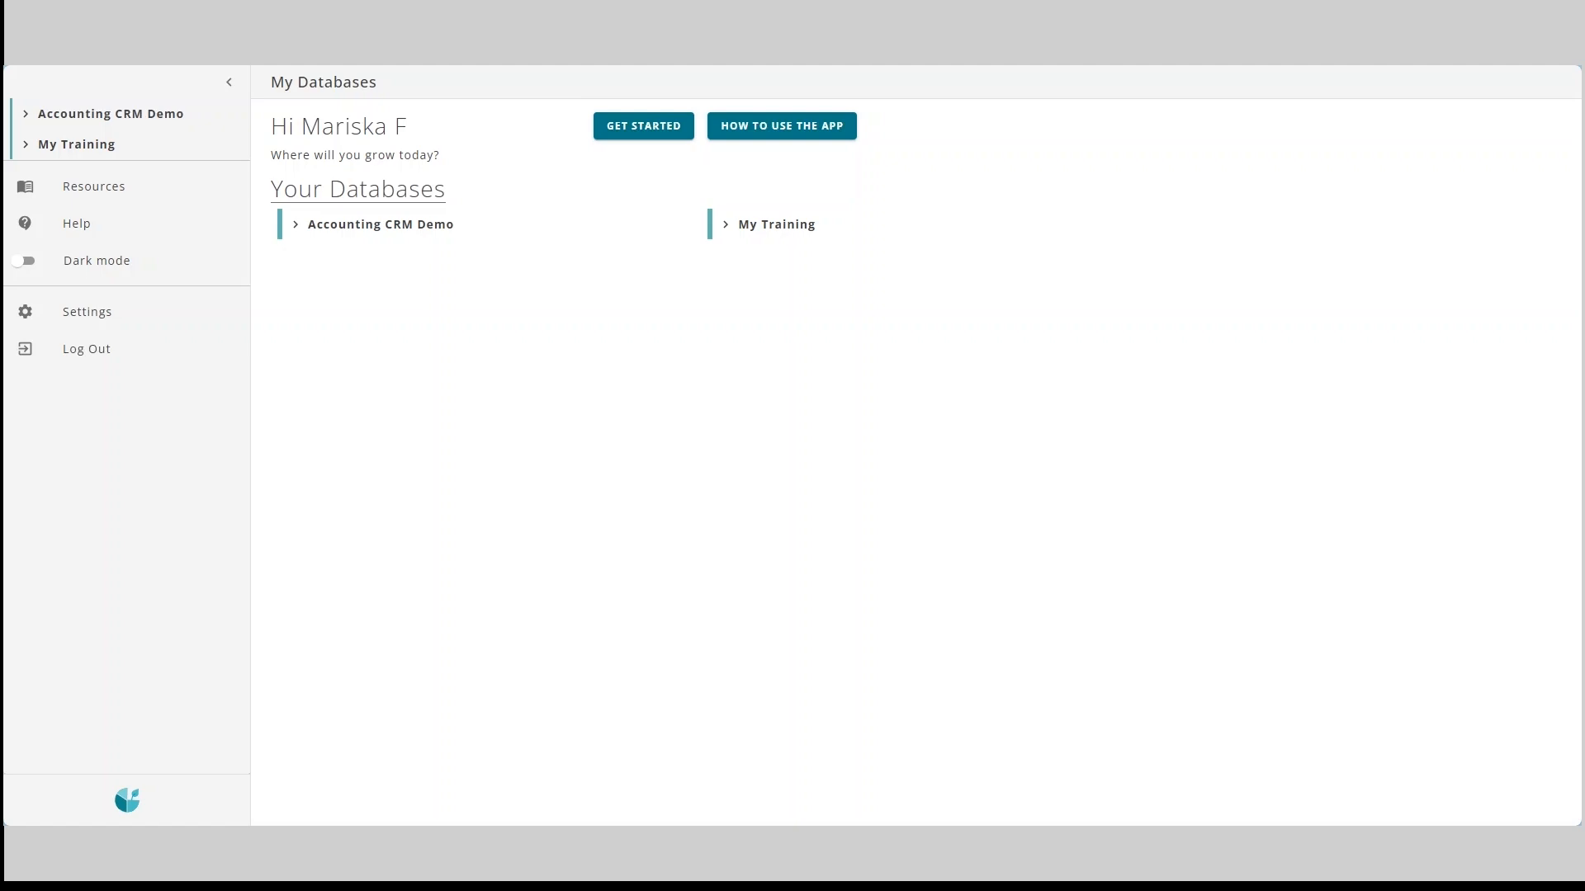
Open All Tasks Due Detail in the Accounting CRM Demo database and clear its active filters.
left_click(486, 232)
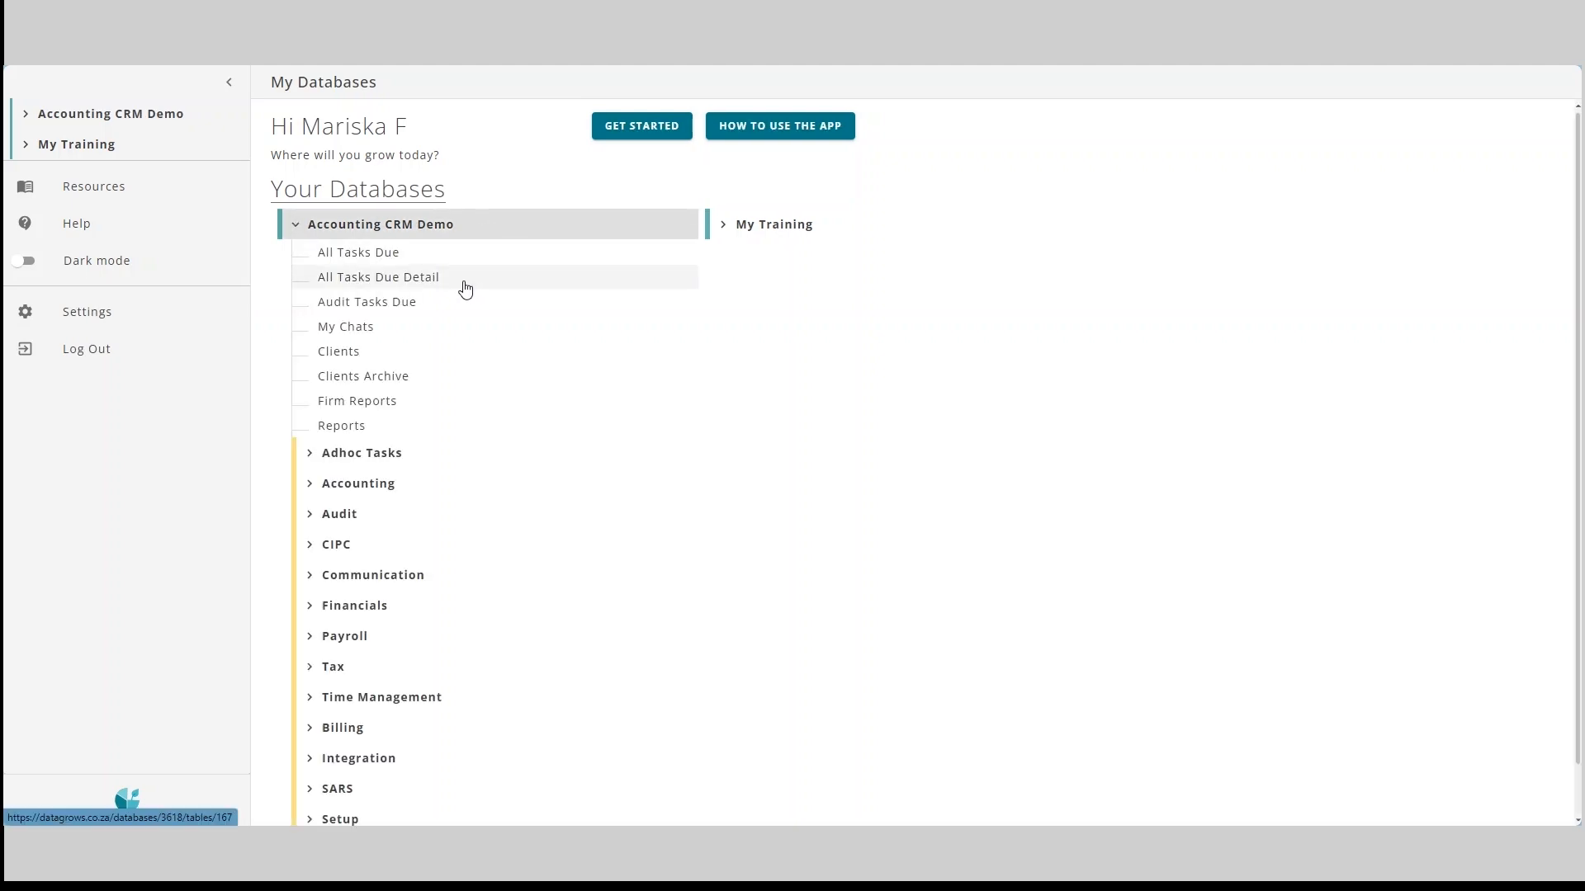
left_click(465, 287)
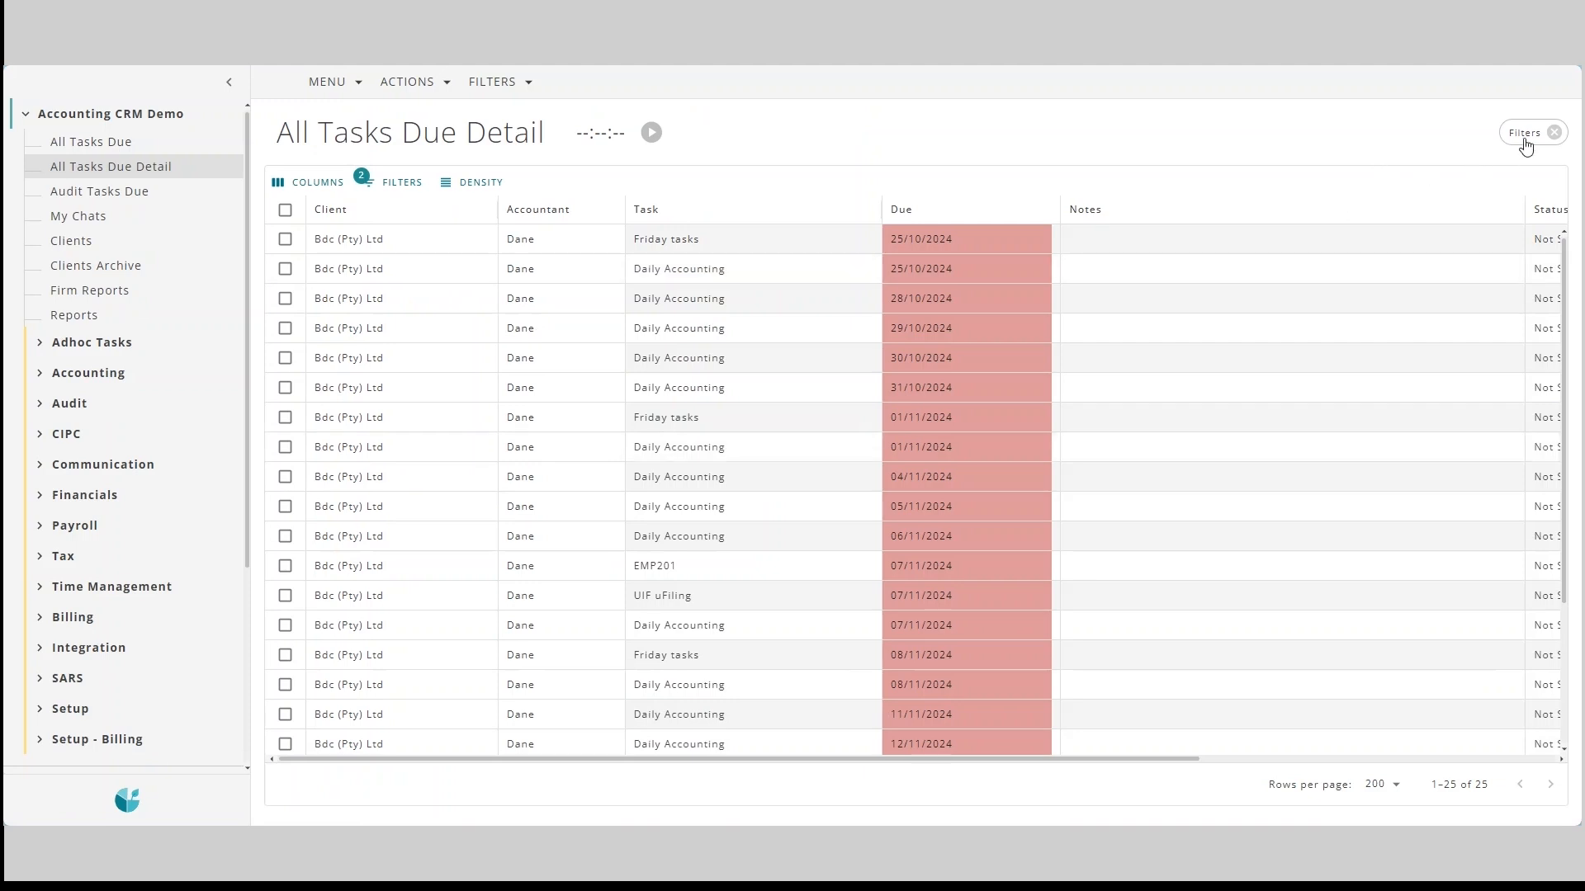
left_click(1555, 132)
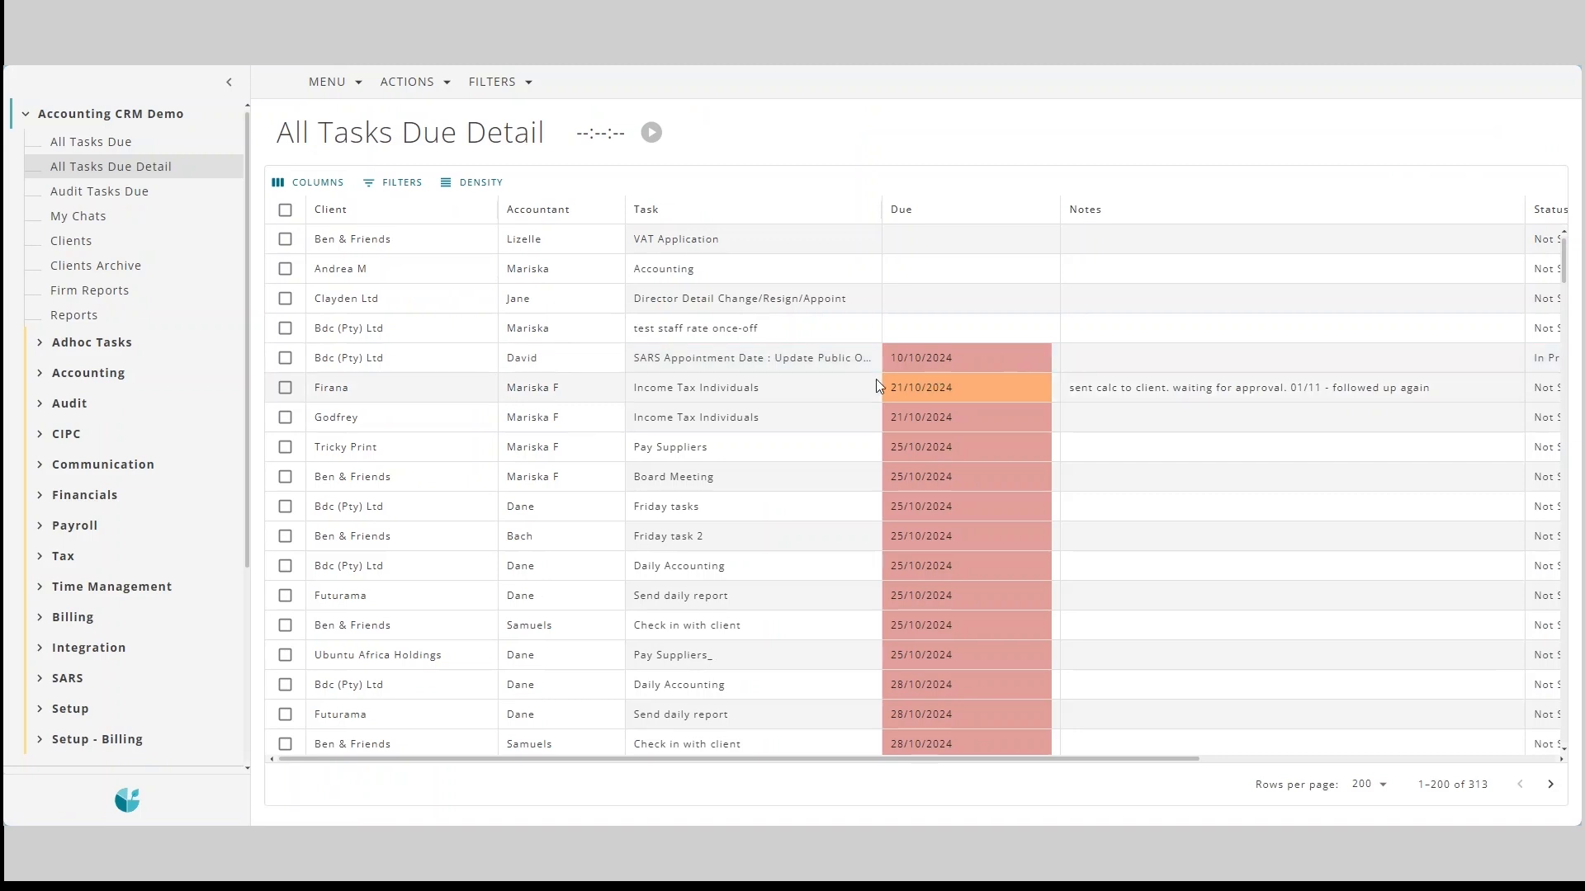
left_click(805, 488)
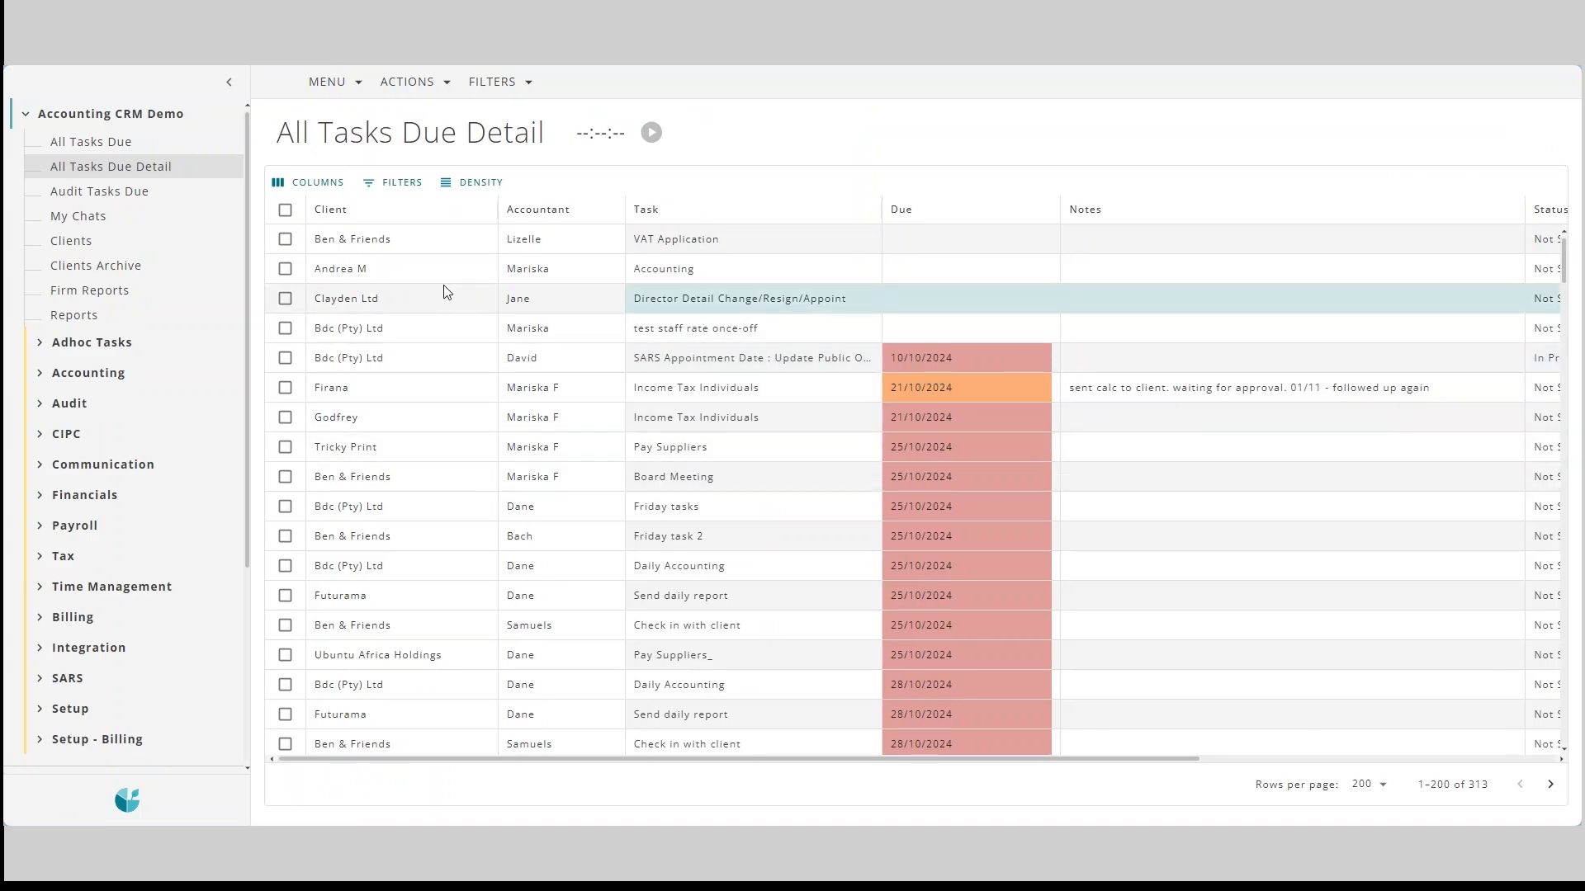
Filter the tasks to the accountant assigned to the orange-highlighted Income Tax Individuals task and review their due dates.
left_click(556, 393)
right_click(556, 393)
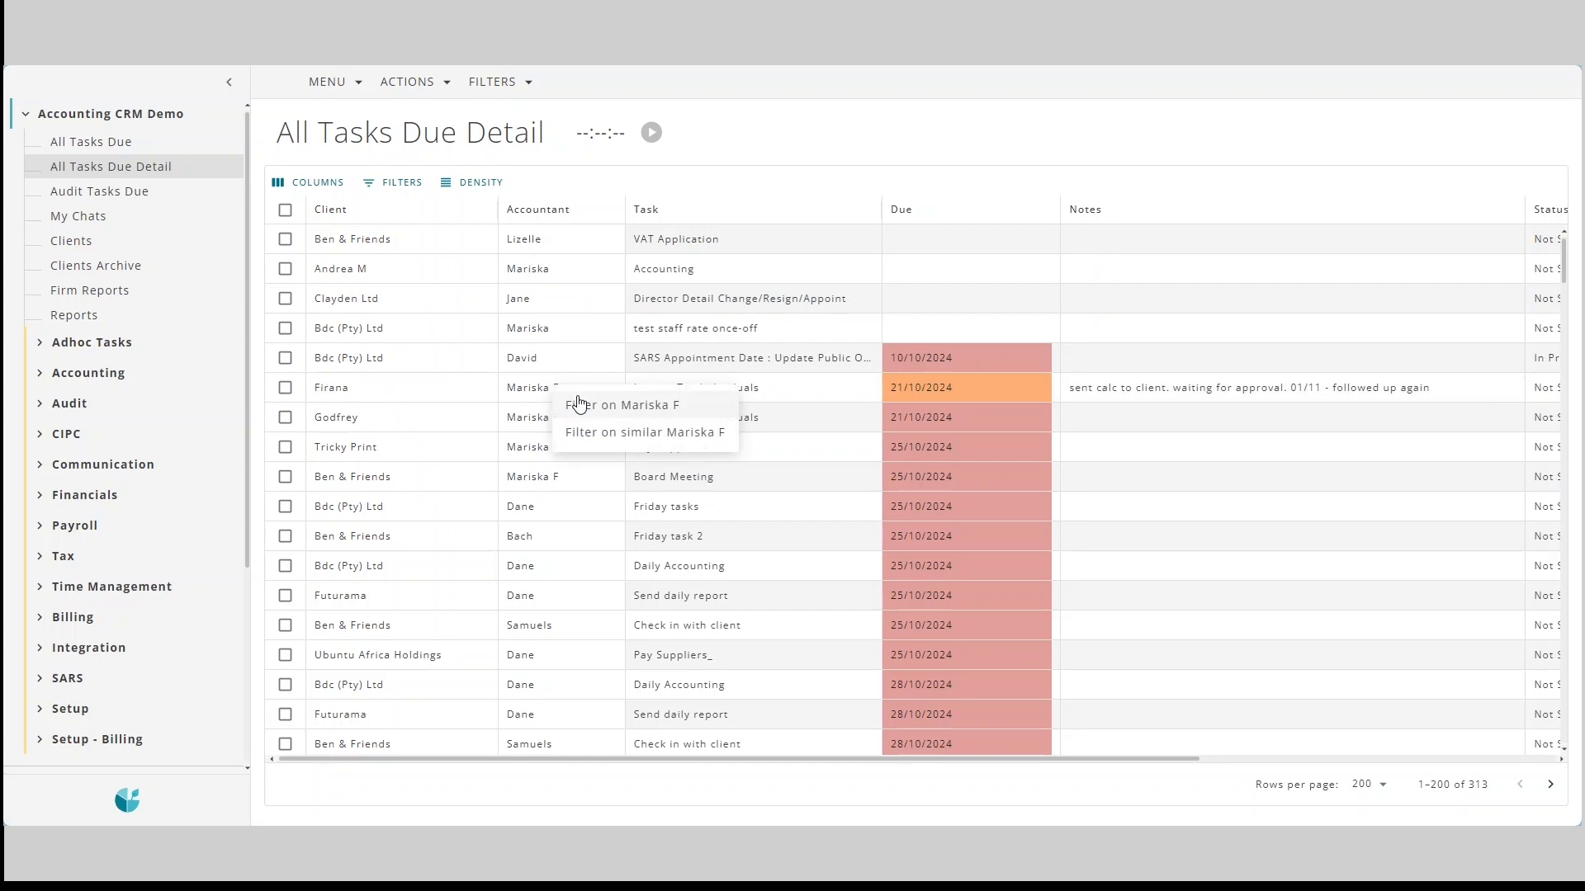
left_click(615, 403)
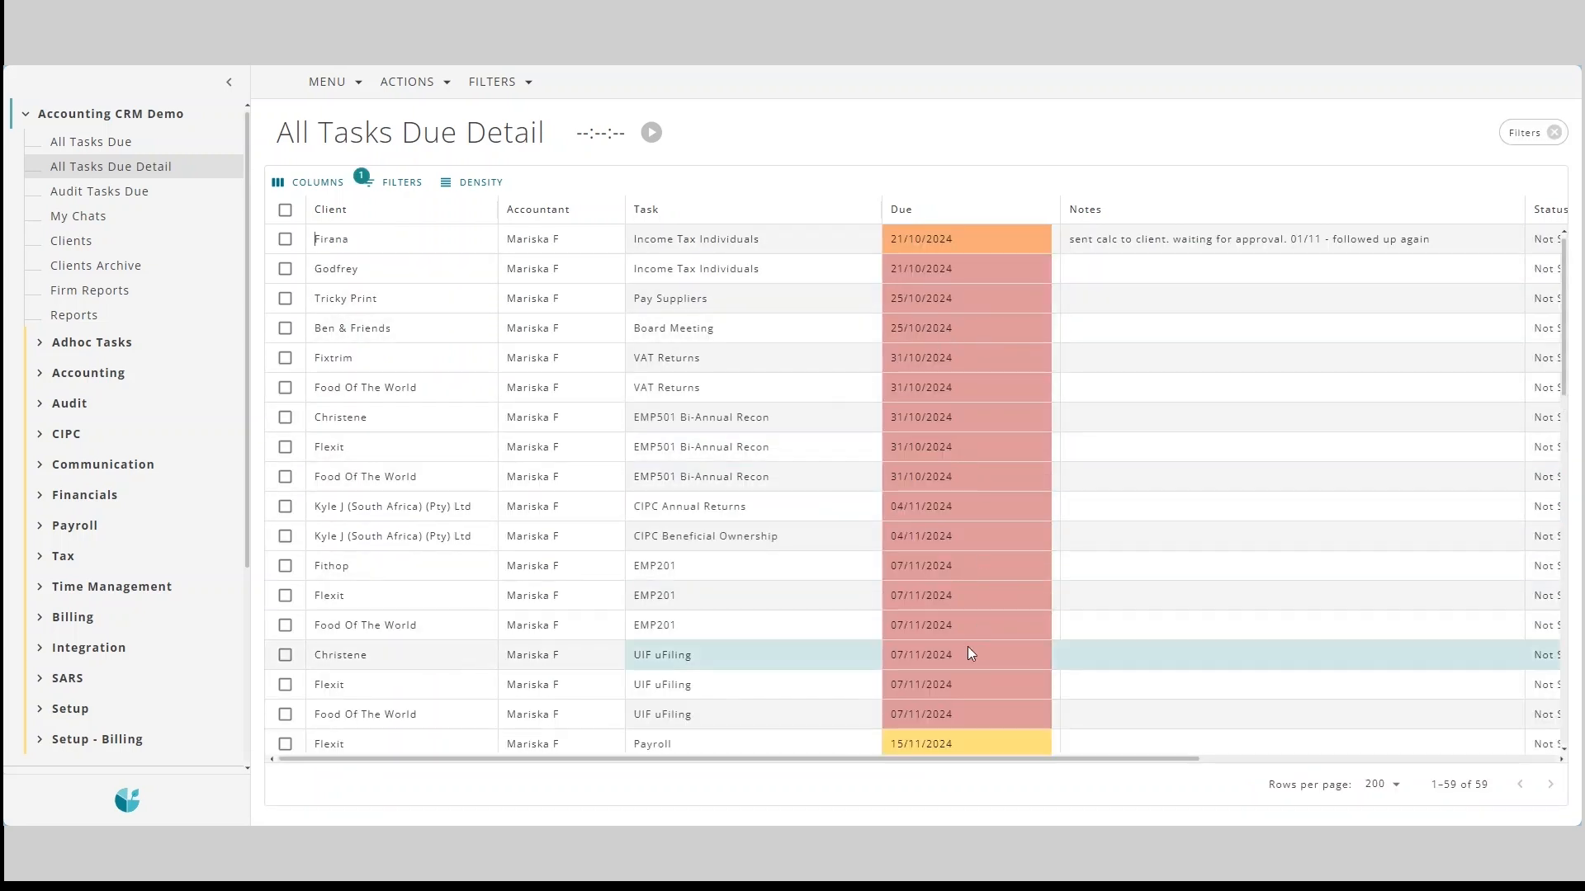
scroll(968, 646, "down", 4)
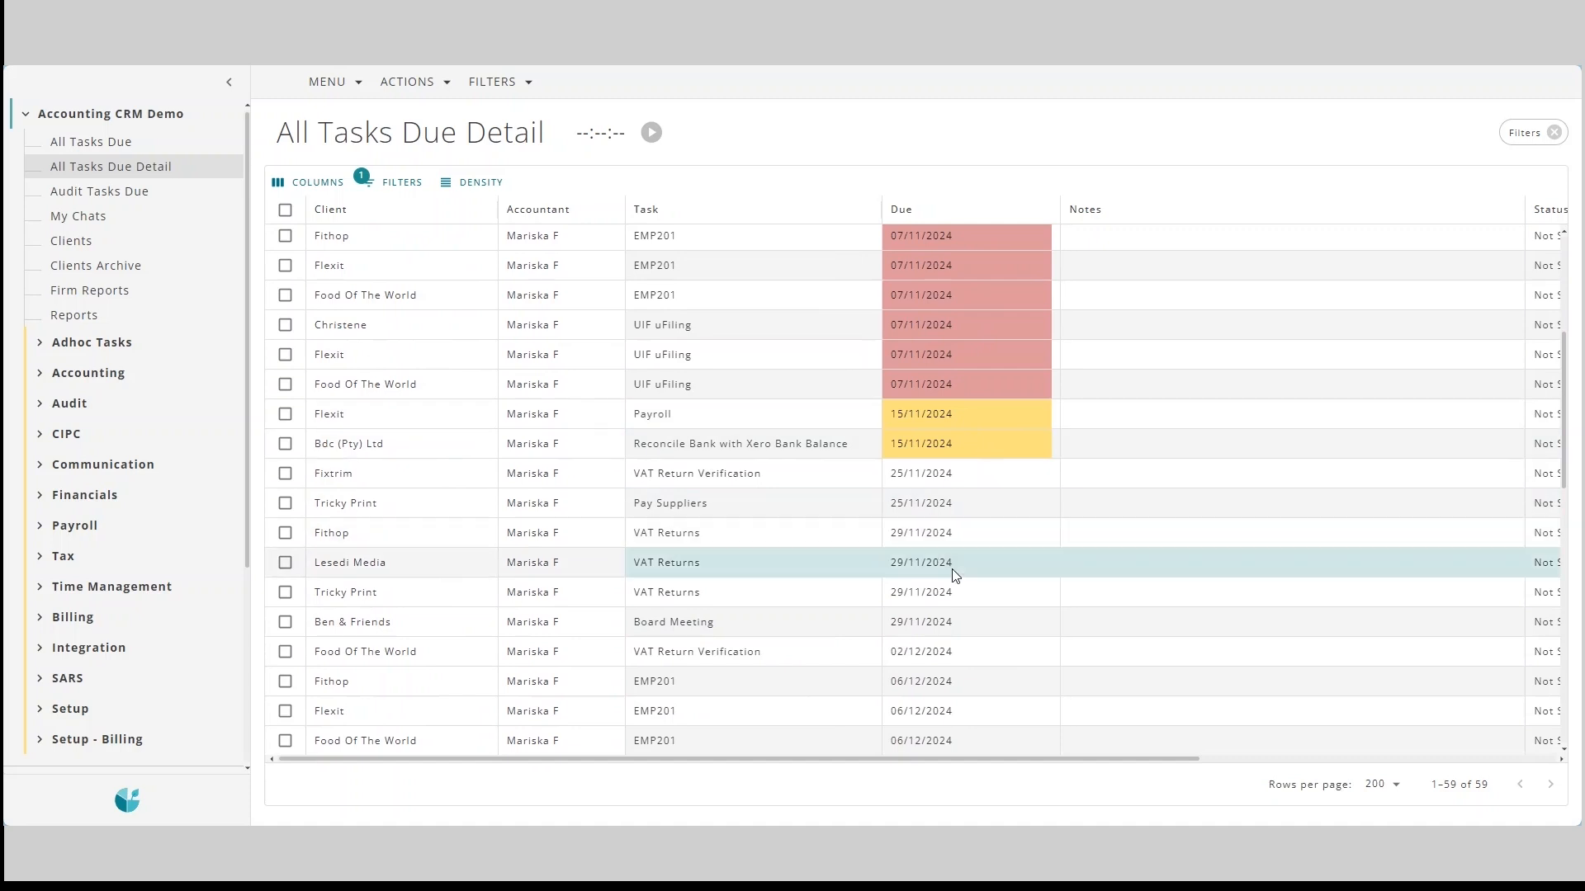
scroll(957, 647, "down", 4)
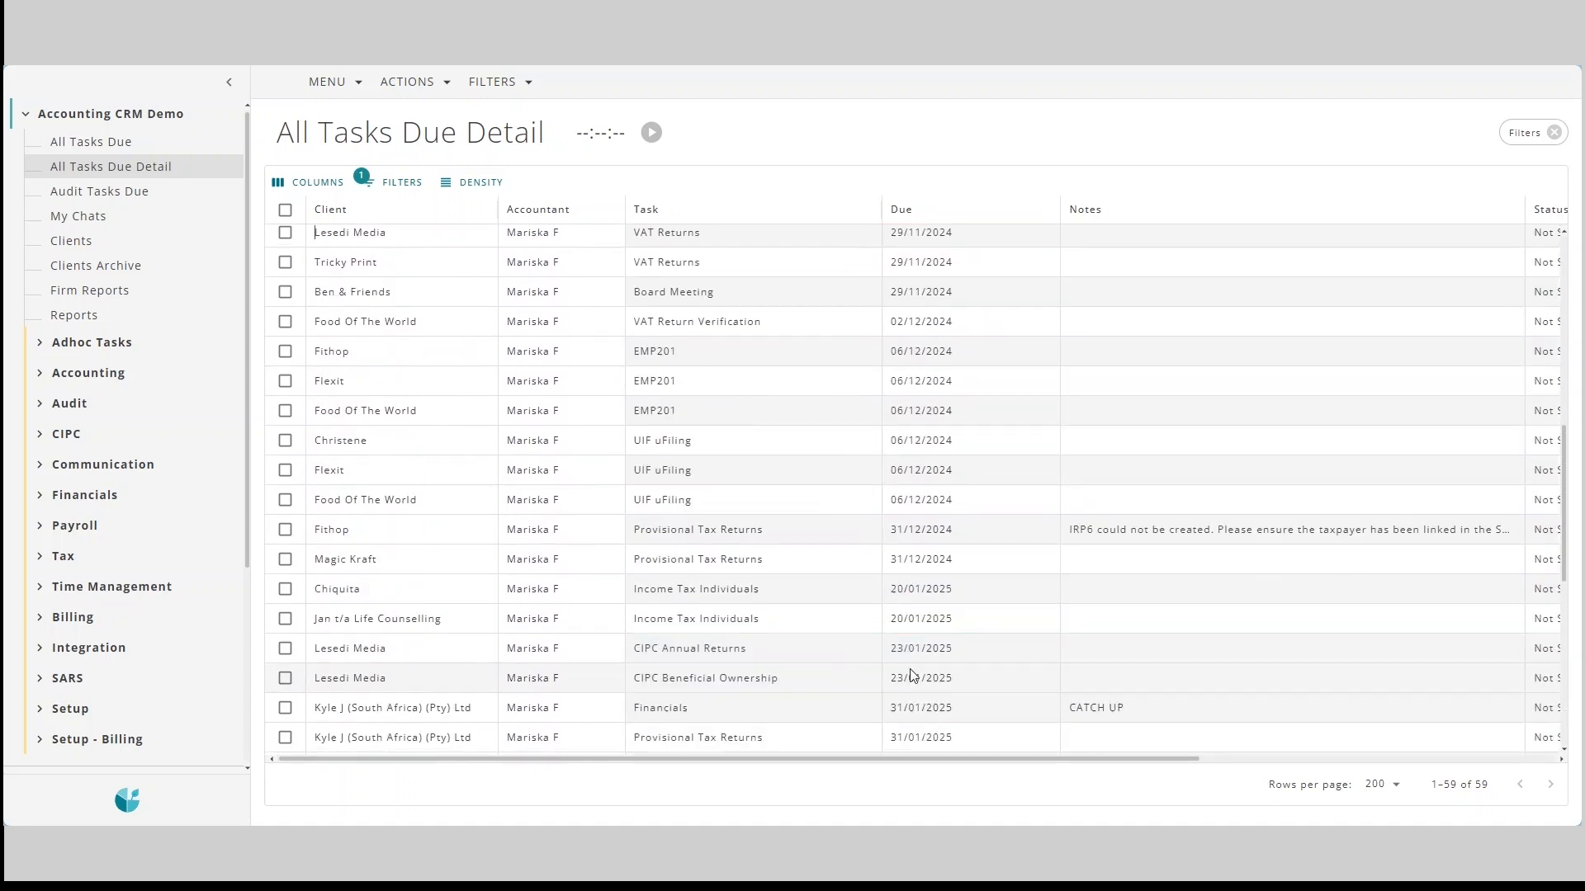
scroll(884, 666, "up", 6)
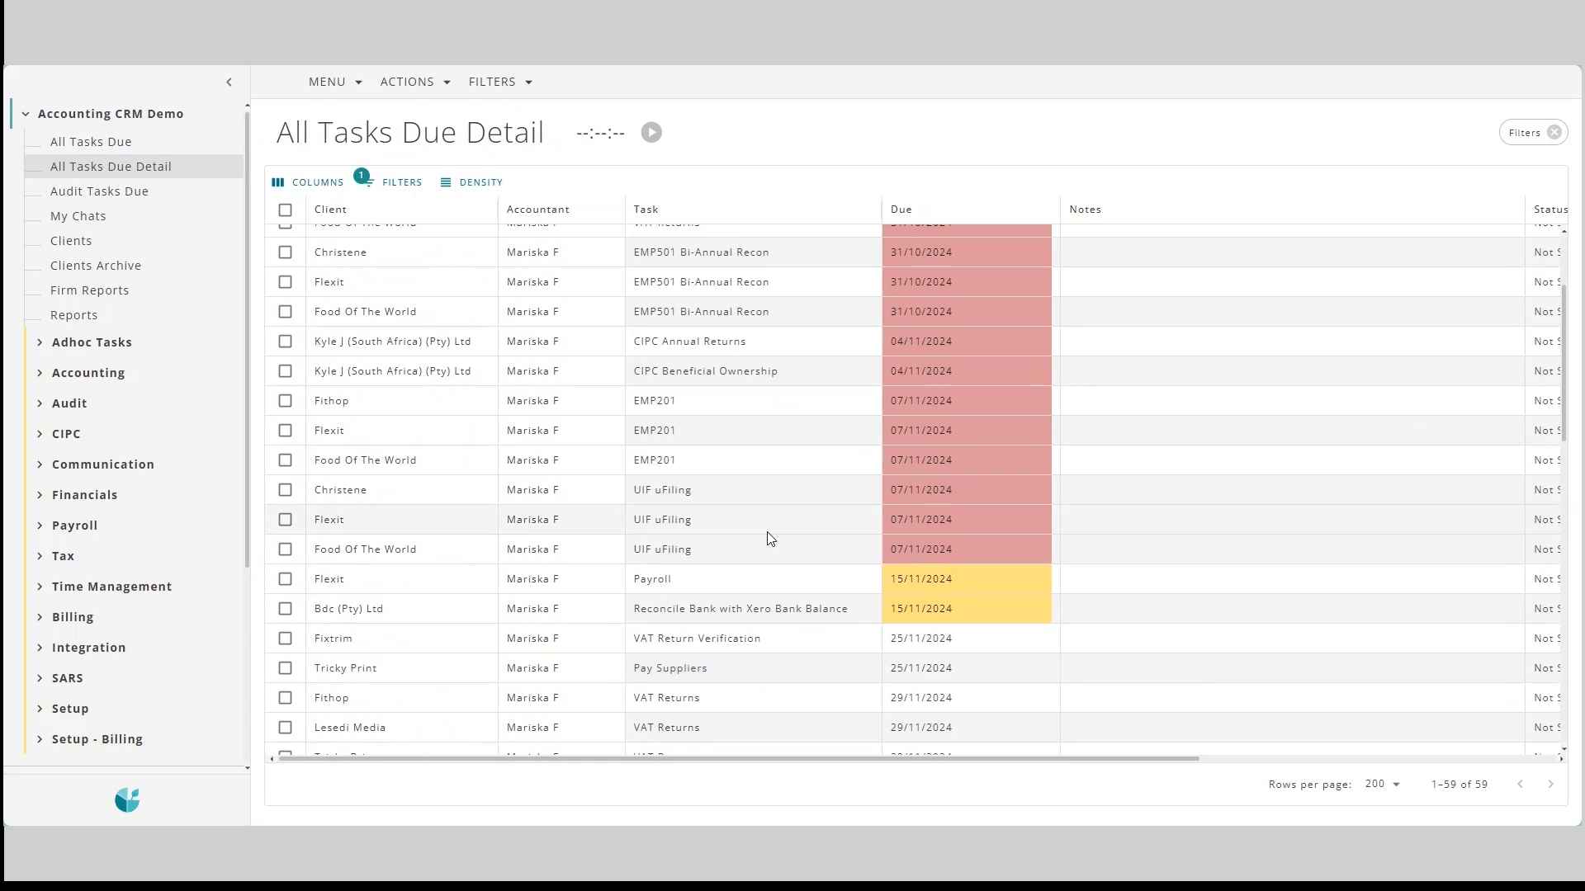
scroll(746, 538, "up", 2)
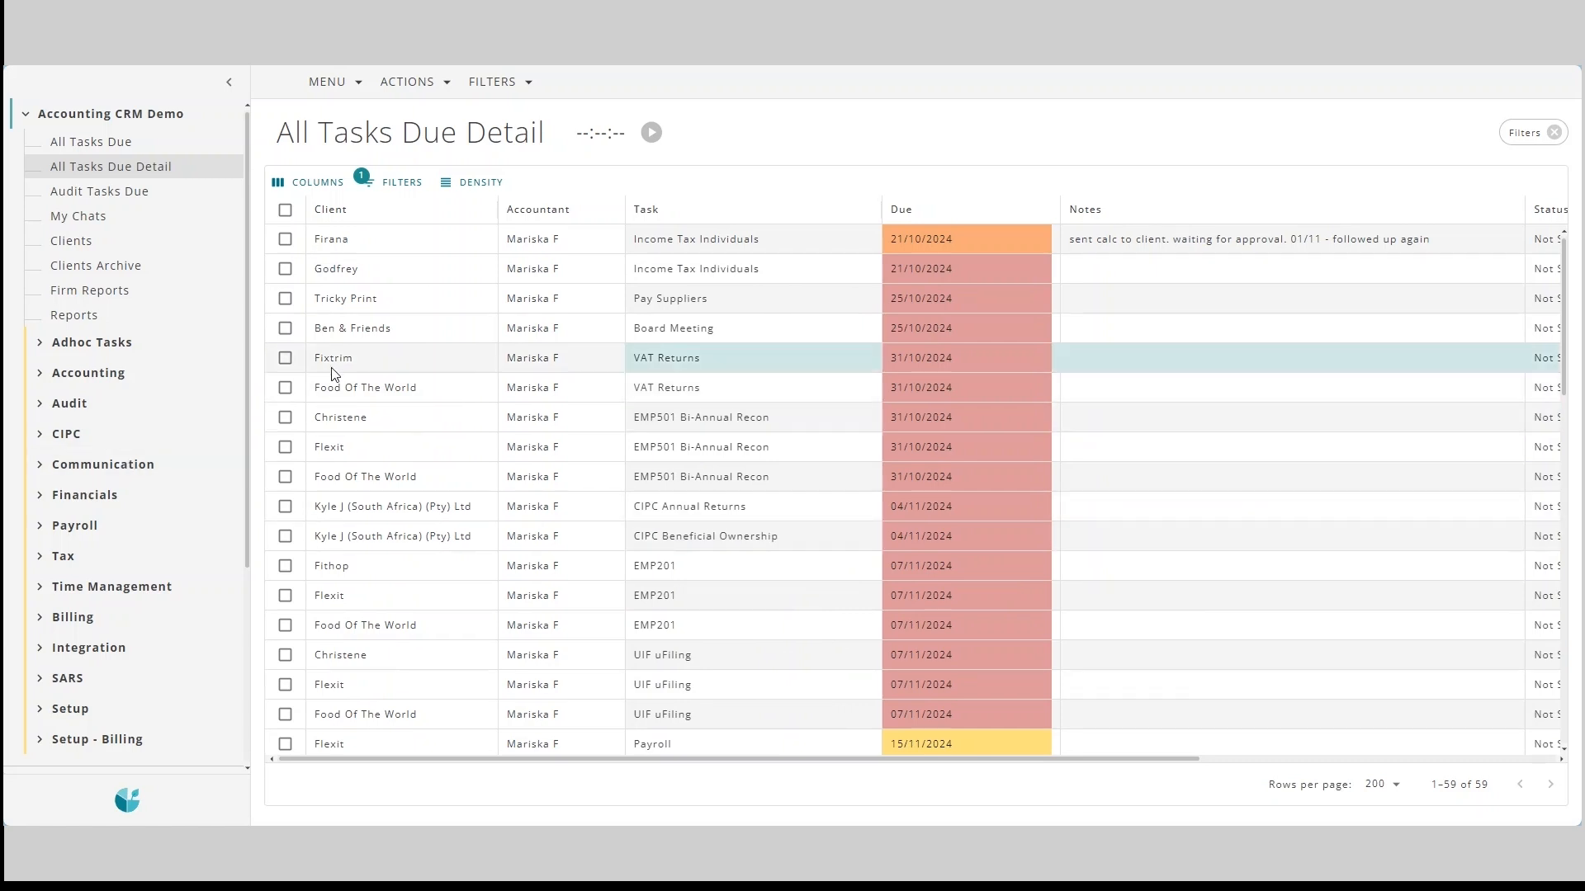
Return to My Databases and open the getting-started guide's section for those responsible for inviting the team and adding clients.
scroll(212, 487, "down", 4)
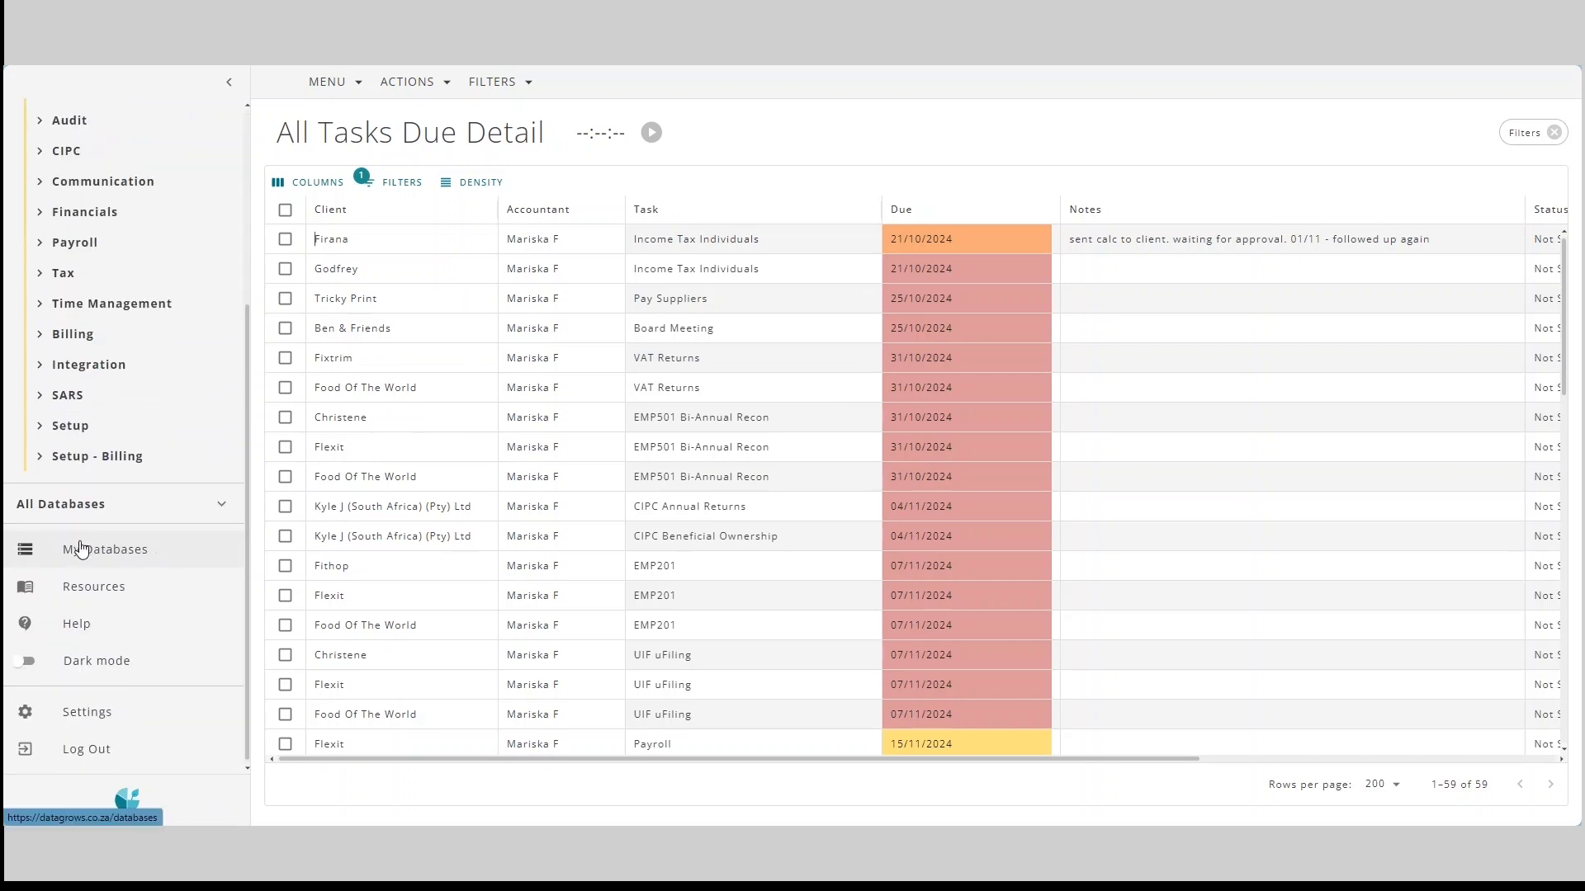
left_click(115, 551)
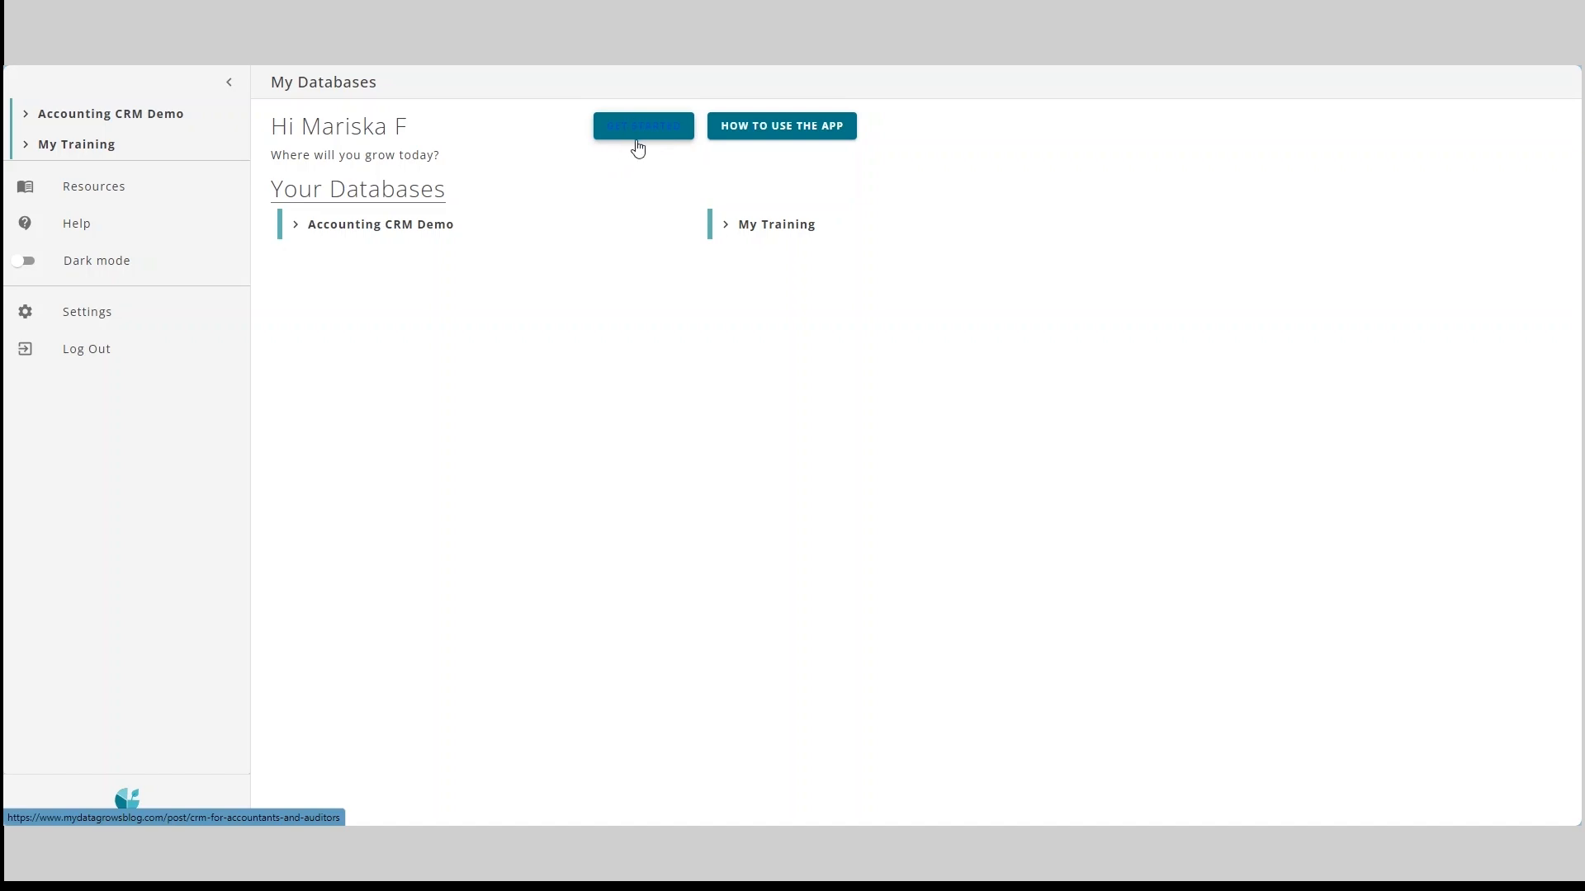
left_click(642, 128)
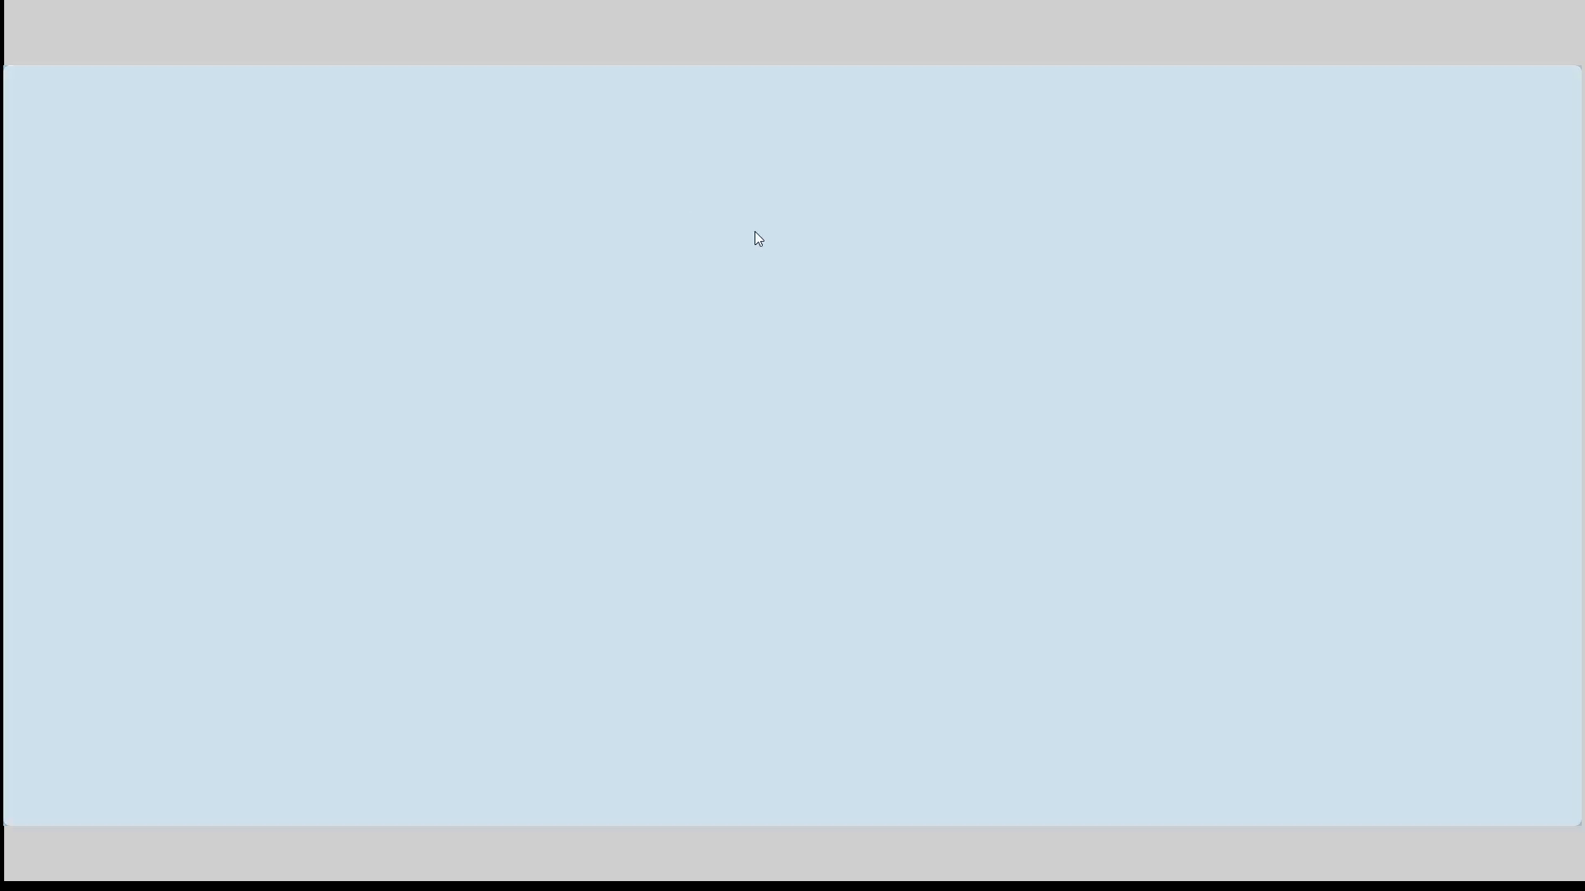
scroll(1001, 517, "down", 2)
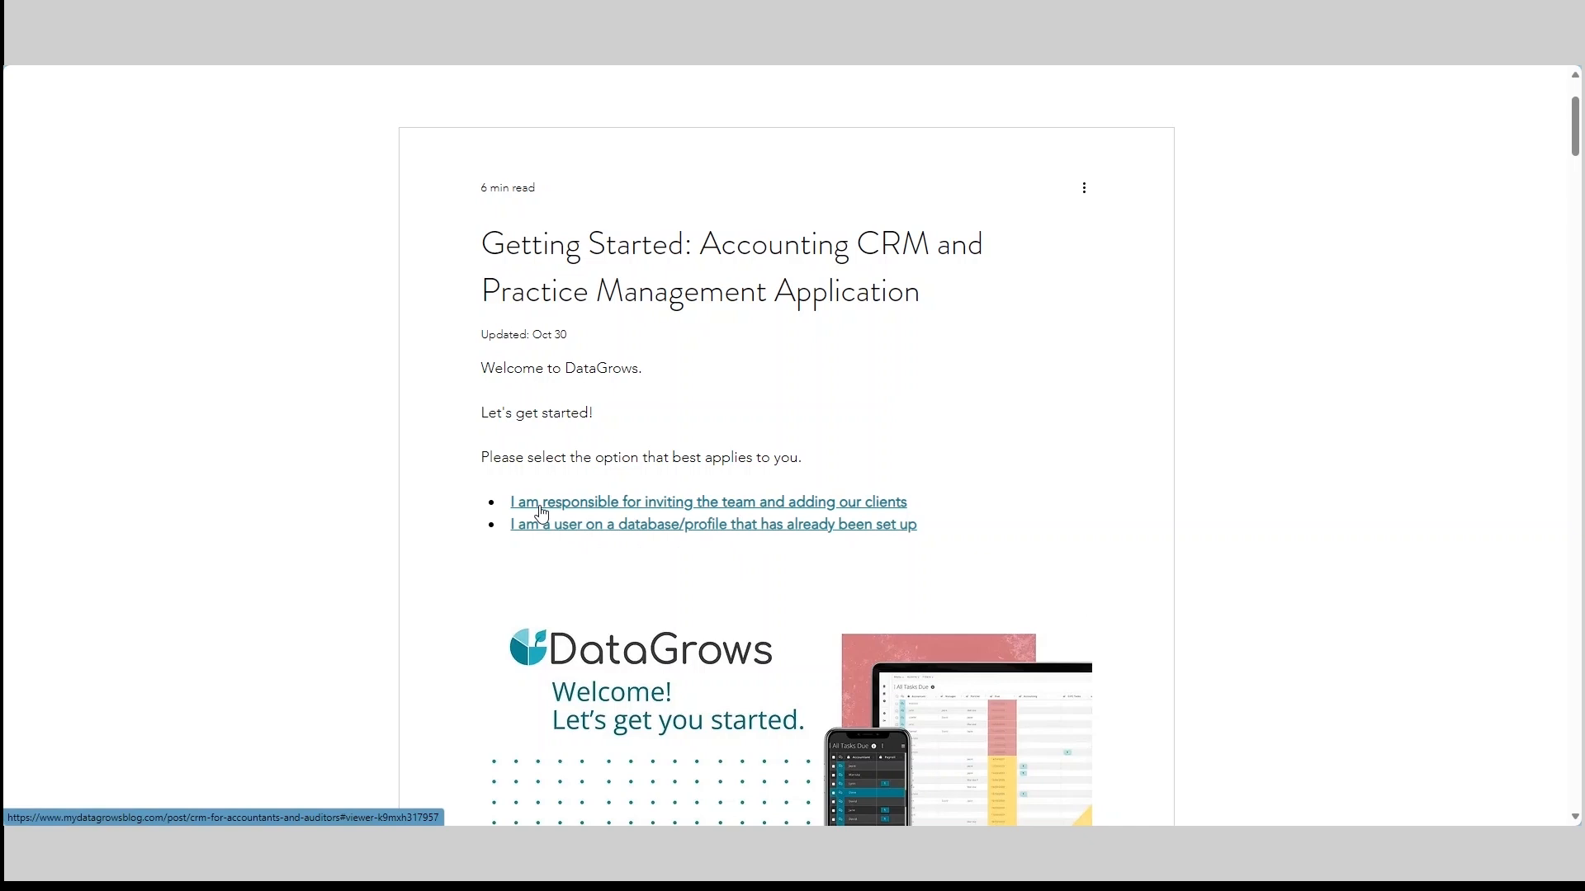
left_click(541, 514)
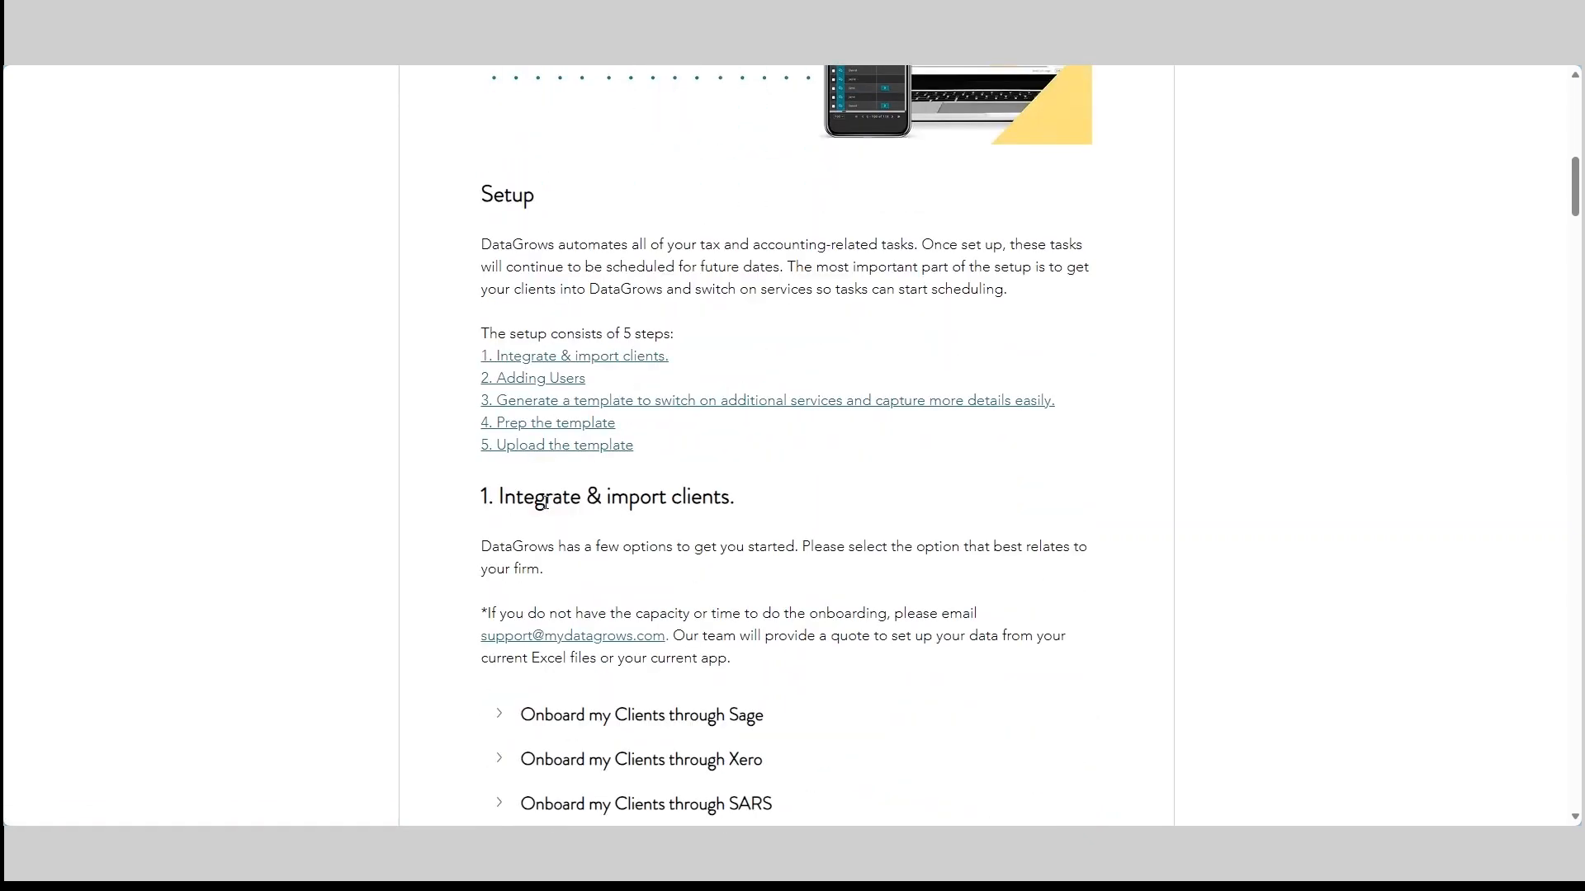
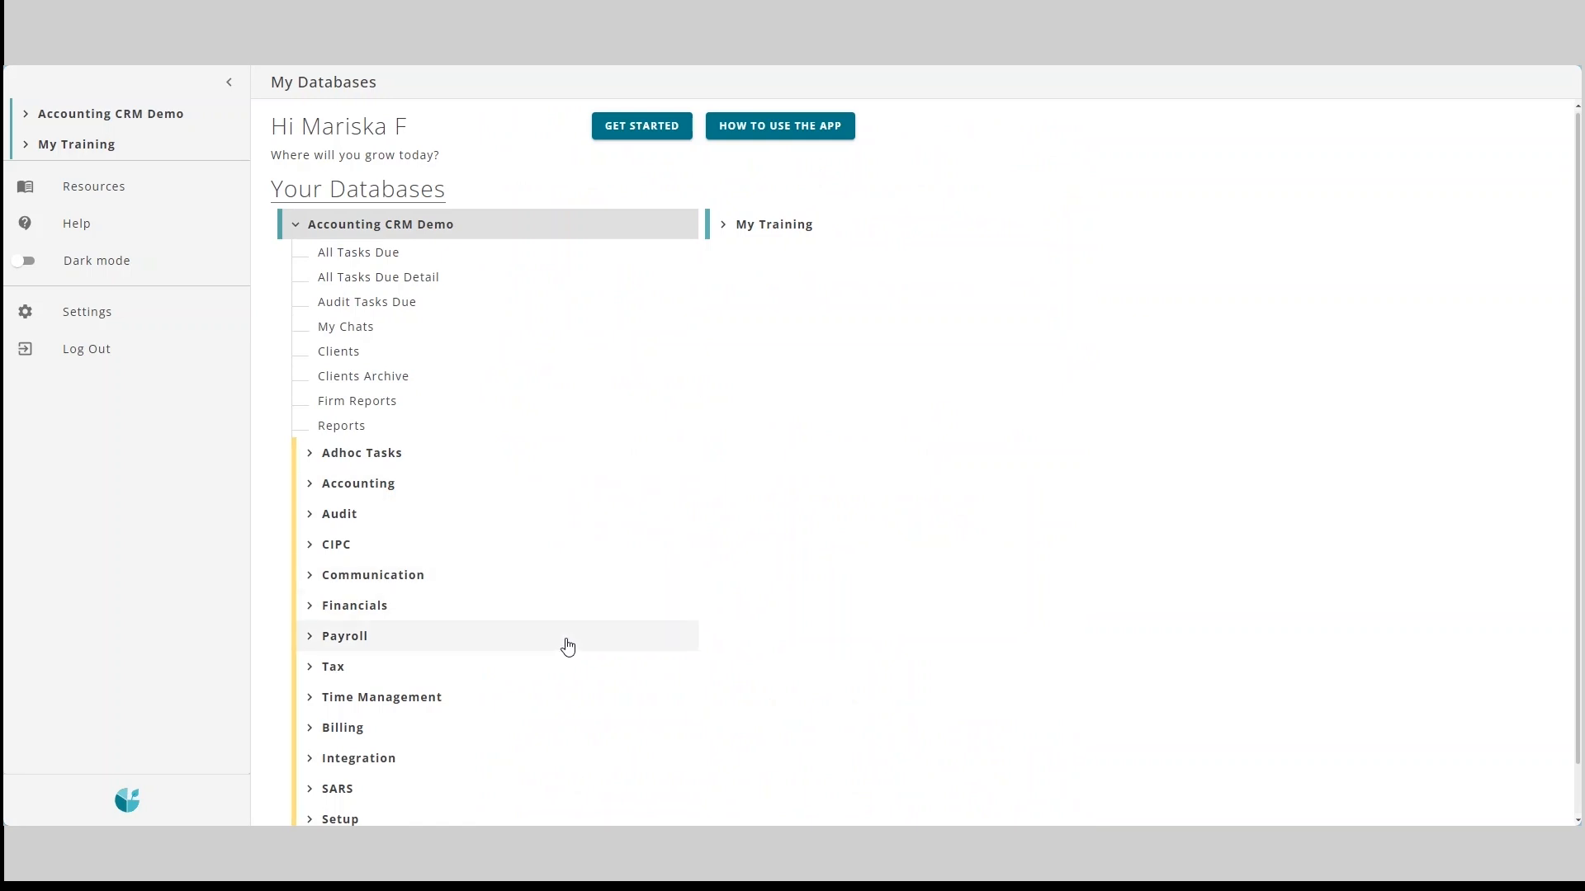
Delete all existing records from the Data Upload table in the Setup group of Accounting CRM Demo.
scroll(568, 646, "down", 1)
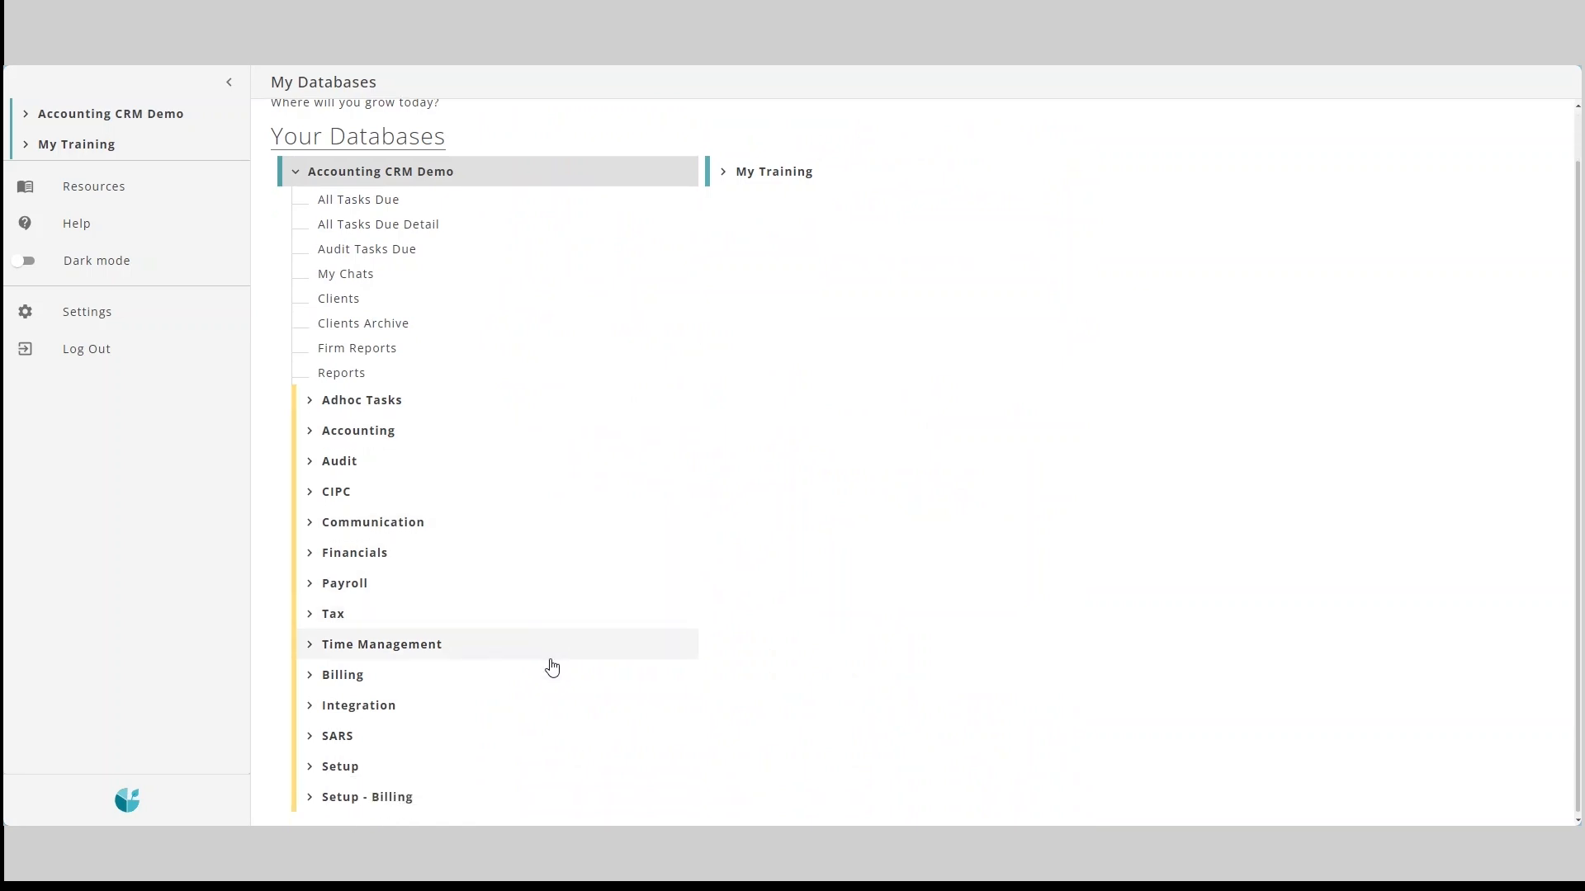
left_click(487, 763)
scroll(498, 751, "down", 2)
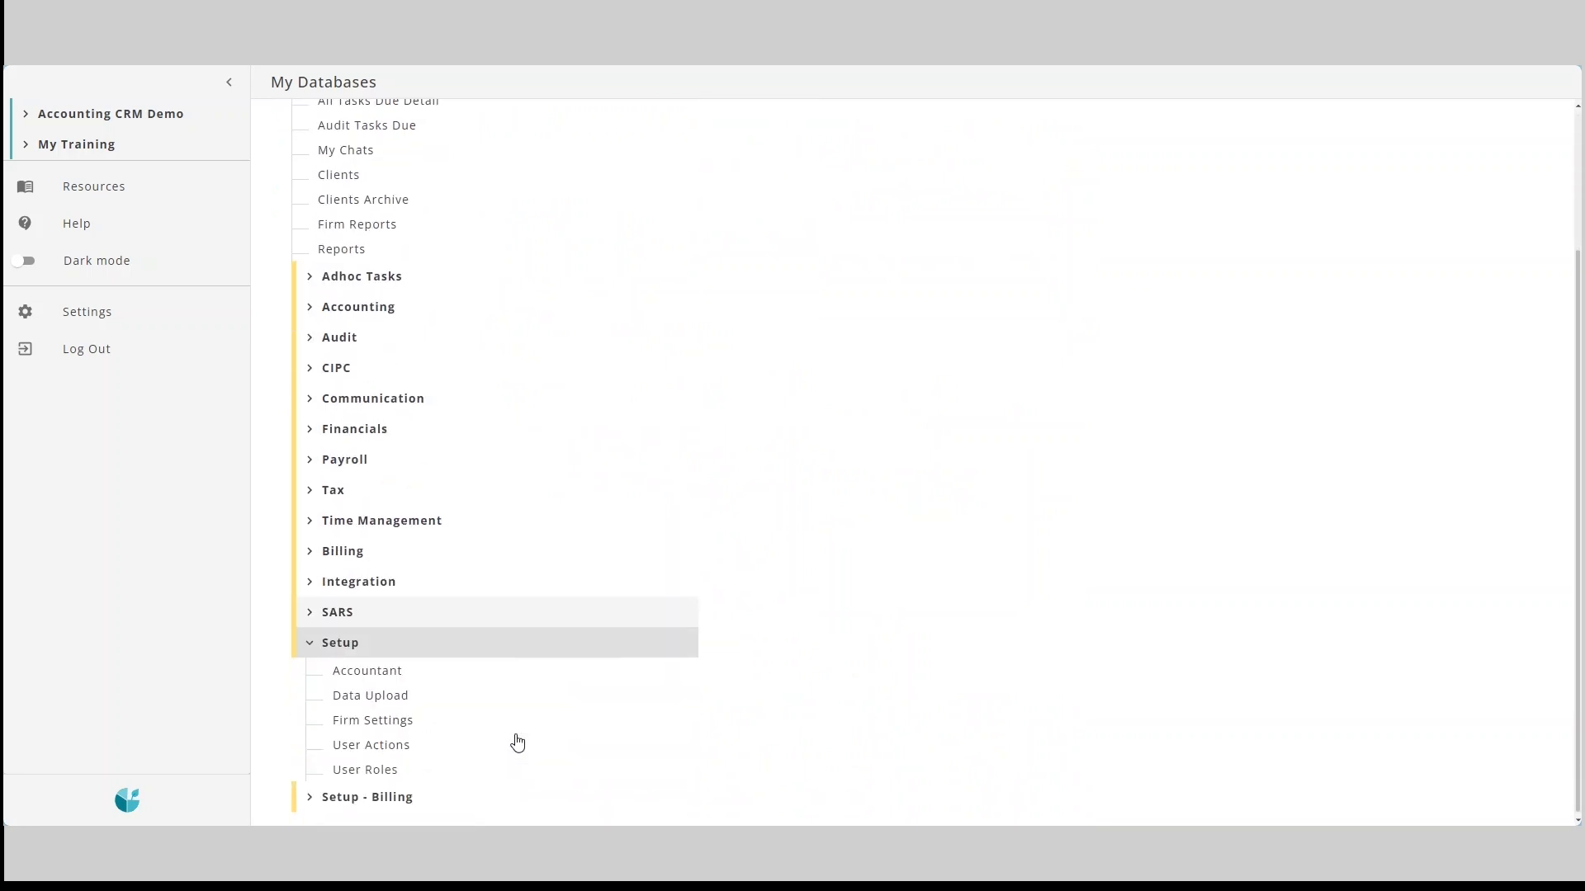
left_click(408, 704)
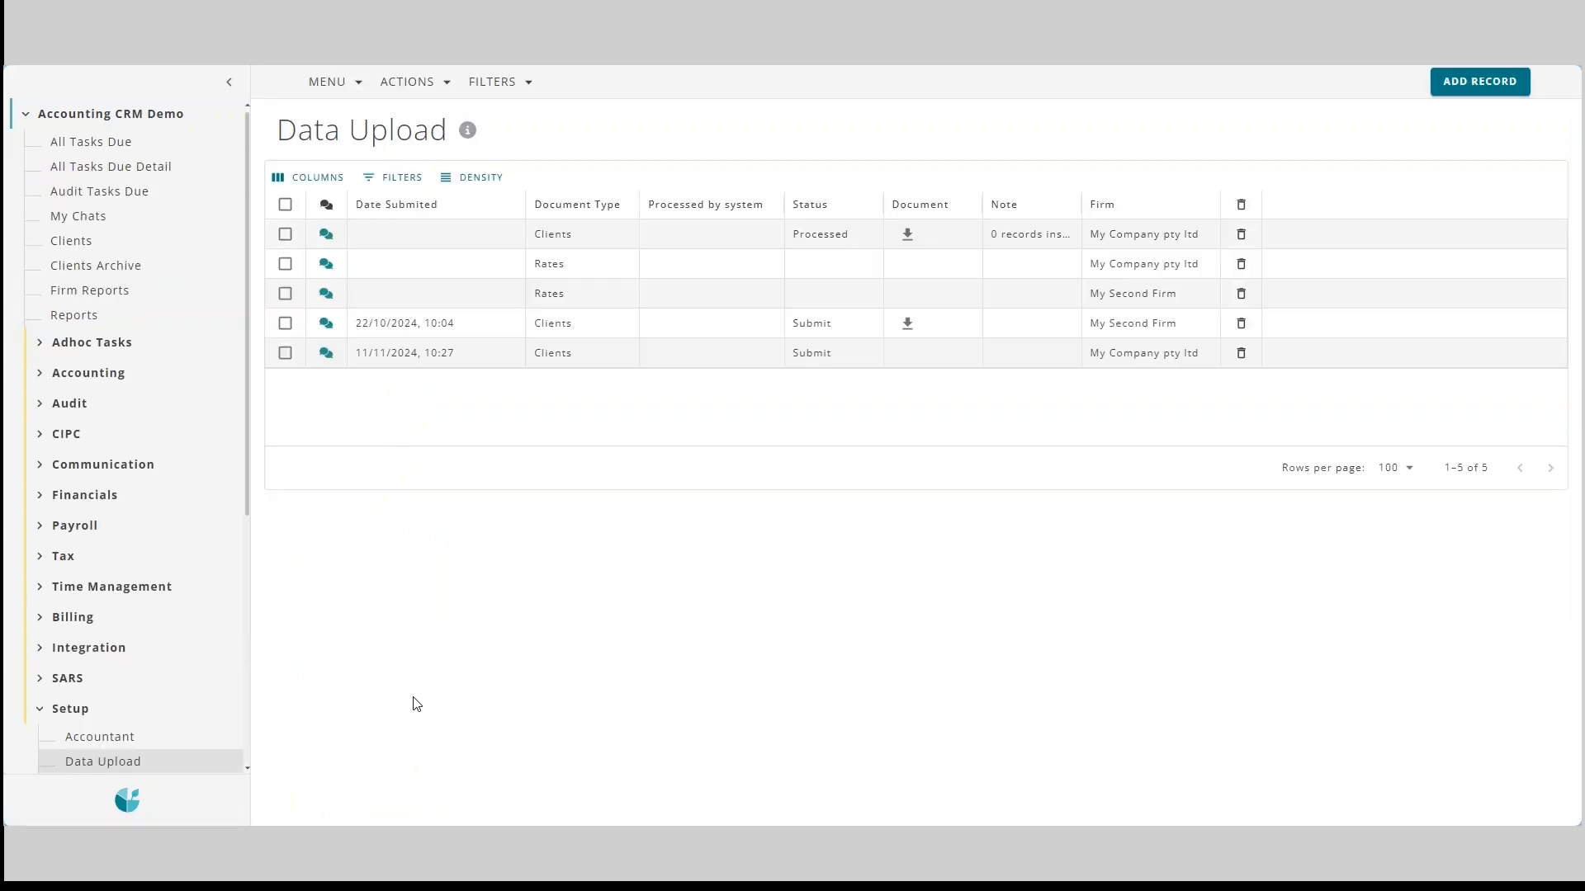
left_click(284, 204)
left_click(412, 85)
left_click(430, 145)
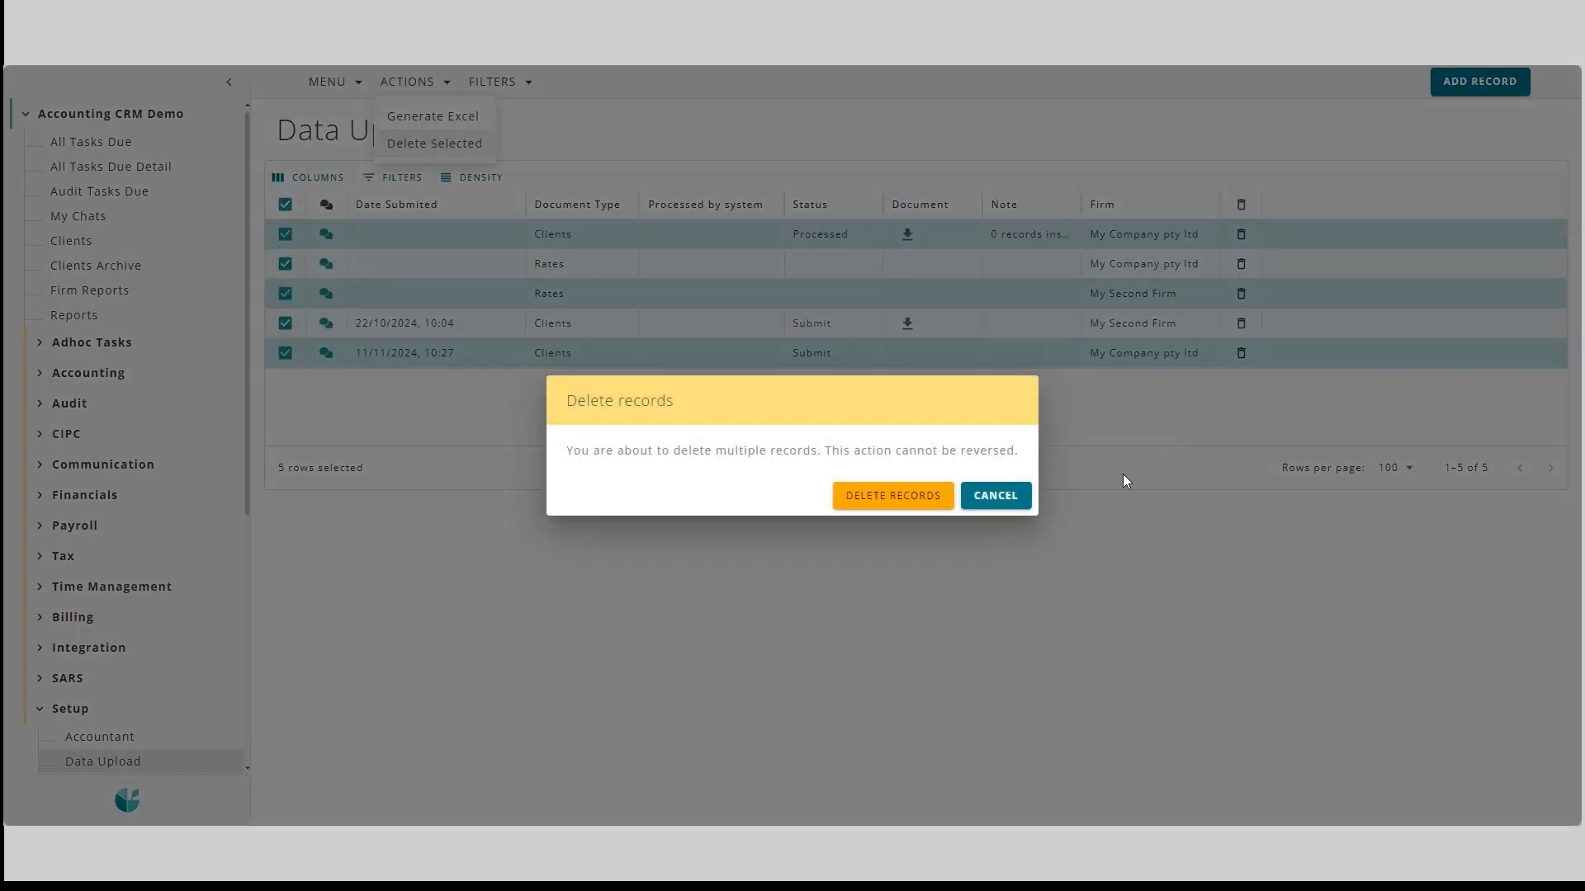
left_click(908, 499)
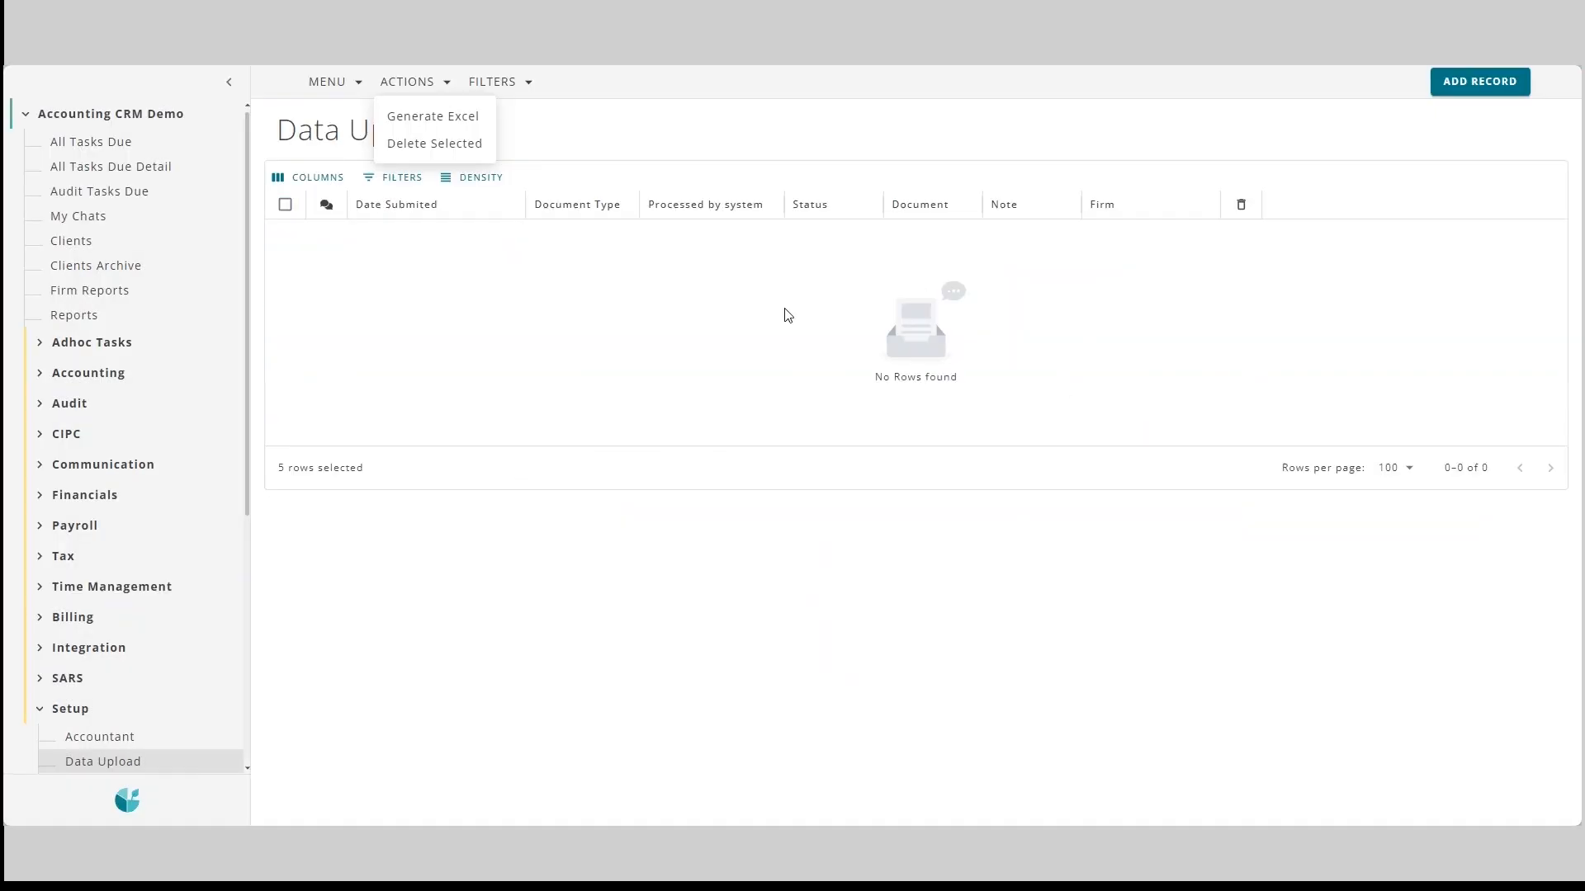
left_click(740, 313)
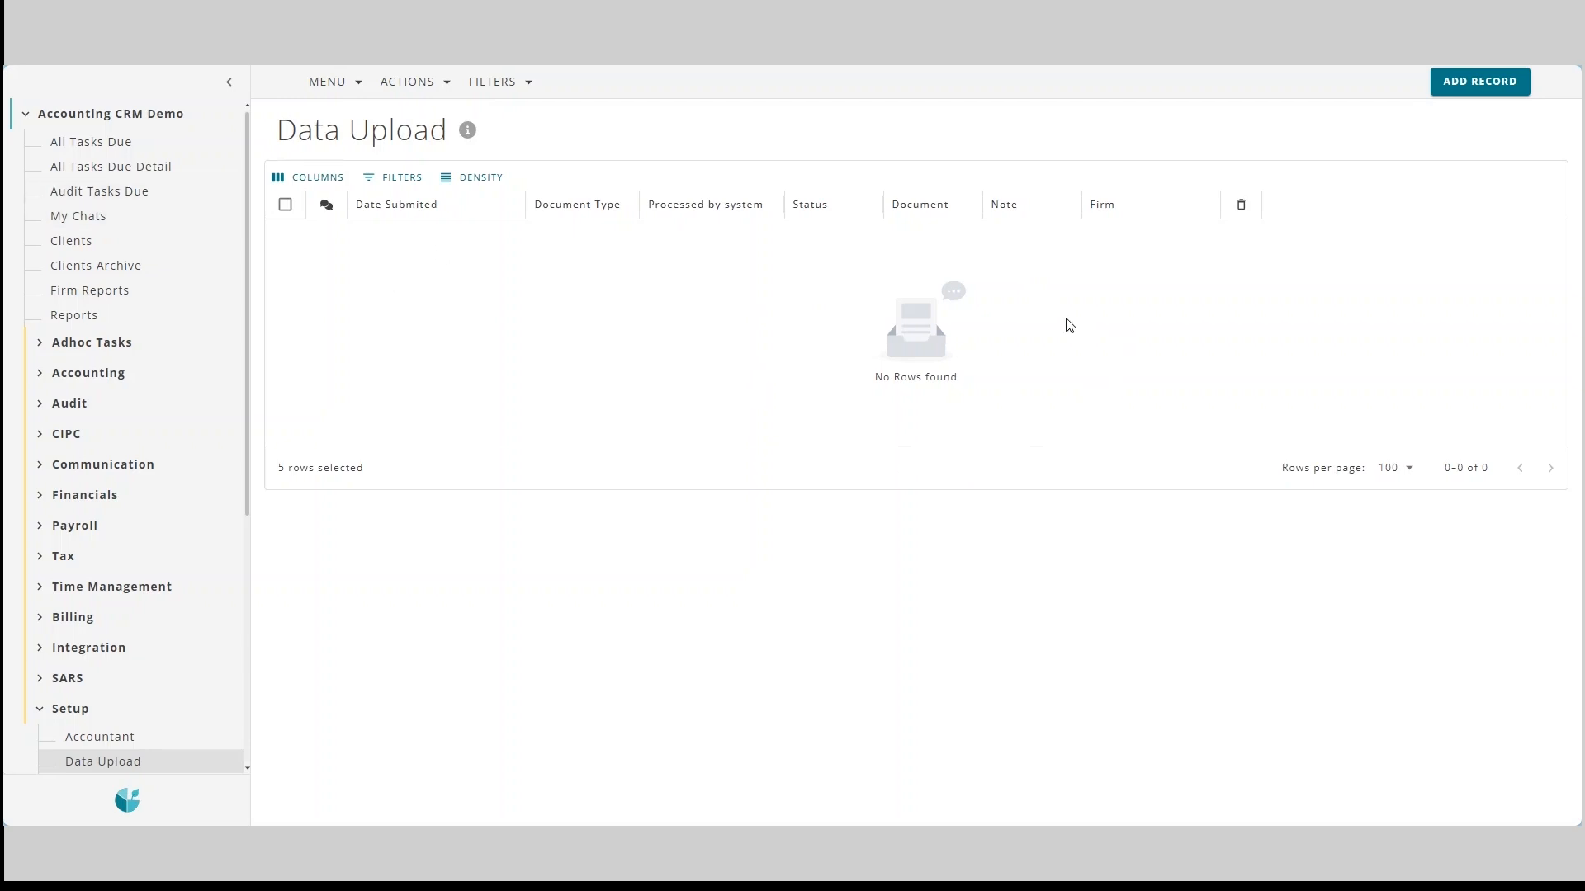
Add and save a Data Upload entry with document type Clients and firm My Company pty ltd, and close its form.
left_click(1492, 83)
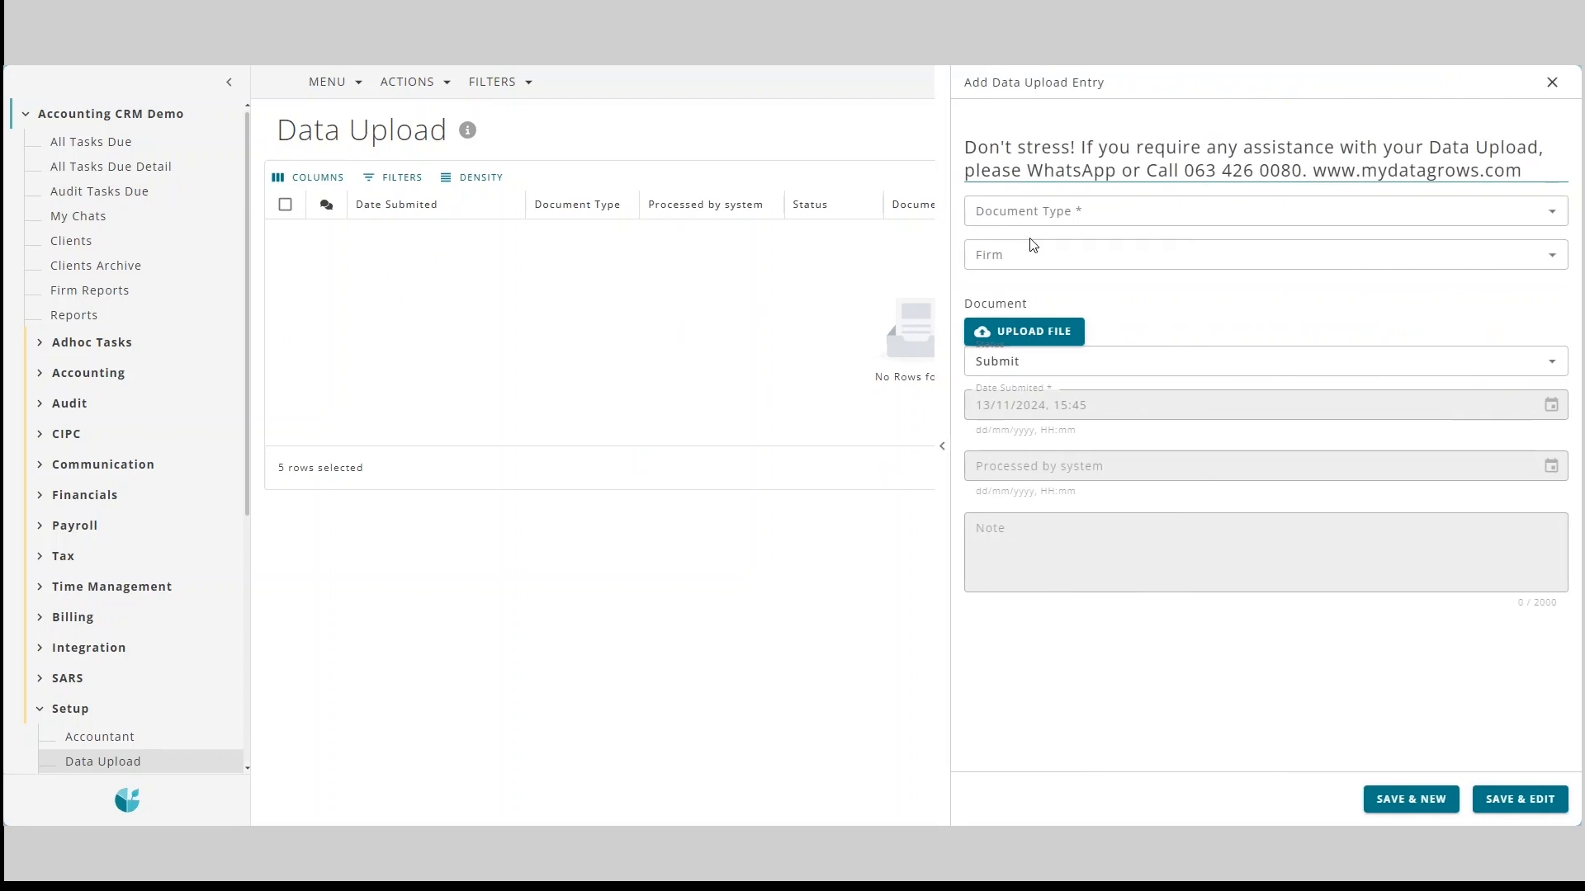
left_click(1028, 212)
left_click(1031, 245)
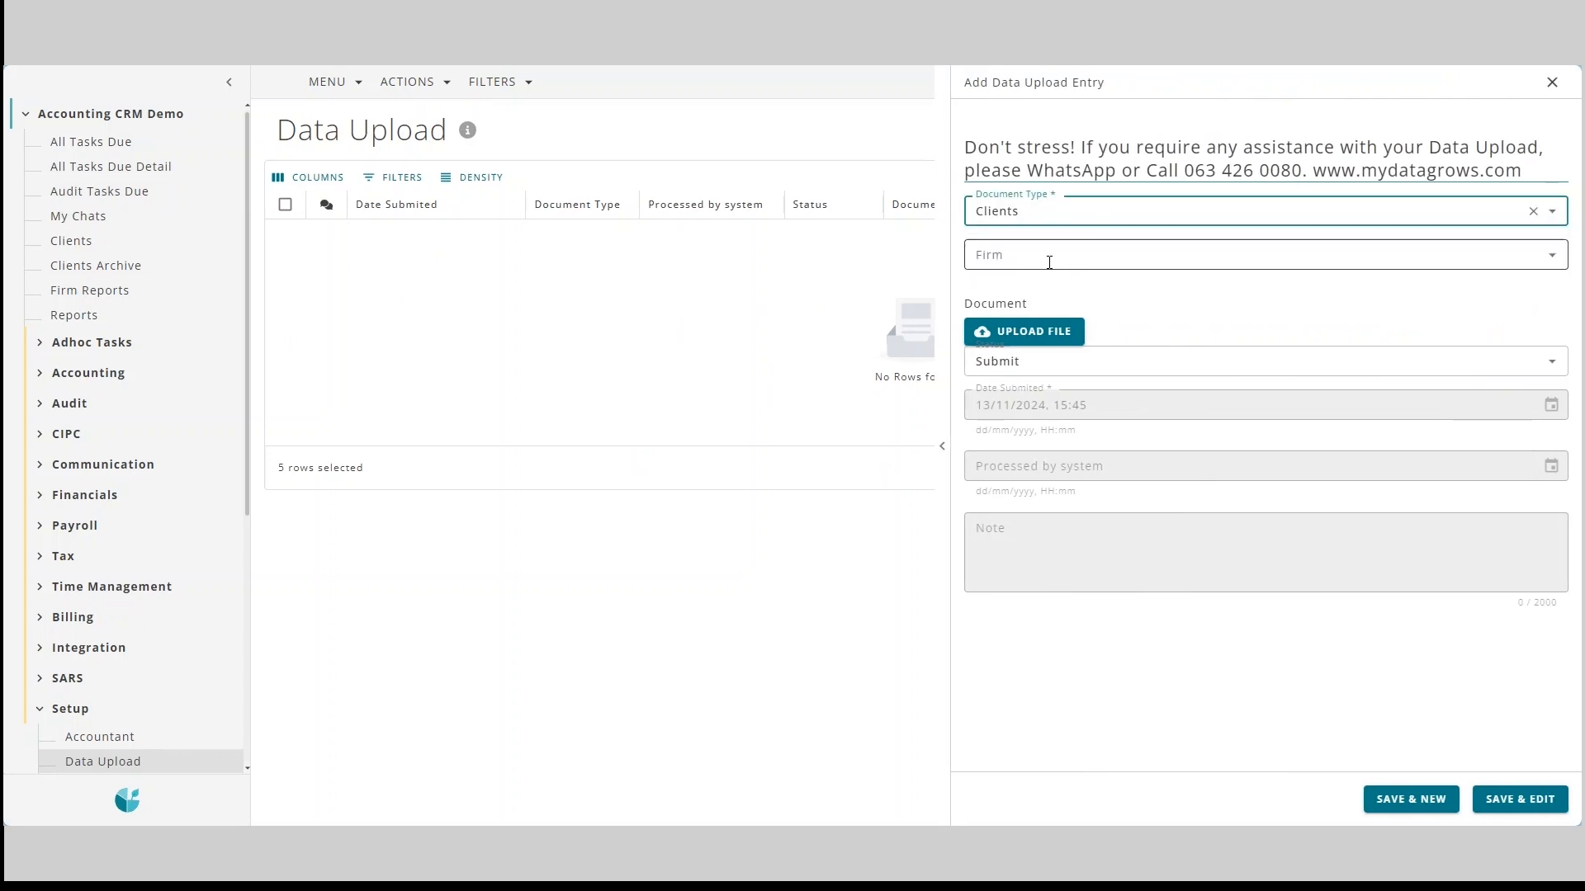
left_click(1049, 262)
left_click(1063, 316)
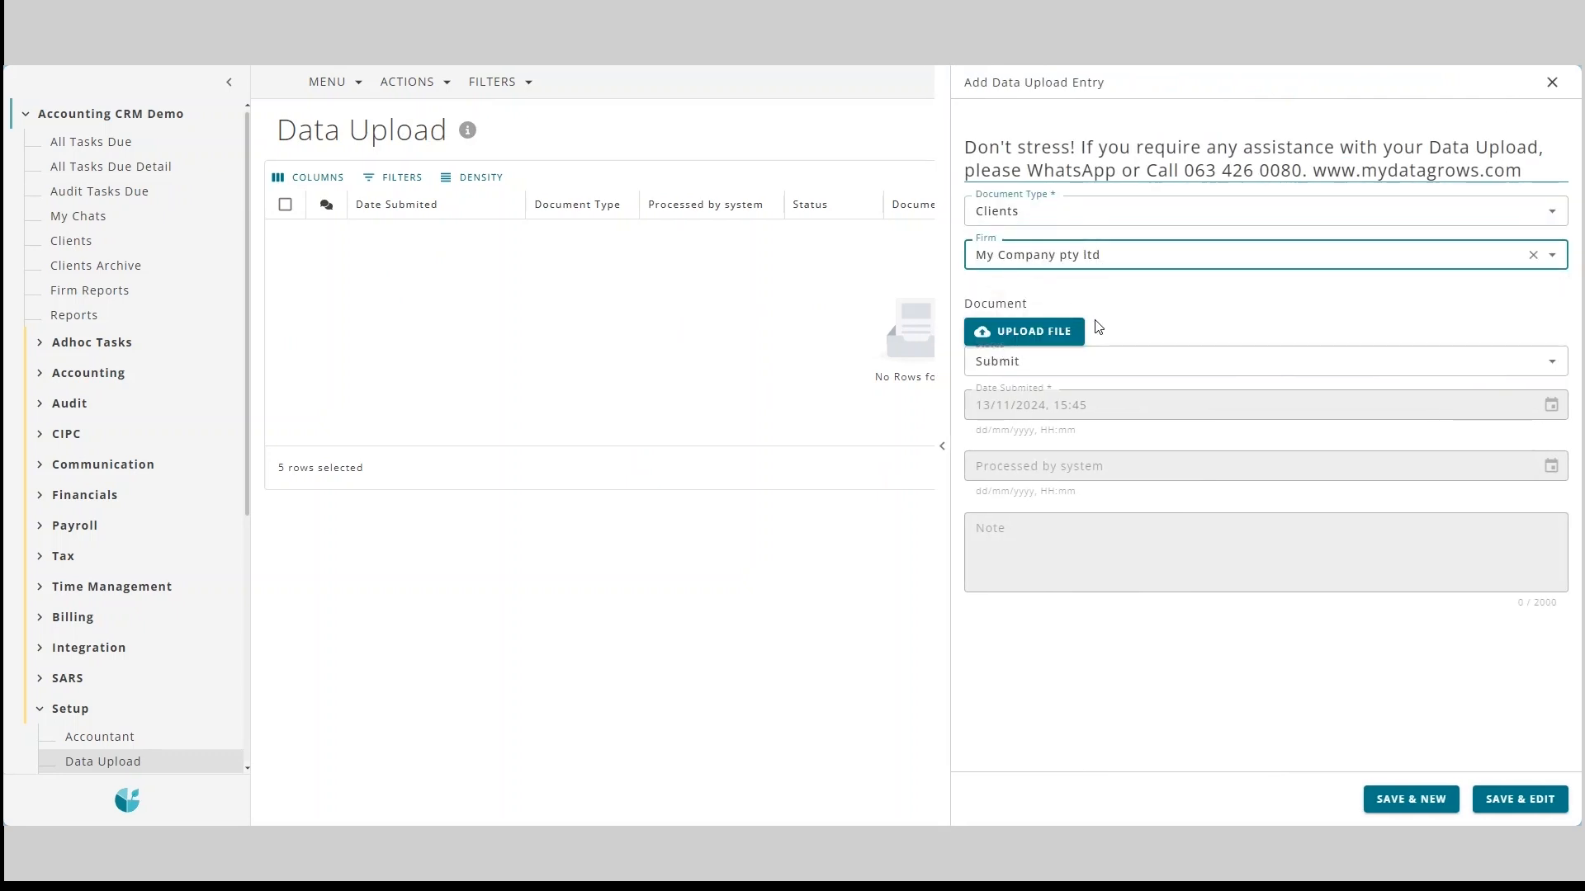
left_click(1514, 801)
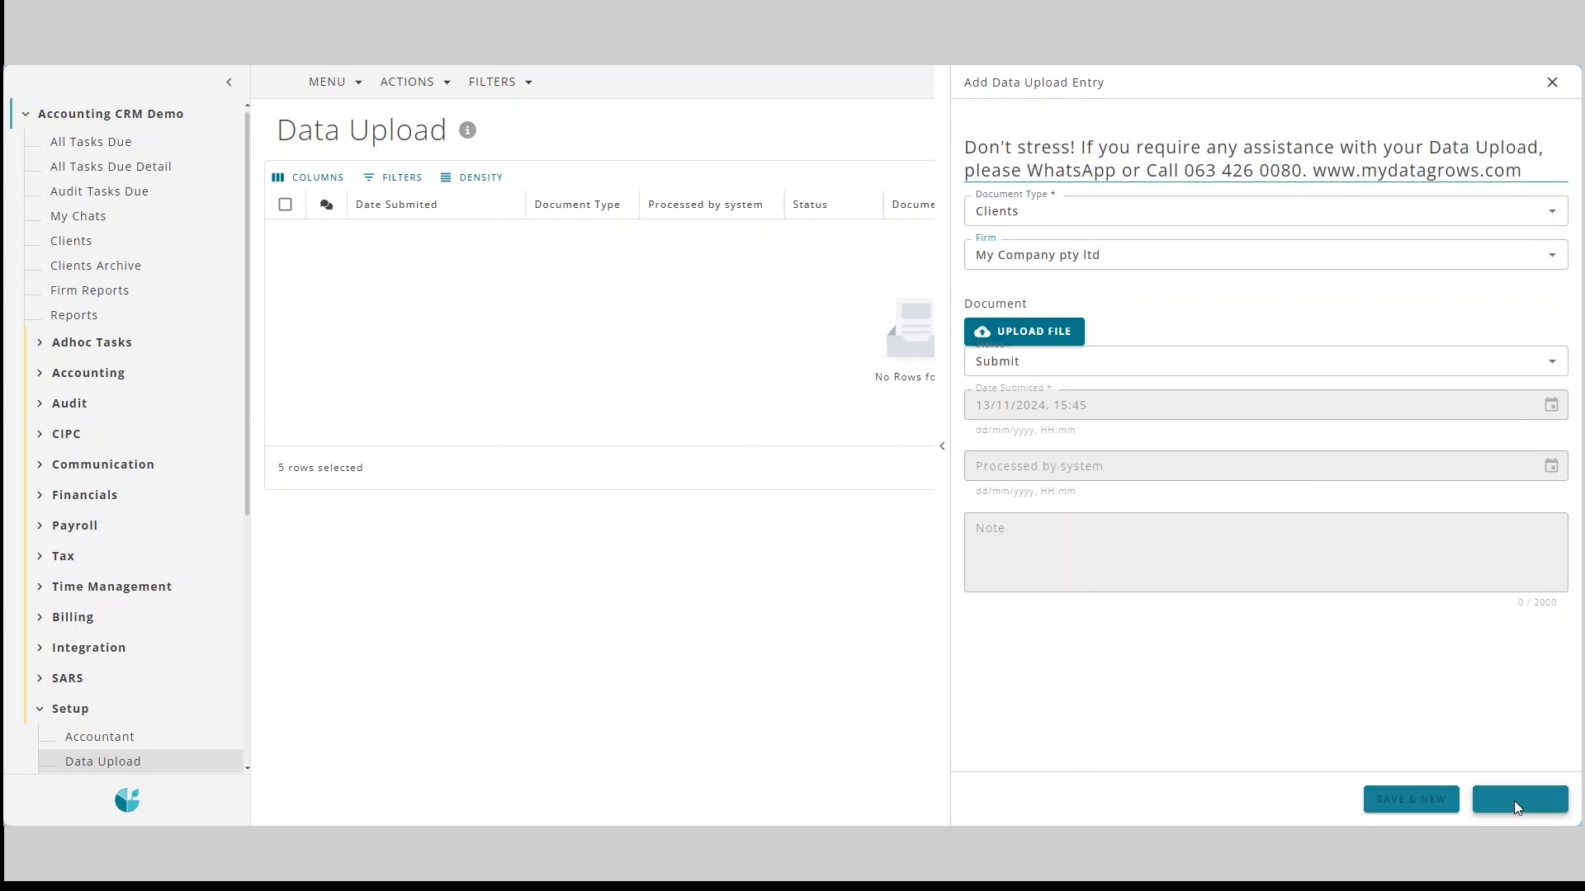
left_click(1552, 82)
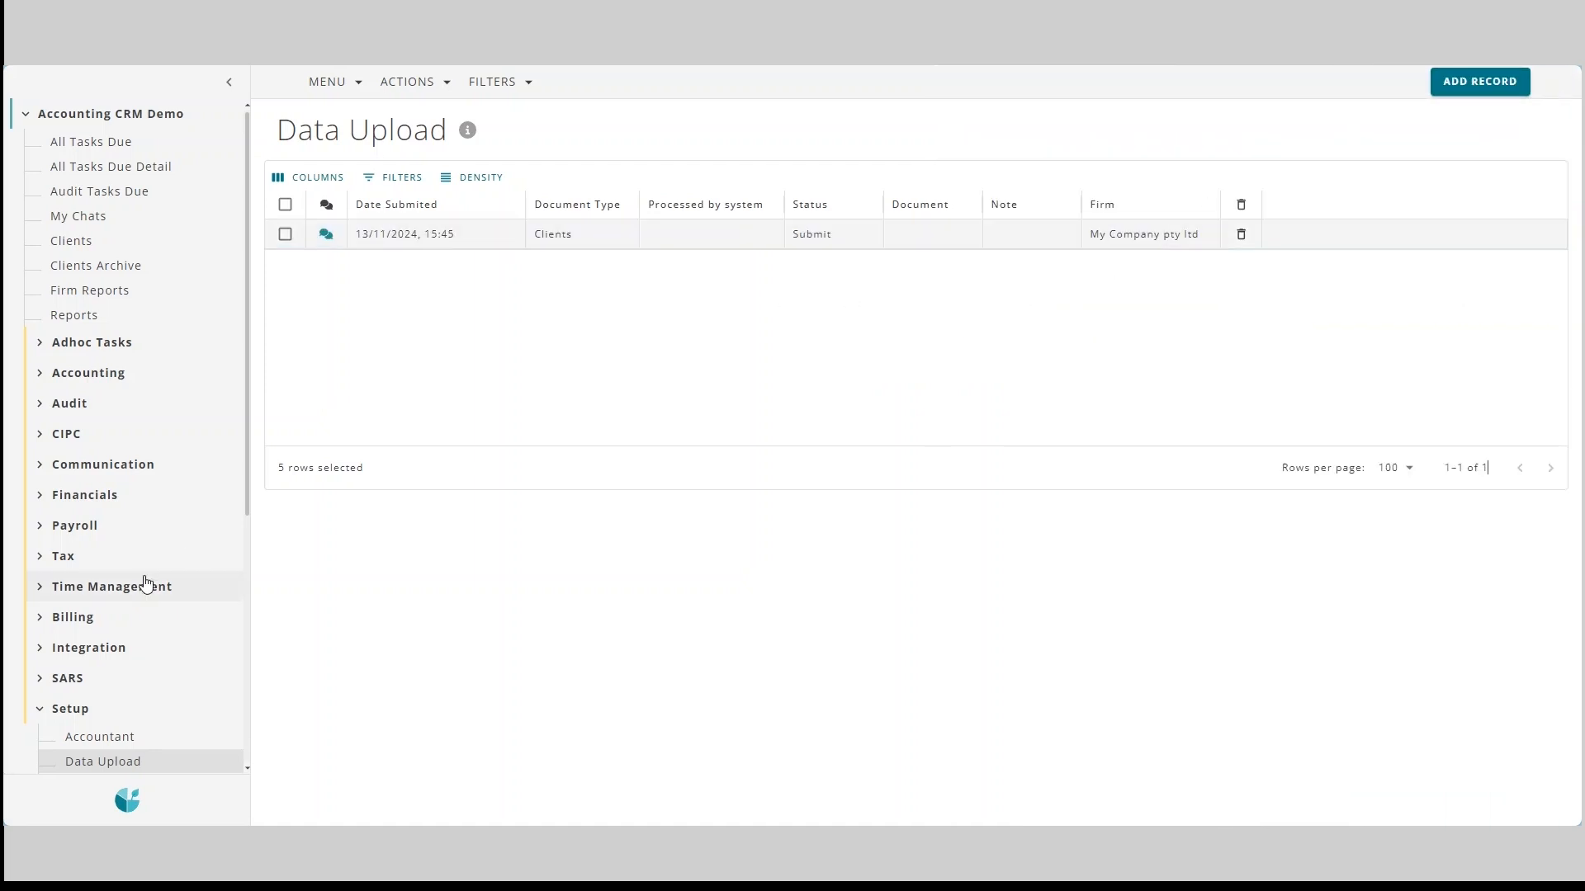
View the Accountant table in the Setup group and return to the Data Upload table.
scroll(165, 587, "down", 2)
left_click(112, 572)
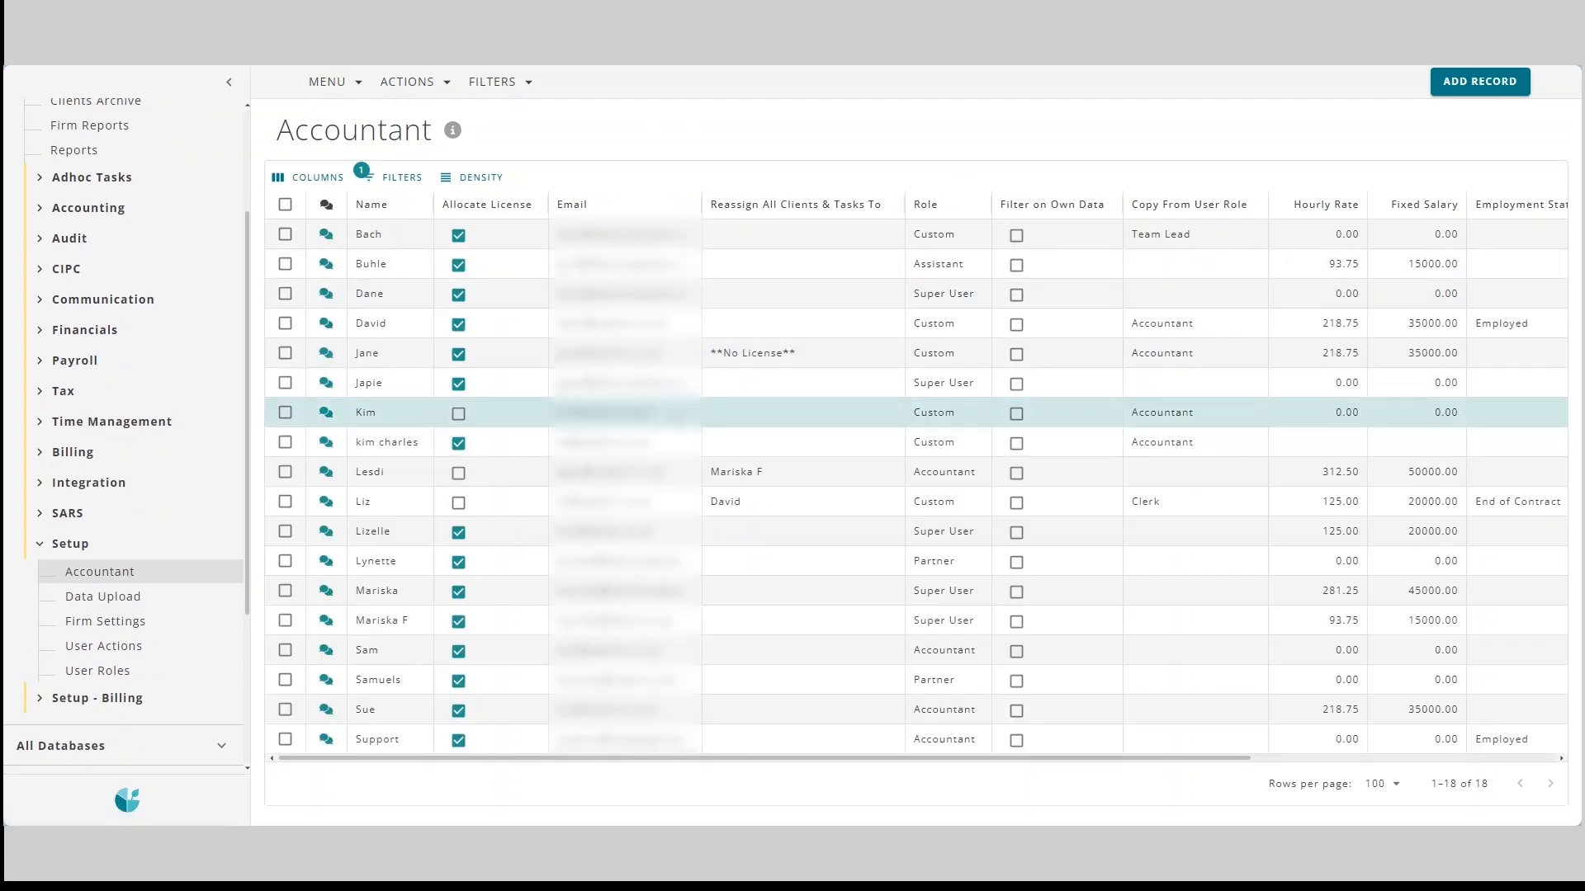
left_click(105, 600)
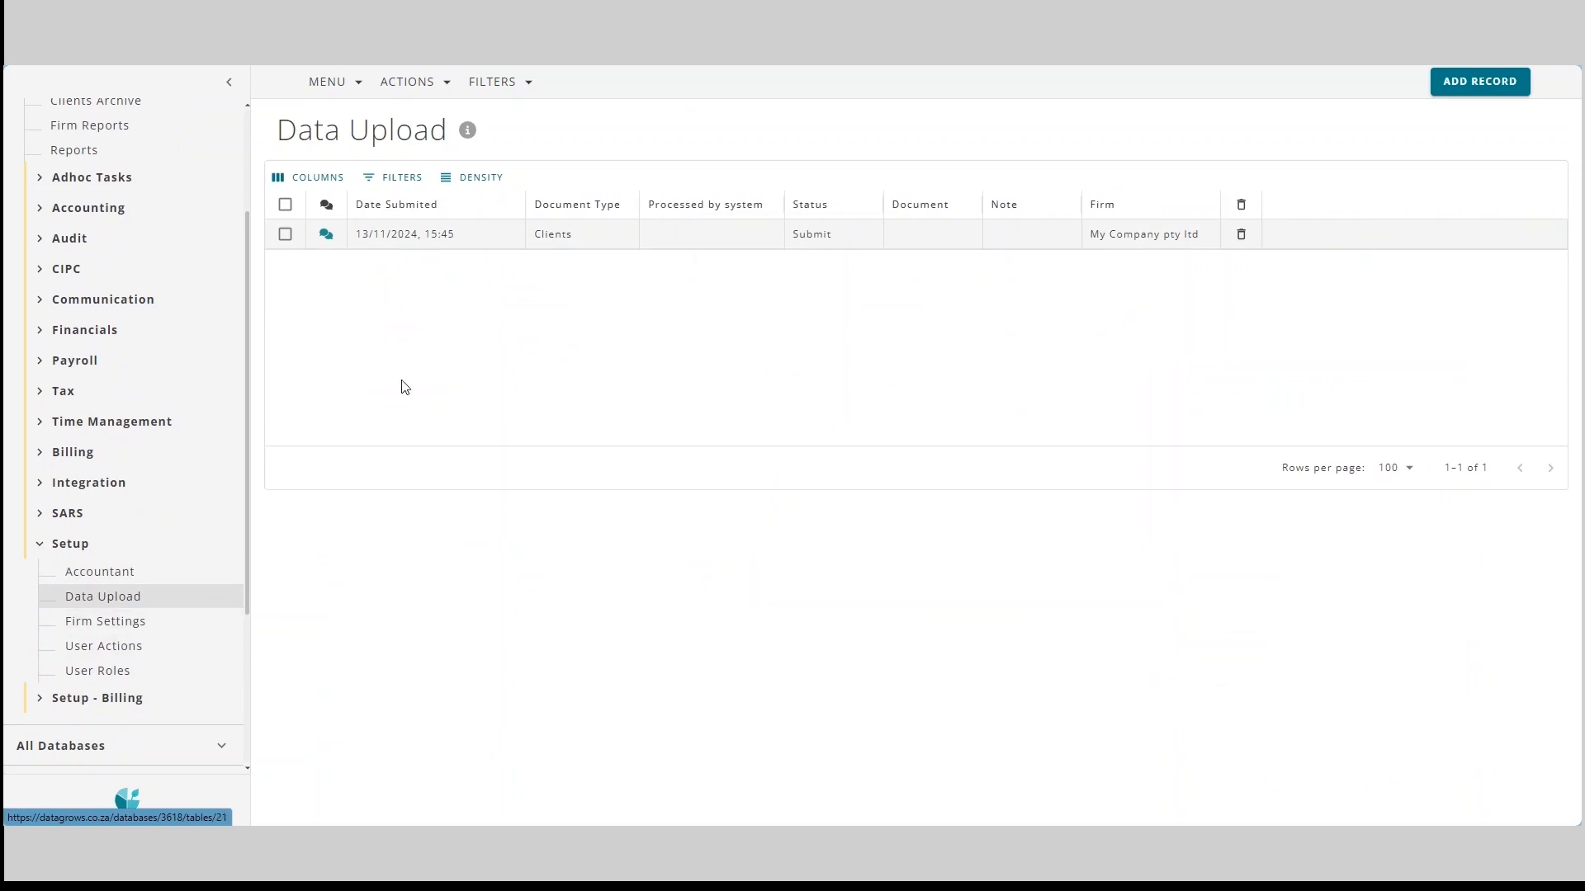
Generate the Excel file for the Clients upload record of My Company pty ltd, refresh the page and download the document.
left_click(286, 237)
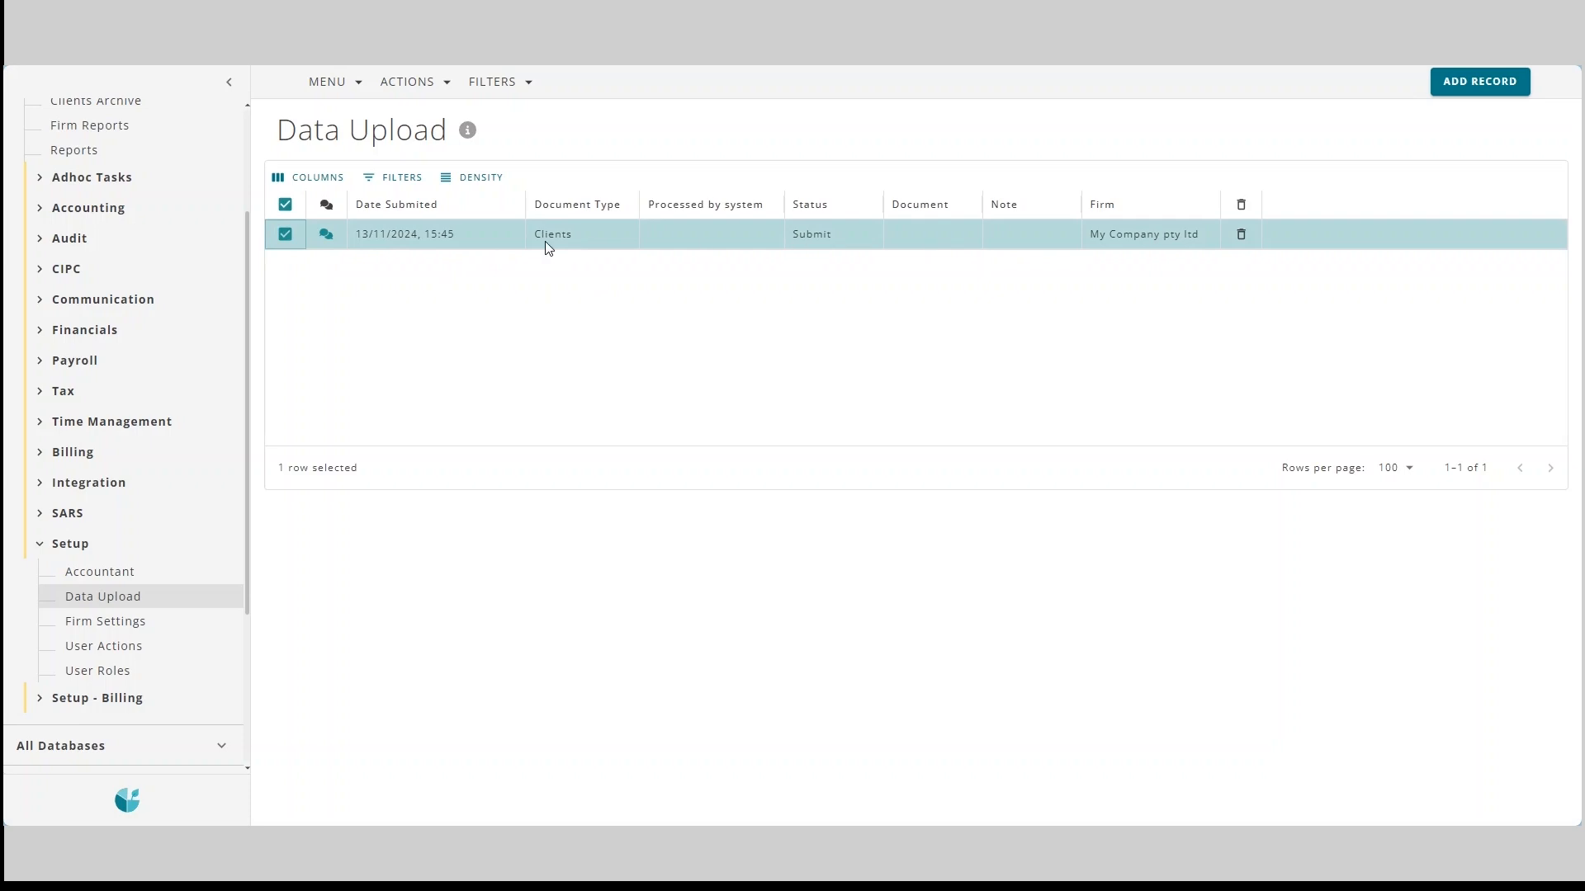
left_click(421, 87)
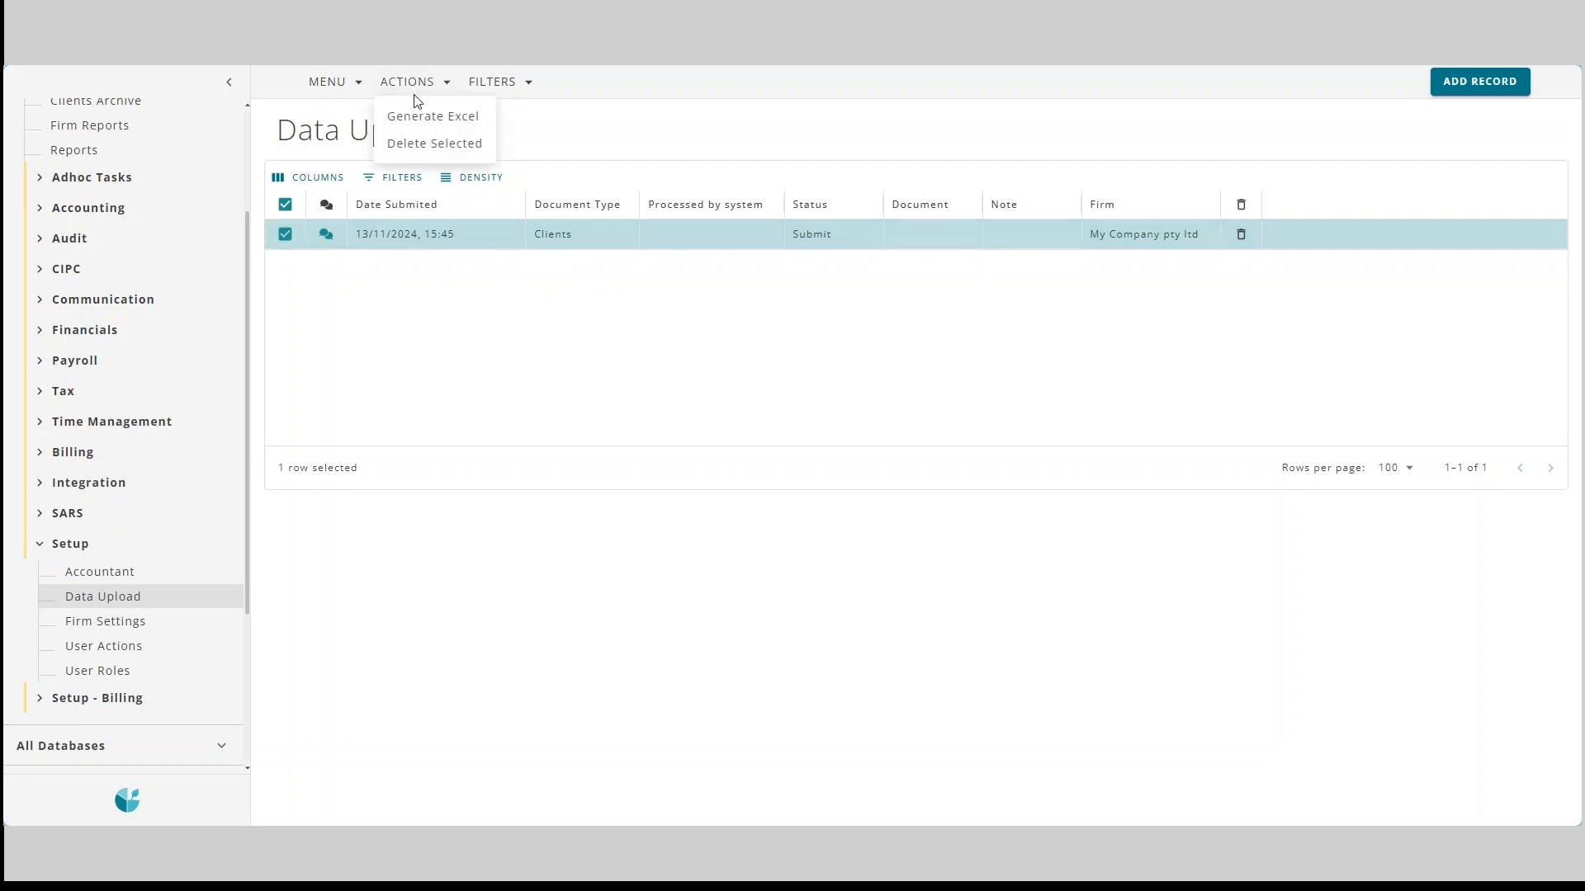
left_click(448, 118)
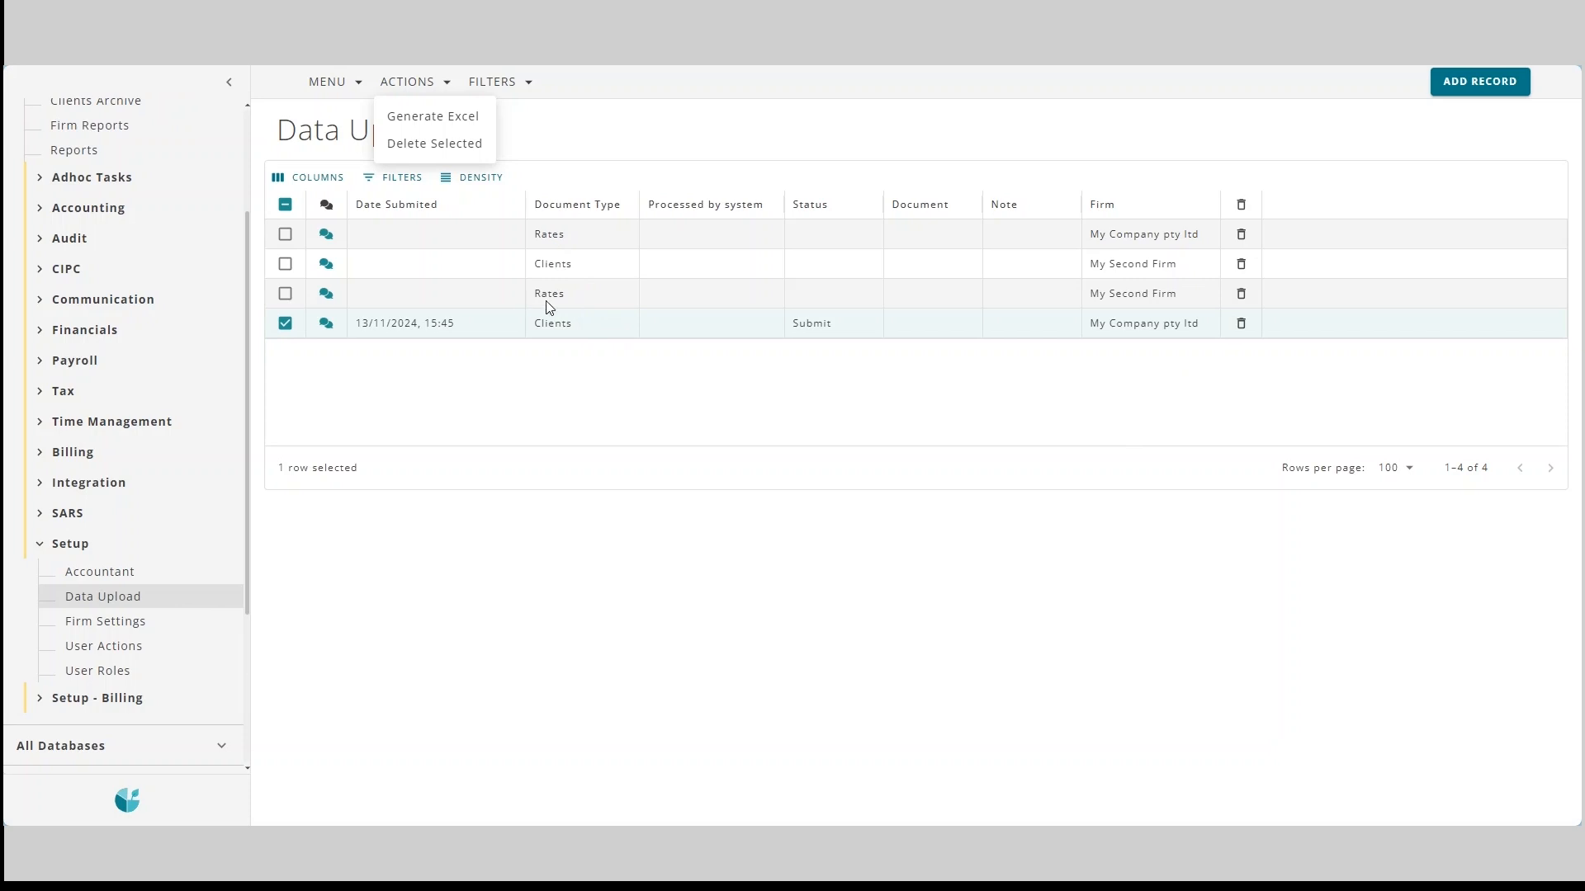
left_click(724, 421)
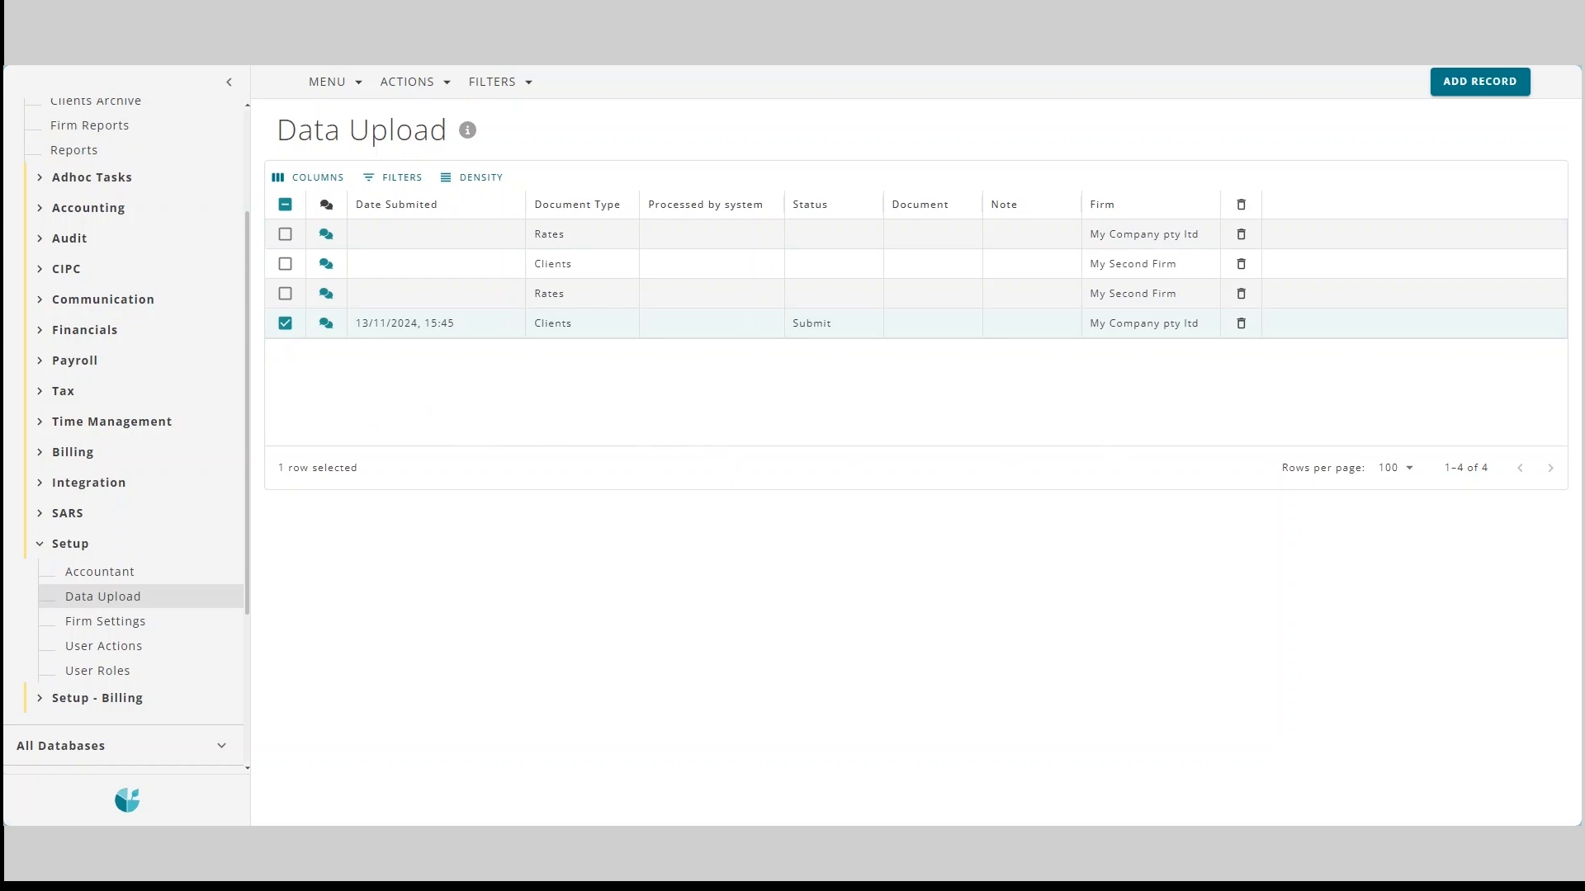
key("F5")
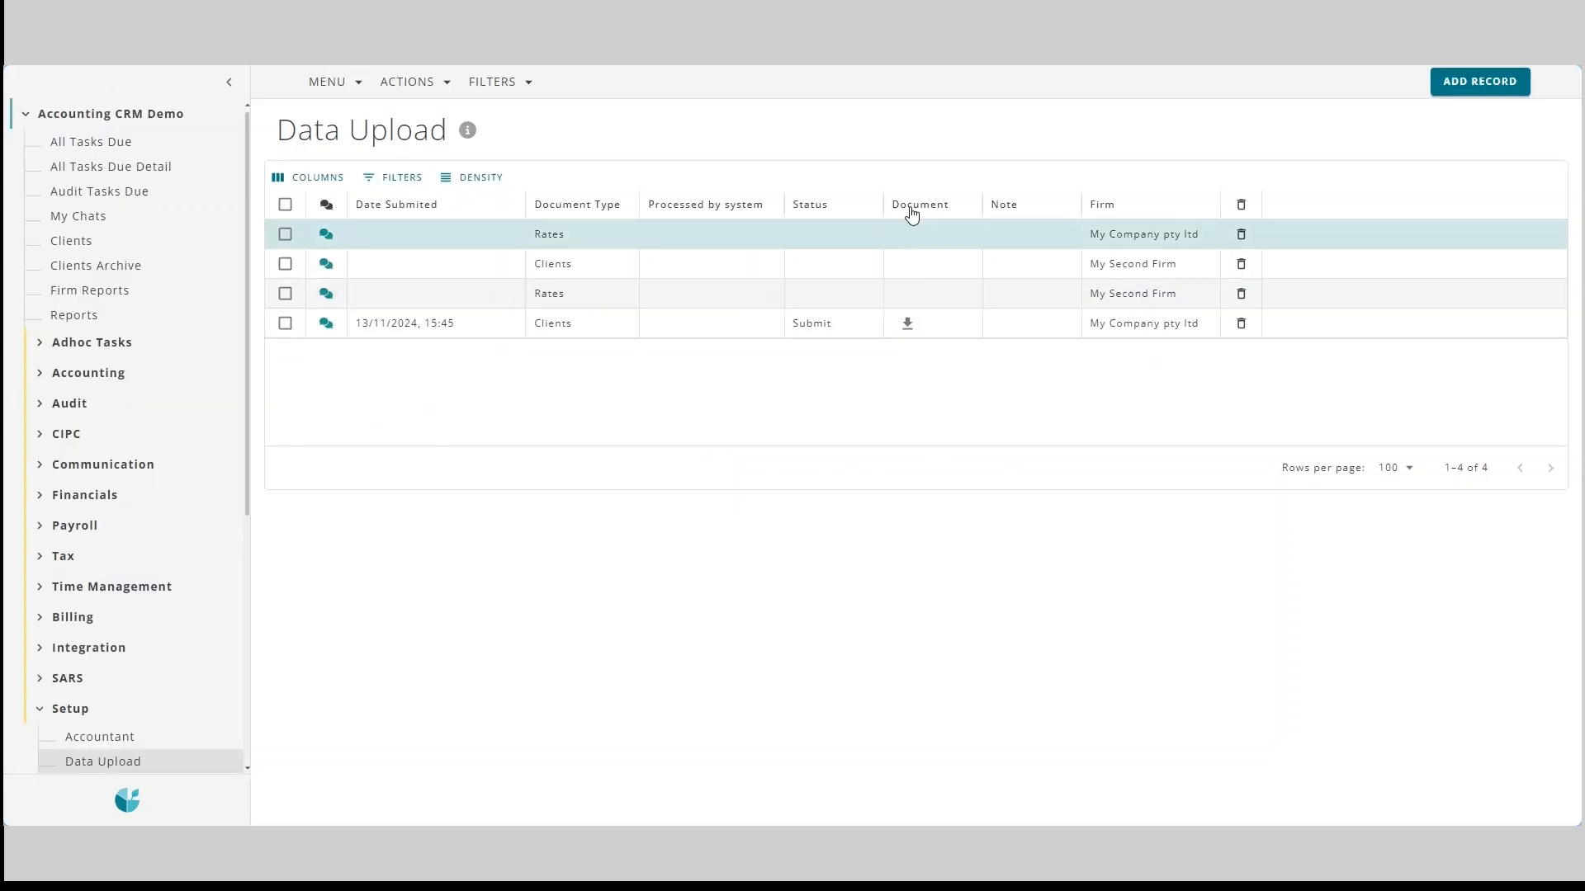
left_click(907, 327)
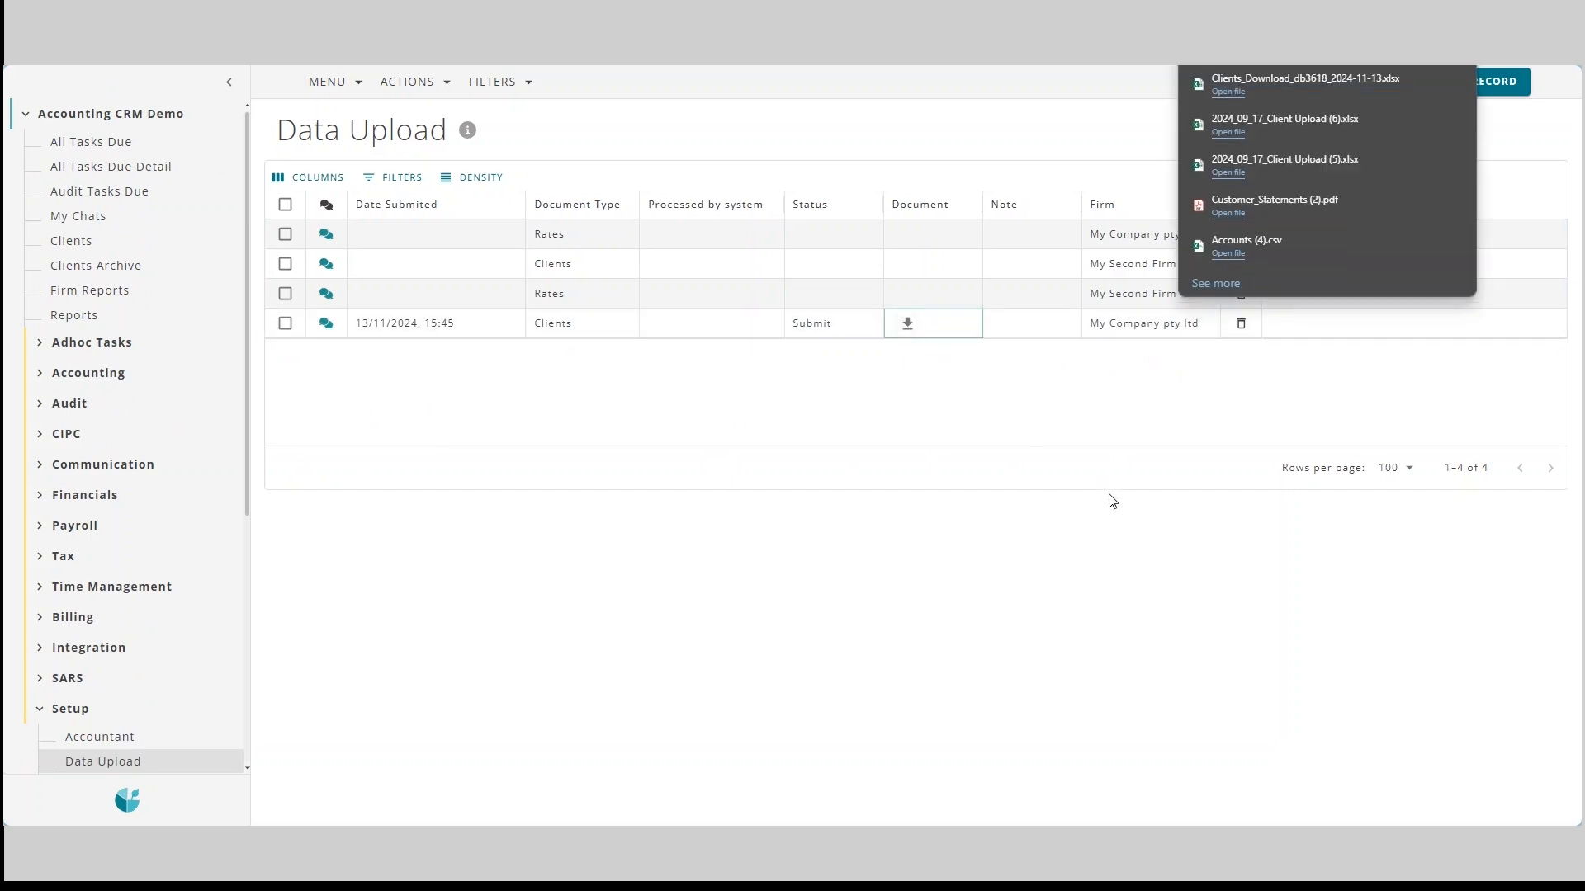
Open the downloaded Clients_Download_db3618_2024-11-13.xlsx in Excel and examine the Accountant list on the TIPS & FORMATS sheet.
left_click(1227, 92)
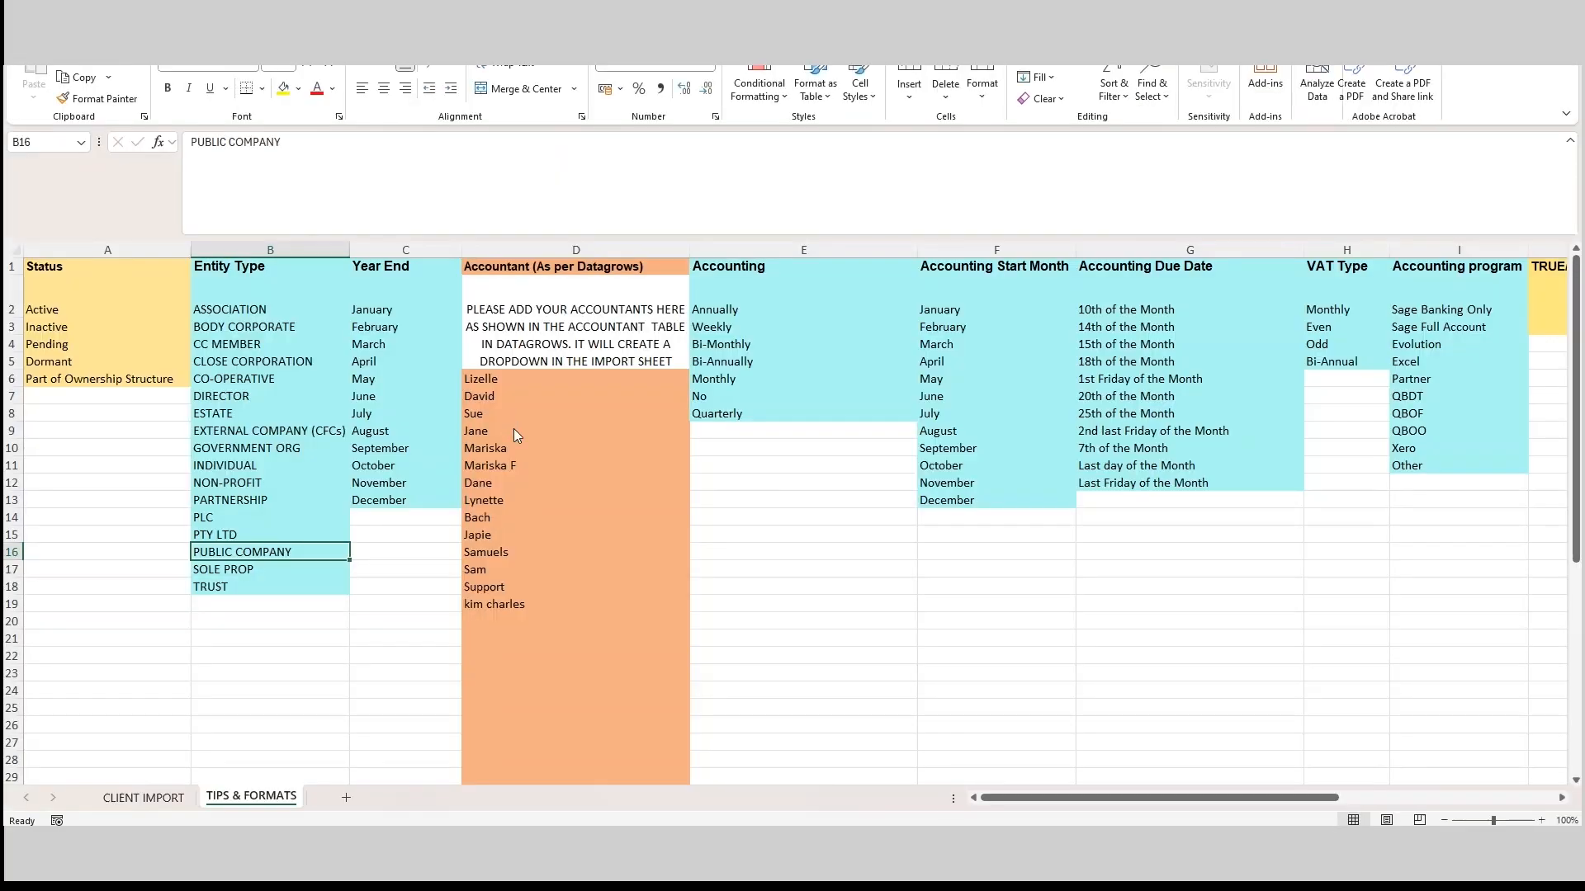
left_click(501, 379)
left_click(544, 605)
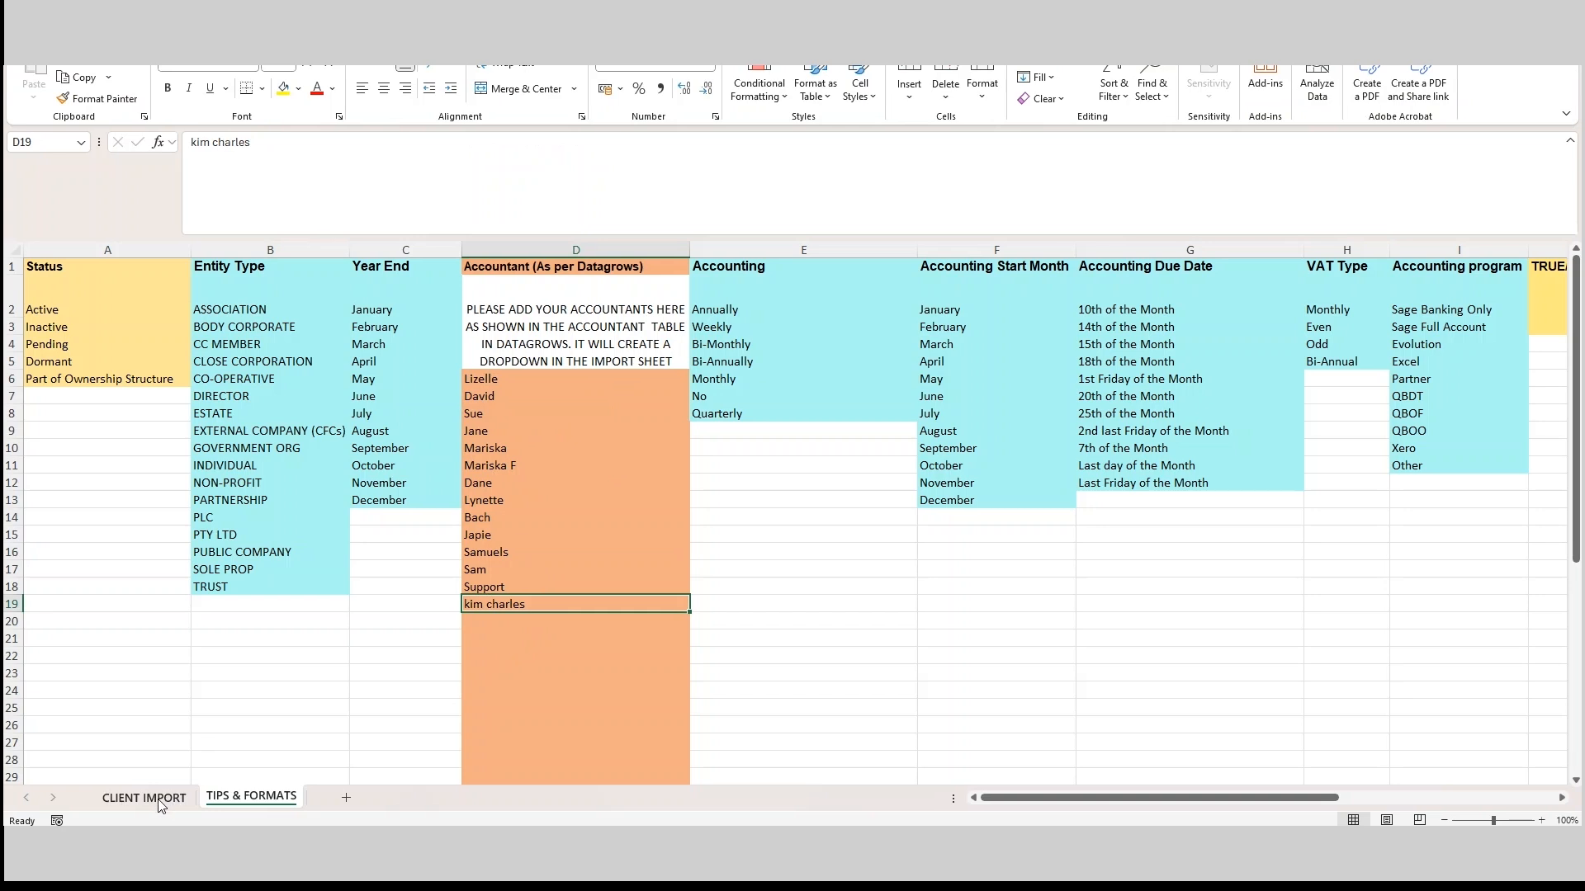
left_click(565, 380)
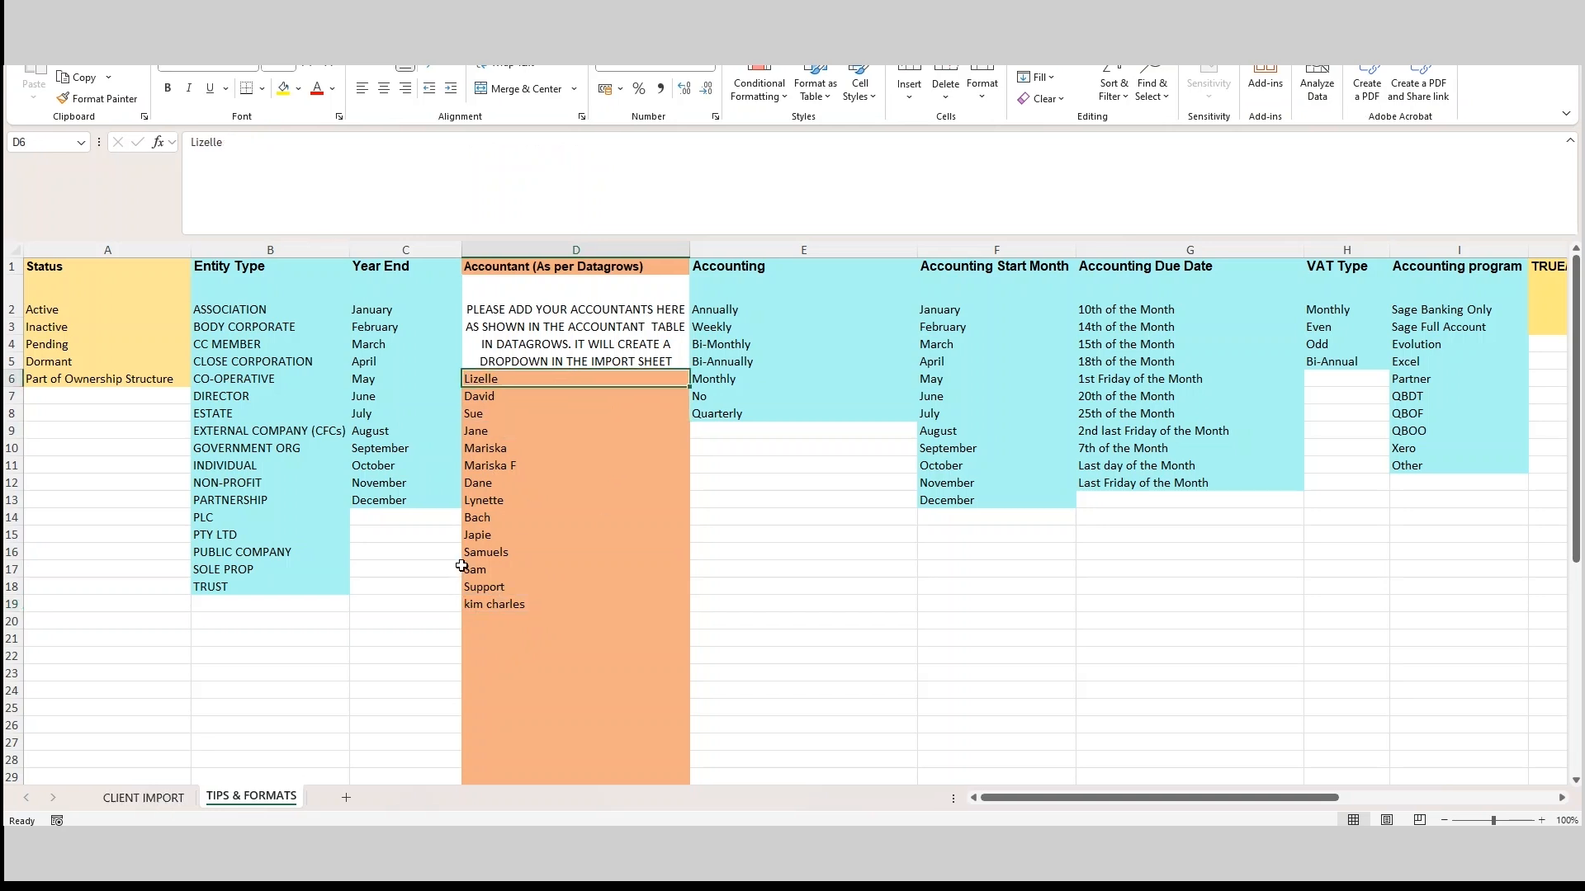
Reduce the height of the instruction row 2 on the CLIENT IMPORT sheet so more client rows fit on screen.
left_click(143, 797)
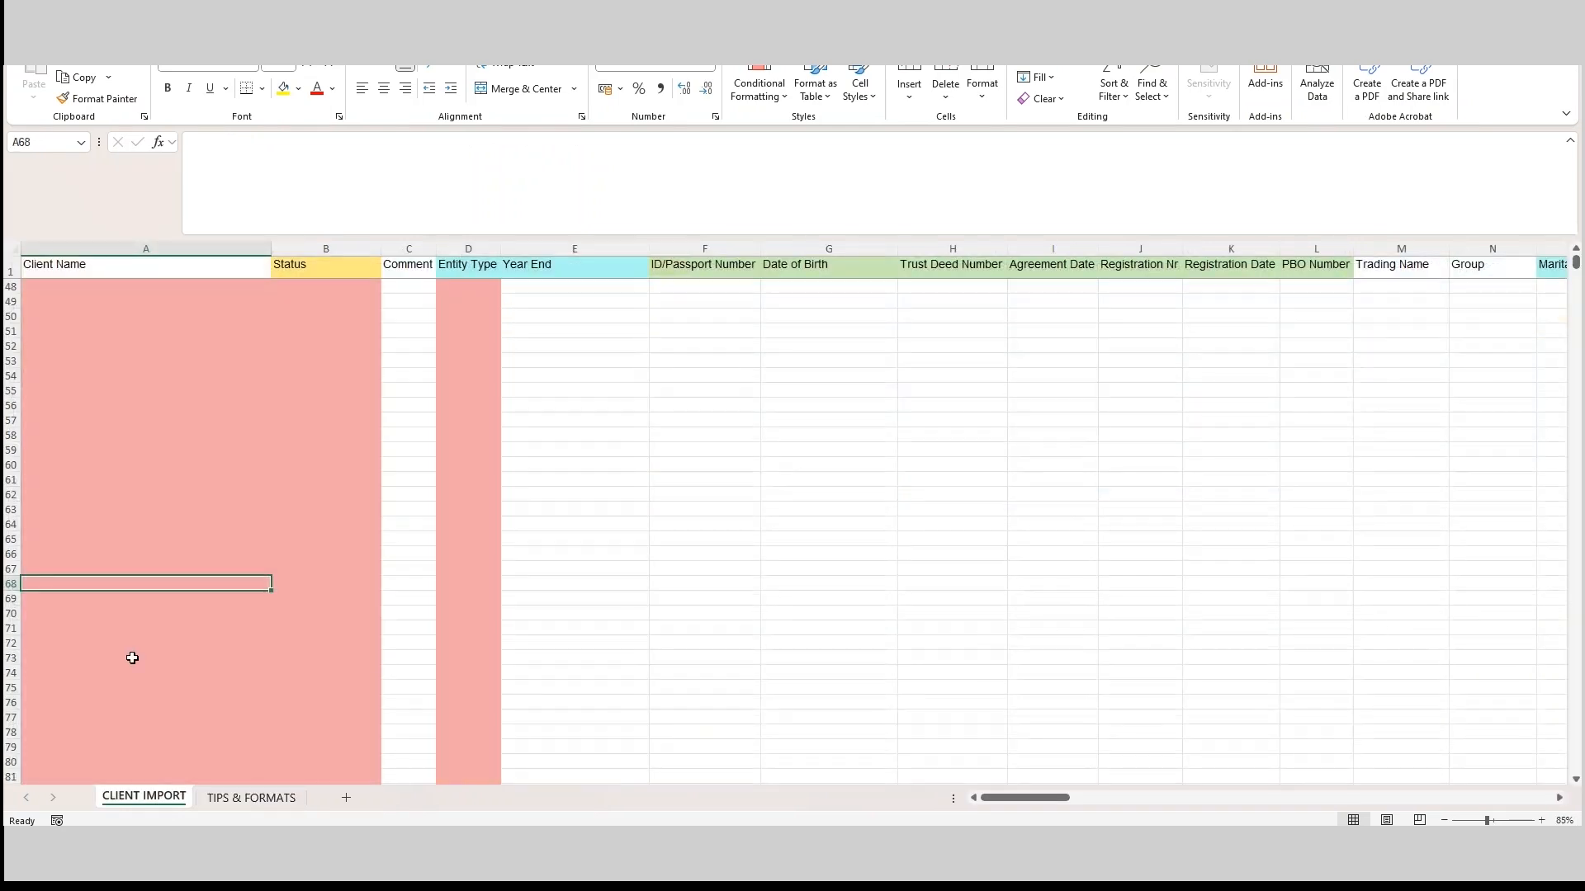
scroll(132, 658, "up", 15)
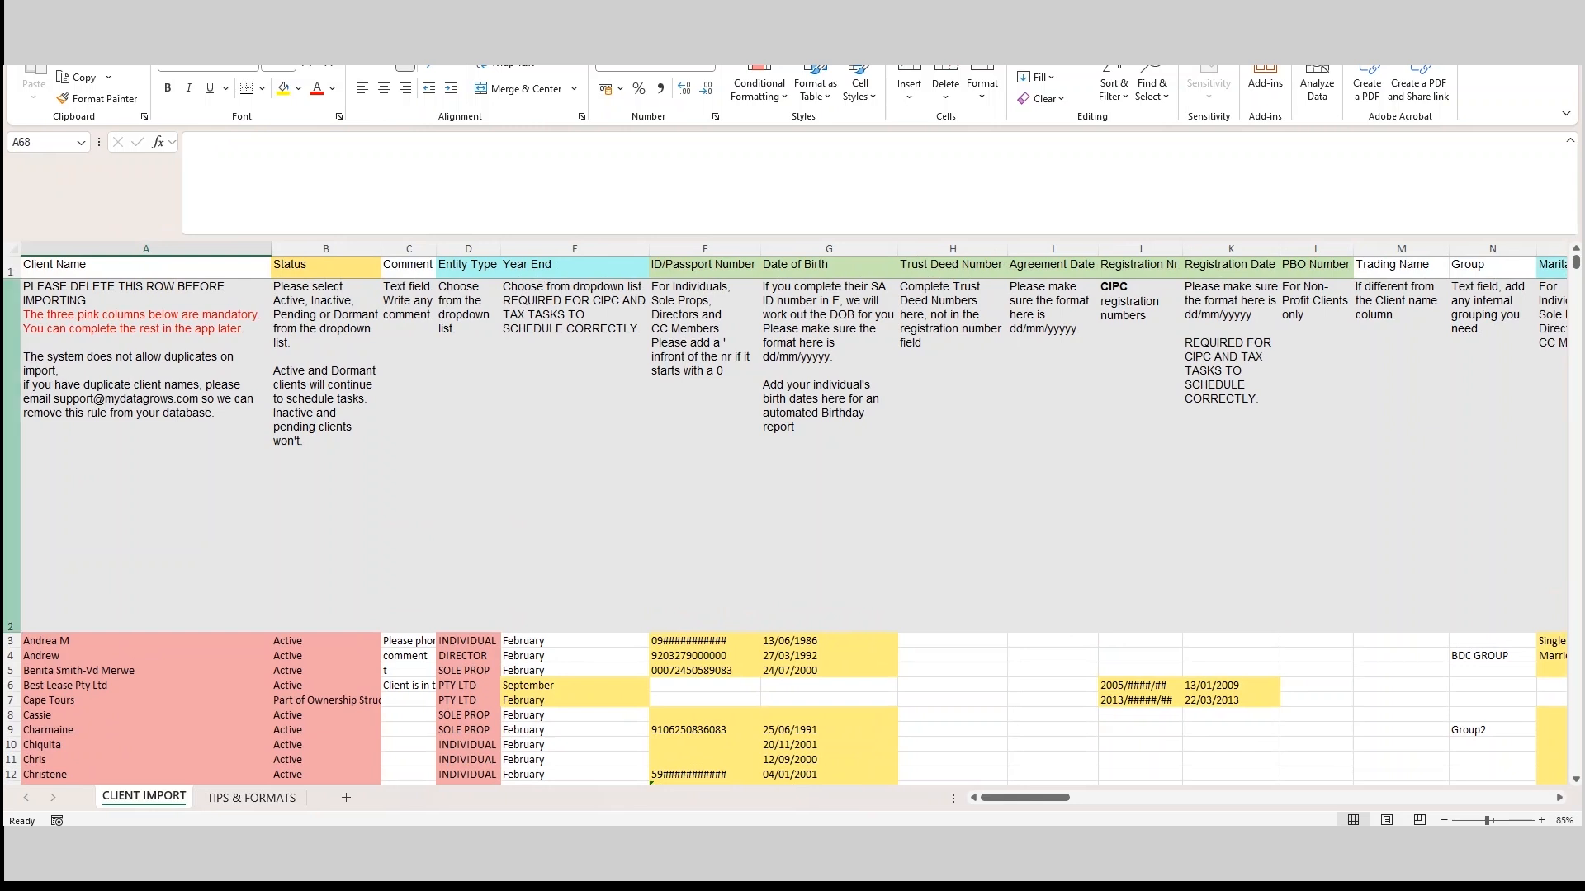
left_click_drag(12, 633, 11, 336)
left_click(187, 404)
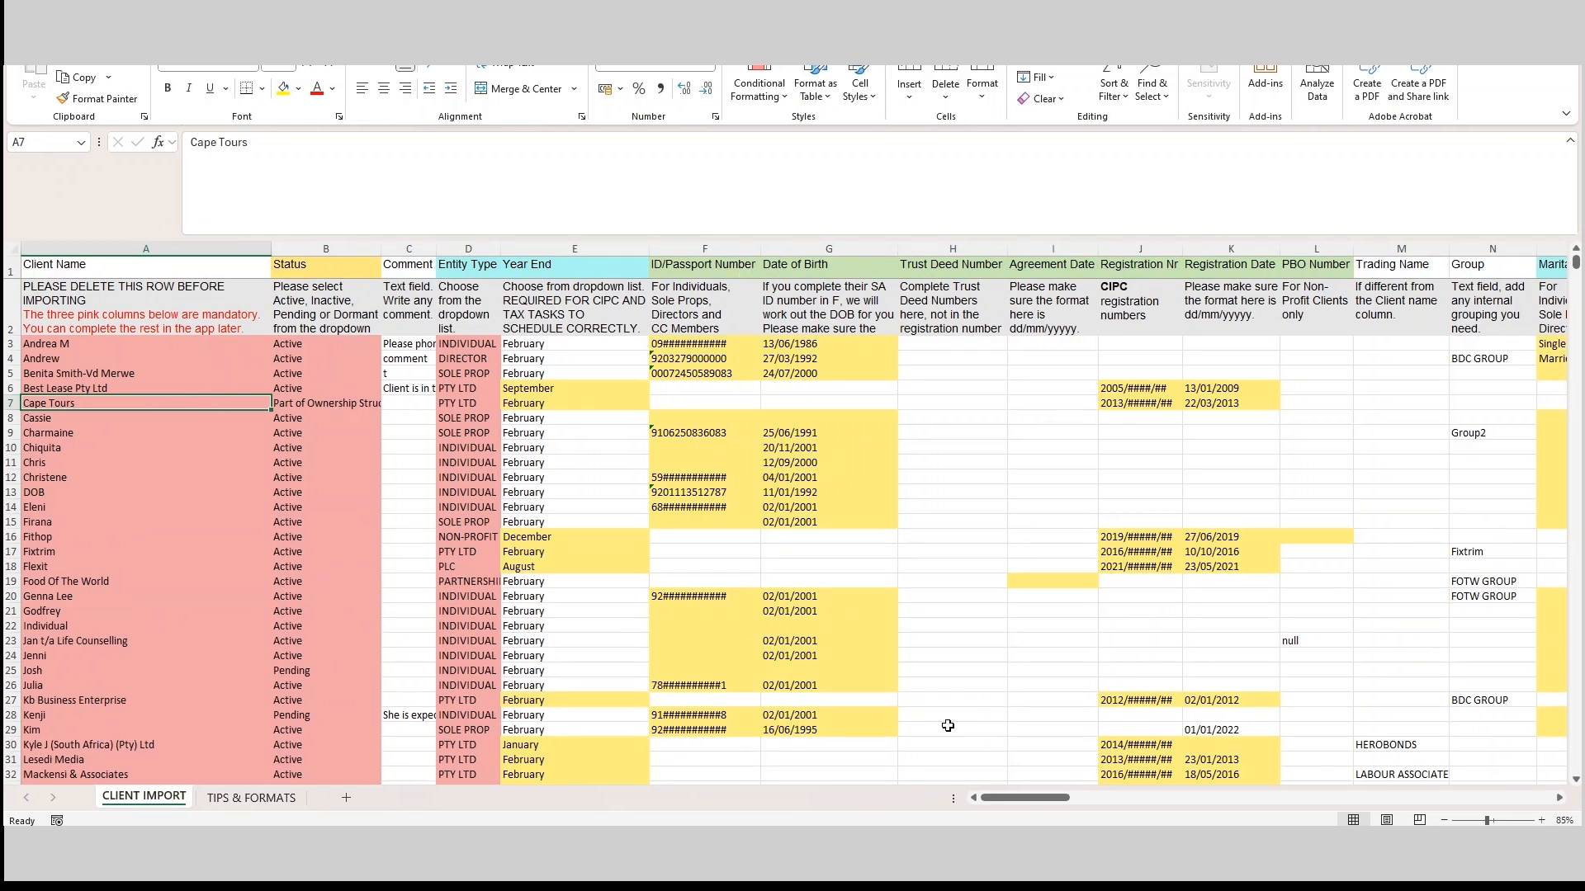
Examine the partner, manager, accountant and role columns on the CLIENT IMPORT sheet, checking the Accounting, CIPC and Financials Role cells.
left_click_drag(1030, 806, 1174, 819)
left_click(598, 376)
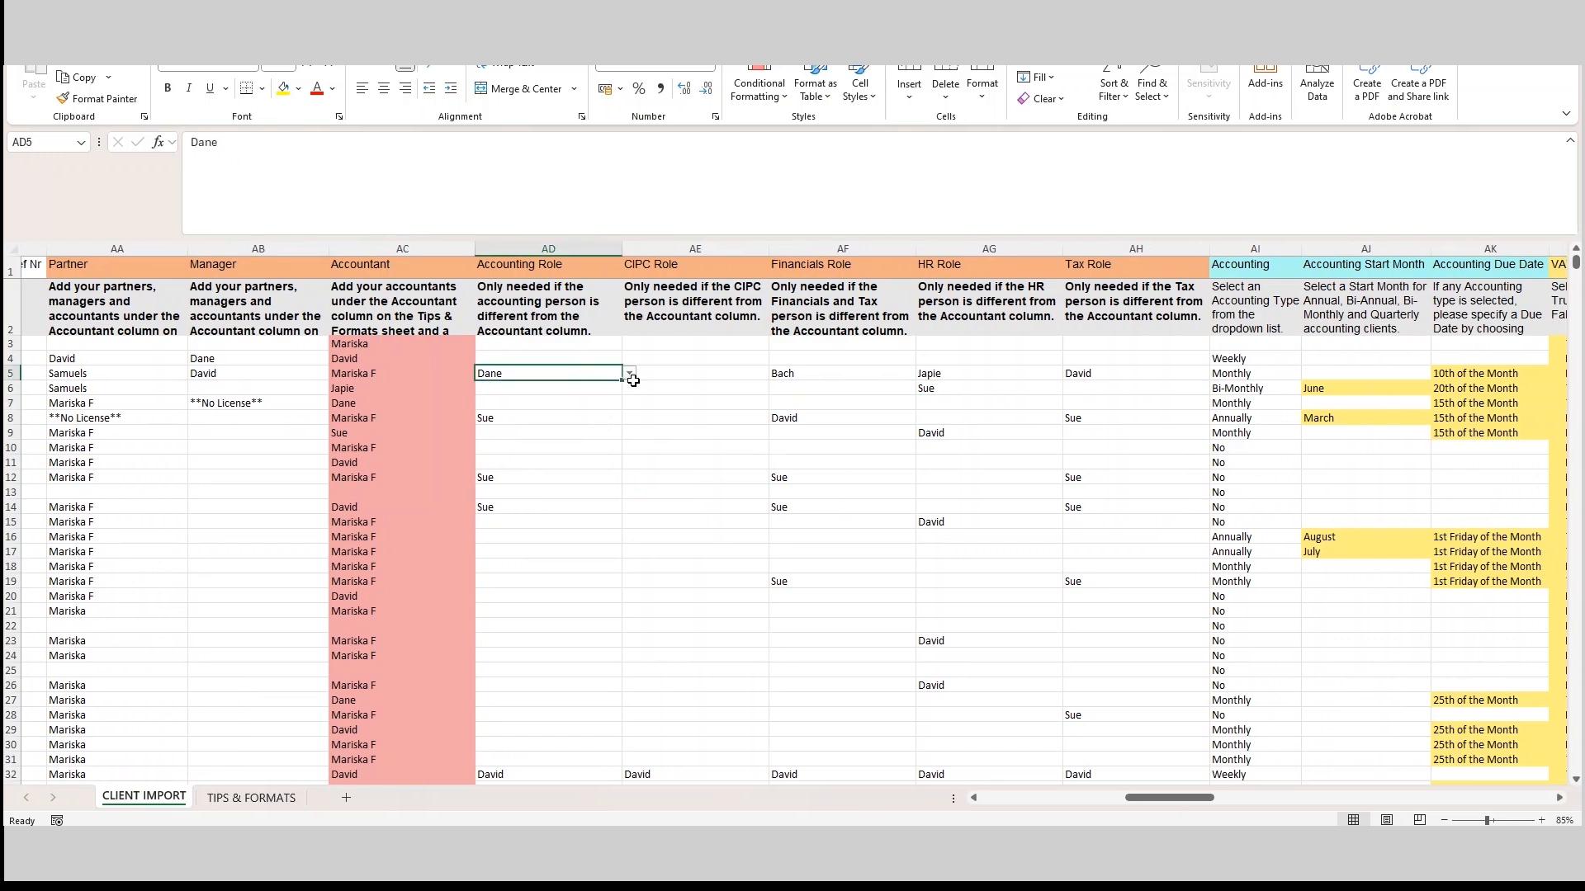
left_click(630, 373)
left_click(692, 376)
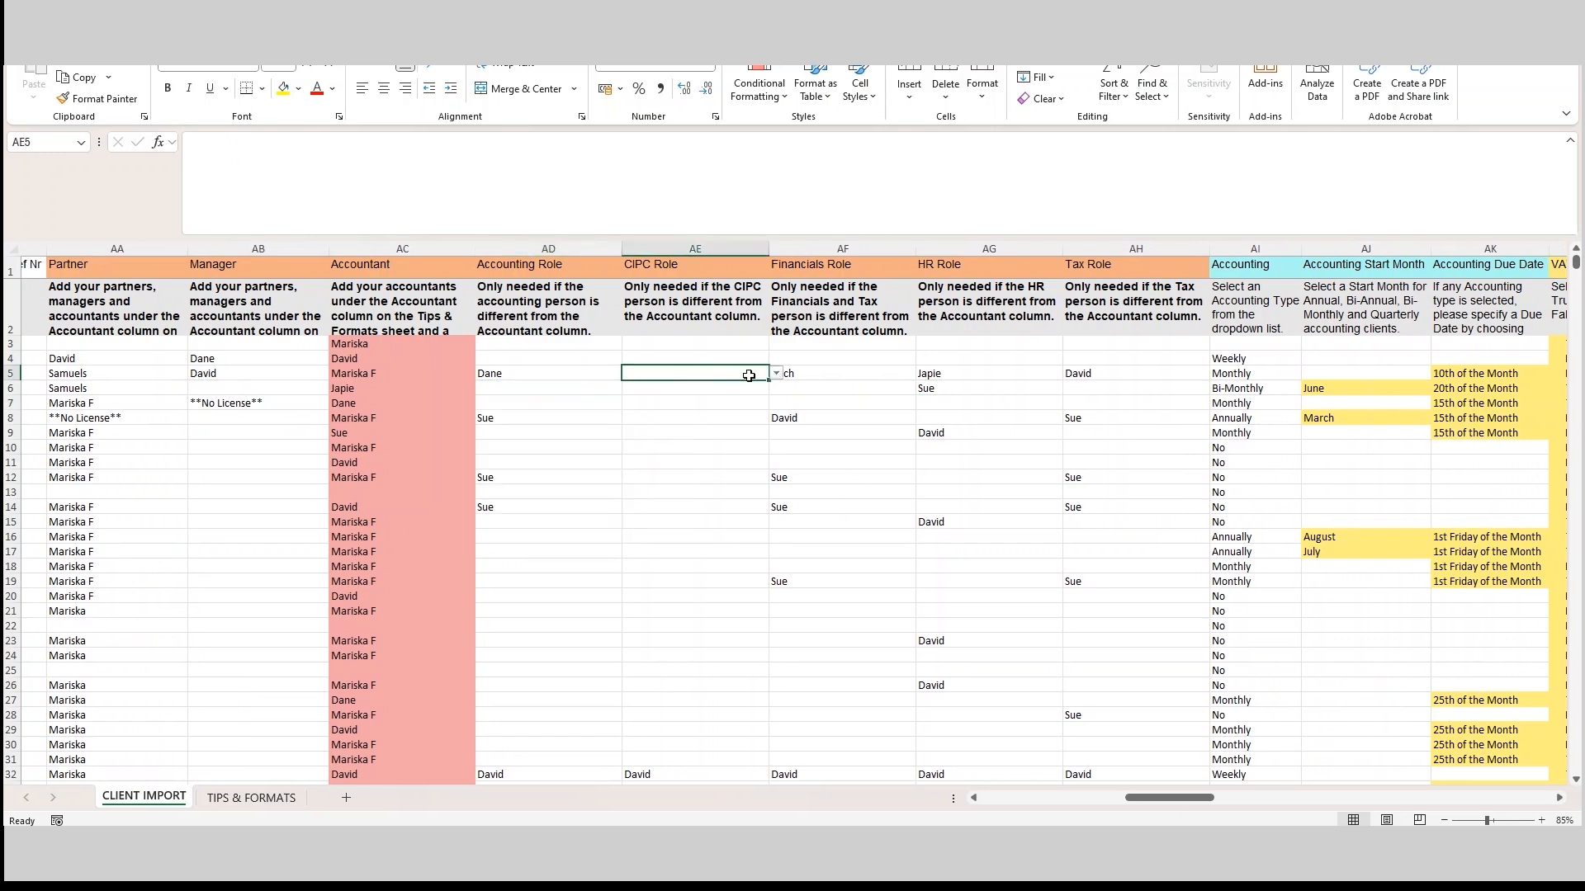
left_click(776, 373)
left_click(858, 419)
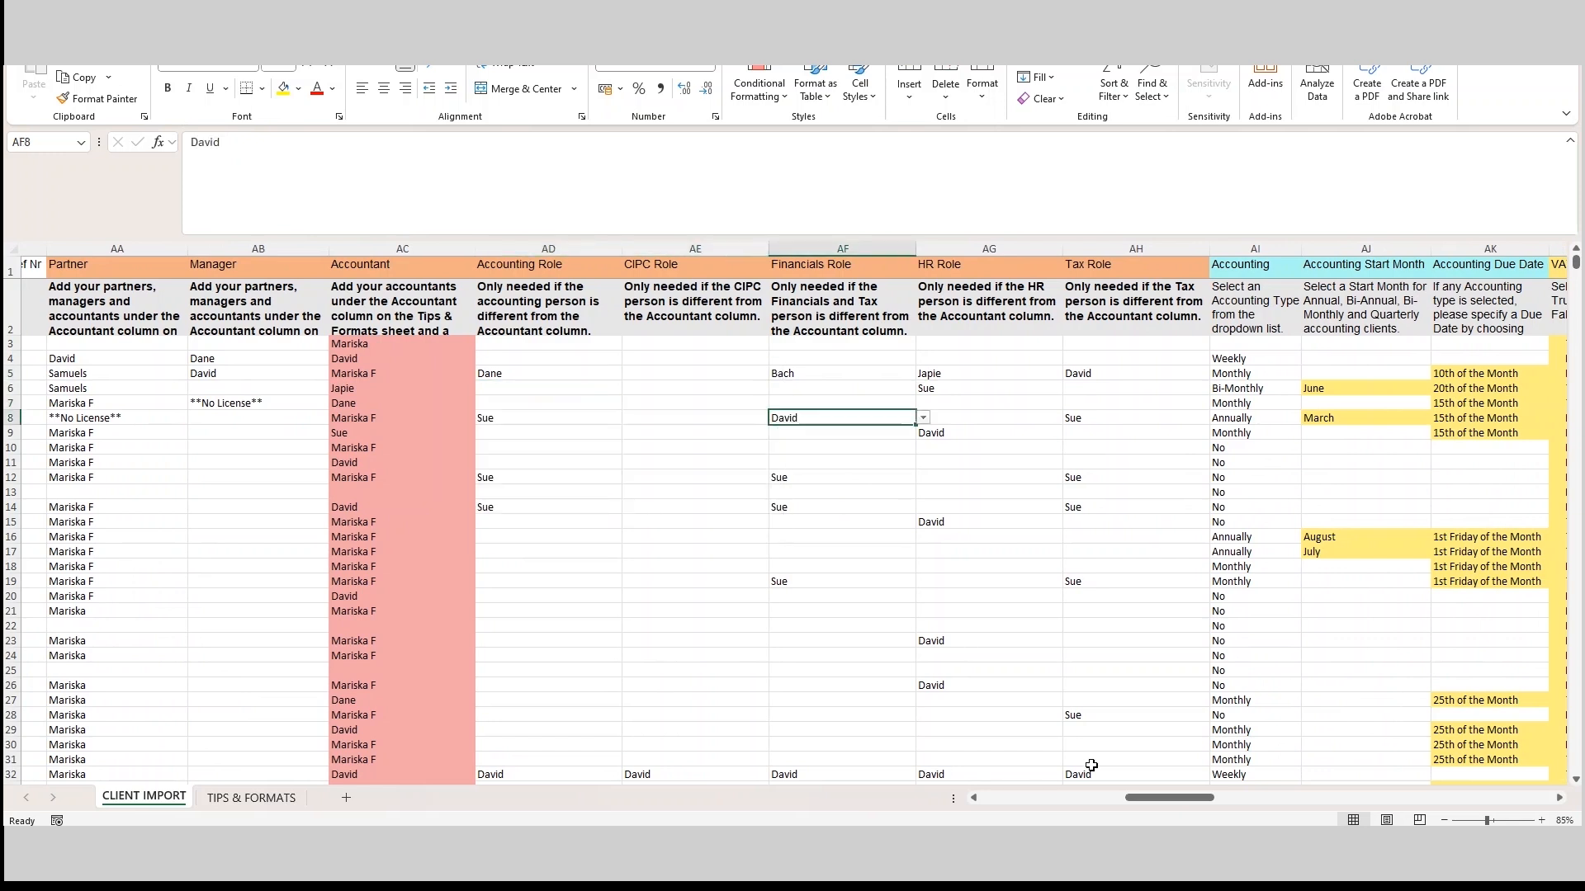
Replace the existing frozen panes on the CLIENT IMPORT sheet with a freeze at cell B3, locking rows 1–2 and the Client Name column.
left_click_drag(1147, 799, 999, 815)
left_click(289, 341)
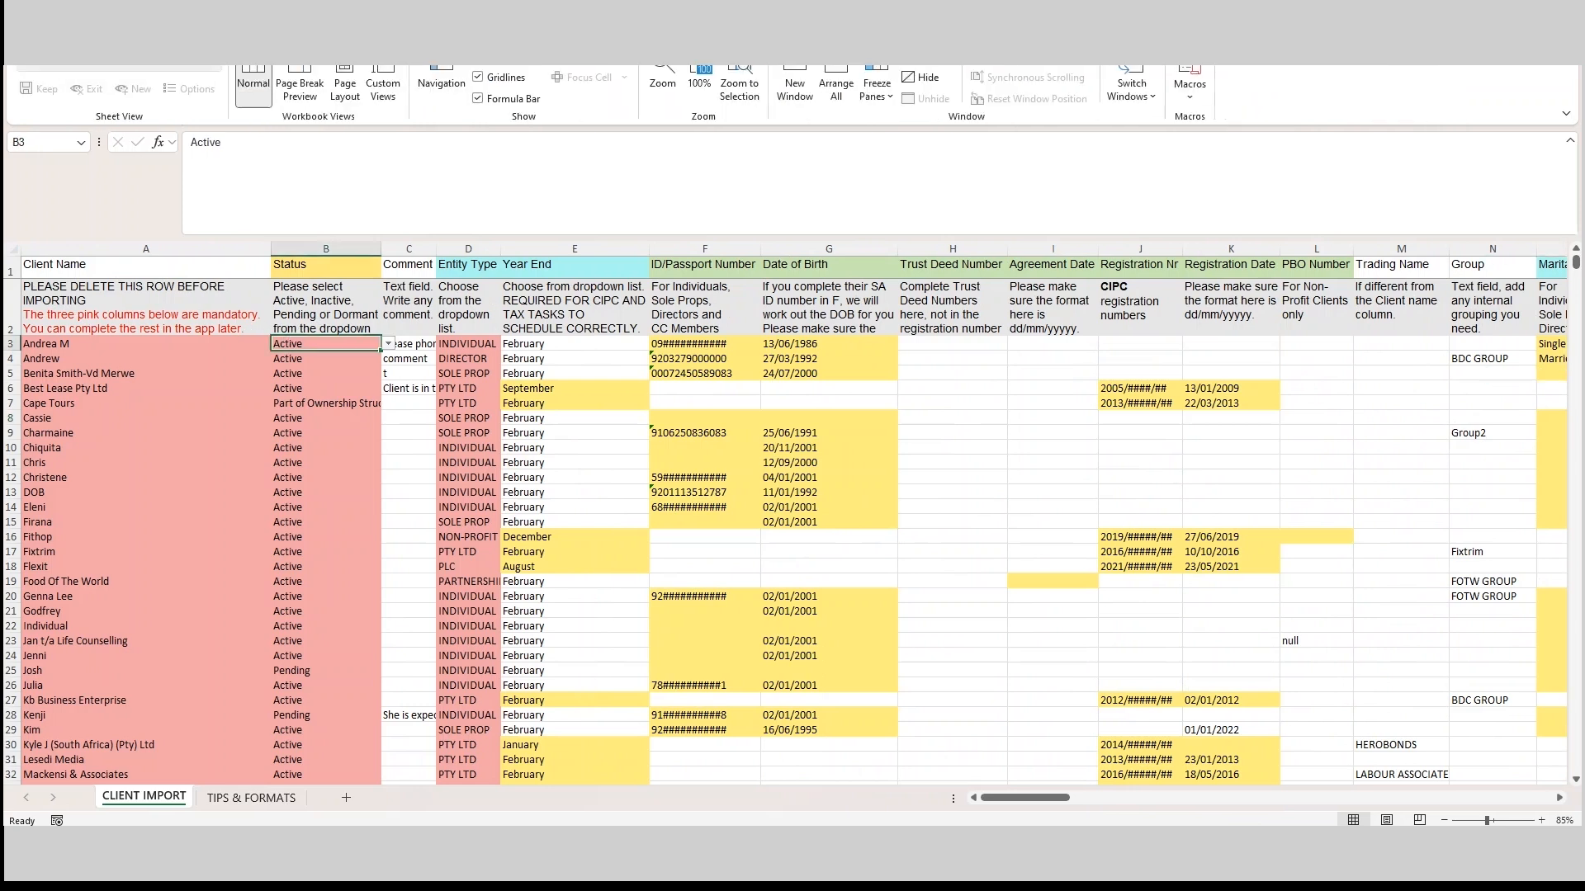
left_click(880, 91)
left_click(896, 127)
left_click(880, 89)
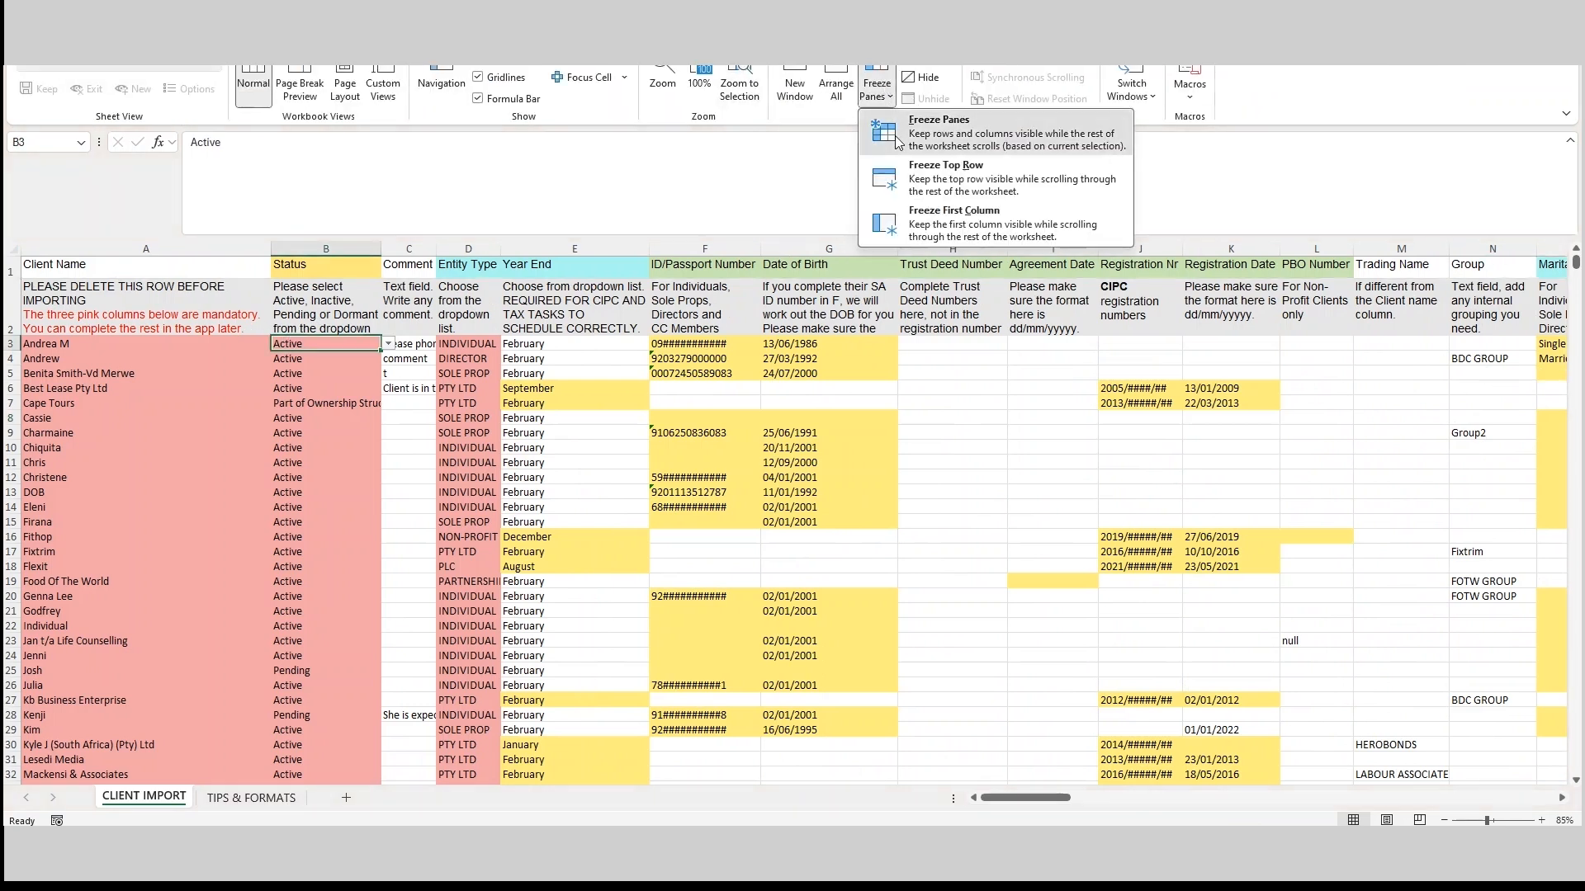
left_click(895, 128)
Review the True/False service columns such as EMP201 and EMP501s on the CLIENT IMPORT sheet, and go back to TIPS & FORMATS.
left_click_drag(1072, 806, 1319, 811)
left_click(402, 360)
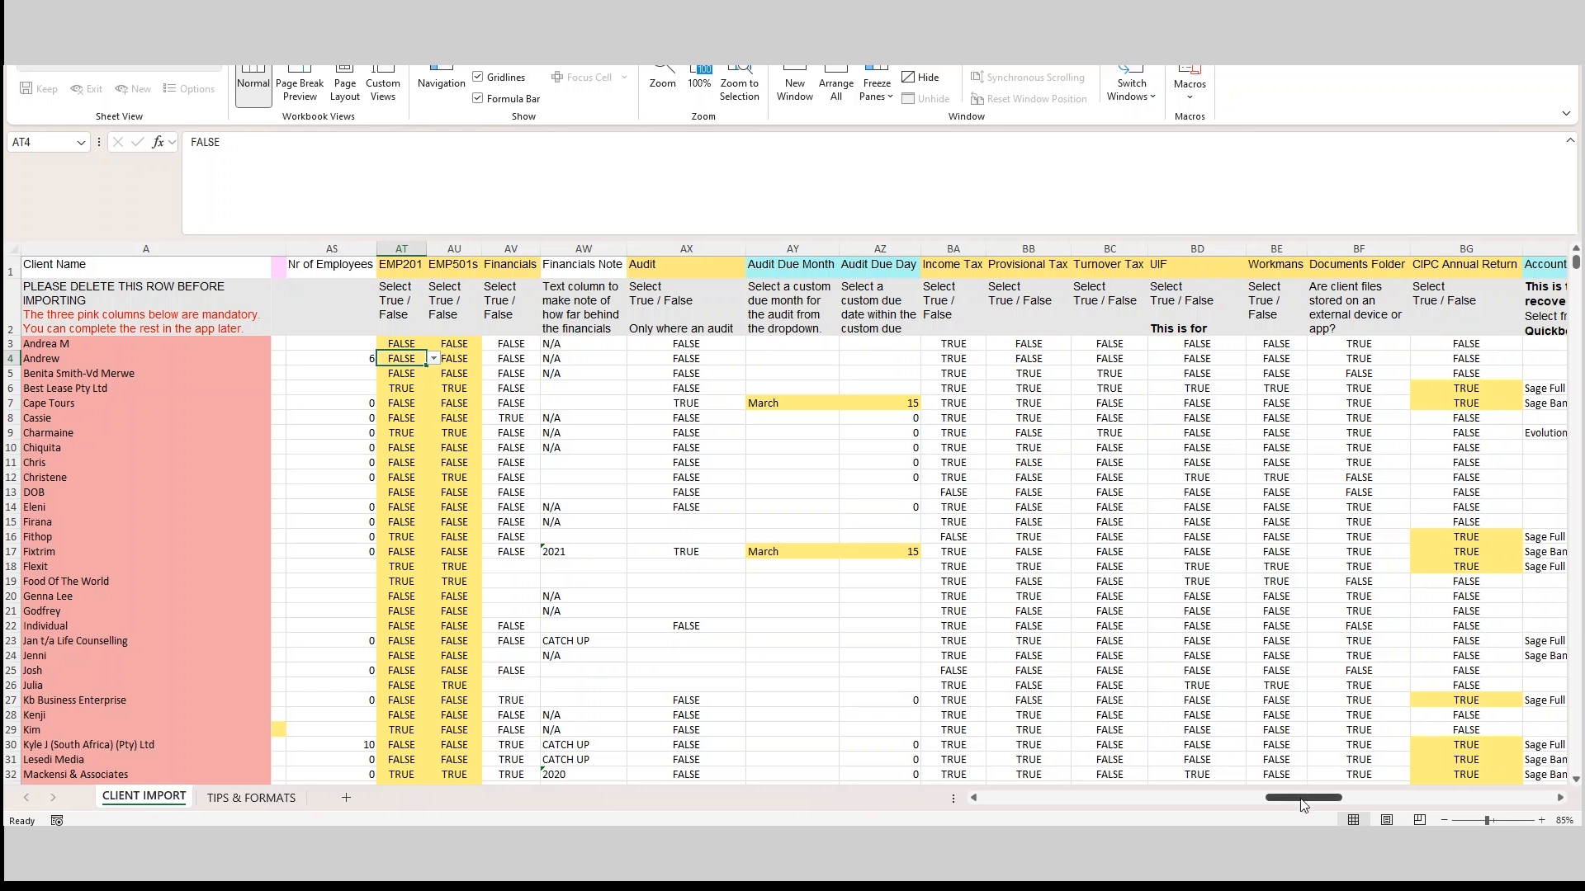
left_click(435, 443)
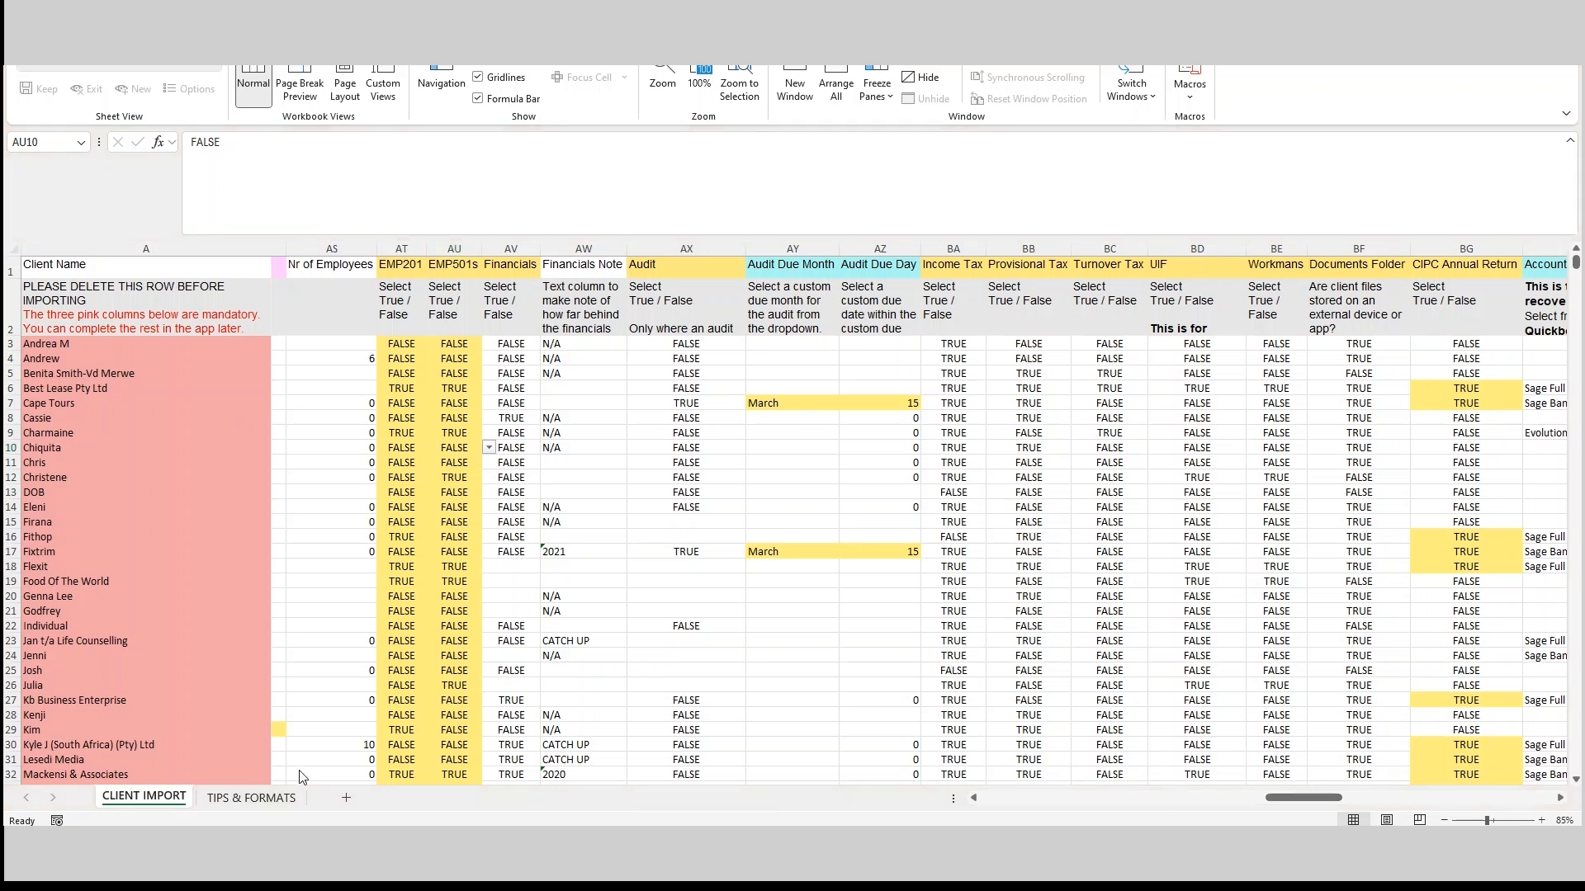
left_click(253, 799)
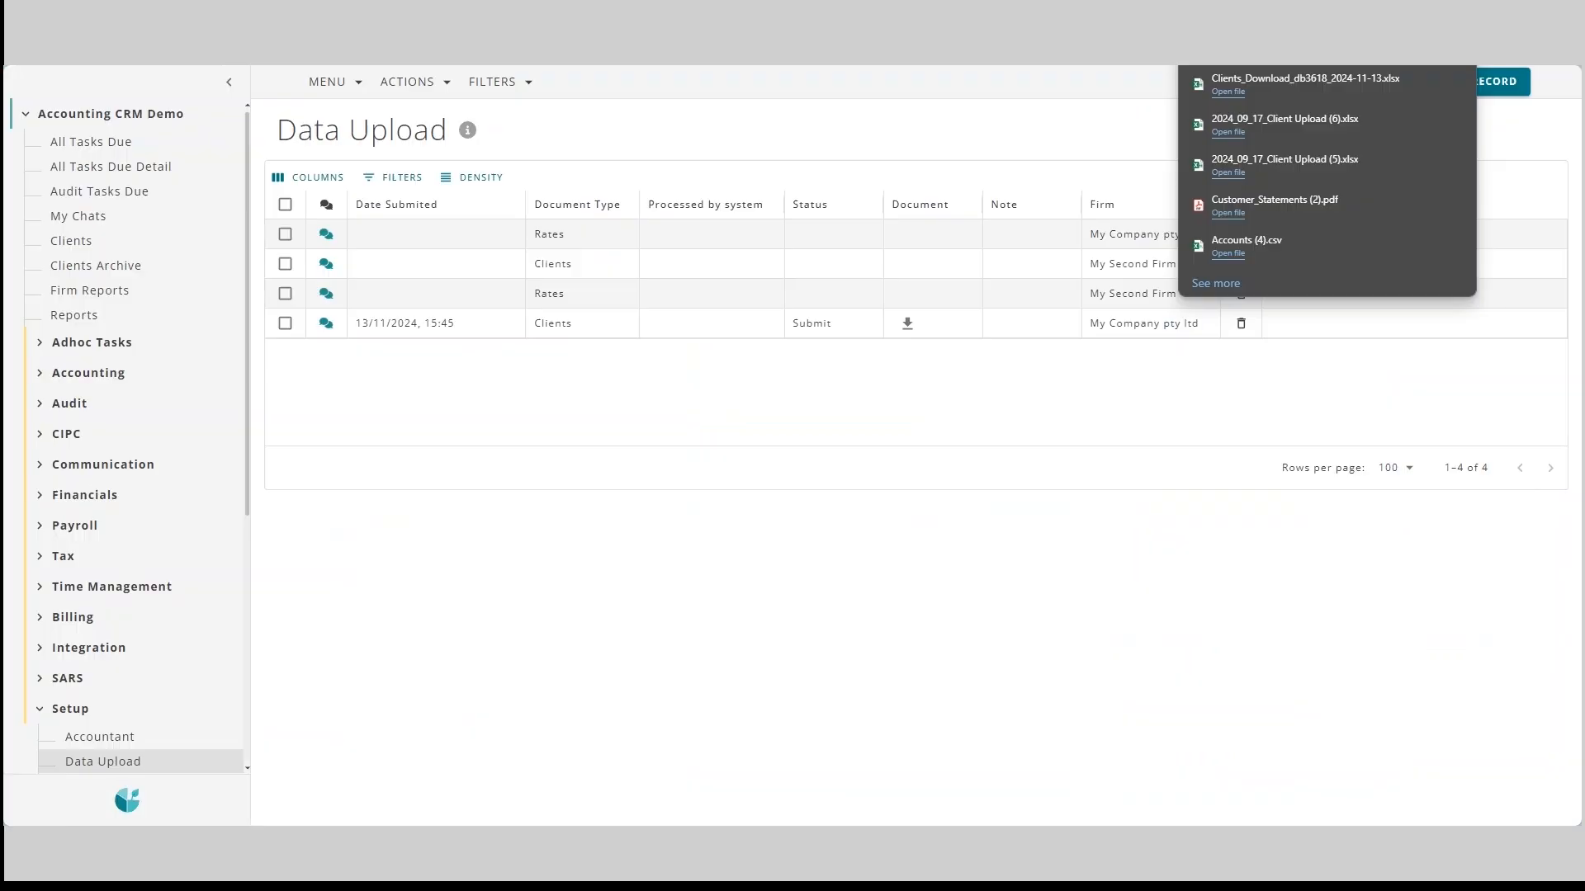
Switch back to DataGrows in the browser and open the My Modules table of the My Training database.
scroll(146, 512, "down", 5)
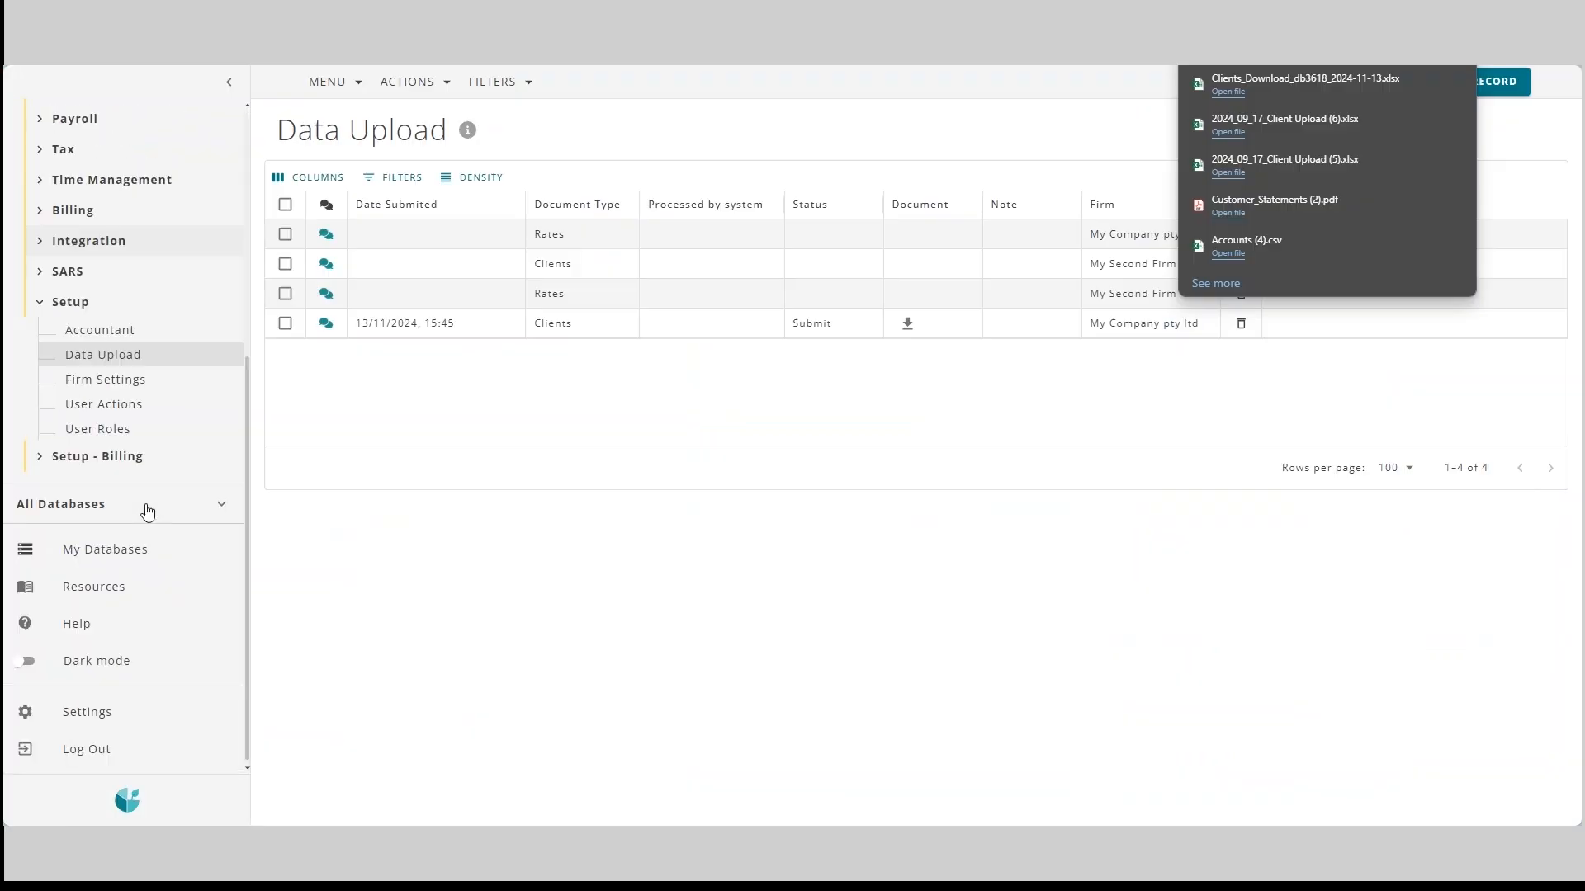
left_click(124, 552)
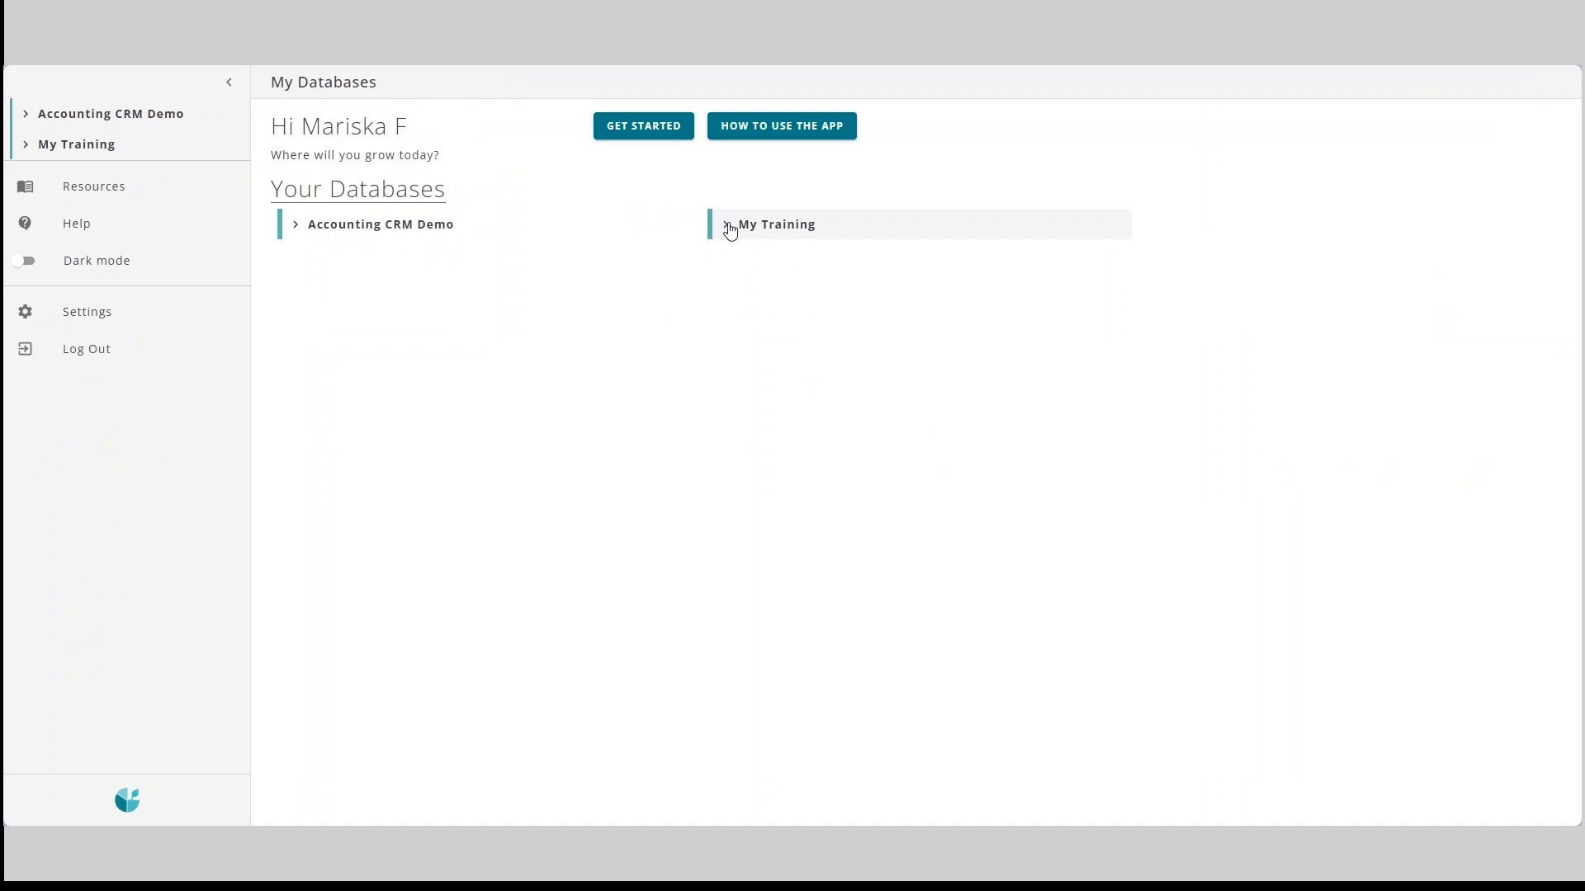
left_click(734, 235)
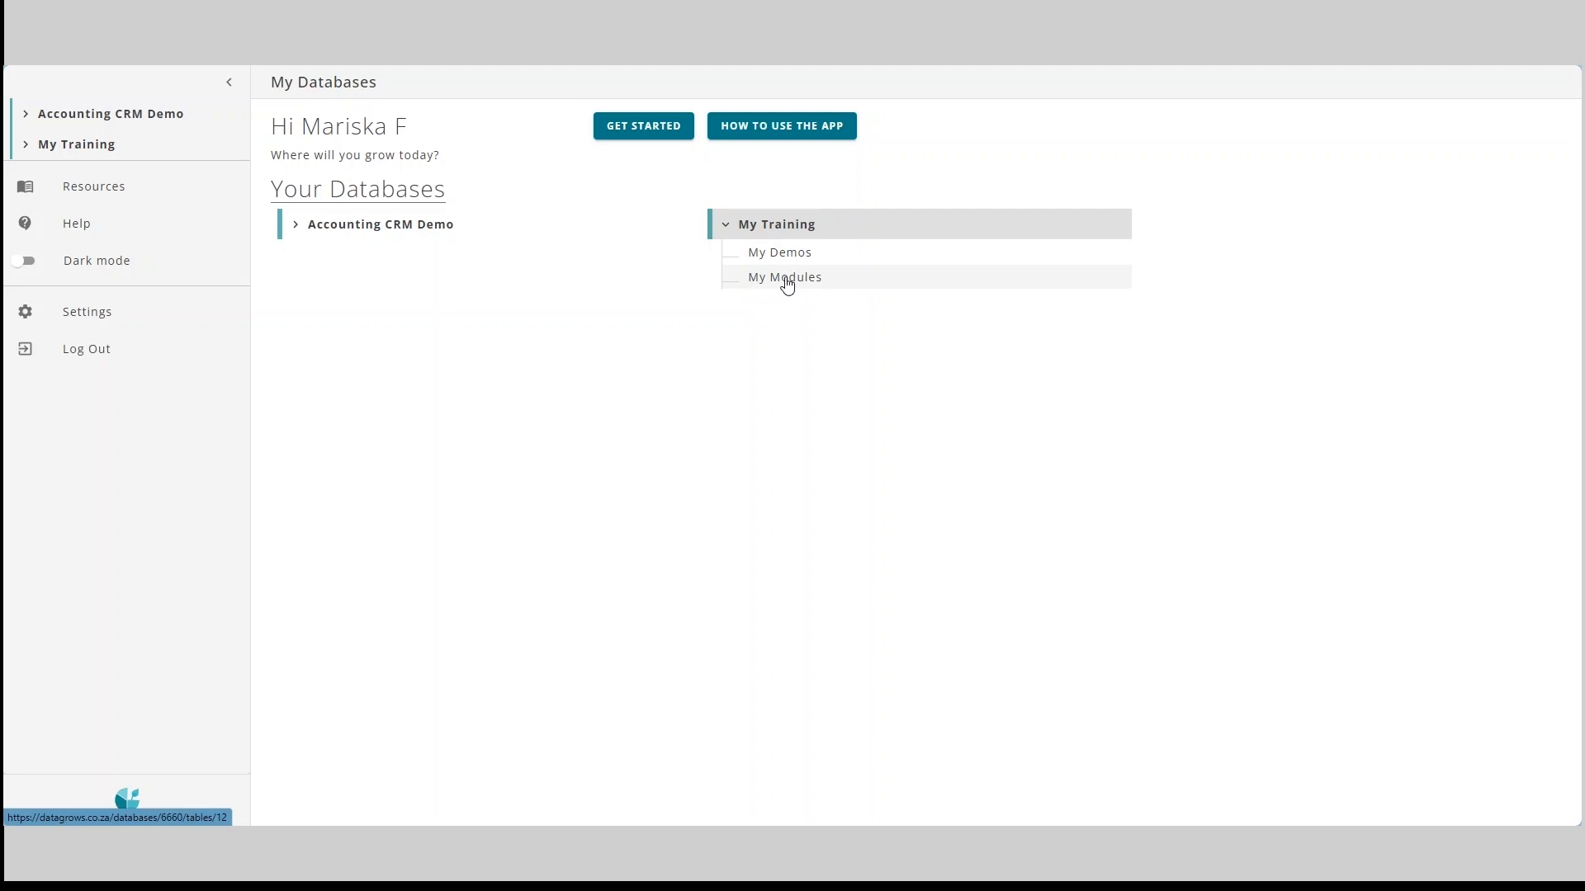
left_click(855, 280)
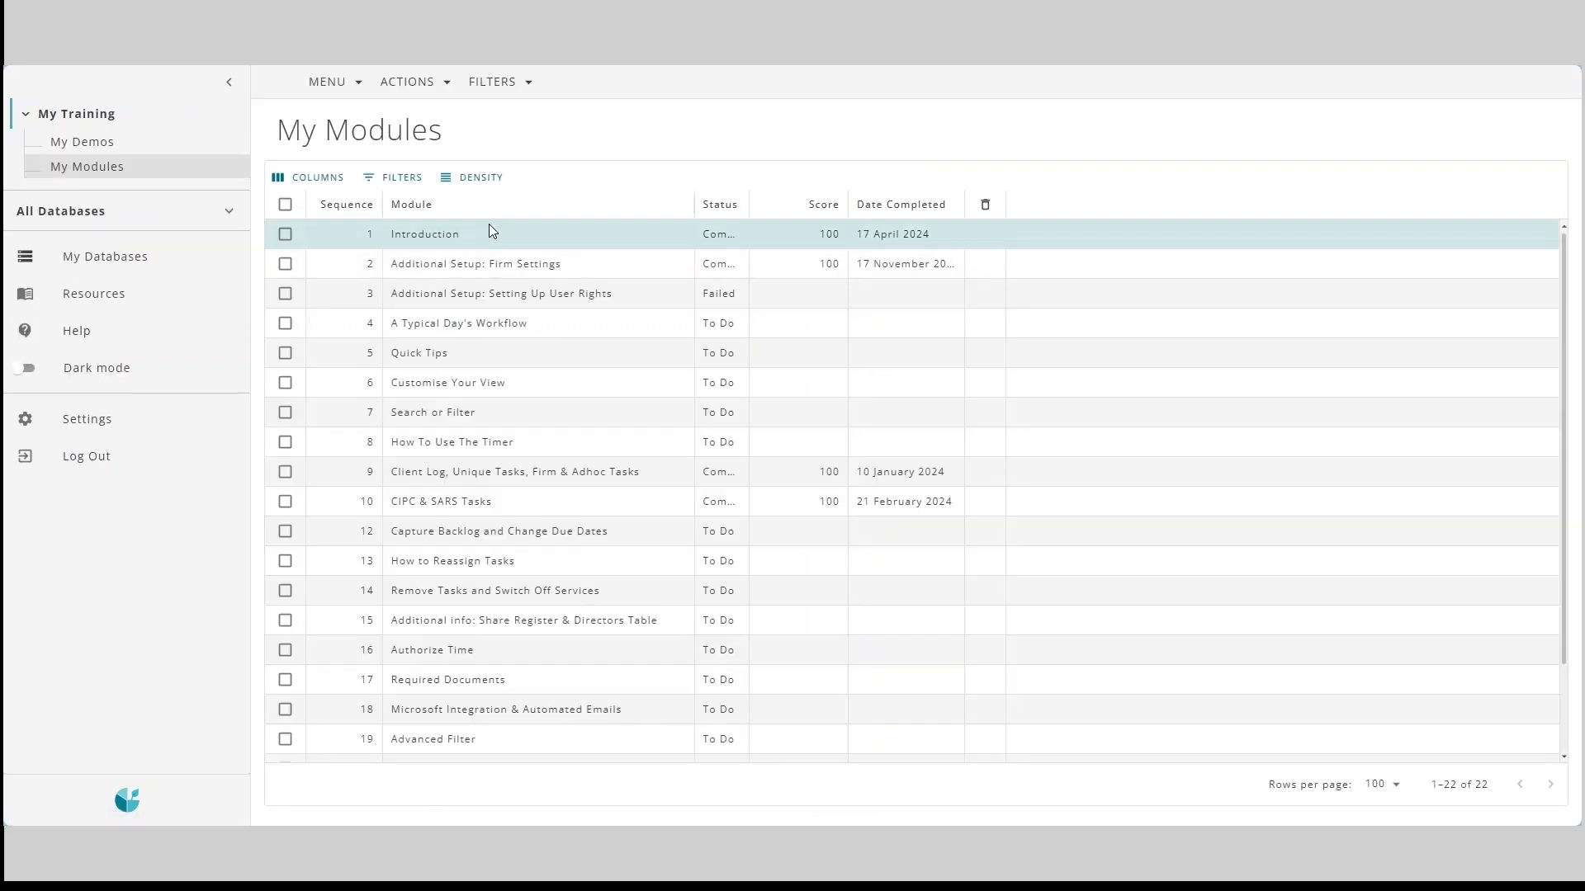
Open the Introduction training module, look through its video and three questions, and close its details.
left_click(557, 245)
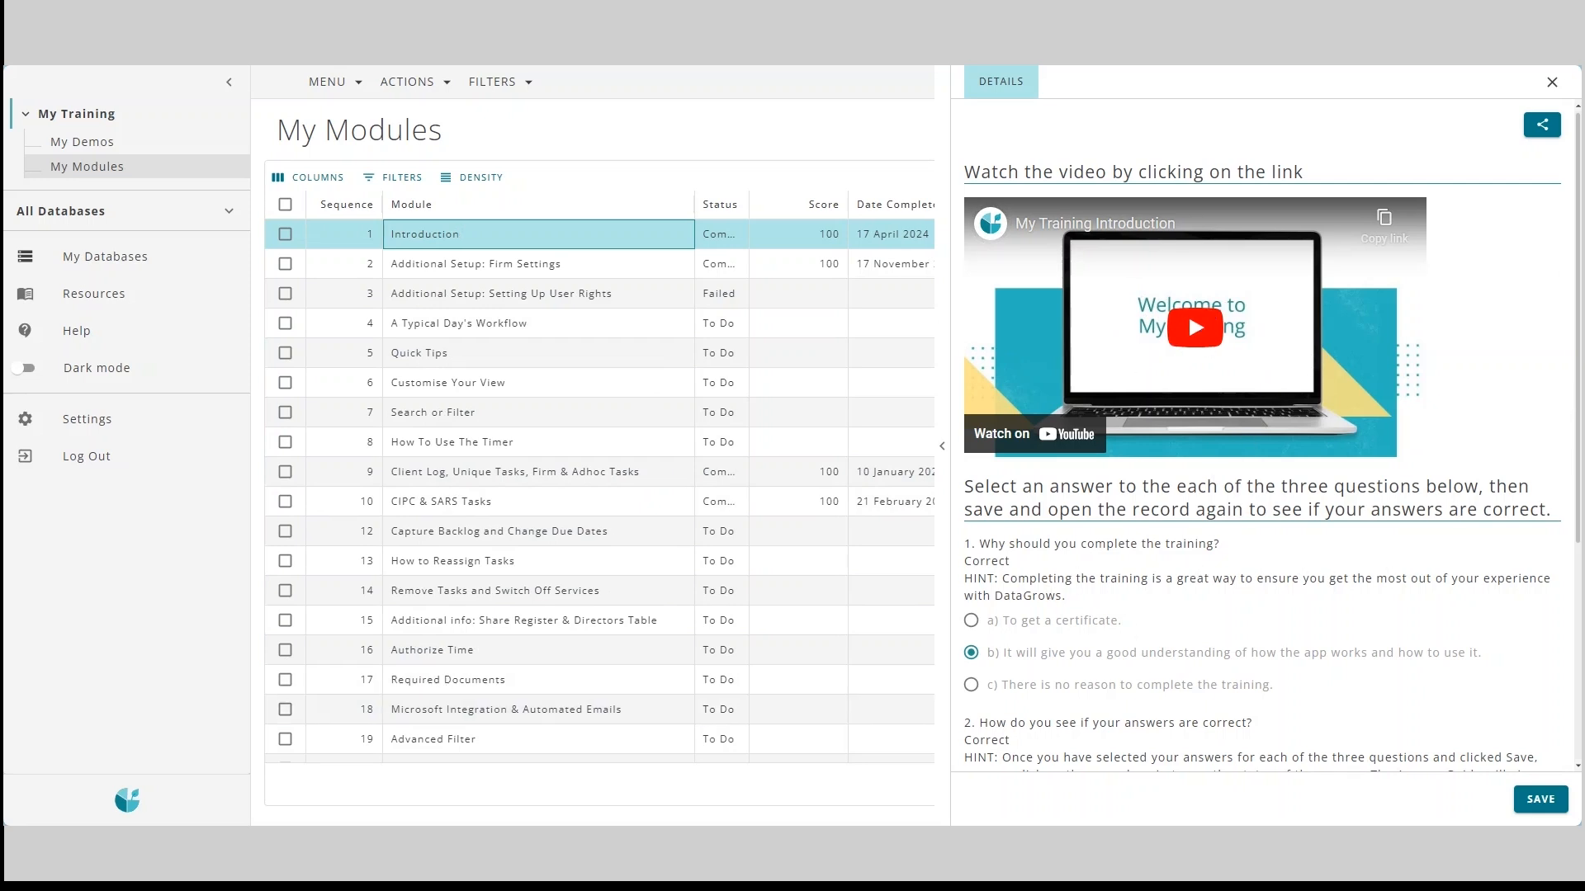
scroll(1578, 384, "down", 5)
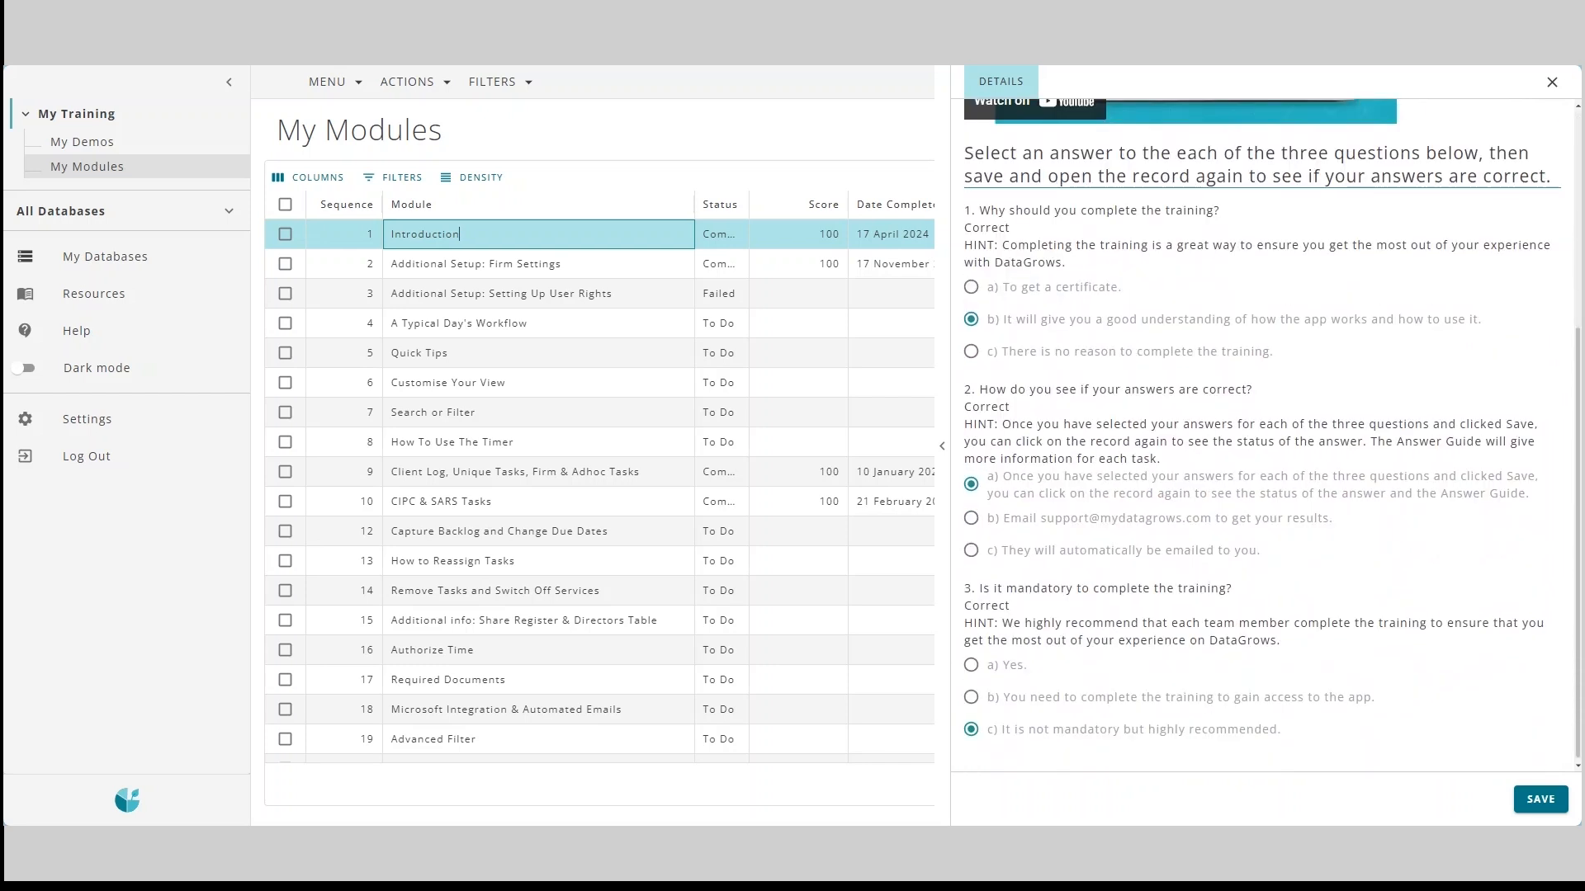
scroll(1367, 286, "up", 5)
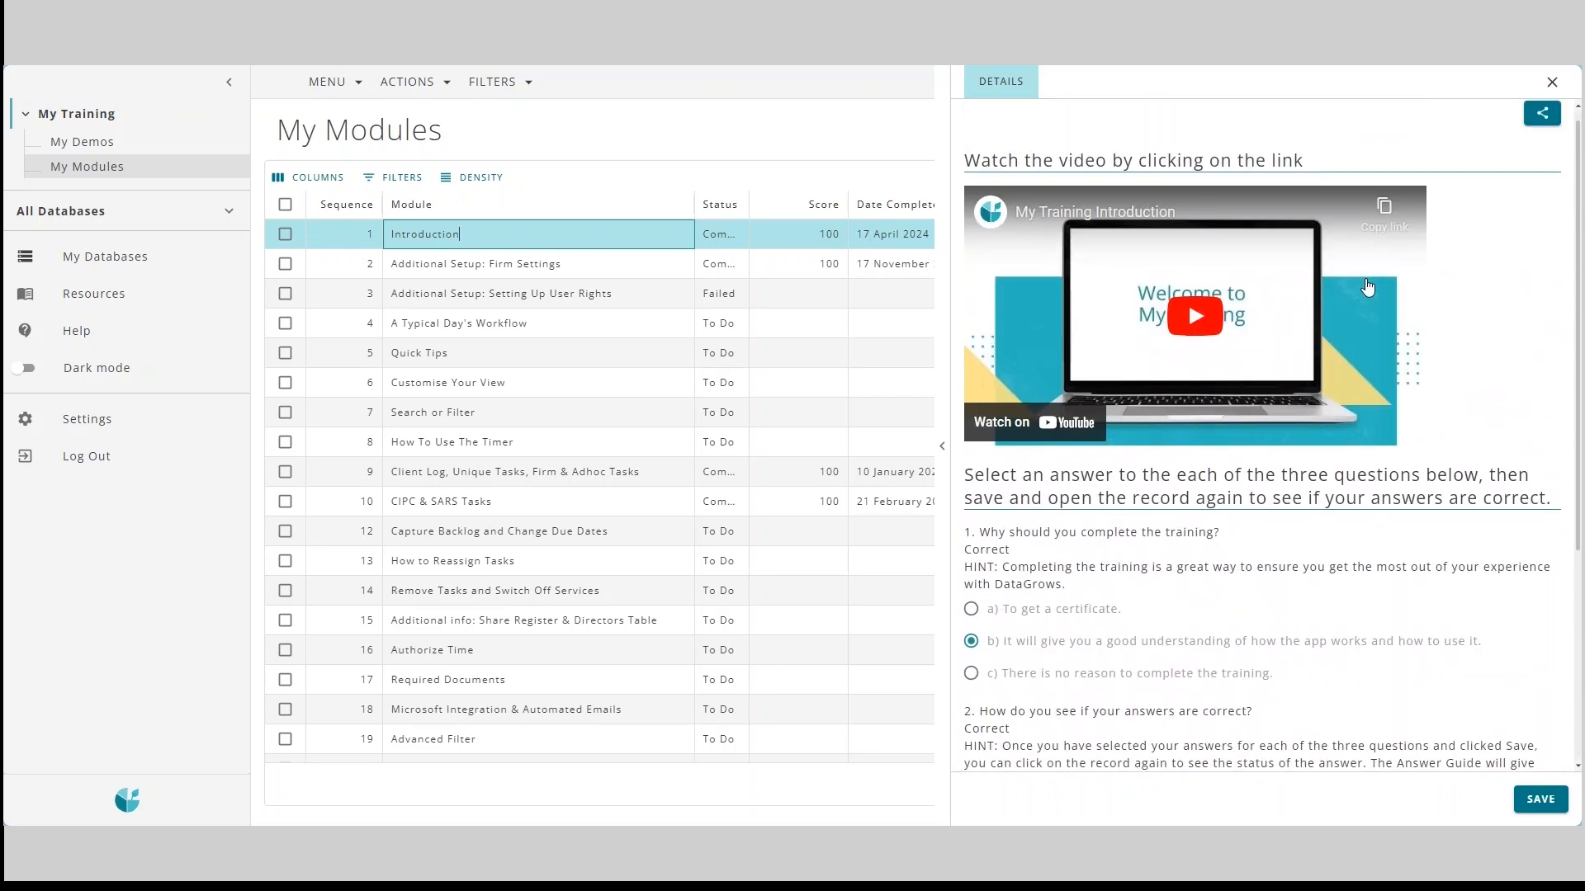
left_click(1543, 89)
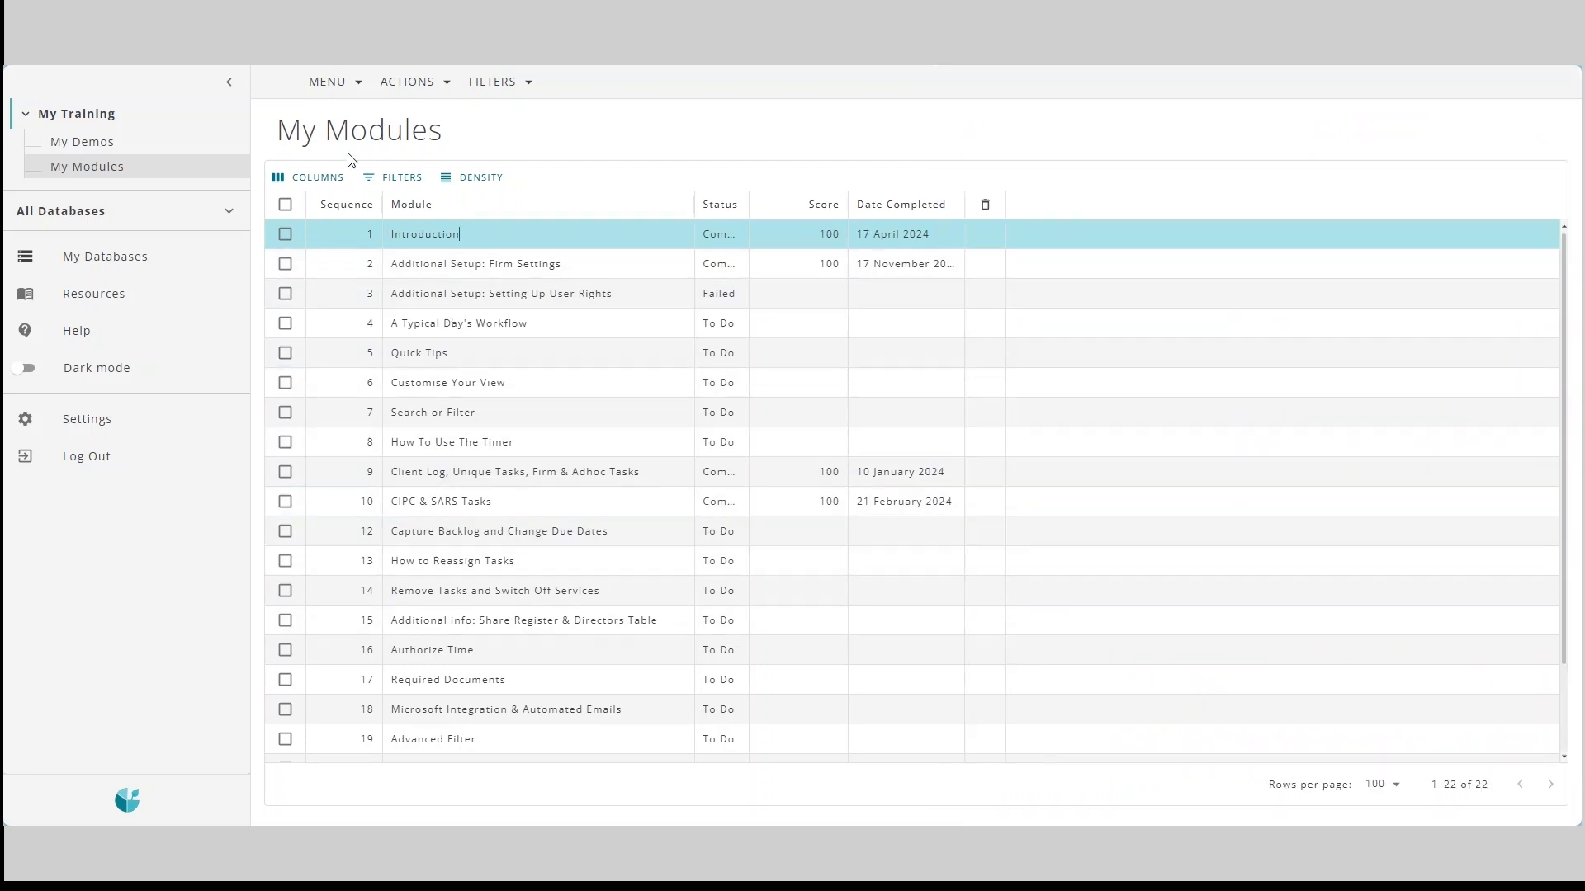
Open the Firm Reports table of Accounting CRM Demo, open the My Training report from its link, and close the record's details.
left_click(161, 259)
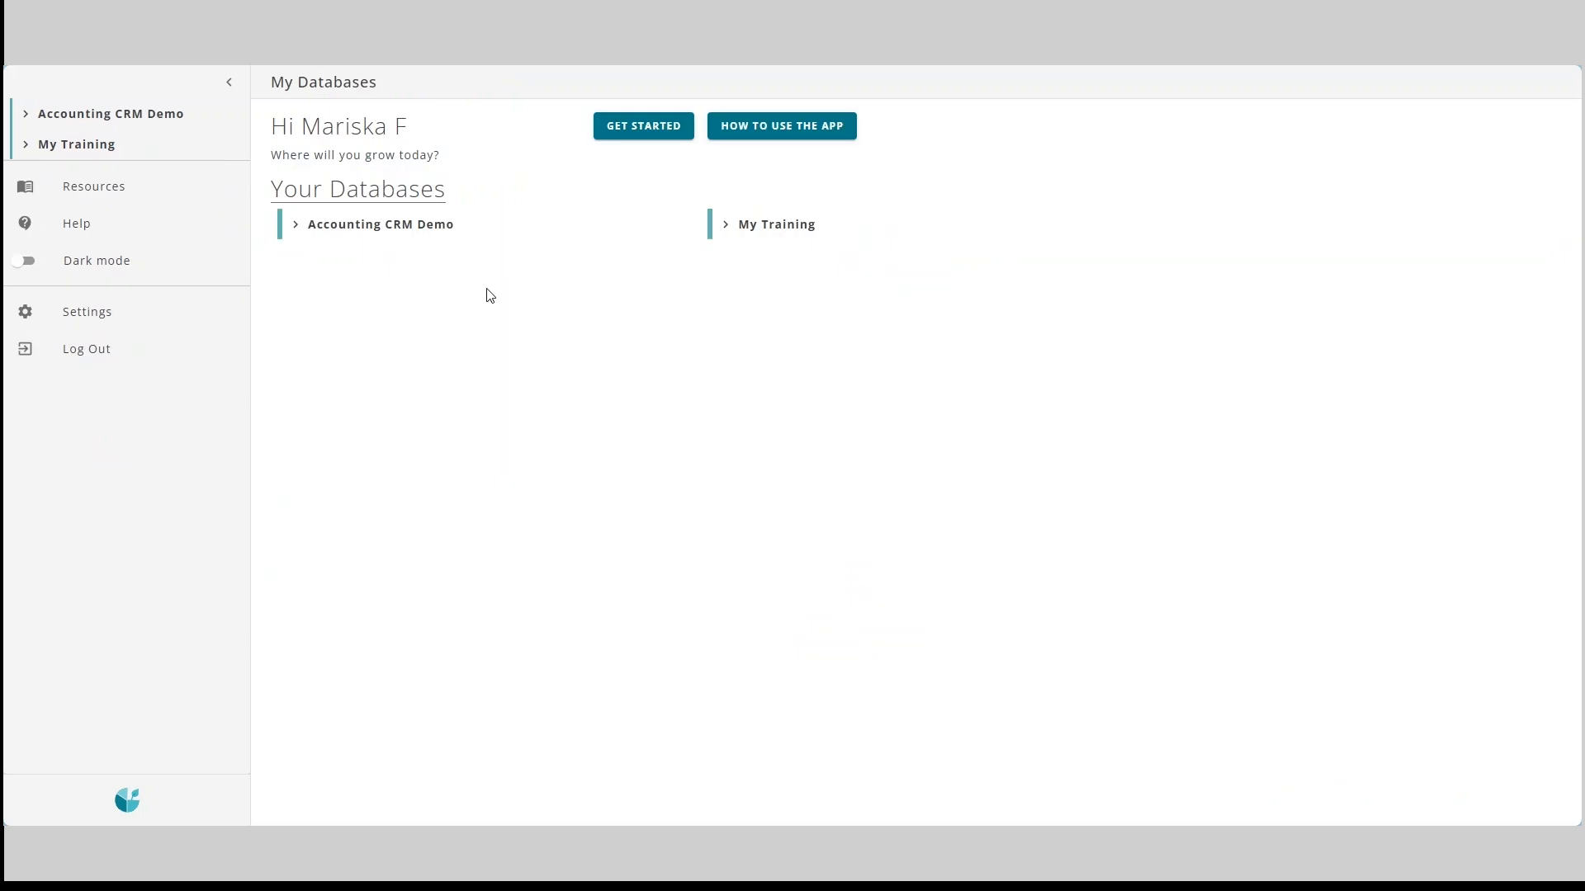
left_click(459, 231)
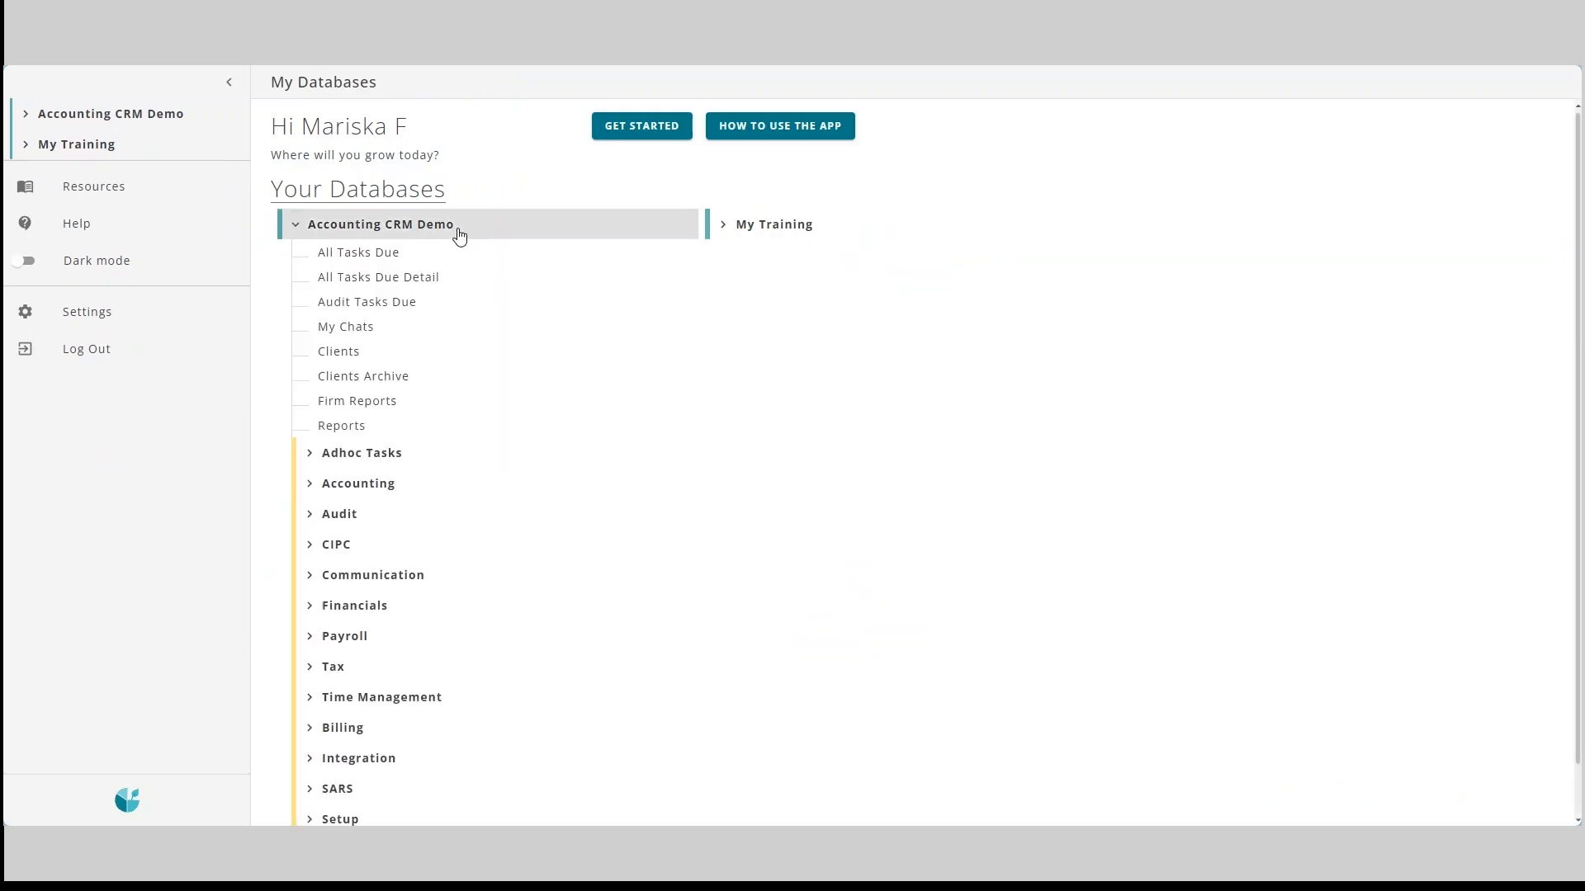
left_click(367, 410)
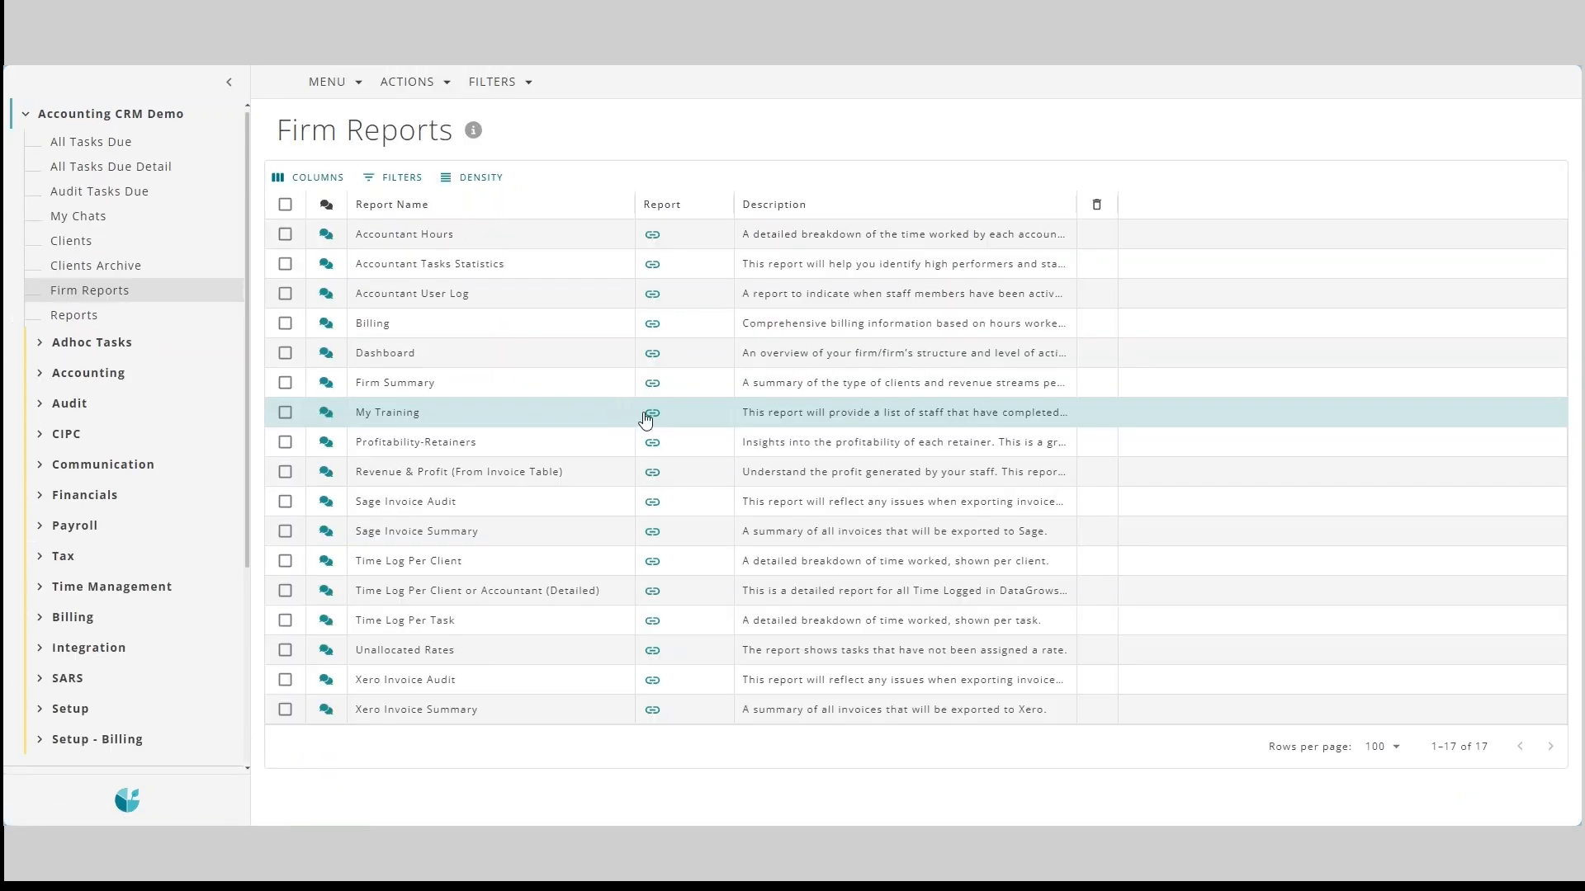
left_click(646, 418)
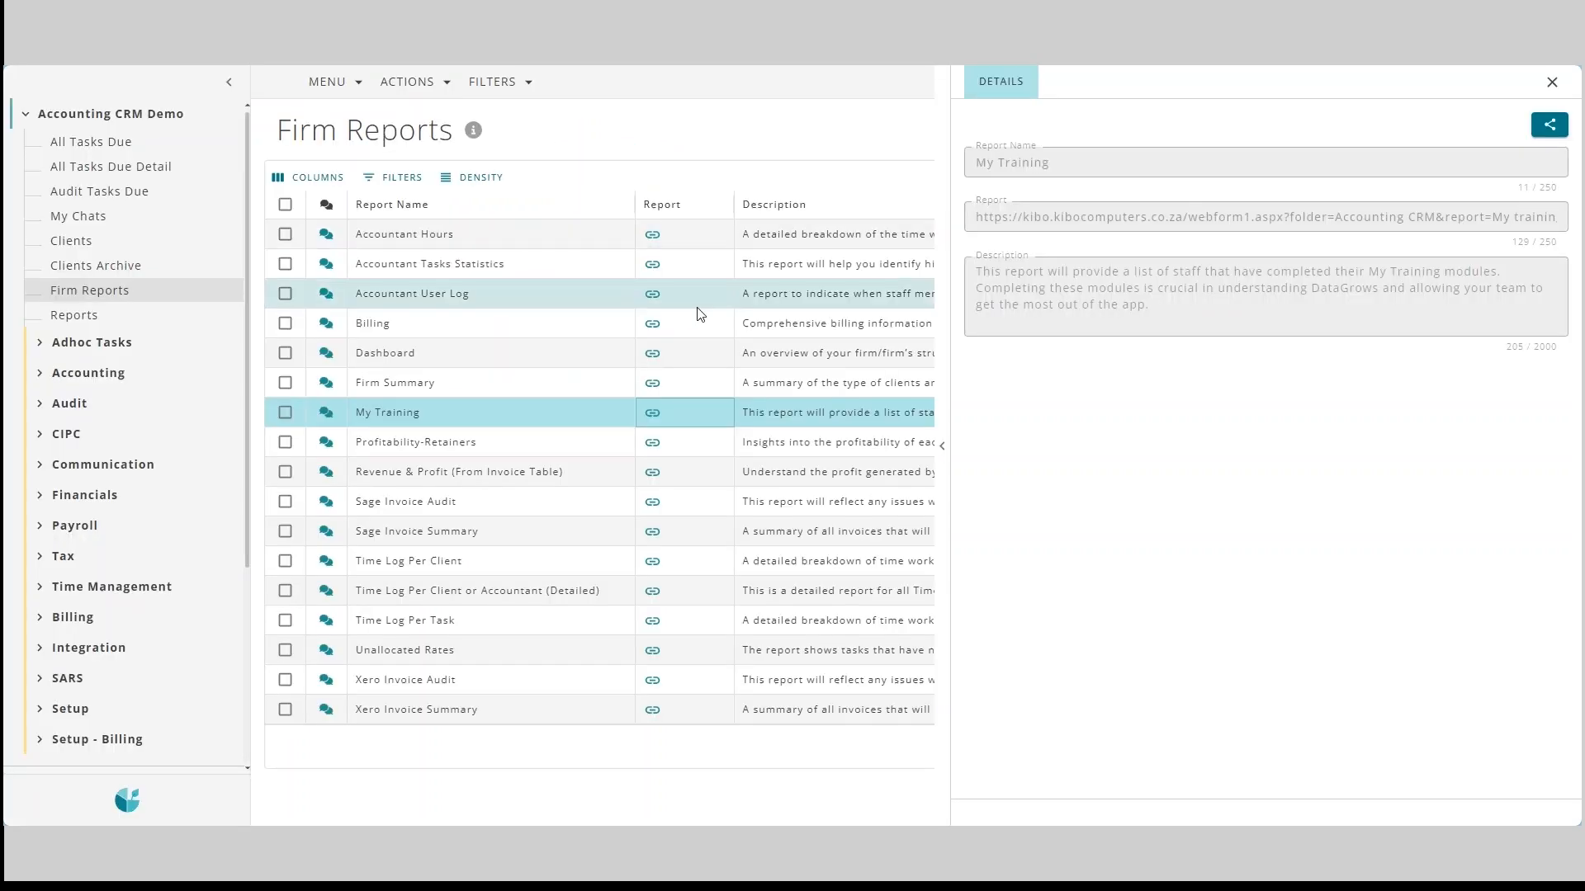
left_click(1545, 83)
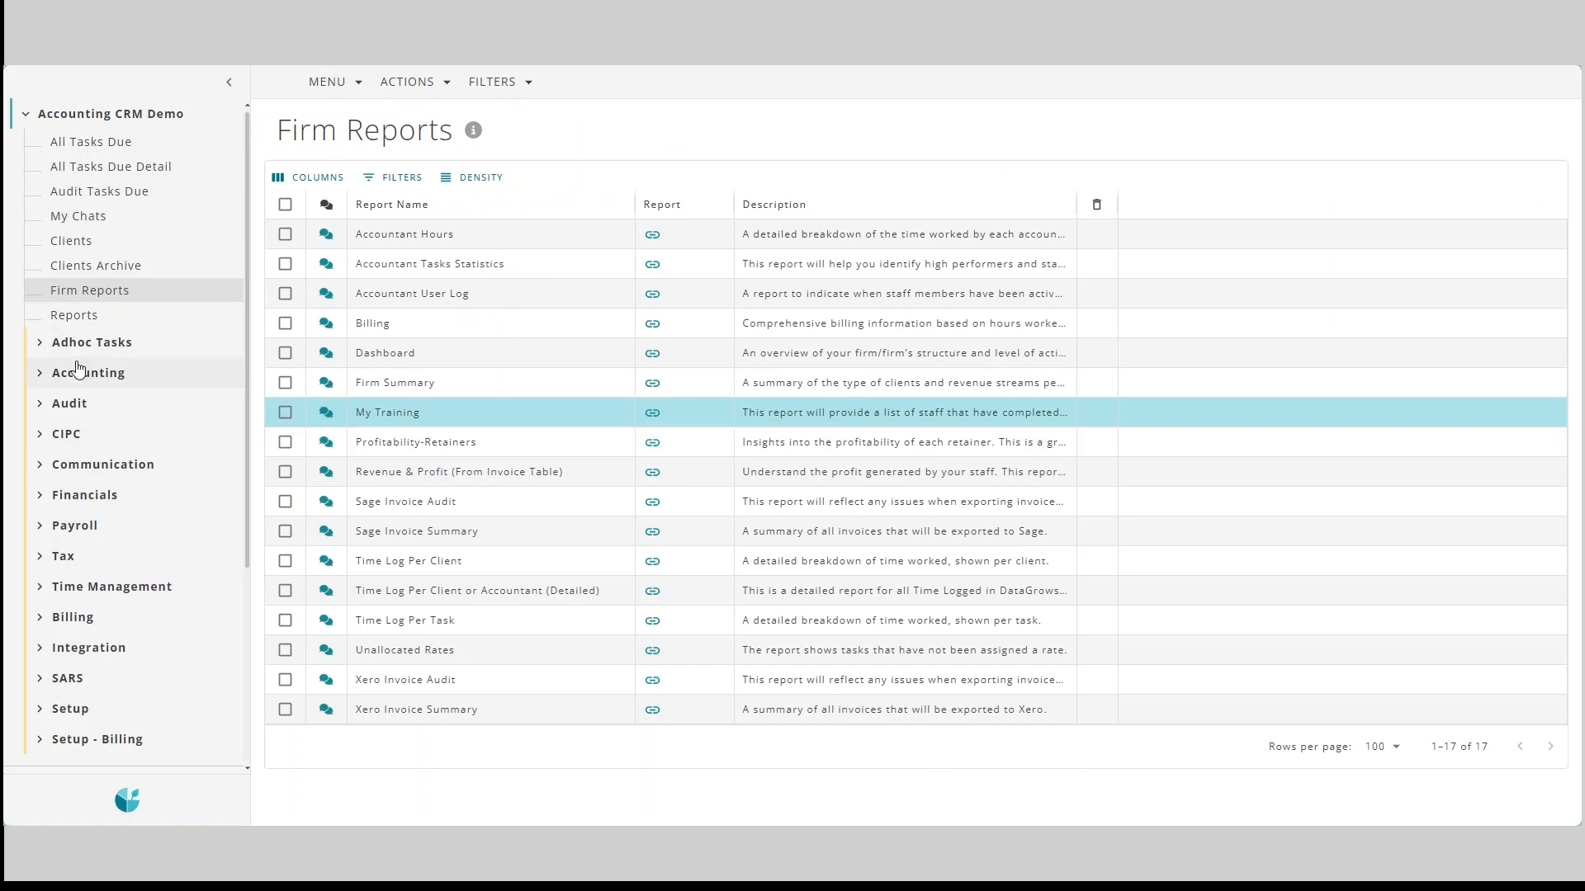
Open the Clients table of Accounting CRM Demo and look through the Accounting group's tables and the other service groups.
left_click(80, 243)
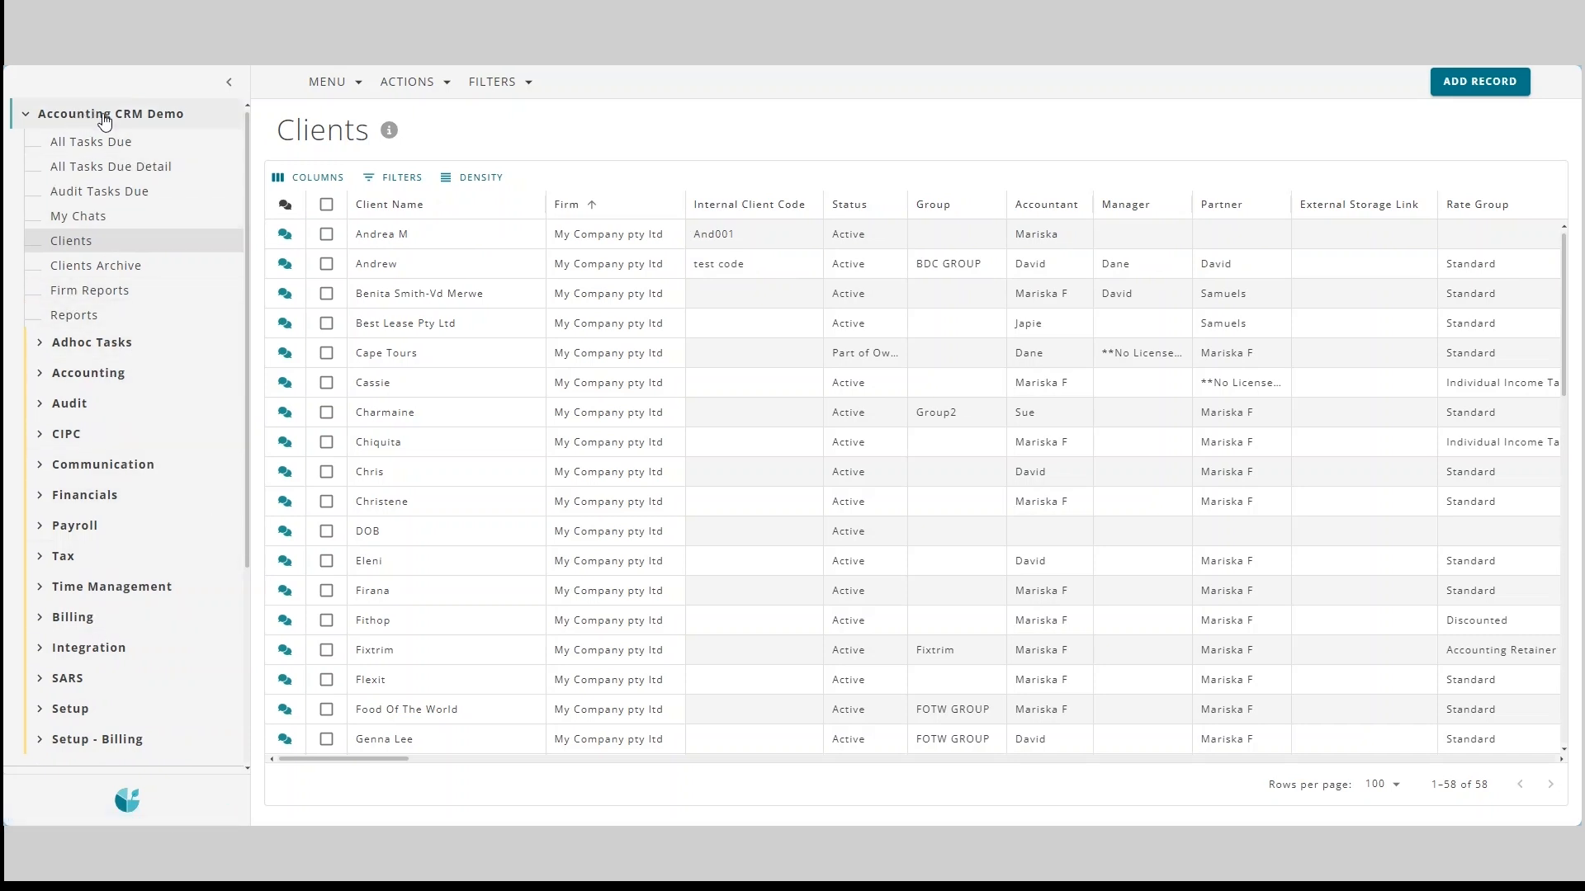
left_click(33, 373)
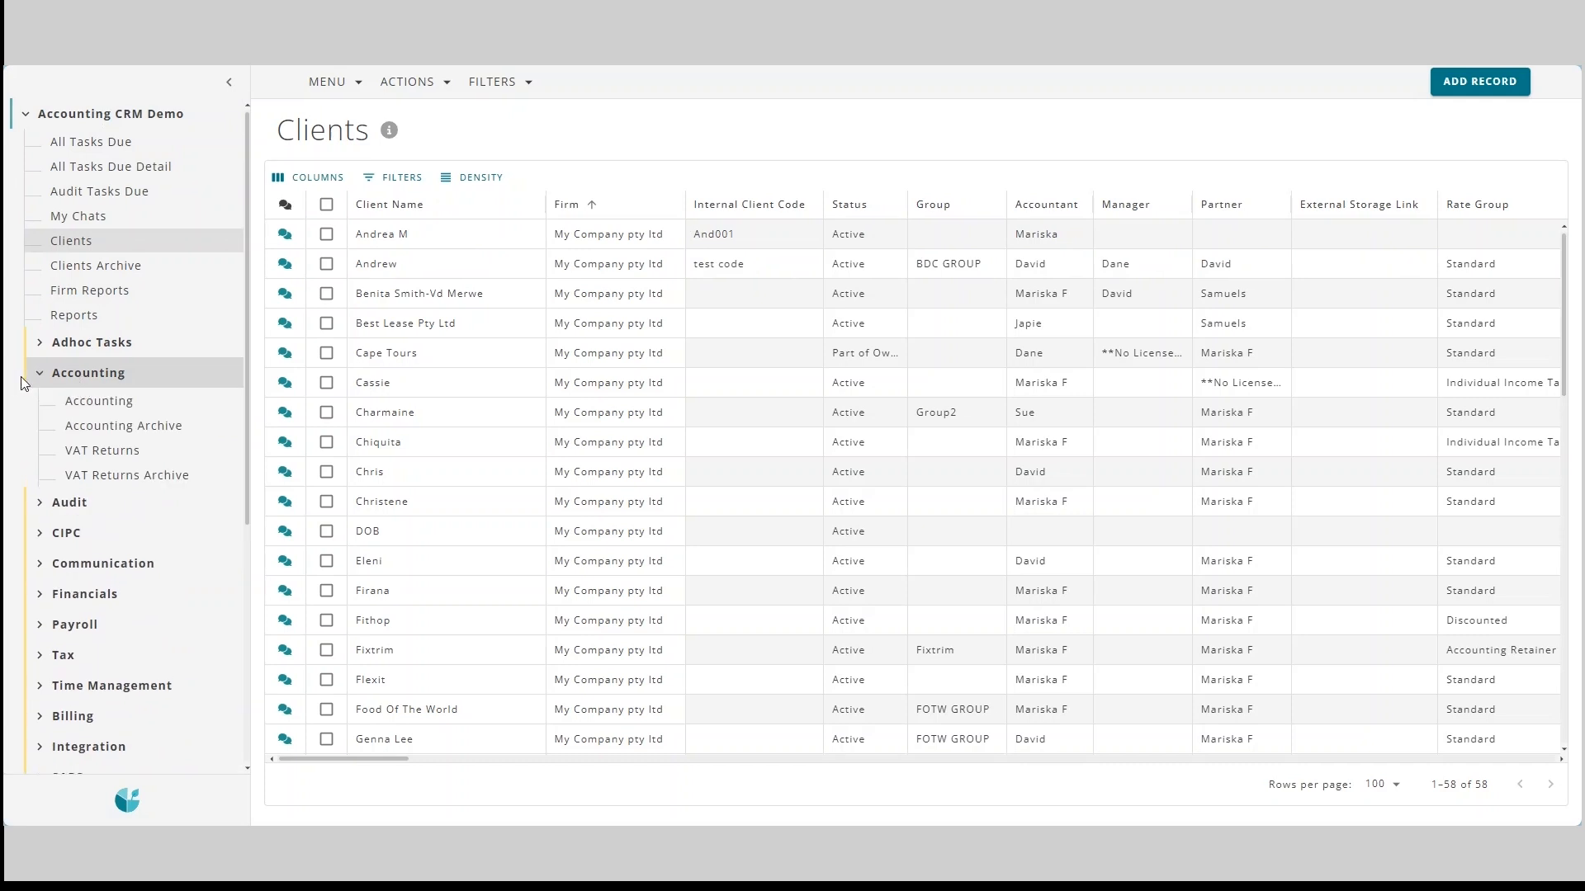
left_click(49, 374)
left_click(130, 378)
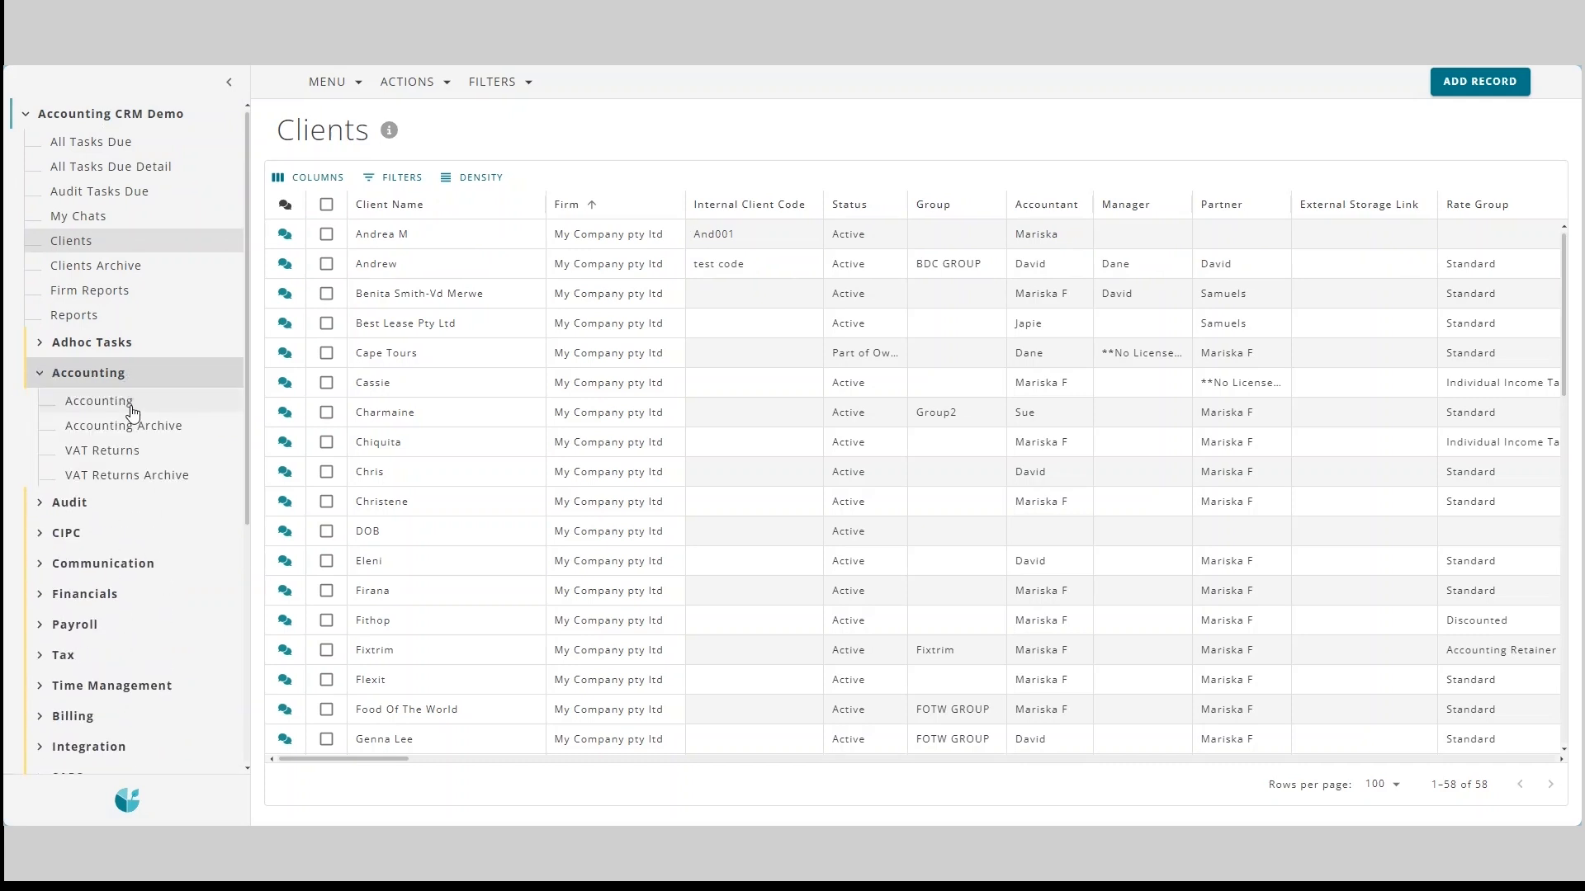
scroll(138, 518, "down", 2)
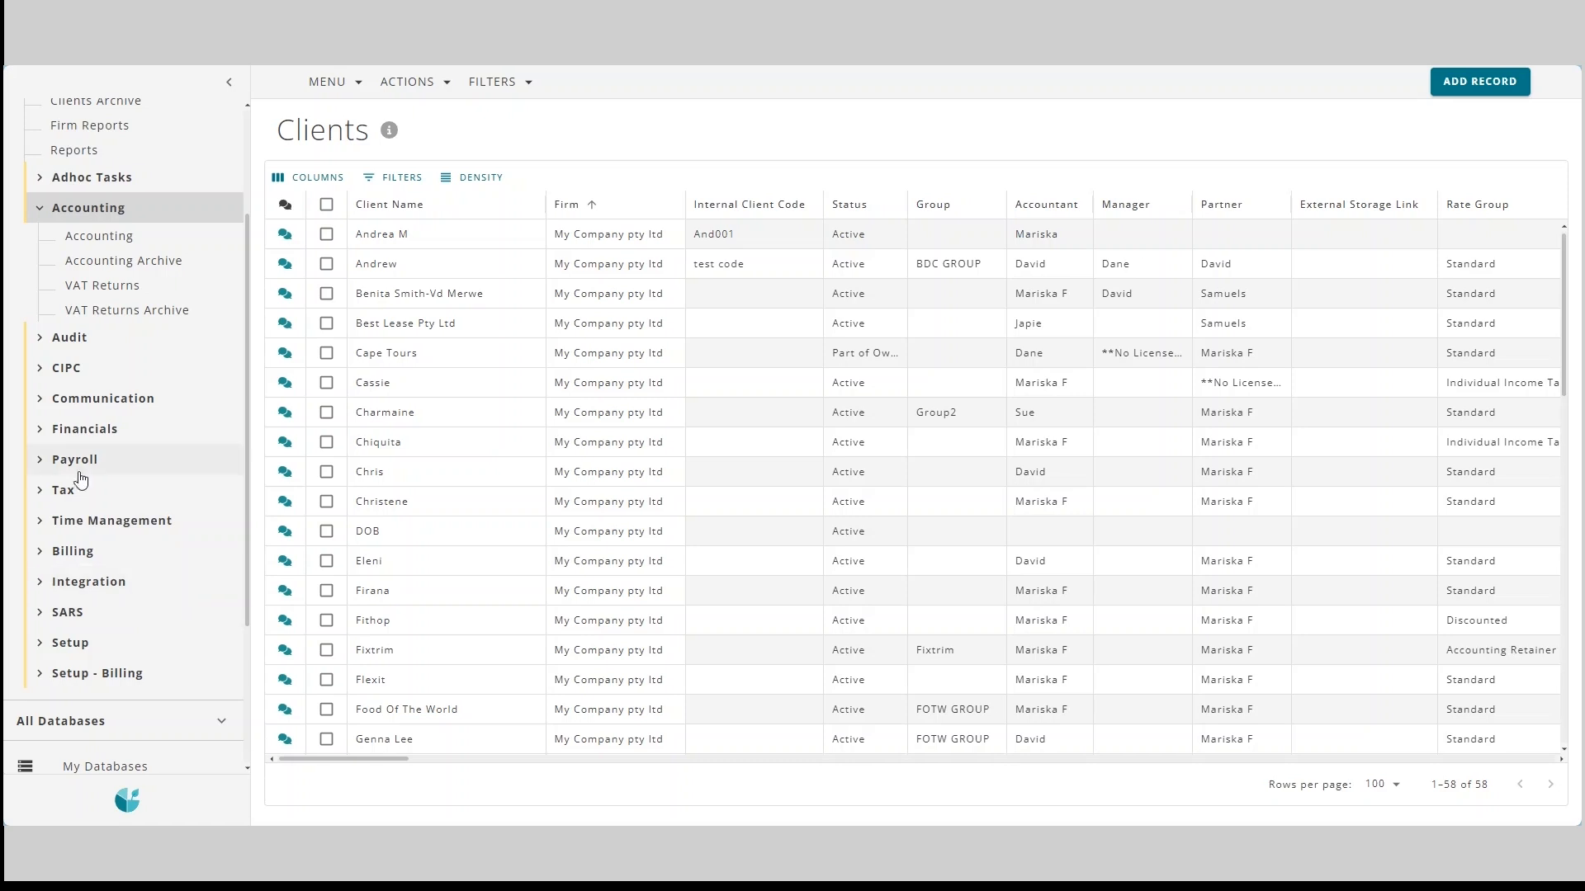
scroll(170, 504, "up", 2)
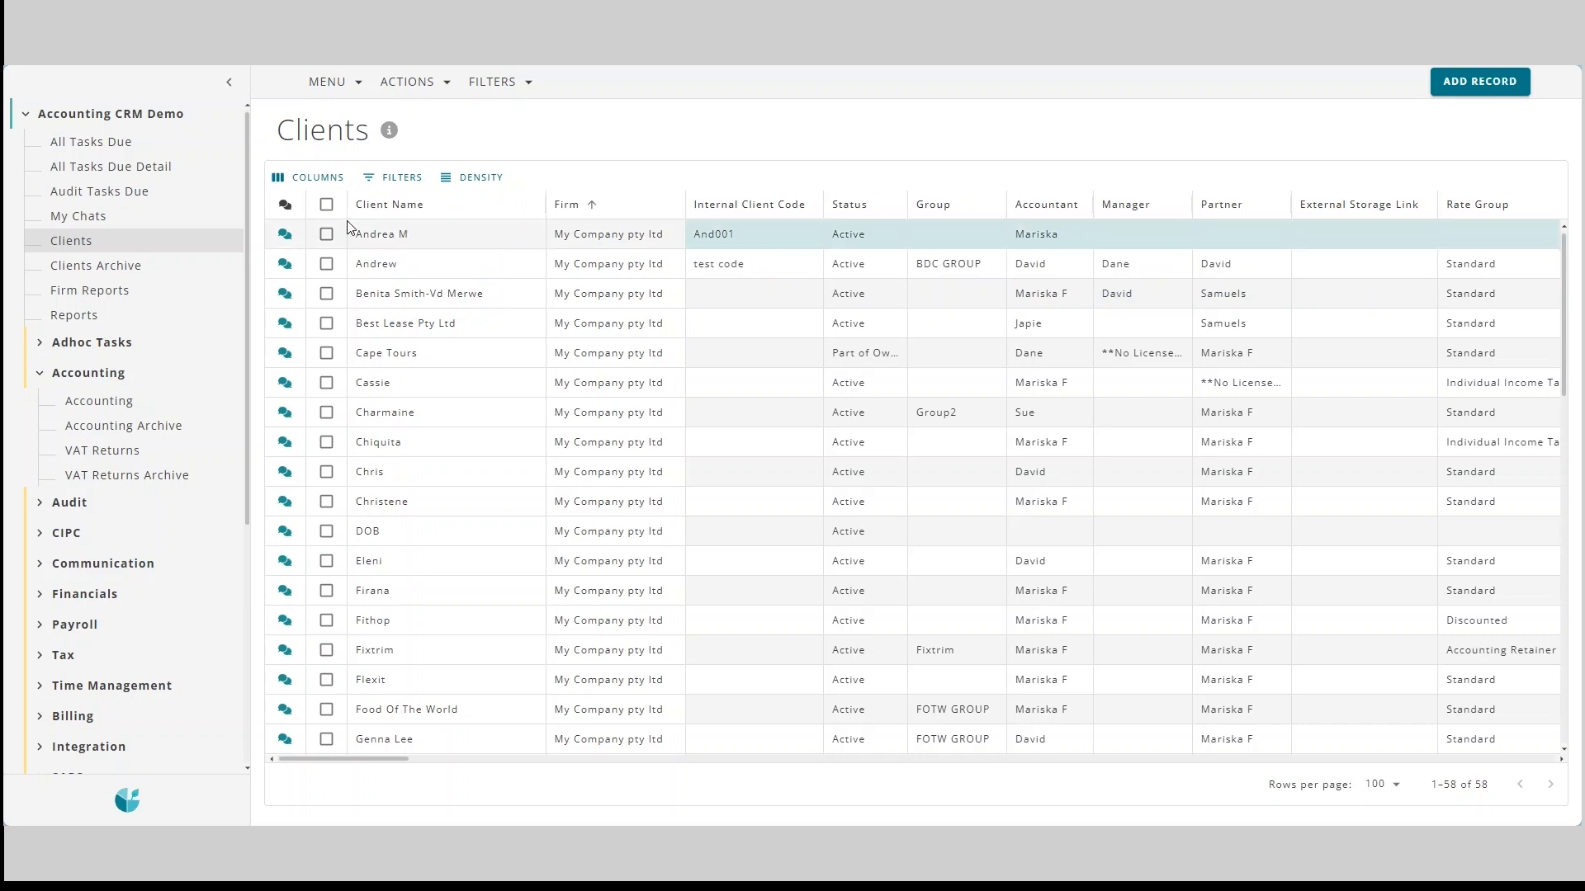
Collapse and restore the navigation sidebar, and look through the Clients table's list of show/hide columns, closing it without changes.
left_click(230, 82)
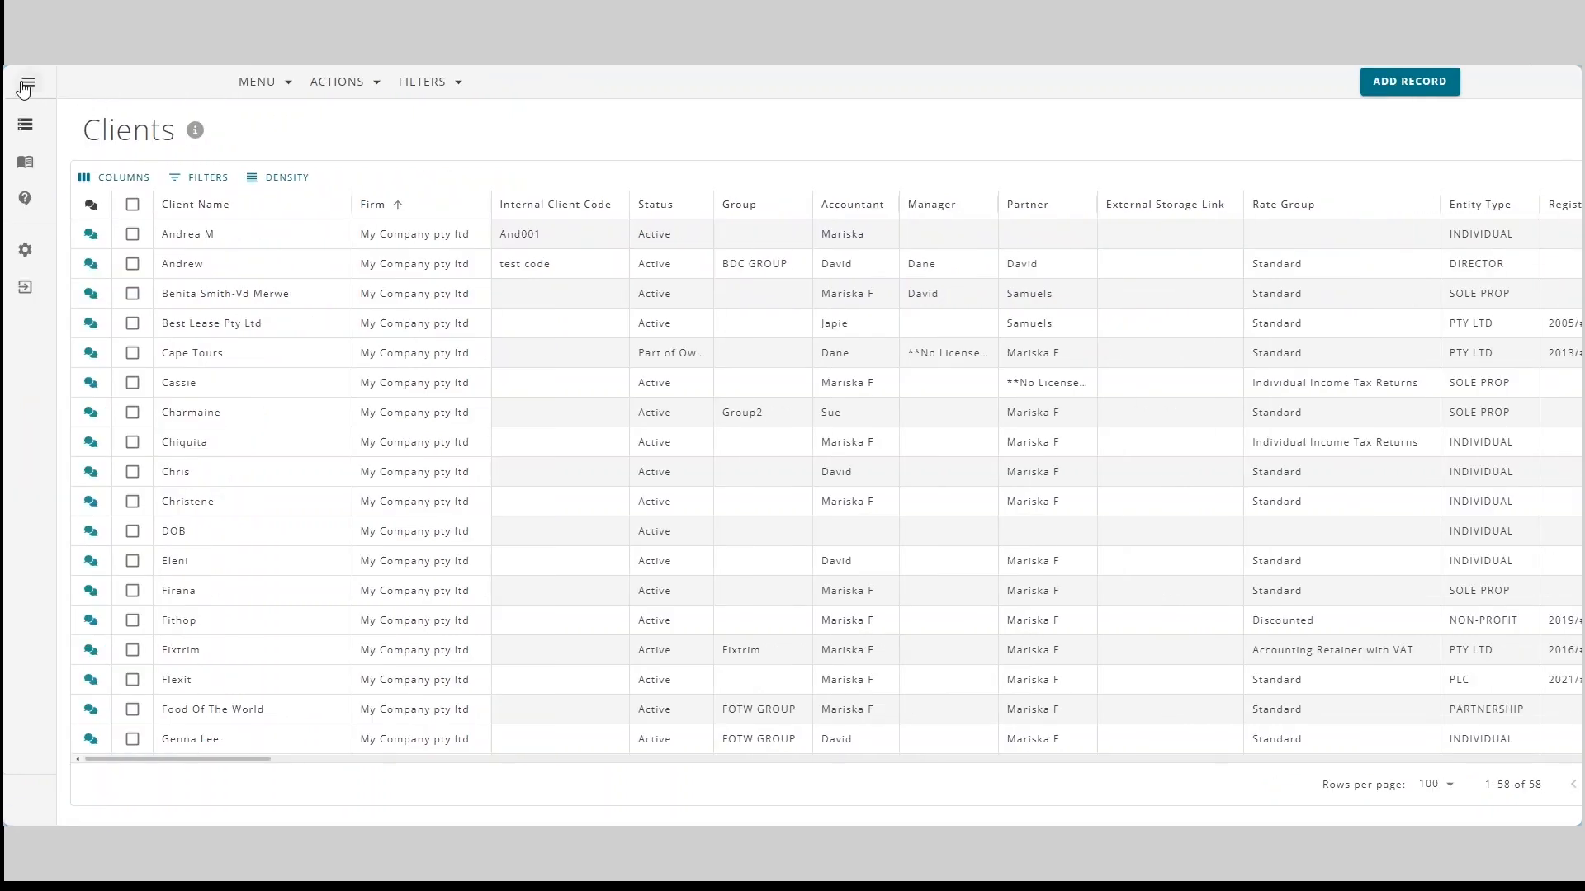
left_click(28, 84)
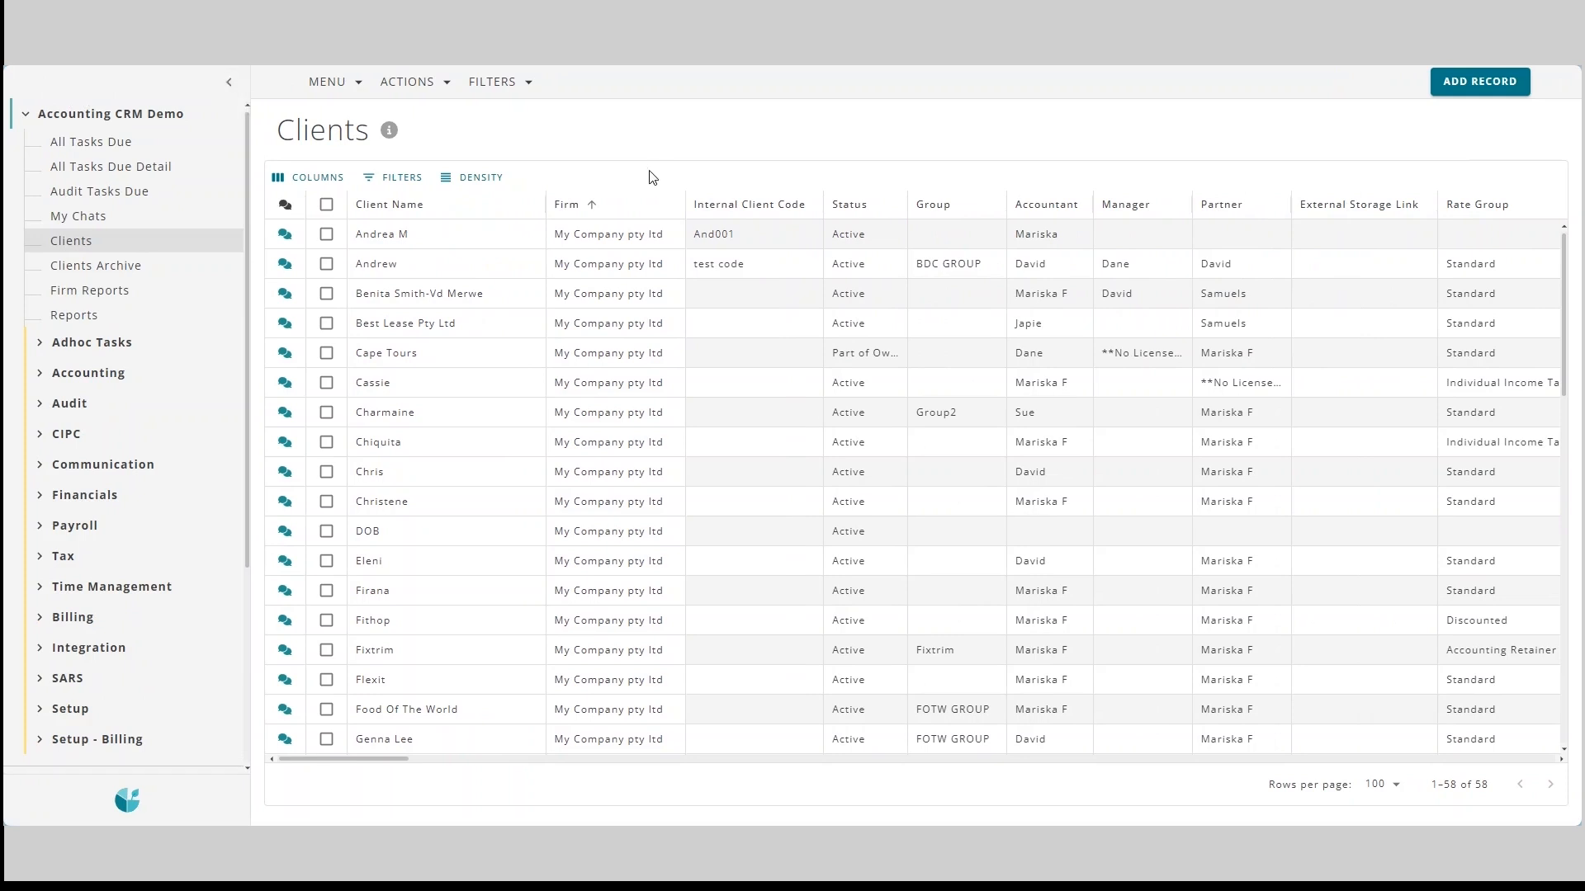
left_click(299, 177)
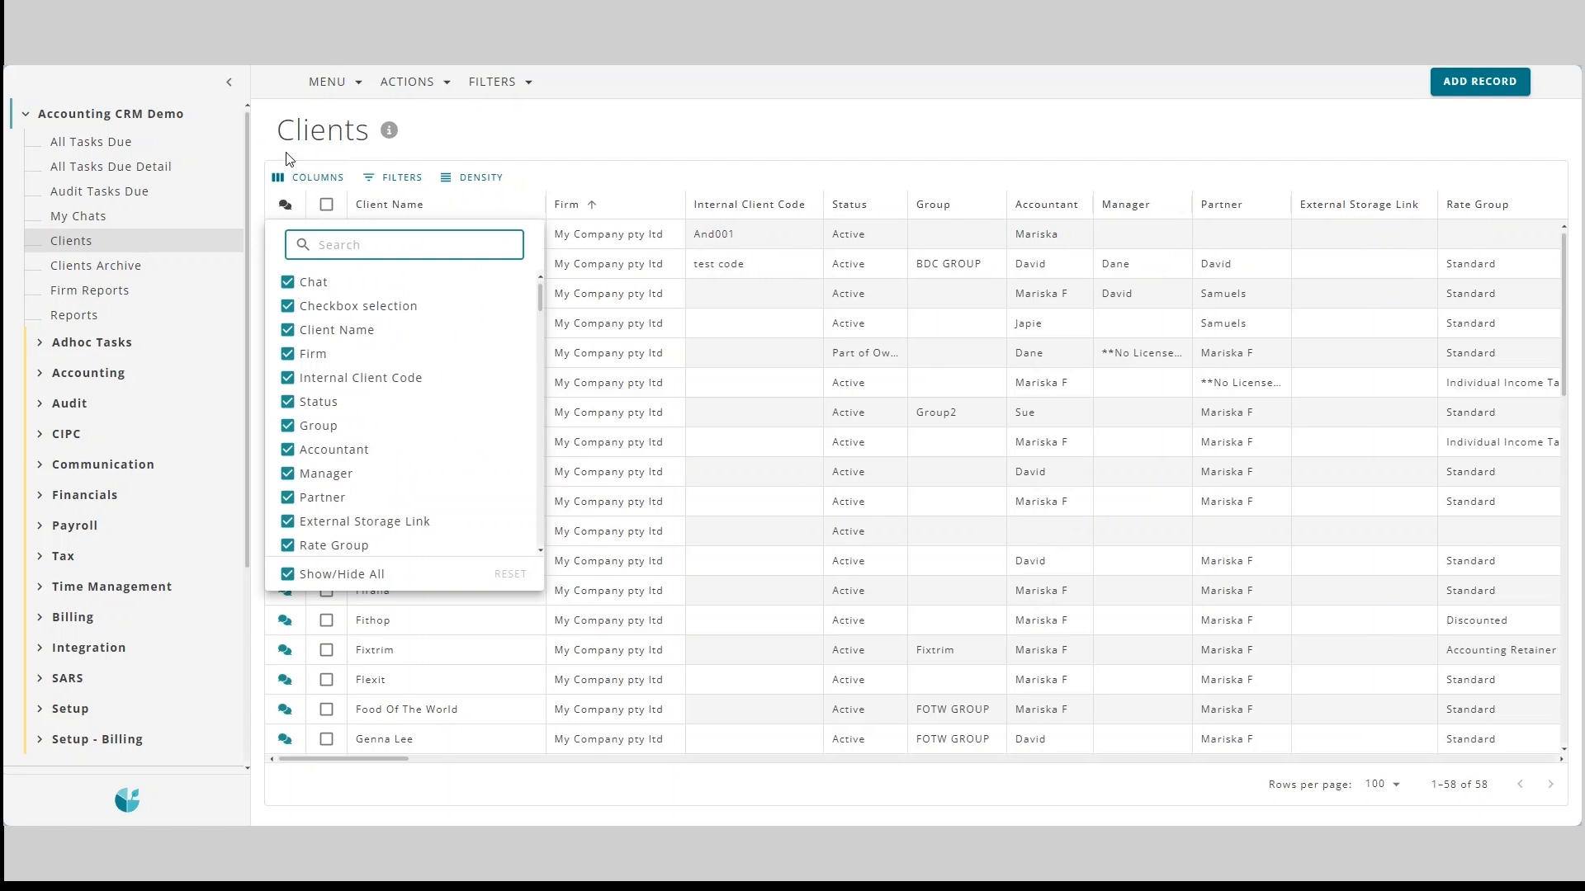
scroll(487, 431, "down", 10)
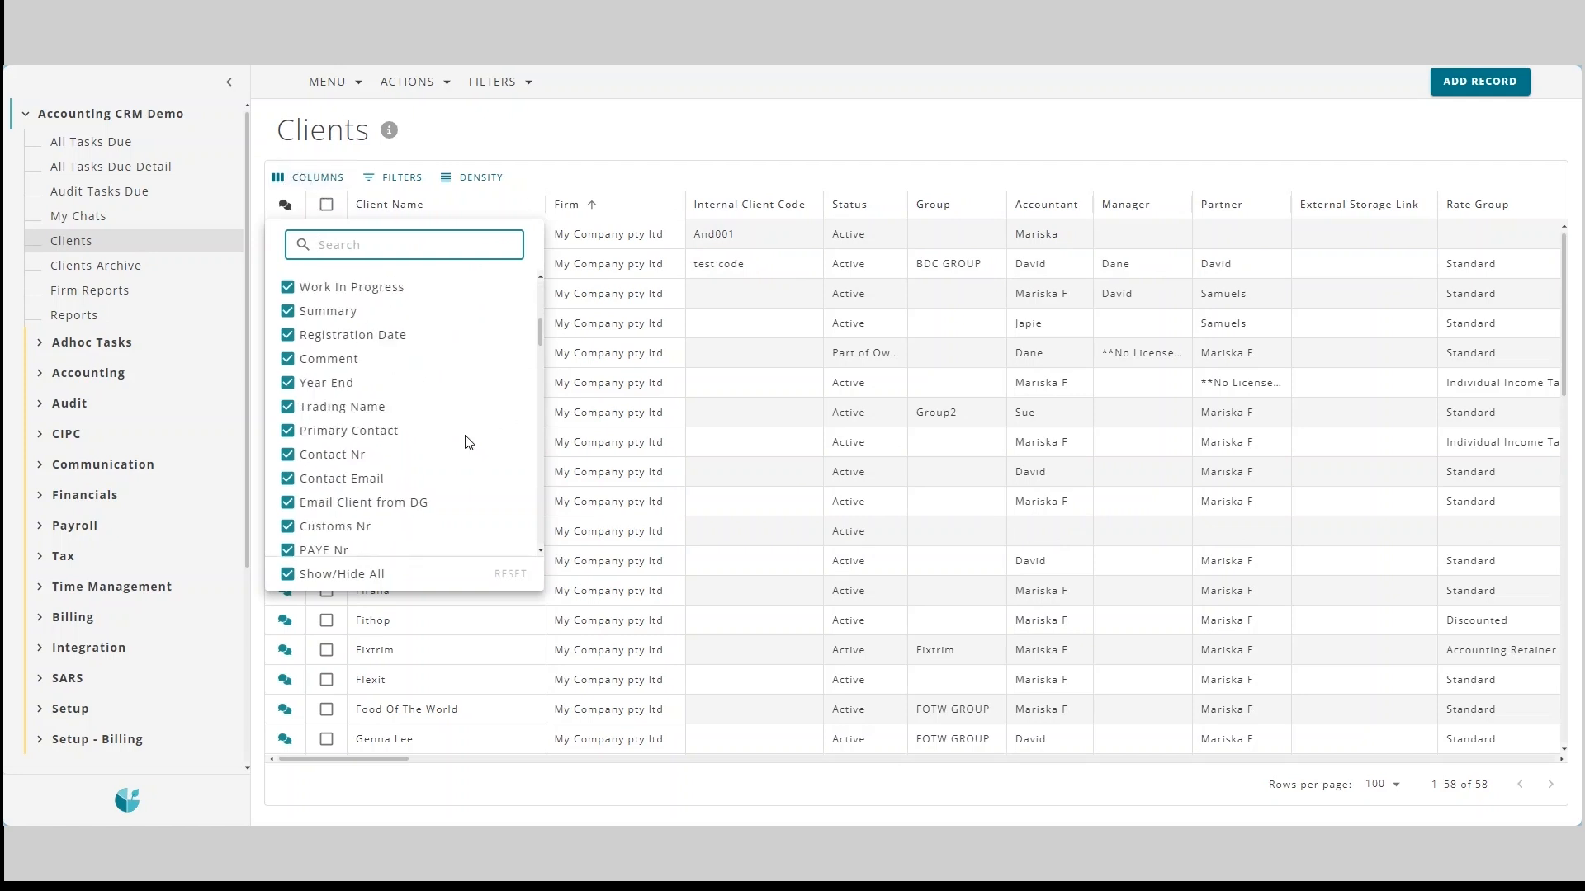
scroll(440, 484, "down", 4)
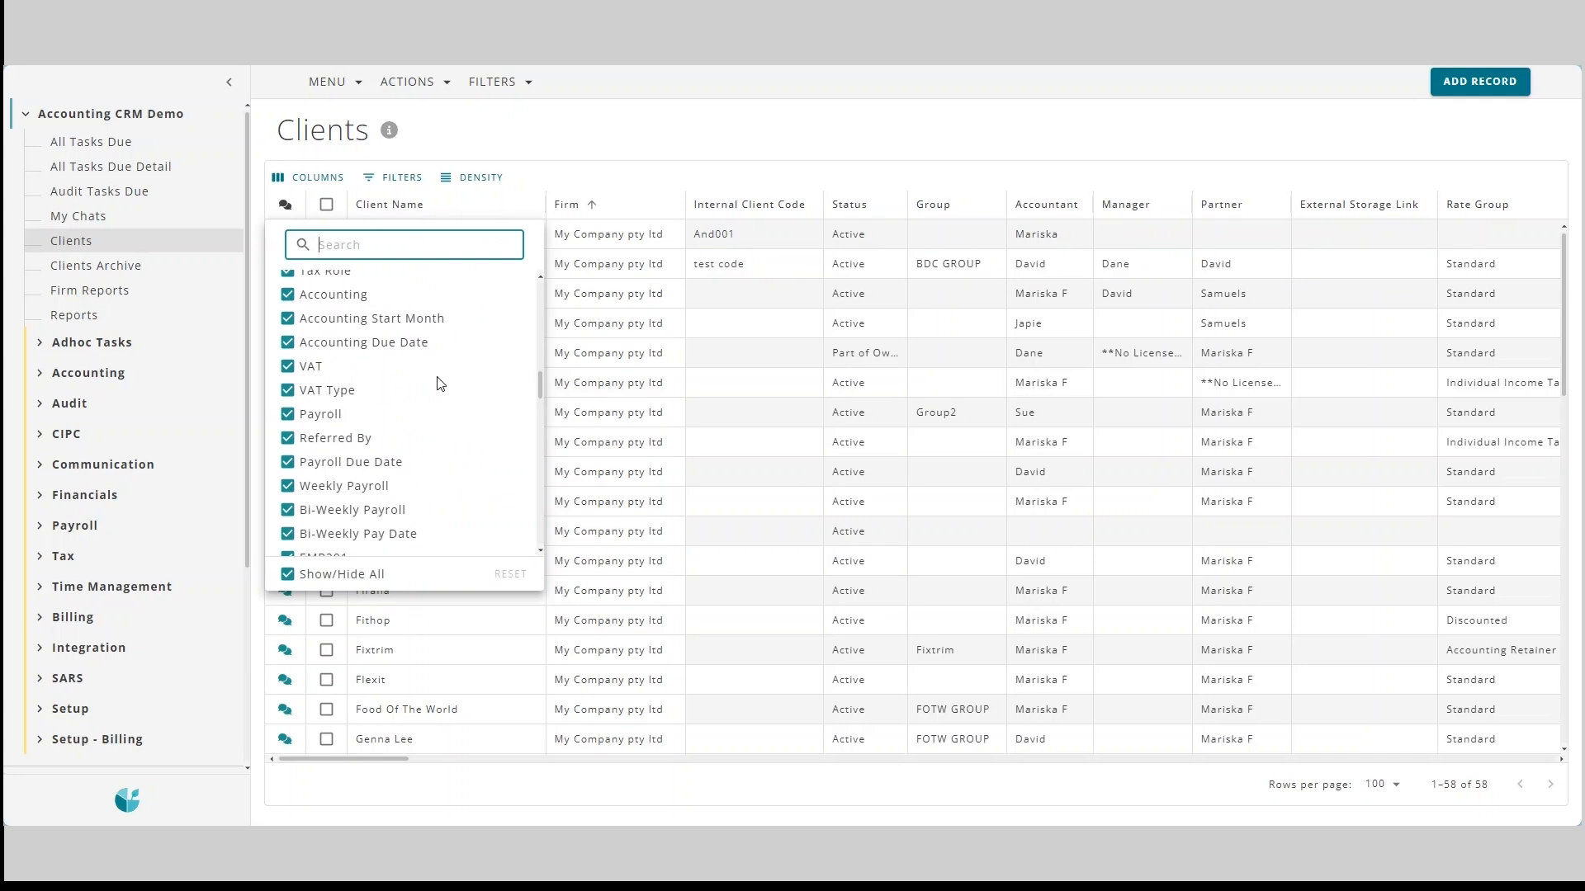
left_click(601, 113)
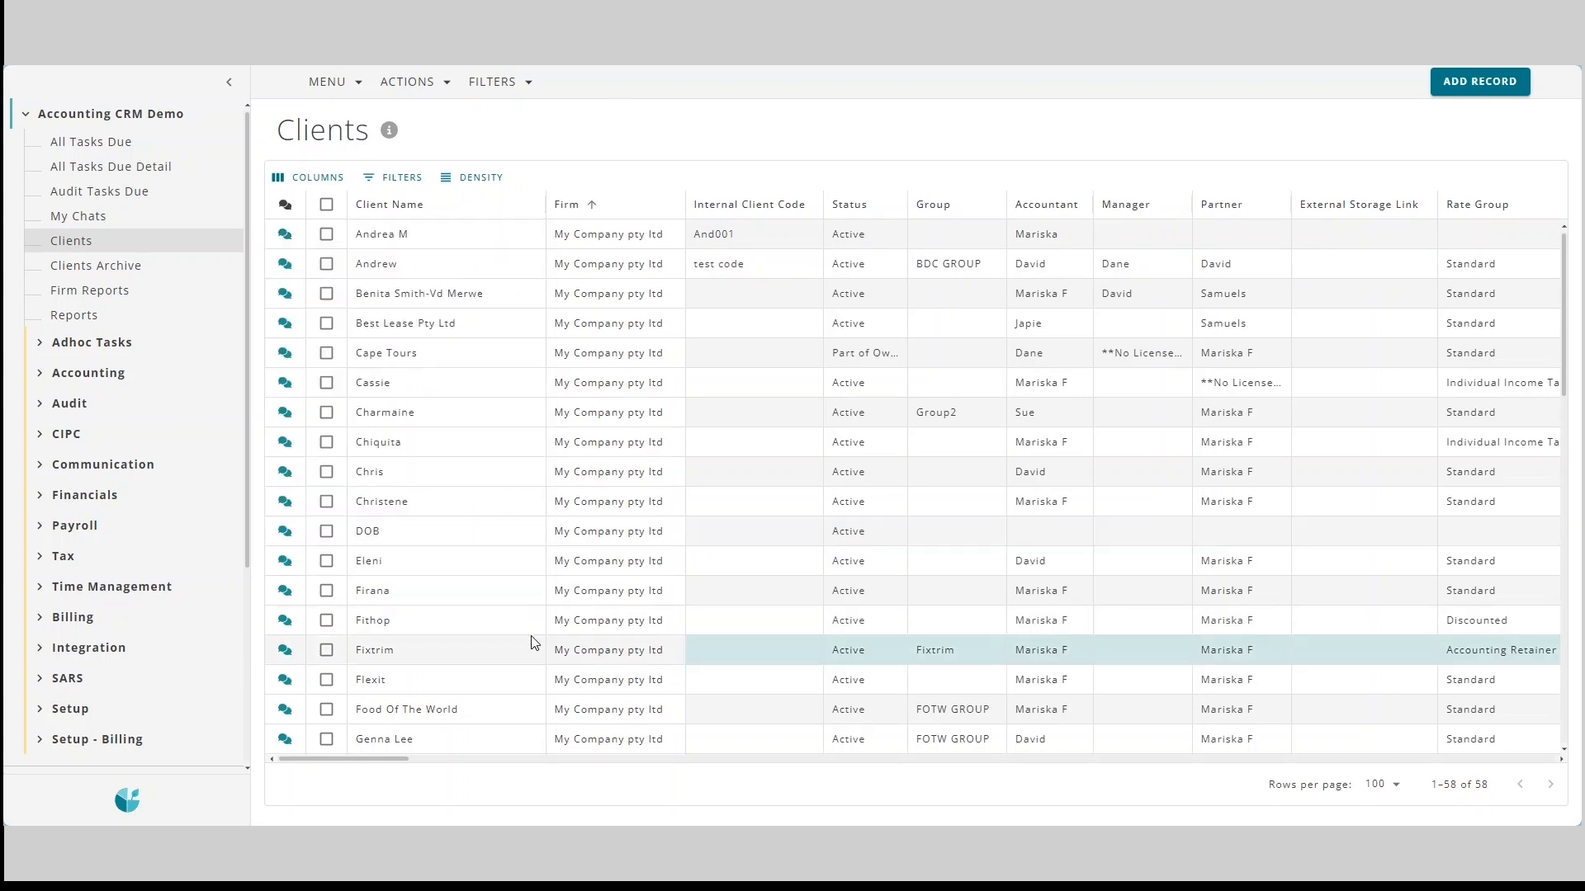
left_click_drag(399, 759, 311, 763)
left_click(289, 180)
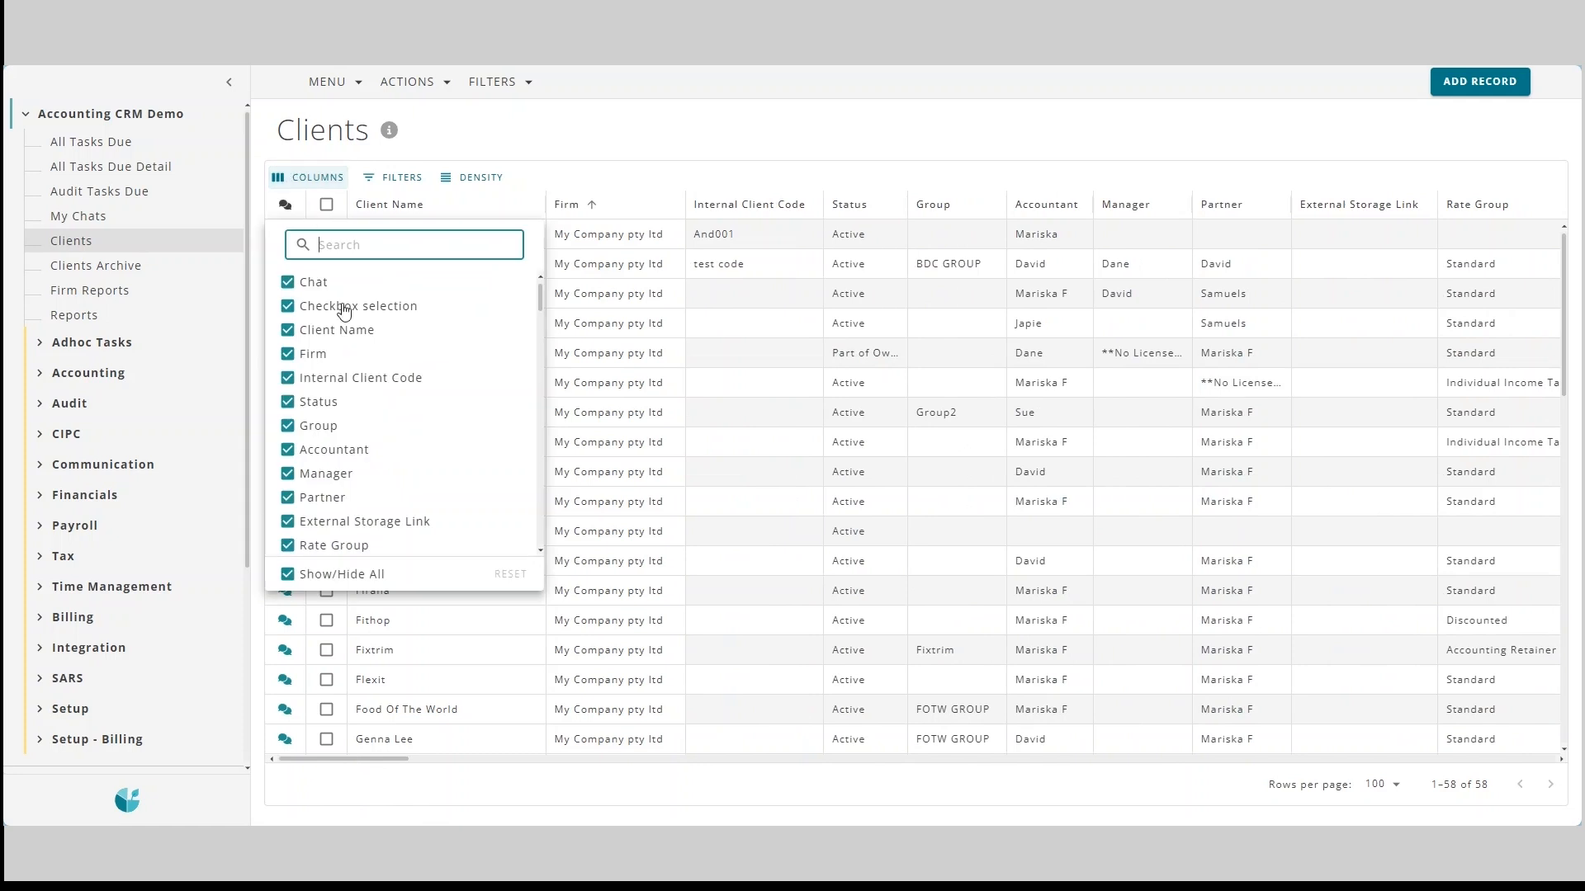
scroll(377, 469, "down", 5)
scroll(377, 469, "down", 2)
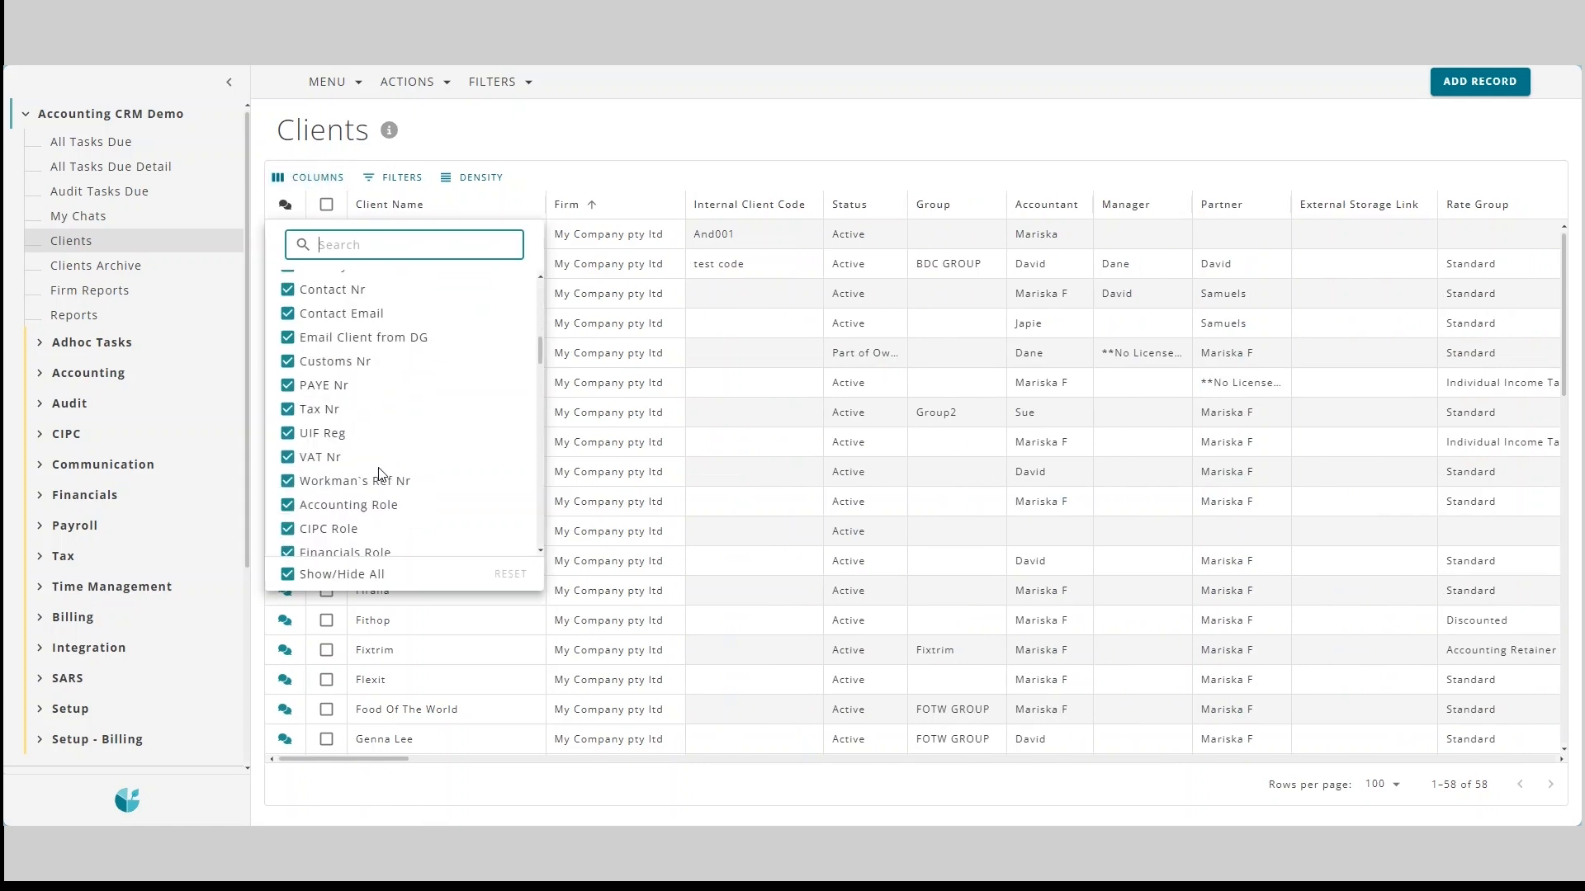
scroll(407, 542, "down", 8)
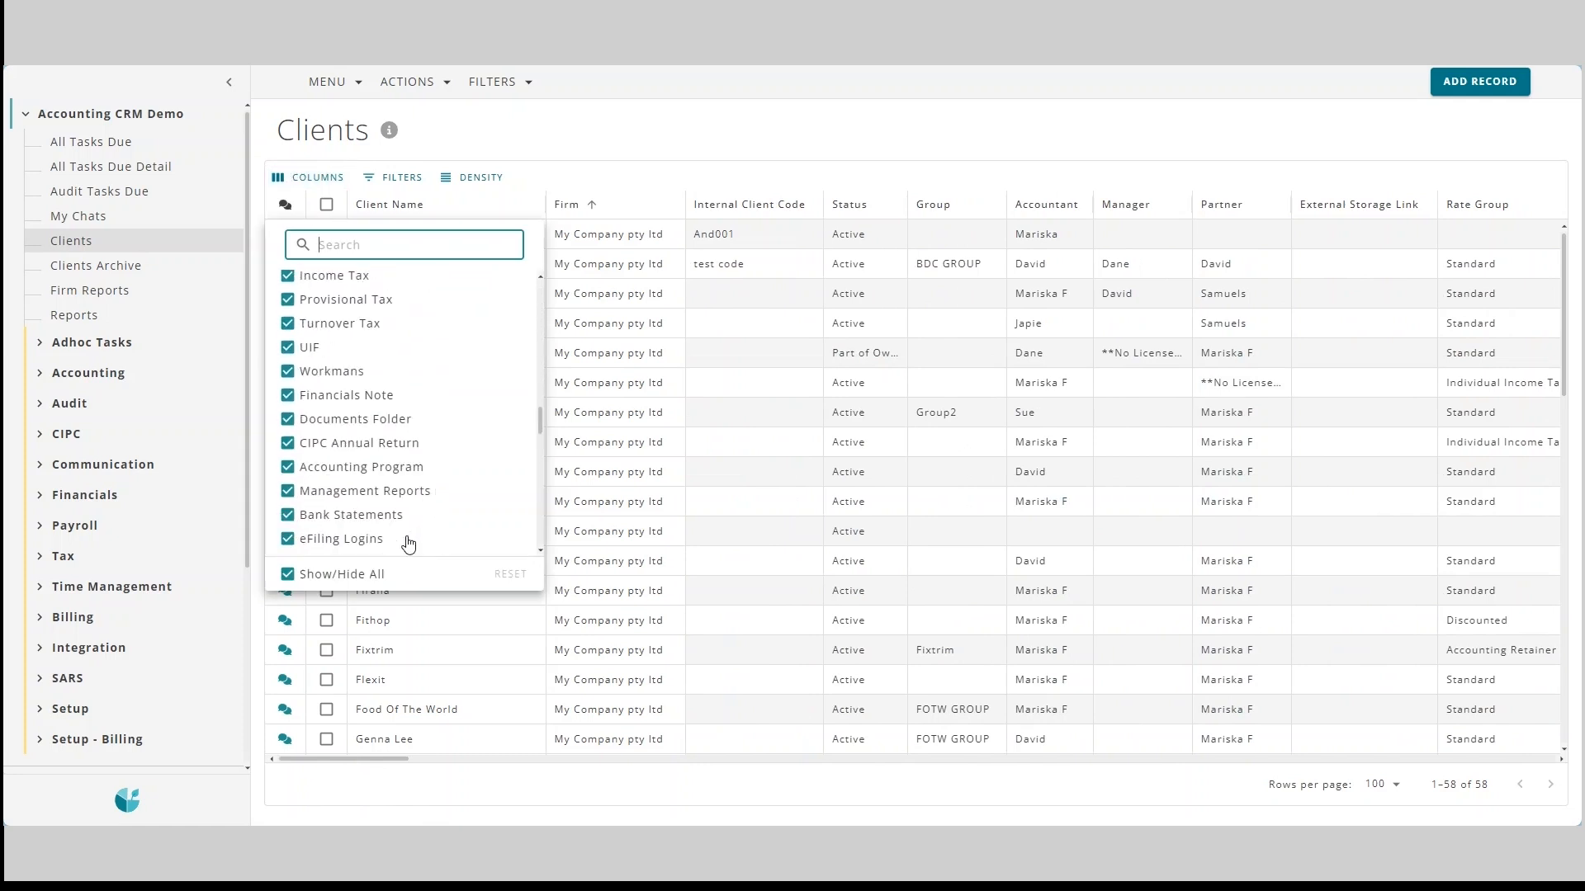
left_click(631, 113)
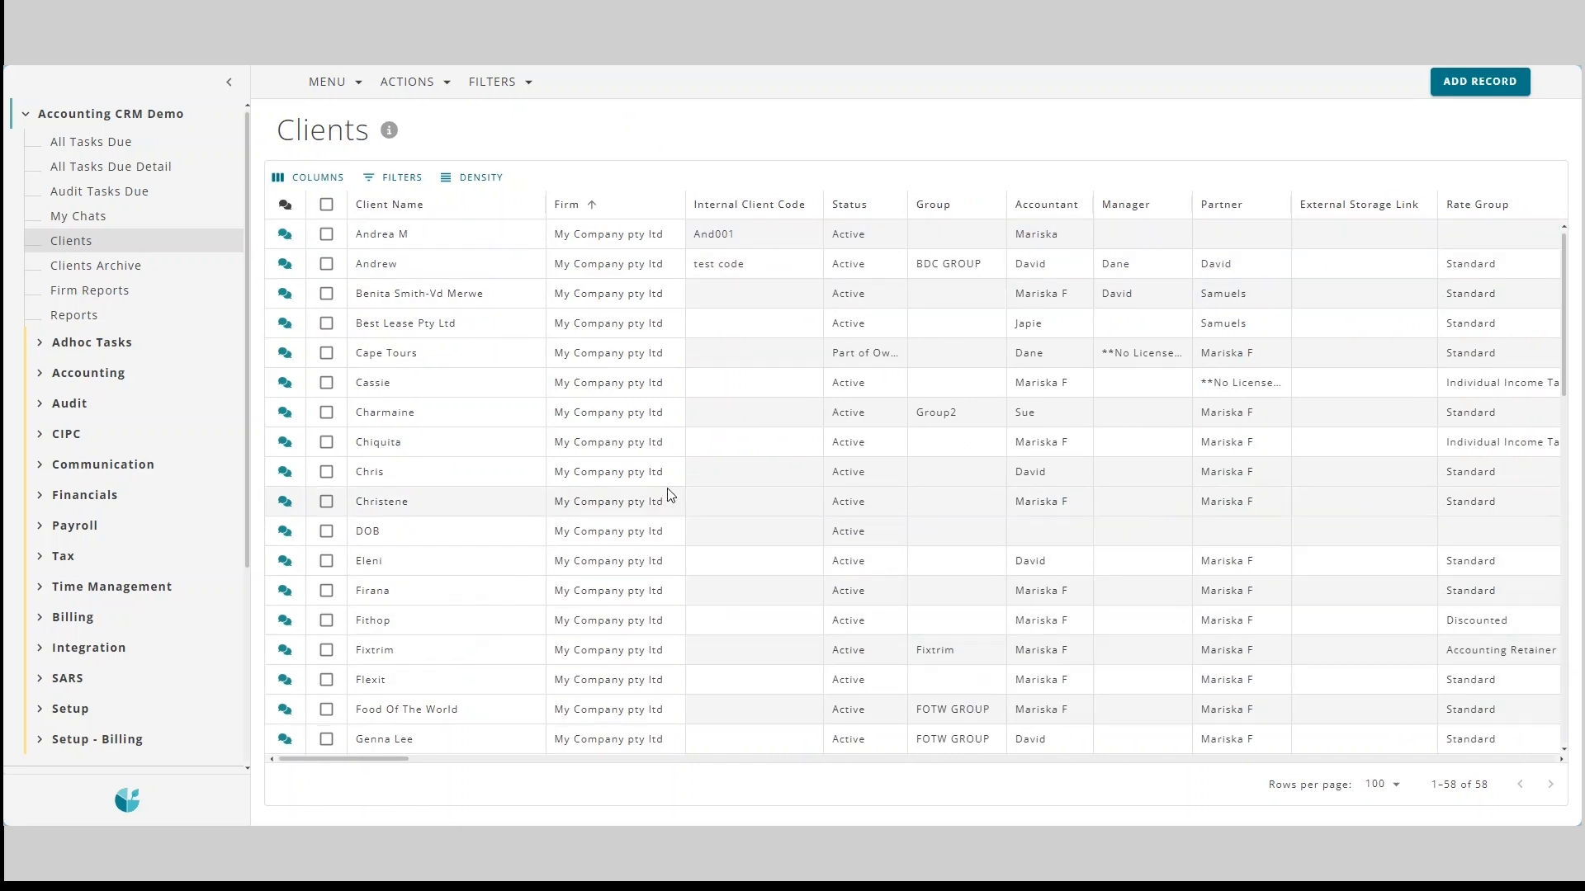
Unpin the Firm and Client Name columns of the Clients table, and pin Client Name back to the left.
left_click(976, 235)
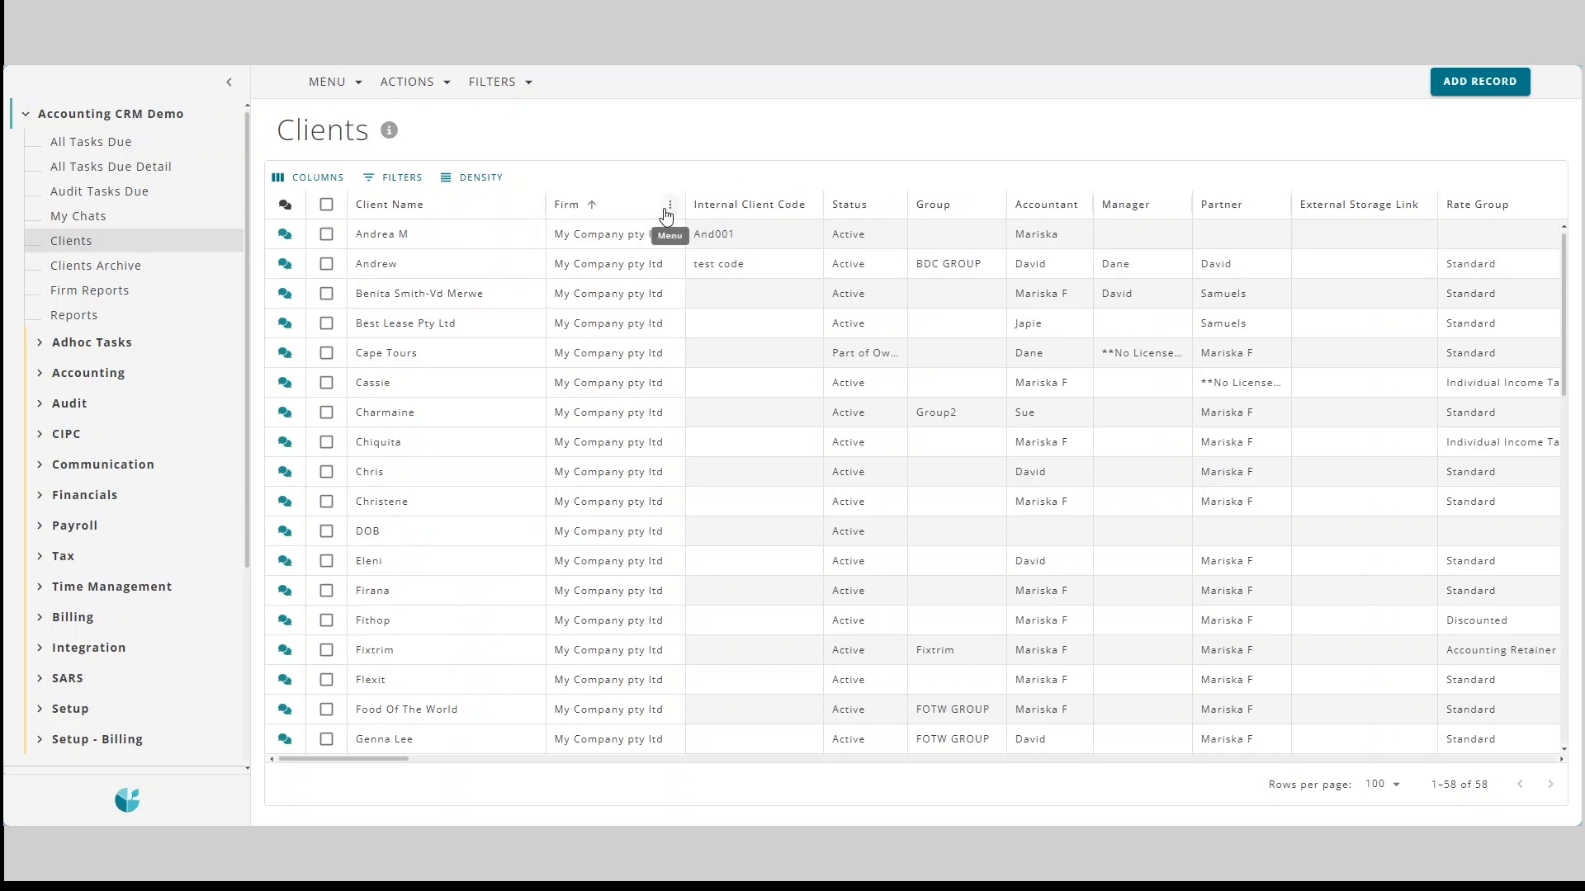
left_click(669, 207)
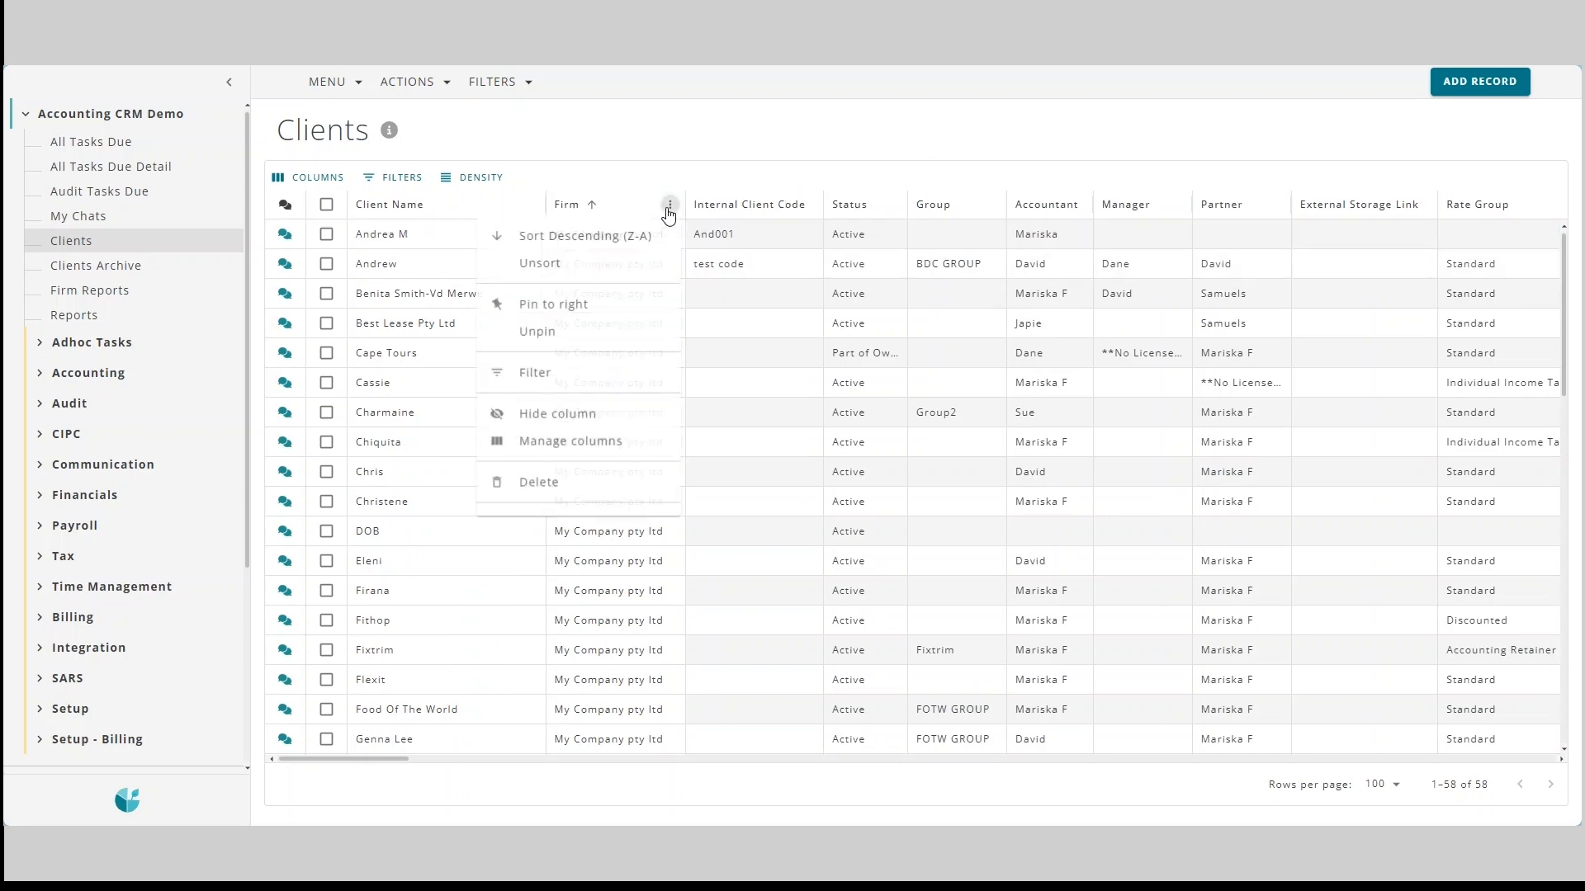
left_click(560, 334)
left_click(530, 205)
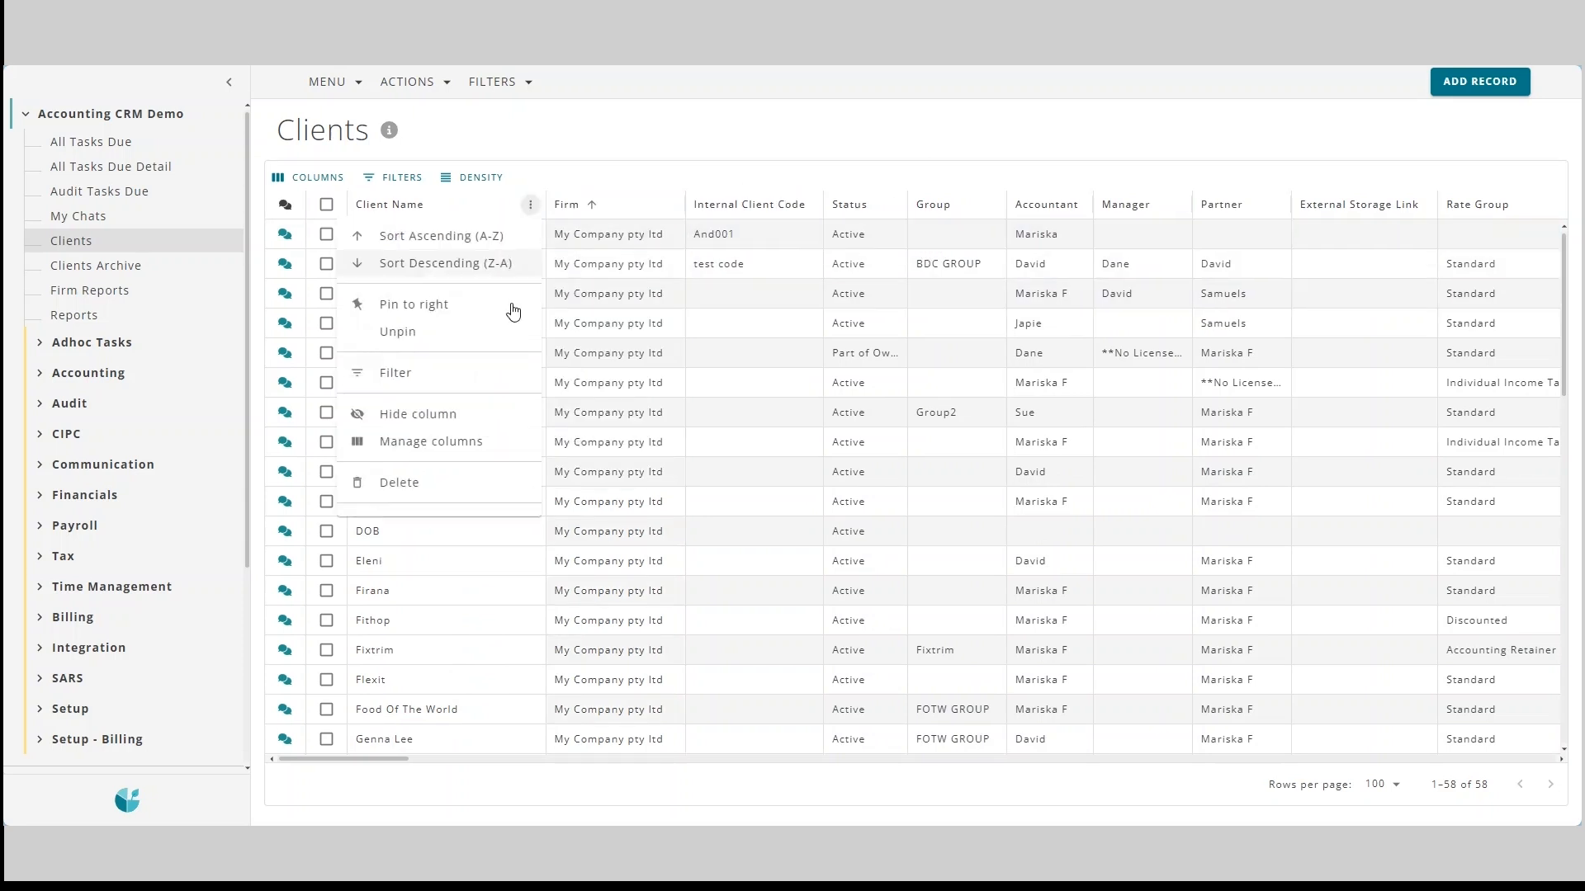
left_click(423, 338)
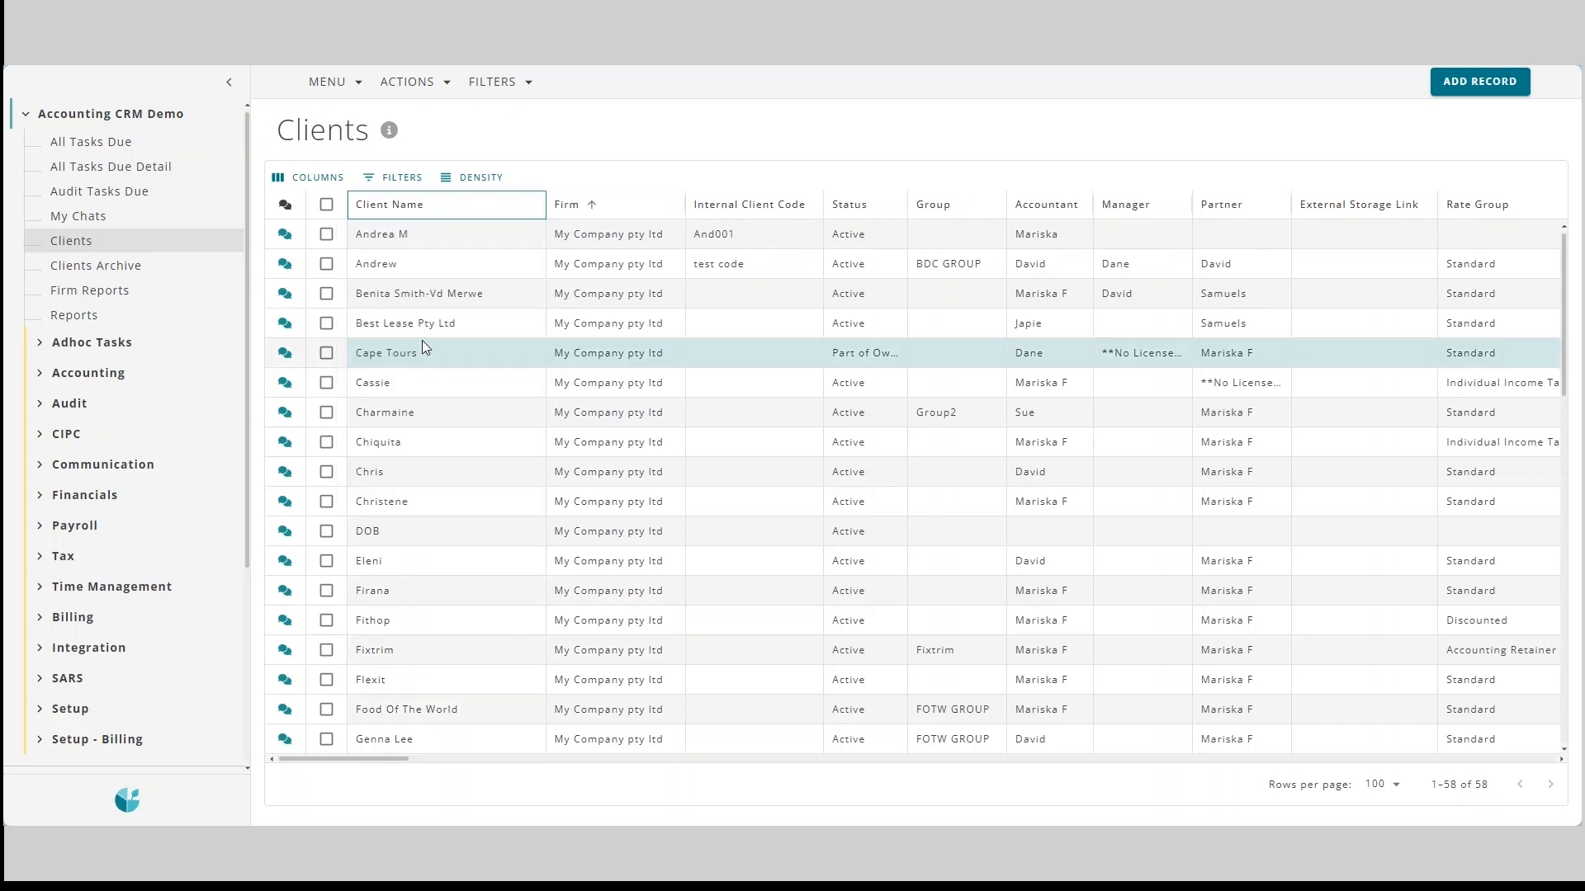
left_click(531, 208)
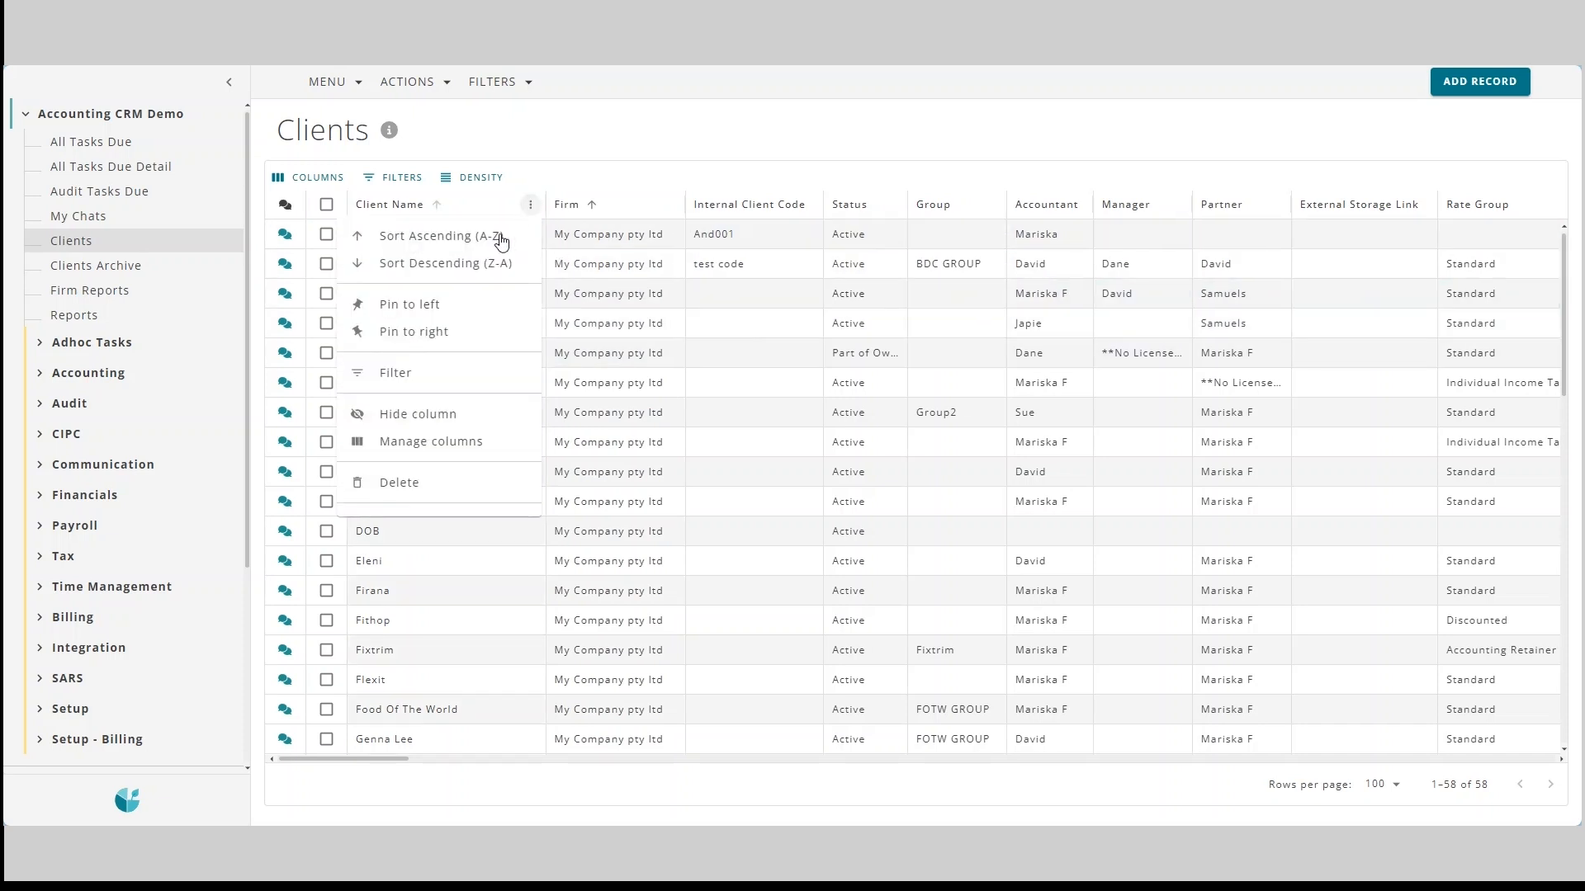
left_click(410, 307)
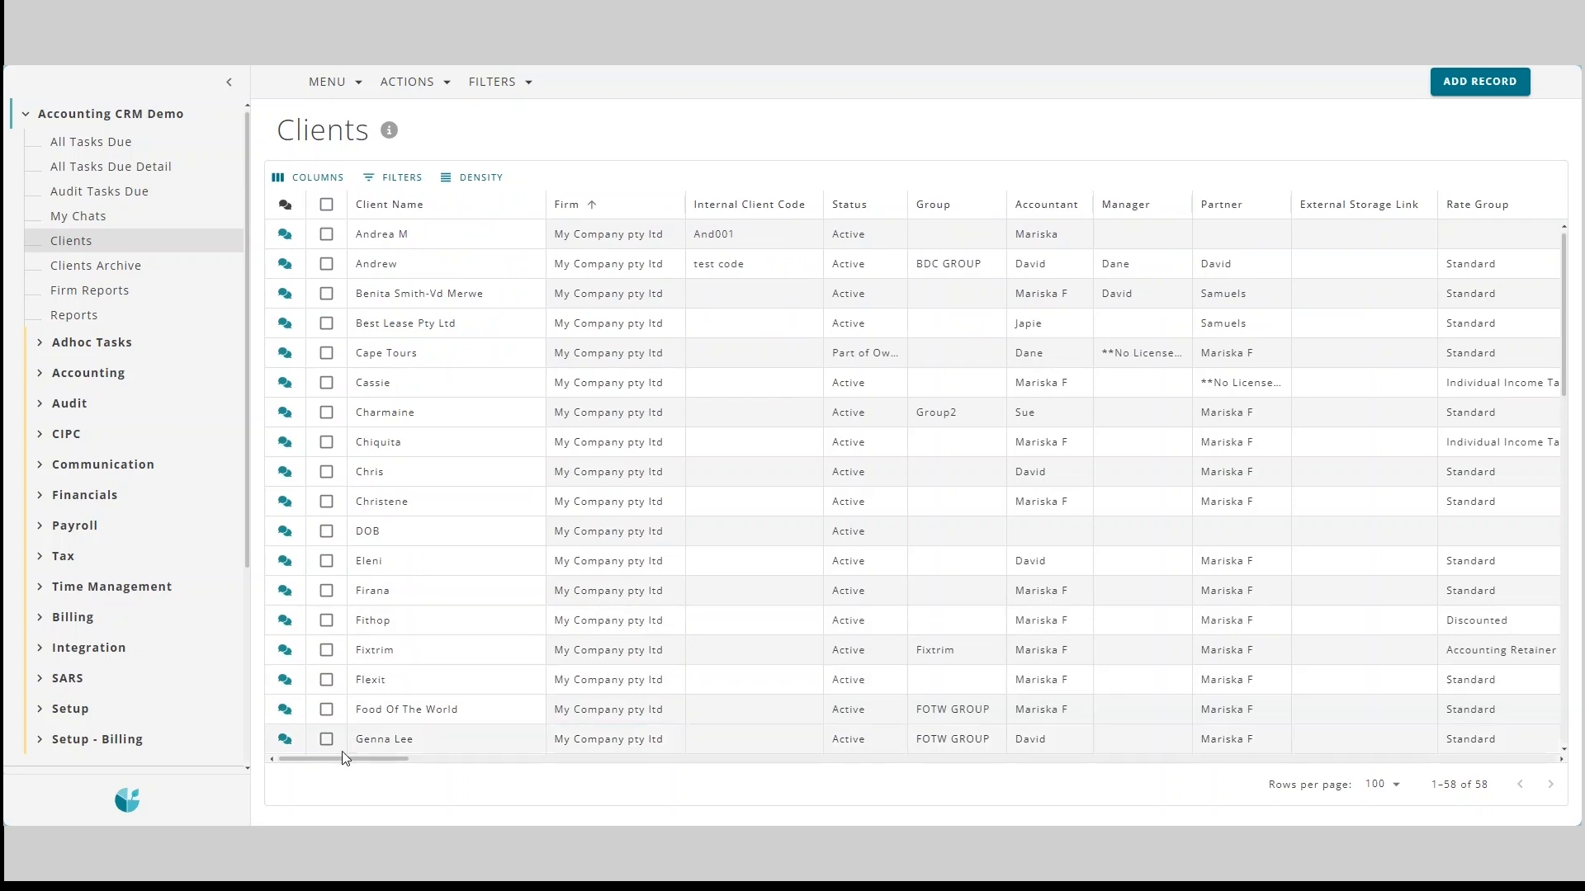
Find the Accounting column in the Clients table and pin it to the left beside Client Name.
left_click_drag(339, 760, 652, 773)
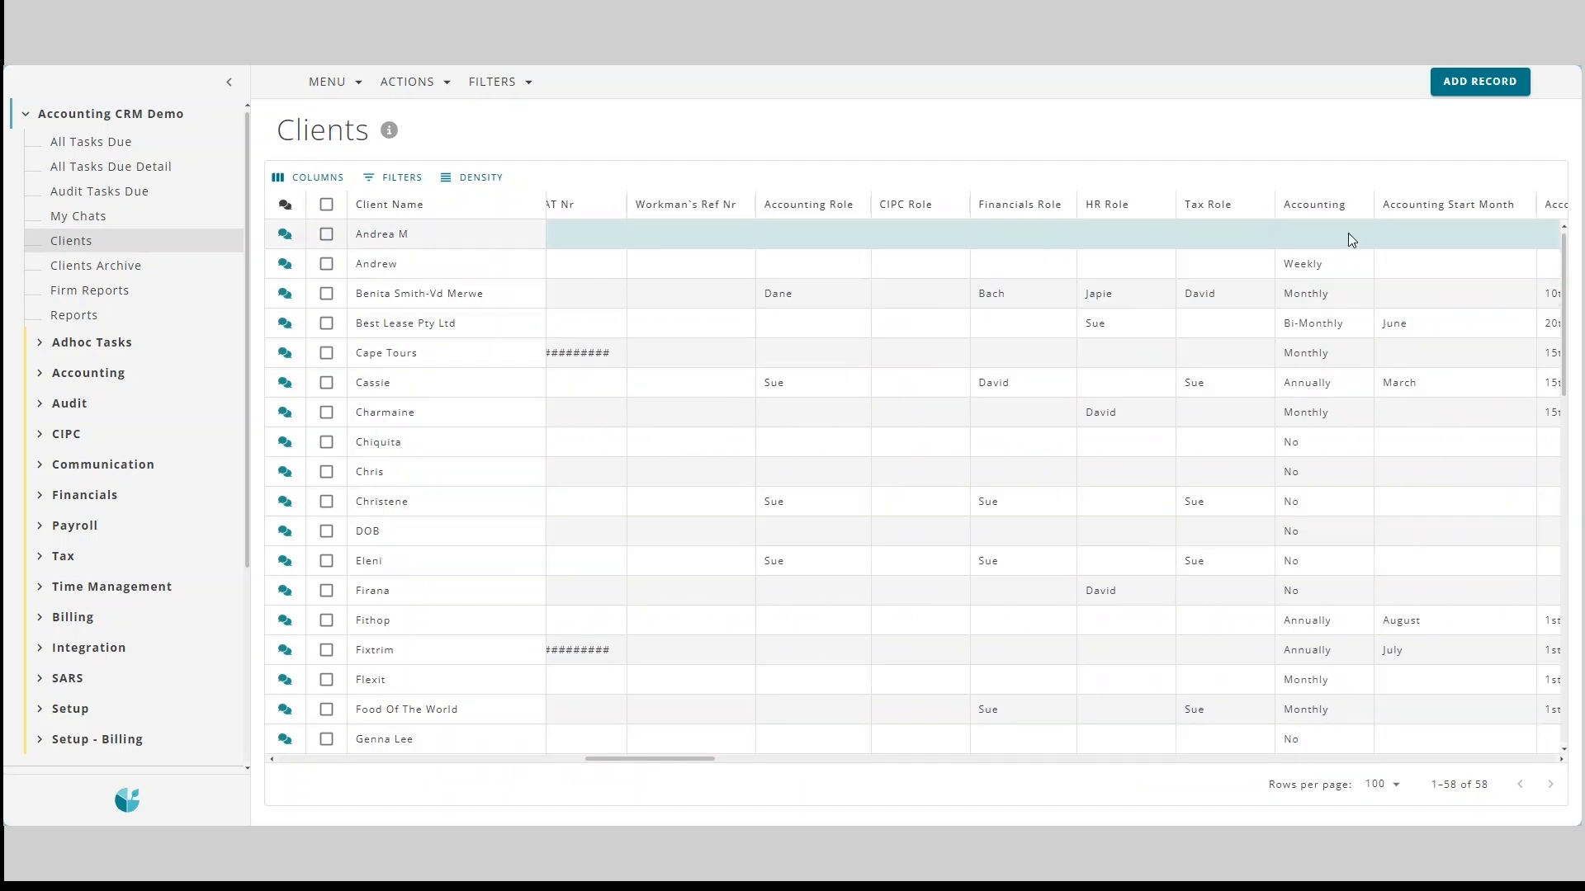
left_click(1361, 206)
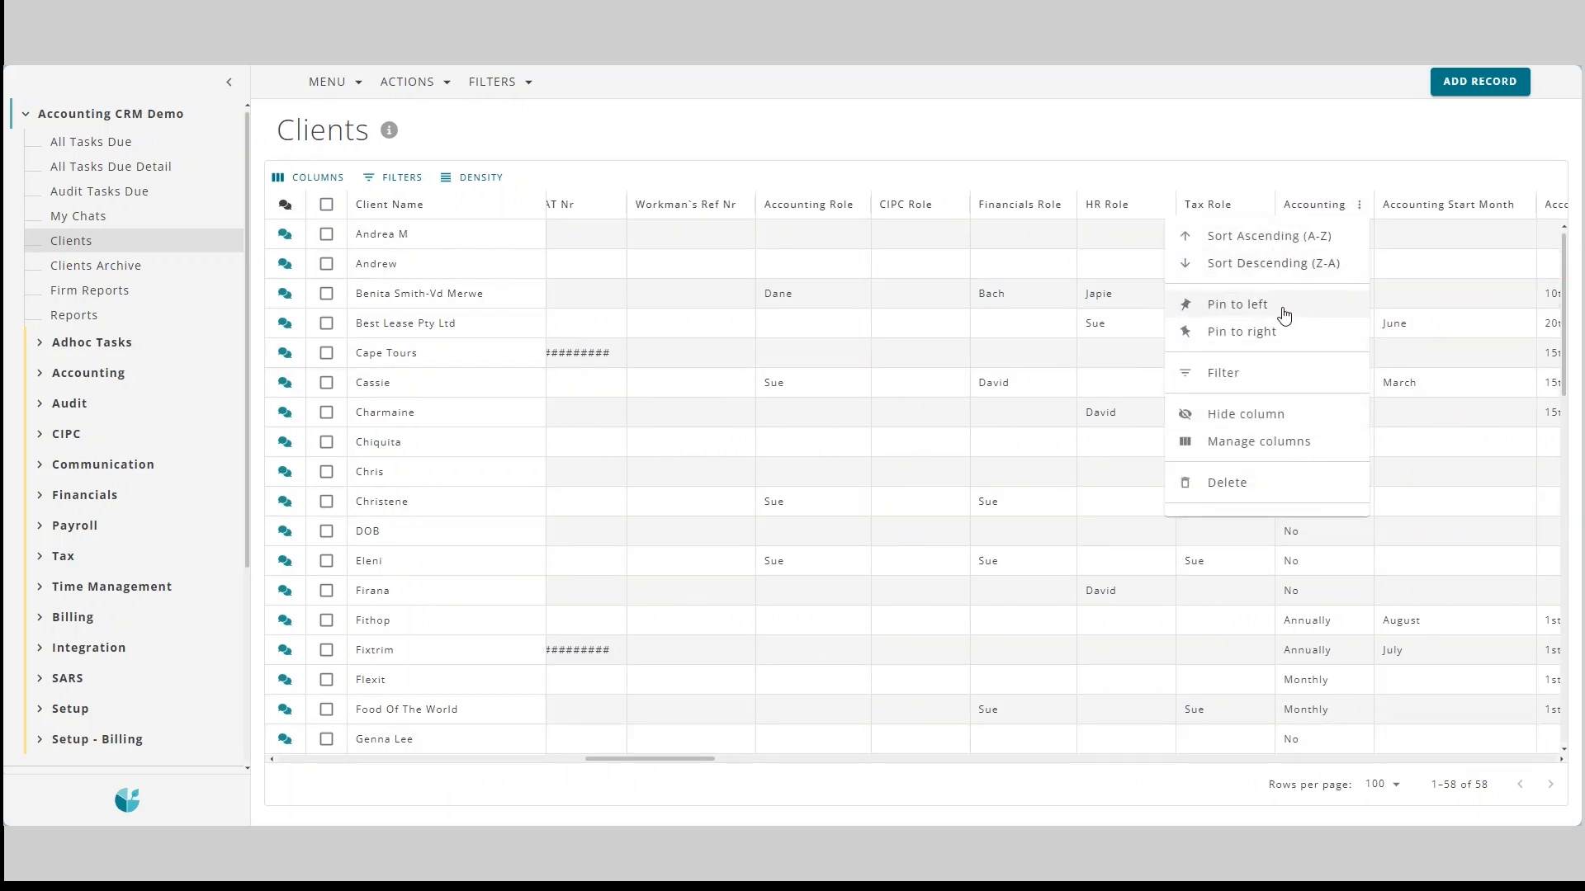
left_click(1283, 315)
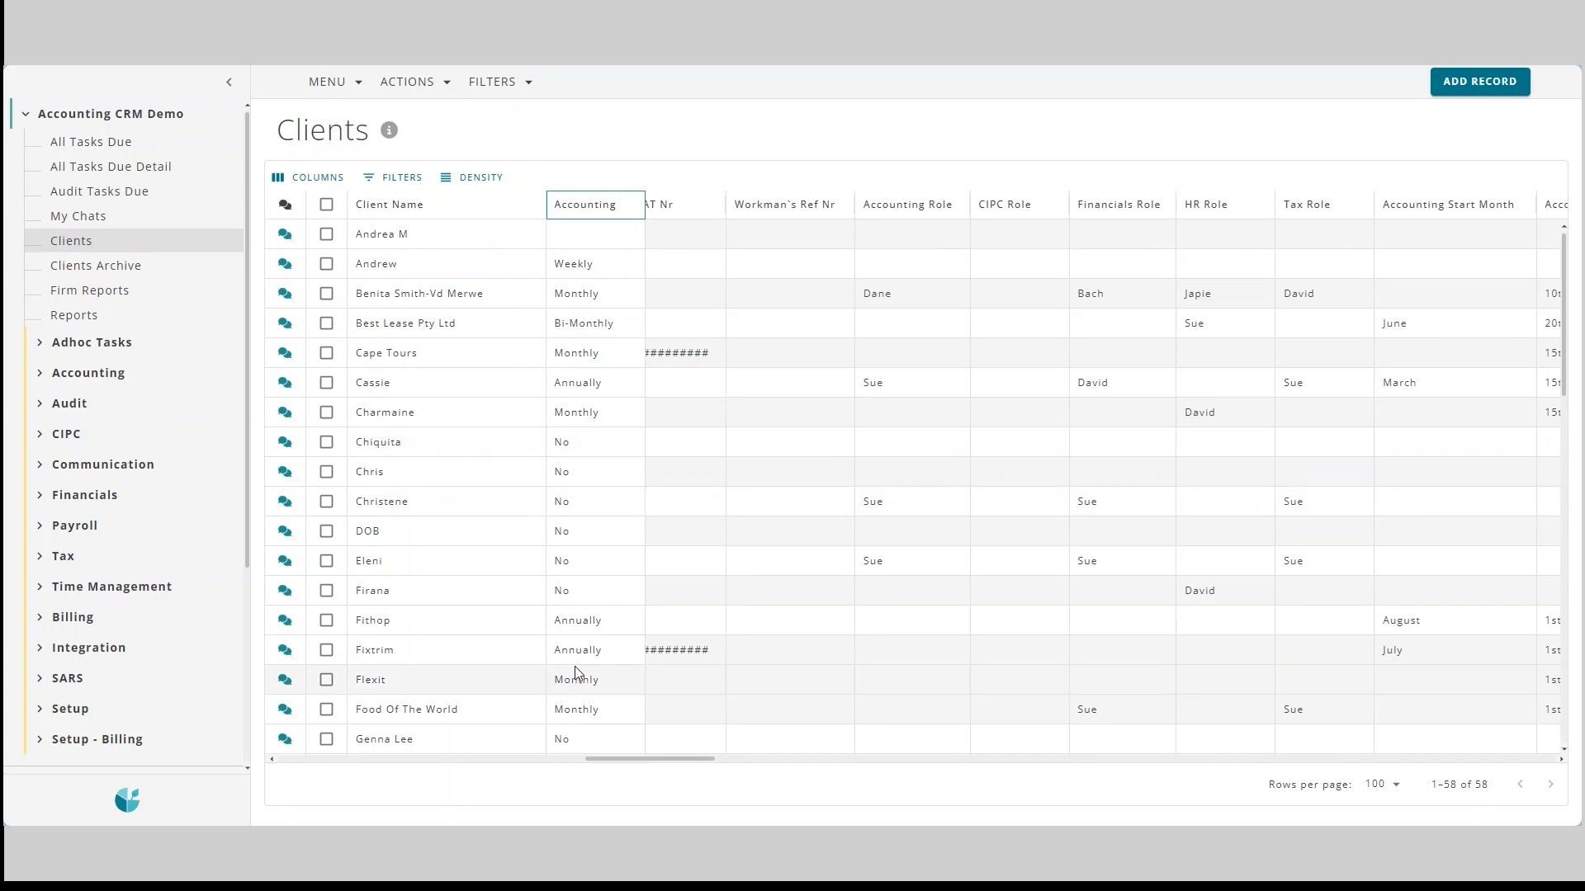
View the columns beside the pinned ones and change the Accounting column's pin to the right.
left_click_drag(631, 760, 591, 781)
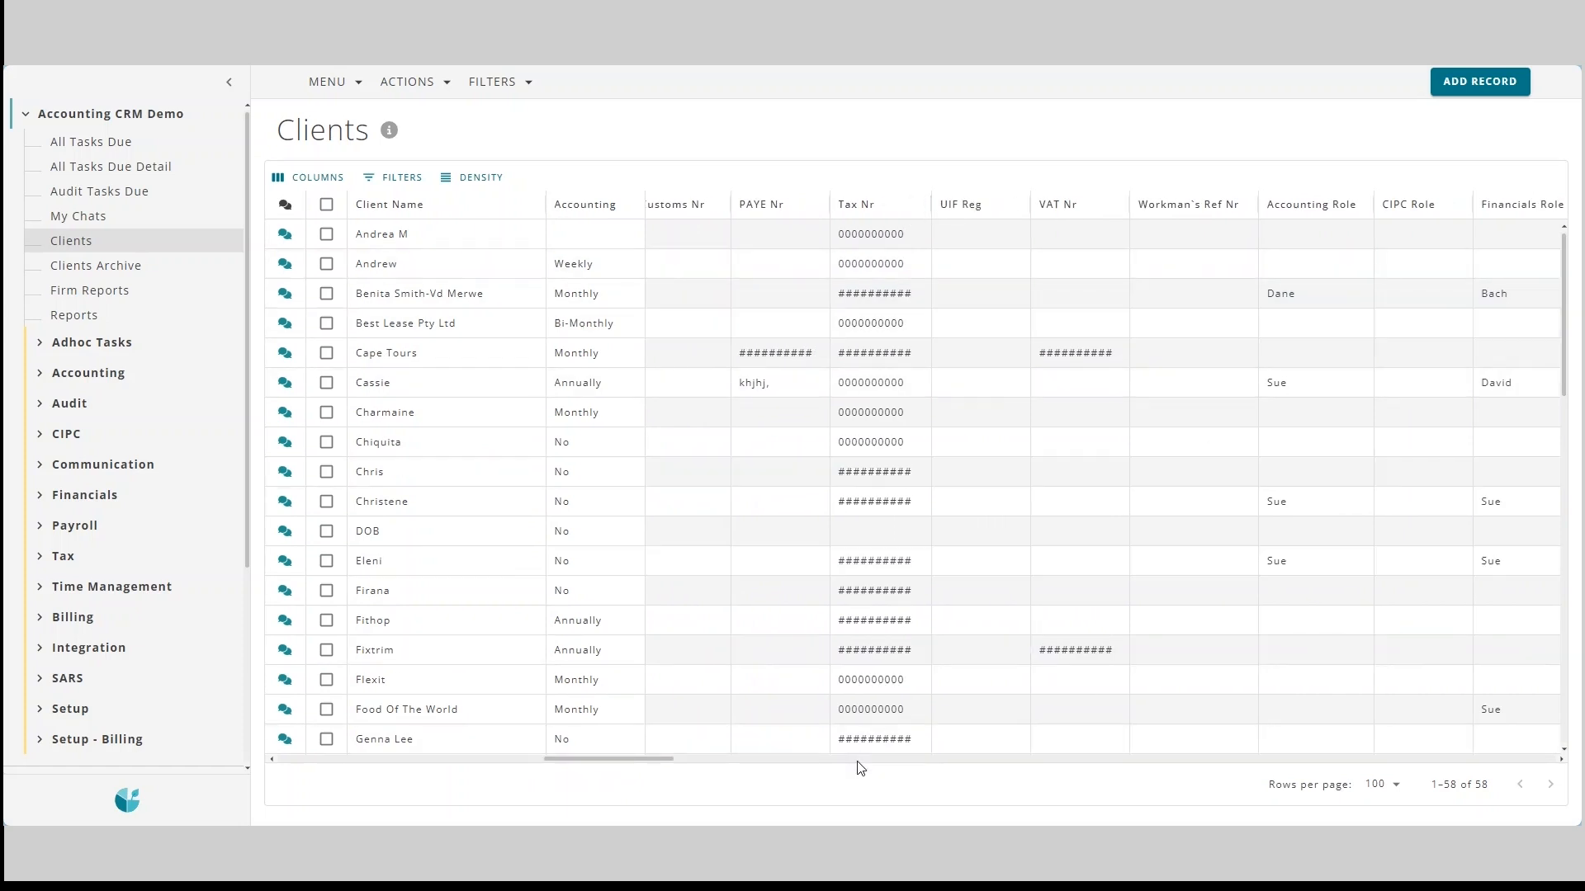
left_click(627, 207)
left_click(531, 306)
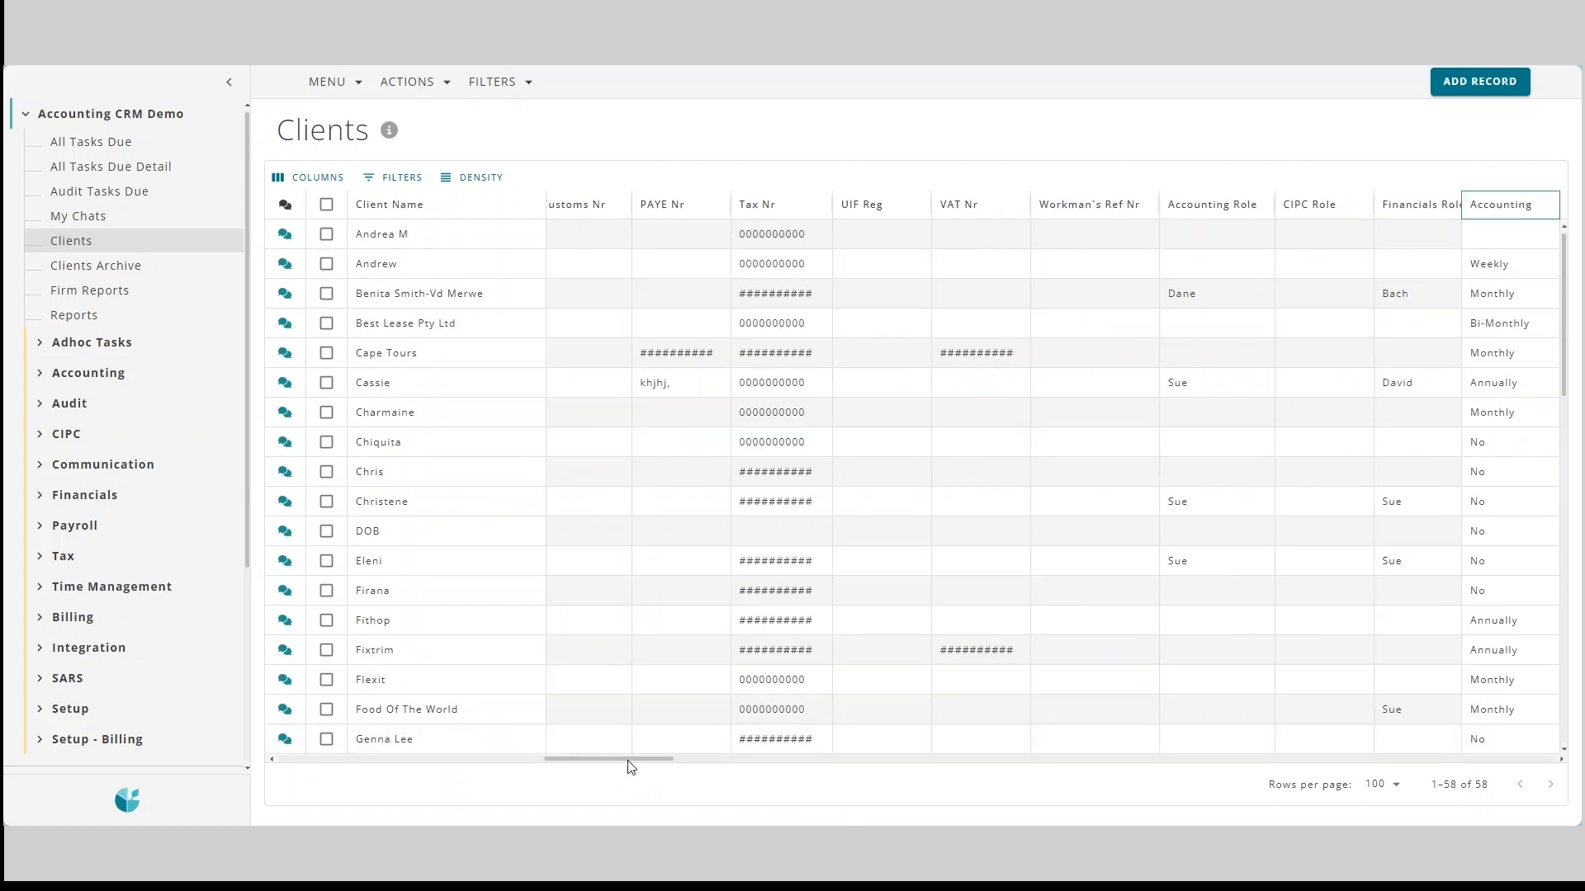
Sort the Clients table in turn by Referred By, Payroll Due Date, Bi-Weekly Payroll and Weekly Payroll.
left_click_drag(629, 766, 805, 770)
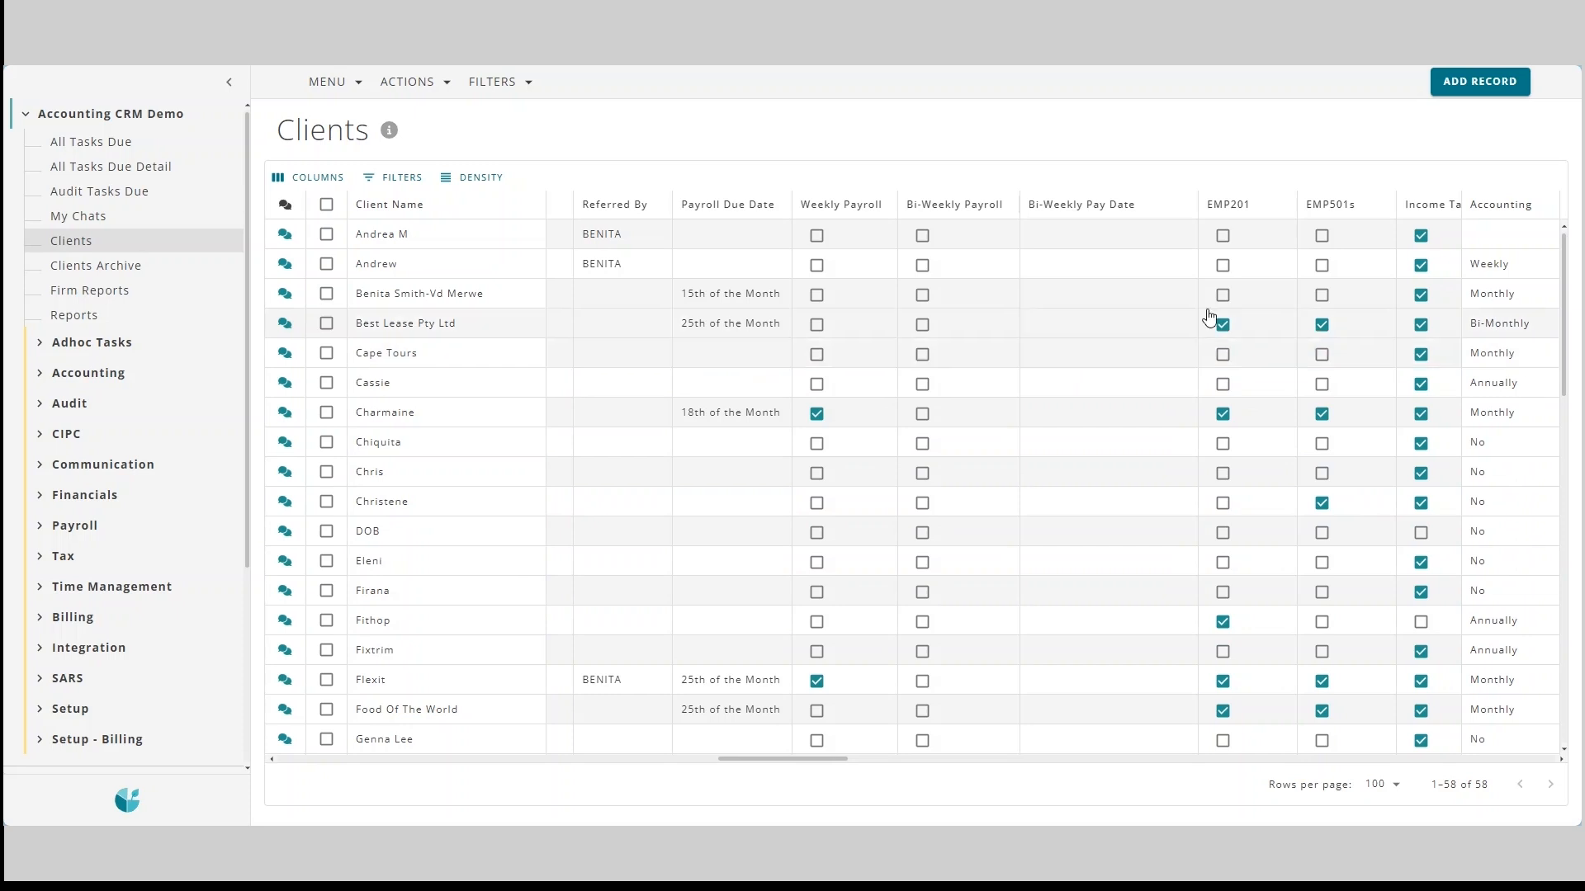
left_click(597, 206)
left_click(718, 204)
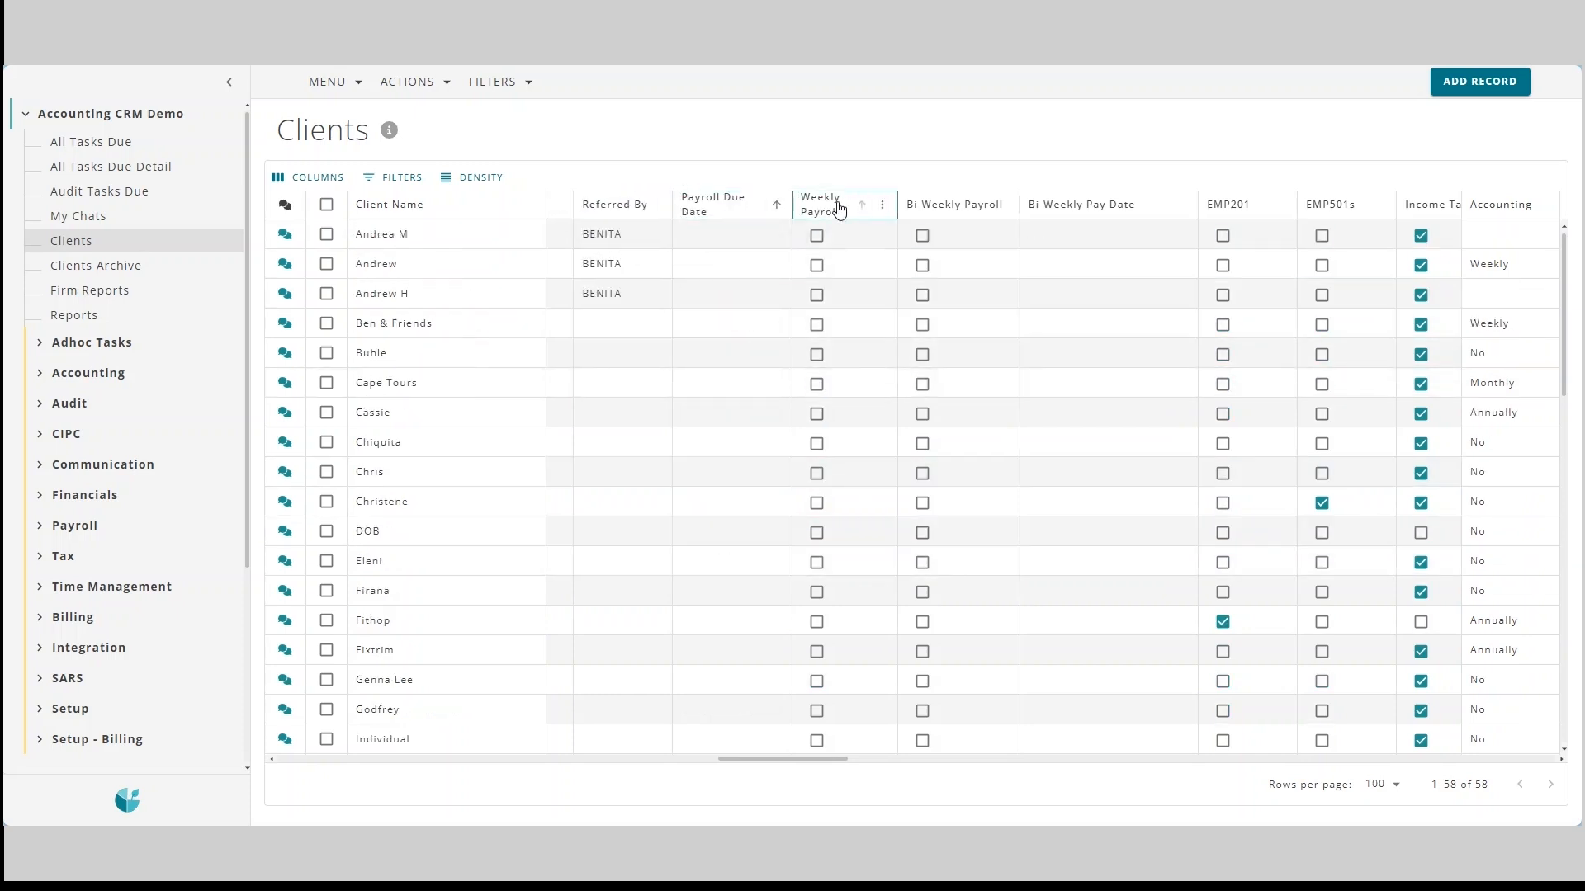
left_click(924, 207)
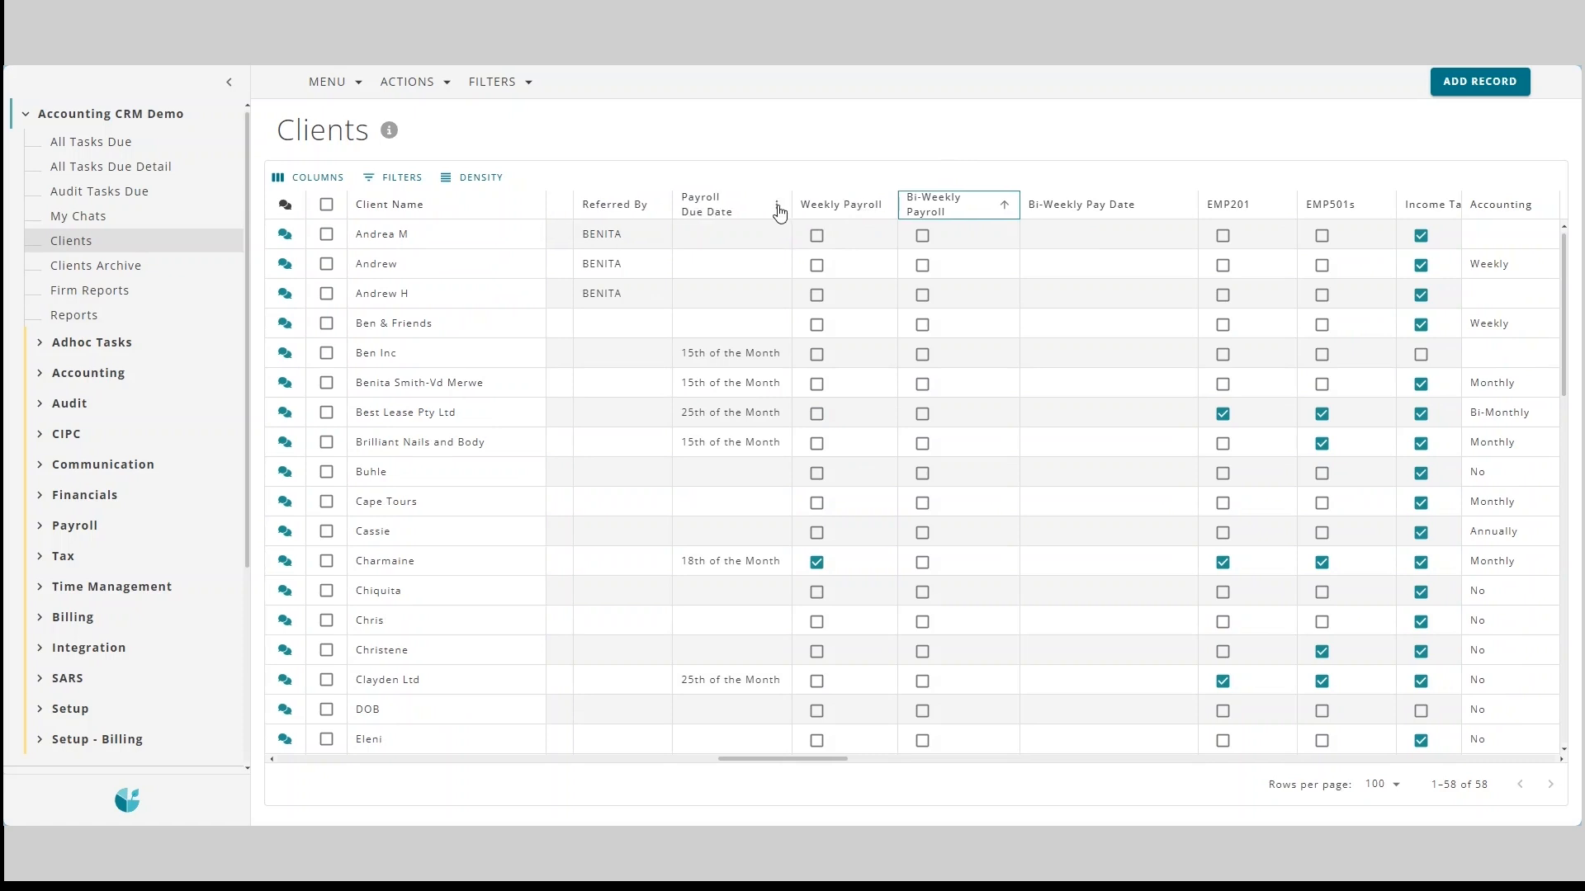
left_click(821, 208)
Sort the clients by Client Name in ascending and in descending order, and clear the sorting.
left_click(417, 207)
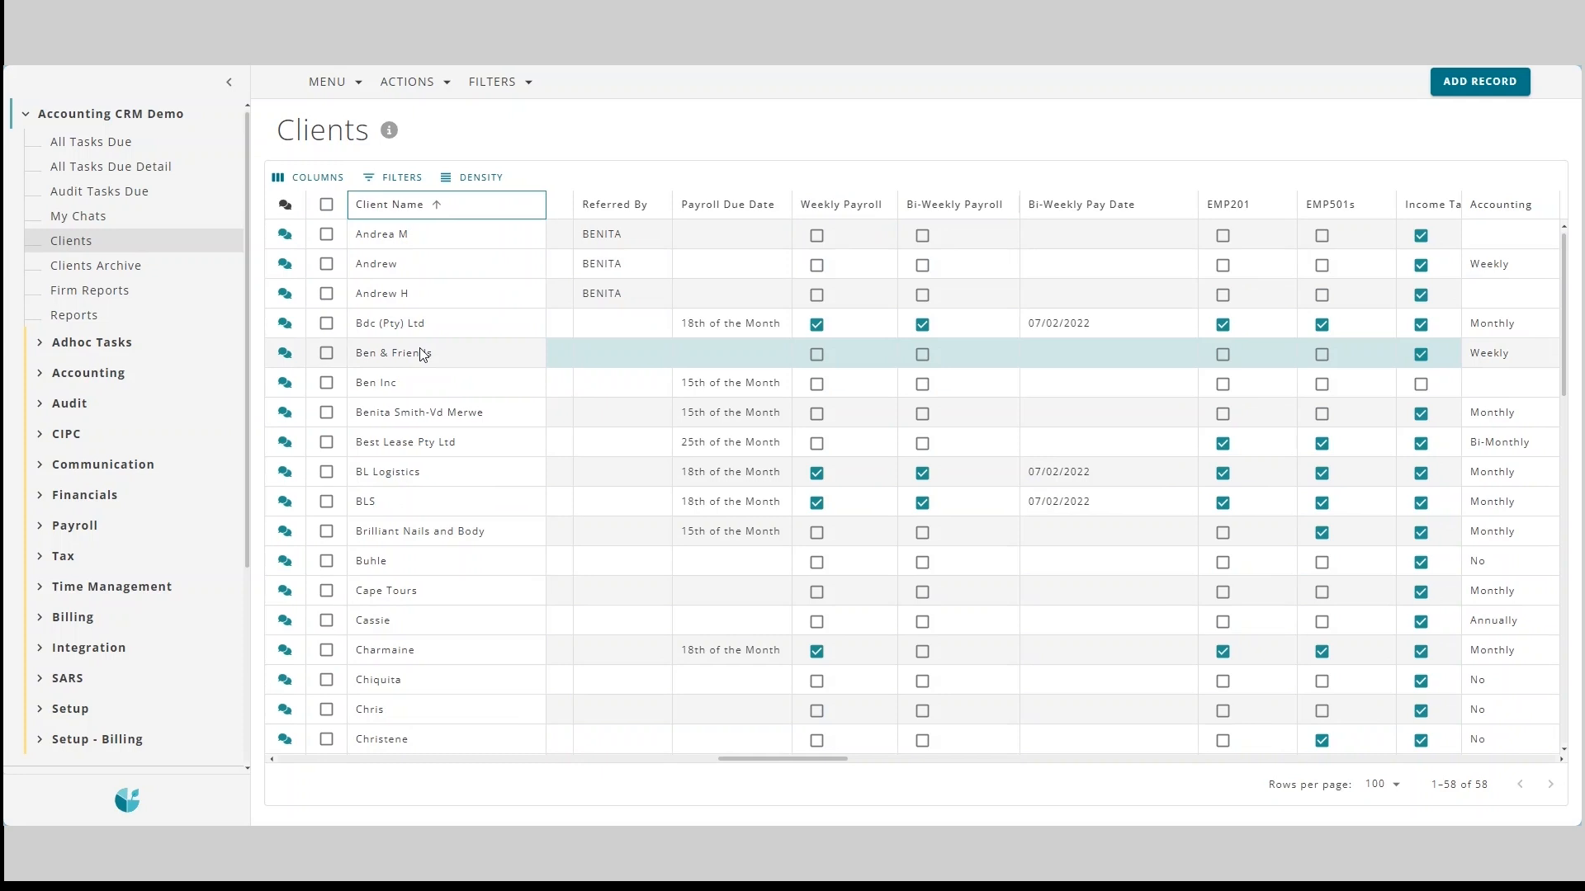
left_click(459, 209)
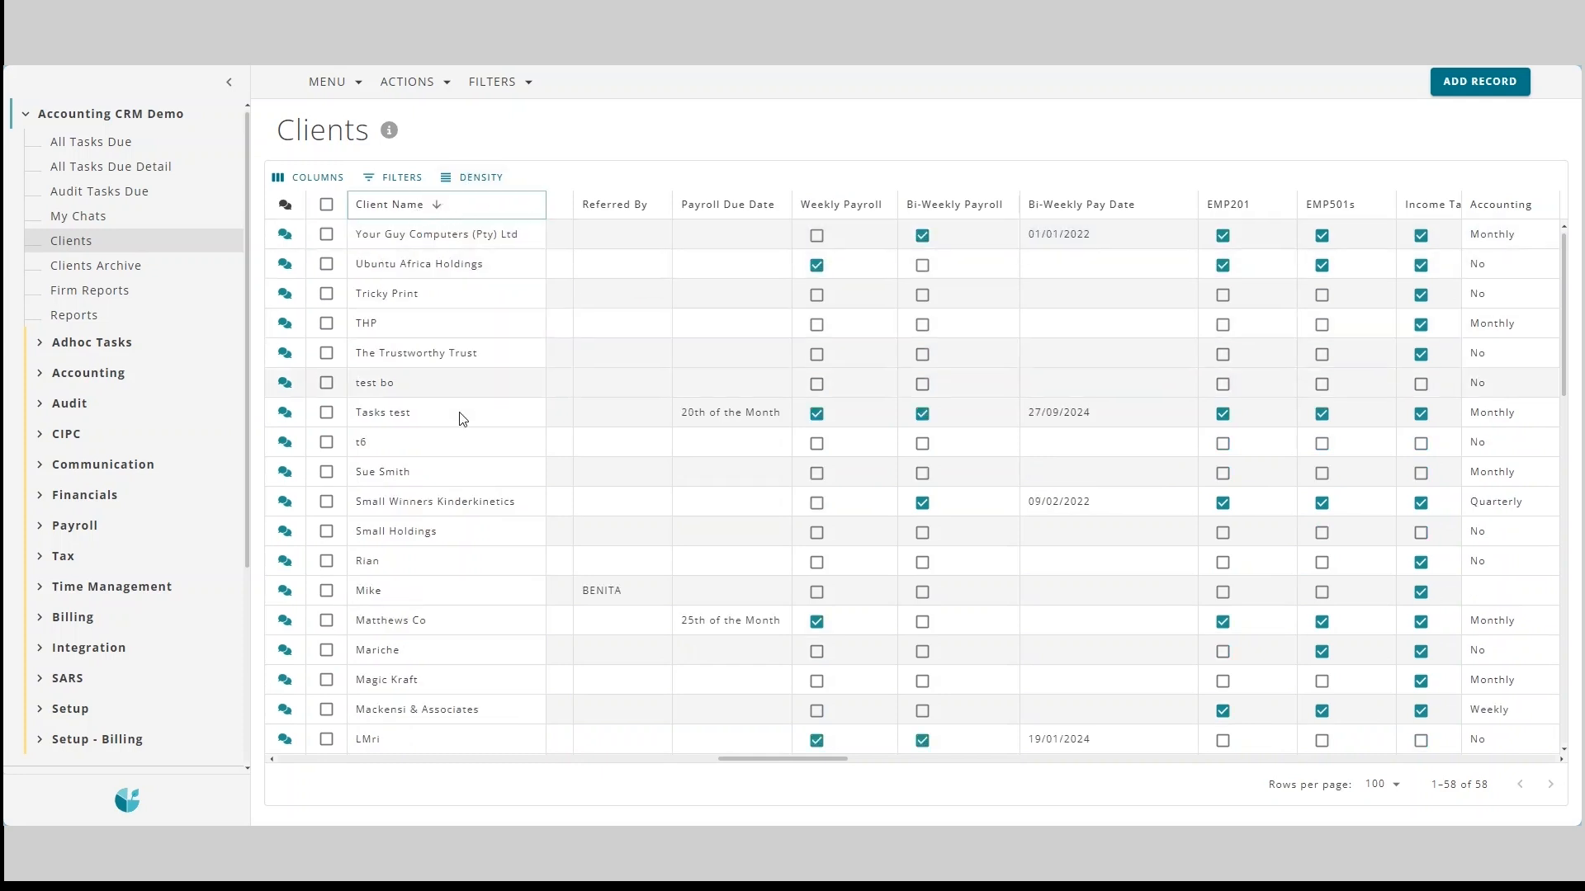
left_click(452, 212)
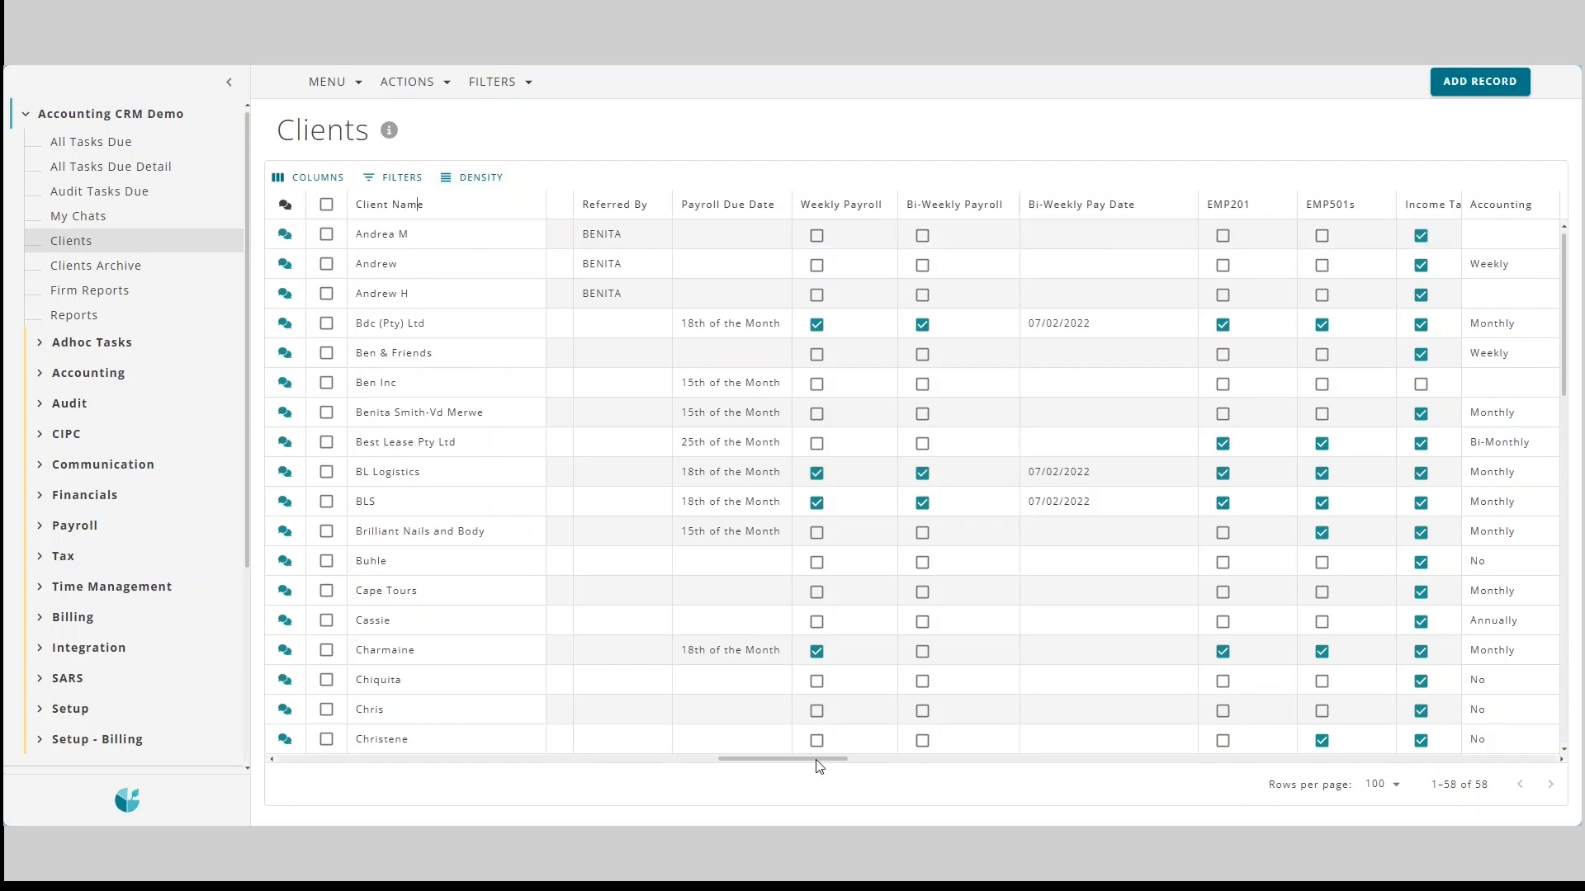
Set the Clients table to 50 rows per page, view the second page, and return to the first page.
left_click_drag(817, 761, 289, 763)
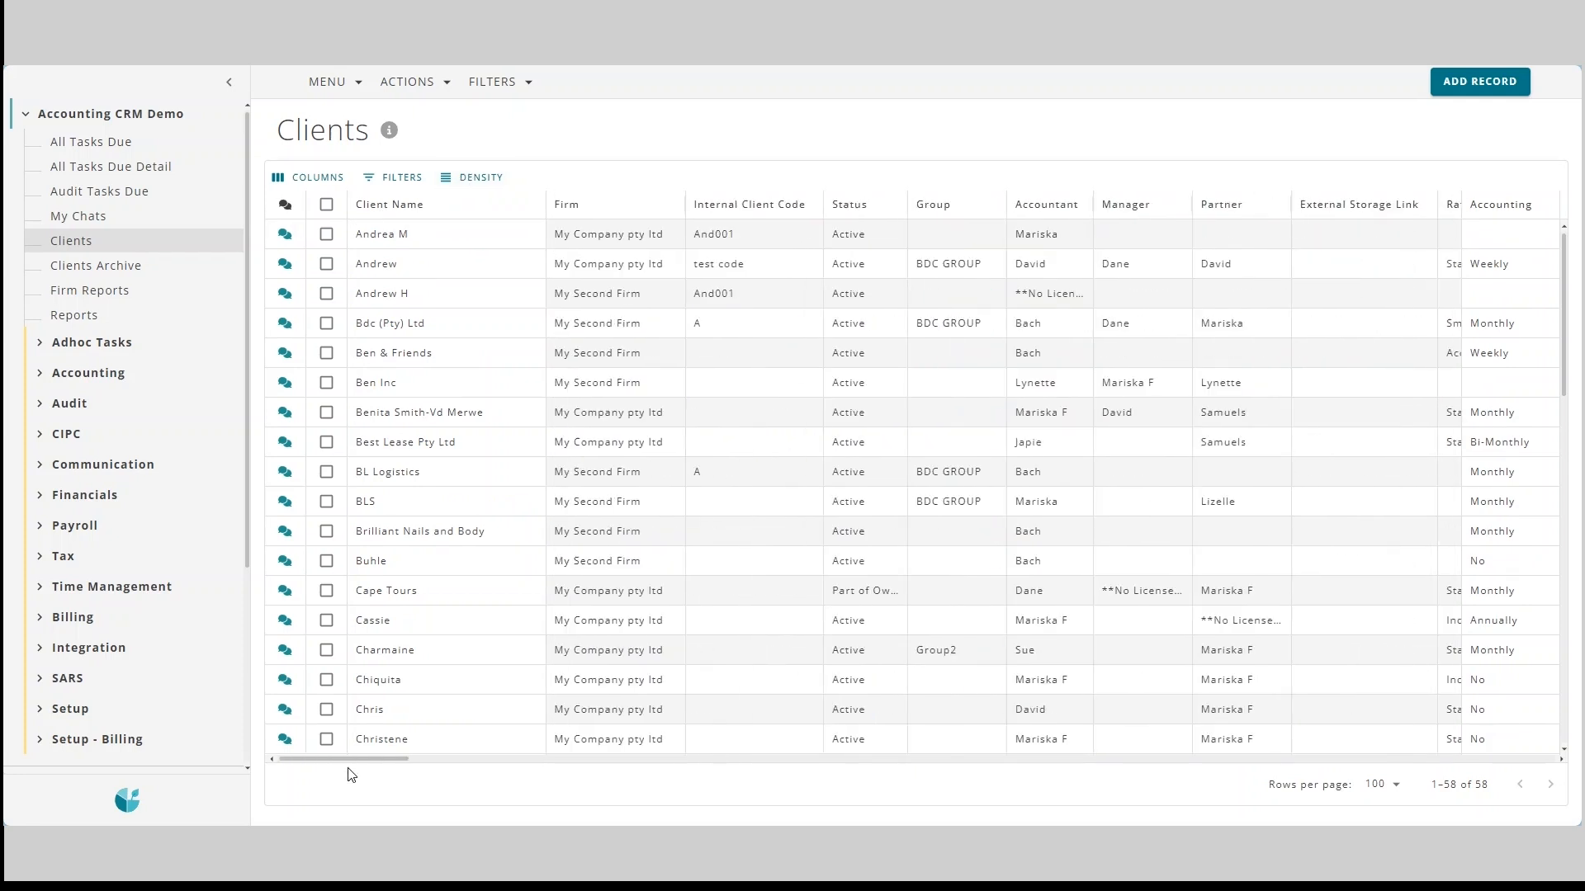
left_click(1391, 800)
left_click(1381, 794)
left_click(1383, 785)
left_click(1378, 736)
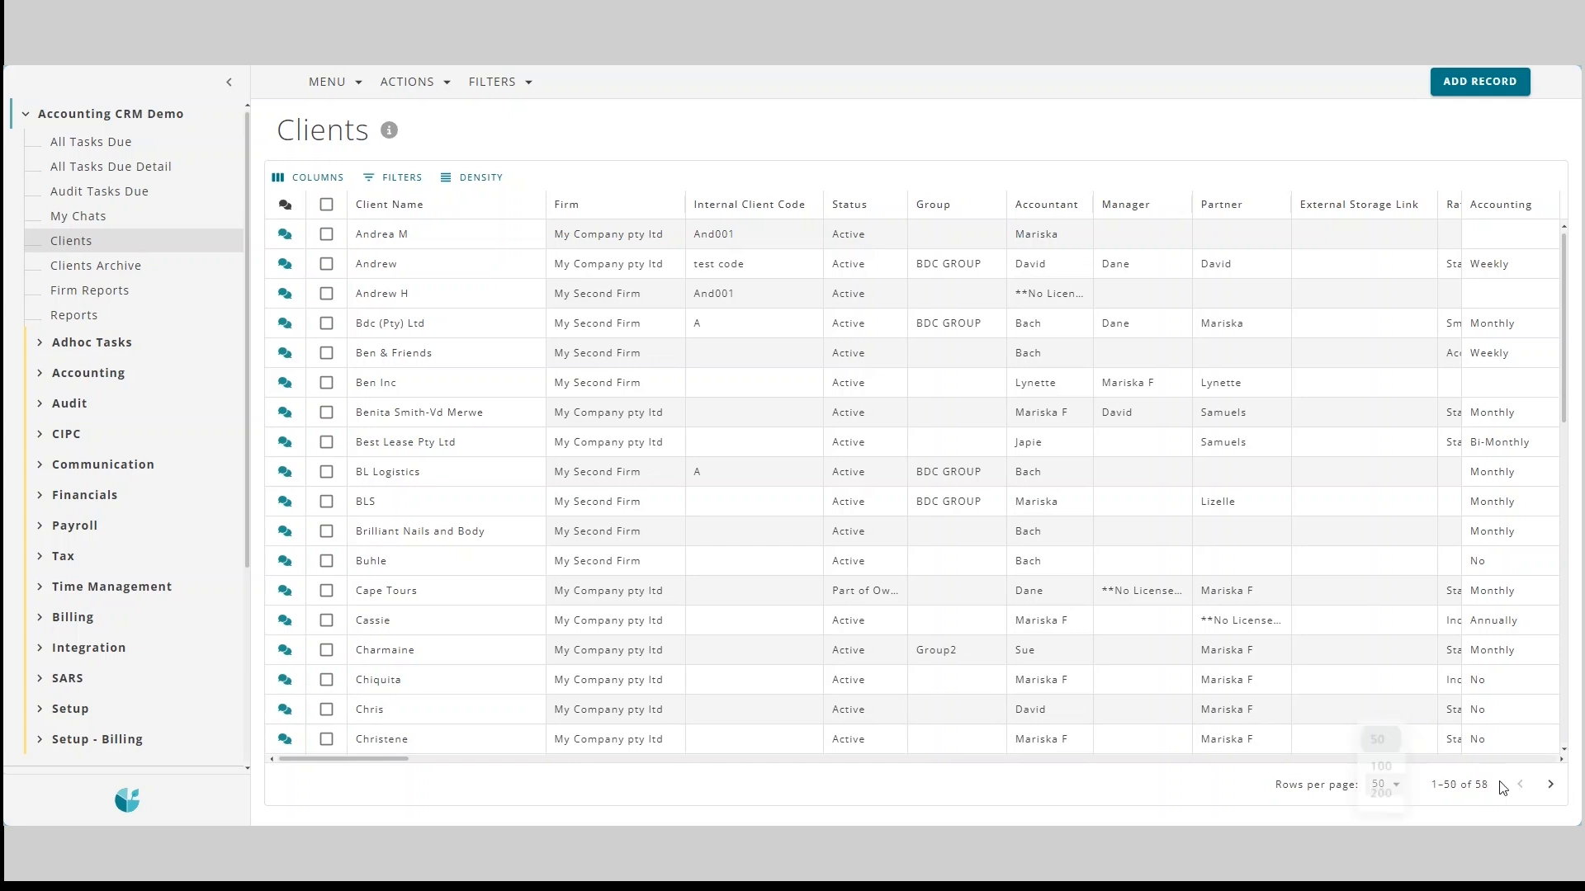
left_click(1552, 785)
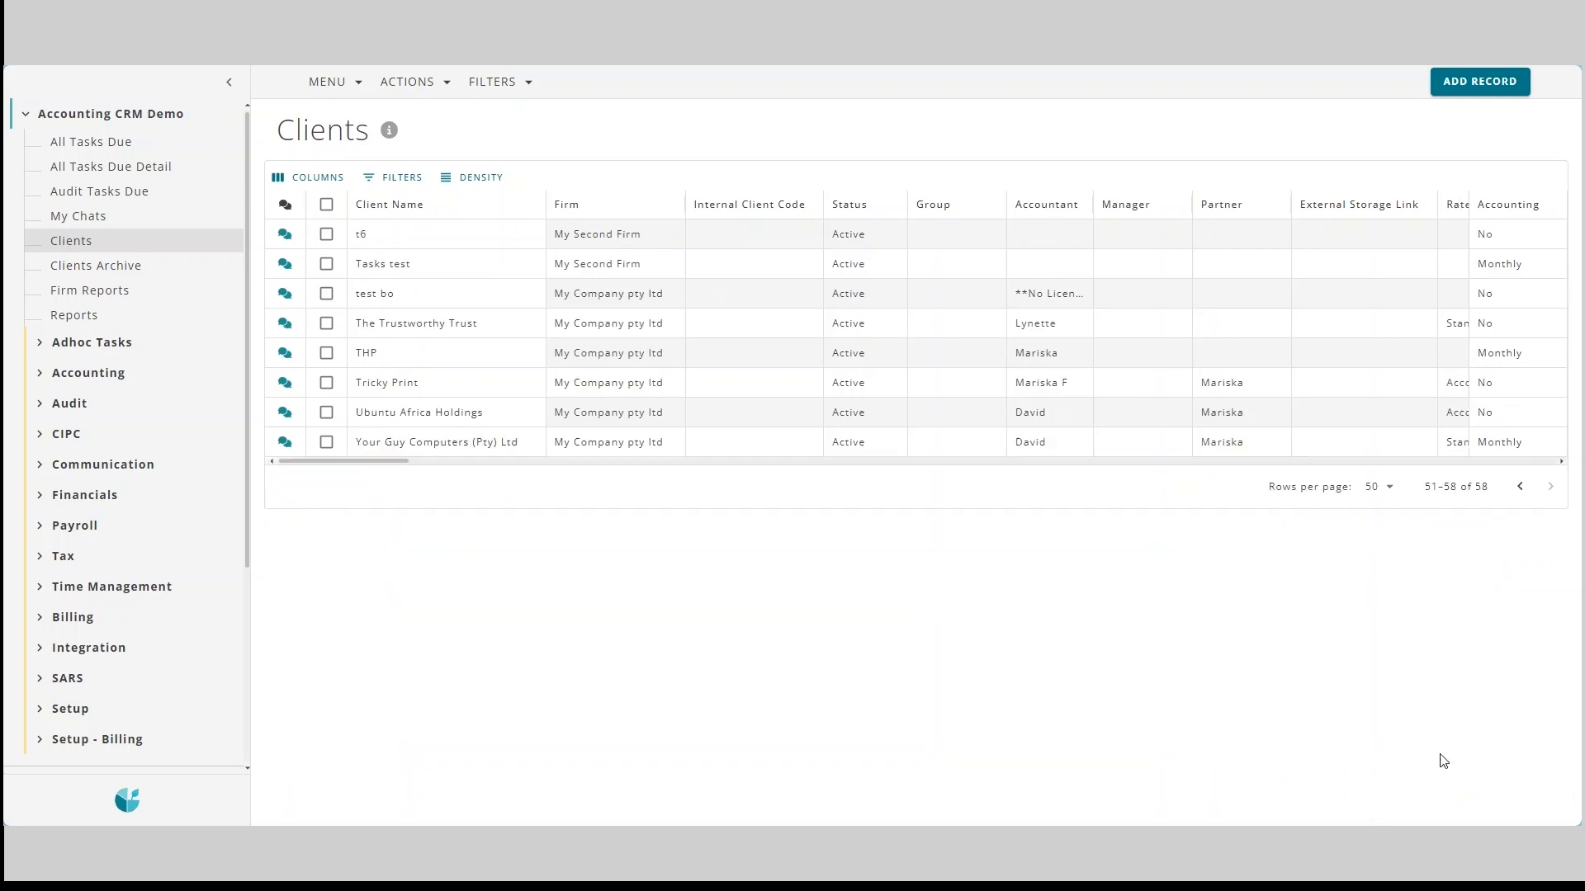
left_click(1520, 488)
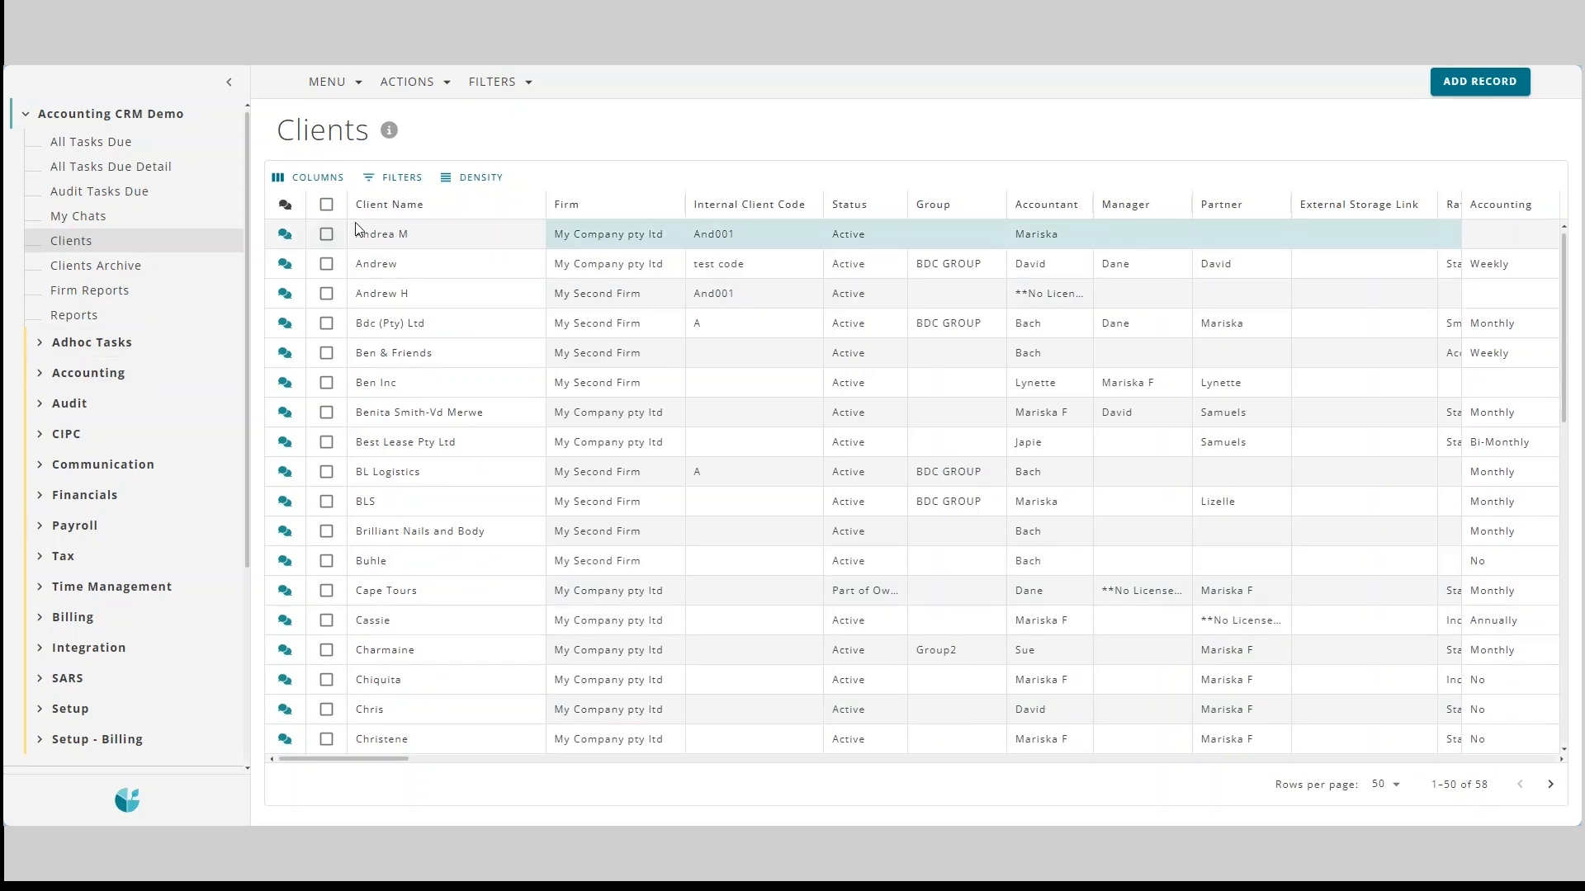
Select all client records, look through the actions available for them, and deselect all records.
left_click(328, 205)
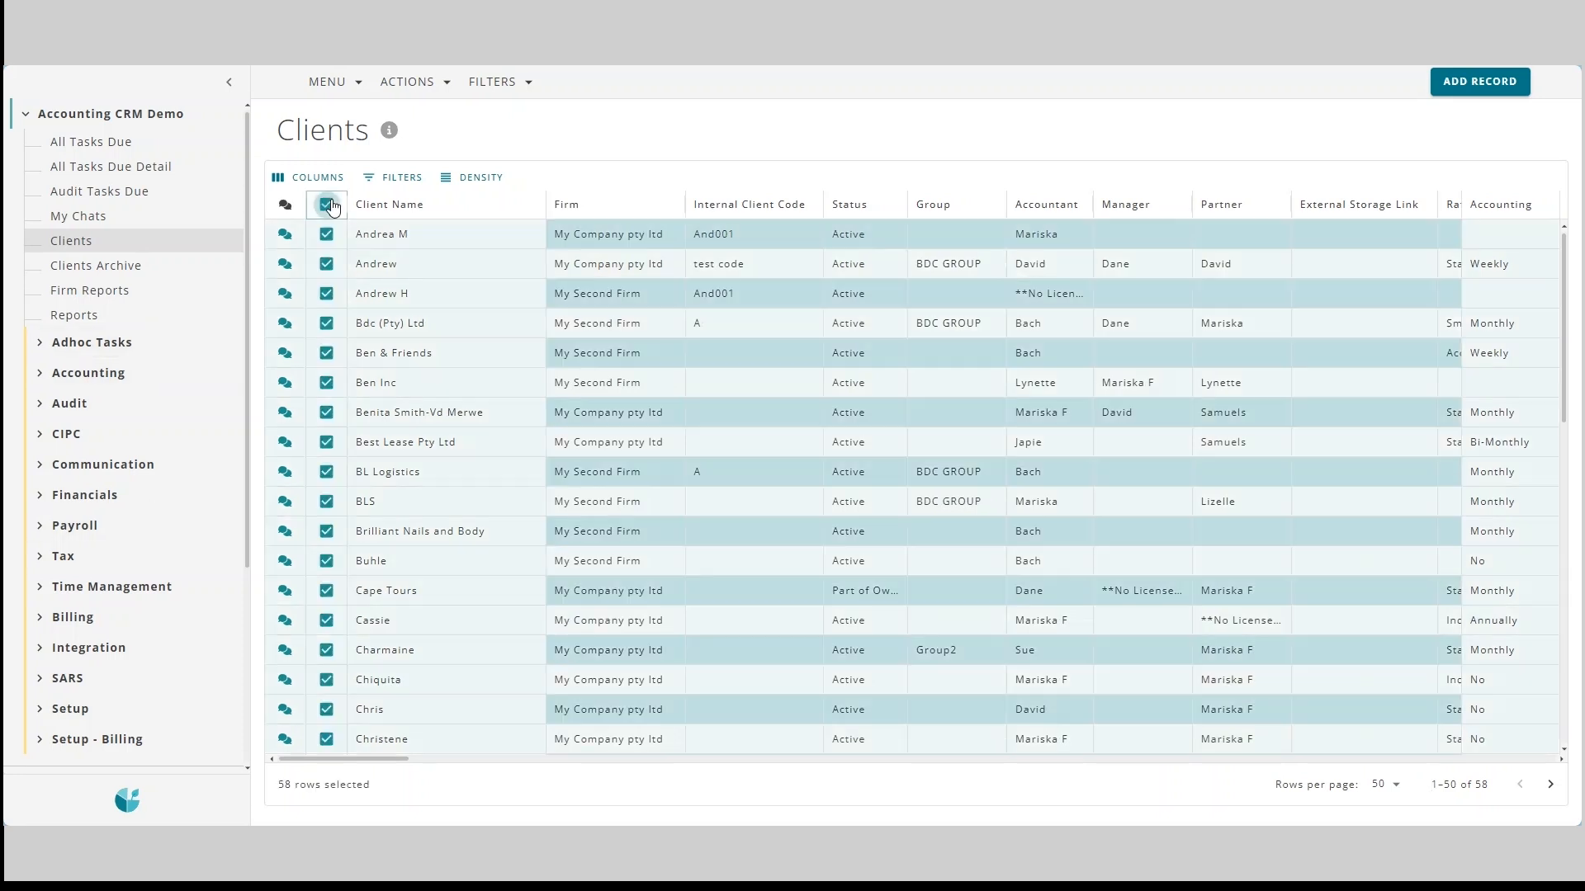
left_click(407, 83)
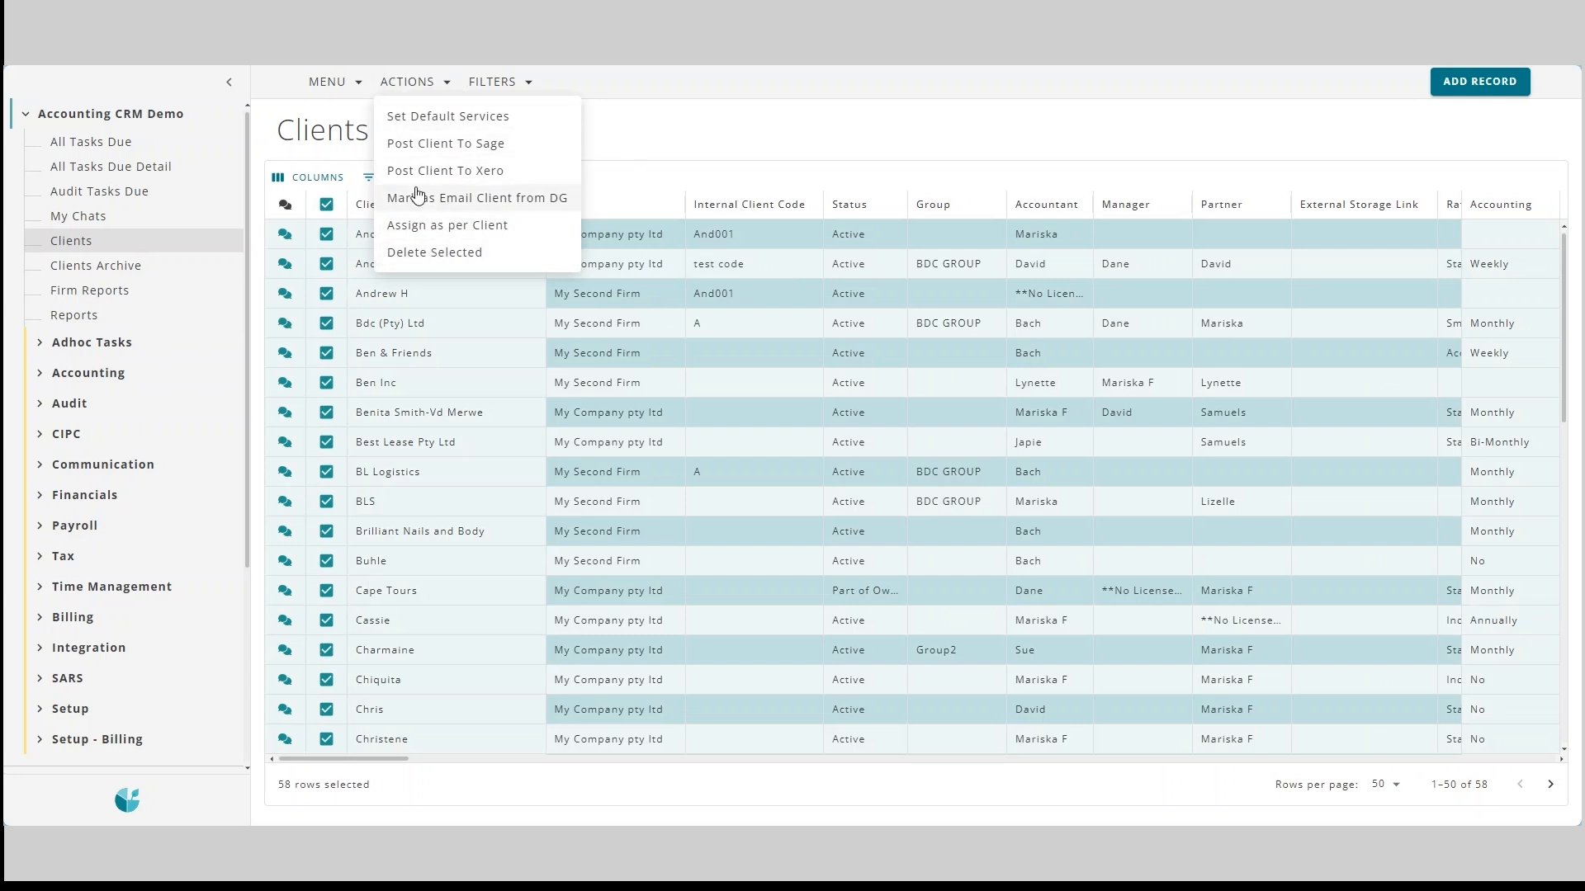
left_click(653, 156)
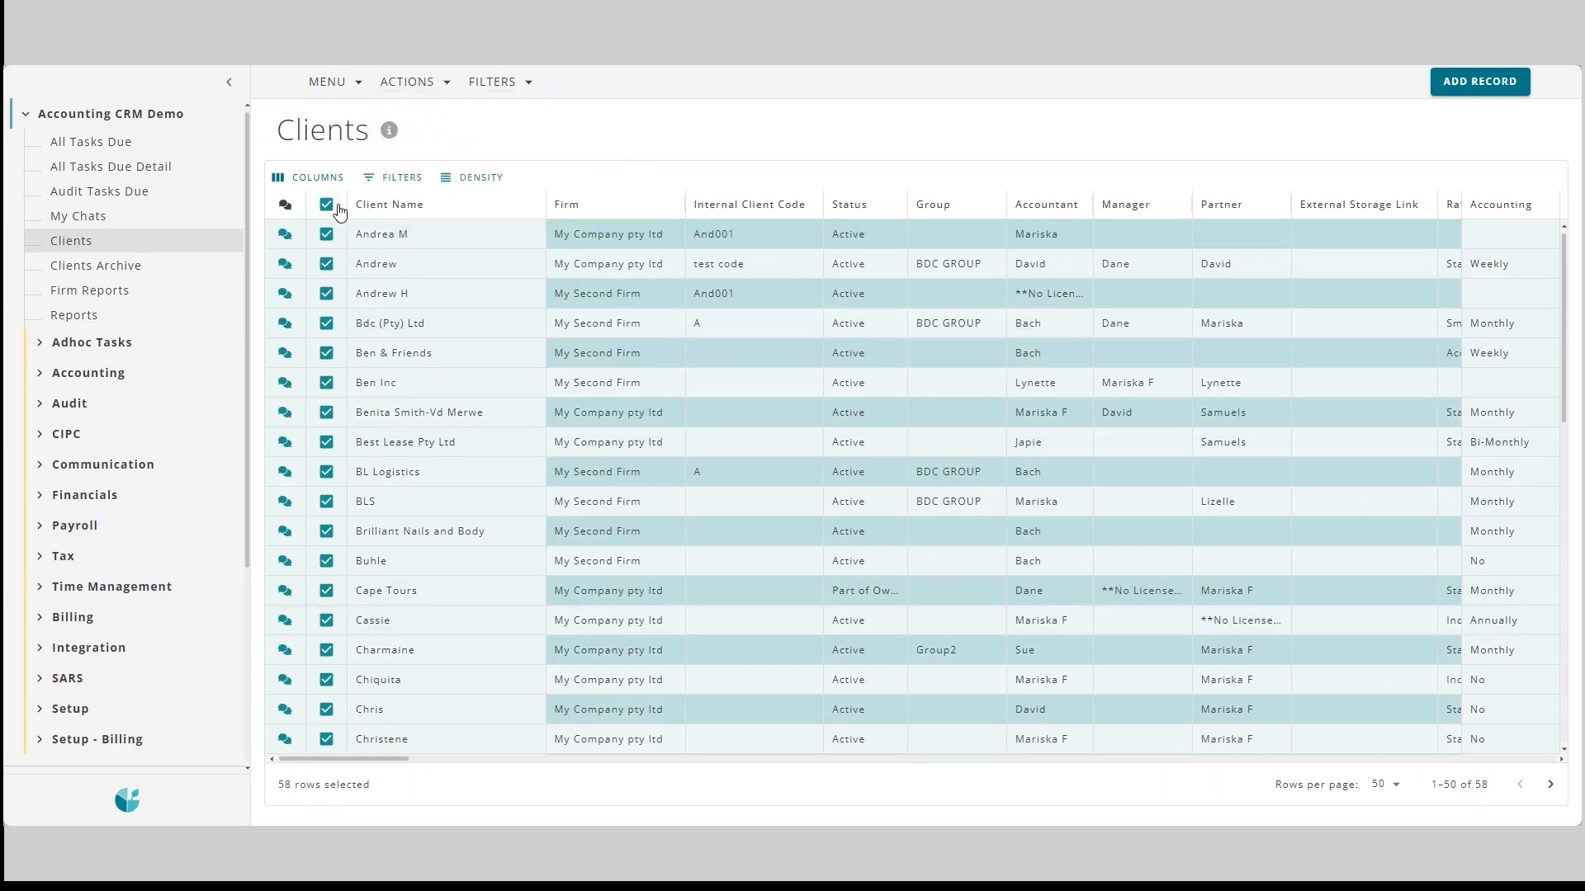
left_click(327, 205)
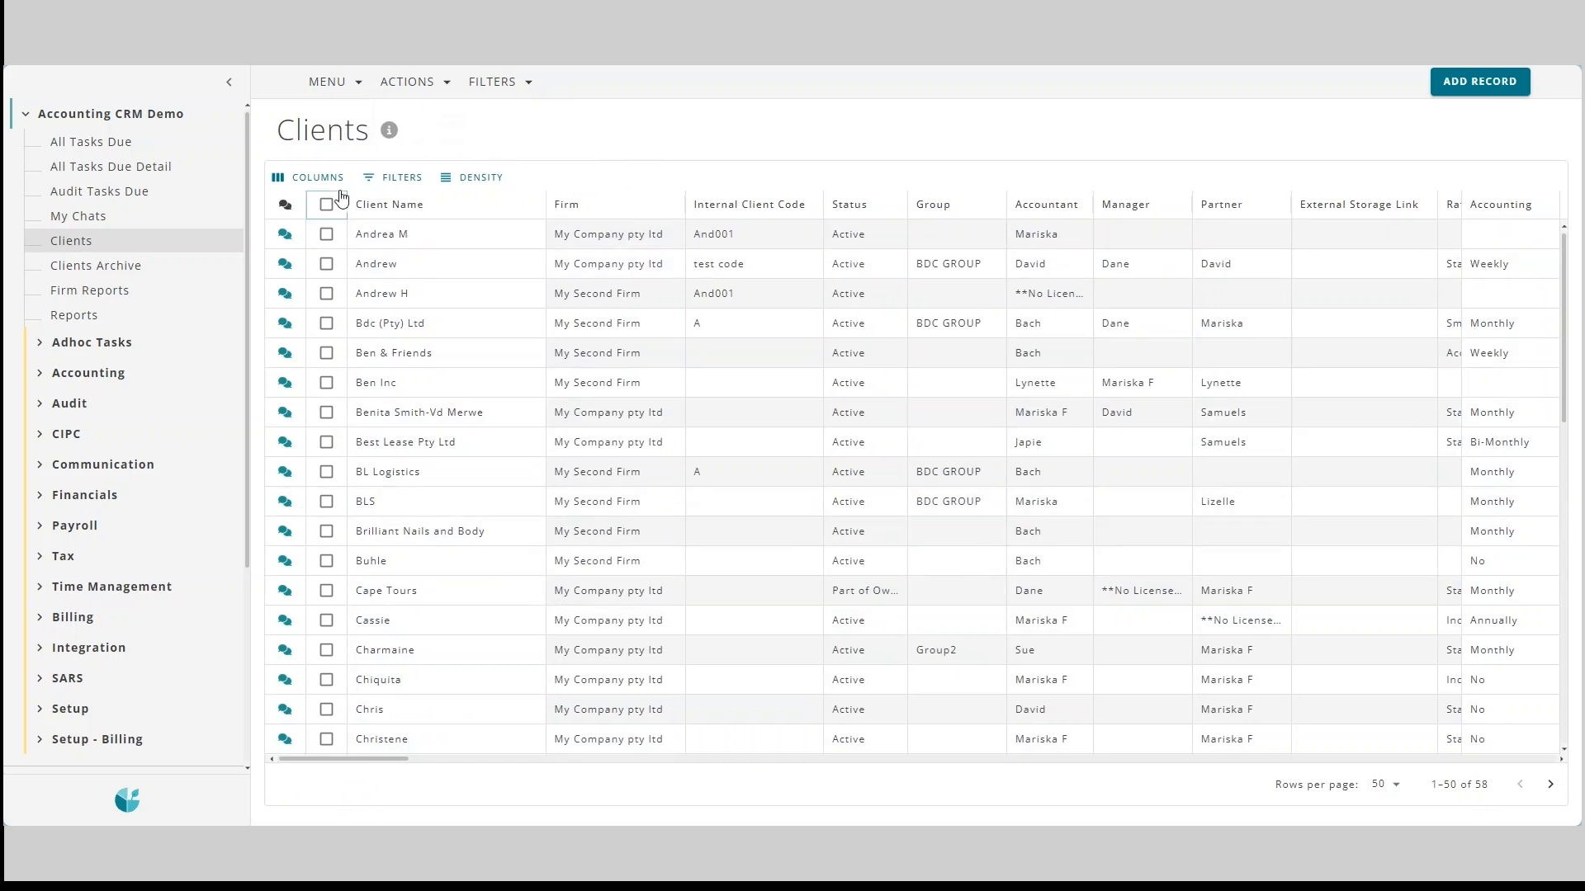
View the Clients table's filter options, and check the bulk actions available with all clients selected, leaving every record deselected.
left_click(394, 177)
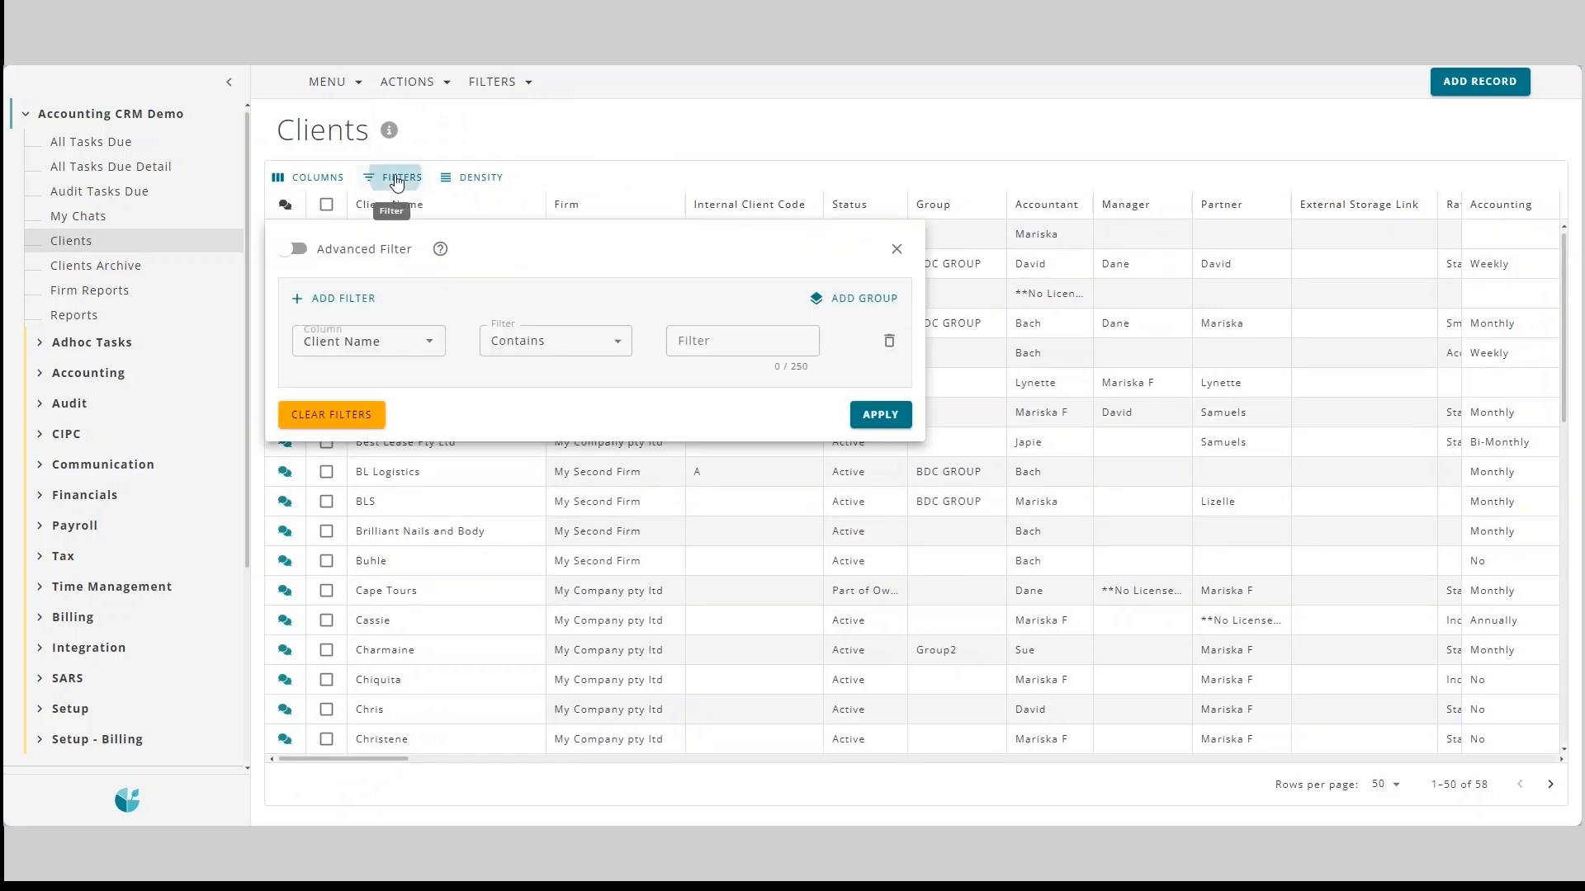
left_click(897, 249)
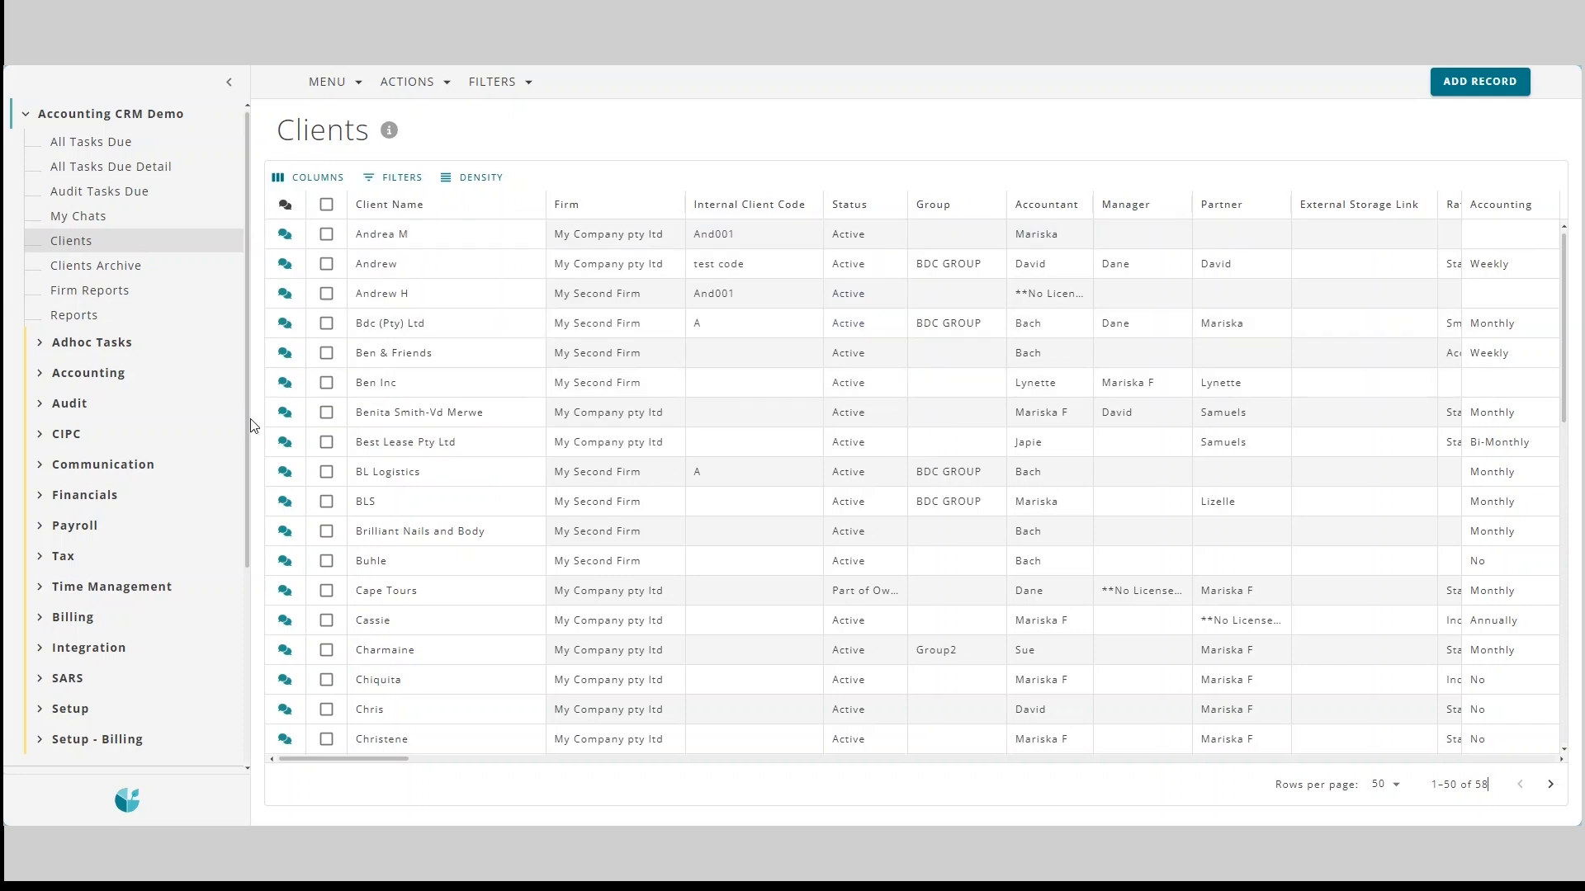
left_click(326, 206)
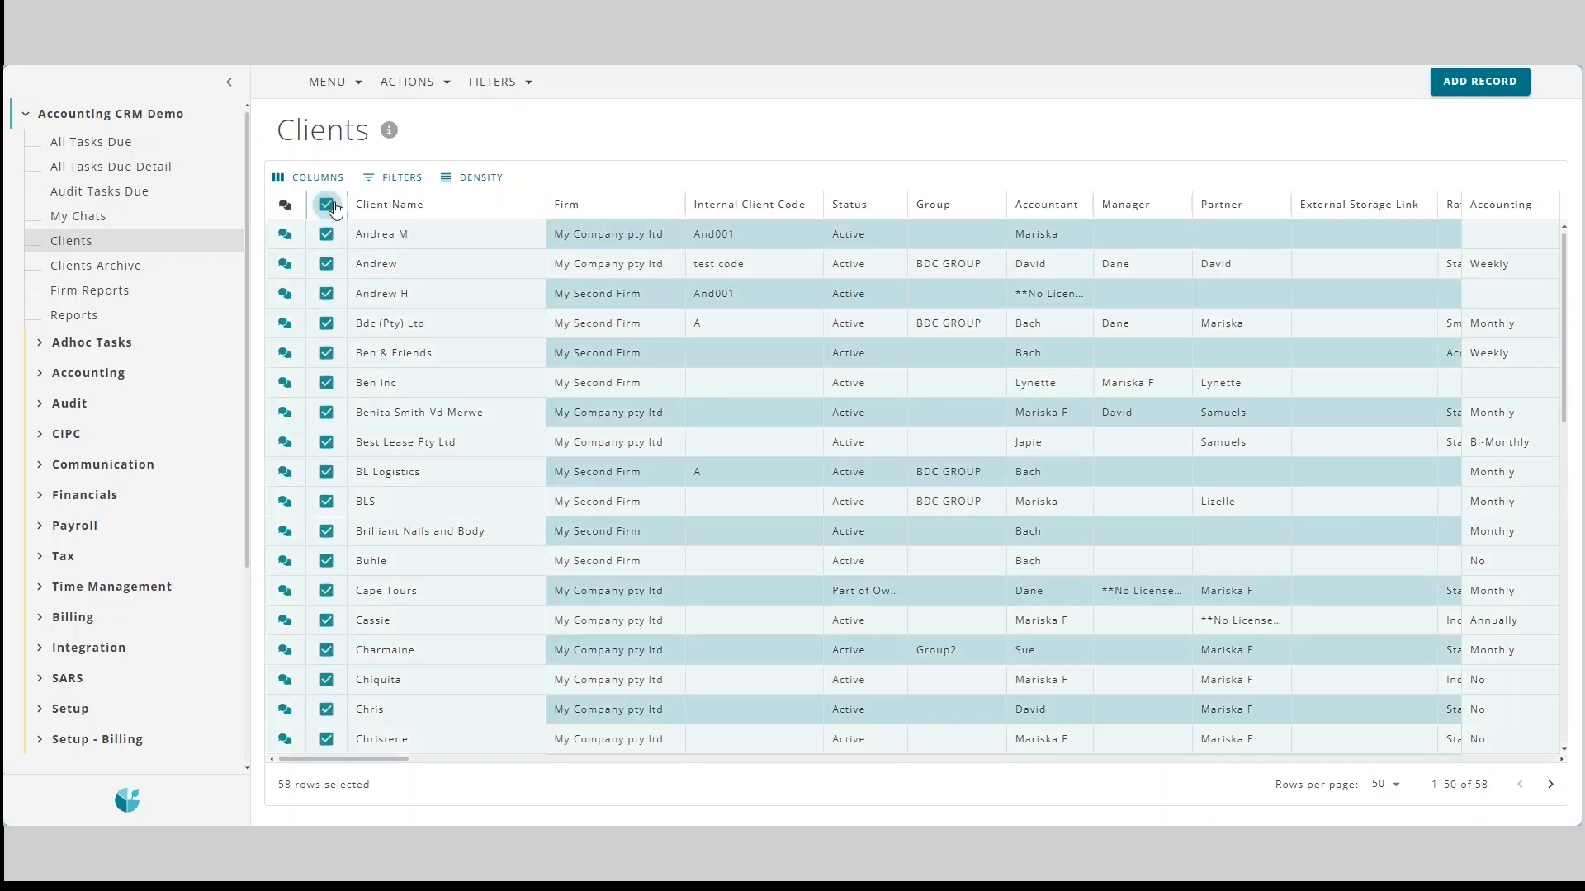
left_click(409, 81)
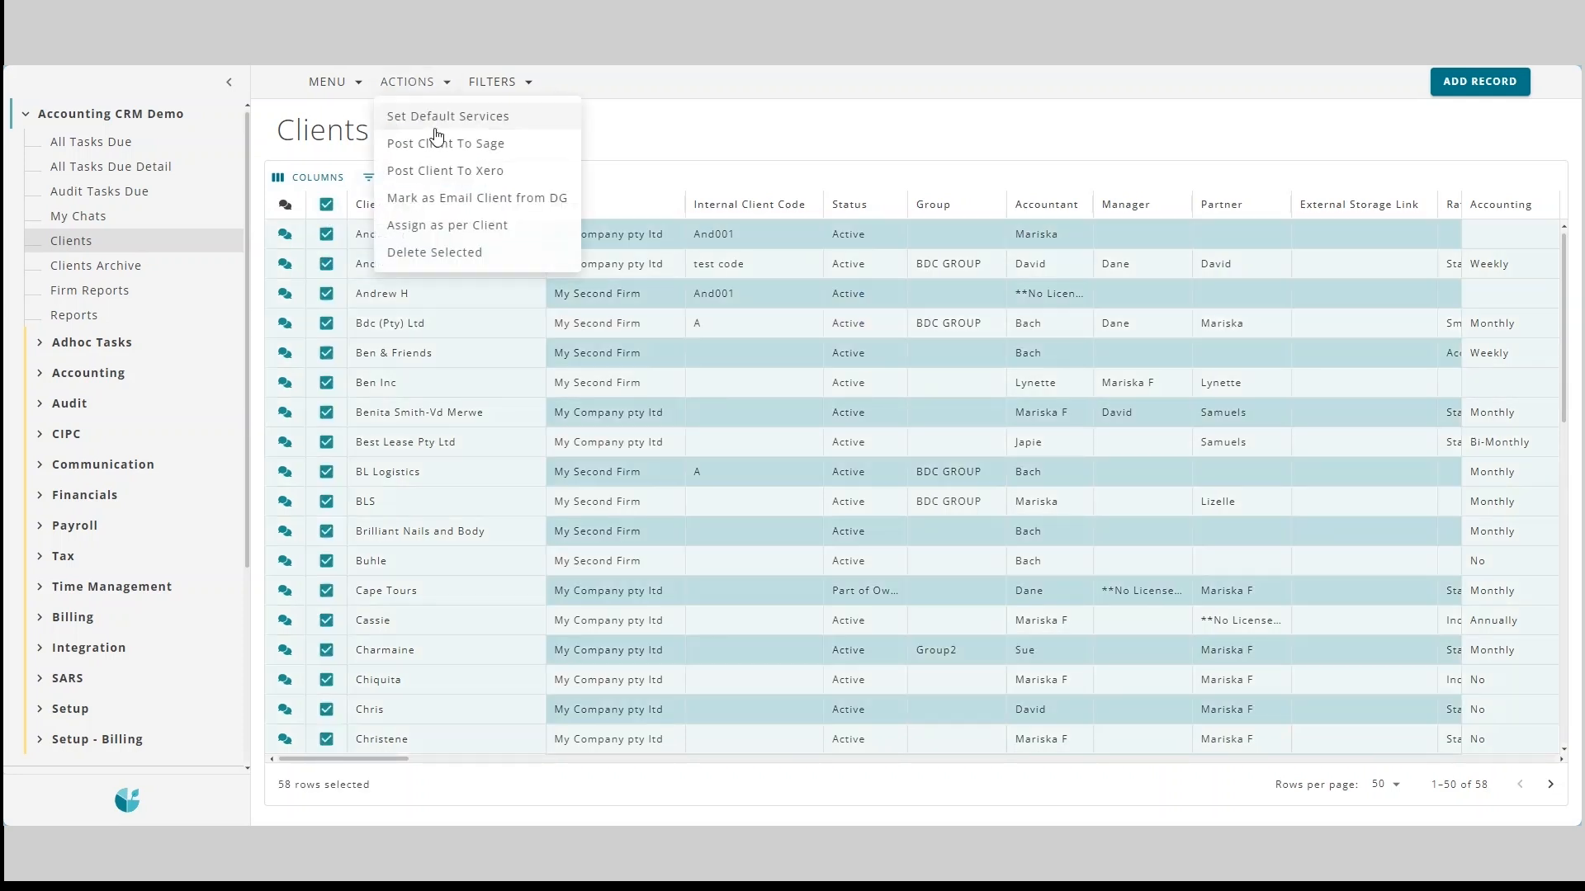
left_click(625, 132)
left_click(326, 206)
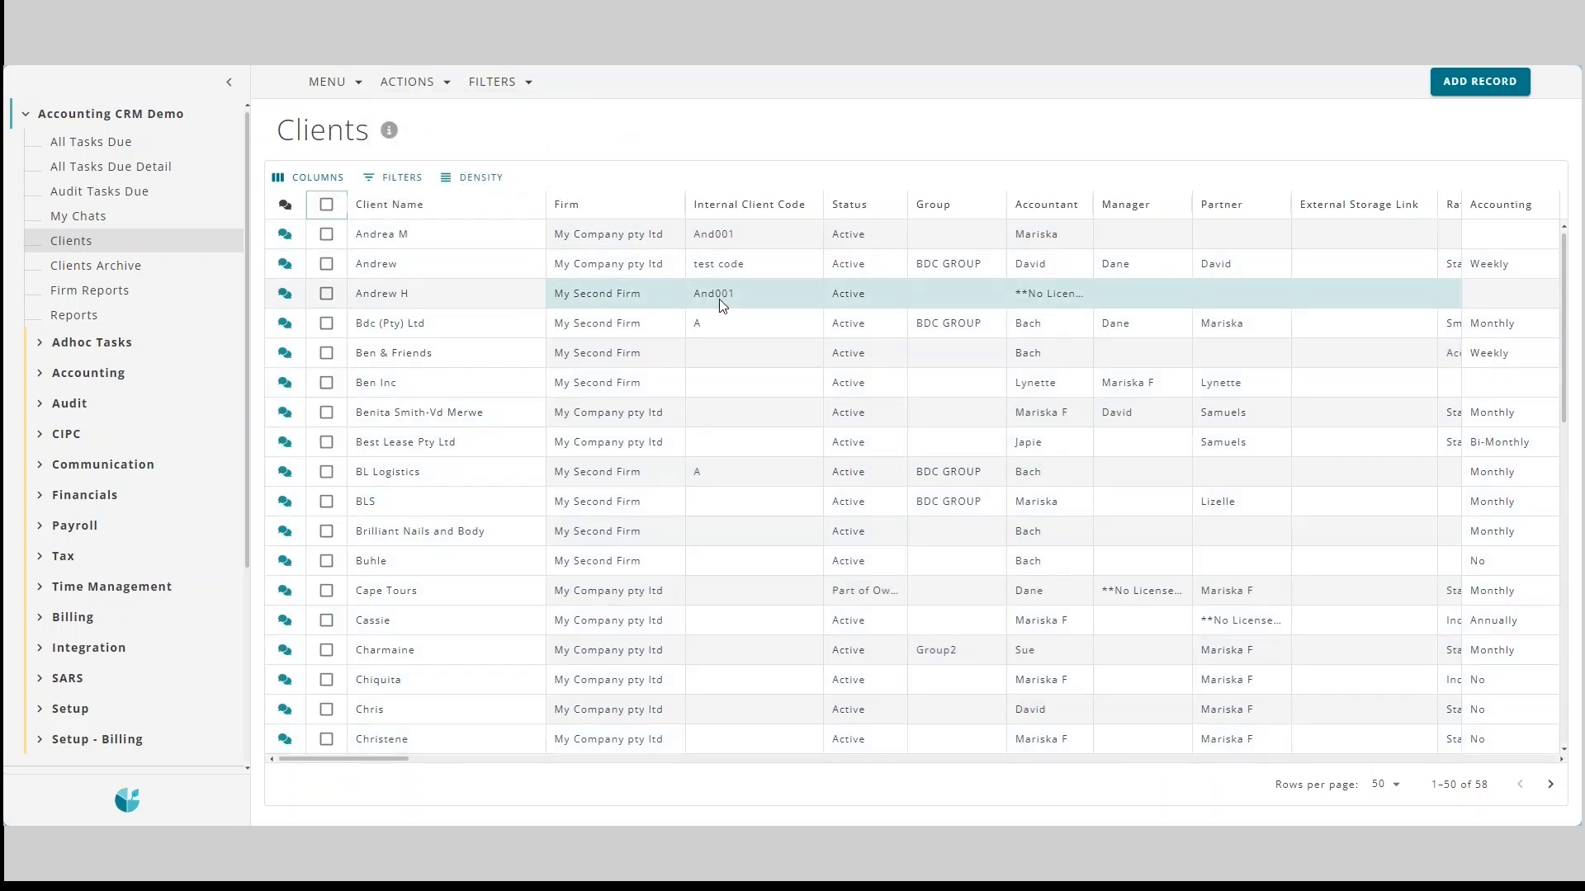
Open the Bdc (Pty) Ltd client record and look through the available Status options without changing the status.
left_click(720, 324)
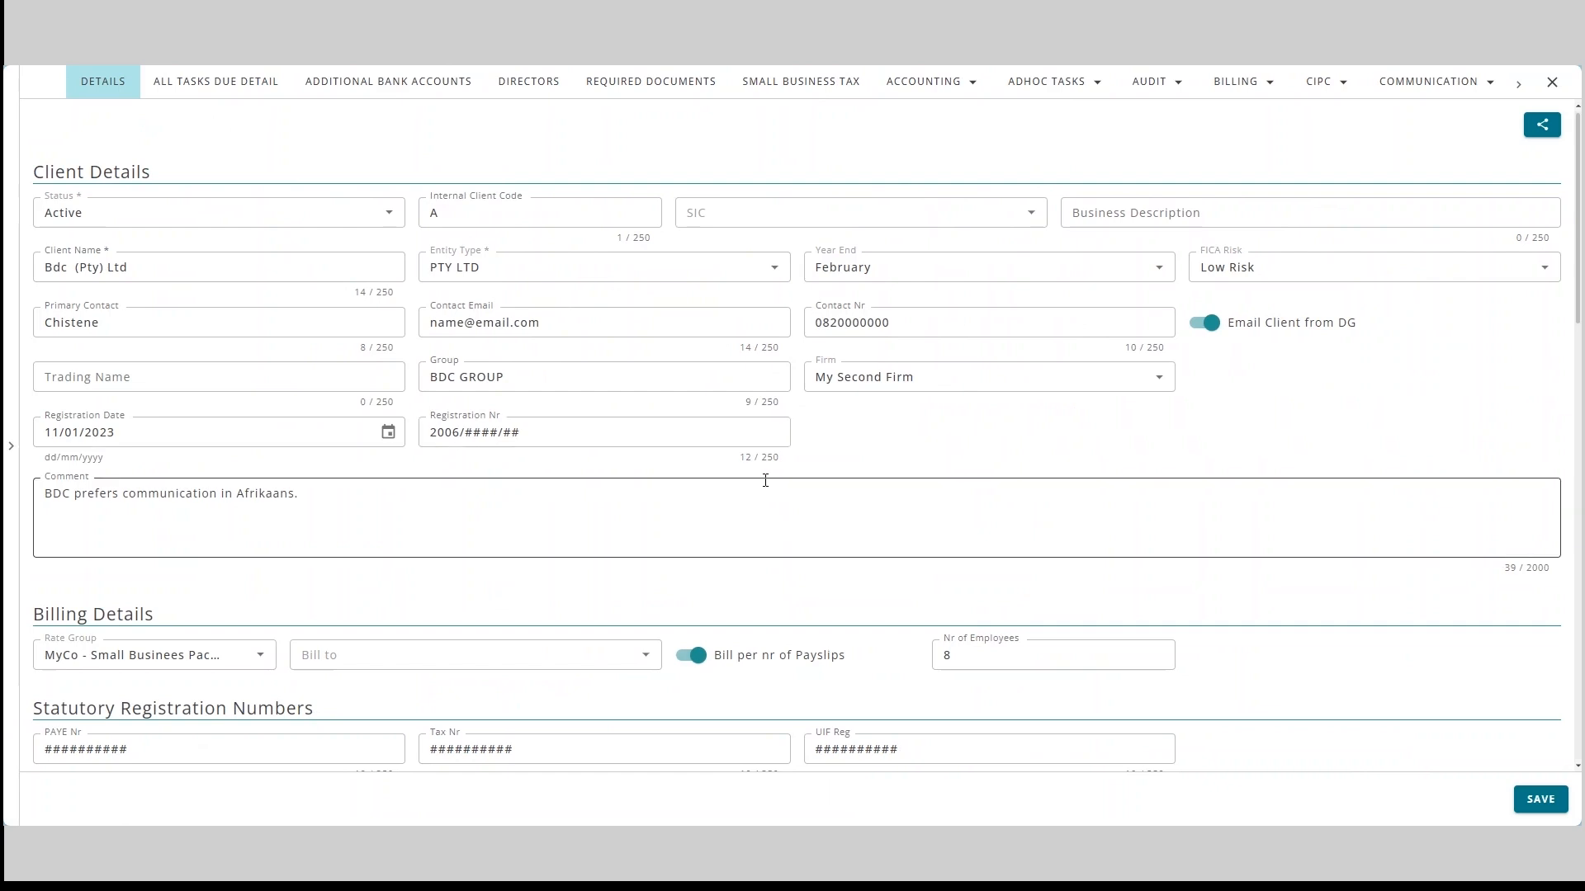
left_click(205, 209)
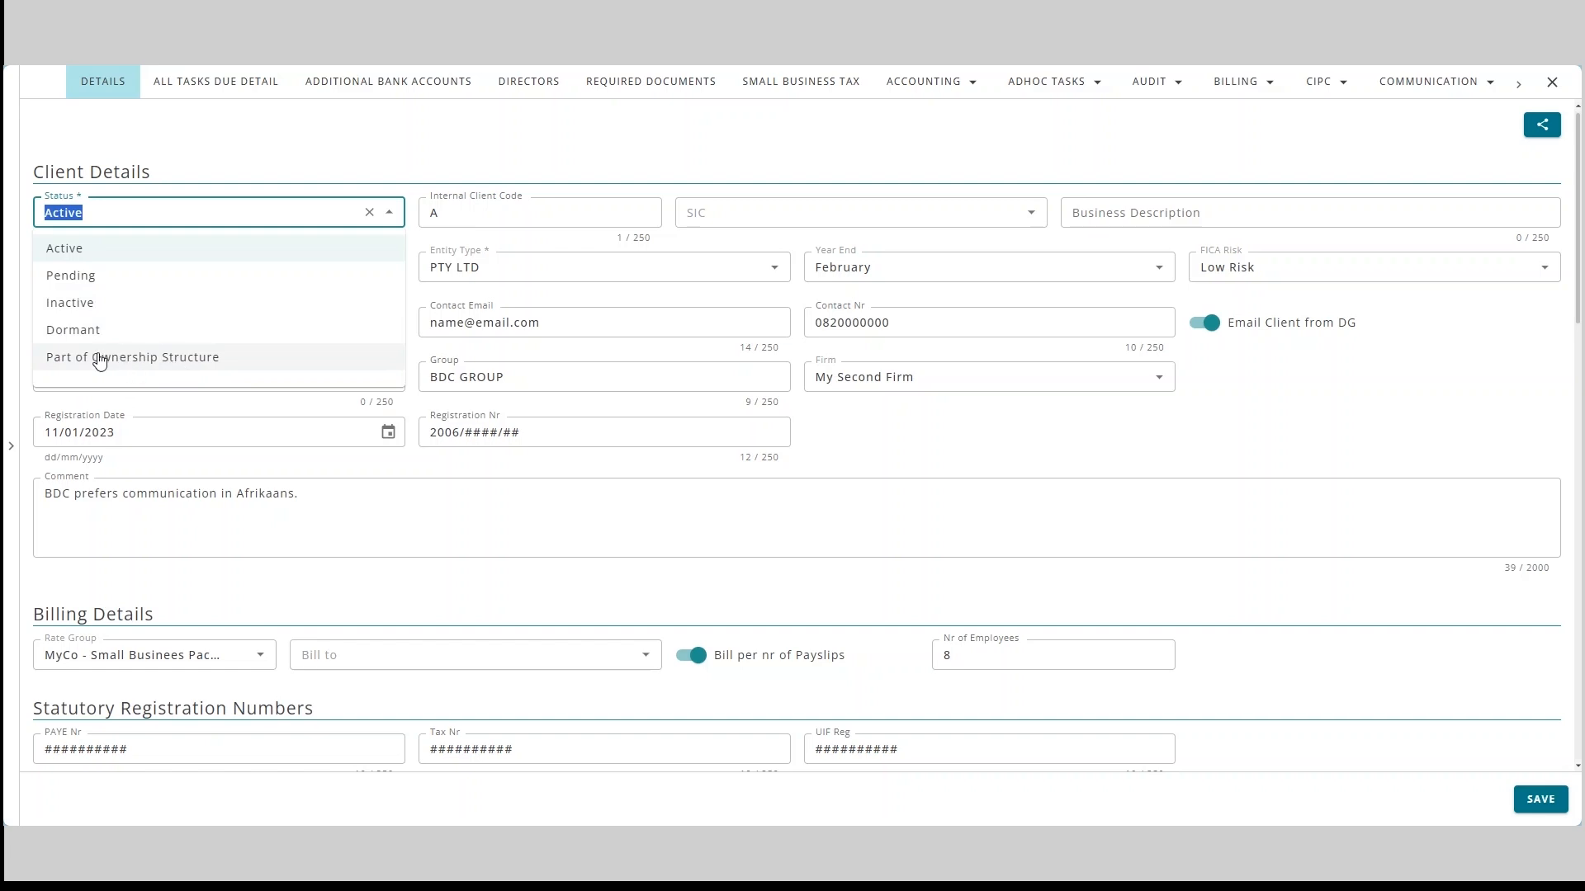
left_click(179, 189)
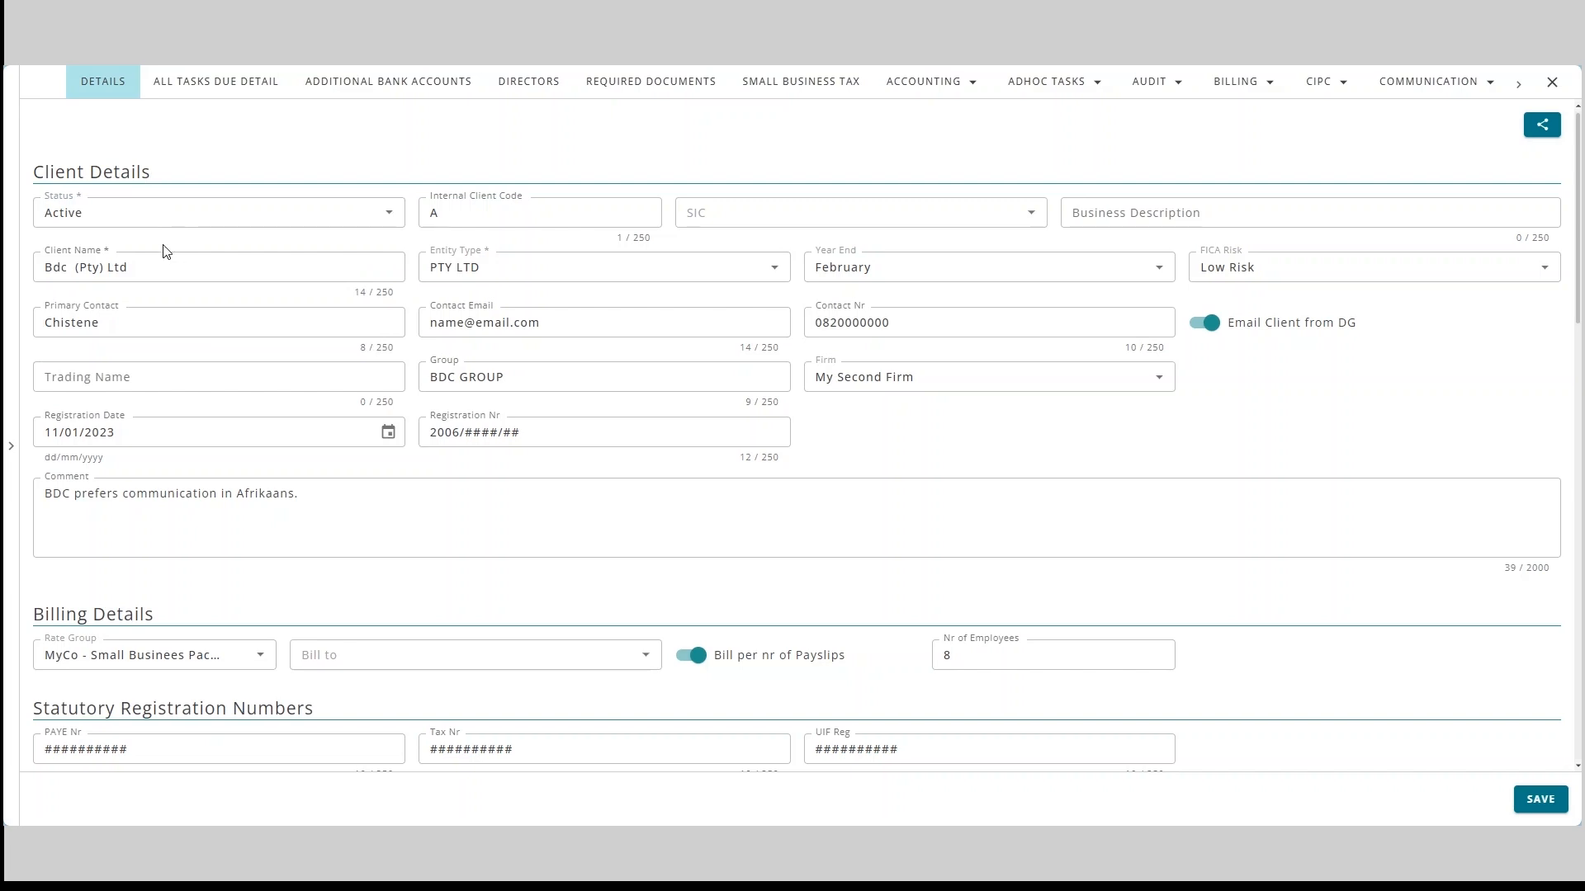
left_click(134, 202)
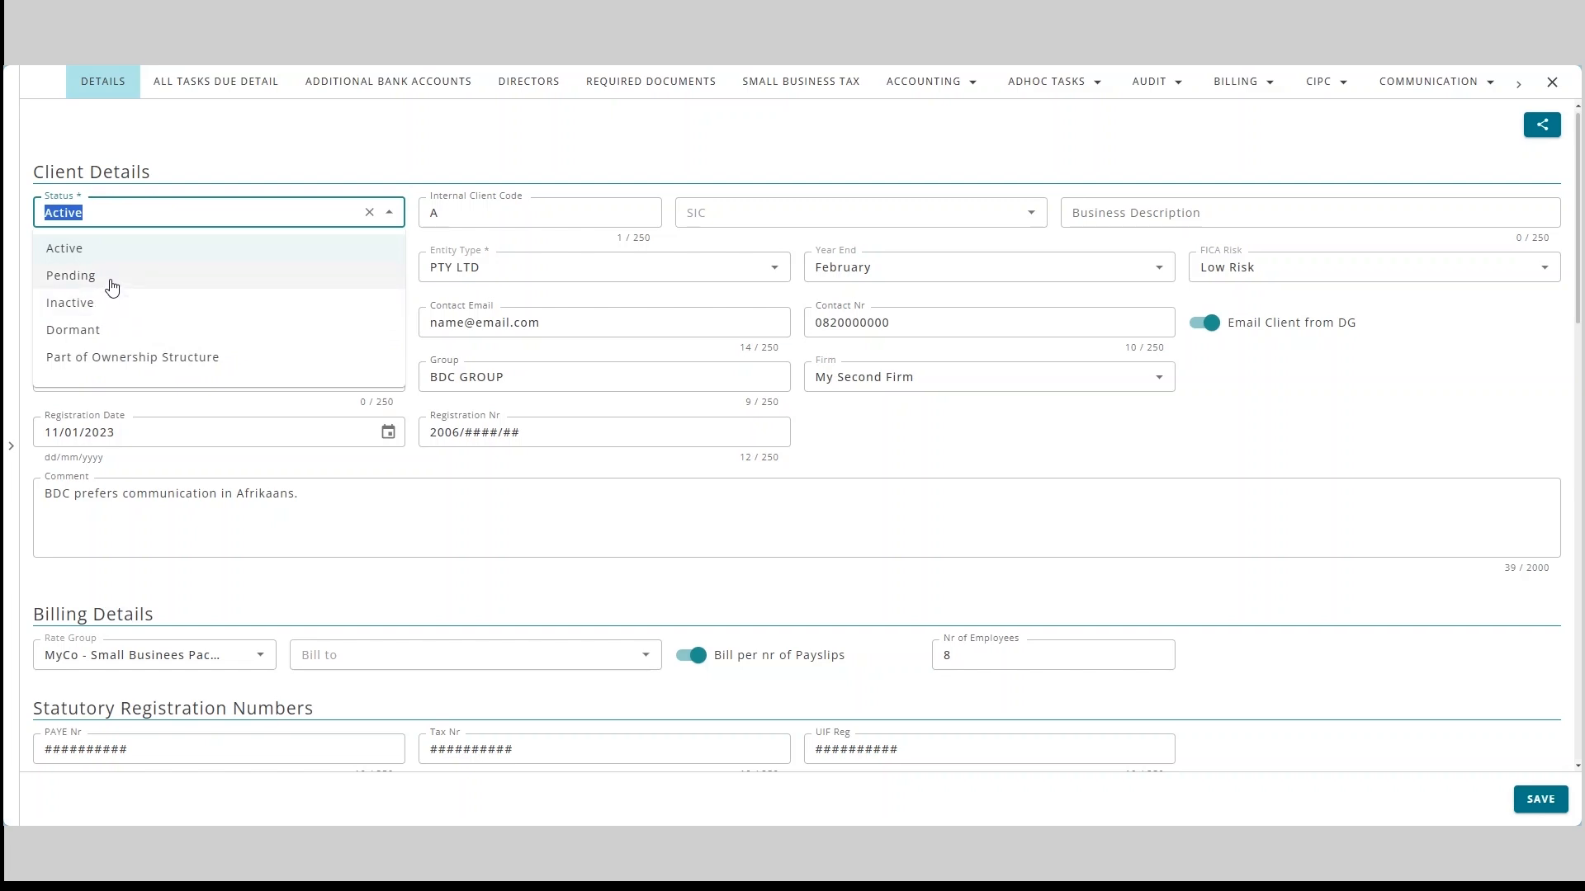
left_click(210, 169)
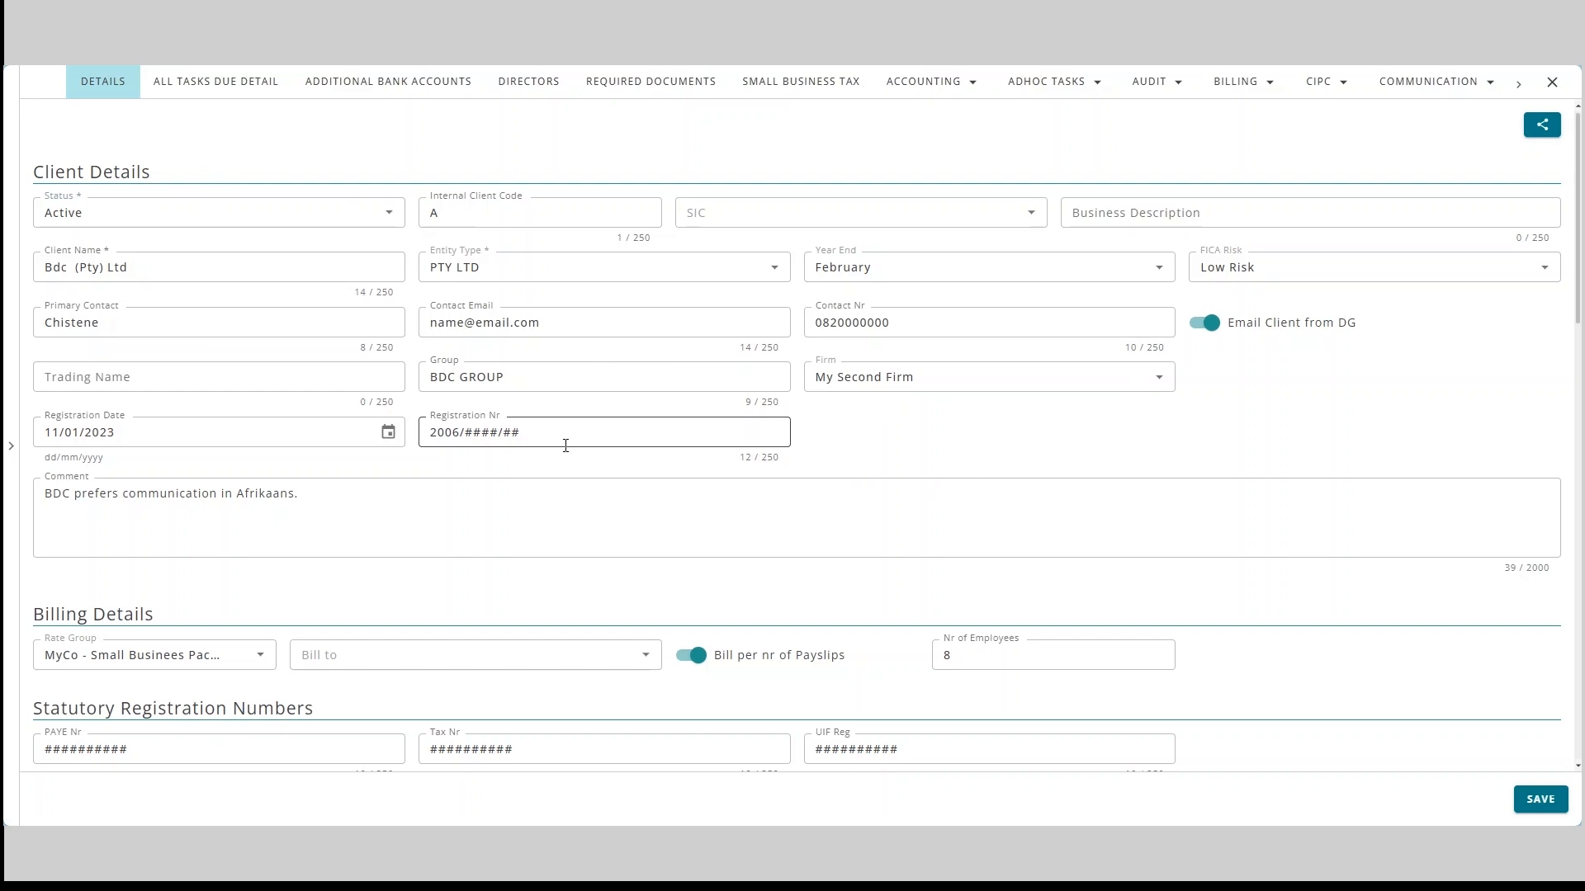
Look through the Entity Type and Year End options in the client details without changing either field.
left_click(488, 268)
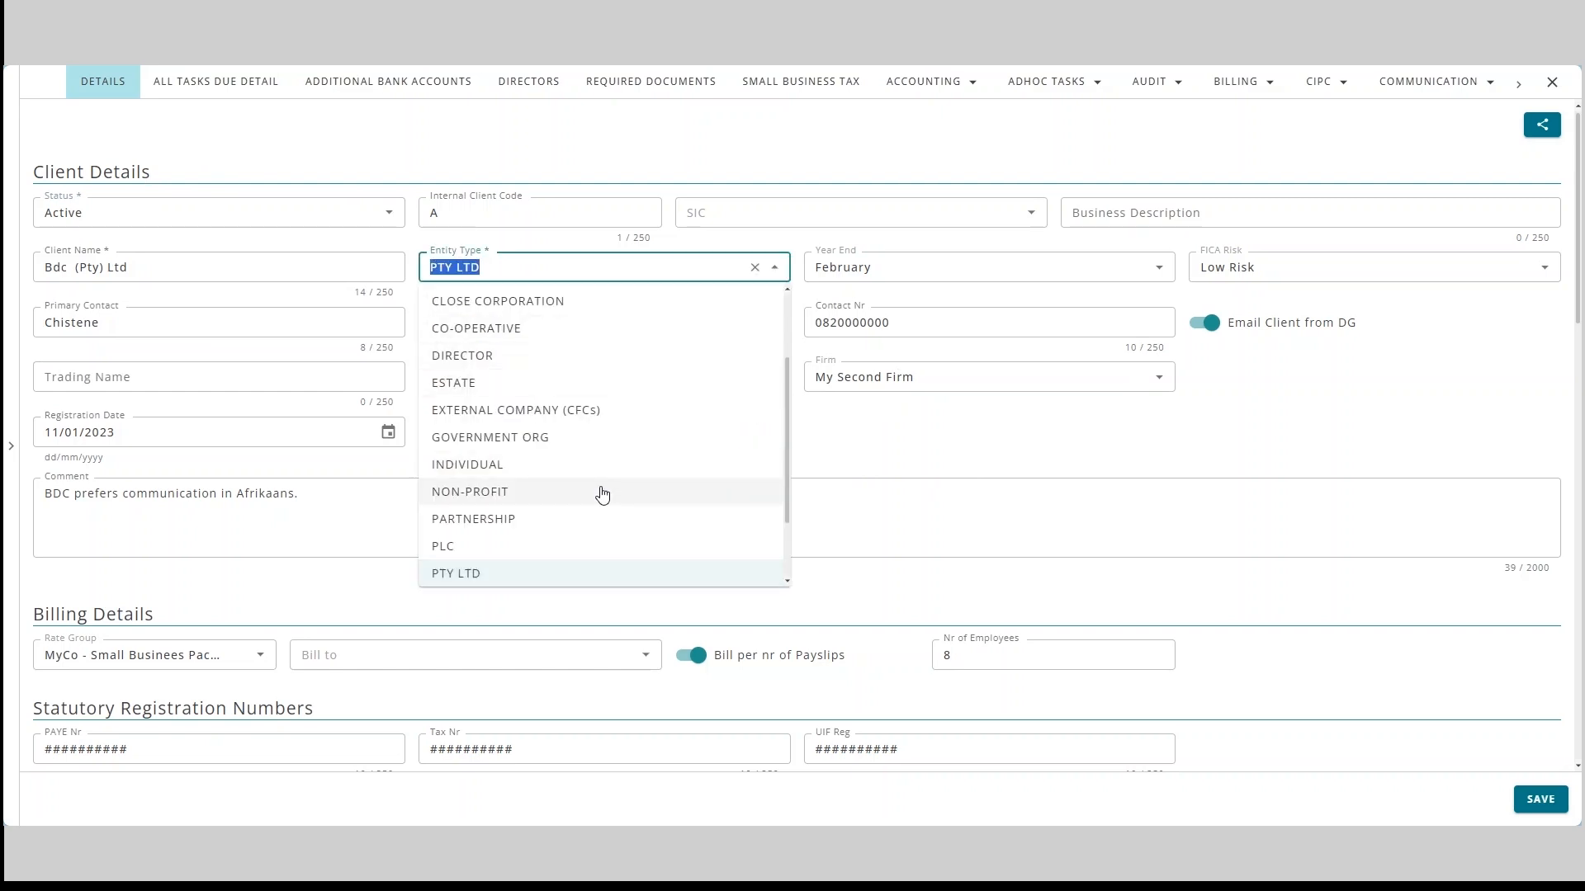
scroll(627, 532, "down", 2)
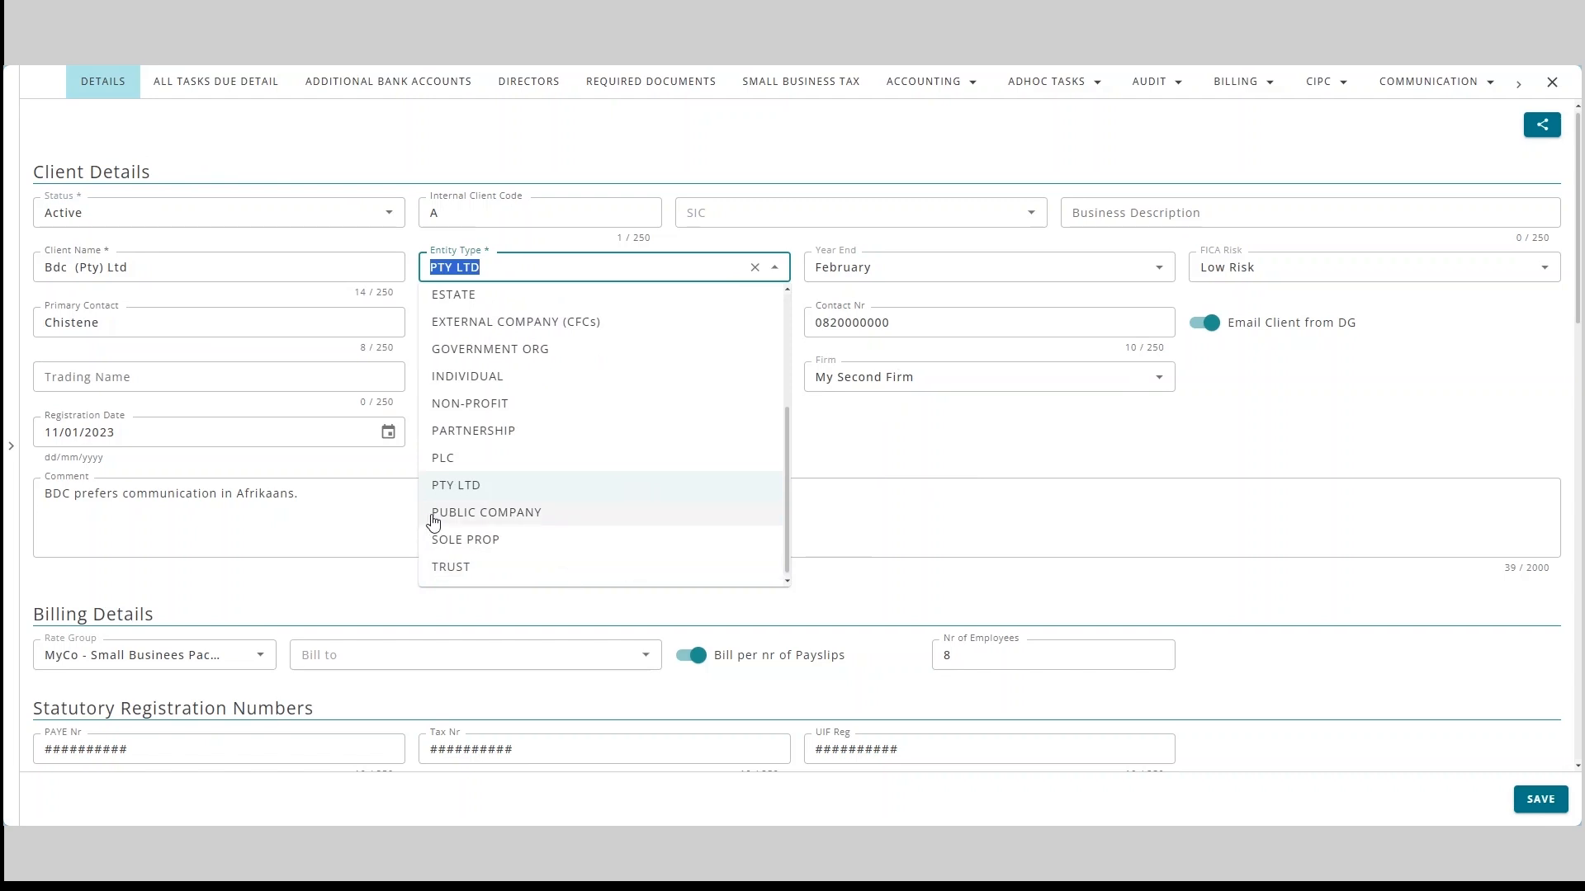
scroll(552, 535, "up", 3)
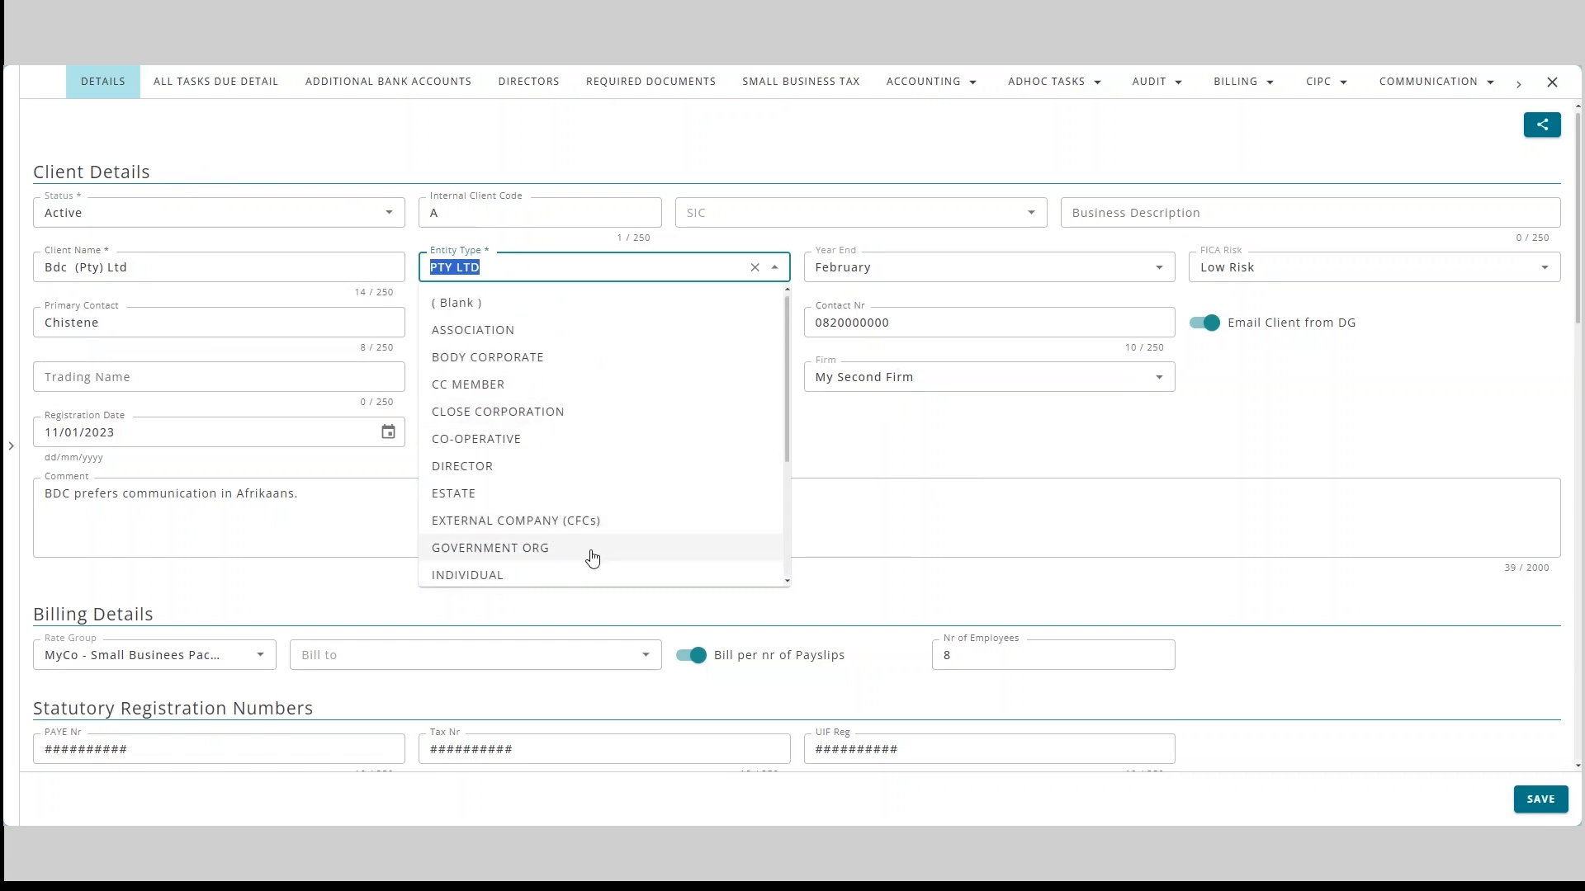
scroll(592, 558, "down", 2)
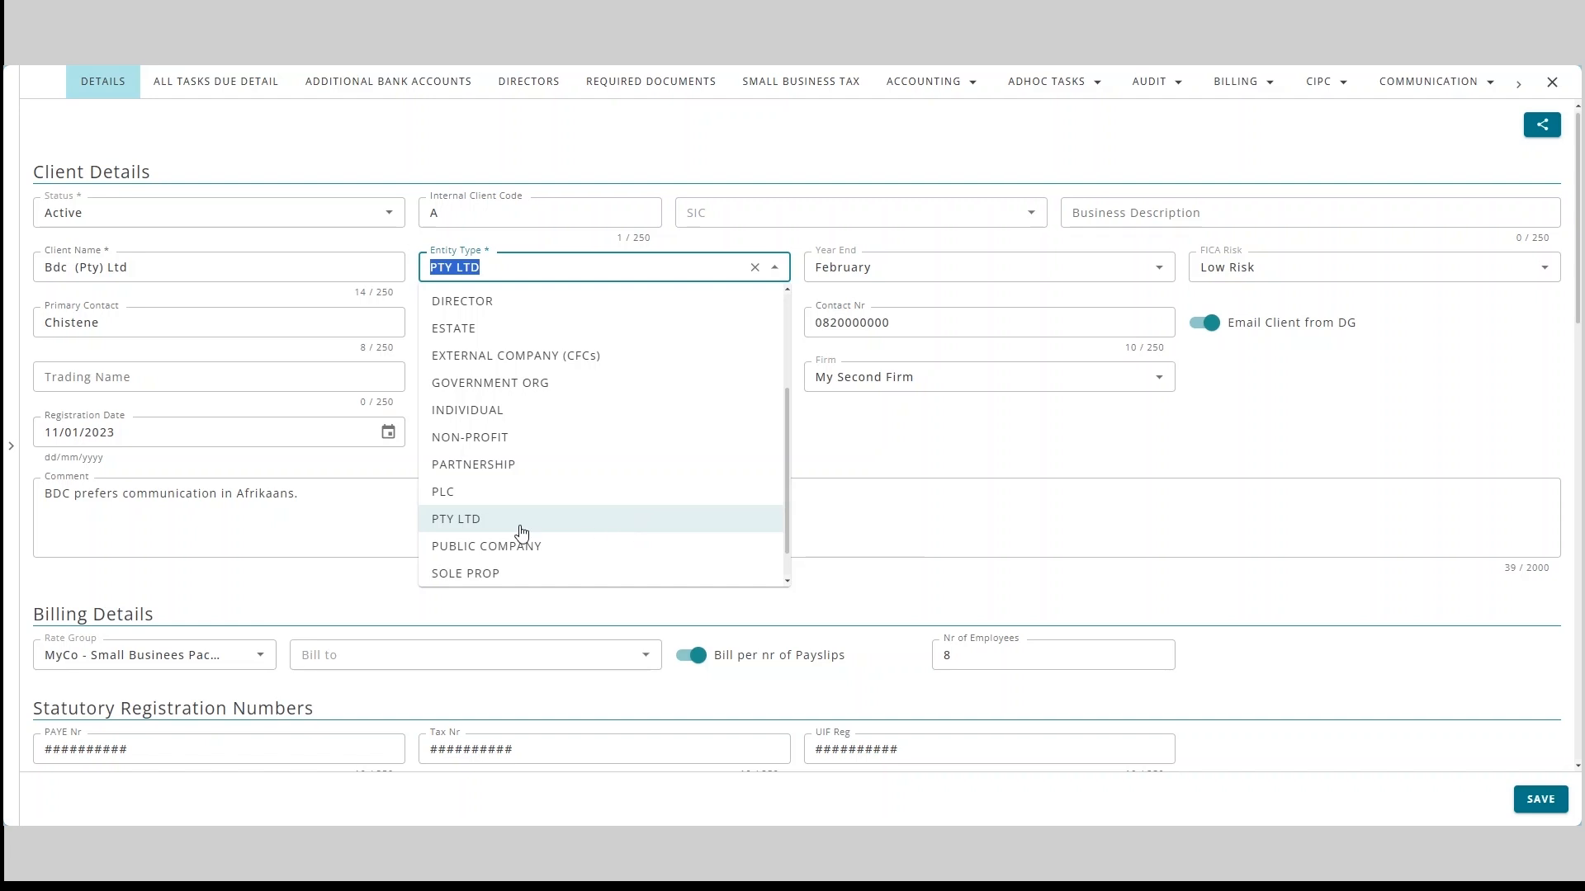
left_click(884, 487)
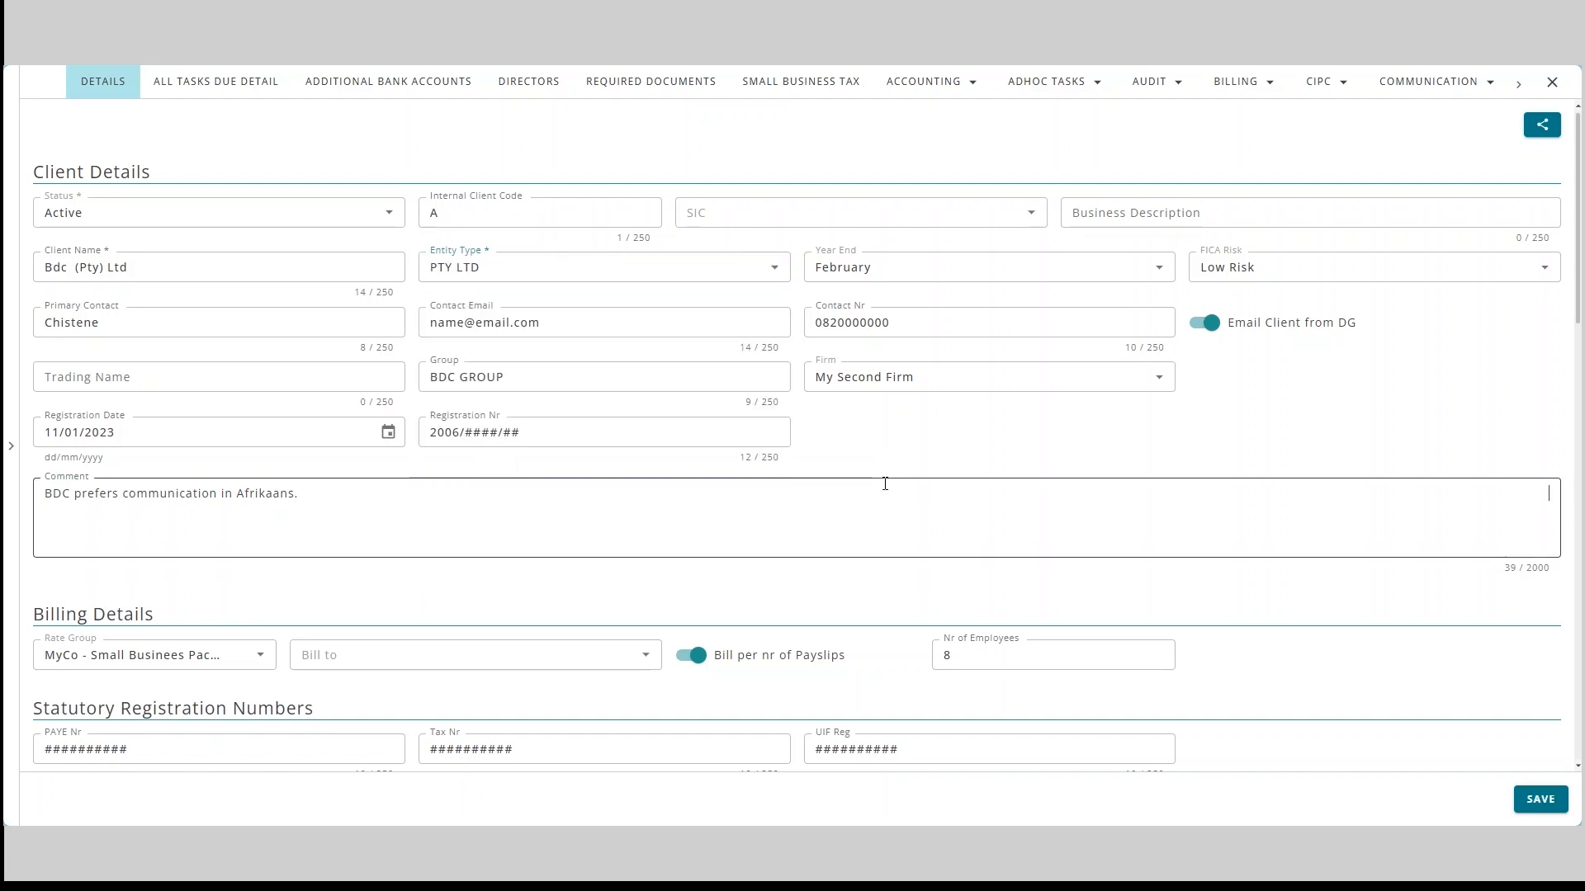
left_click(928, 265)
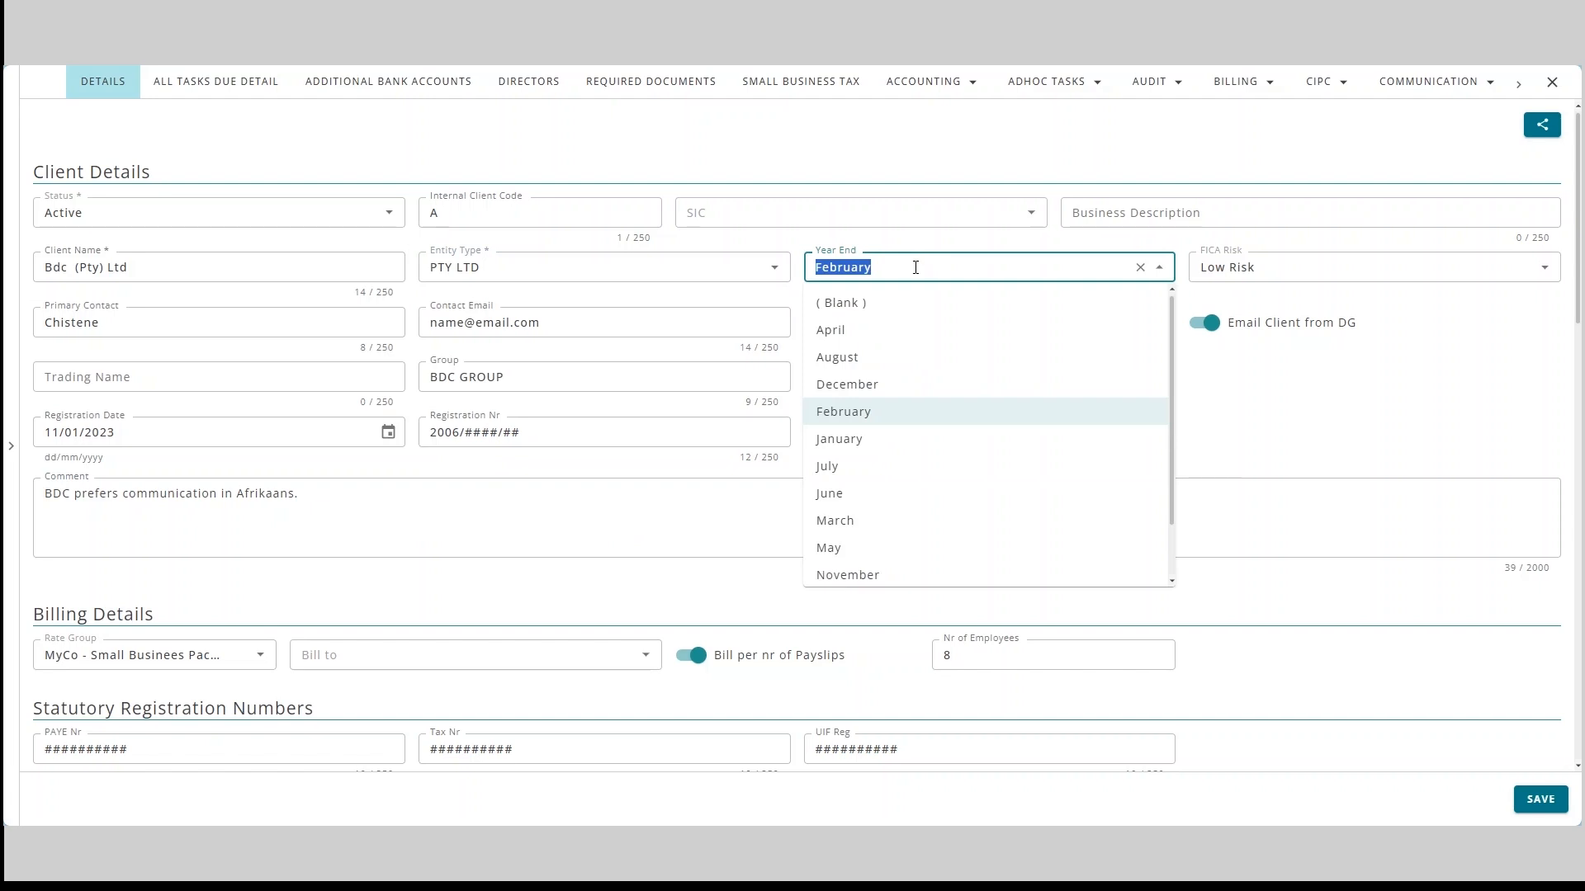
left_click(1231, 360)
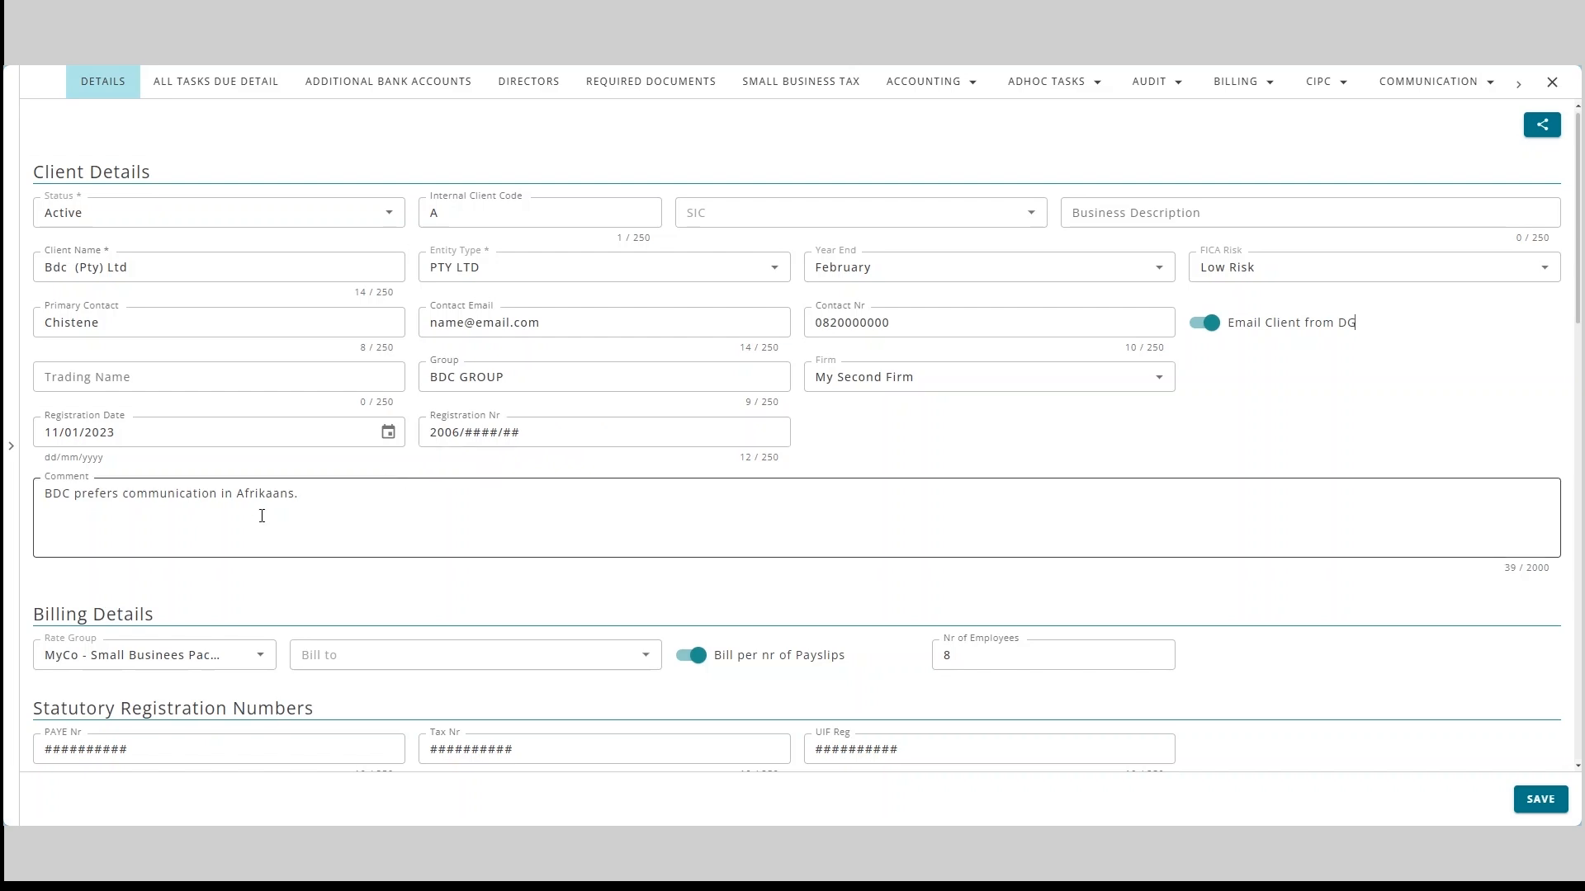
Review the client's billing details, statutory registration numbers, roles, services and profile/login sections.
scroll(464, 539, "down", 2)
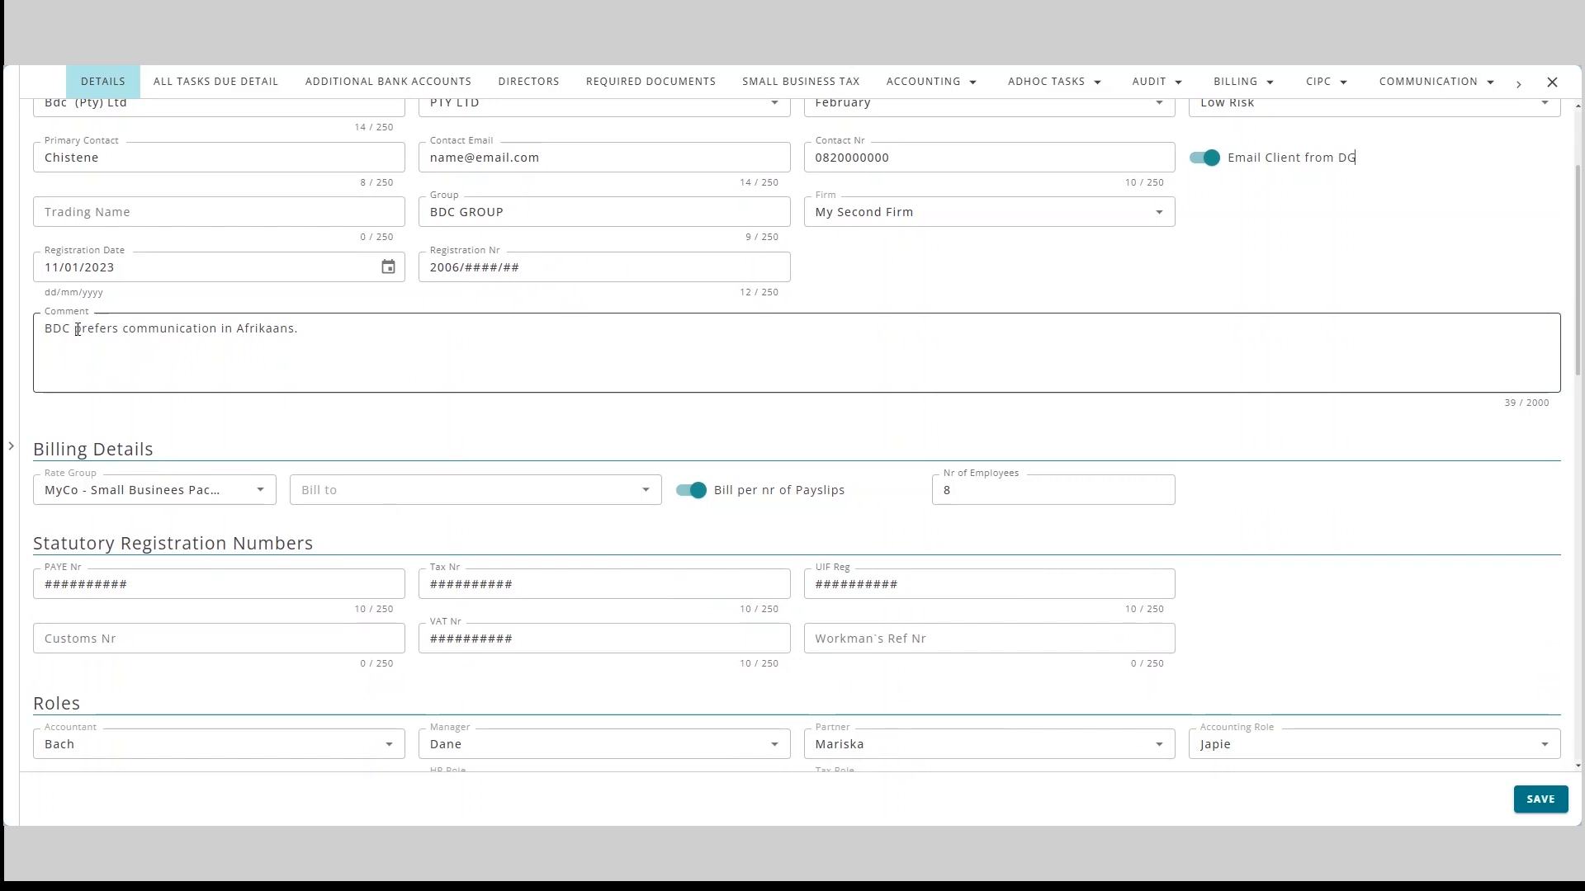
scroll(681, 474, "down", 2)
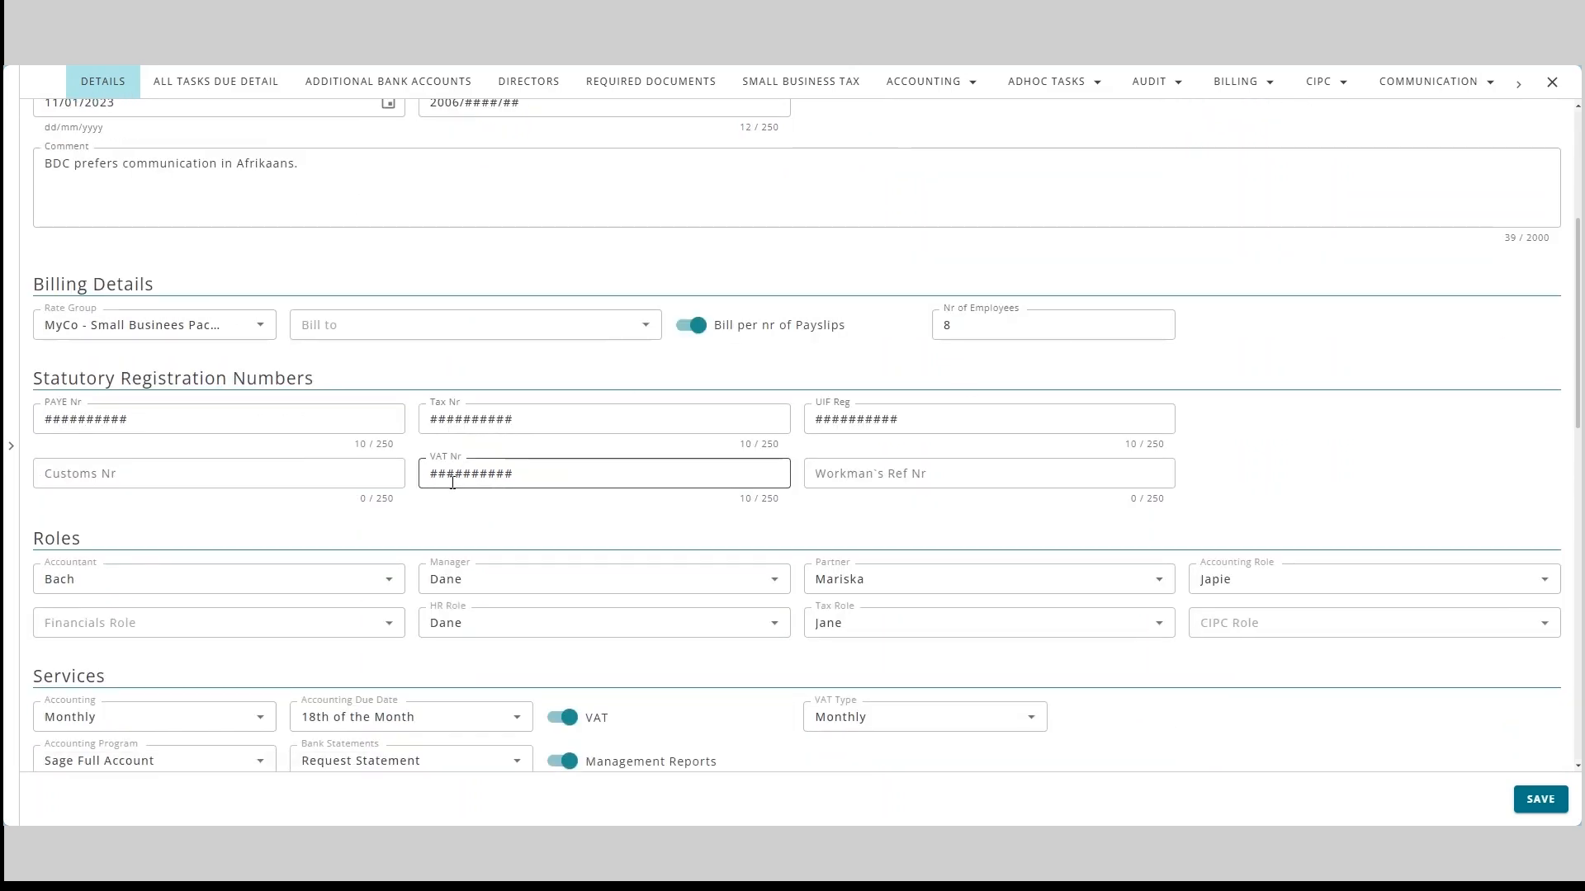
scroll(634, 470, "down", 2)
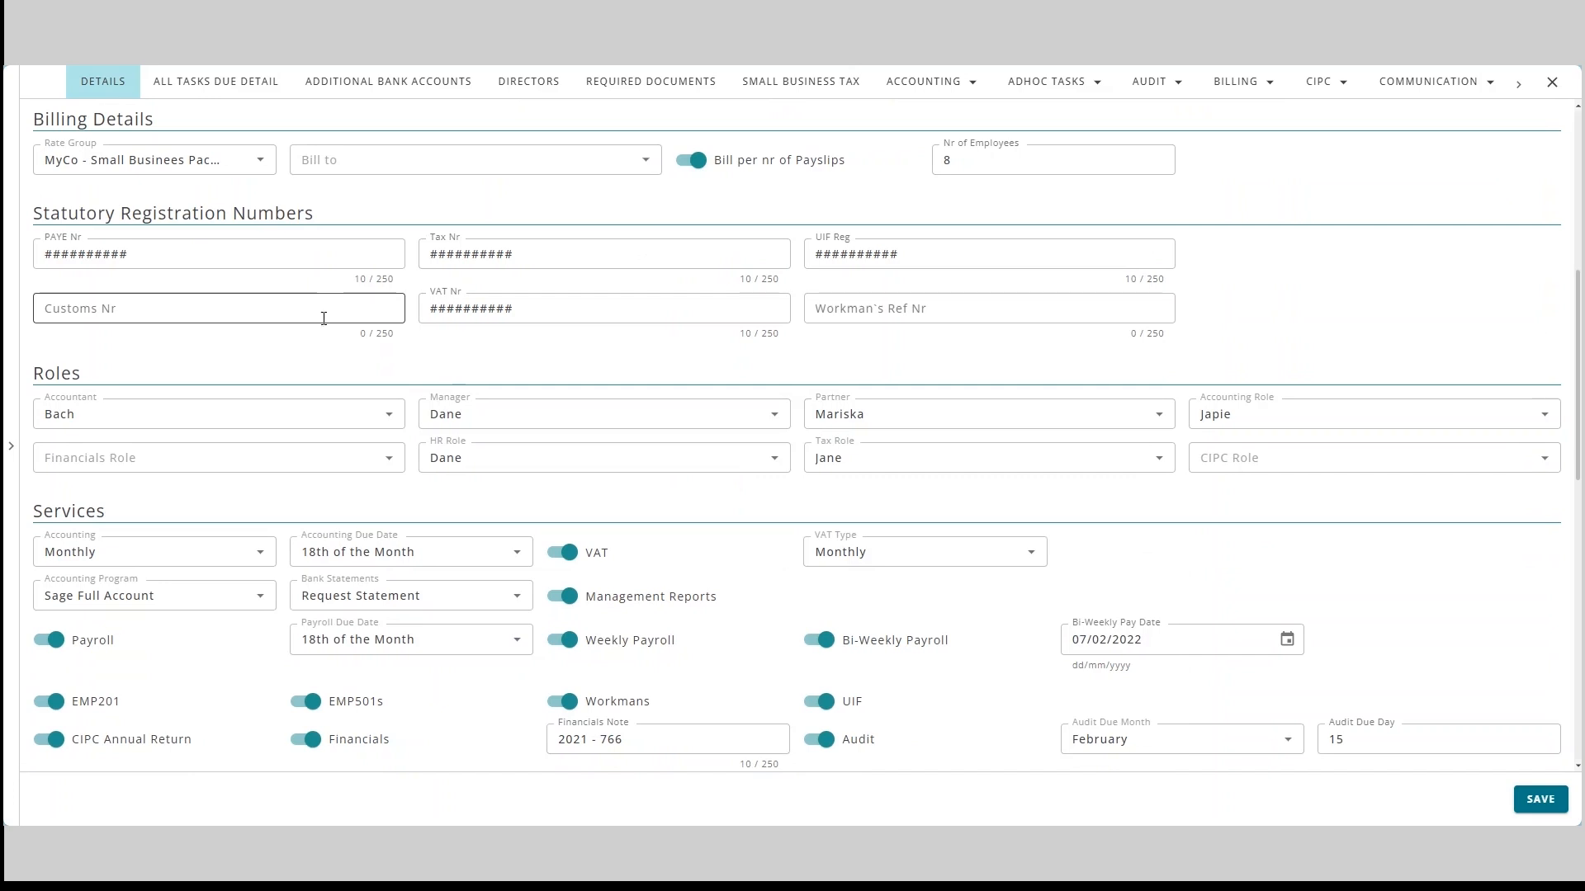
scroll(799, 490, "down", 2)
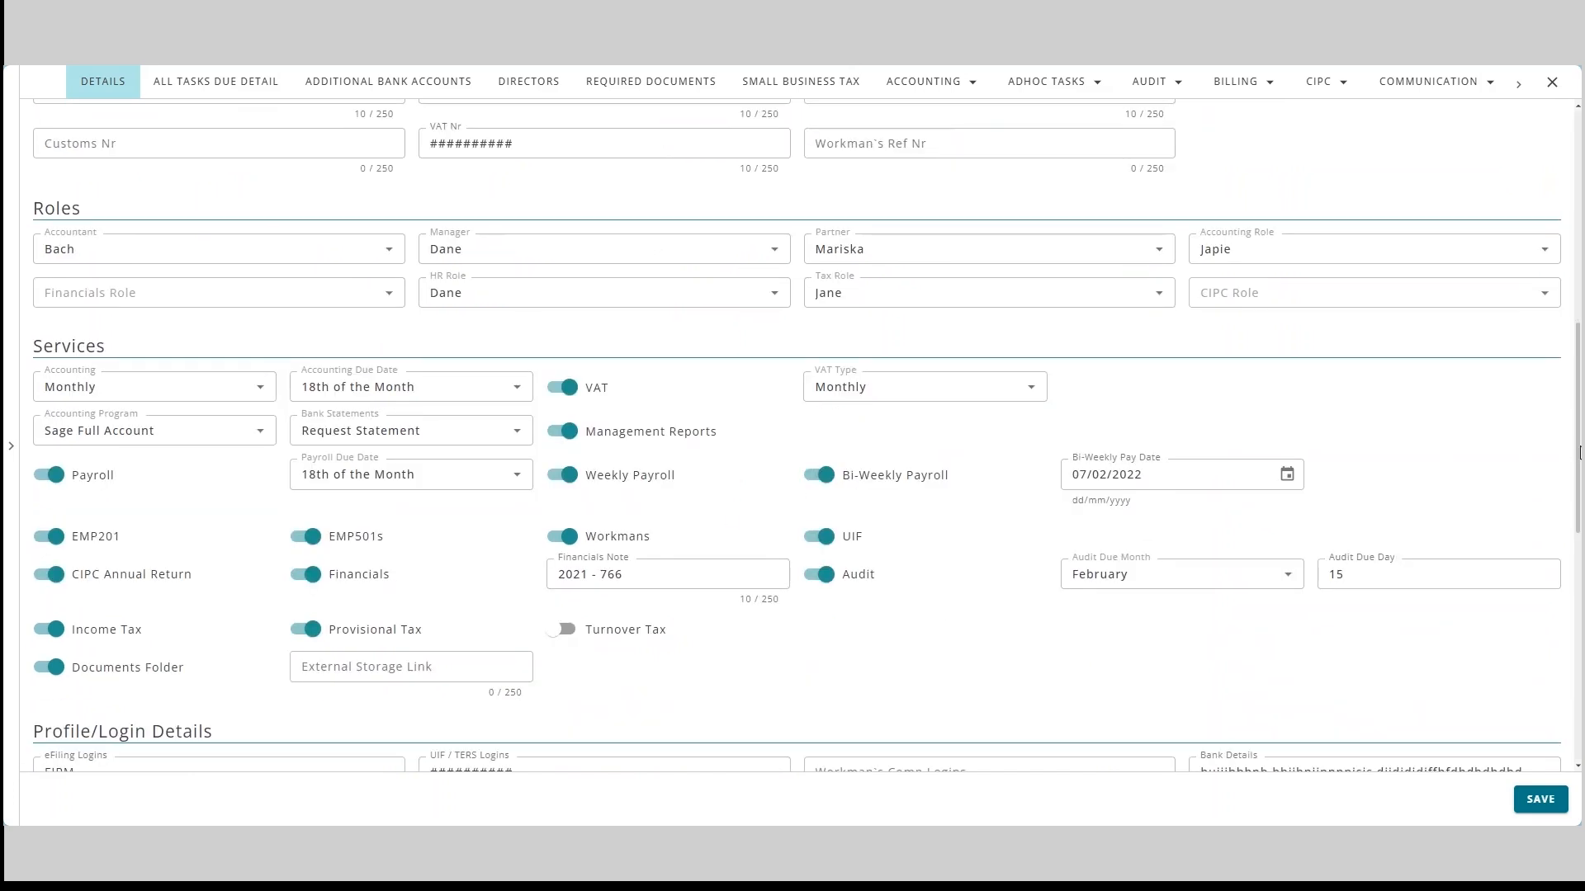
left_click_drag(1579, 452, 1579, 479)
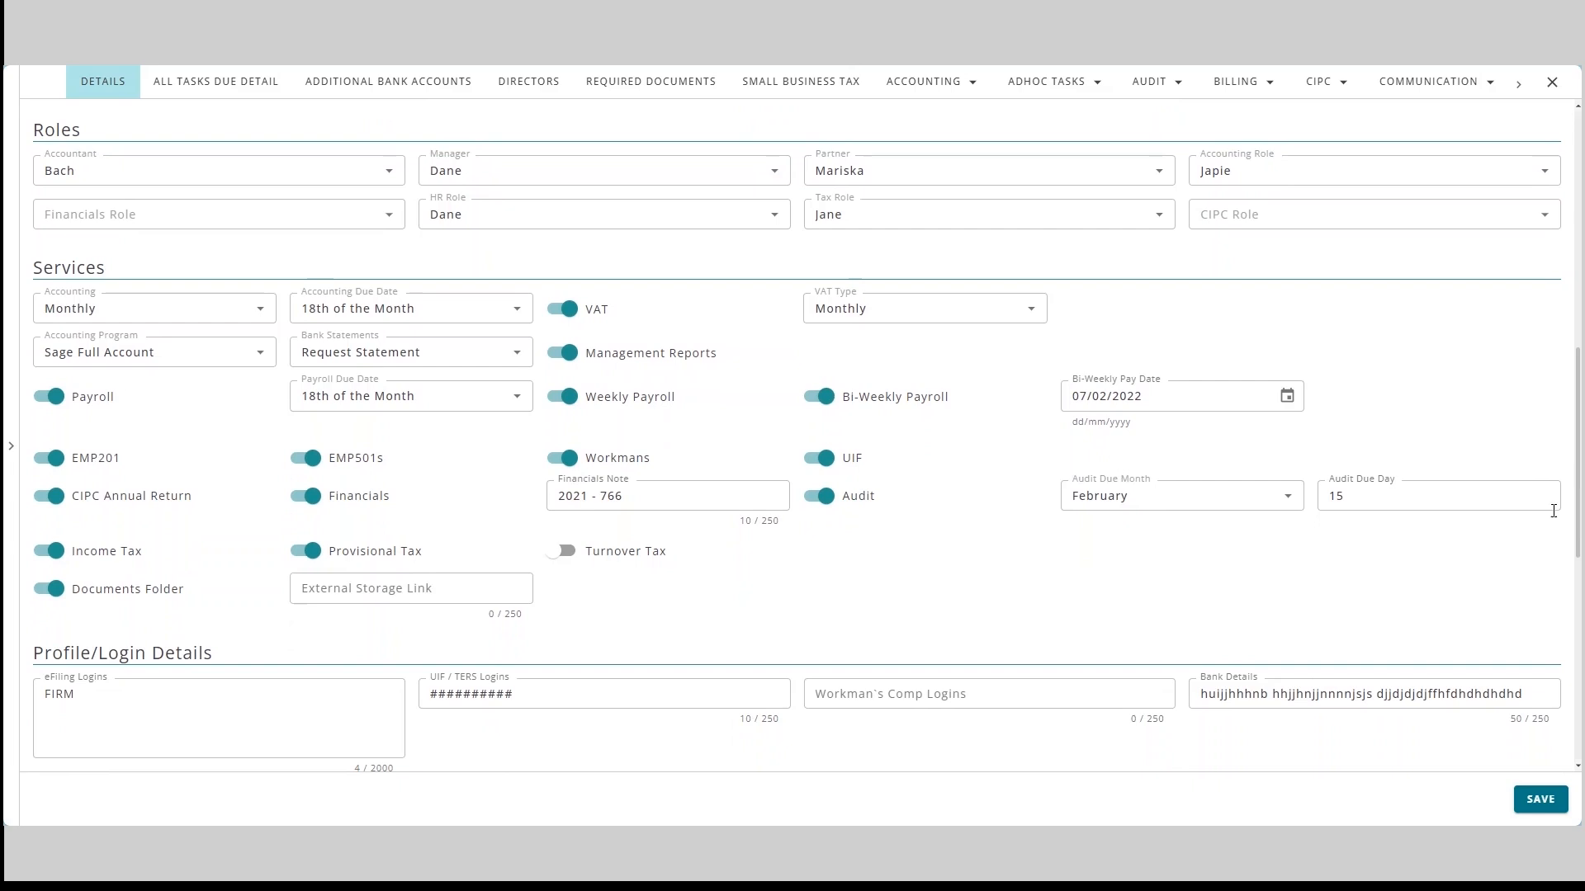
Switch to the Excel client workbook and review the columns of the CLIENT IMPORT sheet.
left_click(990, 755)
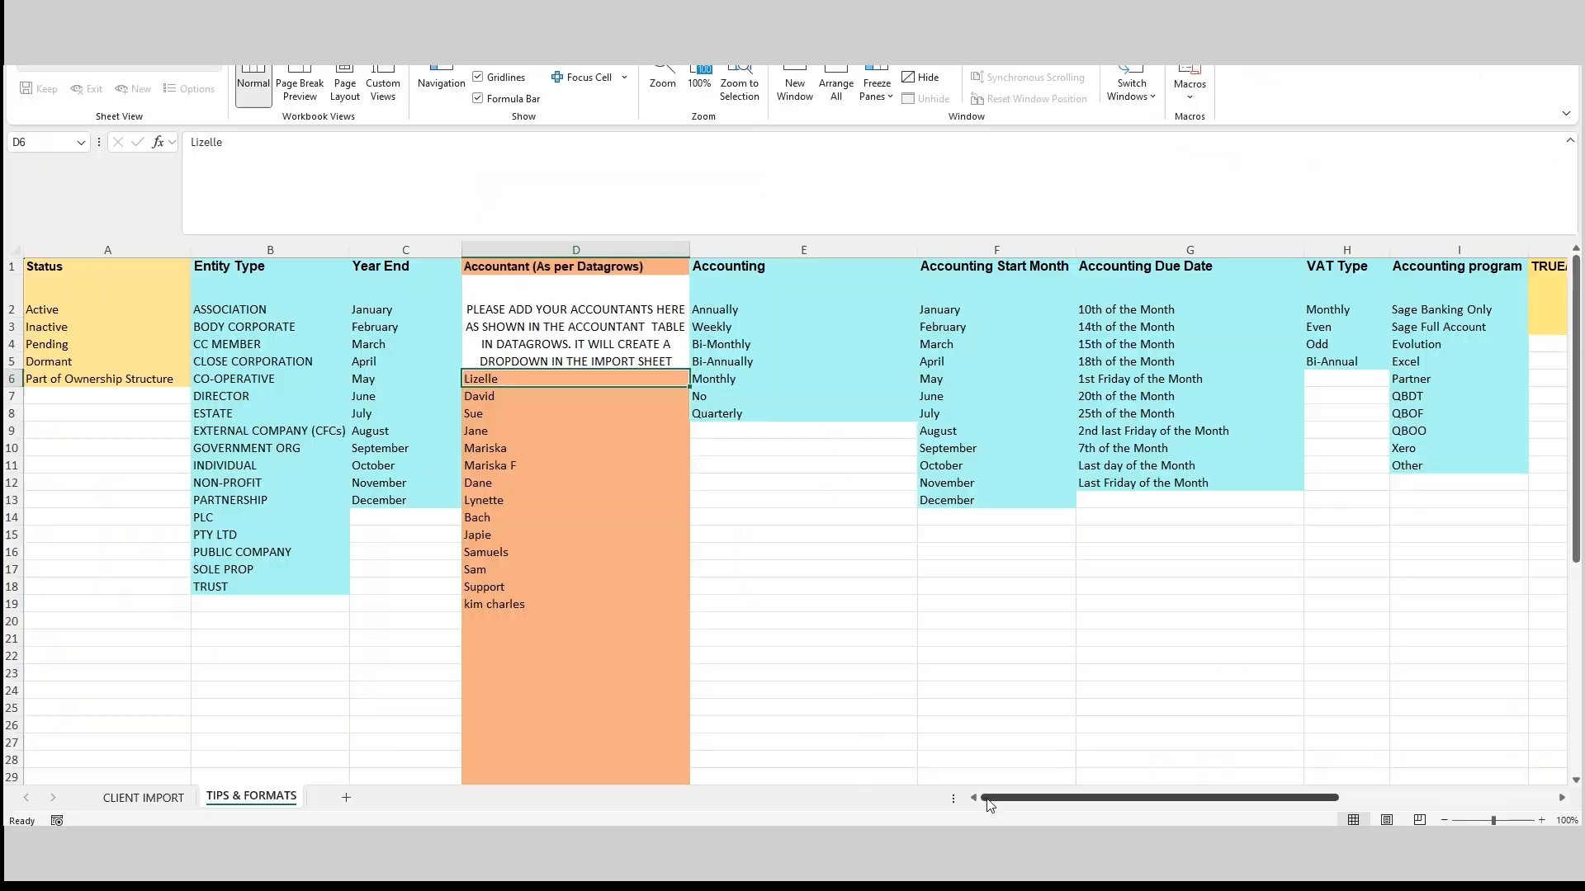
left_click(135, 796)
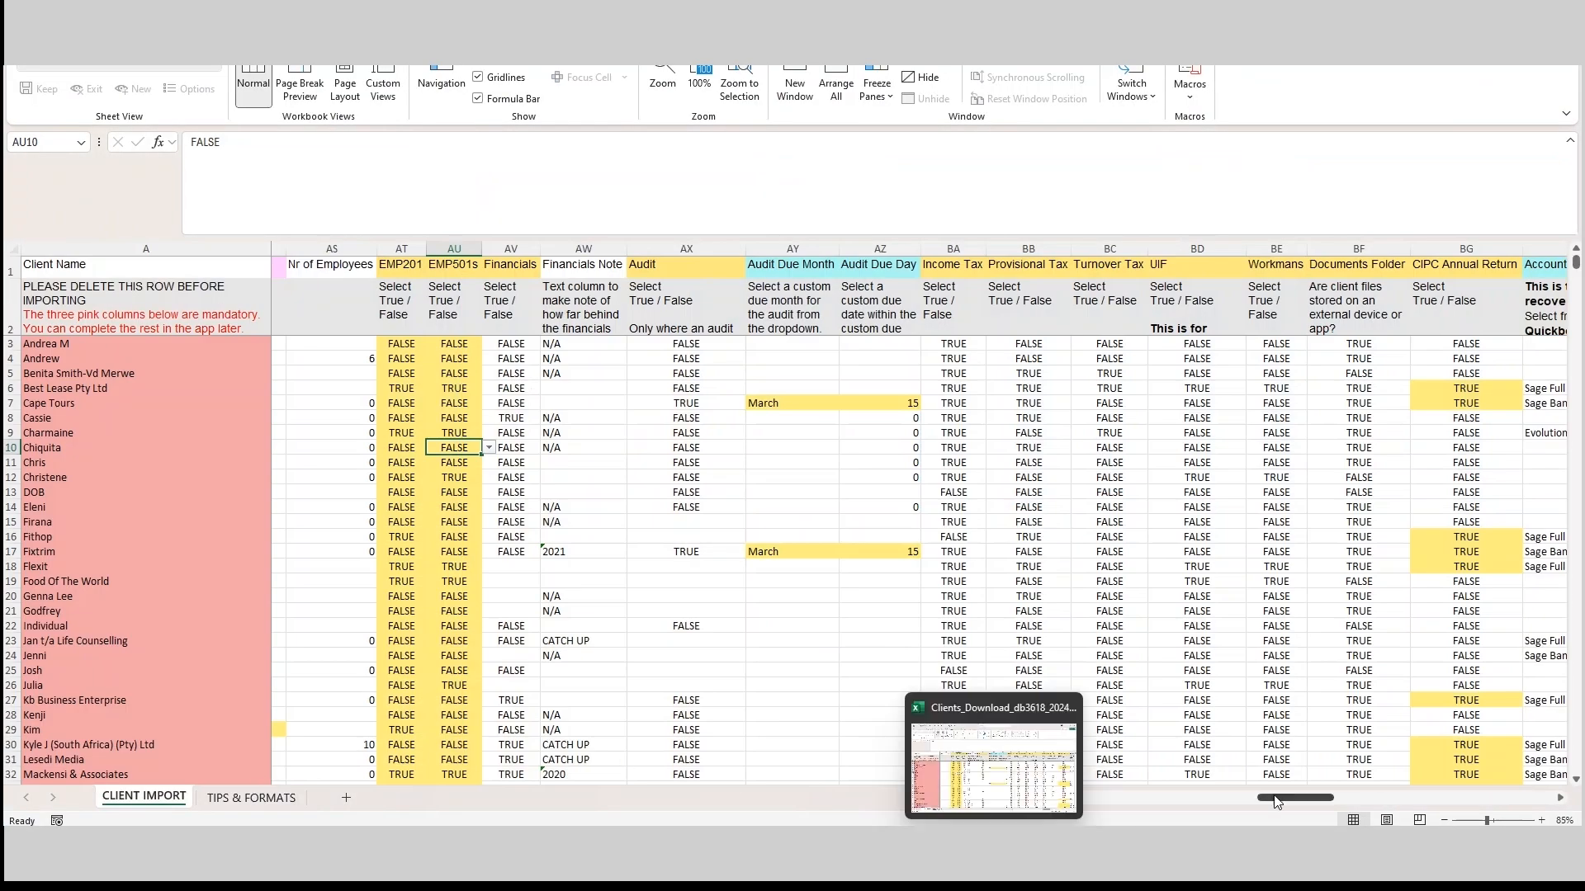
left_click_drag(1288, 798, 1153, 798)
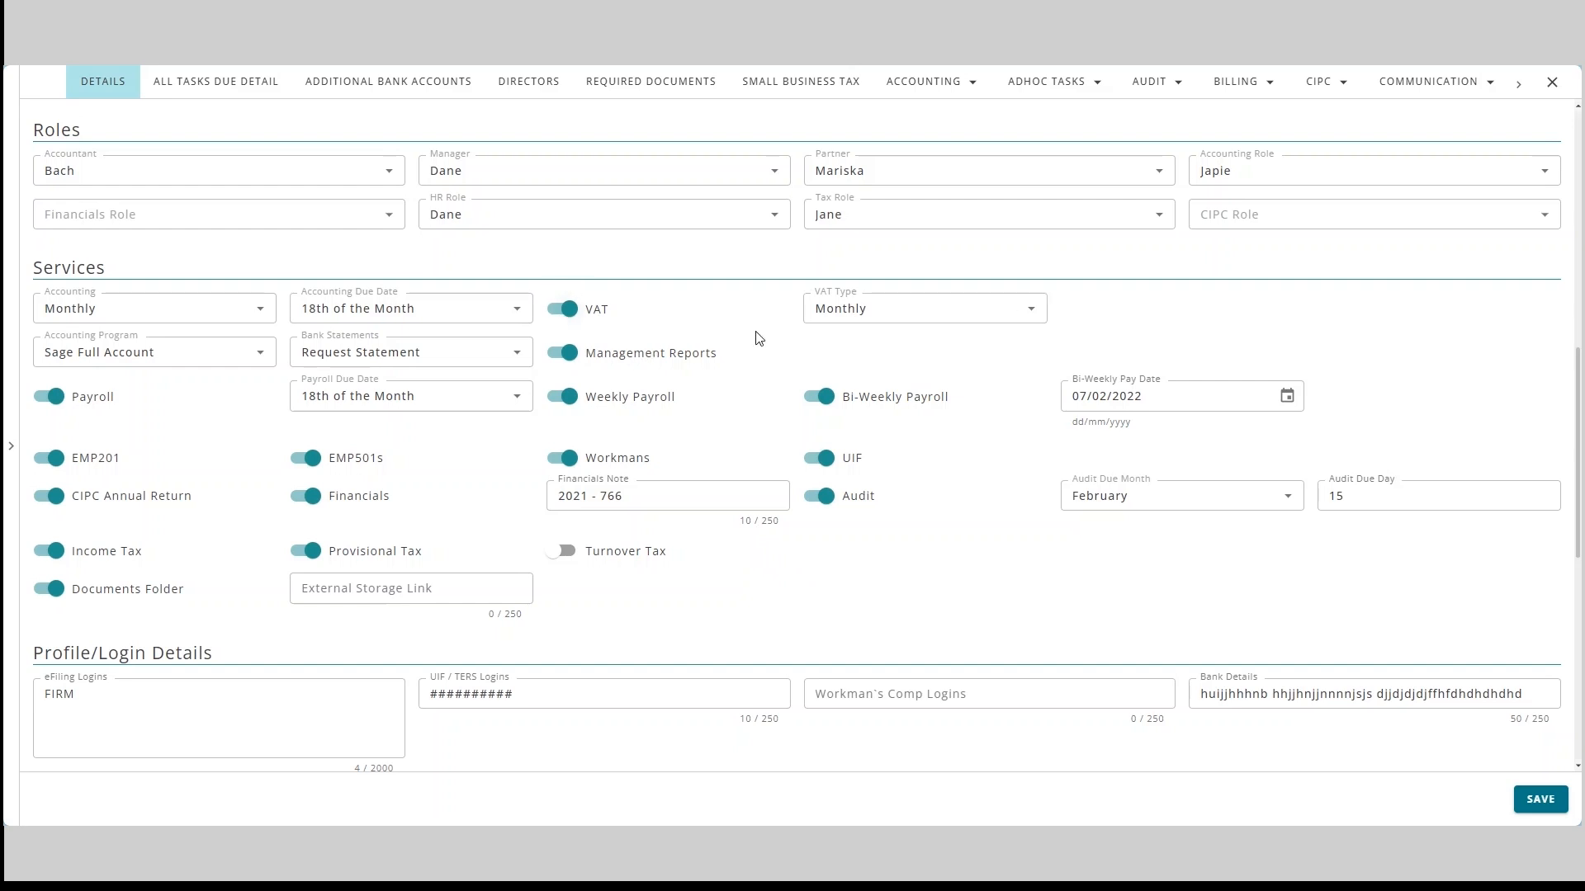
Back in the DataGrows client record, check the VAT Type options without changing the field, and save the record.
left_click(1032, 311)
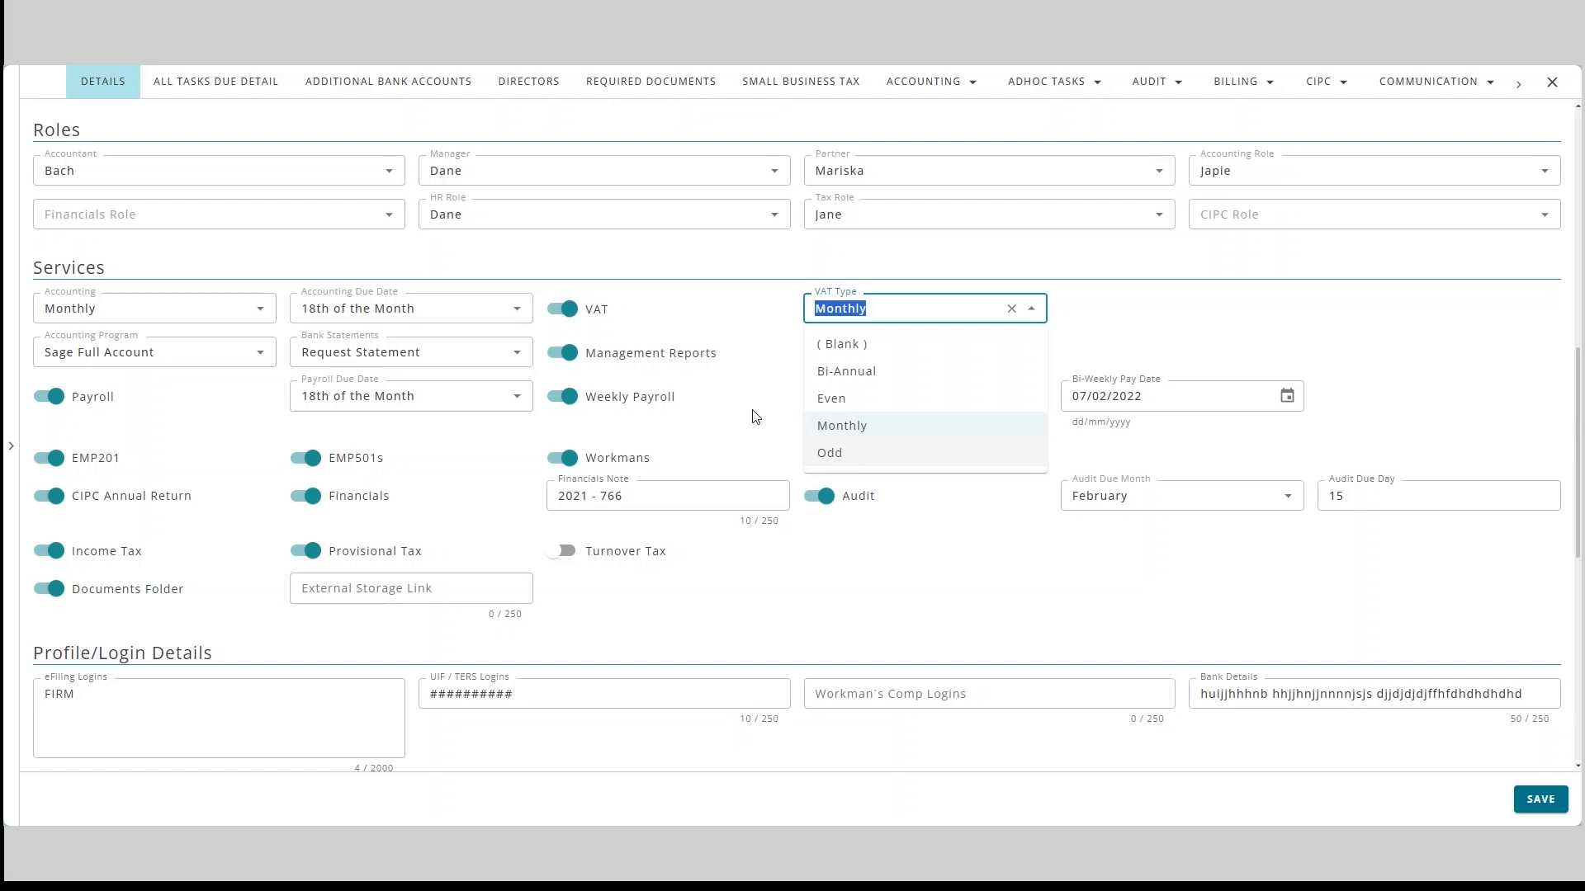
left_click(748, 569)
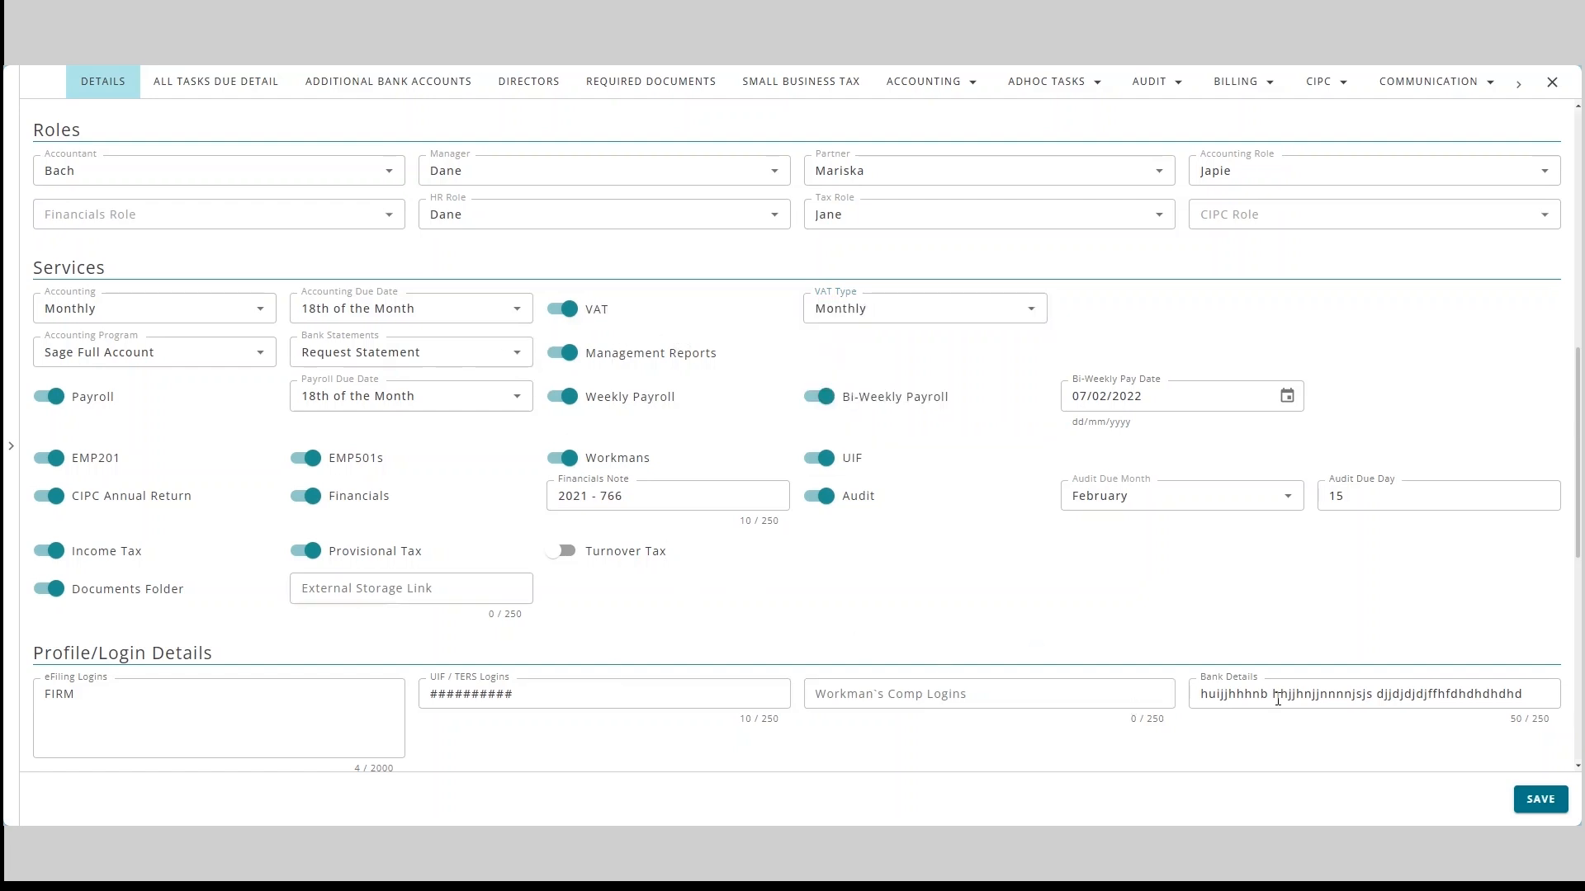
left_click(1537, 807)
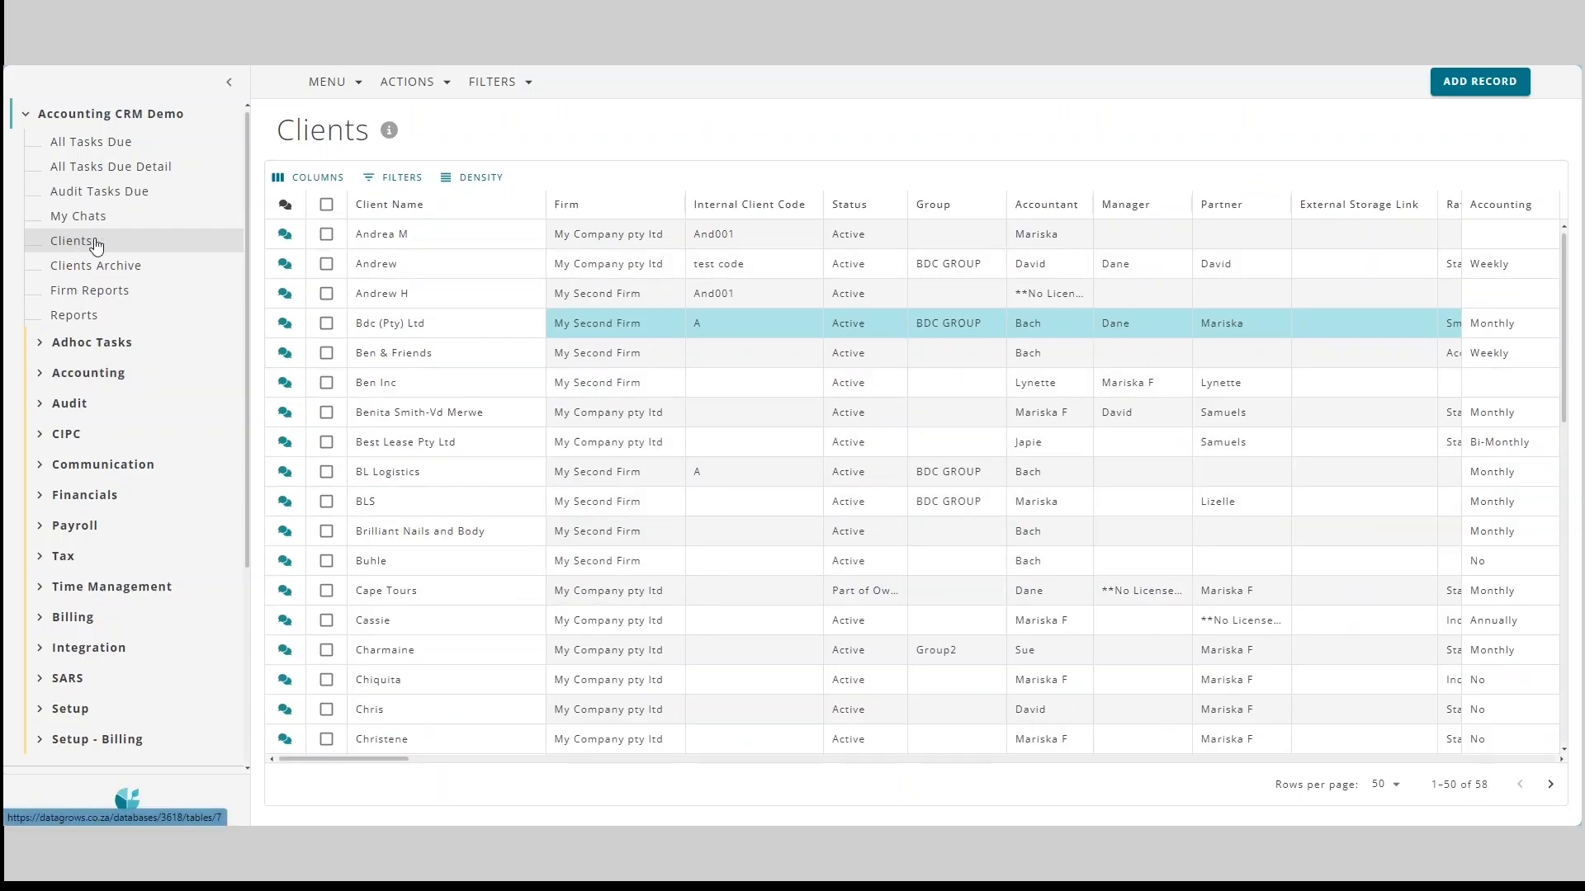
Reopen the Bdc (Pty) Ltd record in full width, review its details down to the login section, and close it.
left_click(493, 323)
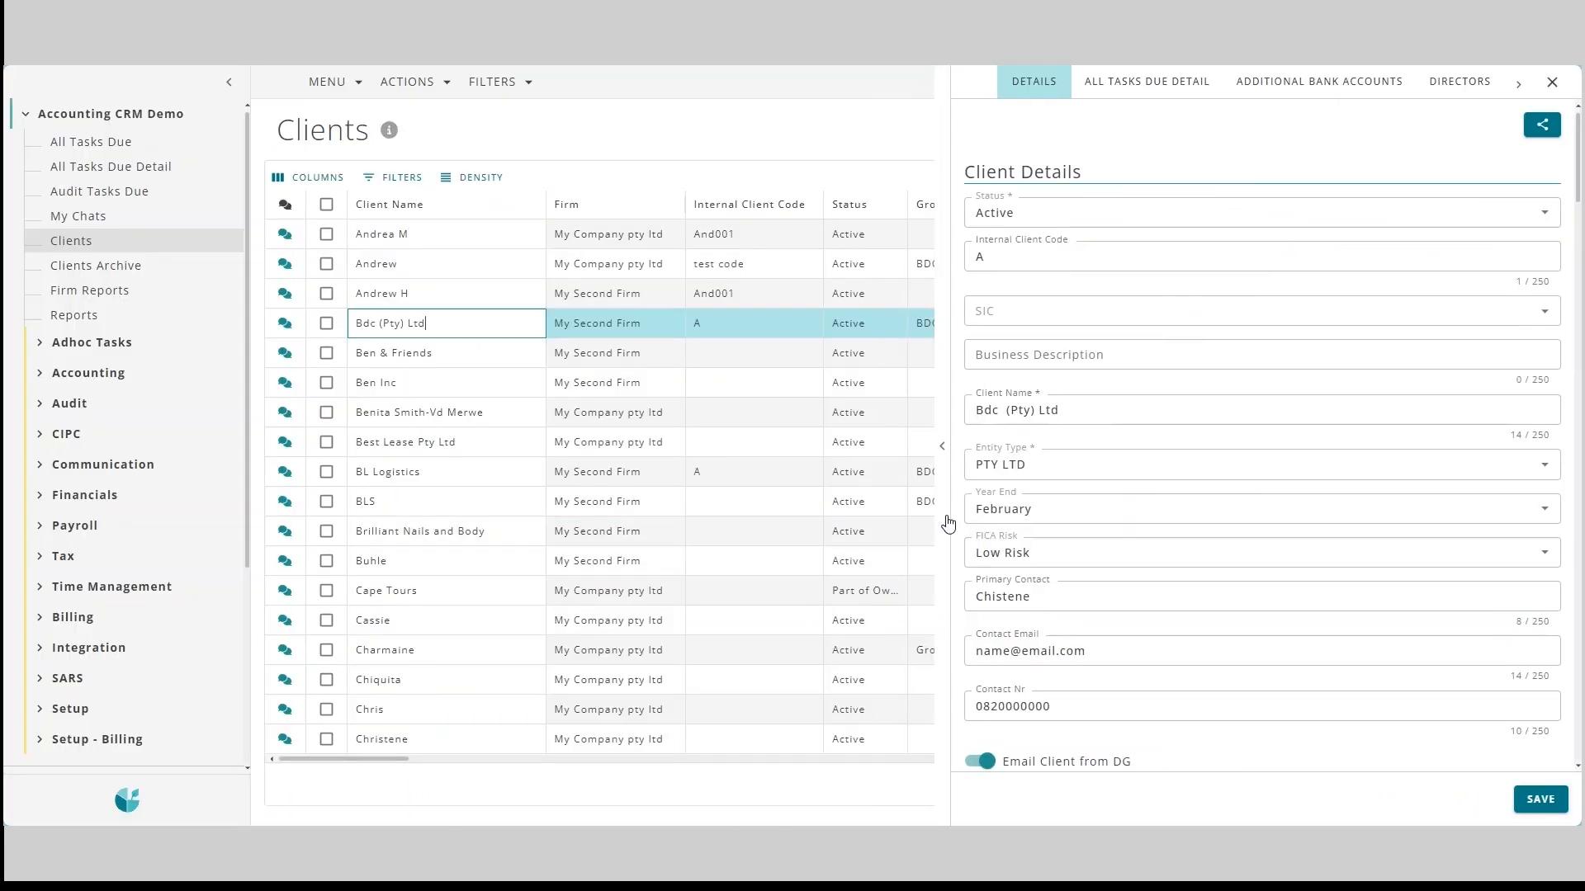
left_click(945, 521)
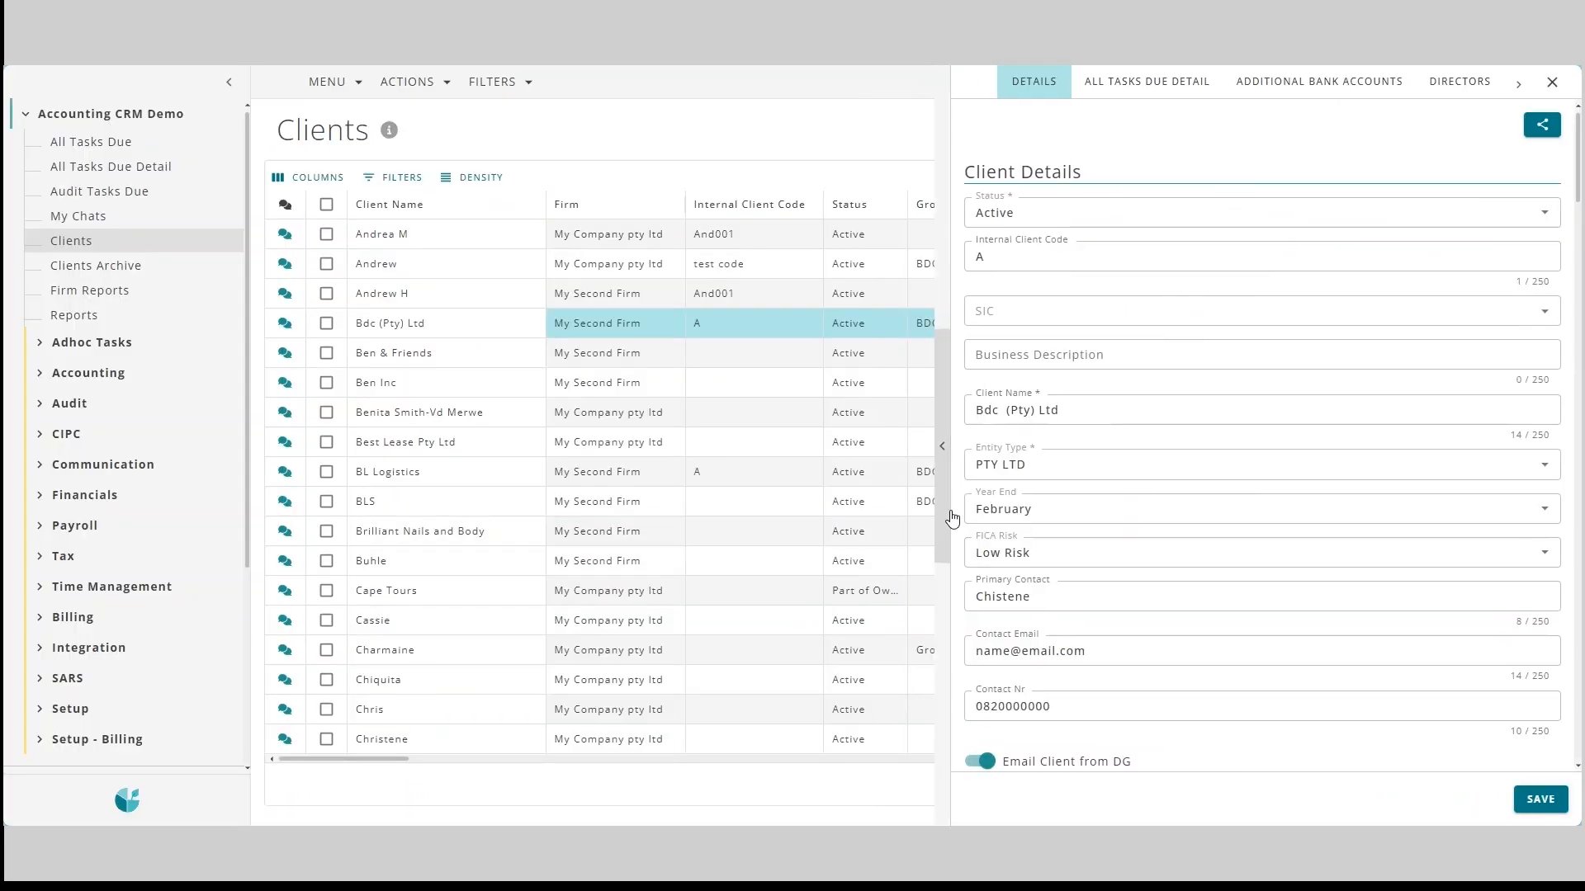
scroll(630, 619, "down", 8)
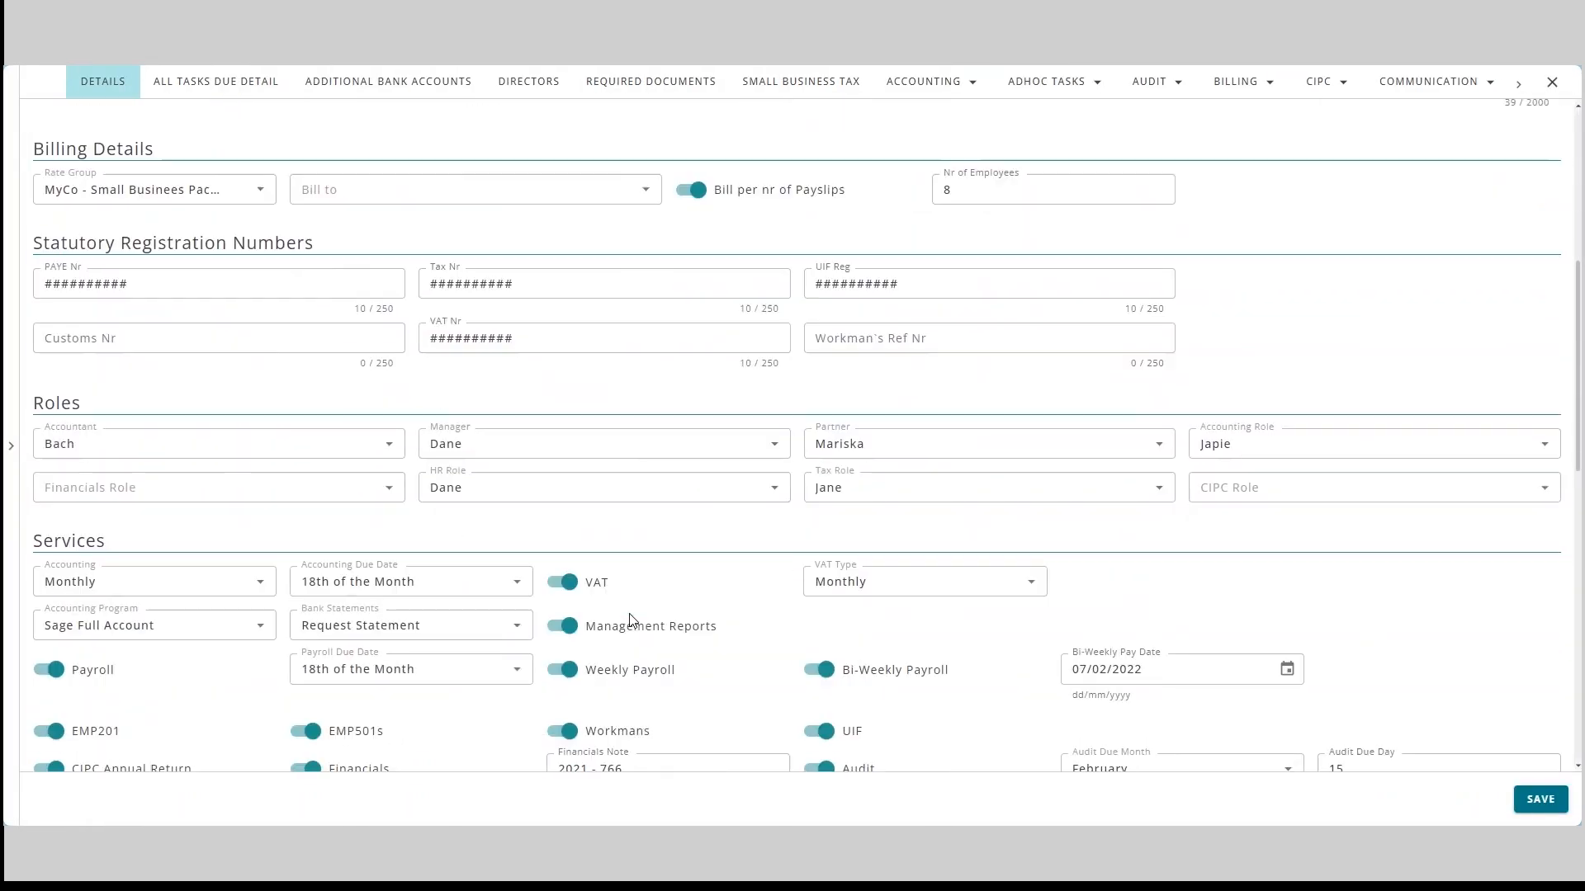
scroll(630, 619, "down", 2)
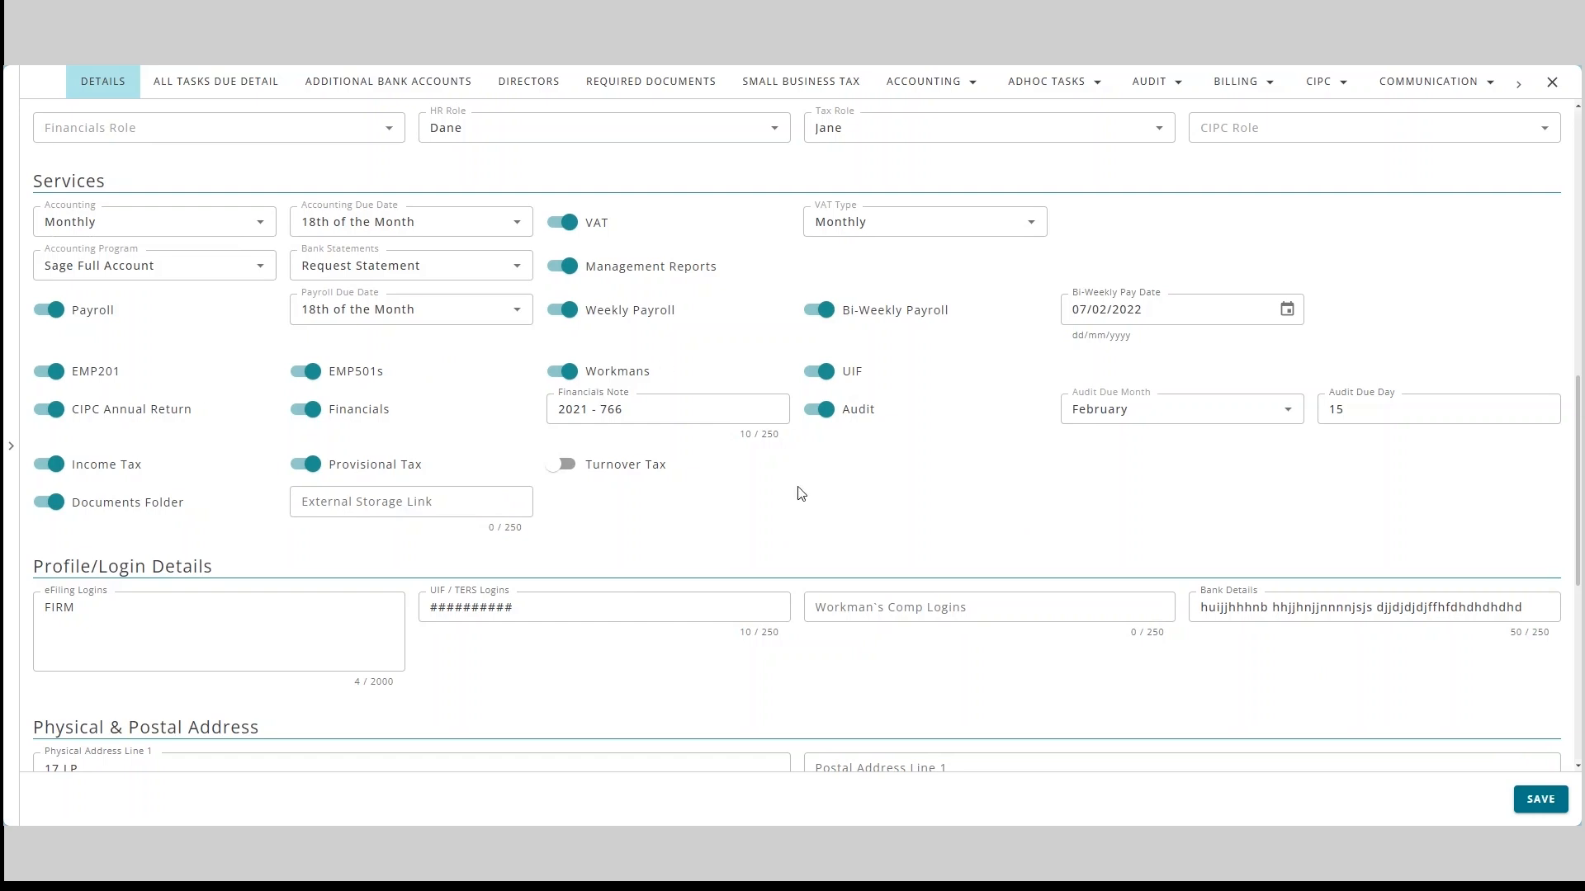
left_click(1550, 83)
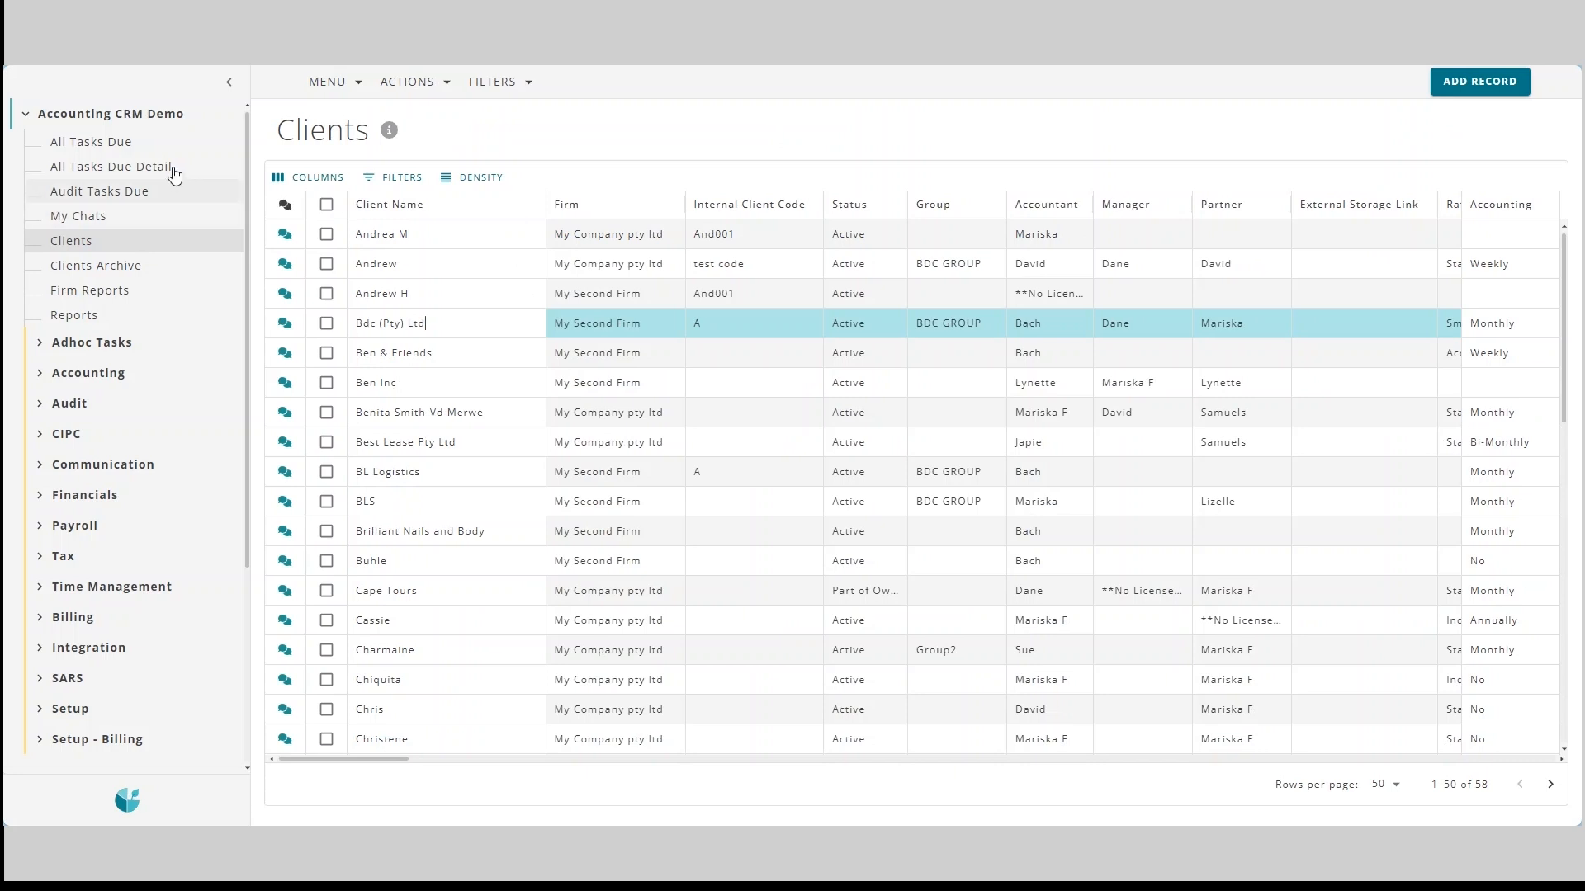
Open the All Tasks Due Detail table and try to widen its Task column.
left_click(161, 167)
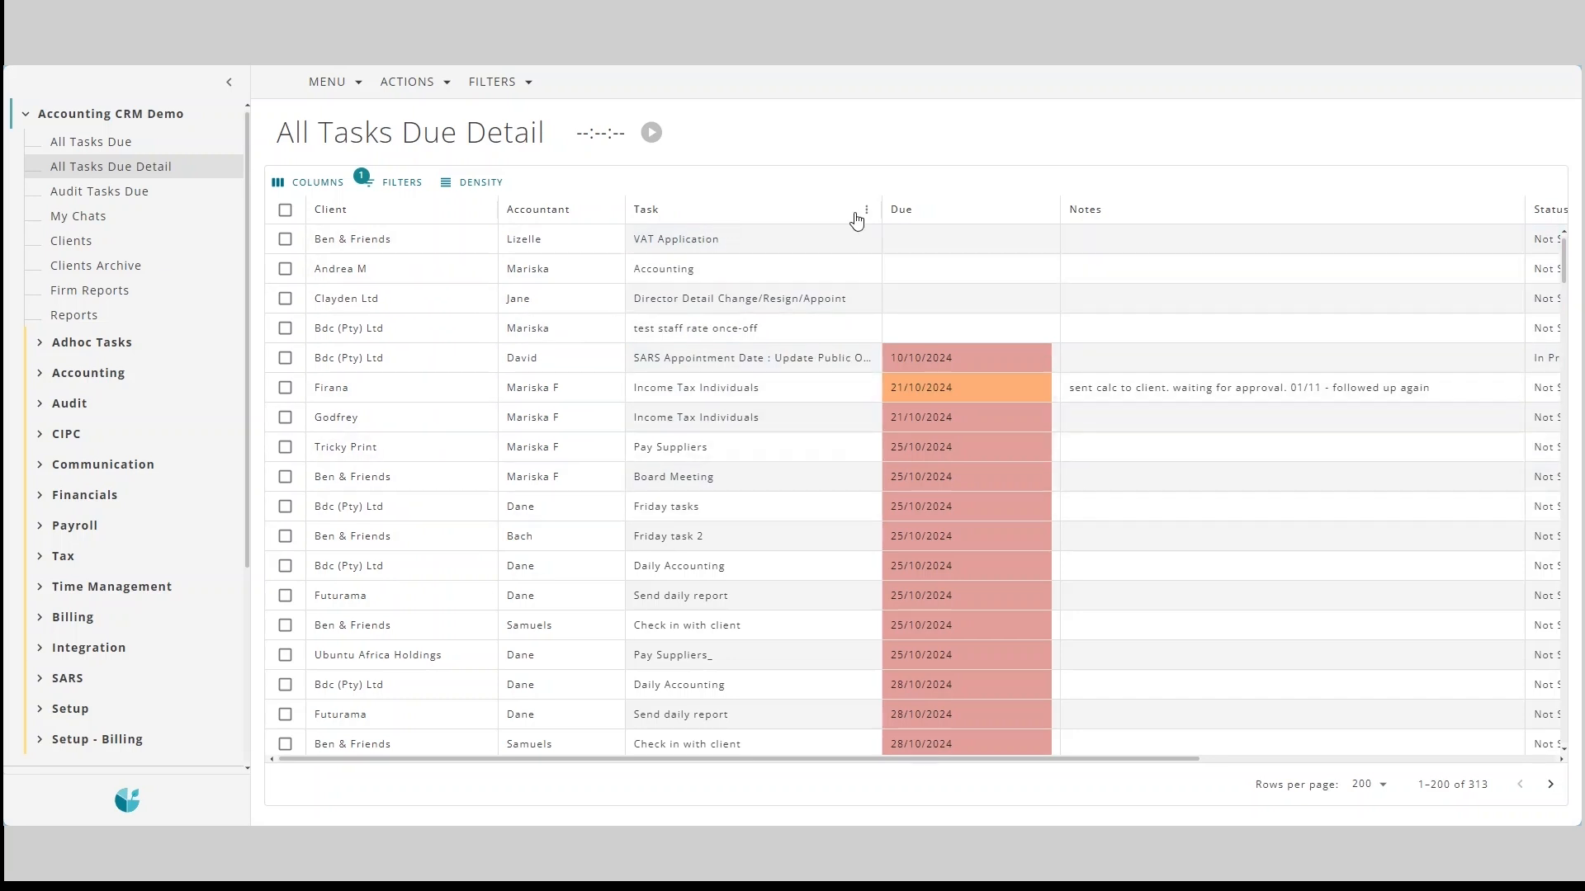
left_click_drag(883, 206, 972, 203)
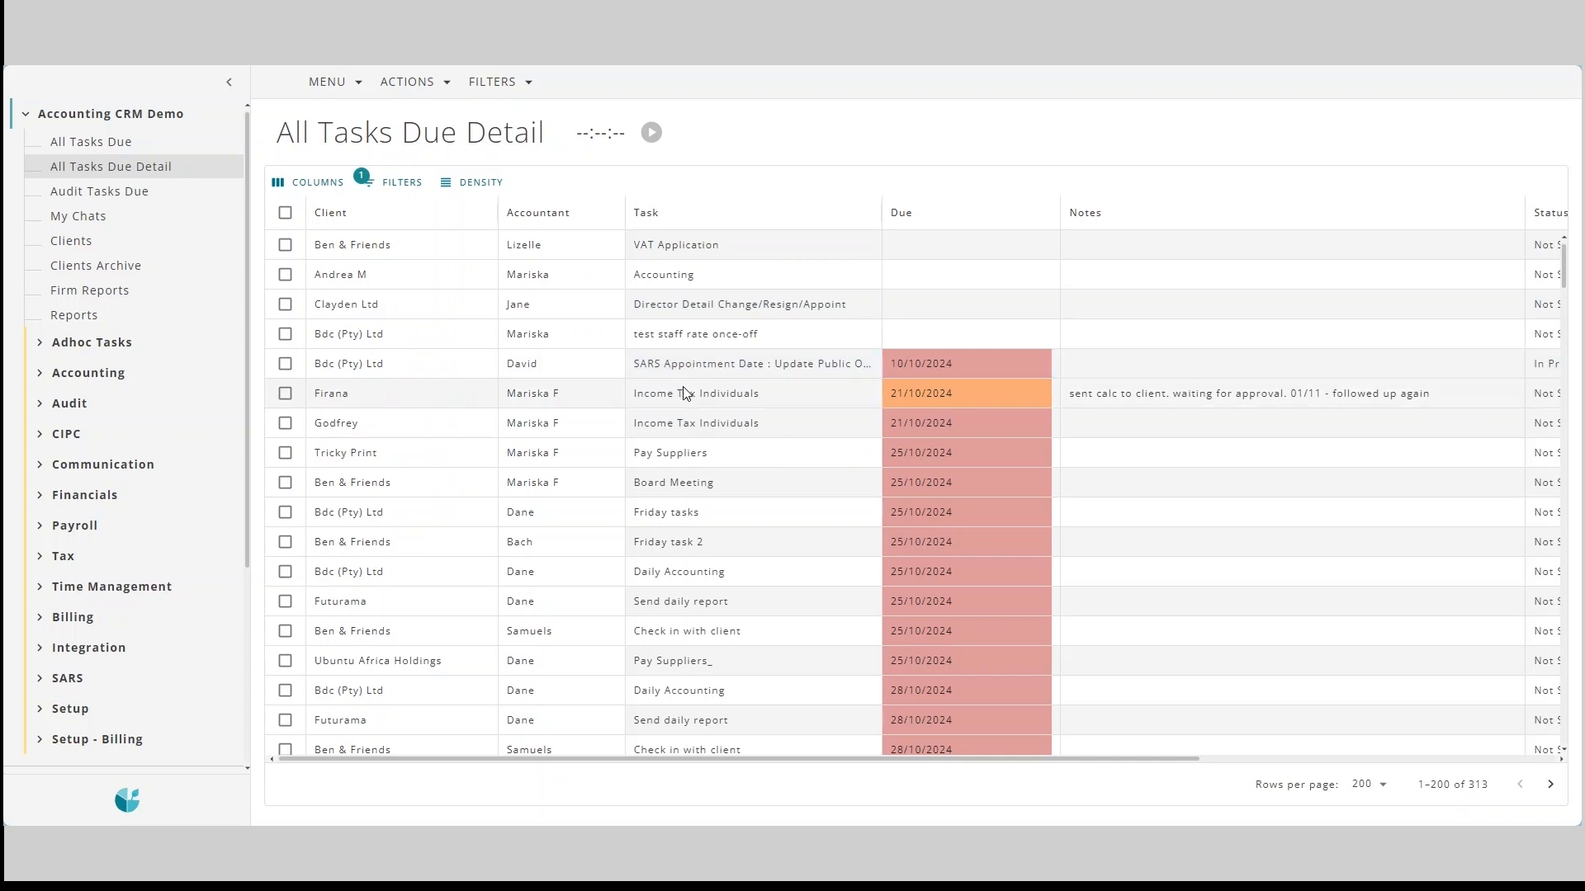
Examine the due dates, notes and statuses throughout the All Tasks Due Detail table, including the columns beyond Task.
left_click(870, 493)
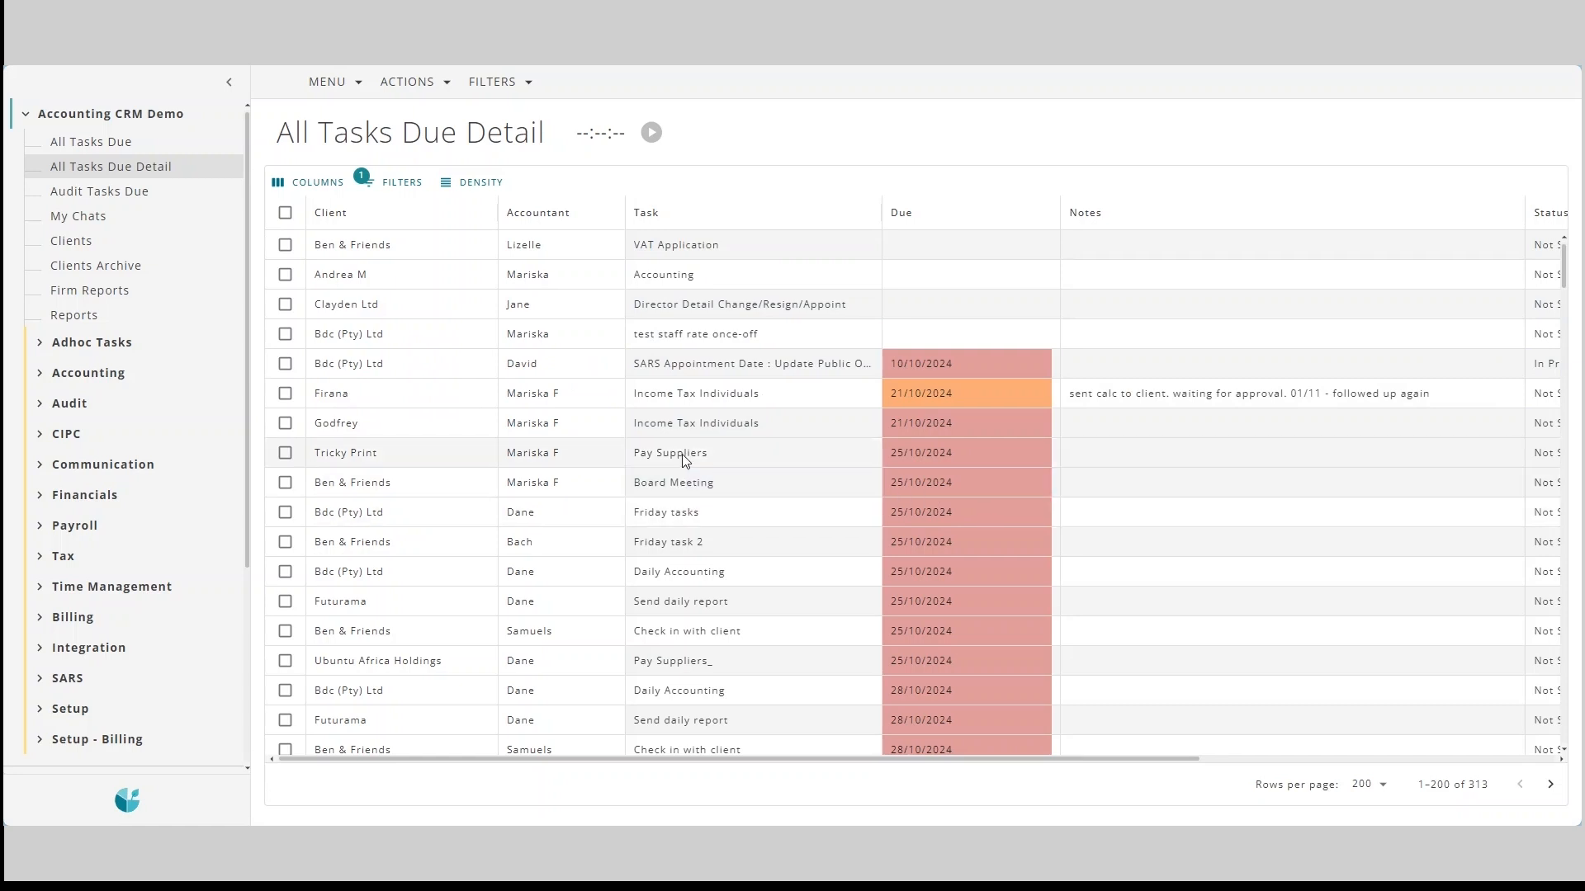
left_click(413, 313)
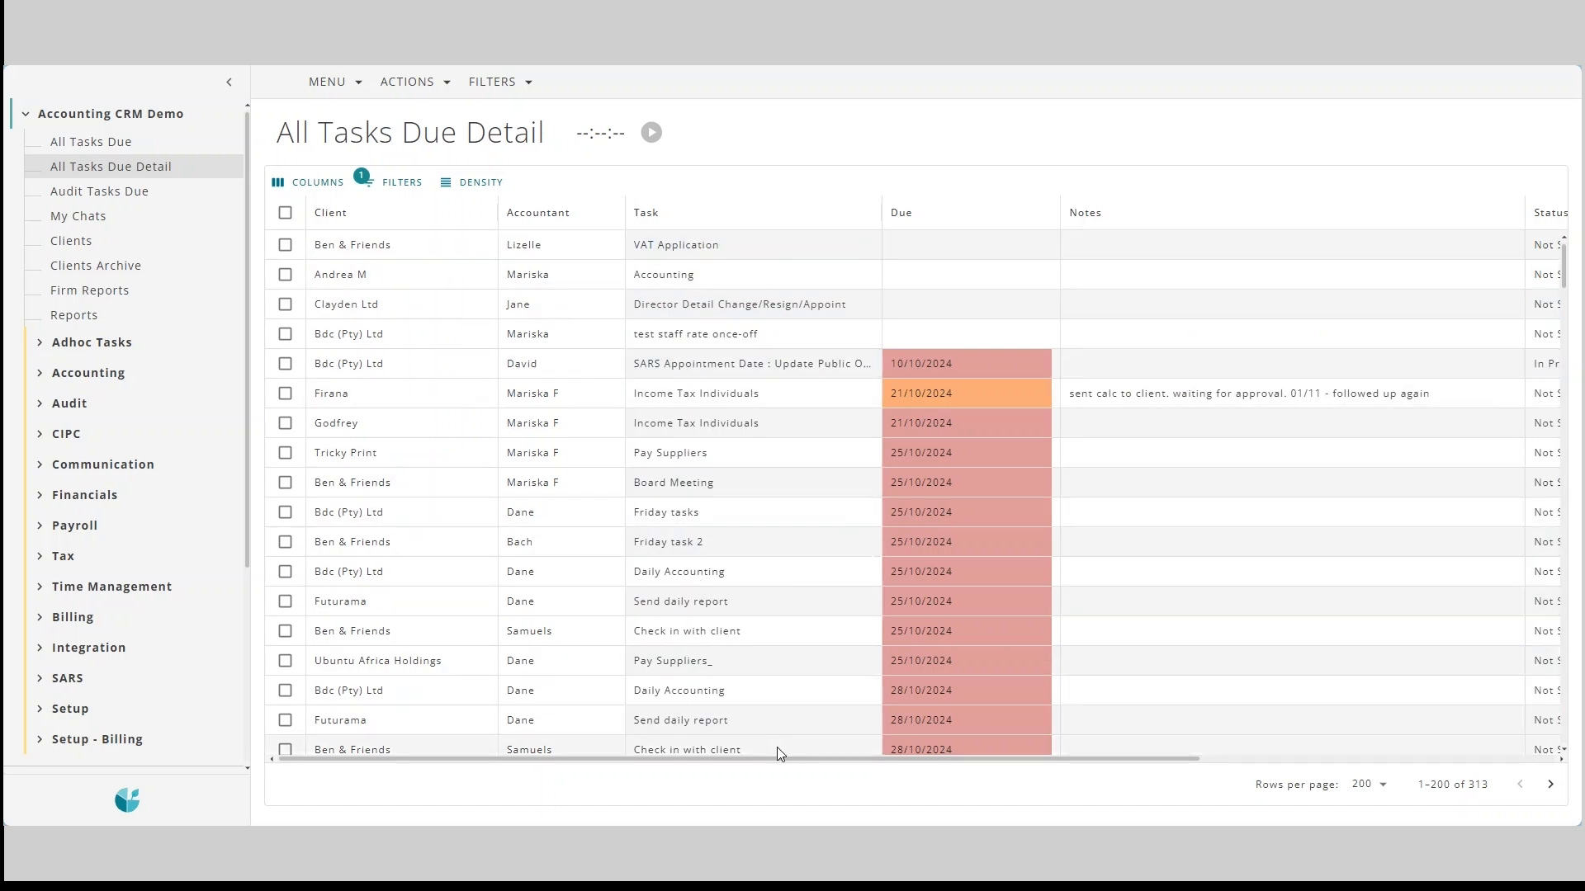
left_click_drag(776, 763, 869, 763)
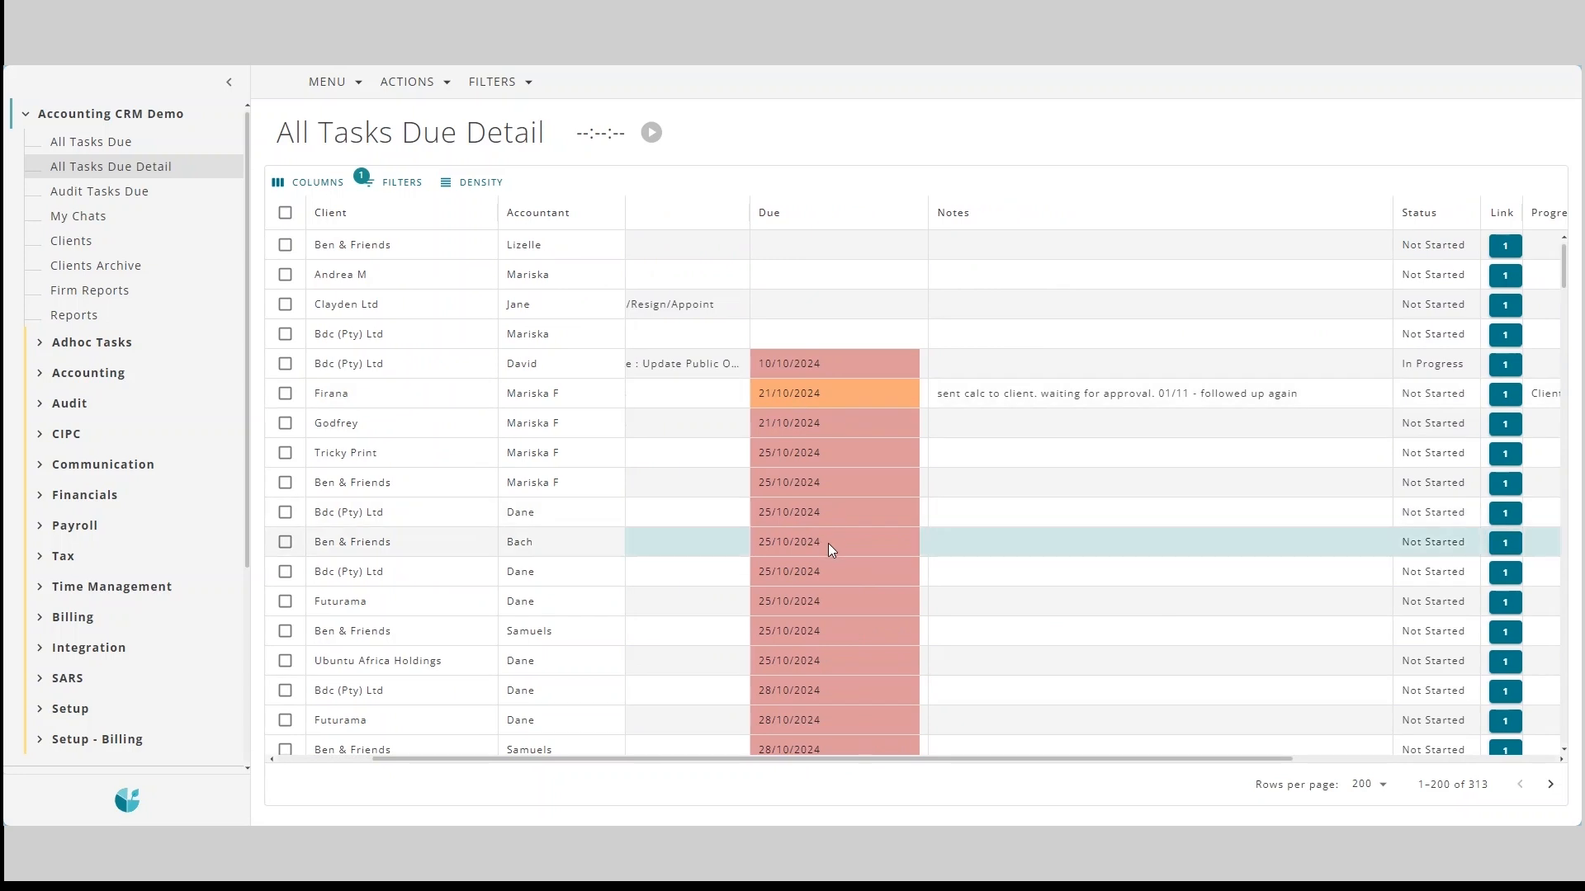
scroll(829, 548, "down", 2)
scroll(830, 547, "down", 6)
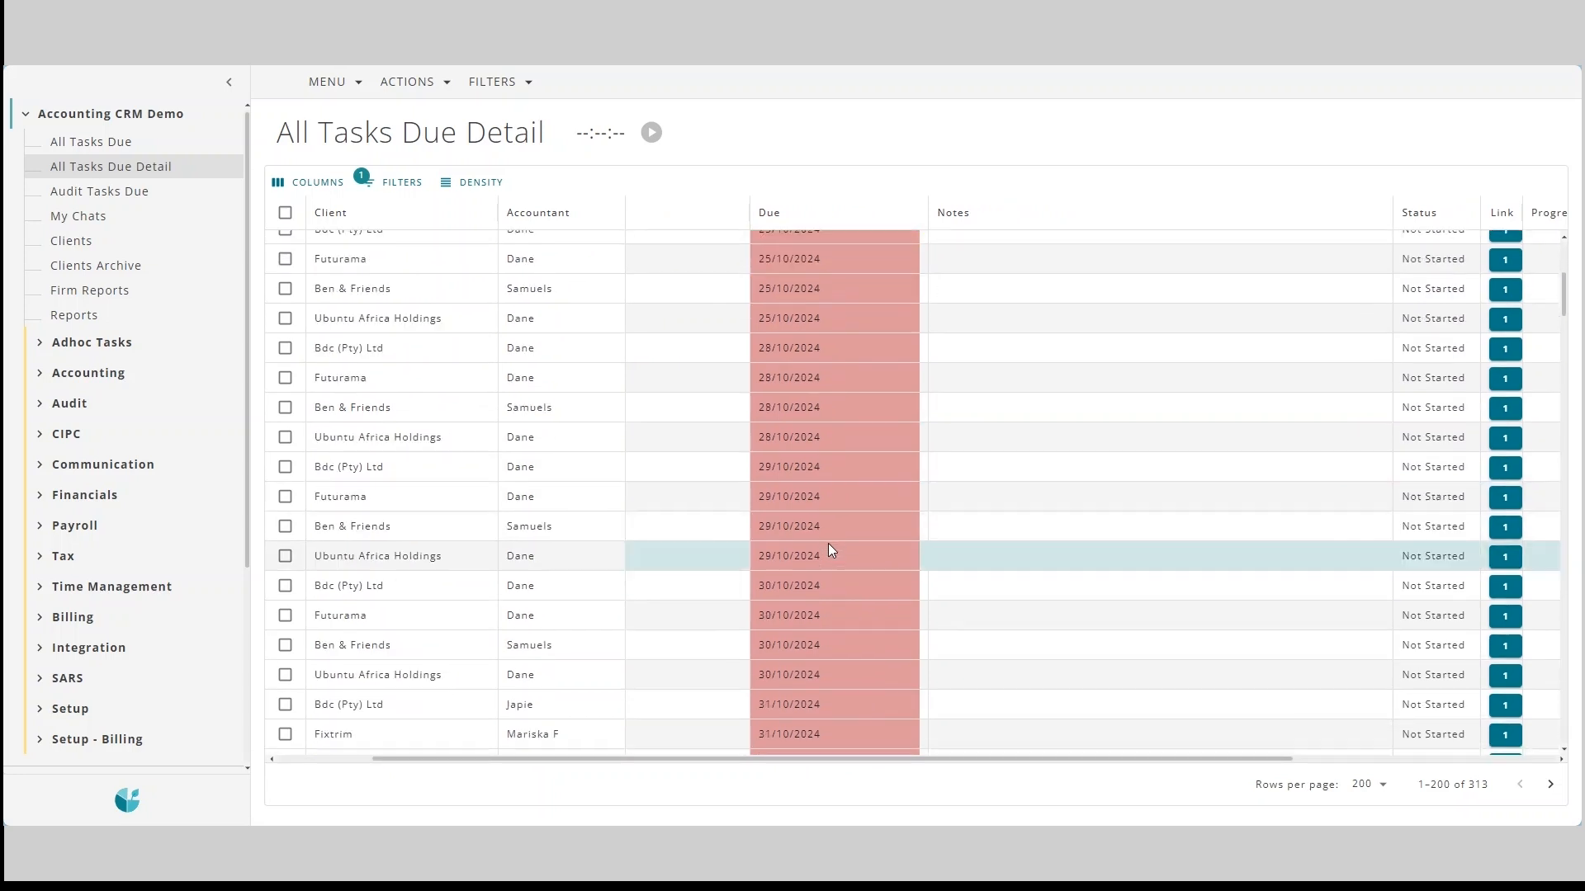
scroll(824, 550, "down", 6)
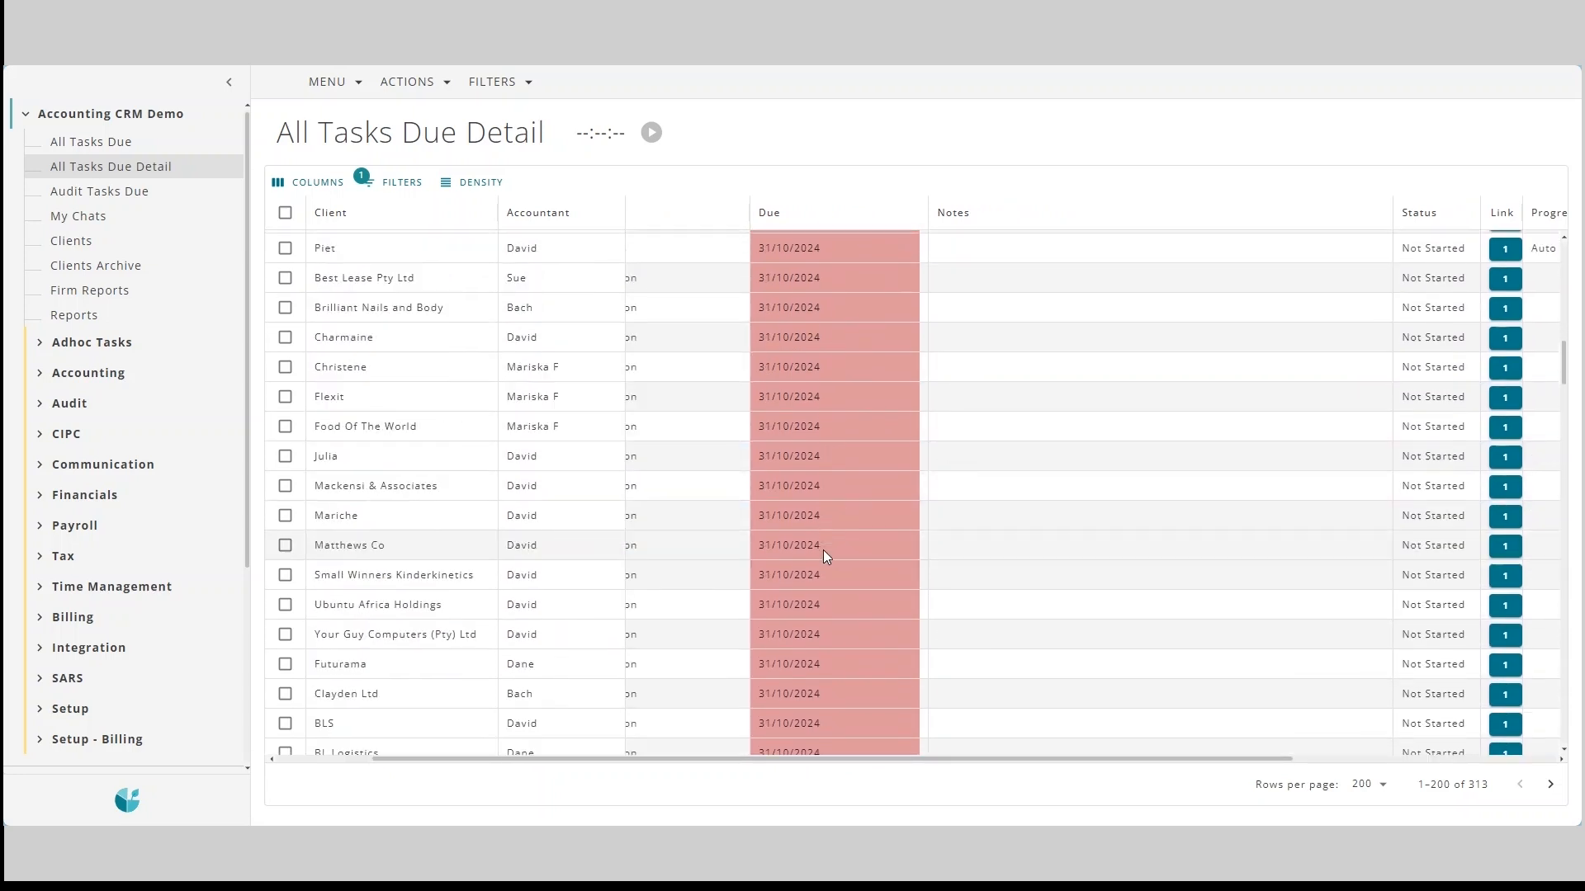
scroll(863, 599, "down", 4)
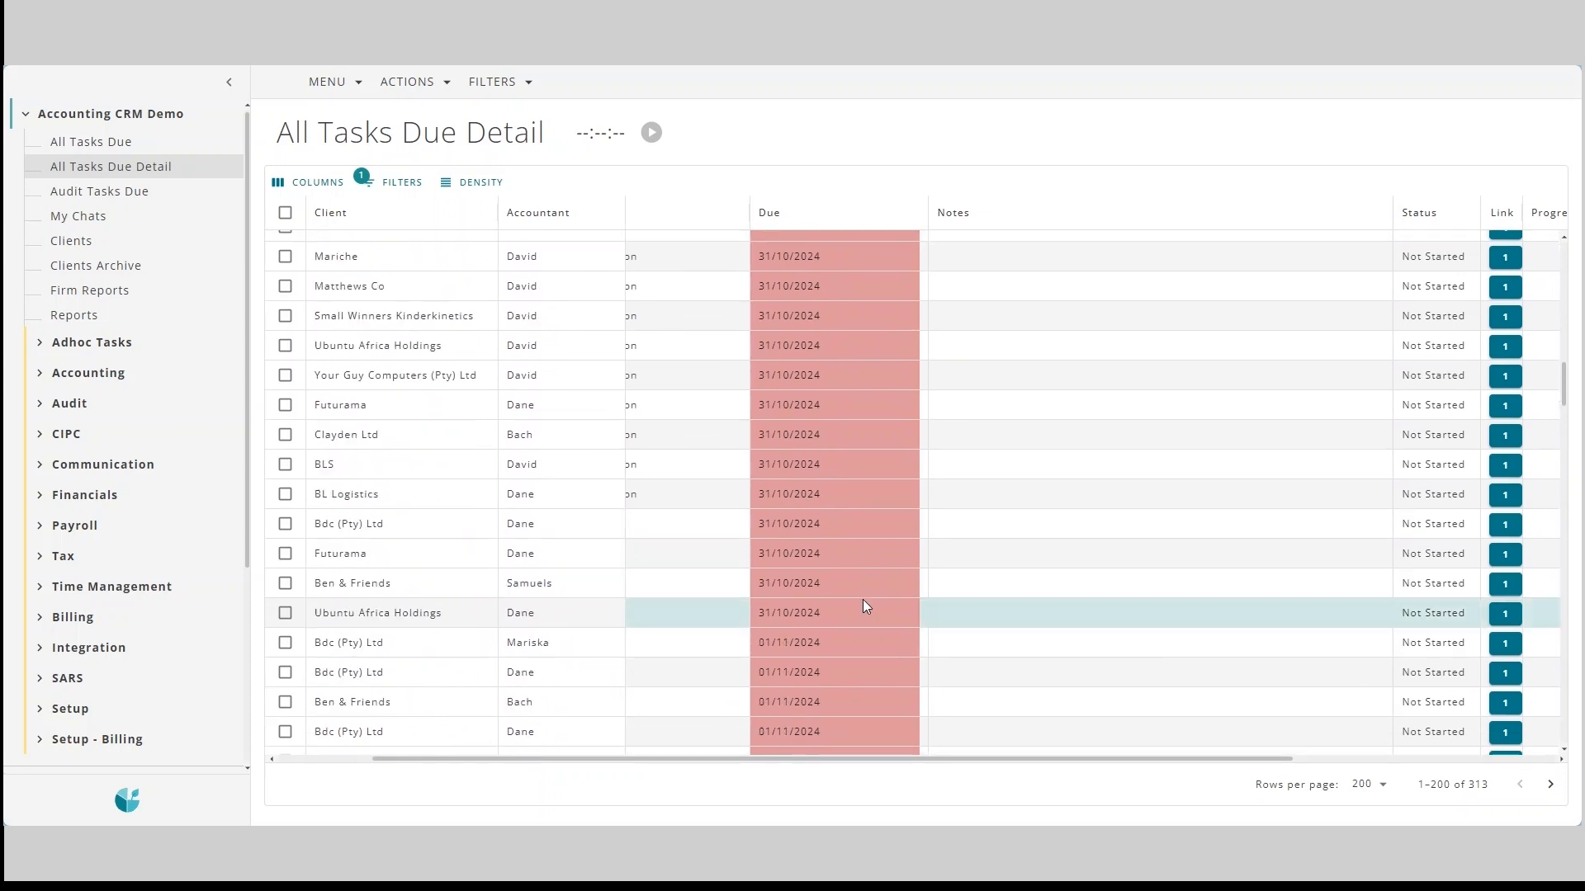
scroll(819, 599, "down", 5)
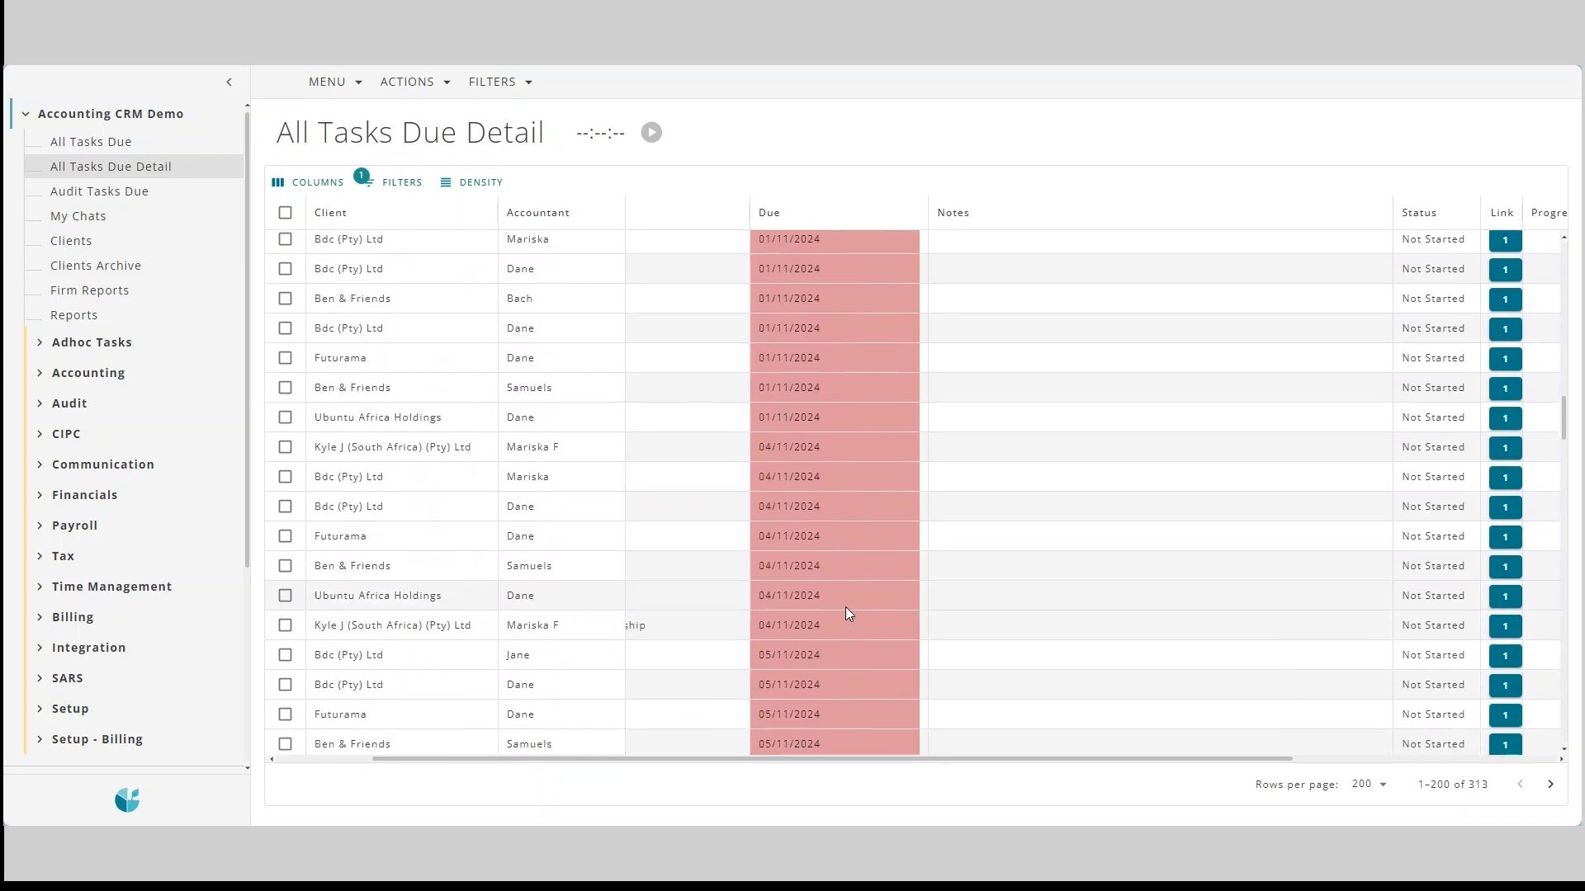
scroll(844, 609, "down", 5)
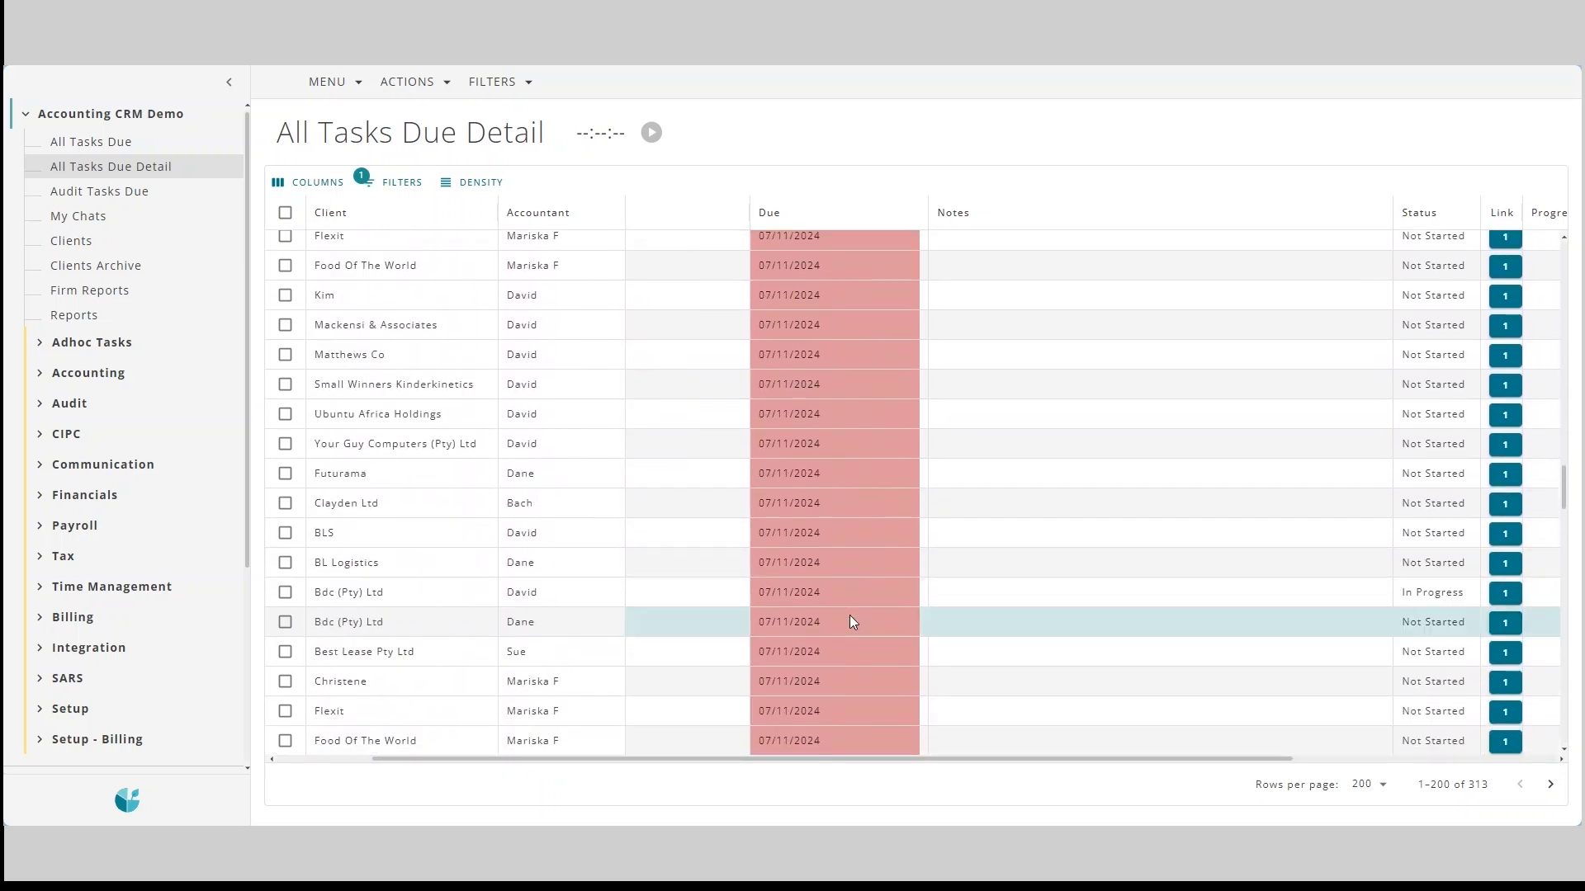
scroll(849, 616, "down", 5)
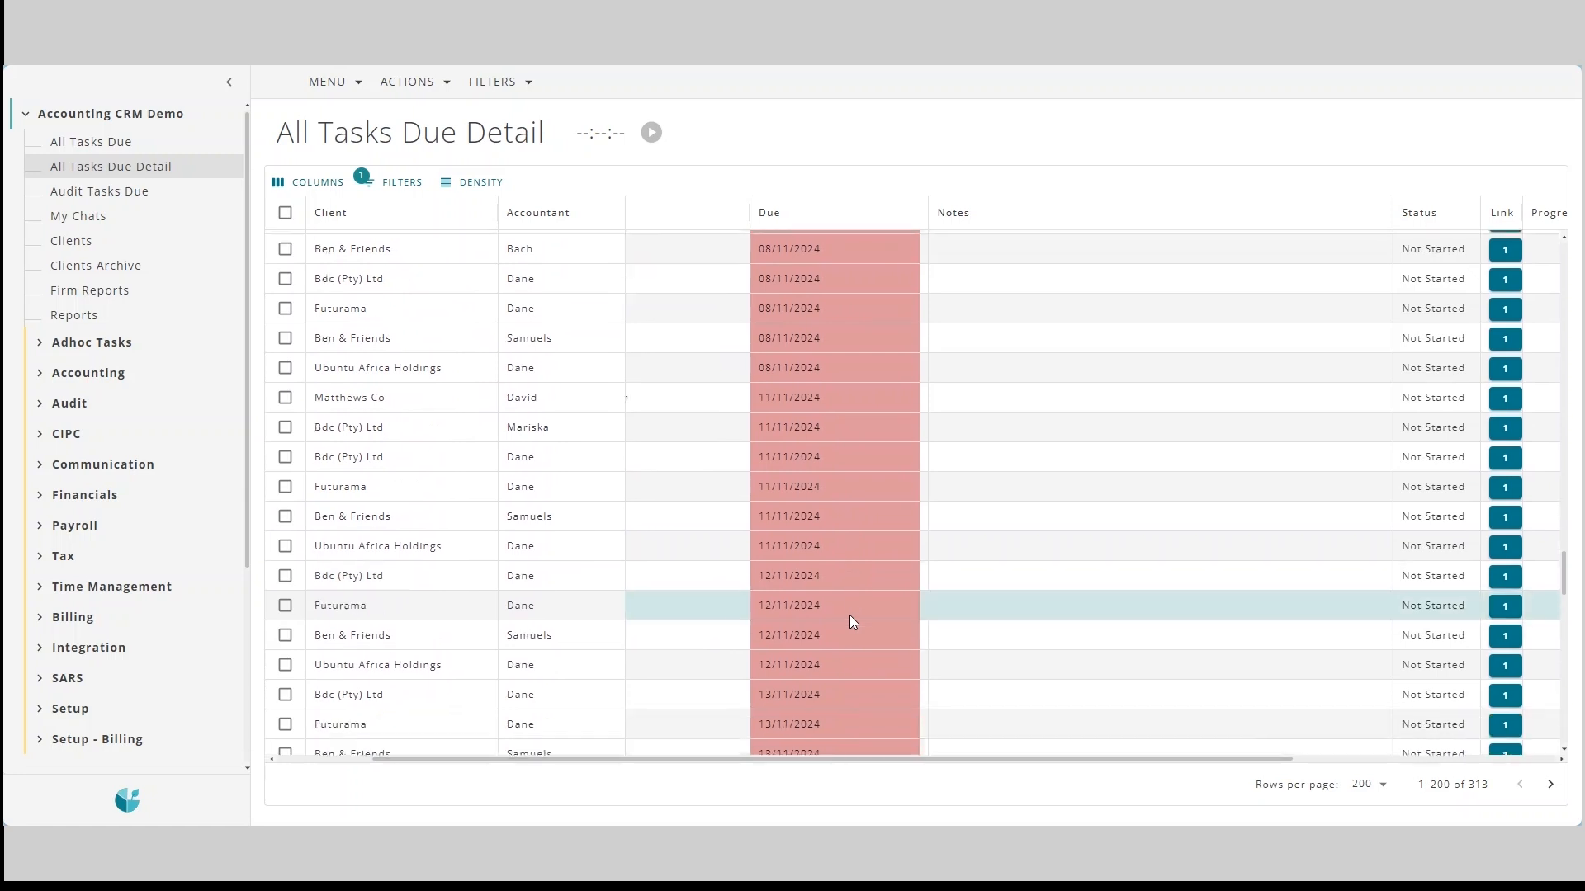
scroll(850, 615, "down", 1)
scroll(850, 615, "up", 8)
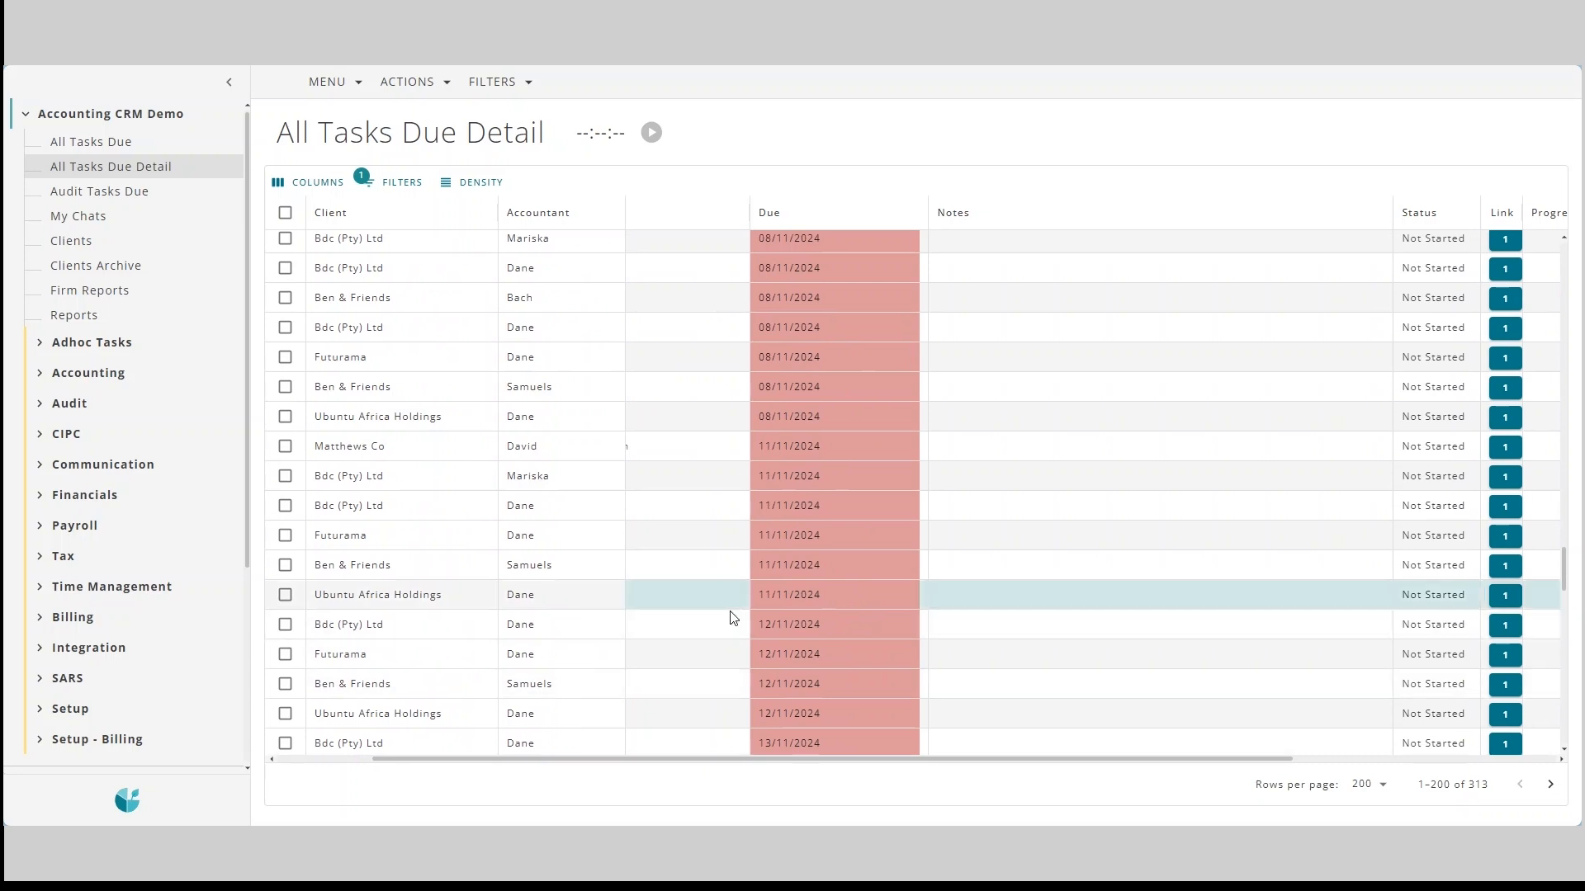
scroll(872, 696, "up", 10)
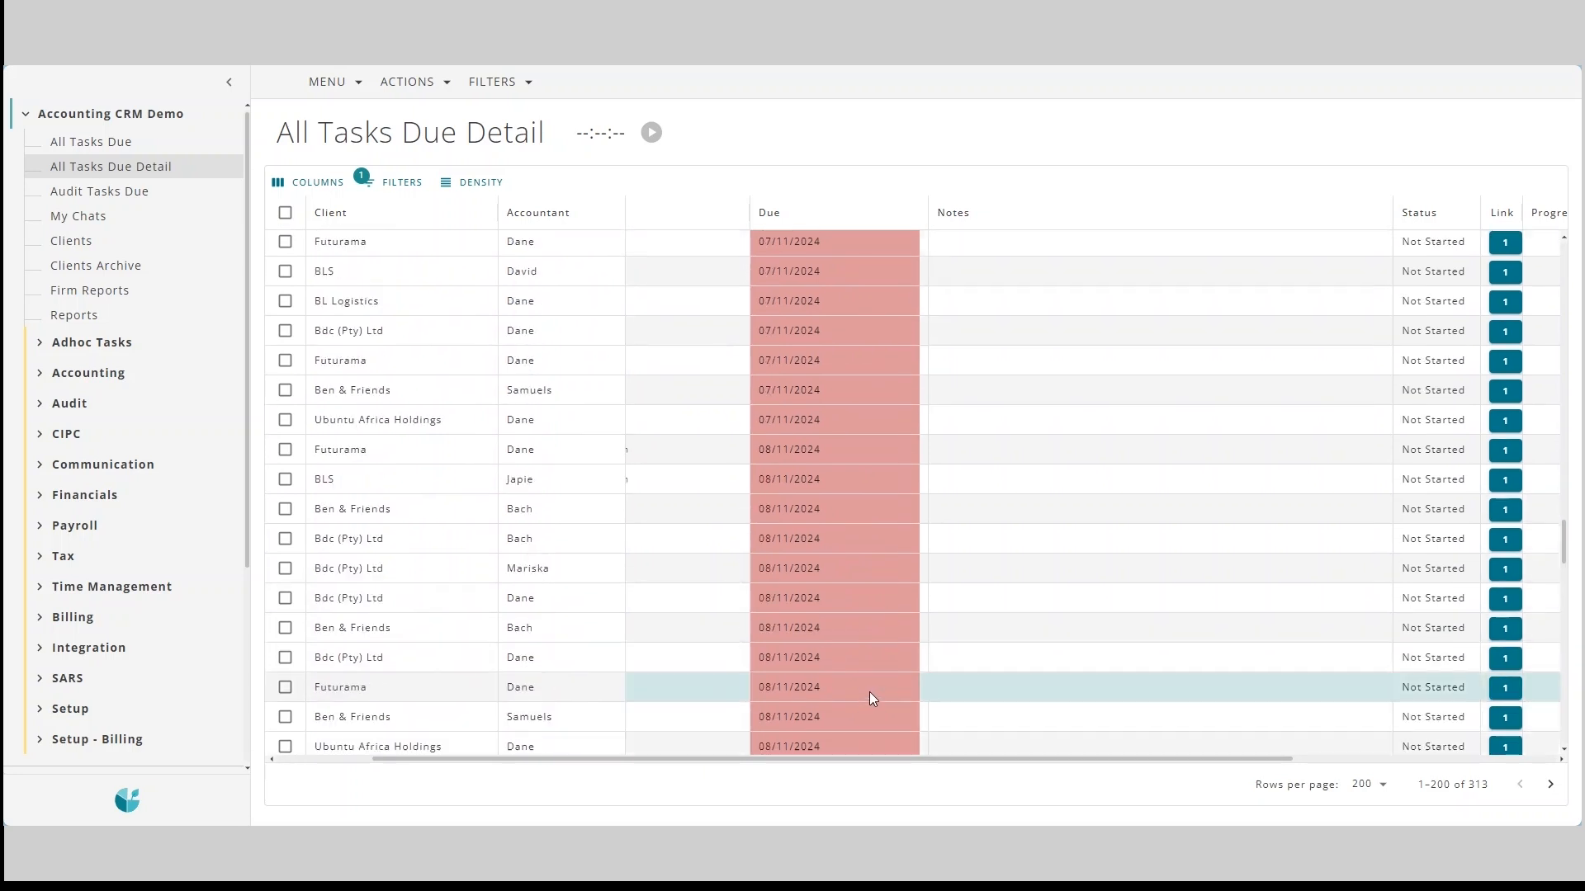
scroll(872, 697, "up", 3)
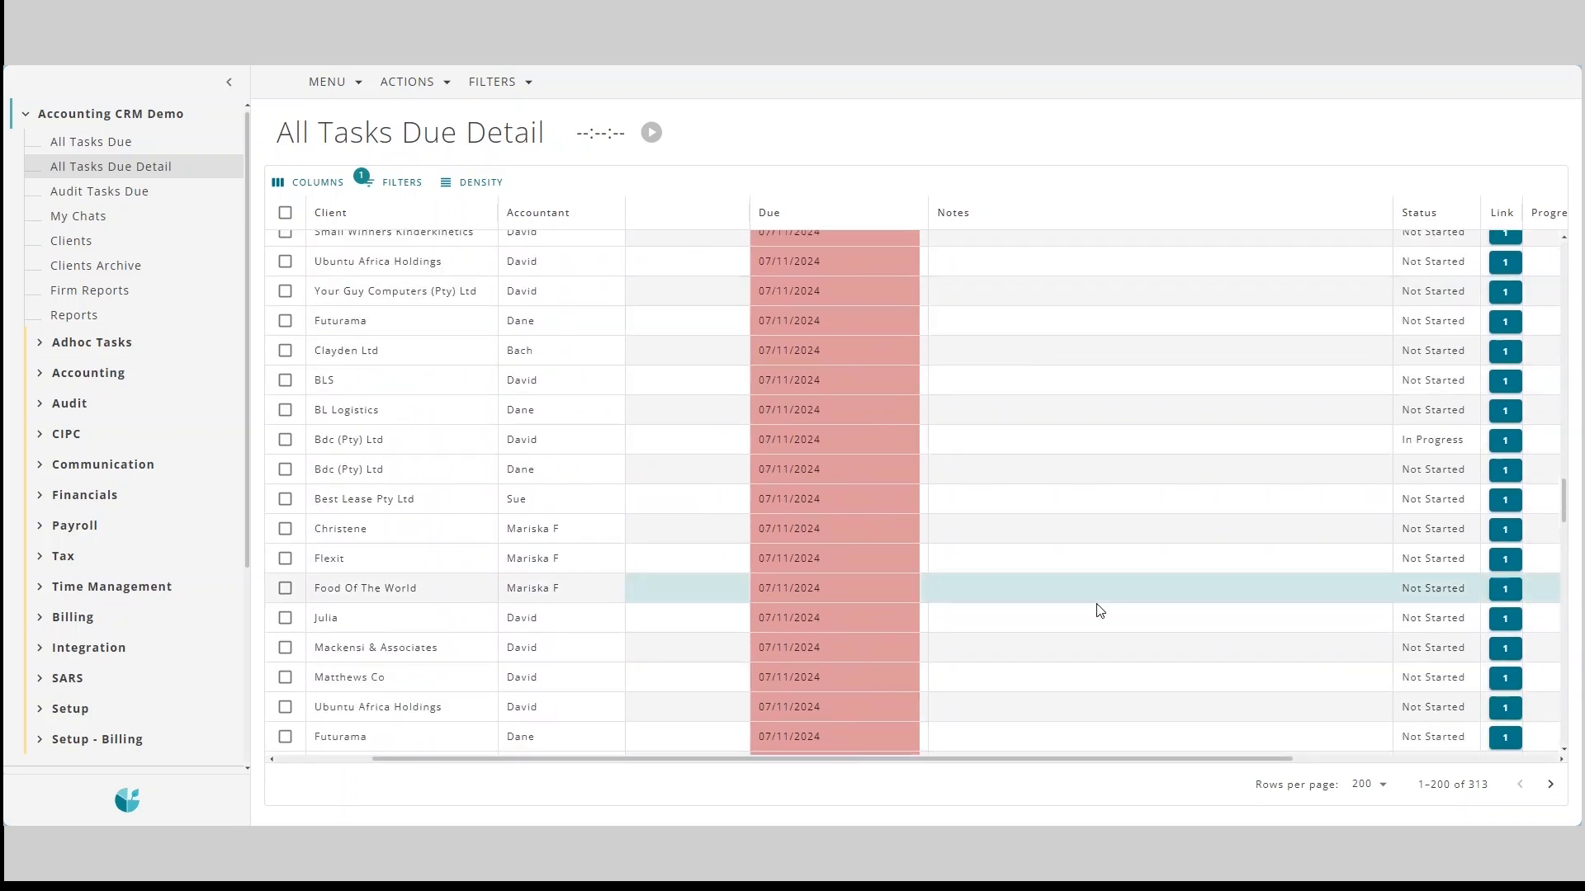
scroll(869, 566, "up", 10)
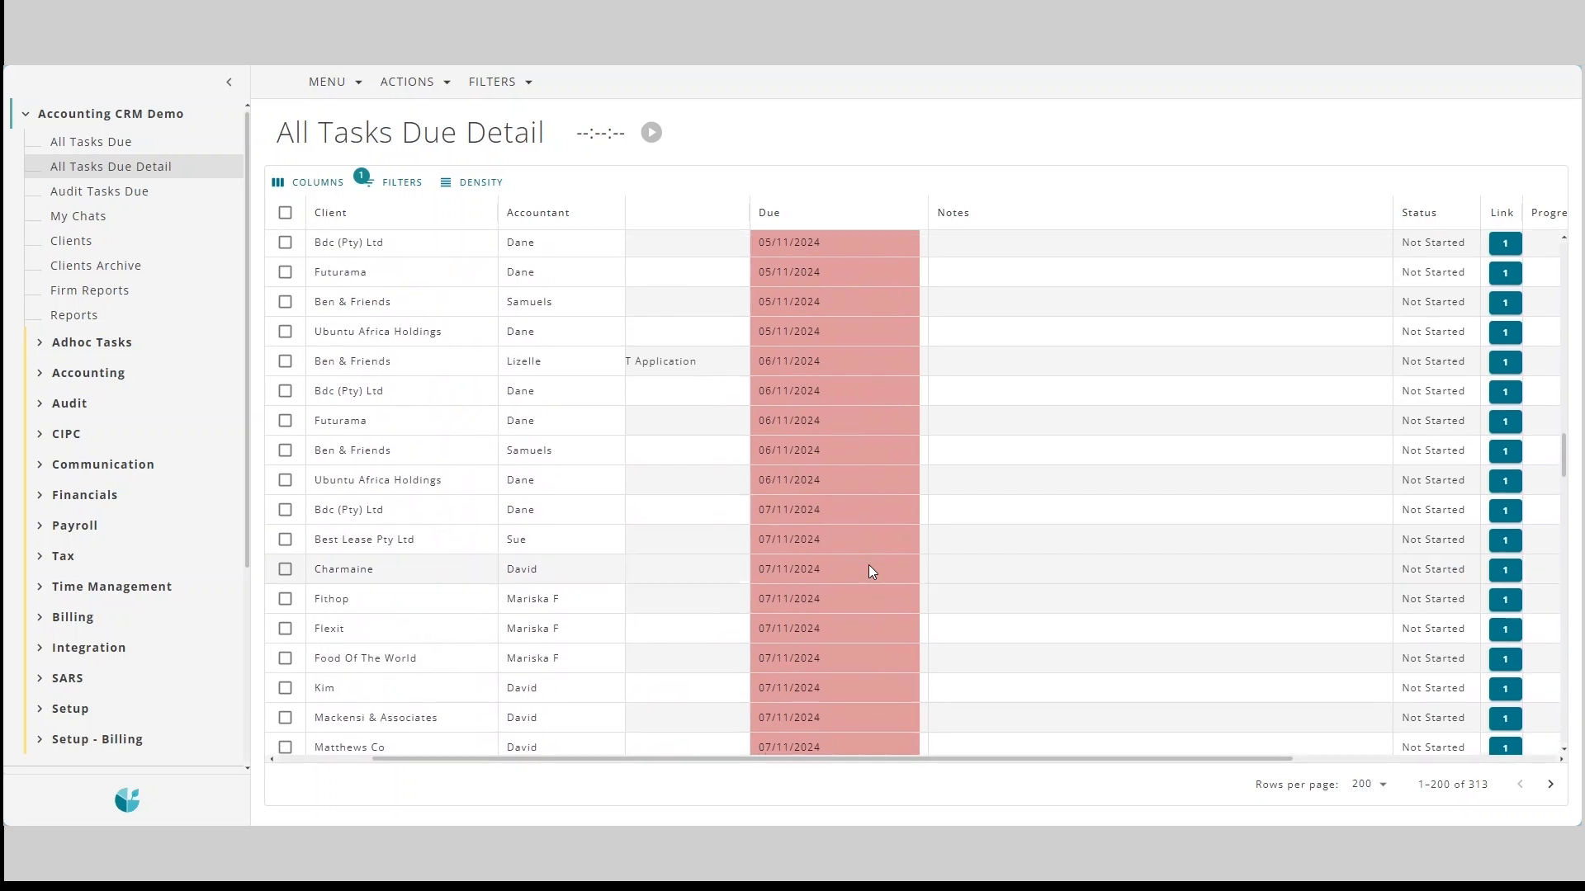
scroll(868, 567, "up", 10)
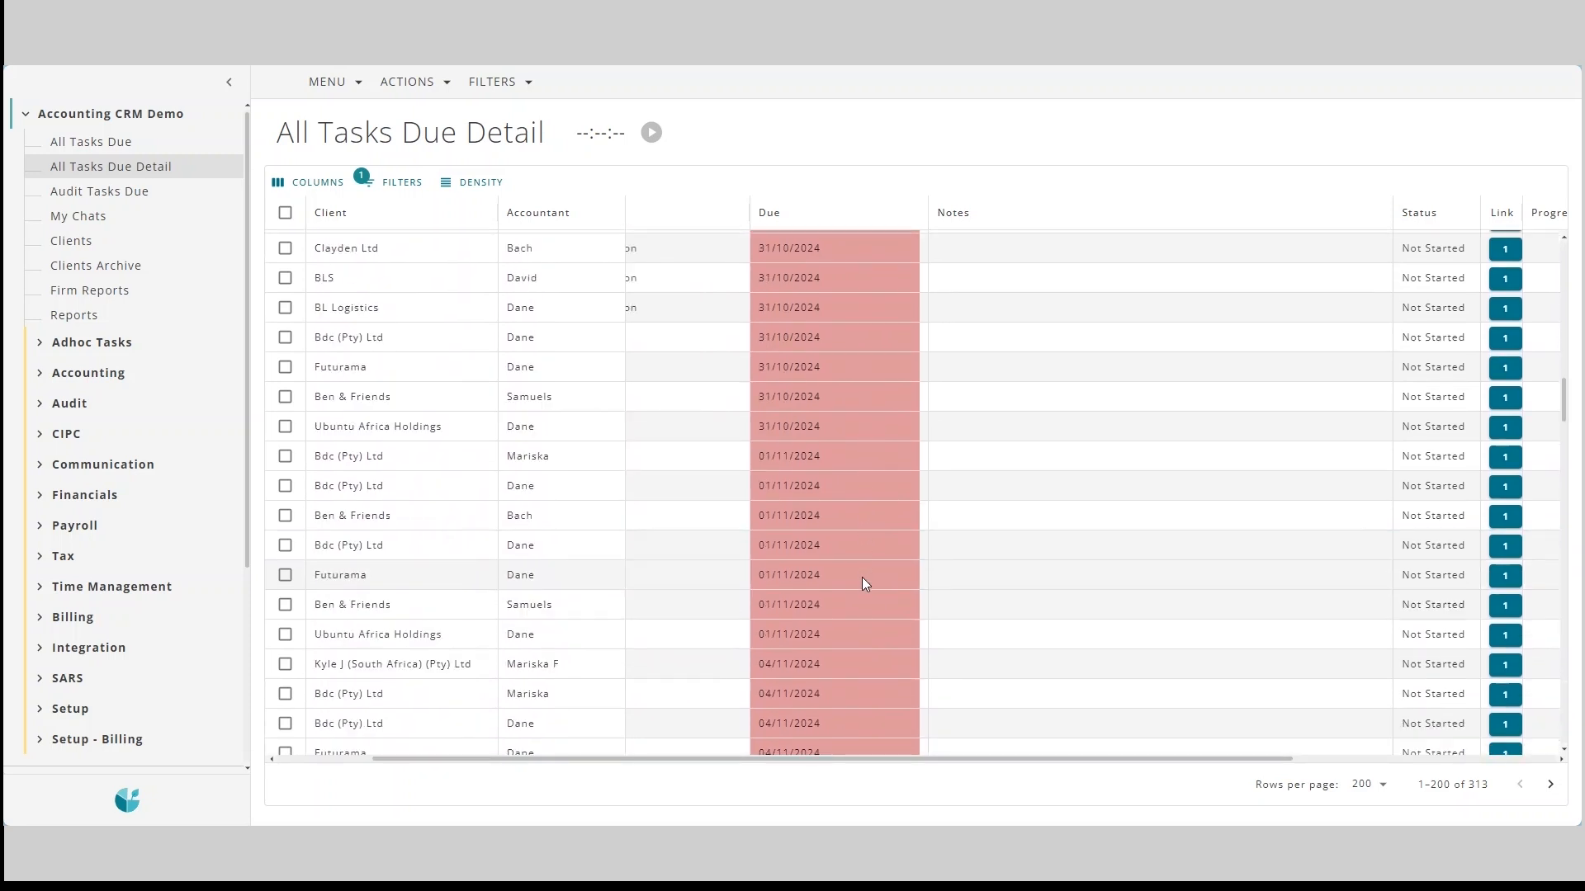
scroll(864, 583, "up", 10)
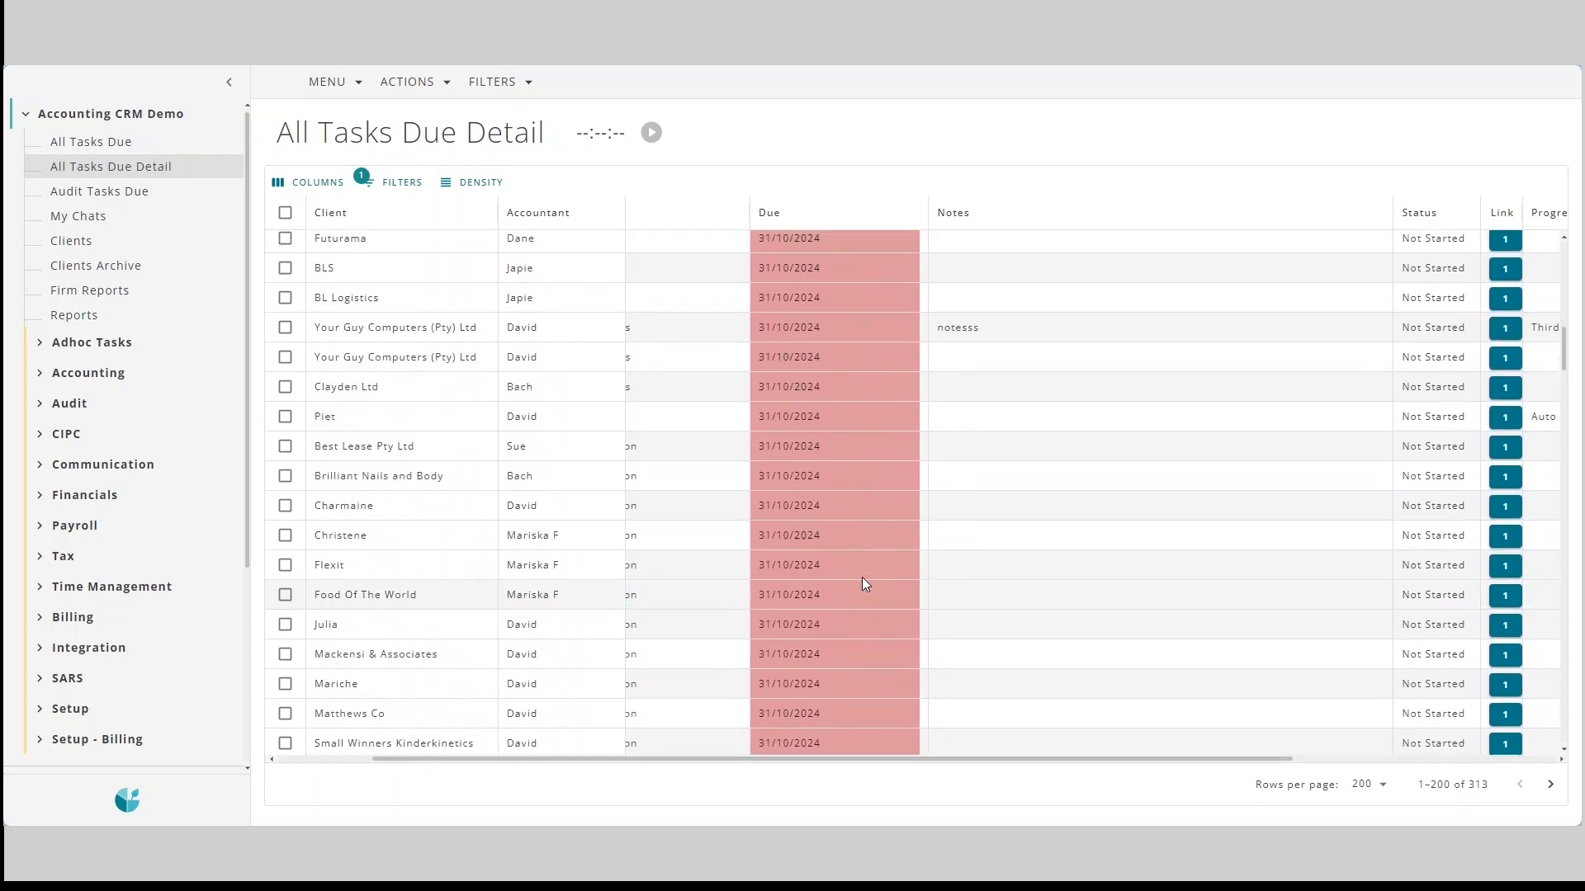
scroll(863, 584, "up", 3)
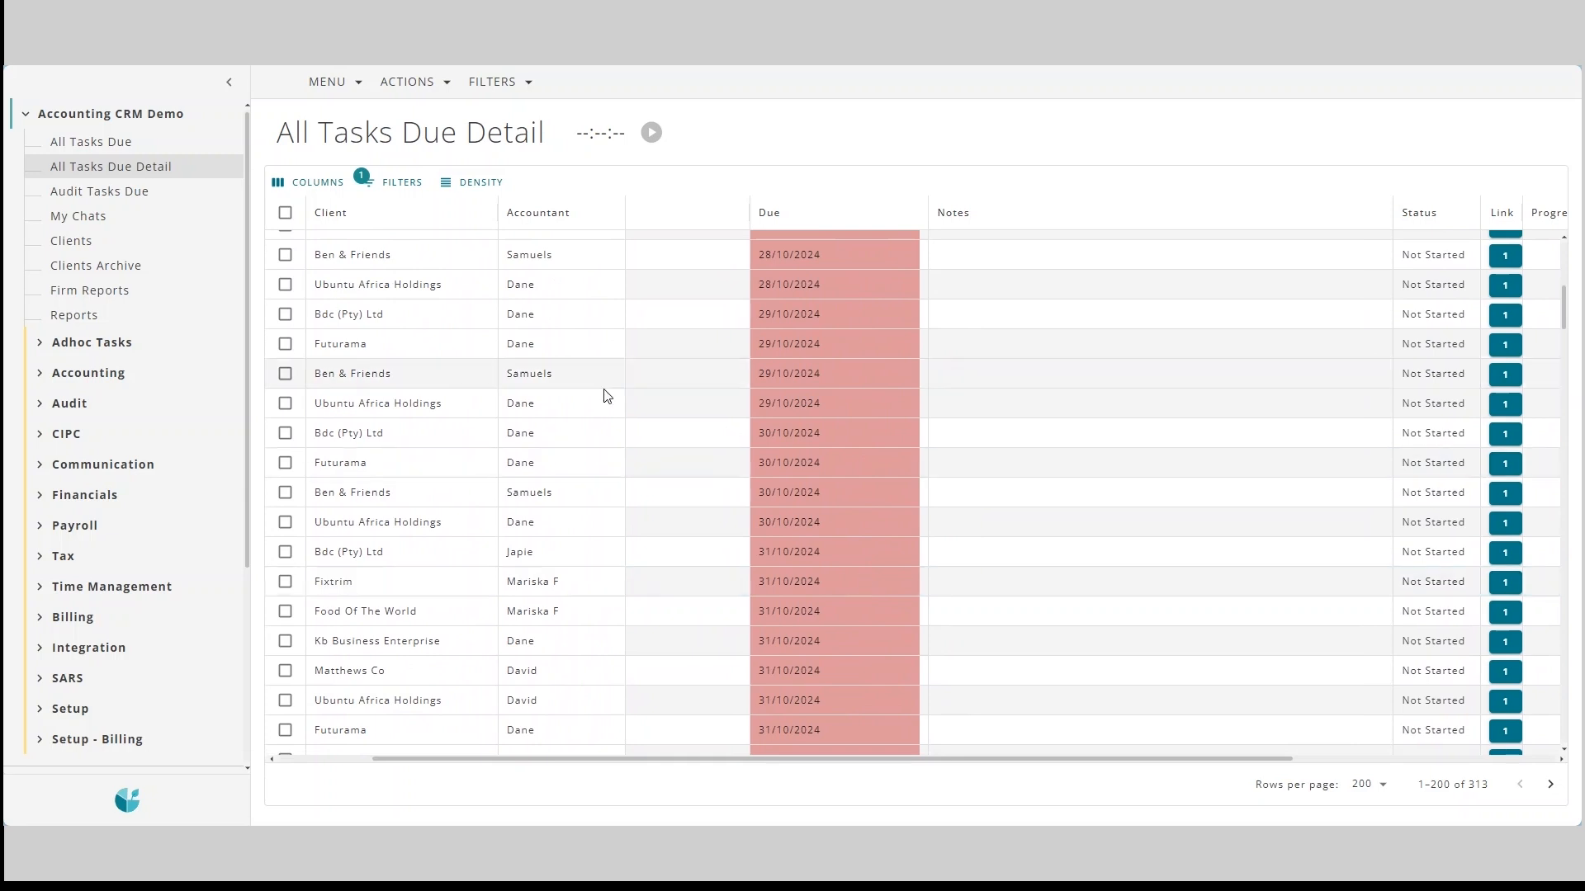
scroll(740, 449, "up", 3)
scroll(740, 448, "up", 4)
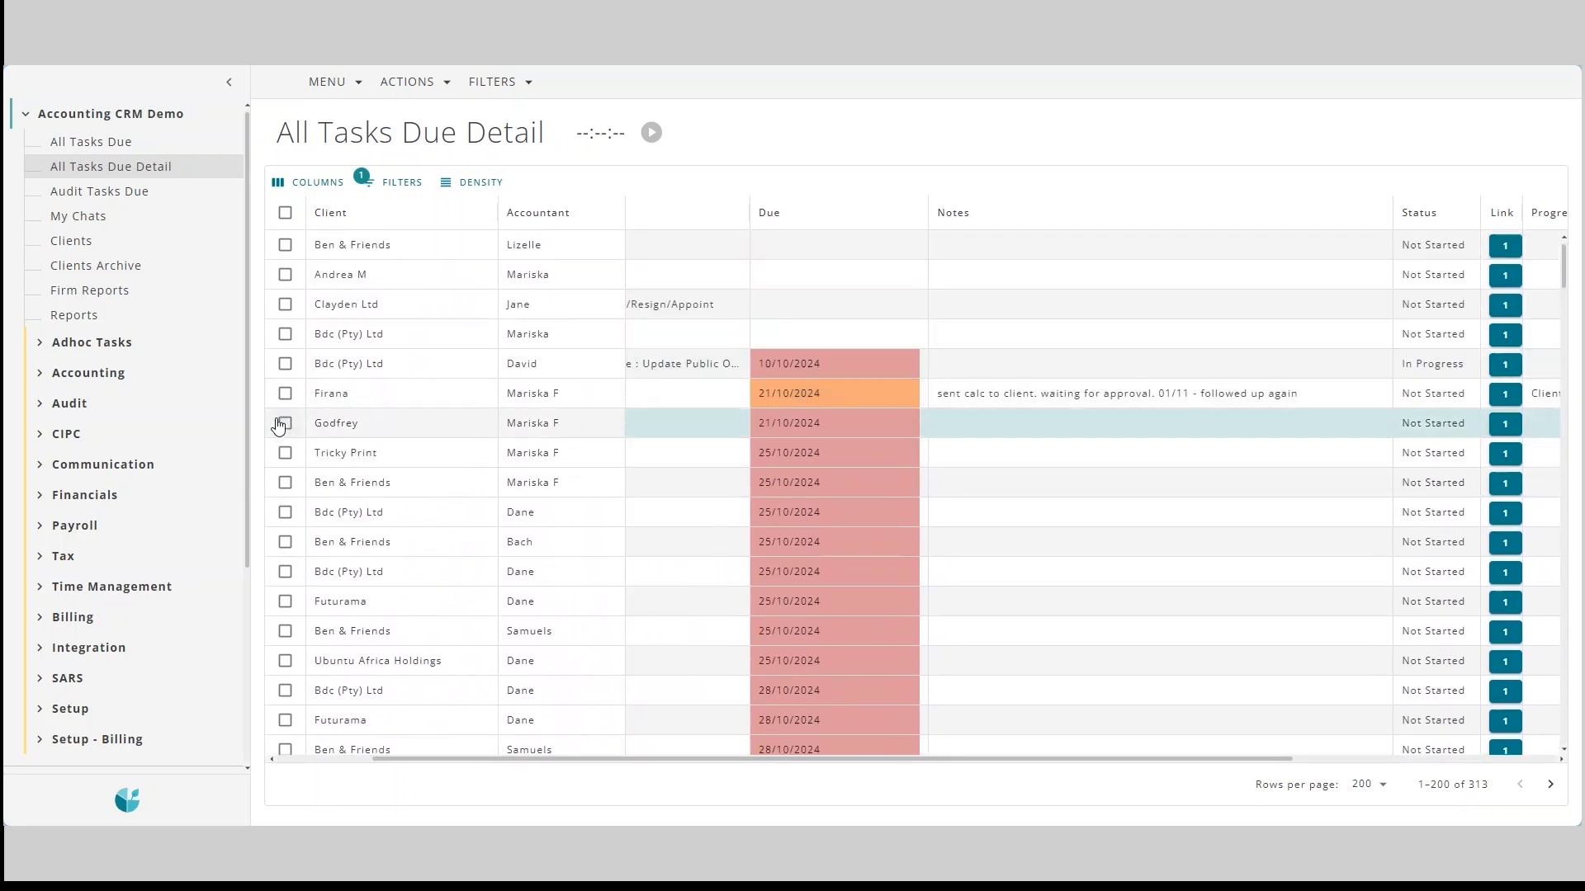
Mark eleven consecutive tasks complete, from the red Income Tax Individuals task due 21/10/2024 through Futurama's Send daily report due 28/10/2024.
left_click(288, 453)
left_click(286, 483)
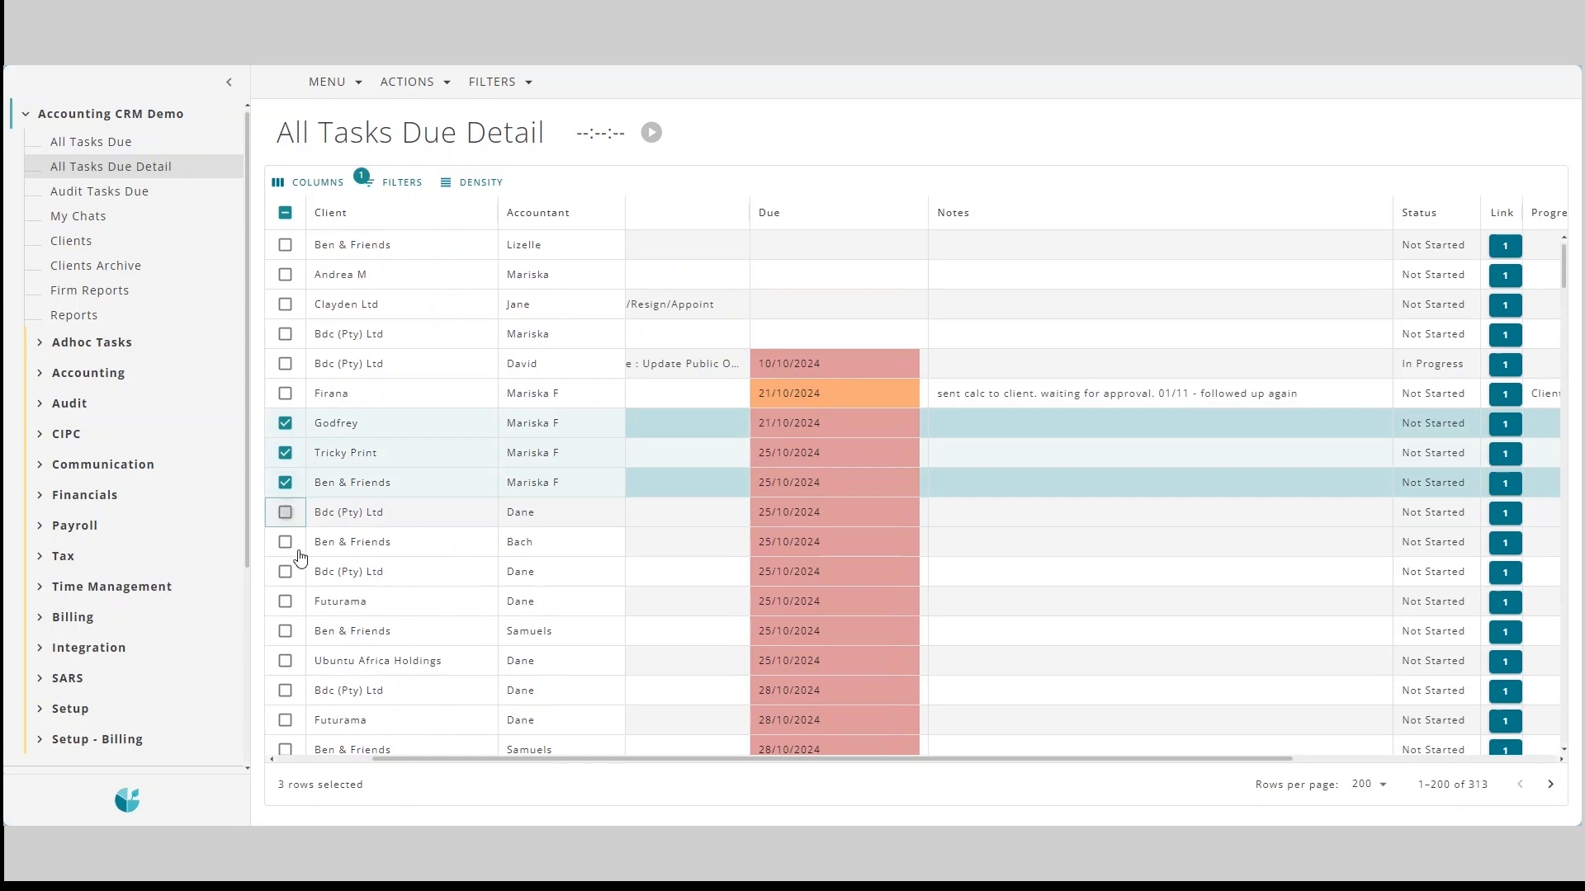
left_click(285, 512)
left_click(284, 542)
left_click_drag(888, 764, 660, 764)
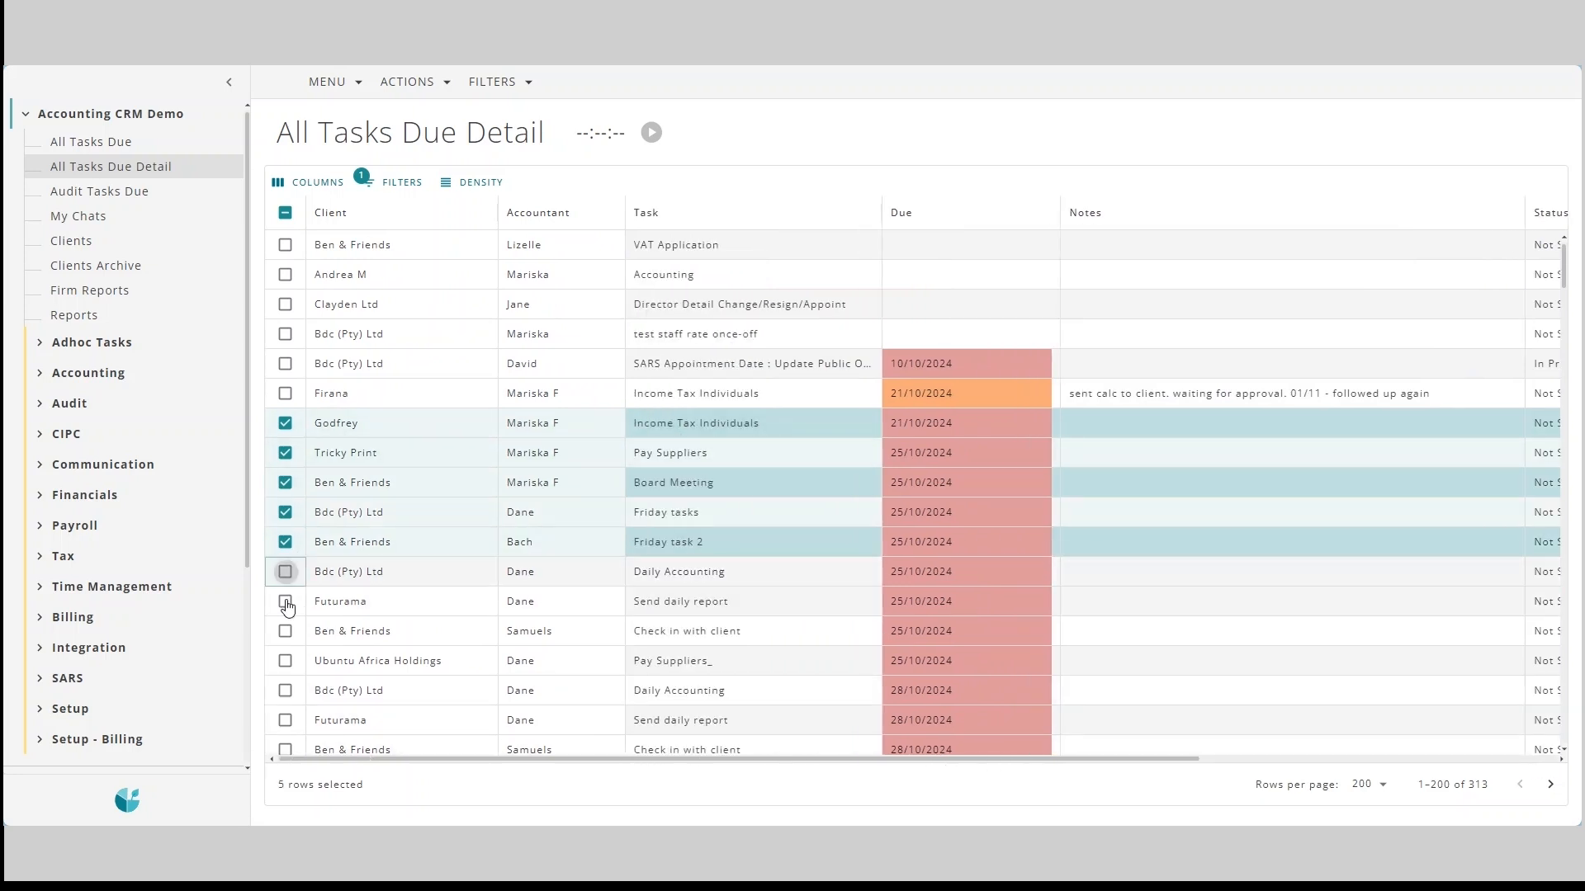
left_click(285, 571)
left_click(285, 601)
left_click(285, 630)
left_click(285, 660)
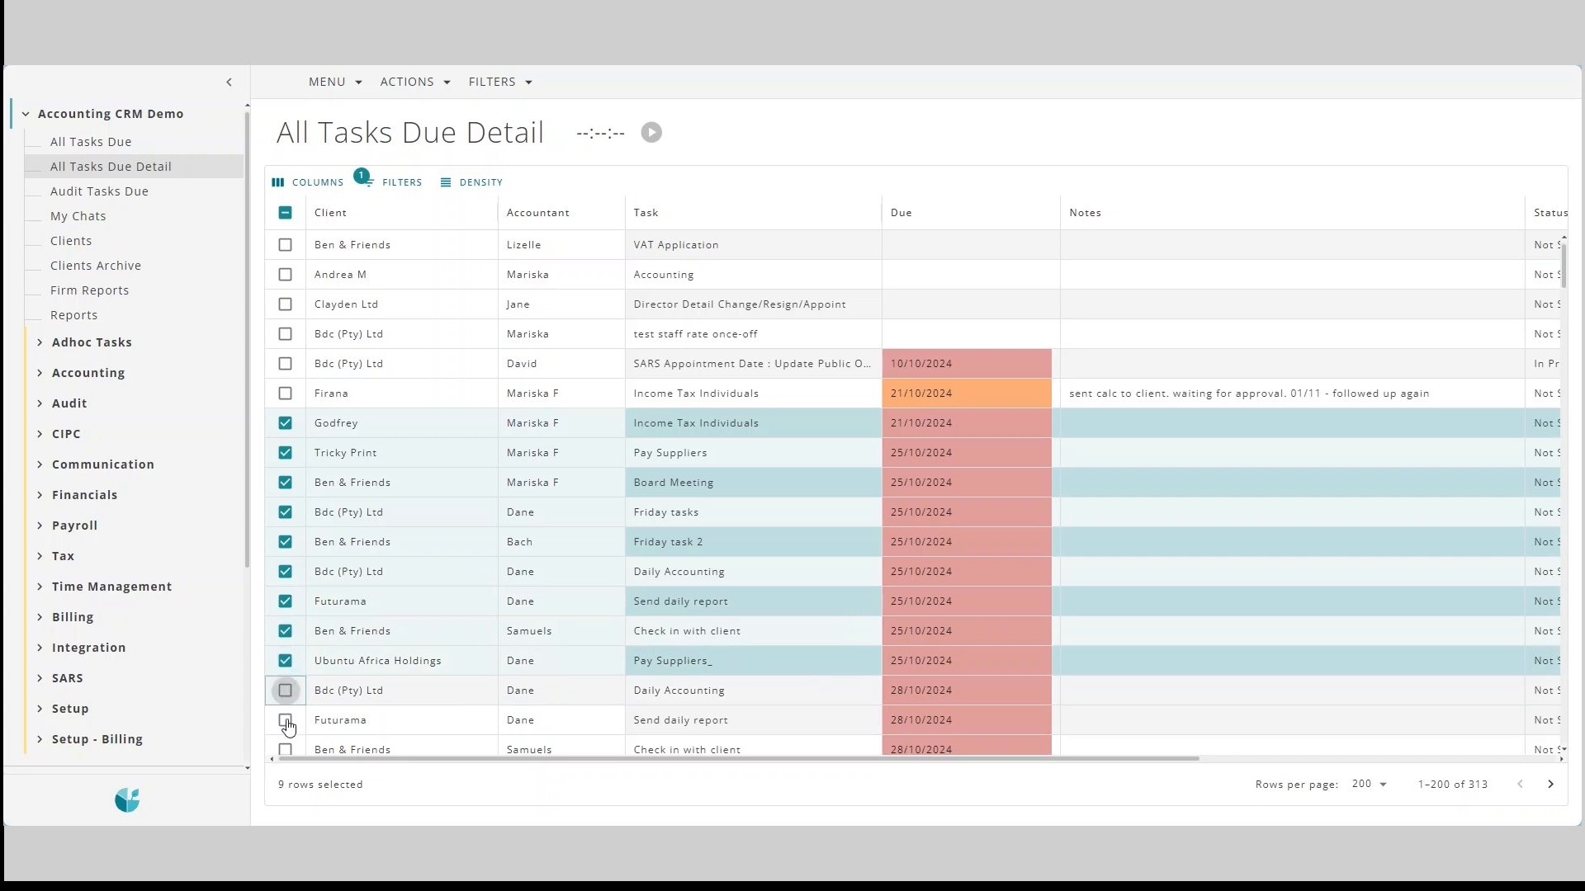
left_click(285, 720)
left_click(285, 690)
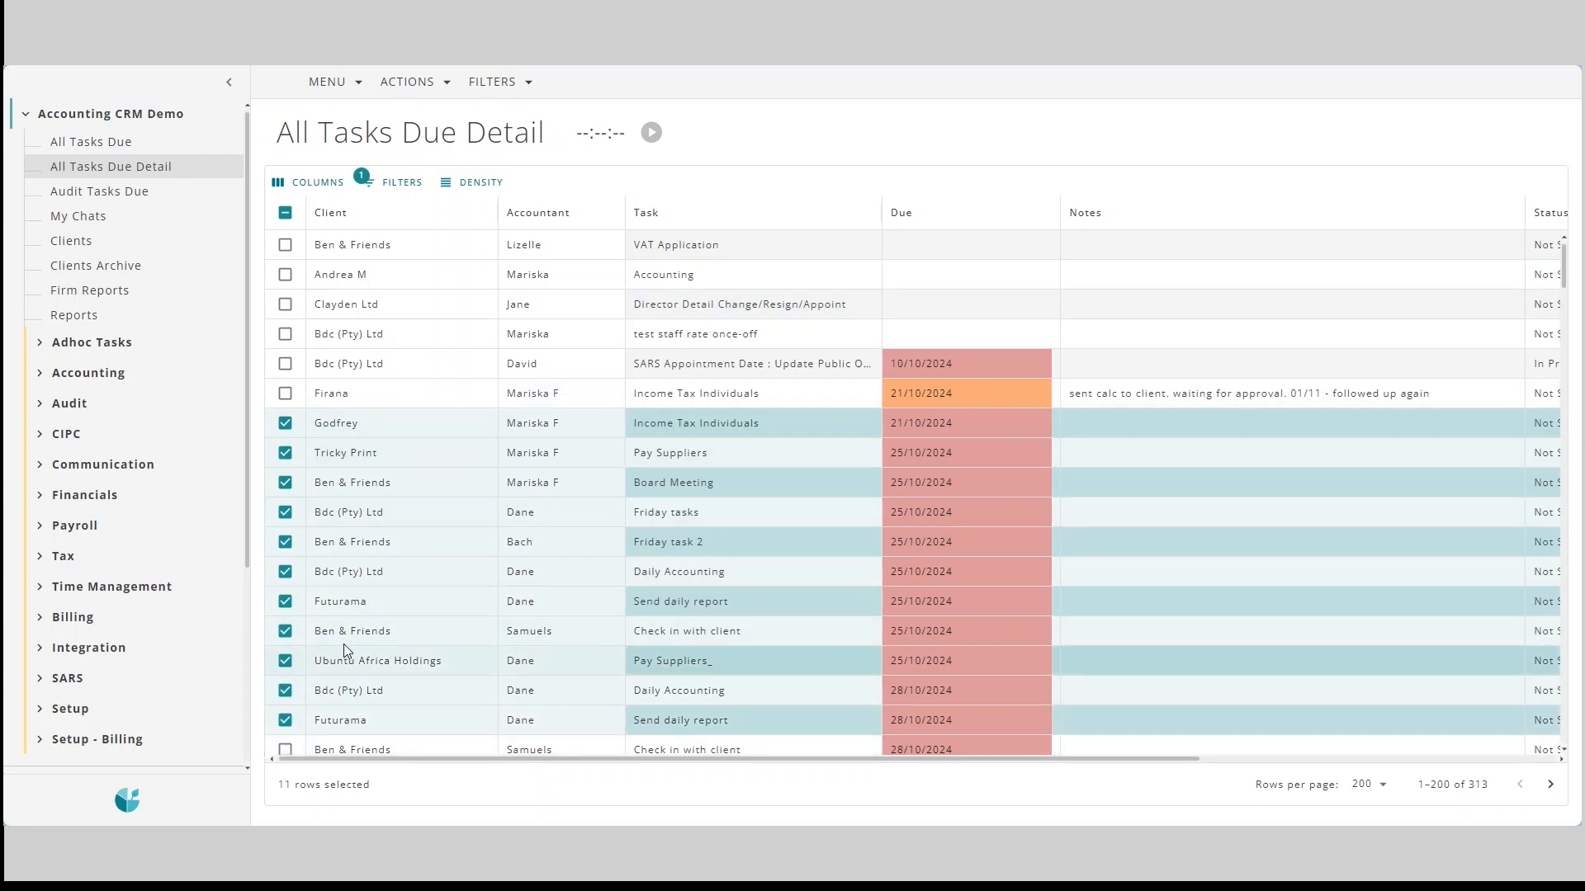
left_click(388, 82)
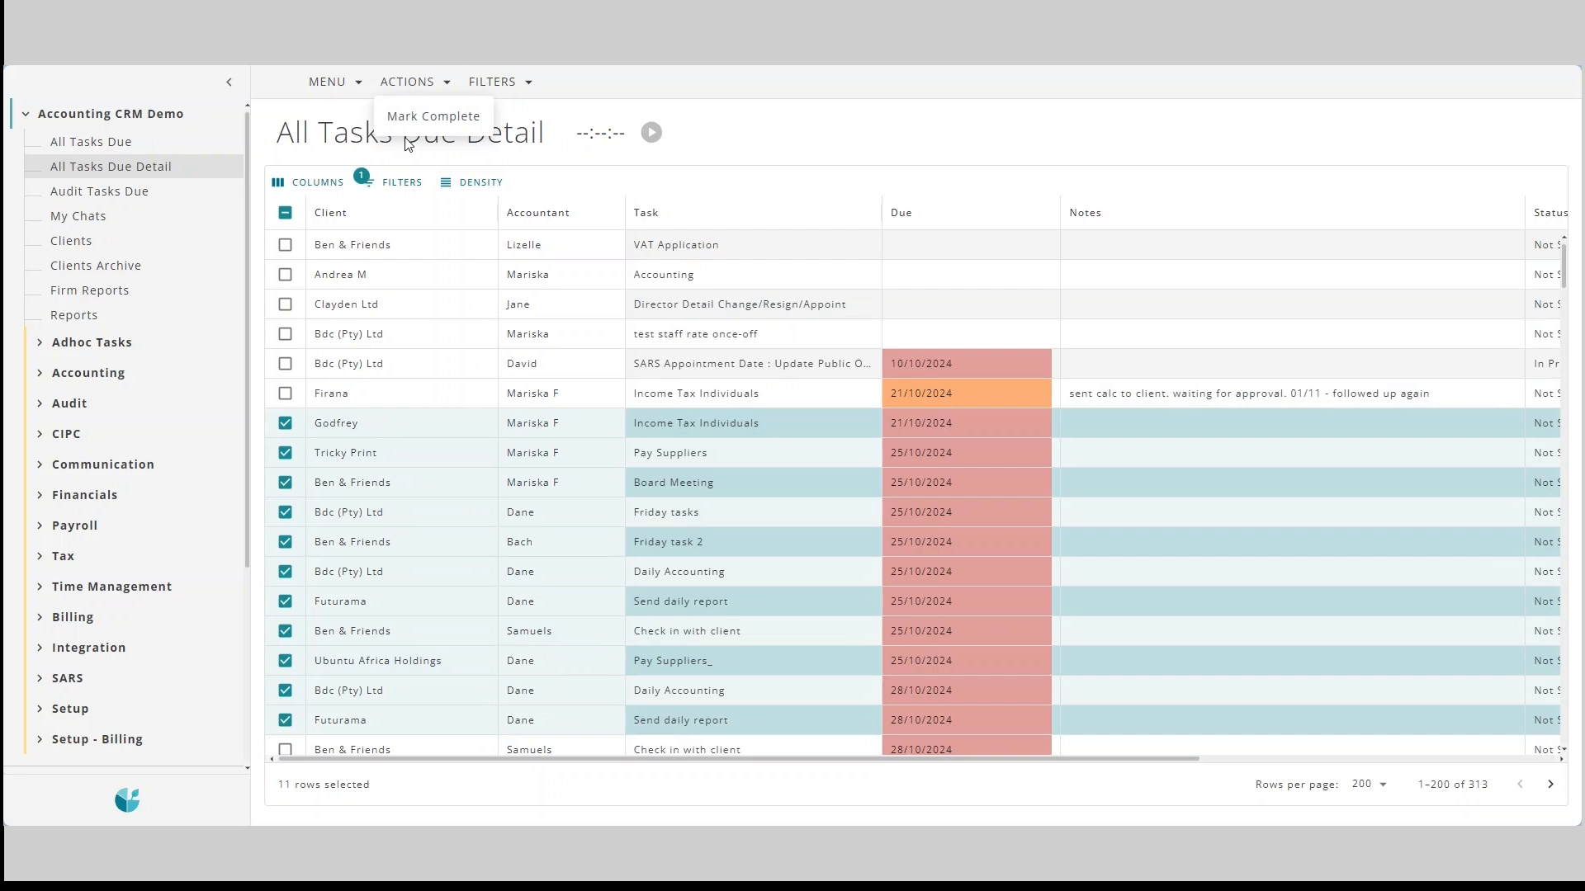
left_click(412, 118)
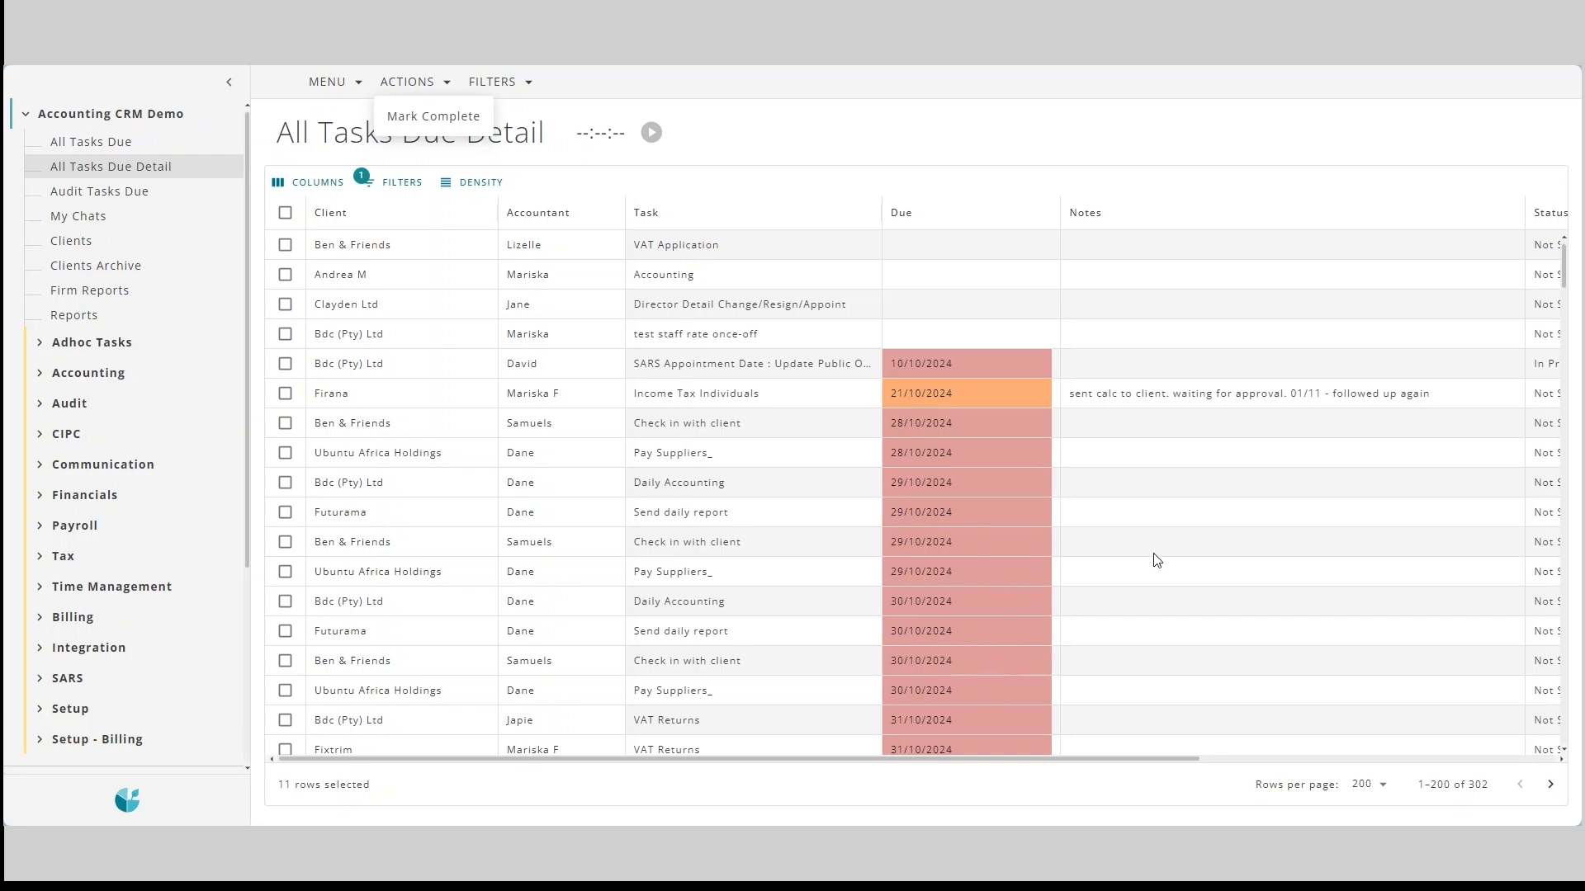
Examine the colour coding of the Due column across the remaining tasks, comparing overdue, upcoming and late-November dates.
scroll(1154, 556, "down", 4)
scroll(1154, 556, "down", 15)
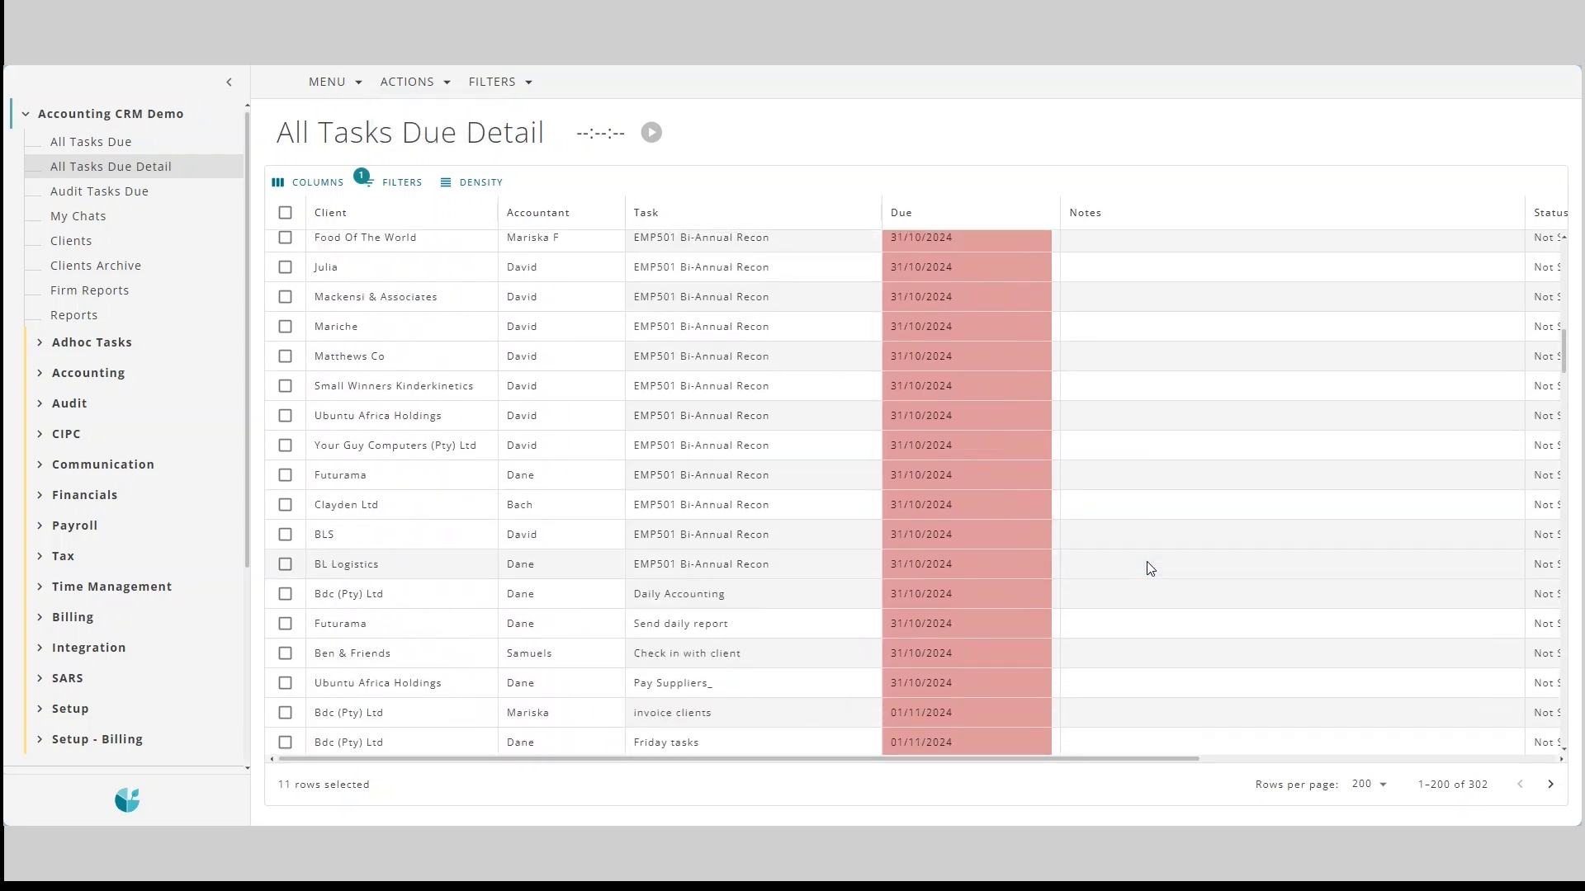
scroll(1138, 573, "down", 15)
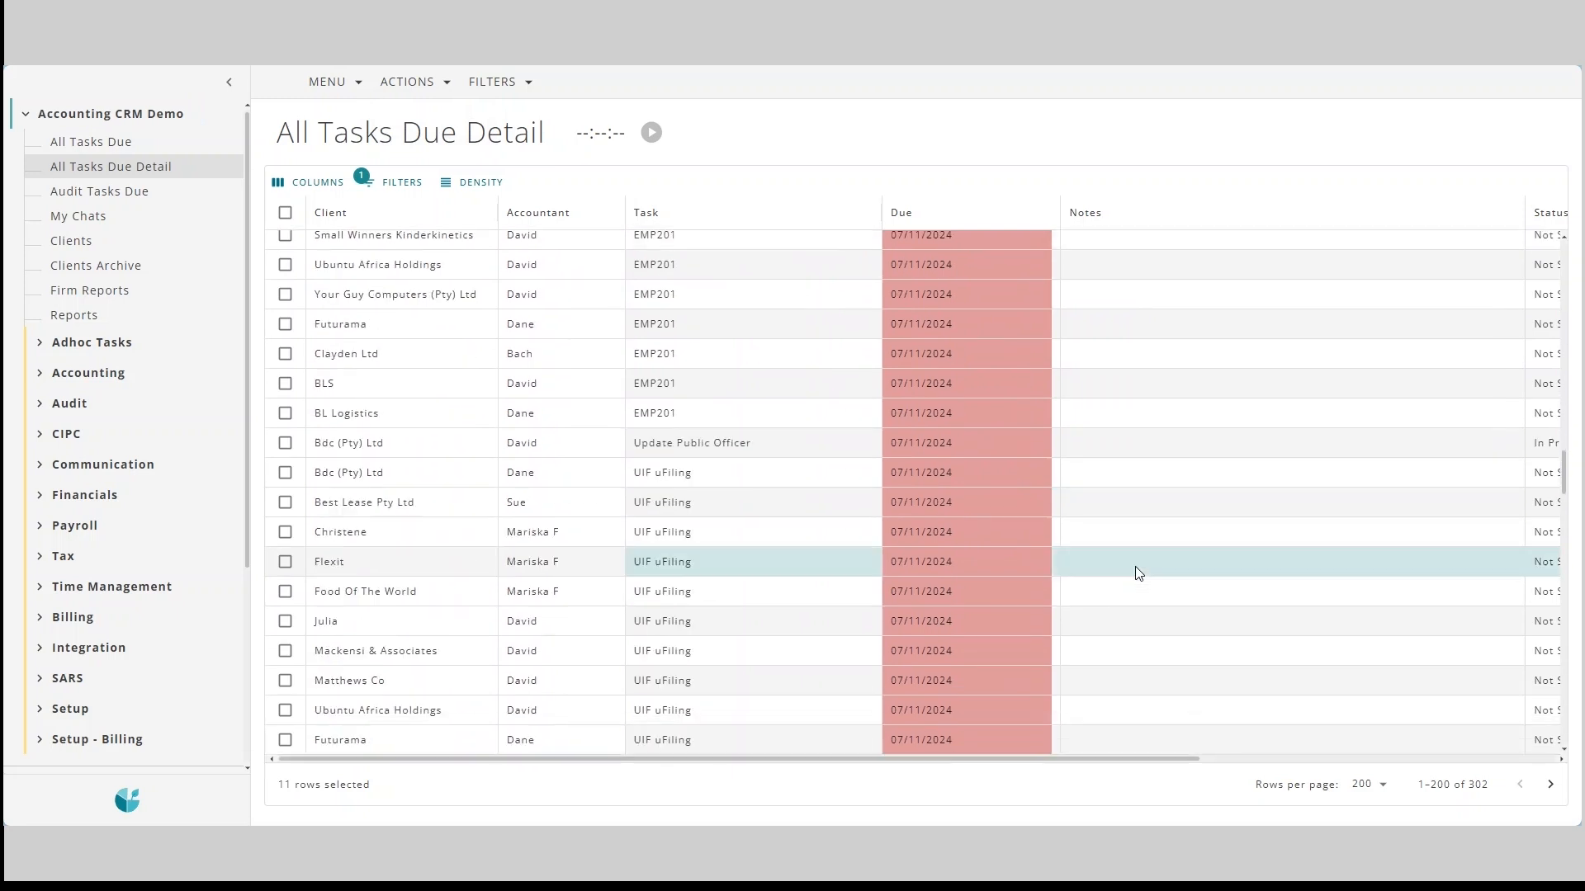
scroll(1000, 607, "down", 5)
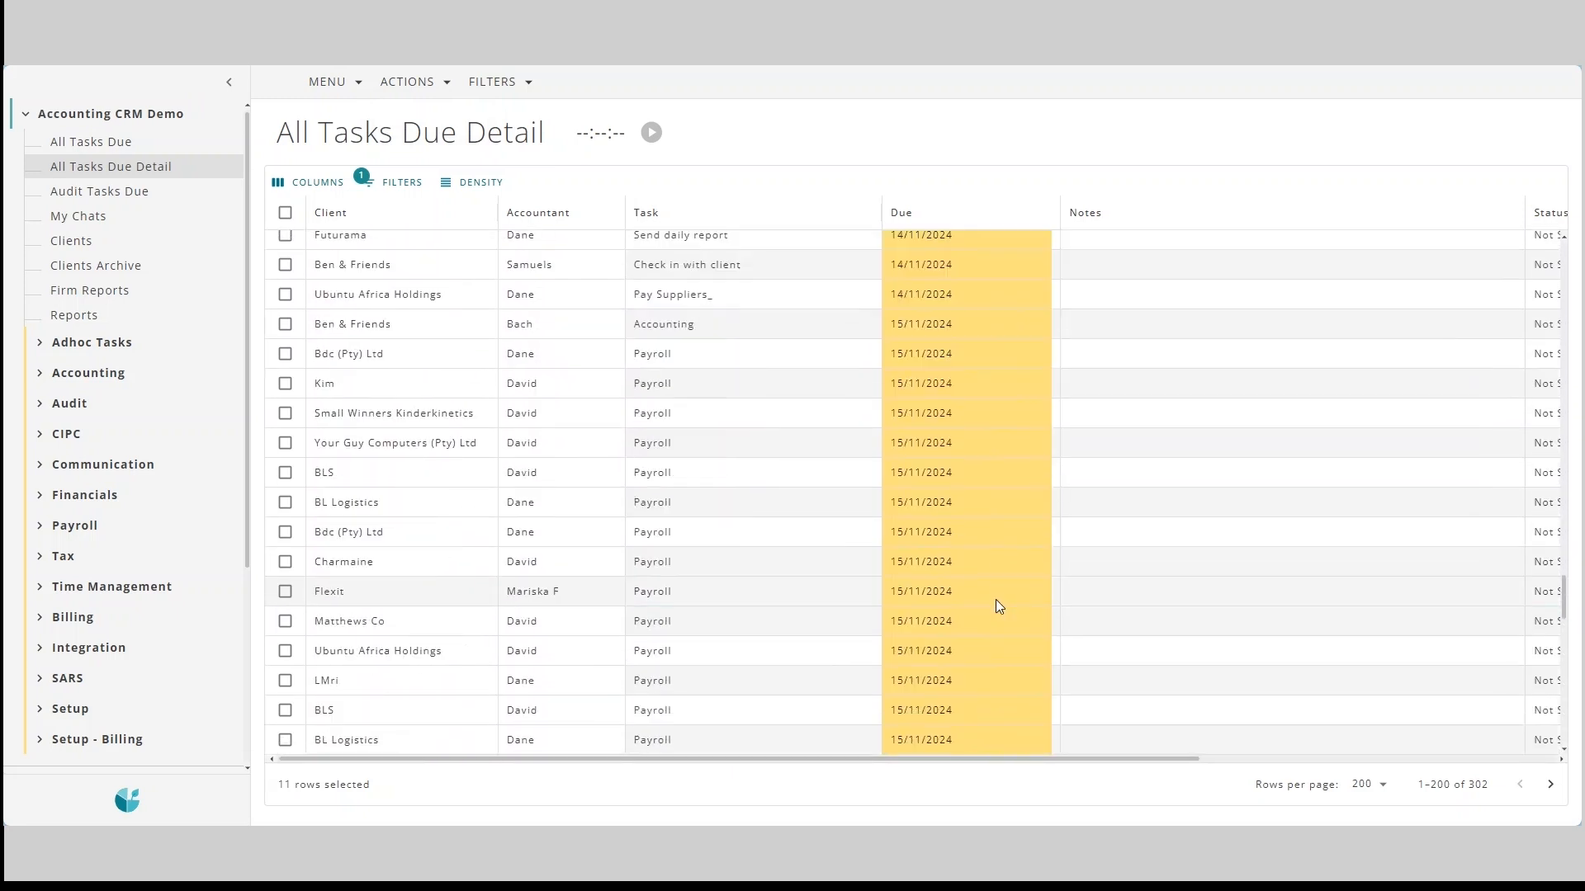
scroll(997, 606, "up", 2)
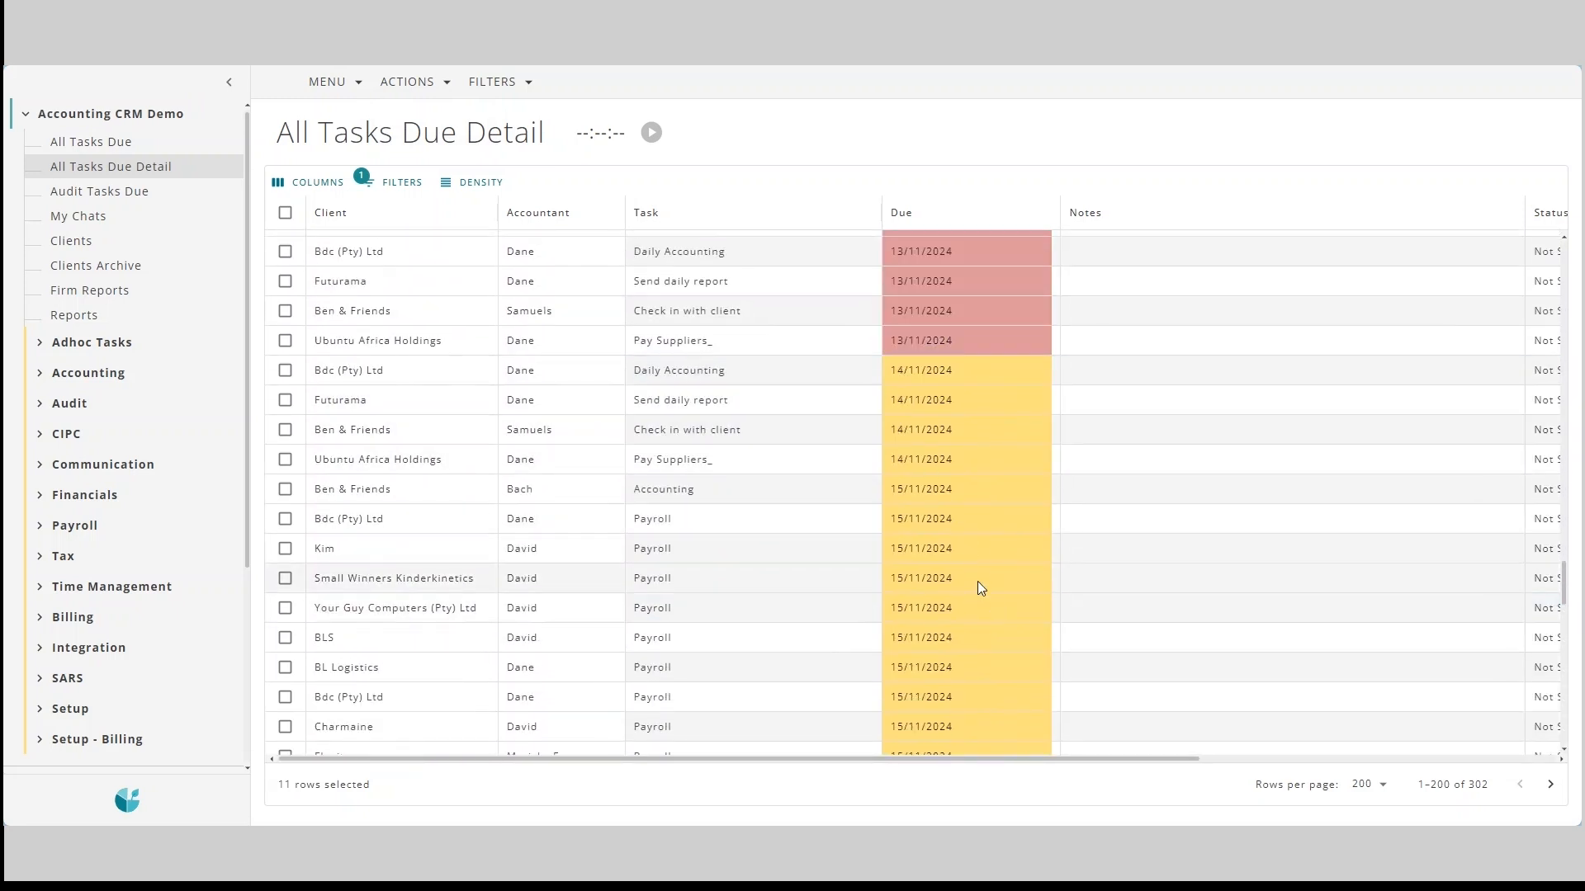
scroll(978, 584, "down", 4)
scroll(976, 582, "down", 3)
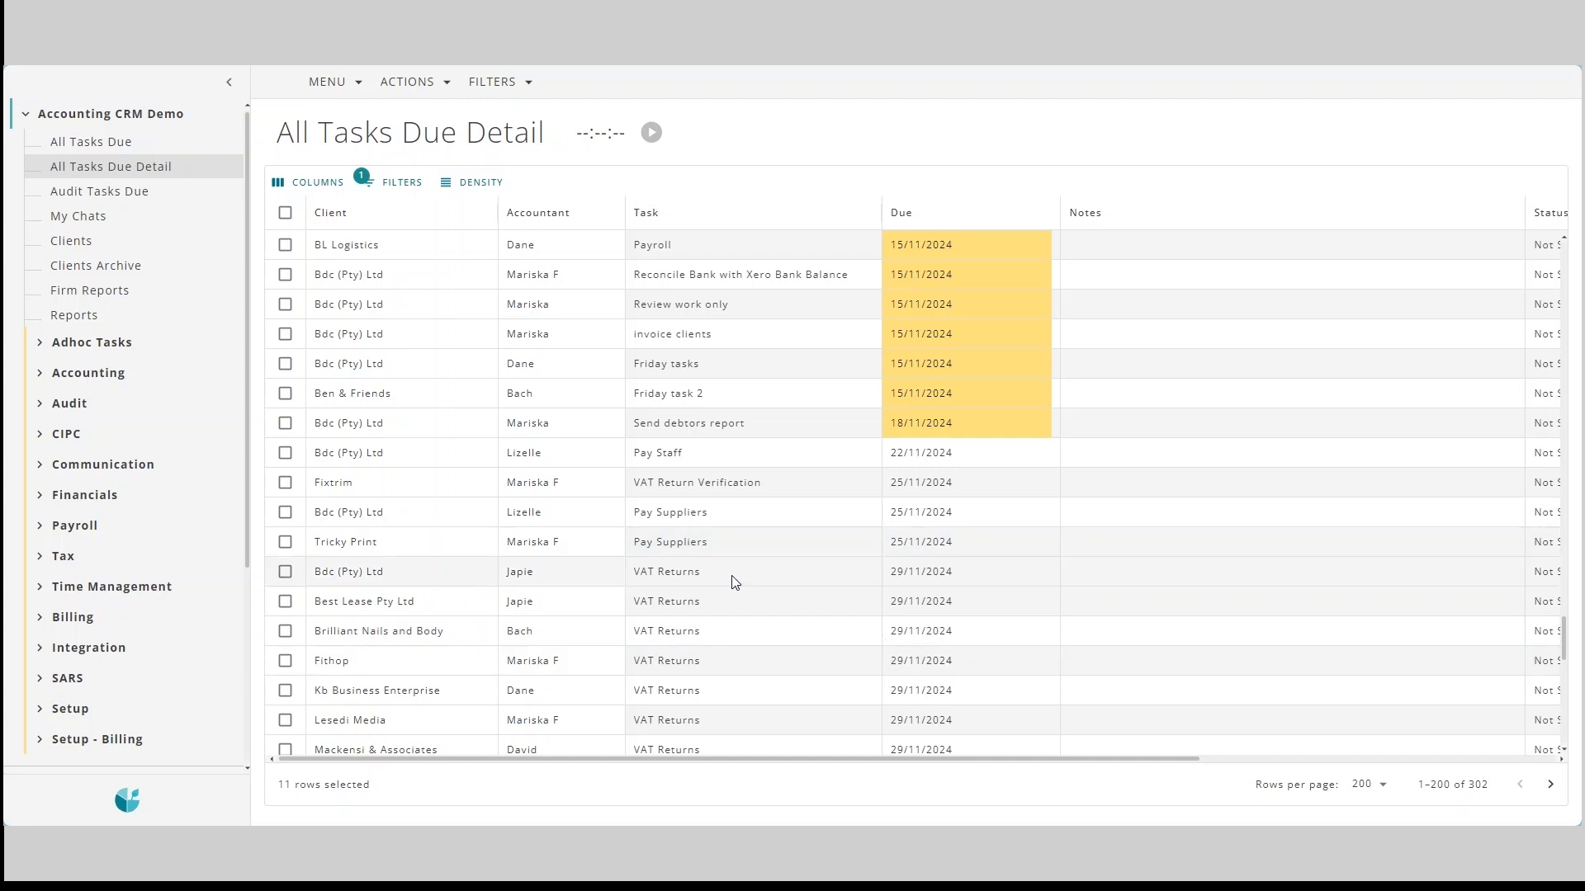
scroll(849, 591, "down", 2)
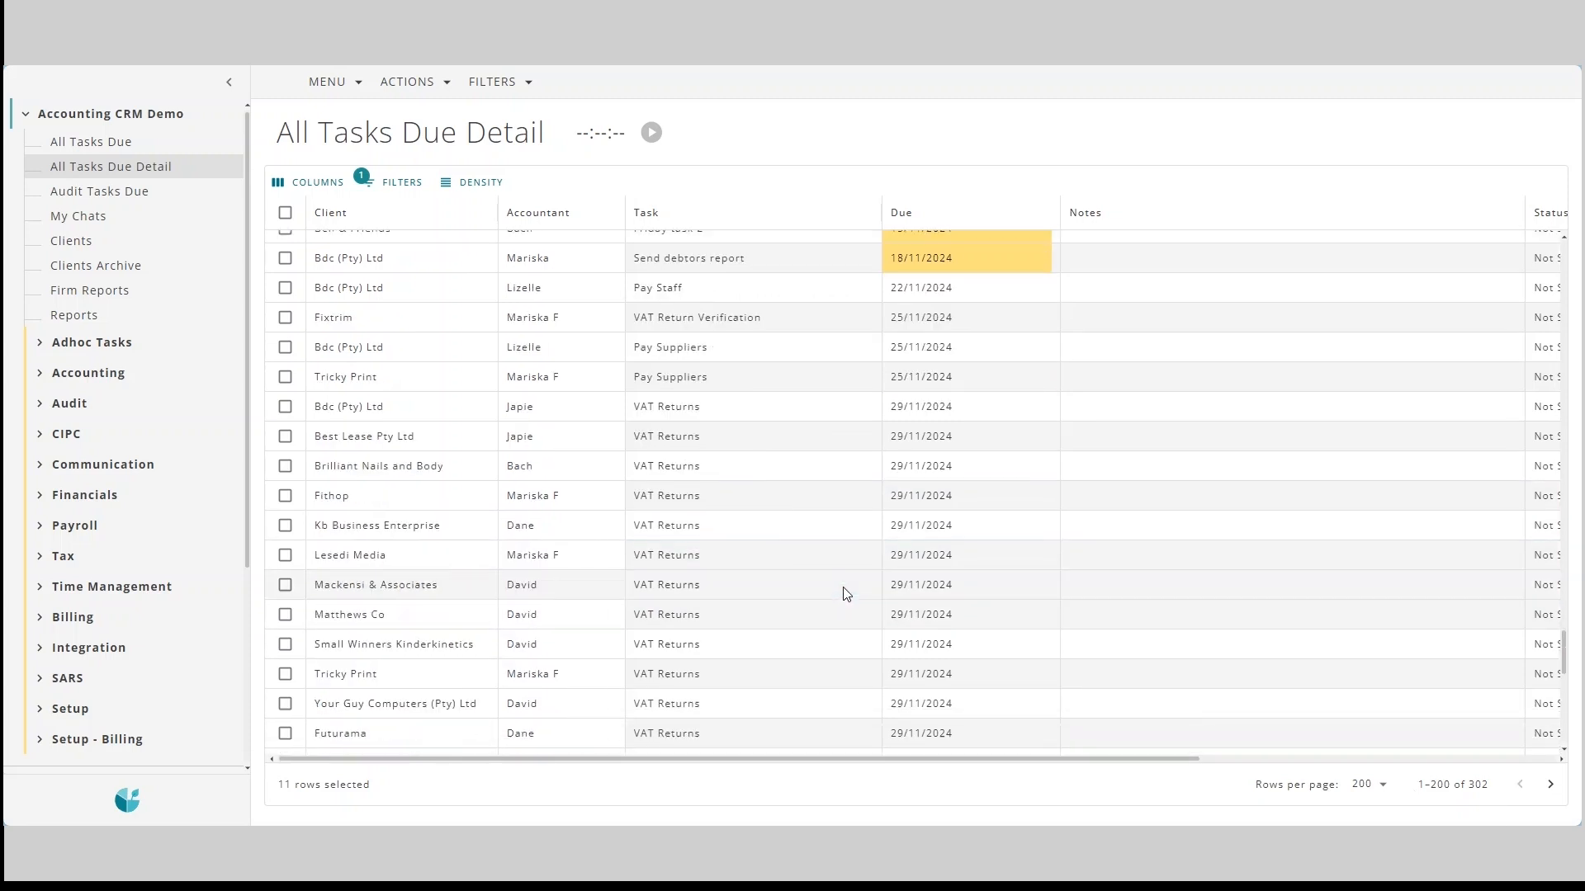
scroll(846, 593, "up", 4)
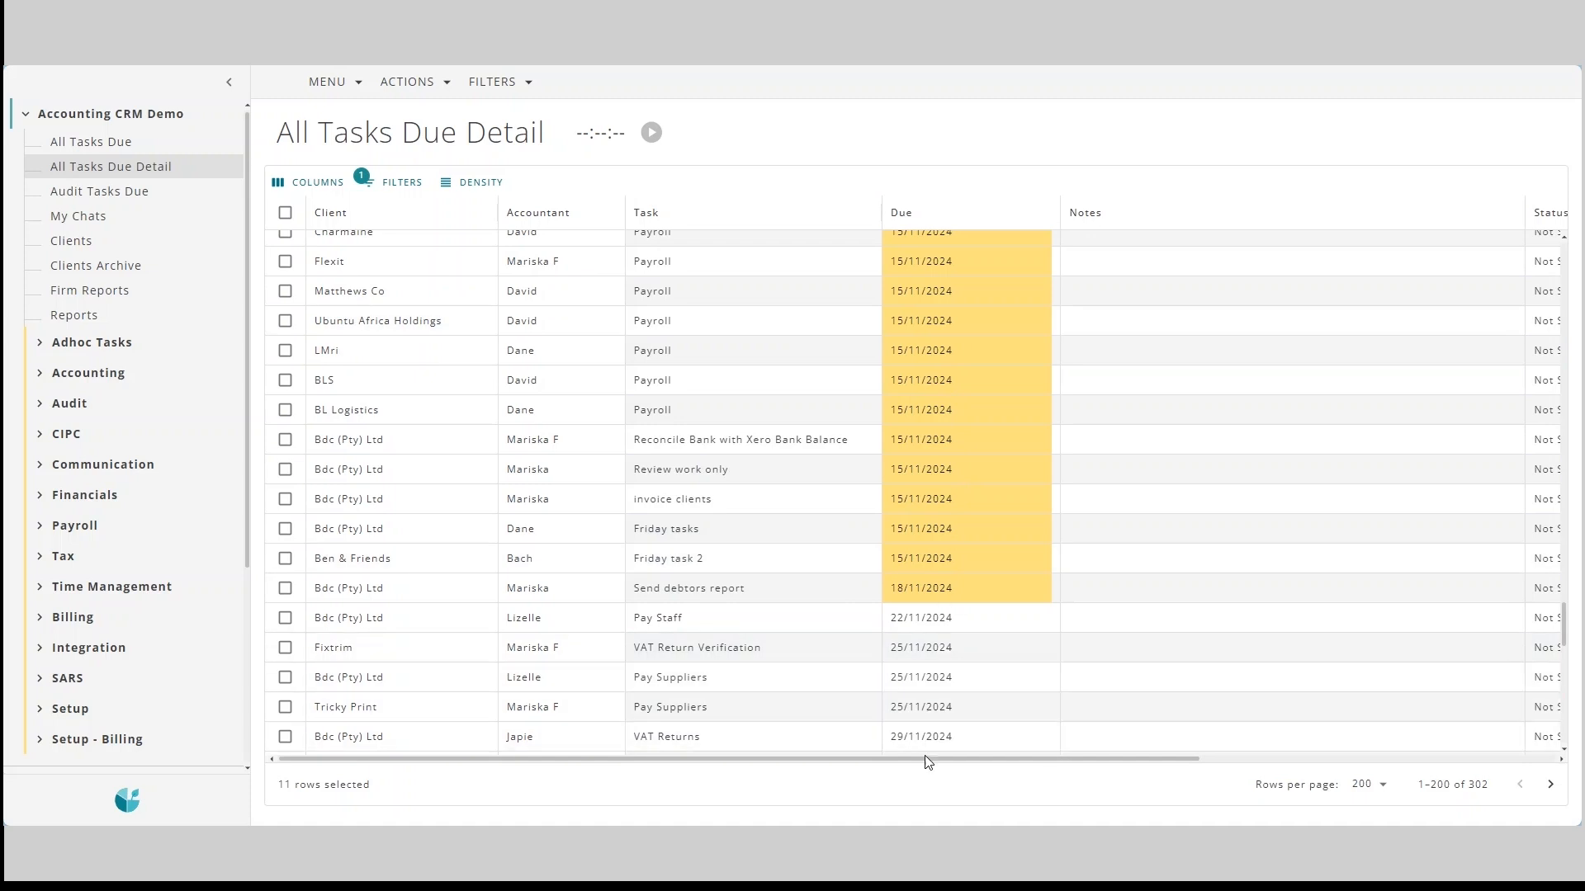
left_click_drag(914, 764, 809, 878)
scroll(942, 528, "up", 5)
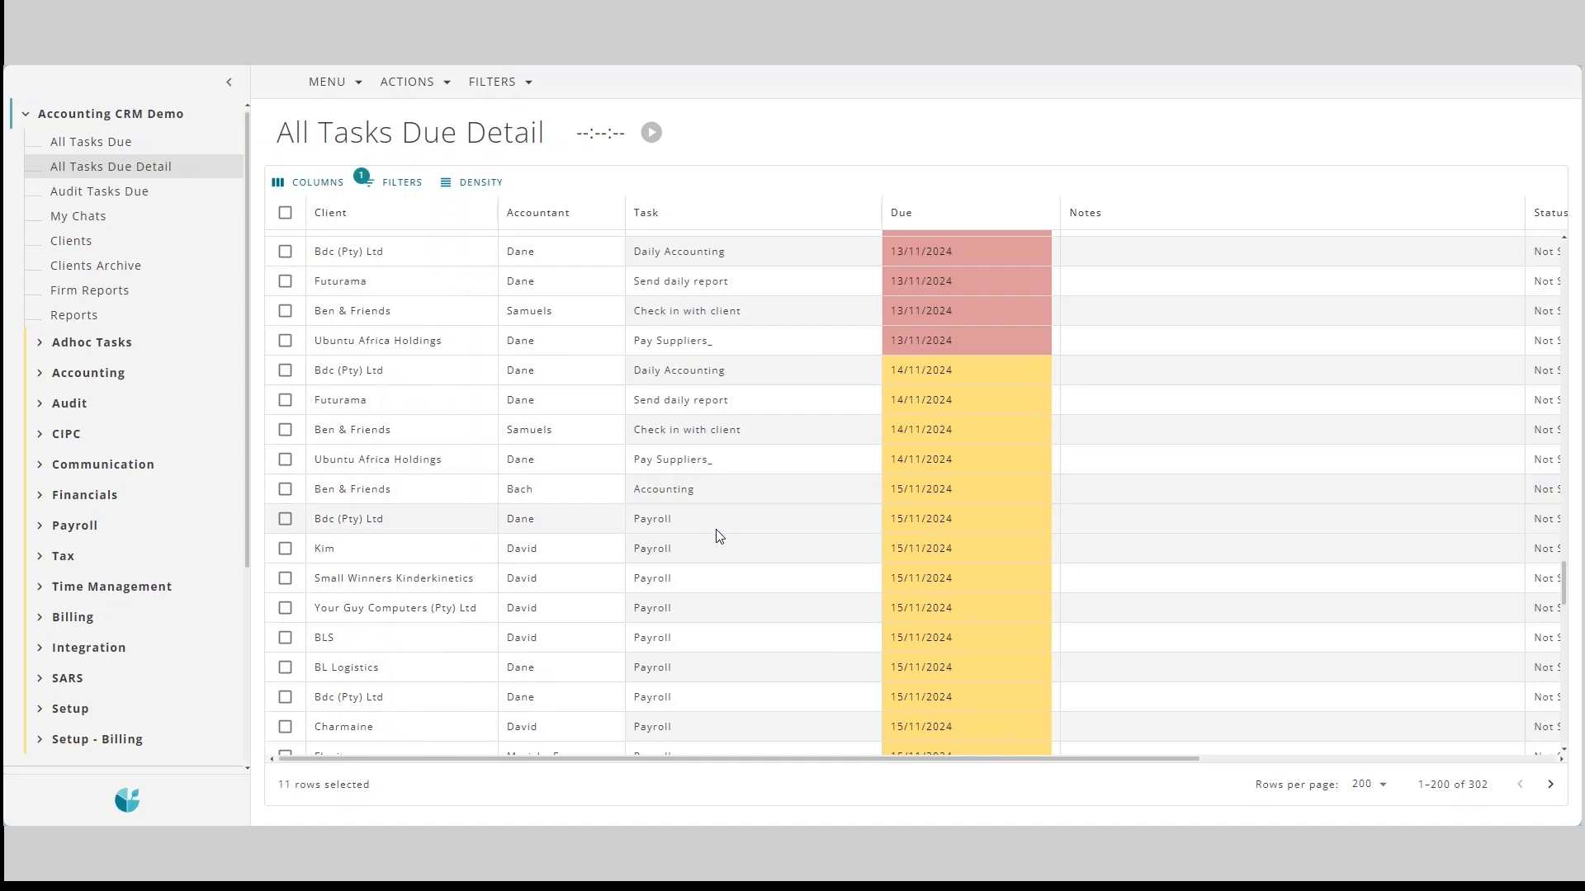
scroll(787, 550, "up", 2)
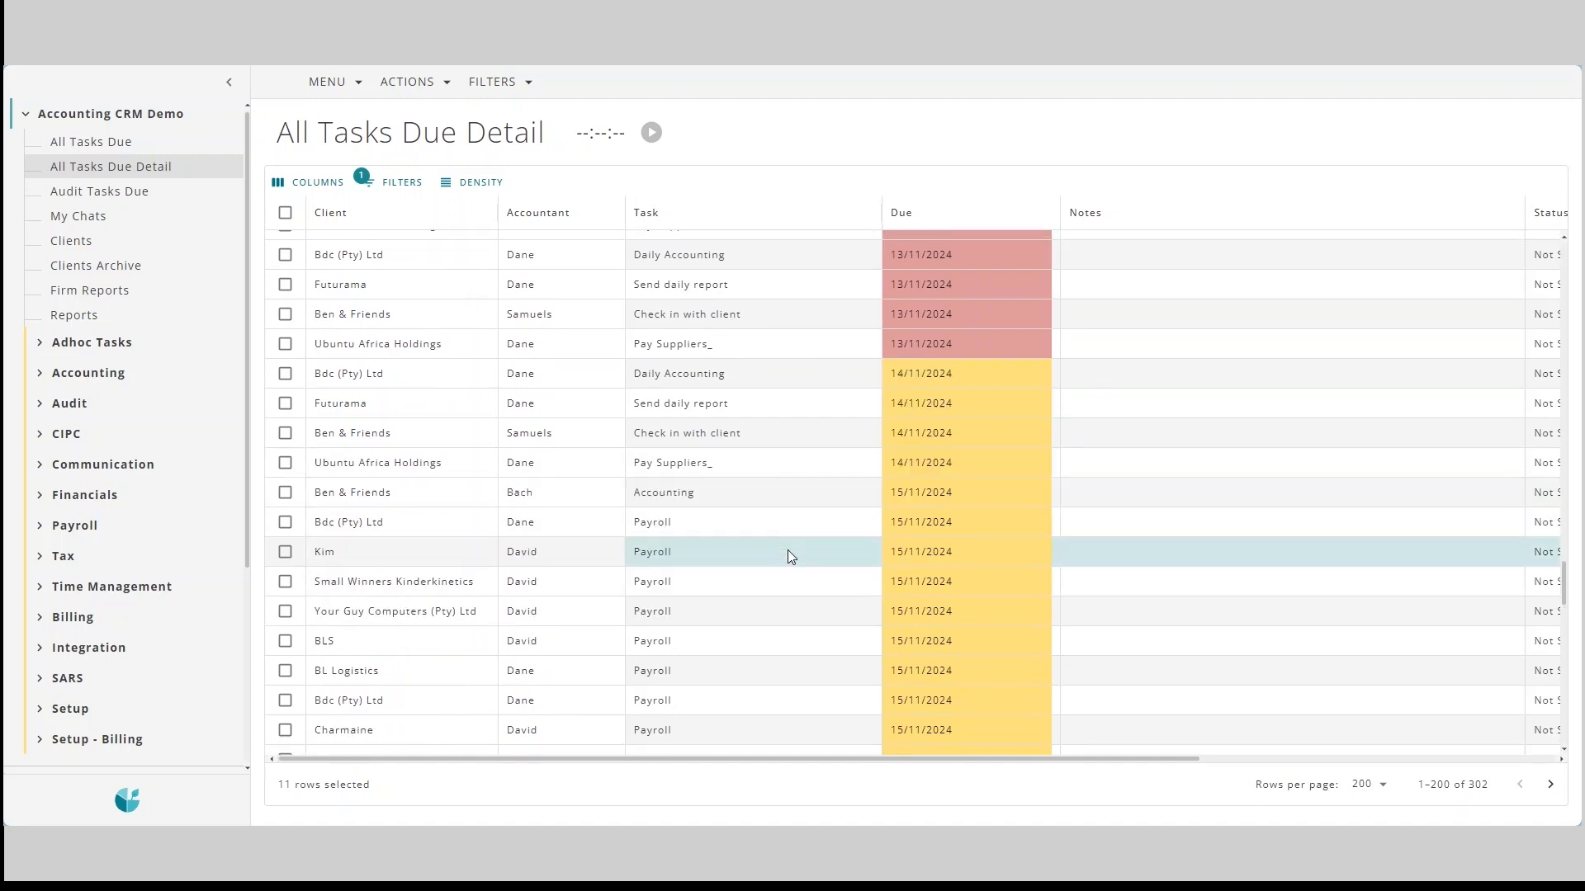
scroll(787, 556, "down", 2)
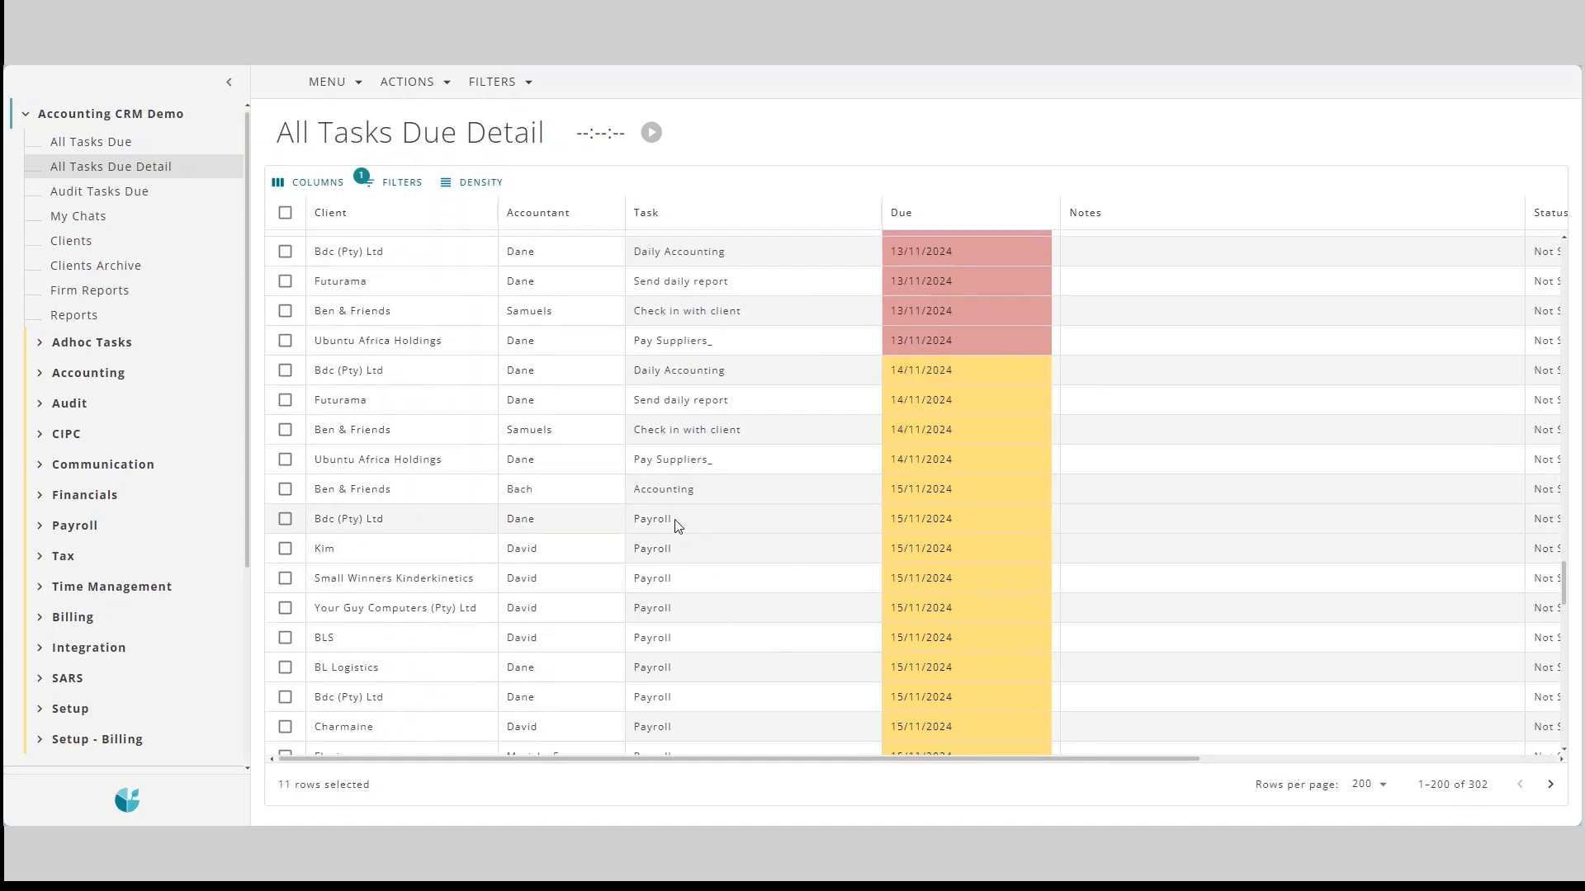
Open the details of the first Bdc (Pty) Ltd Payroll task due 15/11/2024 and start its timer.
left_click(534, 524)
double_click(533, 523)
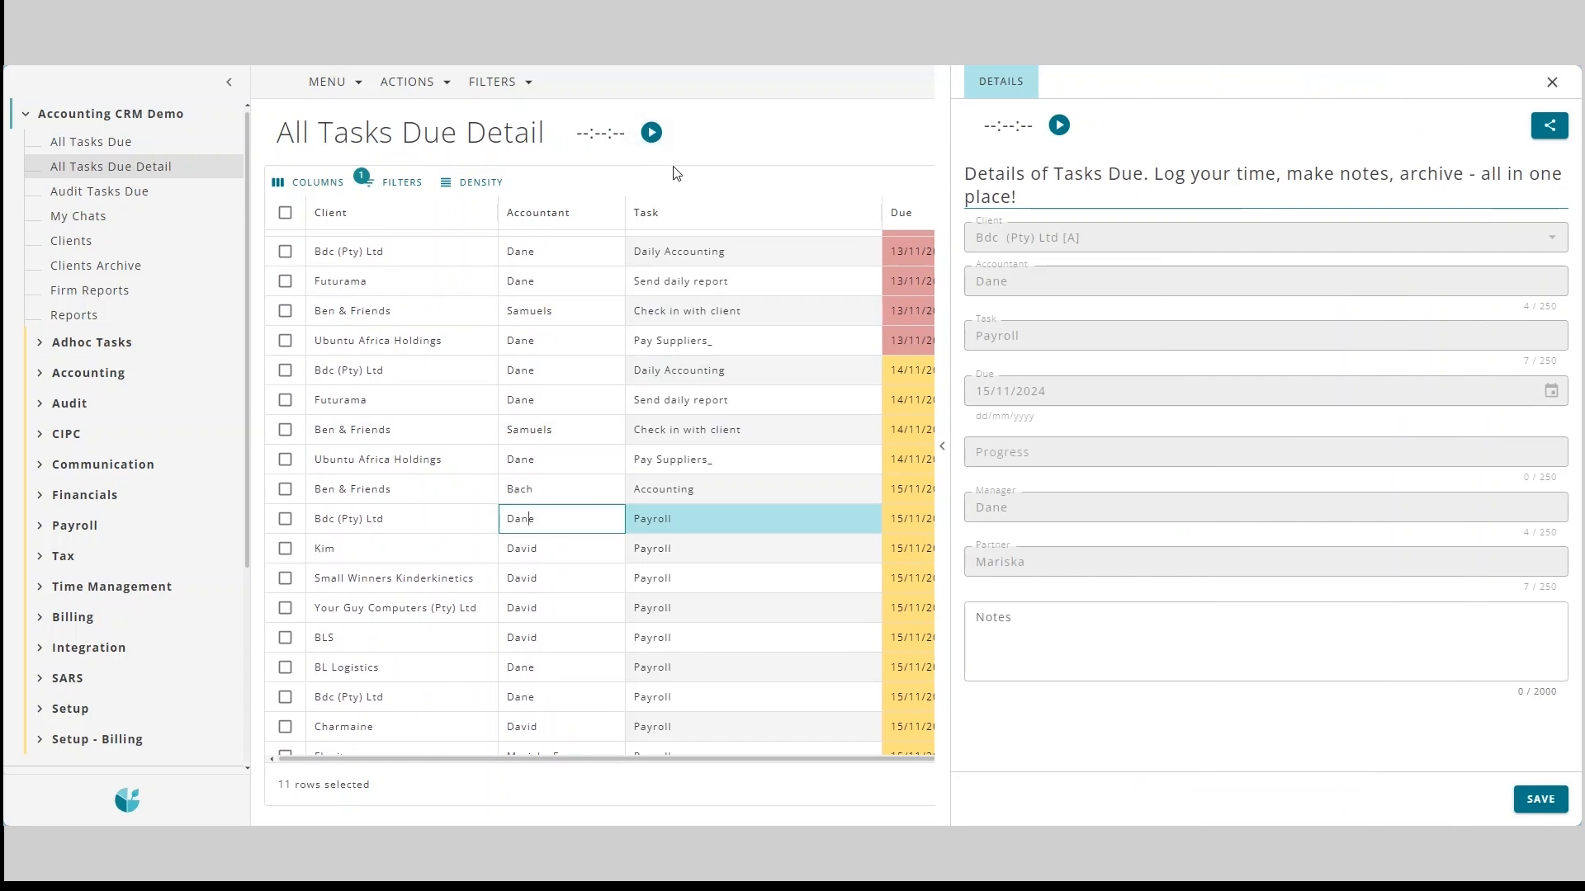
left_click(652, 136)
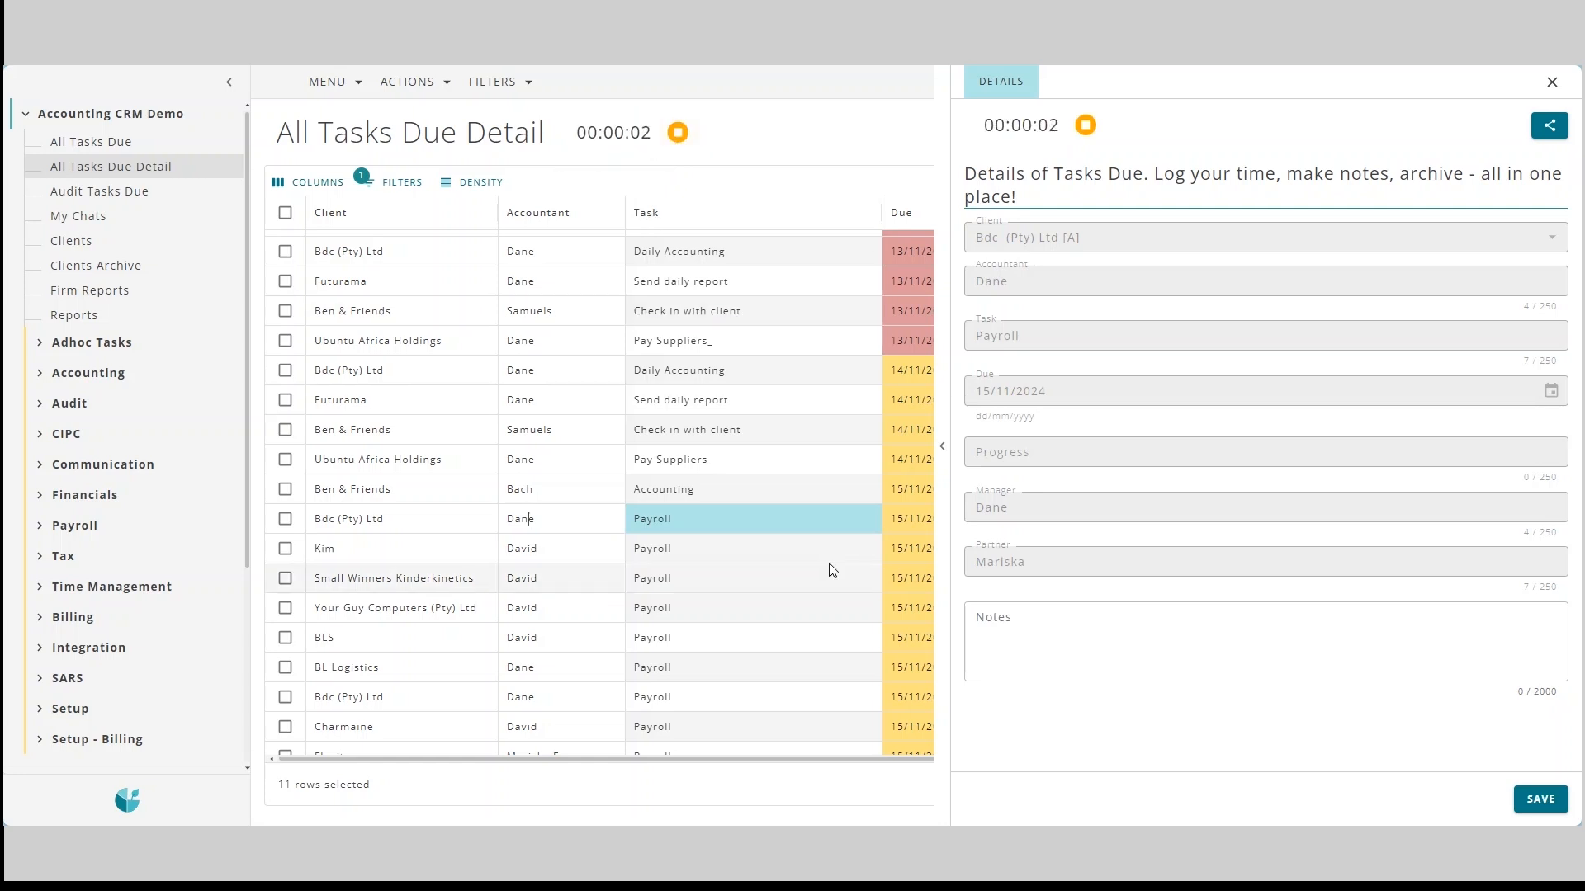
Save the note "new staff, emailed to client, client approved" on the Bdc (Pty) Ltd Payroll task and stop its timer.
mouse_move(621, 134)
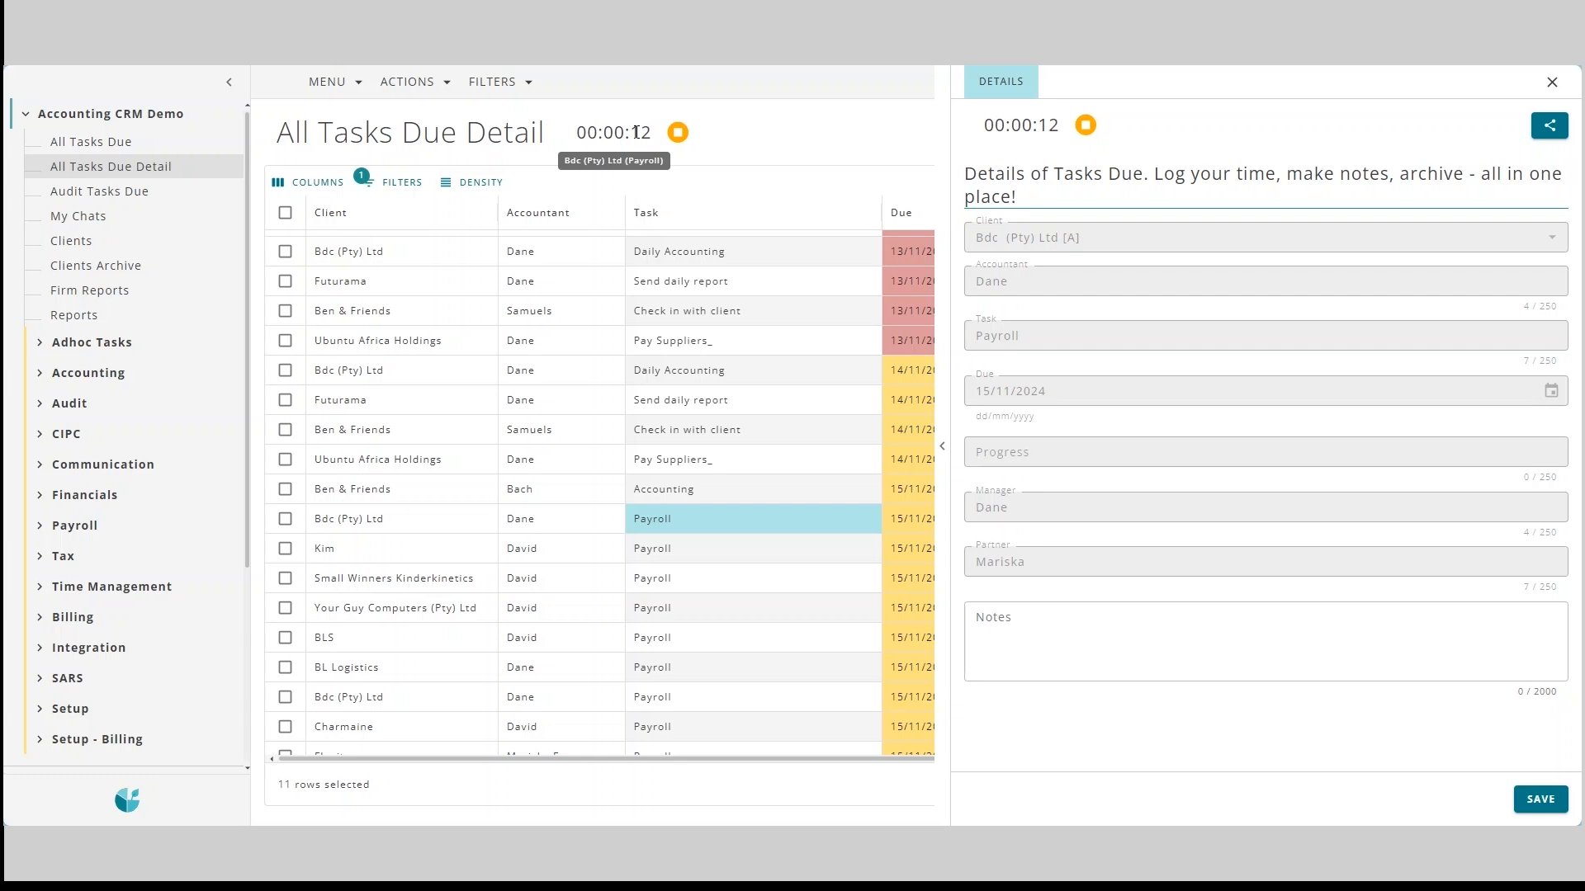
left_click(1093, 664)
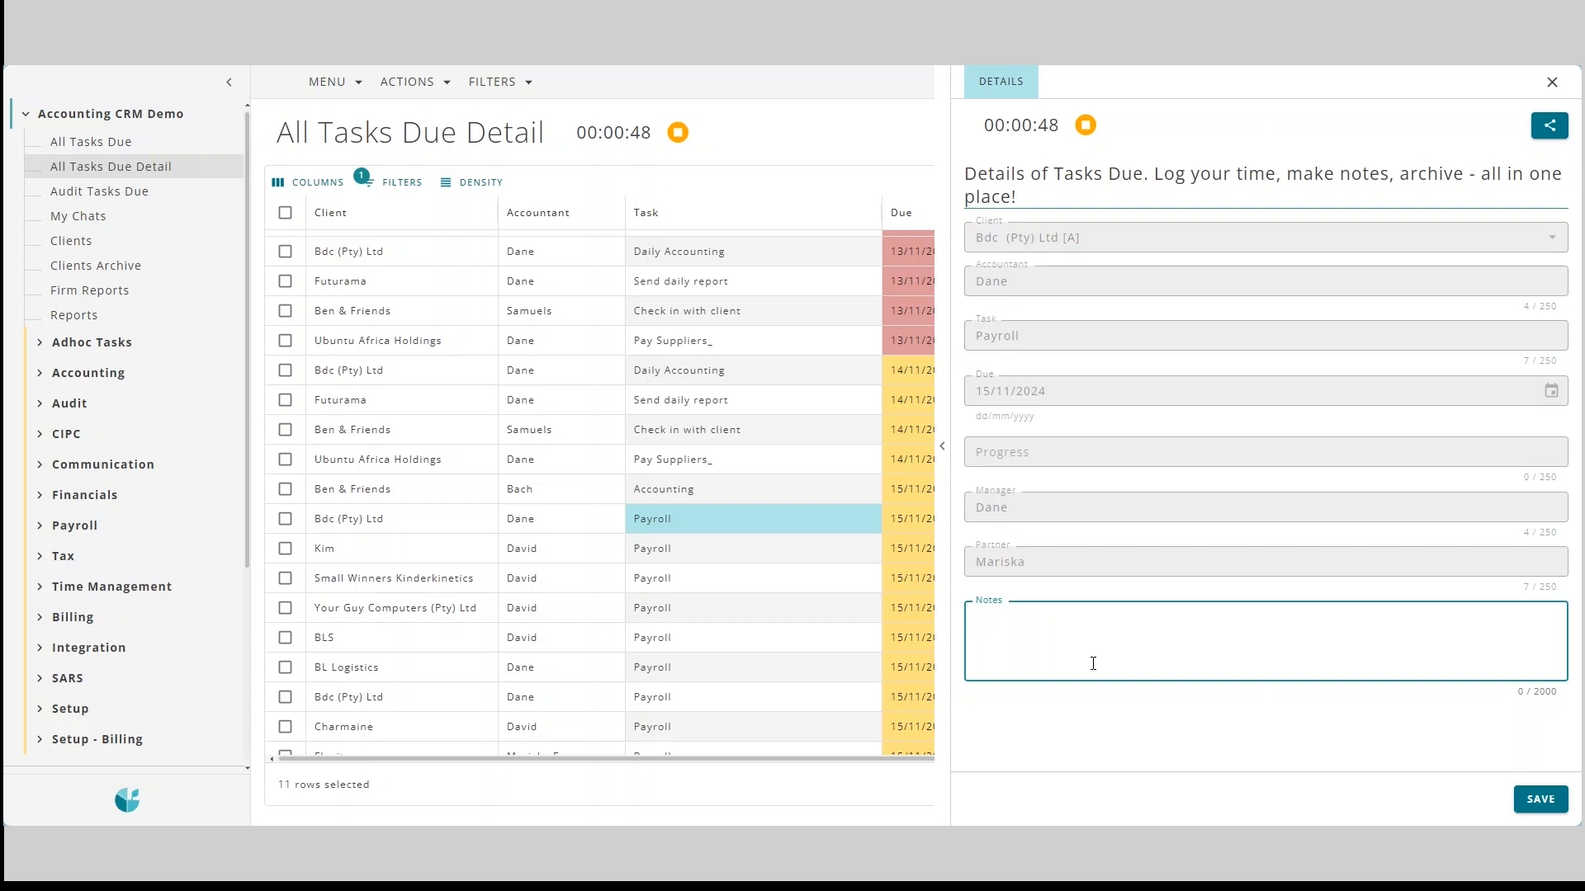
type("13/11/2024 MF")
key("ctrl+a")
key("BackSpace")
type("new staff, emailed to client, client approved")
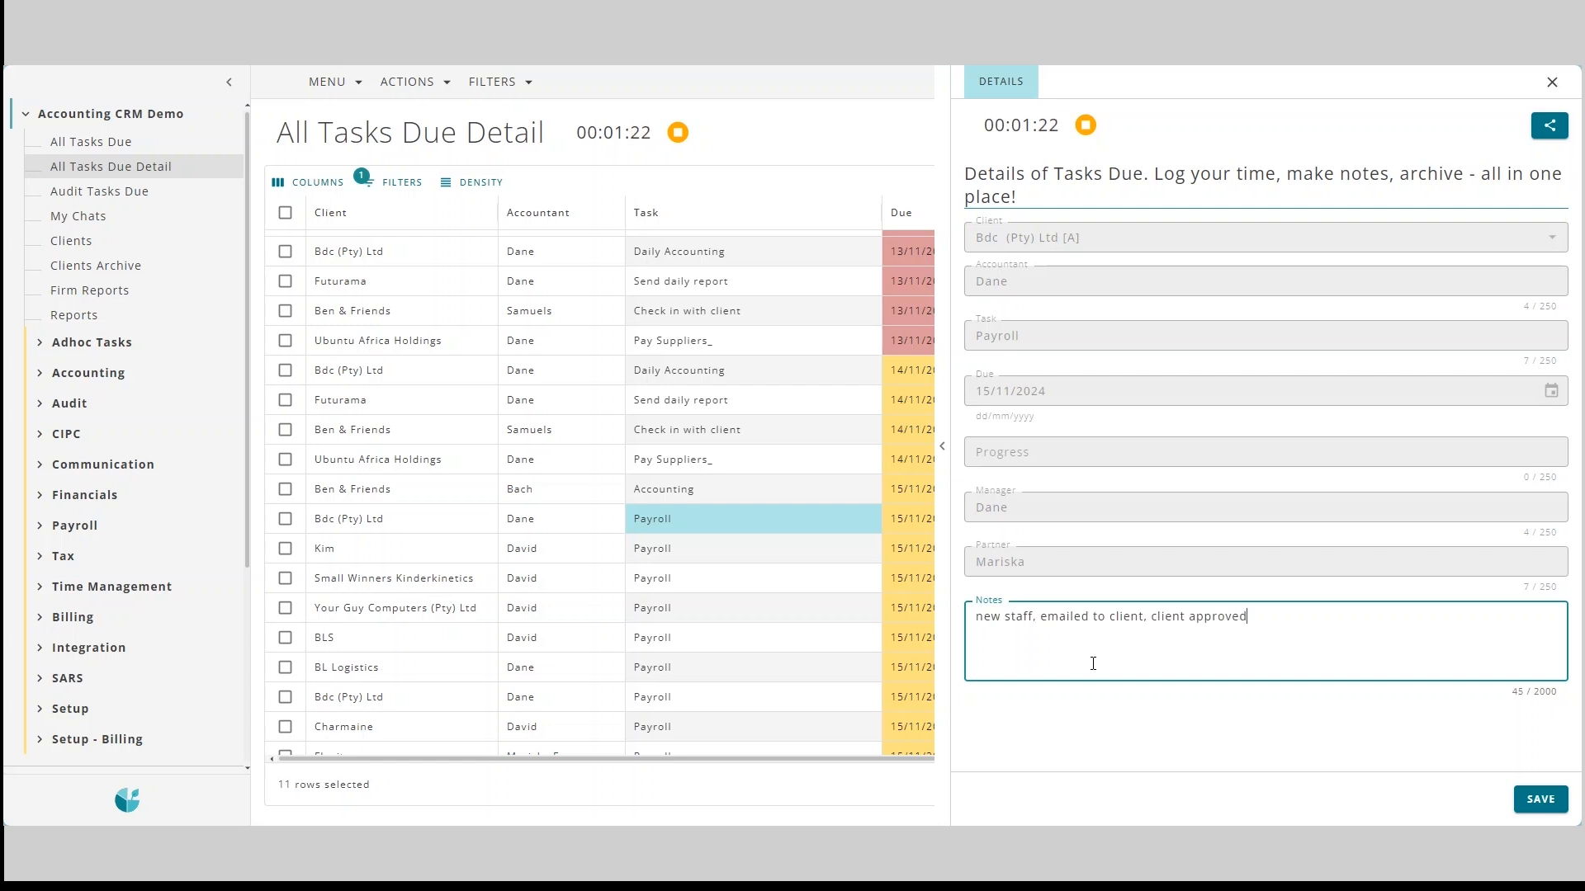
left_click(1529, 800)
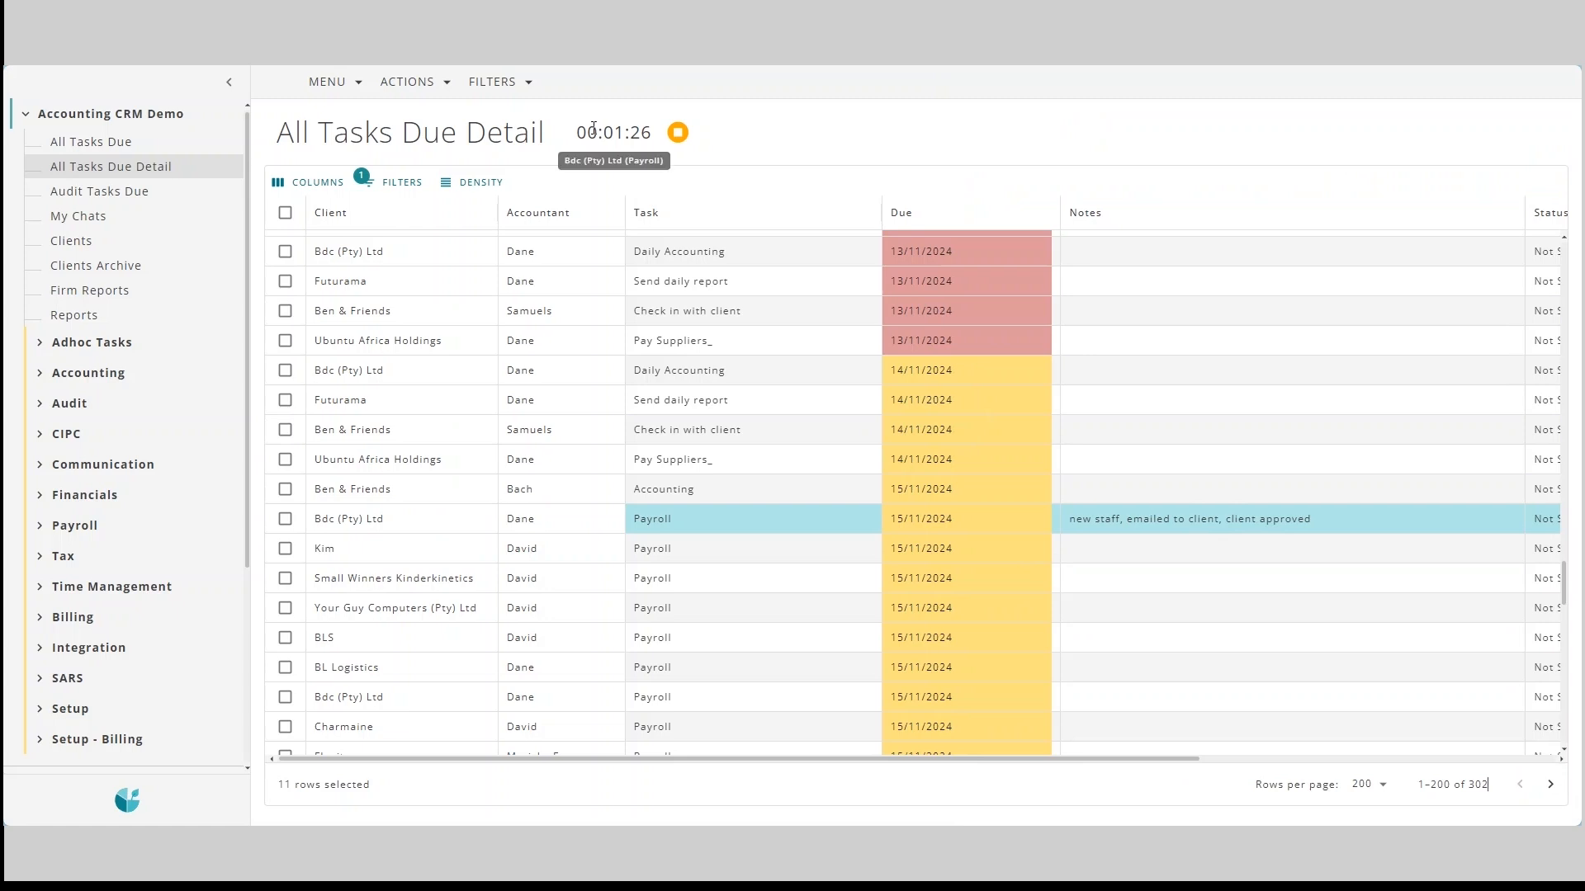
left_click(676, 135)
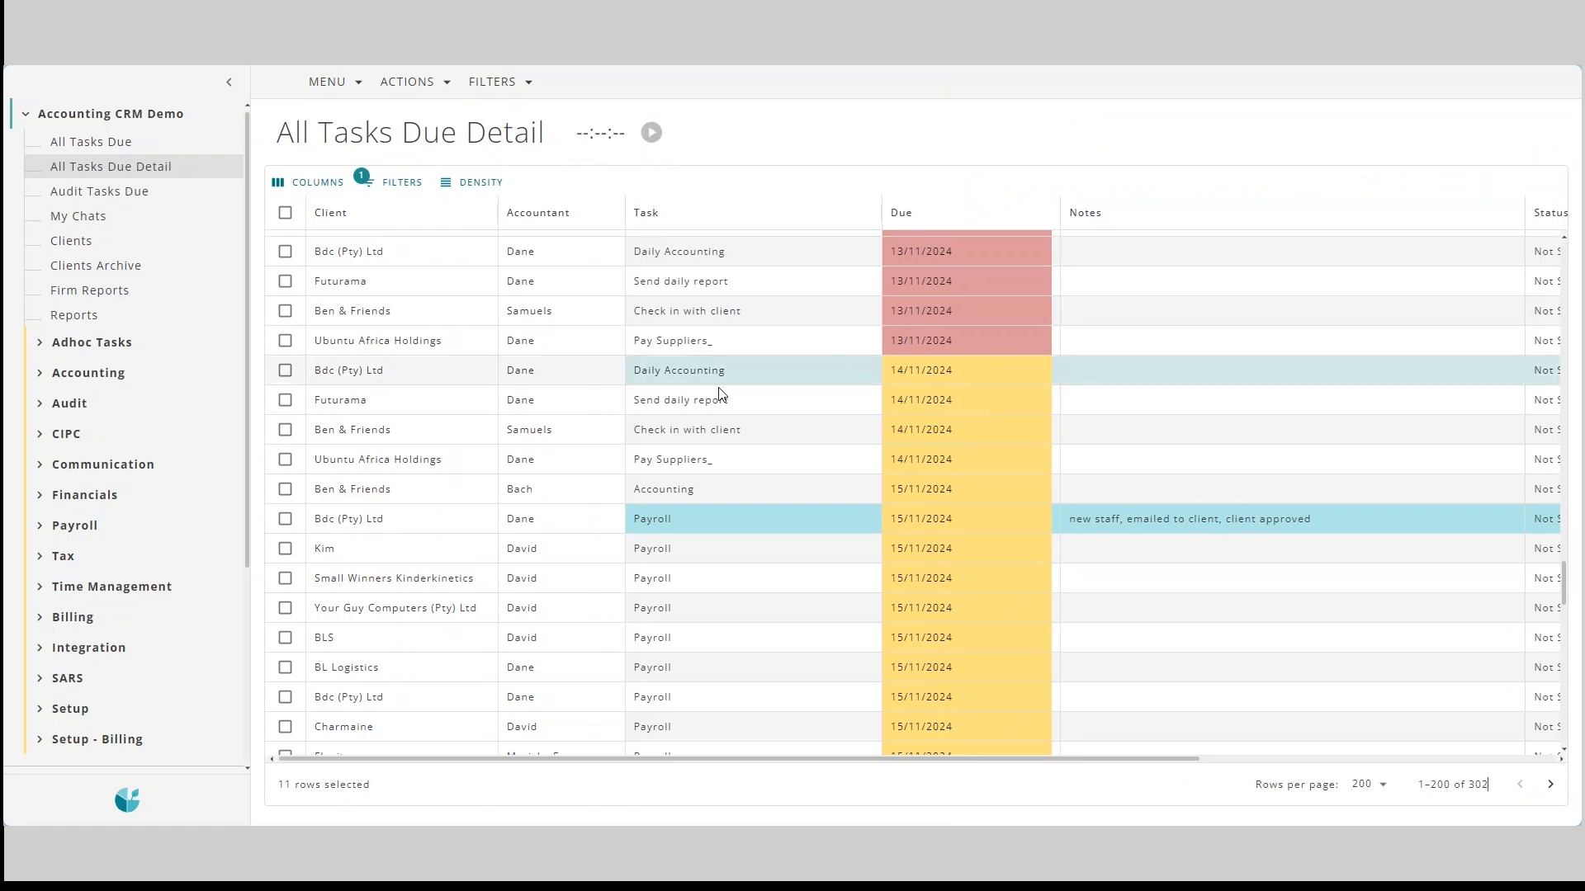
Examine the start, end, note and duration of Bdc (Pty) Ltd's Payroll entry in the Time Log table.
left_click(149, 587)
left_click(126, 667)
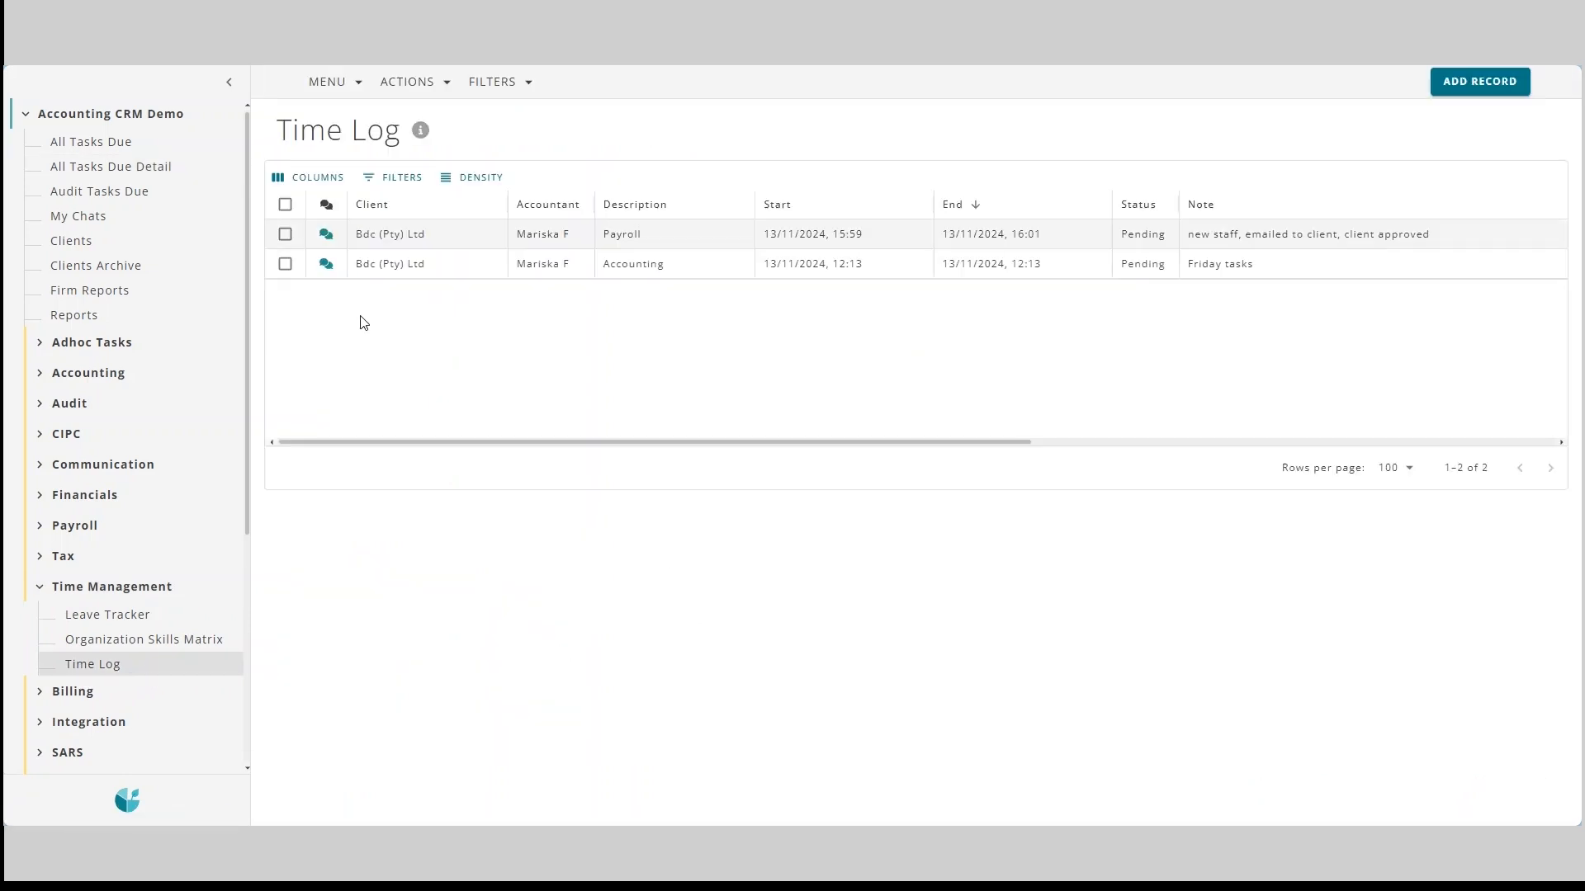
left_click(635, 235)
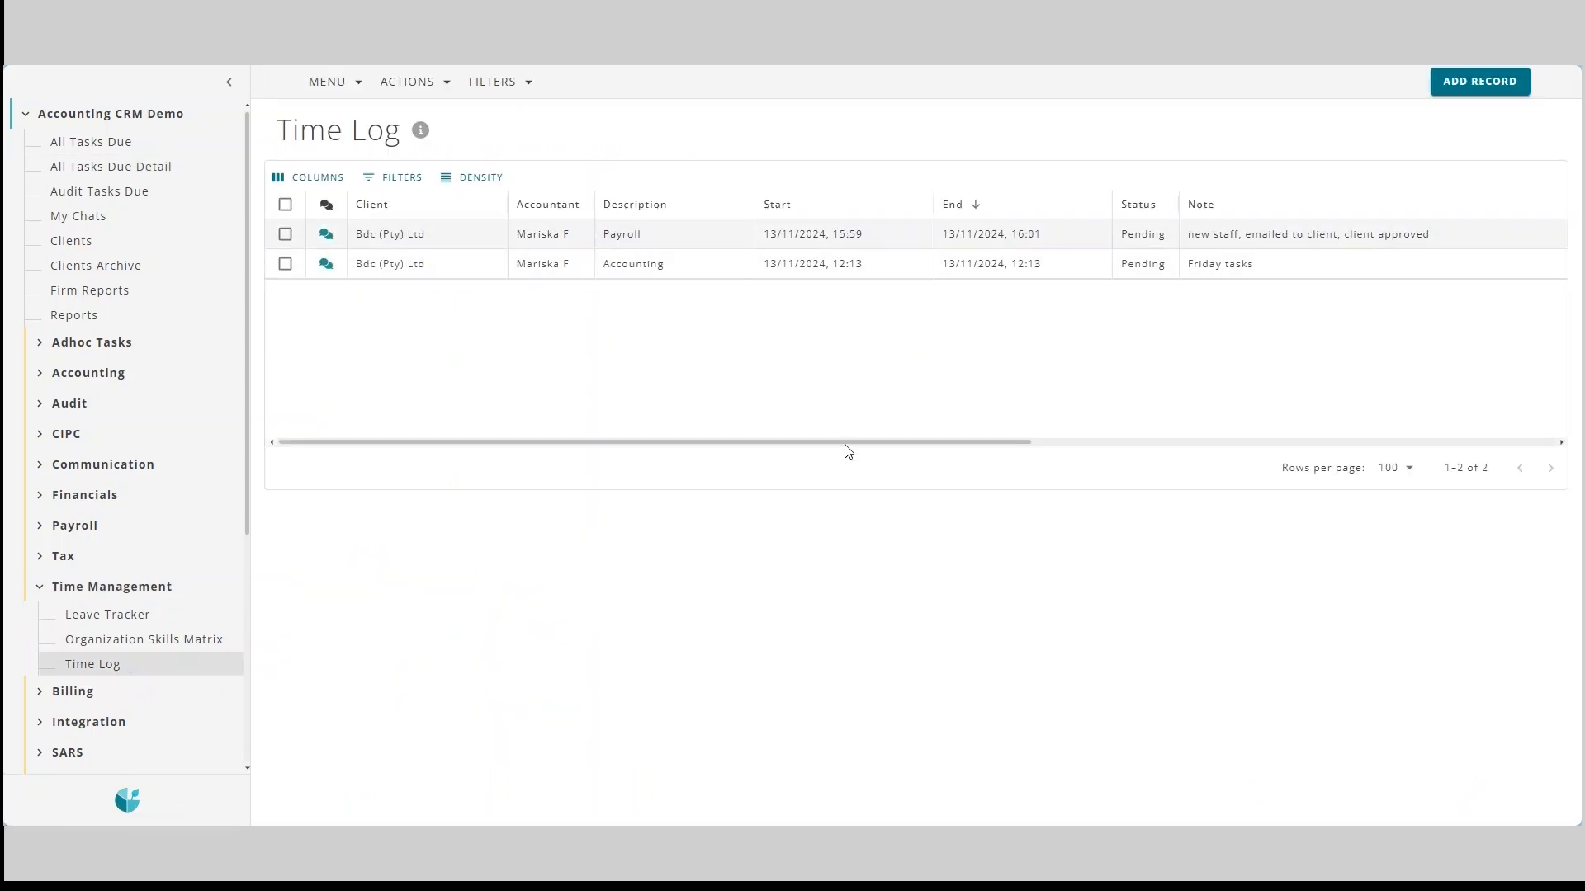
left_click_drag(845, 444, 1104, 453)
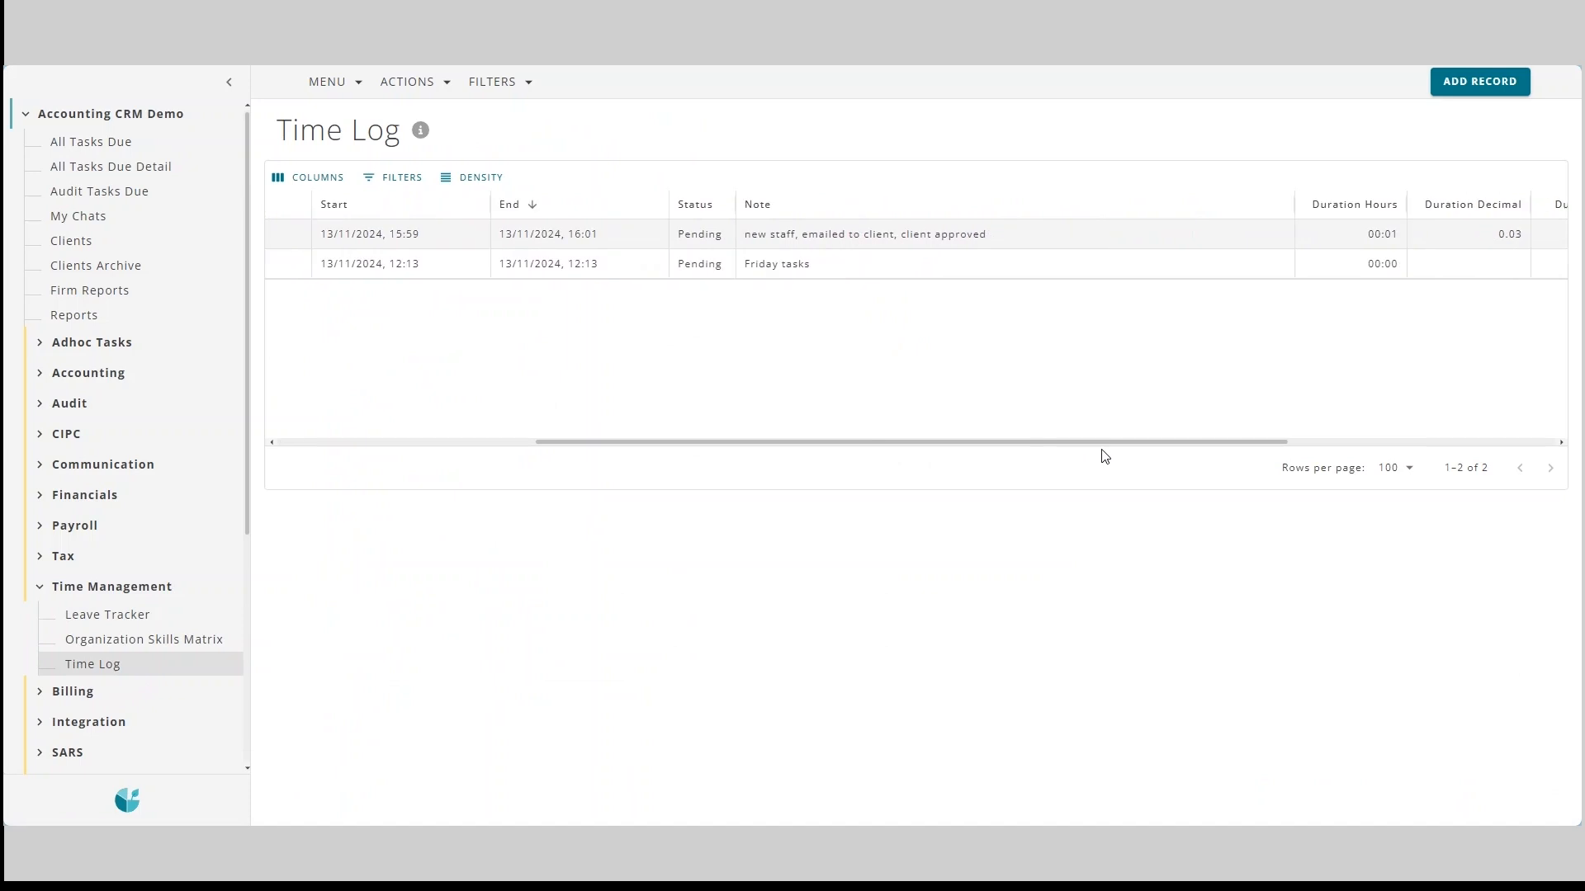
left_click(811, 236)
left_click_drag(977, 444, 600, 411)
Follow the link from the noted Bdc (Pty) Ltd Payroll task in All Tasks Due Detail to the Payroll table and remove its filter.
left_click(198, 166)
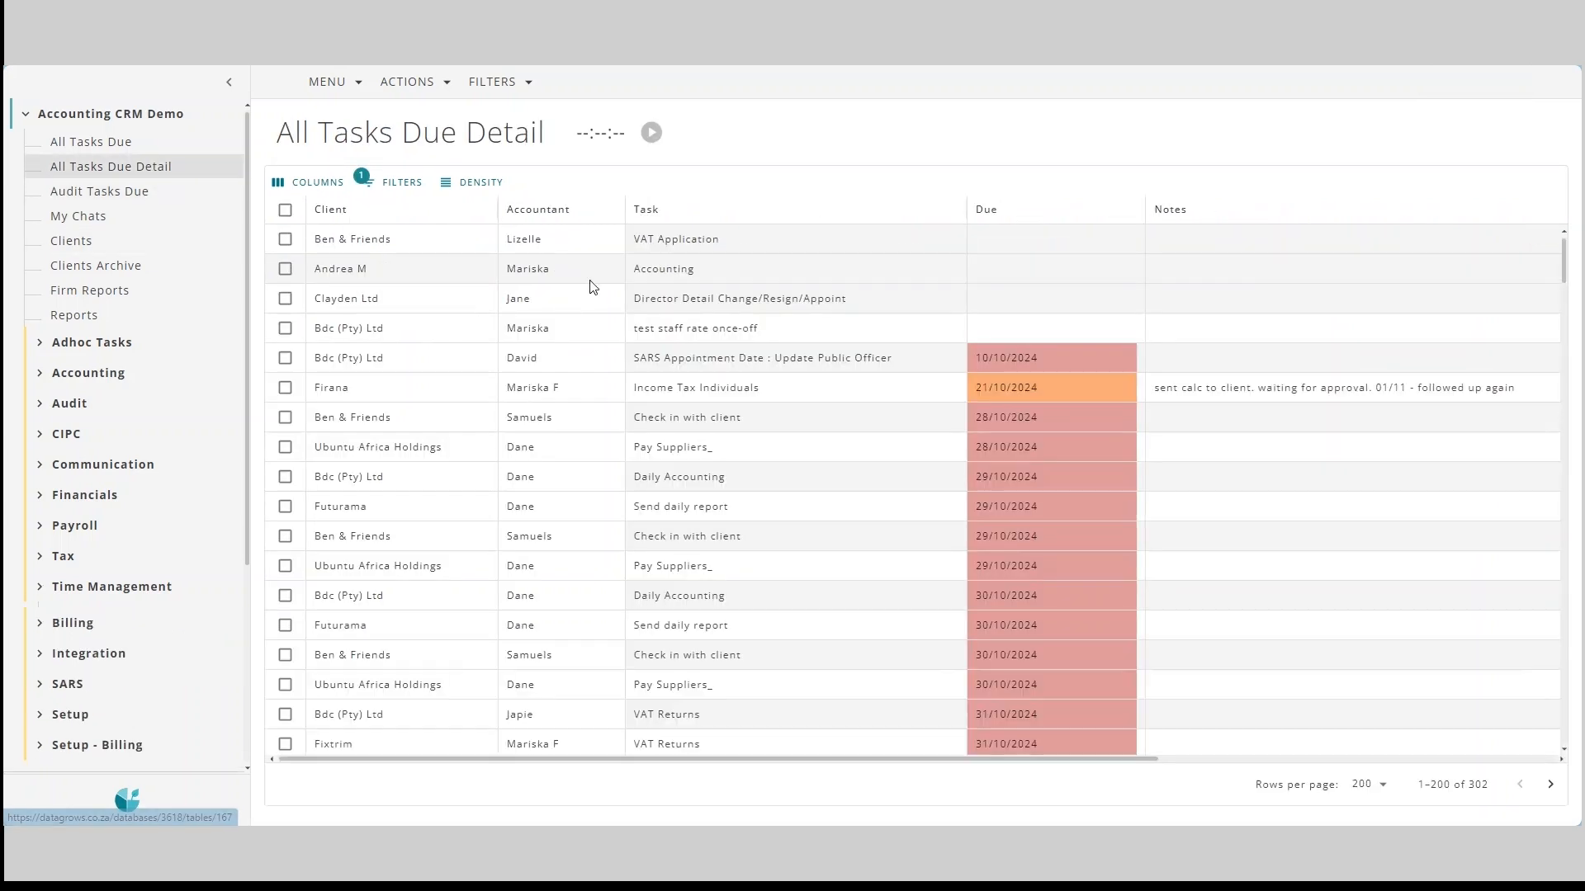
scroll(933, 549, "down", 8)
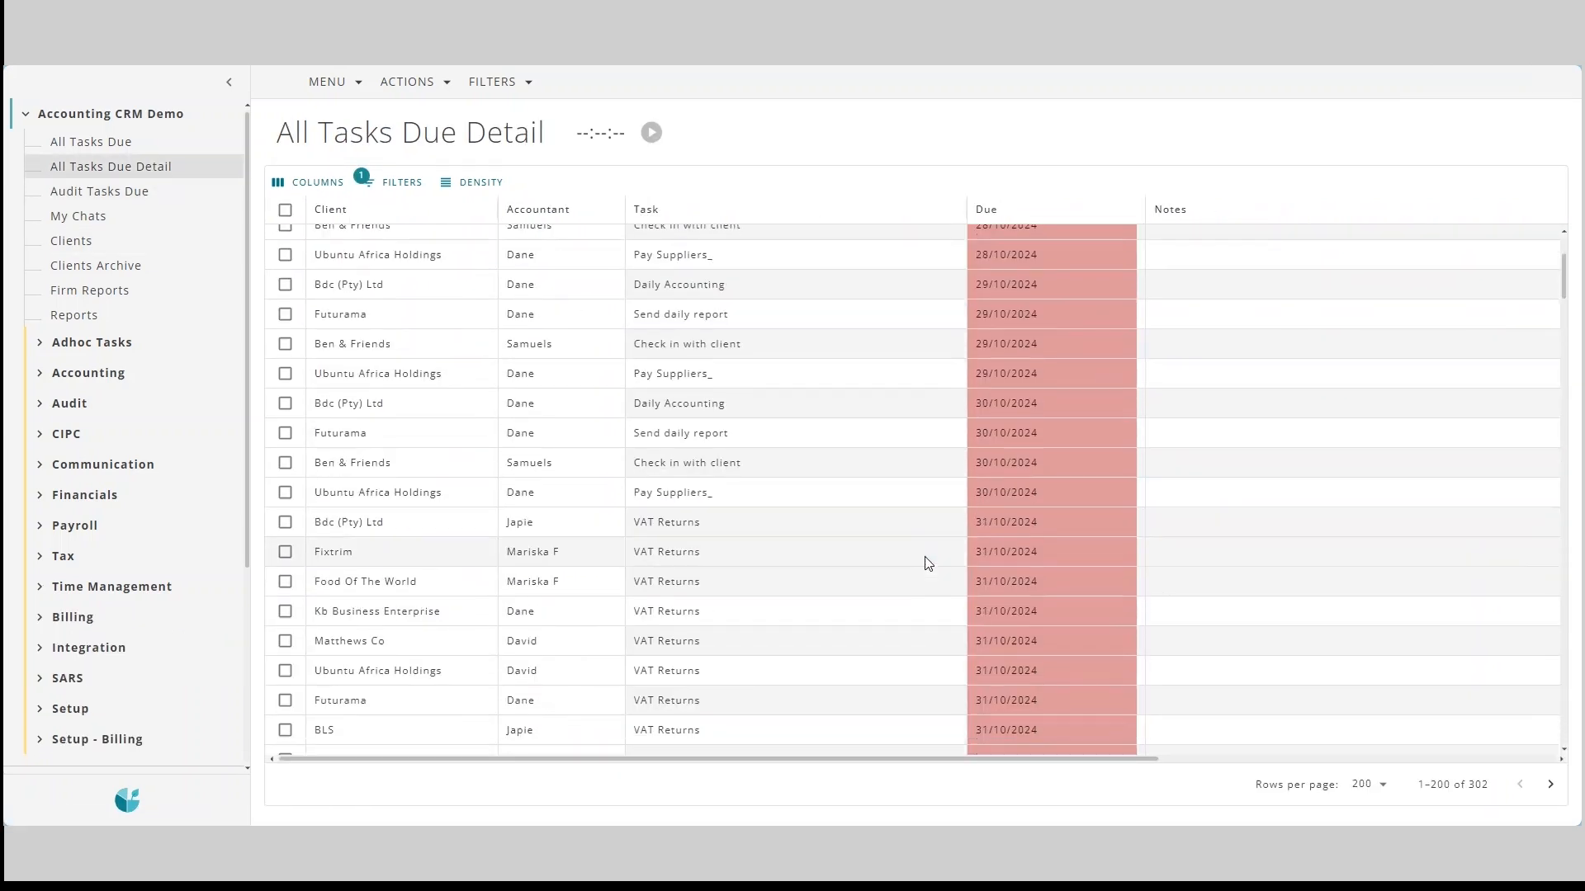
scroll(927, 564, "down", 8)
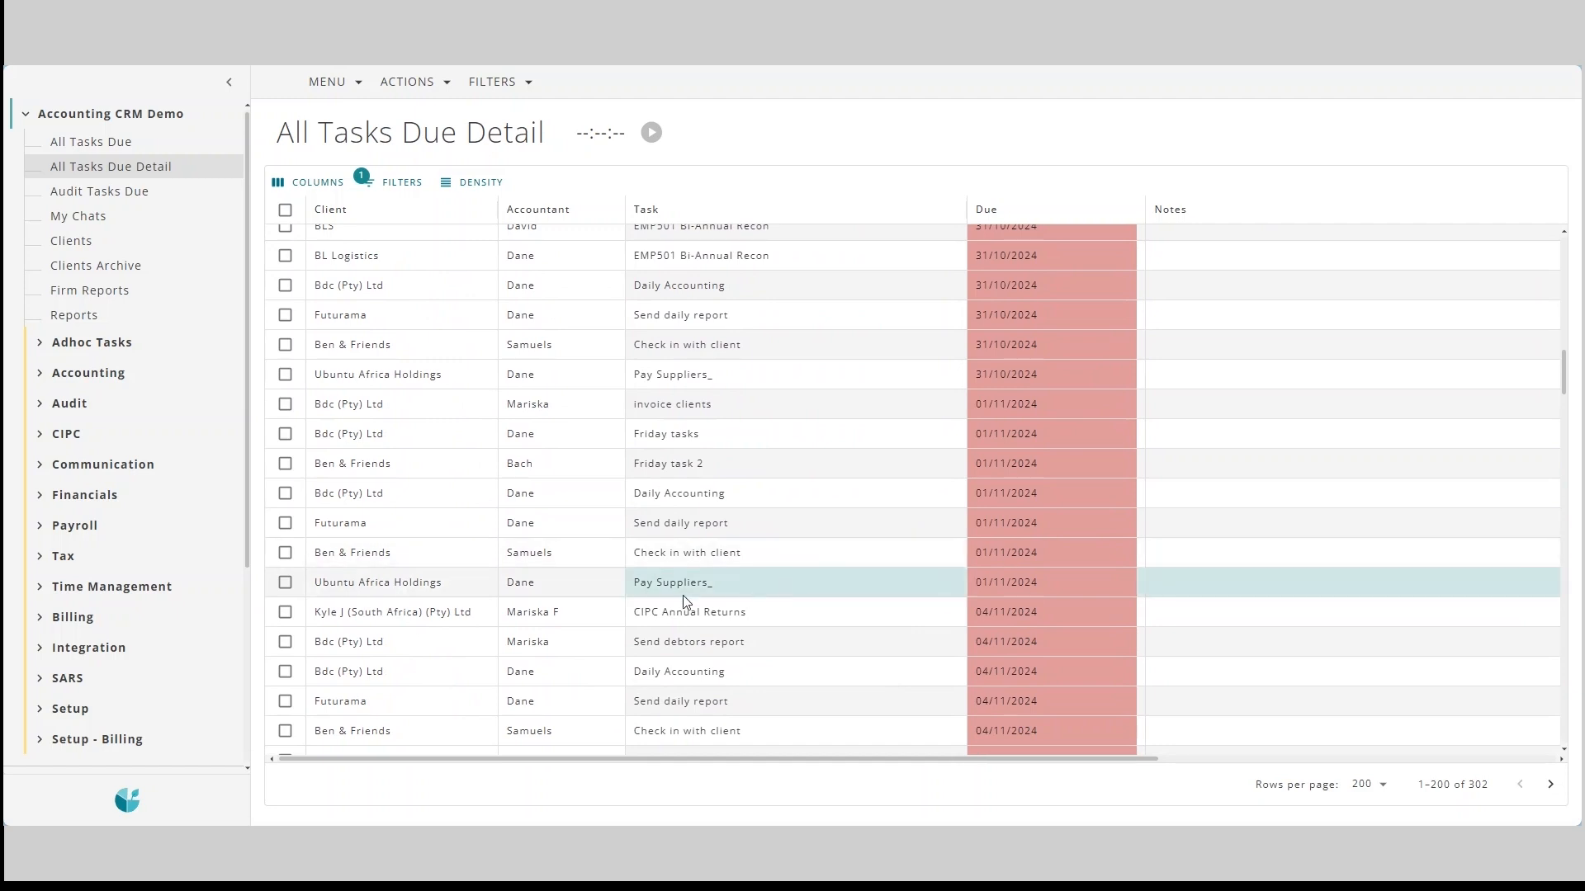
scroll(754, 655, "down", 9)
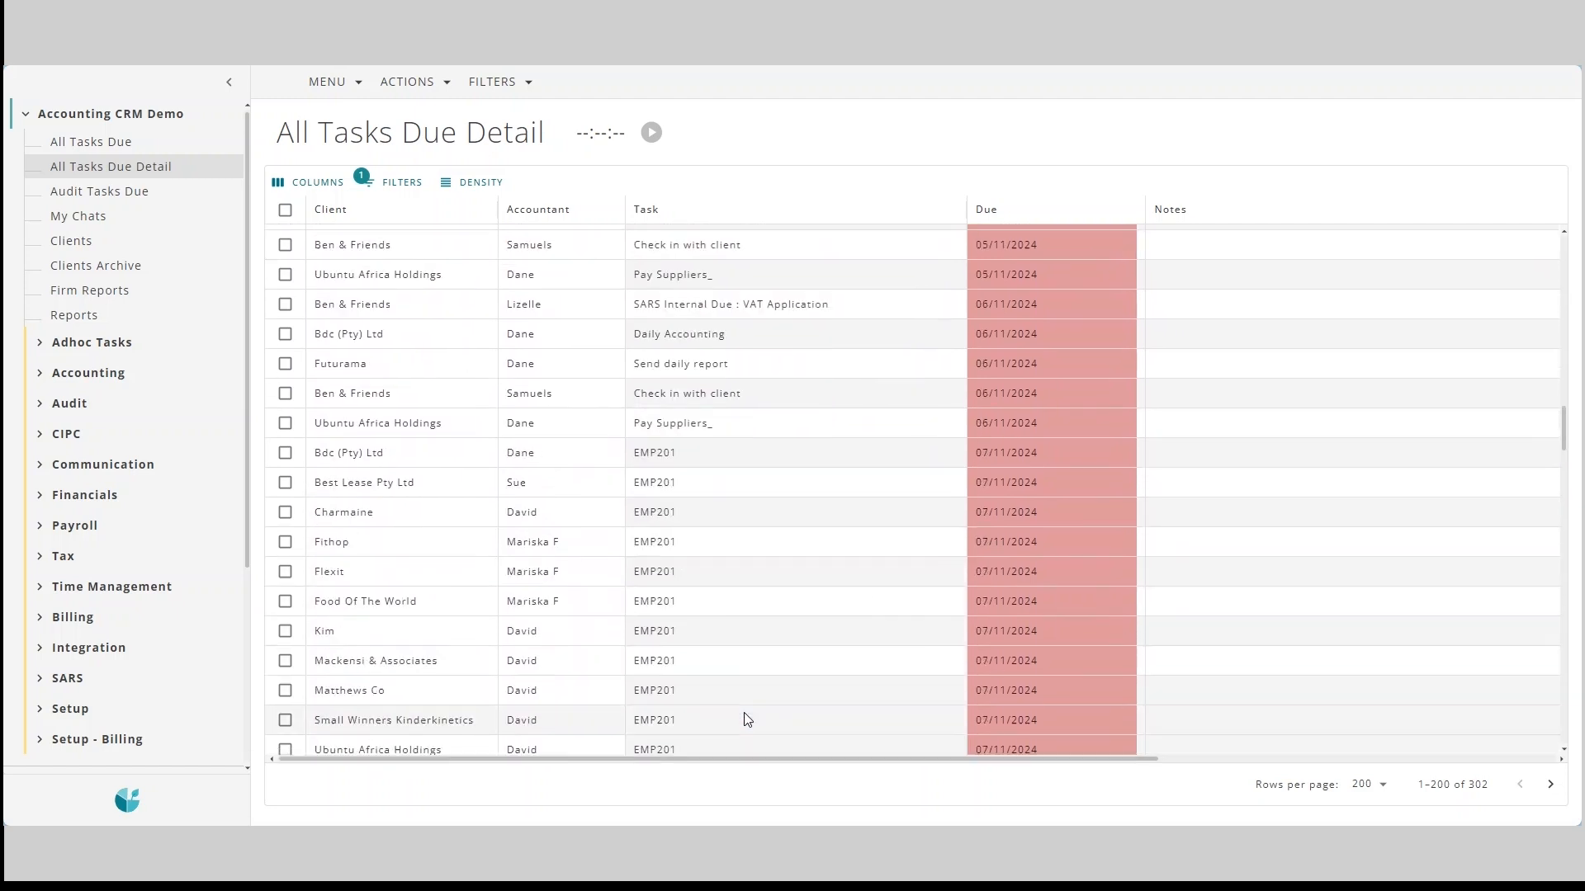
scroll(747, 719, "down", 12)
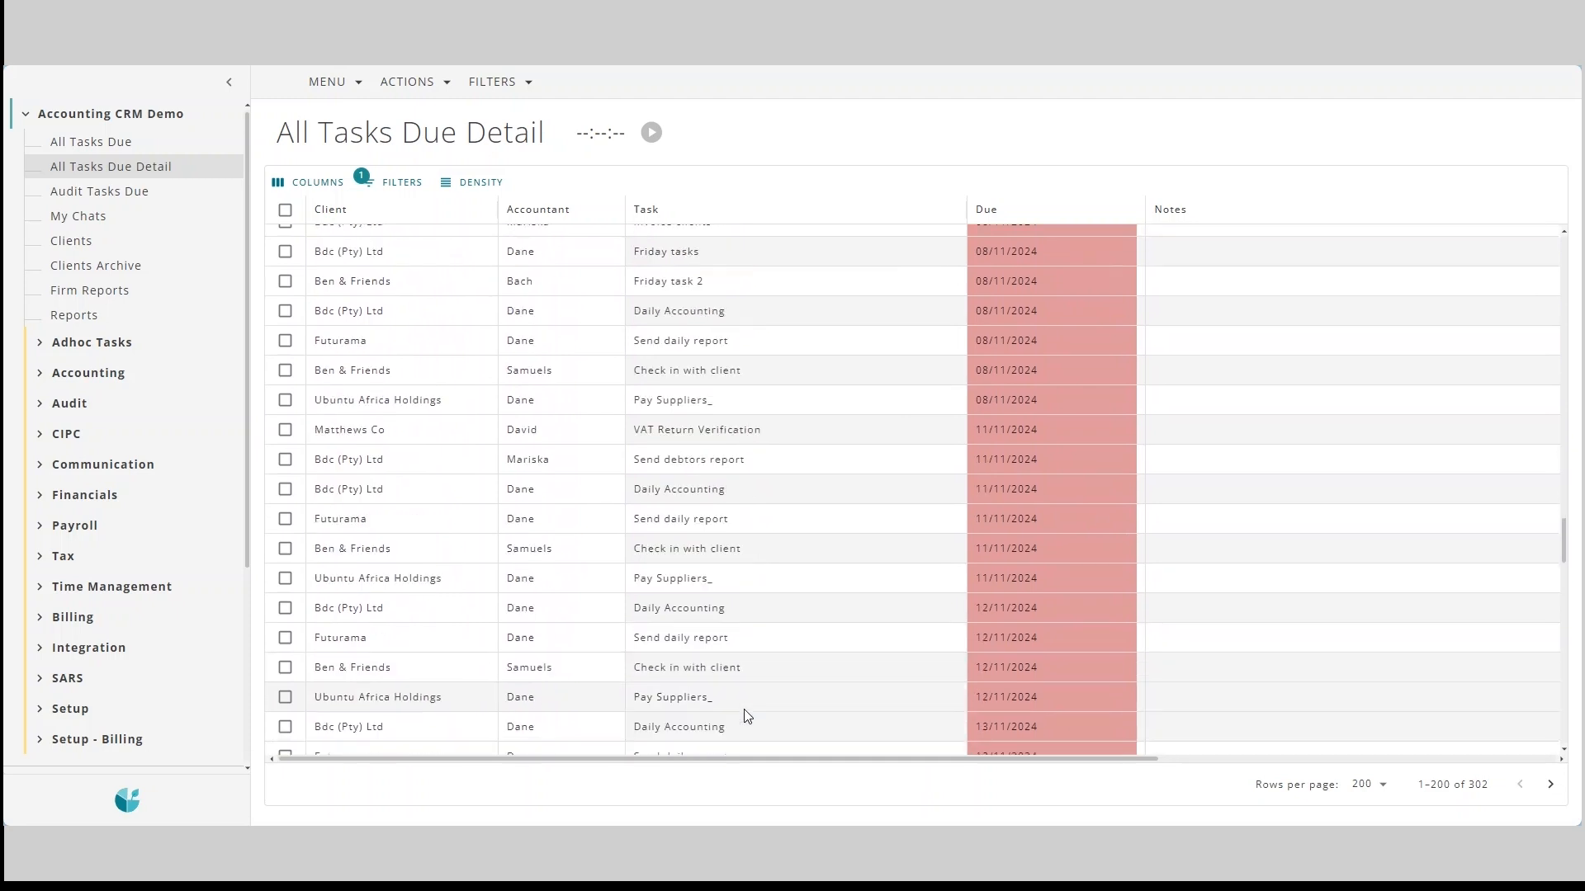
scroll(747, 717, "down", 10)
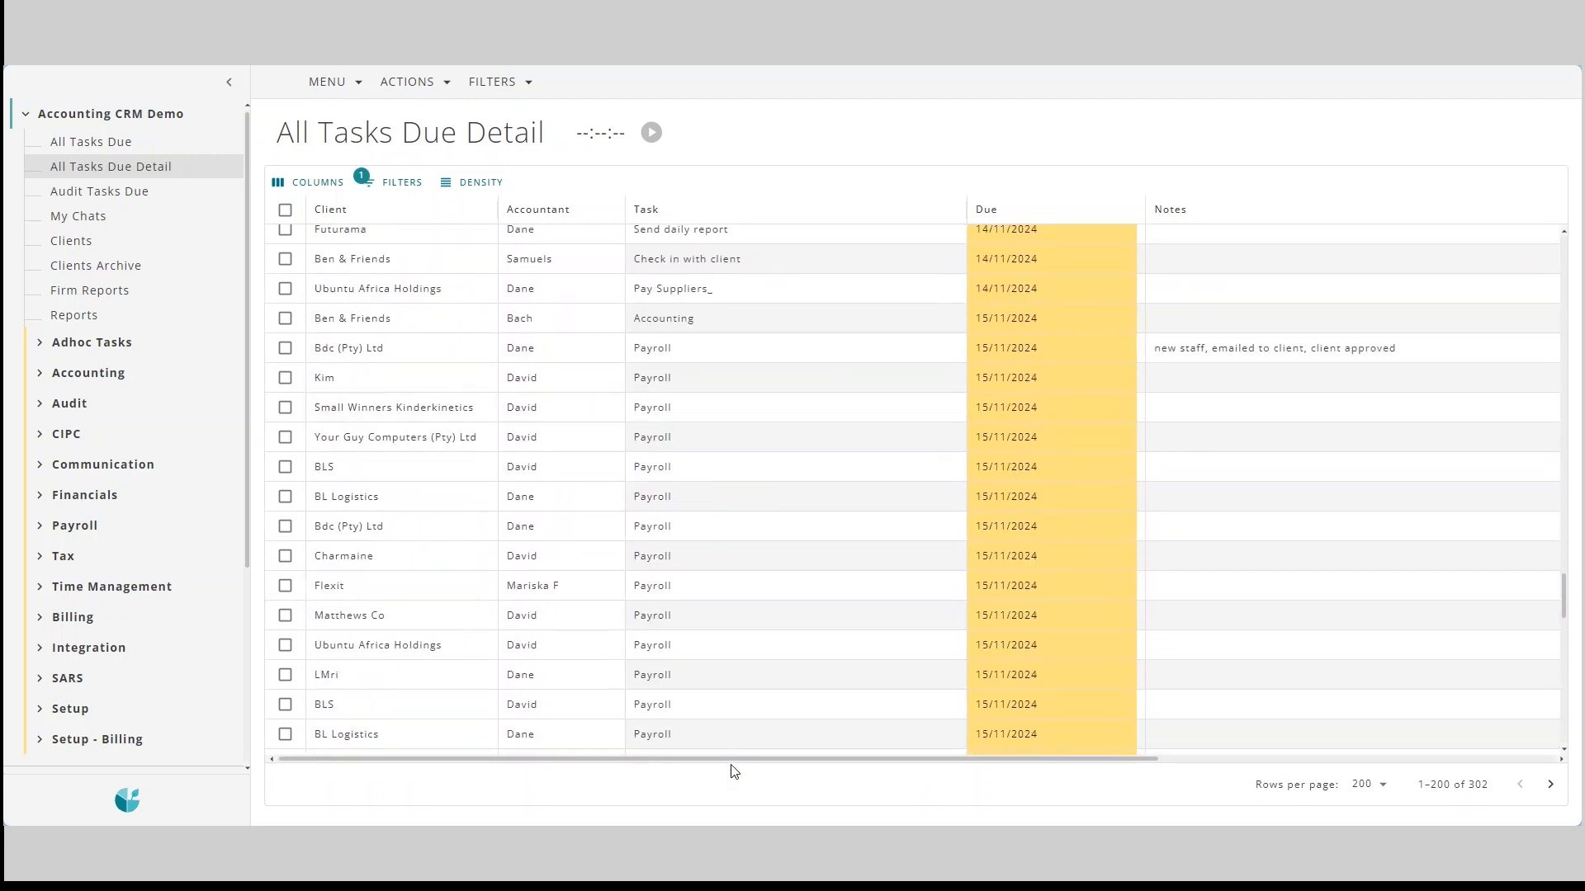
left_click_drag(828, 758, 1142, 754)
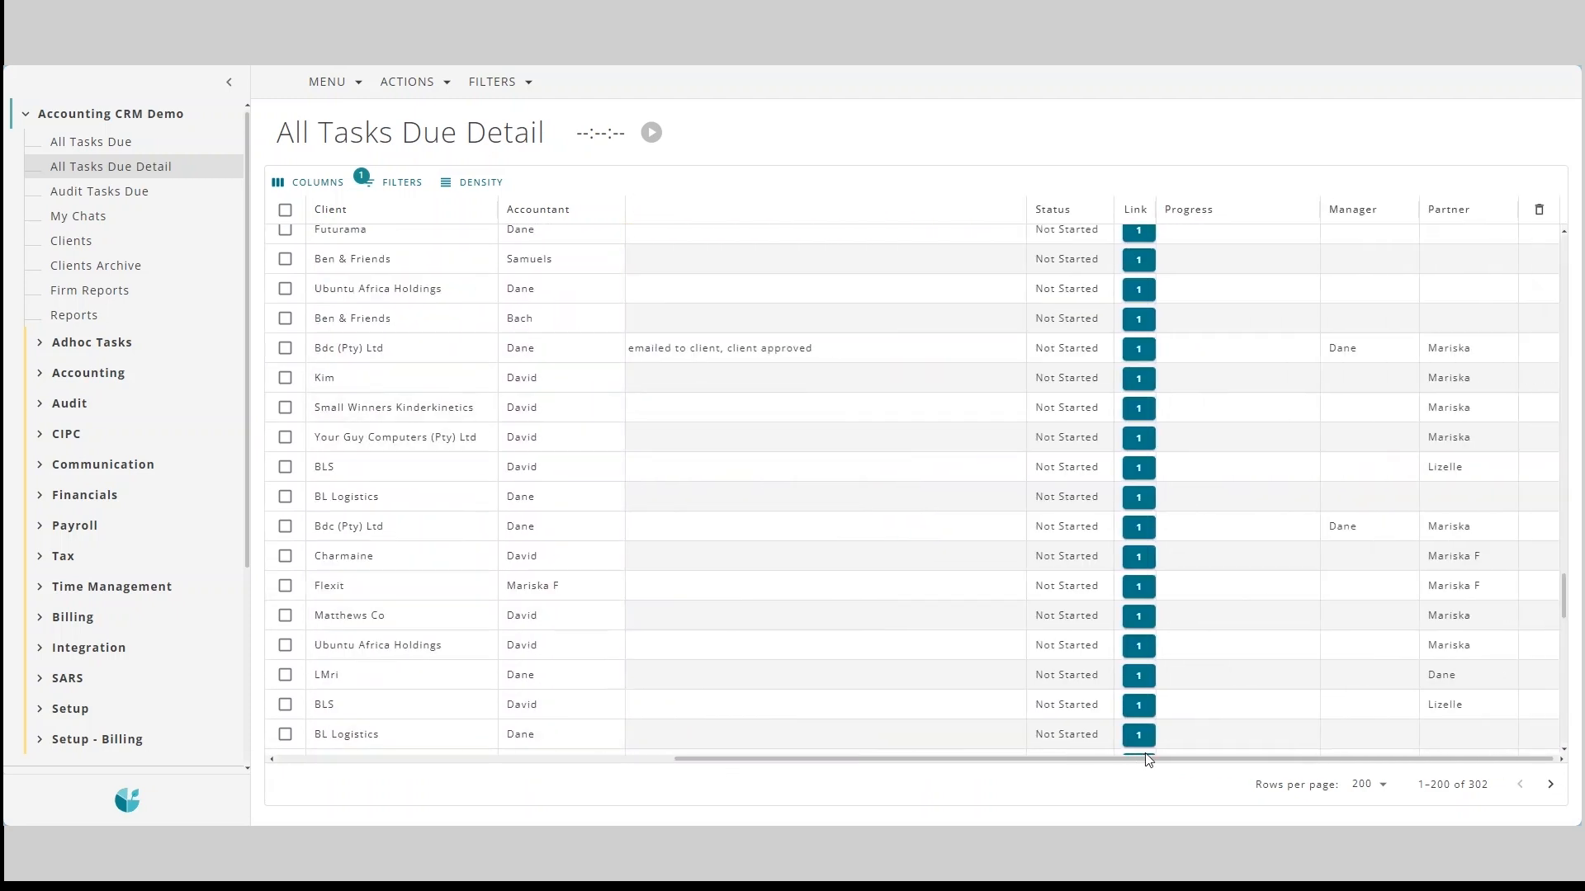
left_click(1139, 353)
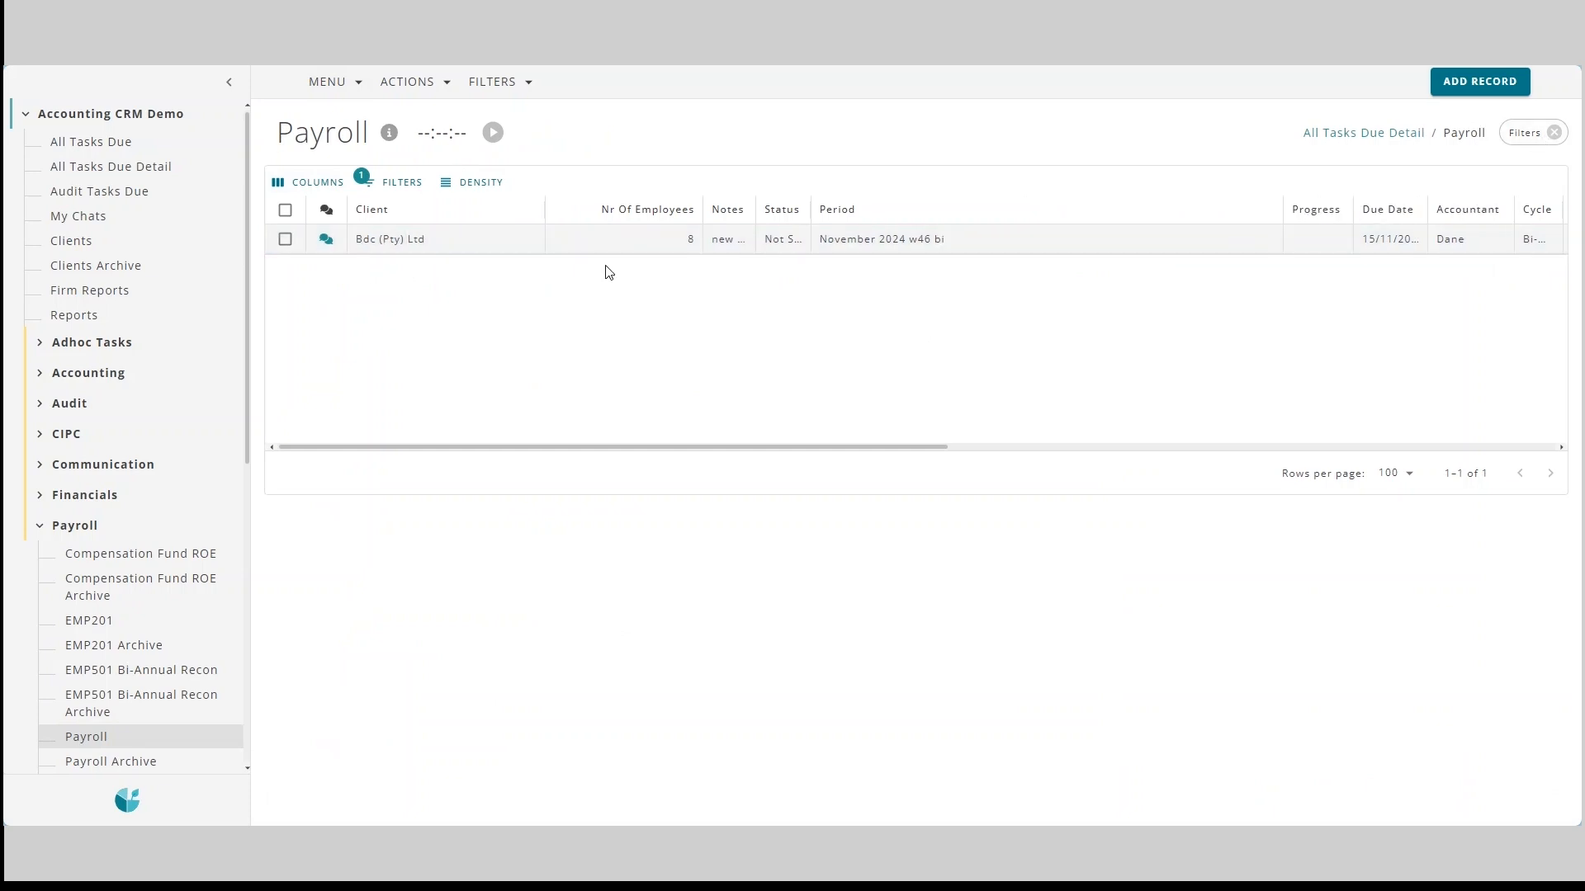
left_click(1554, 132)
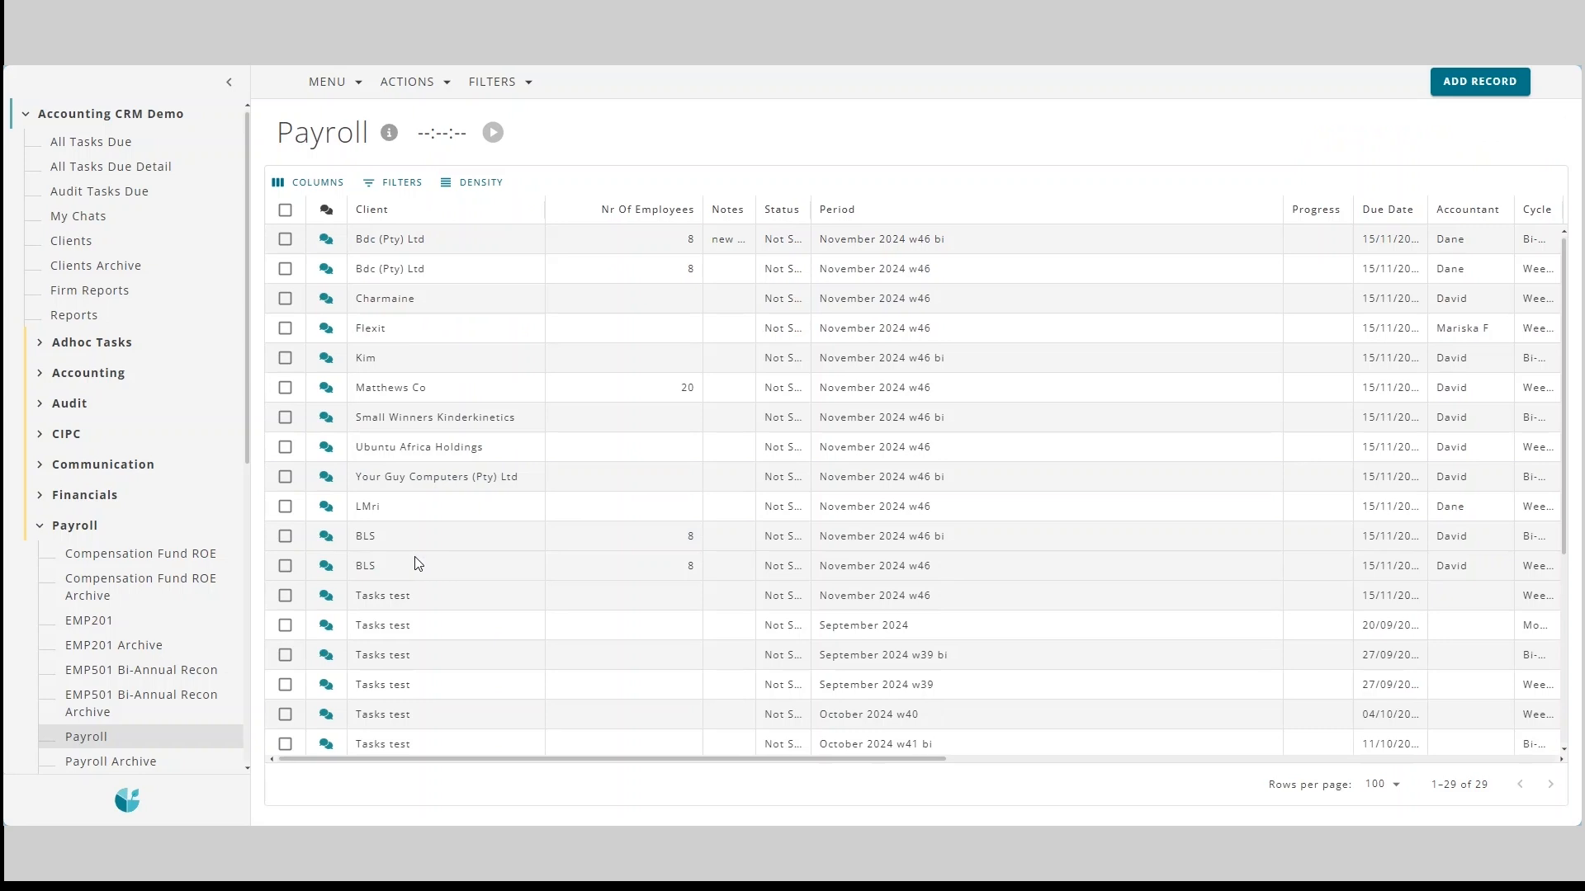
Turn on Payroll Run, Payroll Sent and Payroll Approved in Bdc (Pty) Ltd's November 2024 w46 bi record and view the Progress options.
double_click(566, 244)
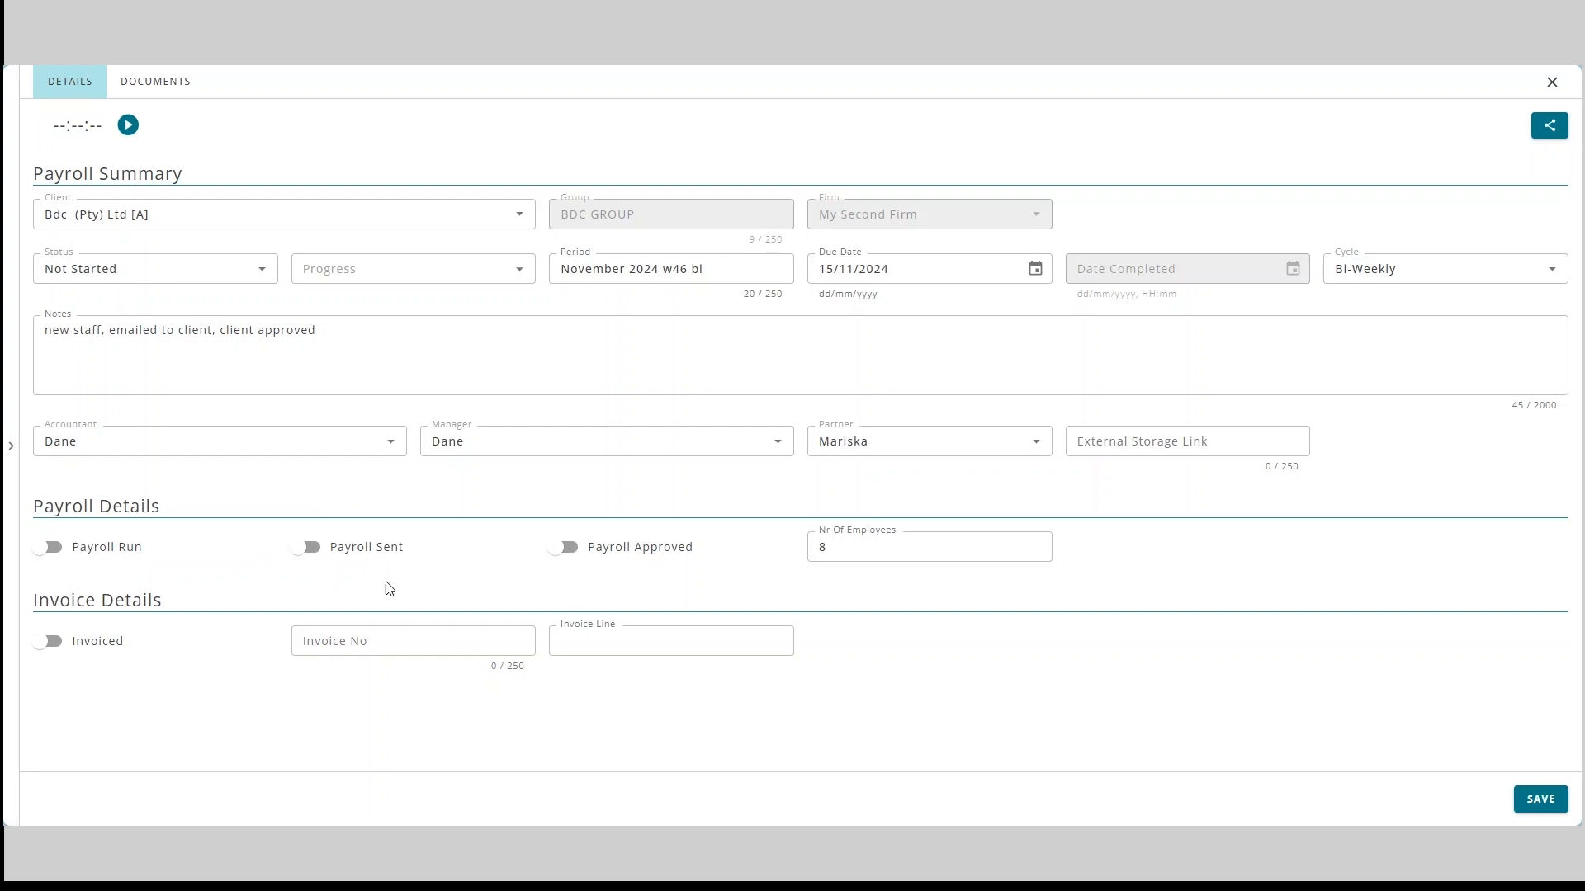
left_click(46, 549)
left_click(307, 548)
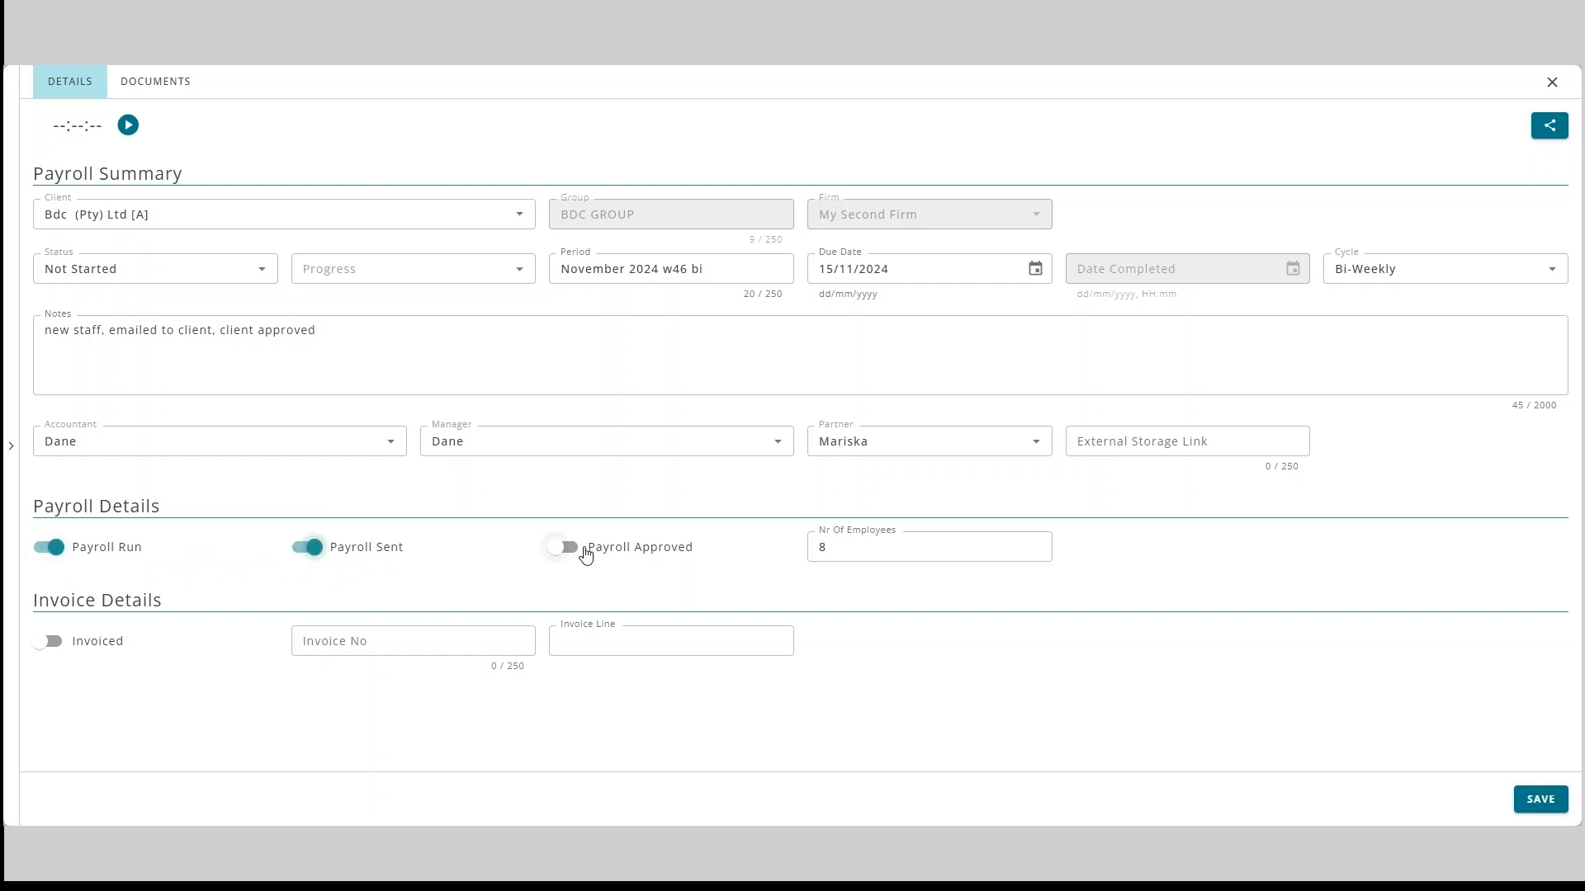
left_click(566, 549)
left_click(520, 270)
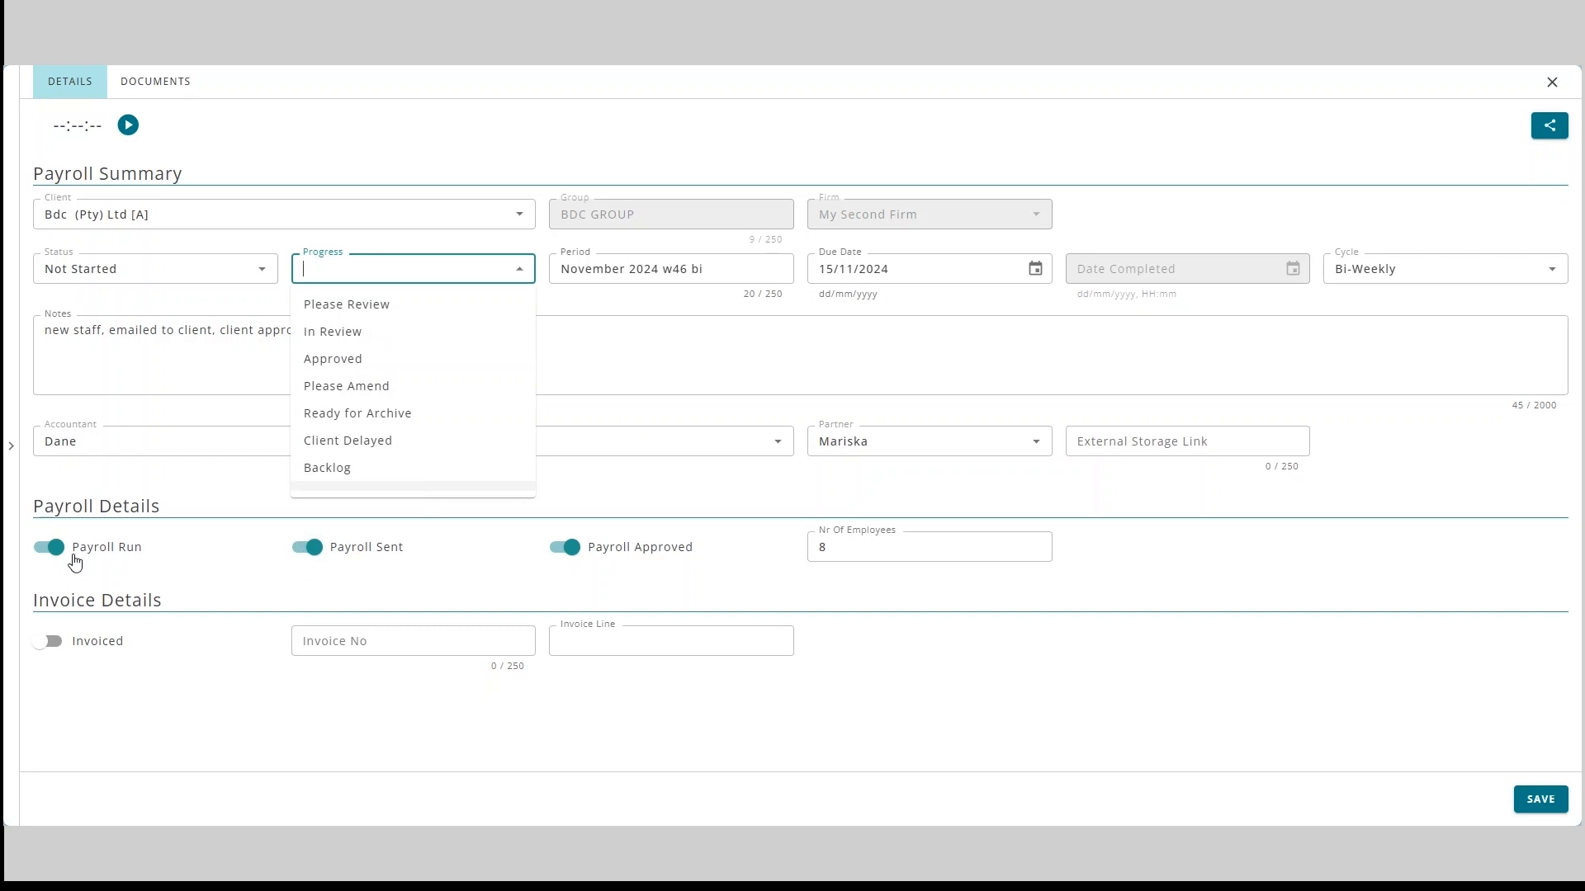
left_click(638, 600)
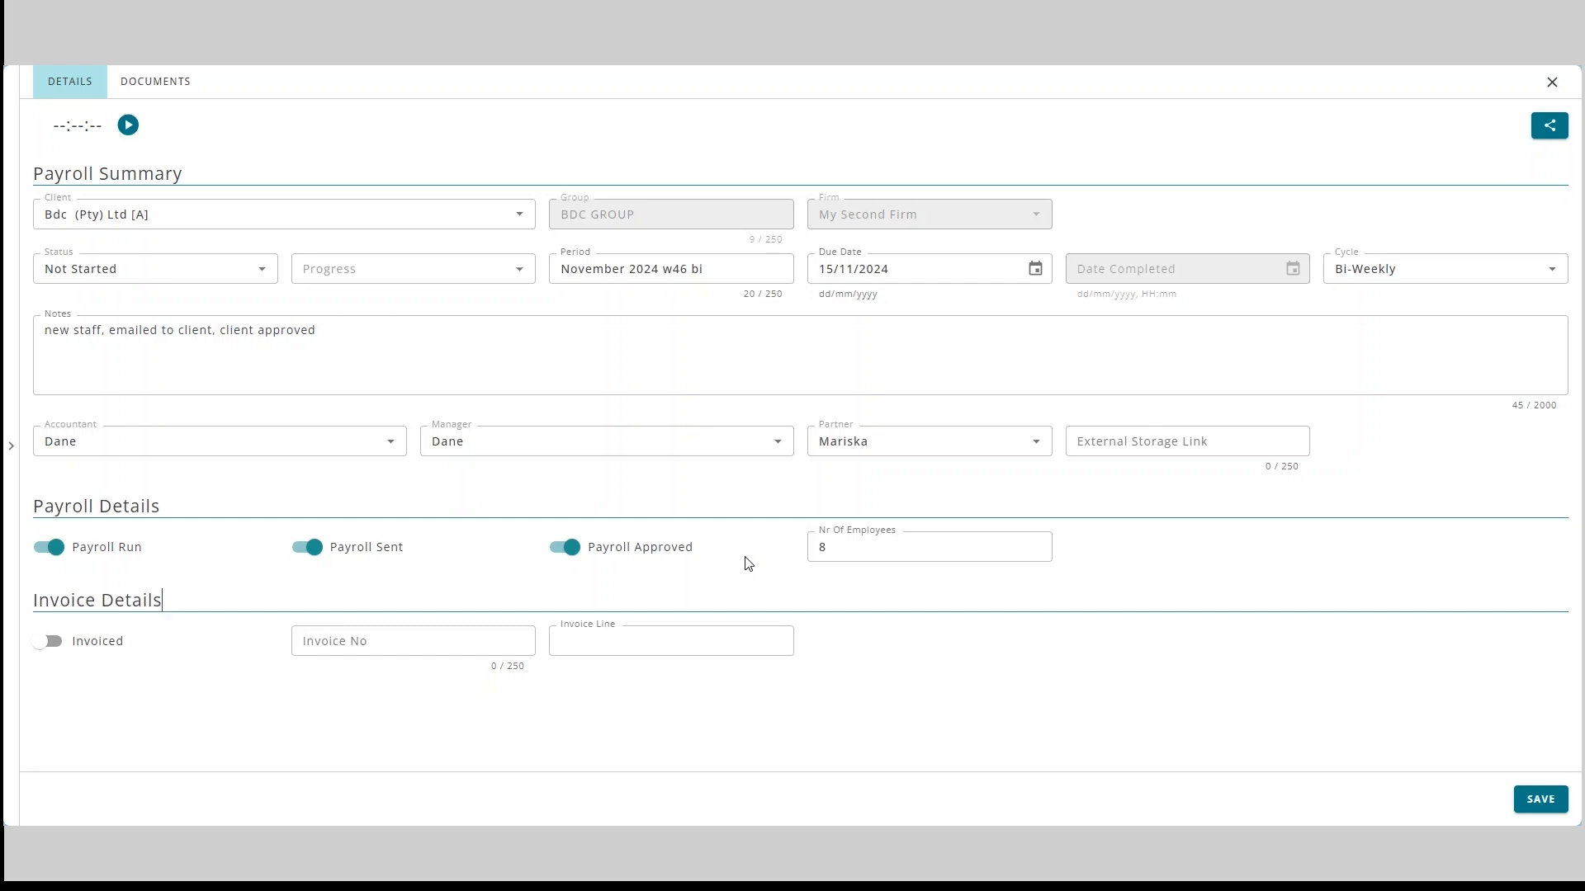
Clear the notes of Bdc (Pty) Ltd's November 2024 w46 bi payroll record and save it.
left_click_drag(41, 330, 369, 341)
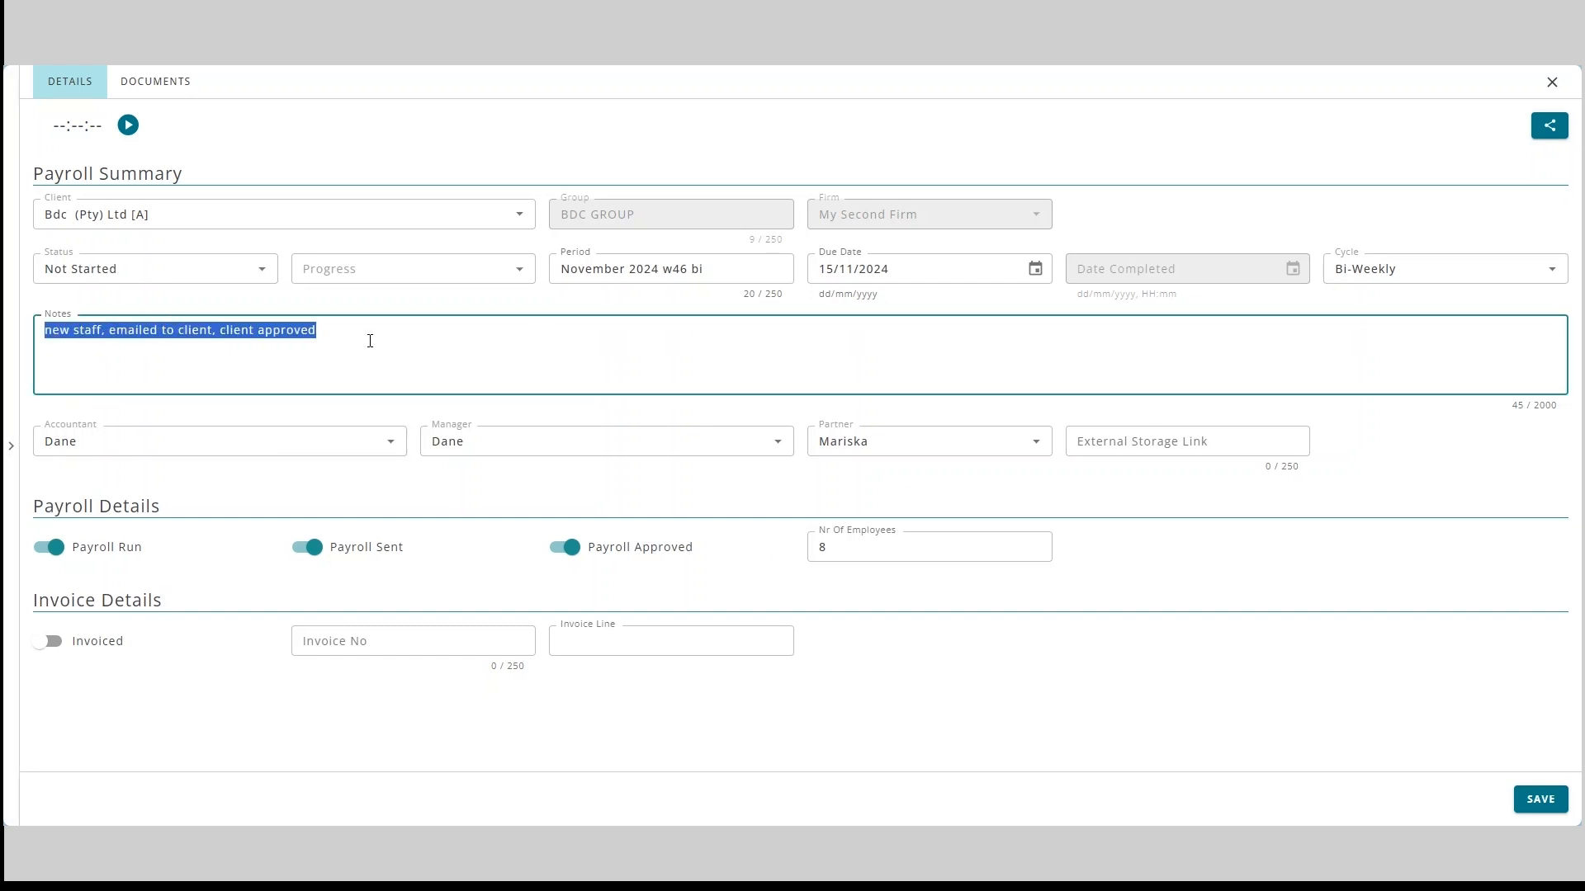
key("BackSpace")
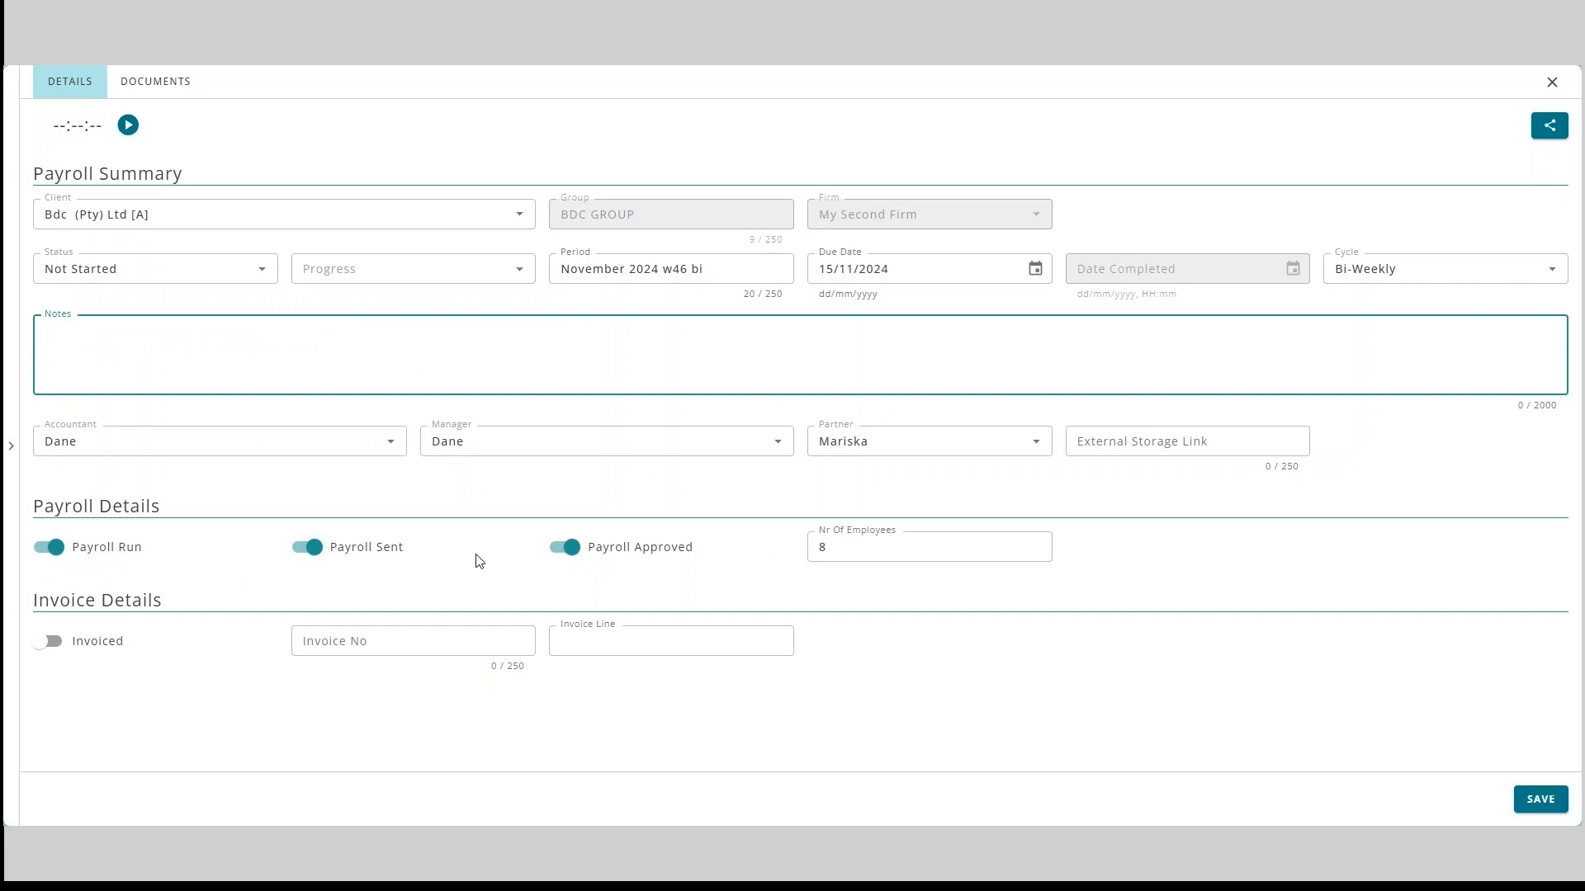
left_click(1523, 798)
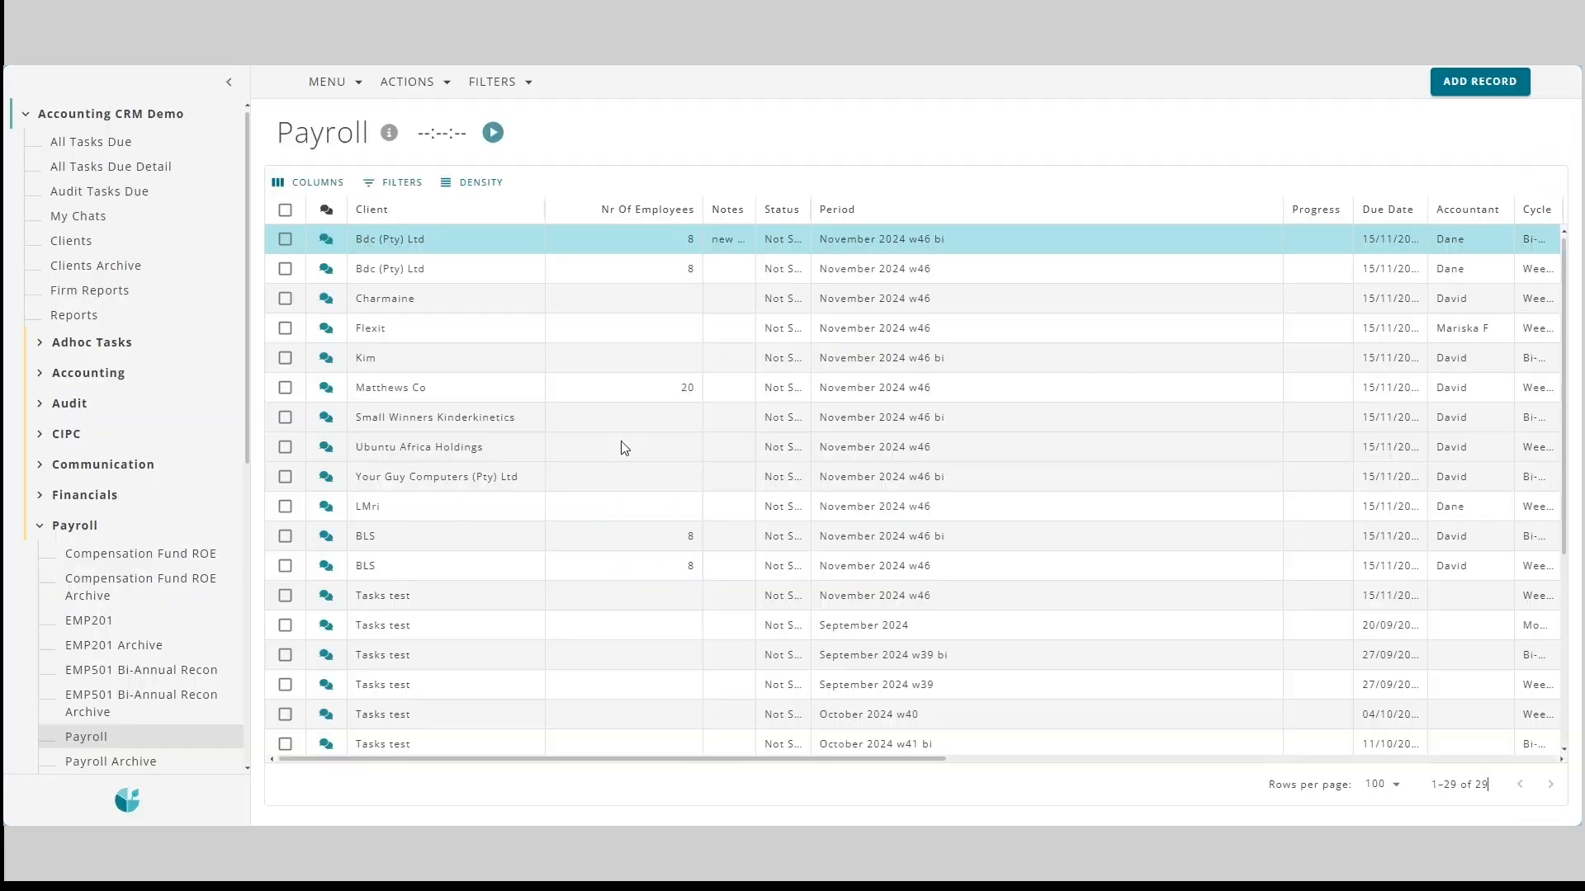
Check the notes and payroll toggles in Bdc (Pty) Ltd's weekly and bi-weekly November 2024 w46 payroll records.
left_click(711, 241)
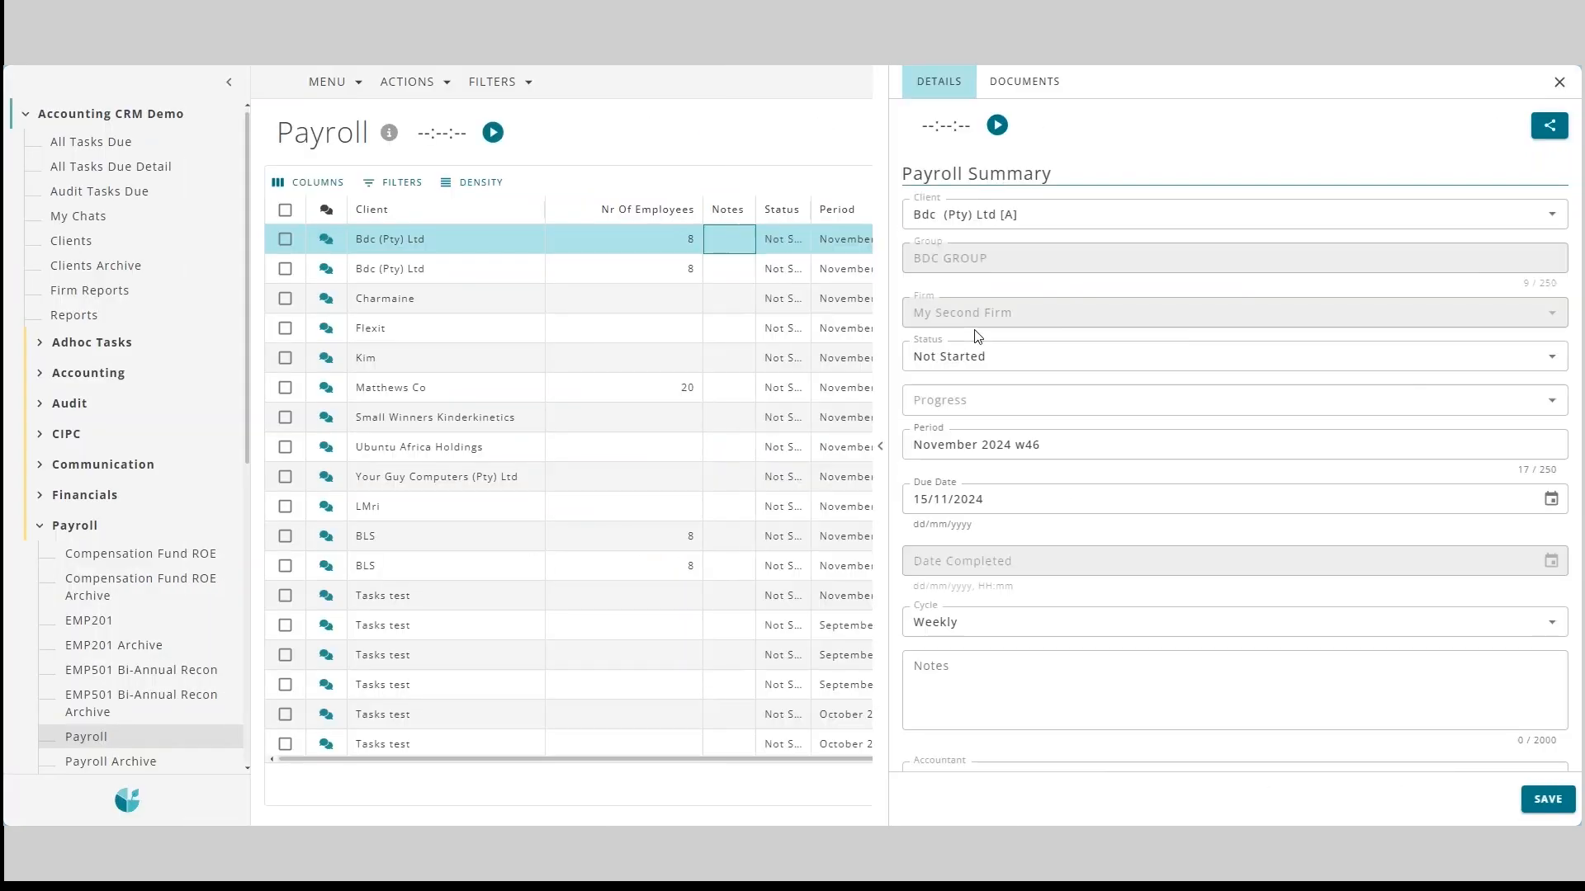
left_click(946, 379)
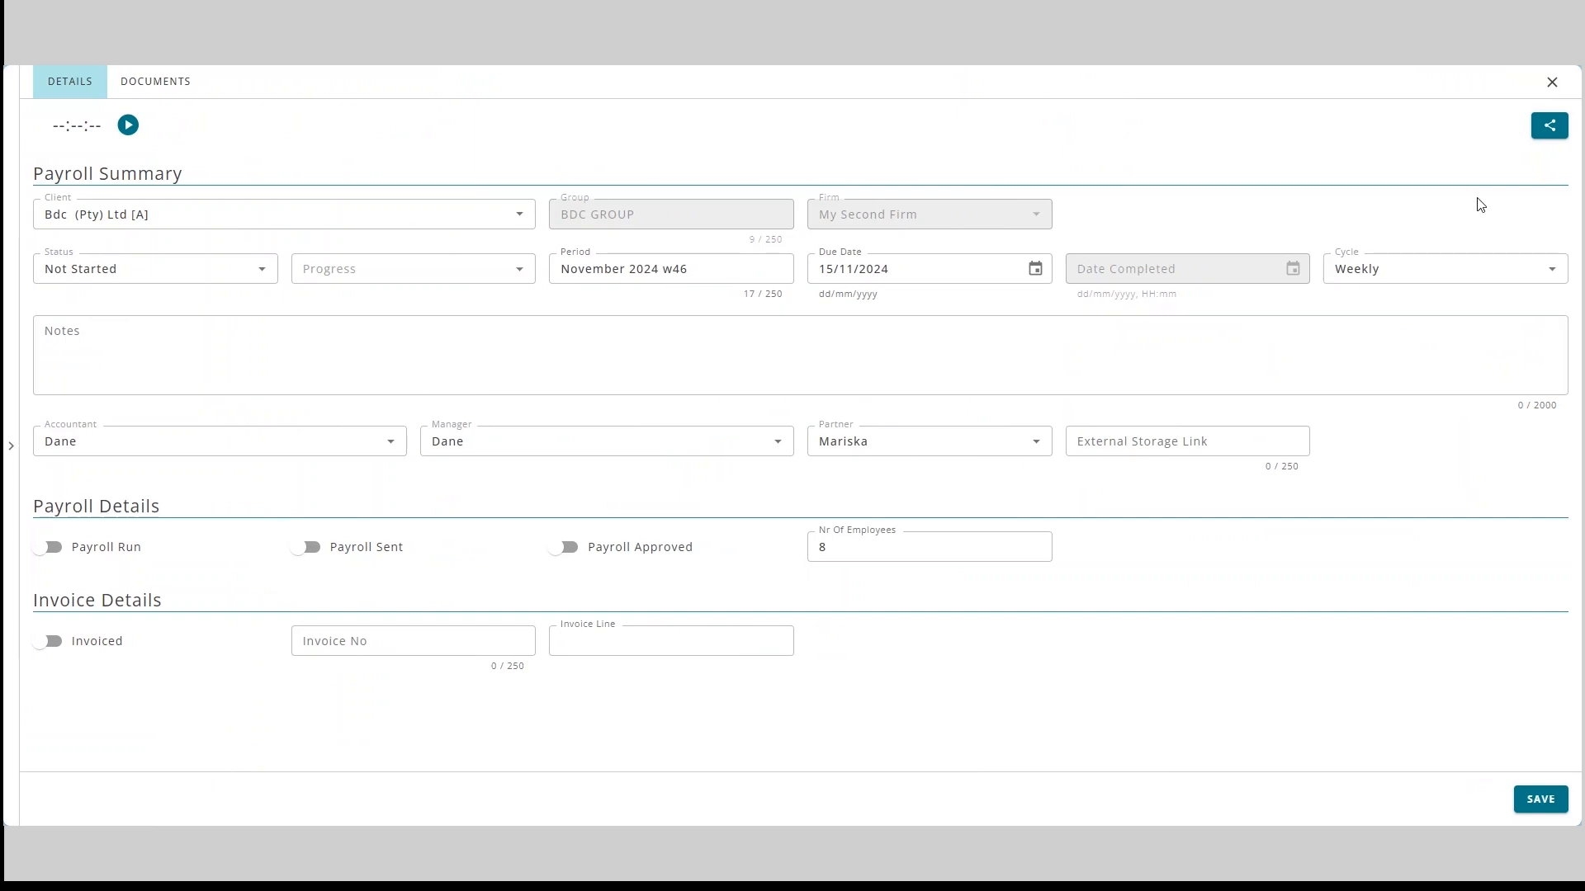
left_click(1552, 82)
double_click(641, 270)
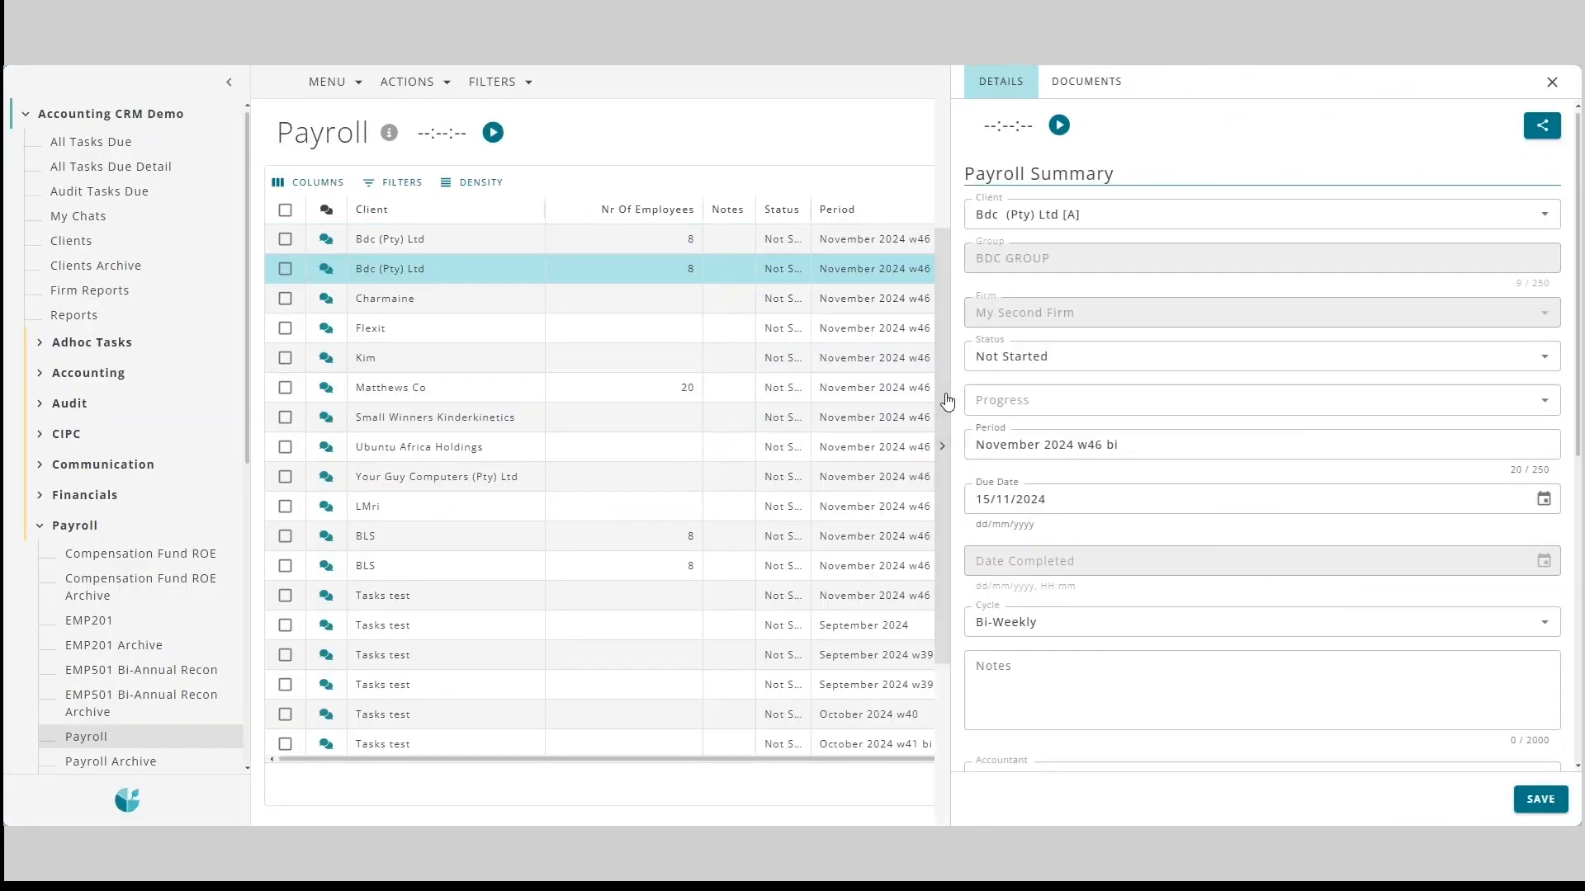
left_click(946, 402)
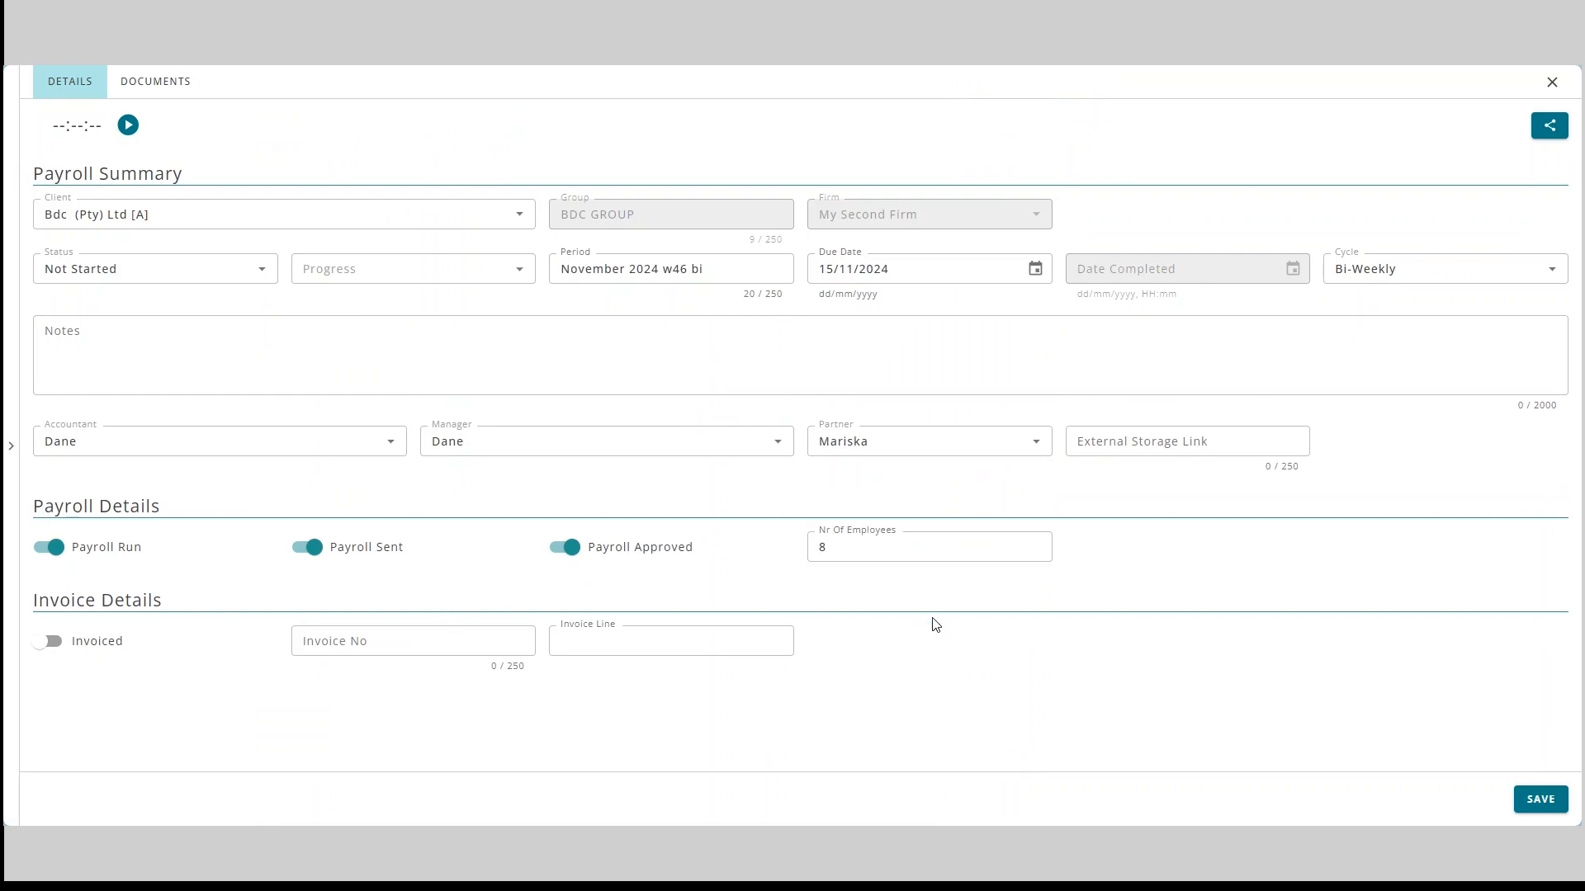
left_click(1552, 81)
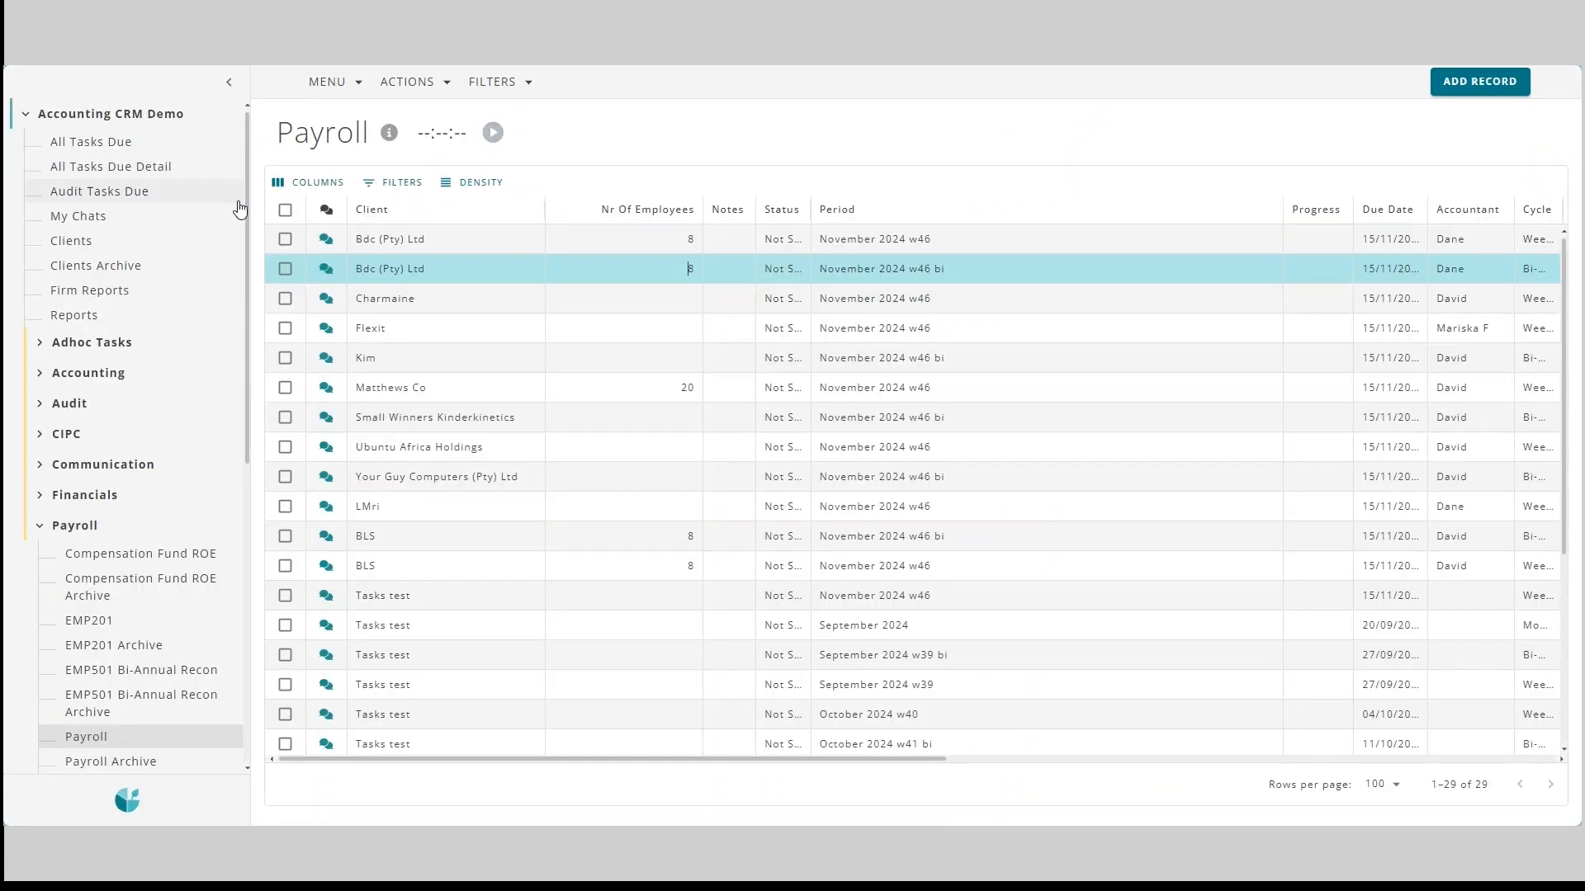
Select Bdc (Pty) Ltd's Payroll task by the Accounting task due 15/11/2024 in All Tasks Due Detail and view its available actions.
left_click(122, 168)
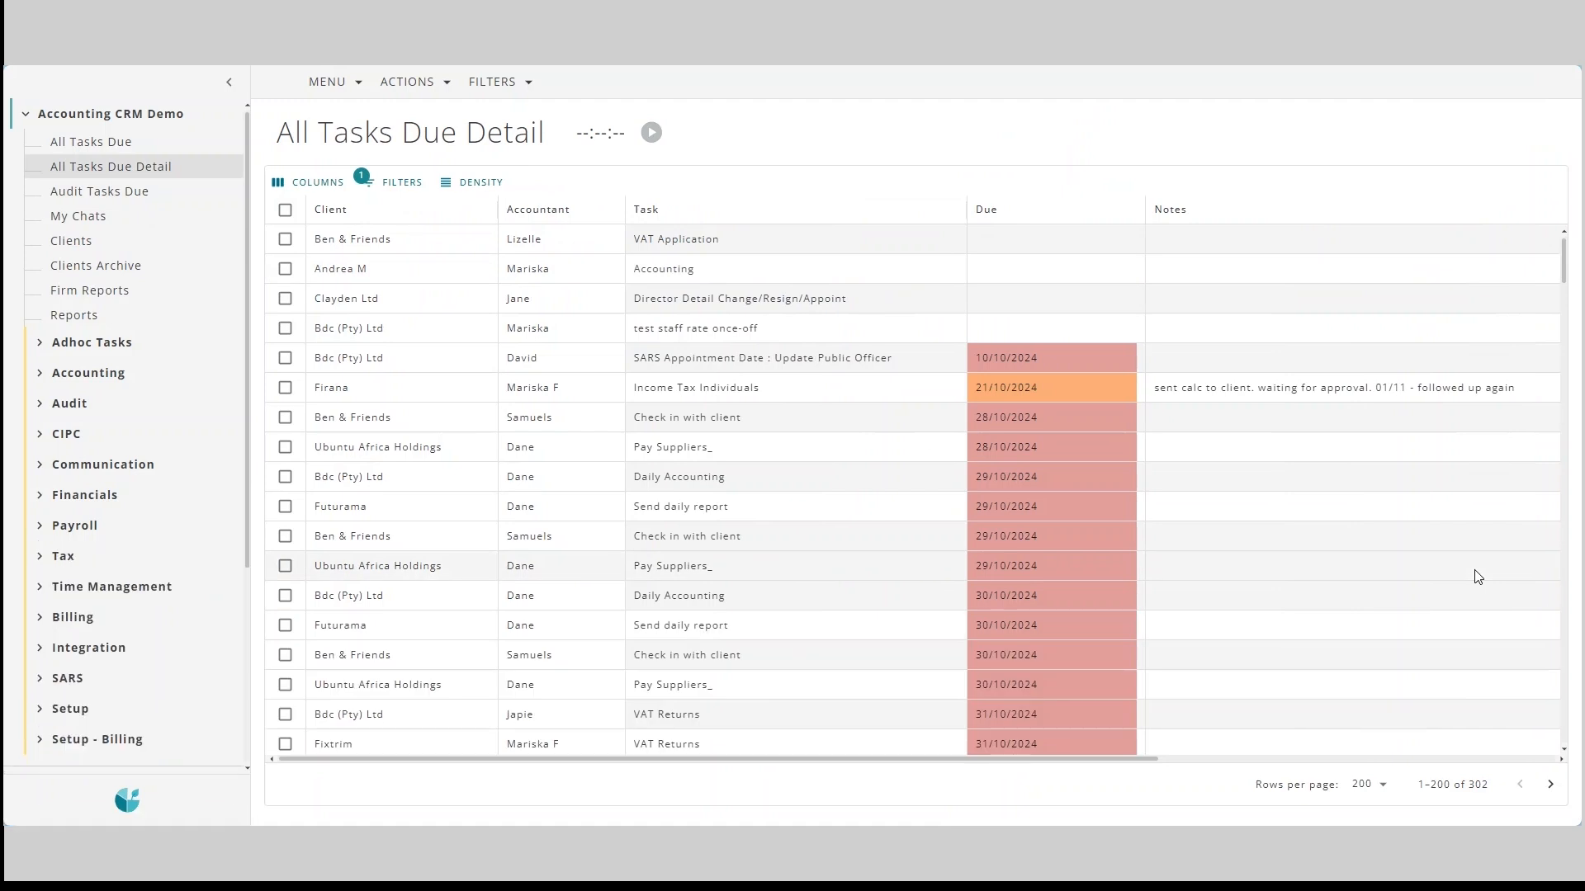
scroll(877, 583, "down", 15)
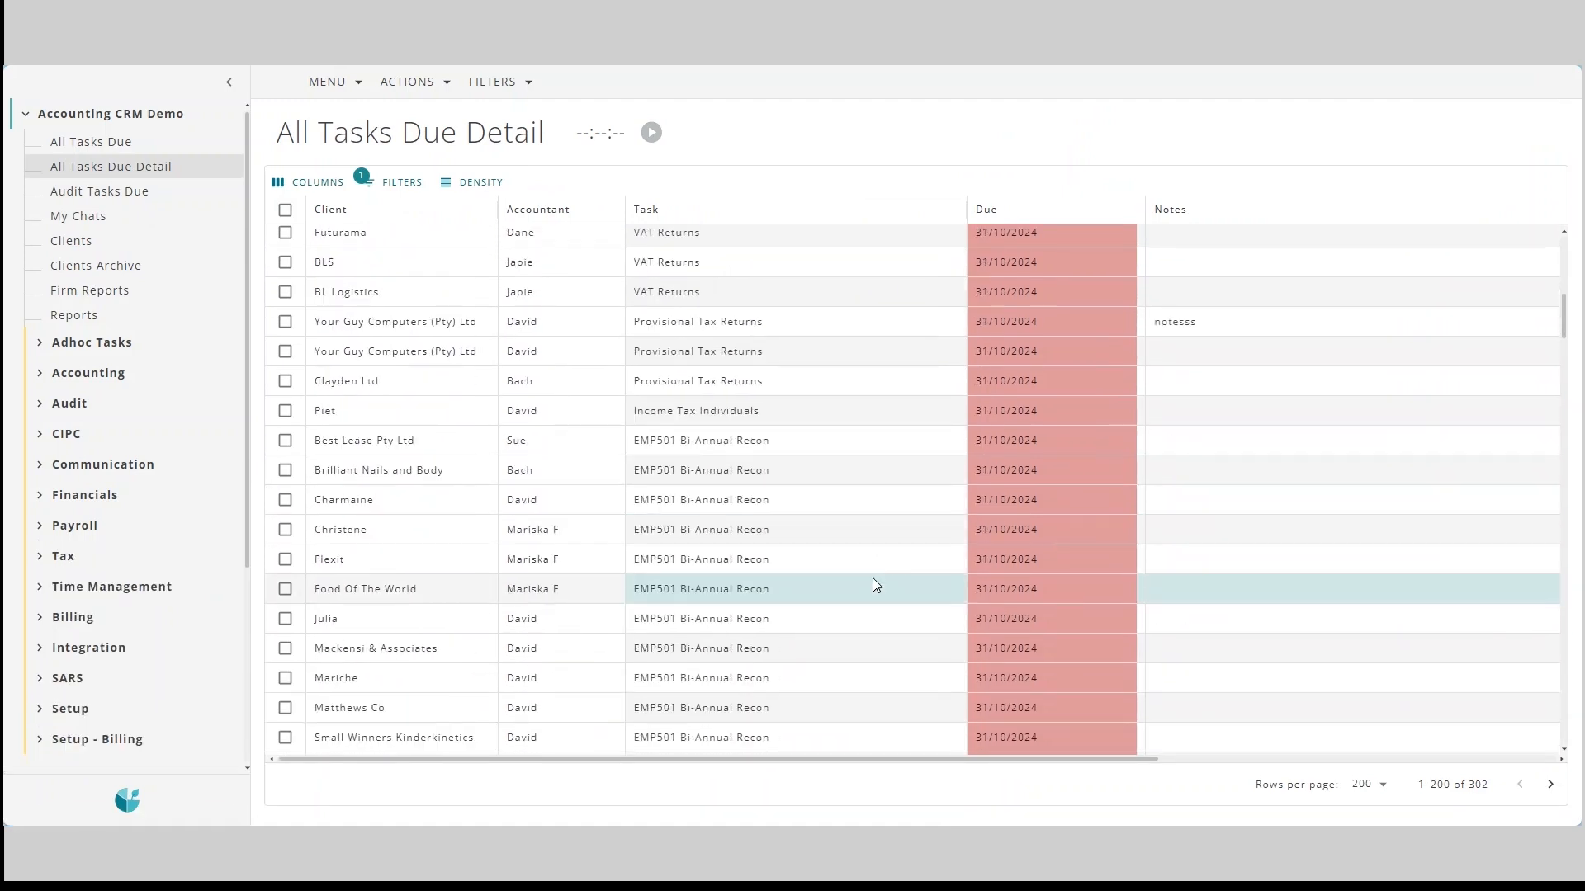
scroll(877, 595, "down", 10)
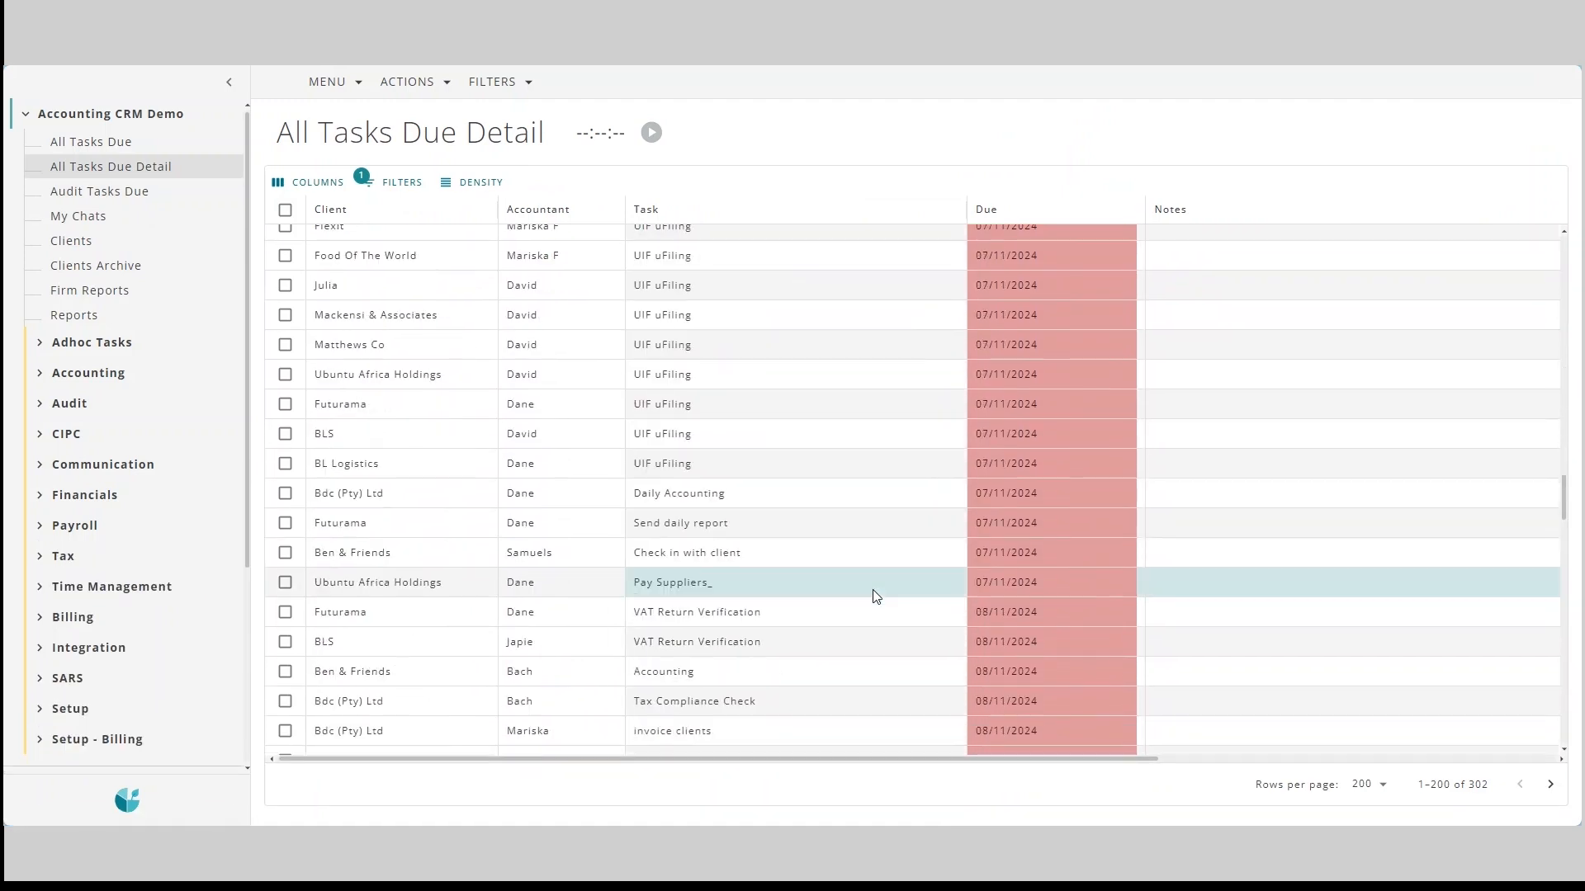
scroll(875, 596, "down", 5)
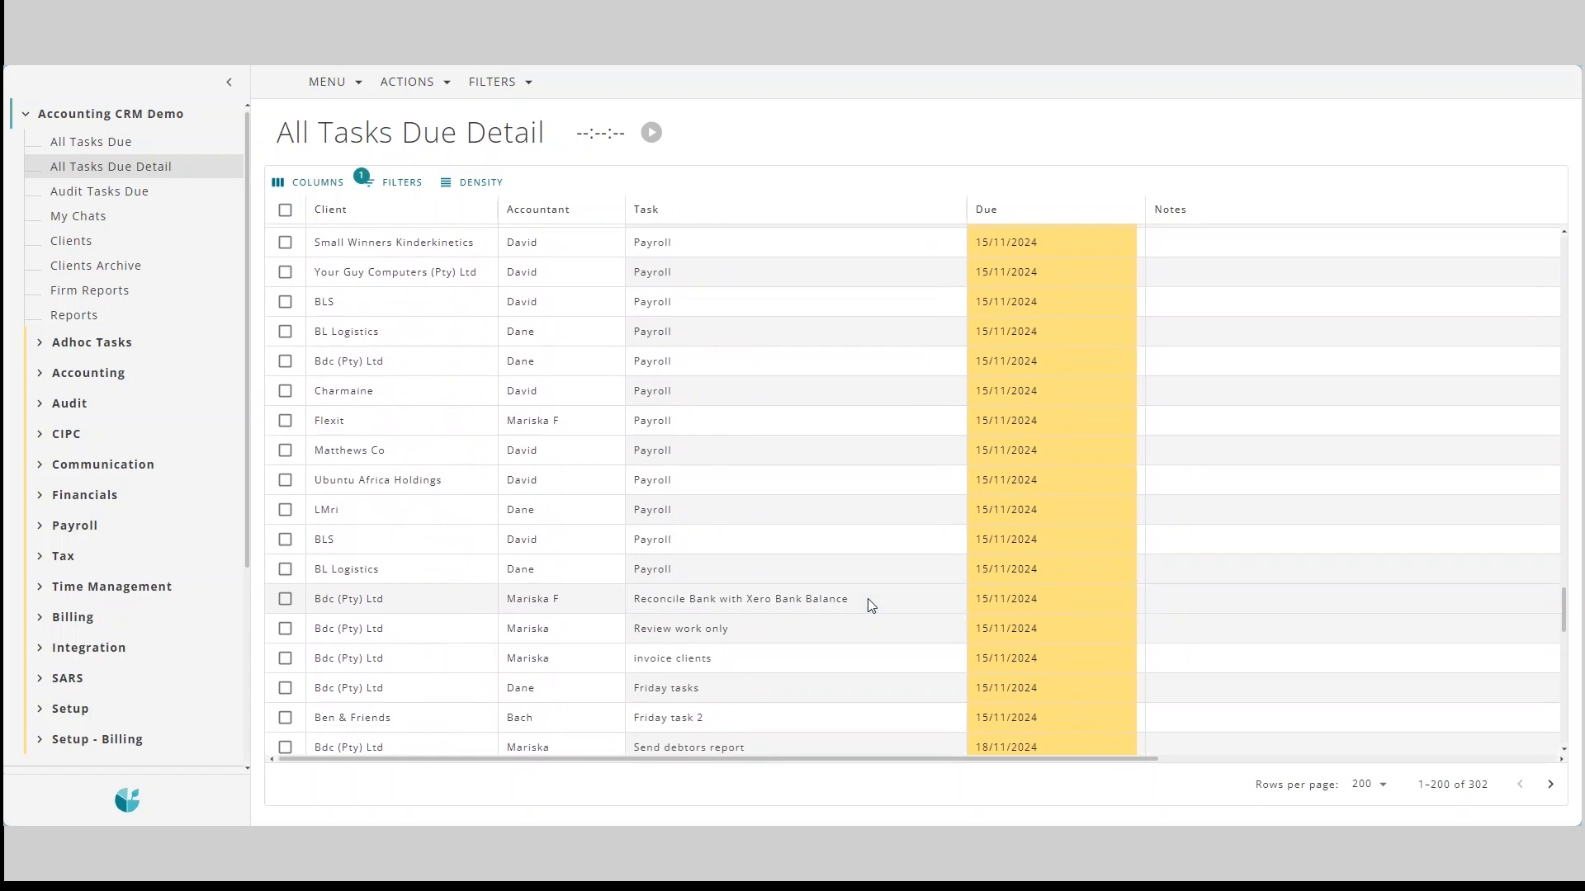
scroll(871, 606, "up", 2)
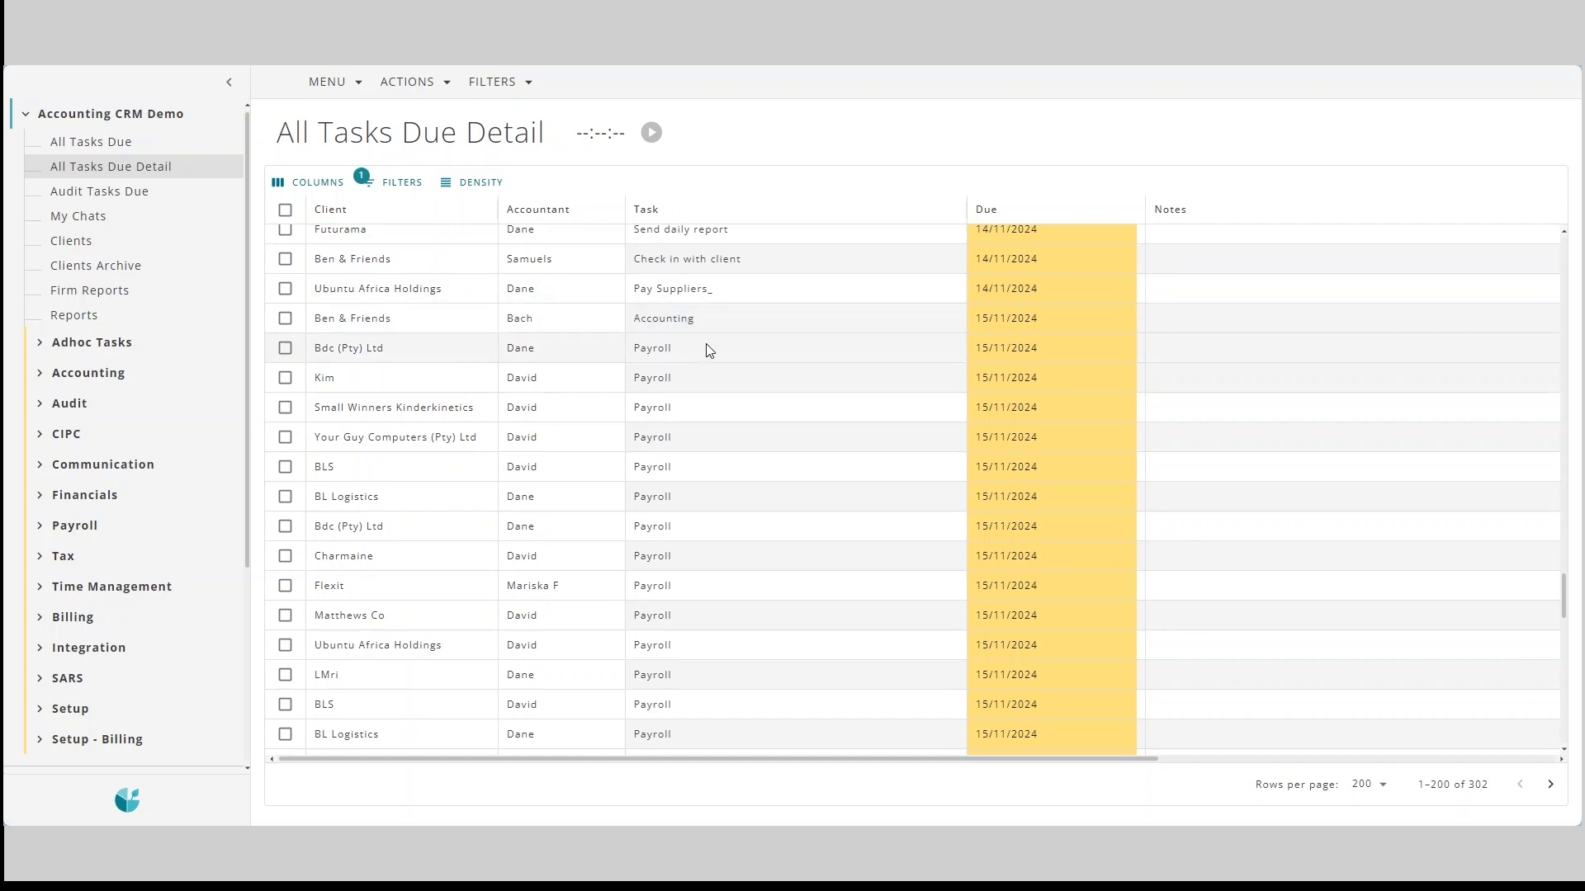
left_click(284, 347)
left_click(398, 88)
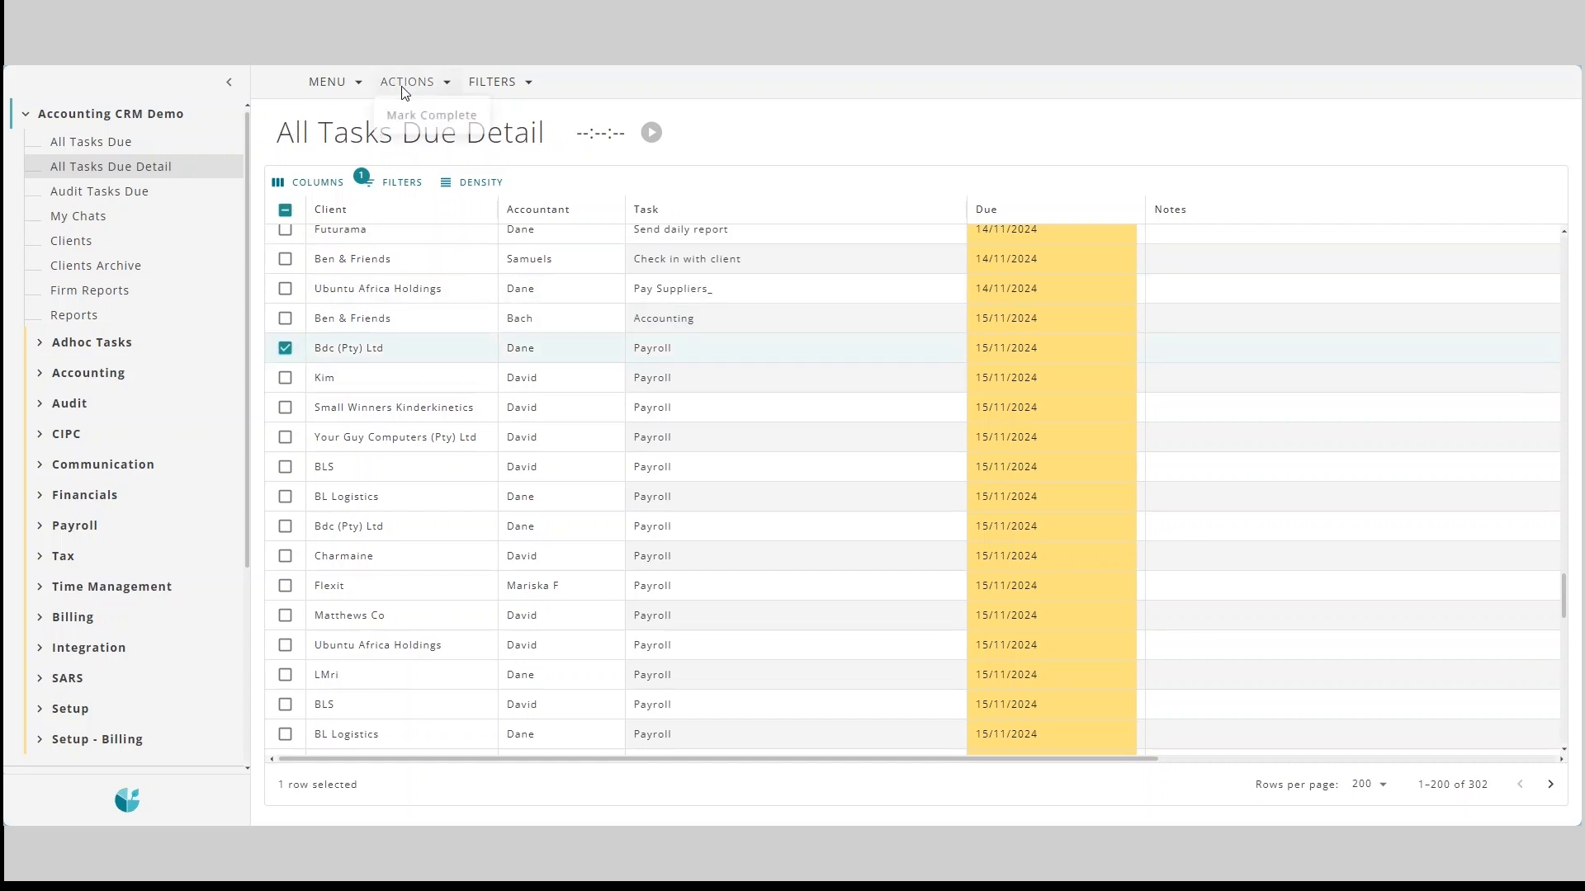
Open the first Ben & Friends record in the Accounting table and view its Status options.
left_click(156, 374)
left_click(117, 403)
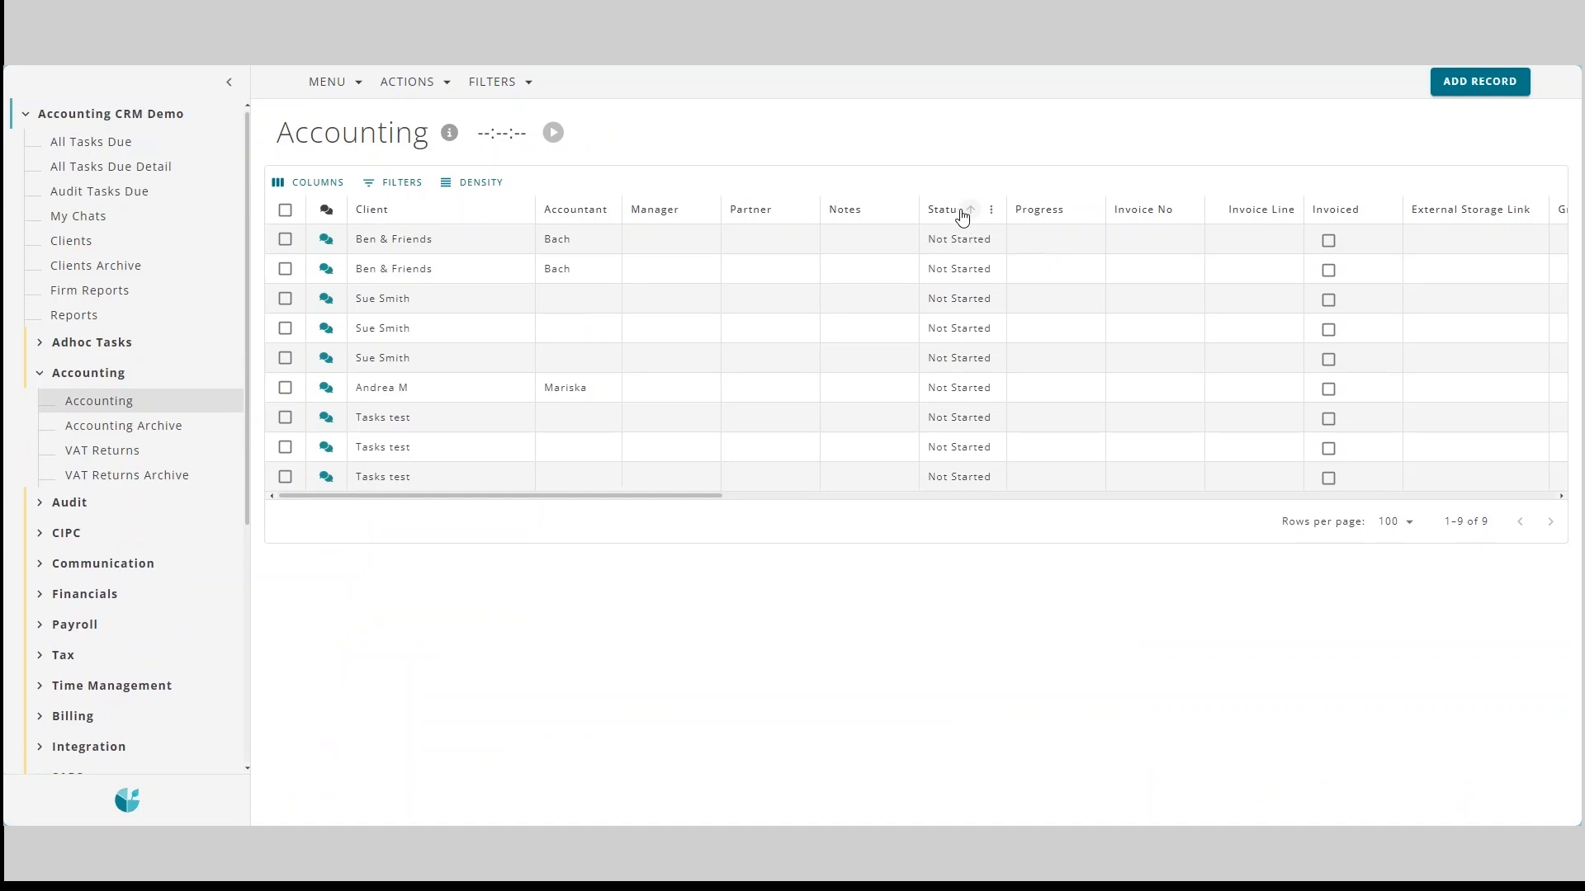
left_click(965, 243)
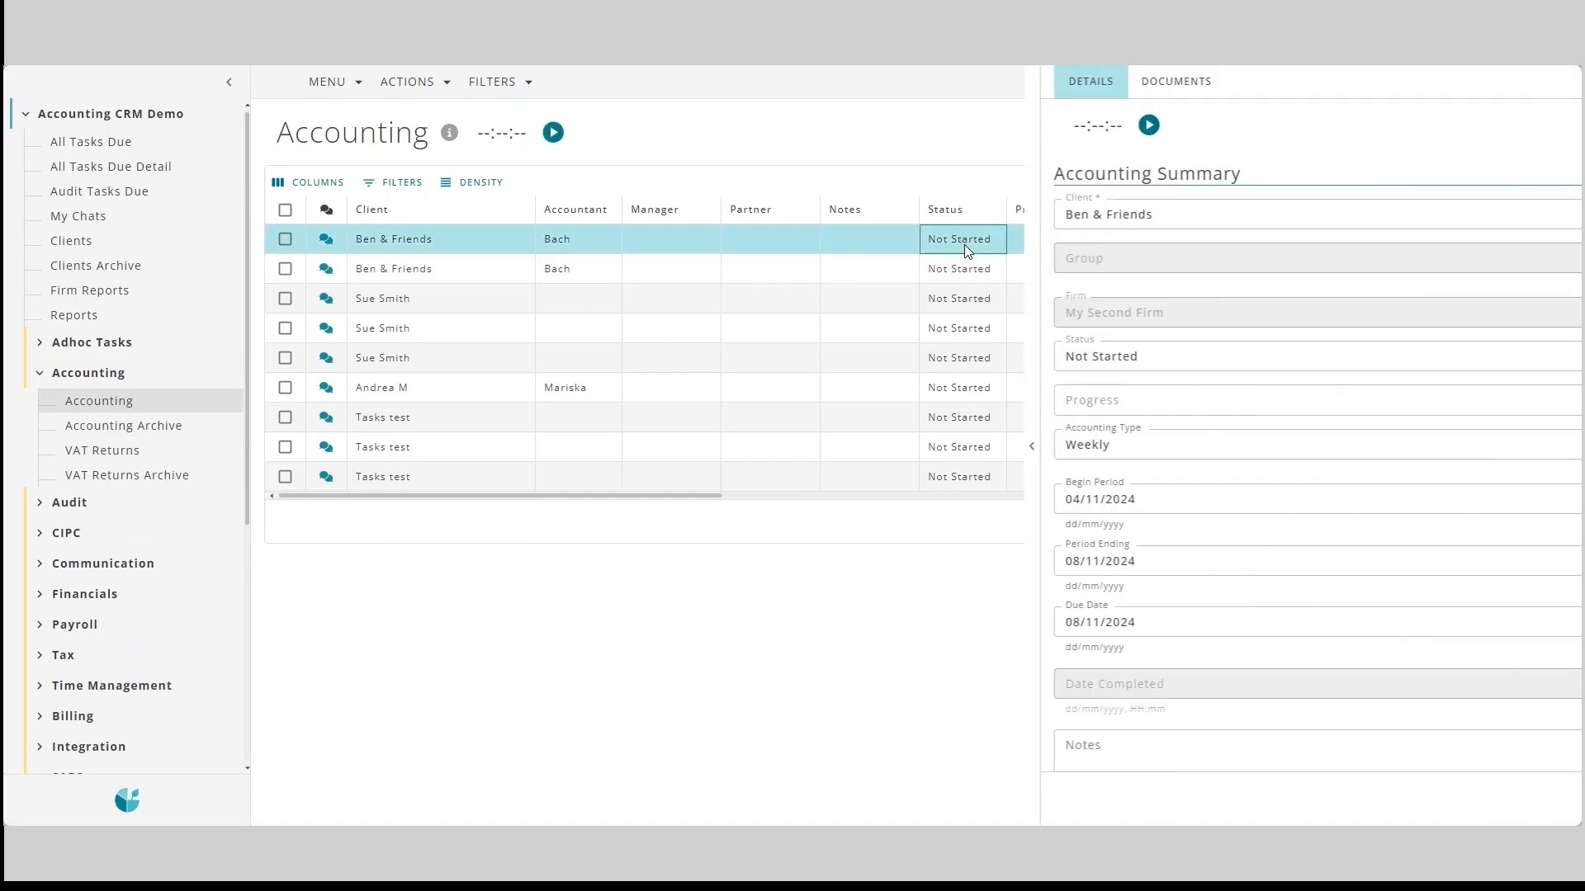
left_click(1007, 356)
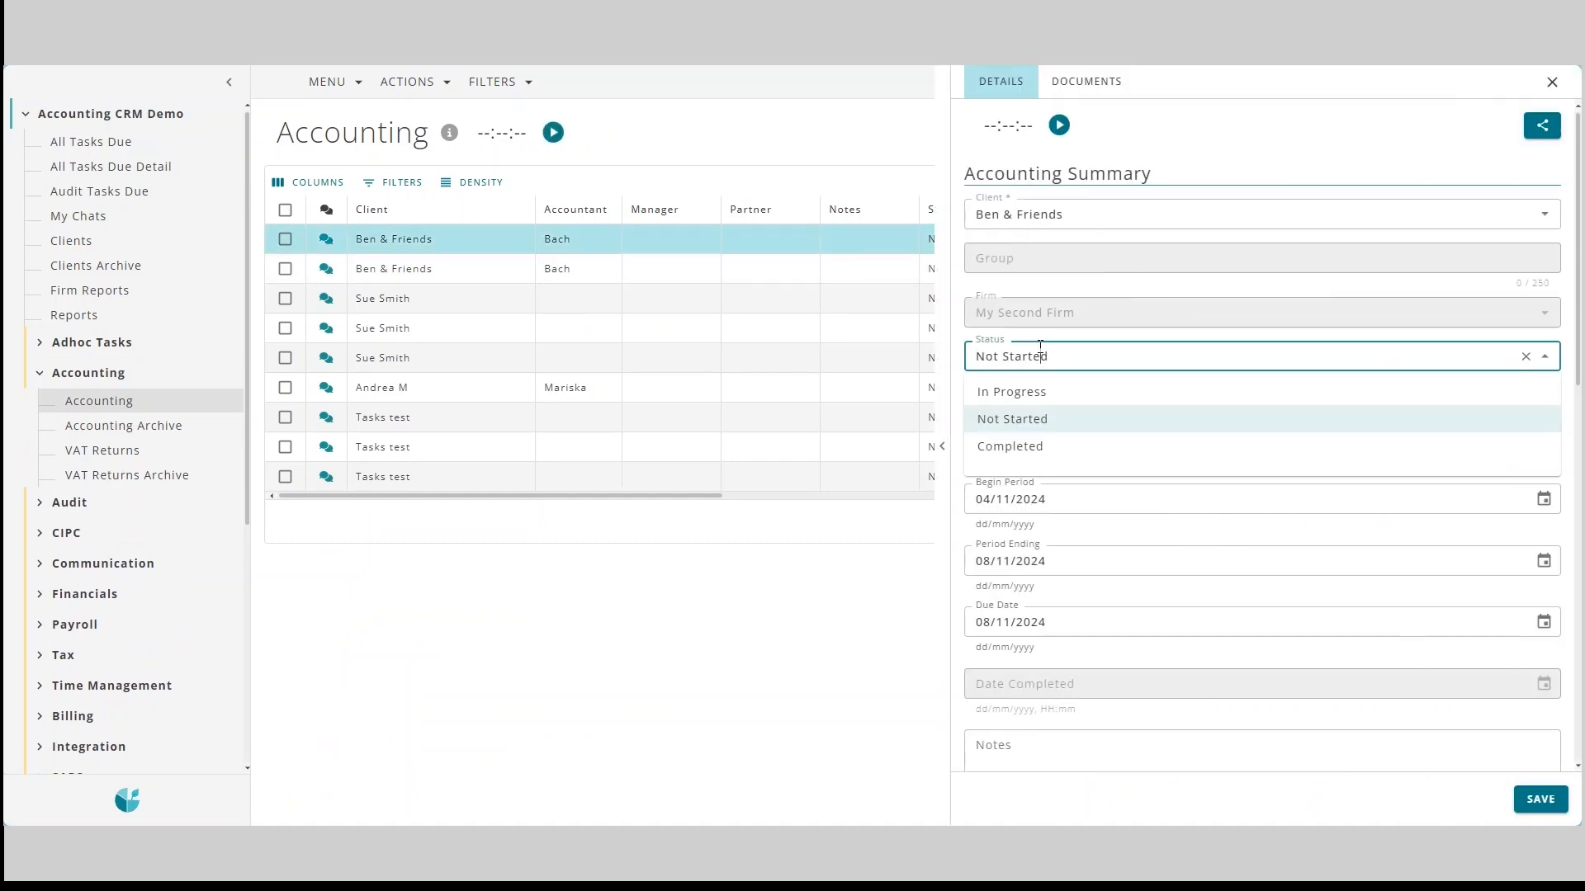
Mark Bdc (Pty) Ltd's first Payroll task due 15/11/2024 in All Tasks Due Detail as complete.
left_click(111, 166)
scroll(495, 529, "down", 20)
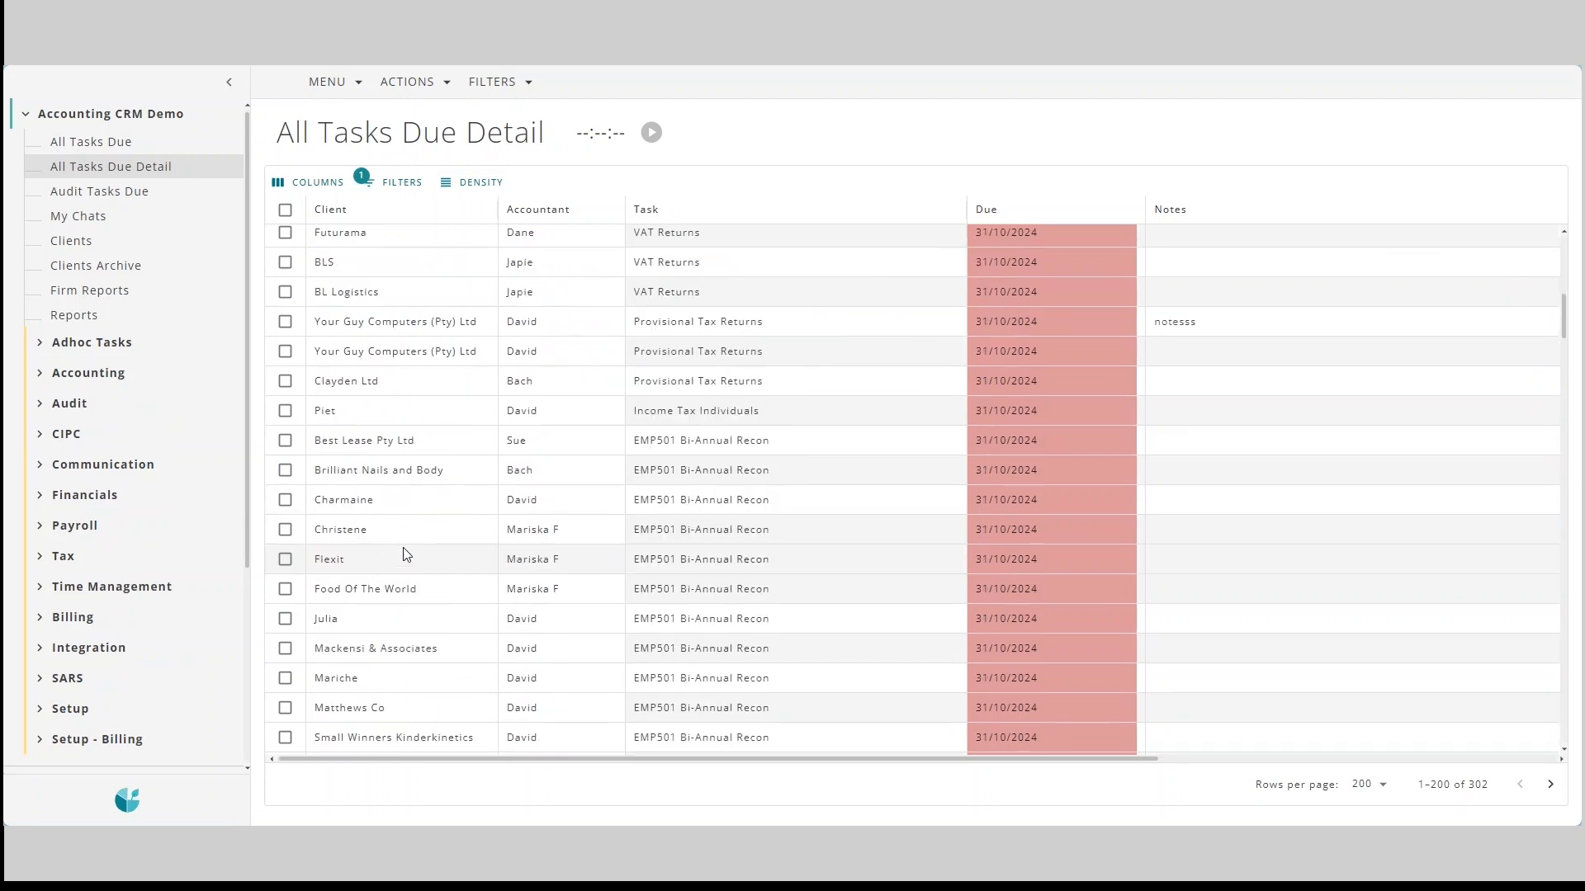
scroll(583, 517, "down", 15)
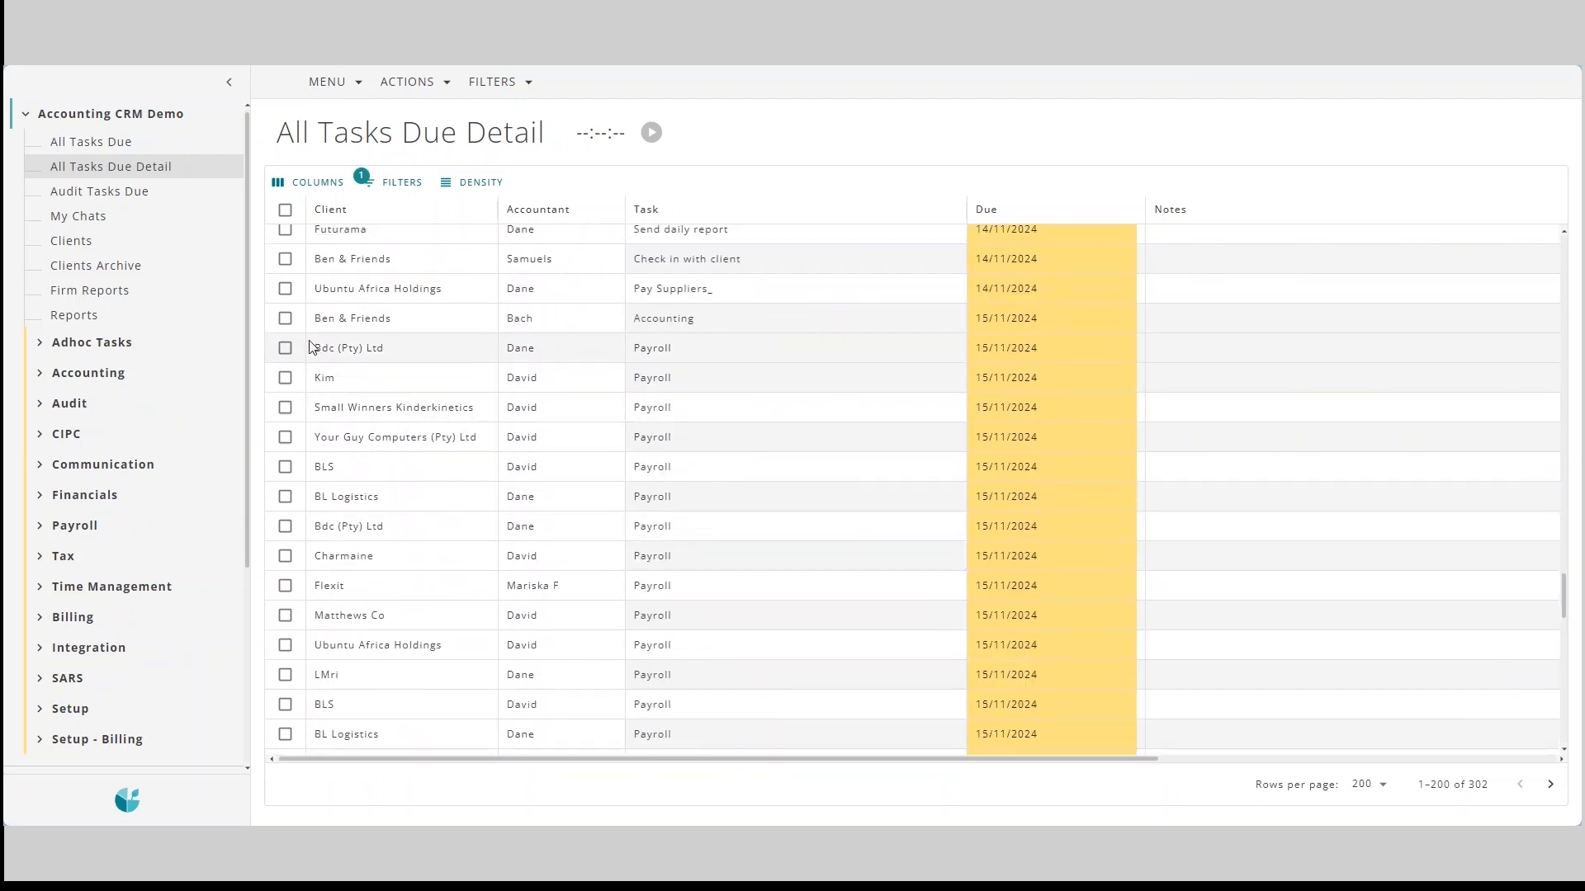
left_click(284, 347)
left_click(410, 82)
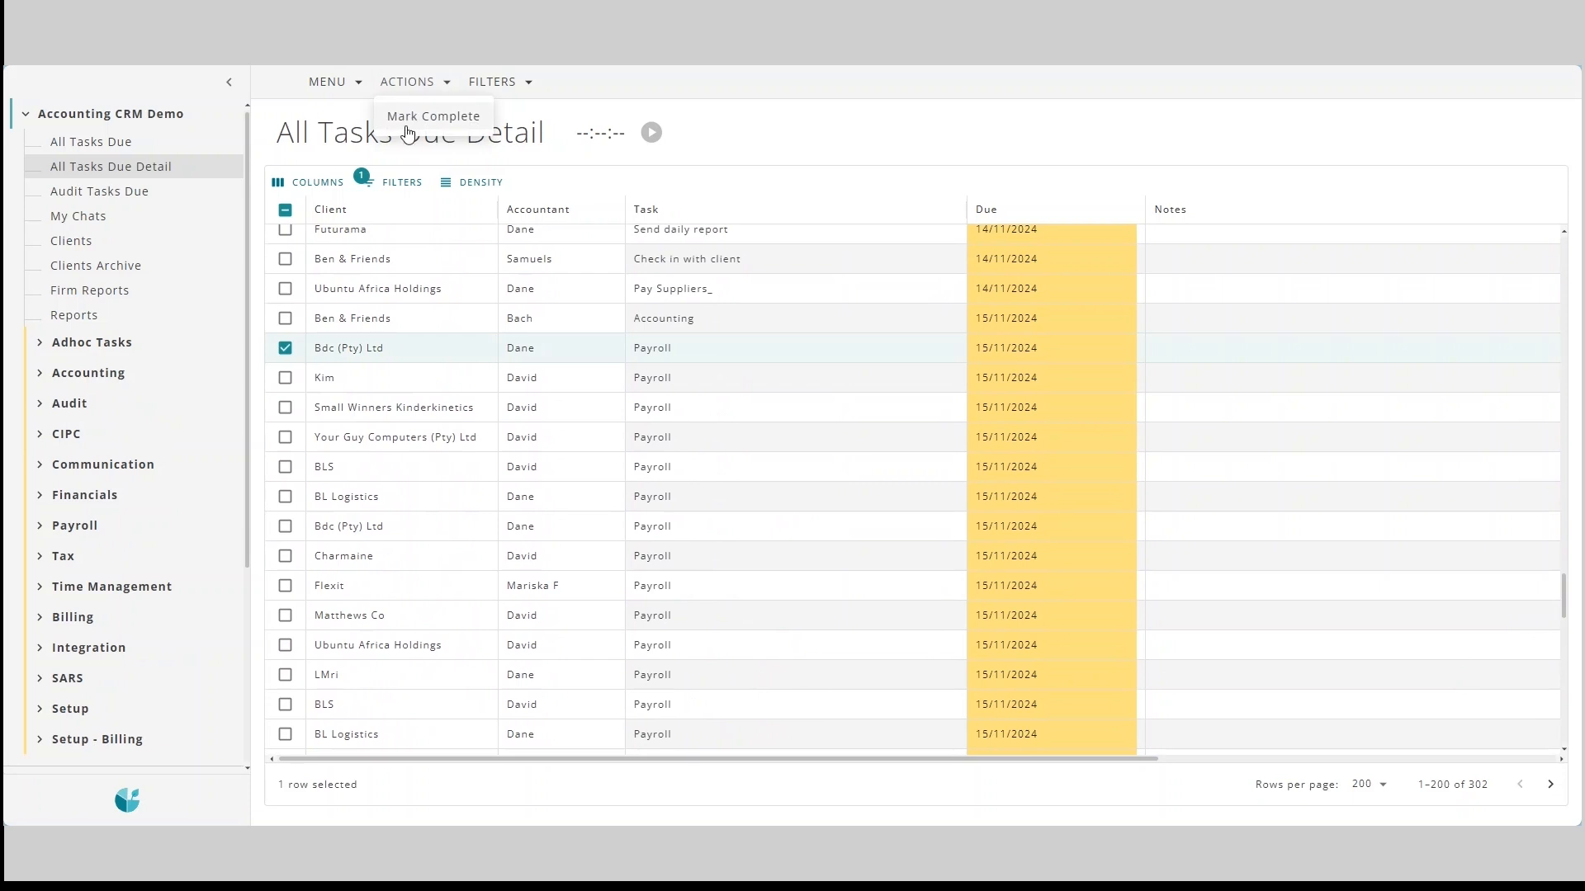
left_click(412, 115)
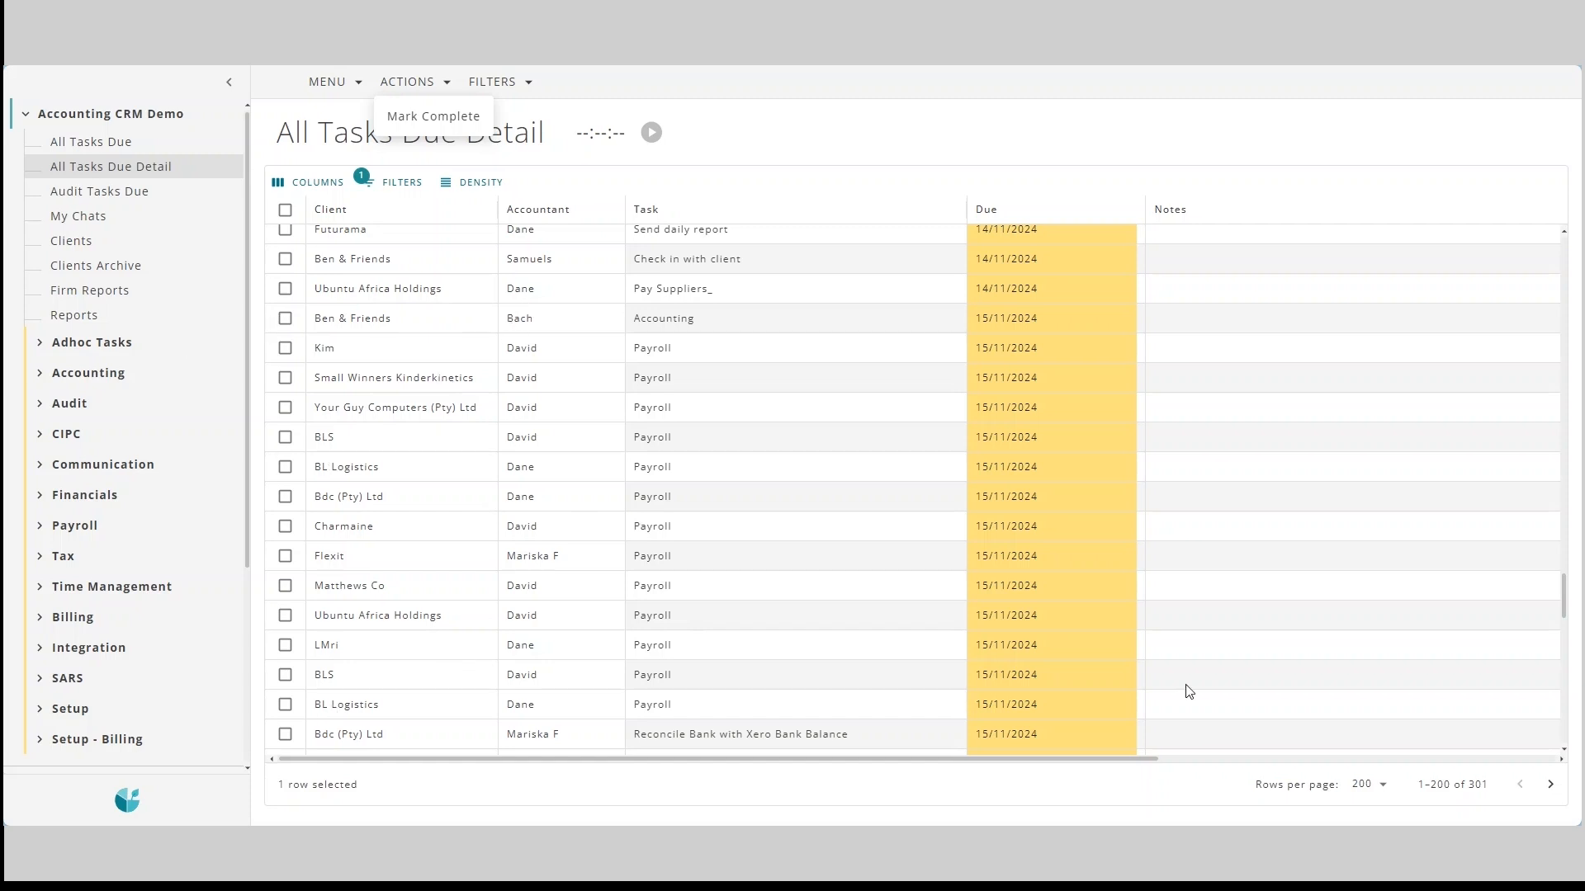
left_click(1263, 775)
left_click_drag(1152, 764, 895, 774)
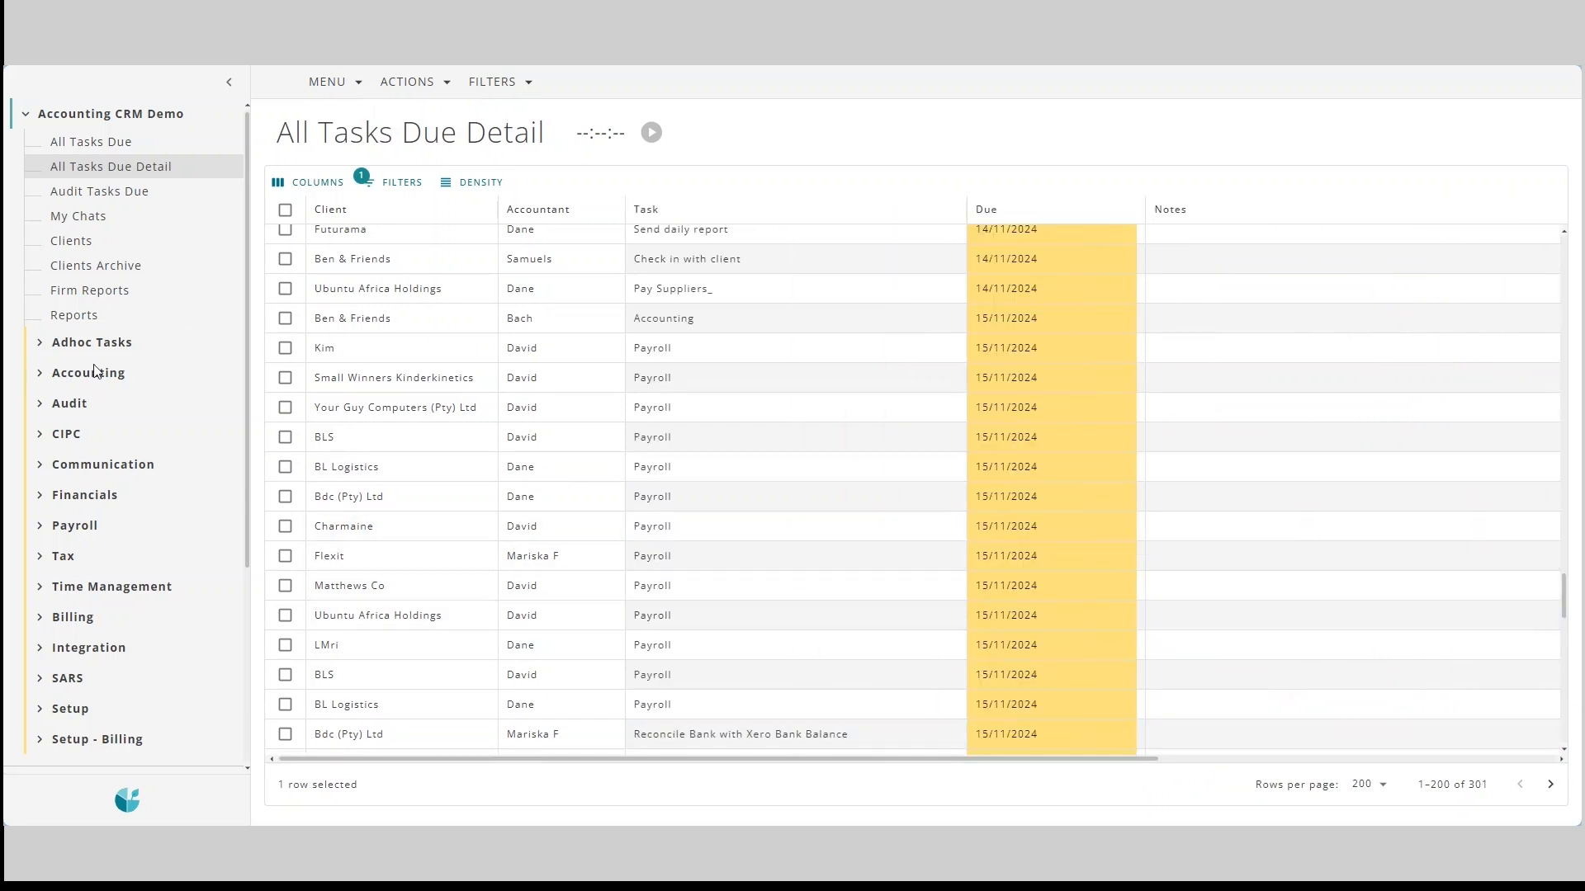
Open the "Your to-do list for the next 30 days" report from the Reports table.
scroll(933, 492, "up", 2)
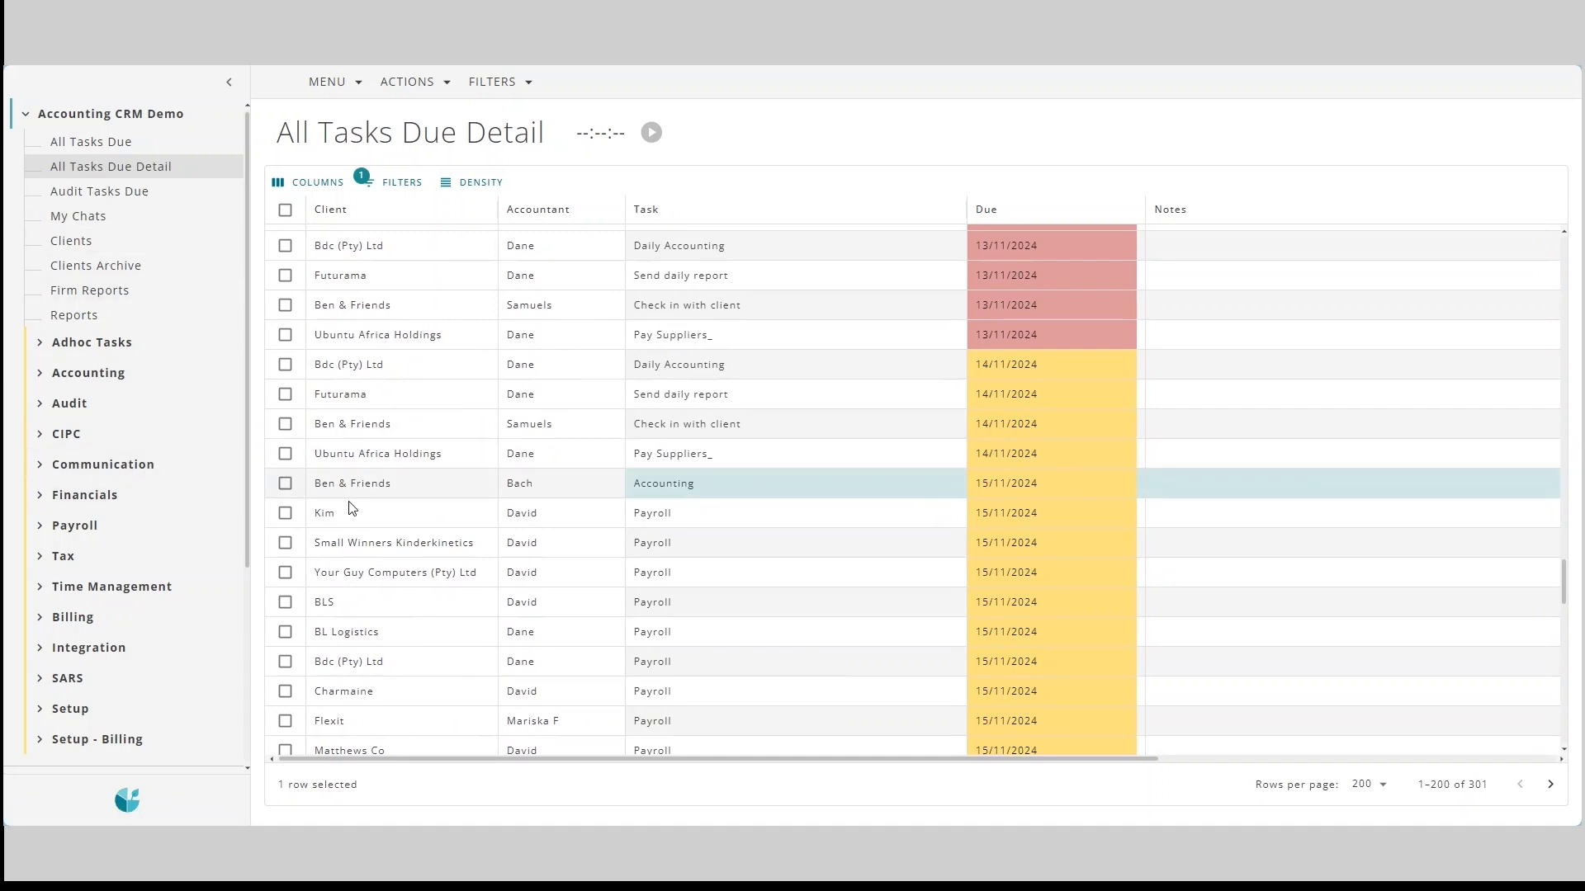
scroll(855, 558, "up", 6)
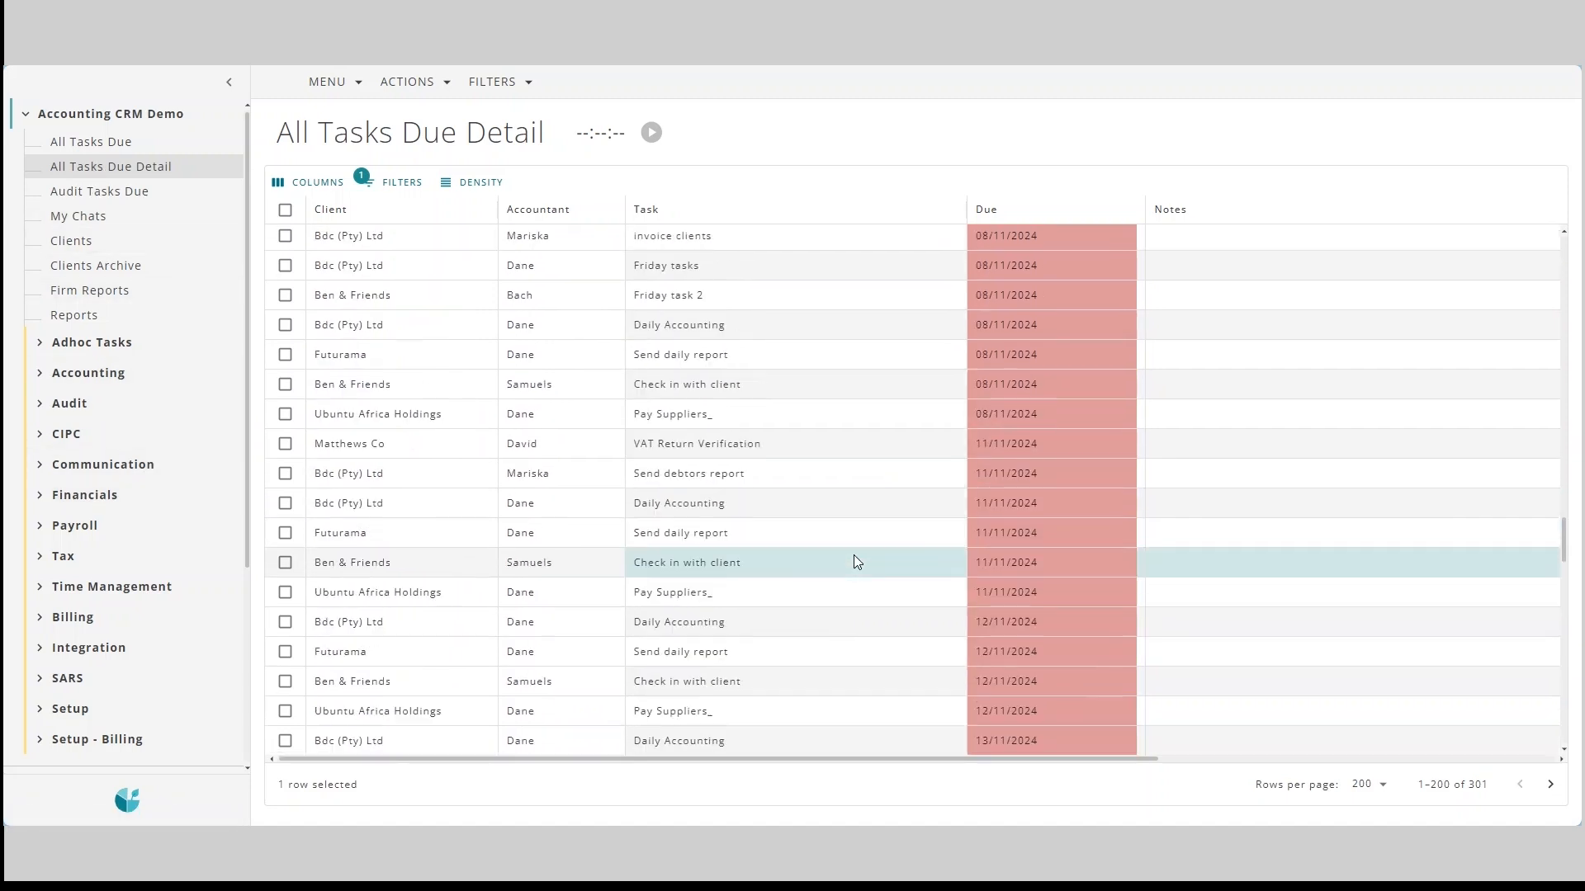
scroll(856, 560, "up", 20)
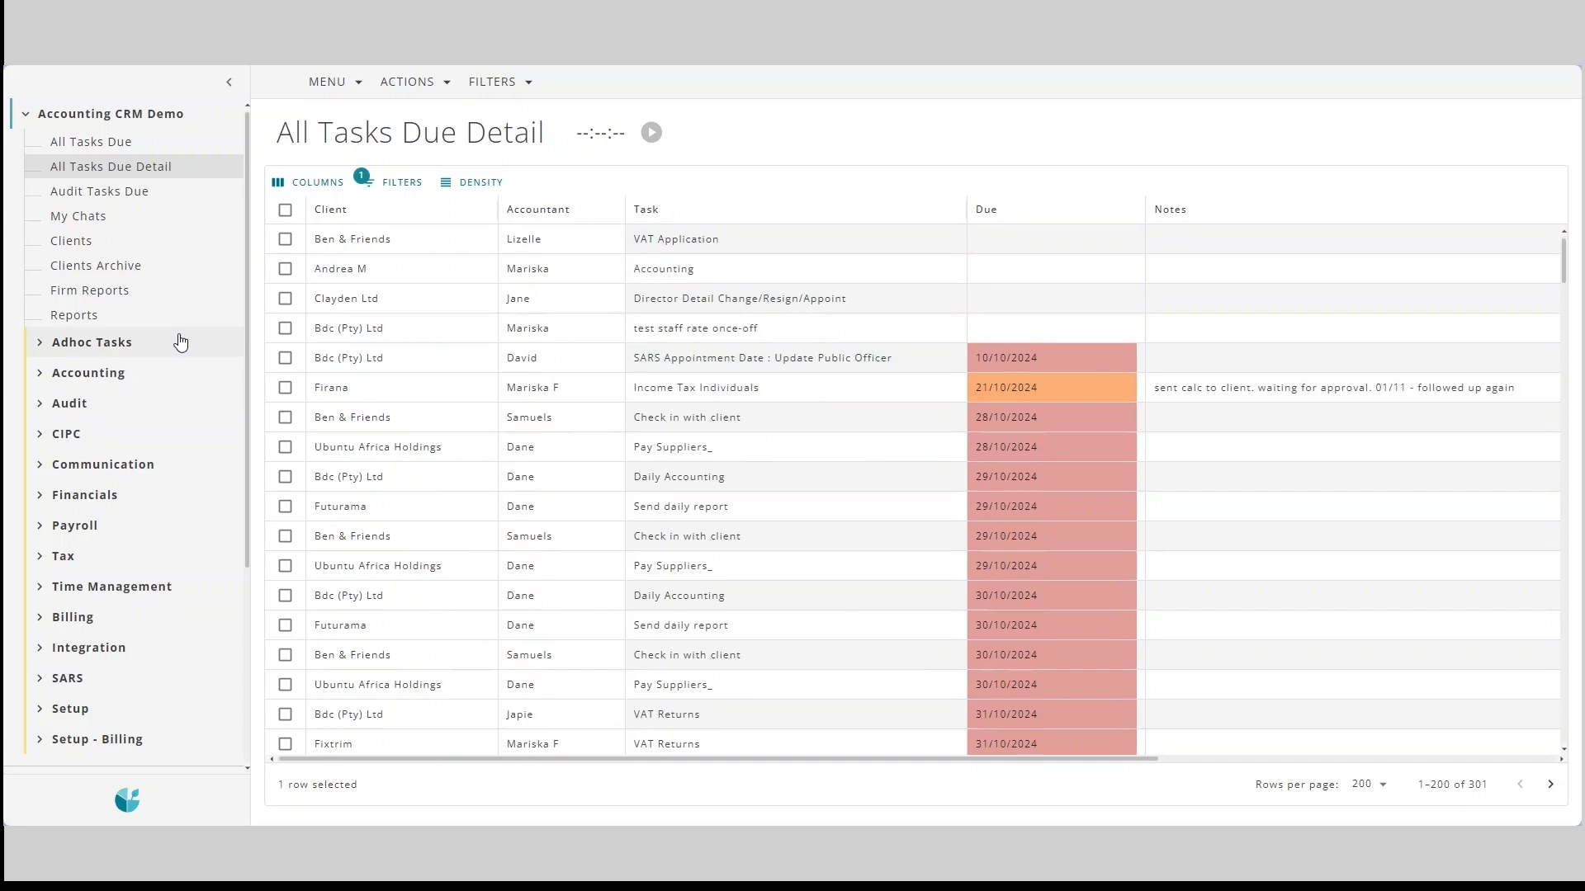
left_click(78, 323)
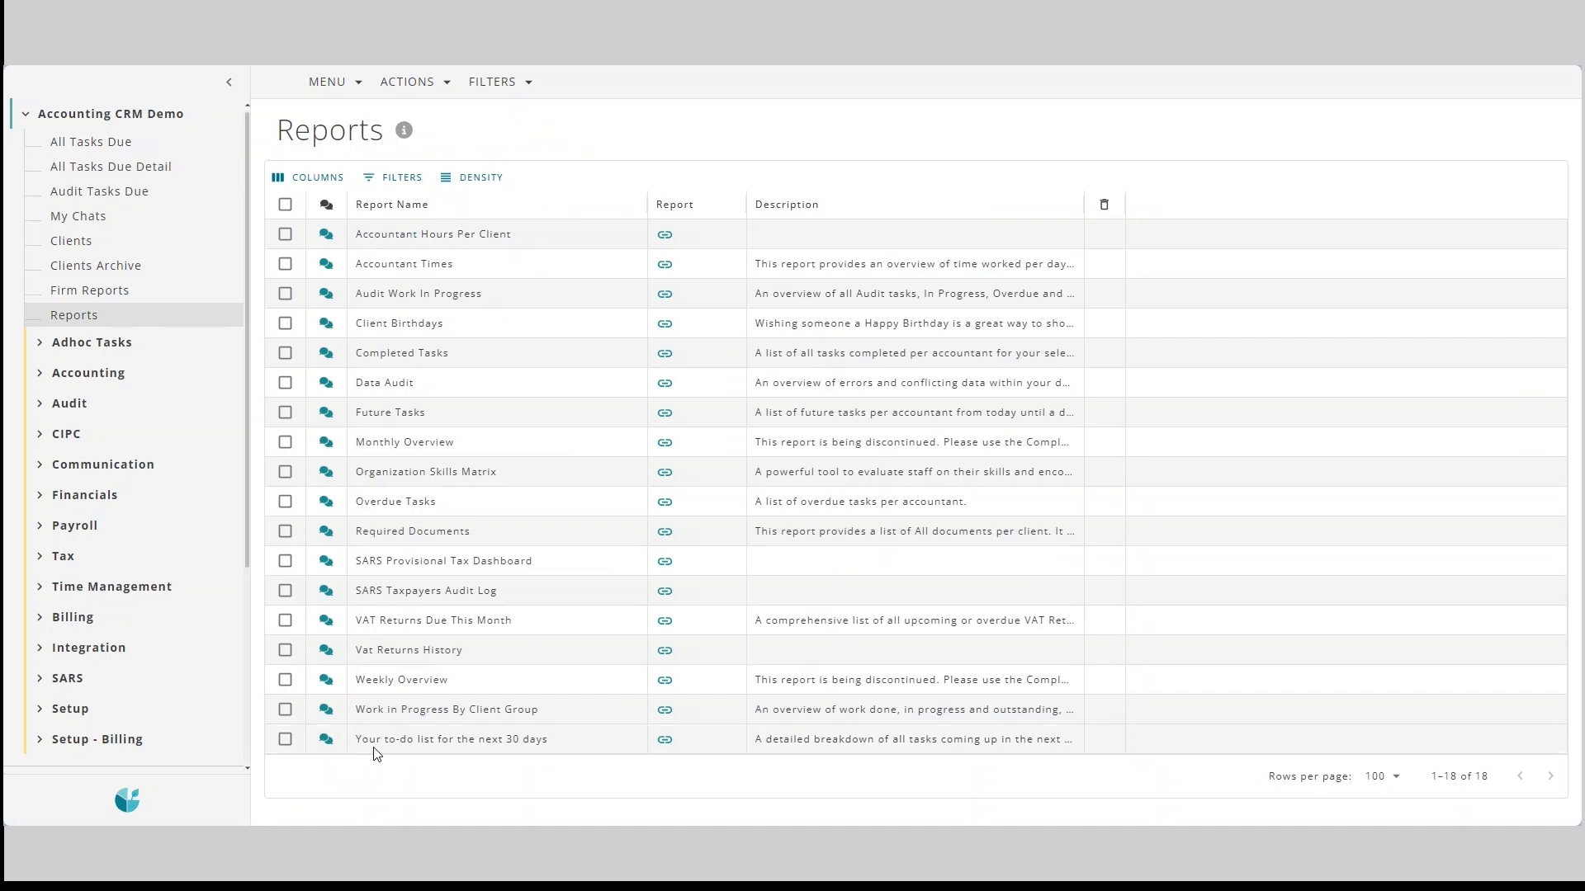
left_click(665, 745)
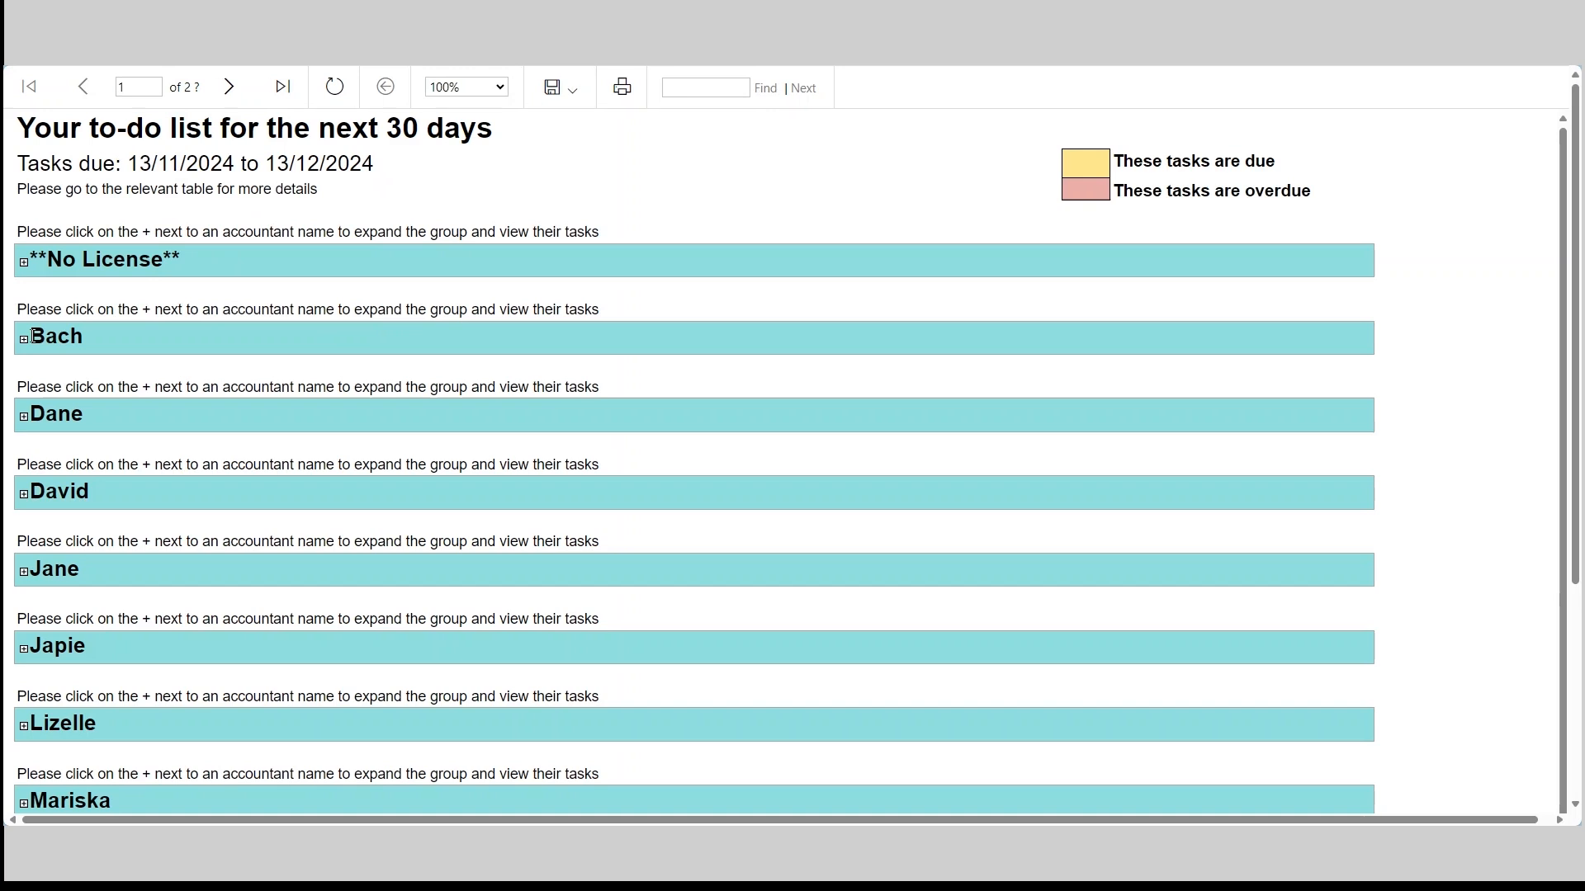
Expand the ninth accountant group in the to-do report and examine its task counts by due date and task type.
scroll(124, 610, "down", 4)
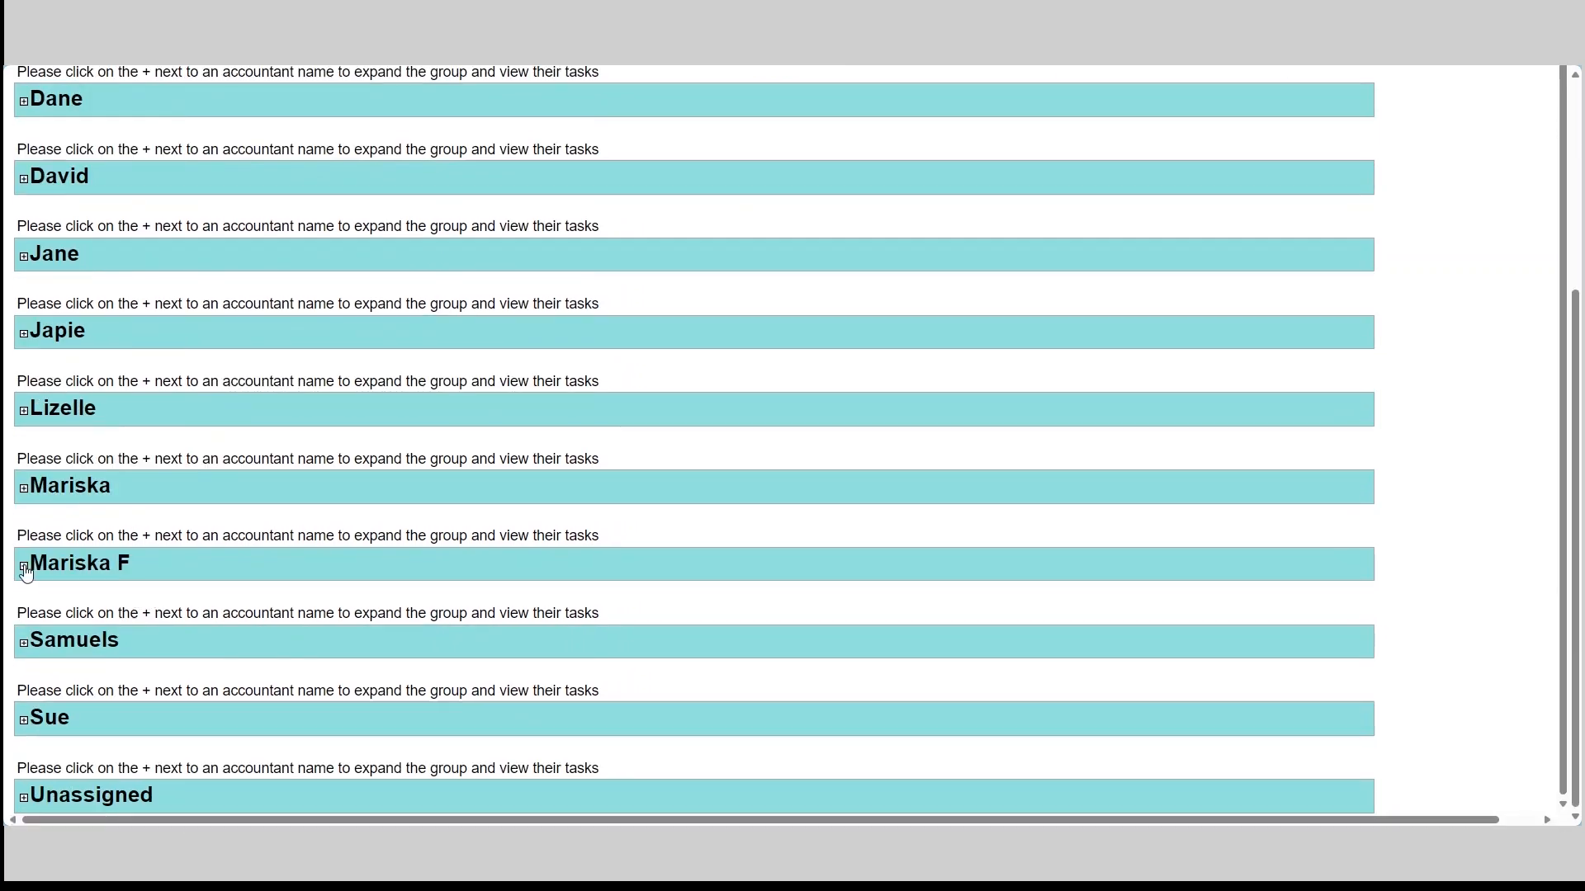
left_click(25, 568)
left_click(25, 566)
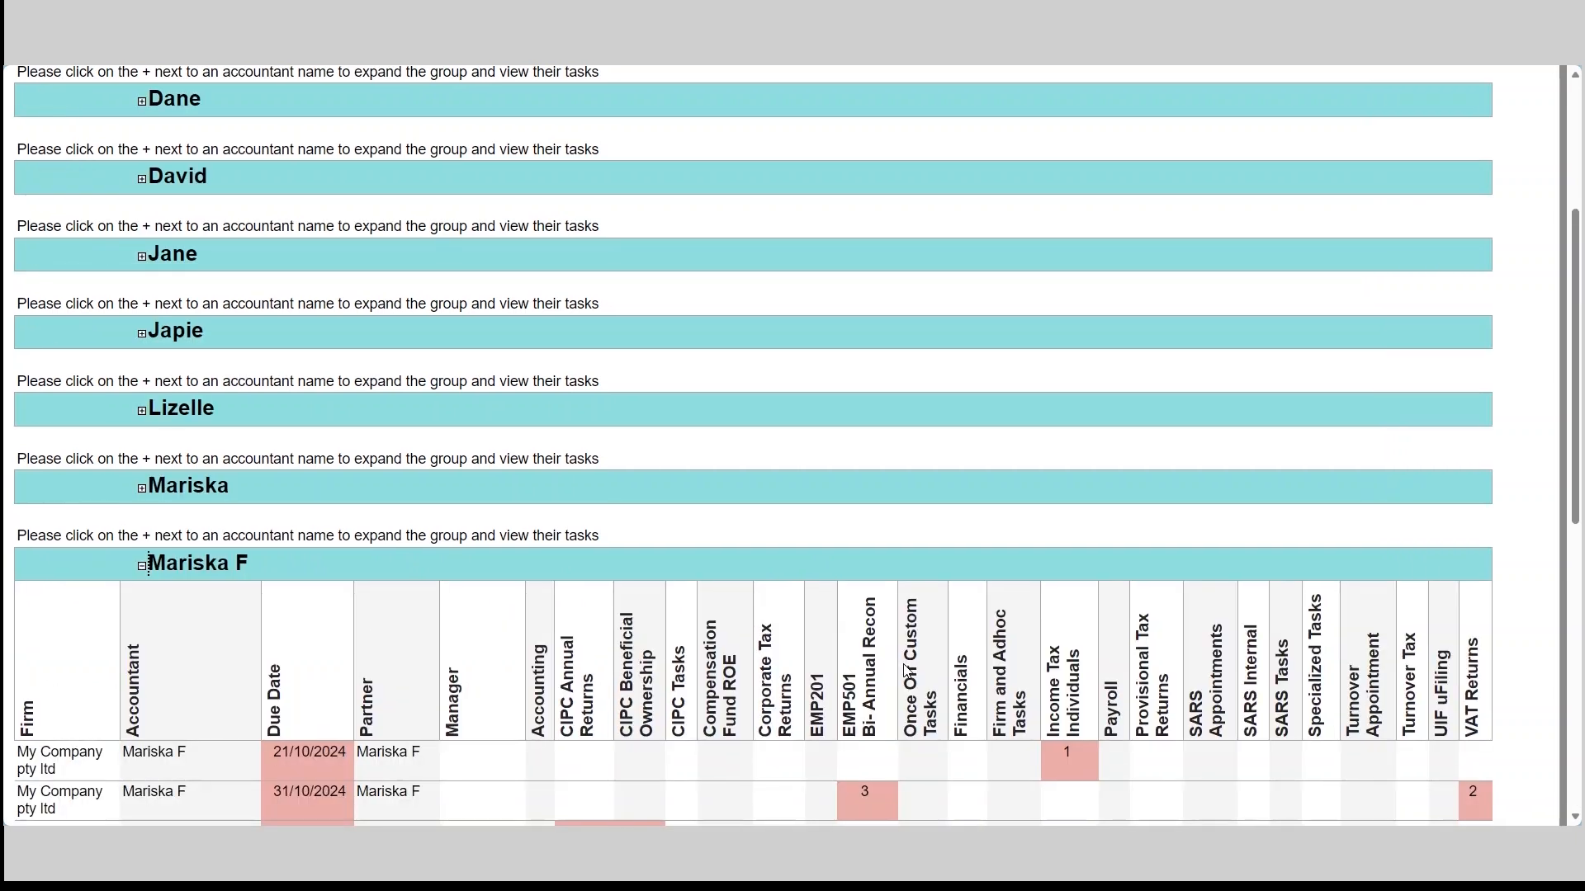
scroll(907, 652, "down", 4)
scroll(1180, 586, "down", 2)
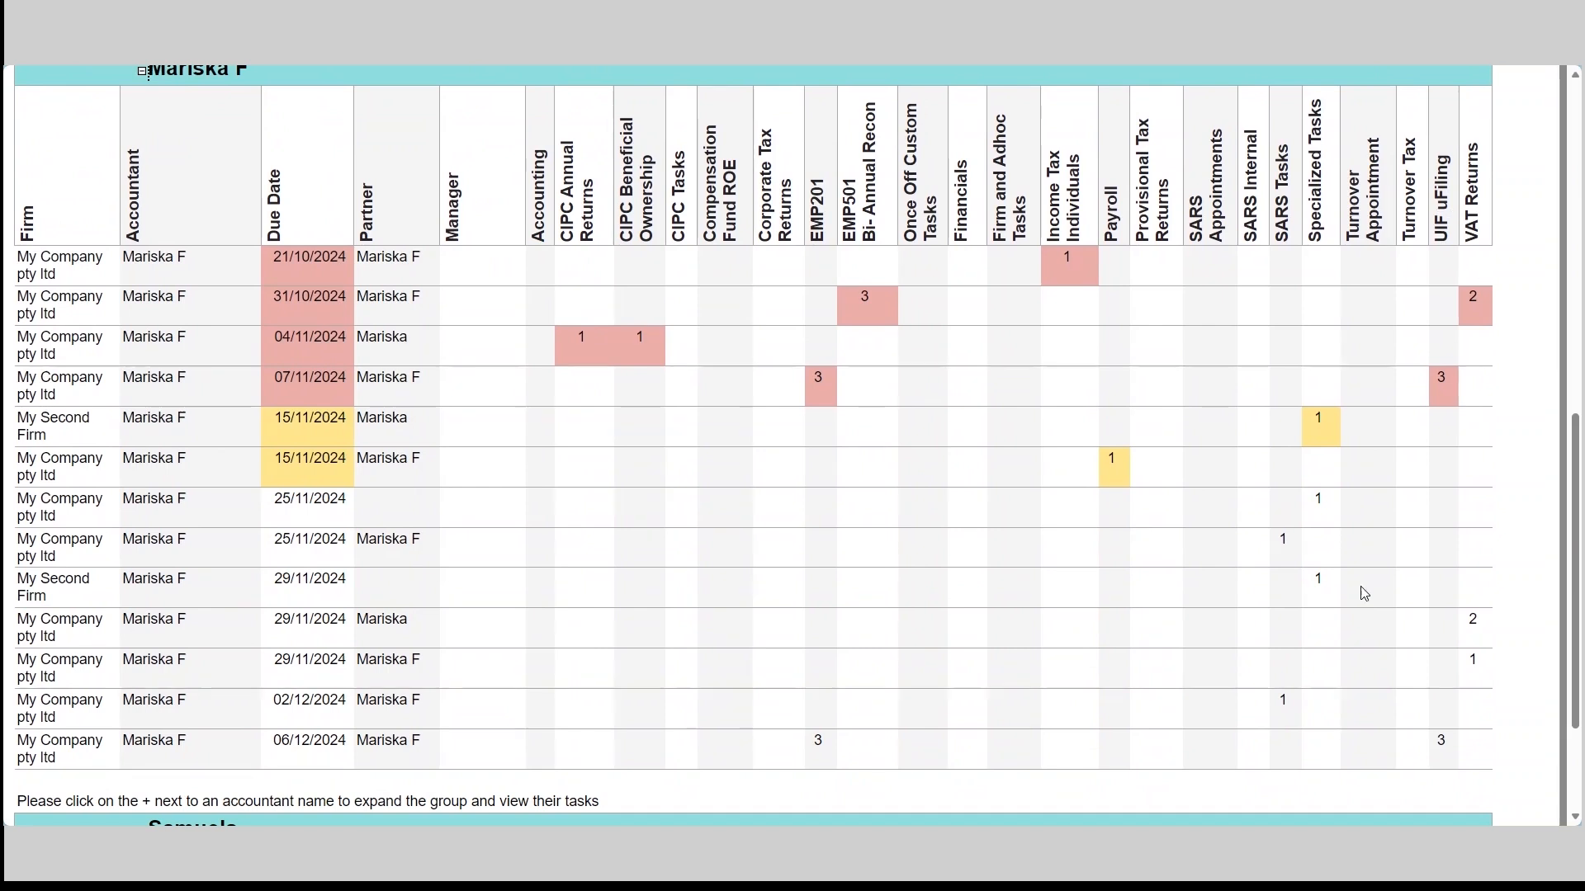
scroll(1366, 595, "down", 2)
Go to page 11 of the to-do report and step back to page 10.
scroll(1186, 661, "up", 10)
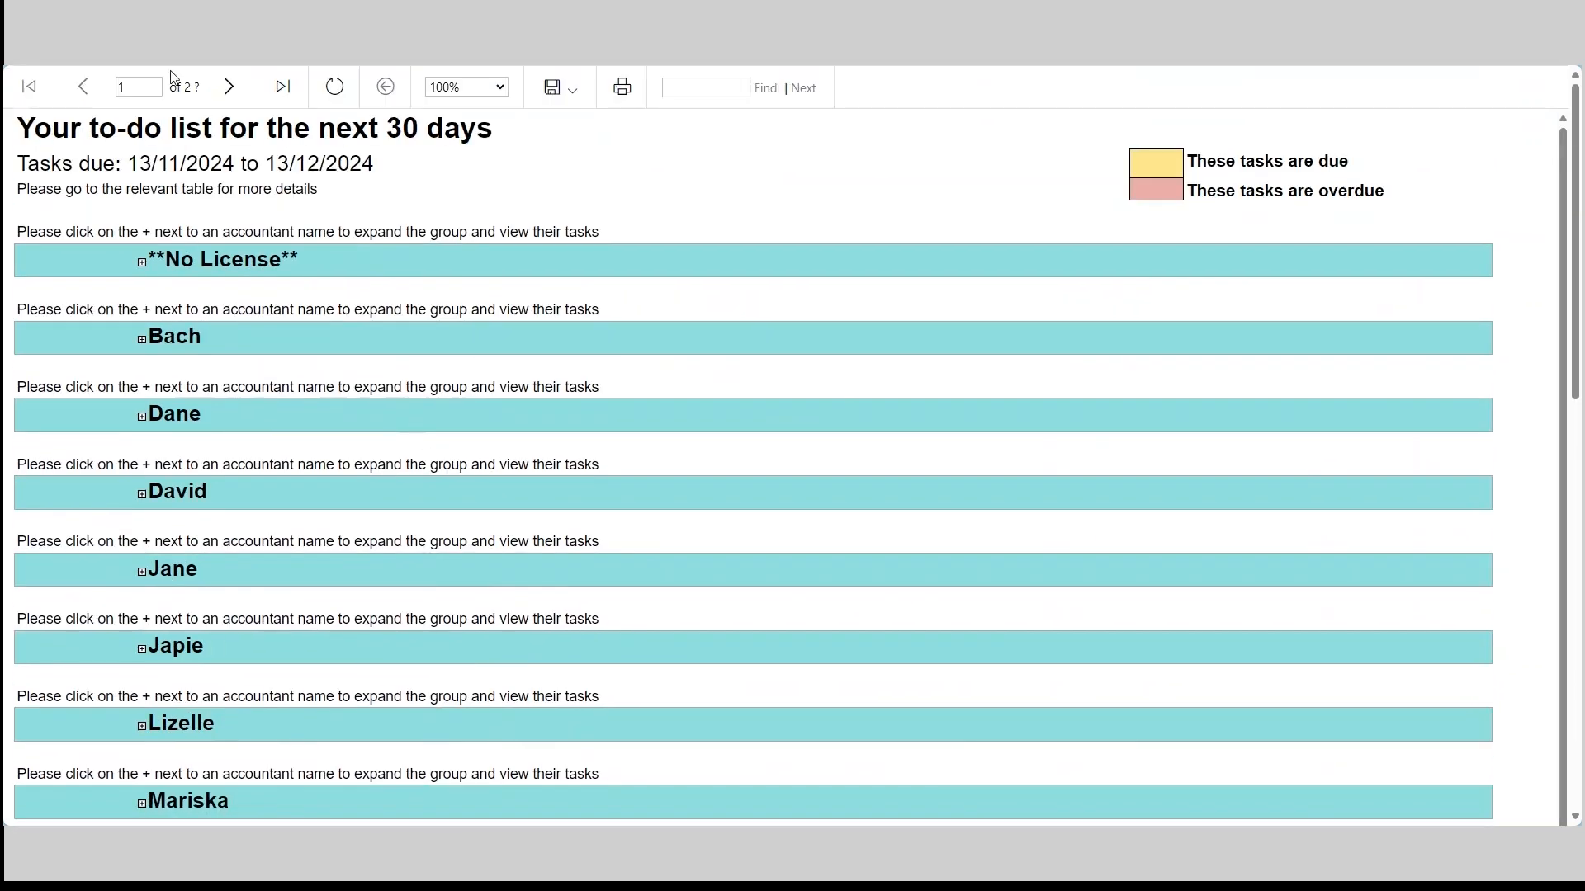
left_click(120, 85)
type("11")
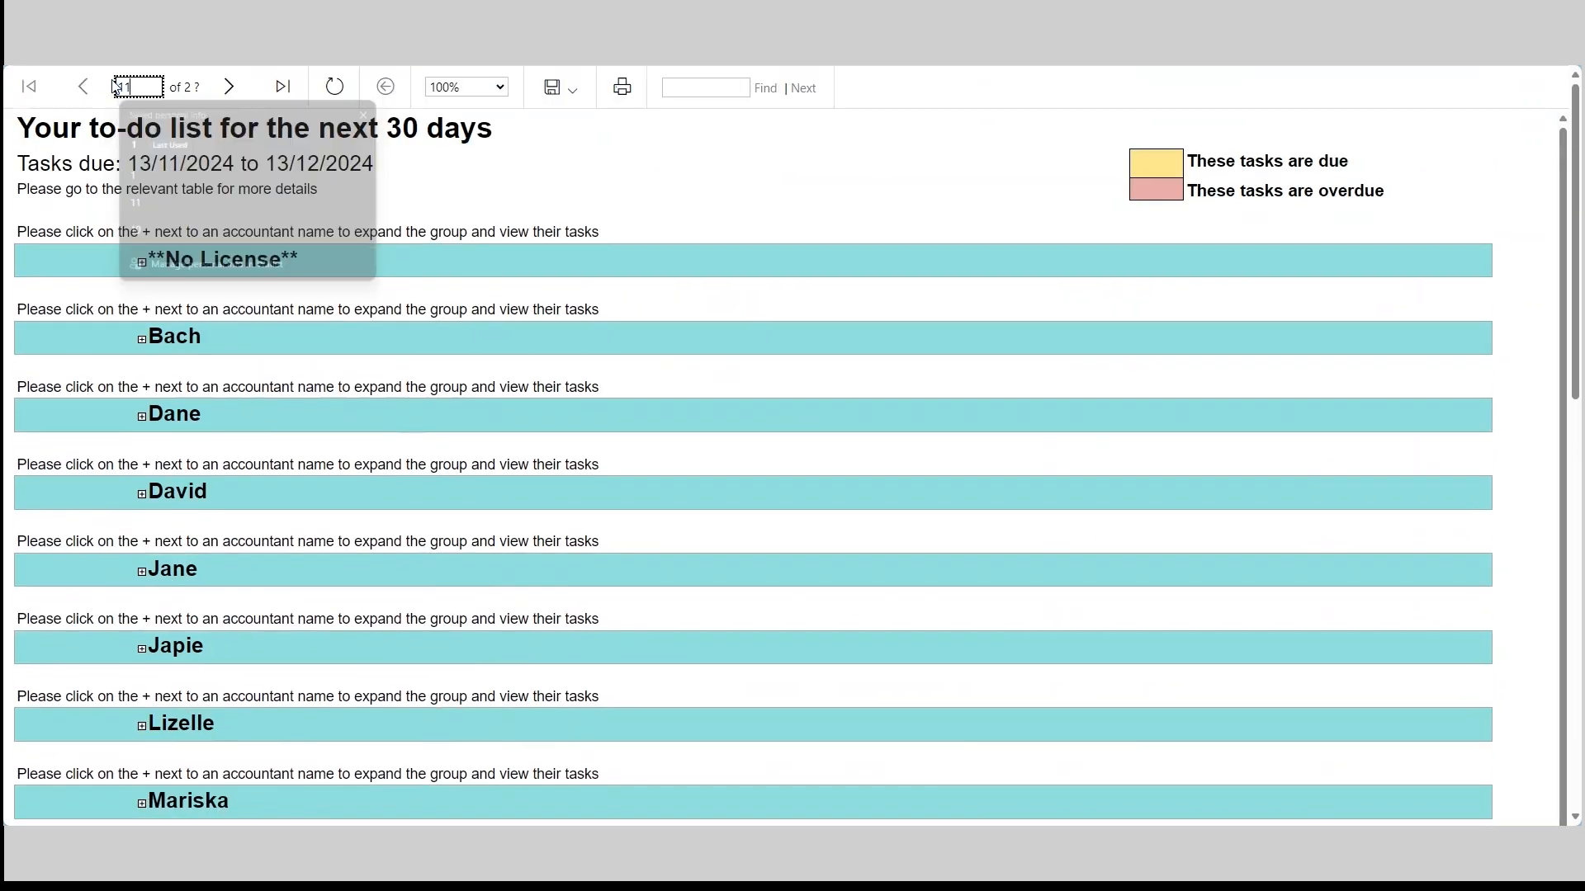
key("Return")
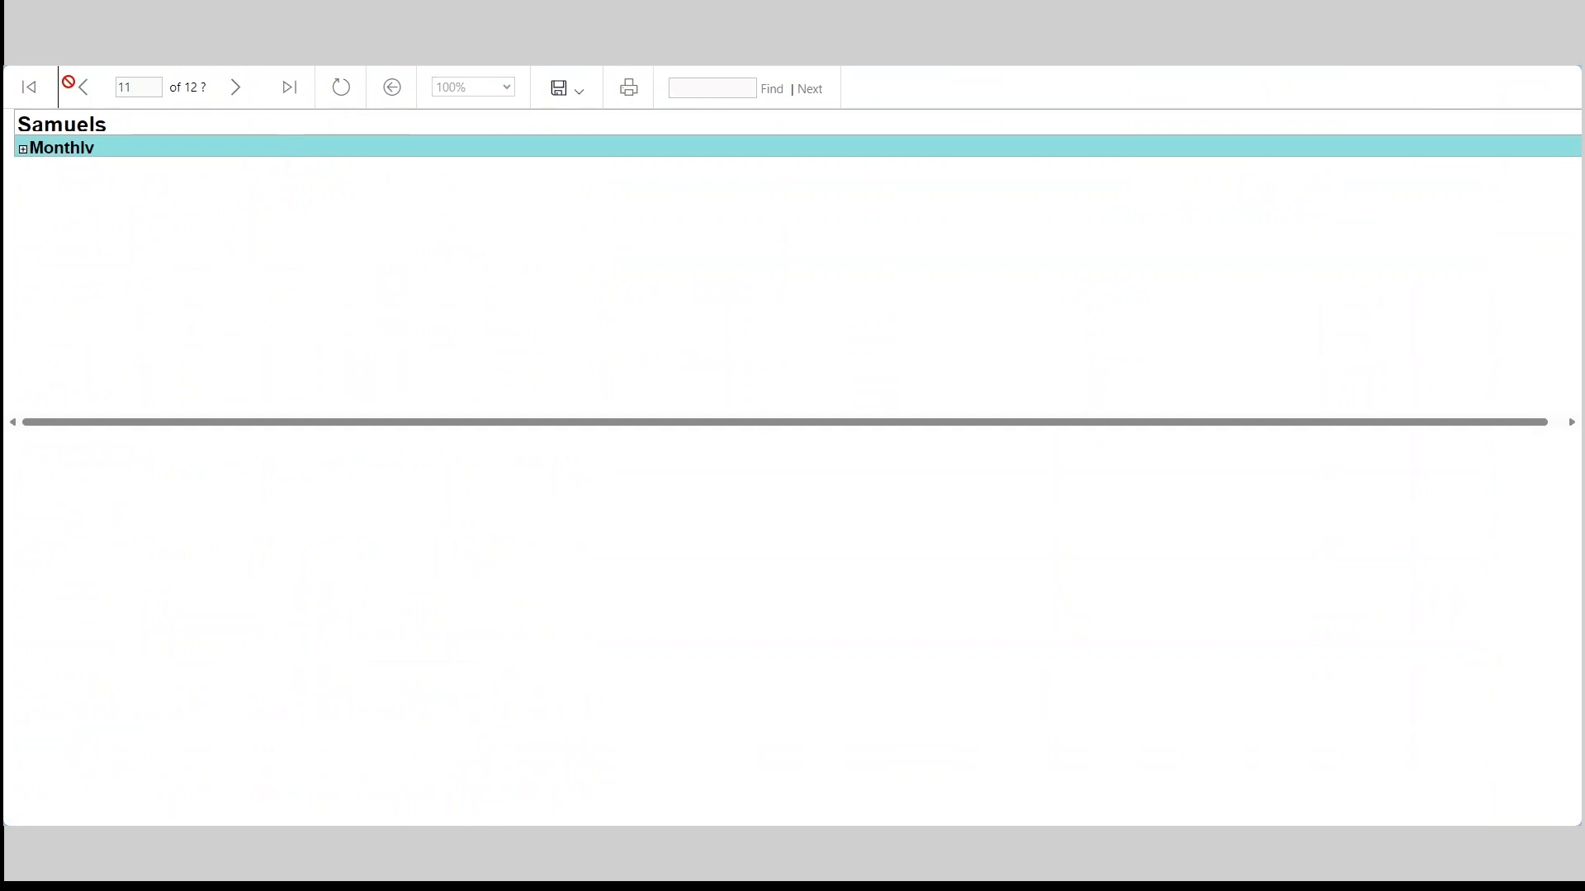
left_click(82, 87)
Expand the Adhoc/Once-off, Annual/Bi-Annual and Monthly groups on report page 10 and review the accountant's detailed tasks.
left_click(24, 151)
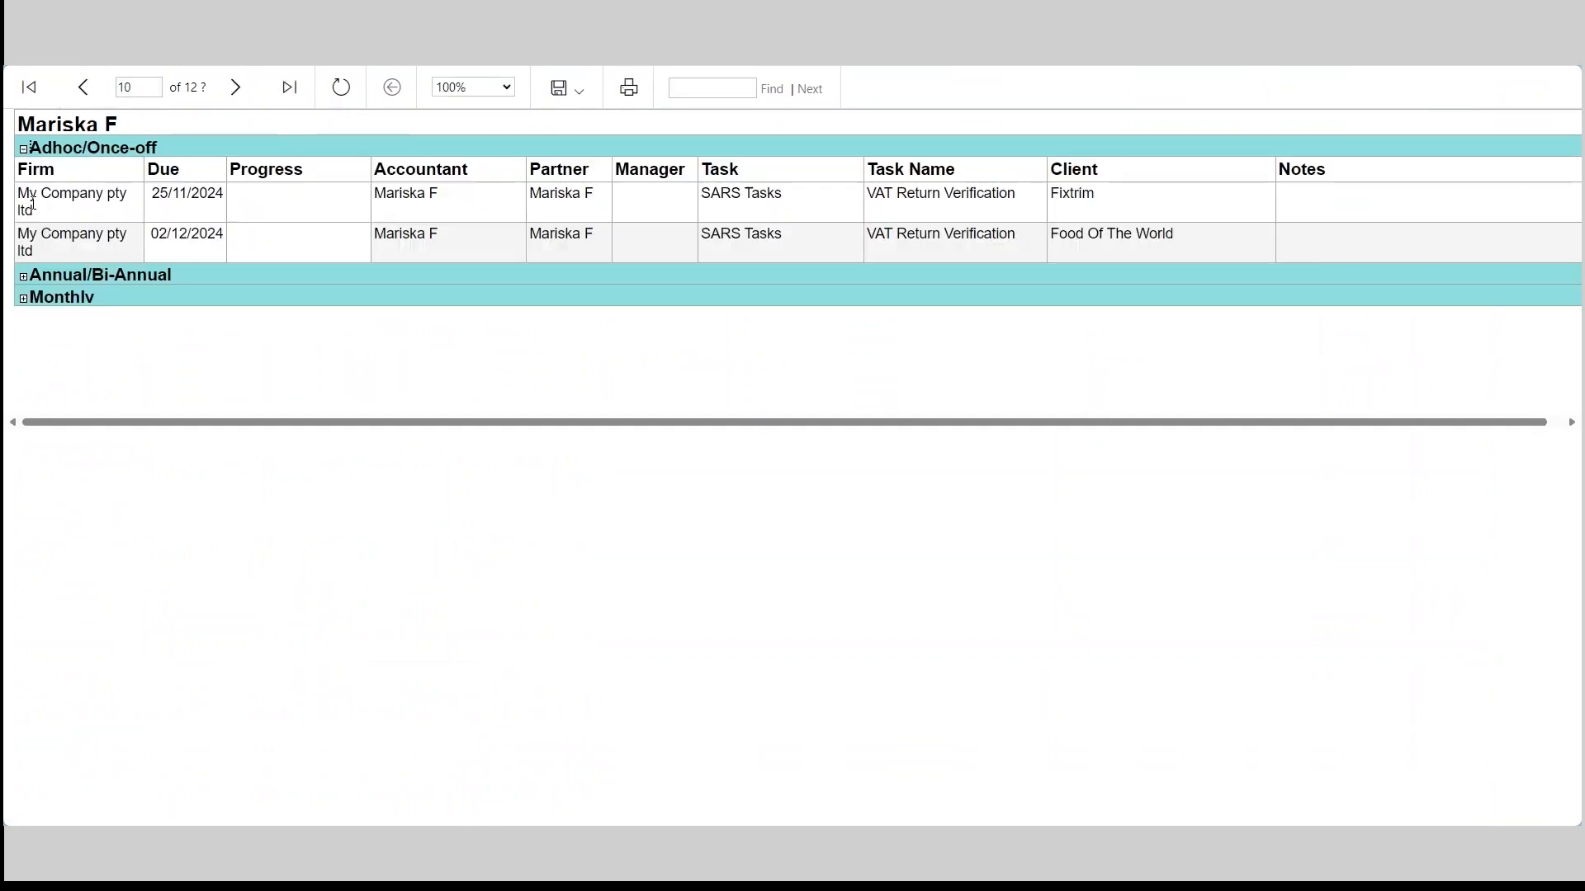
left_click(24, 278)
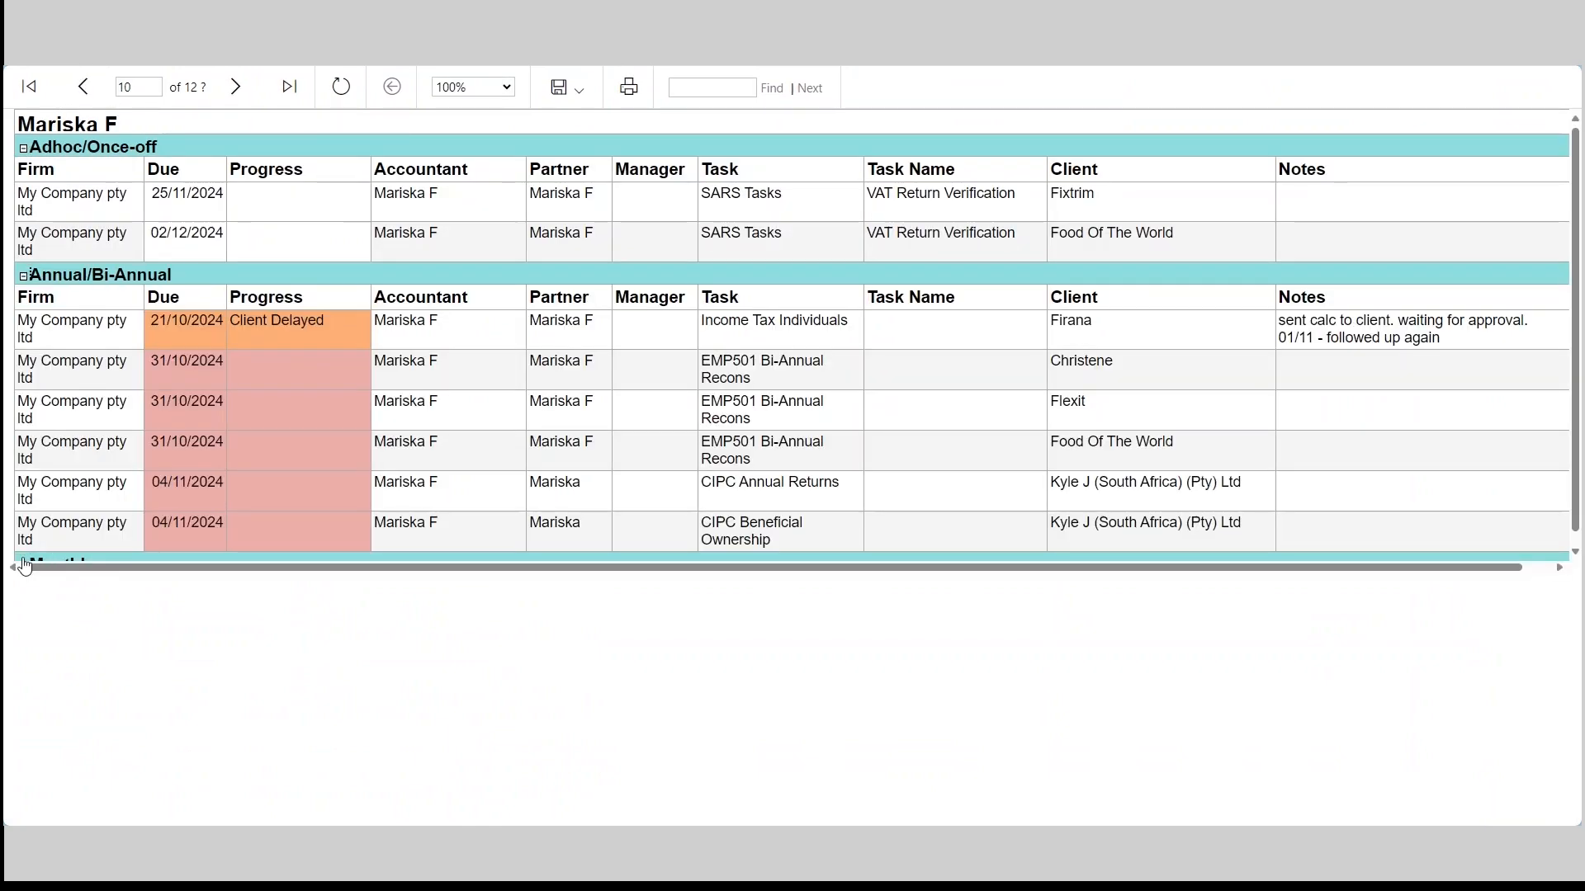
scroll(39, 543, "down", 1)
left_click(24, 564)
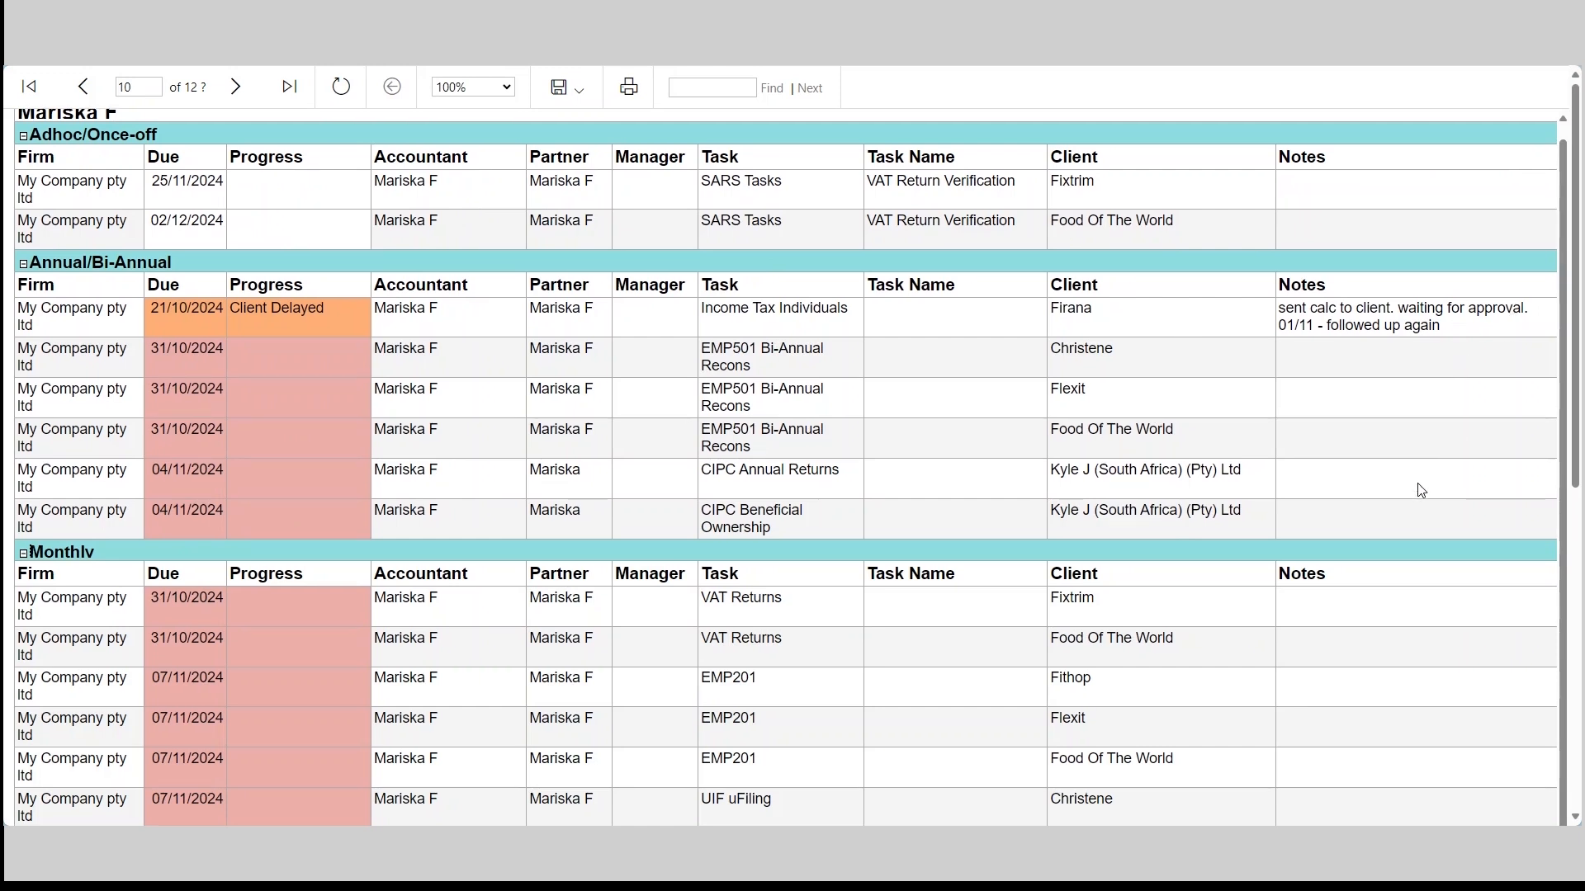
scroll(1472, 559, "down", 8)
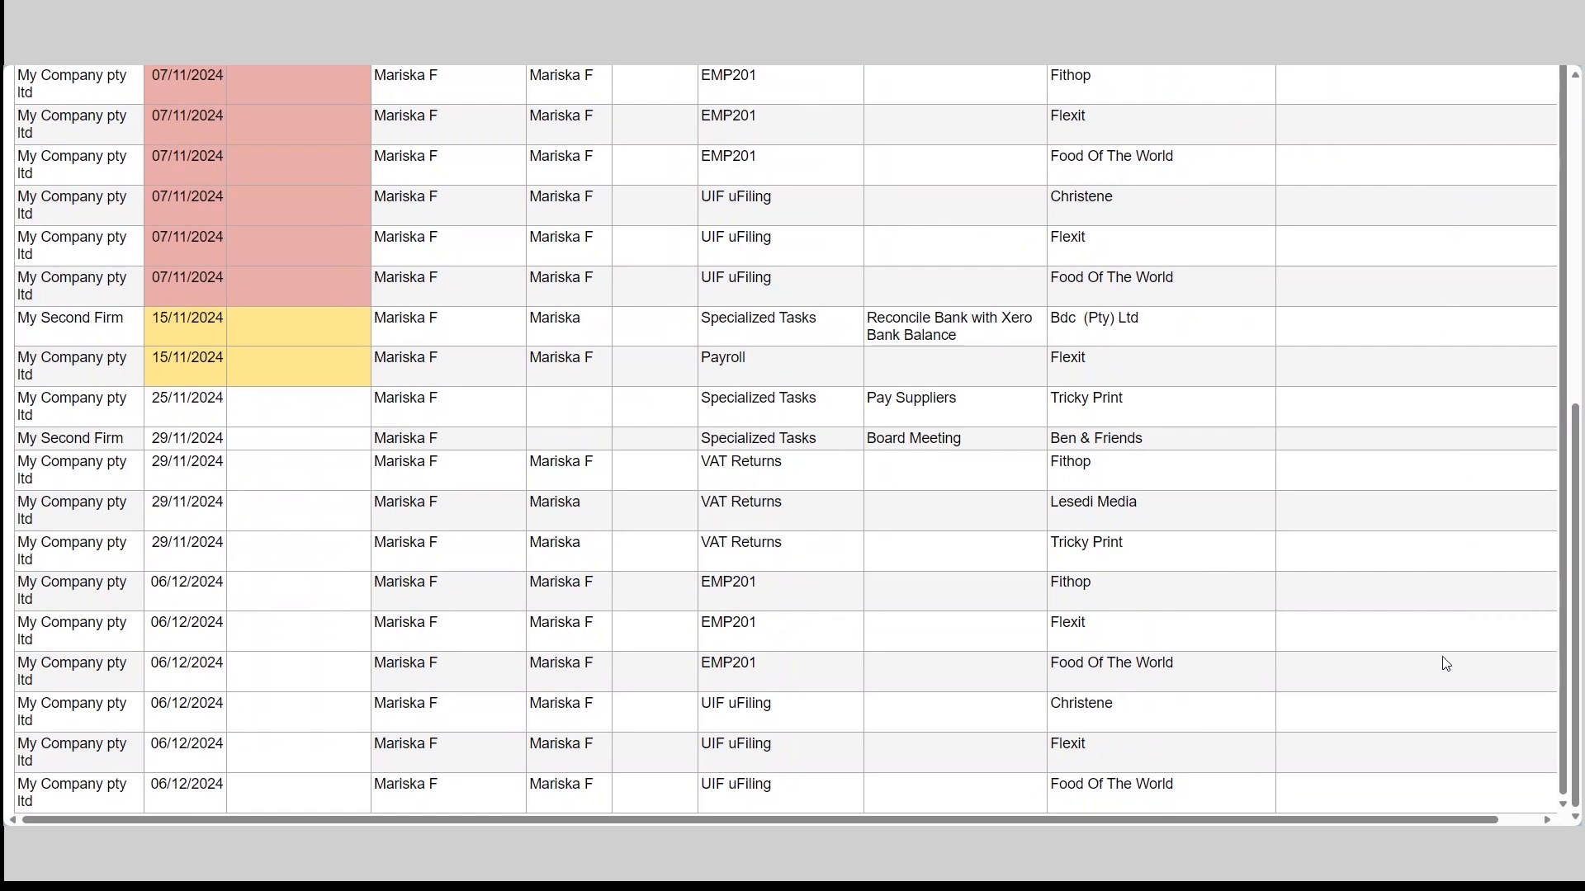
scroll(1441, 658, "up", 7)
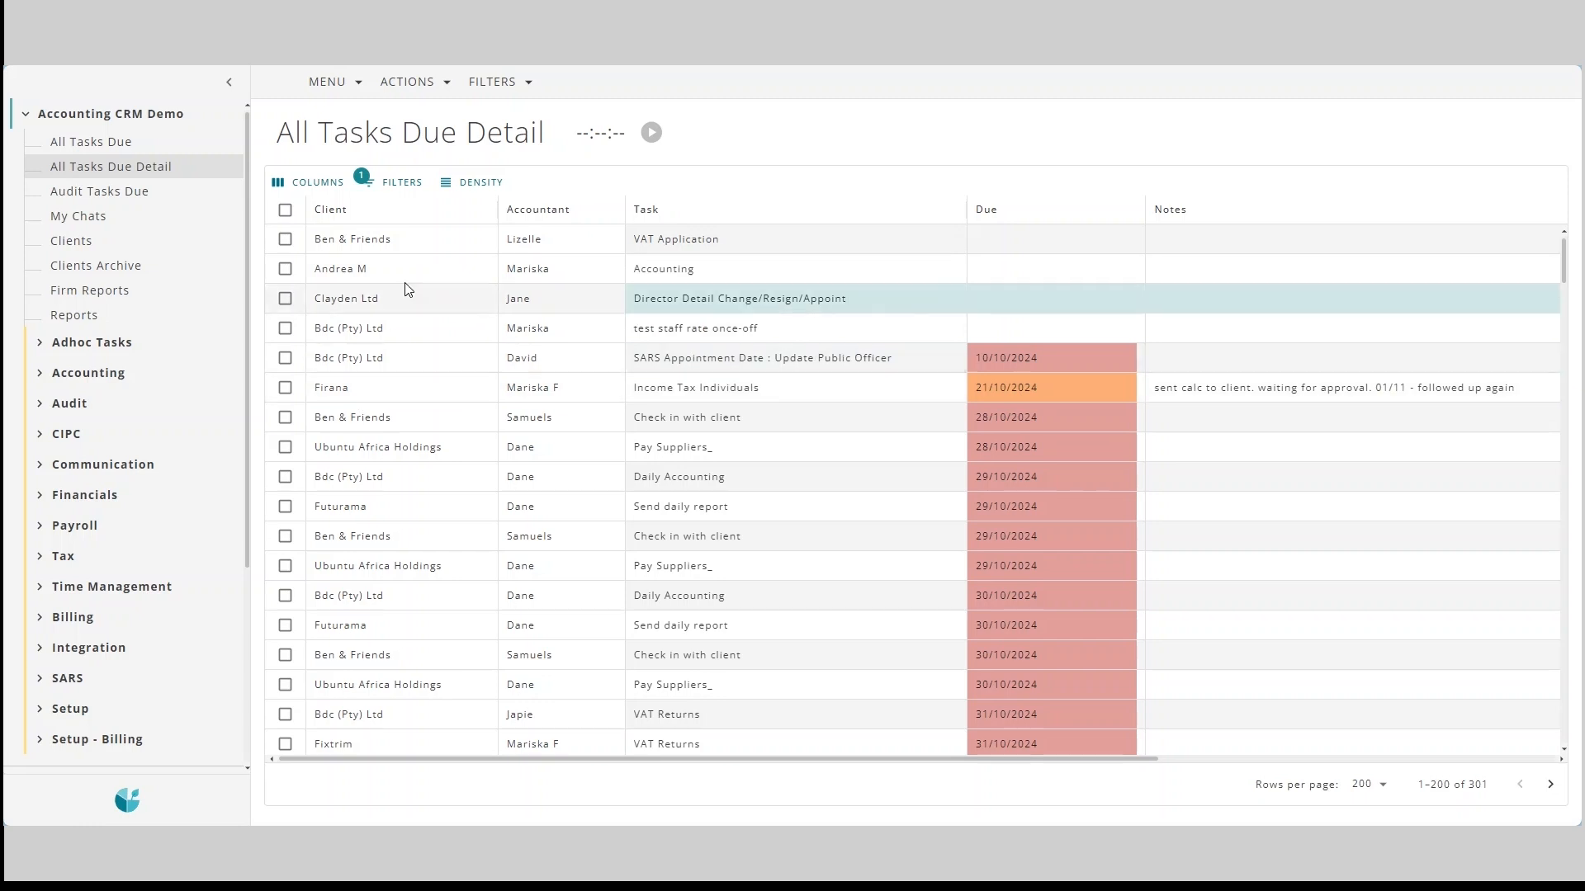
View the column and condition options of the Accountant filter in All Tasks Due Detail without changing them.
left_click(391, 188)
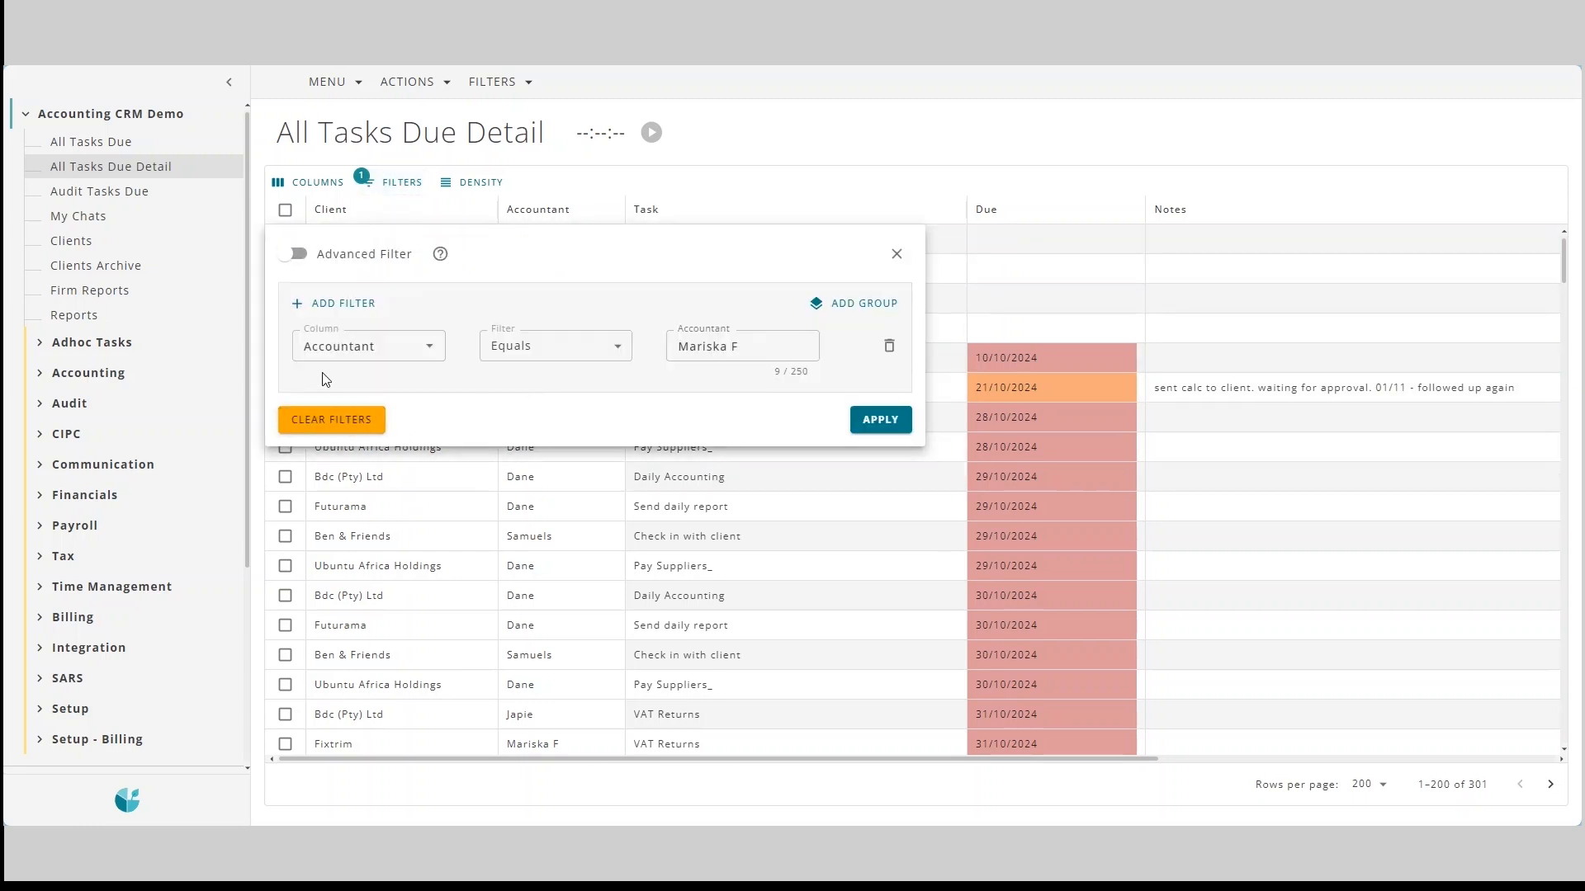
left_click(407, 345)
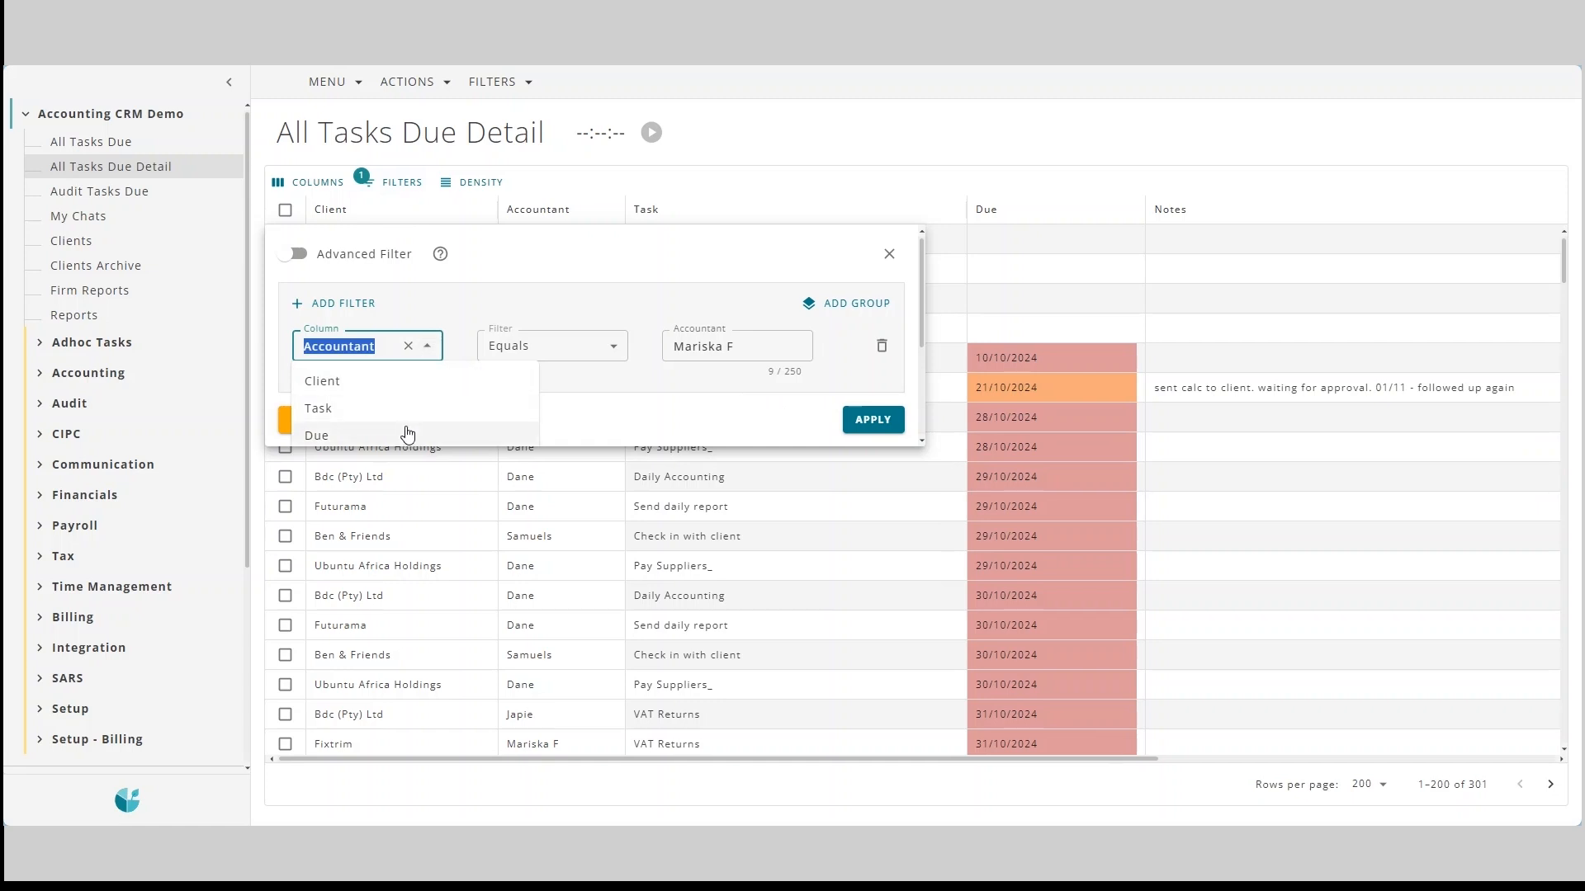
scroll(405, 433, "down", 2)
scroll(406, 431, "down", 1)
scroll(407, 427, "up", 5)
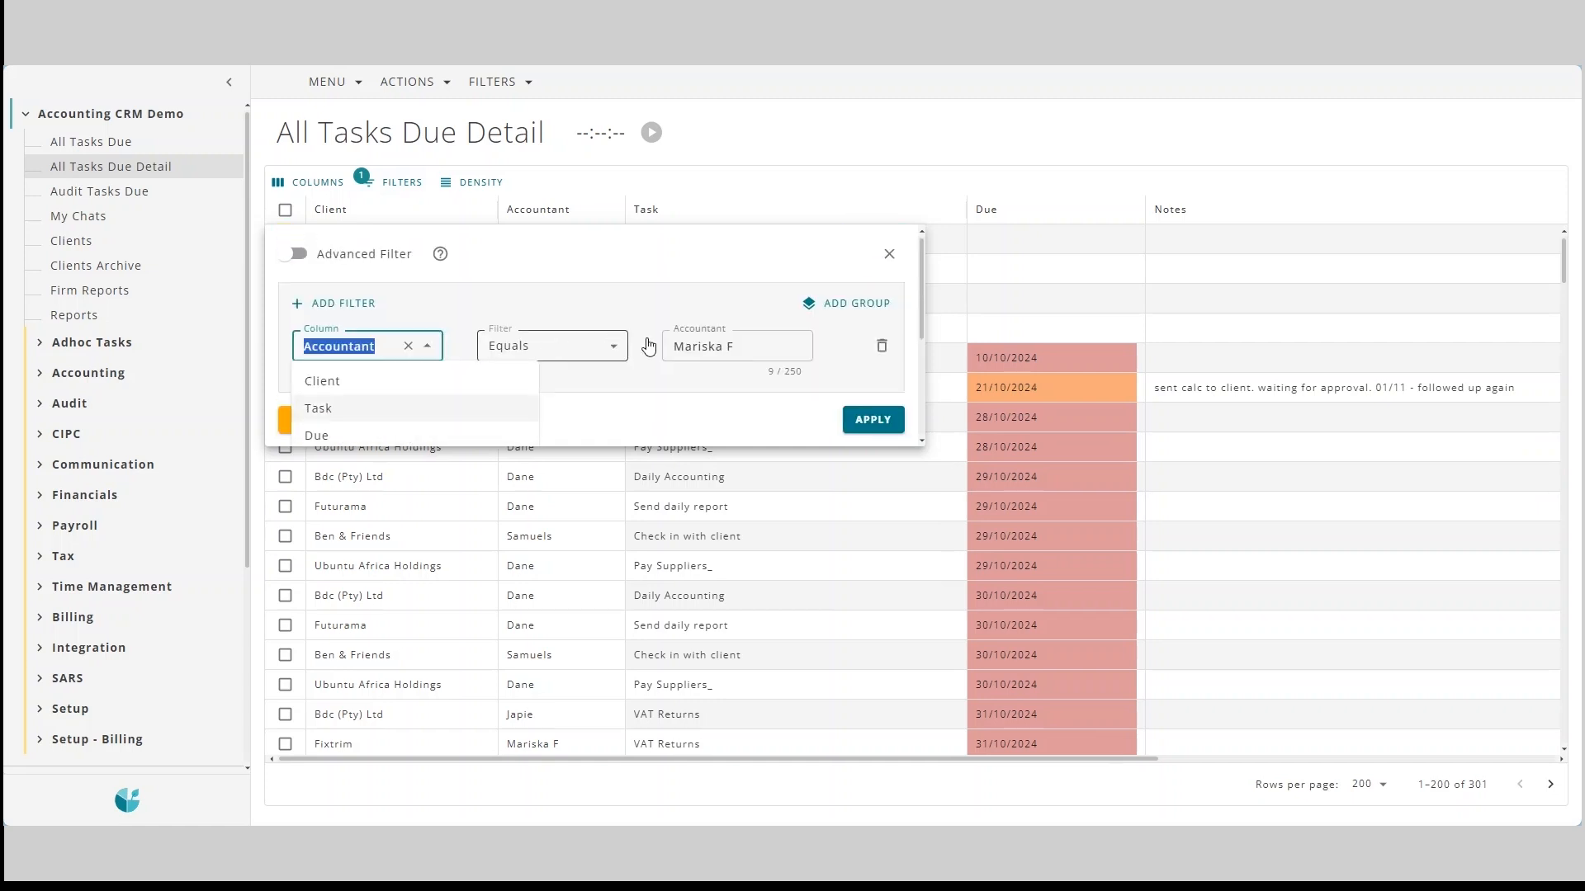
left_click(608, 350)
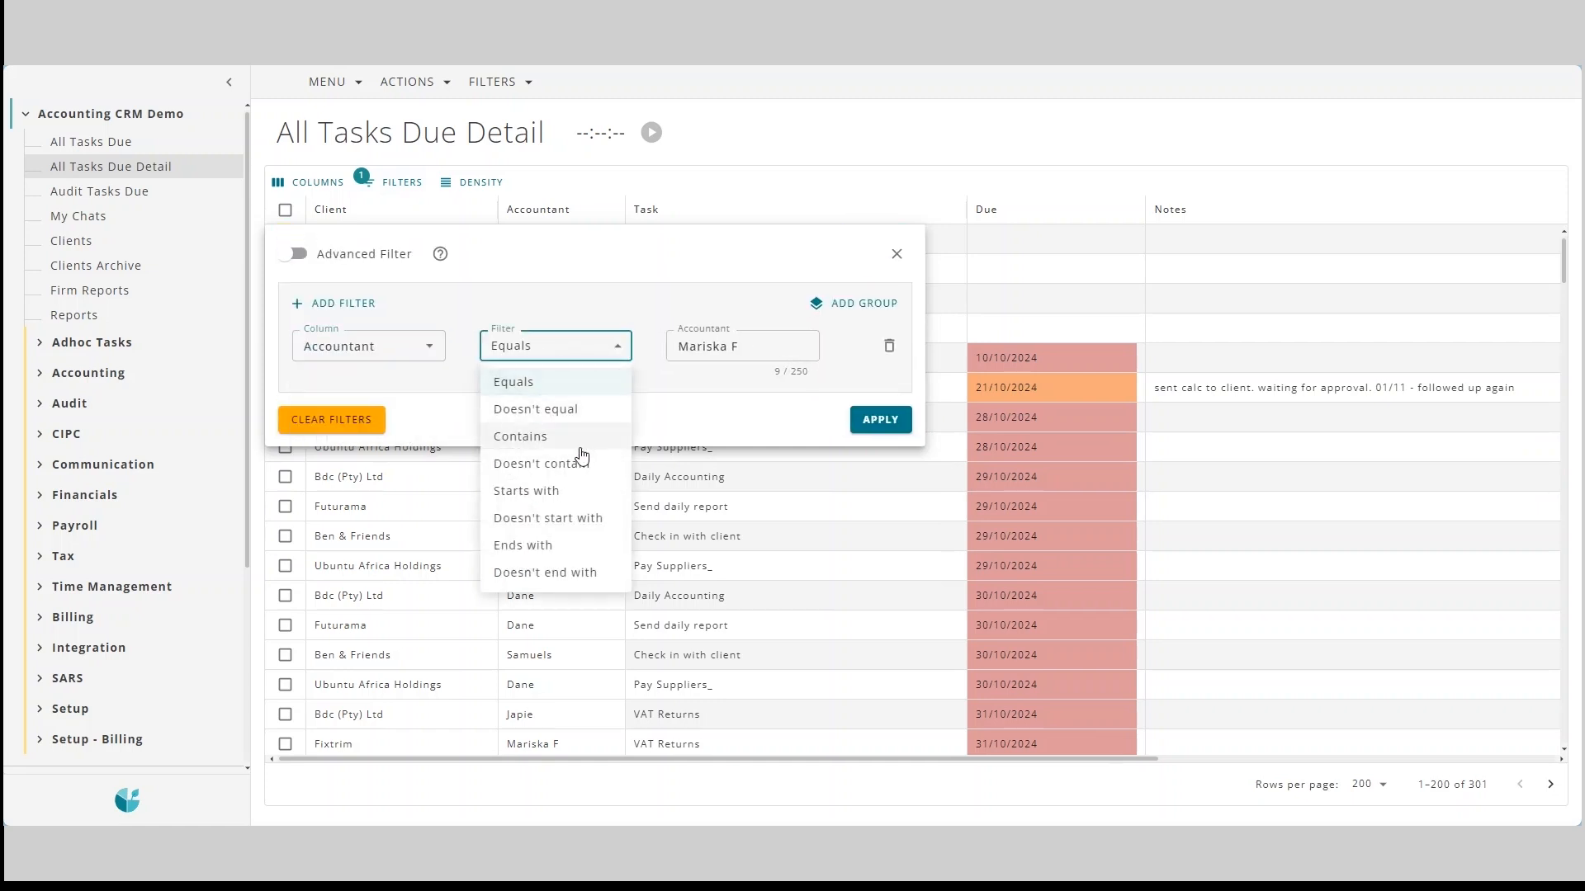
left_click(690, 426)
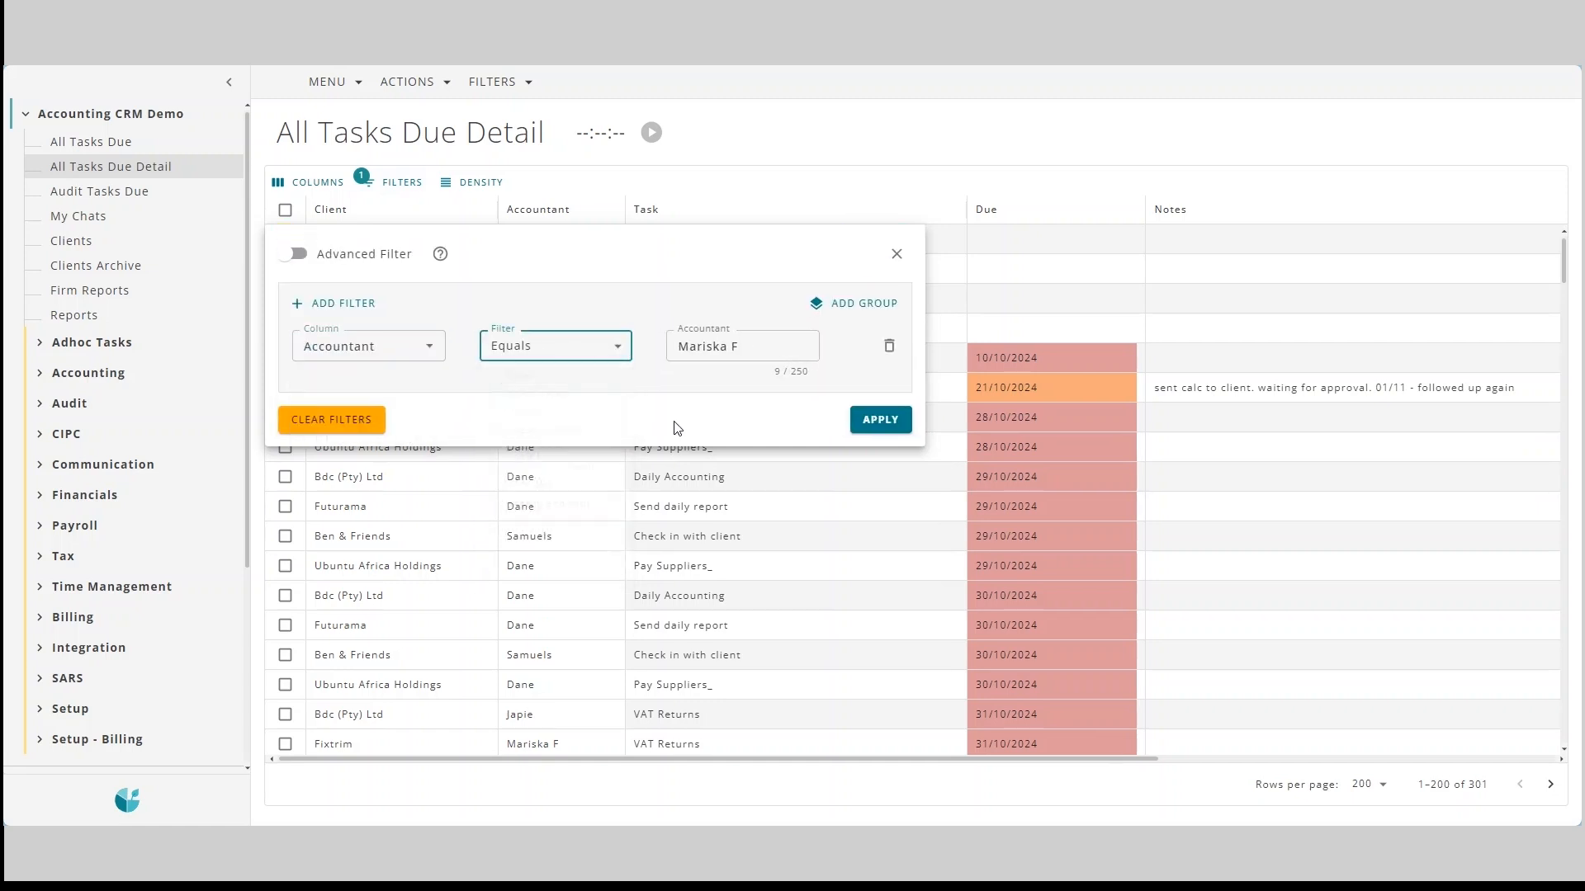
Add a Due condition from 01/11/2024 to 13/11/2024 alongside the Accountant condition and apply both filters.
left_click(325, 304)
left_click(429, 455)
left_click(330, 489)
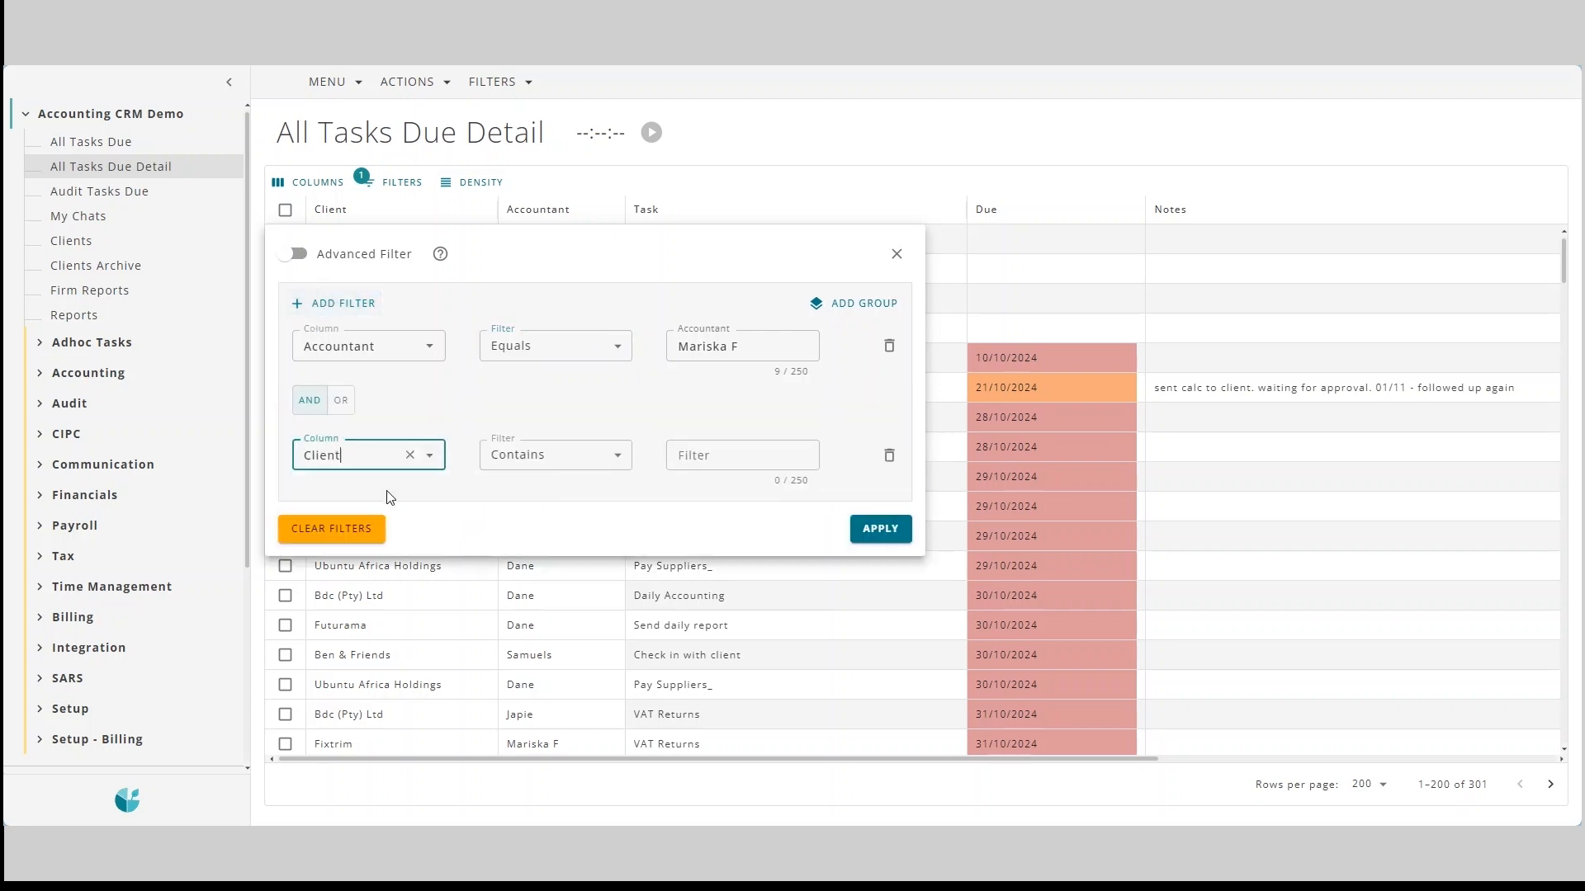
left_click(429, 455)
left_click(381, 544)
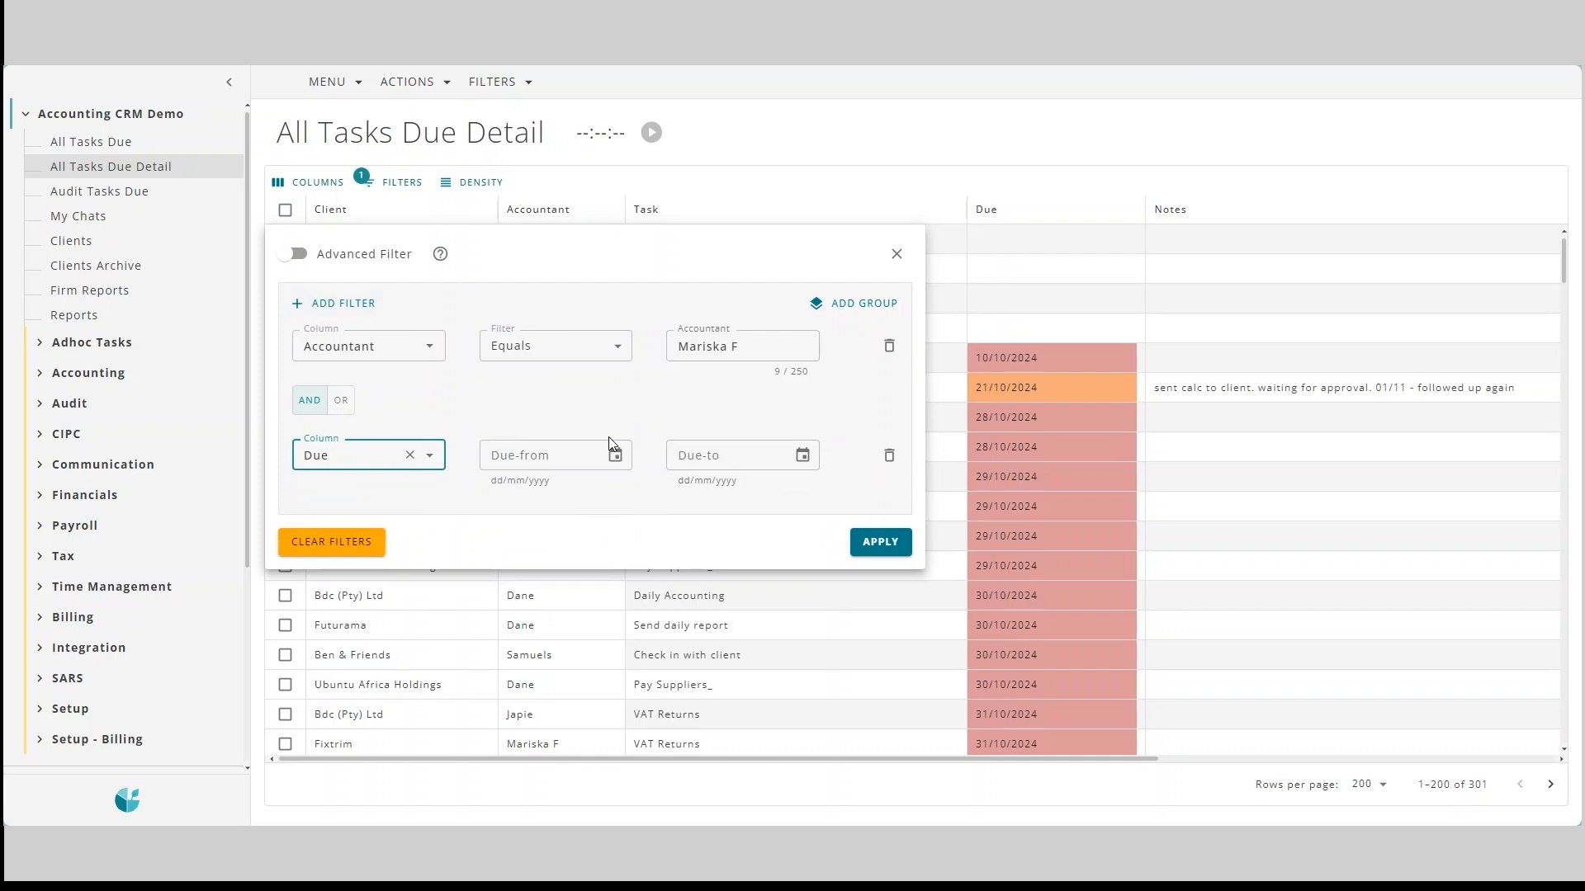
left_click(614, 462)
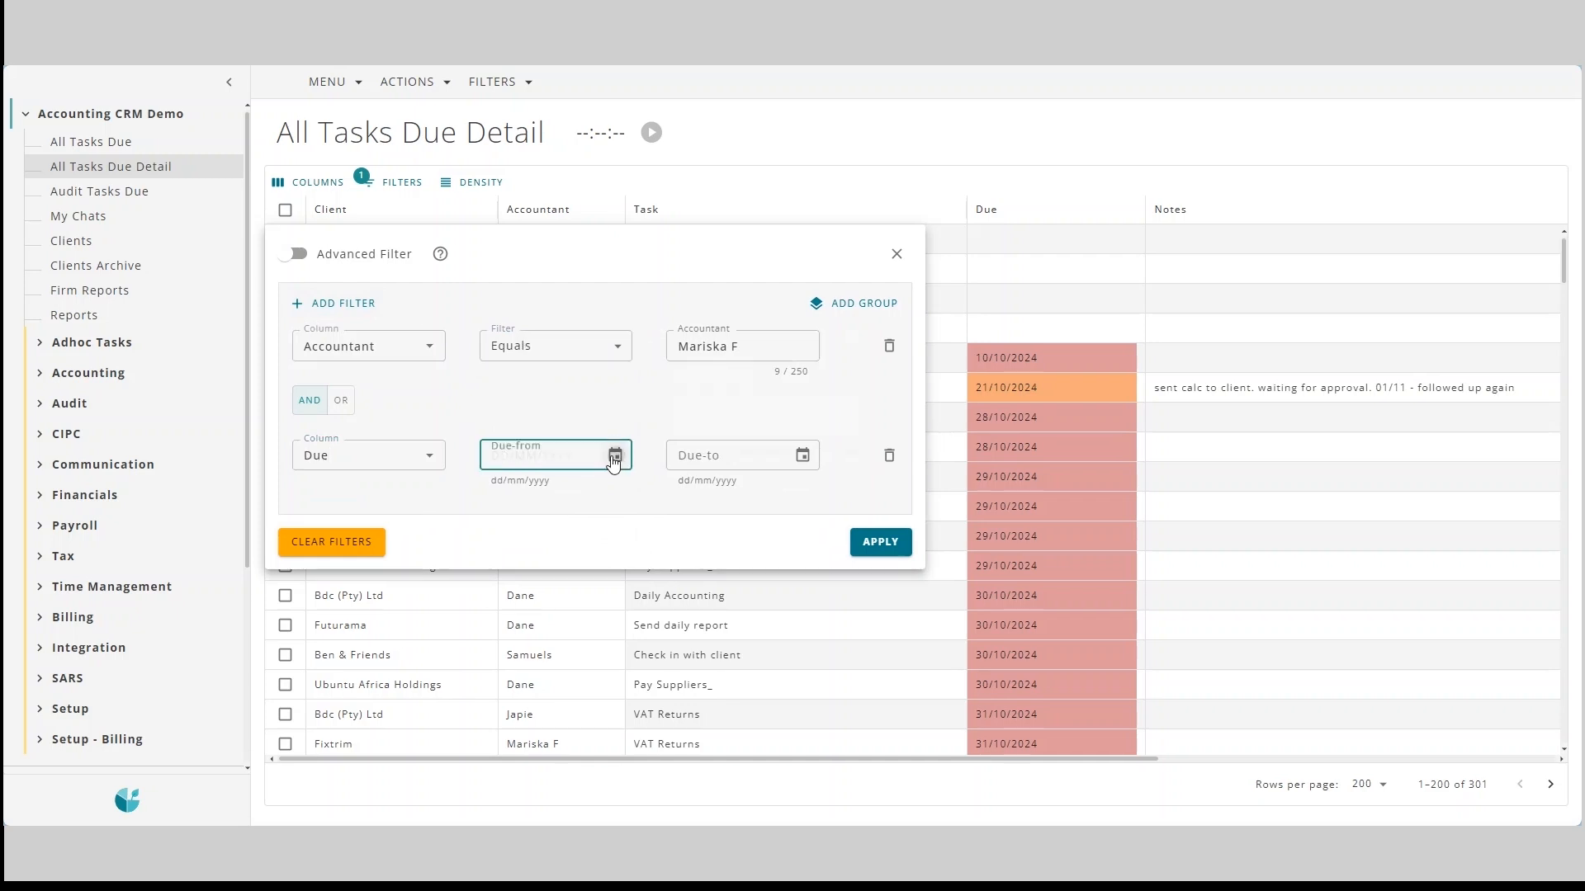
left_click(613, 462)
left_click(834, 342)
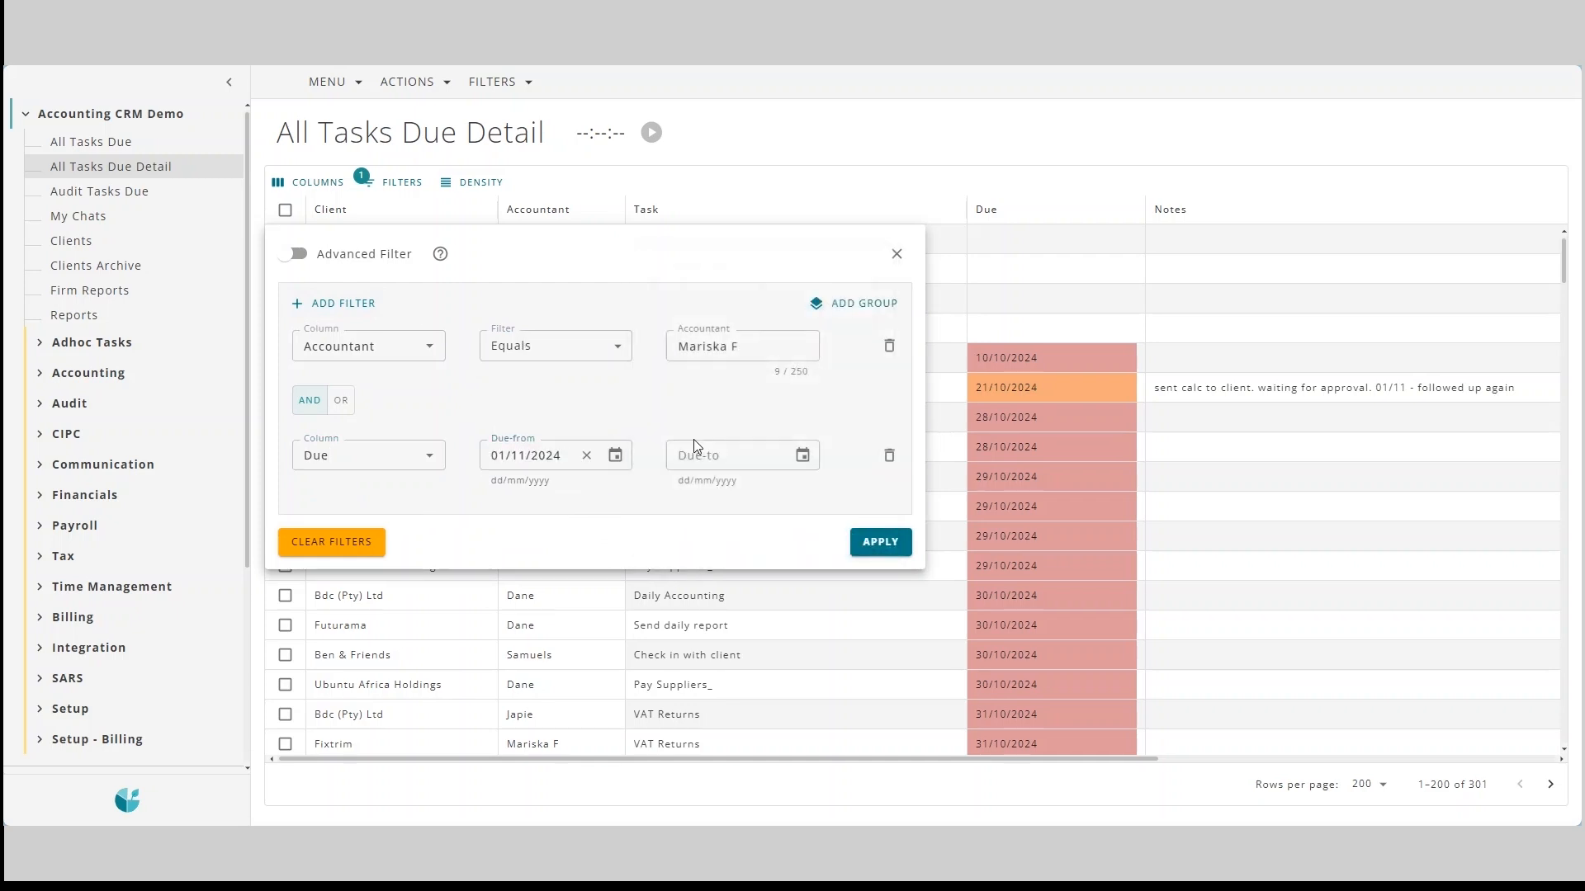
left_click(802, 454)
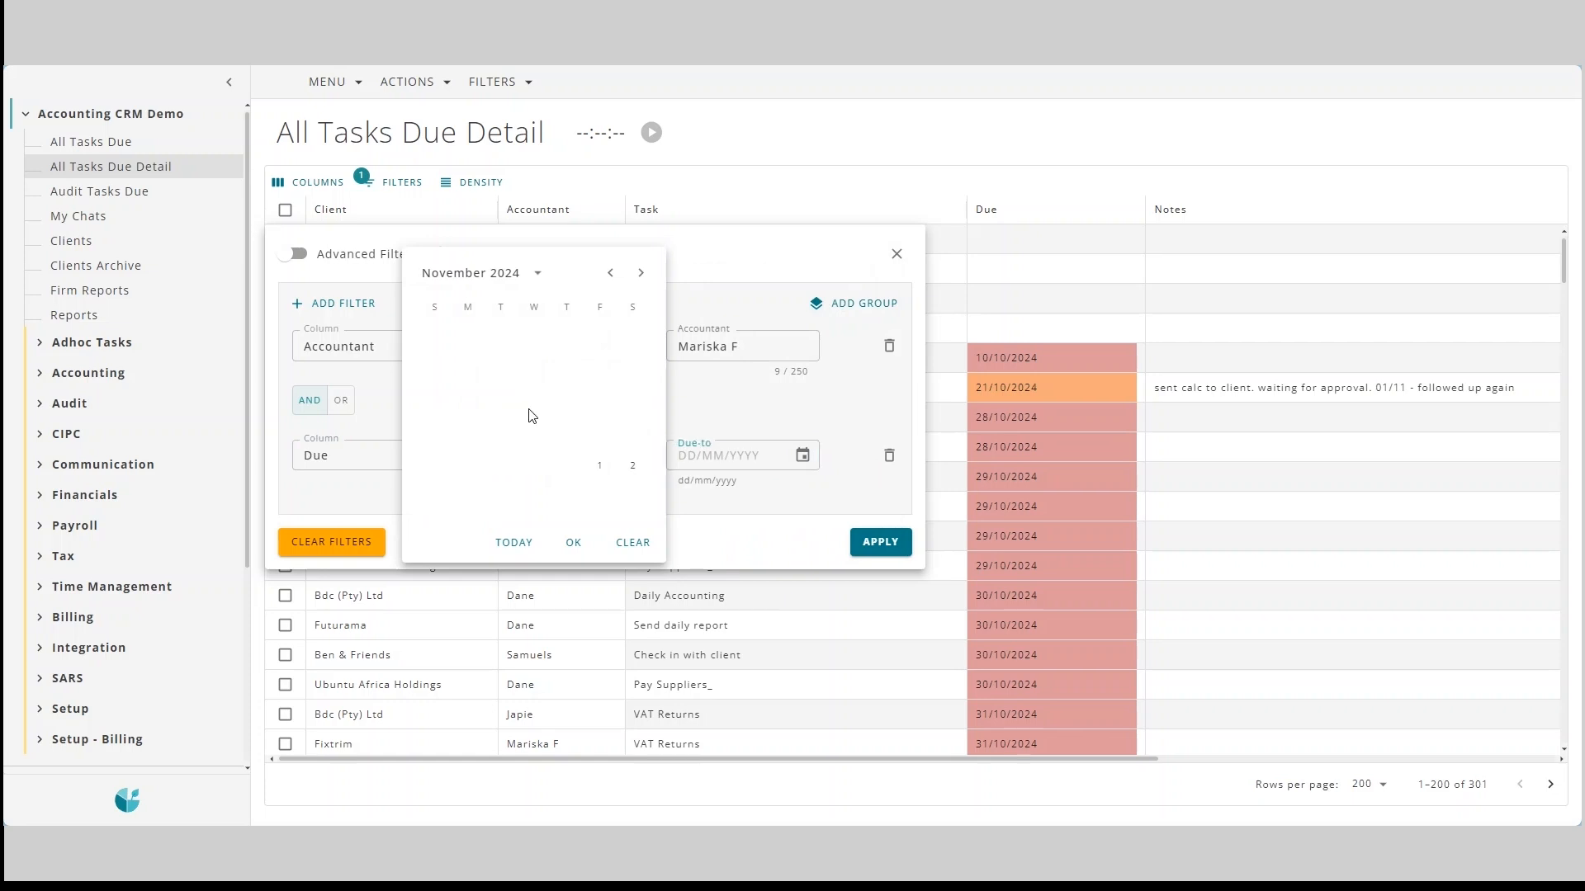
left_click(533, 415)
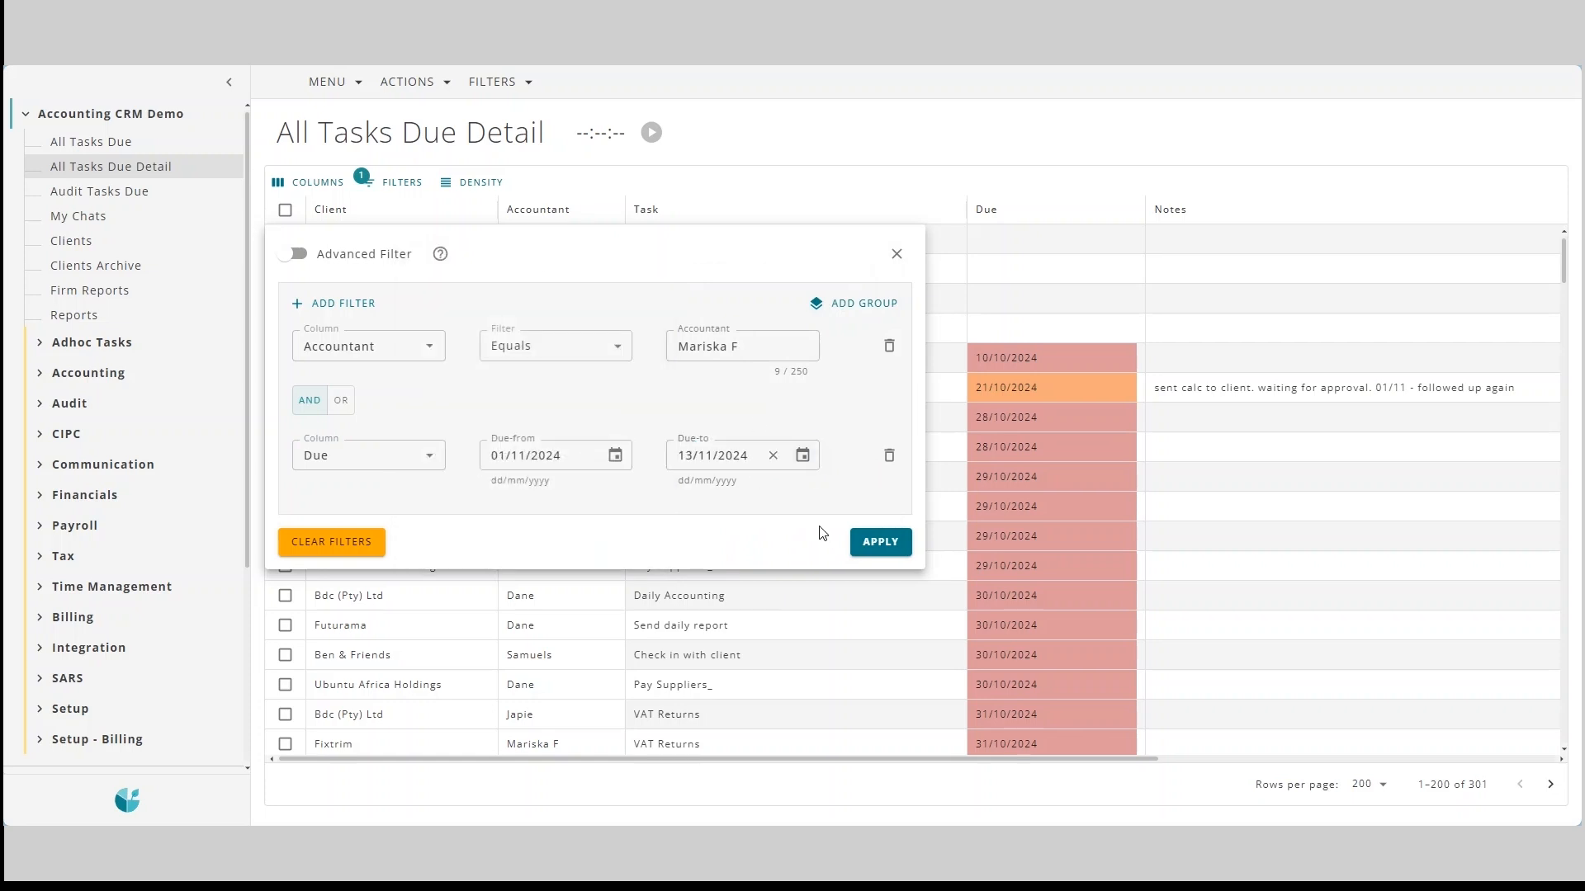
left_click(865, 544)
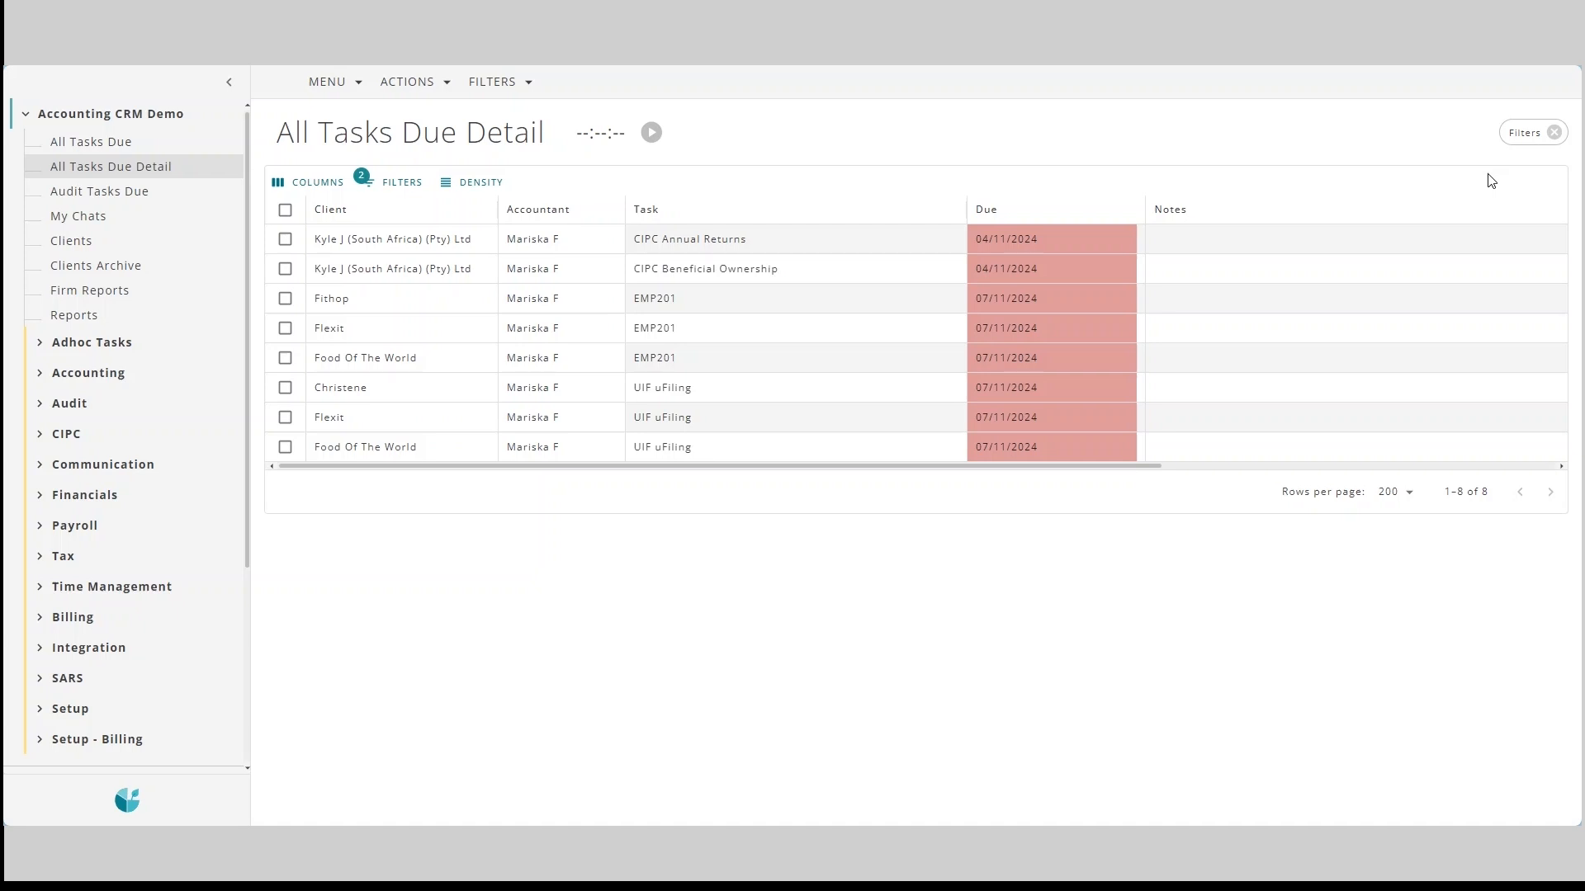
Open the active filter to view its advanced title and column options, and look over the list of saved filters.
left_click(1526, 132)
left_click(436, 501)
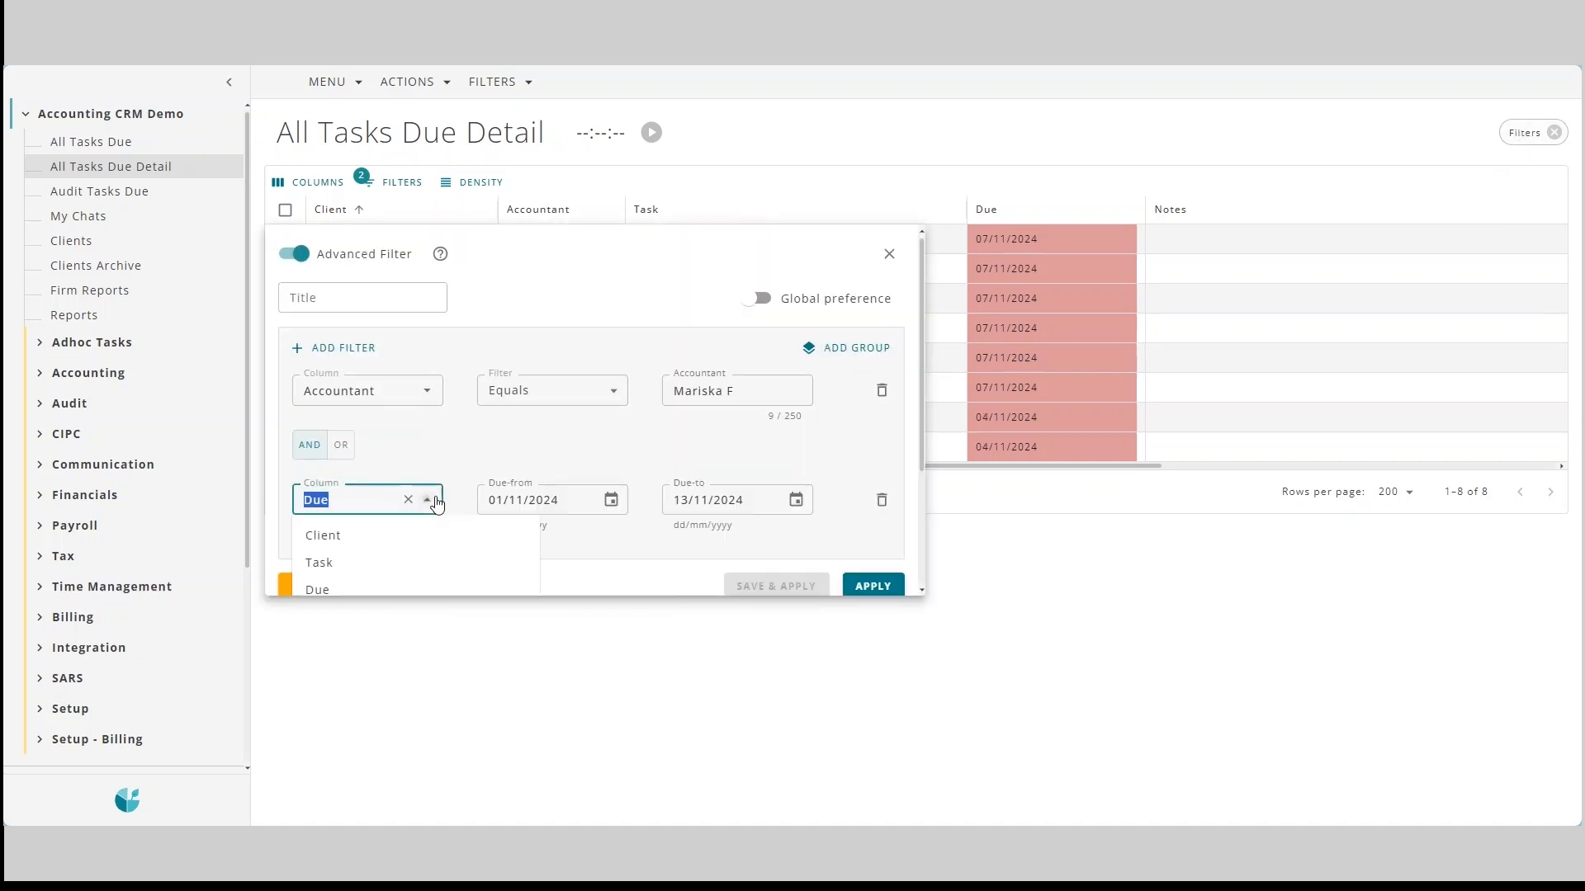
scroll(435, 534, "down", 3)
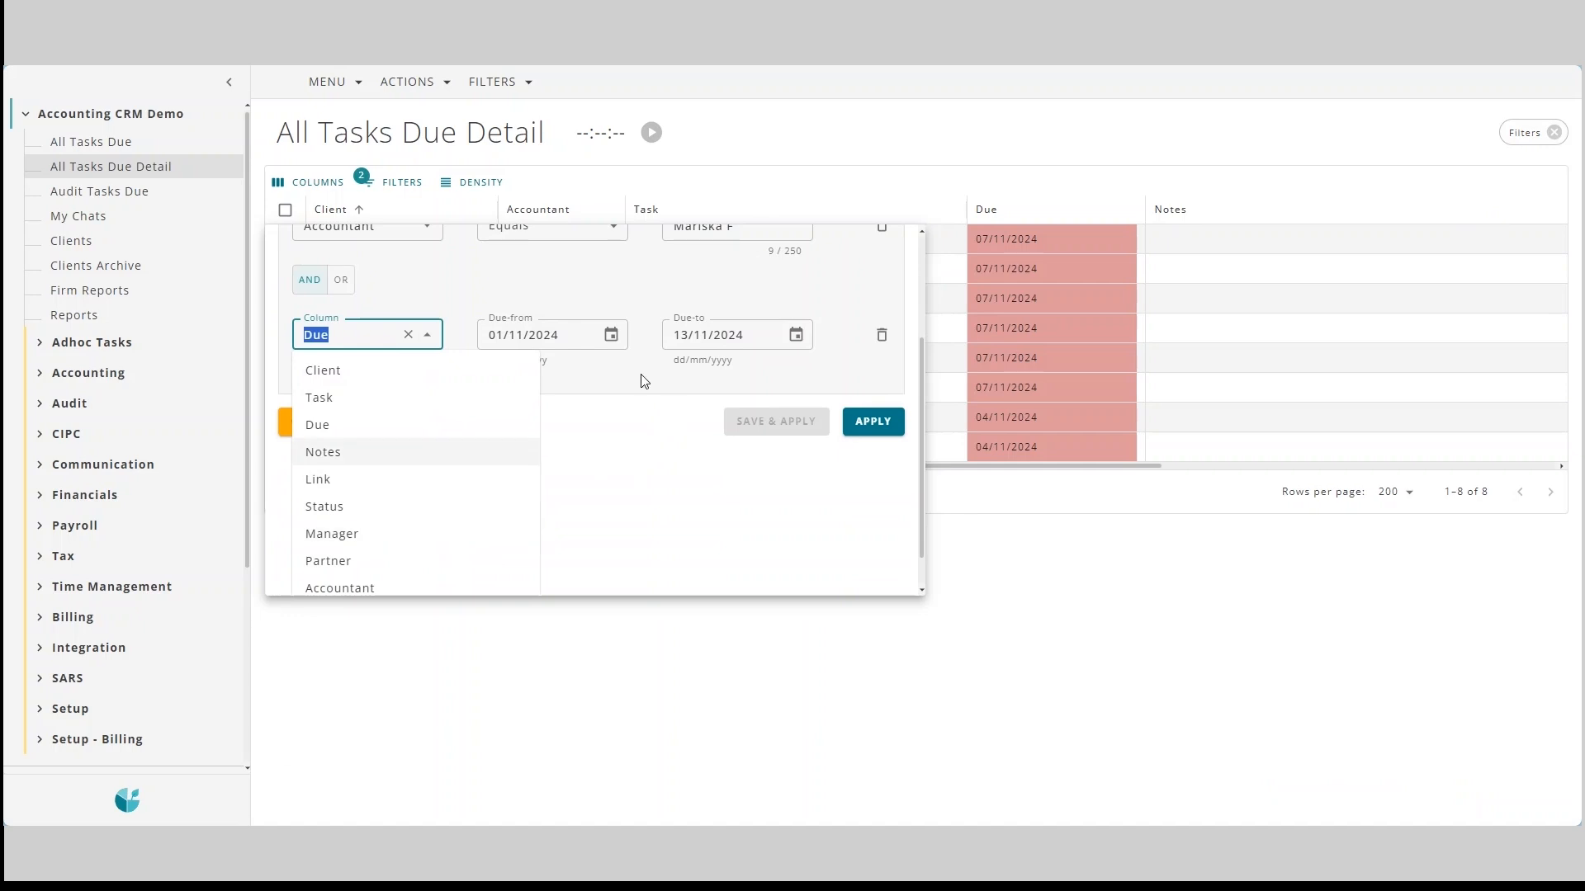
left_click(645, 381)
scroll(594, 429, "up", 1)
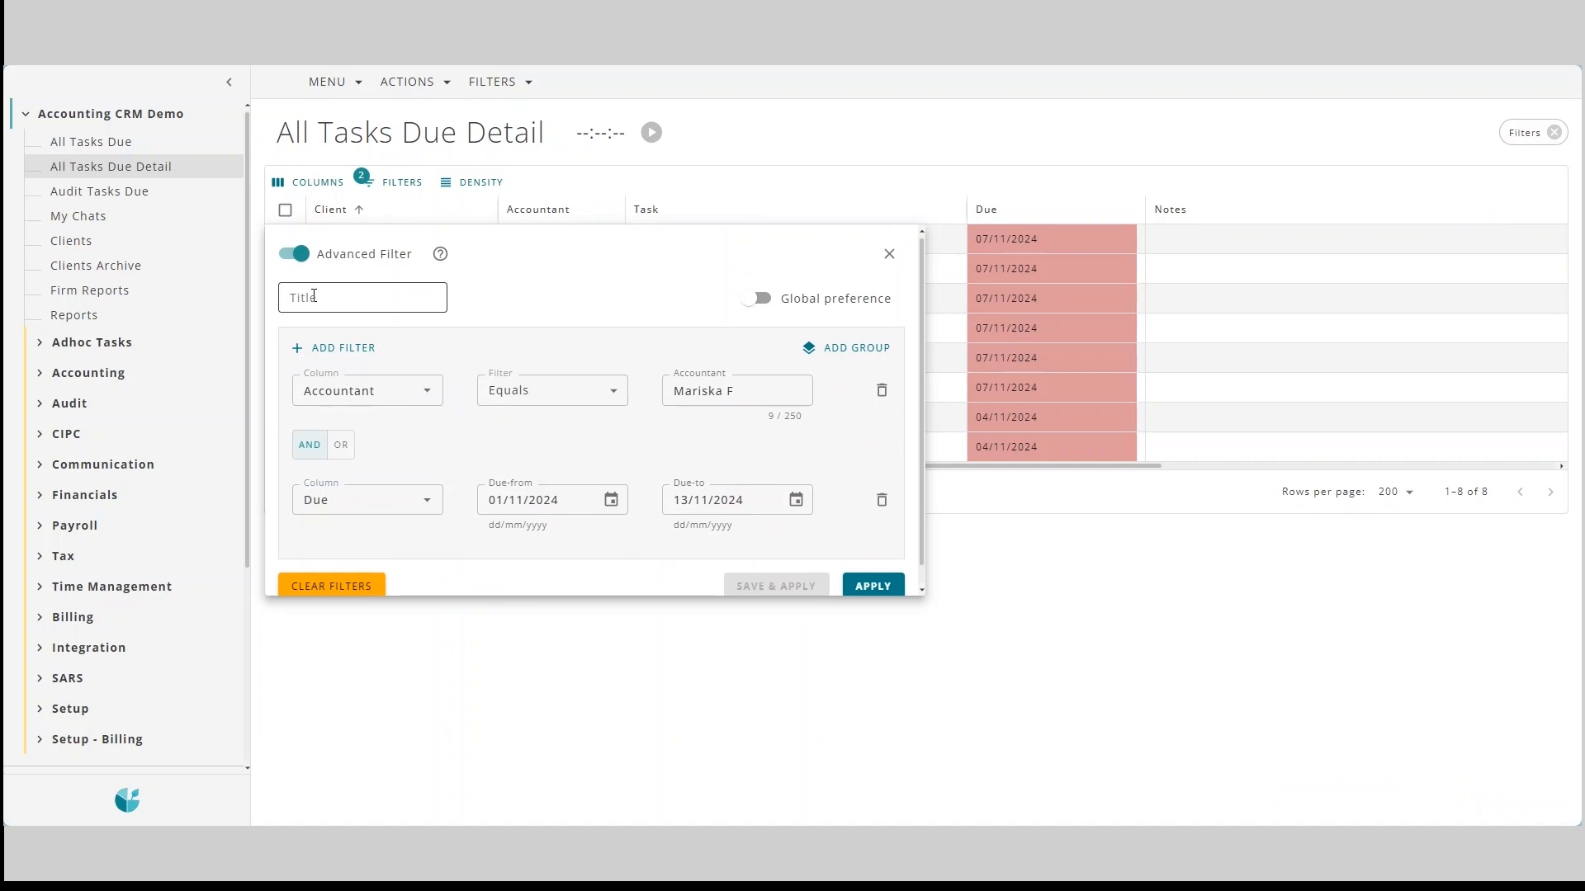
left_click(489, 82)
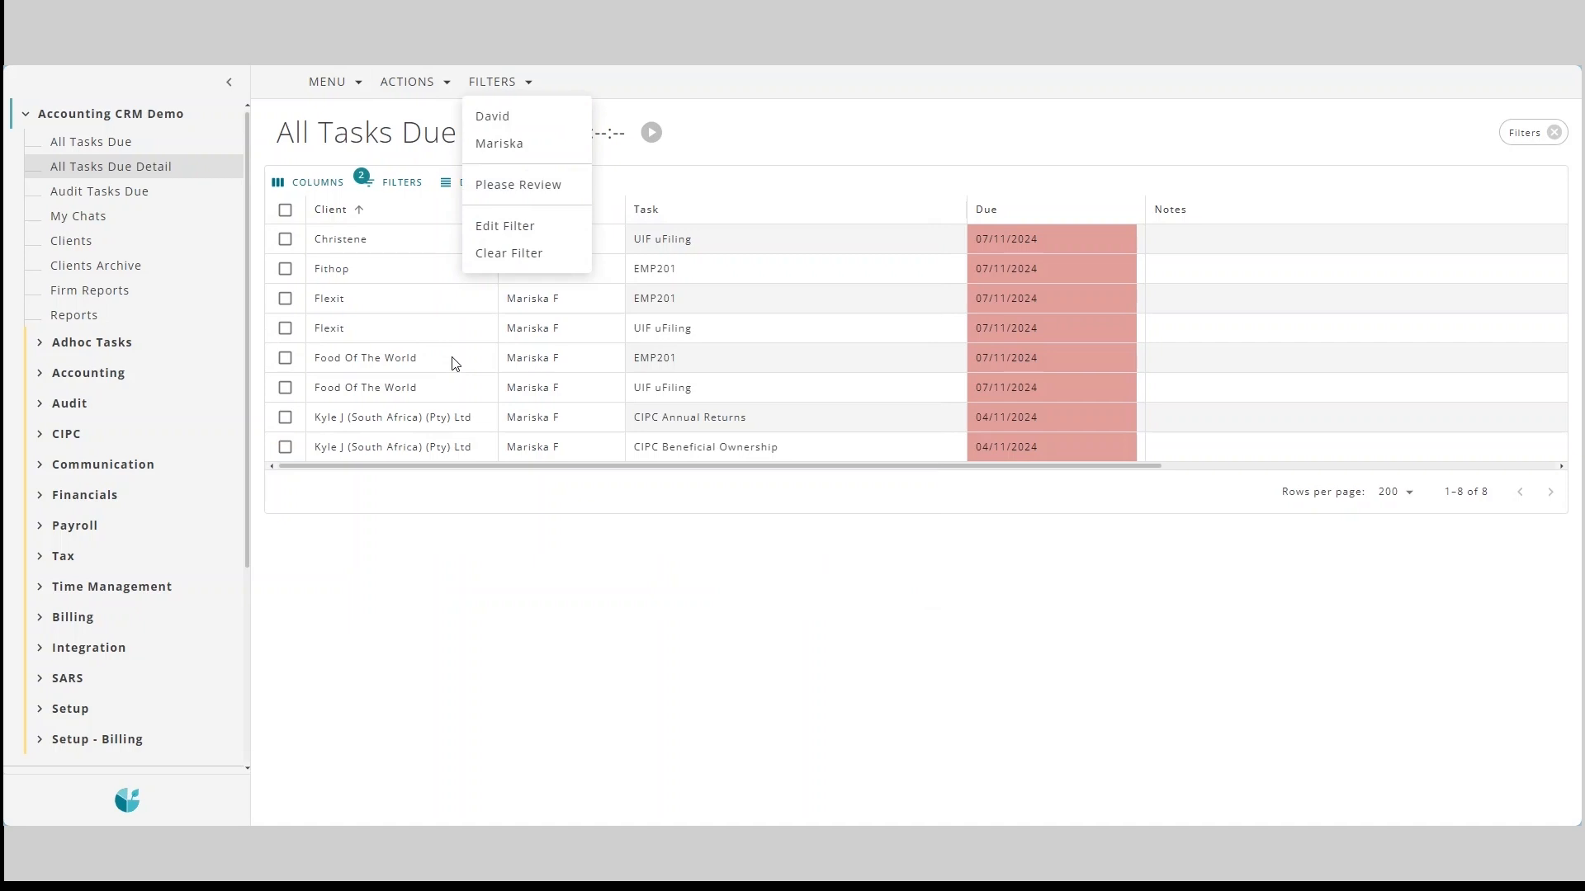
left_click(863, 136)
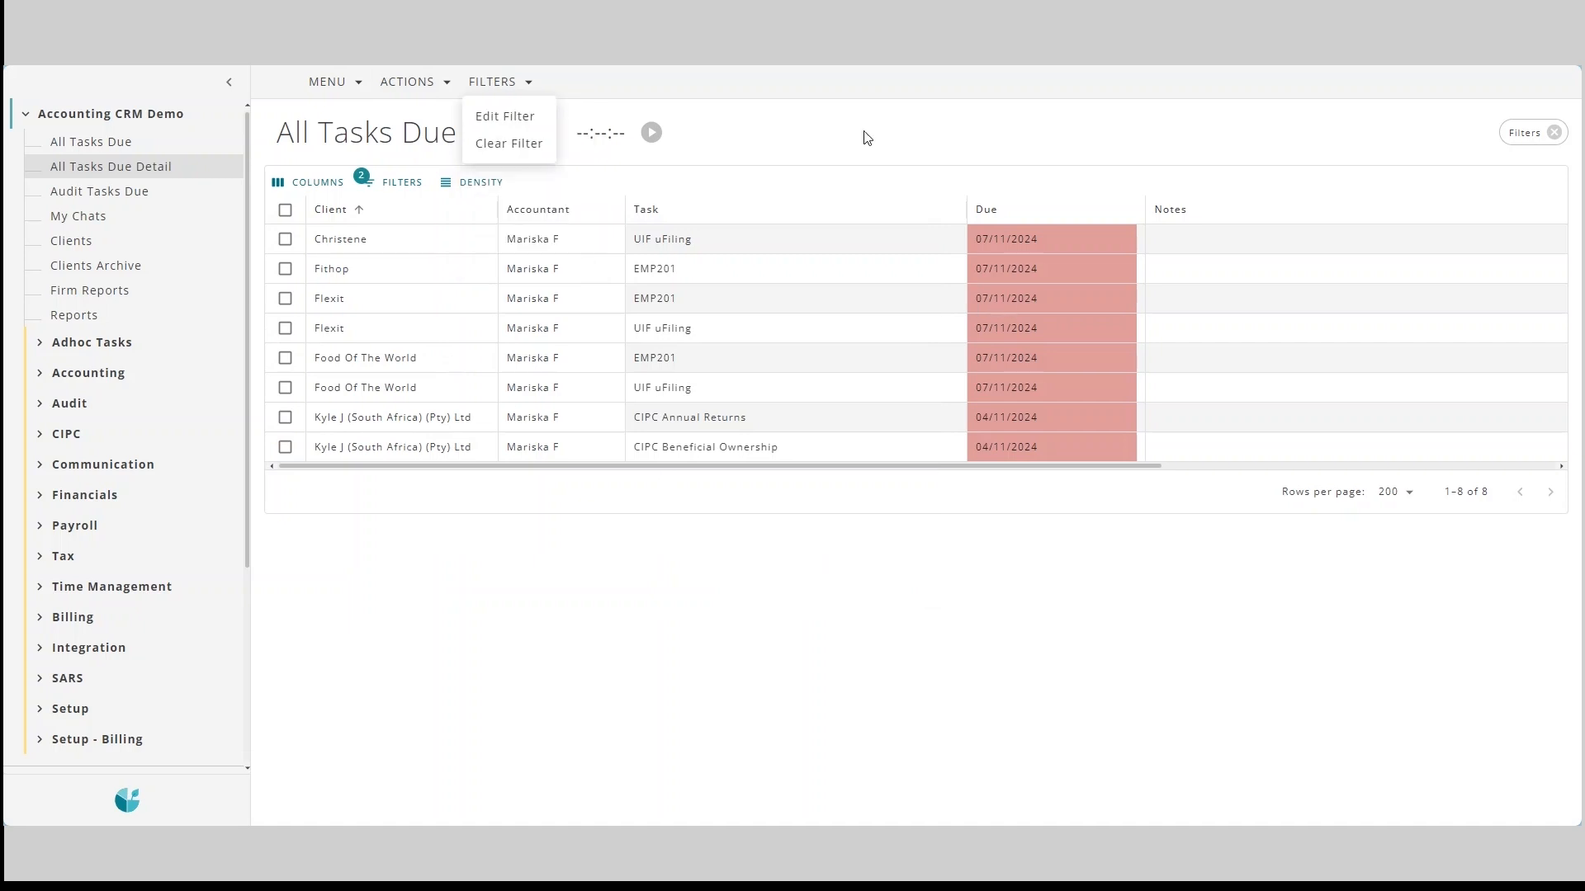
Edit the active filter by removing the Due condition and entering a different accountant's first name with the Equals condition.
left_click(1525, 133)
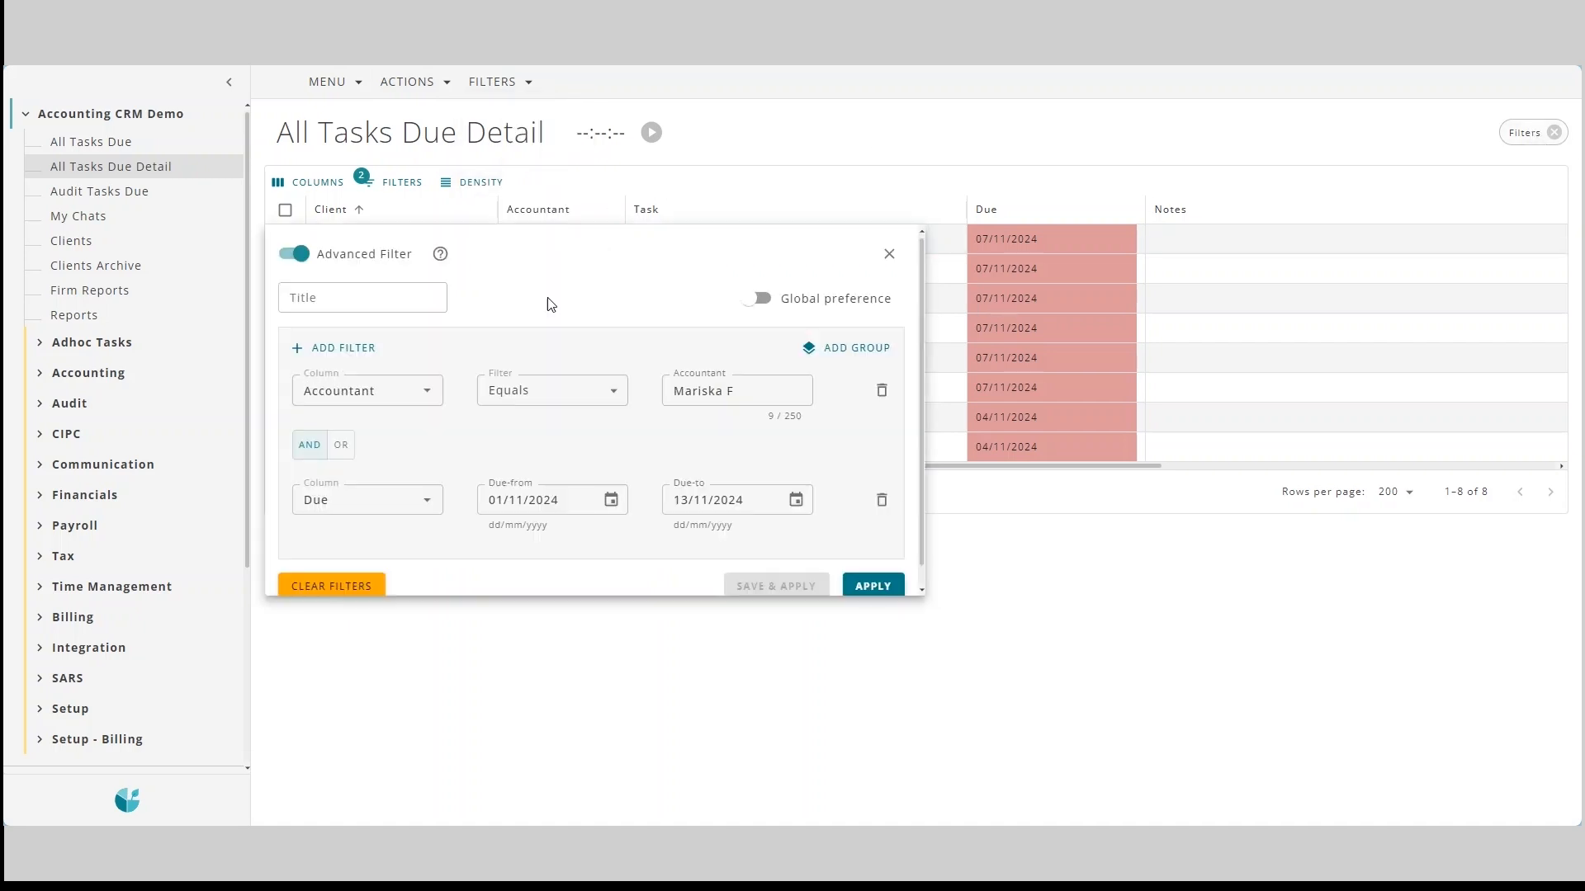
left_click(882, 500)
left_click(618, 393)
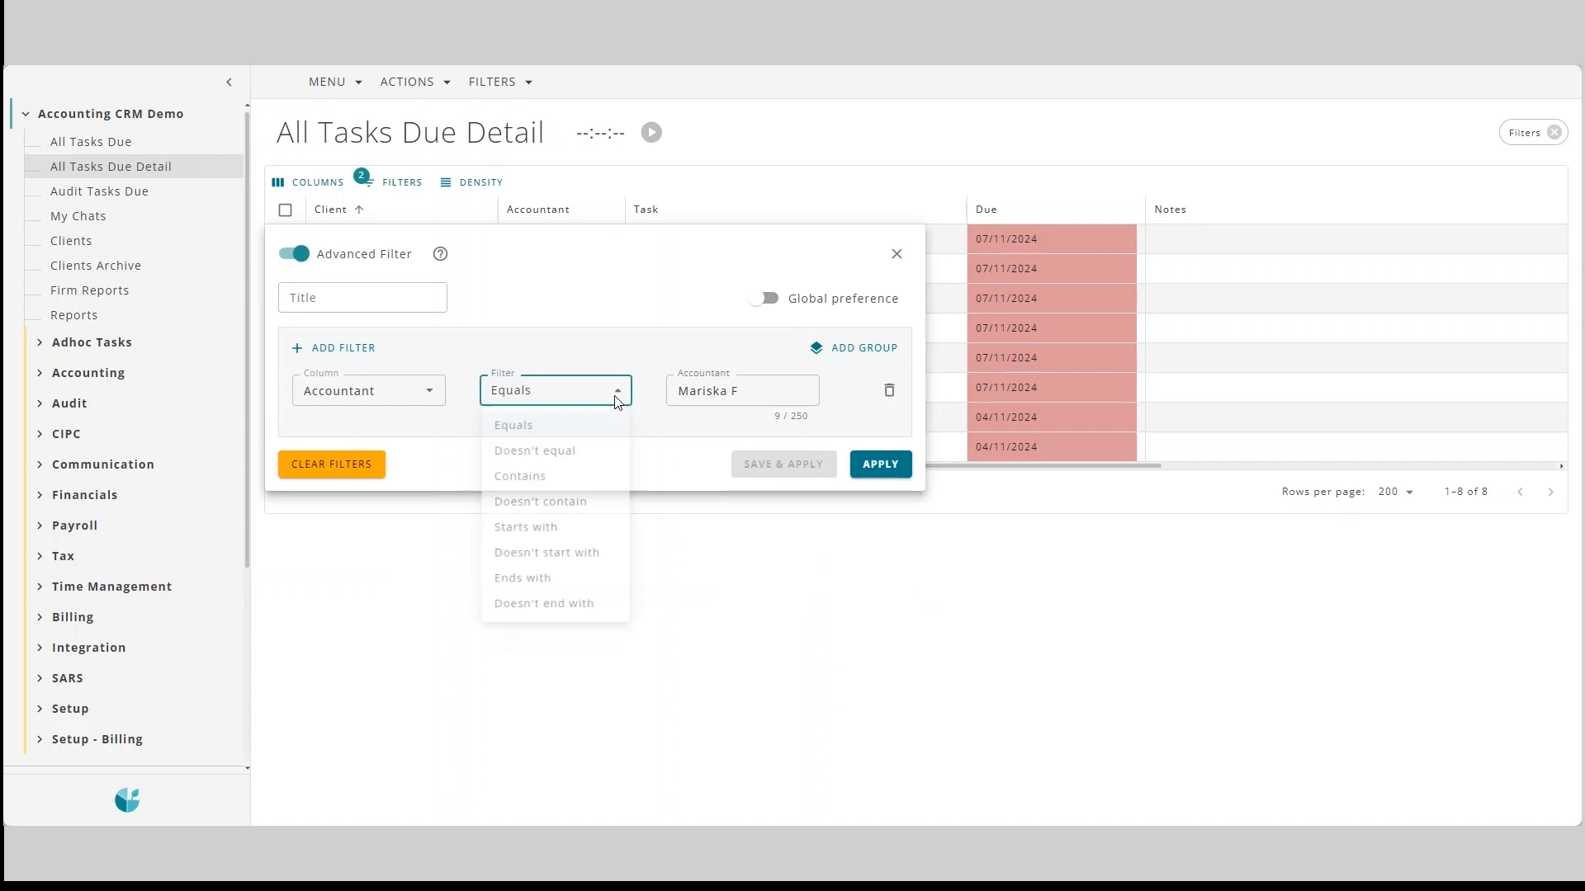
left_click(718, 403)
triple_click(701, 388)
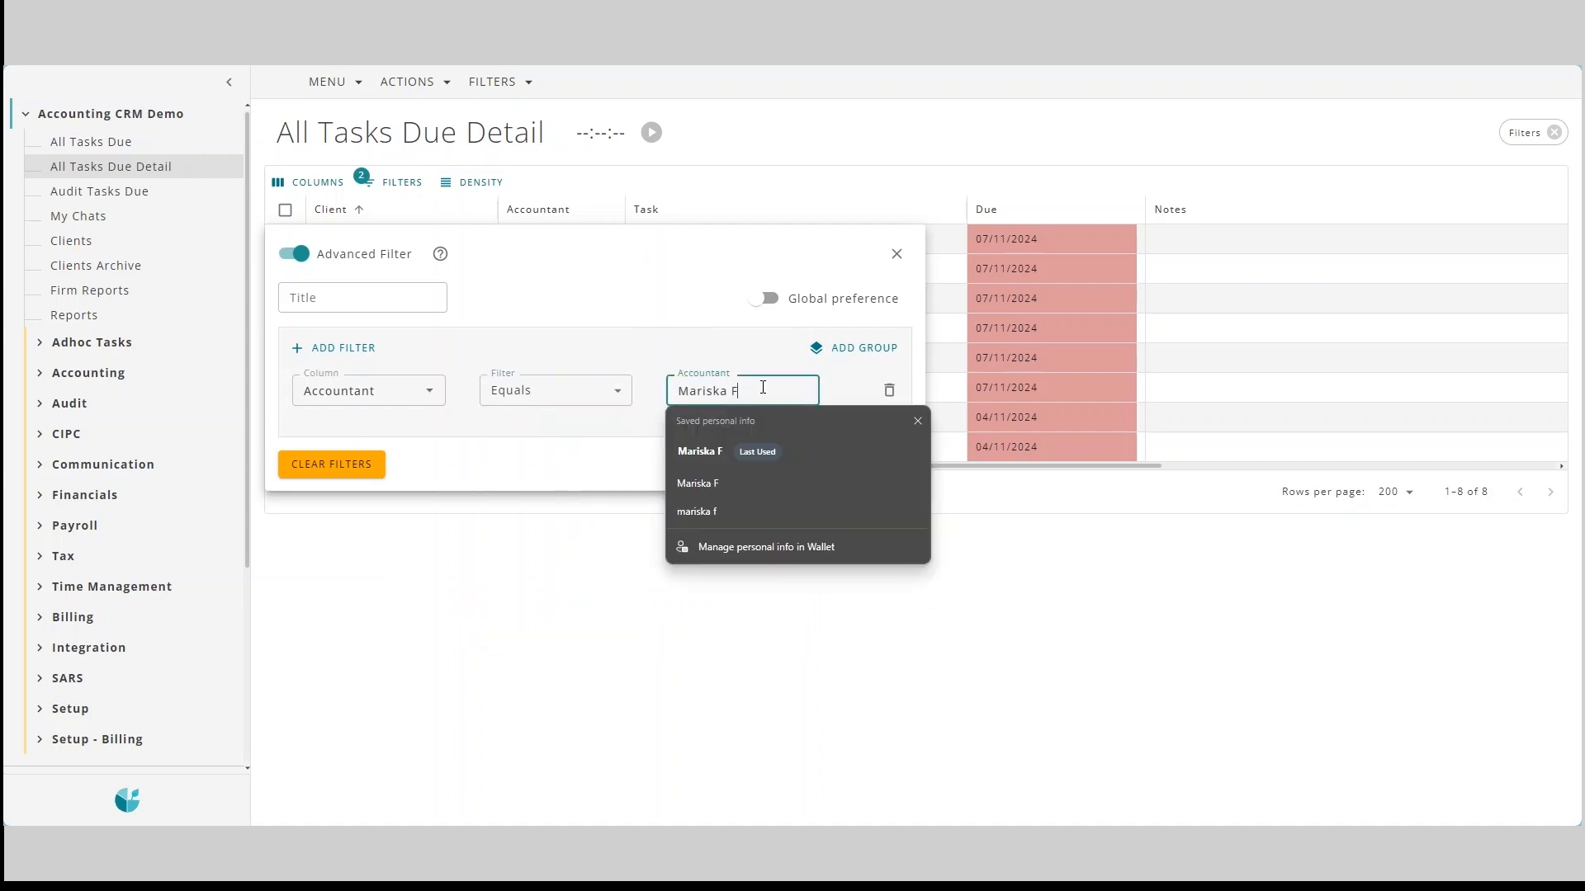
type("Dabe")
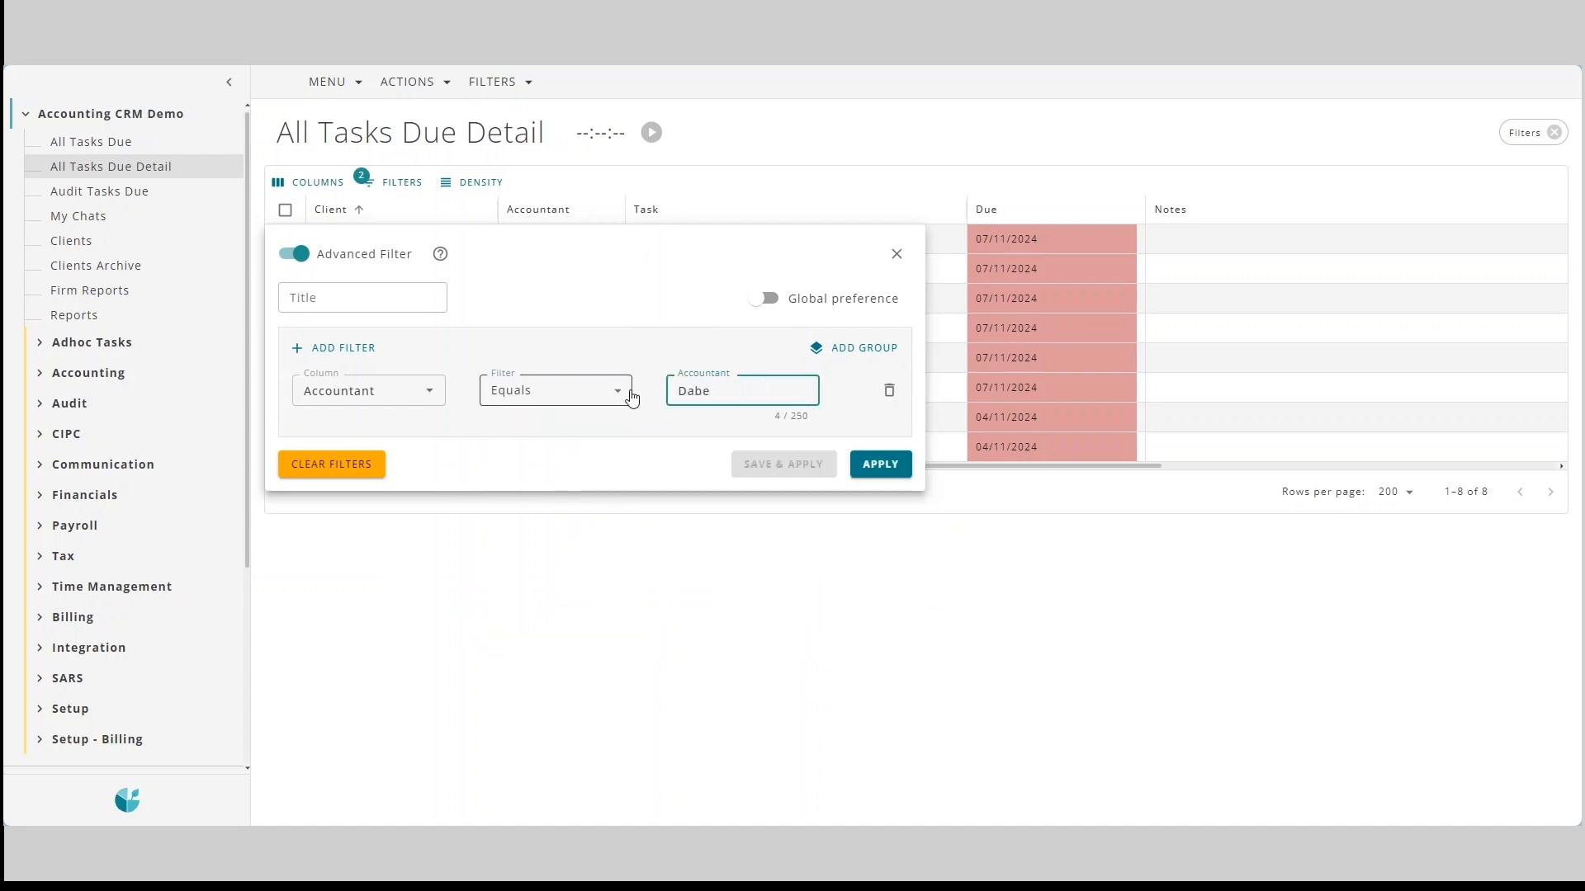
type("ne")
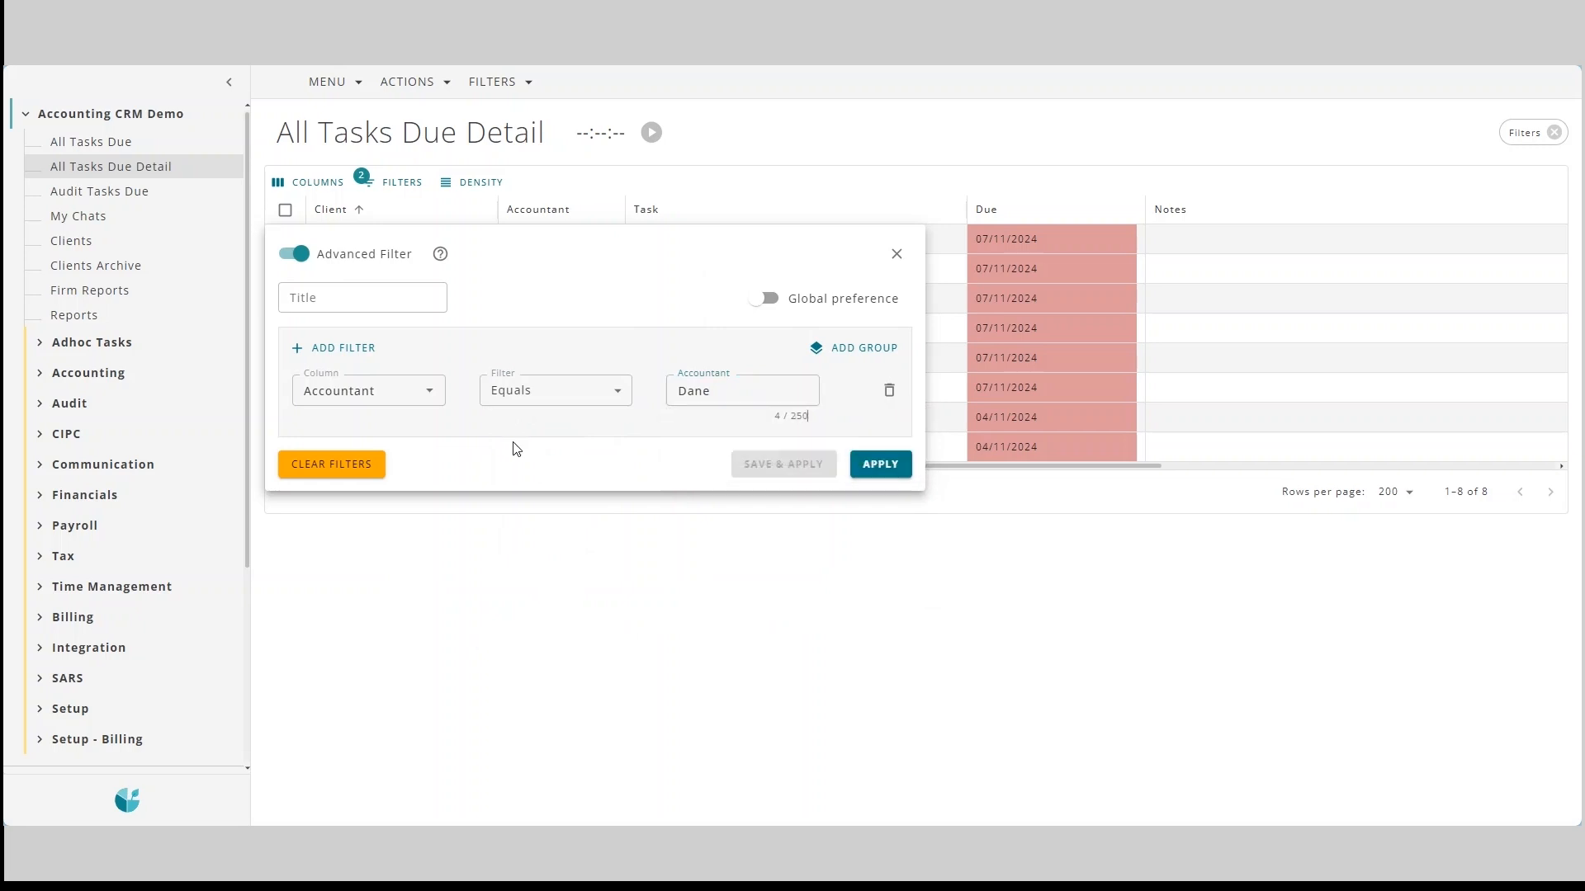
Title the filter with the accountant's first name, turn on Global preference, and save and apply it.
left_click(336, 293)
type("Dane")
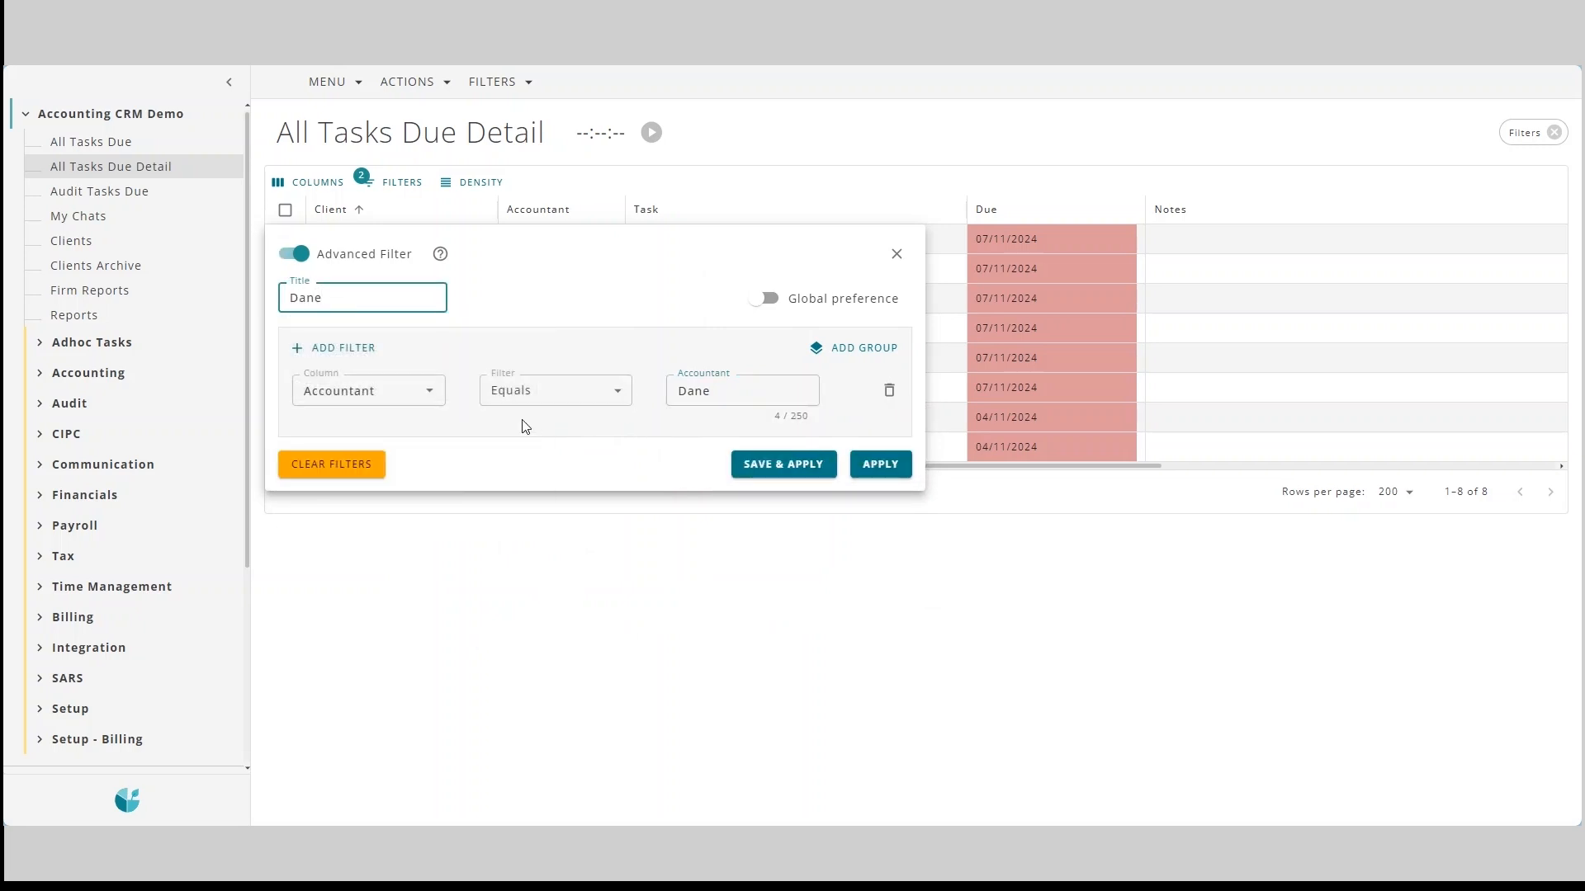
left_click(763, 299)
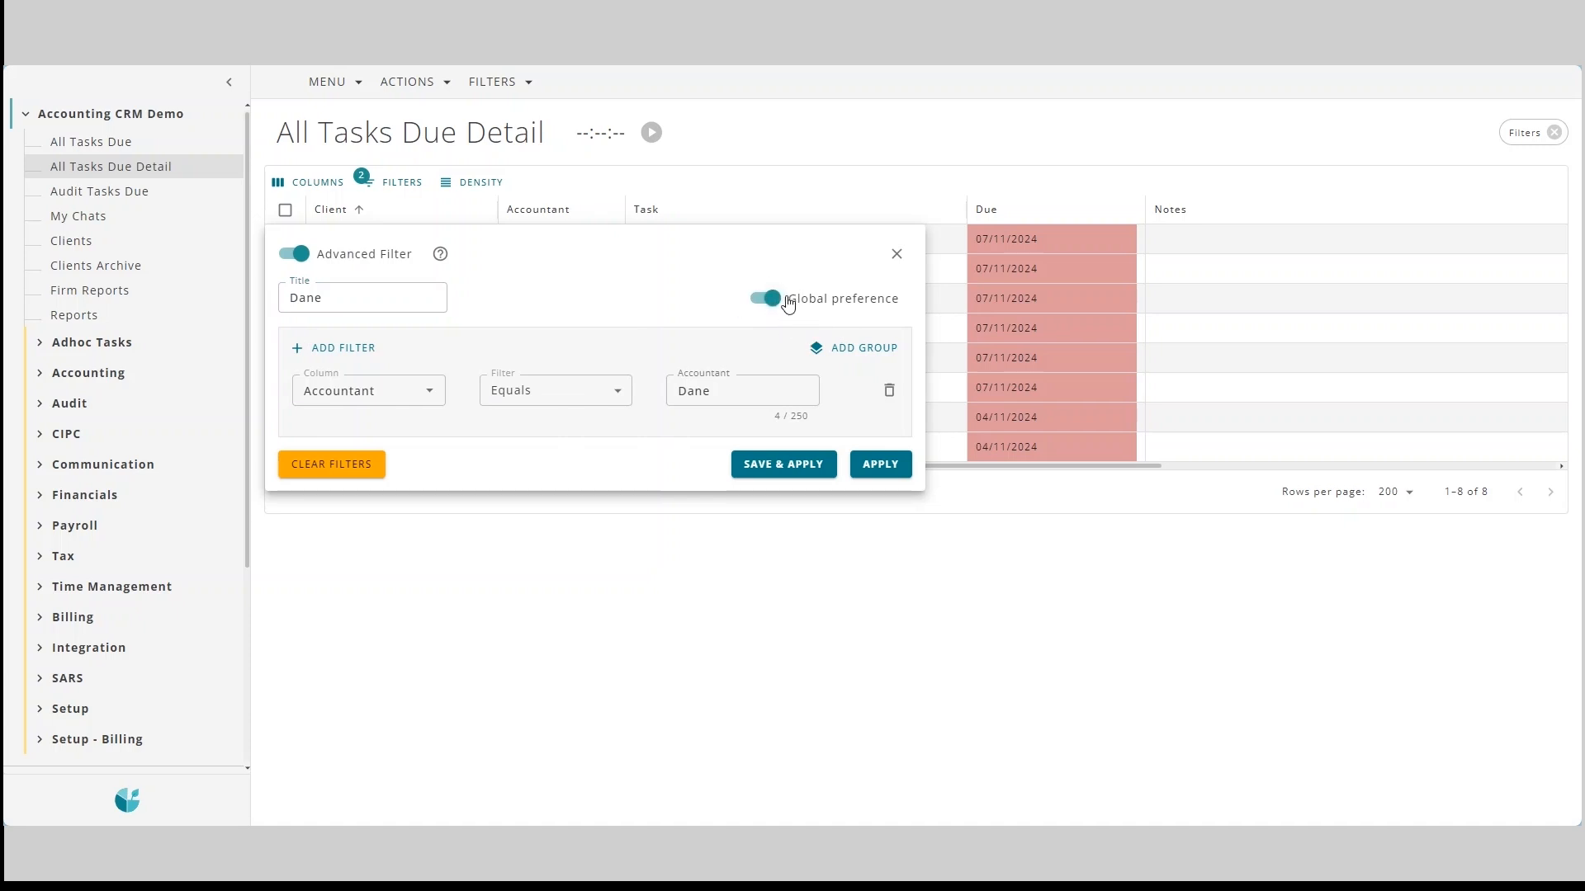
left_click(775, 467)
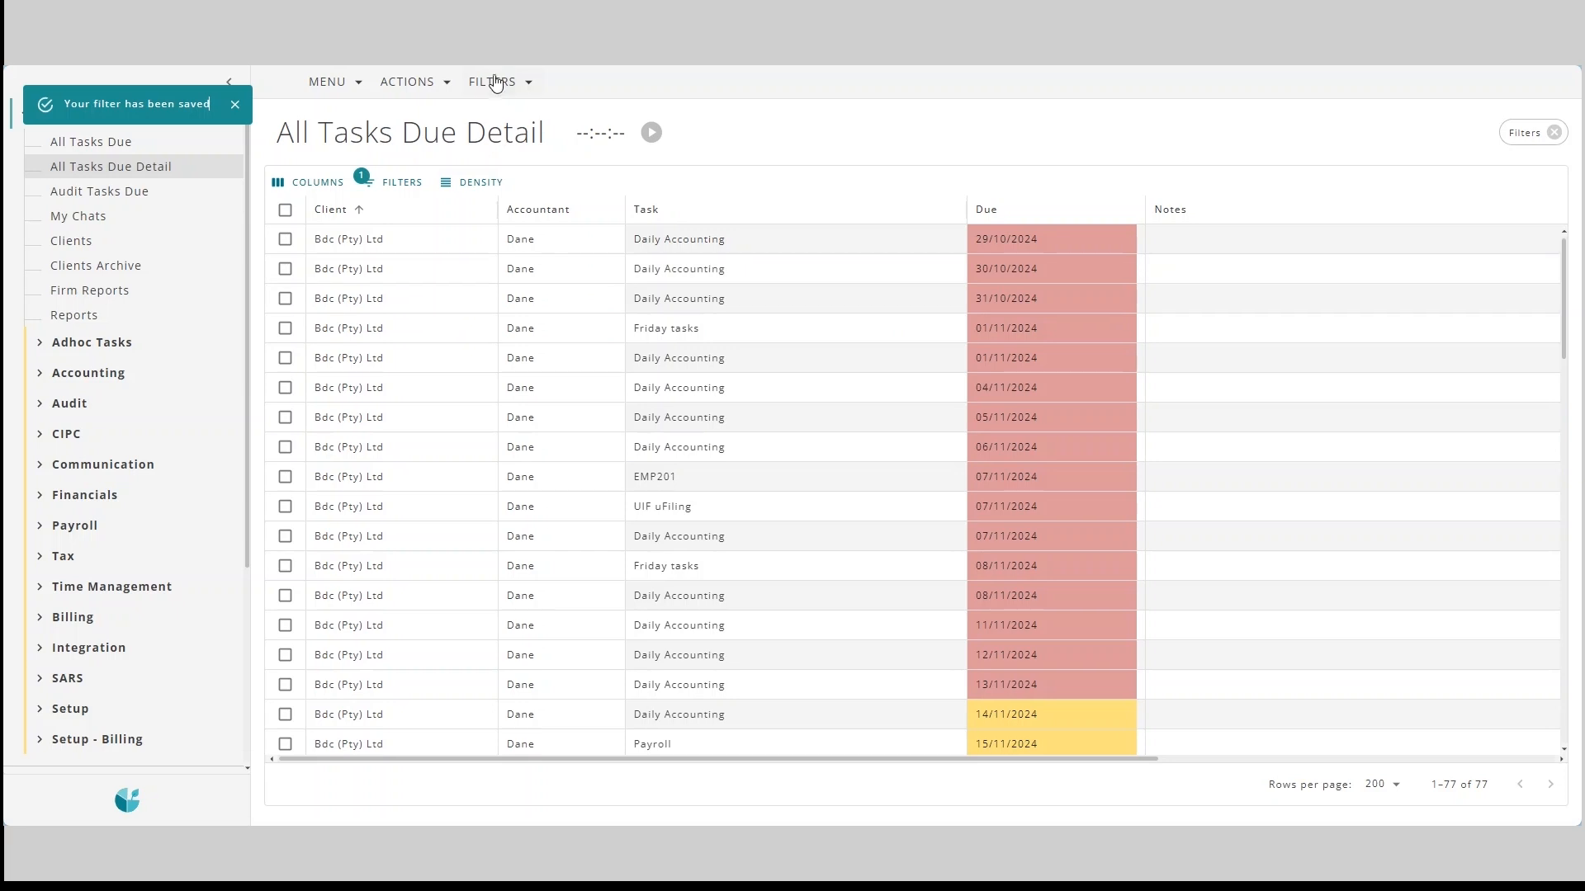
Apply the second saved accountant filter and switch to the third one in the saved filter list.
left_click(494, 82)
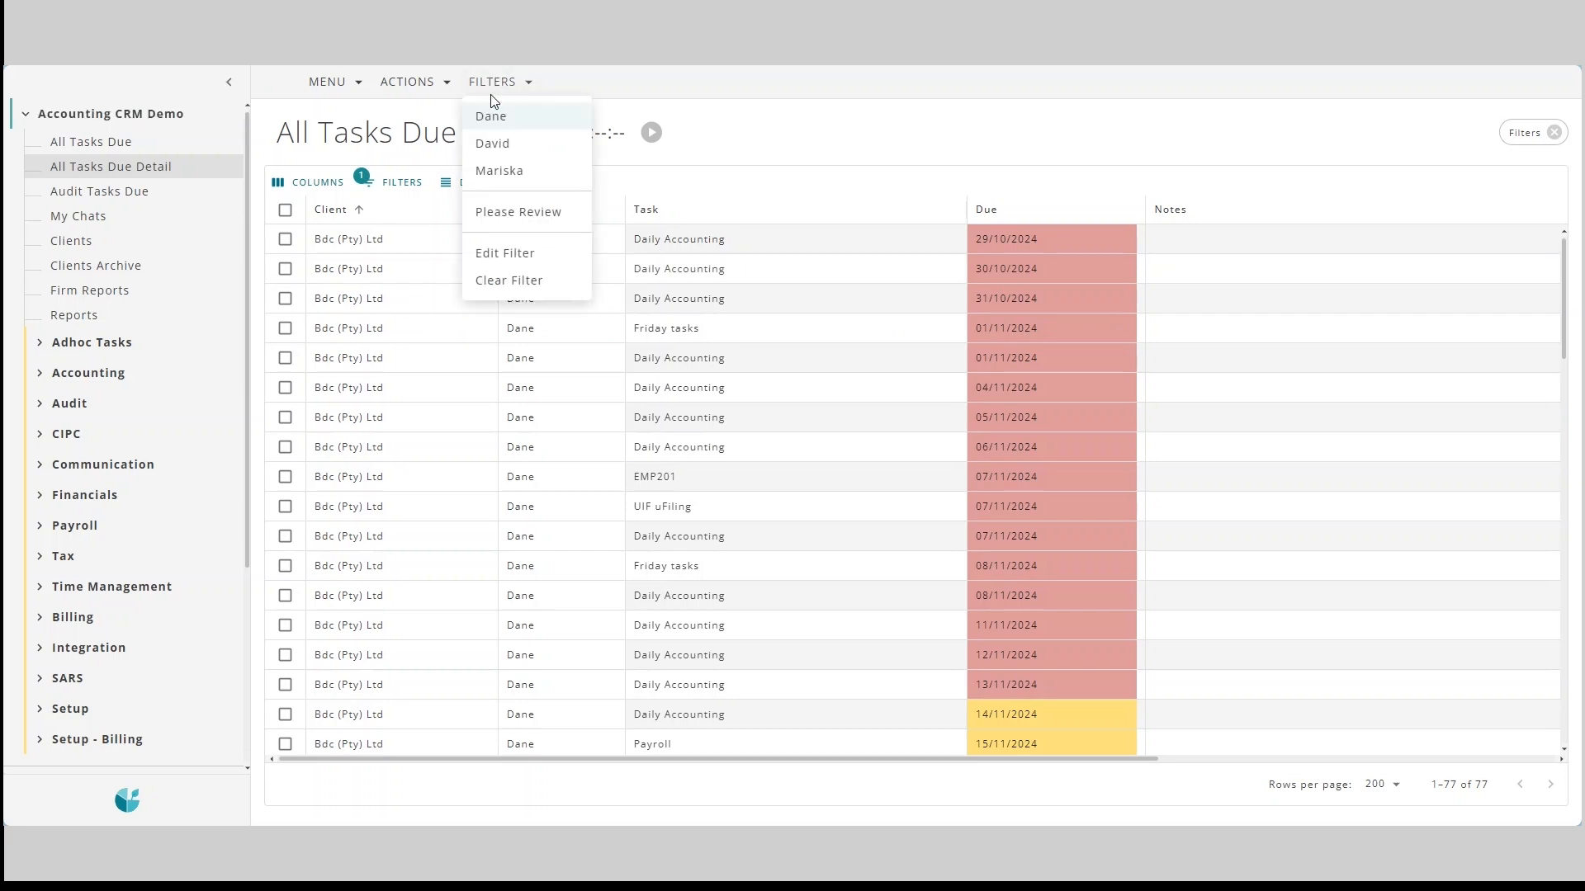
left_click(492, 144)
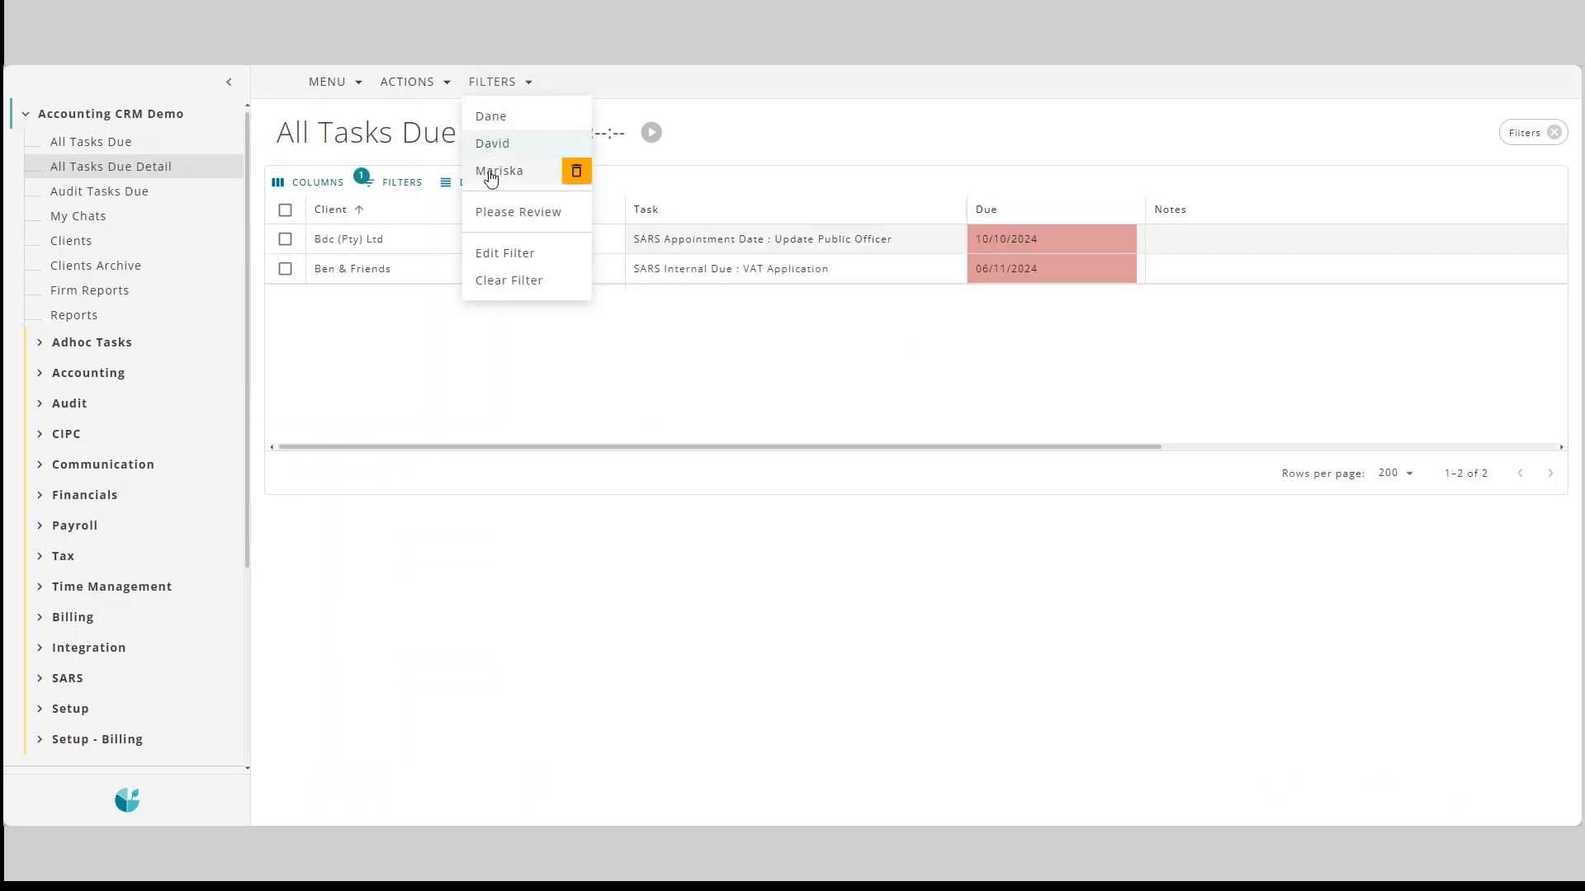
left_click(493, 173)
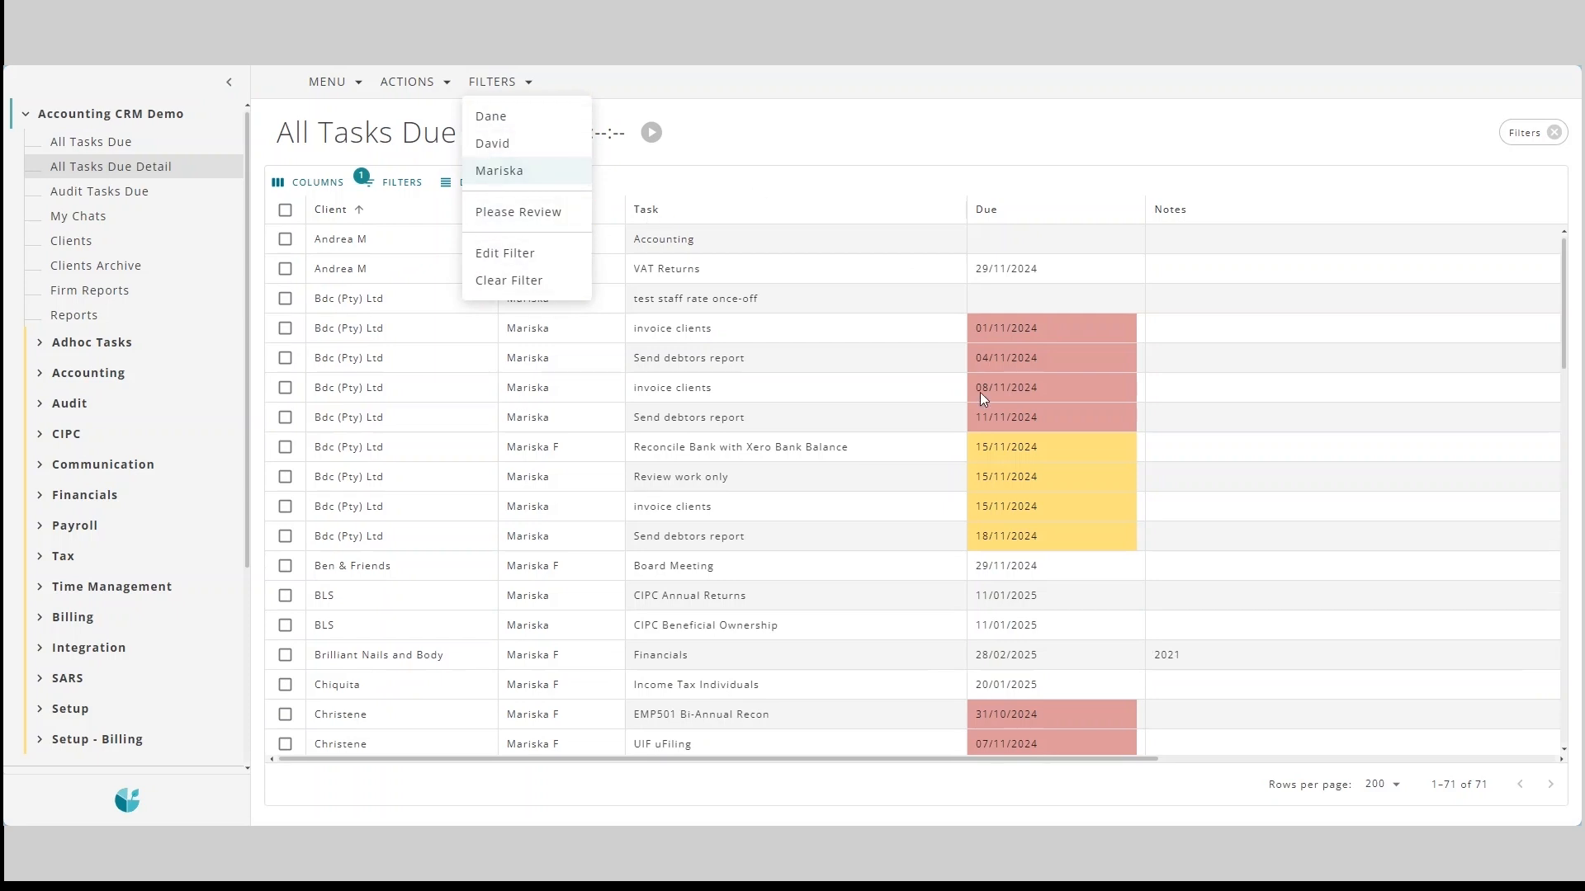
left_click(850, 152)
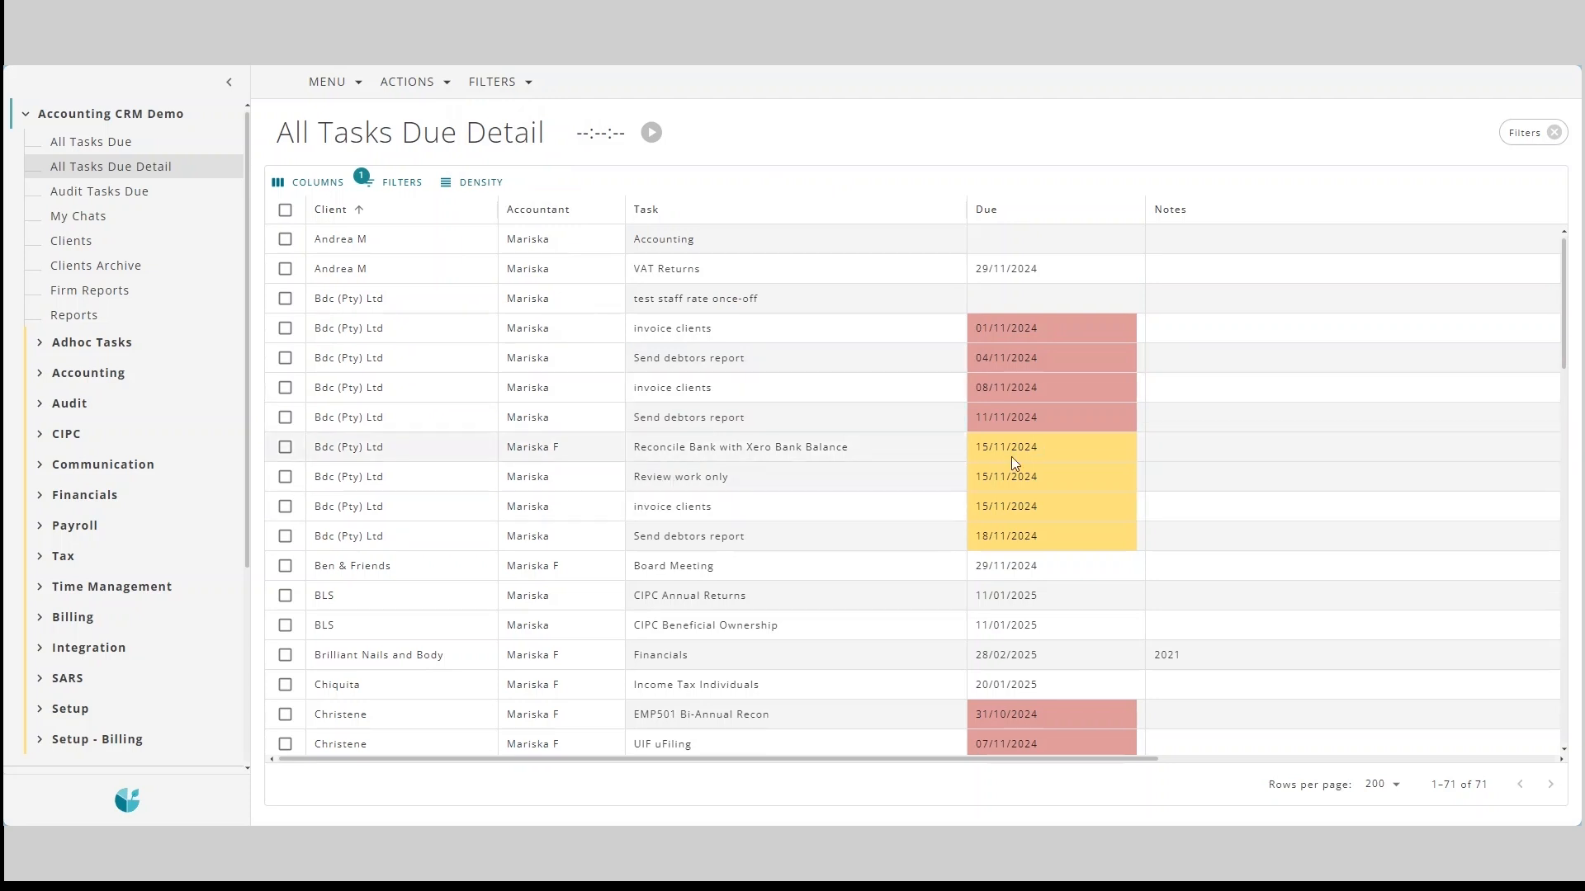
Look through the filtered tasks and sort them by due date in ascending order.
scroll(1085, 545, "down", 4)
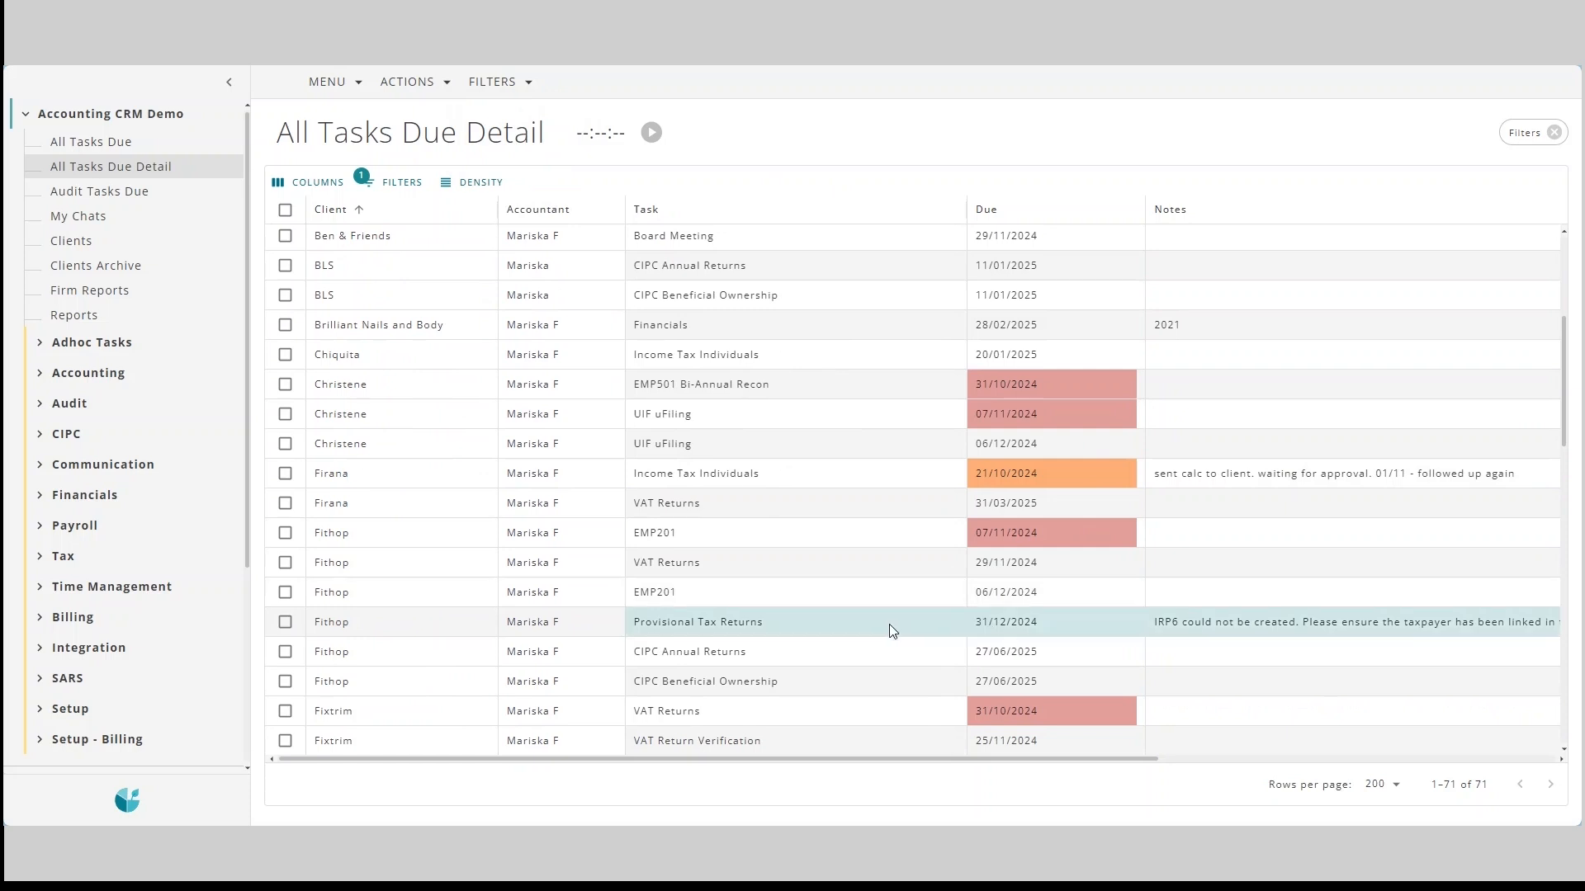
scroll(990, 627, "down", 4)
scroll(1038, 631, "down", 10)
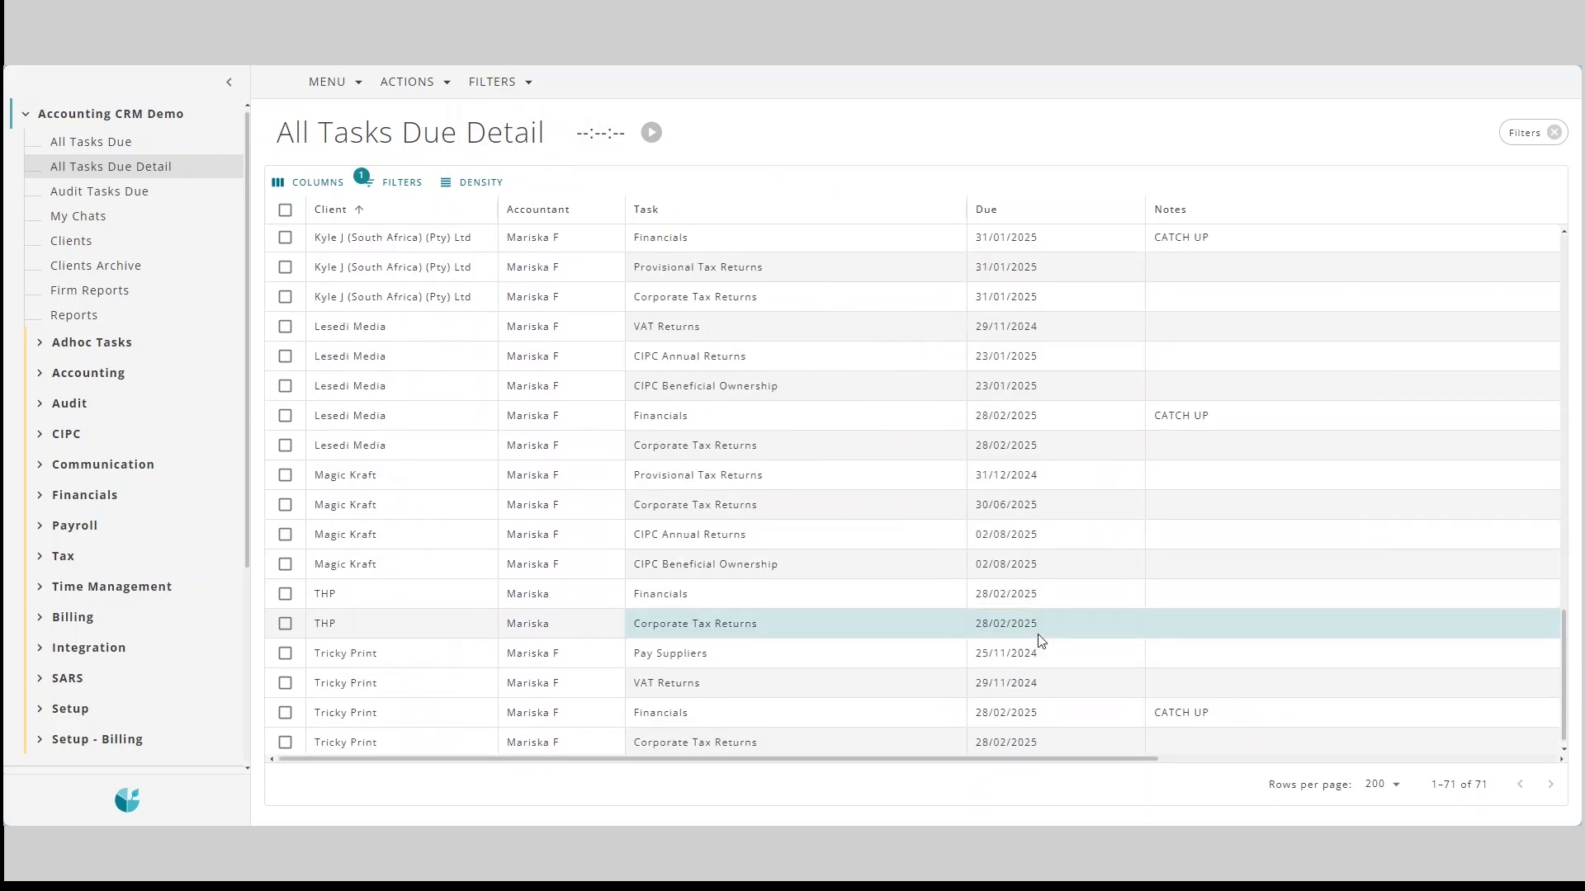
scroll(1038, 634, "up", 12)
scroll(1038, 634, "up", 10)
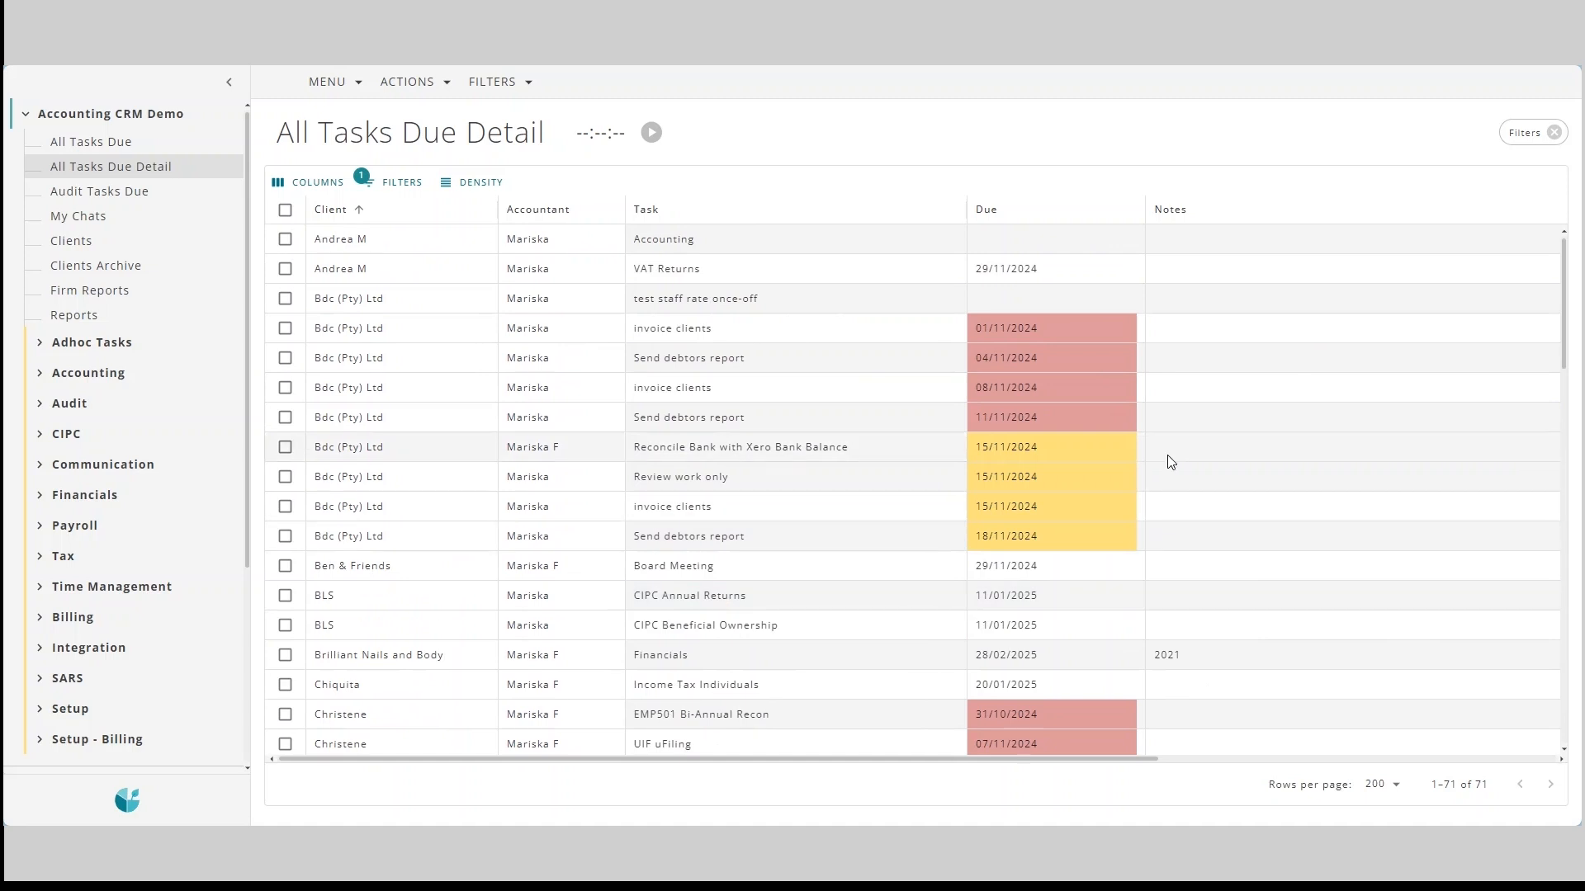
scroll(1073, 586, "down", 6)
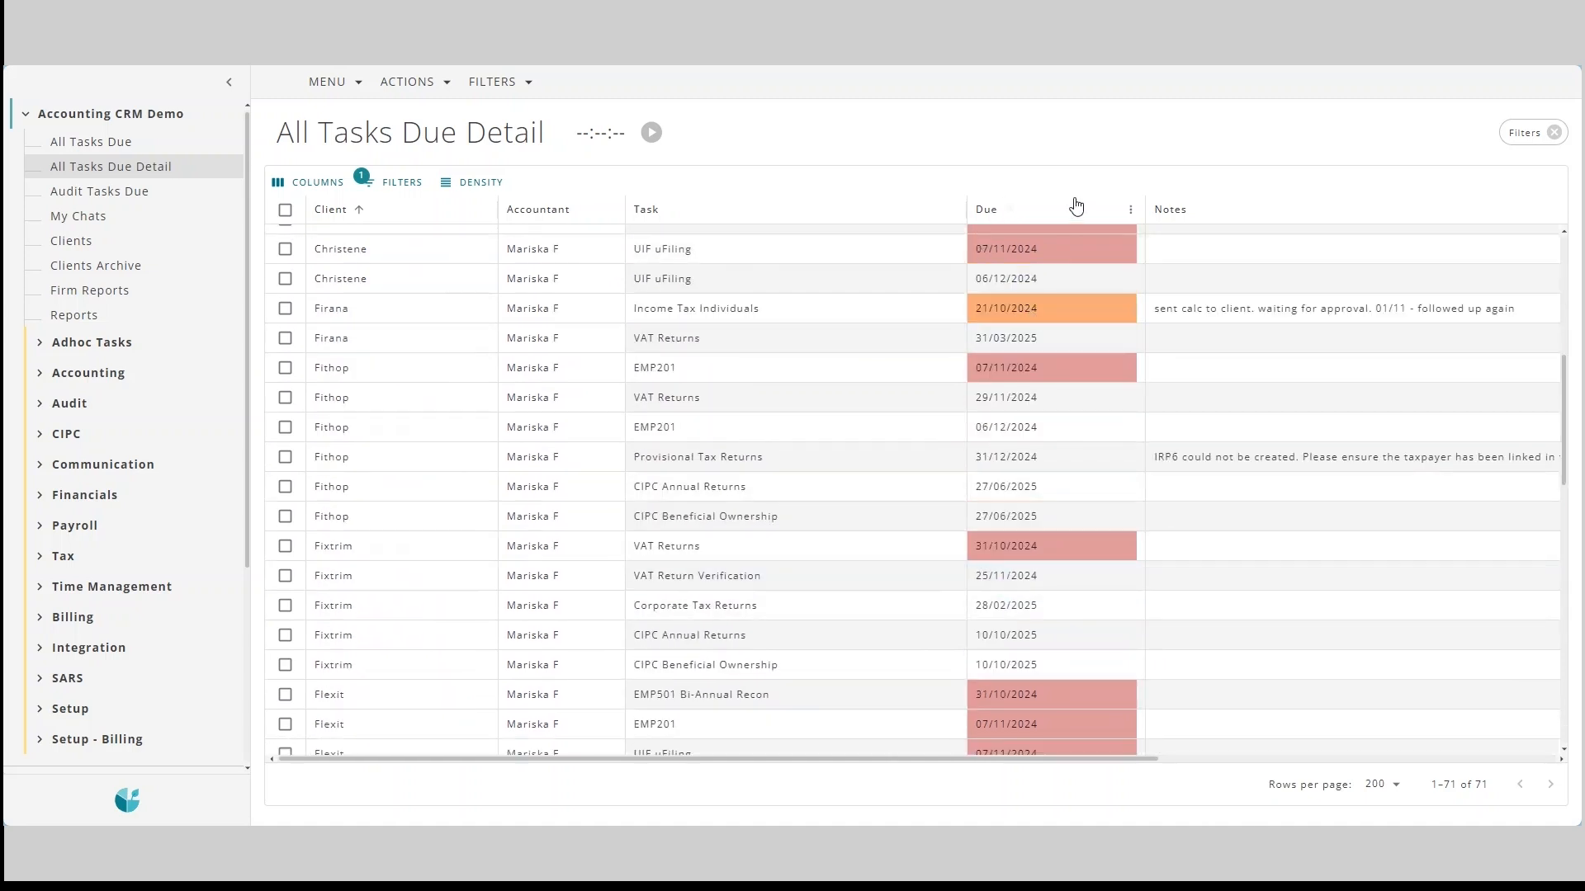
left_click(1022, 210)
scroll(1102, 561, "down", 15)
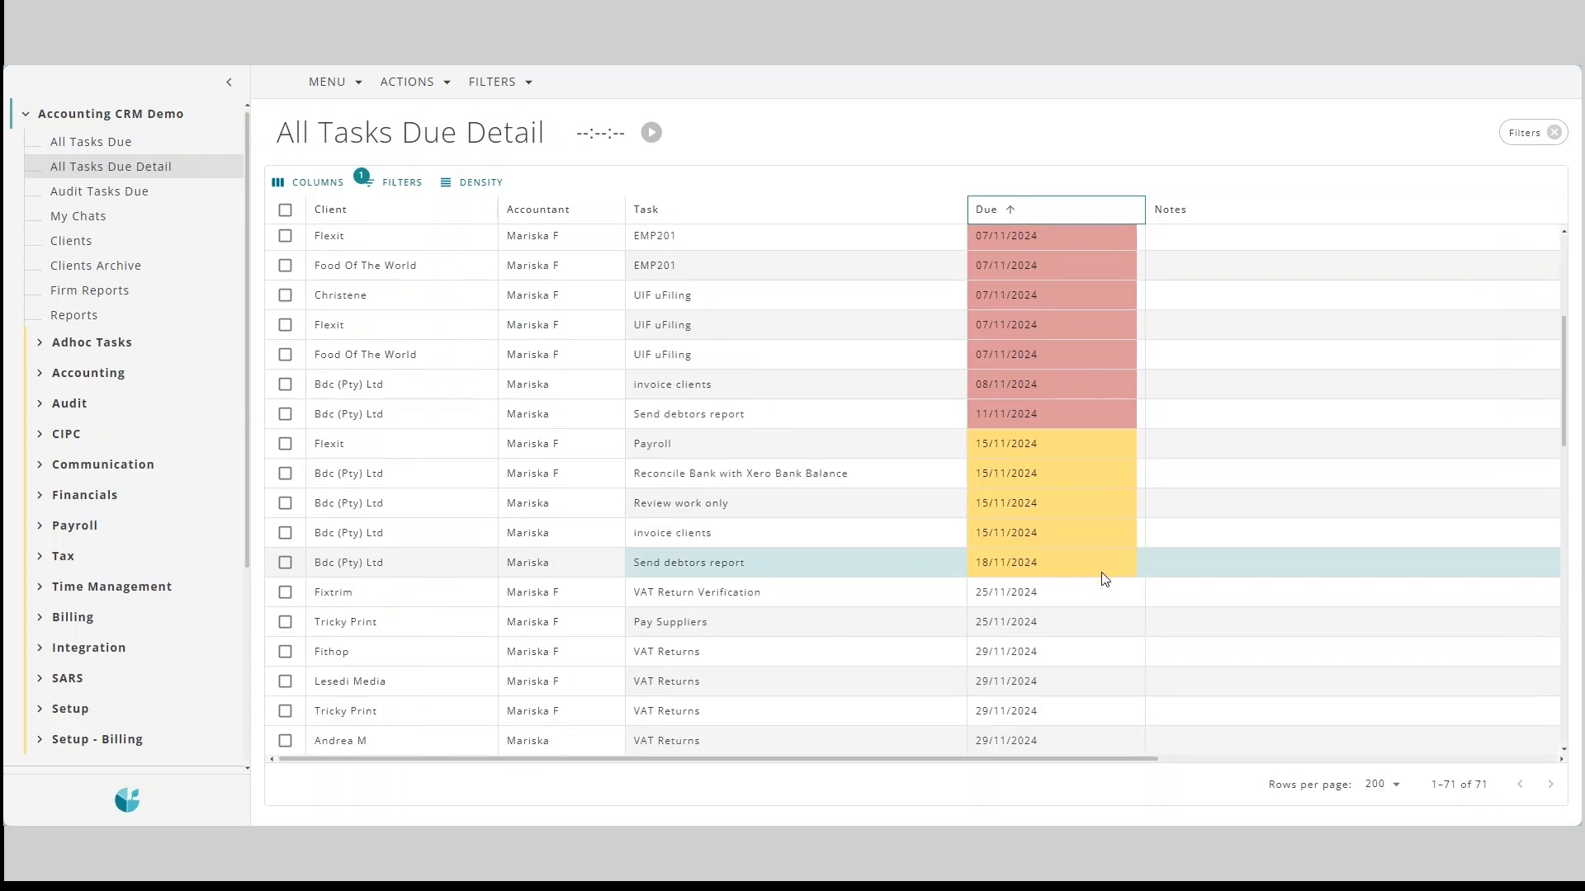
scroll(1088, 594, "down", 2)
scroll(1085, 607, "up", 18)
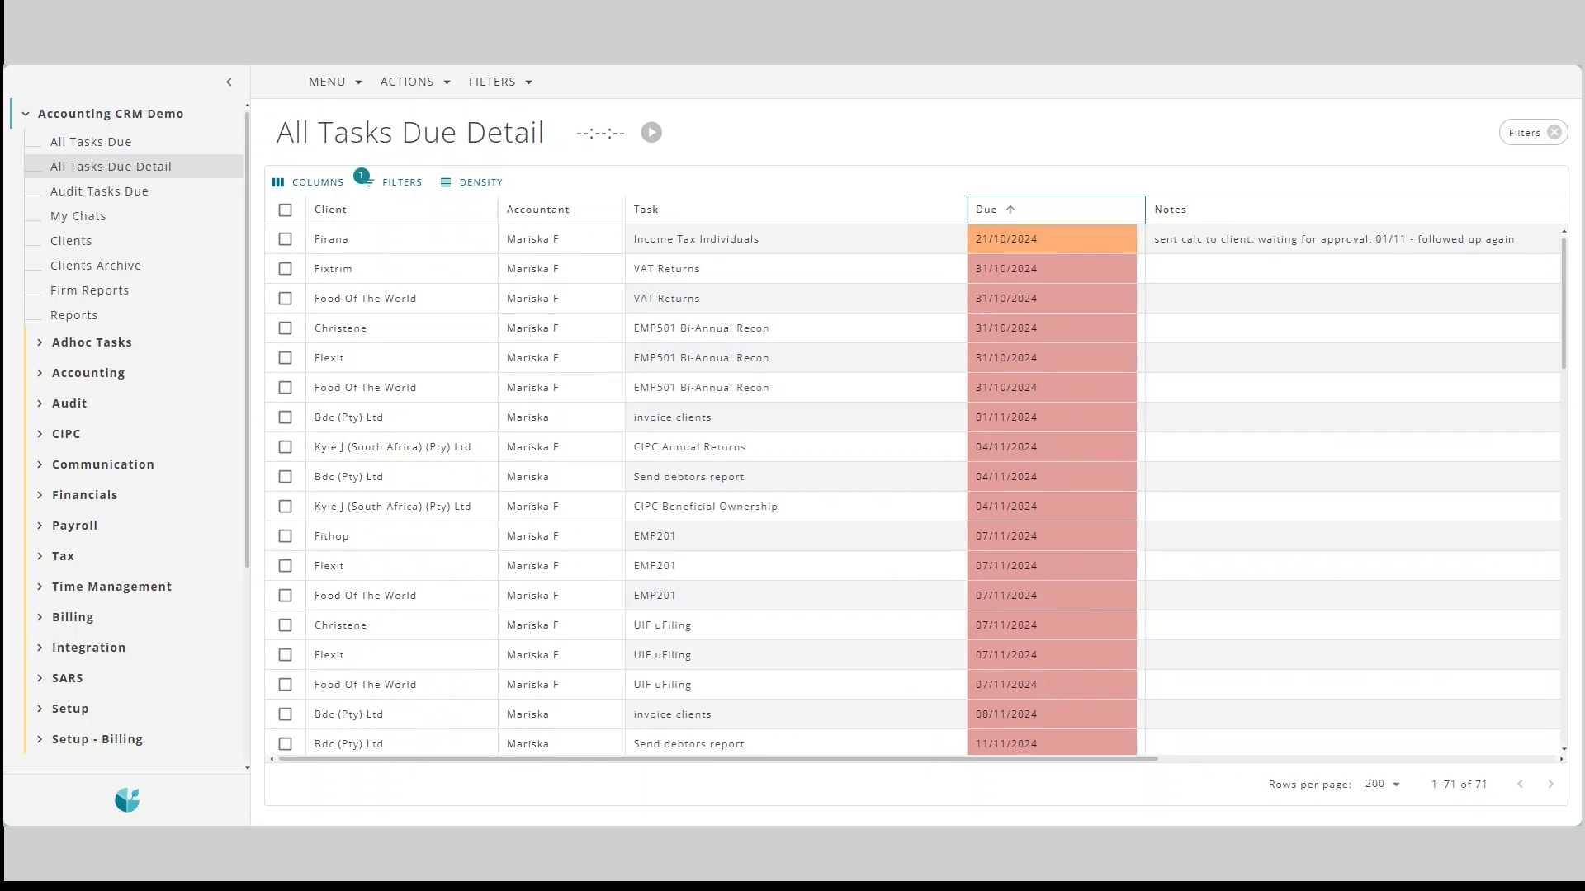
Open the Search/Filter or Sort help article from the advanced filter and skim its contents.
left_click(389, 182)
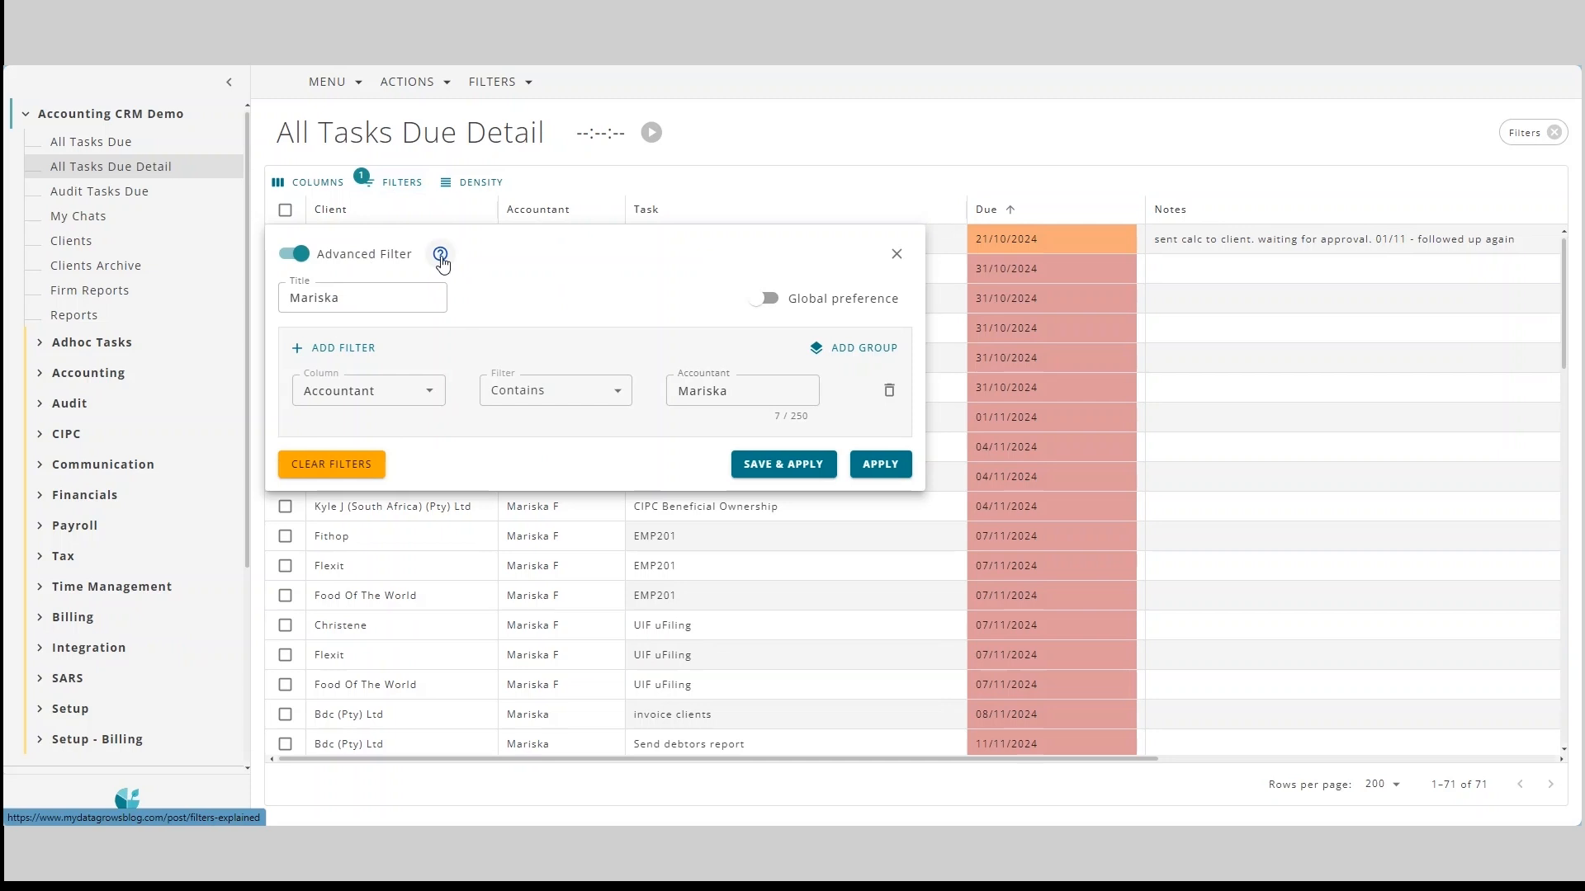
left_click(440, 255)
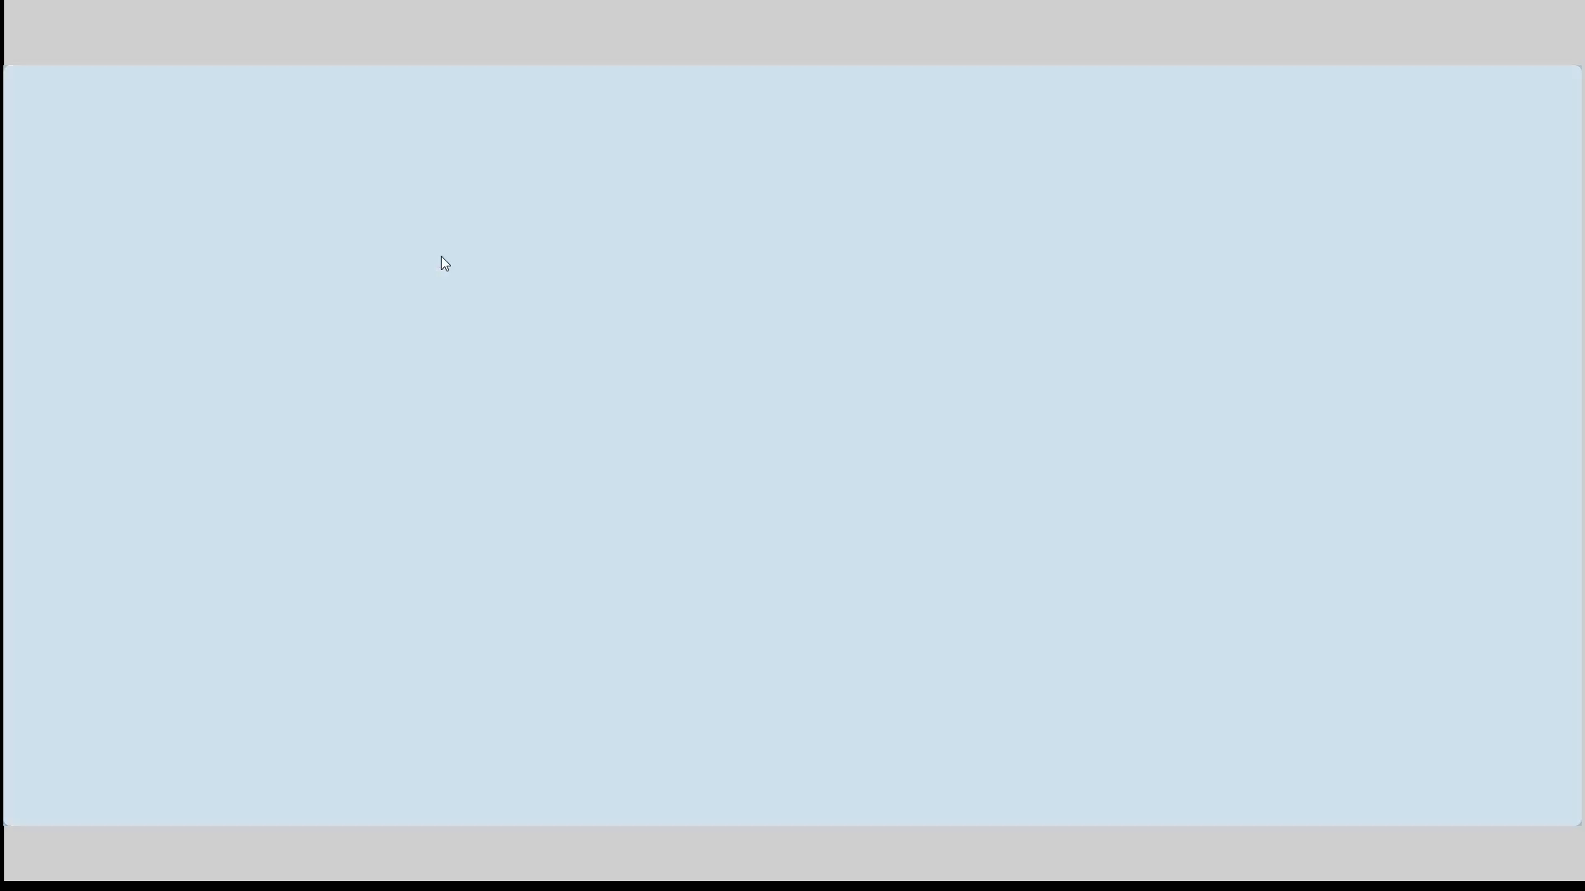
scroll(933, 470, "down", 10)
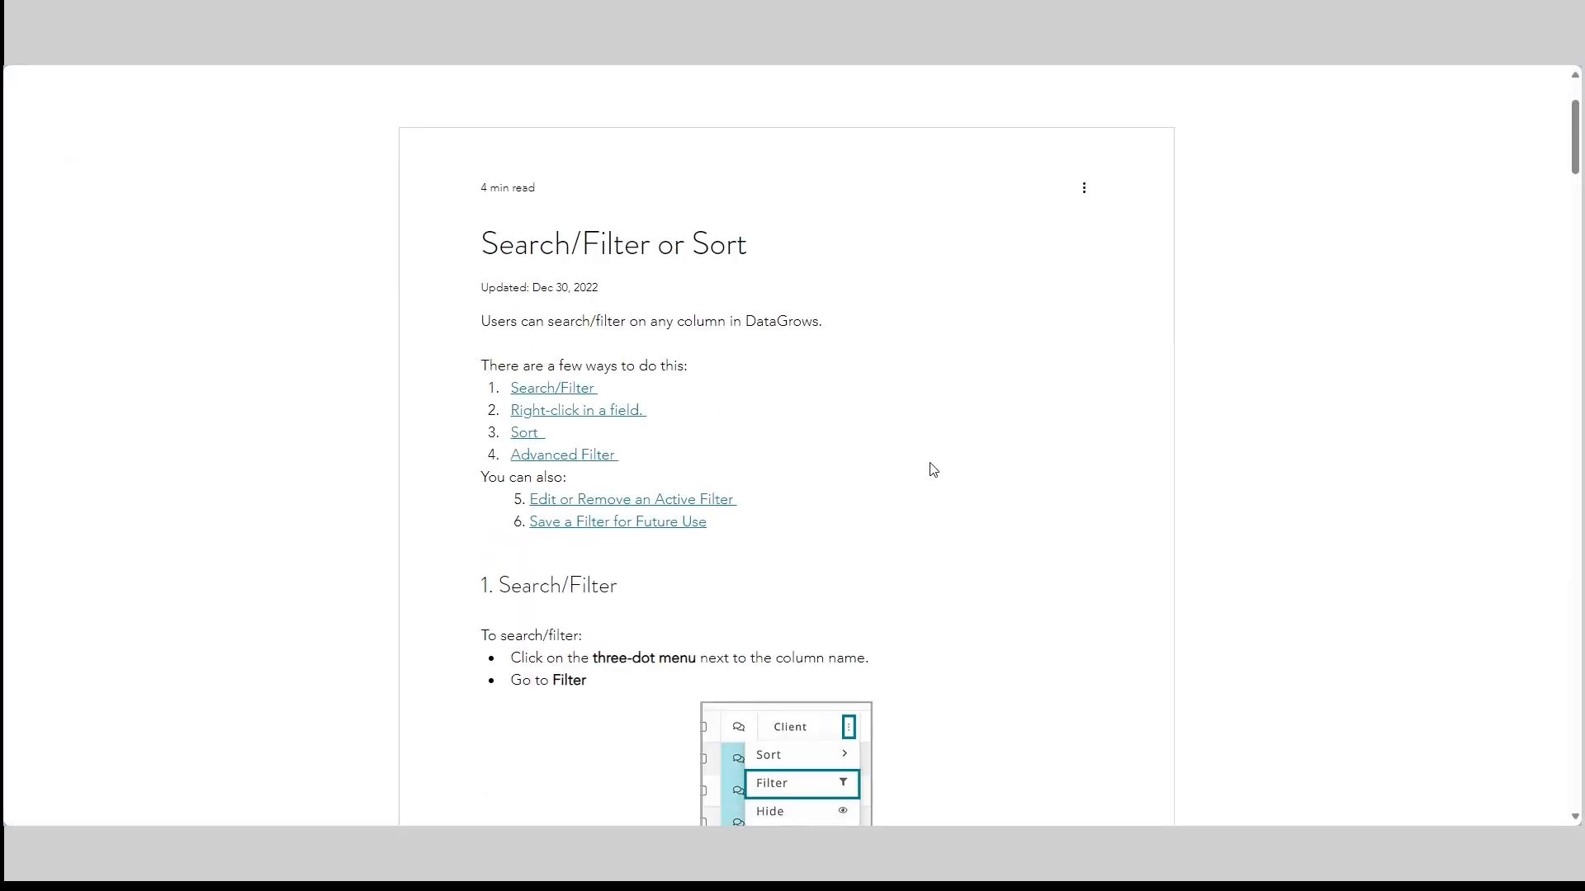
scroll(931, 500, "down", 2)
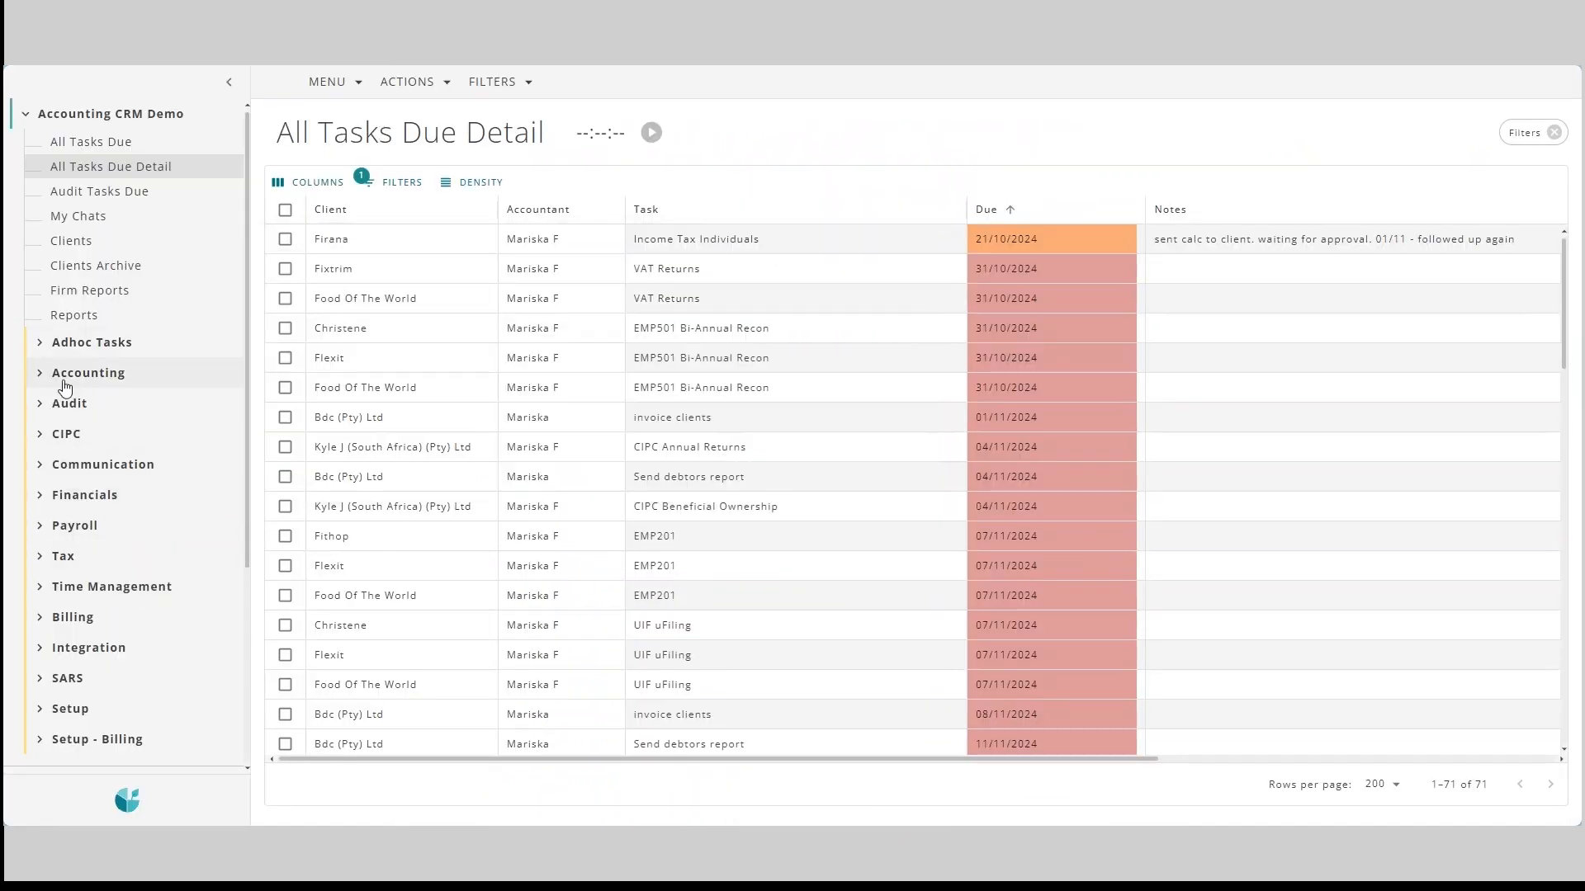
Open the VAT Returns table in Accounting and expand the BLS October 2024 return to the full-width details view.
left_click(66, 382)
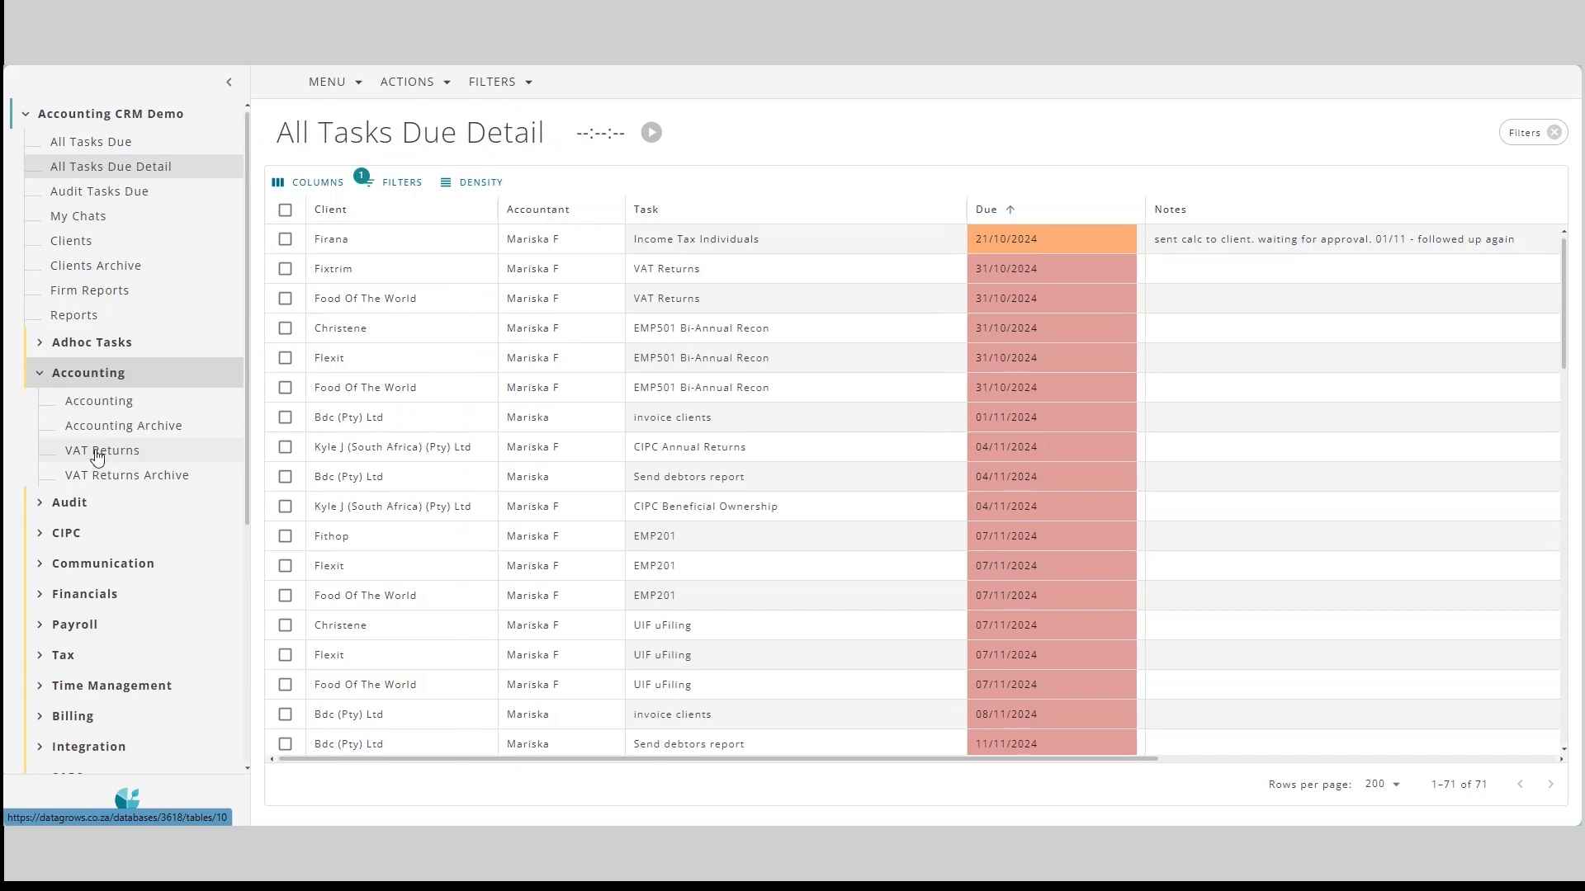
left_click(97, 460)
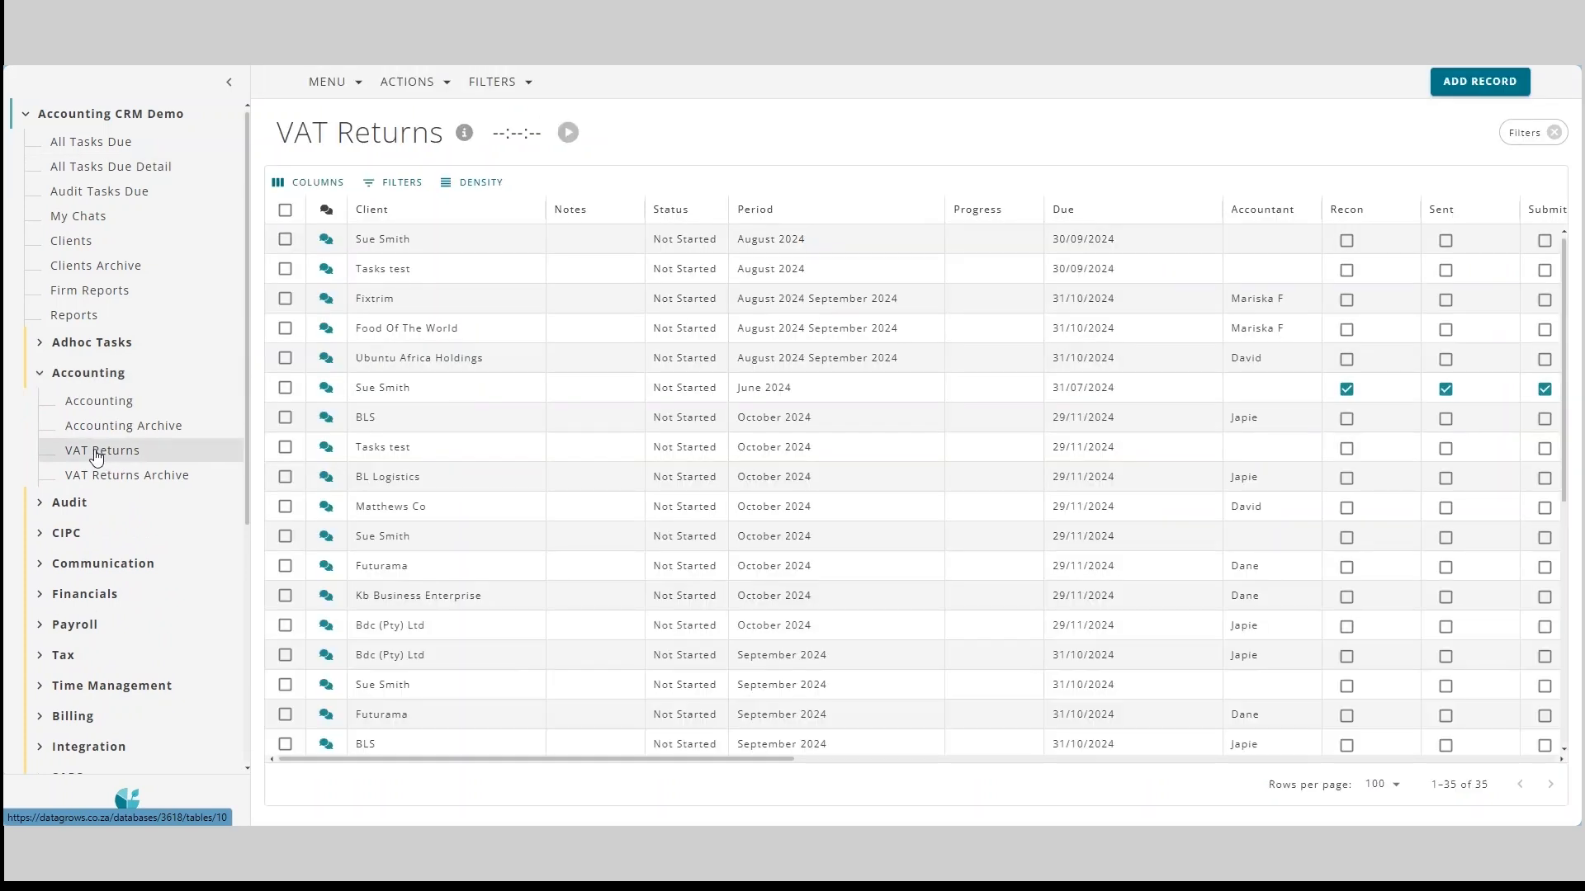
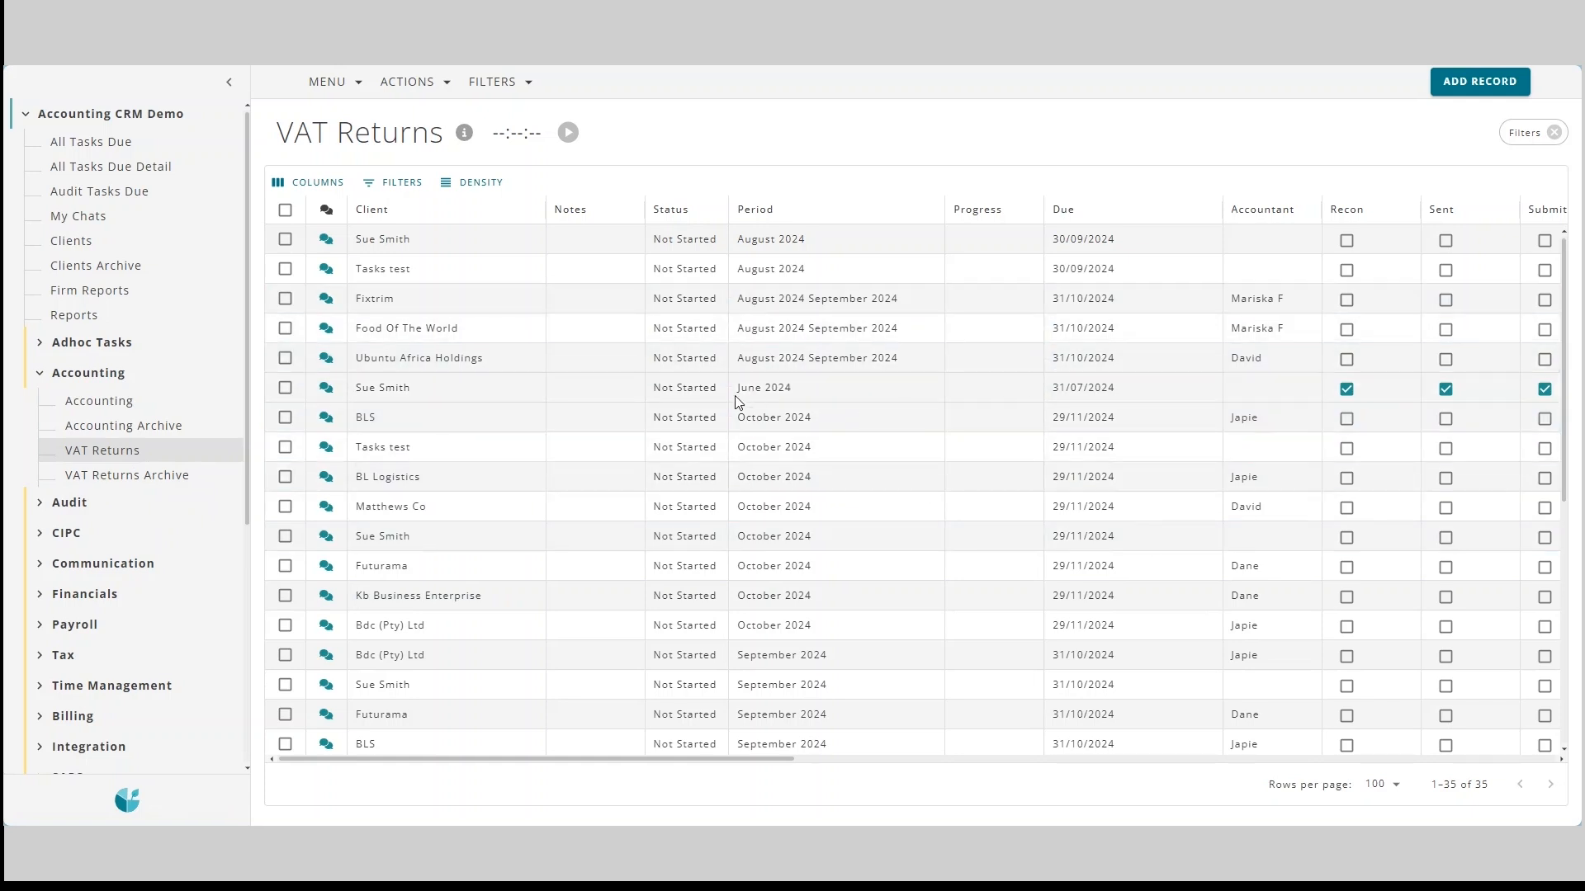
left_click(780, 420)
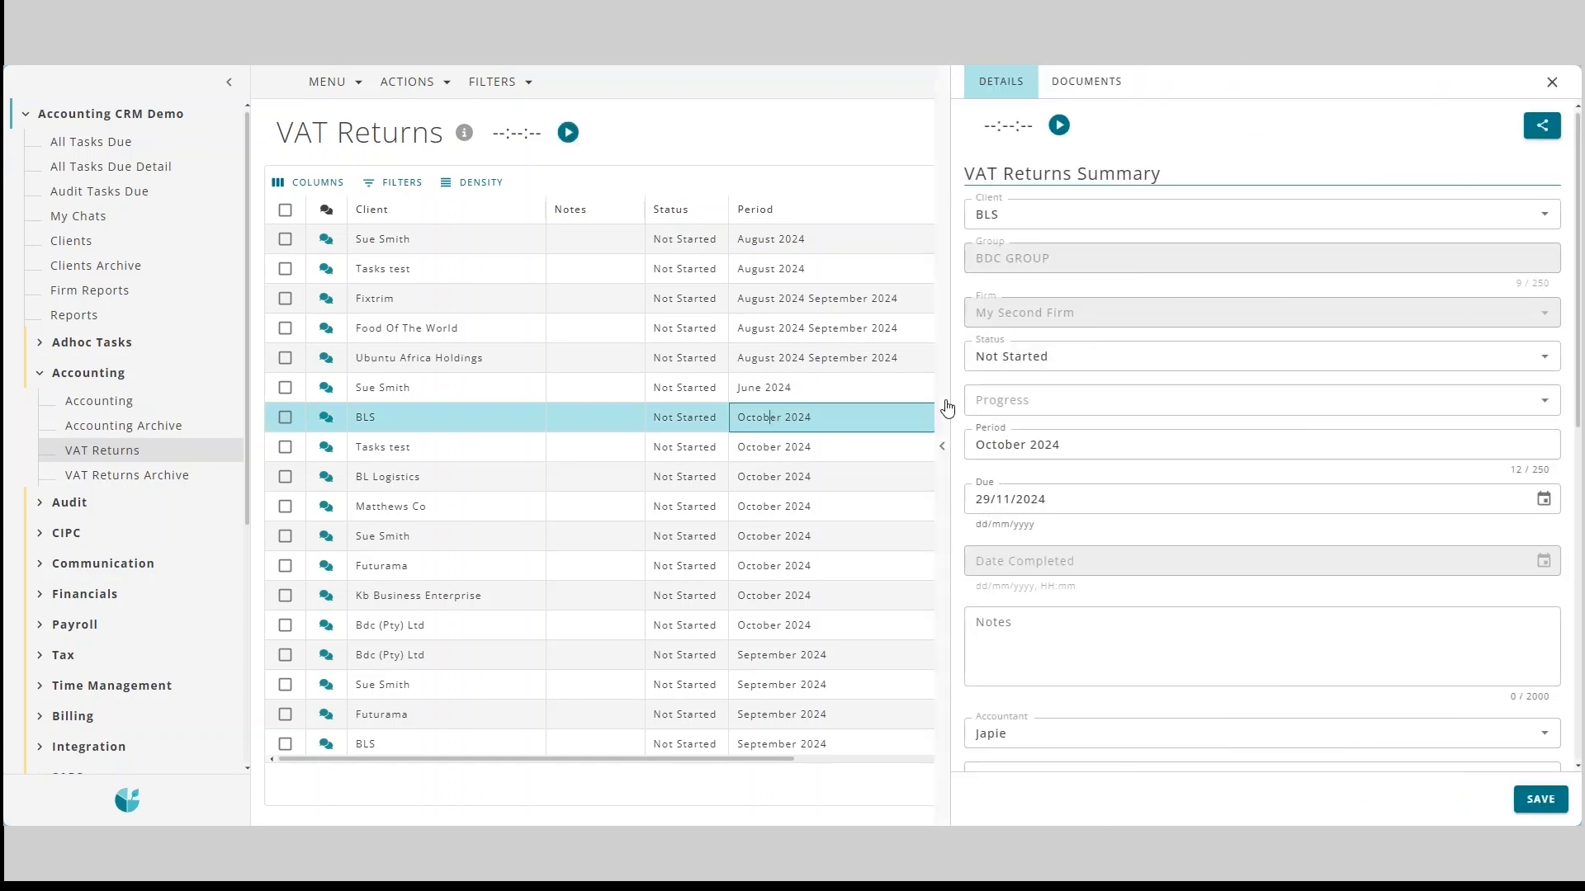
left_click(942, 439)
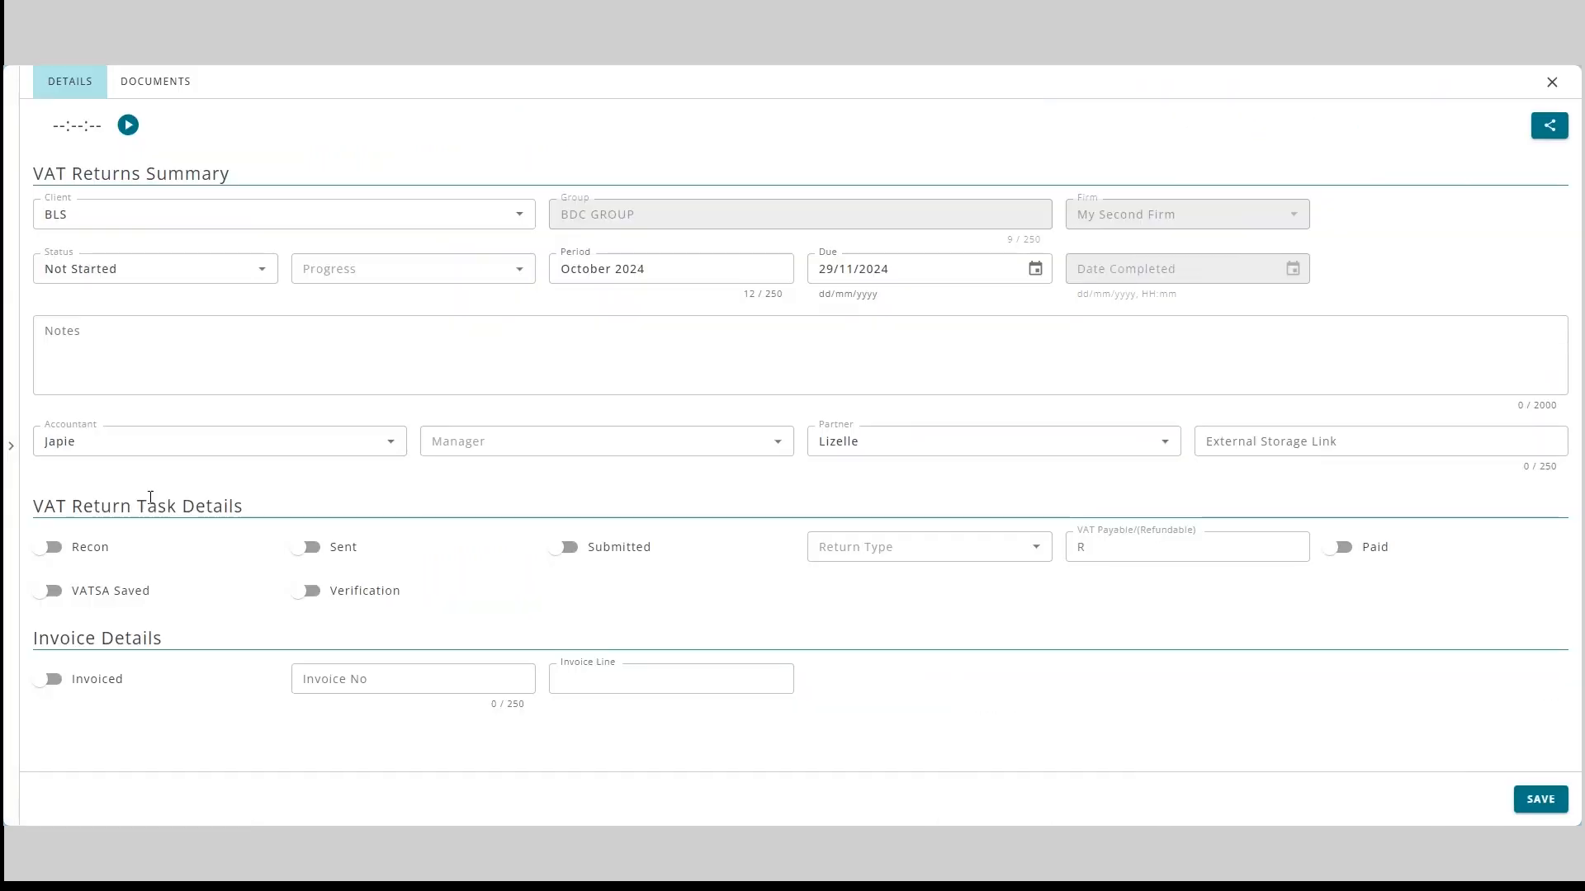
Mark the return as Recon, Sent and Submitted, with return type Refund and a VAT amount of R 100000.
left_click(51, 547)
left_click(308, 548)
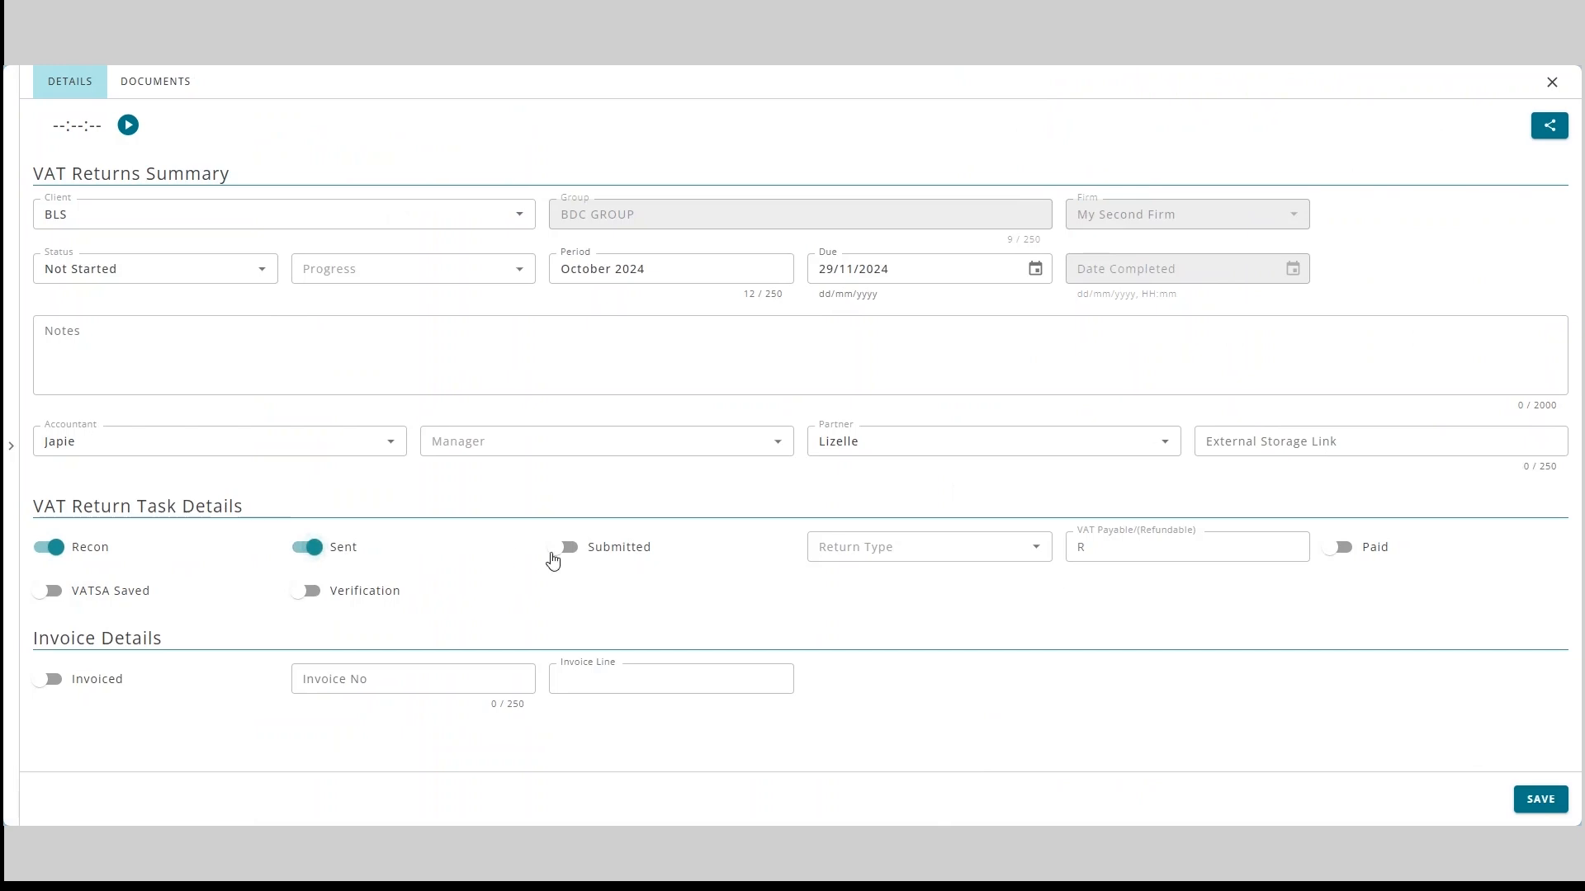
left_click(566, 548)
left_click(913, 550)
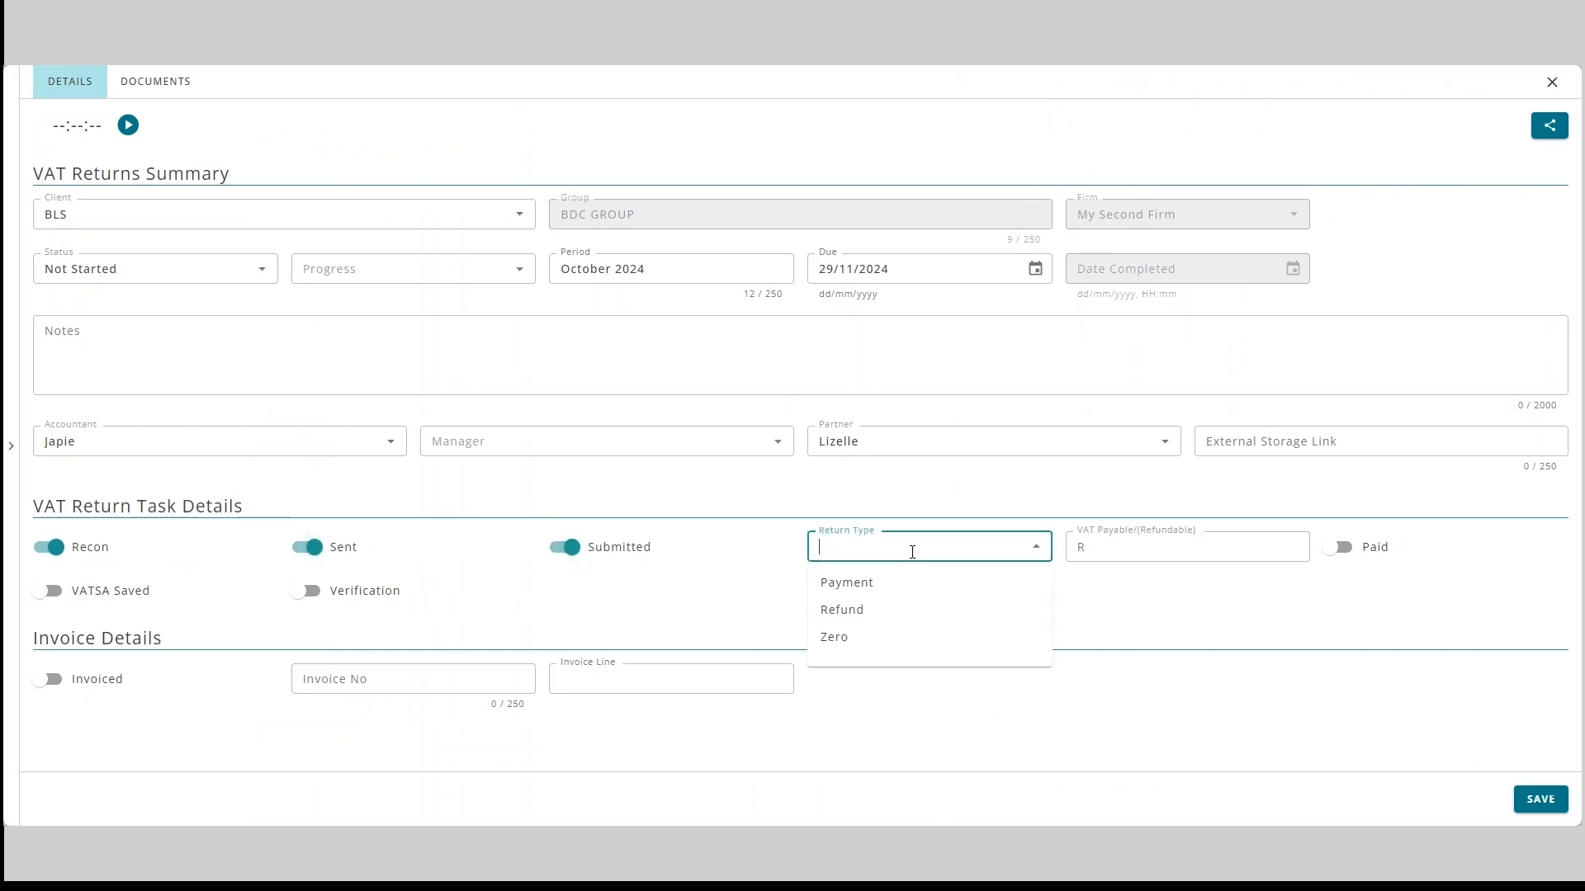
left_click(850, 611)
left_click(1148, 550)
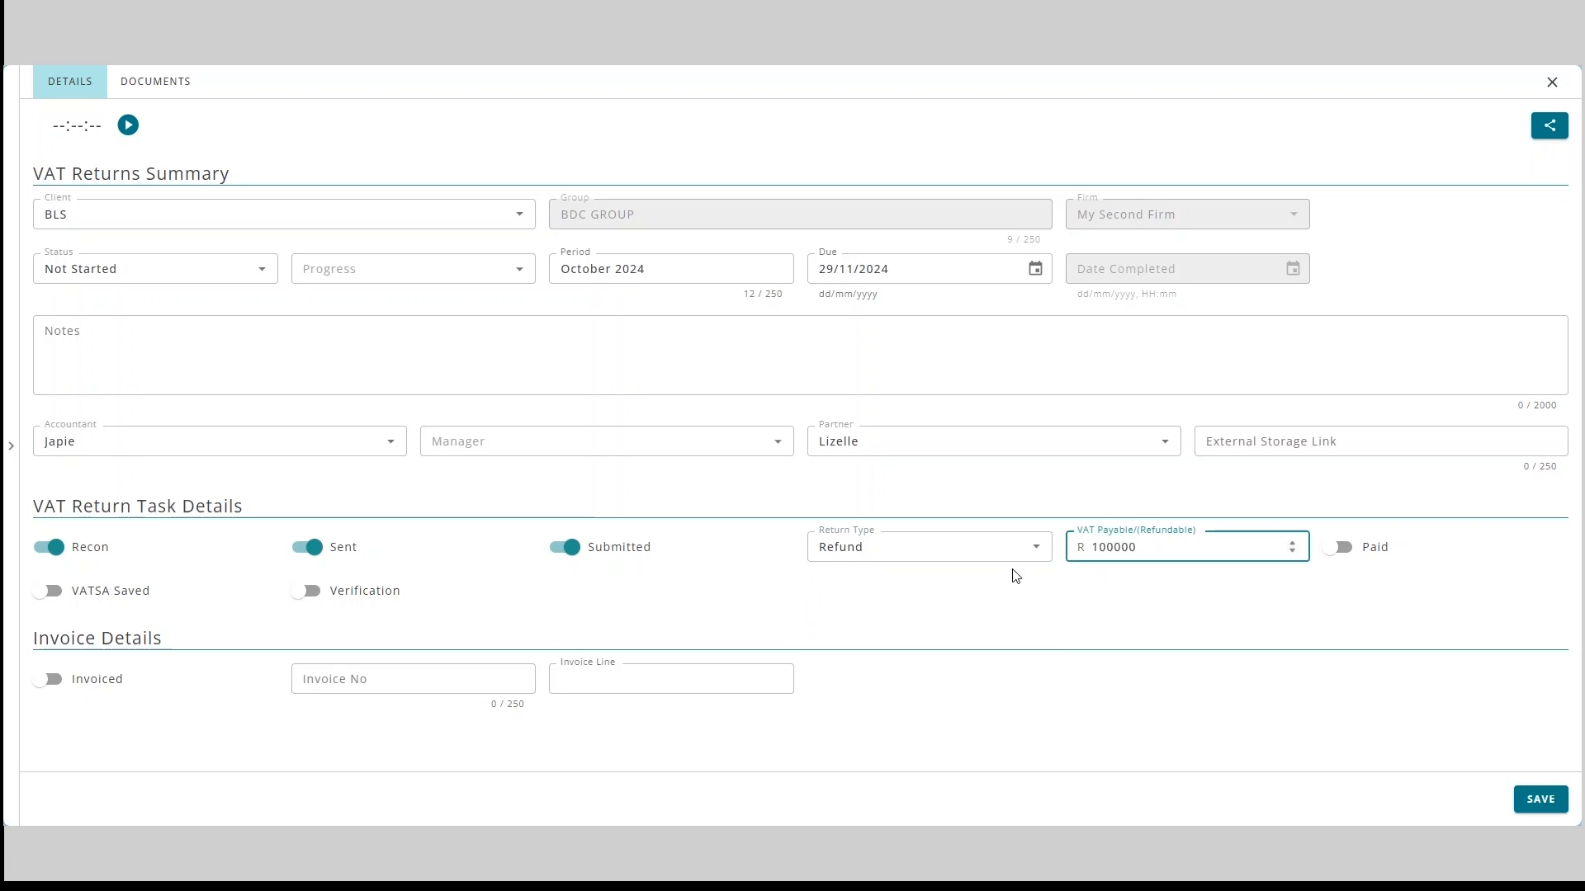
Switch Verification on and back off, and save the VAT return.
left_click(303, 592)
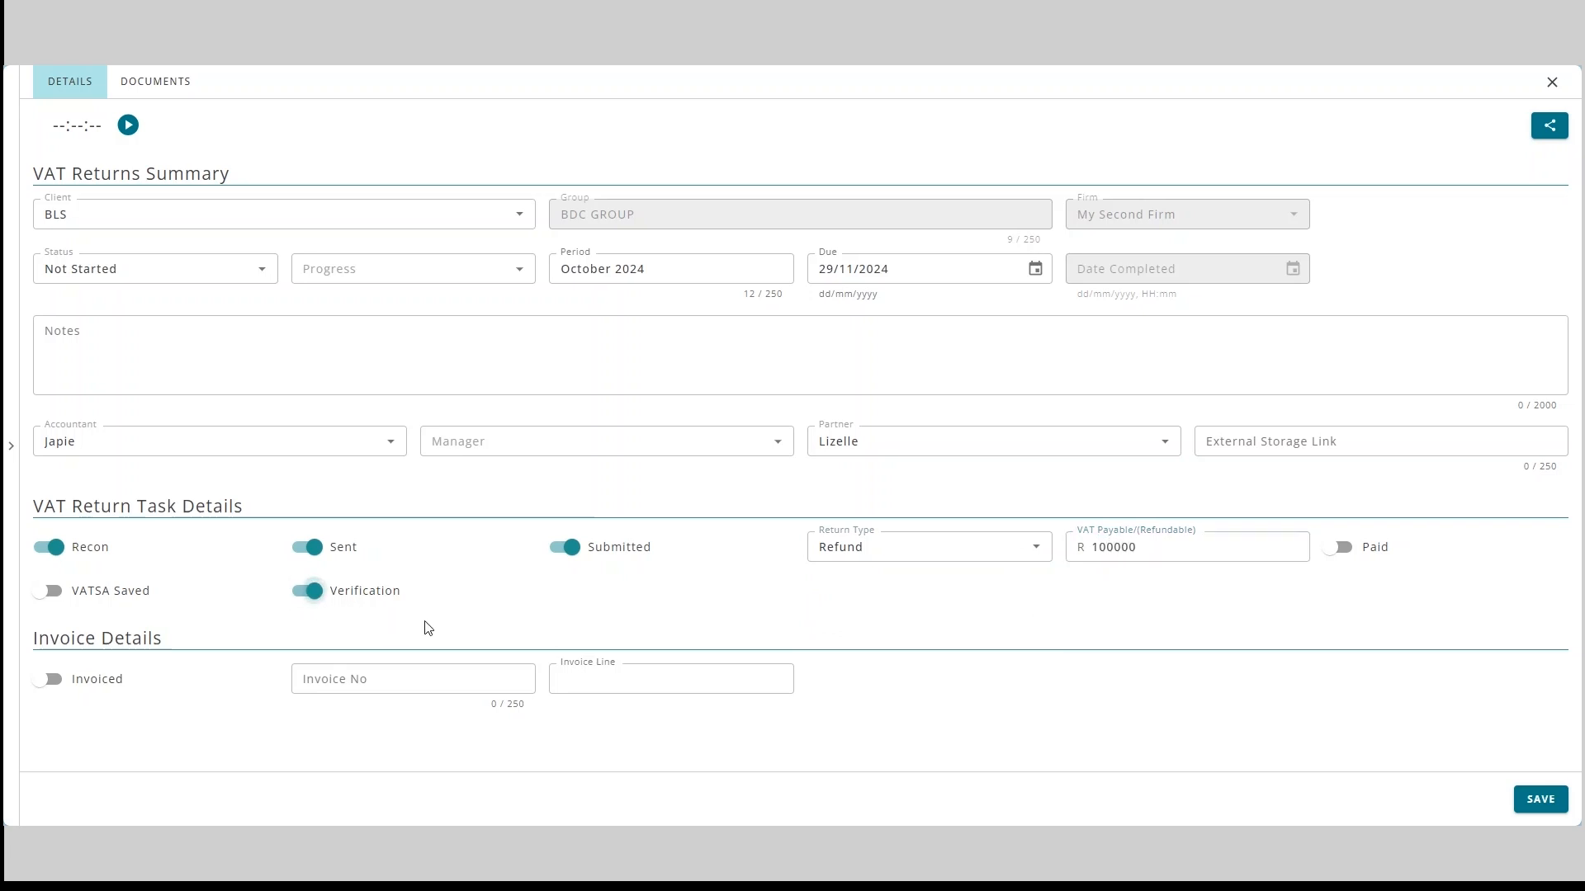
left_click(305, 591)
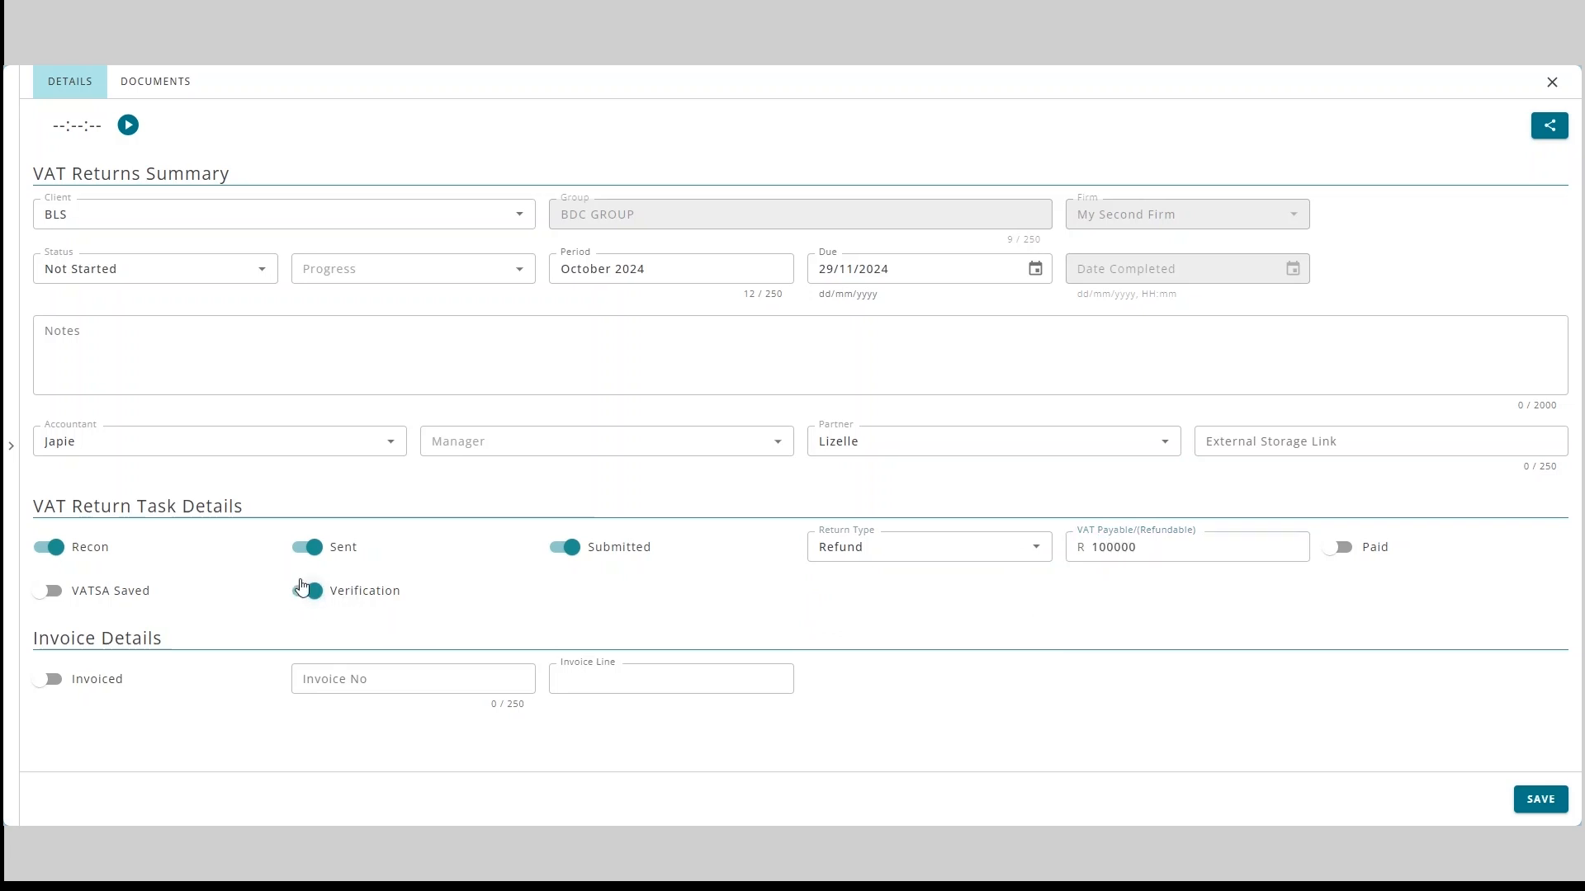
left_click(1541, 800)
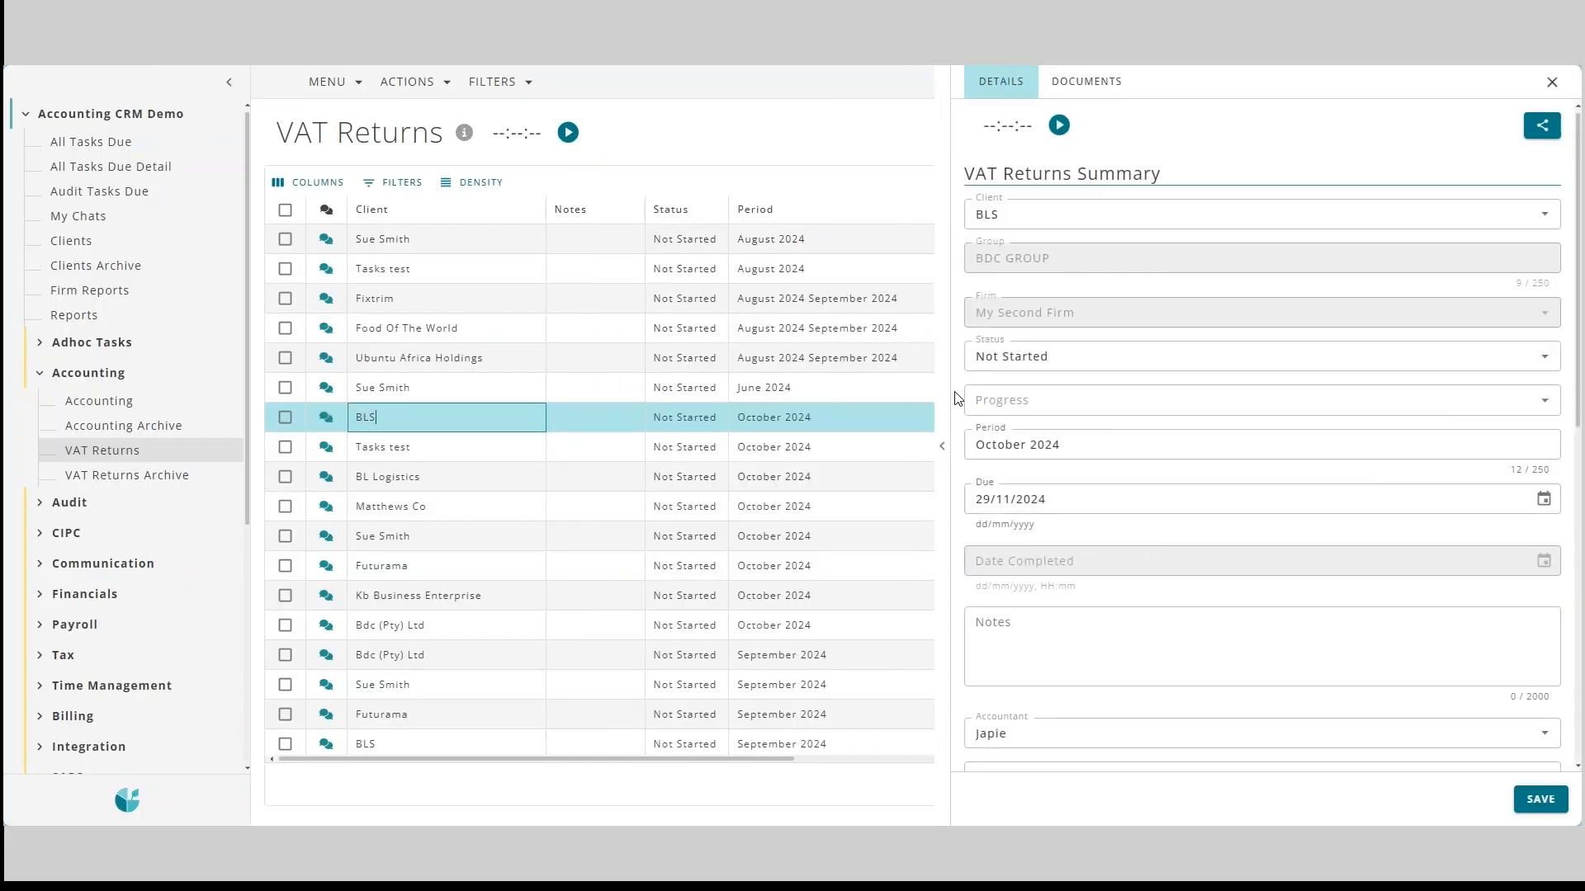
Reopen the BLS October 2024 VAT return in full width, enable Verification and save it.
left_click(942, 397)
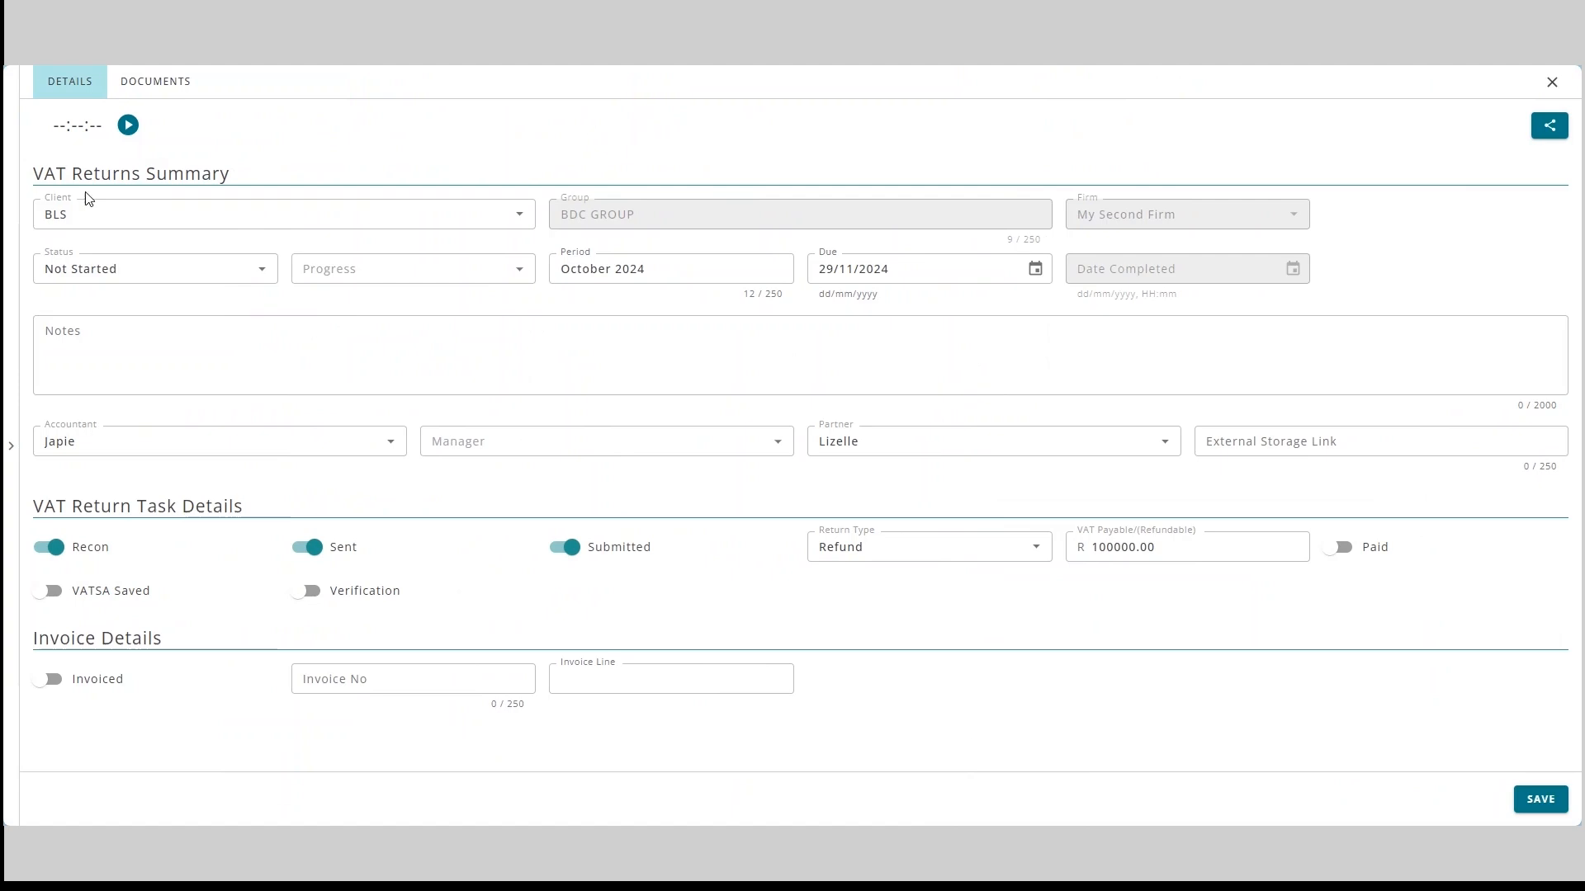
left_click(307, 591)
left_click(1523, 797)
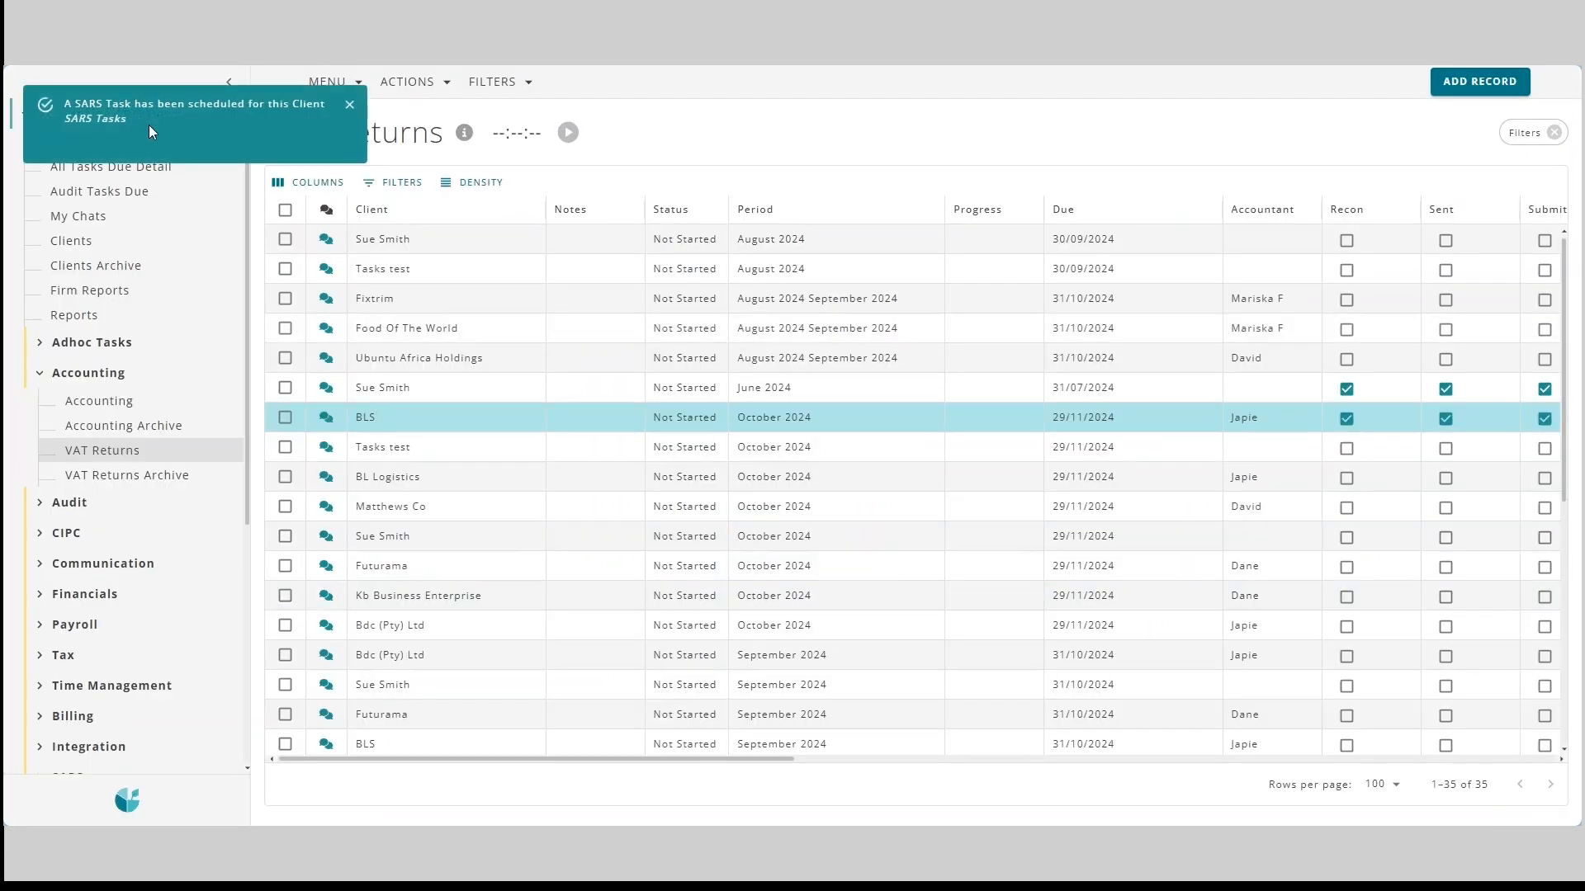
Go to the SARS Tasks table from the scheduled-task notification and sort it by Internal Due Date in ascending order.
left_click(86, 121)
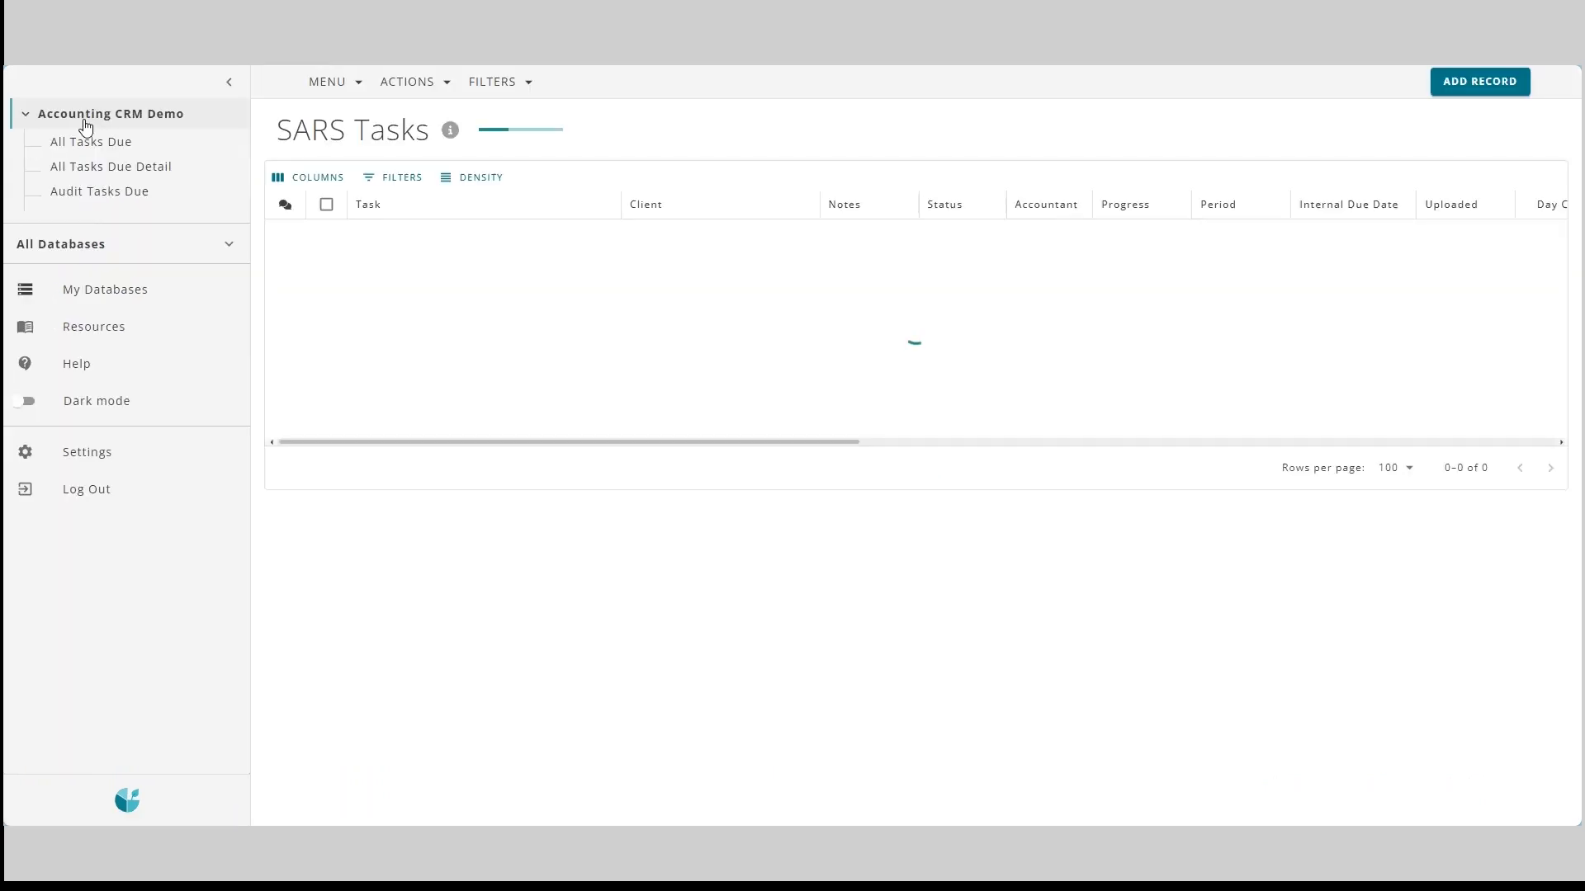
scroll(149, 545, "down", 3)
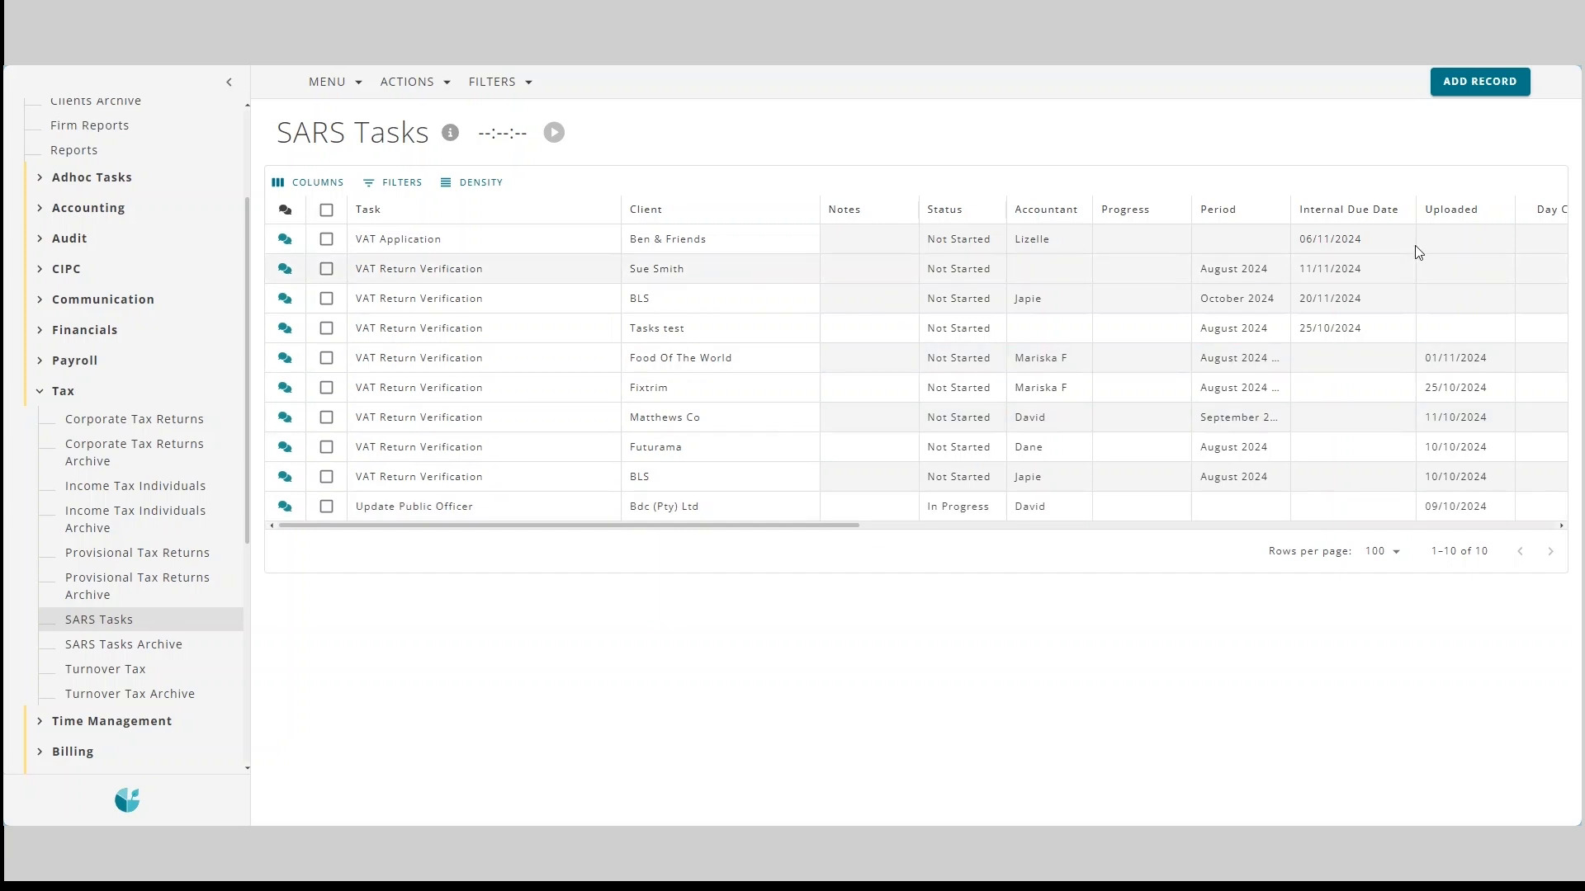
left_click(1358, 218)
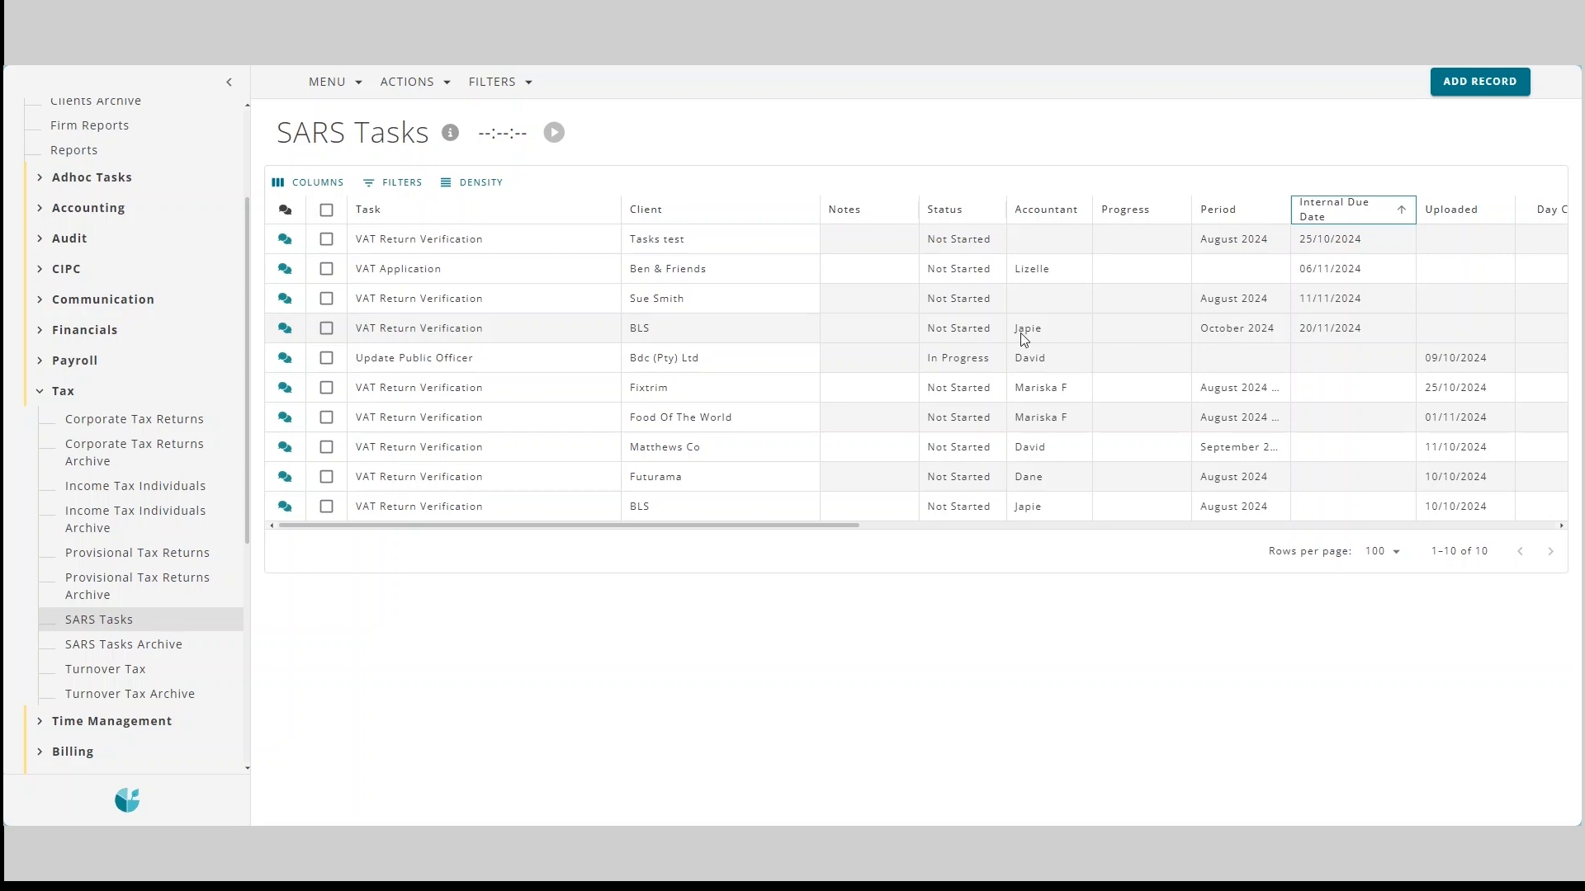
Look through the details of the BLS October 2024 VAT Return Verification task and close the record.
left_click(1313, 330)
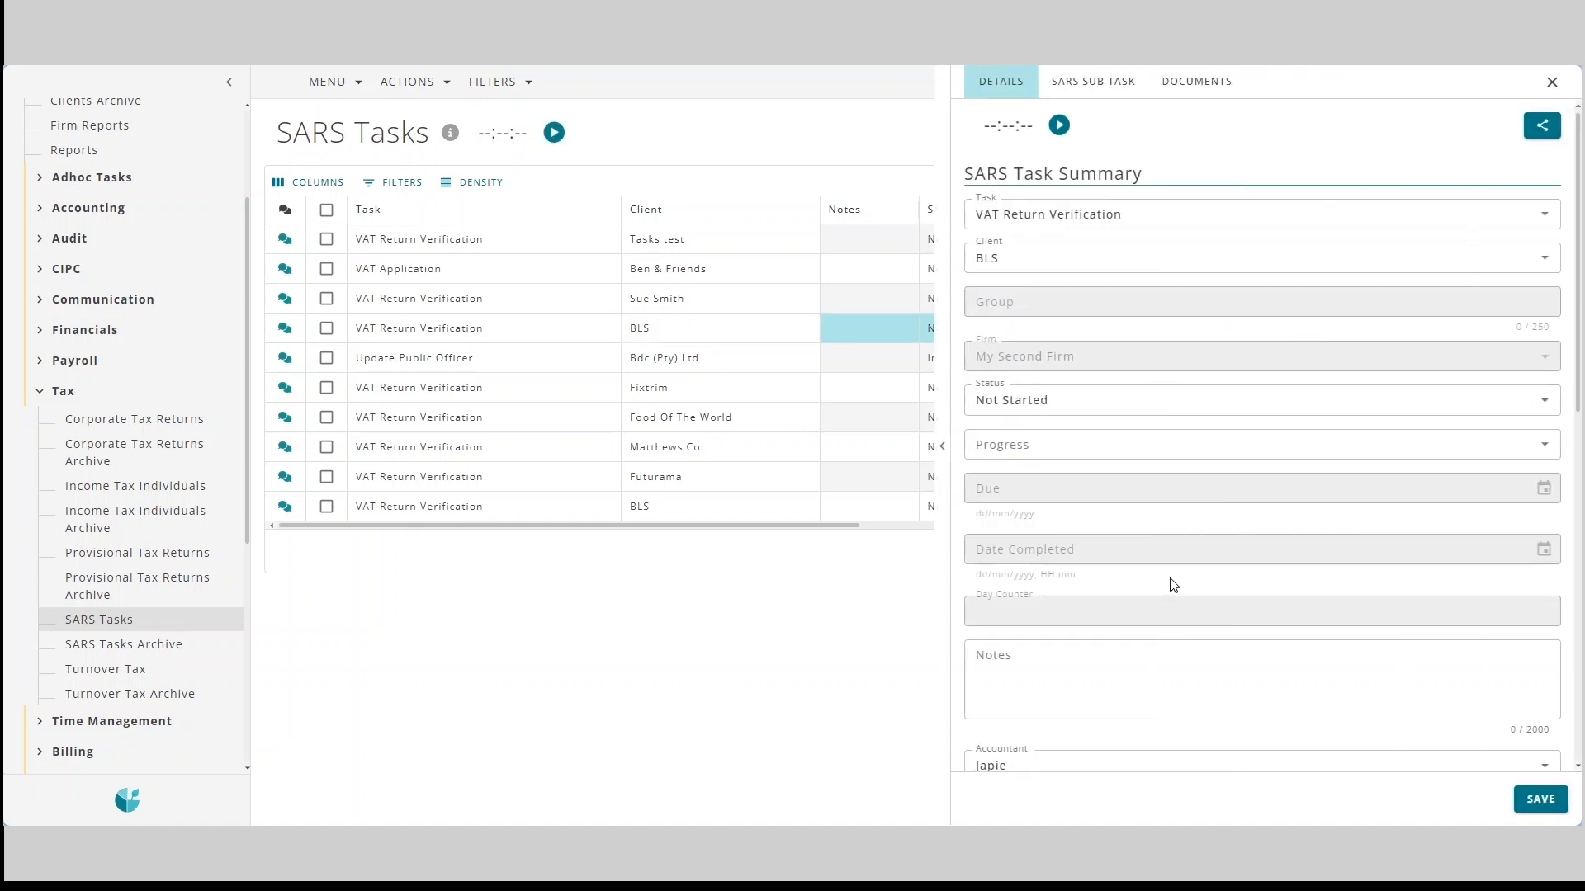
scroll(1191, 583, "down", 6)
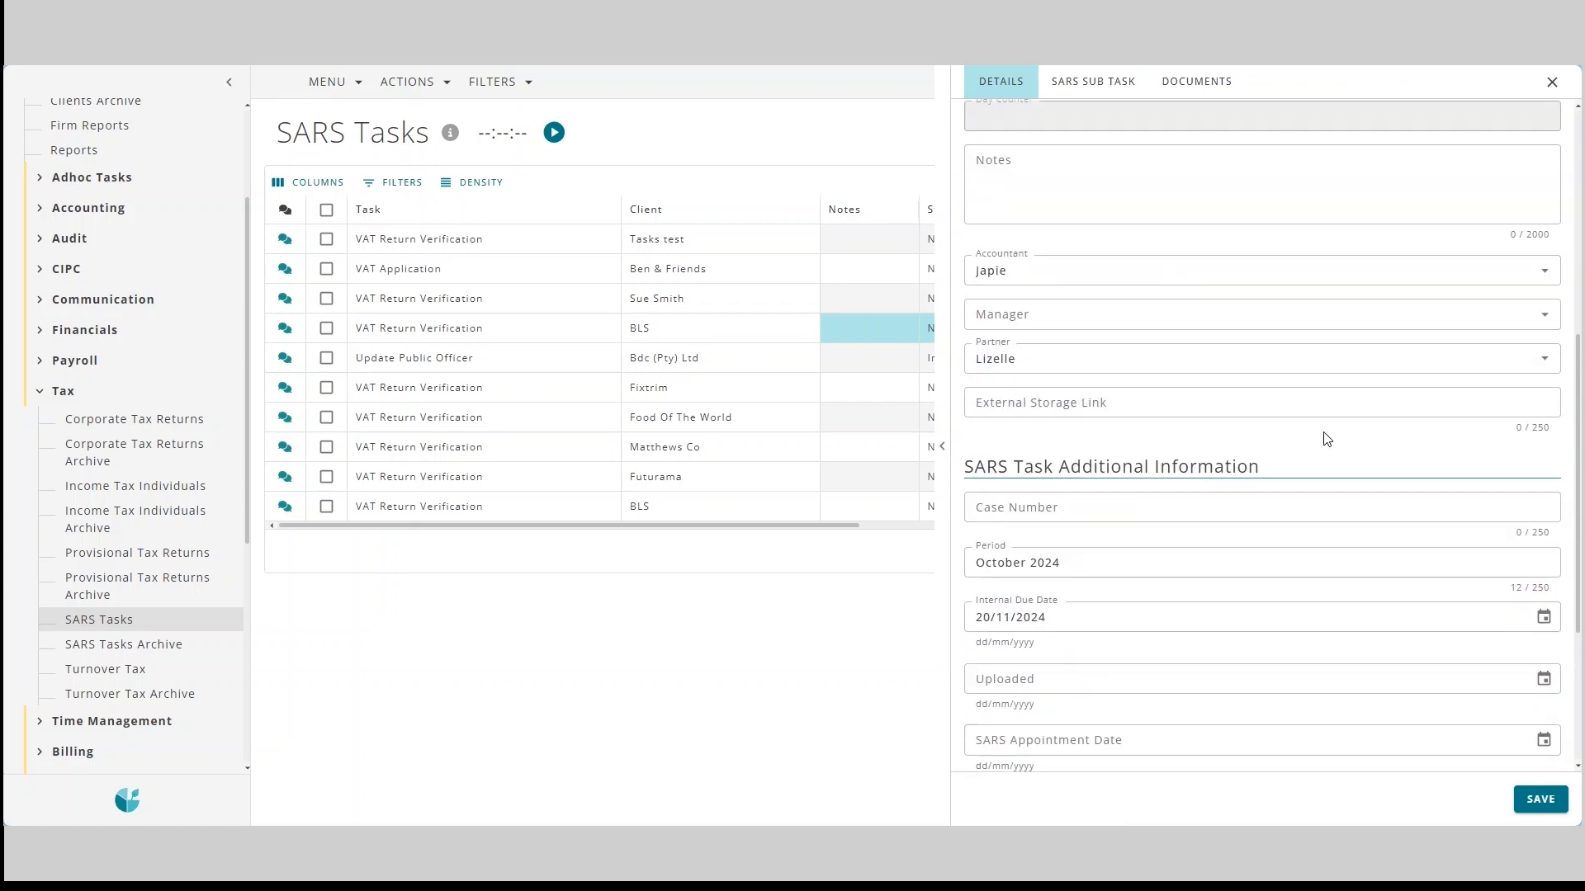
scroll(1329, 438, "up", 6)
left_click(1552, 81)
Open All Tasks Due Detail and filter it on the accountant of the Bdc (Pty) Ltd VAT Returns task.
scroll(156, 234, "up", 3)
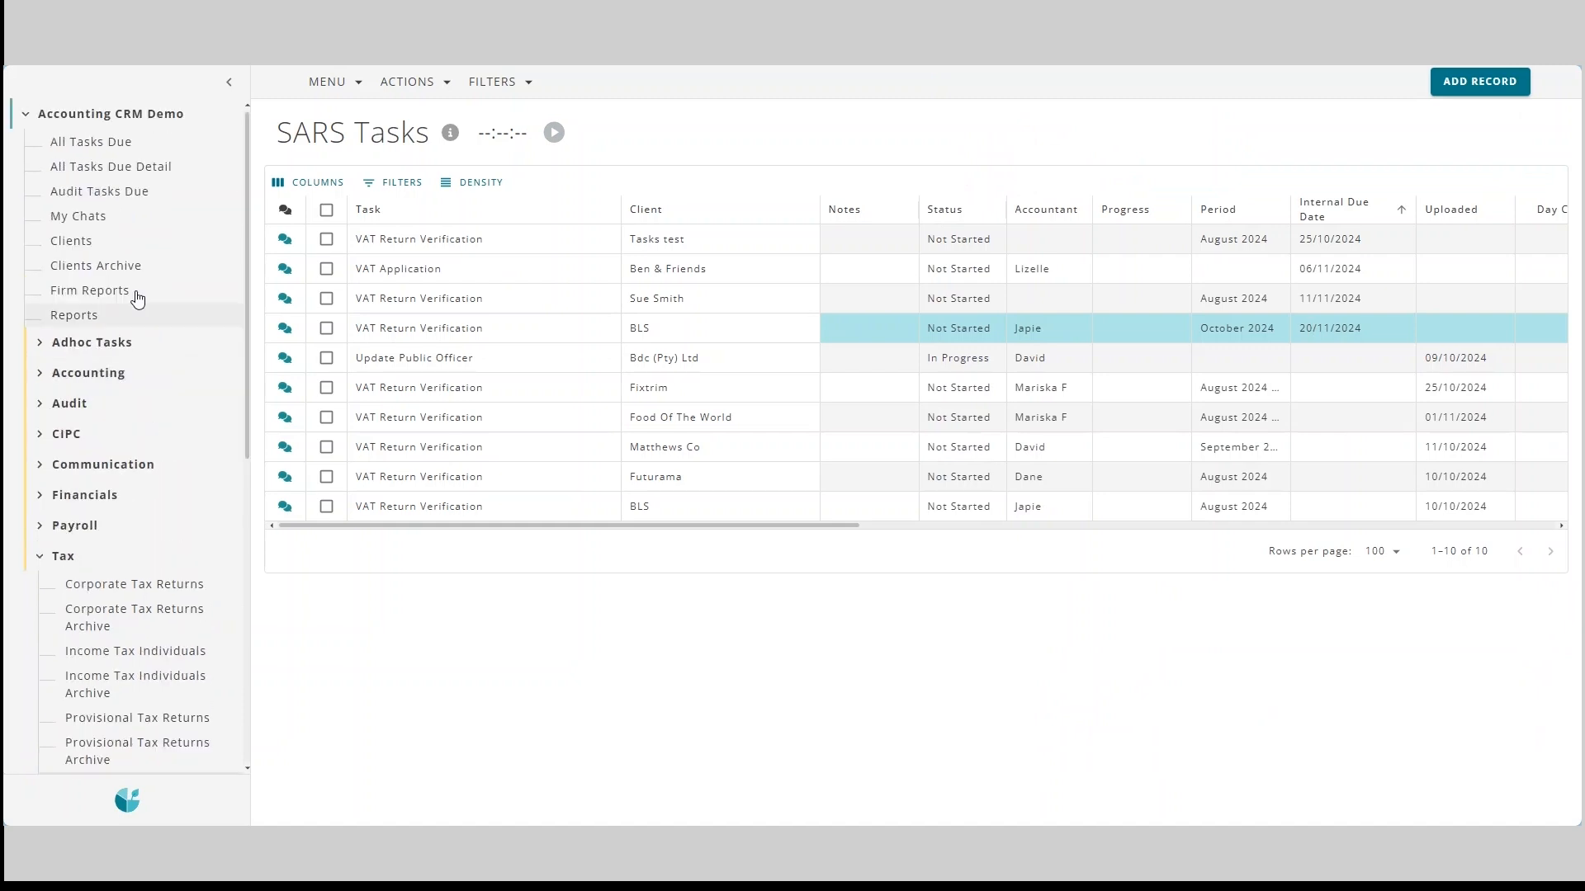
left_click(136, 166)
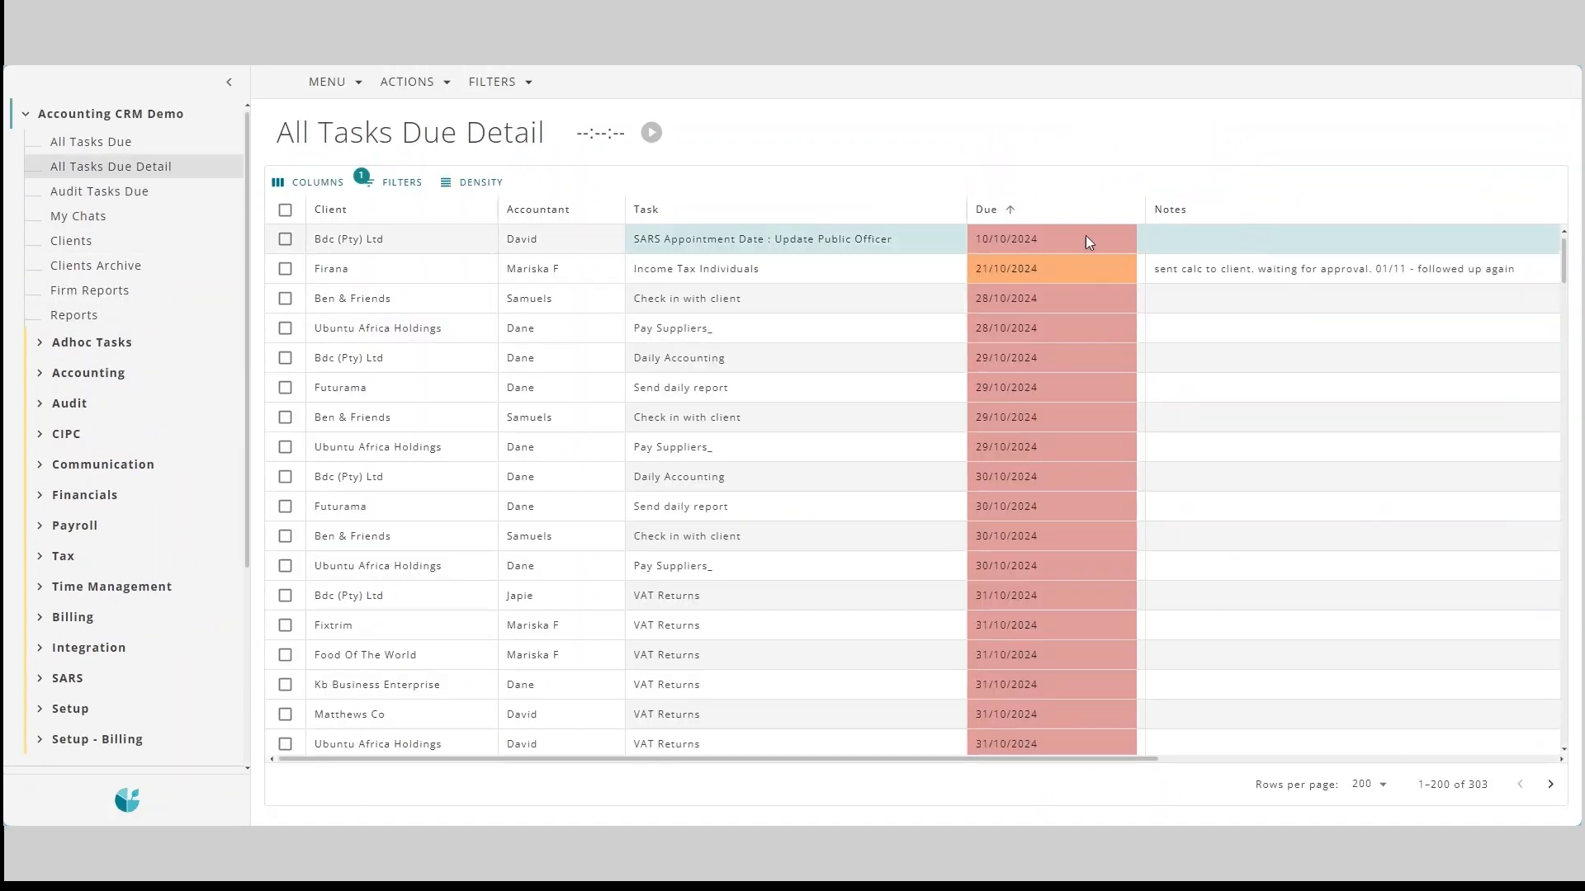
left_click(568, 598)
right_click(568, 597)
left_click(562, 610)
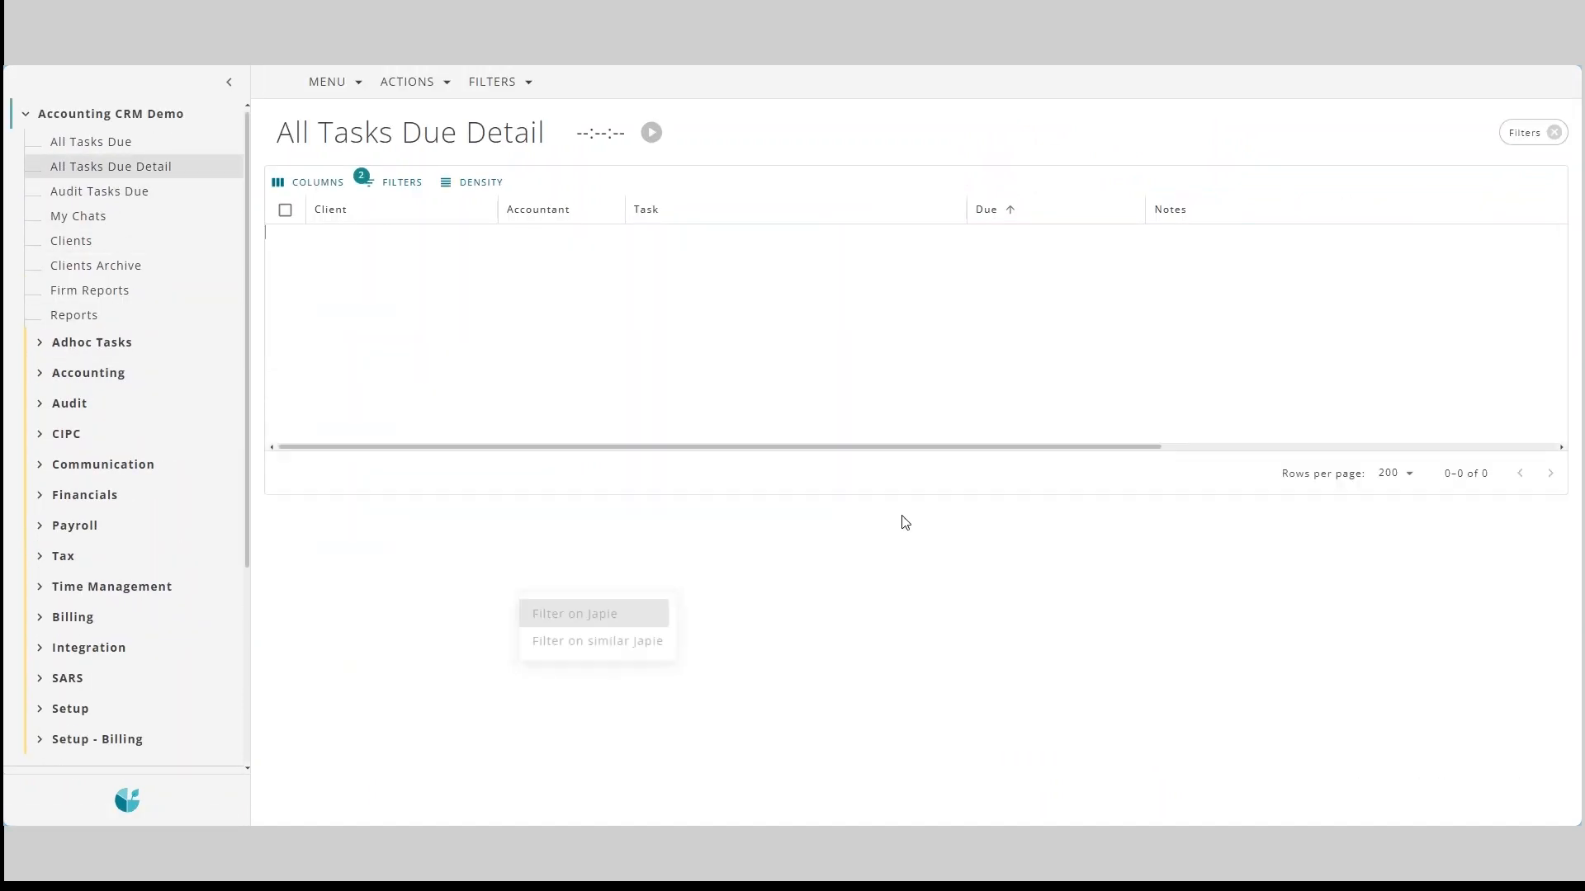
In the advanced filter, delete the first accountant condition, enter the BLS accountant's first name in the remaining Equals condition, and apply it.
left_click(1525, 132)
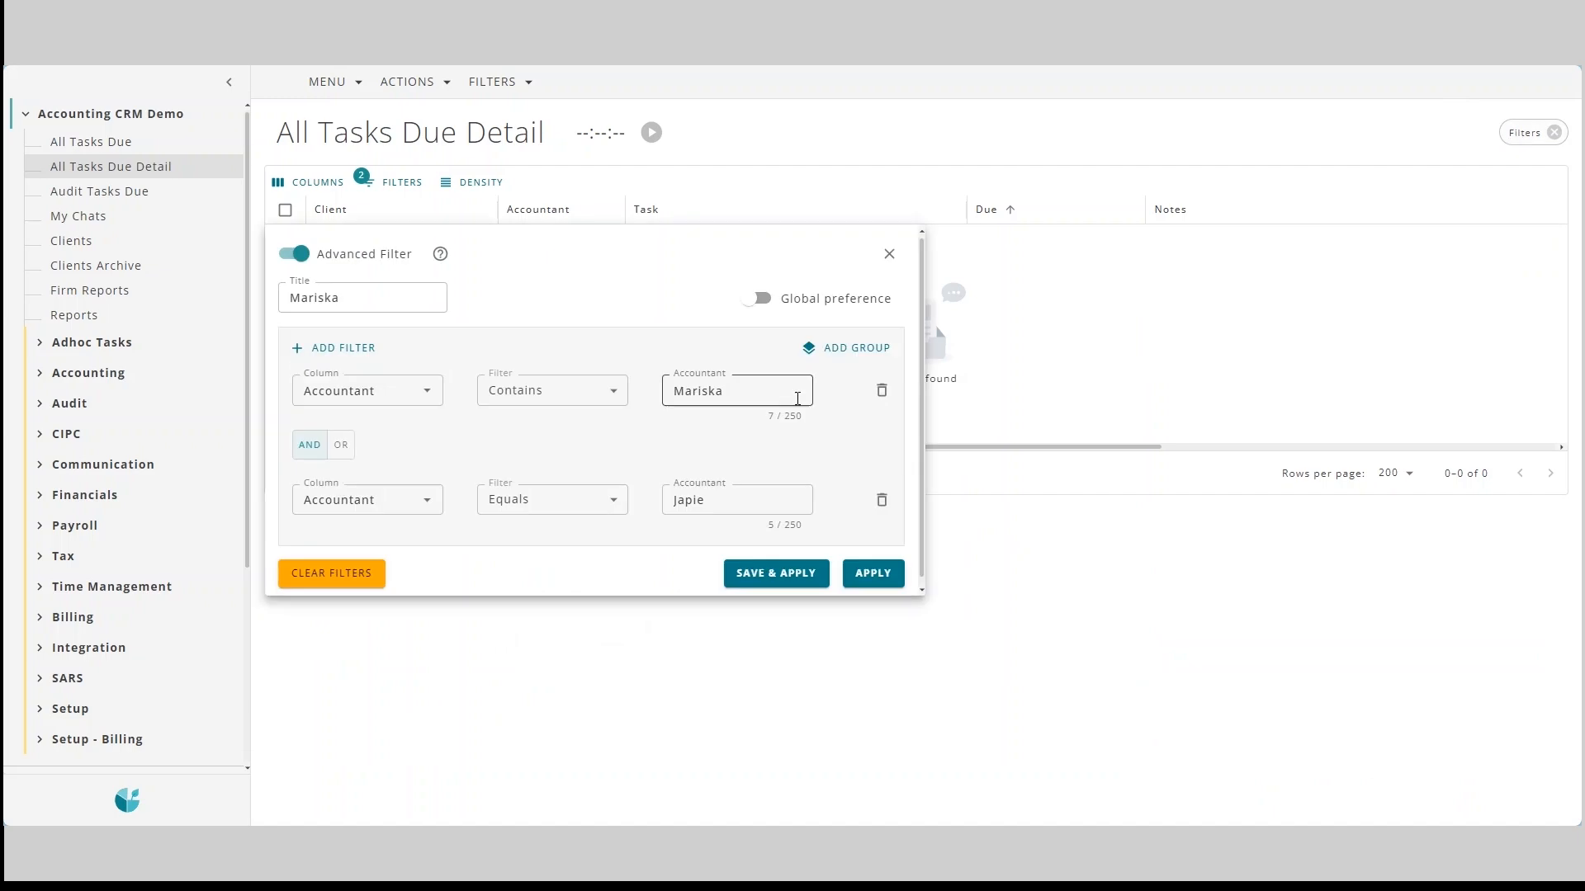
left_click(889, 391)
left_click(743, 390)
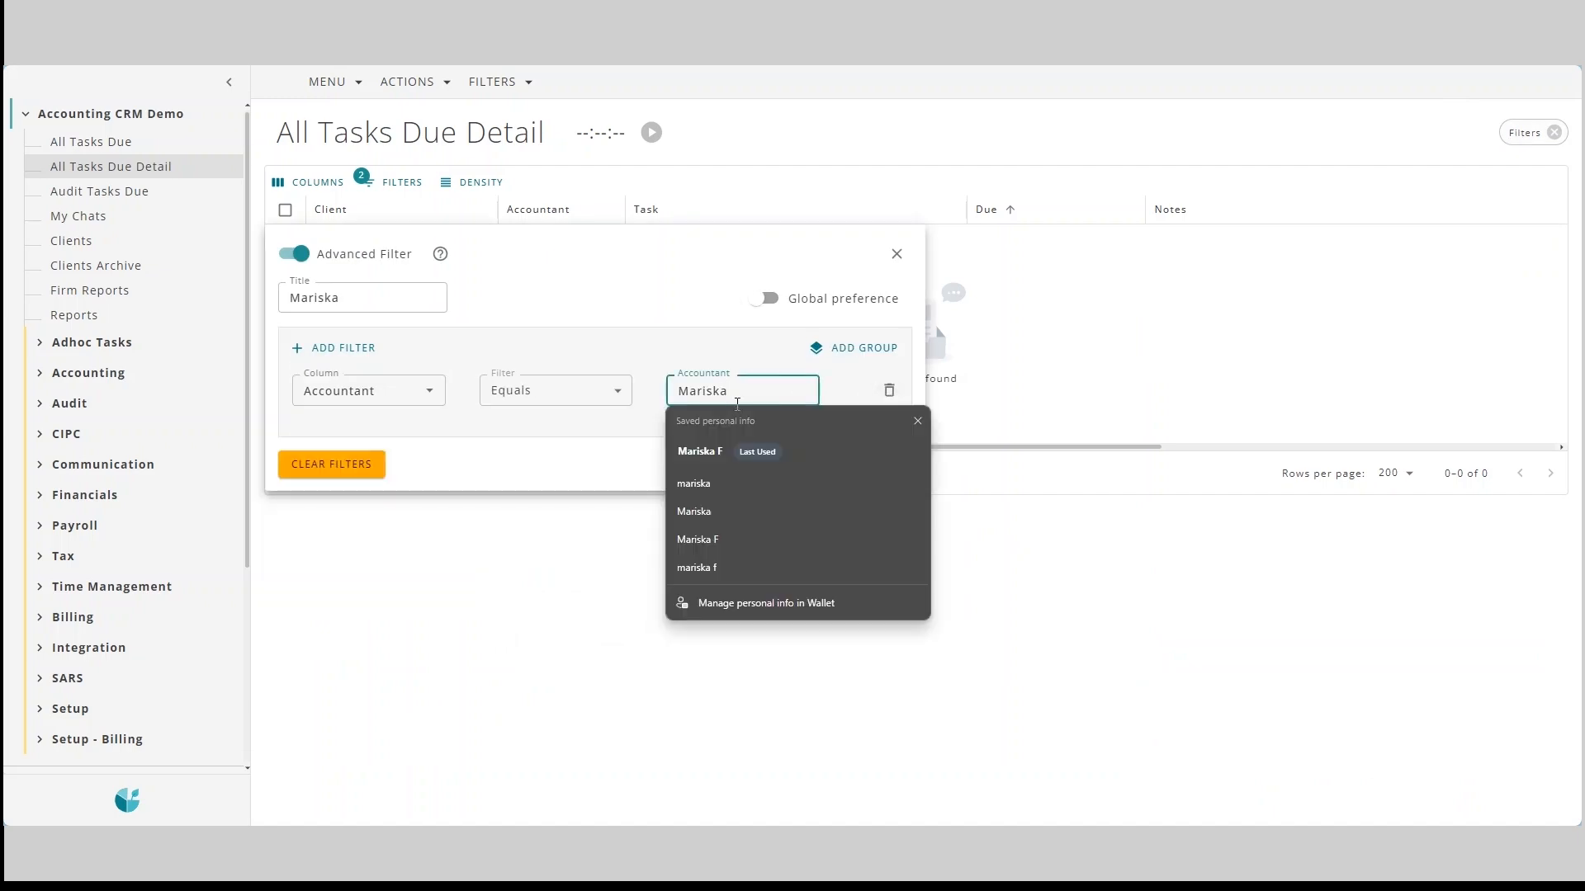
key("ctrl+a")
type("japie")
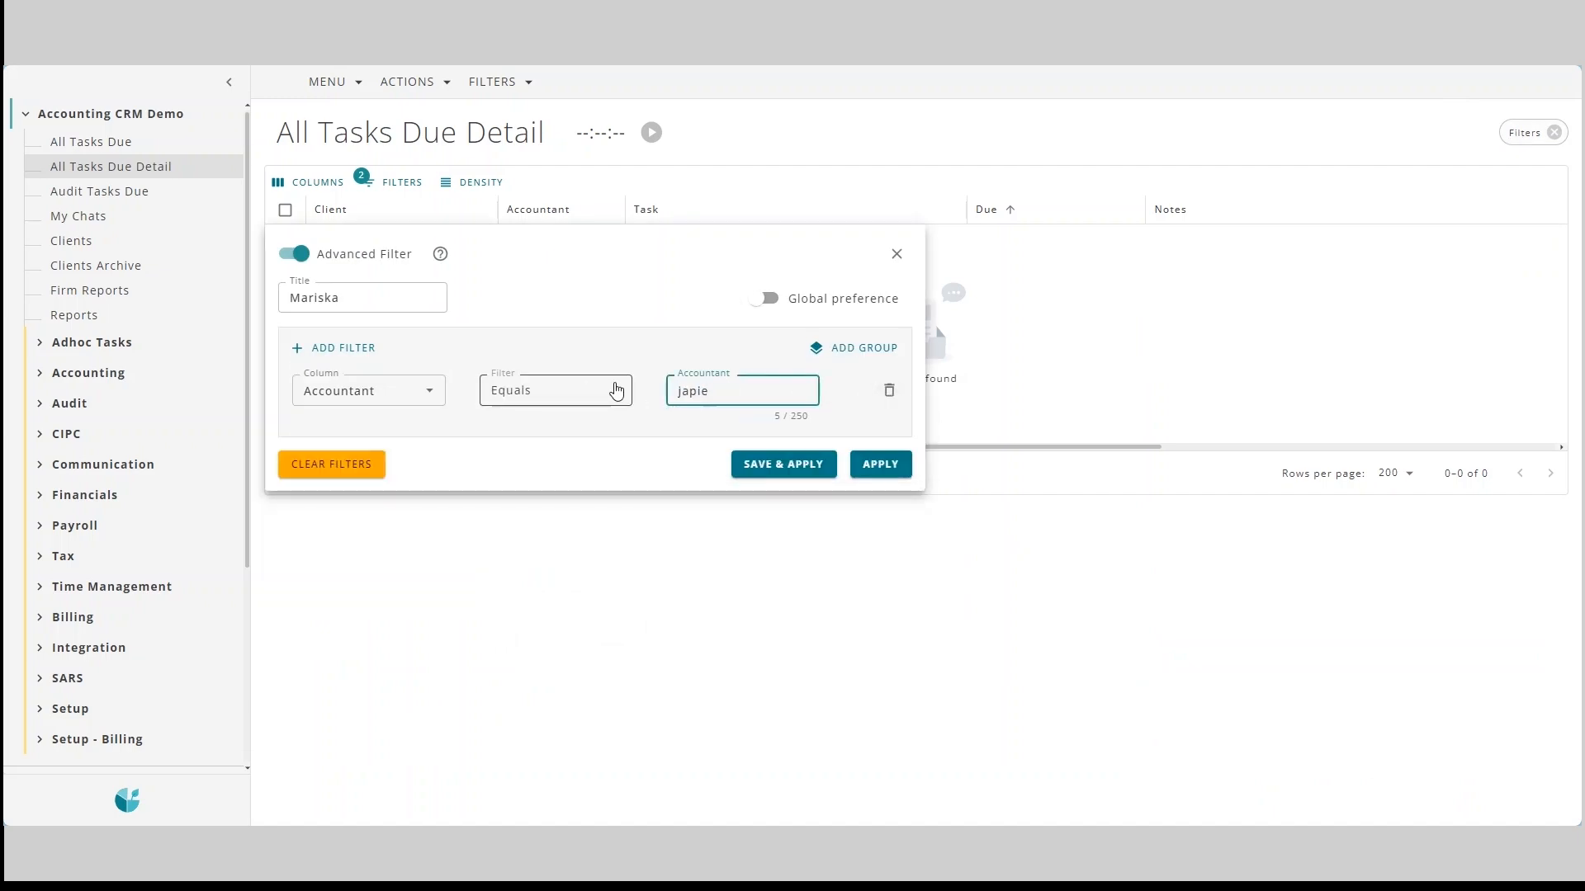
left_click(897, 473)
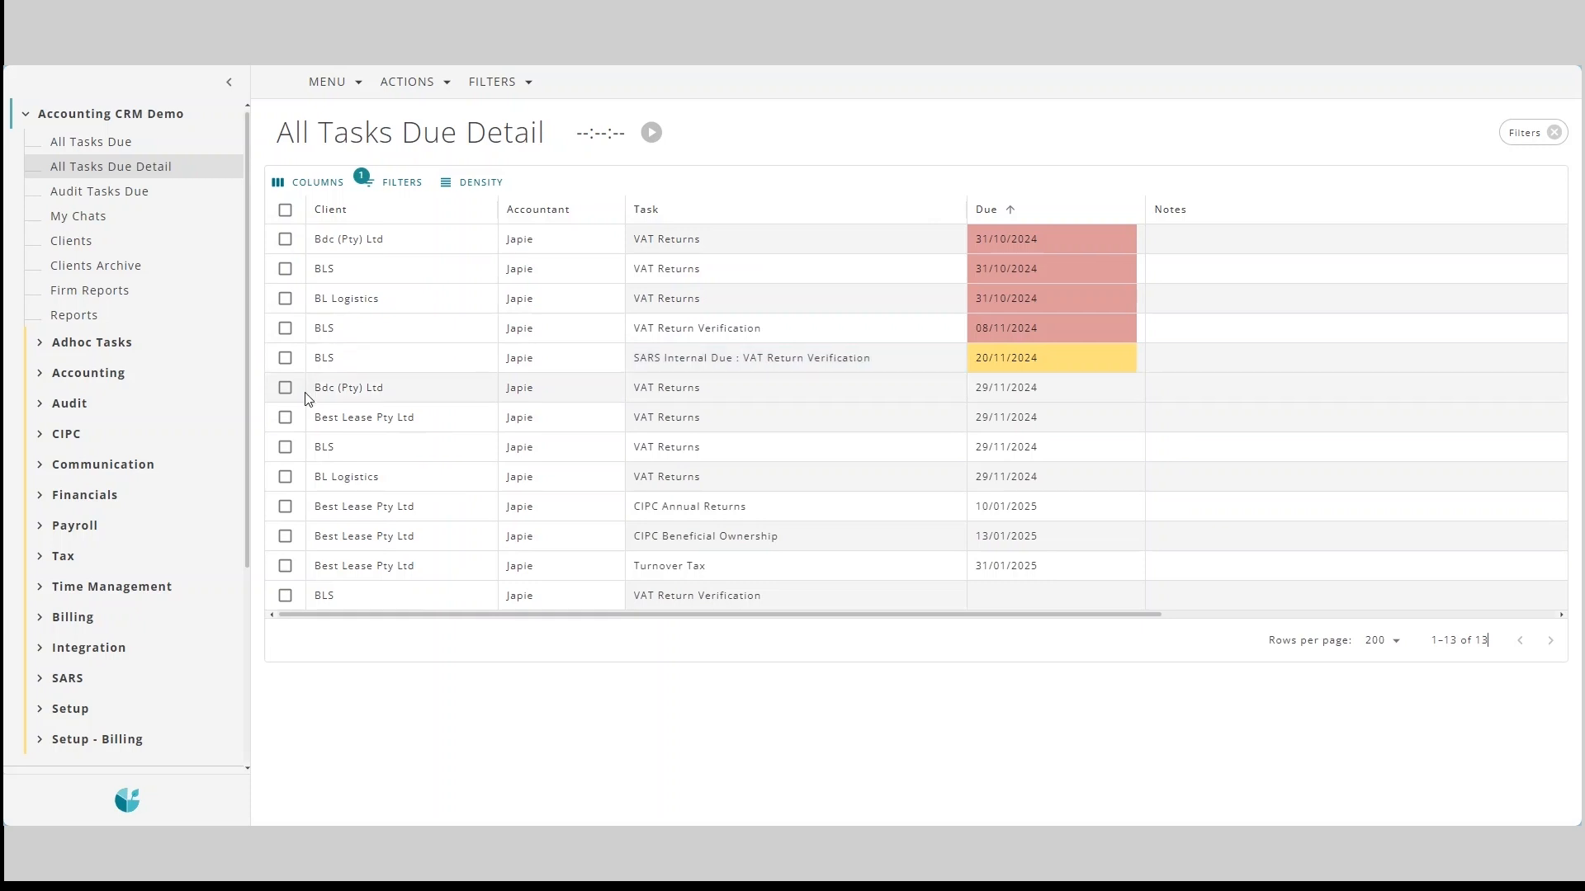
left_click(844, 413)
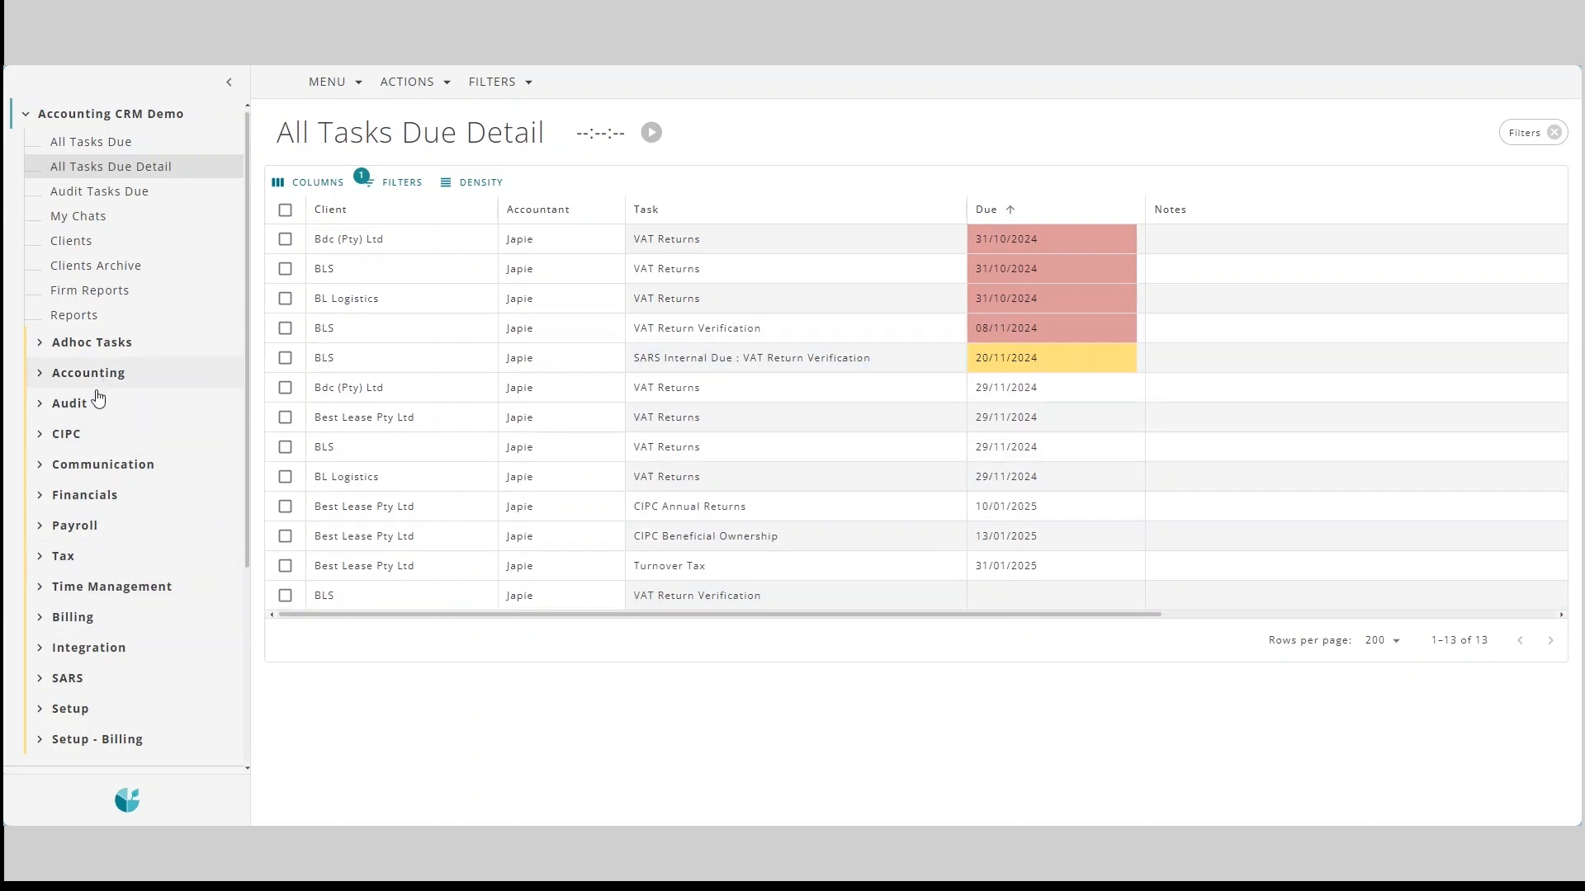
Open the BLS October 2024 VAT Return Verification record in the SARS Tasks table and expand it to full width.
left_click(64, 555)
scroll(99, 627, "down", 2)
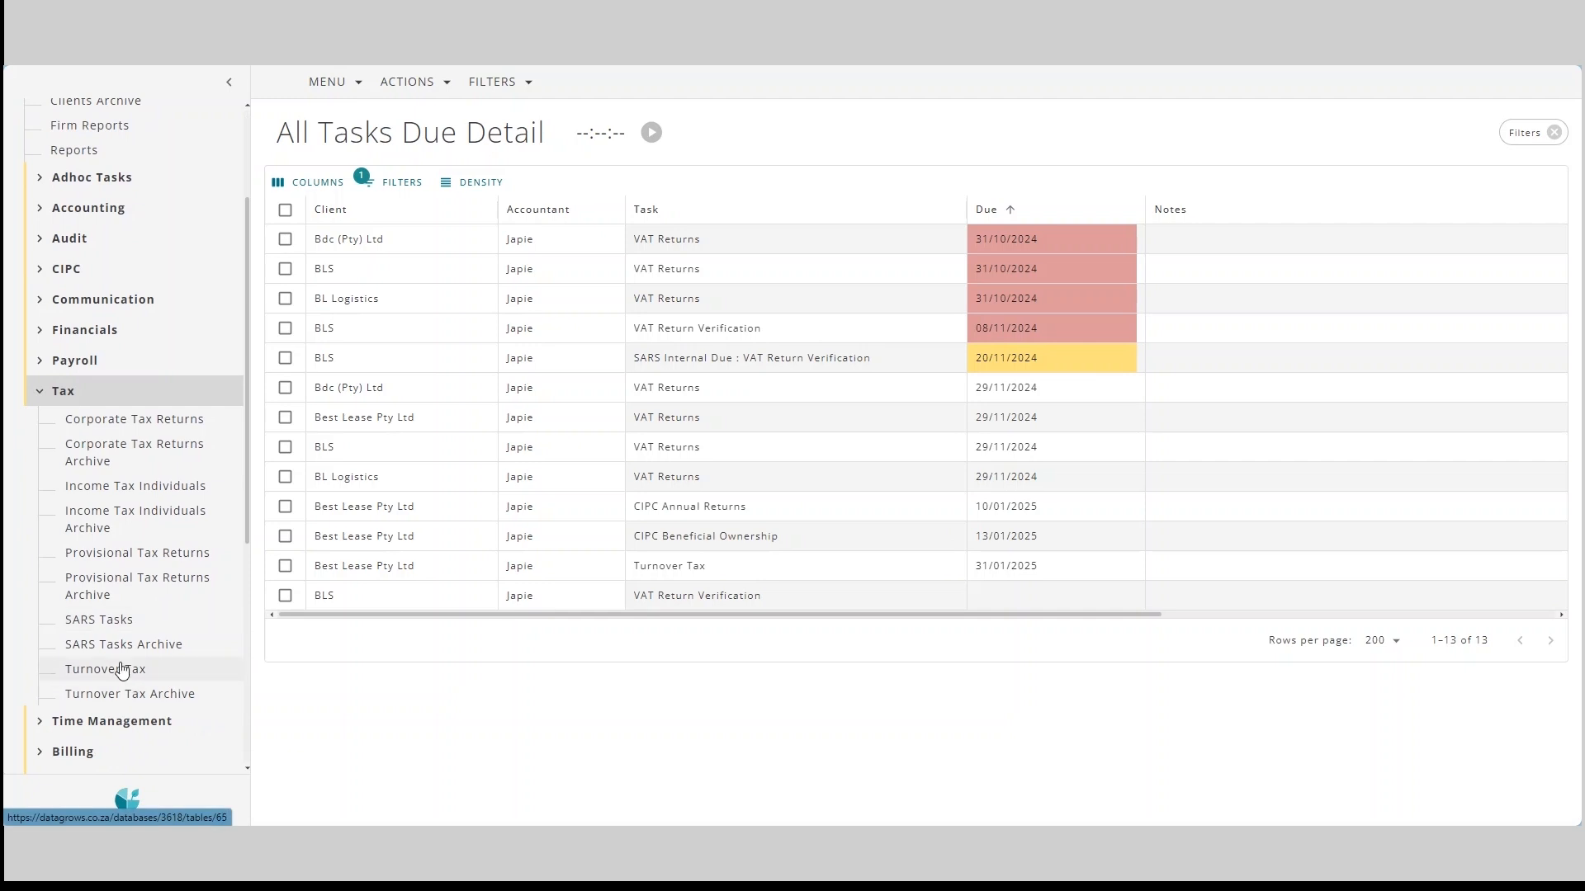
left_click(114, 624)
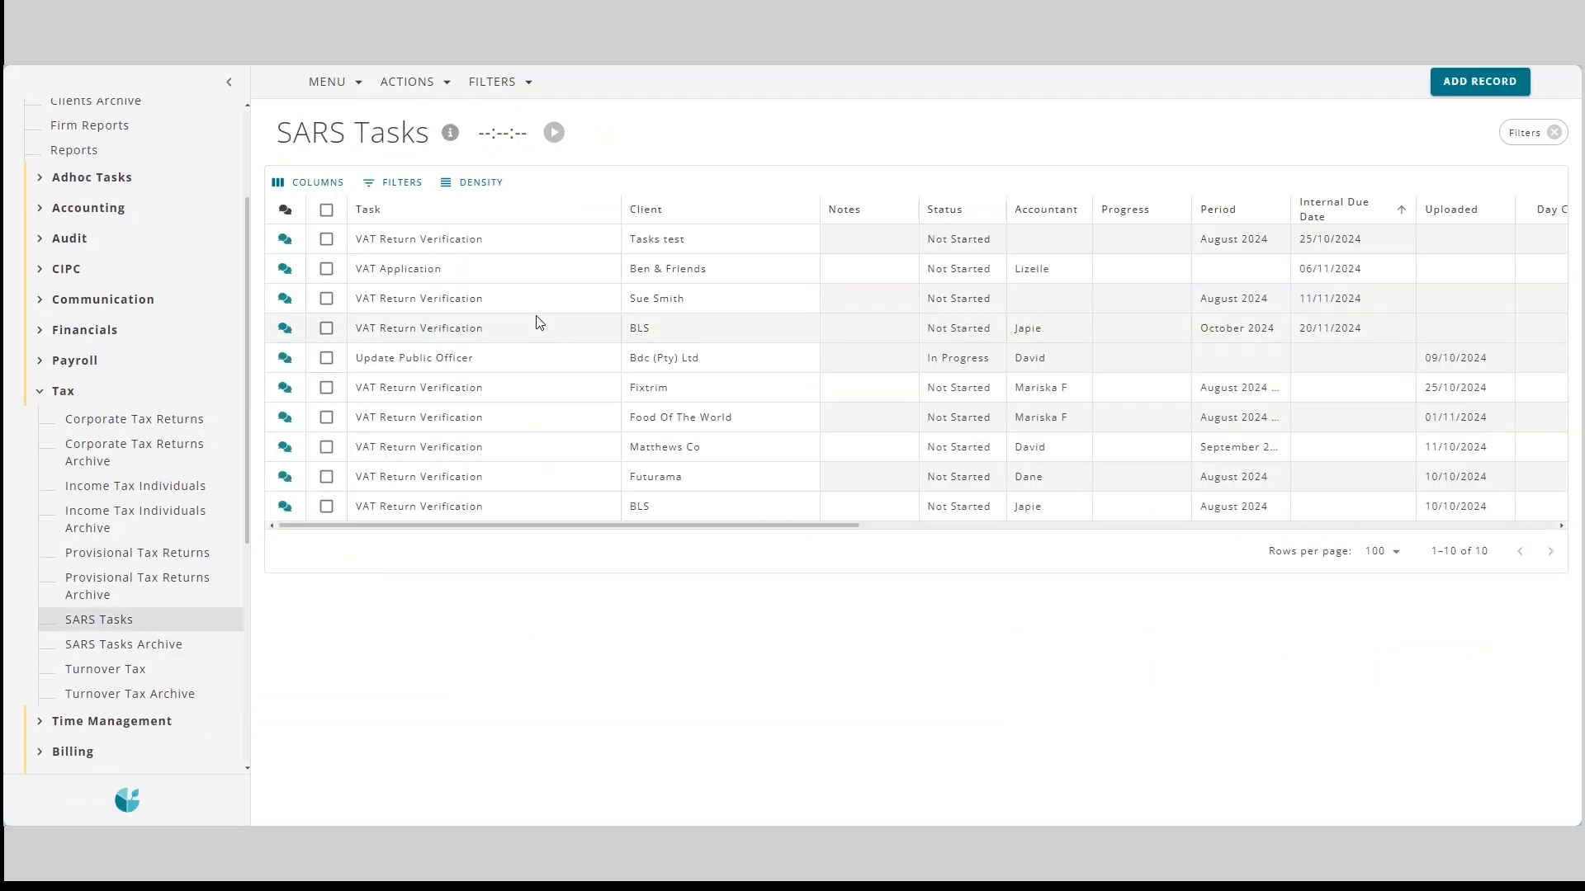
left_click(535, 328)
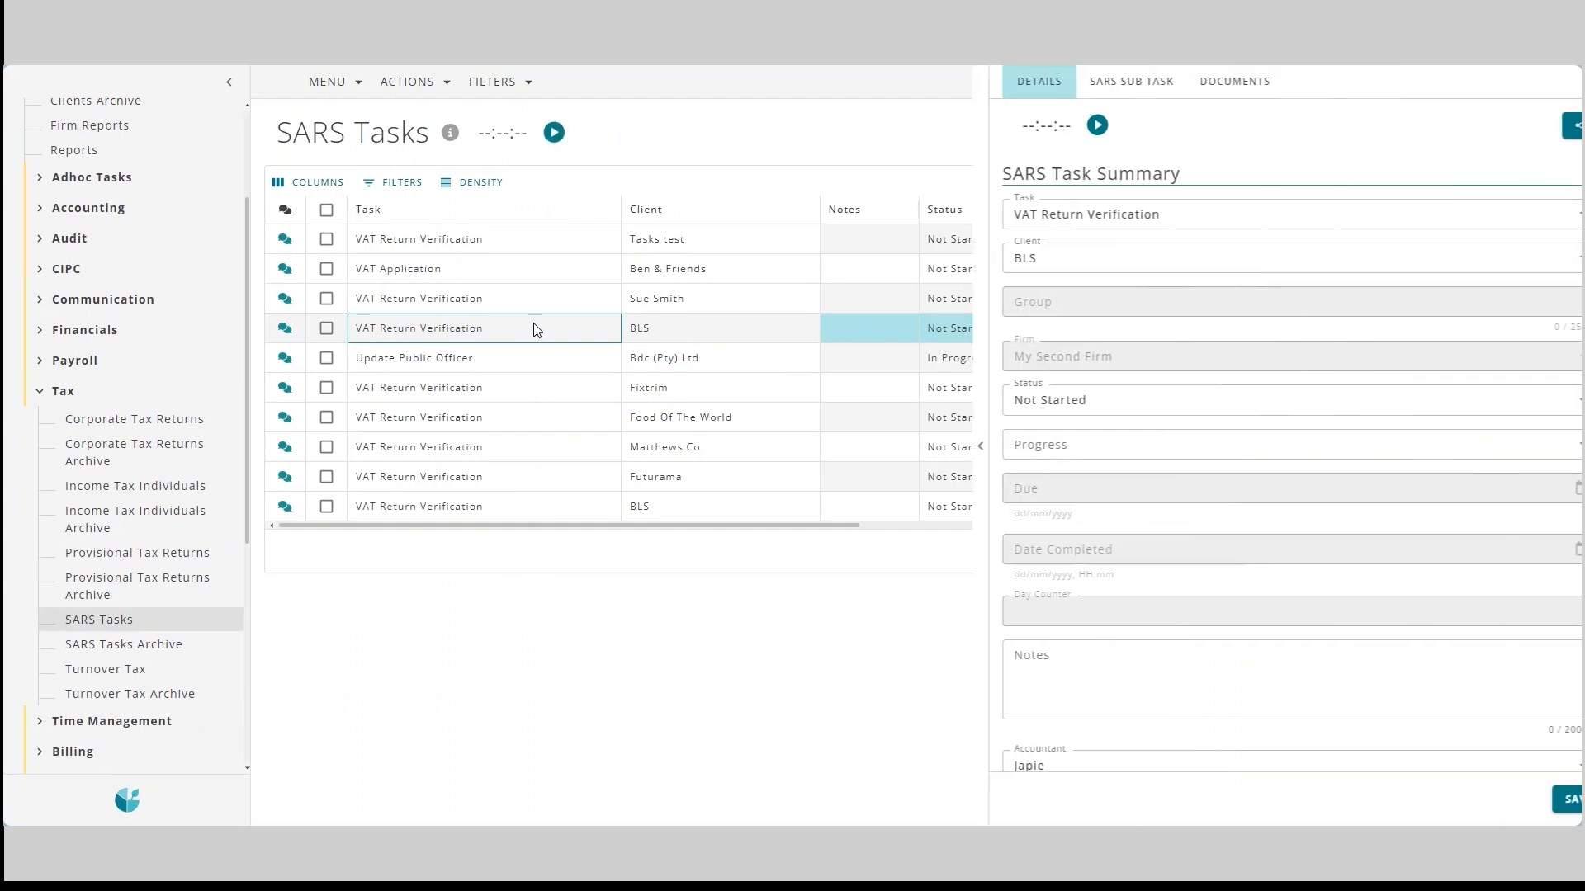
left_click(942, 445)
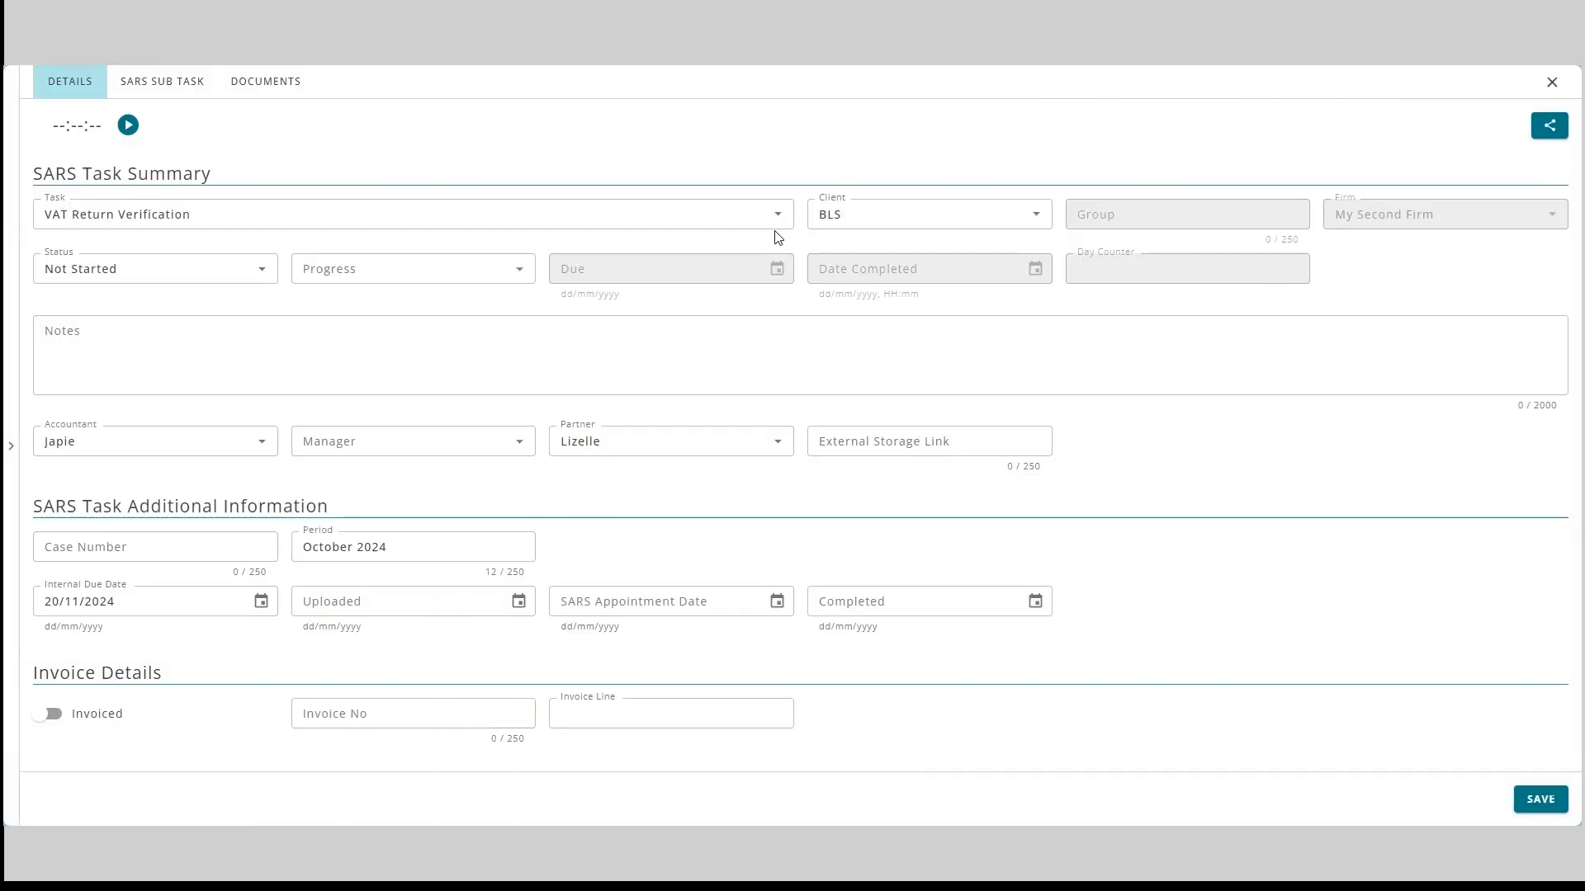
Set the SARS Appointment Date of the verification task to 18/11/2024 and save the record.
left_click(187, 543)
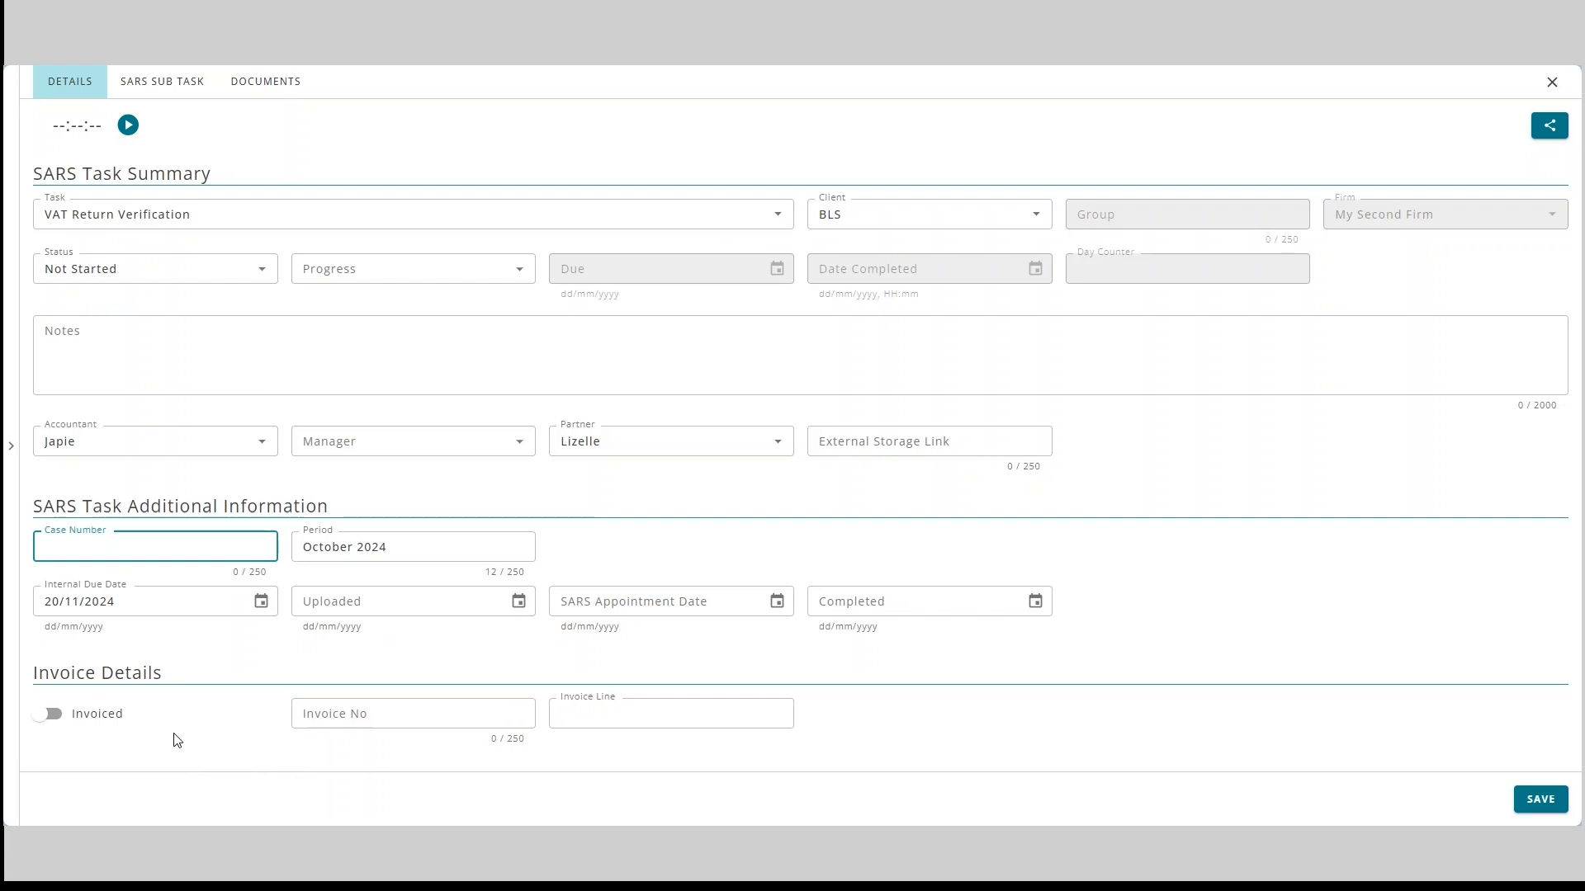
left_click(698, 603)
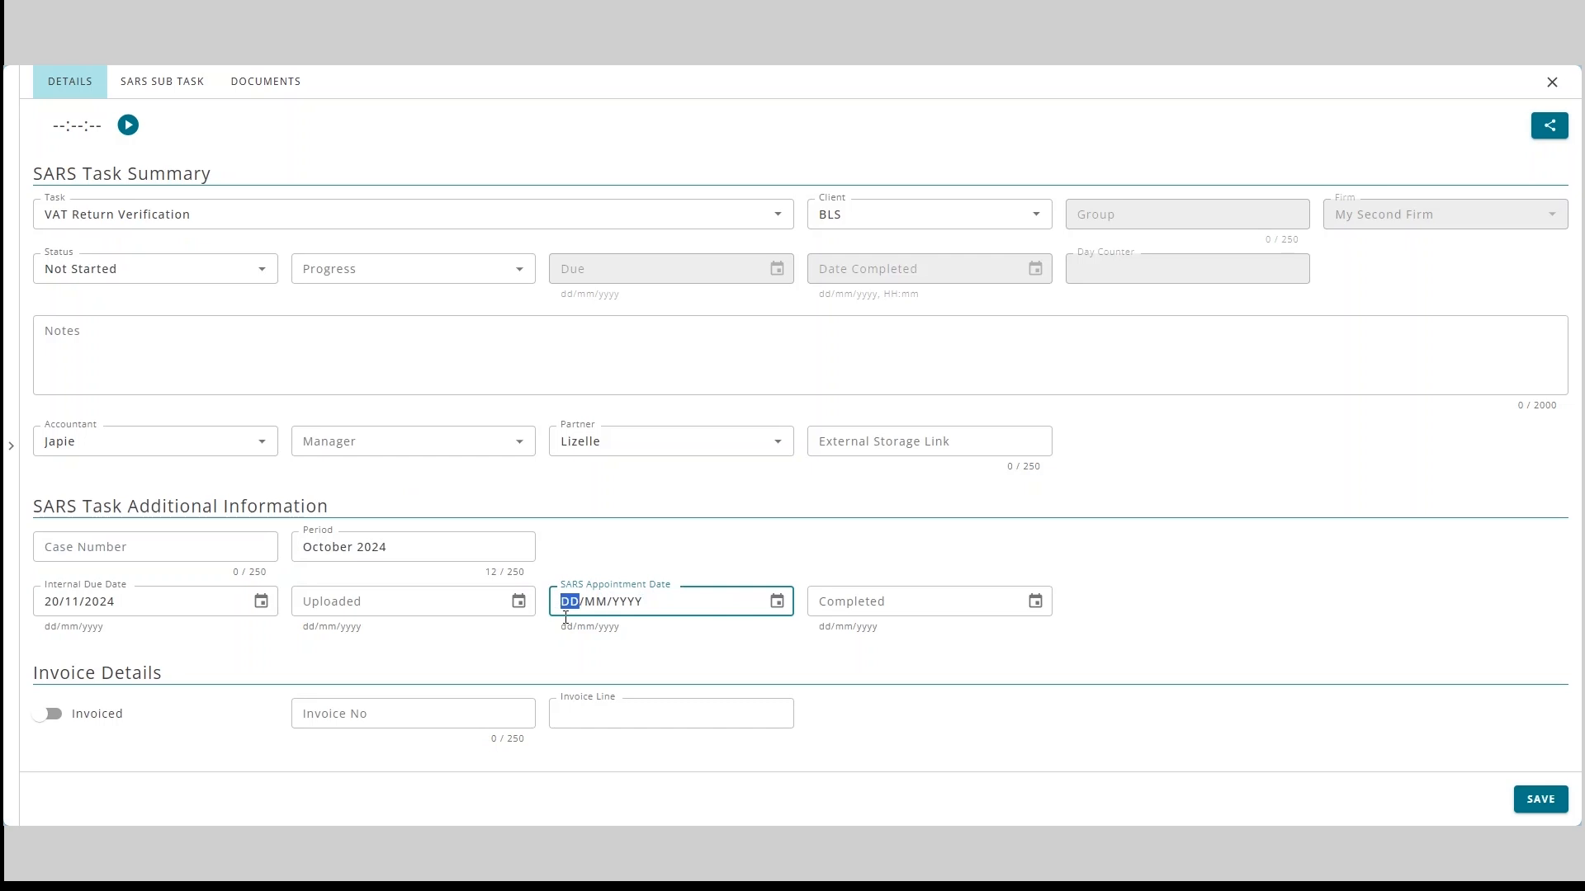
type("15/MM/YYYY")
left_click(570, 602)
type("18112024")
left_click(1539, 799)
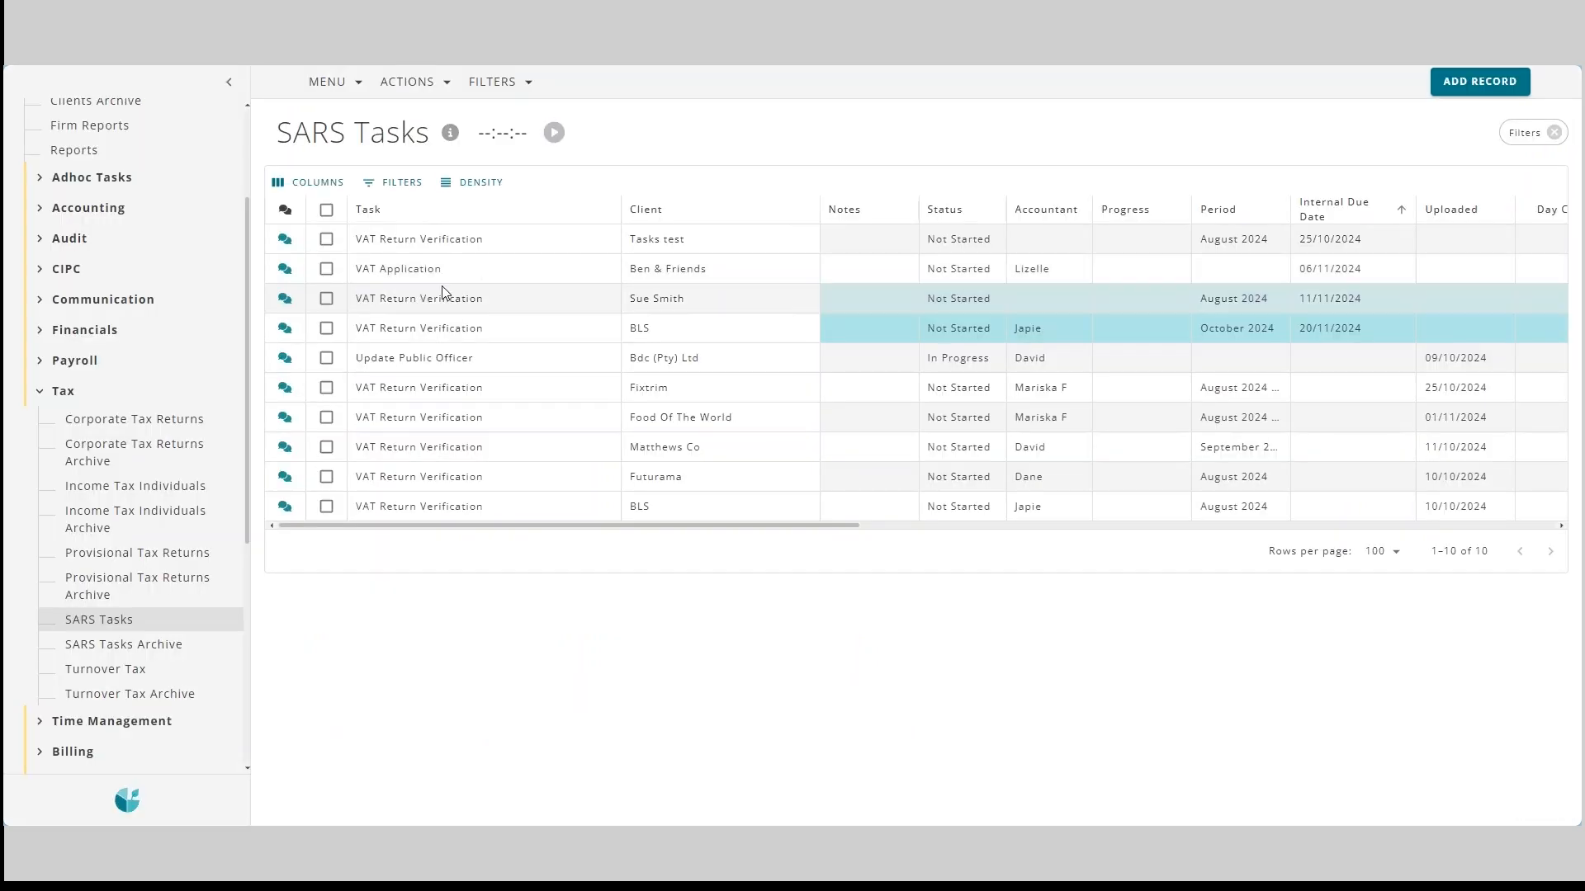
Return to All Tasks Due Detail to check the BLS SARS appointment in the filtered list.
scroll(195, 255, "up", 3)
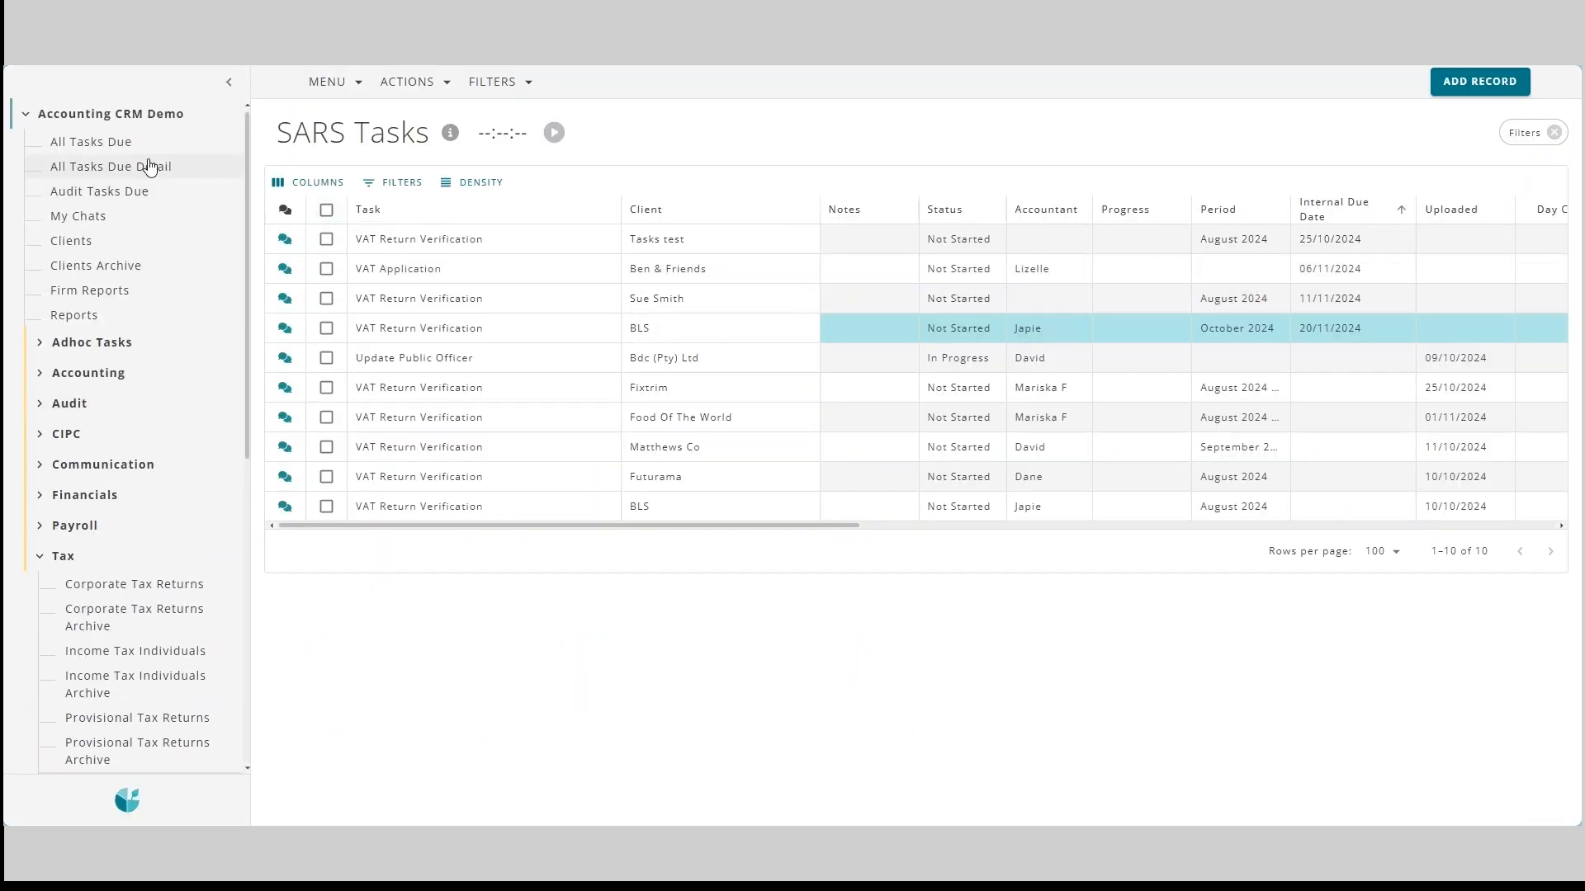
left_click(150, 165)
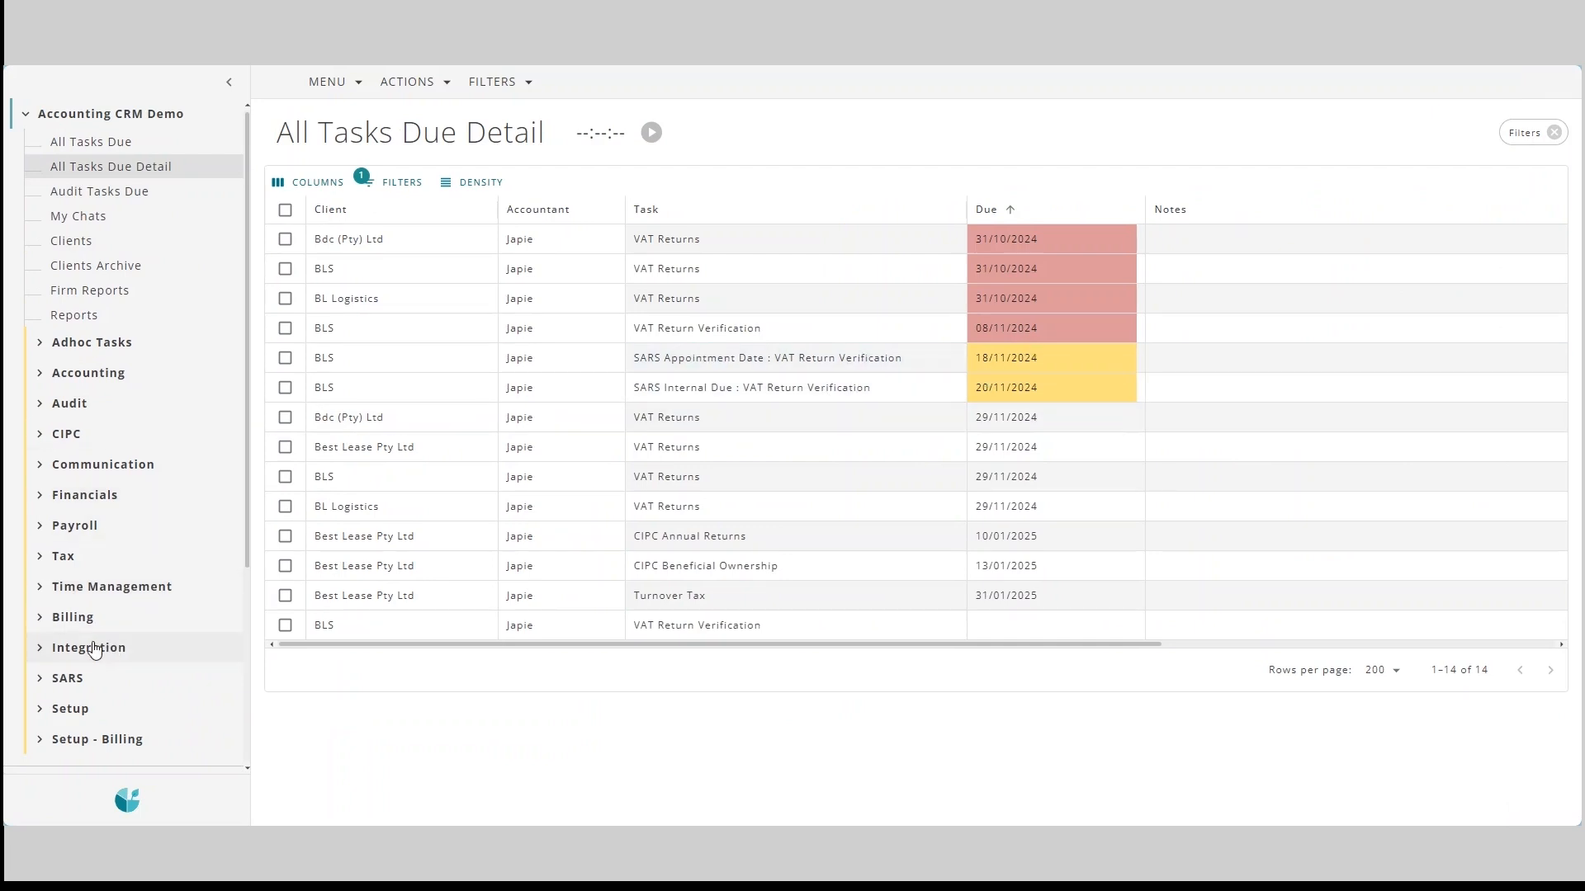
Open the Food Of The World VAT Return Verification record in the SARS Tasks table and view its SARS sub tasks.
left_click(107, 679)
scroll(123, 697, "down", 2)
left_click(117, 393)
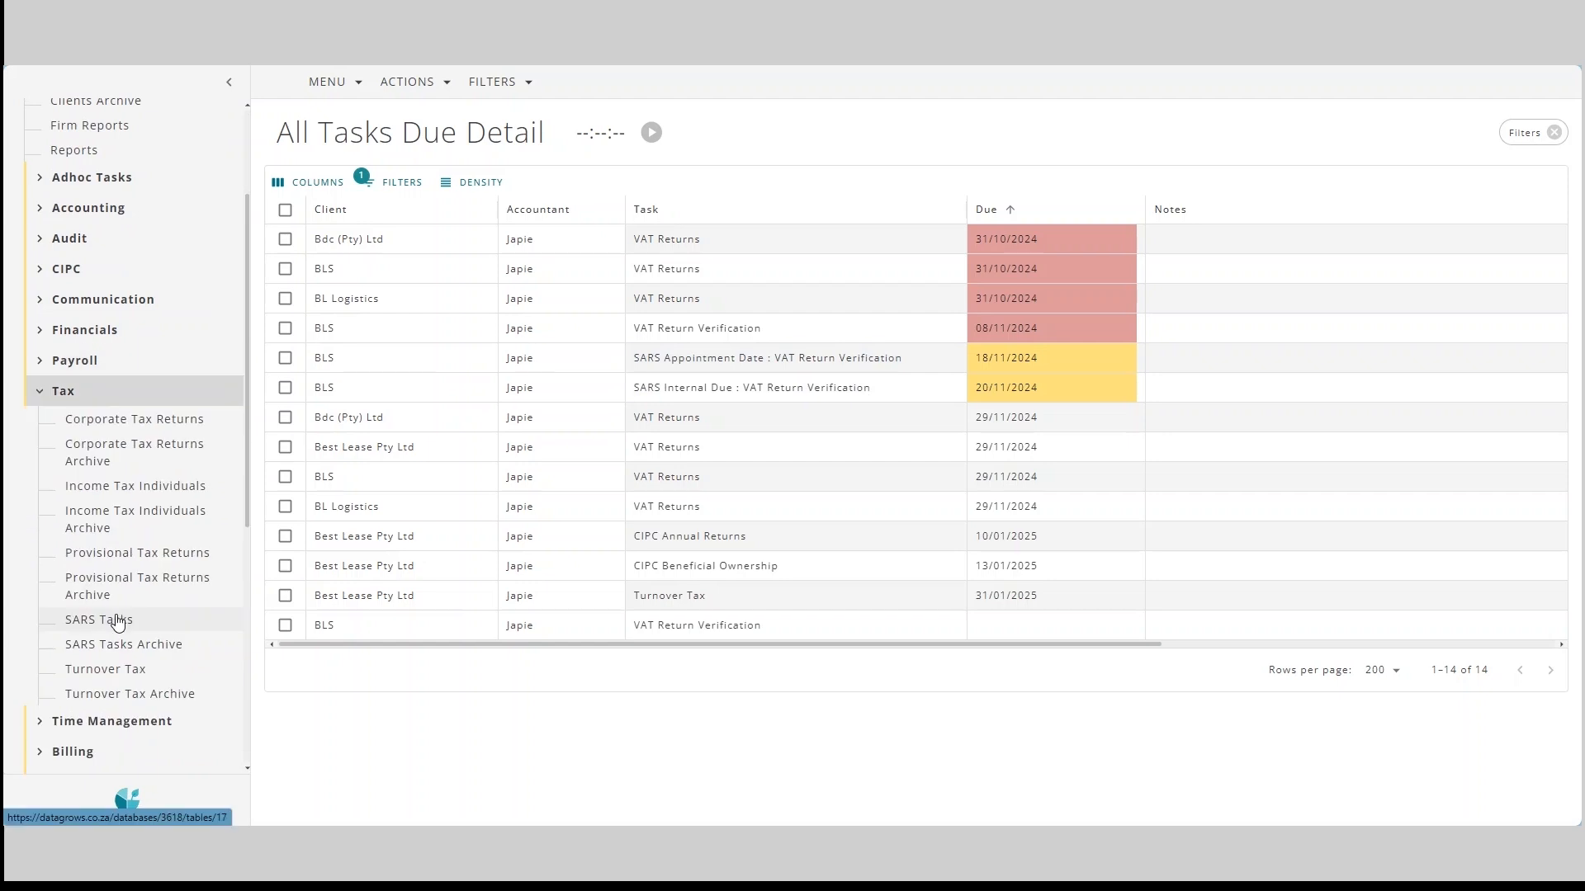
left_click(117, 619)
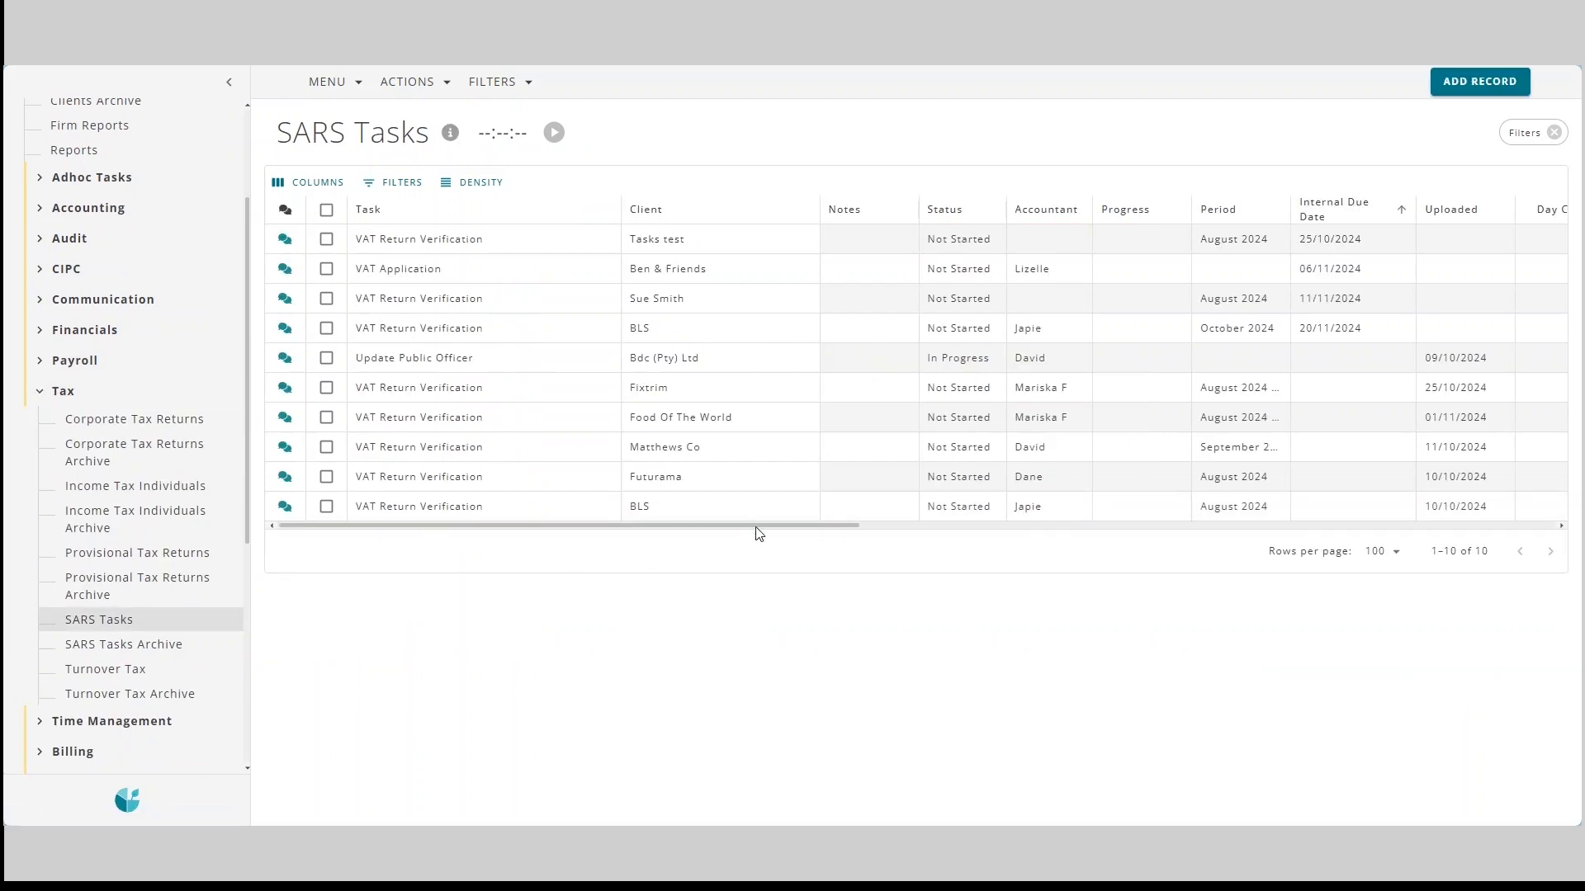
double_click(541, 419)
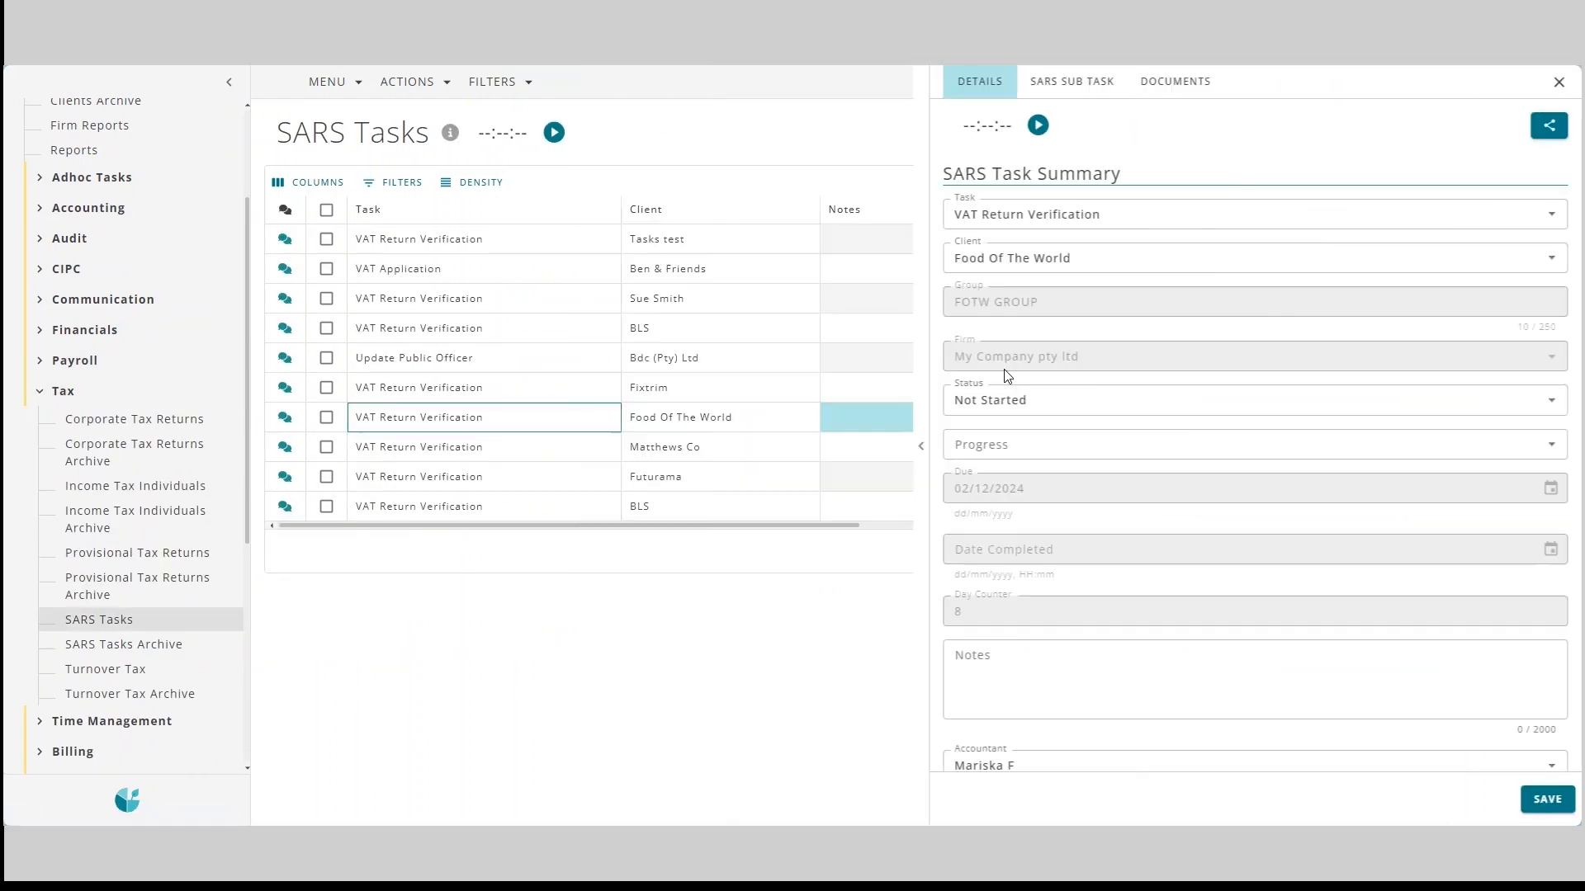
left_click(1082, 80)
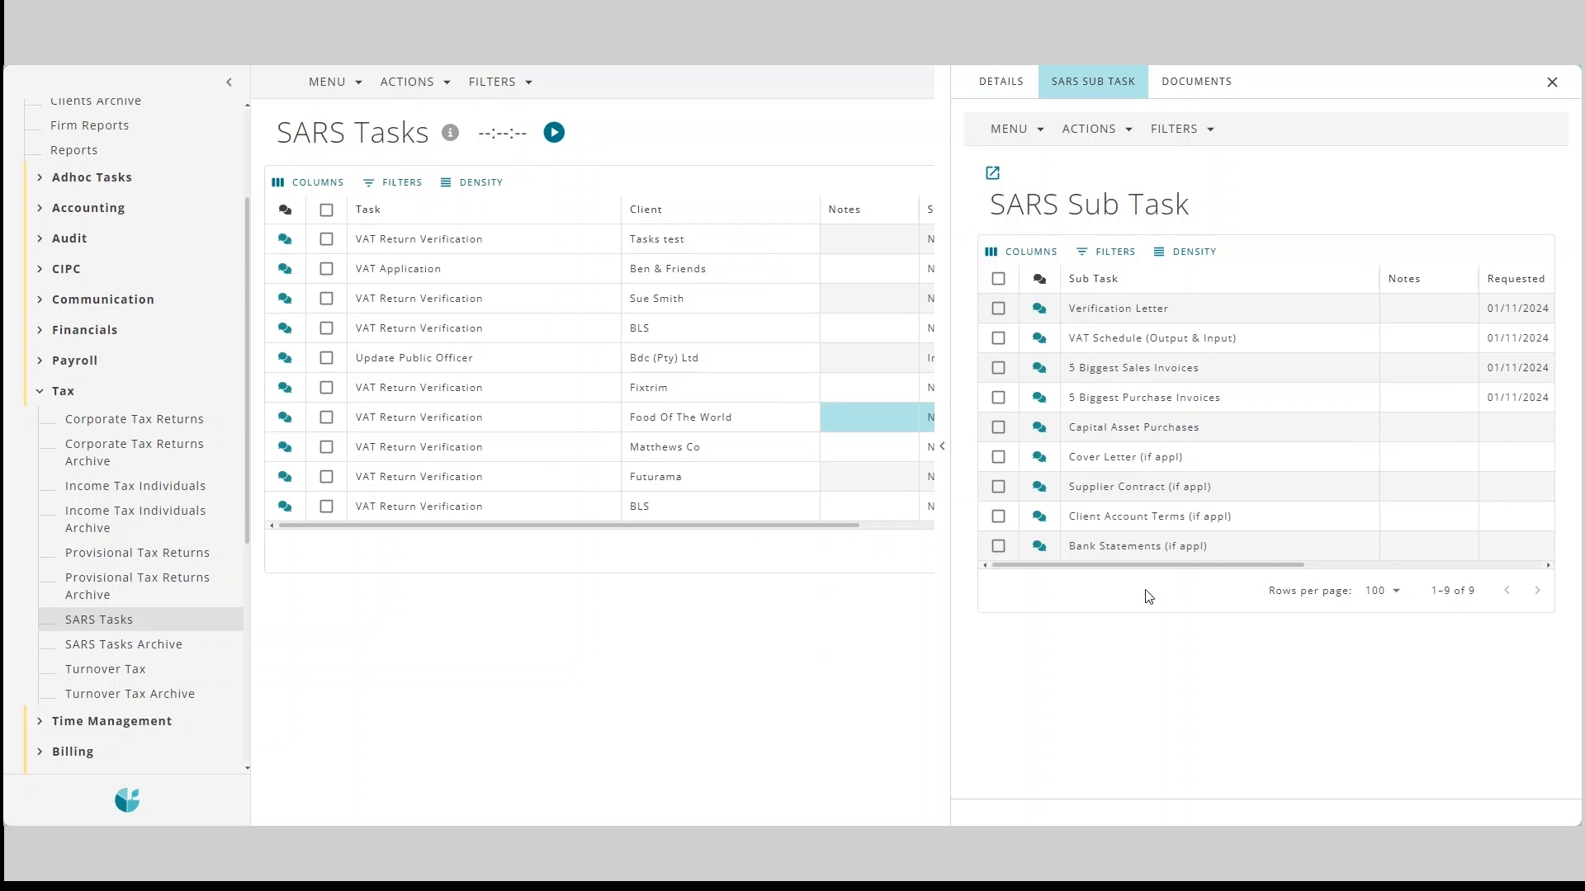
Mark the Capital Asset Purchases, Cover Letter and Supplier Contract sub tasks of the Food Of The World verification as Doc Received.
left_click(942, 389)
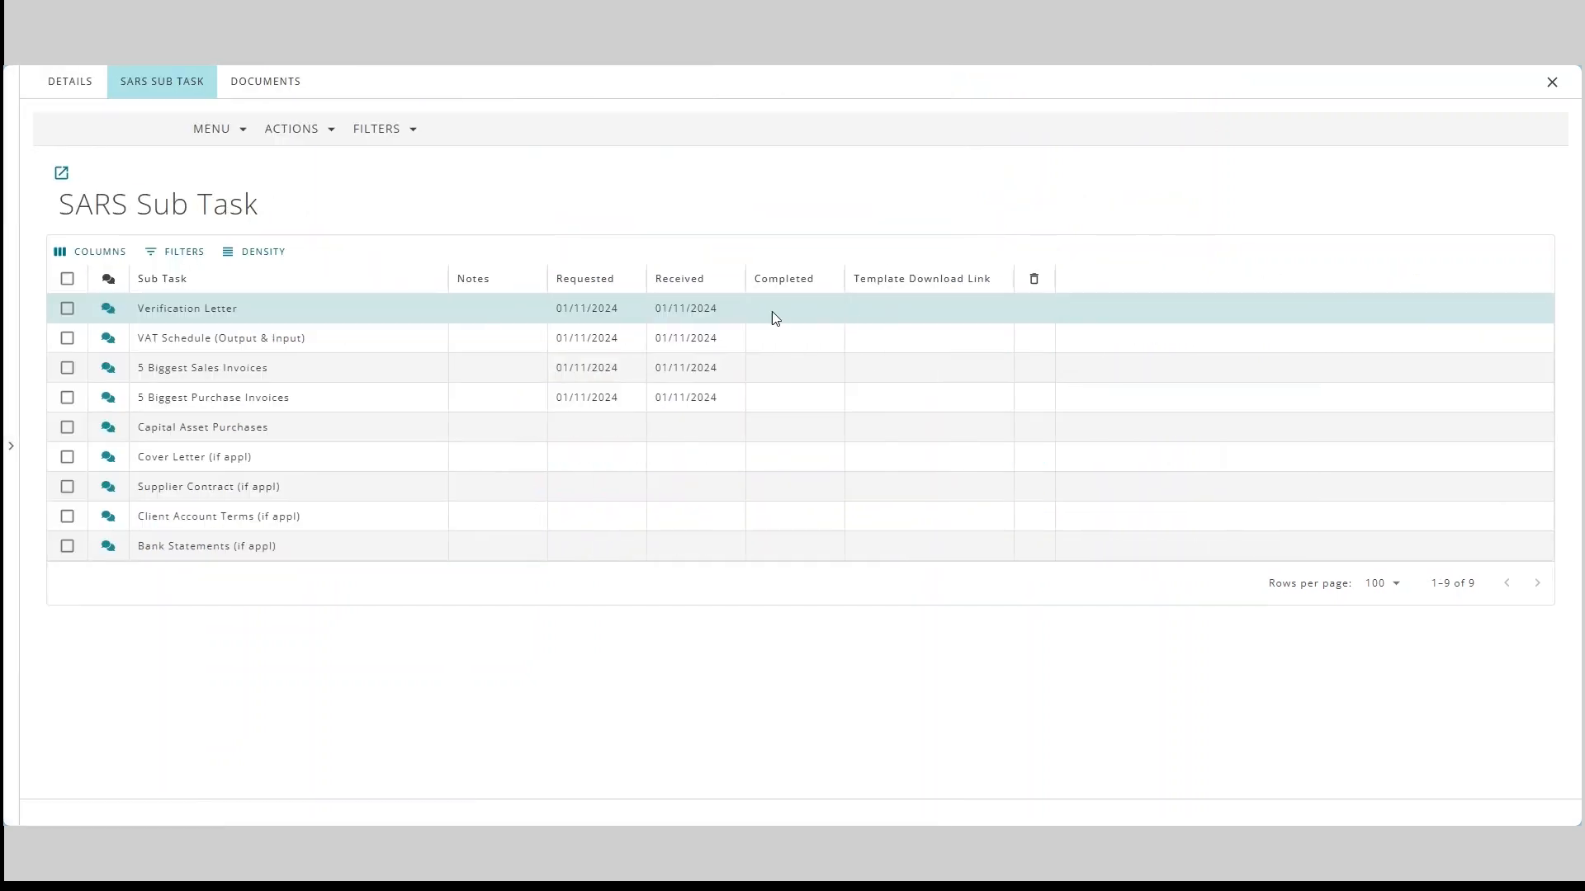
left_click(67, 427)
left_click(67, 457)
left_click(67, 486)
left_click(294, 130)
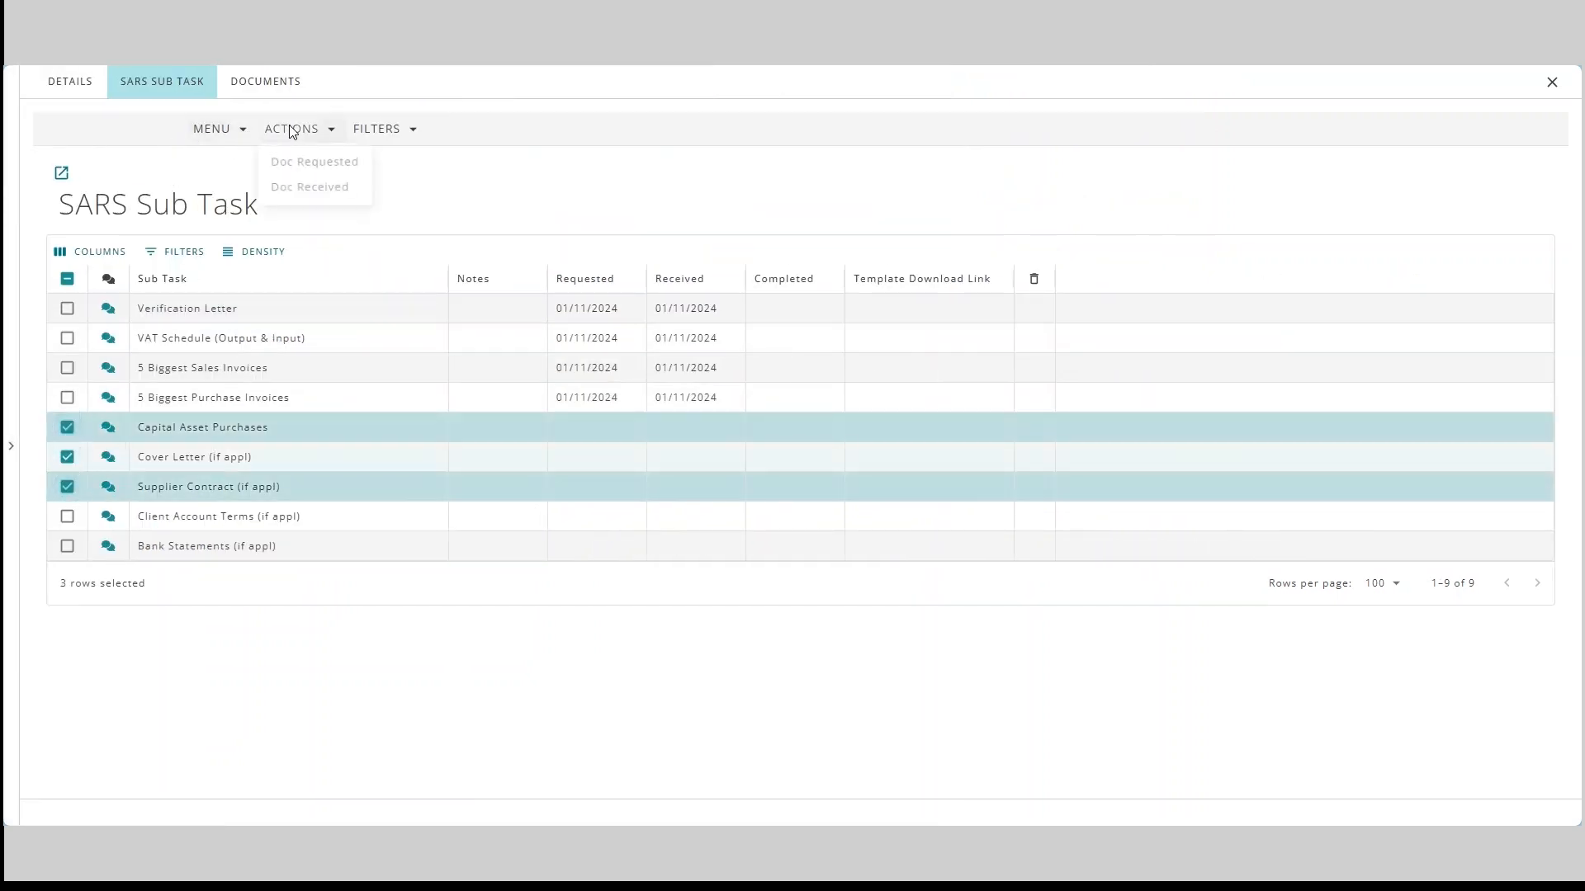
left_click(322, 193)
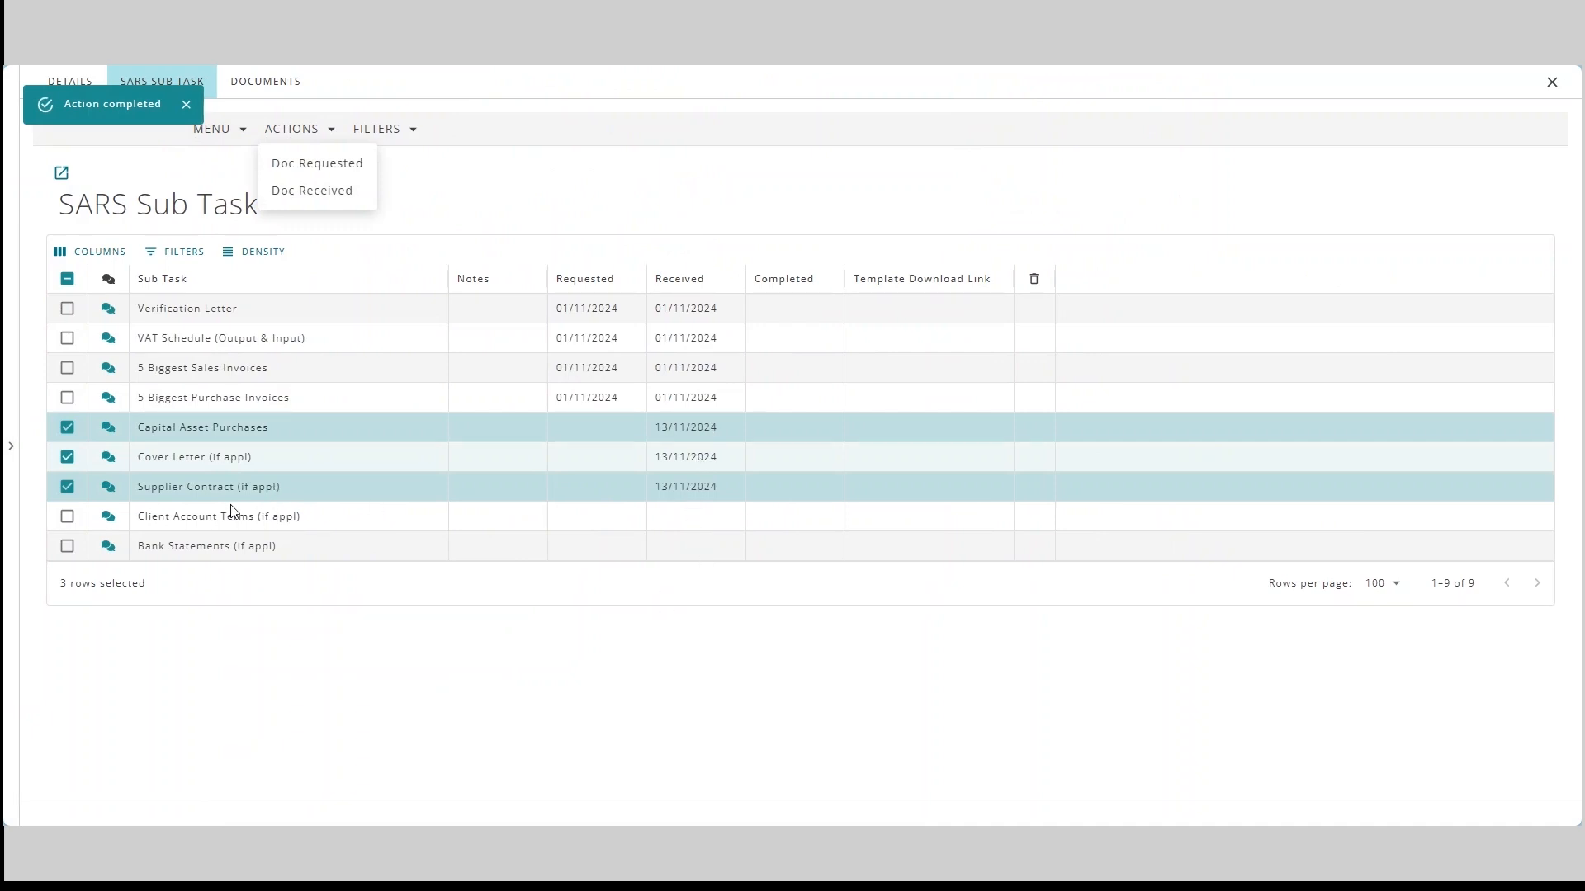
Add the note "n/a" to the Client Account Terms sub task and save it.
double_click(495, 518)
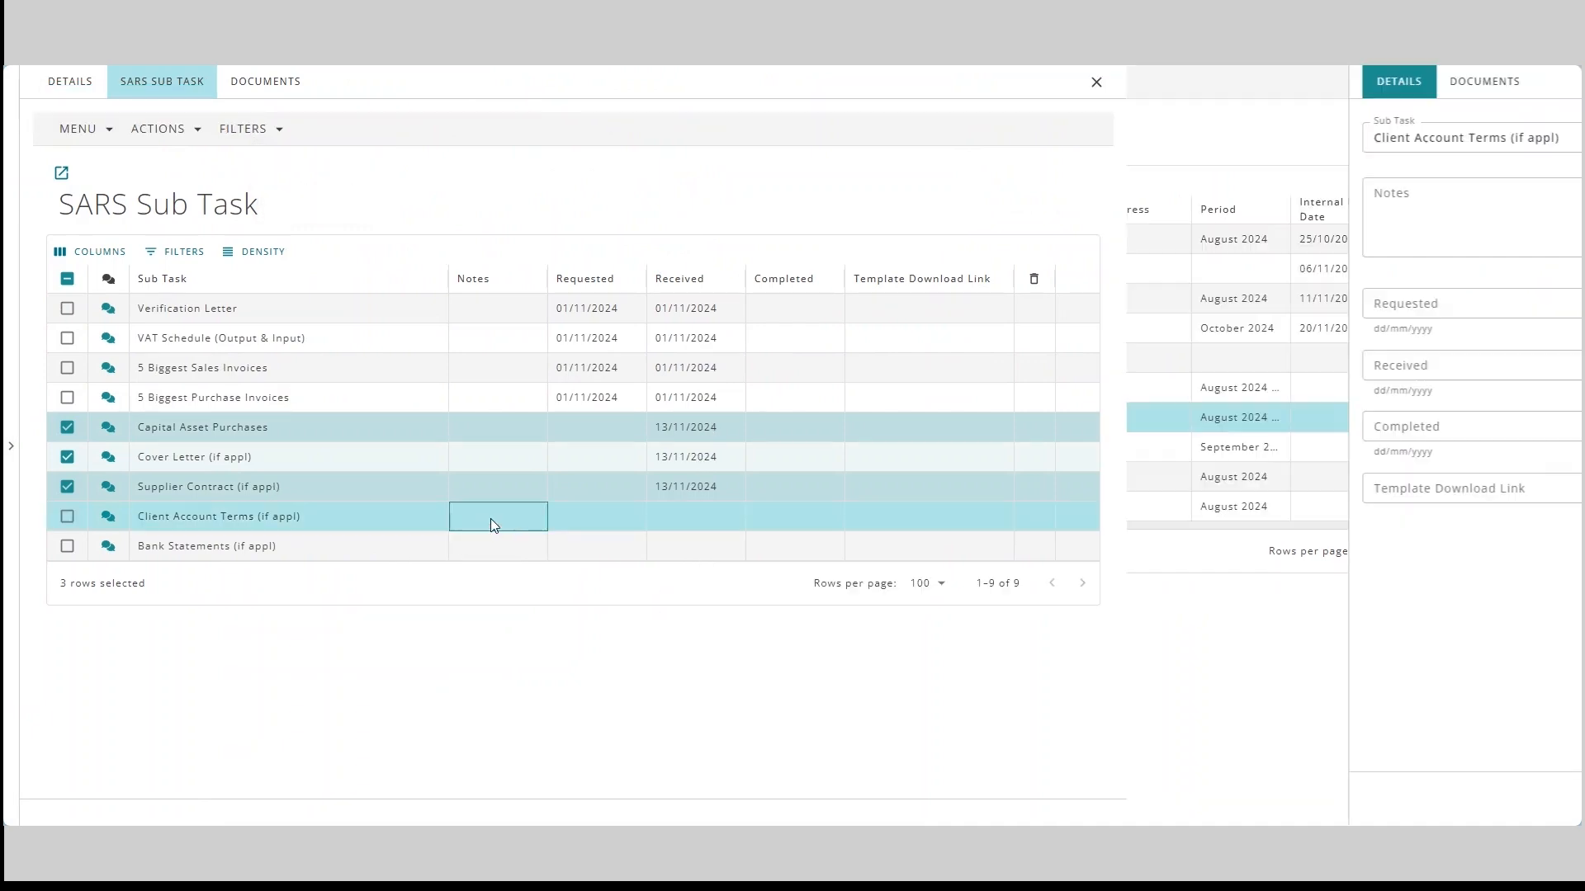
left_click(865, 188)
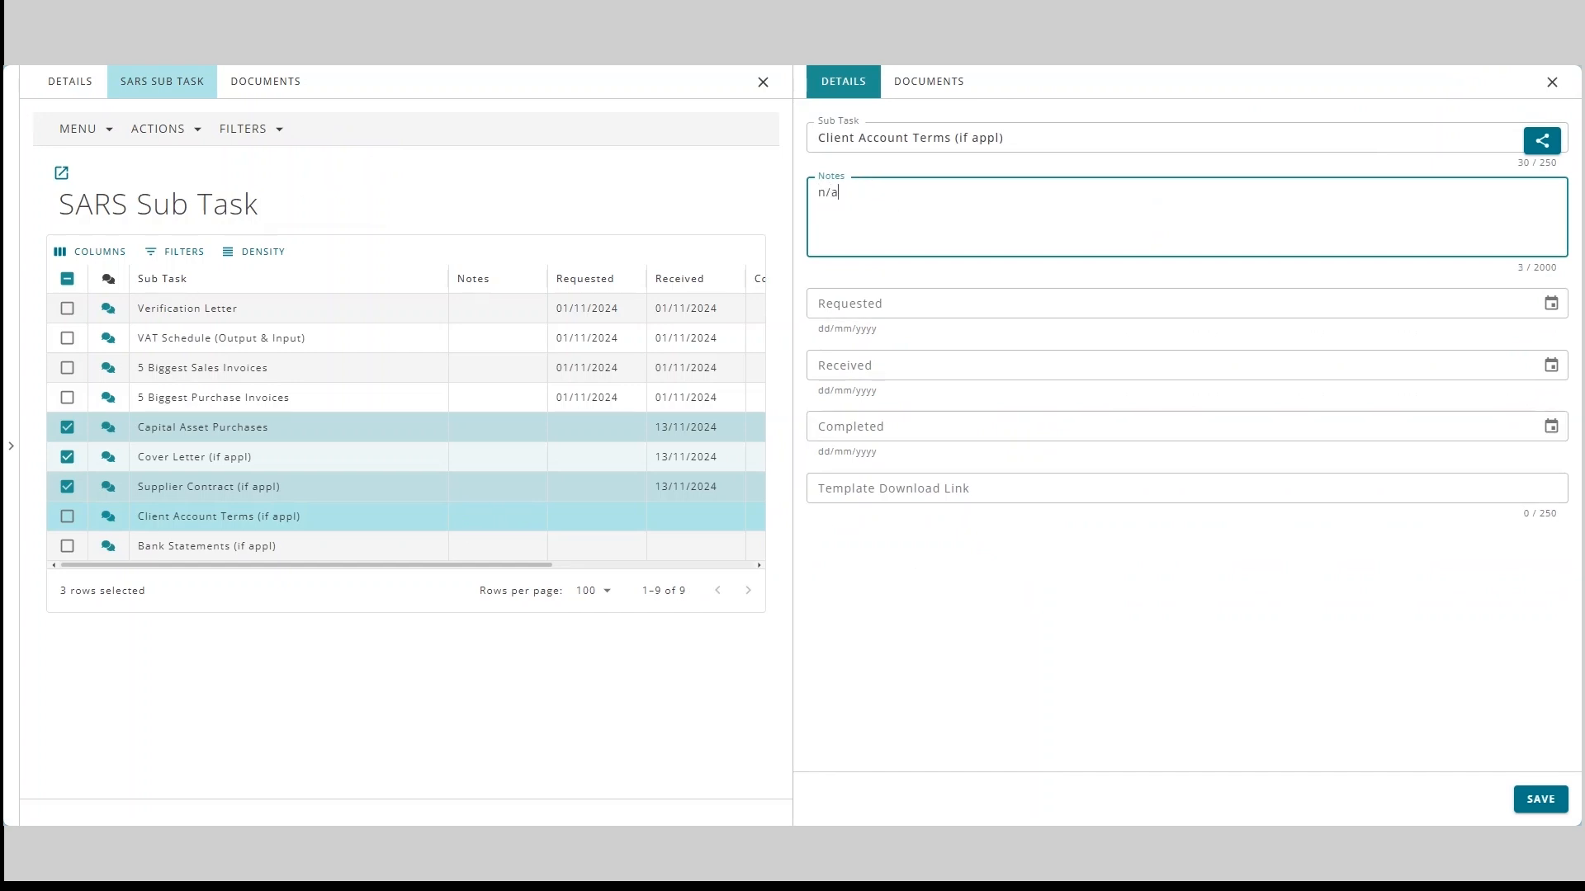
left_click(1540, 799)
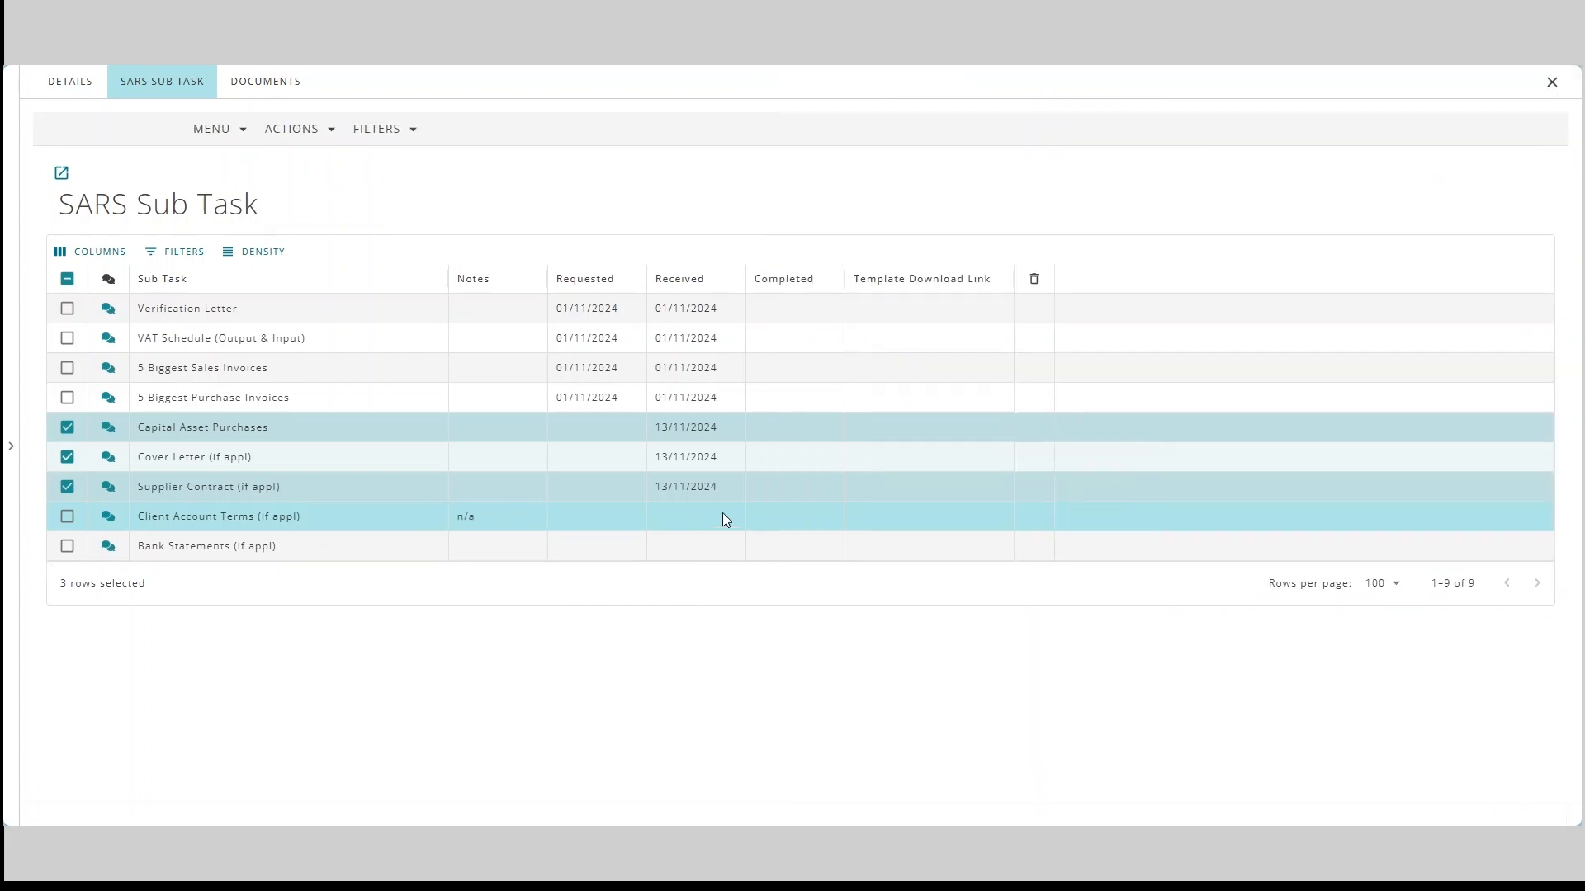
Add the note "n/a" to the Bank Statements sub task and save it.
double_click(477, 541)
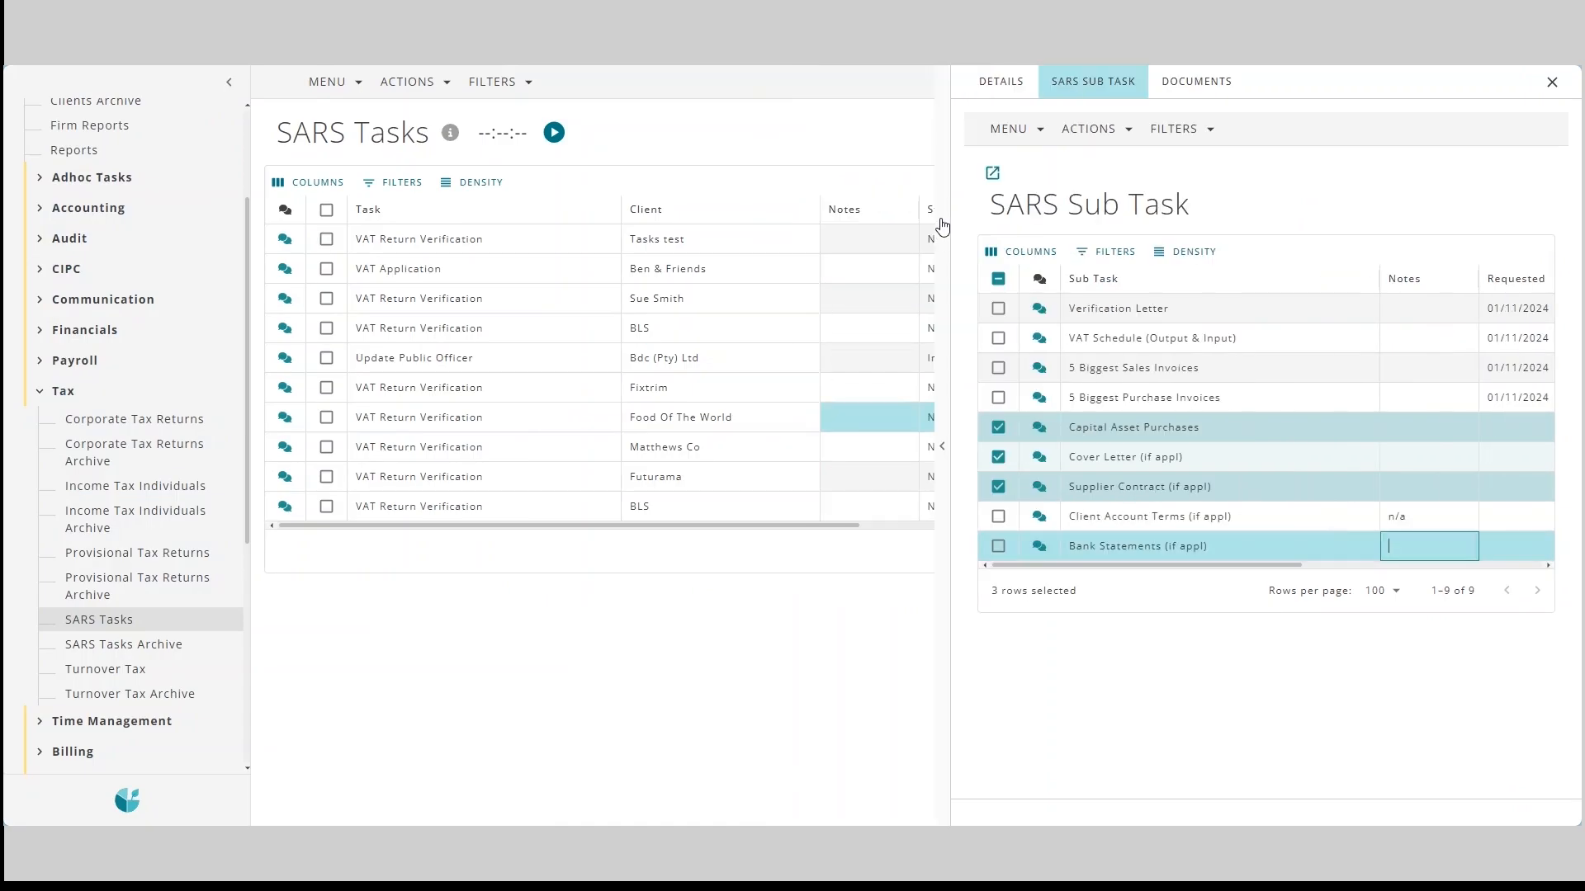
left_click(1148, 547)
double_click(1147, 547)
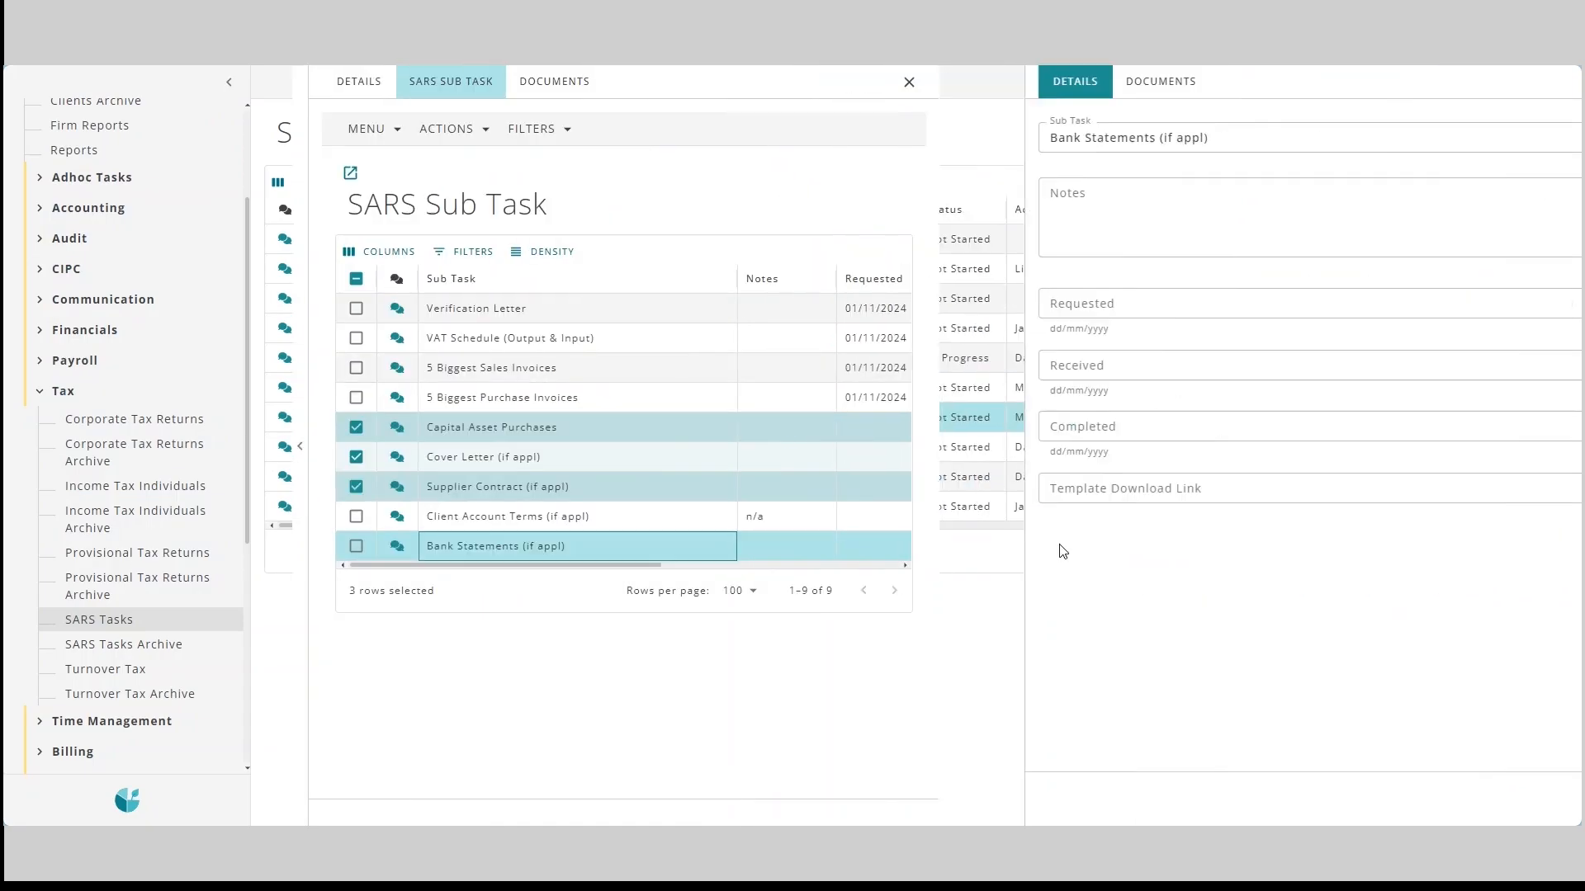
left_click(1079, 234)
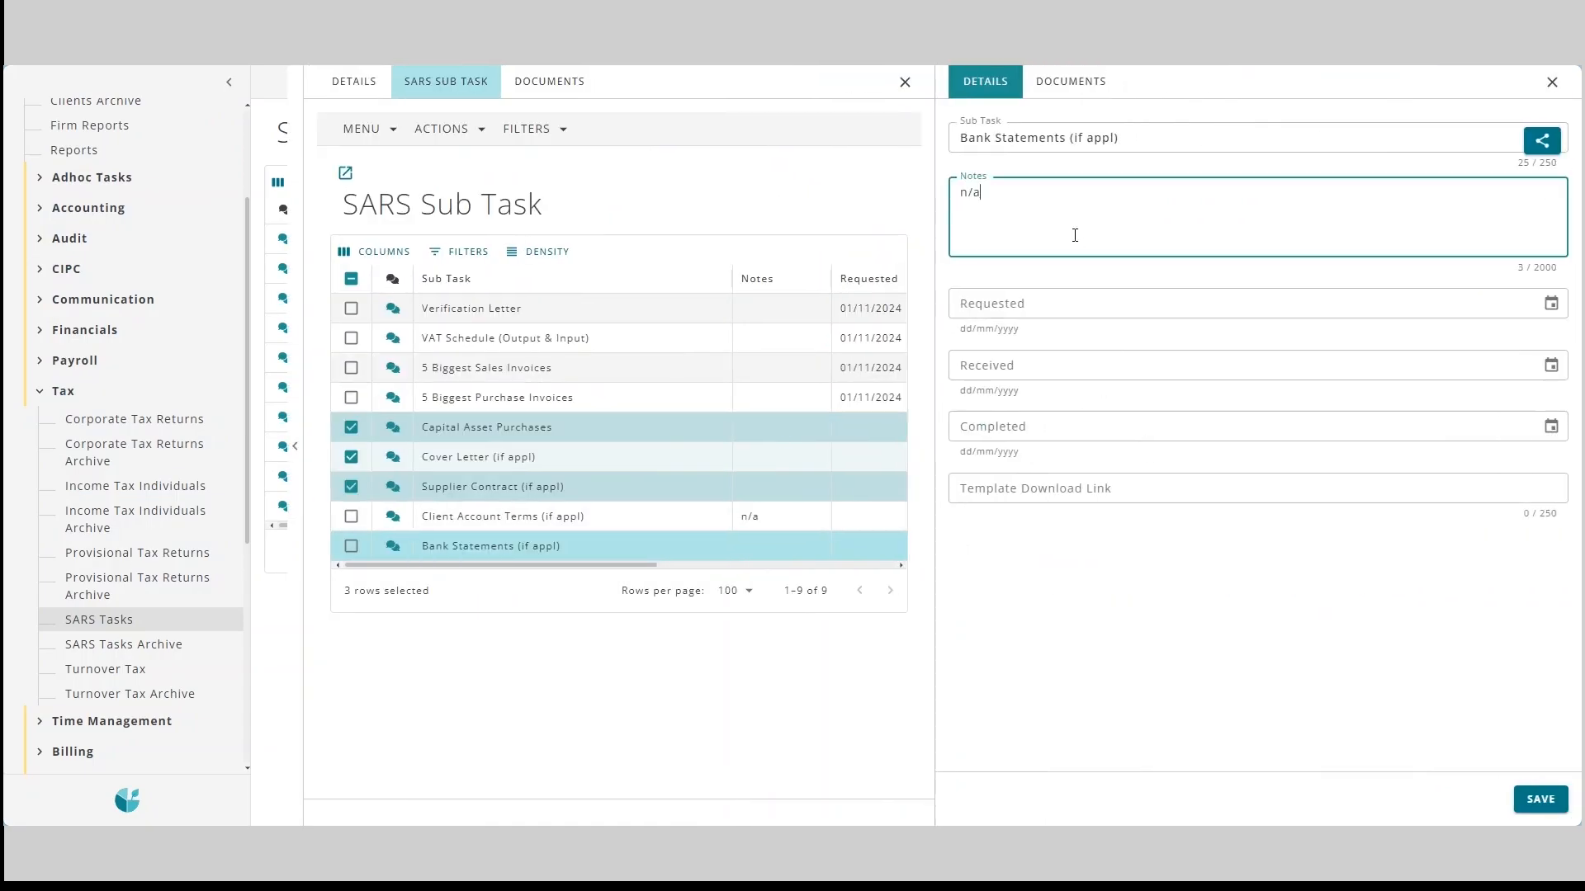
left_click(1540, 799)
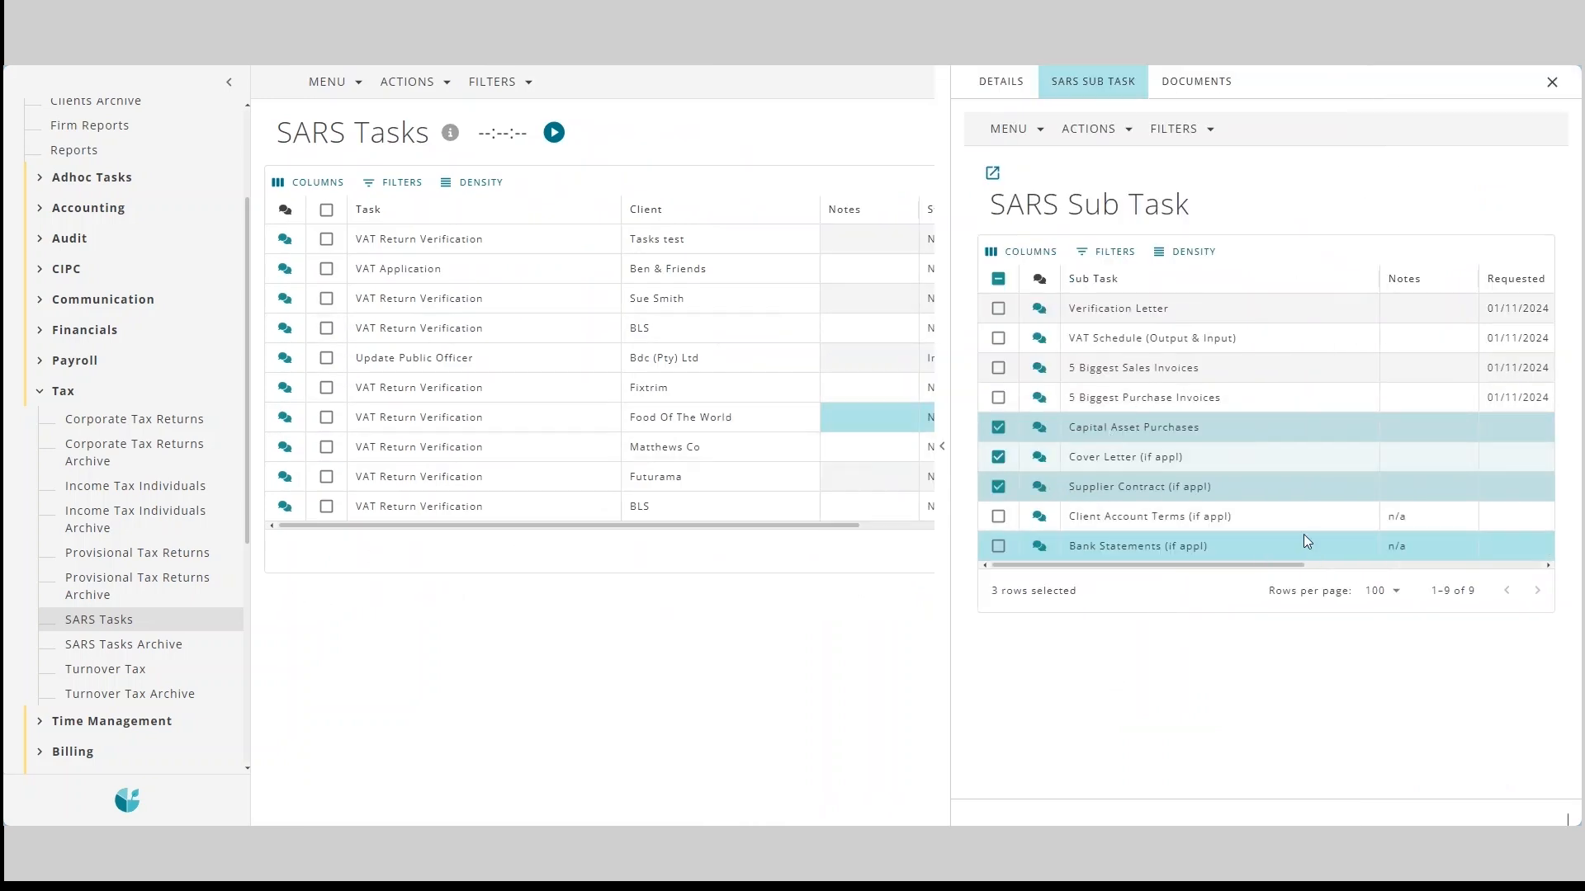
Review the Food Of The World task's full sub task table and its details, and close the record.
left_click(942, 310)
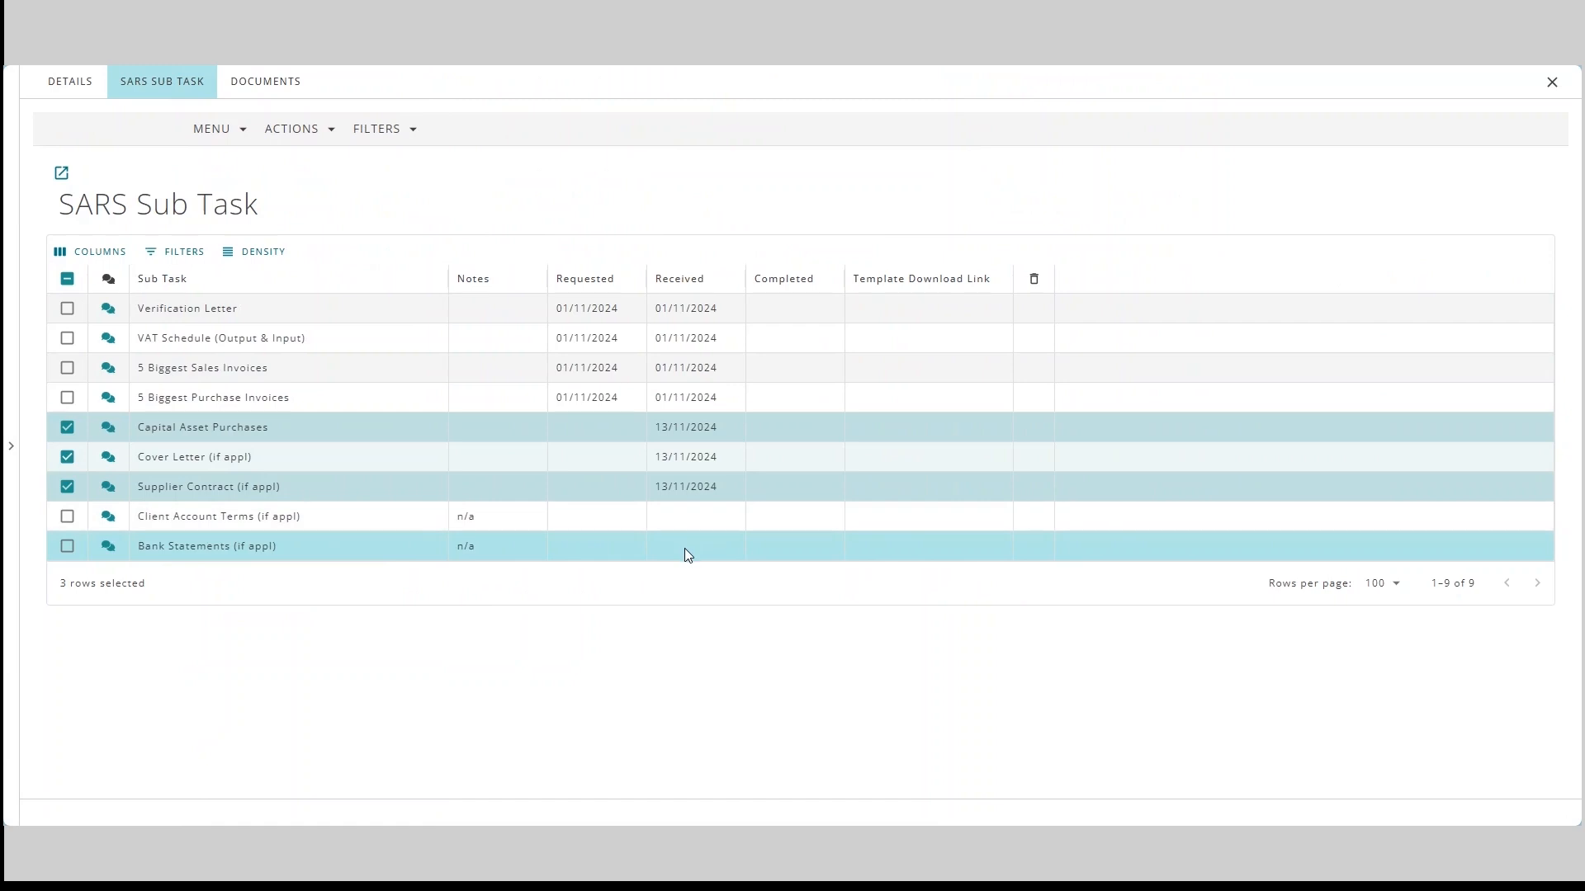
left_click(70, 81)
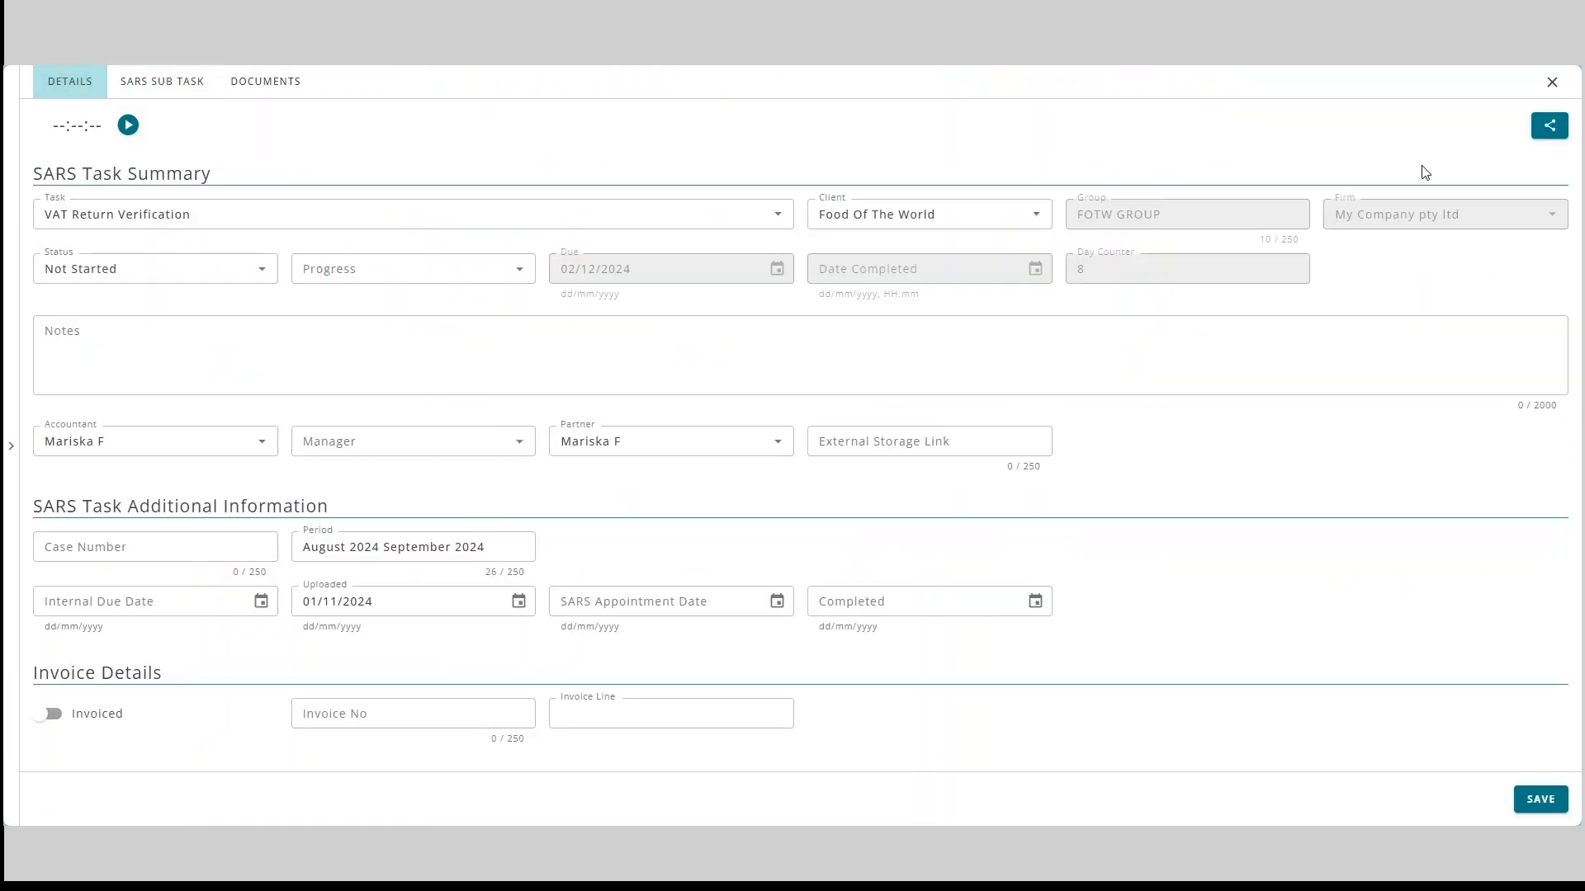
left_click(1552, 82)
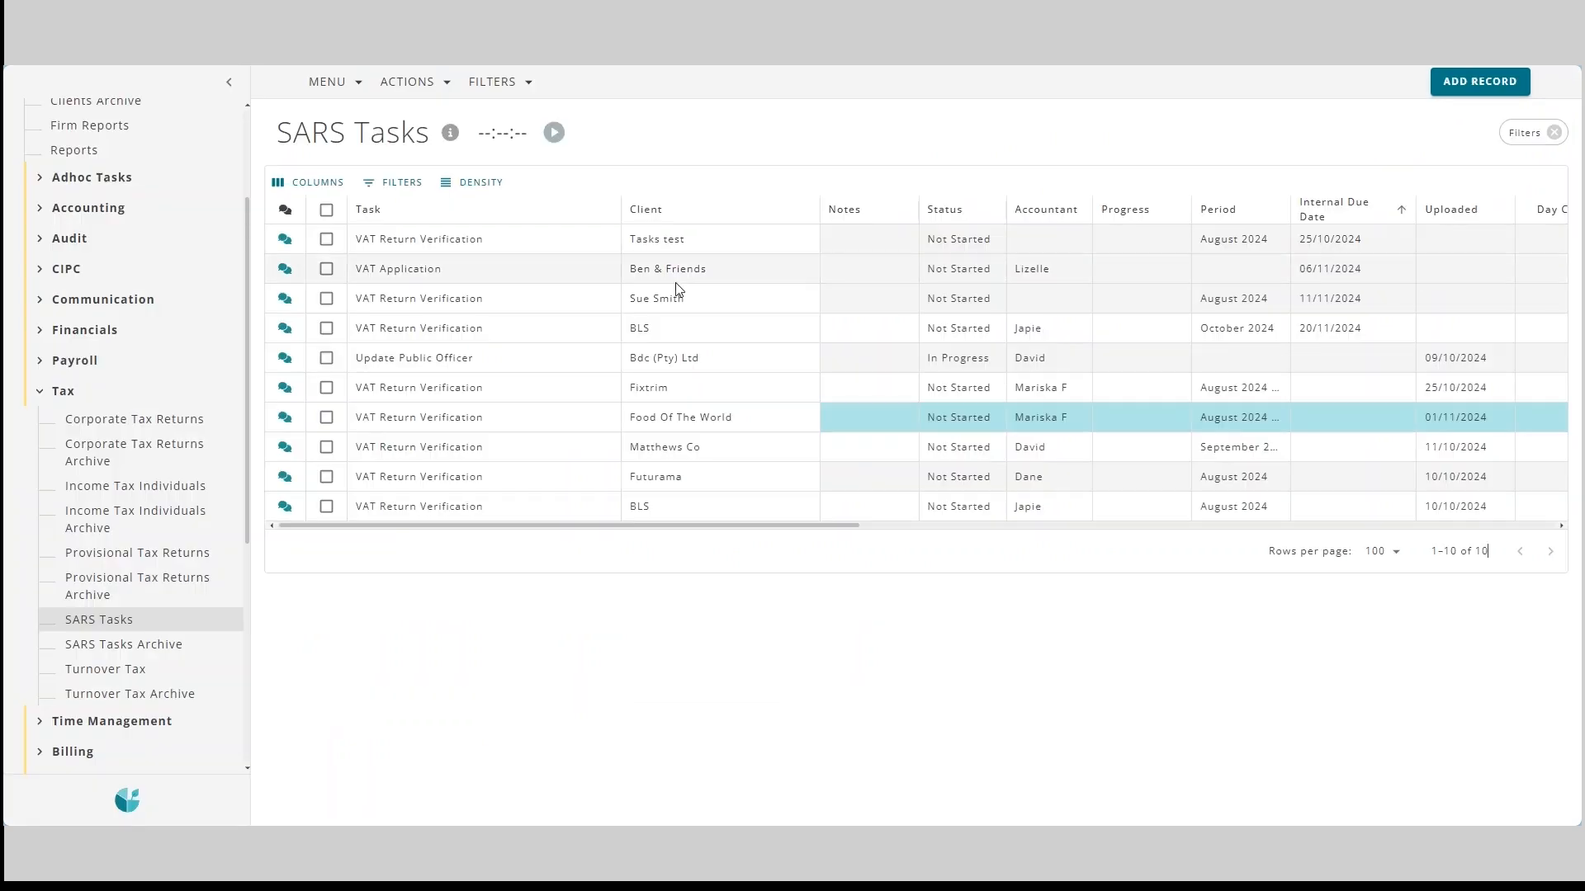
Set the Uploaded date of the BLS VAT Return Verification for October 2024 to 13/11/2024 and save the task.
left_click(754, 510)
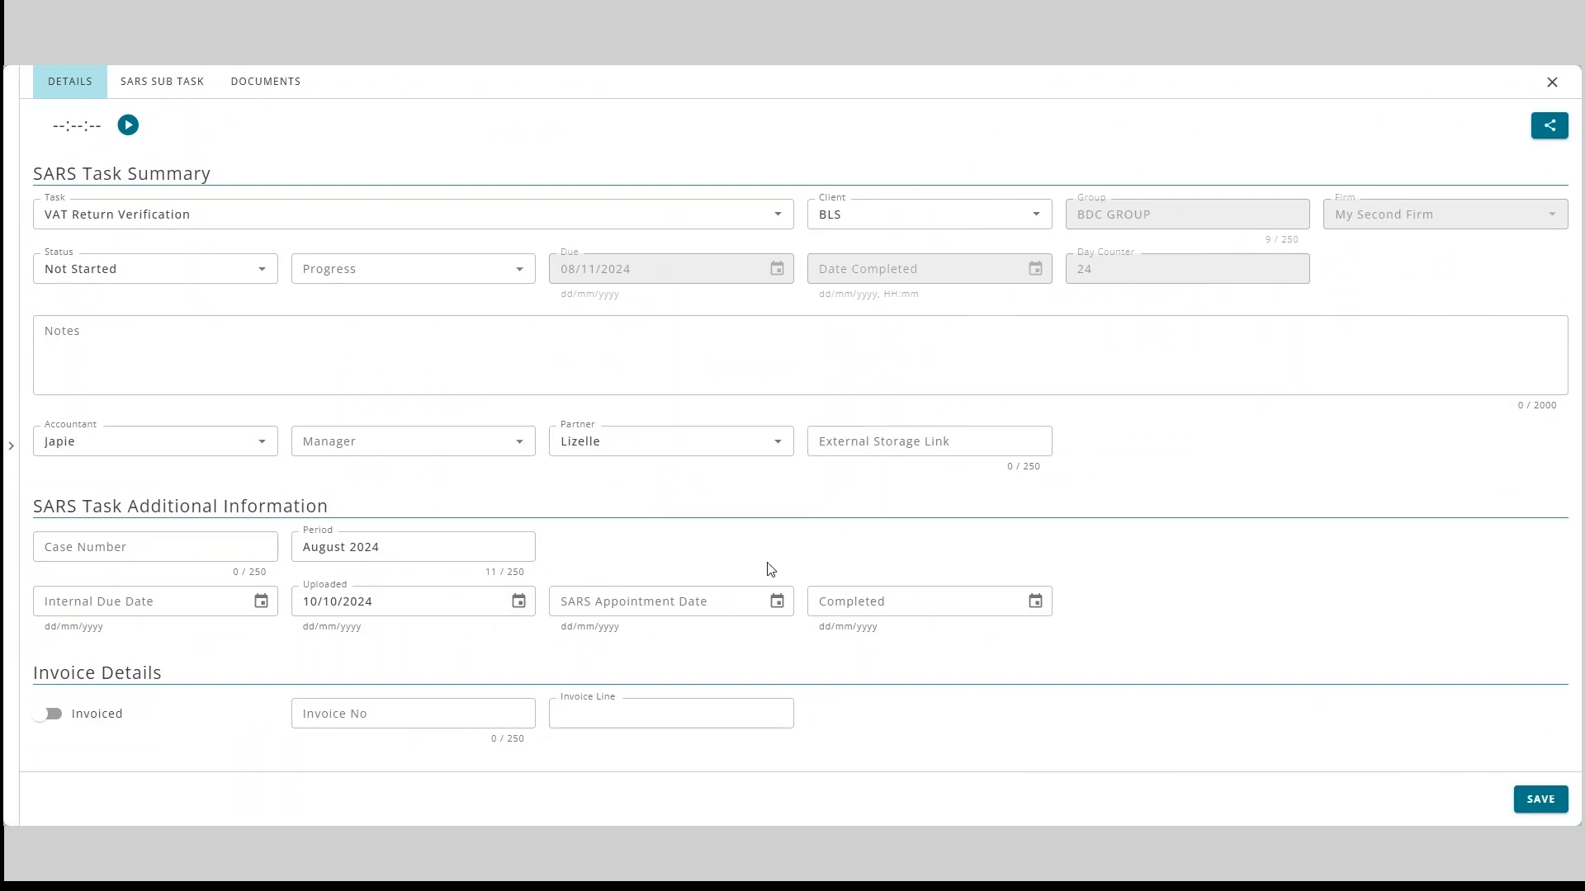
left_click(1552, 82)
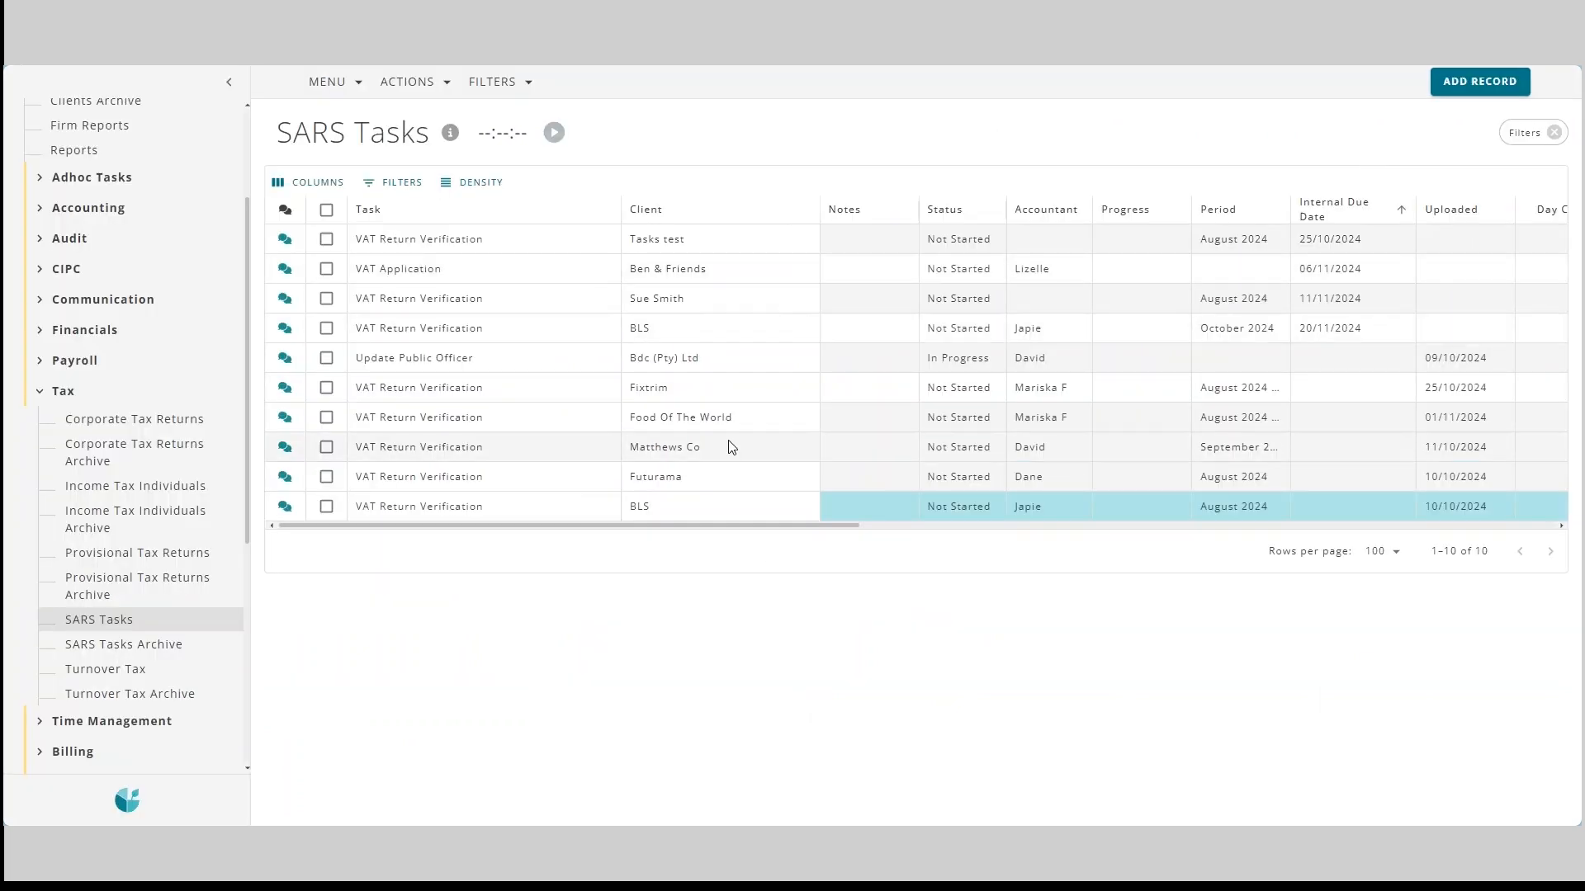
left_click(858, 330)
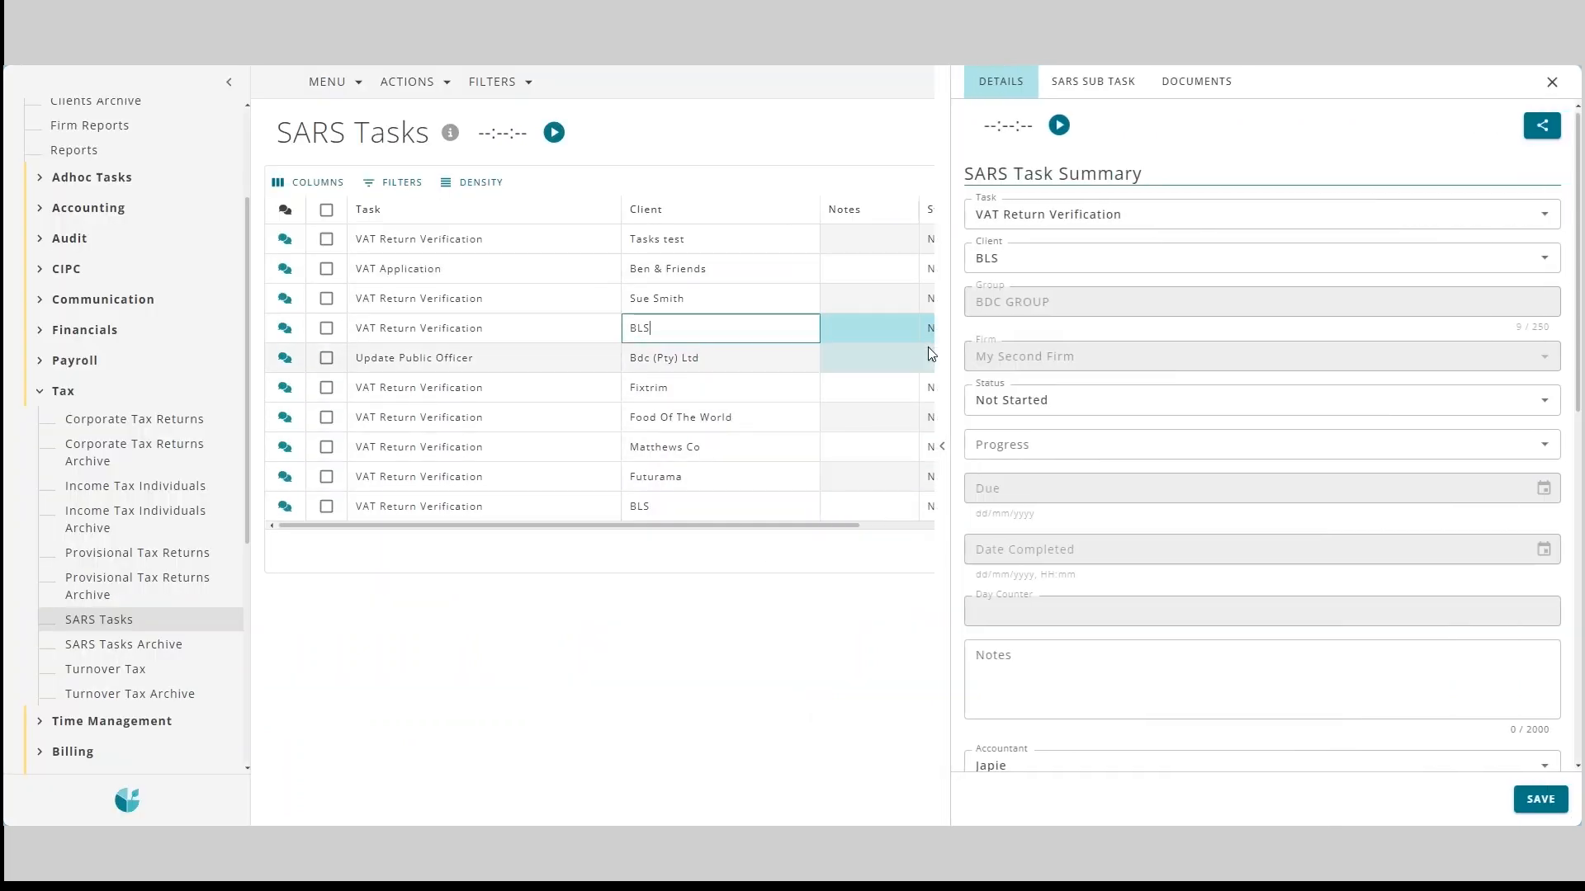
left_click(945, 348)
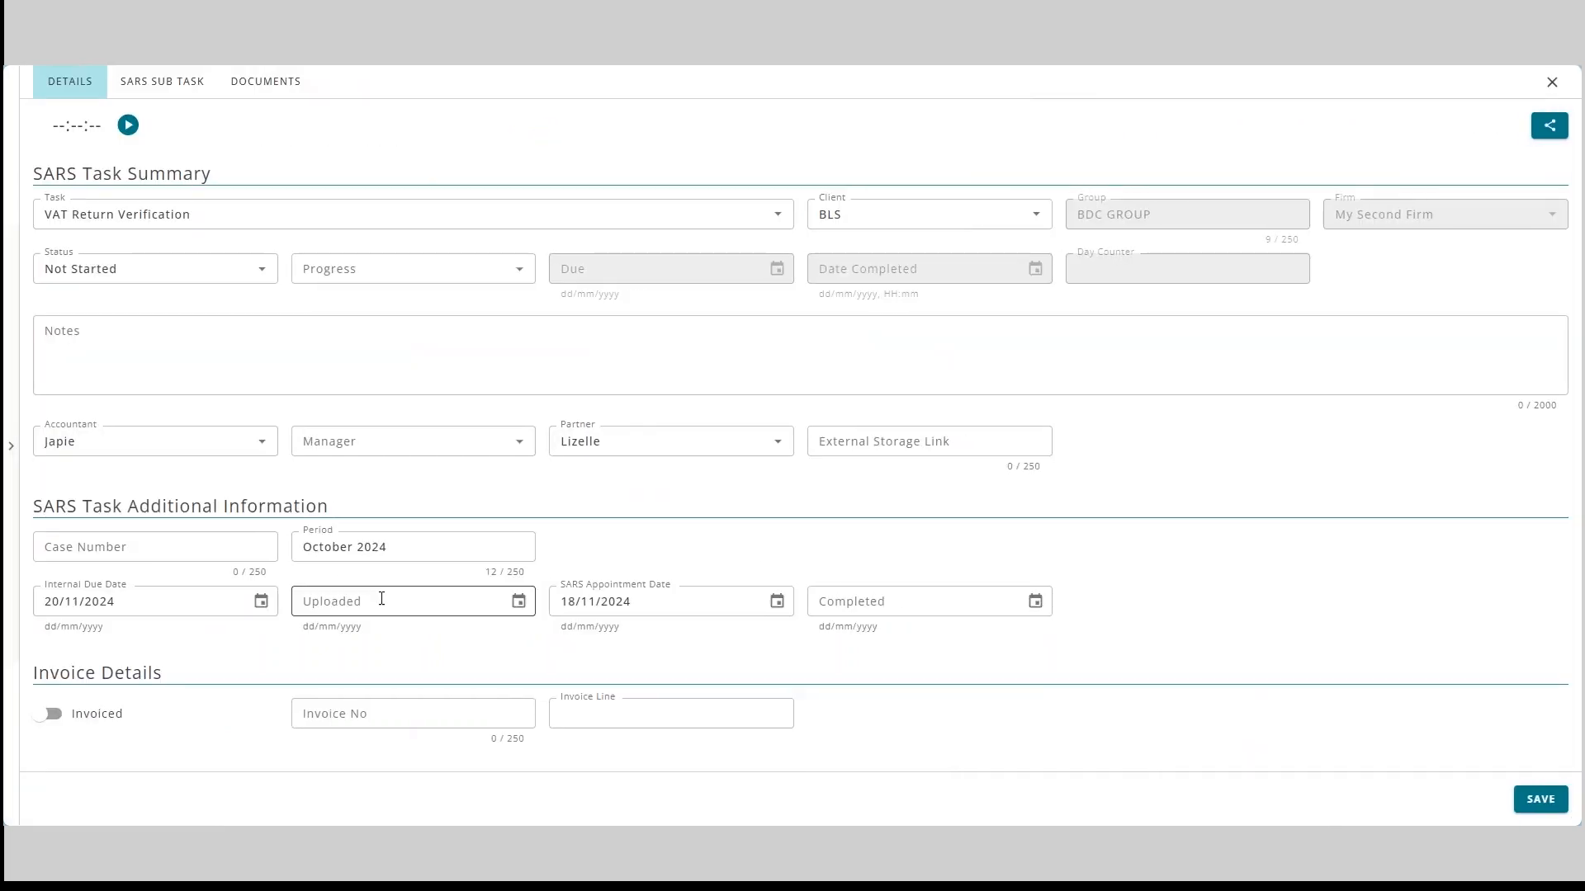
left_click(518, 602)
left_click(668, 600)
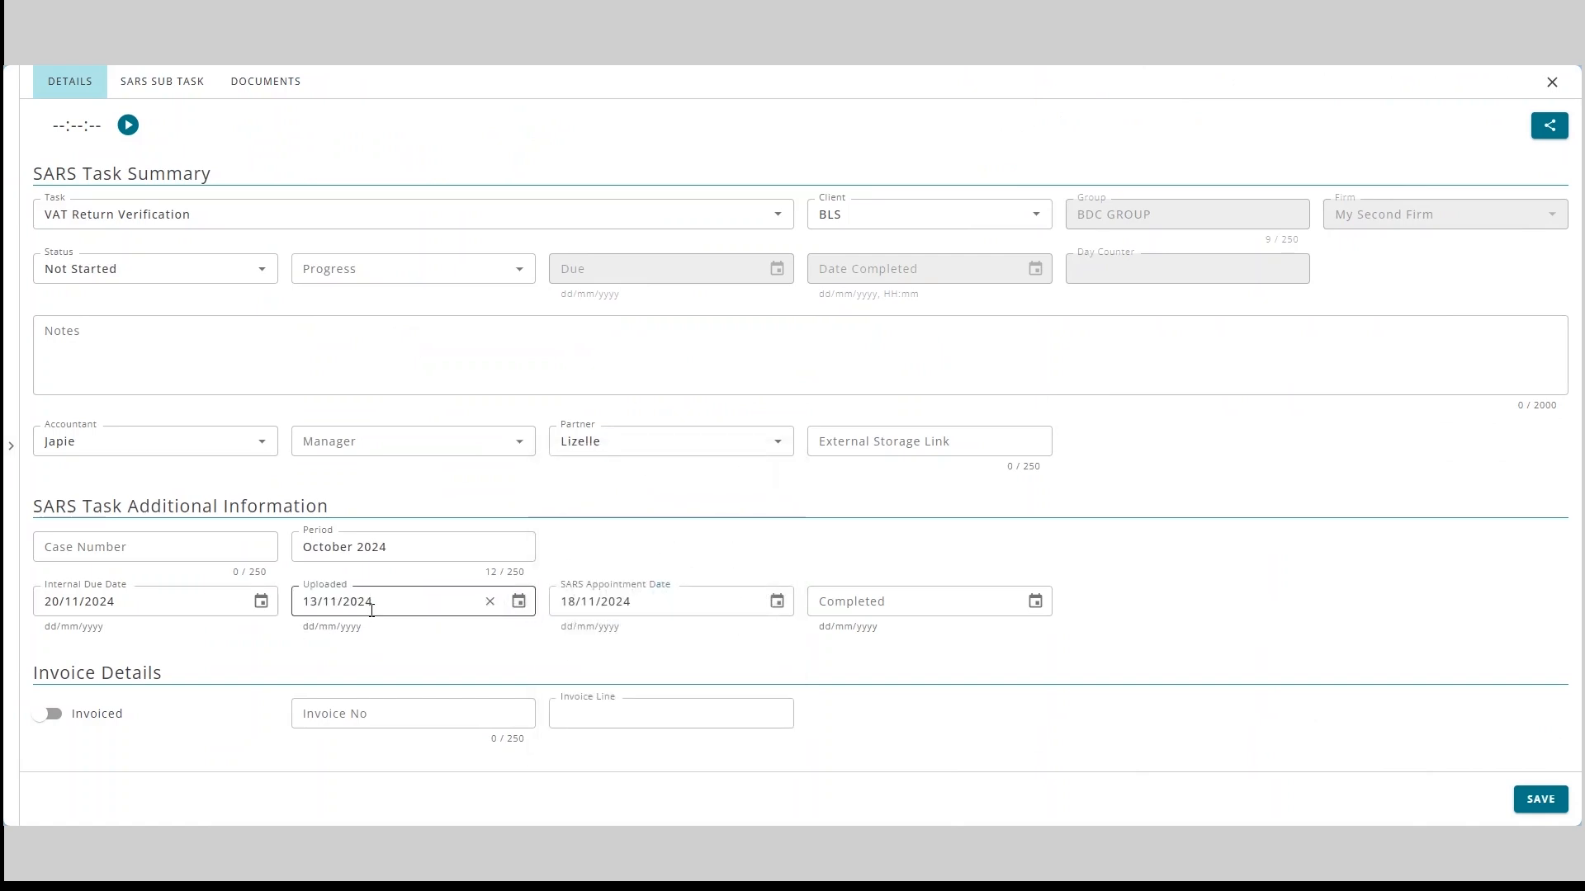
left_click(1540, 799)
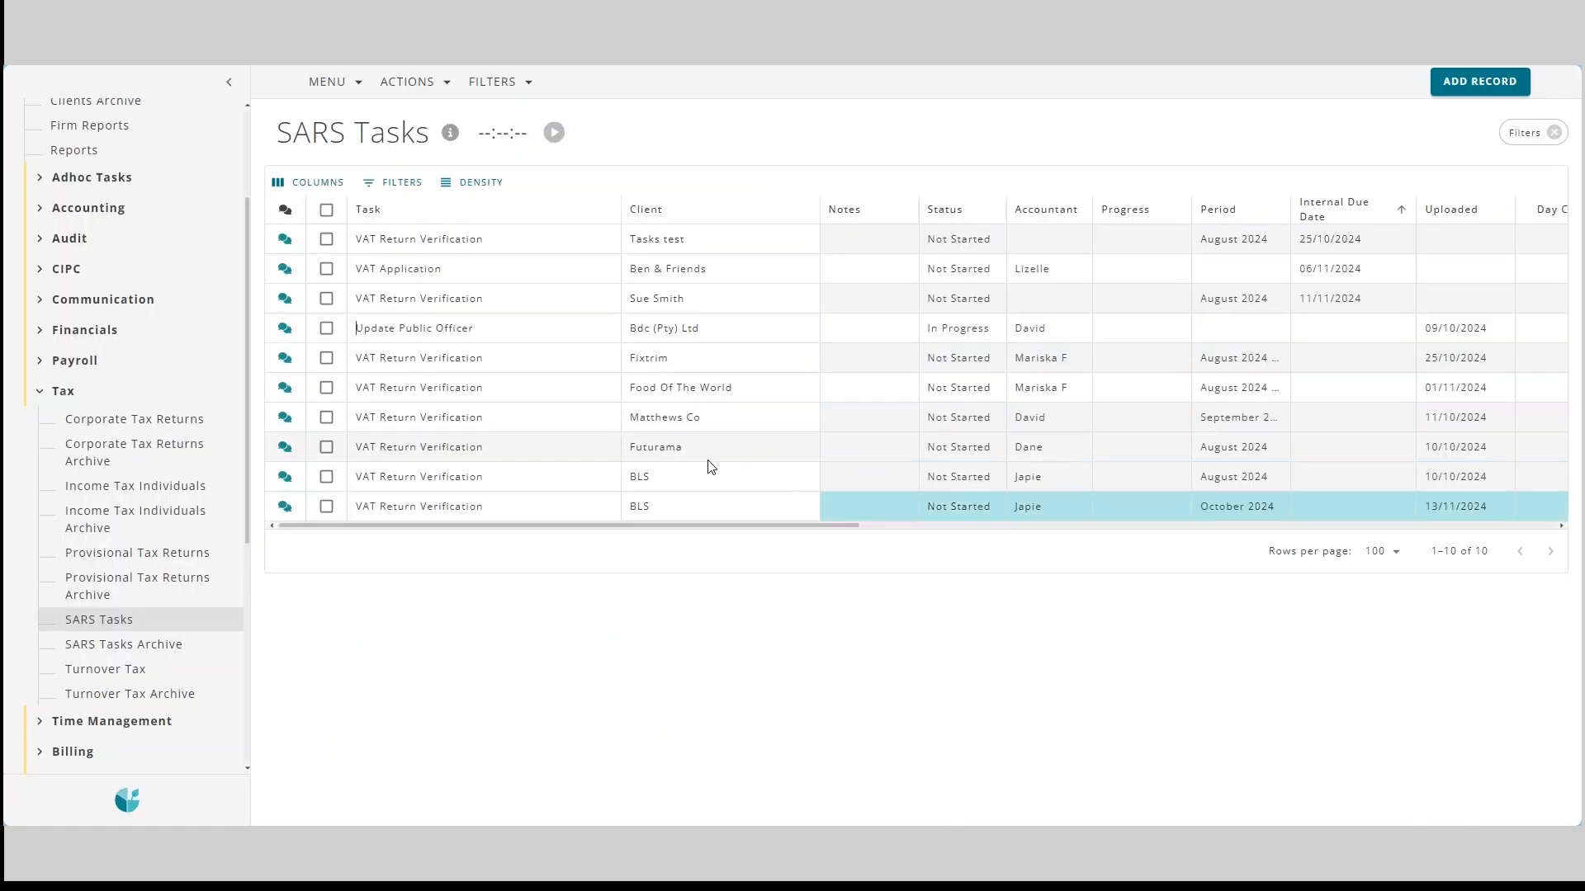
Check the due date in the full details of the BLS October 2024 VAT Return Verification, and close the record.
left_click(738, 511)
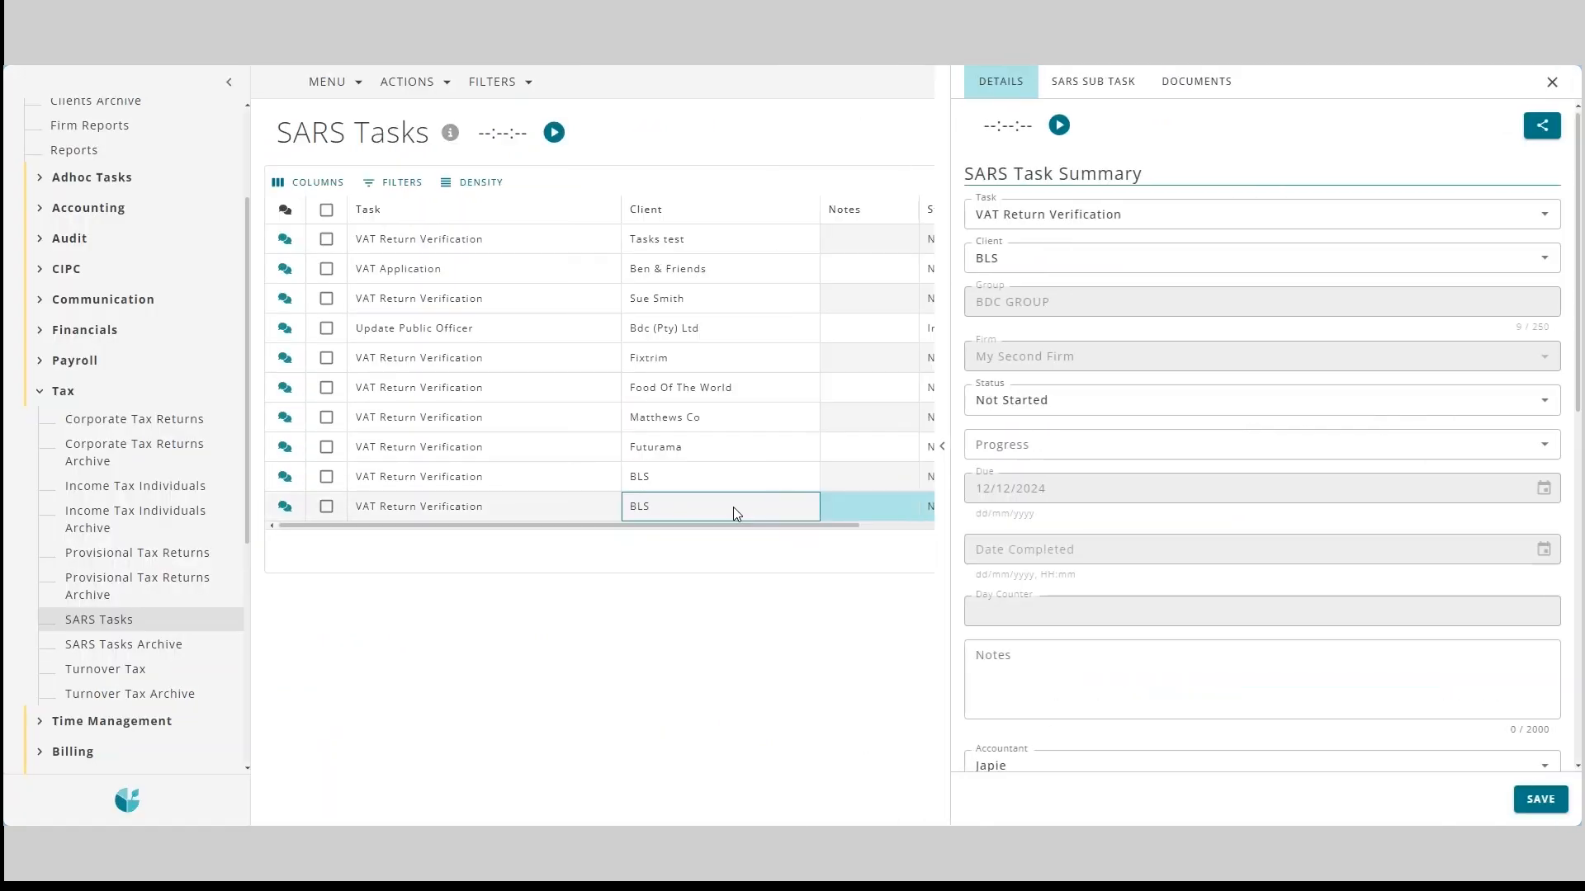
left_click(950, 441)
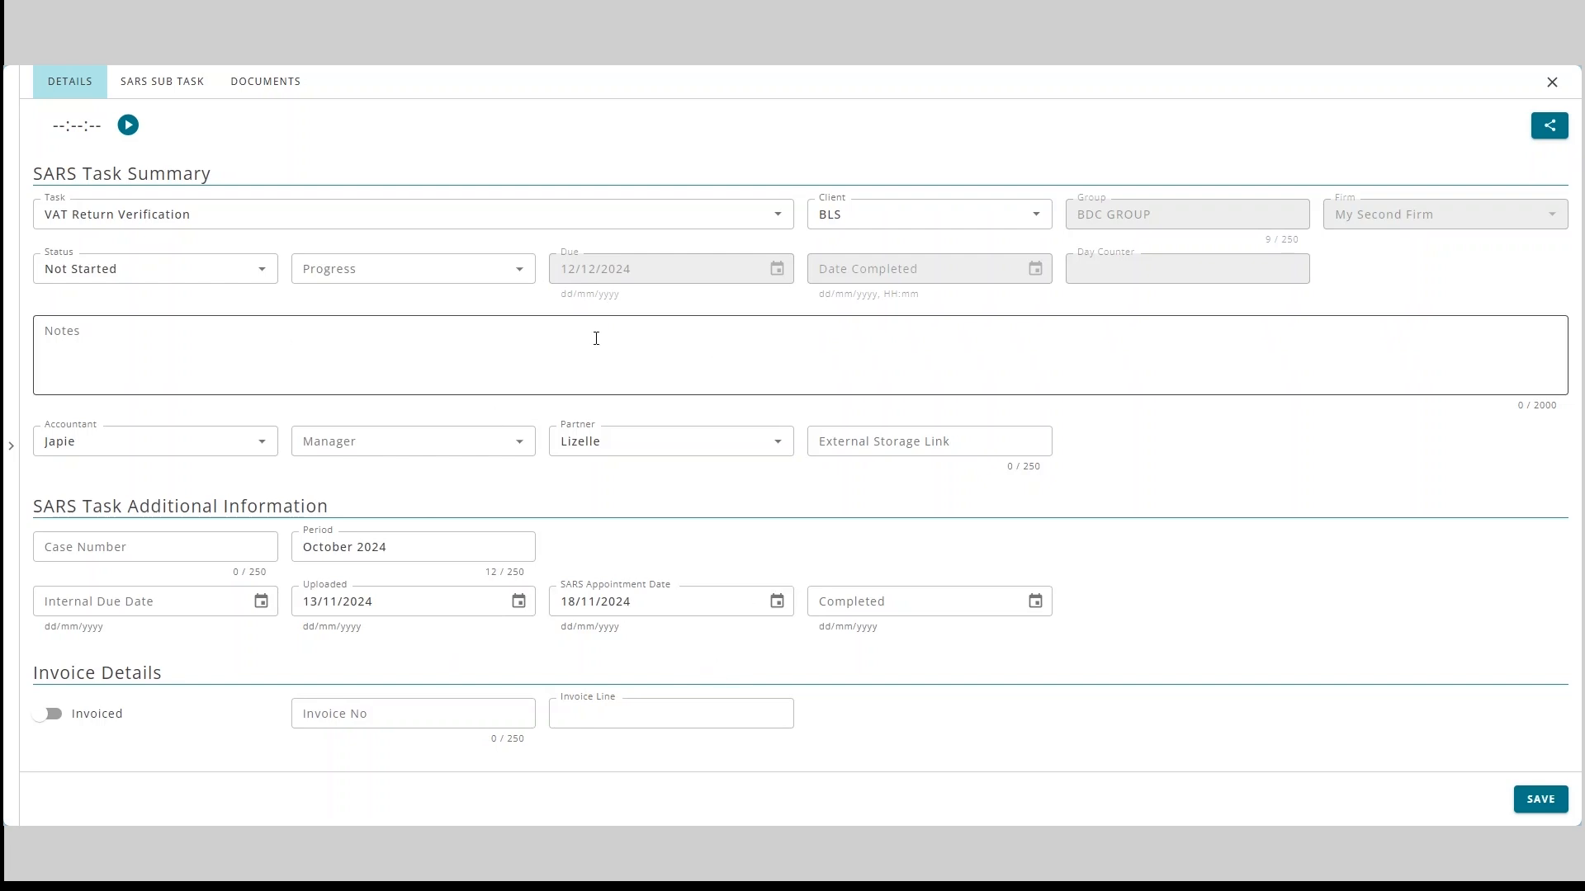
left_click(1552, 82)
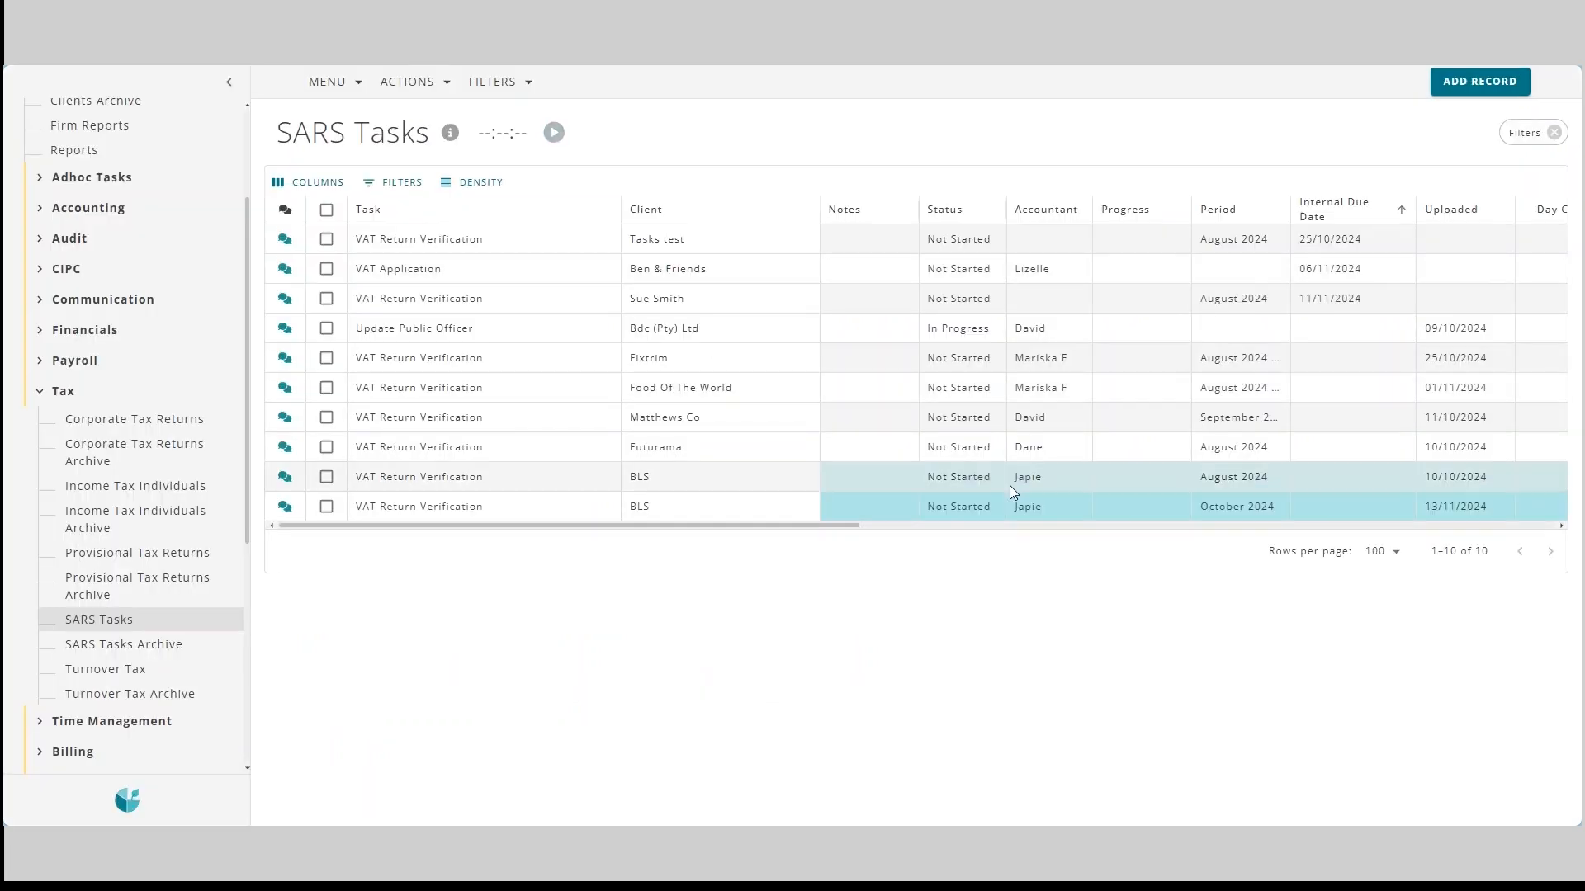
Sort the SARS Tasks list by Due date in ascending order.
left_click_drag(650, 528, 903, 552)
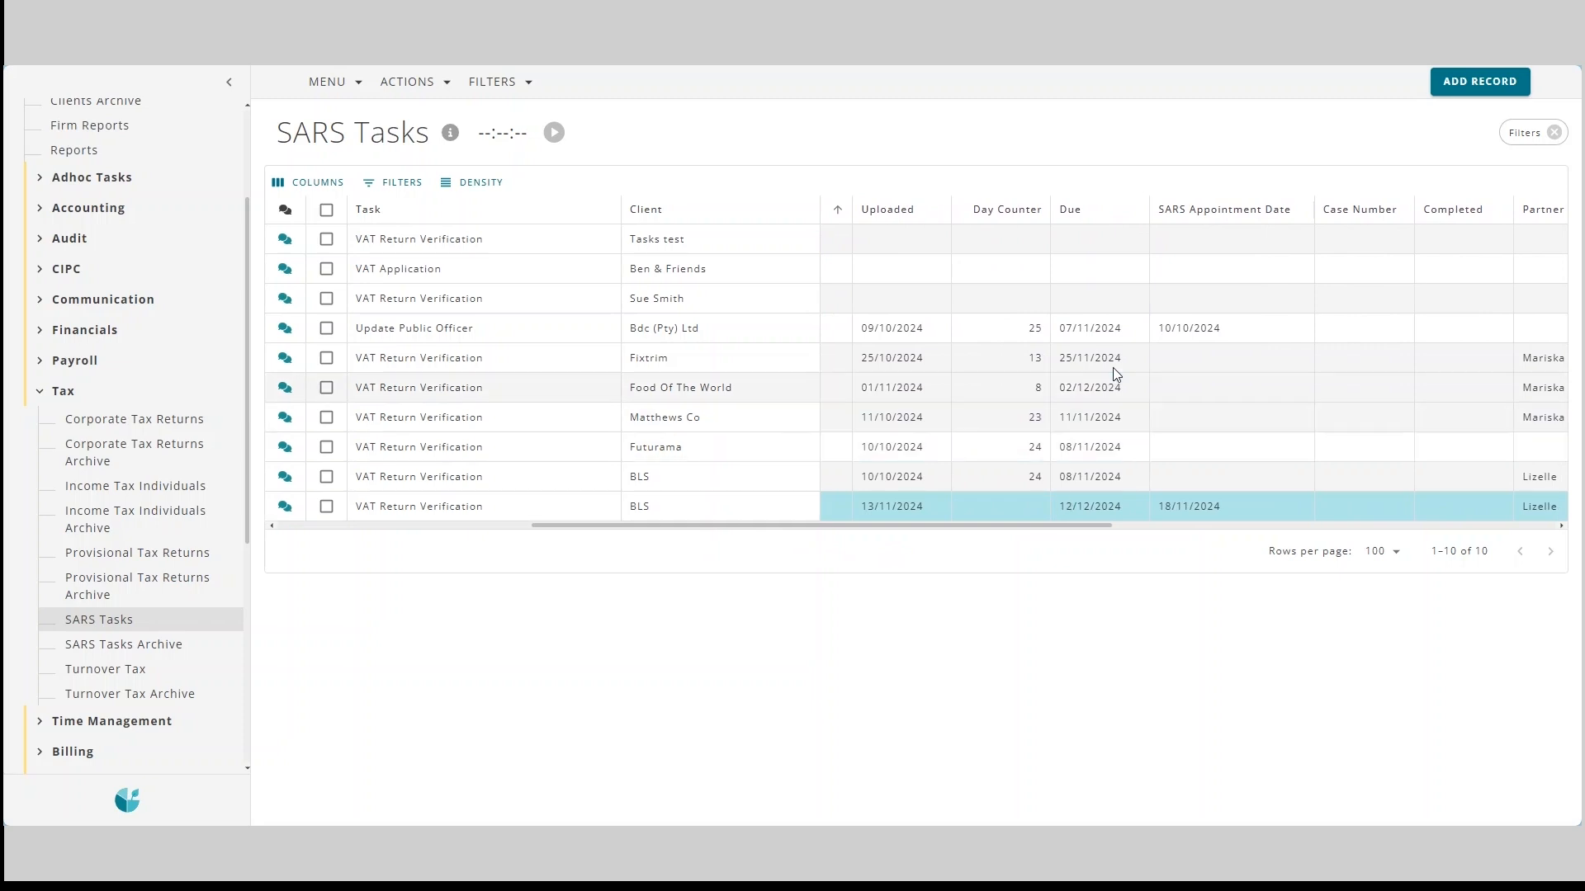
left_click(1090, 220)
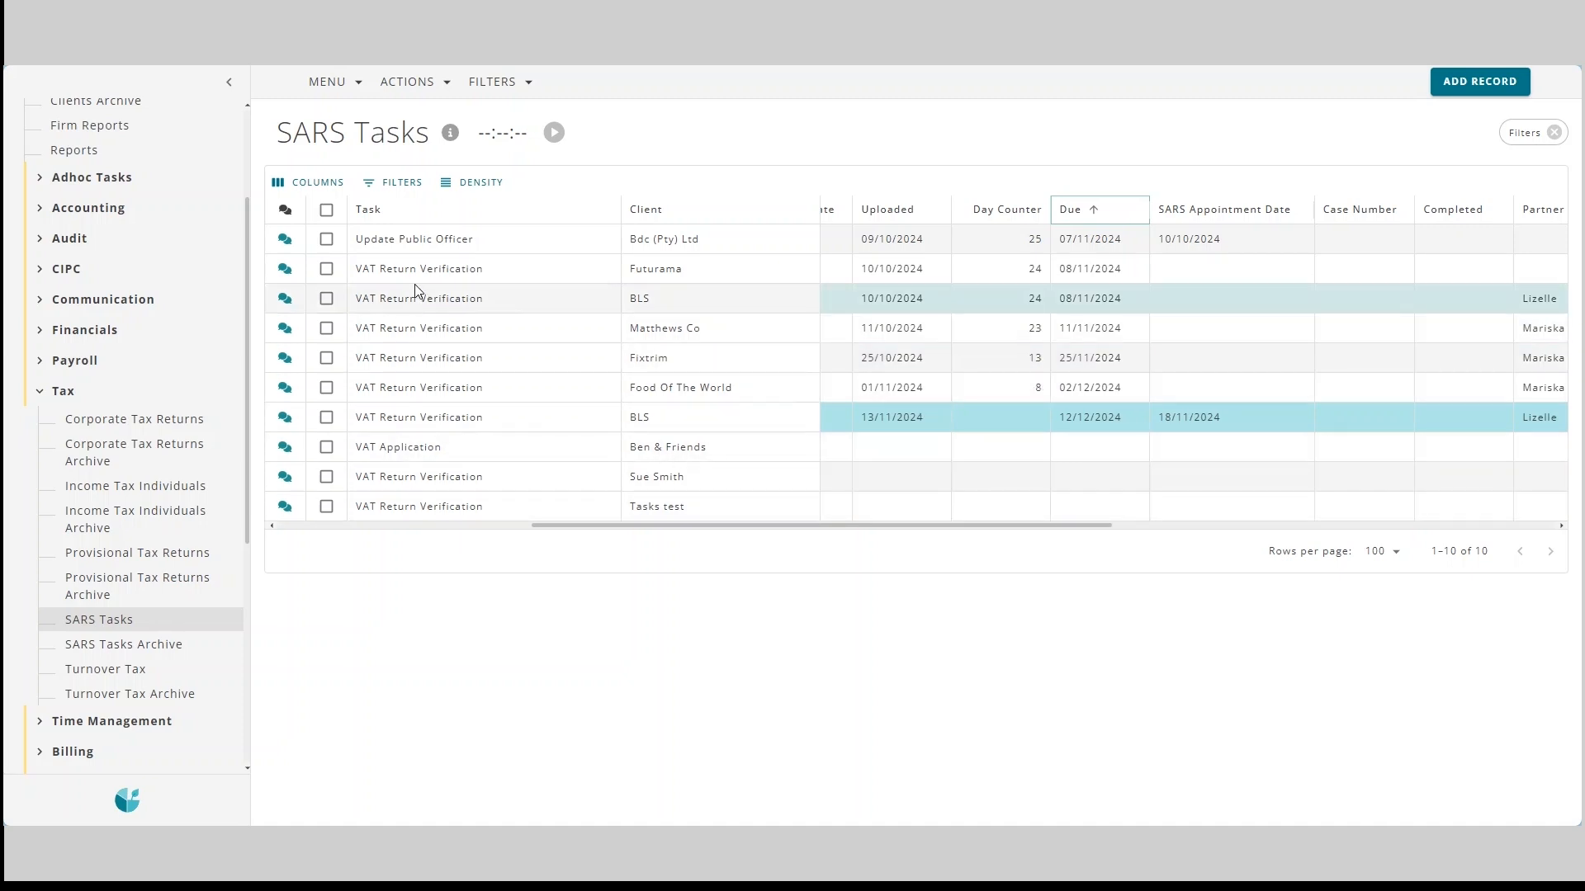
left_click(399, 526)
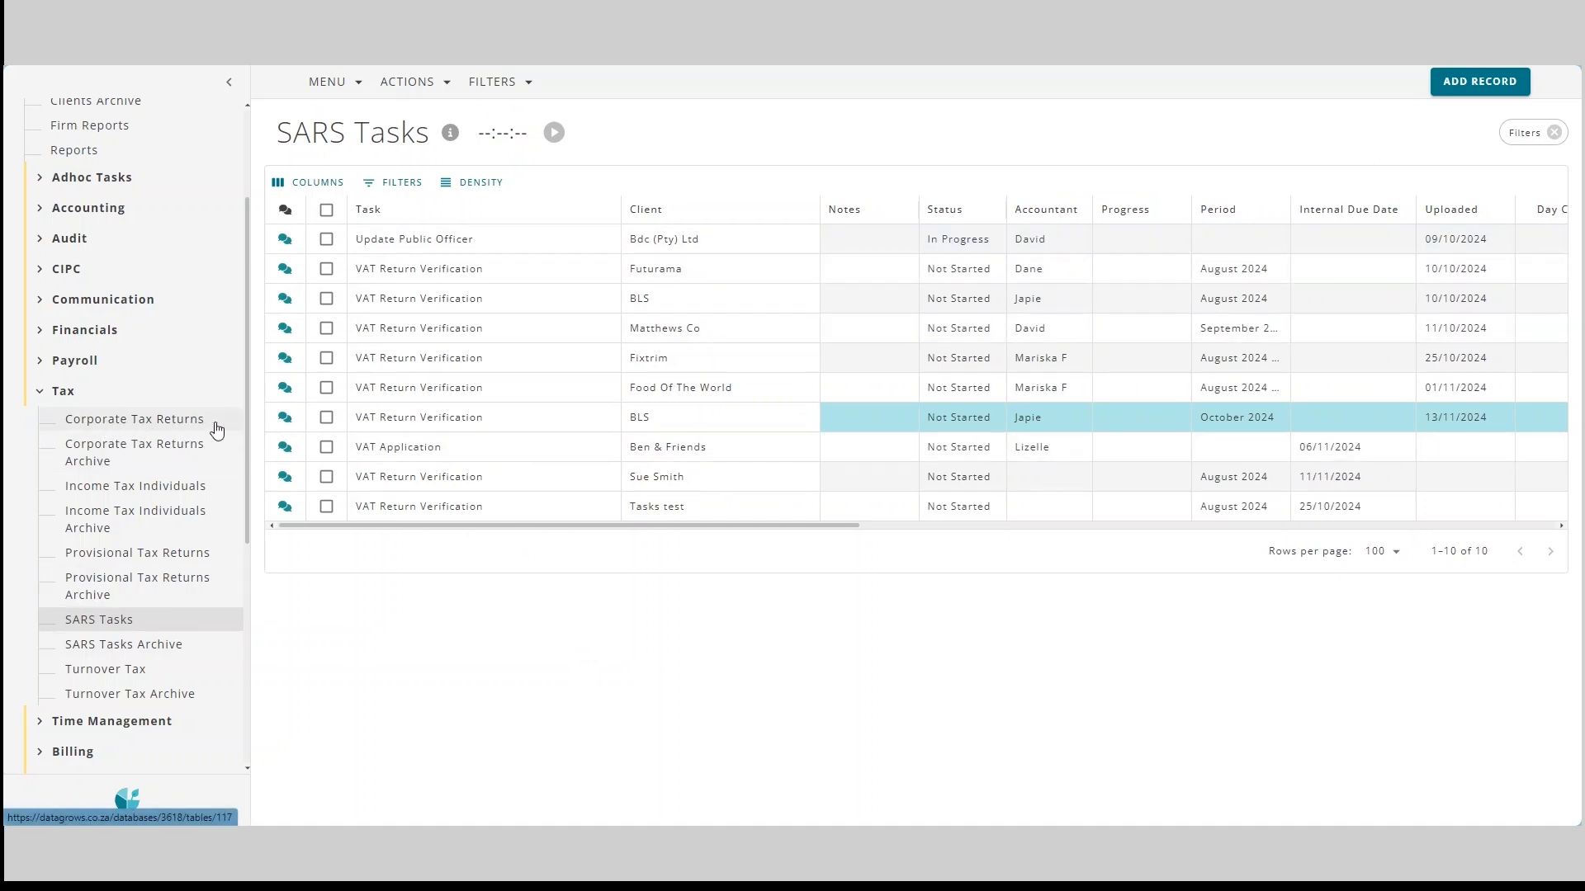
Enable SARS Verification (IT14SD) on the Brilliant Nails and Body corporate tax return and save it.
left_click(182, 424)
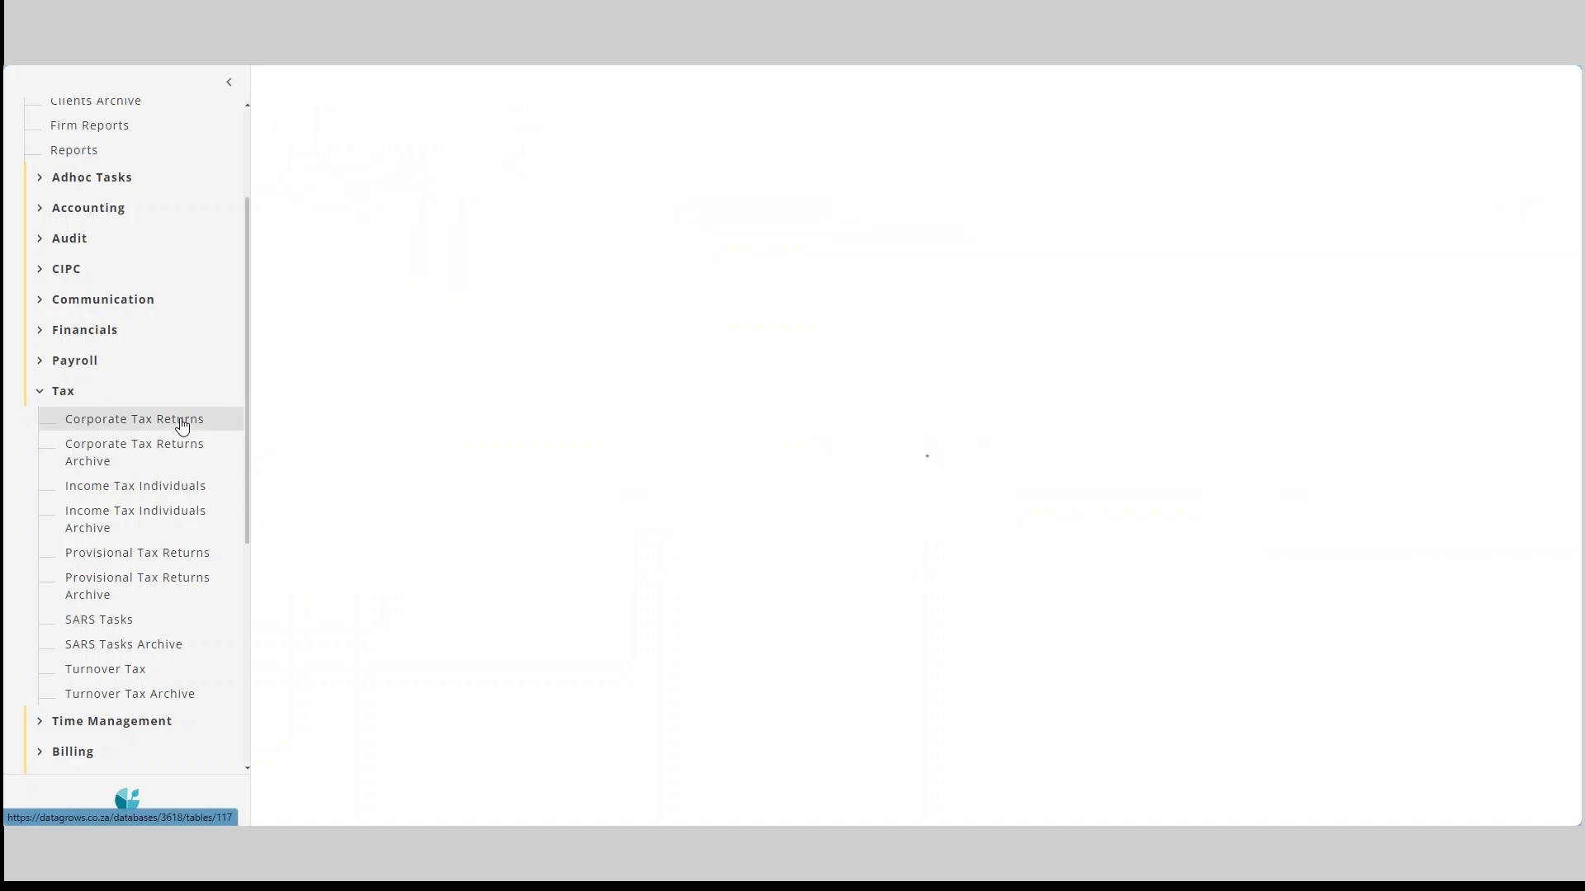
double_click(527, 268)
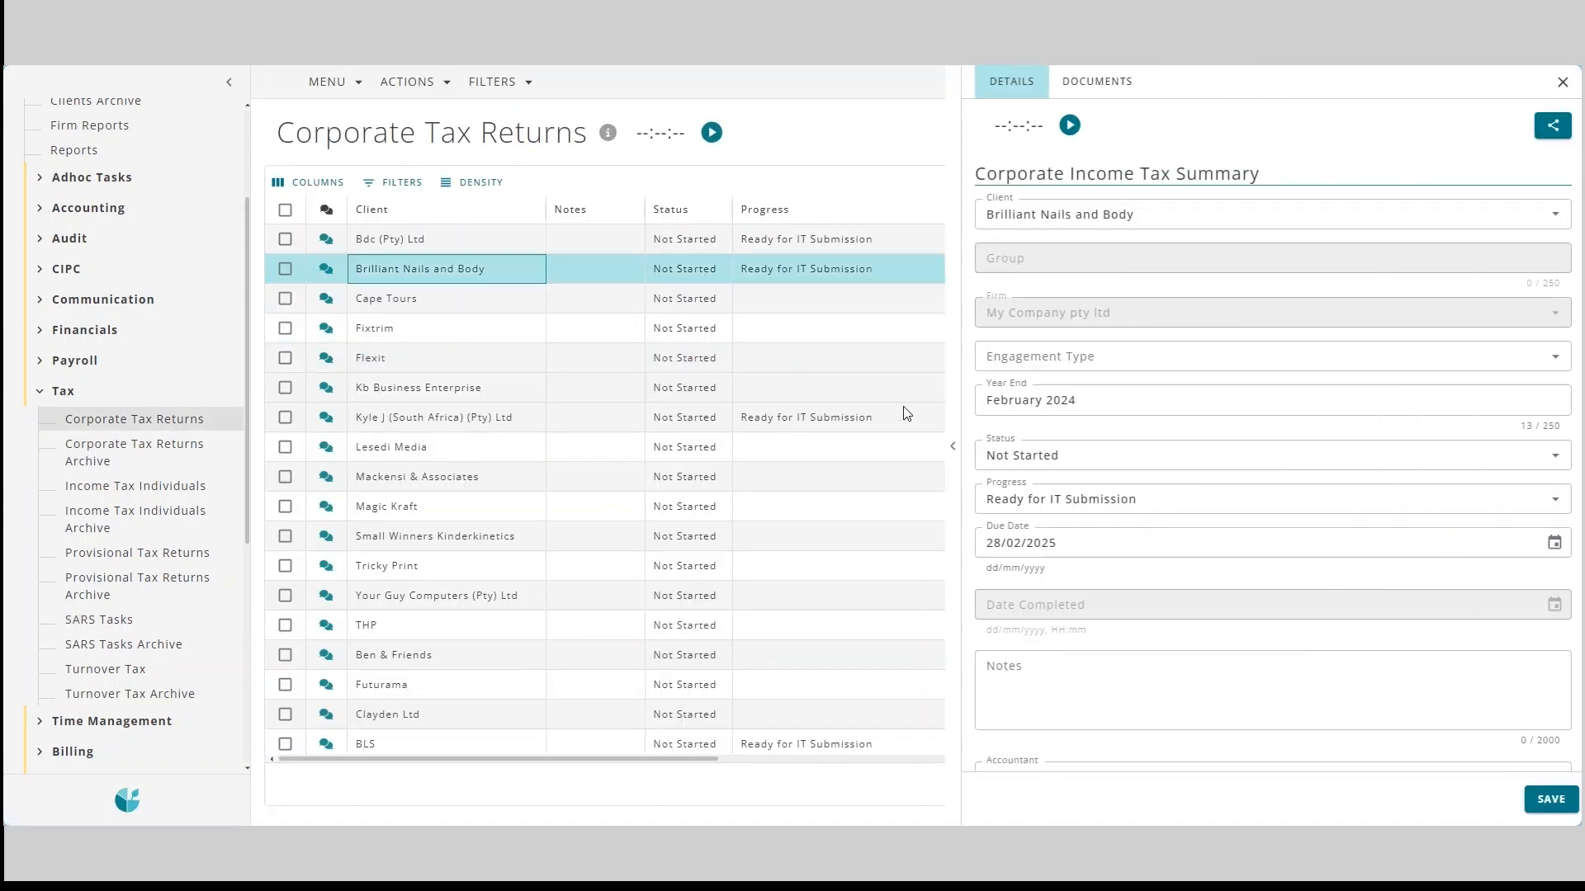
left_click(942, 445)
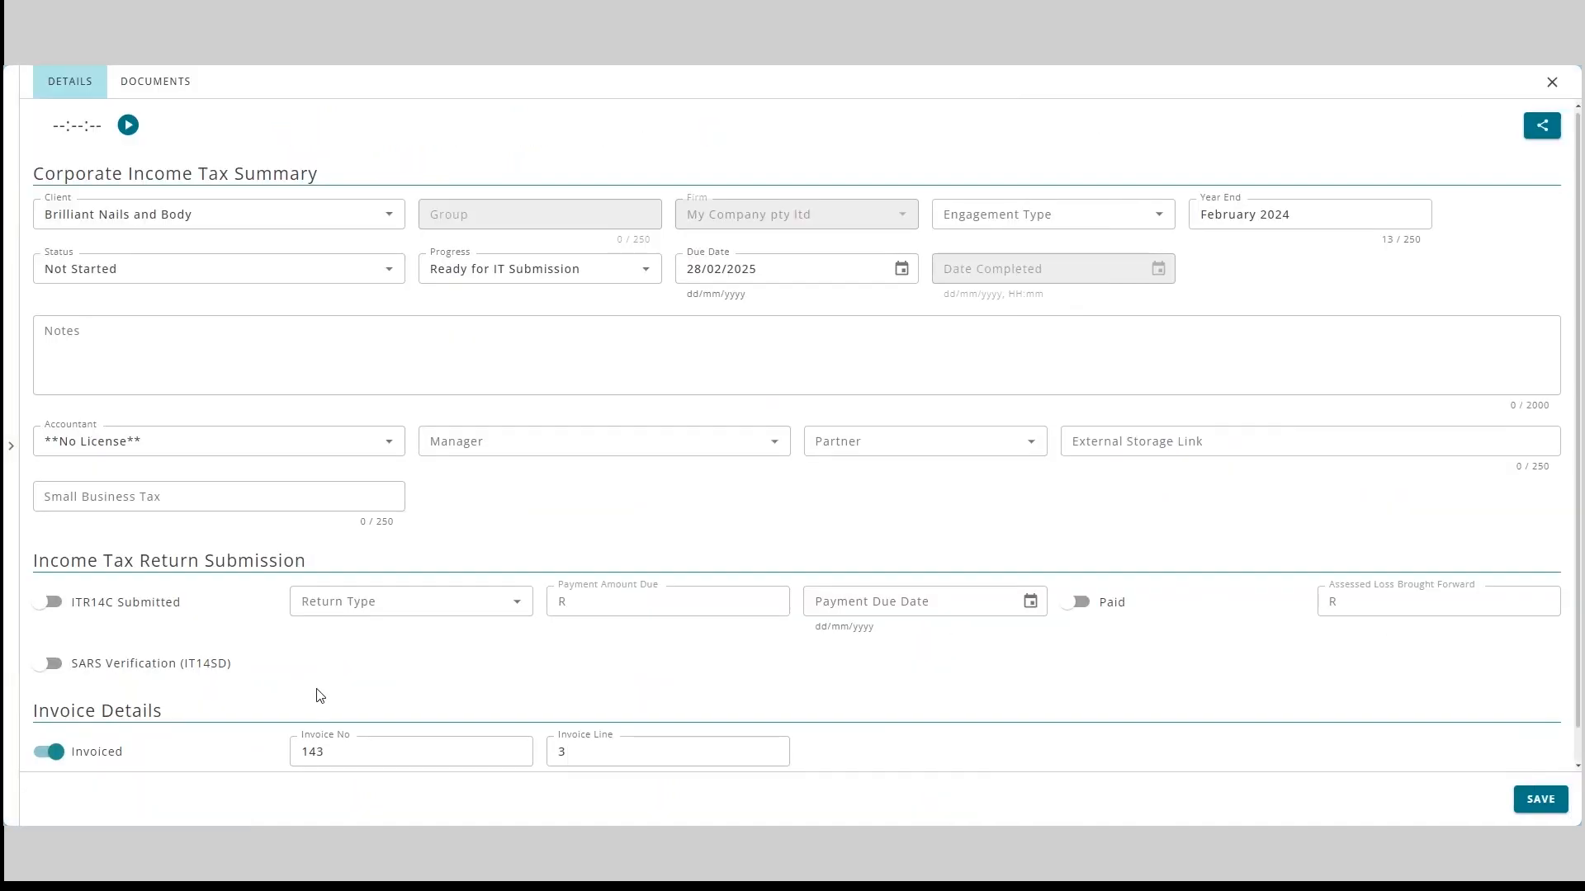
scroll(306, 696, "down", 1)
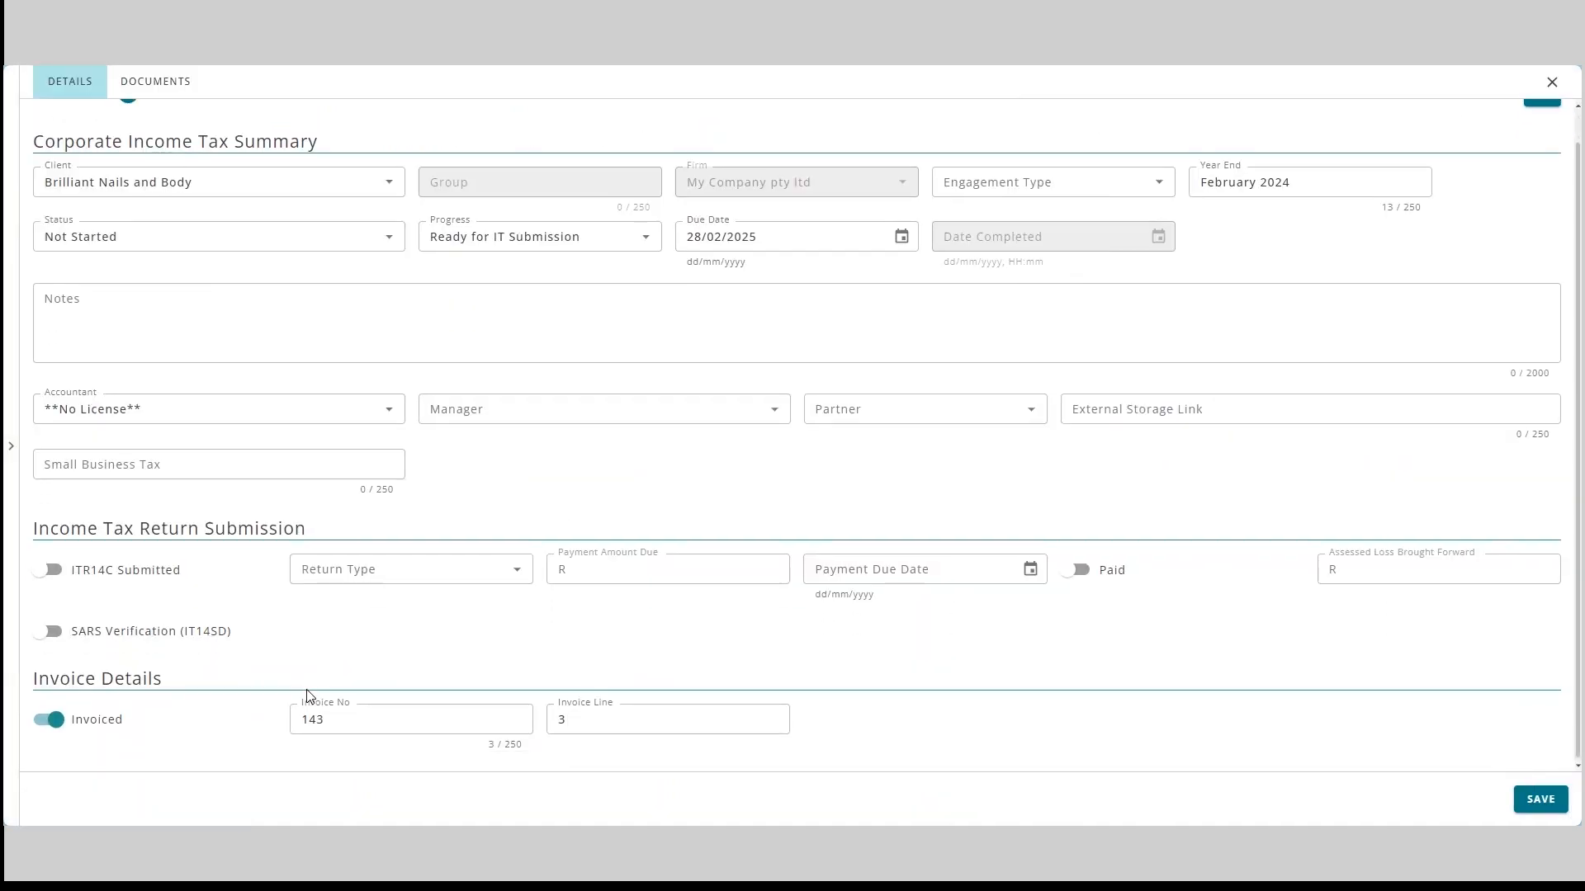
left_click(43, 631)
left_click(1537, 799)
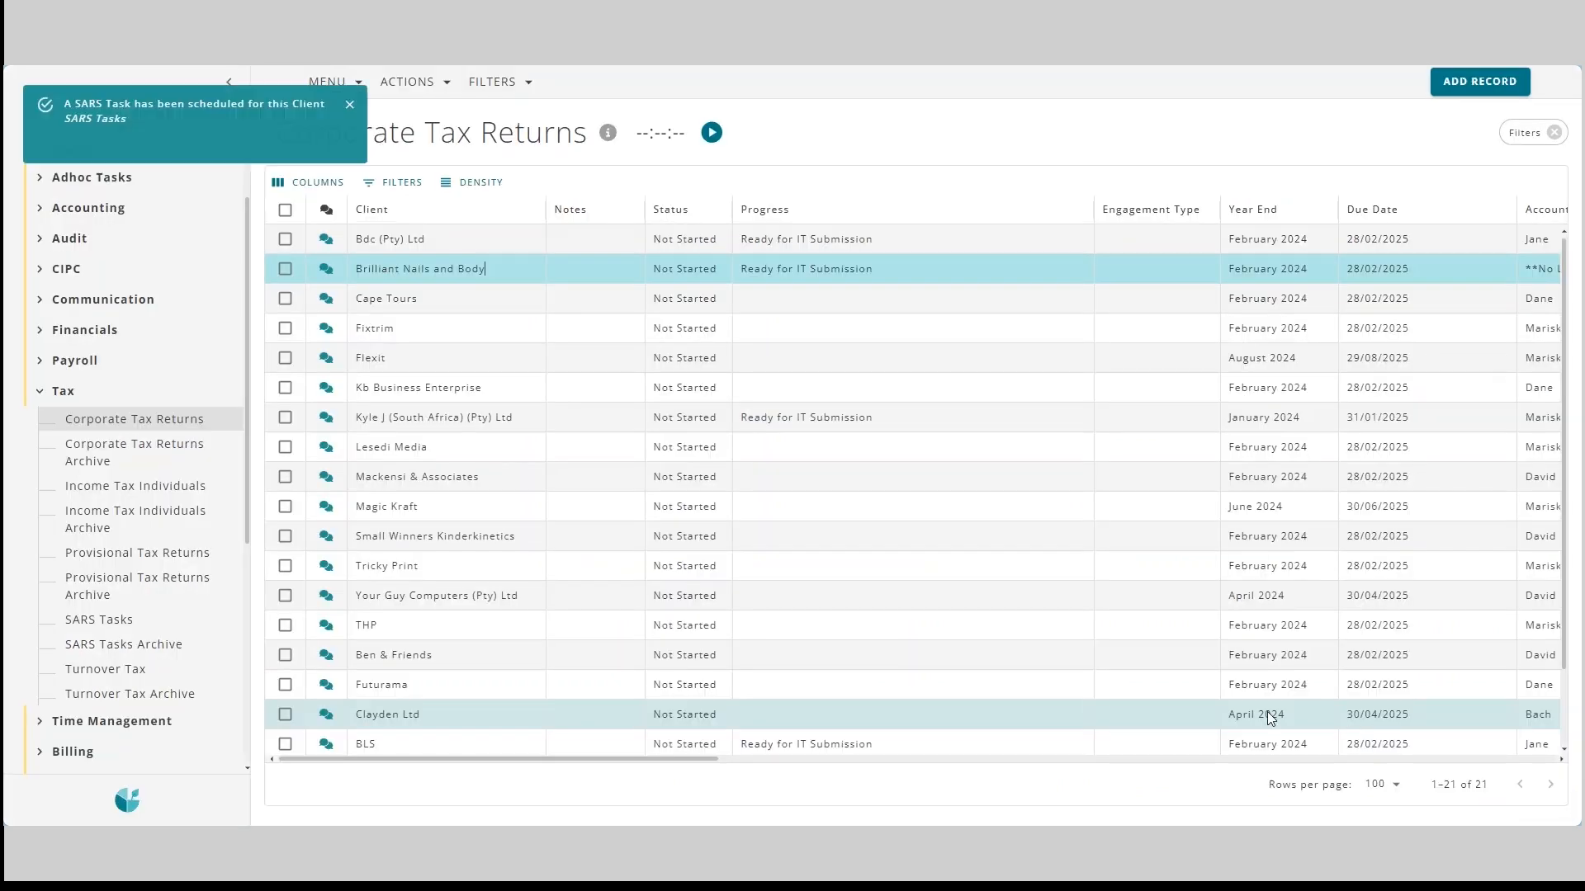
Open SARS Tasks and review the sub tasks of the IT14SD (Corporate Income Tax Verification), VAT Application and Update Public Officer tasks.
left_click(95, 119)
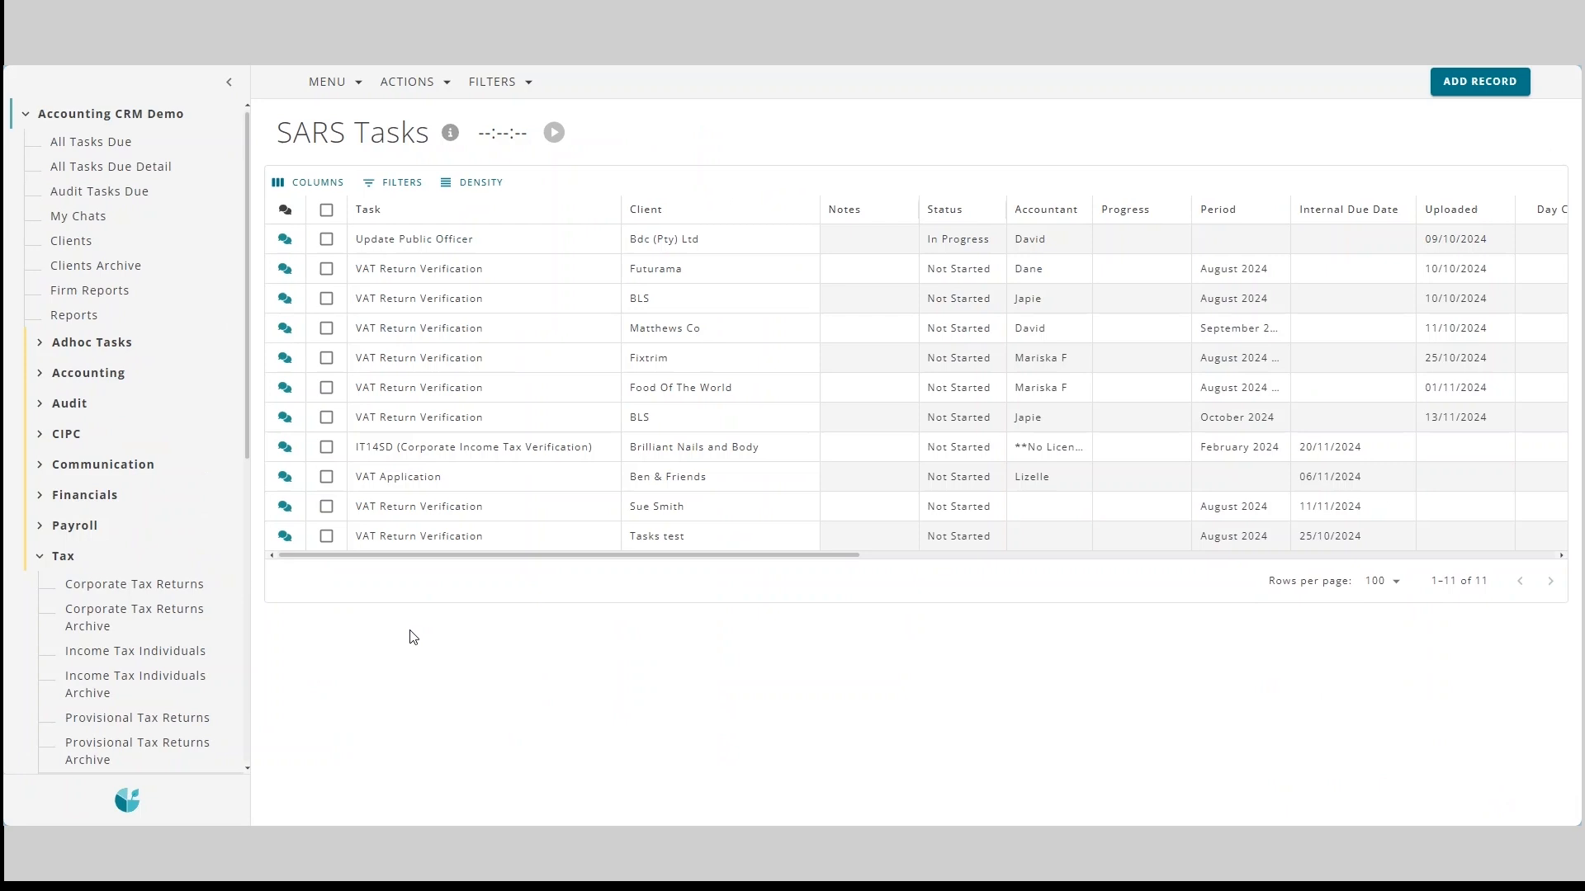
left_click(528, 448)
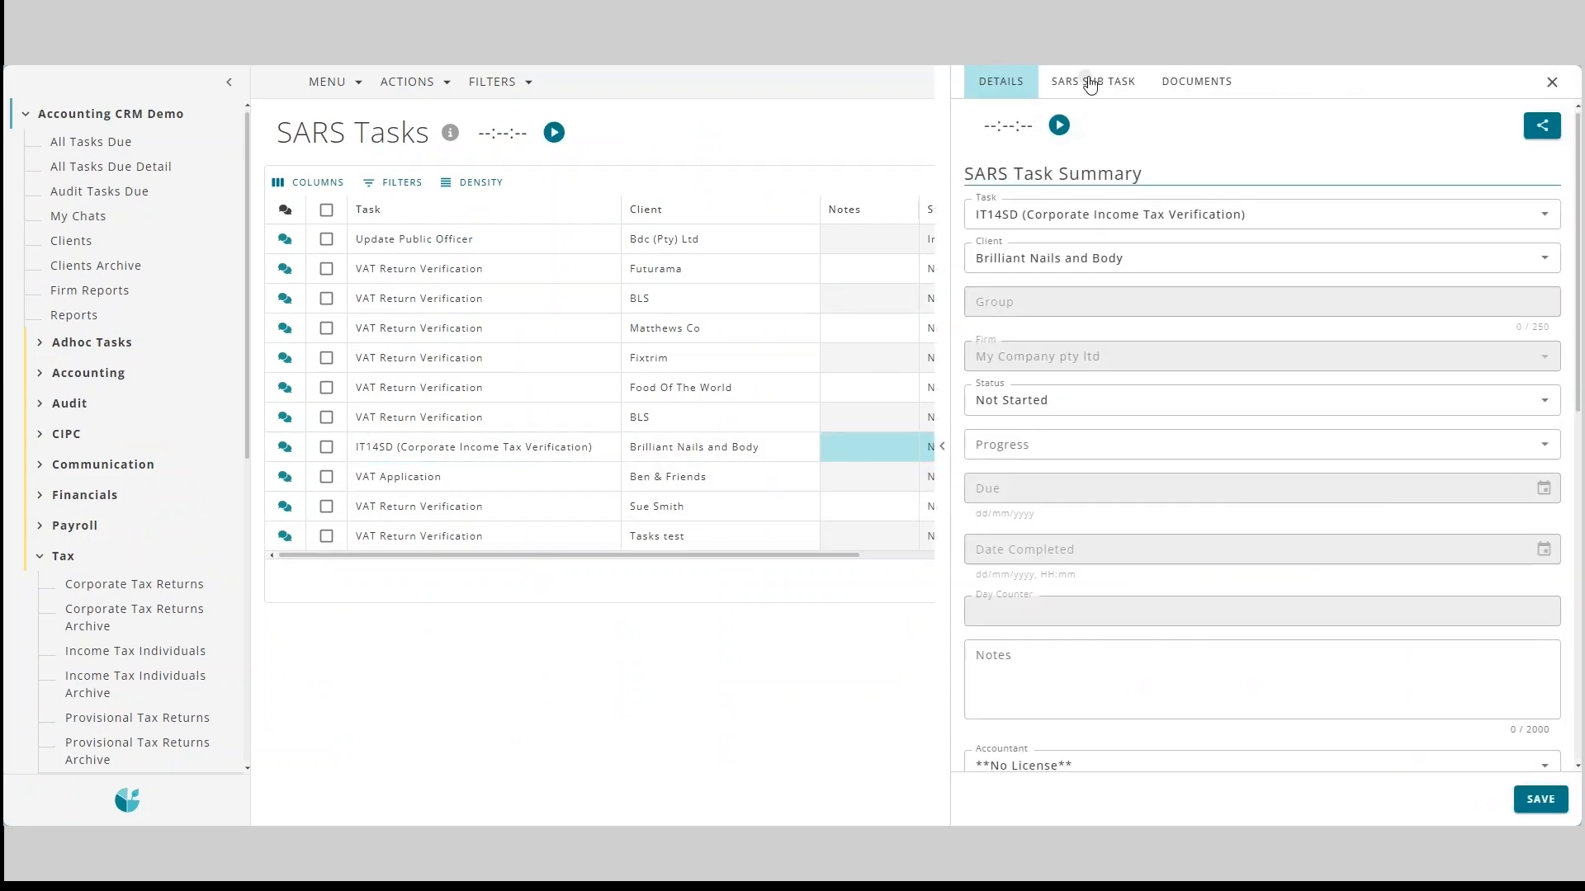
left_click(1093, 81)
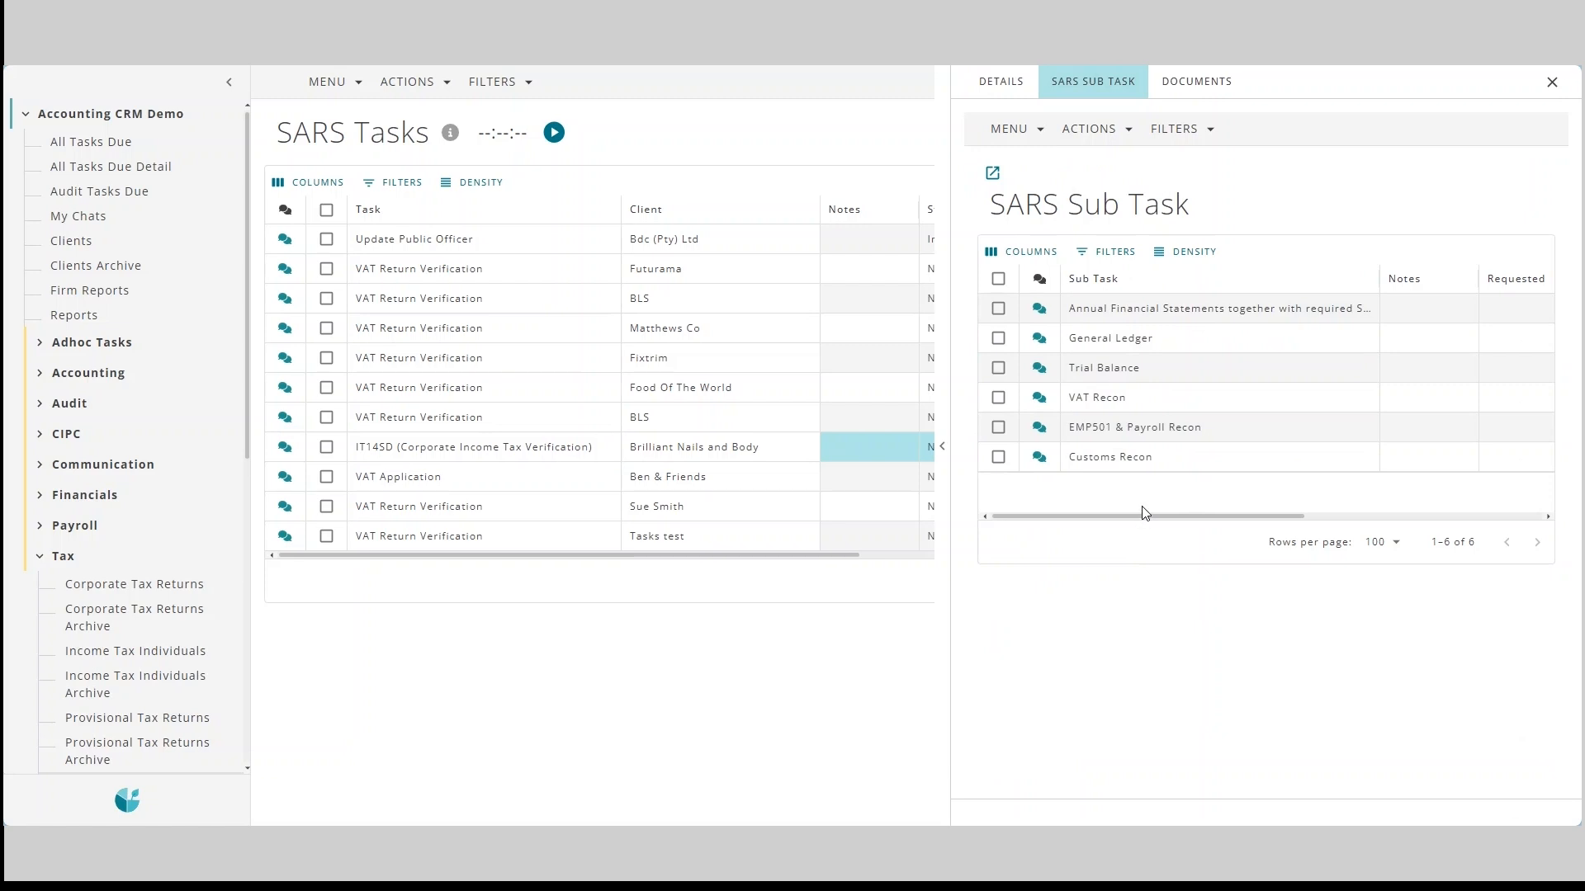
left_click(522, 477)
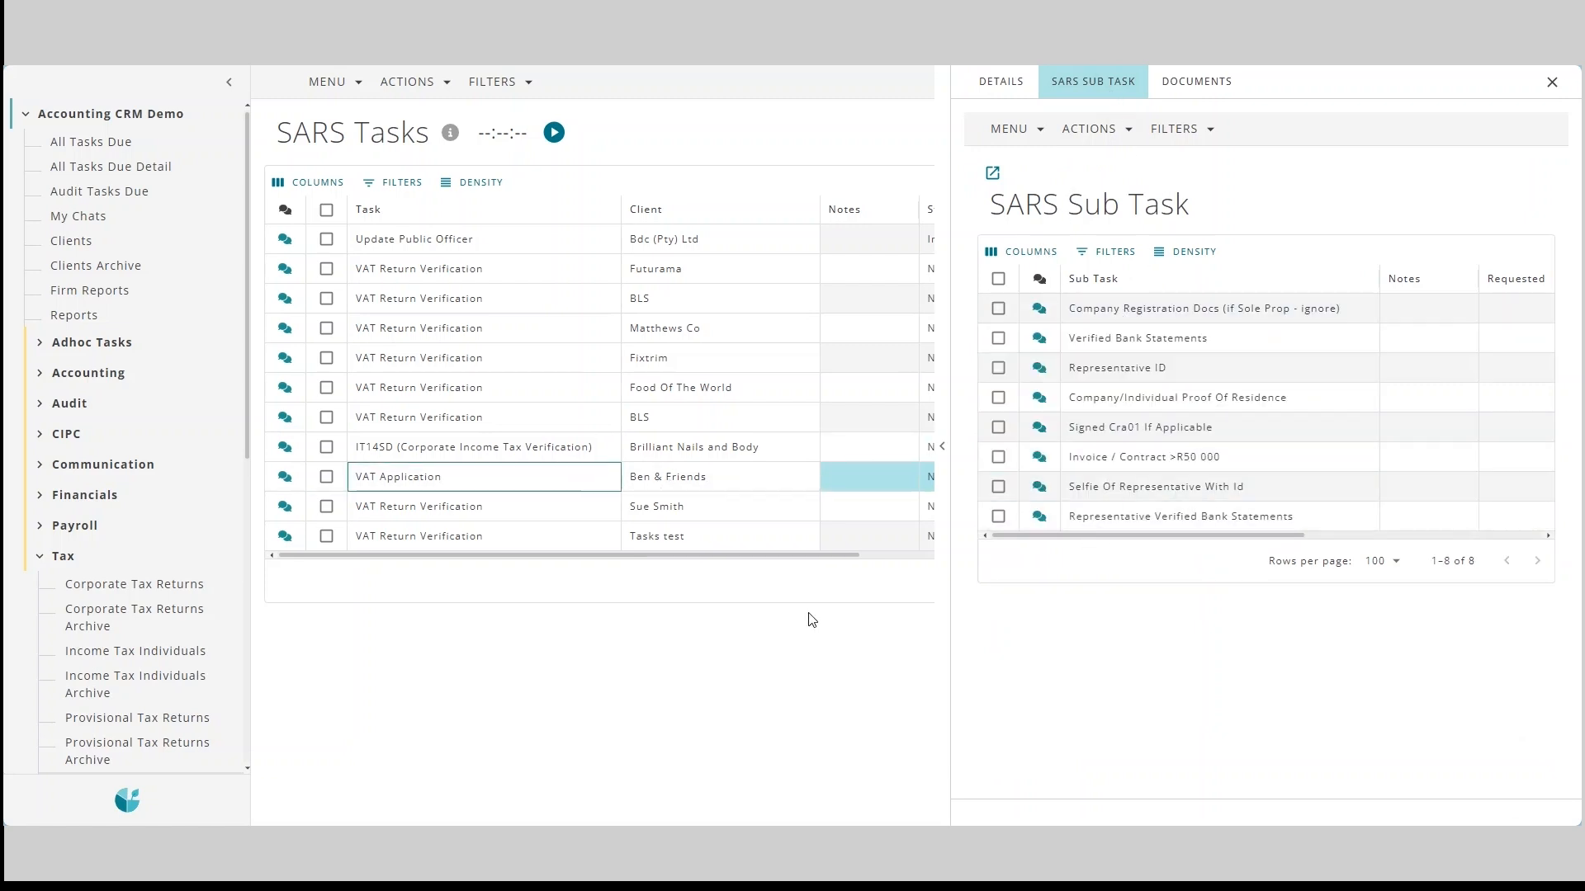
left_click(479, 239)
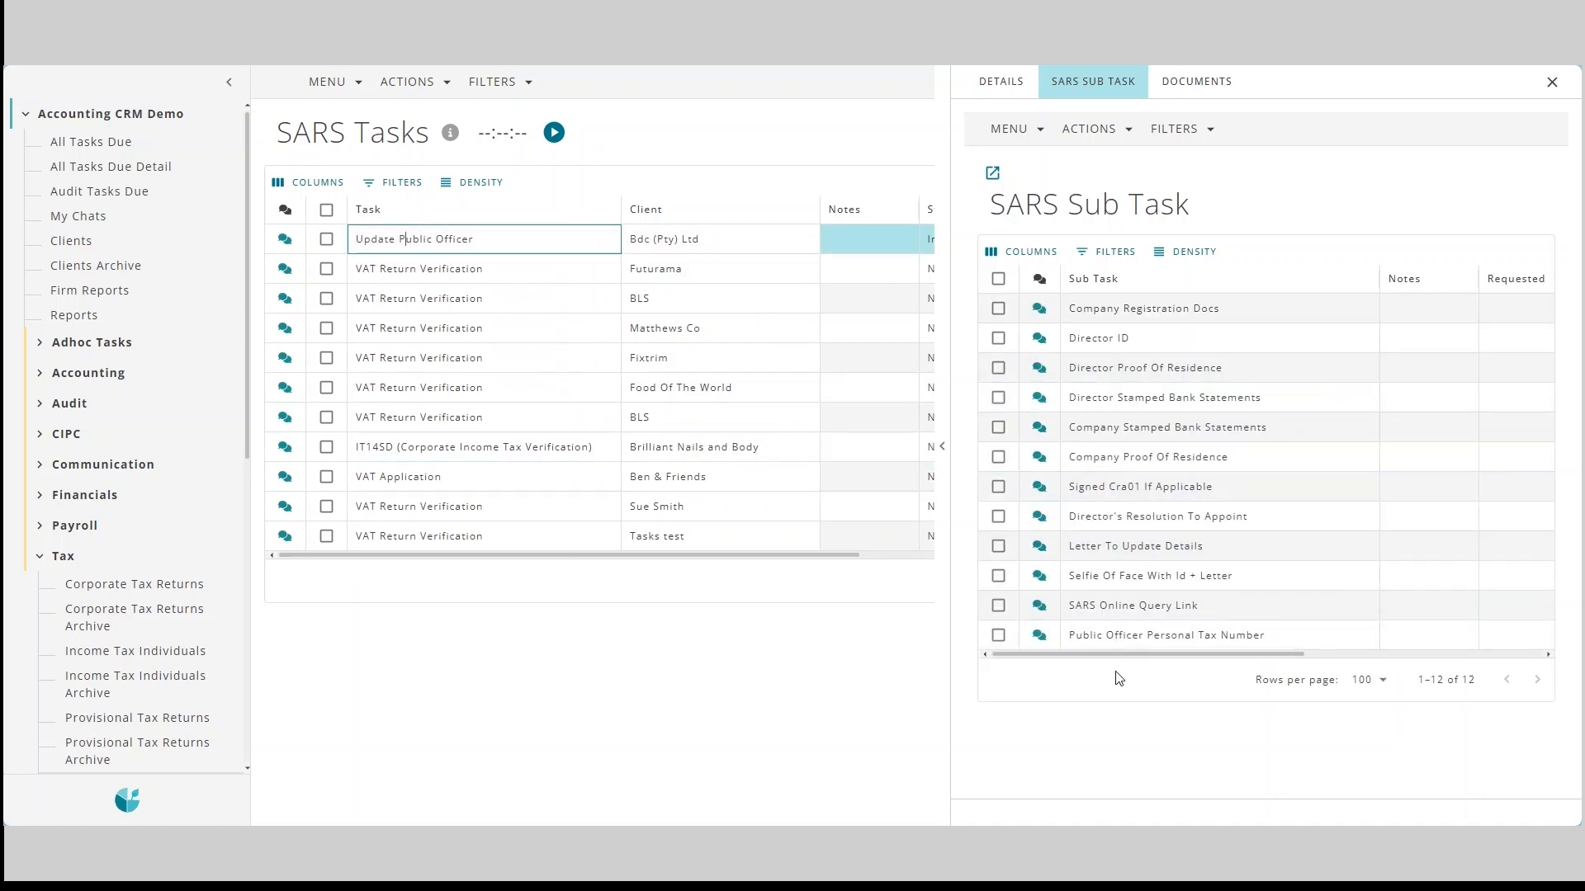
Review the received dates and template links of the Update Public Officer sub tasks, including the SARS Online Query form, and close the record.
left_click_drag(1114, 653, 1426, 656)
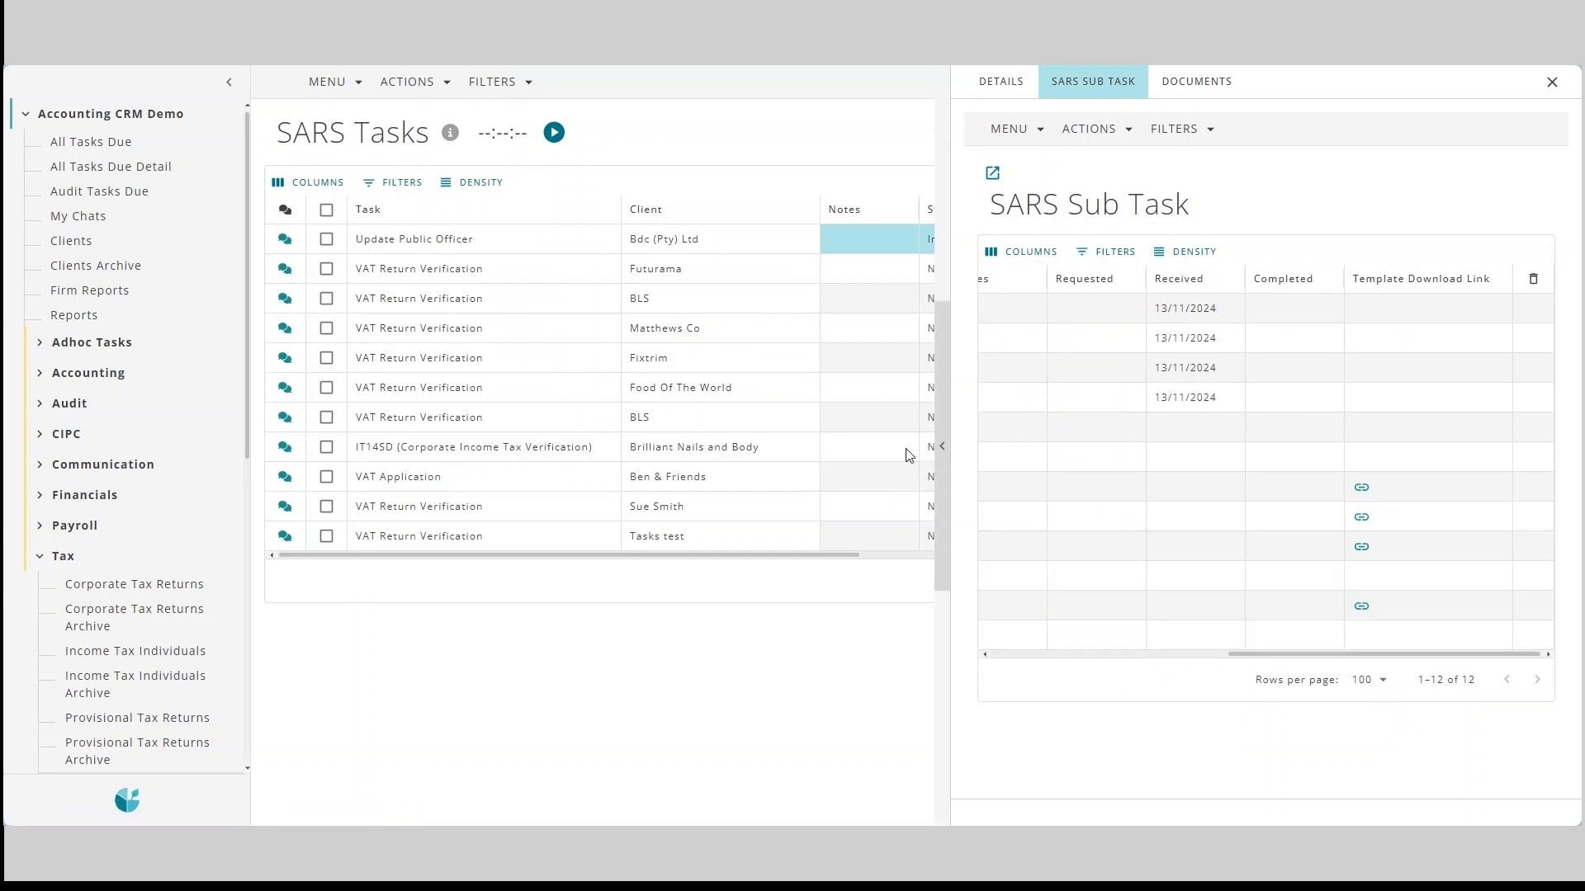
left_click(942, 446)
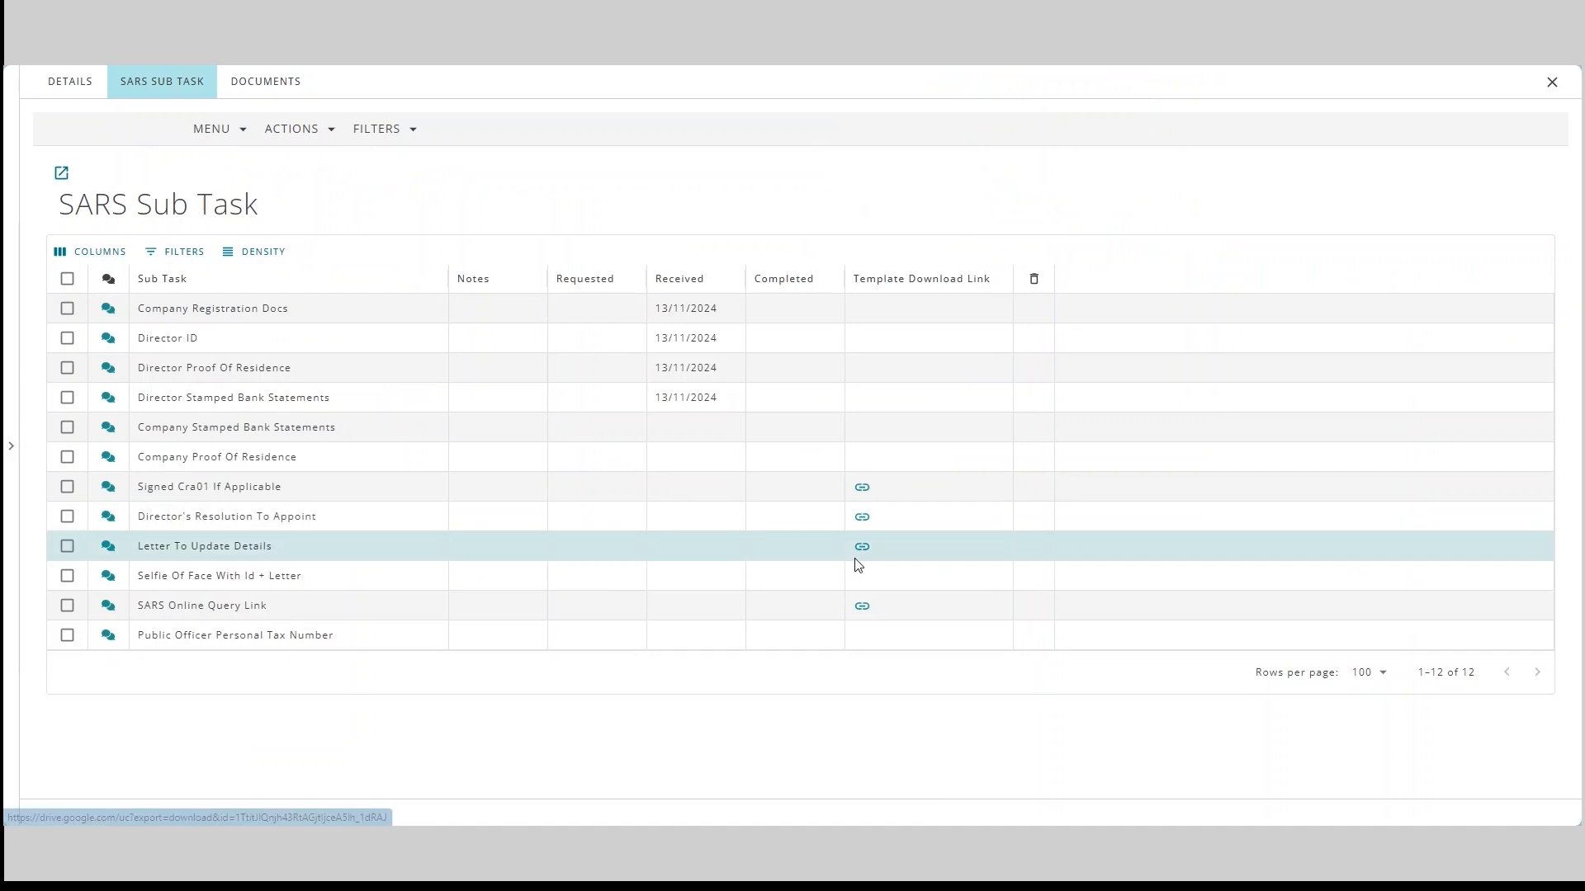
left_click(862, 606)
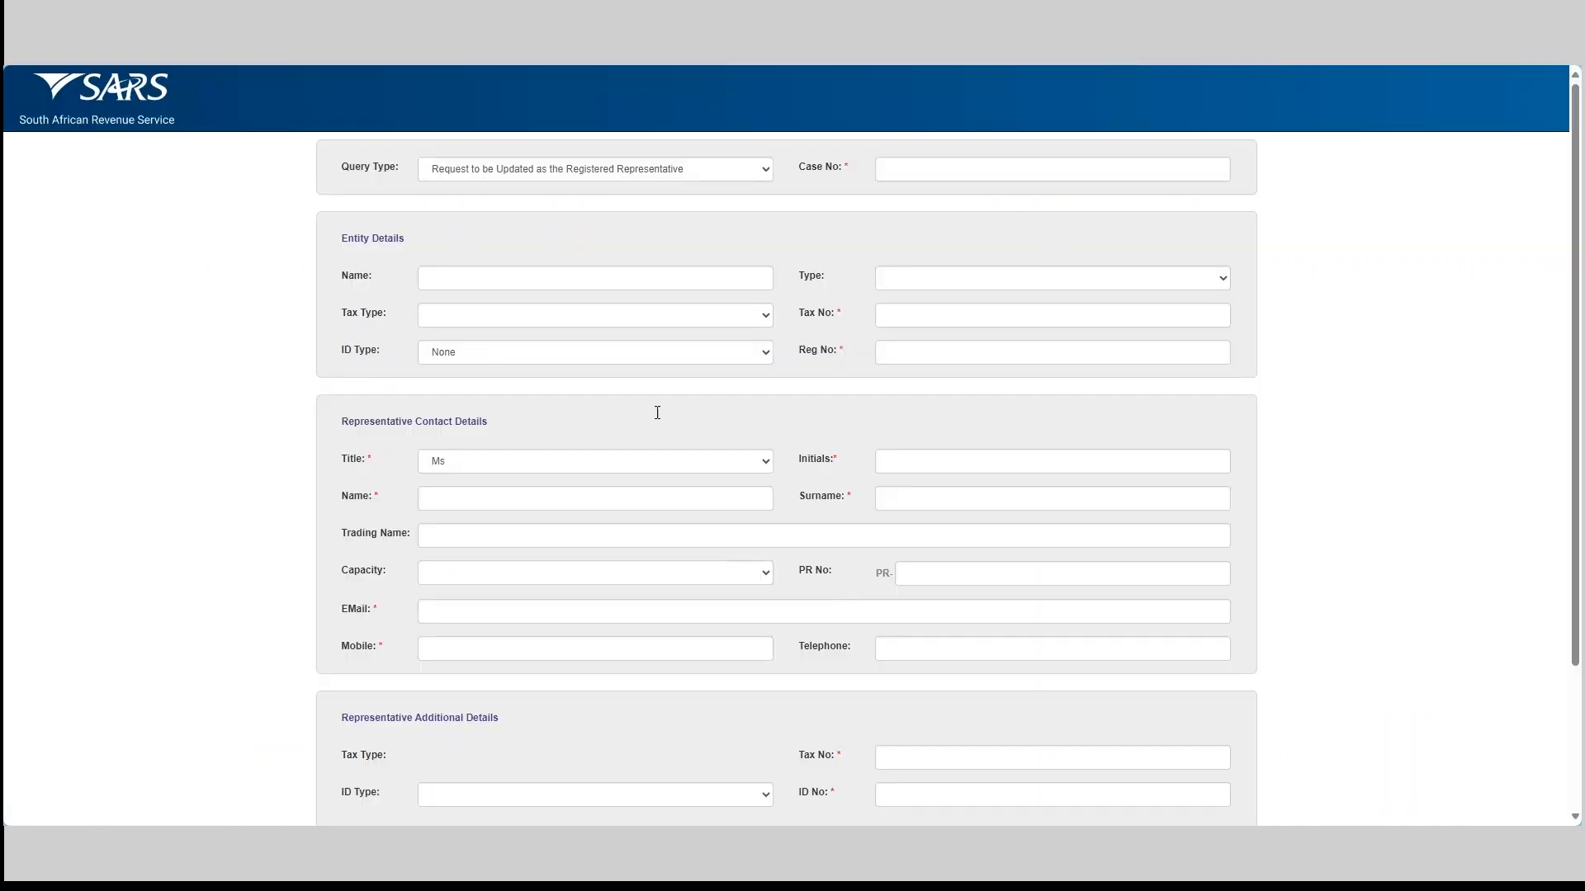
scroll(911, 570, "down", 1)
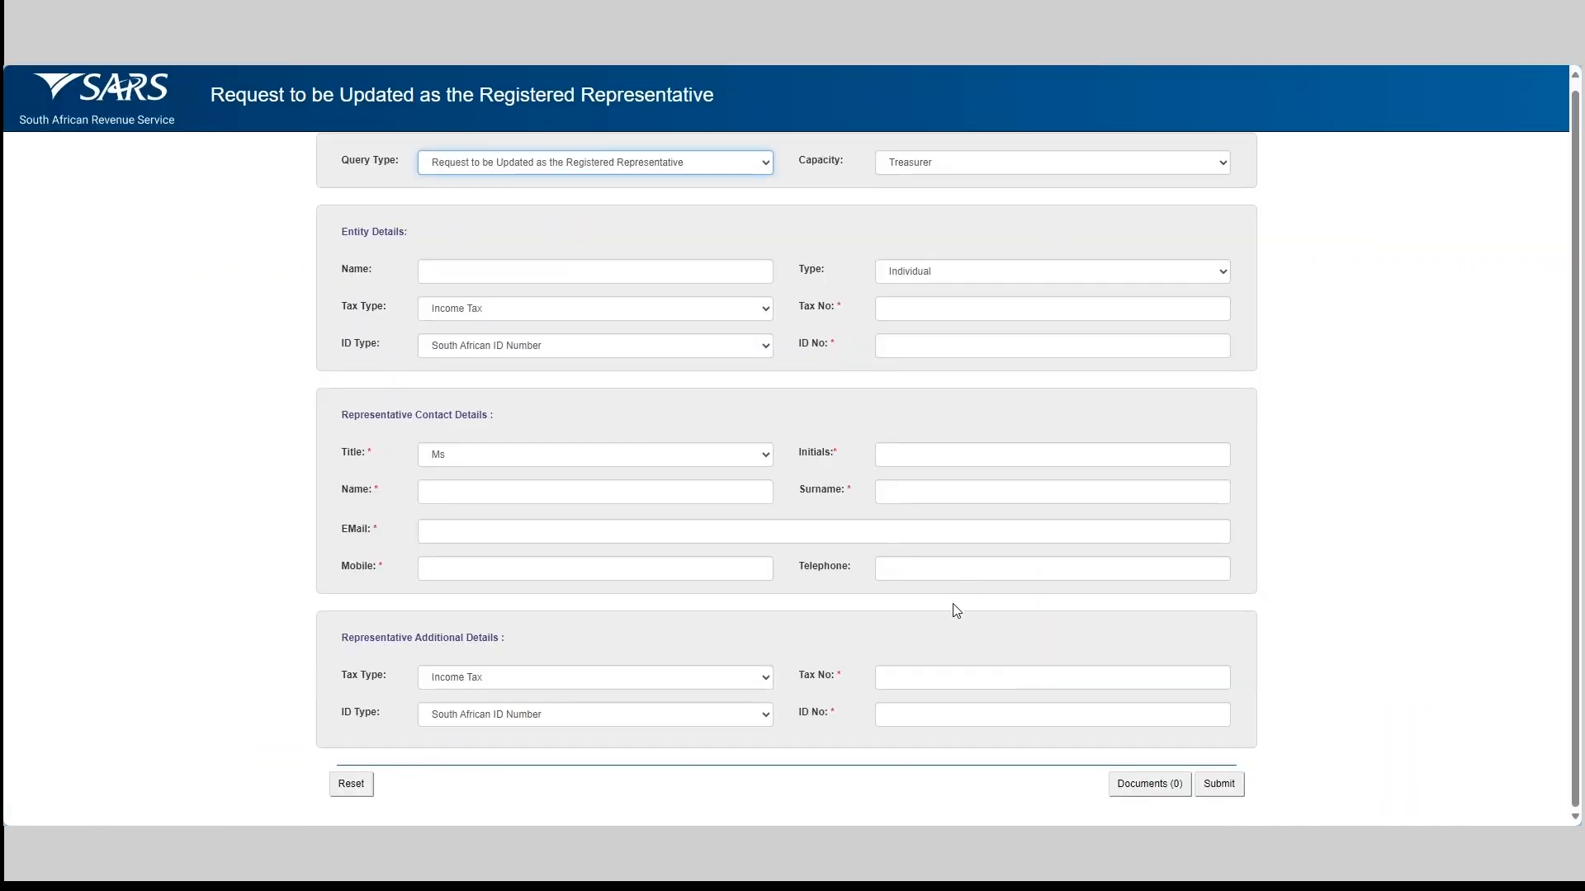
scroll(587, 342, "up", 1)
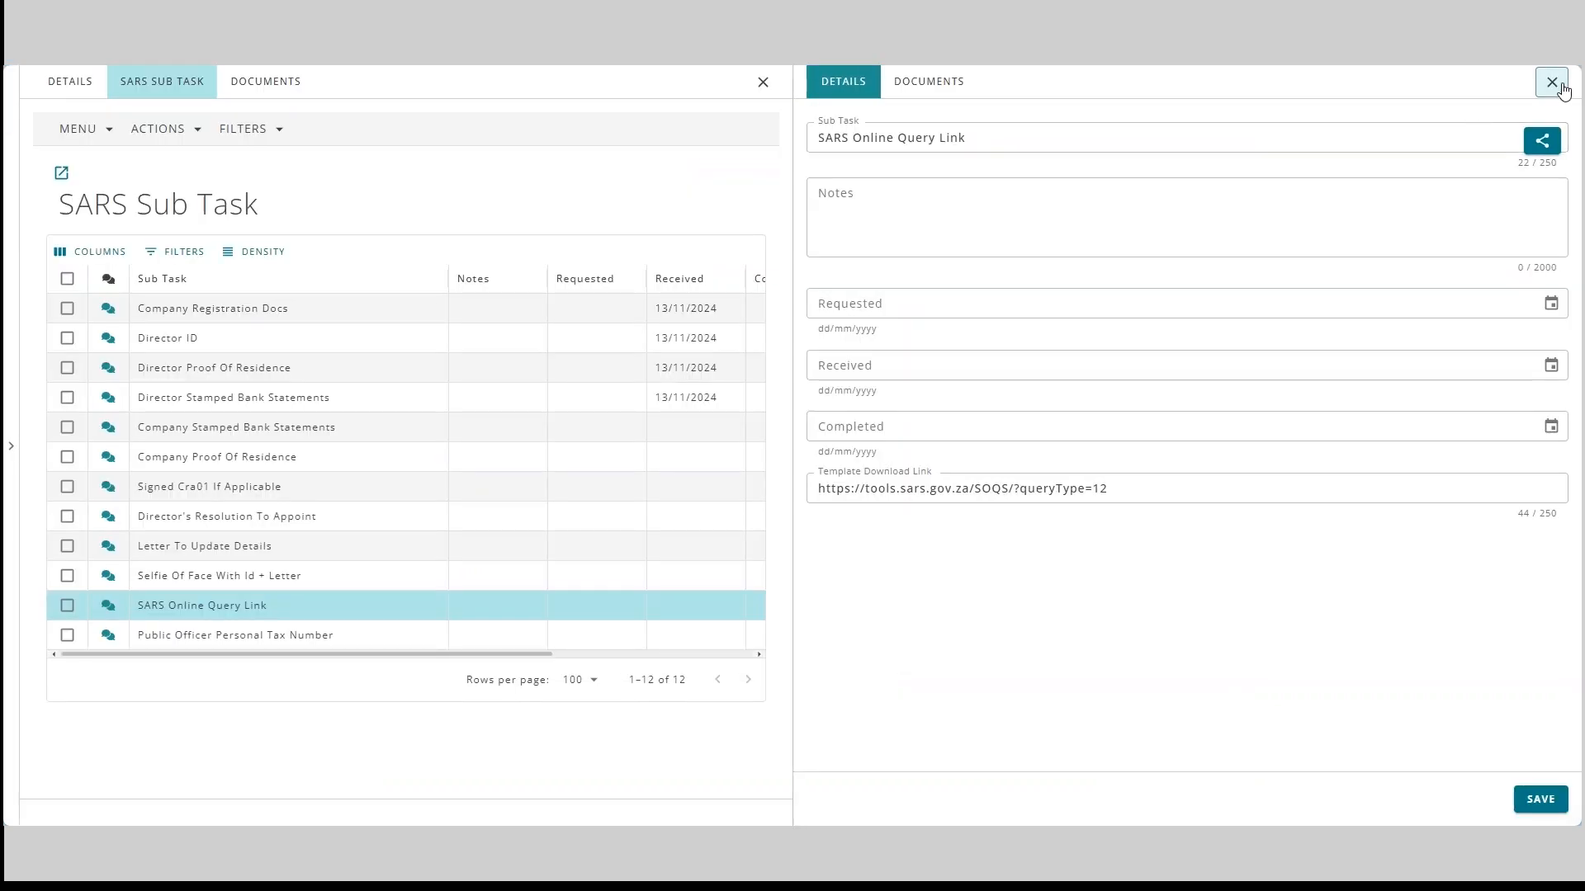
left_click(1553, 83)
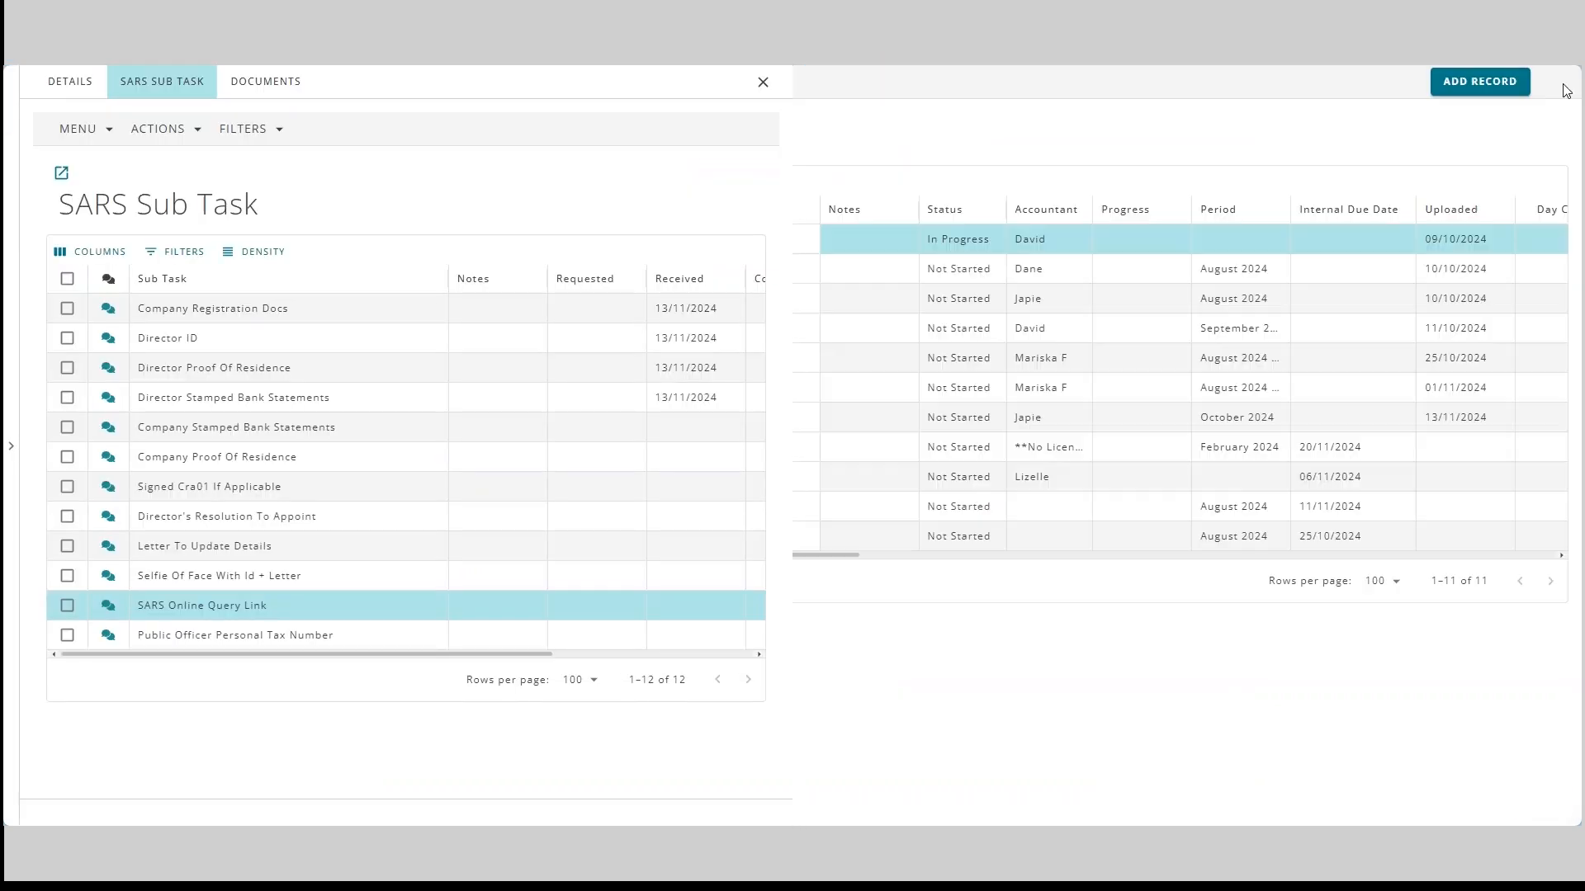
left_click(1554, 89)
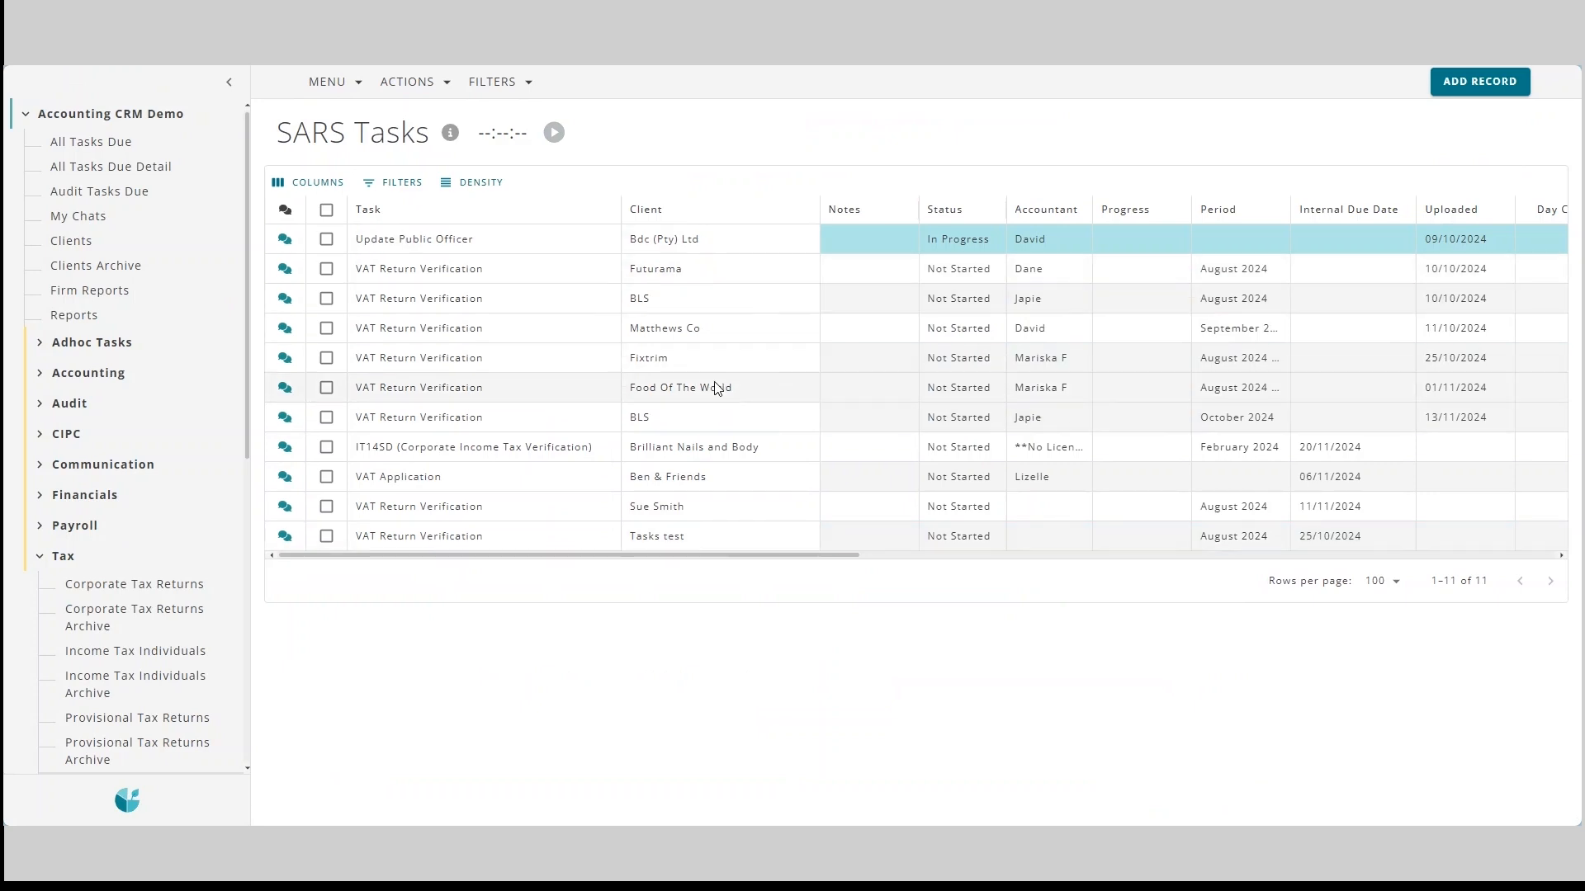
Review the available task types in a new SARS Tasks entry, and close it without saving.
left_click(1516, 79)
left_click(1142, 195)
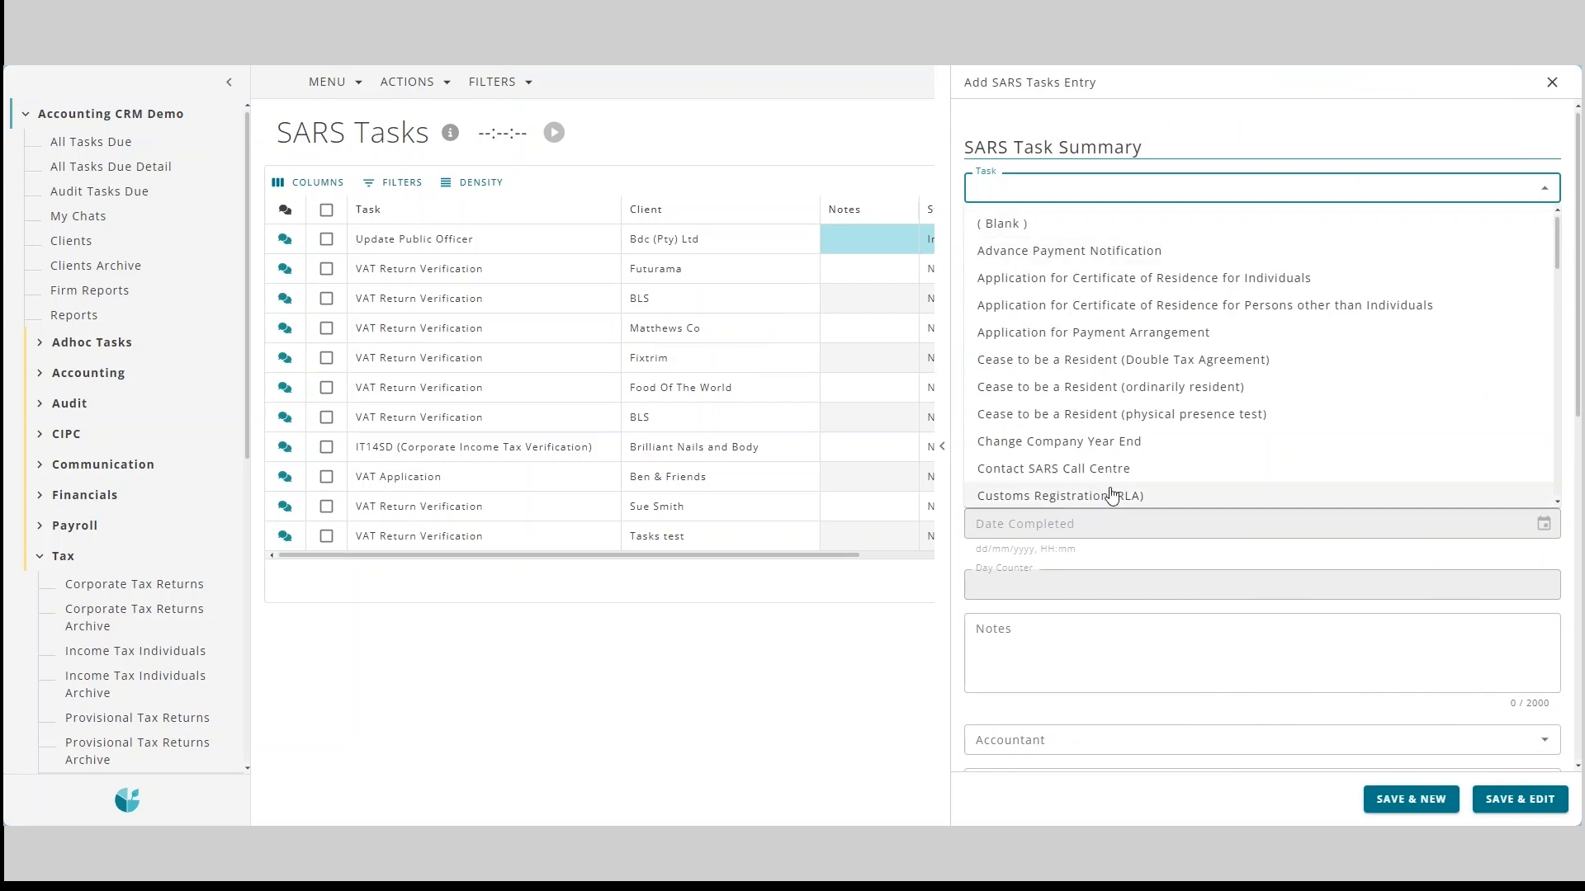
scroll(1122, 417, "down", 9)
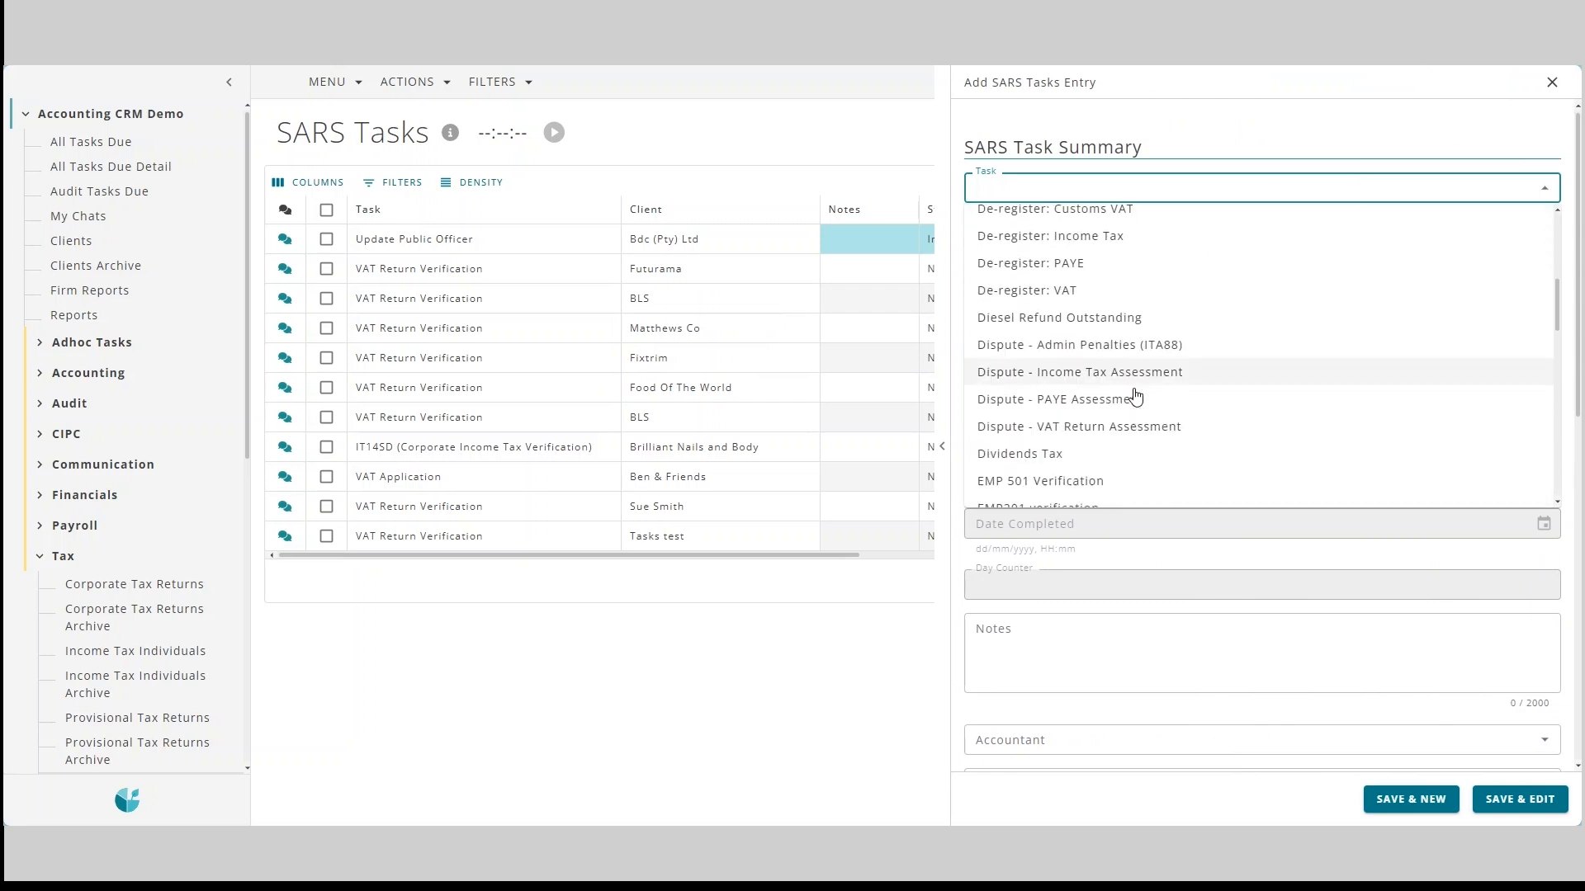
scroll(1132, 399, "down", 6)
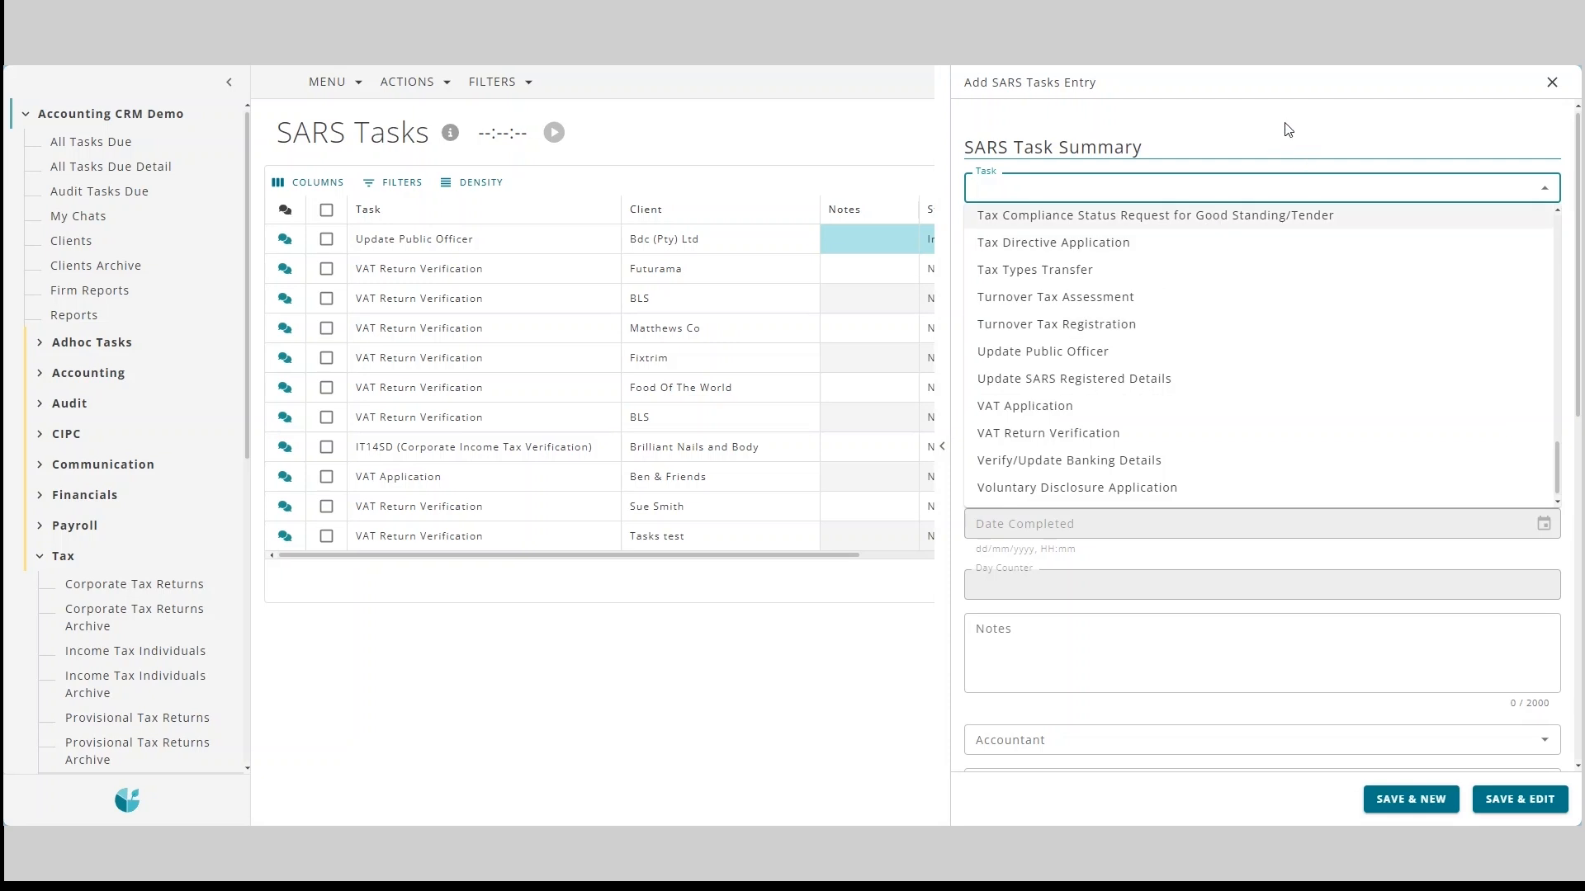
left_click(1544, 91)
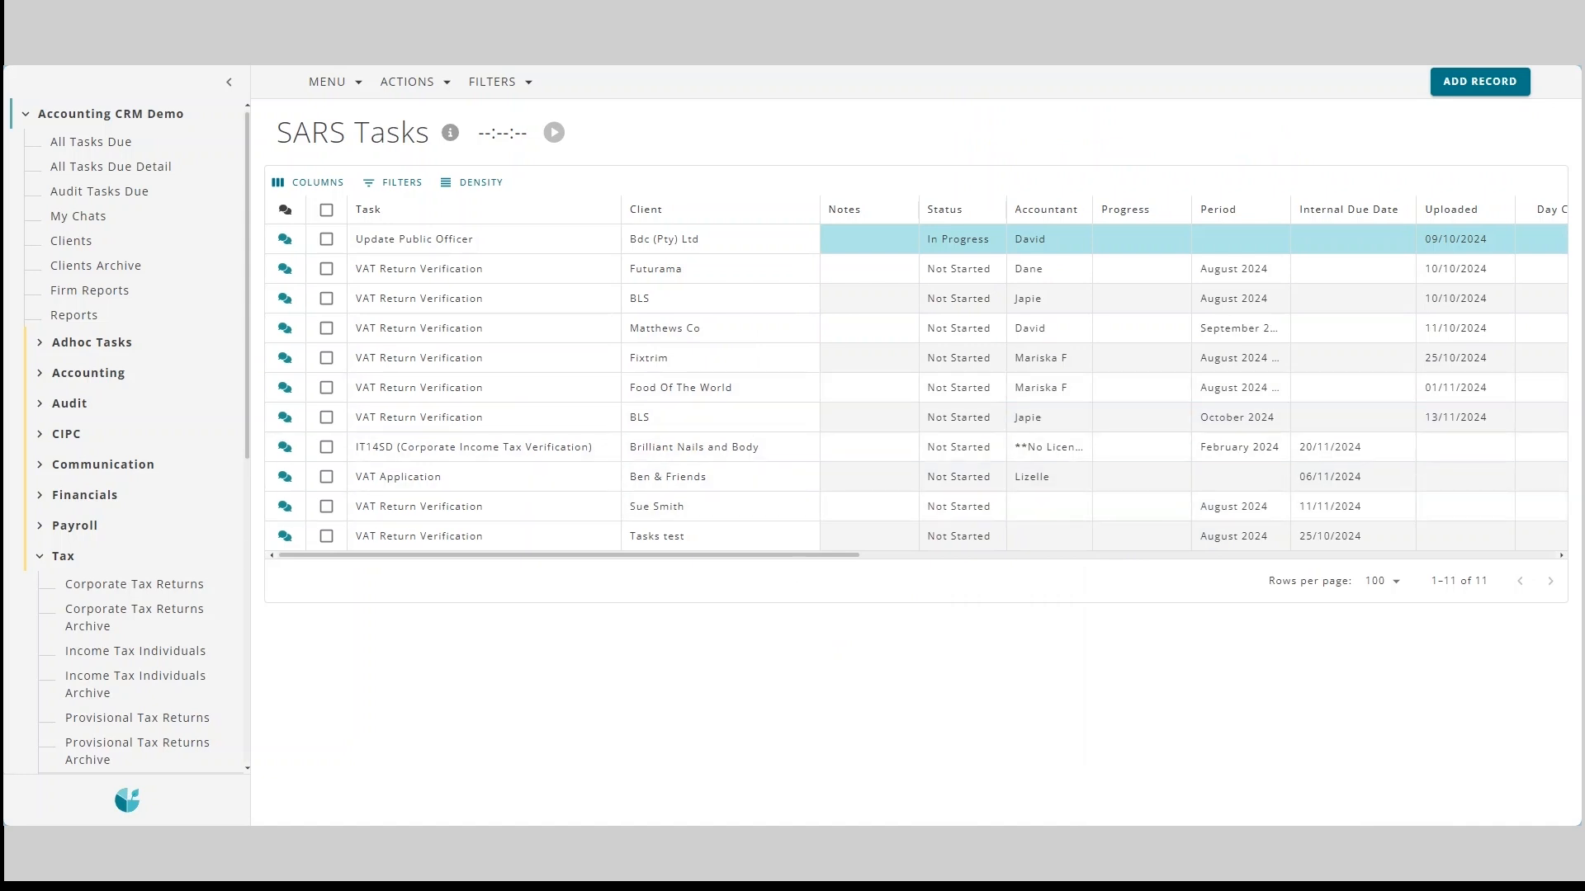
Open Firm & Adhoc Tasks and review the available task types in a new entry.
left_click(62, 558)
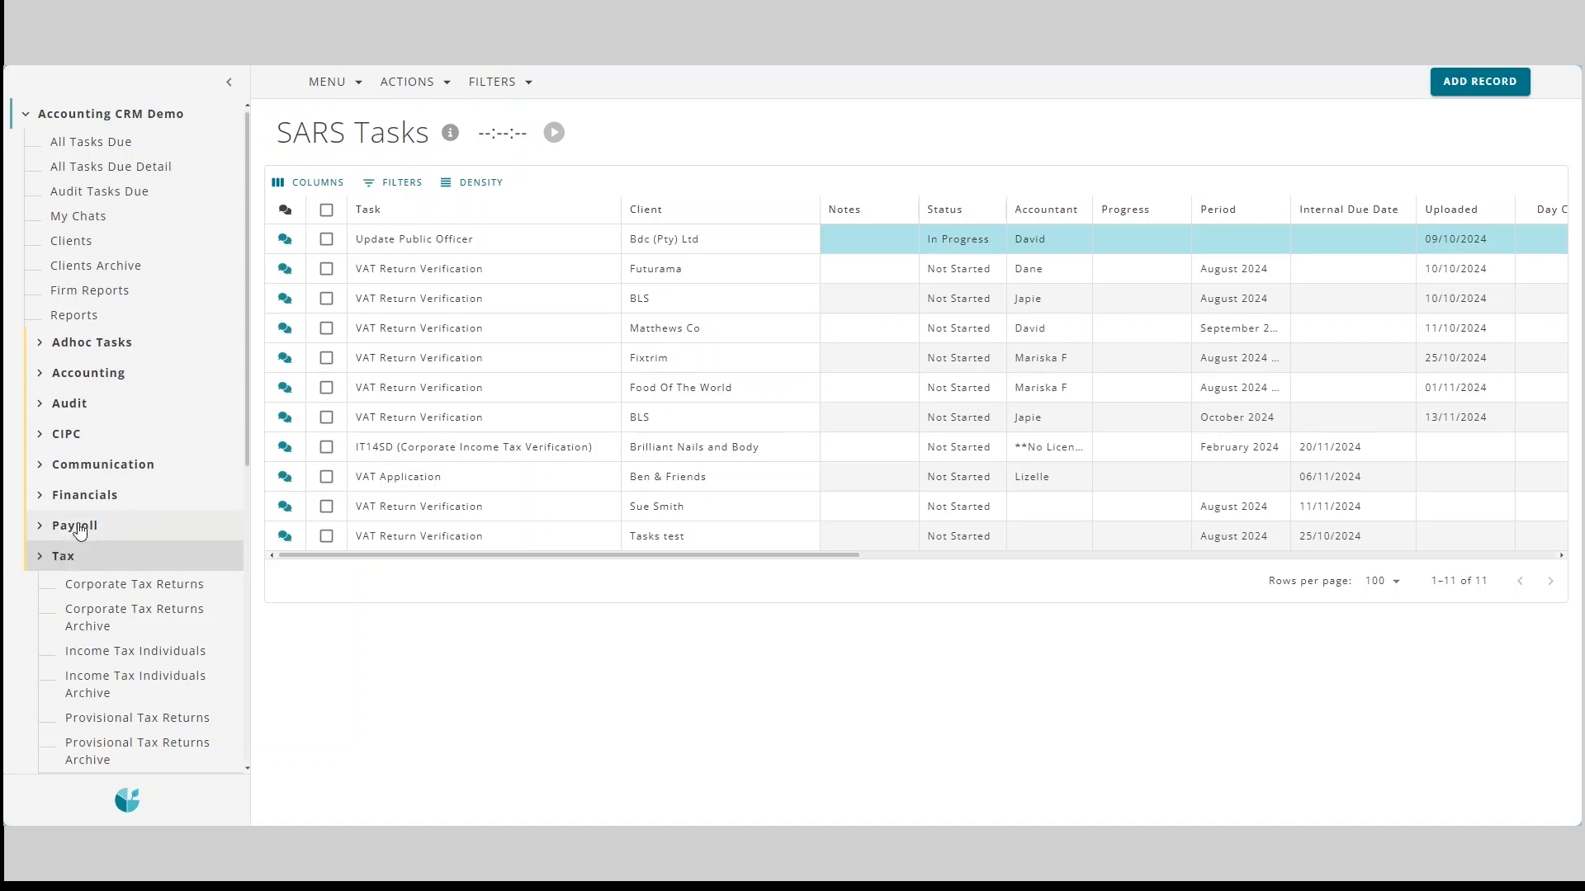
left_click(87, 342)
left_click(97, 374)
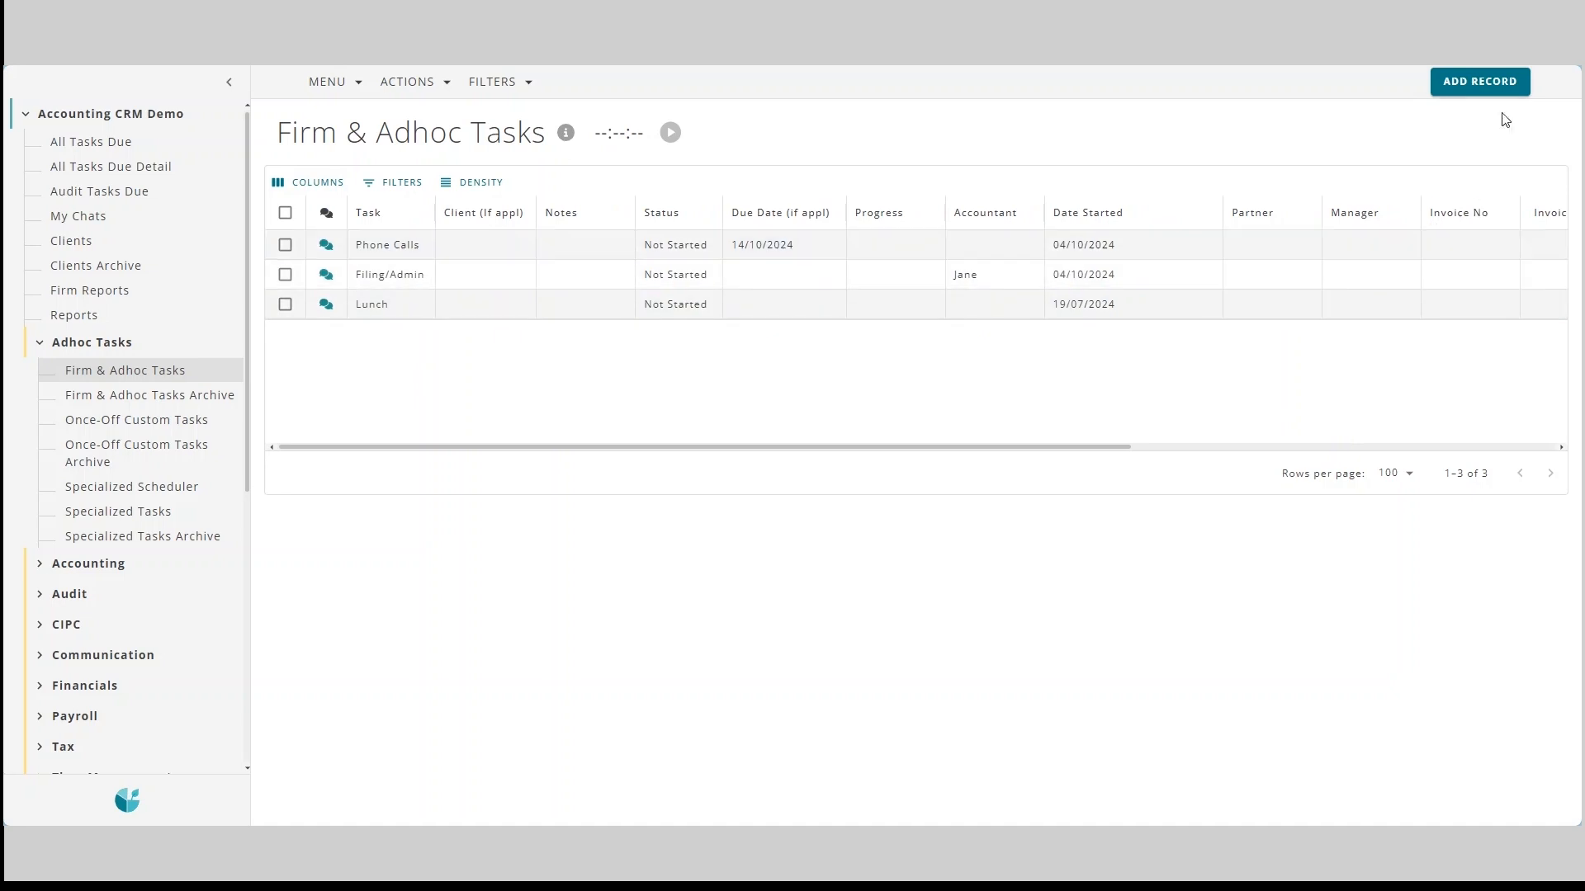
left_click(1482, 82)
left_click(1134, 183)
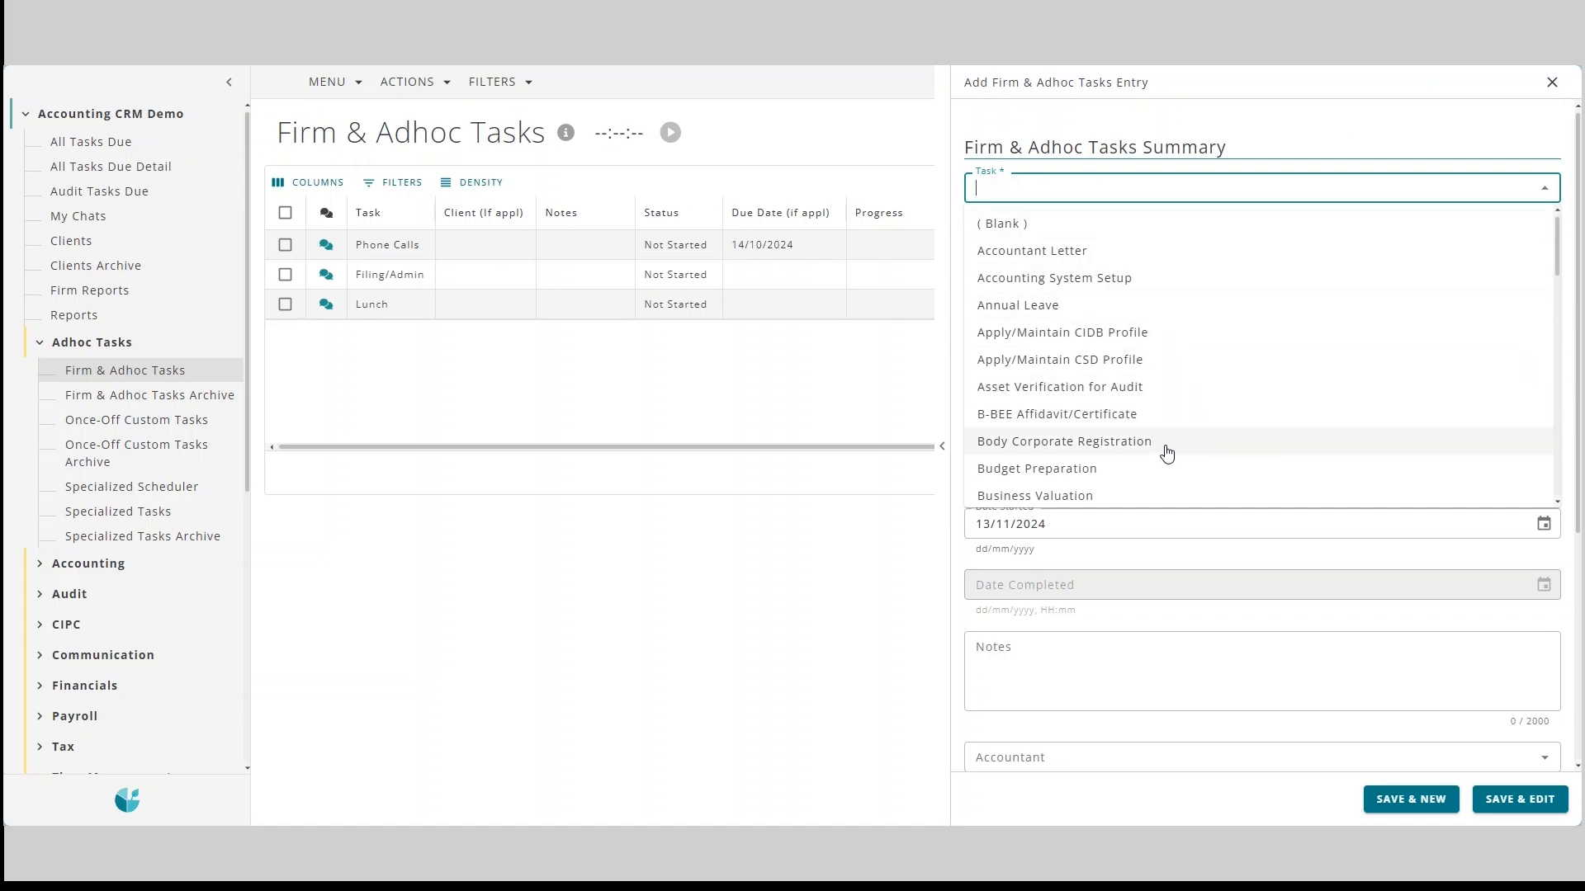
scroll(1166, 453, "down", 6)
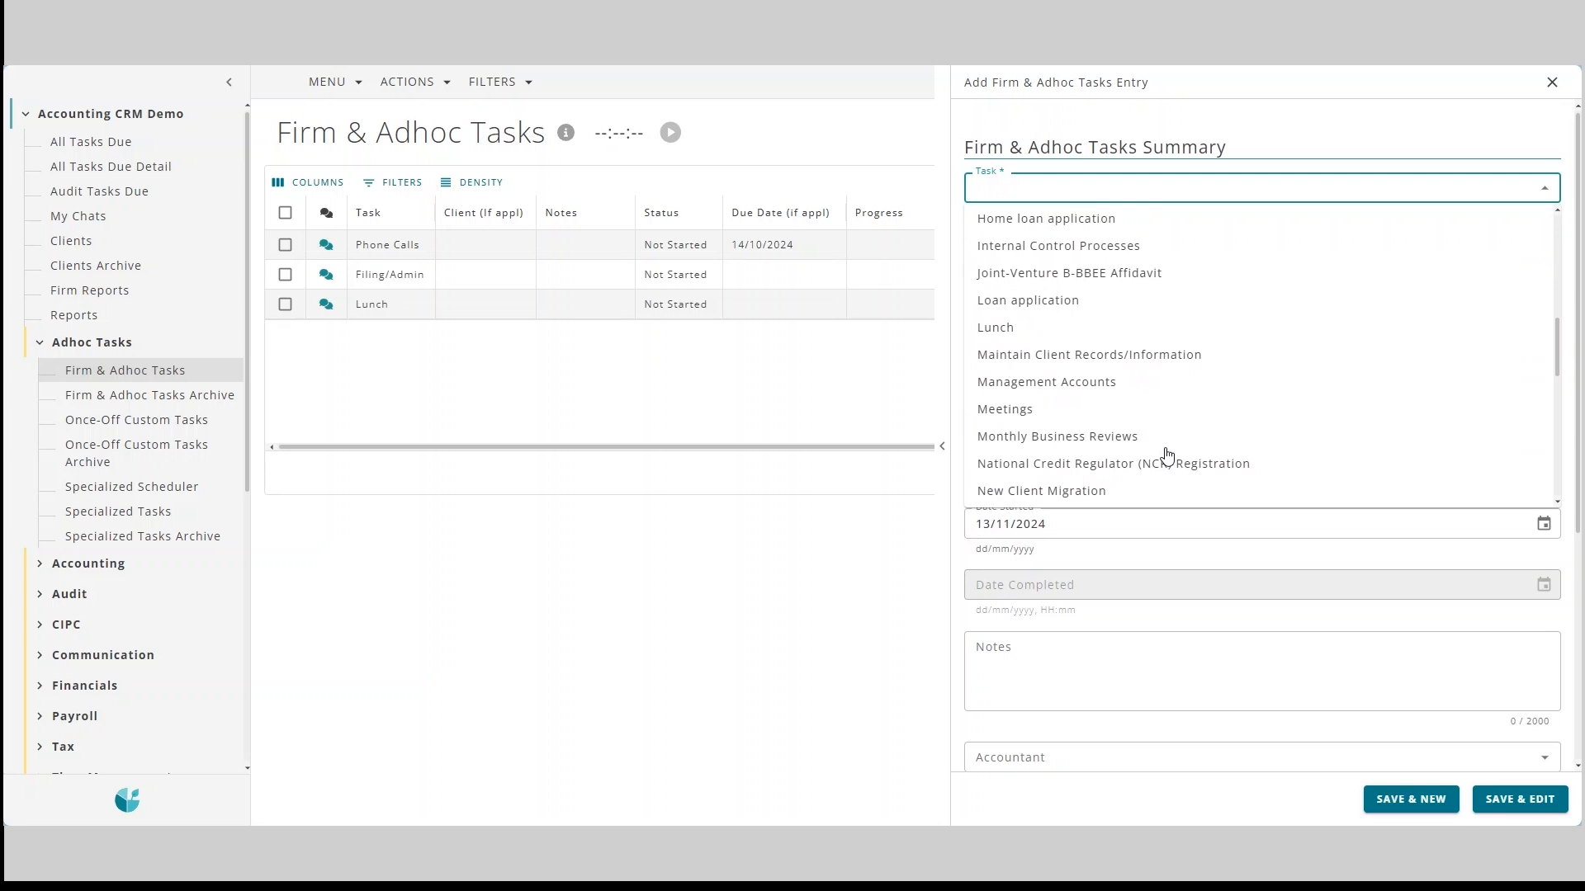
scroll(1166, 453, "down", 2)
scroll(1151, 351, "down", 2)
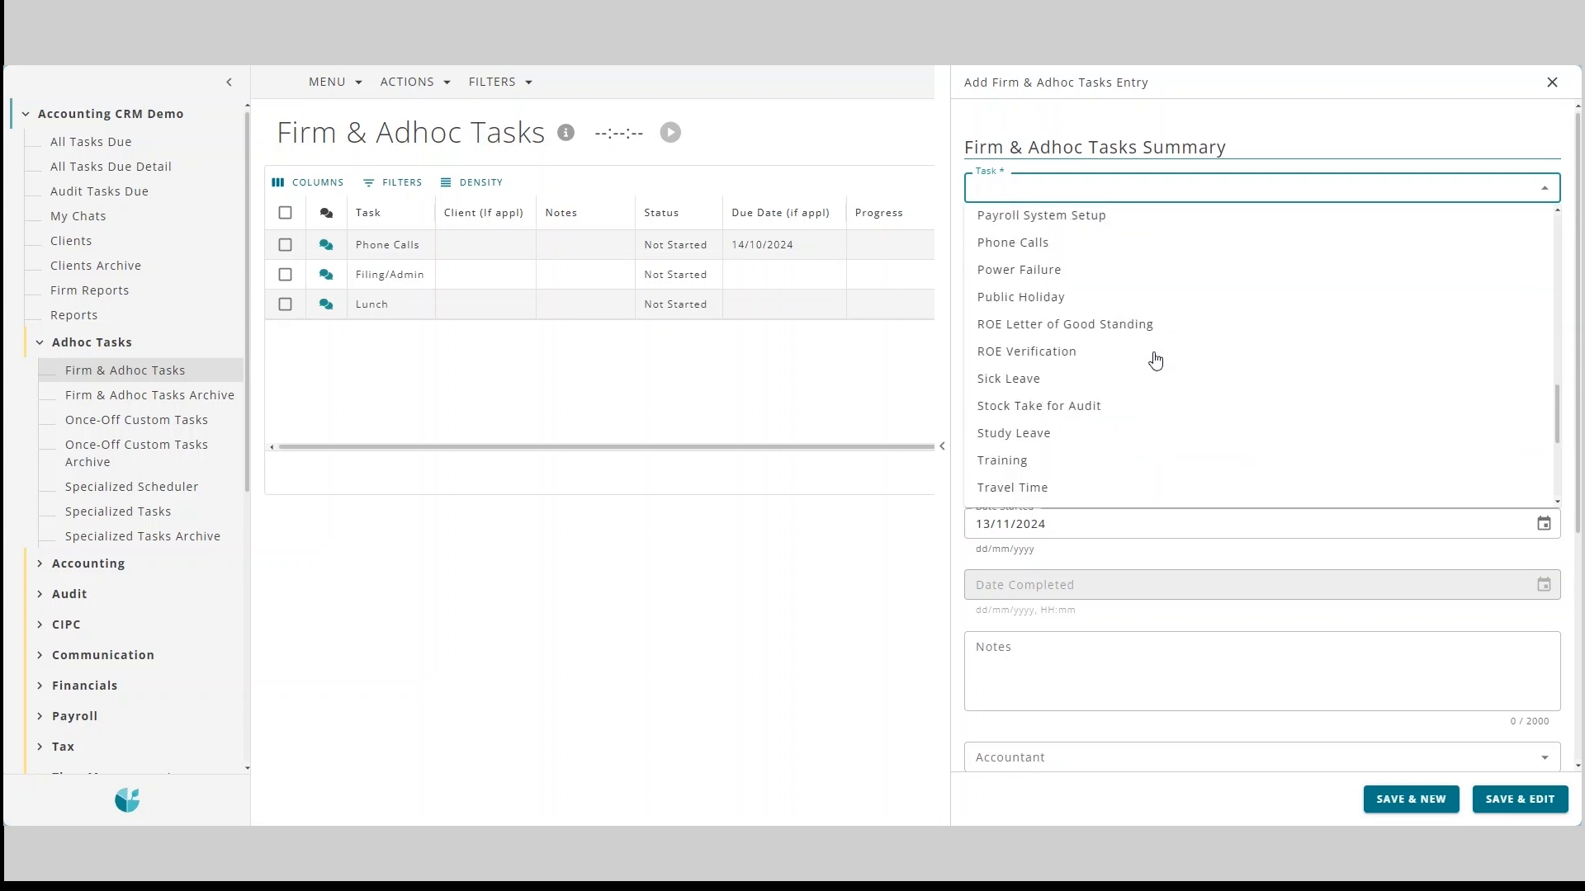
scroll(1220, 418, "down", 3)
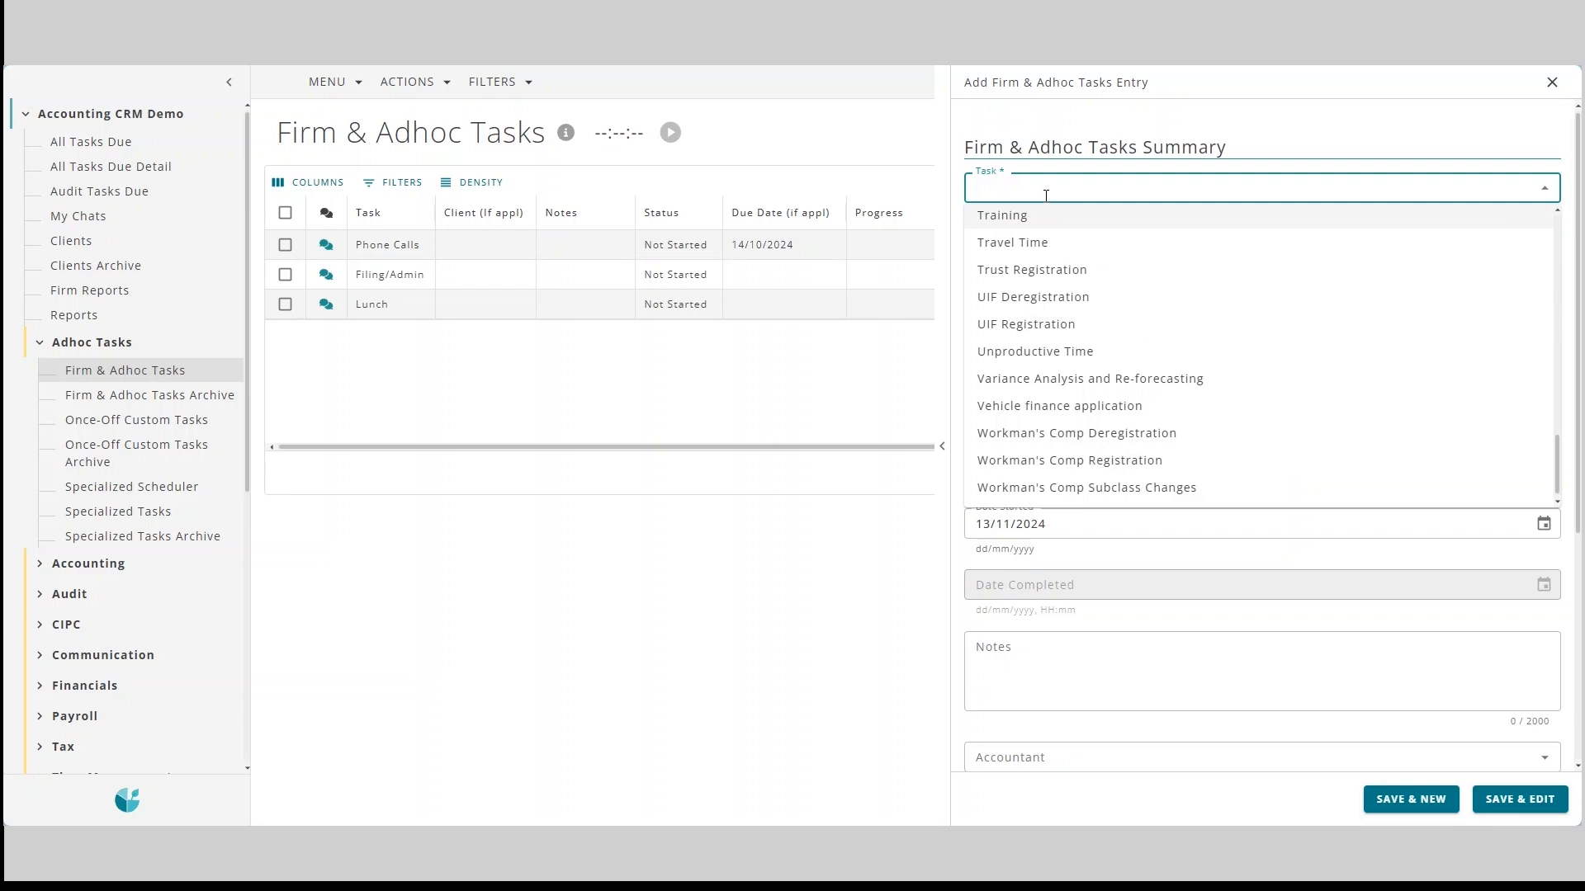
Search the task types for "comp", clear the search, and close the new entry without saving.
type("comp")
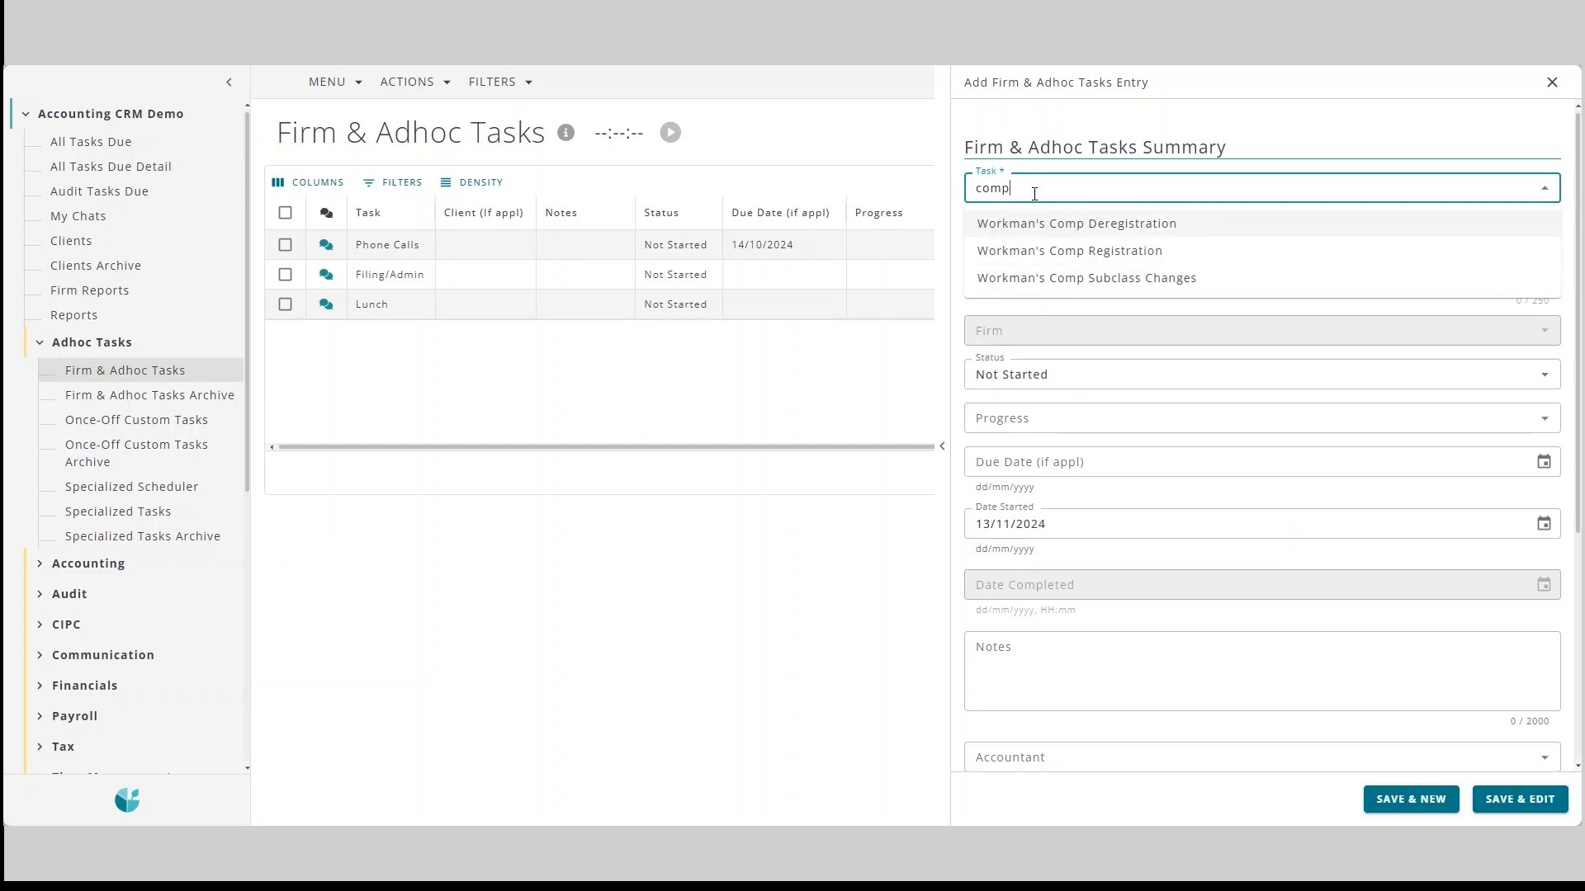
left_click_drag(1034, 193, 965, 195)
key("BackSpace")
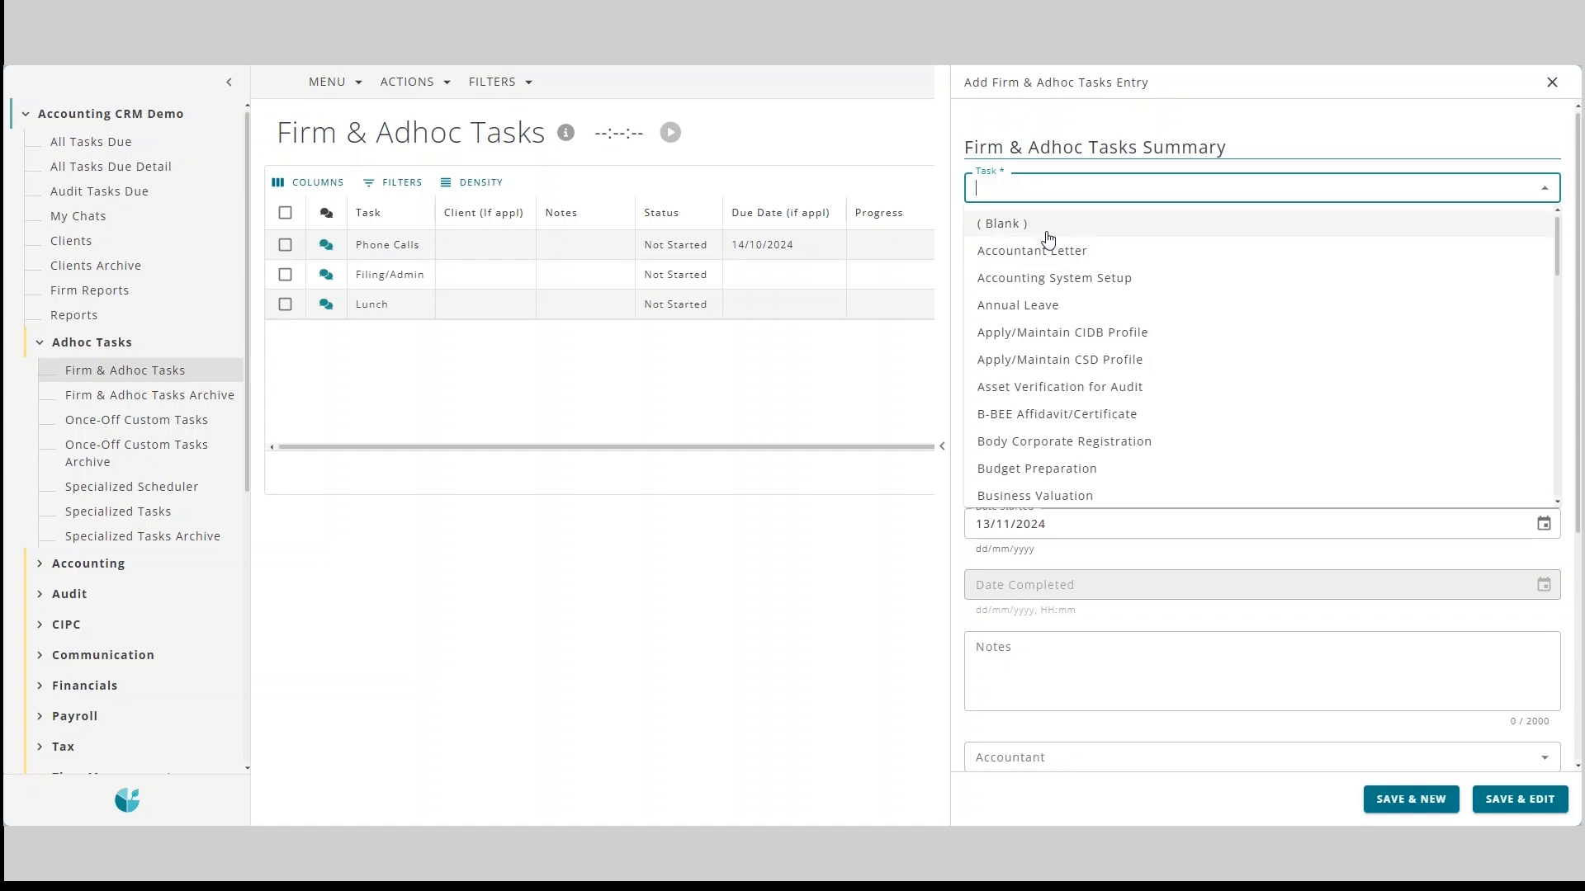
left_click(1552, 81)
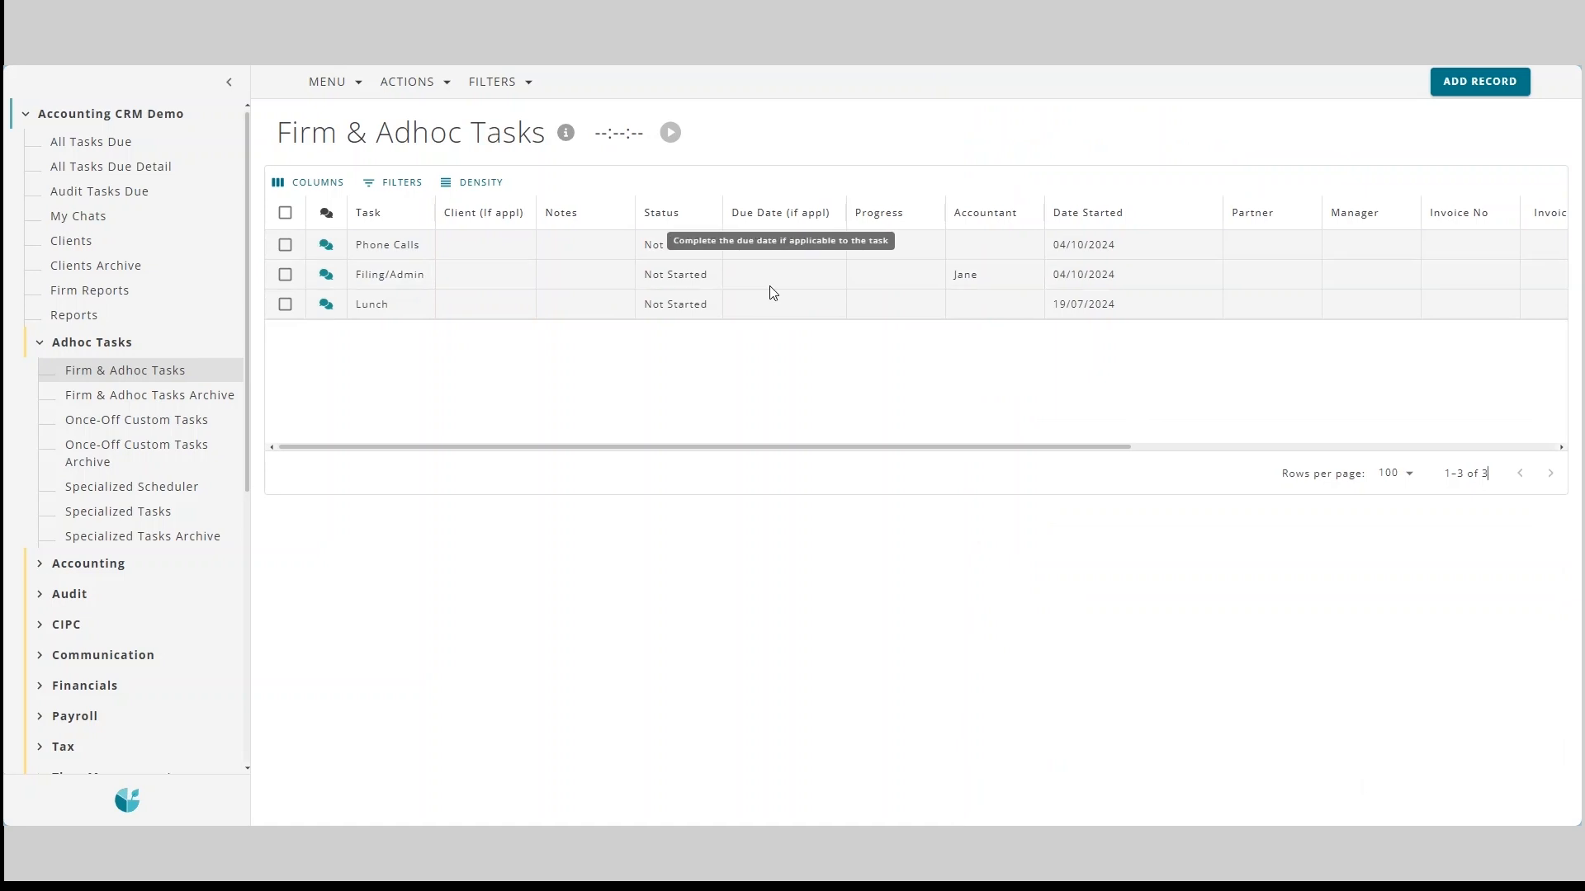
View the details of the Phone Calls task and close the record.
left_click(392, 245)
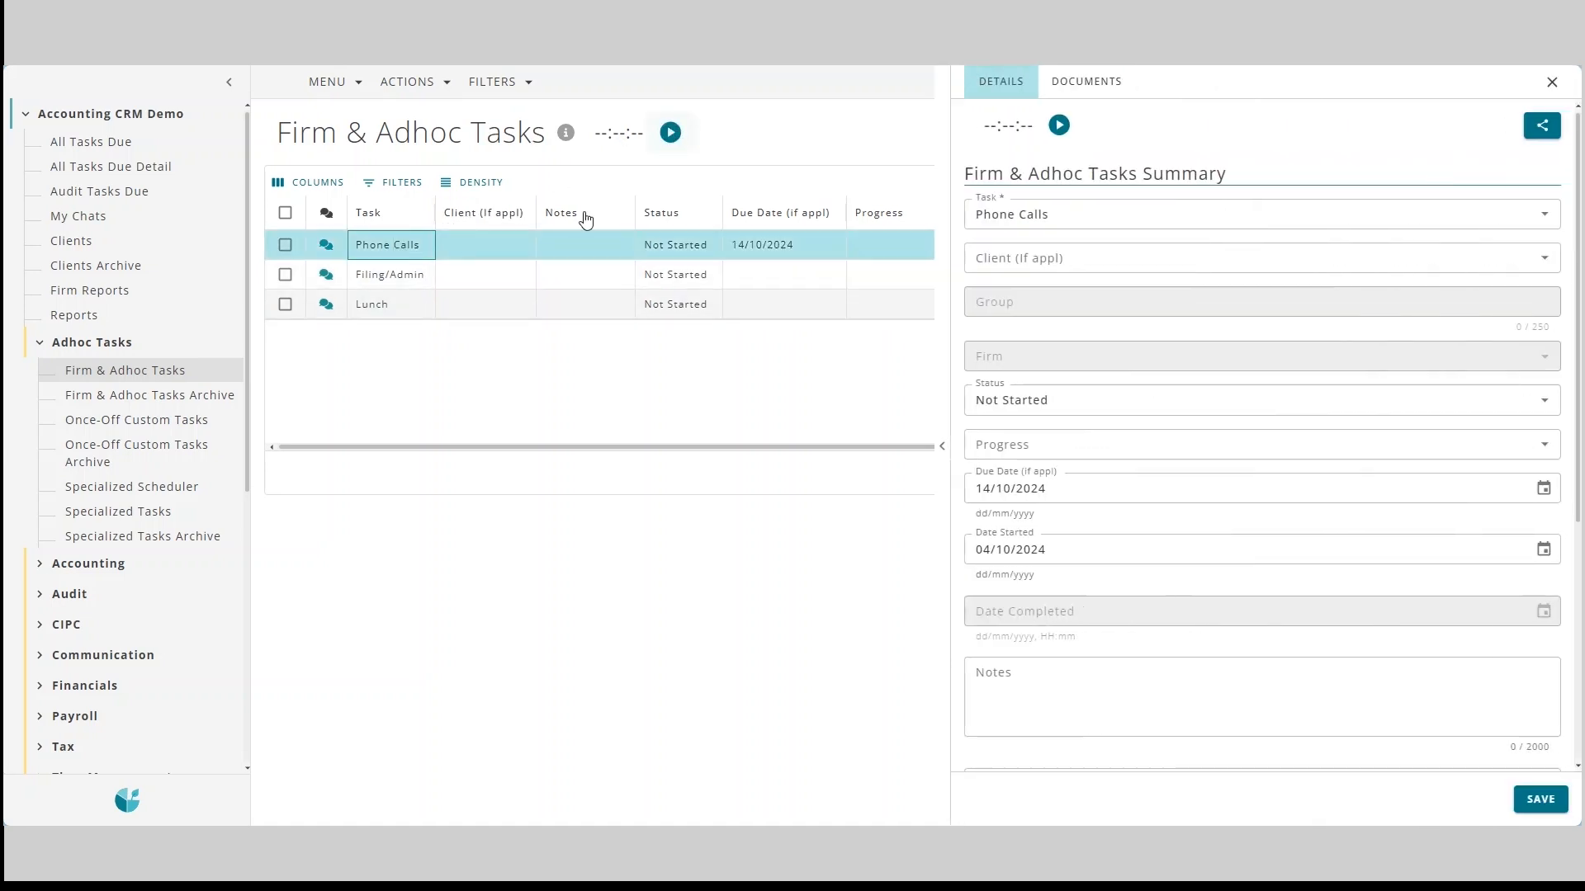
left_click(1553, 89)
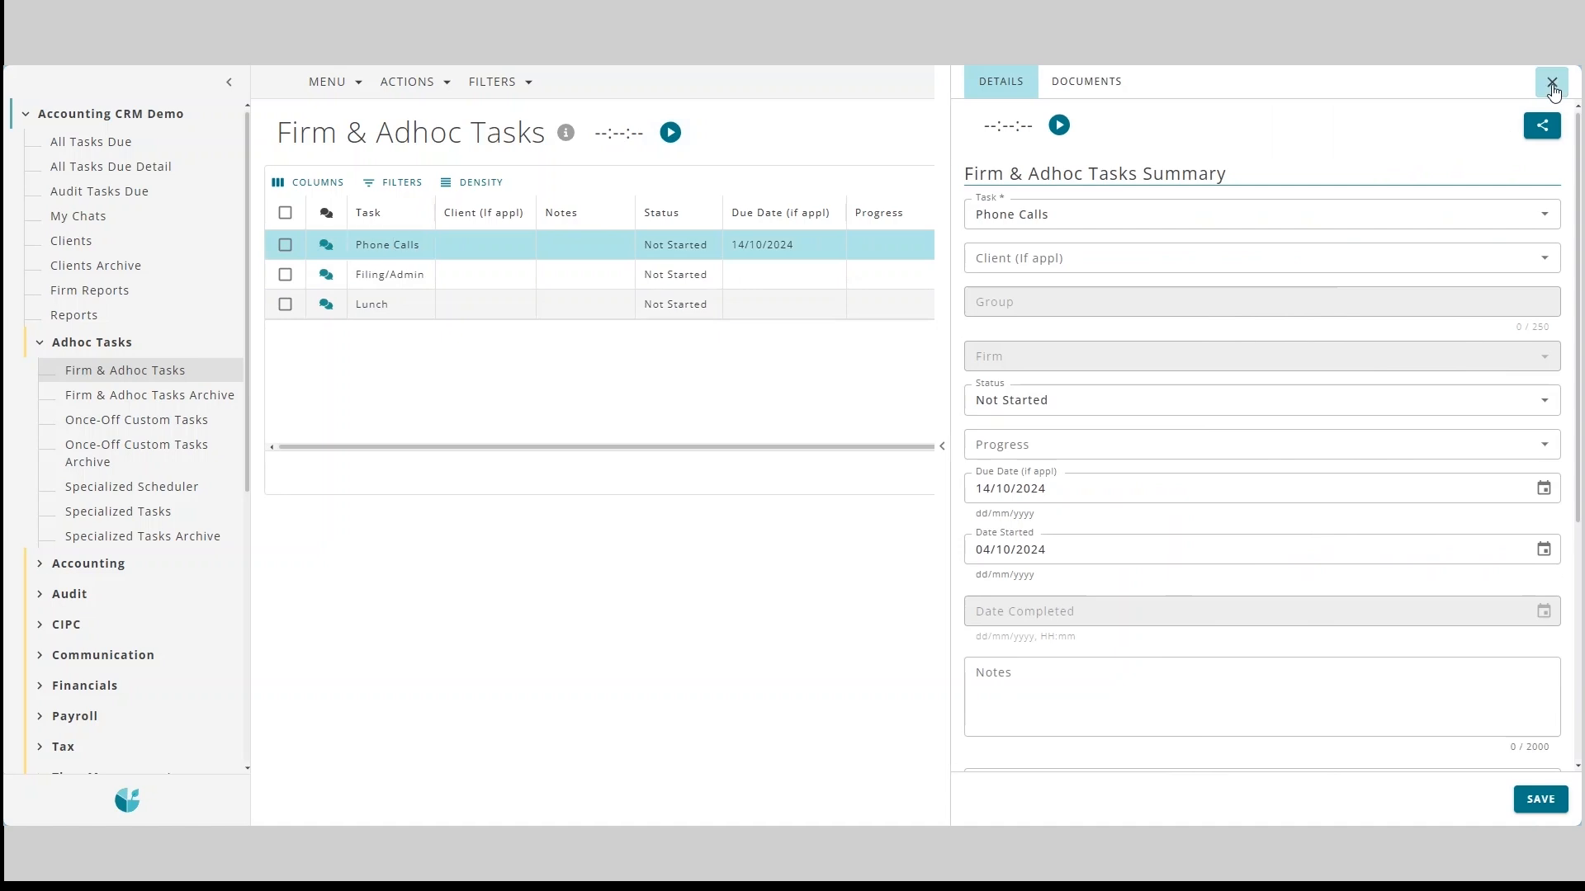
Start a new Once-Off Custom Tasks entry and expand its form to full width to view all fields.
left_click(134, 421)
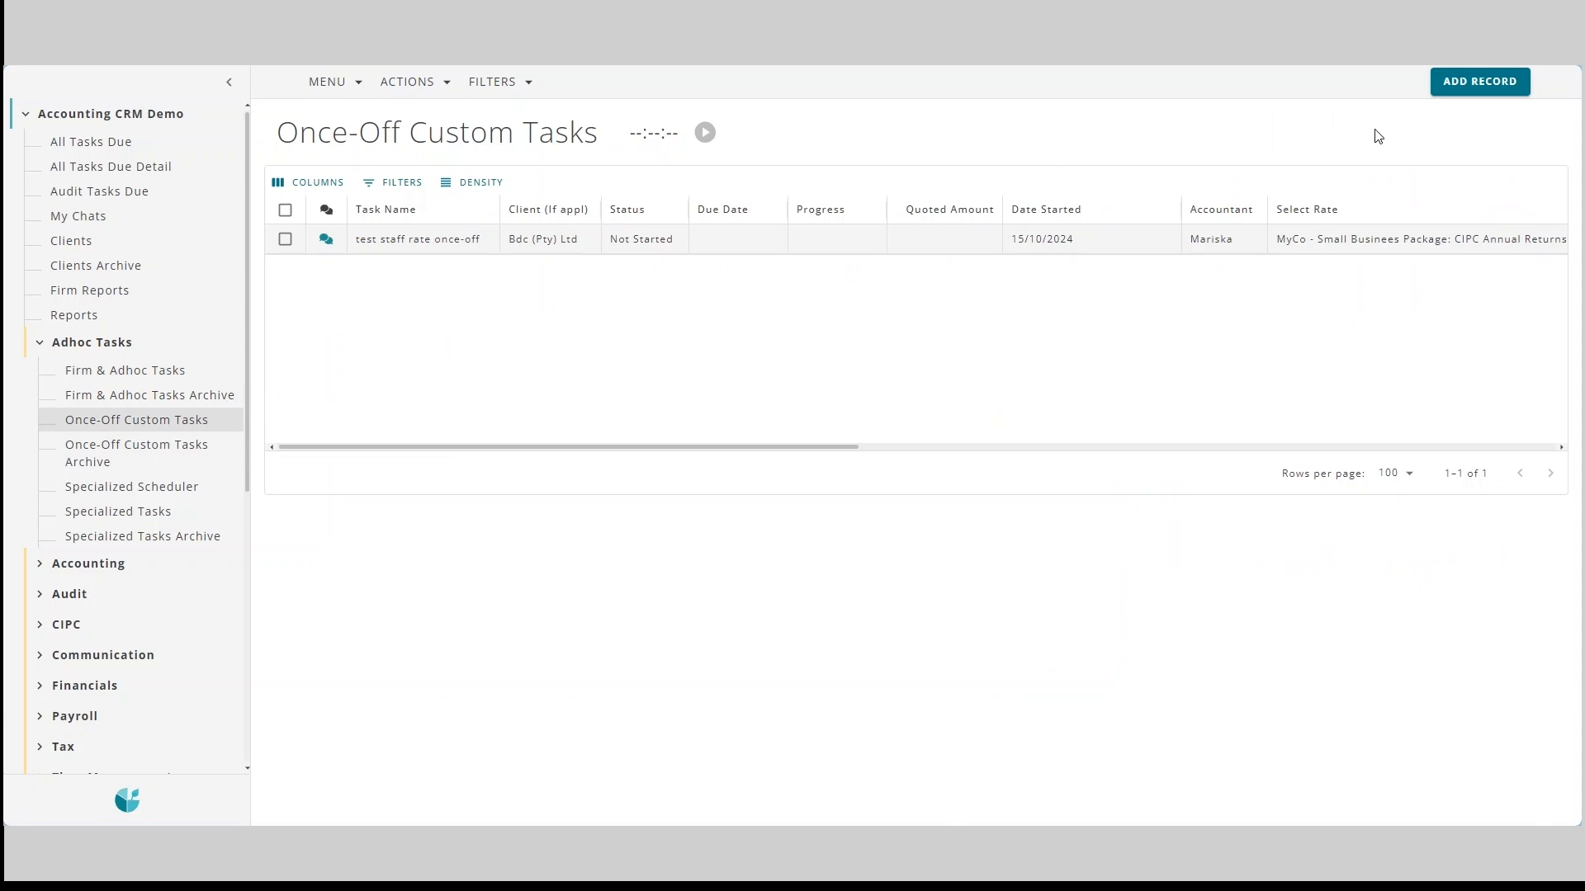
left_click(1477, 81)
left_click(1090, 190)
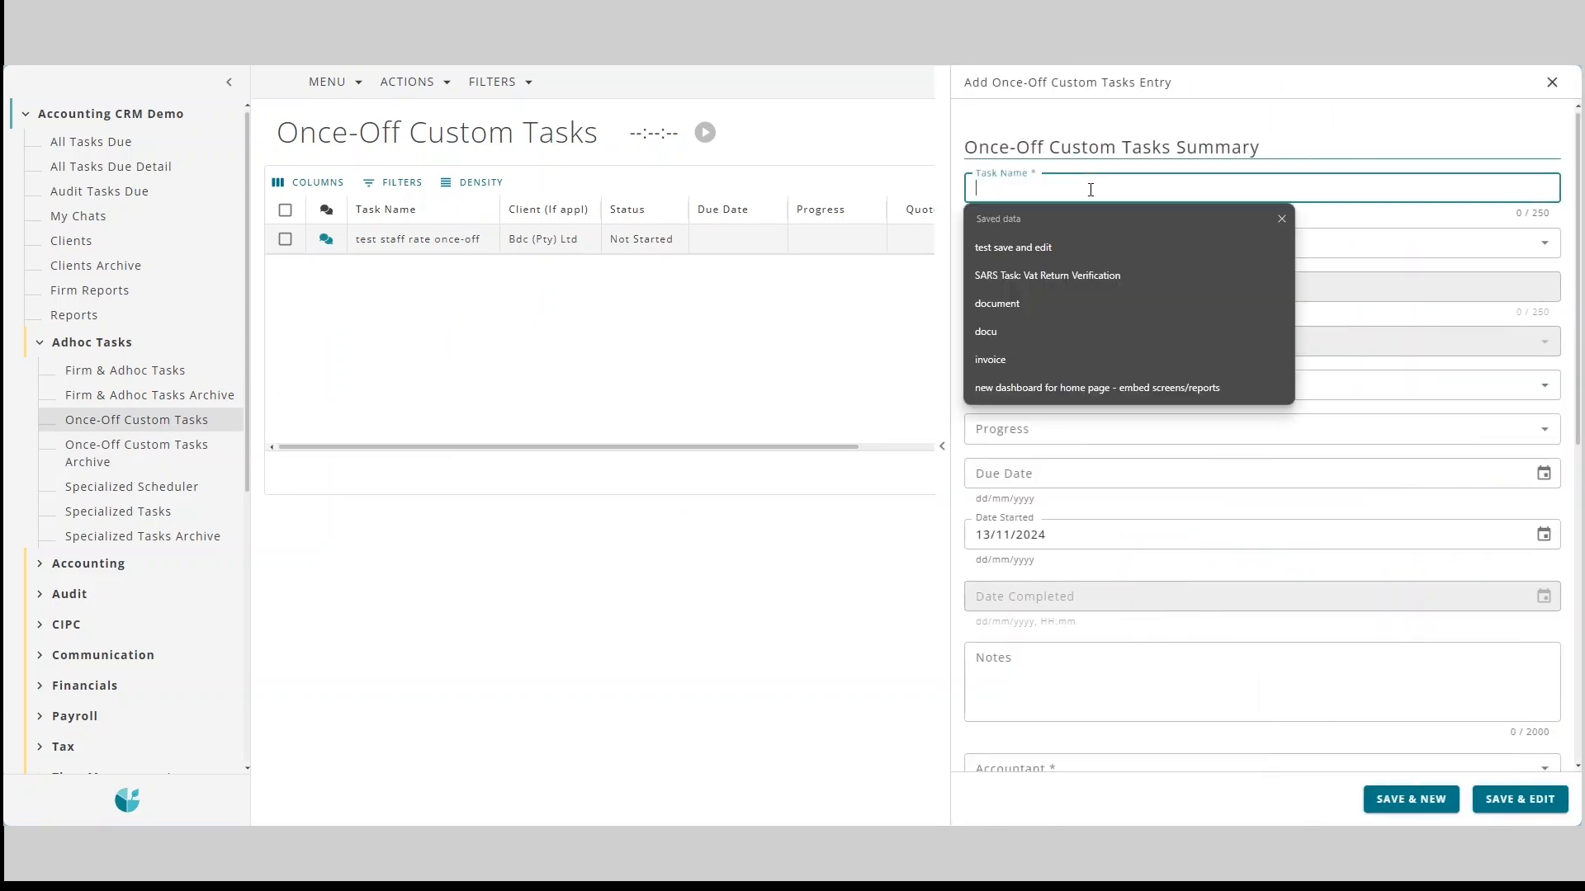
left_click(1018, 192)
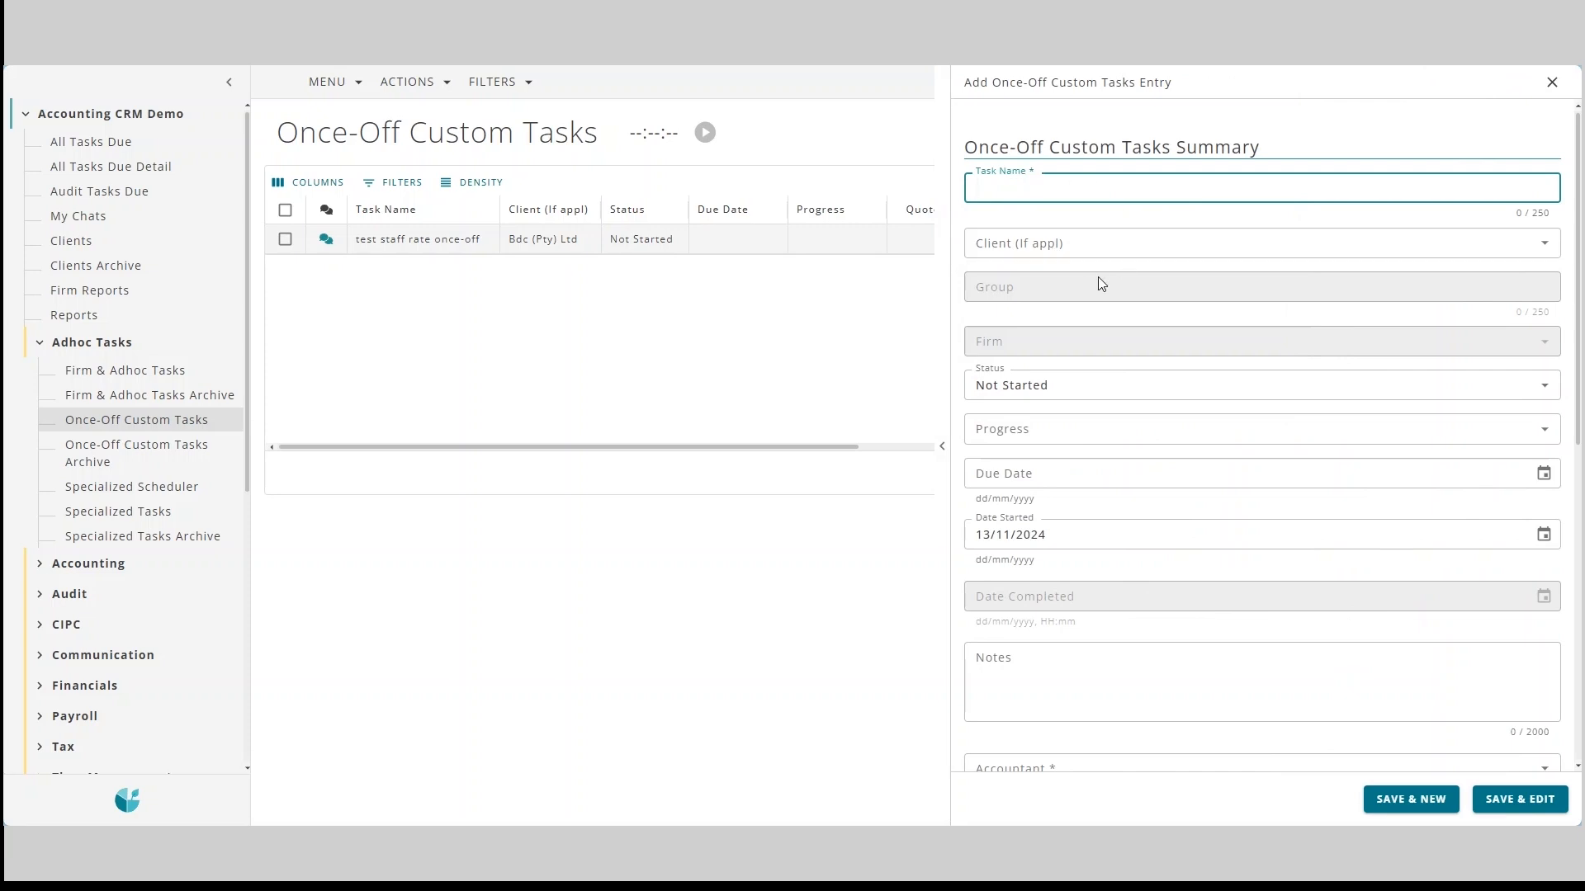
left_click(942, 445)
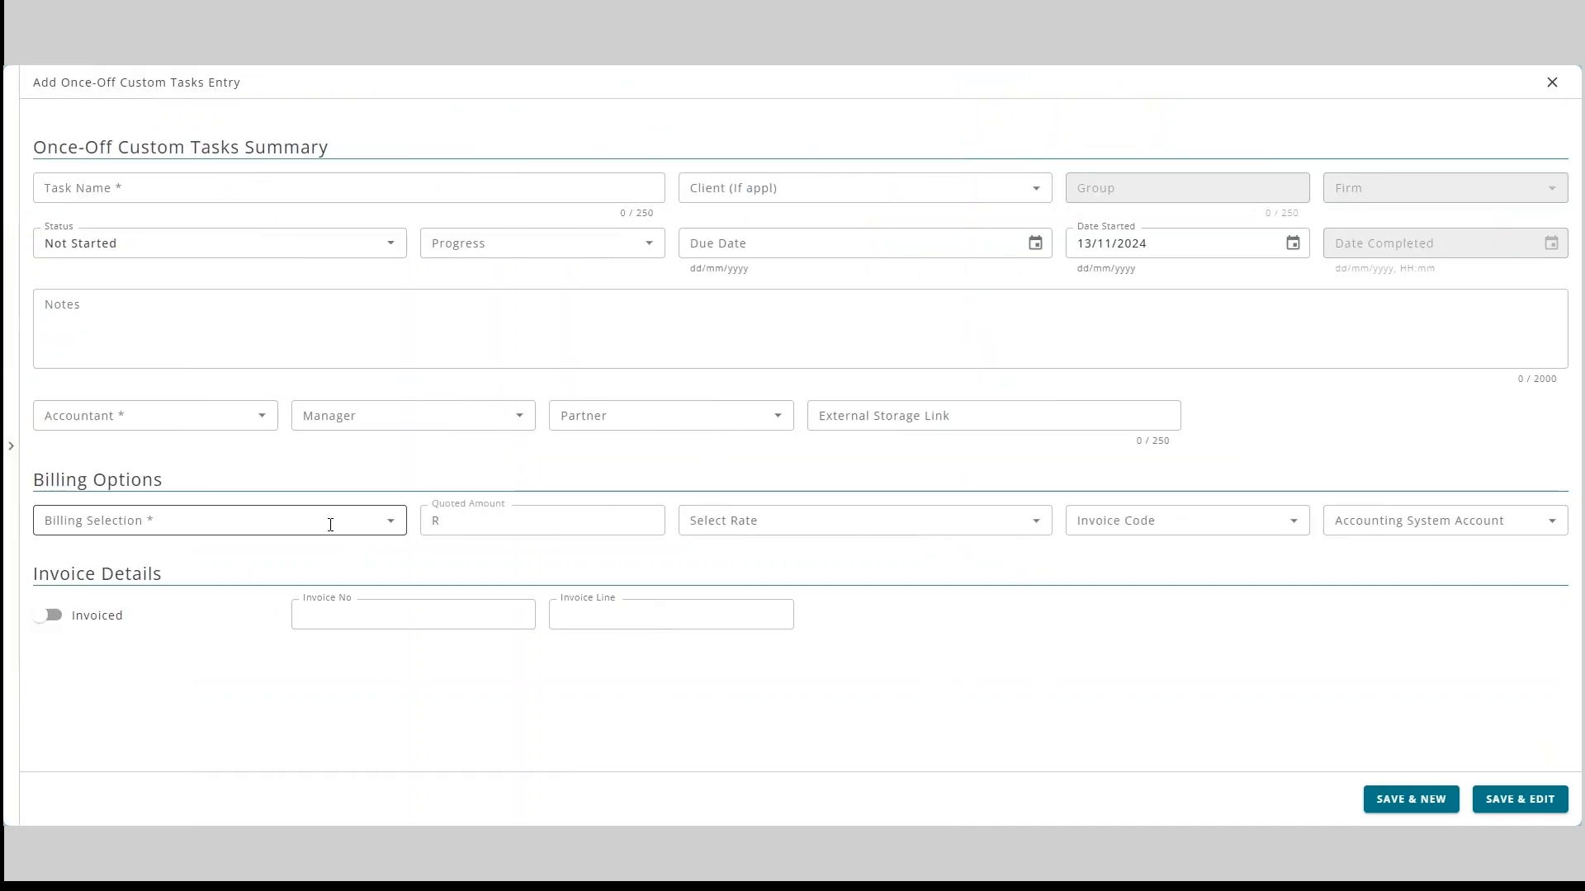
Try the Connect to Rates billing selection, check the rates on offer, and close the custom task entry without saving.
left_click(330, 524)
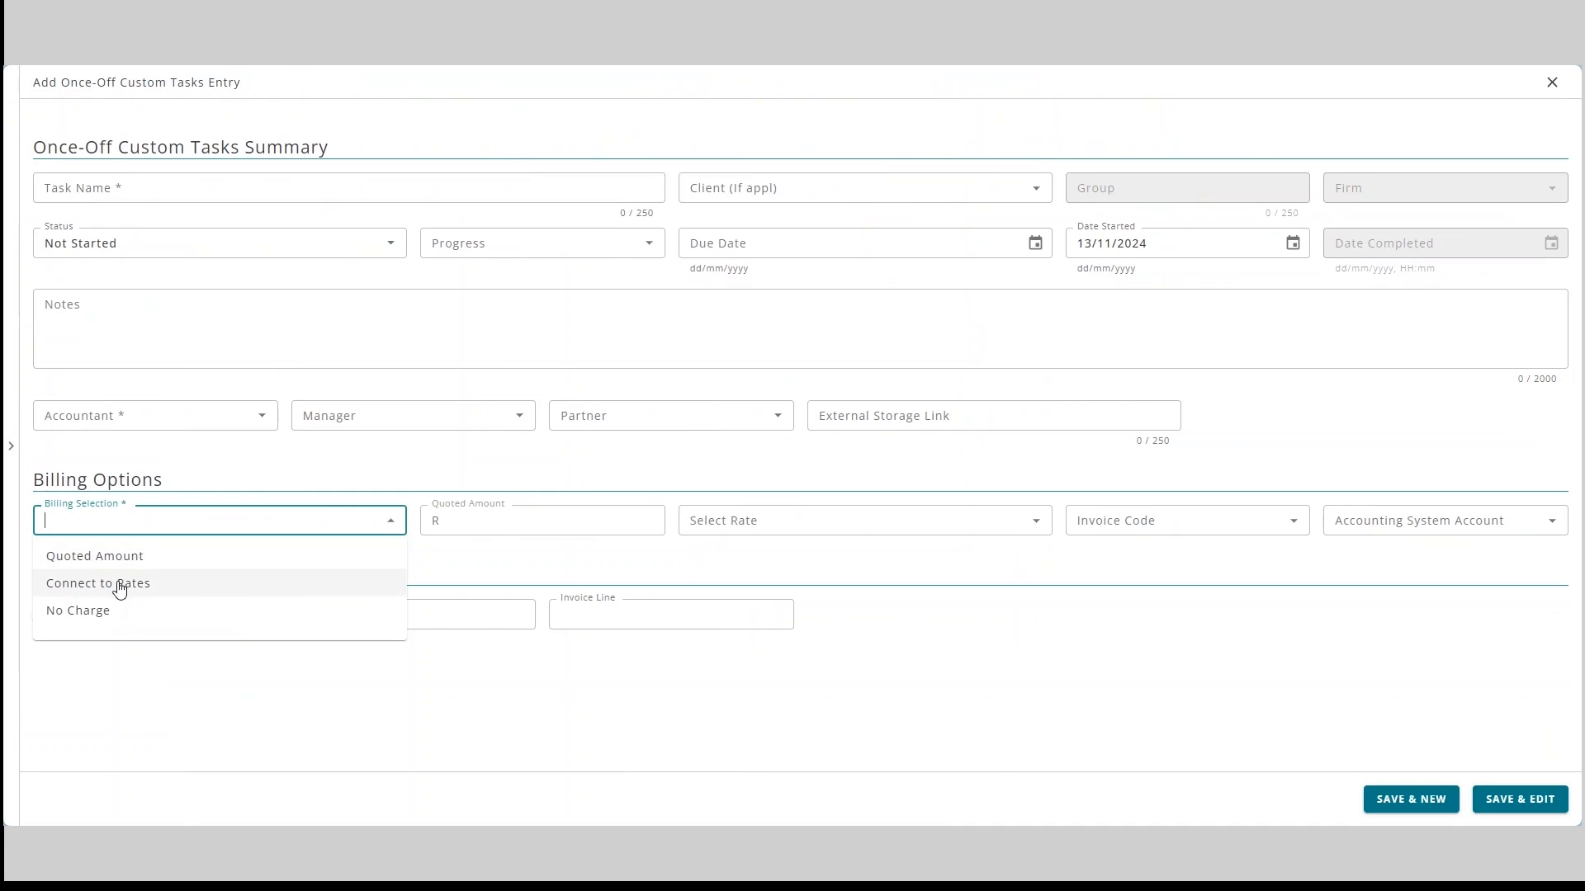
left_click(120, 583)
left_click(818, 527)
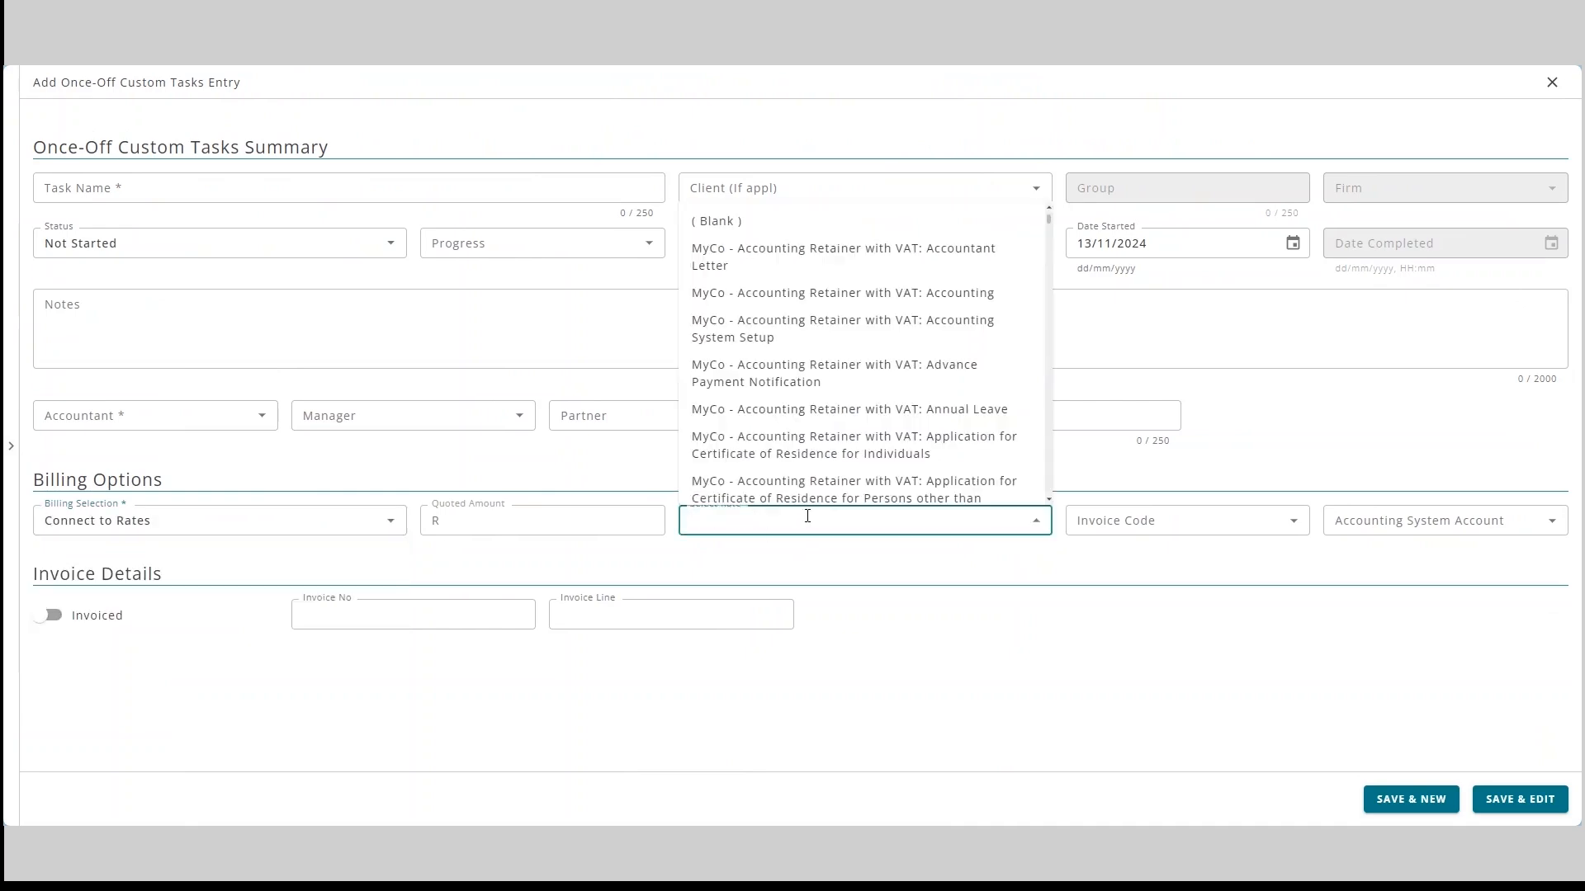
left_click(254, 560)
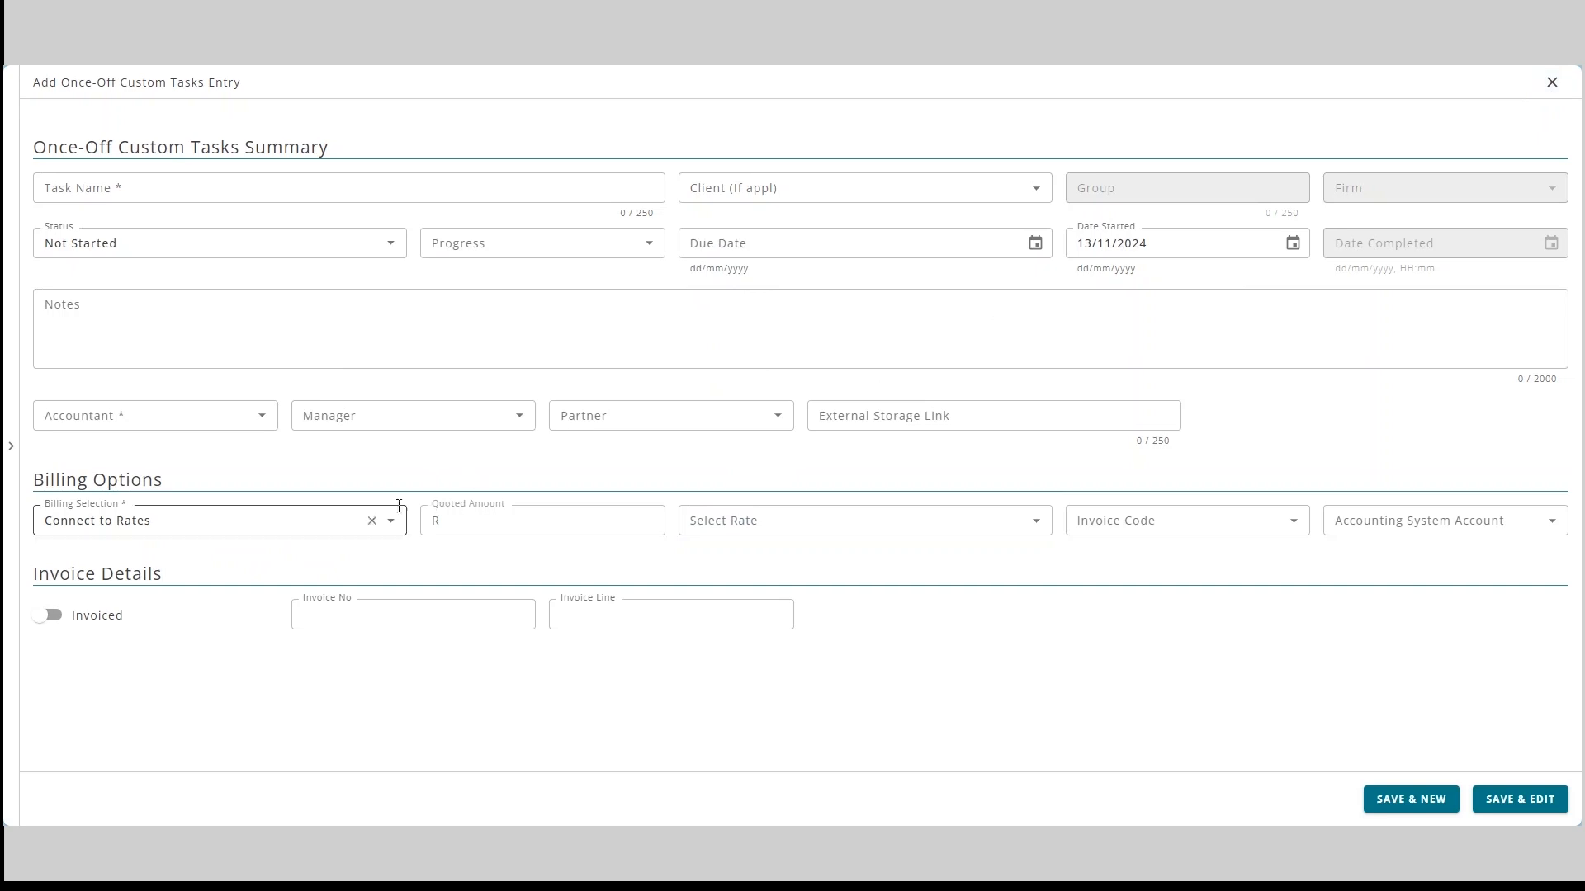
left_click(1552, 82)
Open CIPC Tasks and try to widen the Task column.
left_click(685, 480)
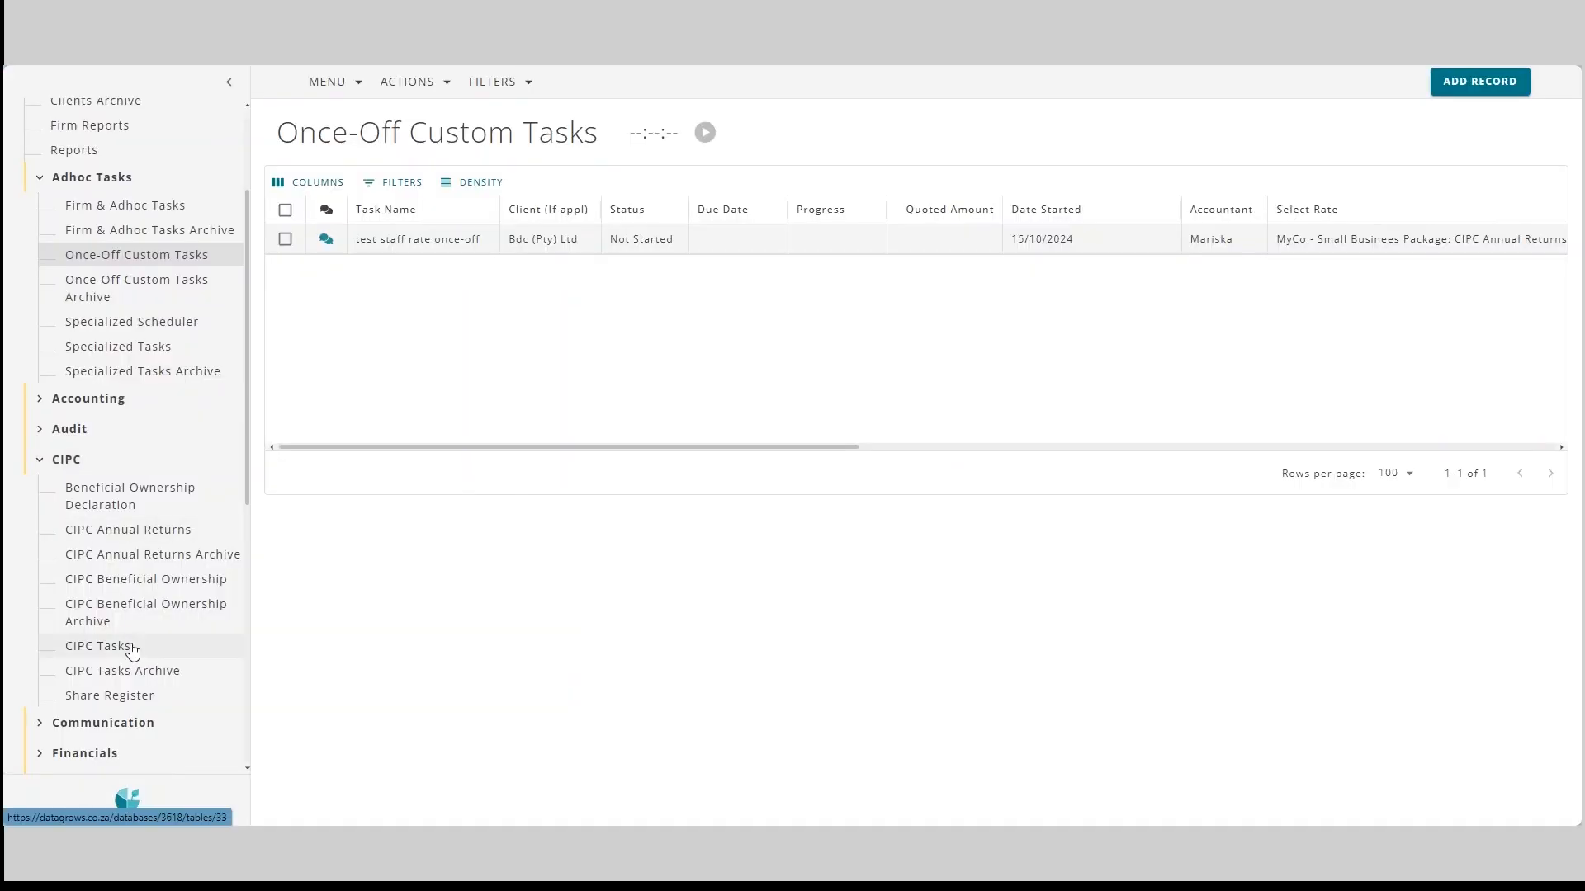
left_click(130, 645)
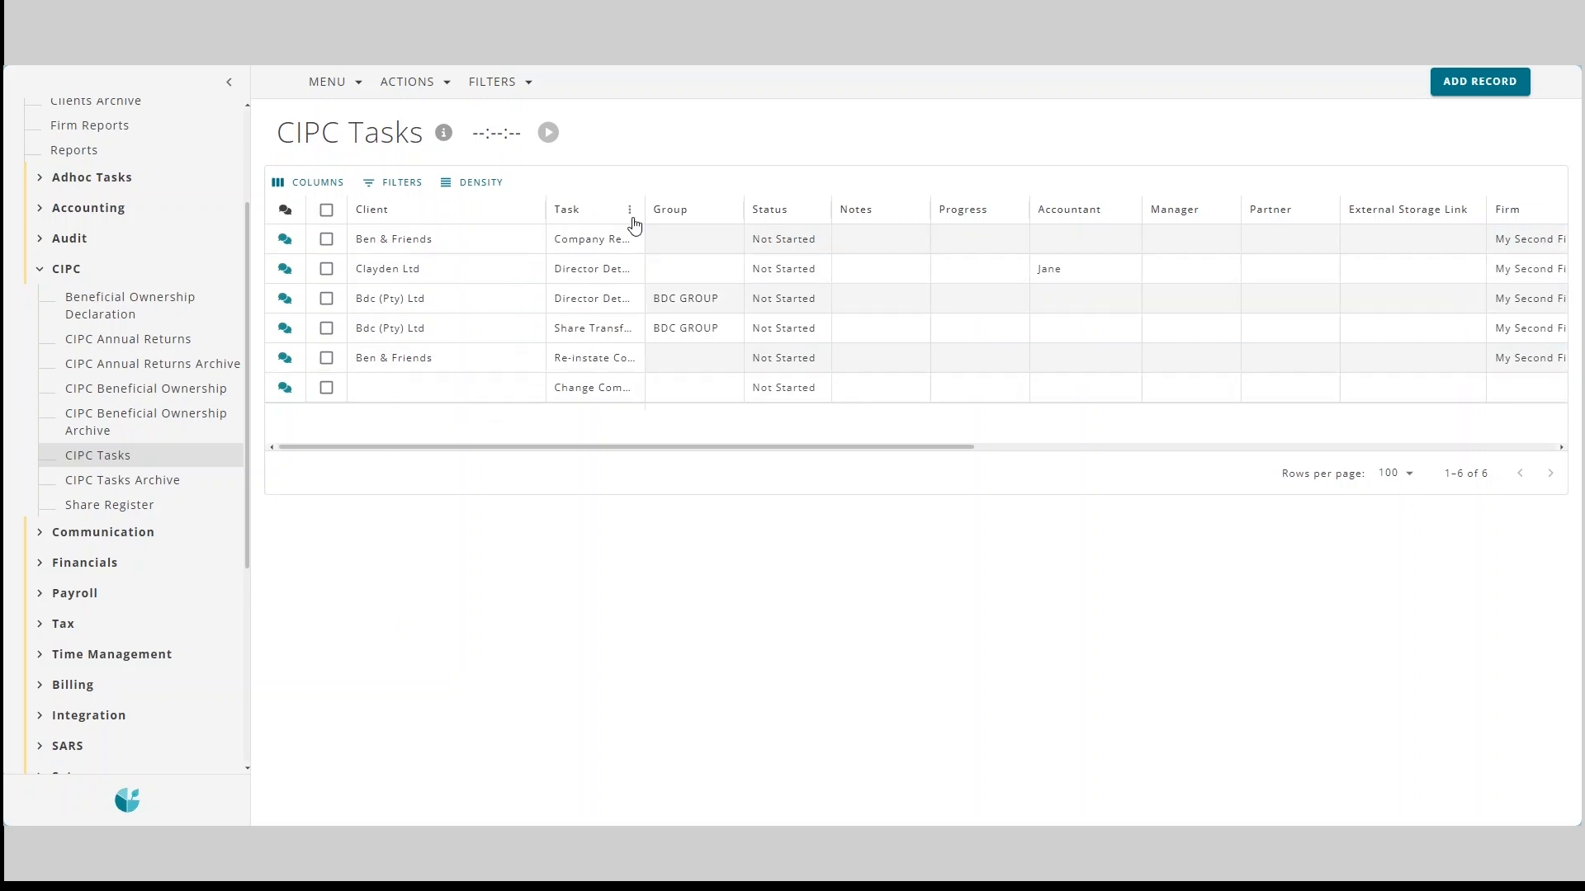
left_click_drag(644, 210, 873, 222)
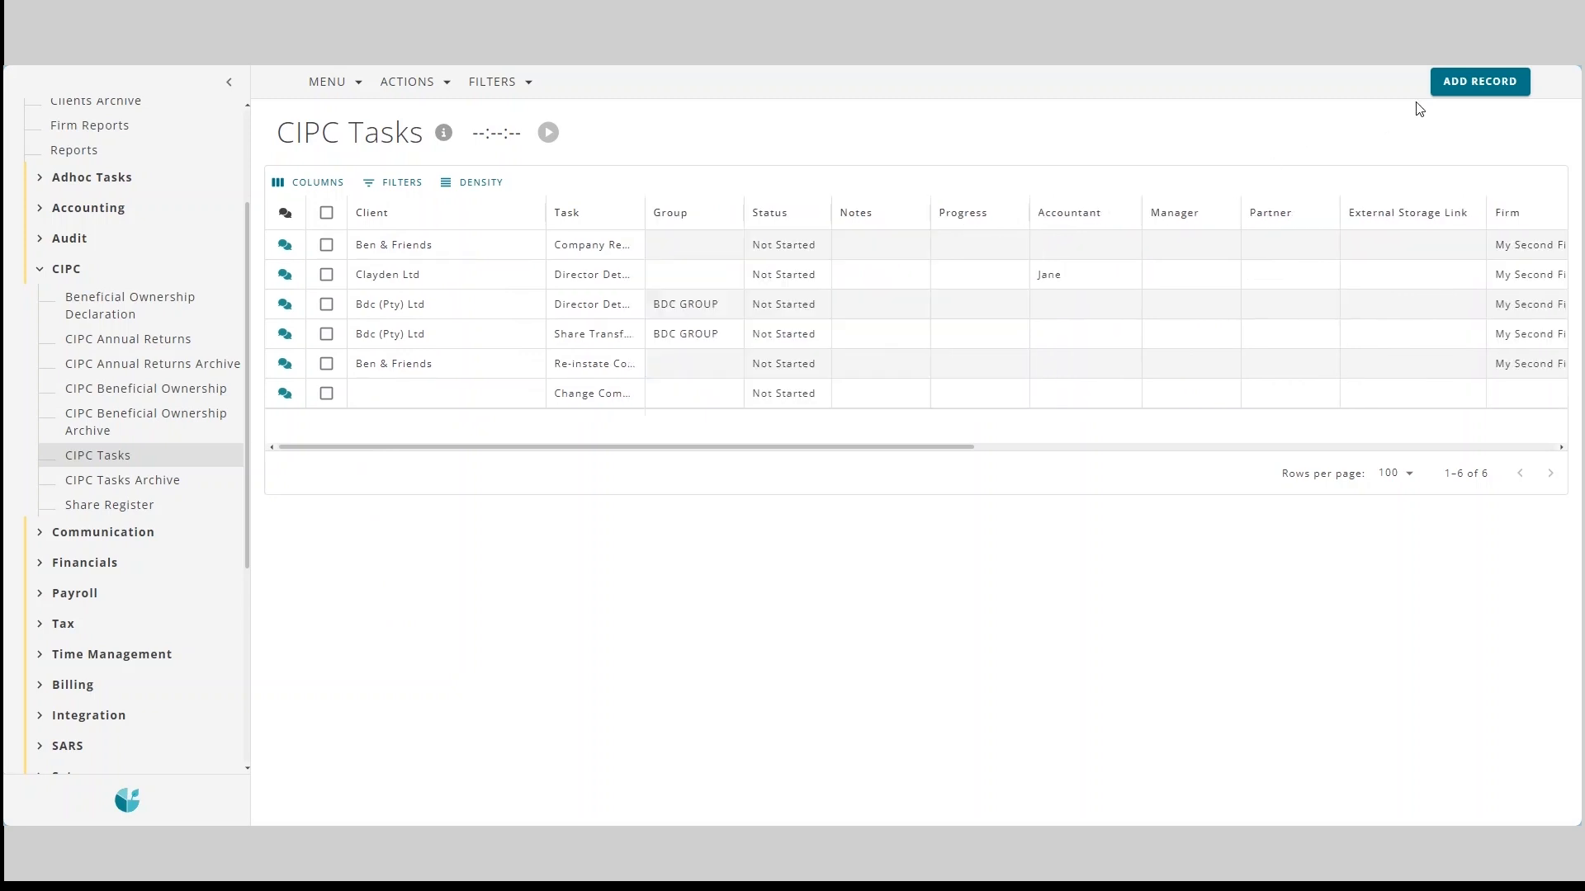
Start a new CIPC Tasks entry and review the available task types.
left_click(1470, 87)
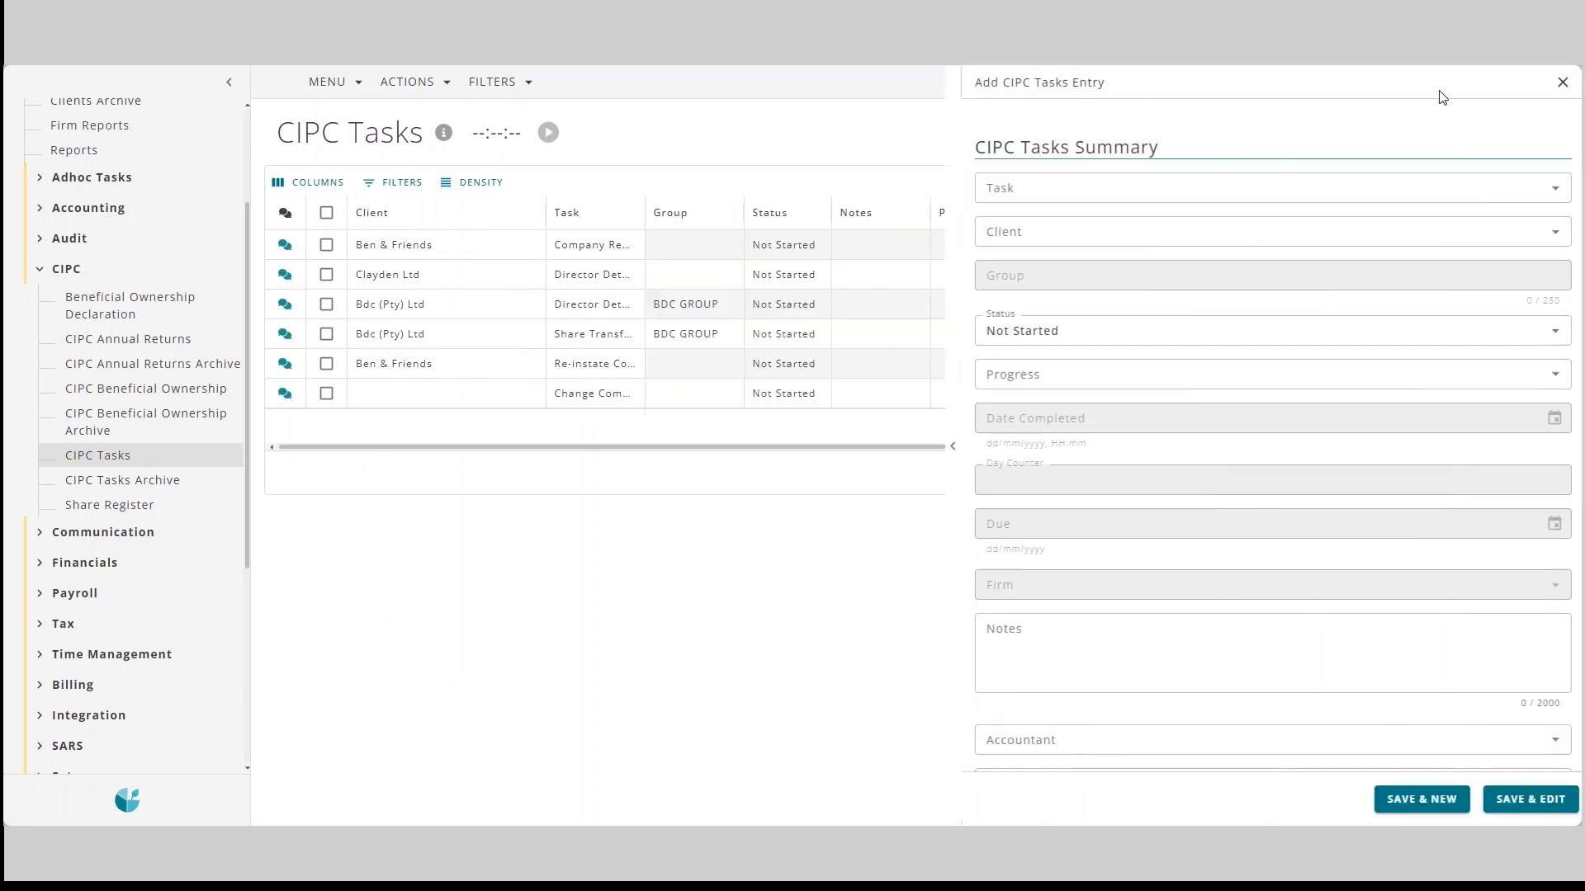
left_click(1061, 187)
scroll(1178, 413, "down", 2)
scroll(1178, 417, "up", 2)
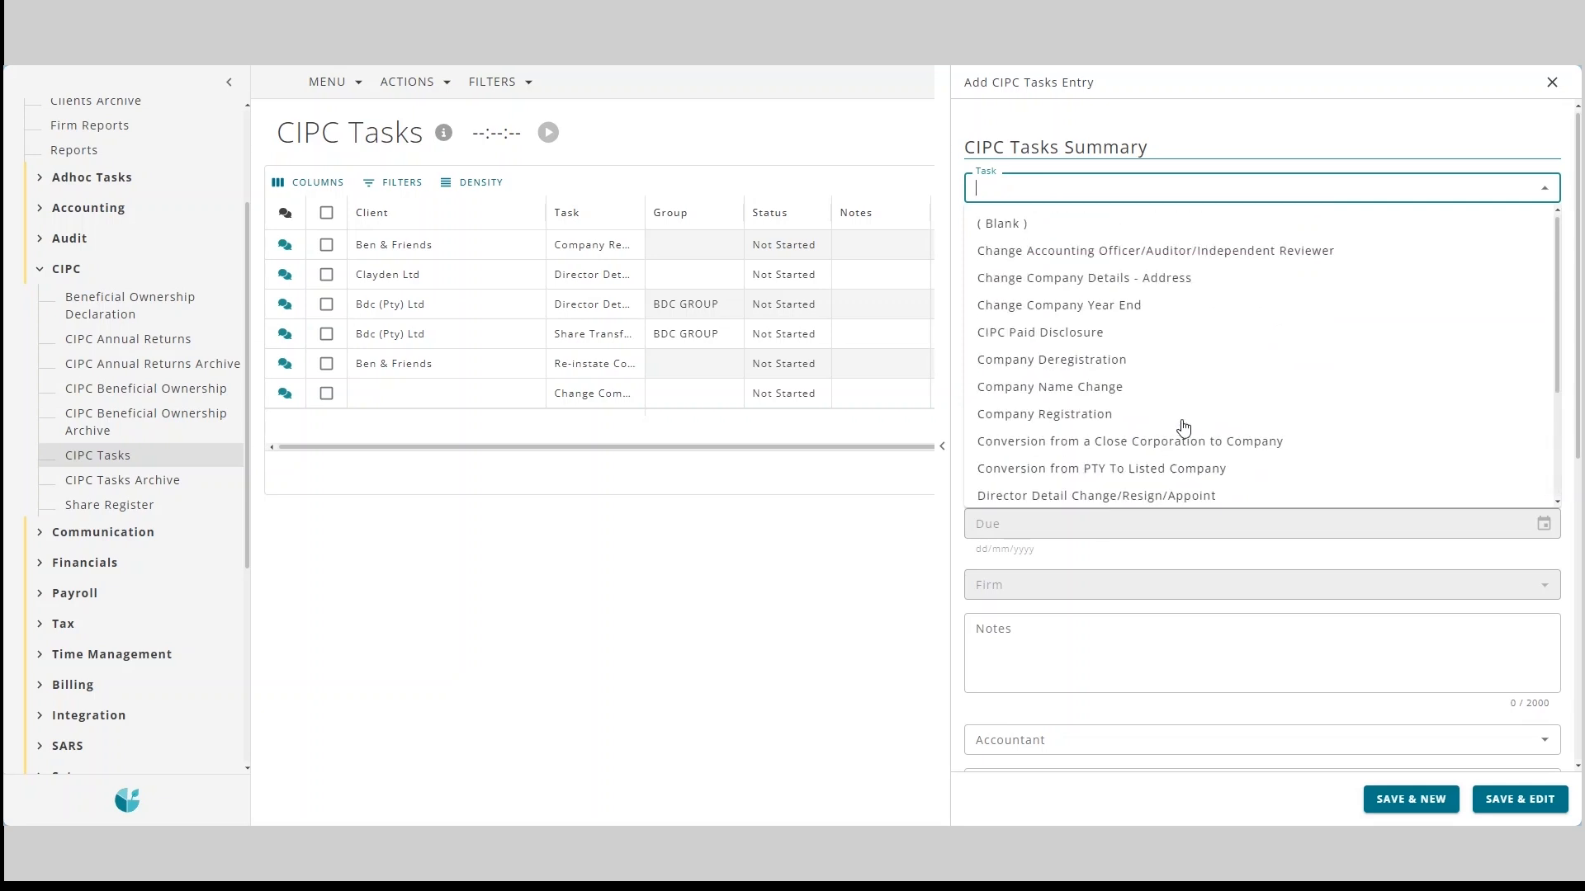
scroll(1186, 494, "down", 2)
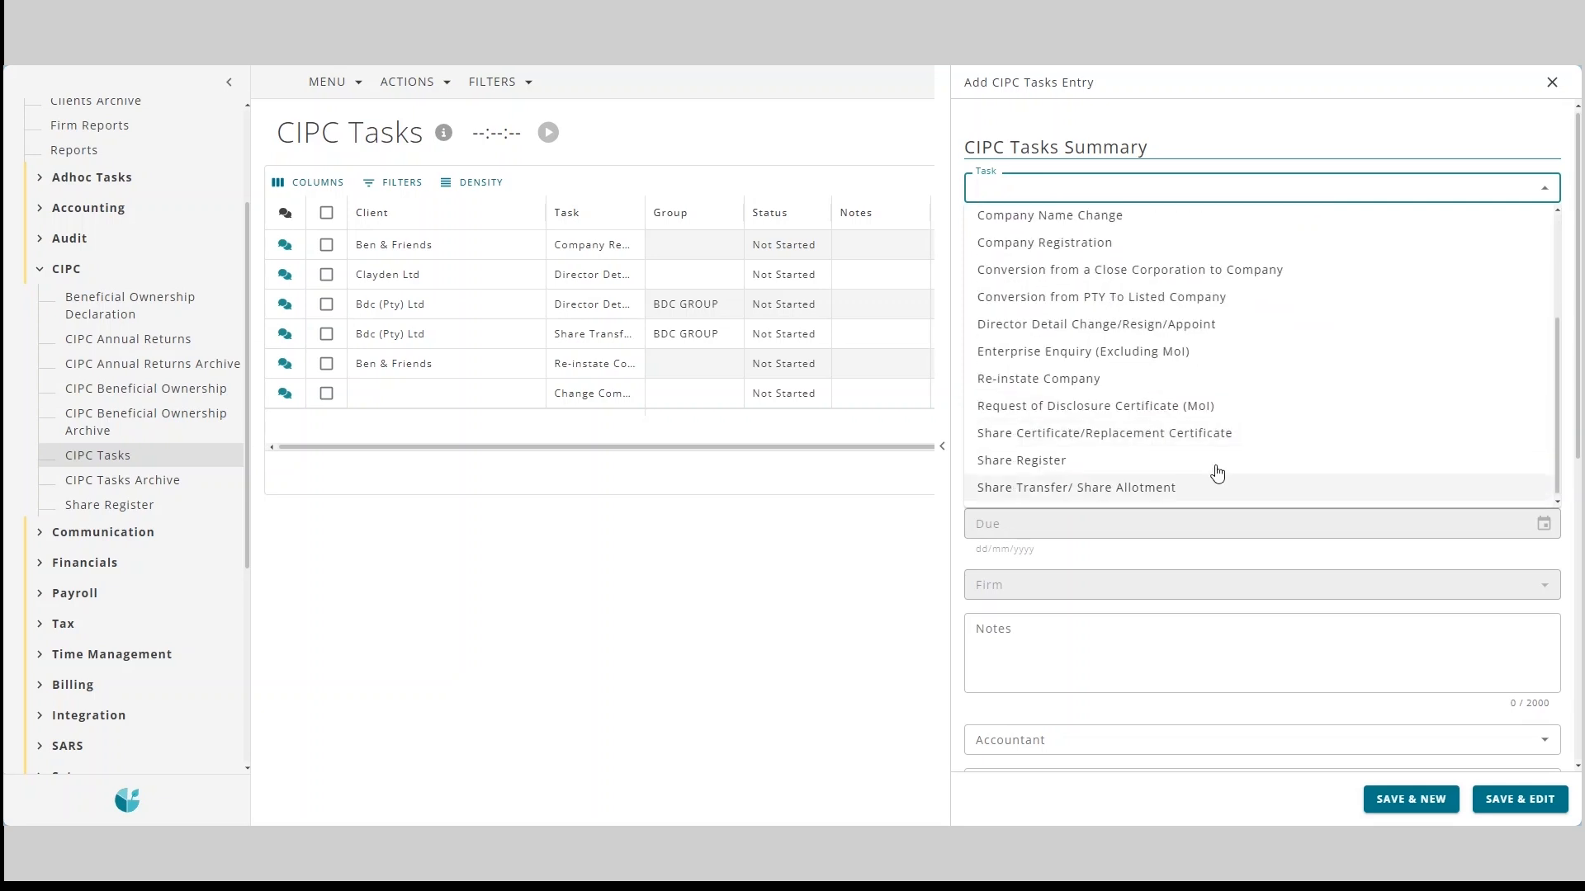
Close the new CIPC entry without saving and open the subtasks of Ben & Friends' Company Registration task.
left_click(1552, 82)
left_click(608, 247)
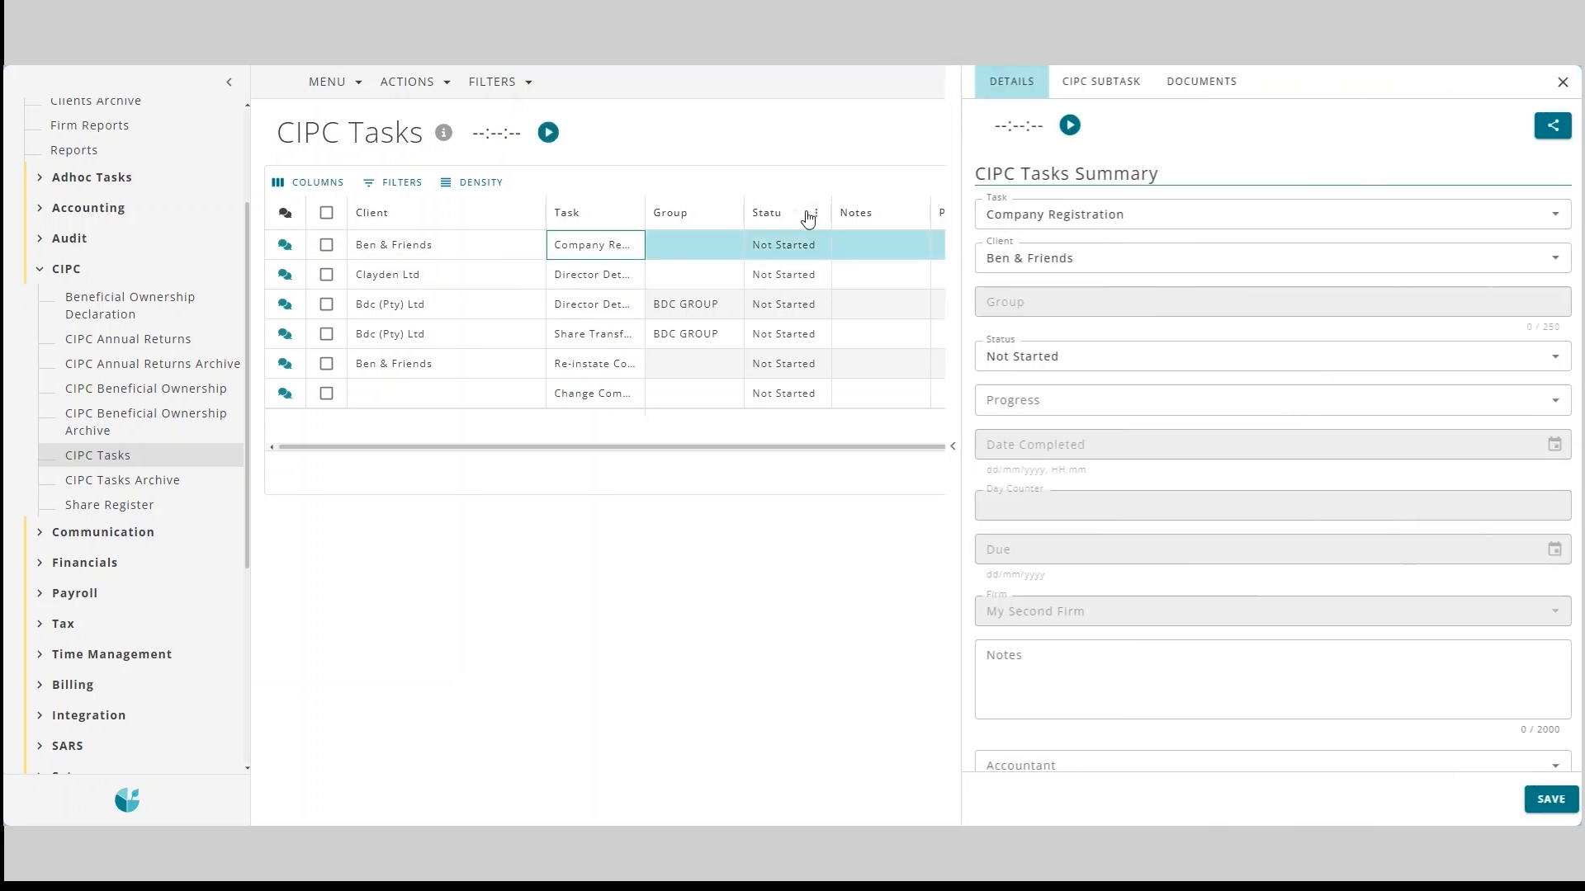
left_click(1076, 94)
left_click(1075, 94)
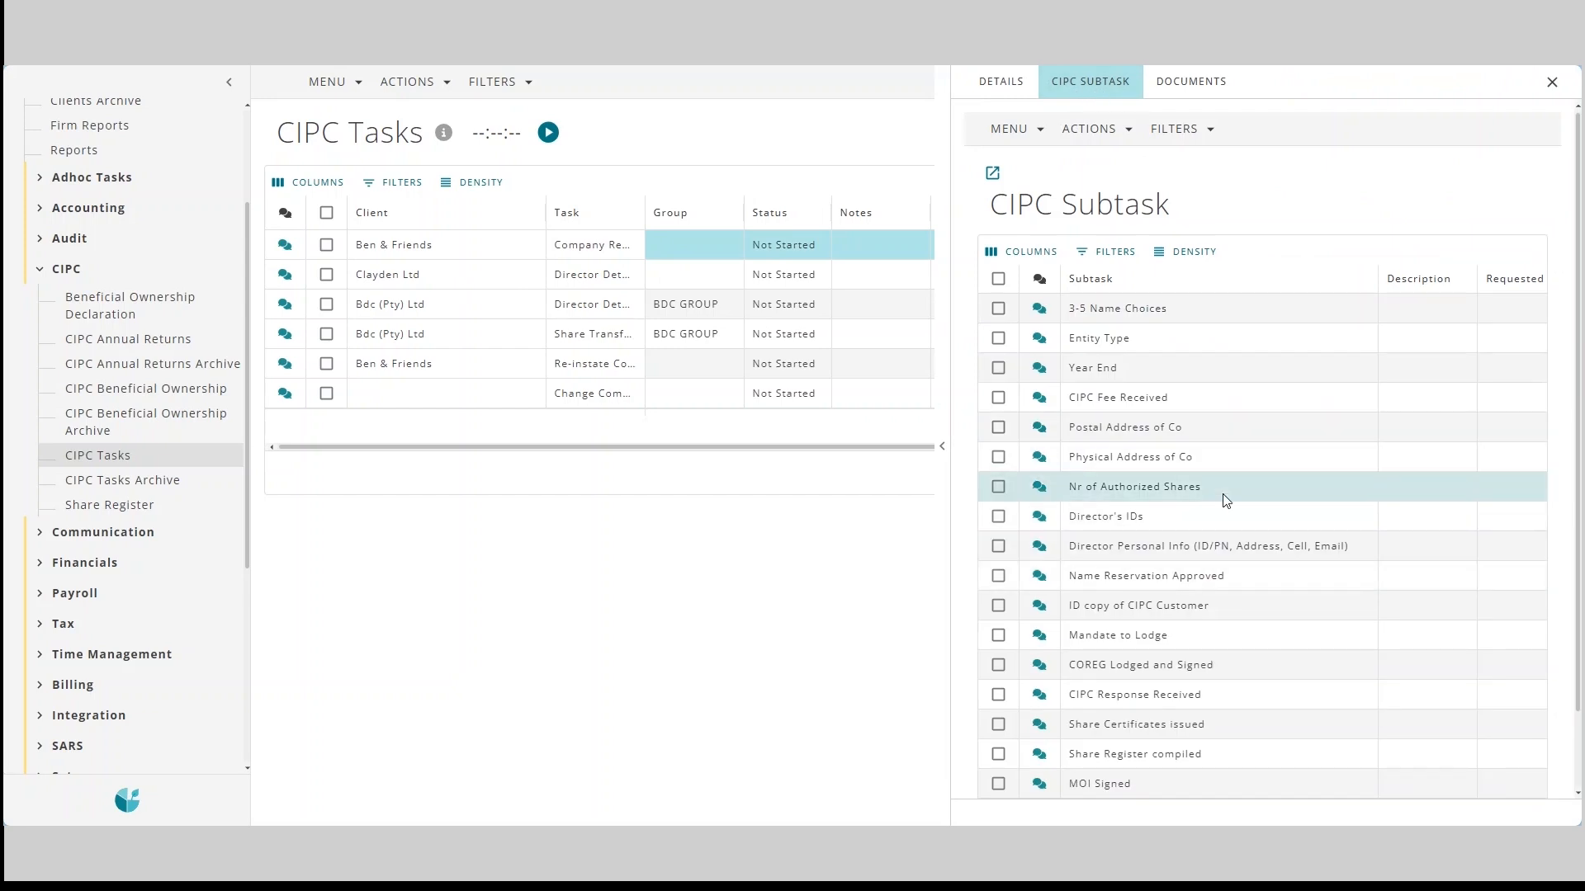
scroll(1202, 489, "down", 2)
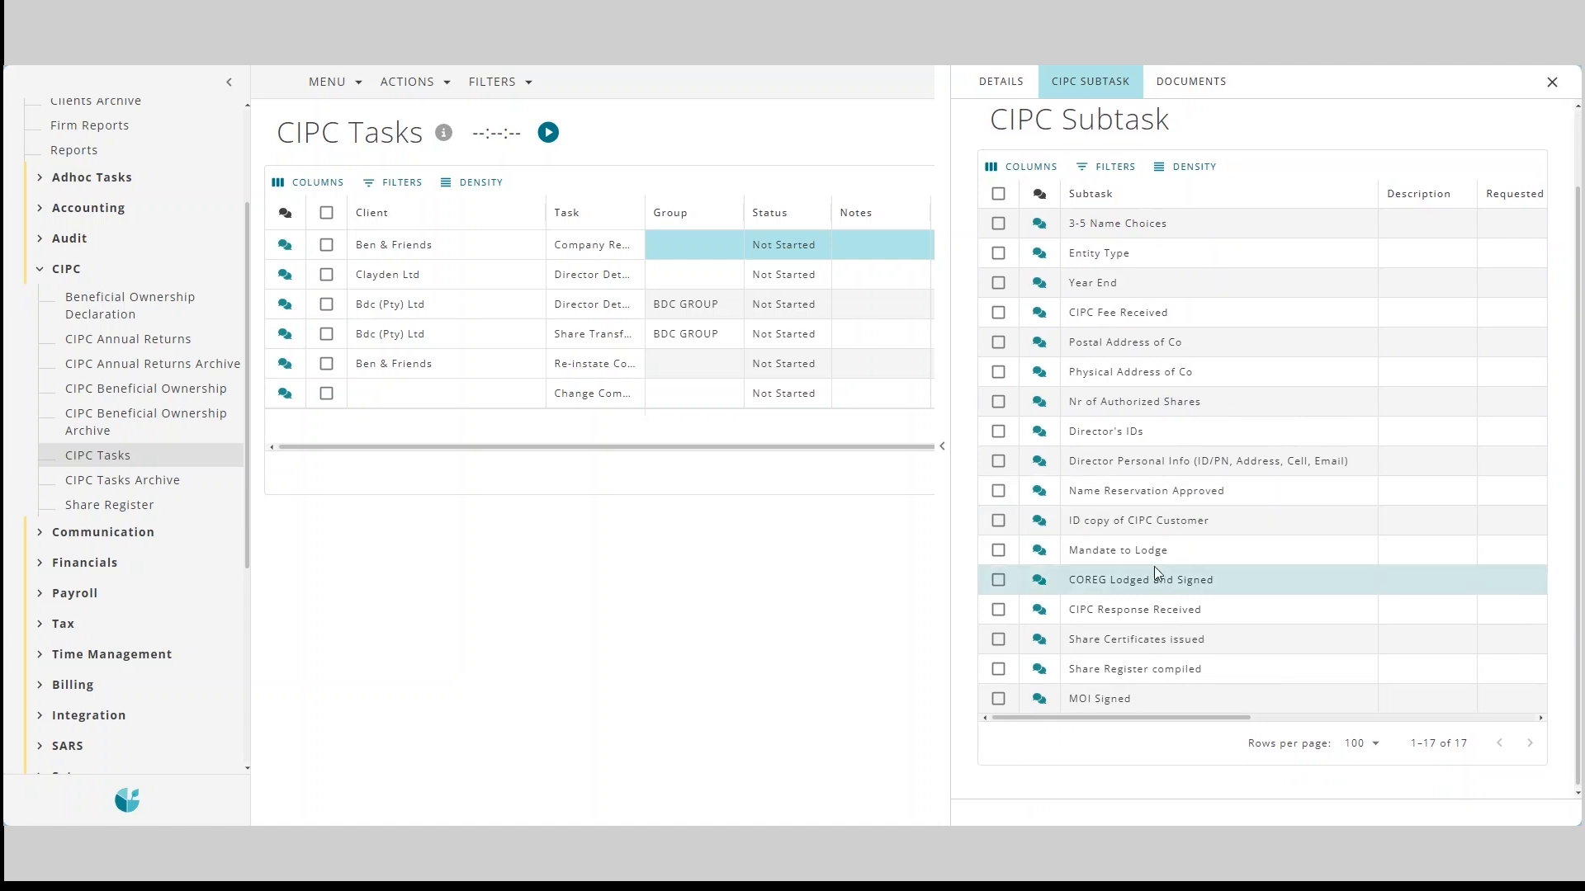
Mark the documents for the 3-5 Name Choices, Entity Type and Year End subtasks as received, using the full-width view.
left_click(998, 223)
left_click(998, 253)
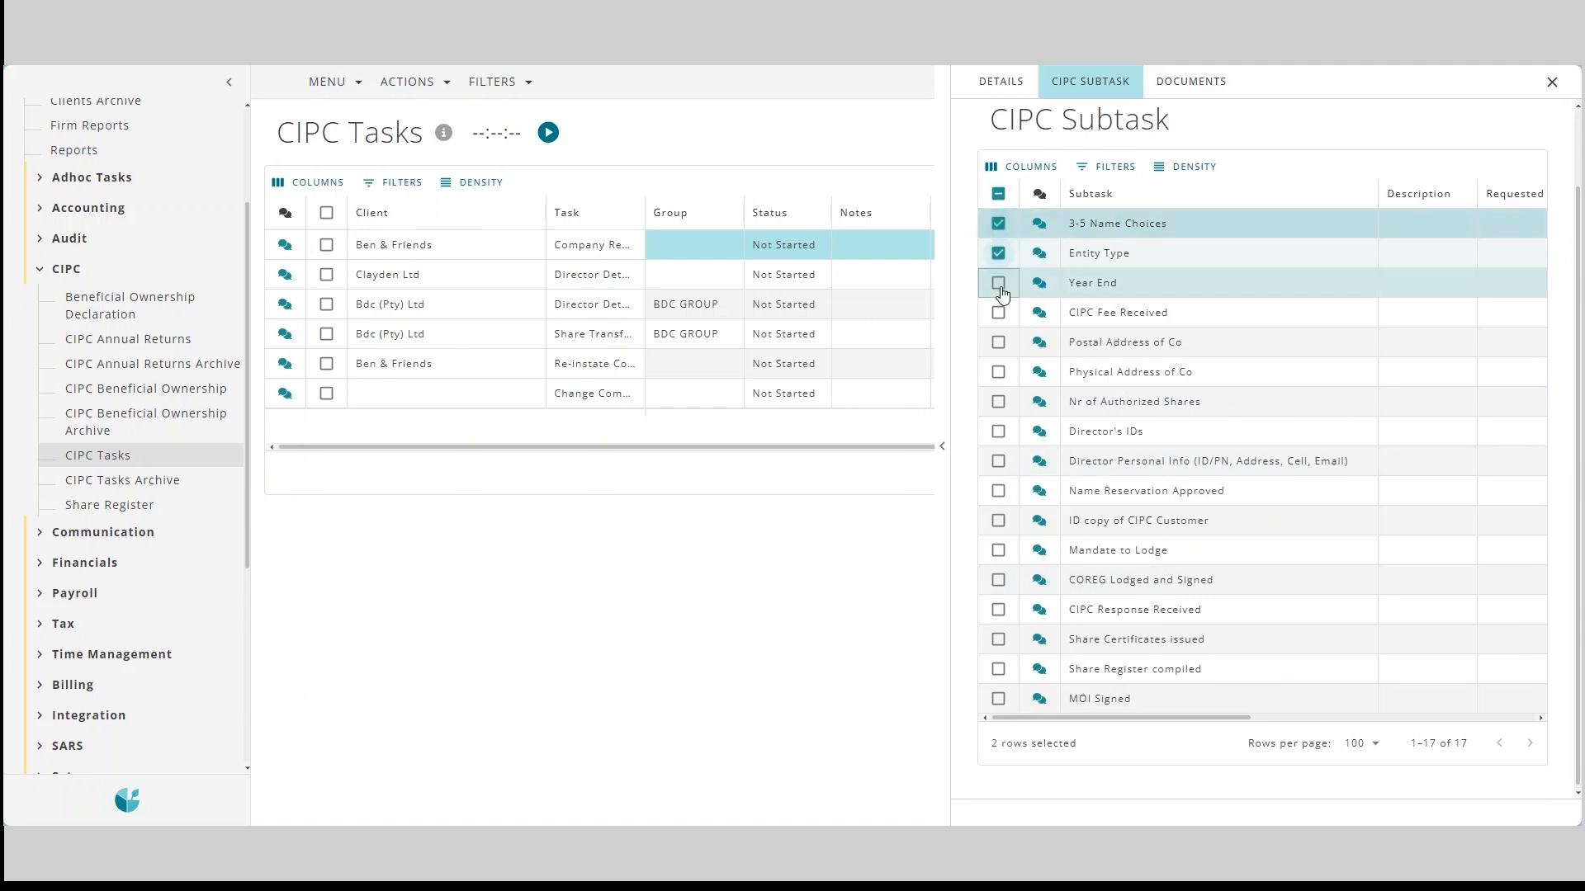
left_click(997, 283)
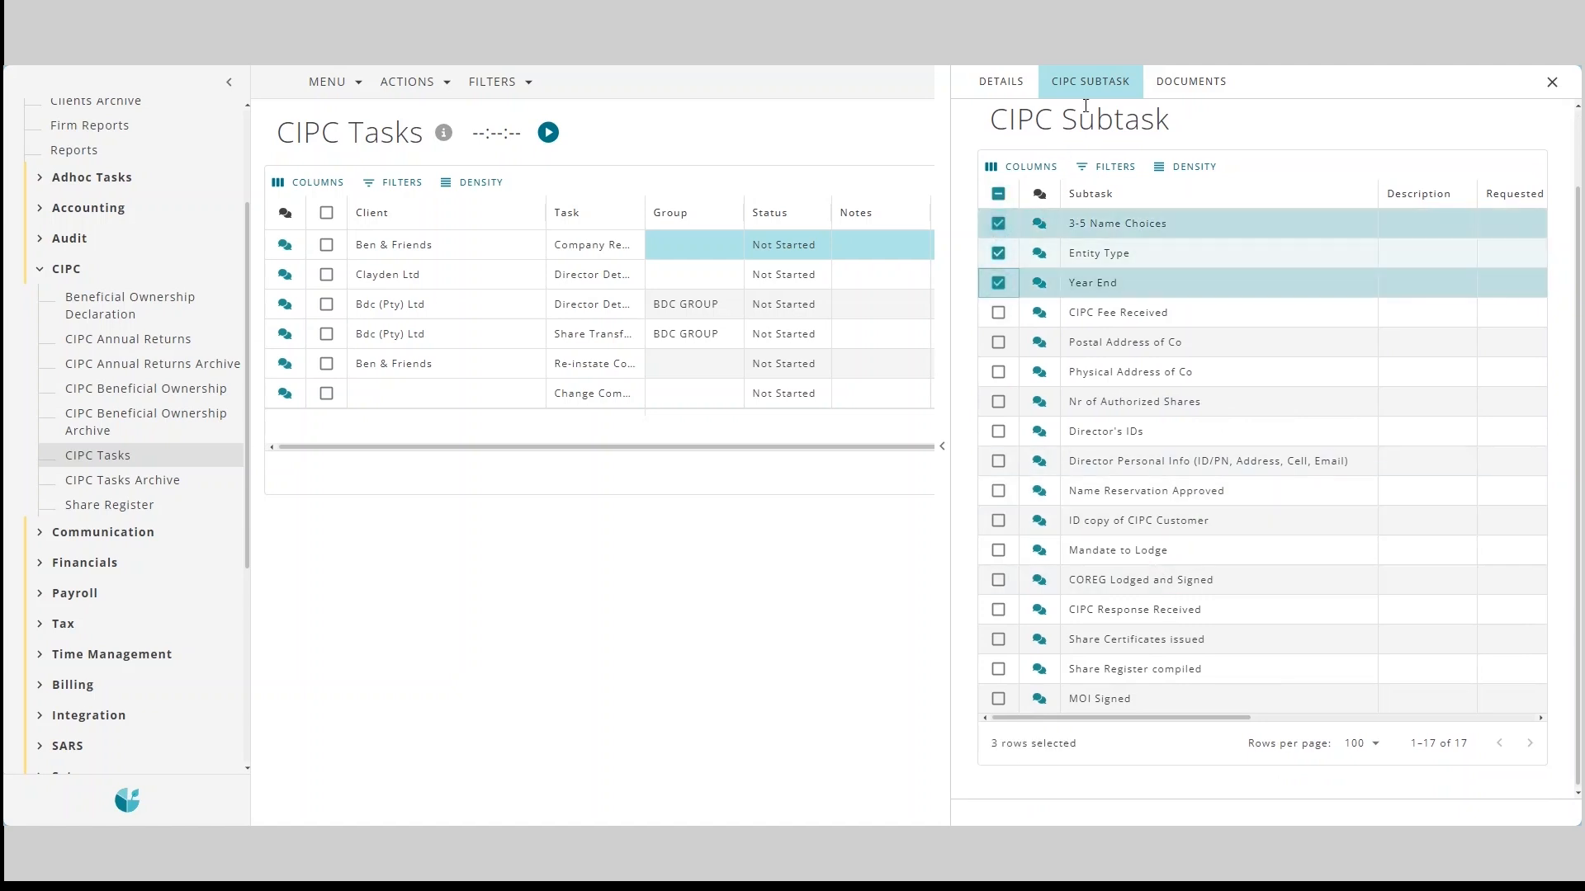
left_click(941, 152)
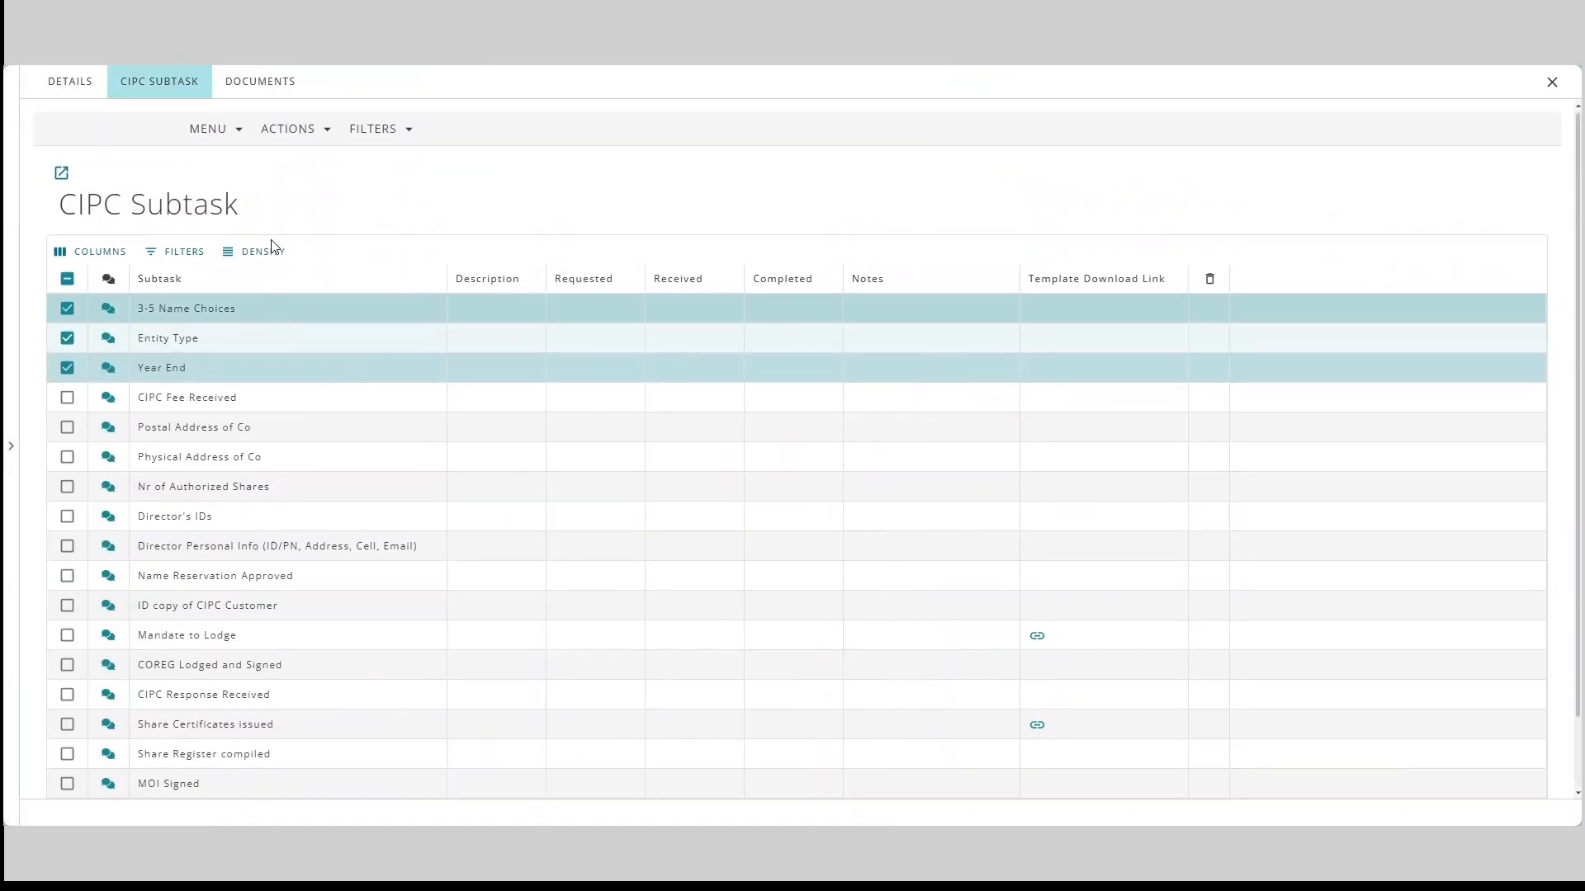
left_click(287, 129)
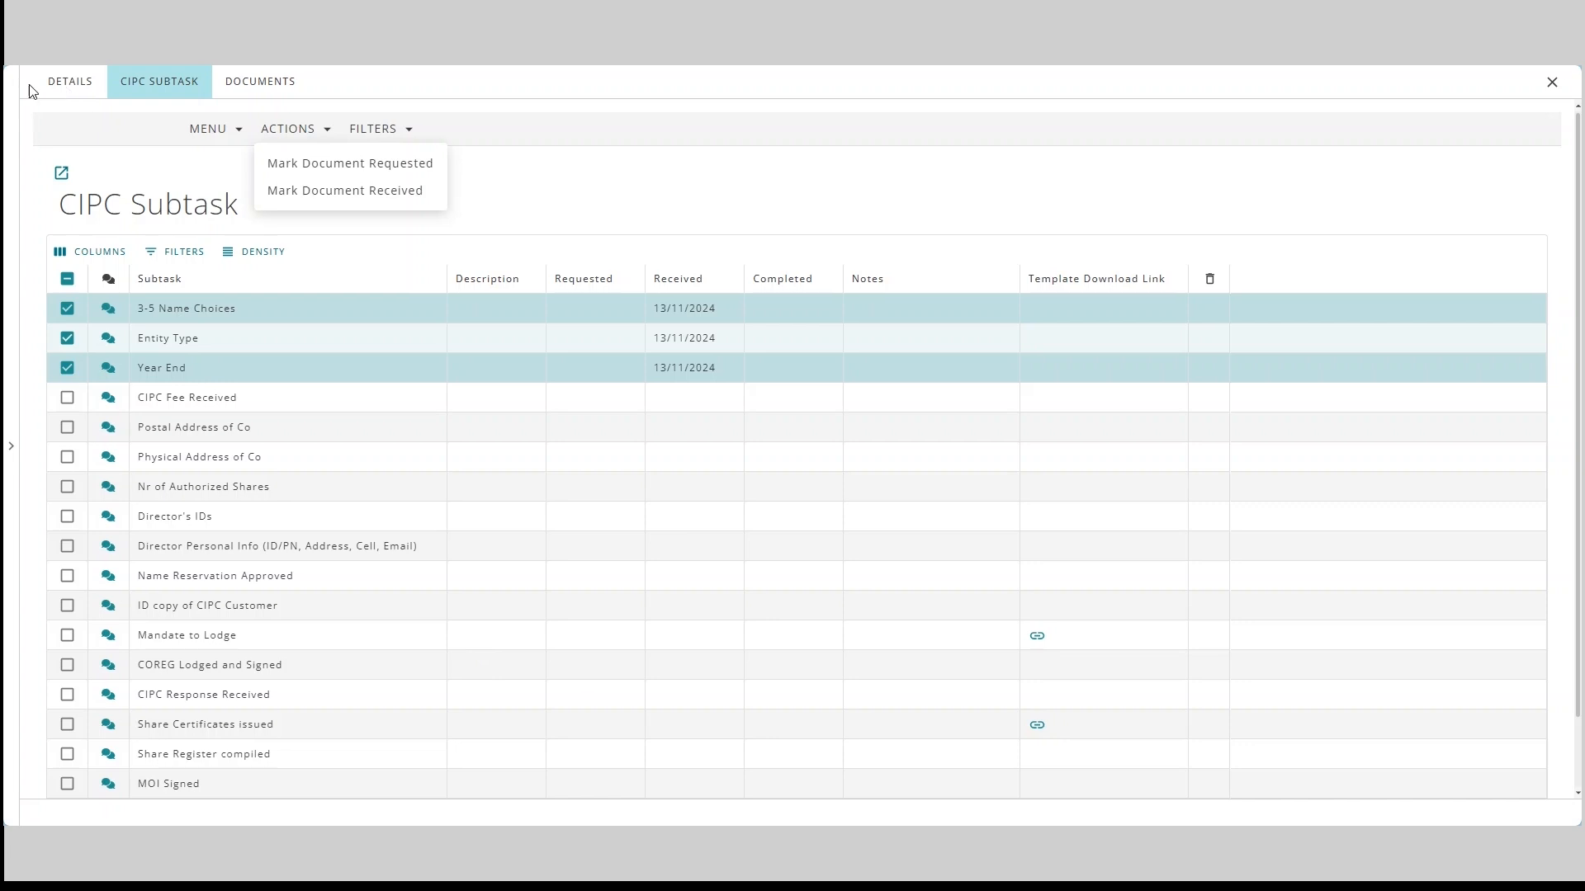
left_click(28, 85)
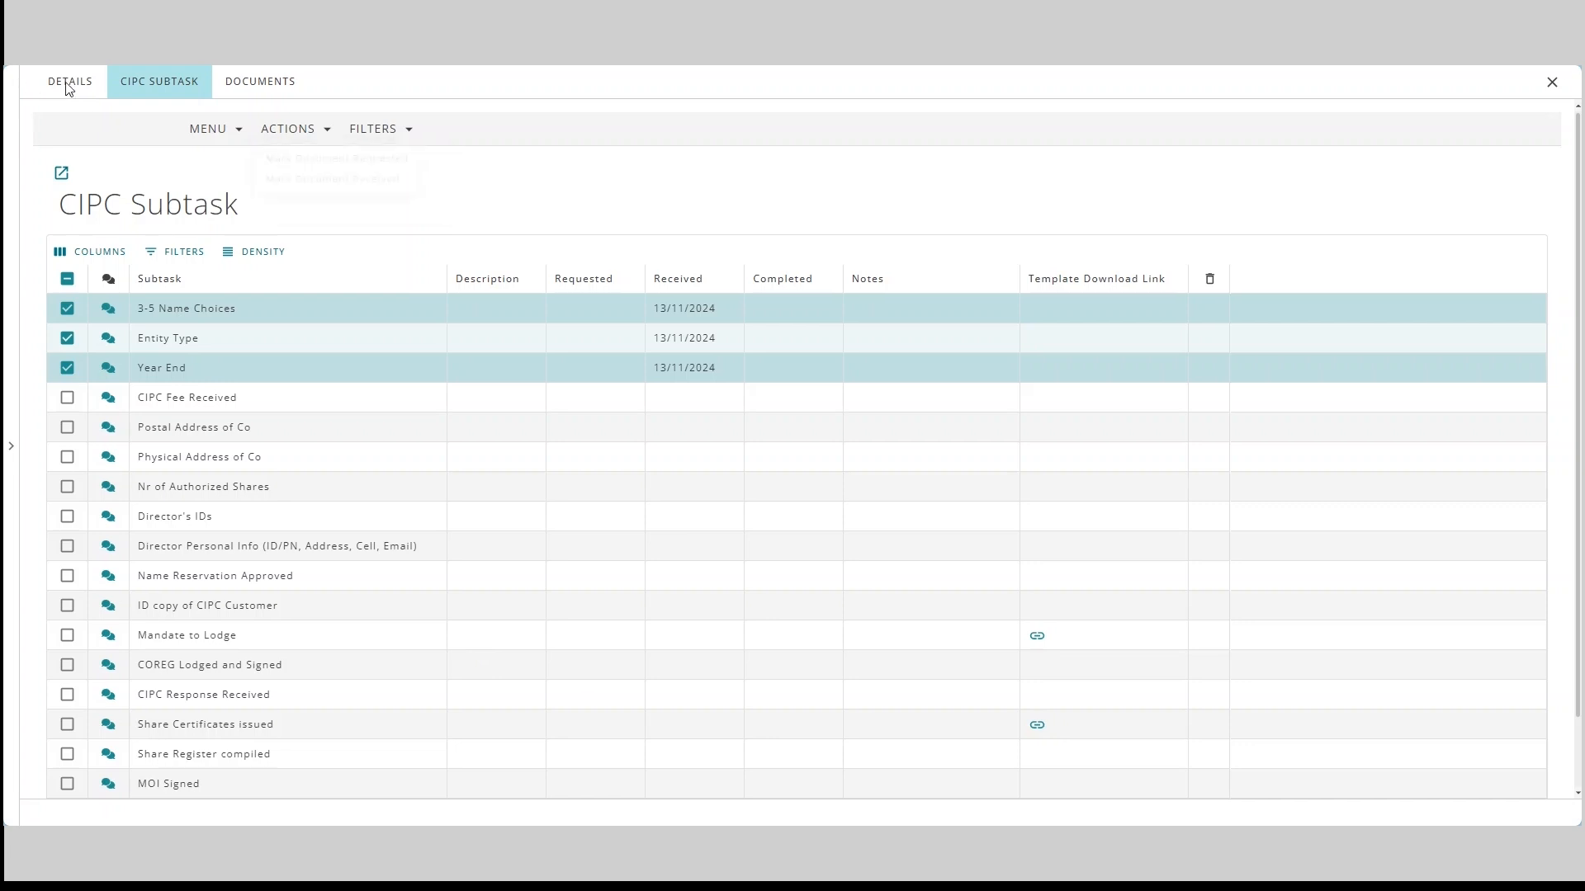
left_click(12, 86)
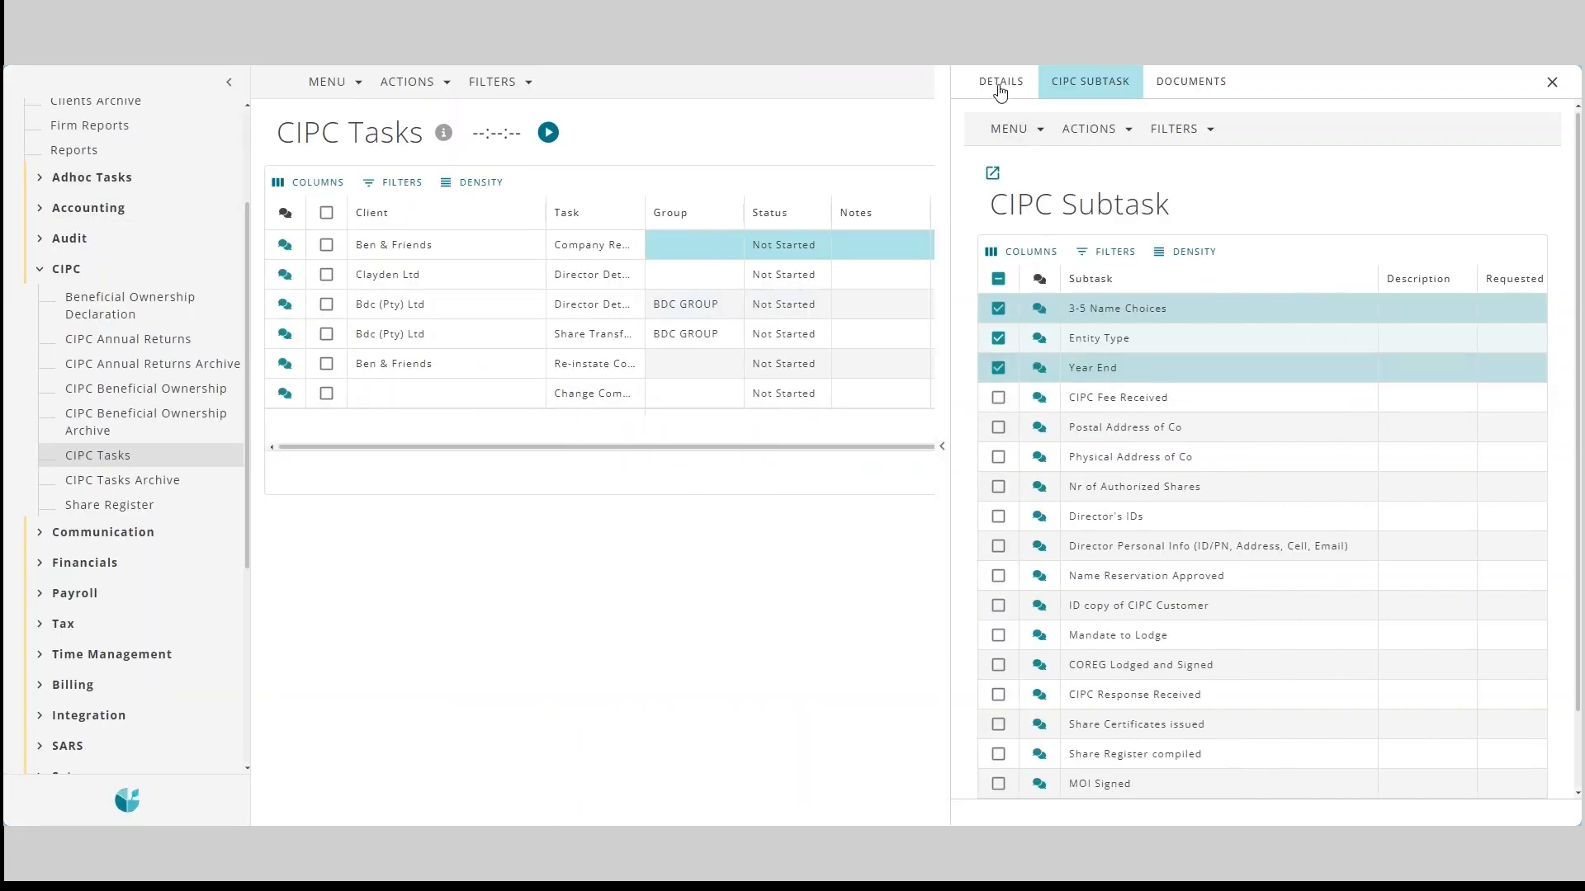
Set the Company Registration task's Uploaded date to today, 13/11/2024, save it, and check its due date in the task list.
left_click(1000, 82)
scroll(1189, 594, "down", 5)
scroll(1183, 601, "down", 2)
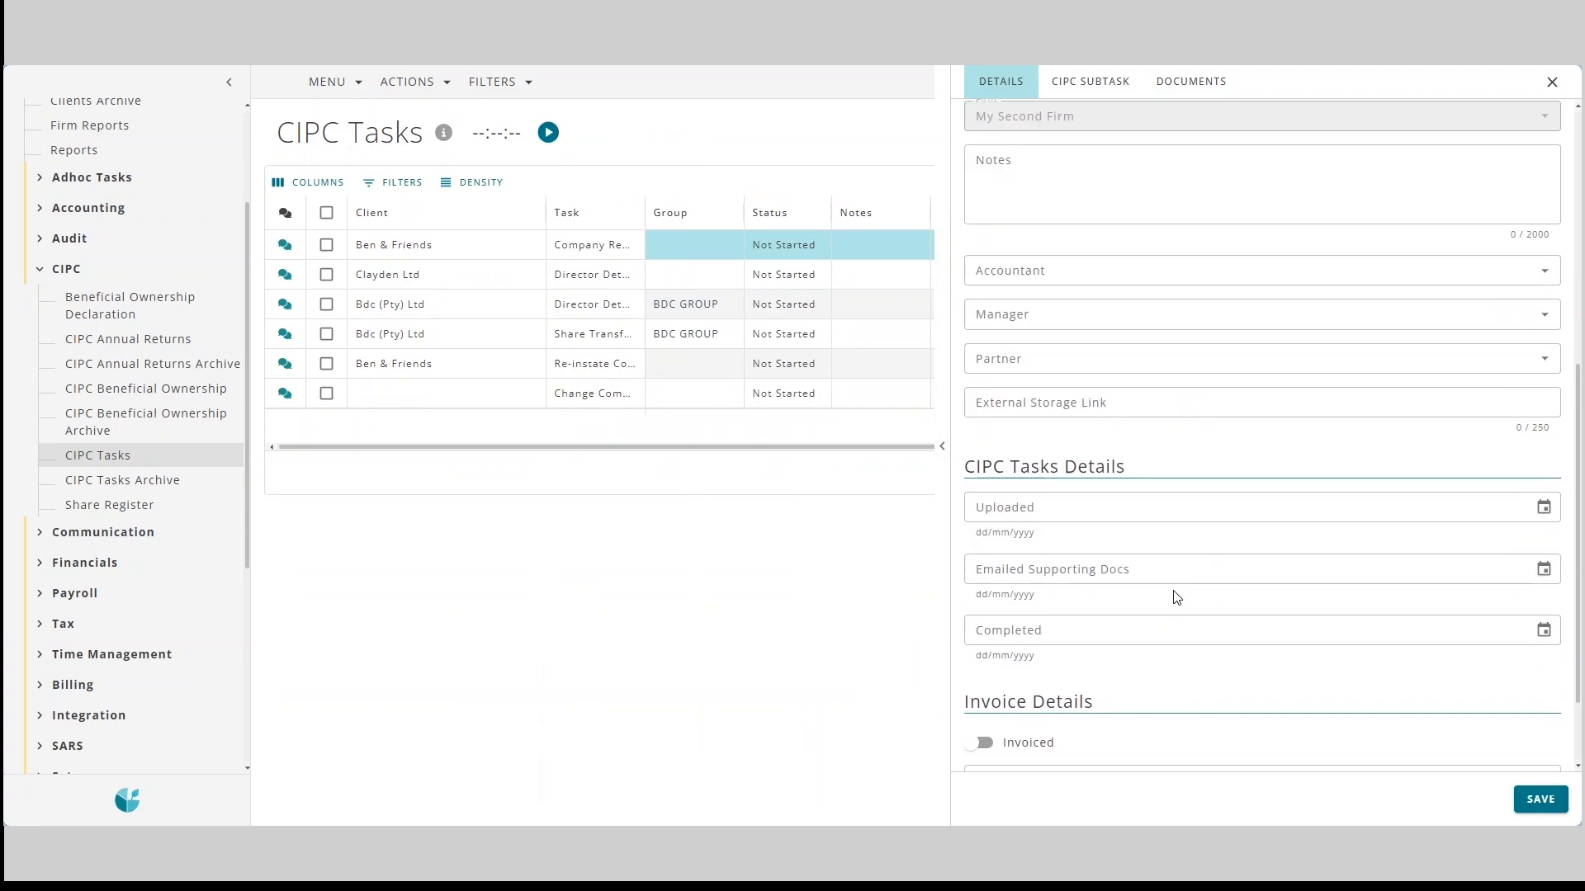
left_click(1543, 507)
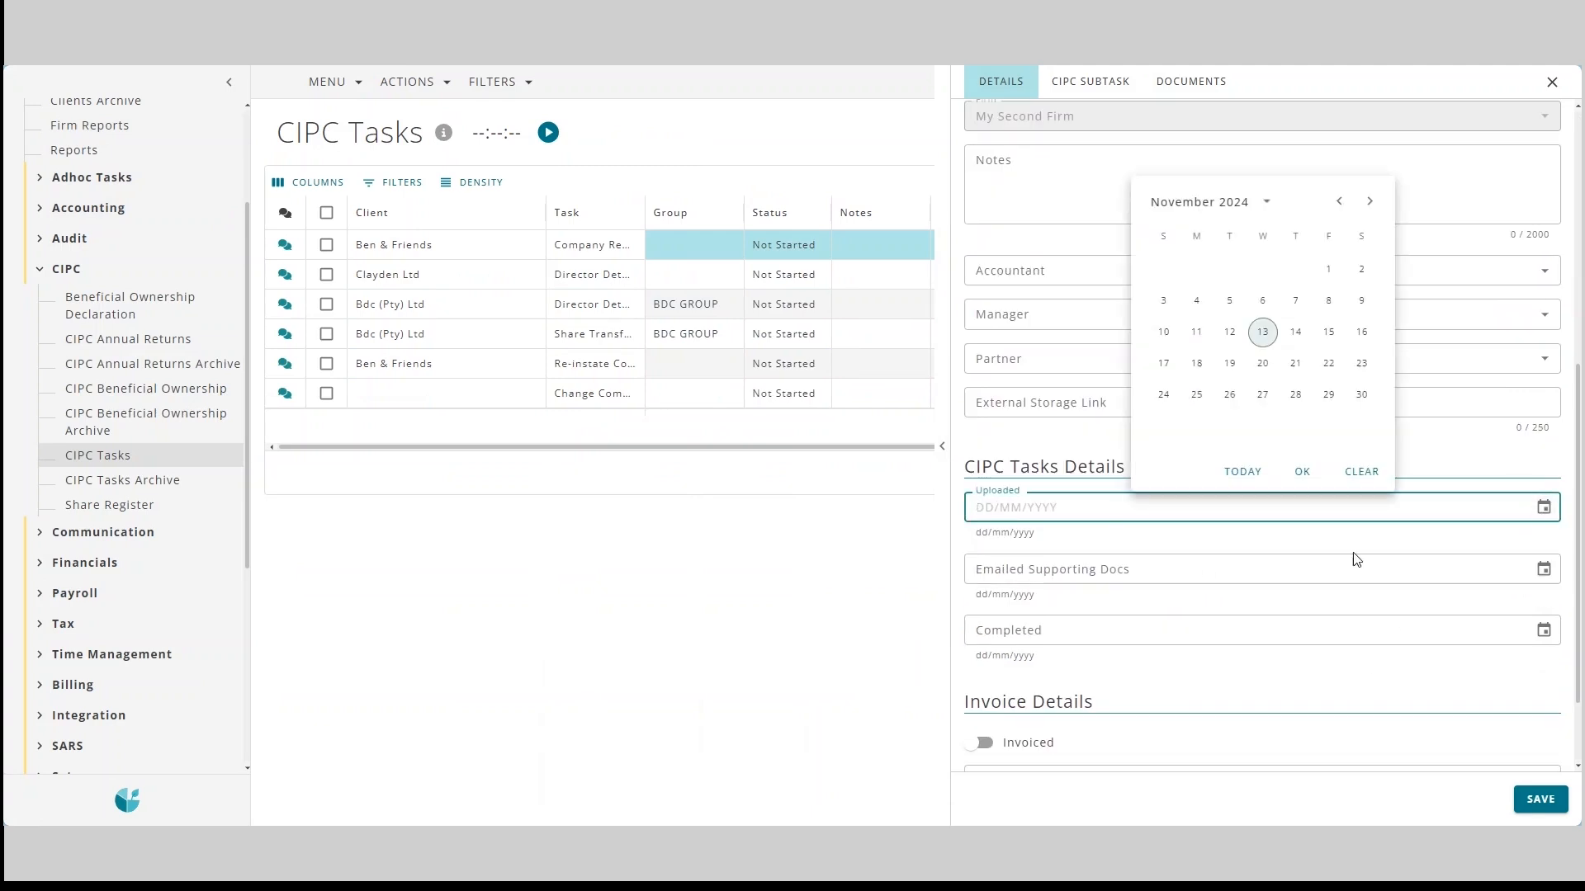
left_click(1244, 472)
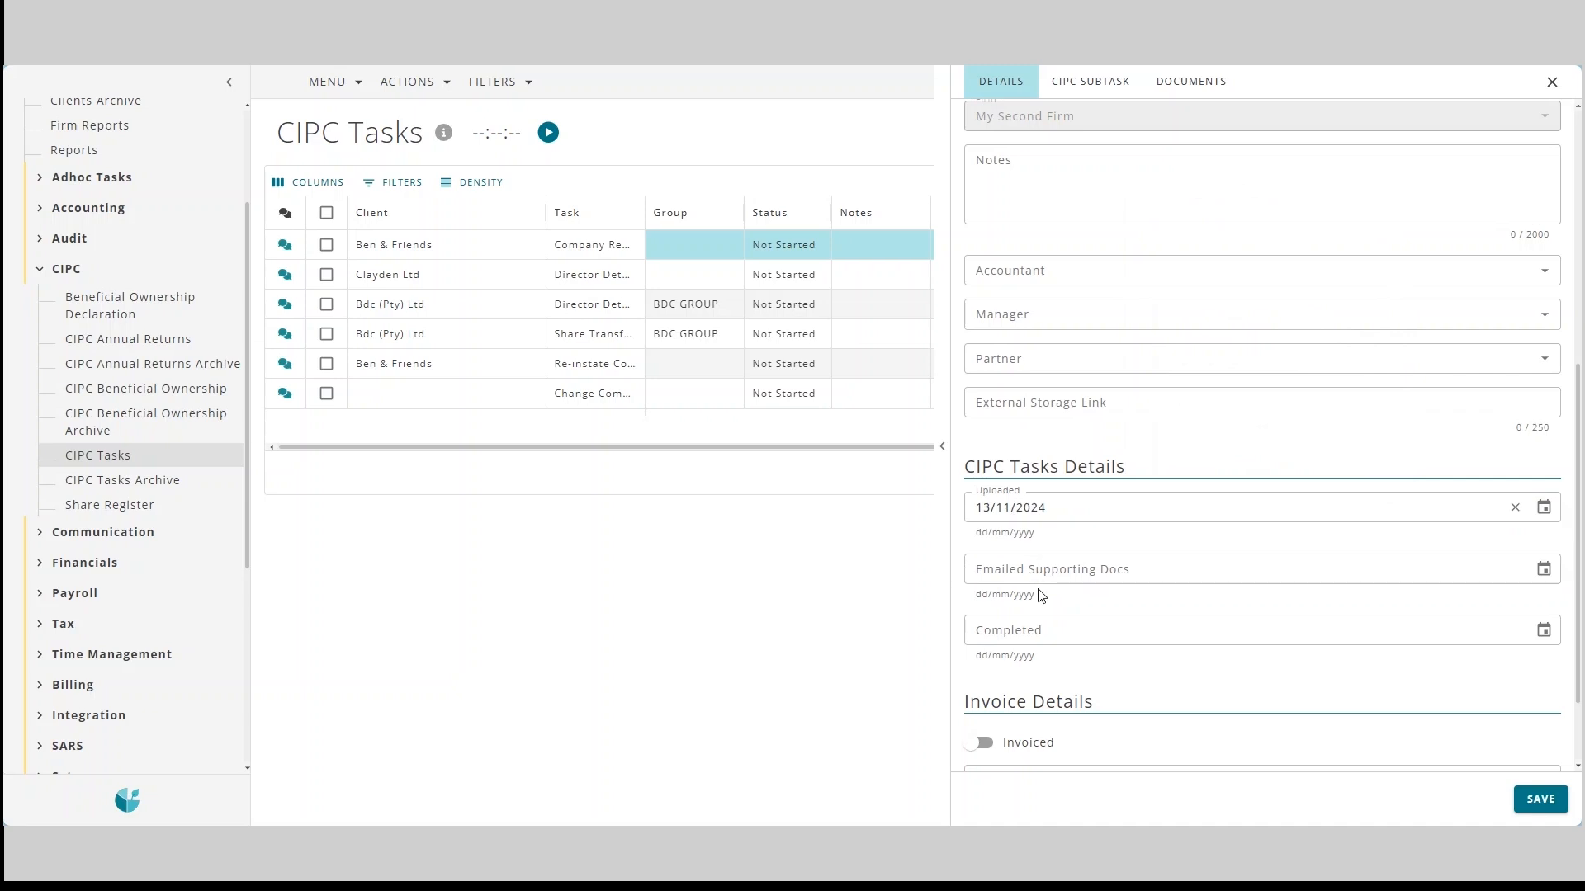
left_click(1528, 805)
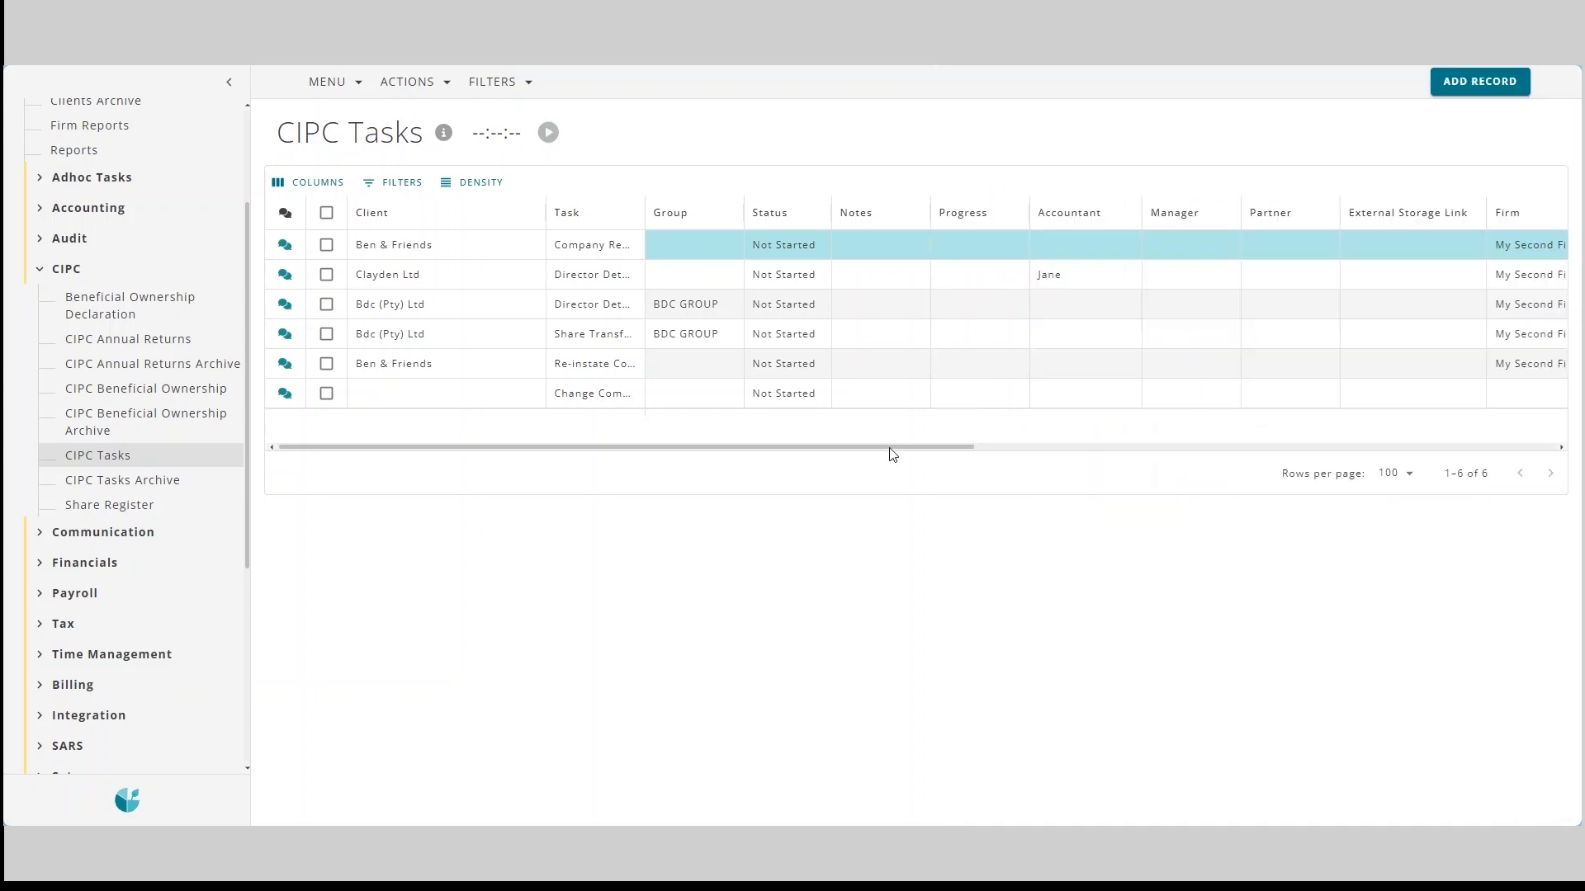
left_click_drag(728, 454, 1333, 468)
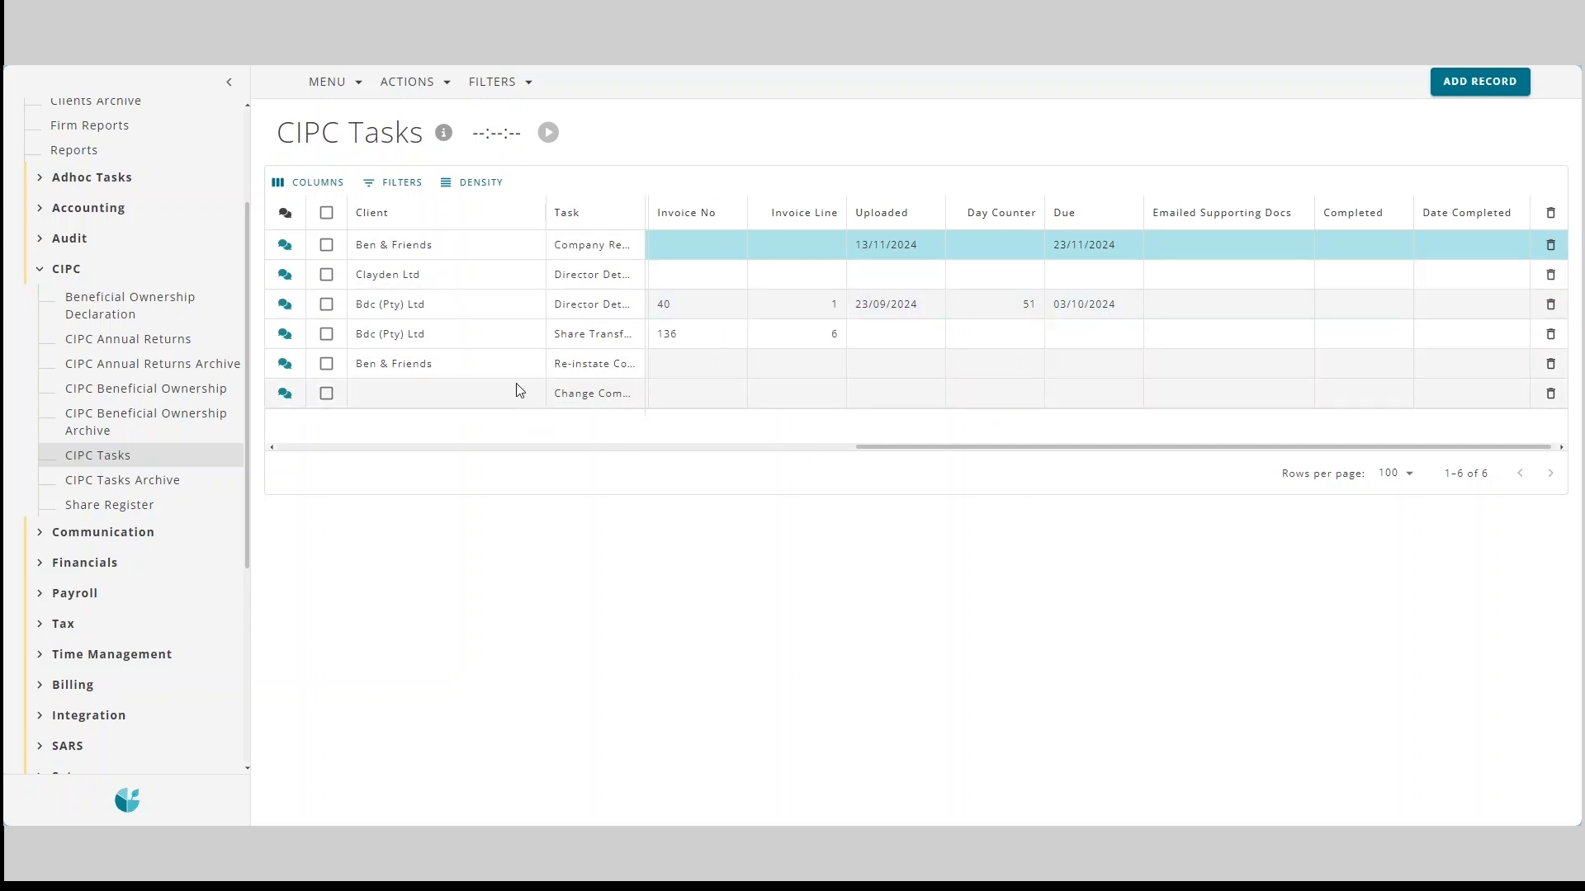
Start and stop the timer on Ubuntu Africa Holdings' Pay Suppliers task due 28/10/2024 in All Tasks Due Detail, and open the Time Log.
scroll(136, 528, "up", 2)
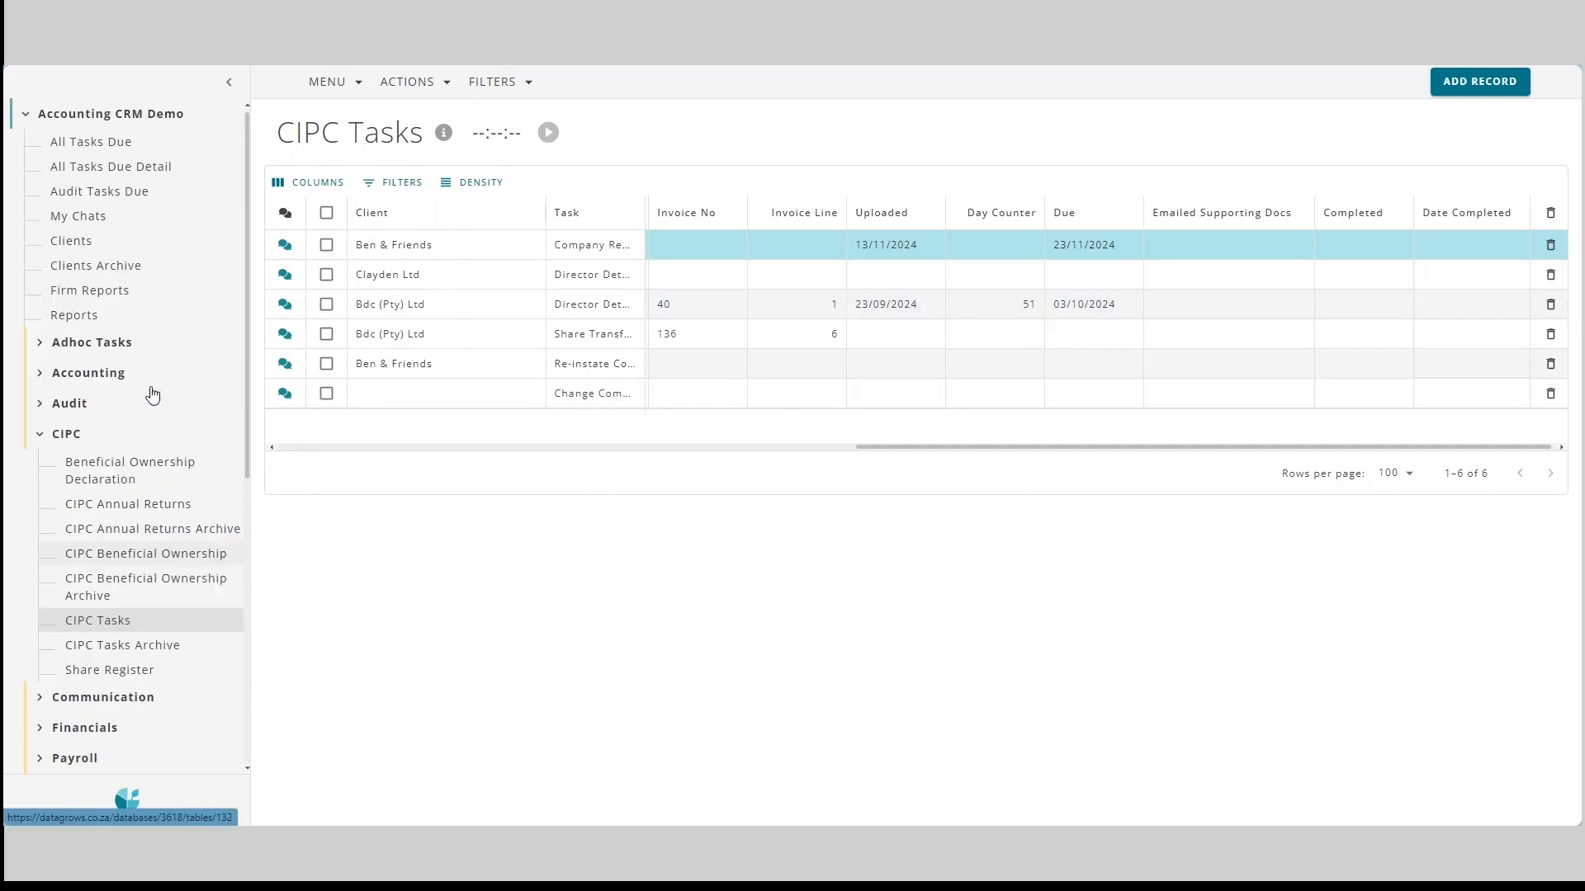
left_click(141, 170)
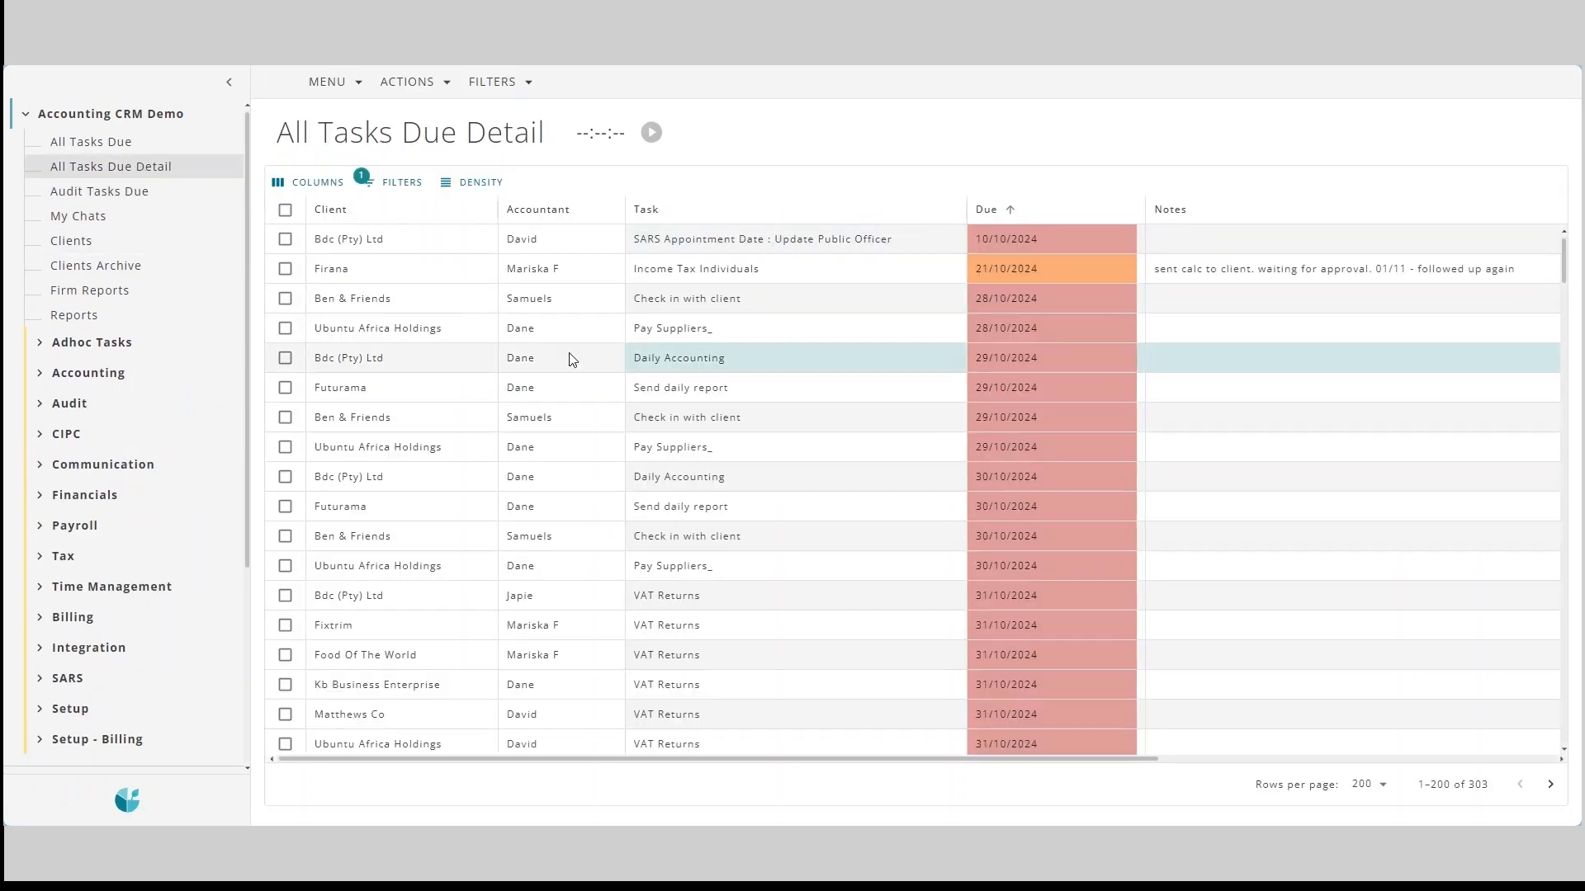
double_click(435, 330)
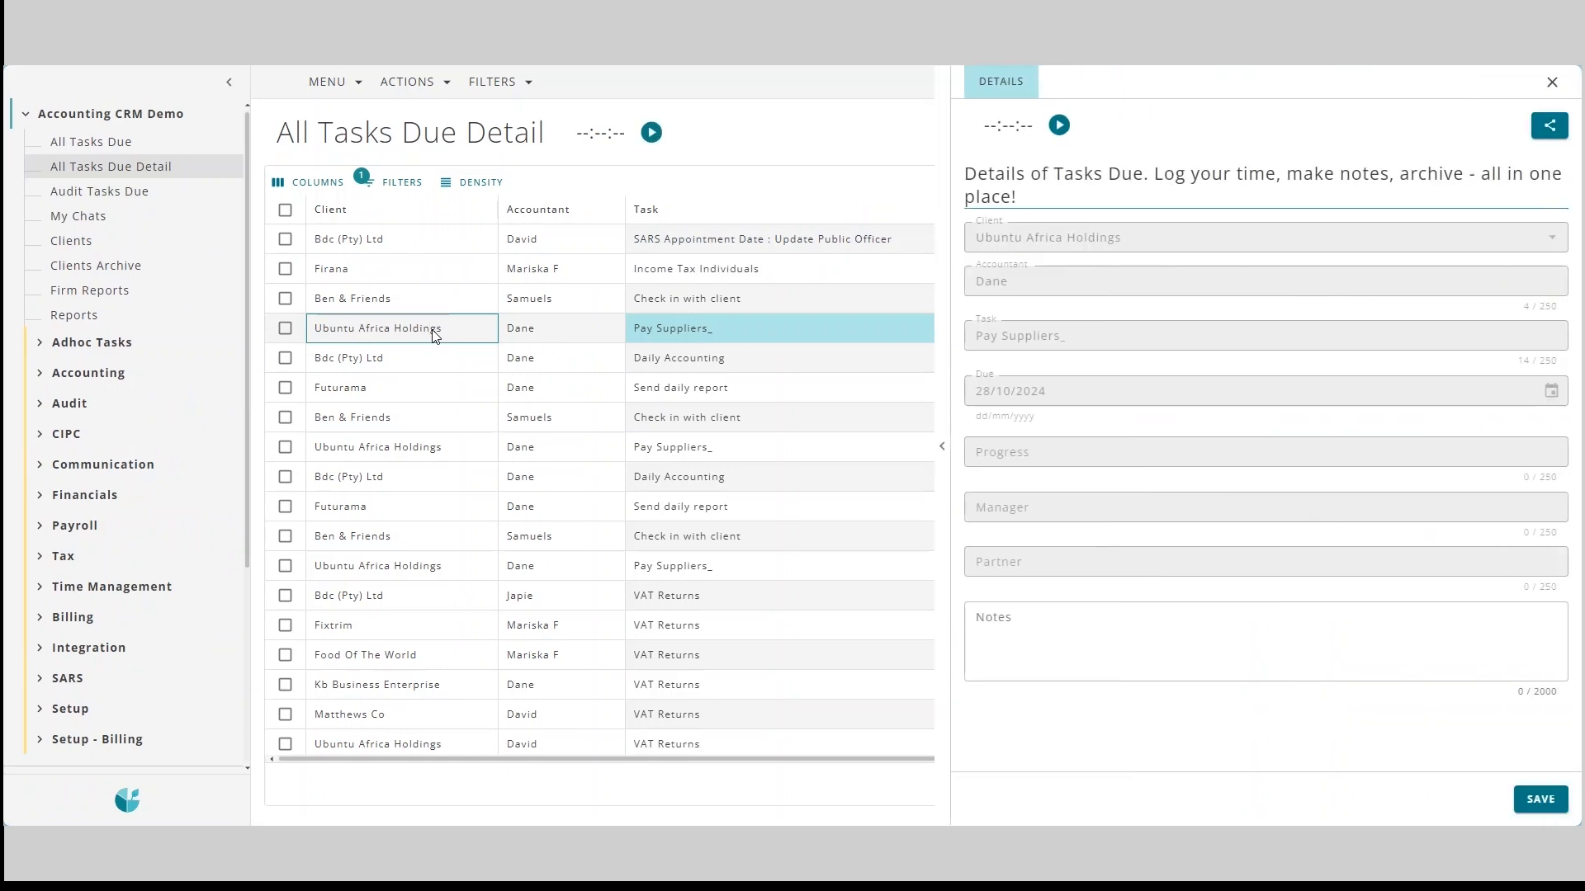
left_click(652, 134)
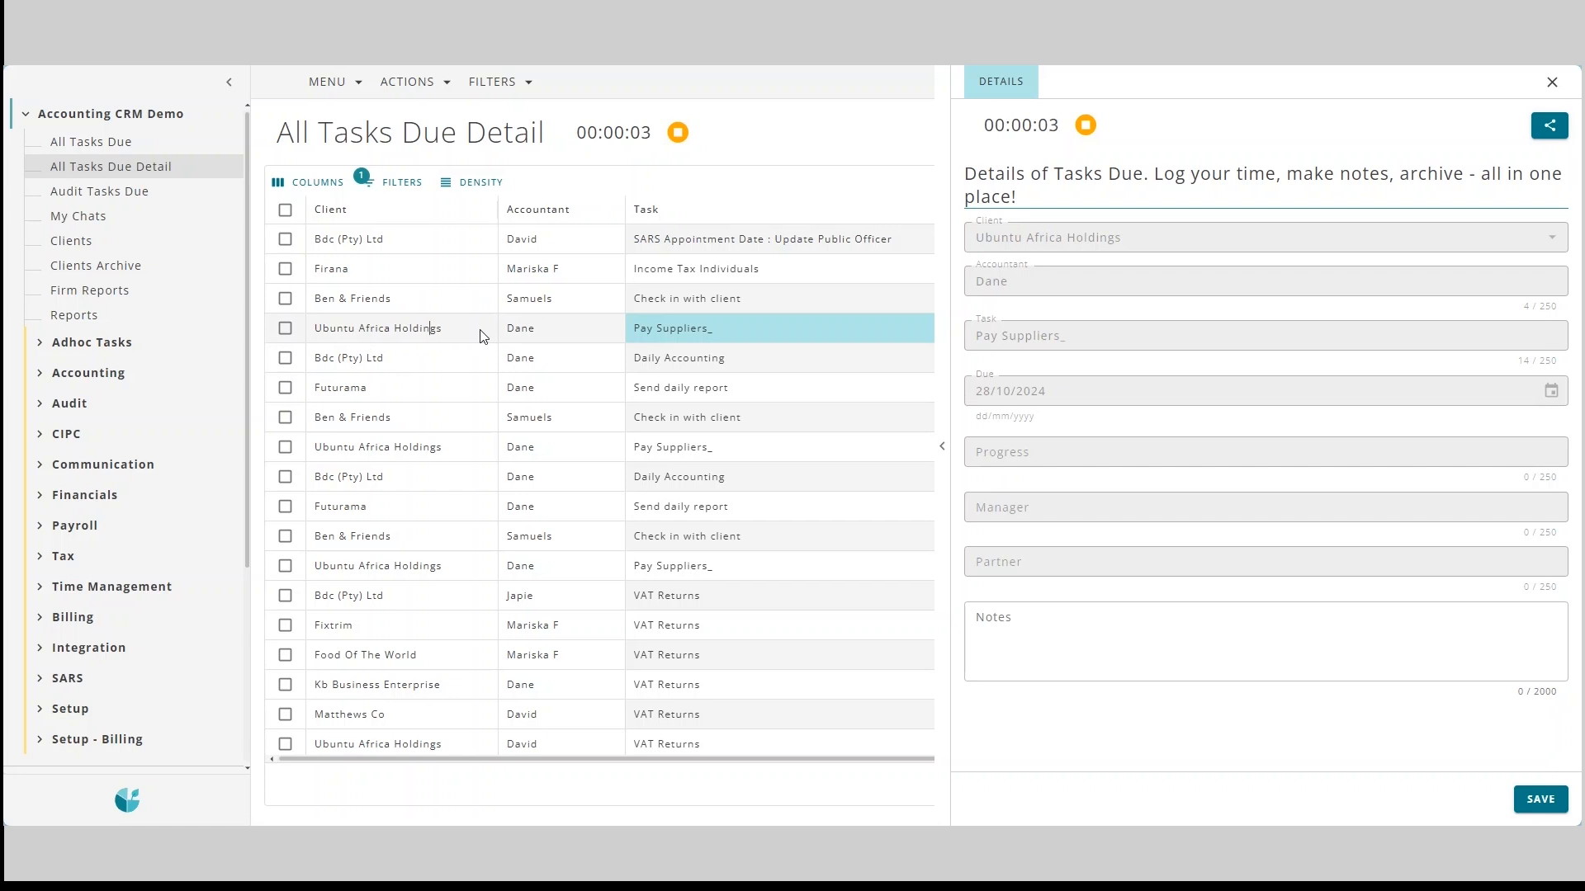
left_click(673, 135)
left_click(124, 589)
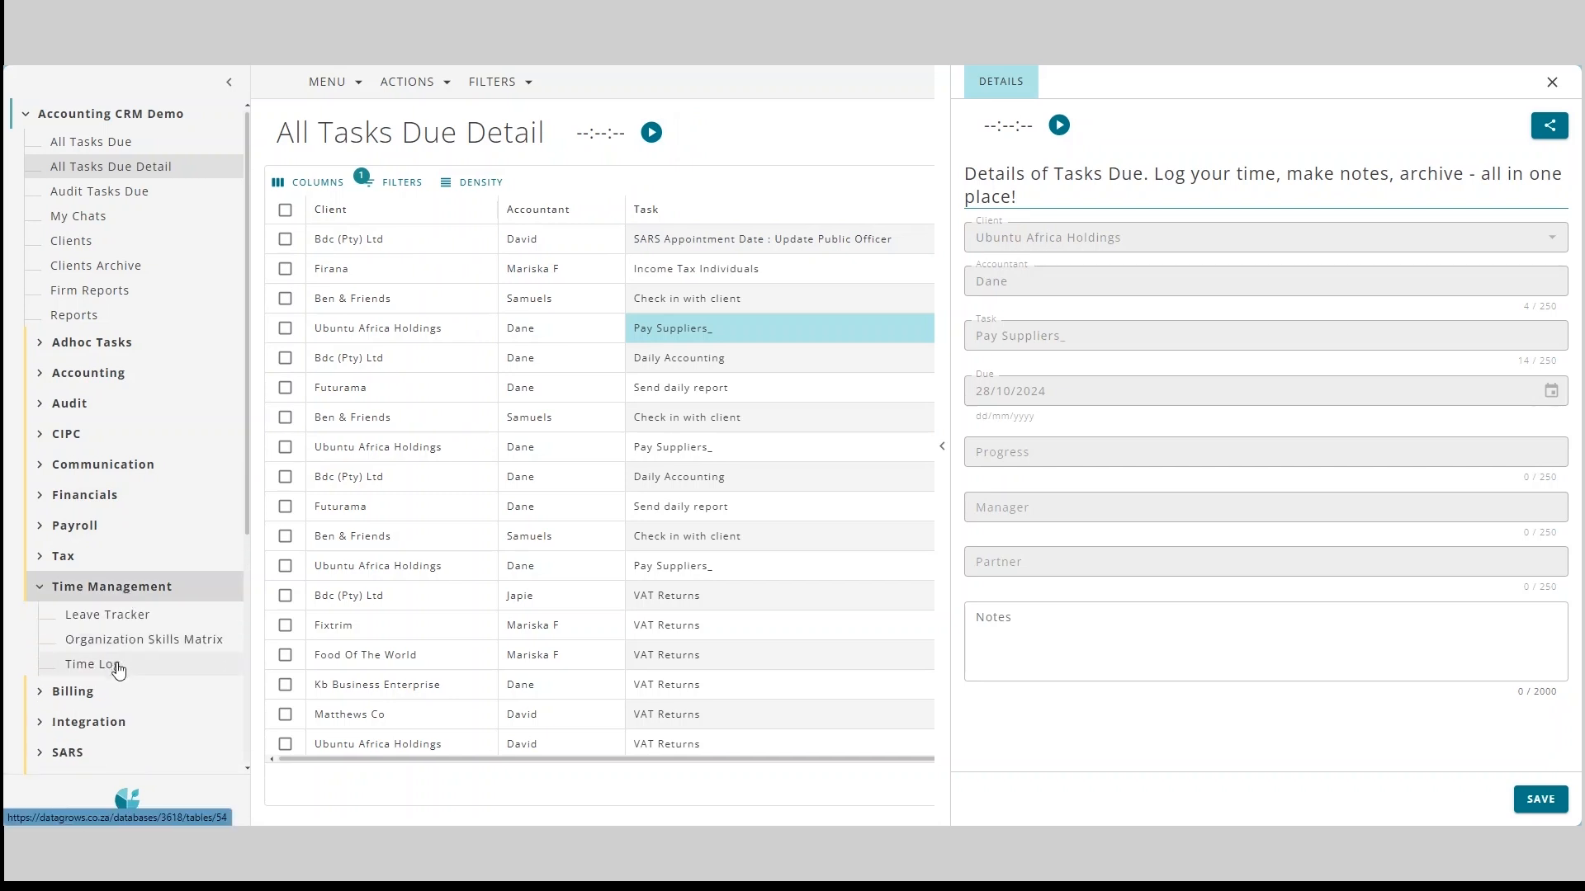
left_click(118, 671)
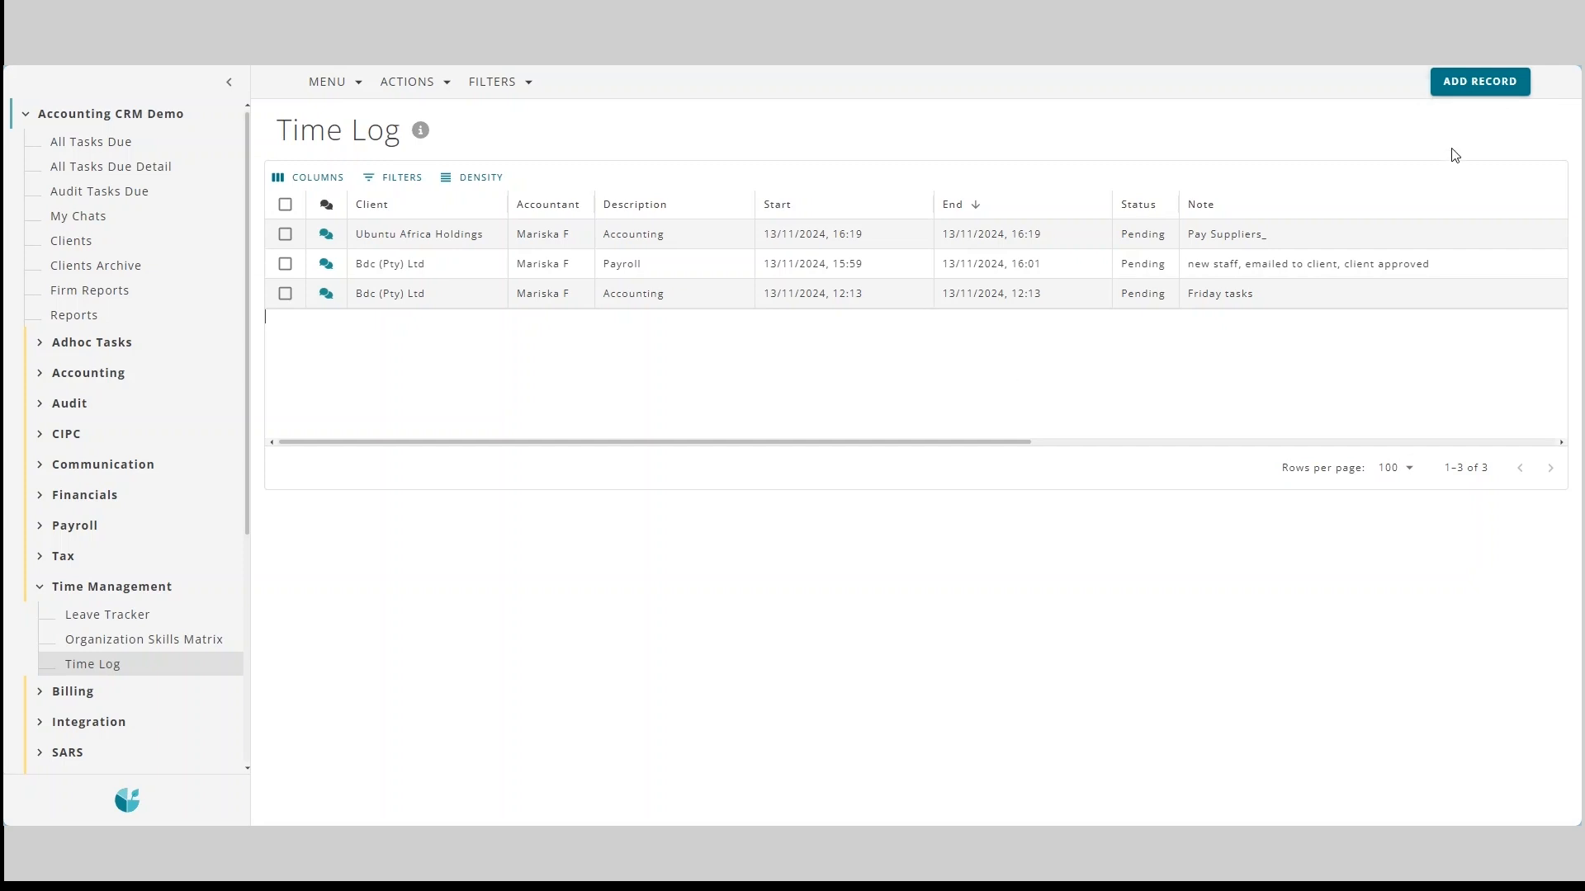
Start a new Time Log entry, review the description and accountant options, and close it without saving.
left_click(1477, 93)
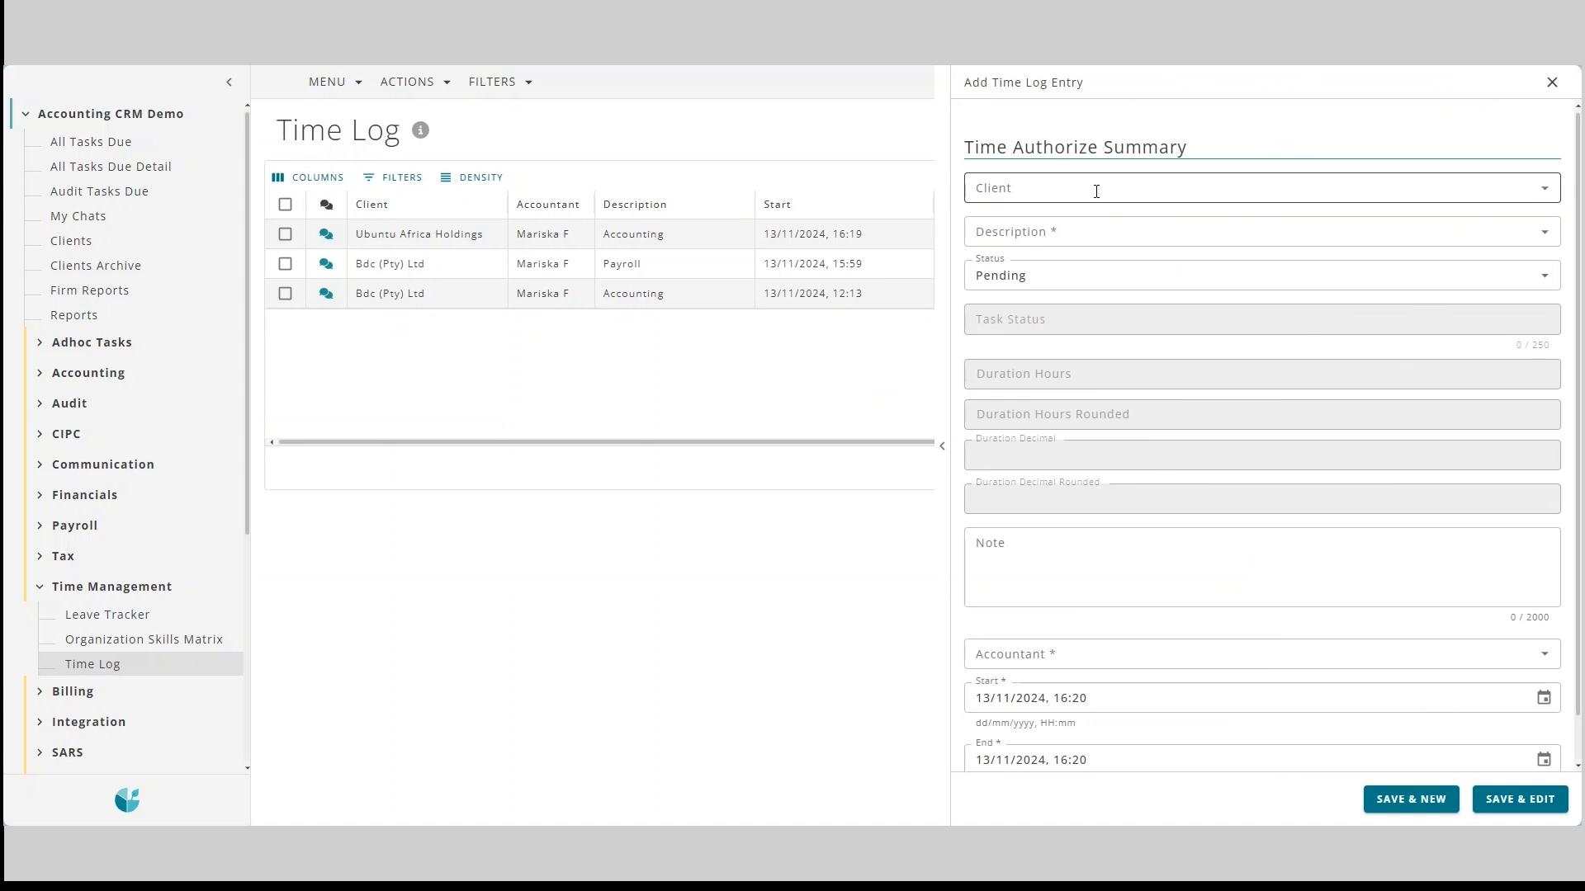
left_click(1083, 232)
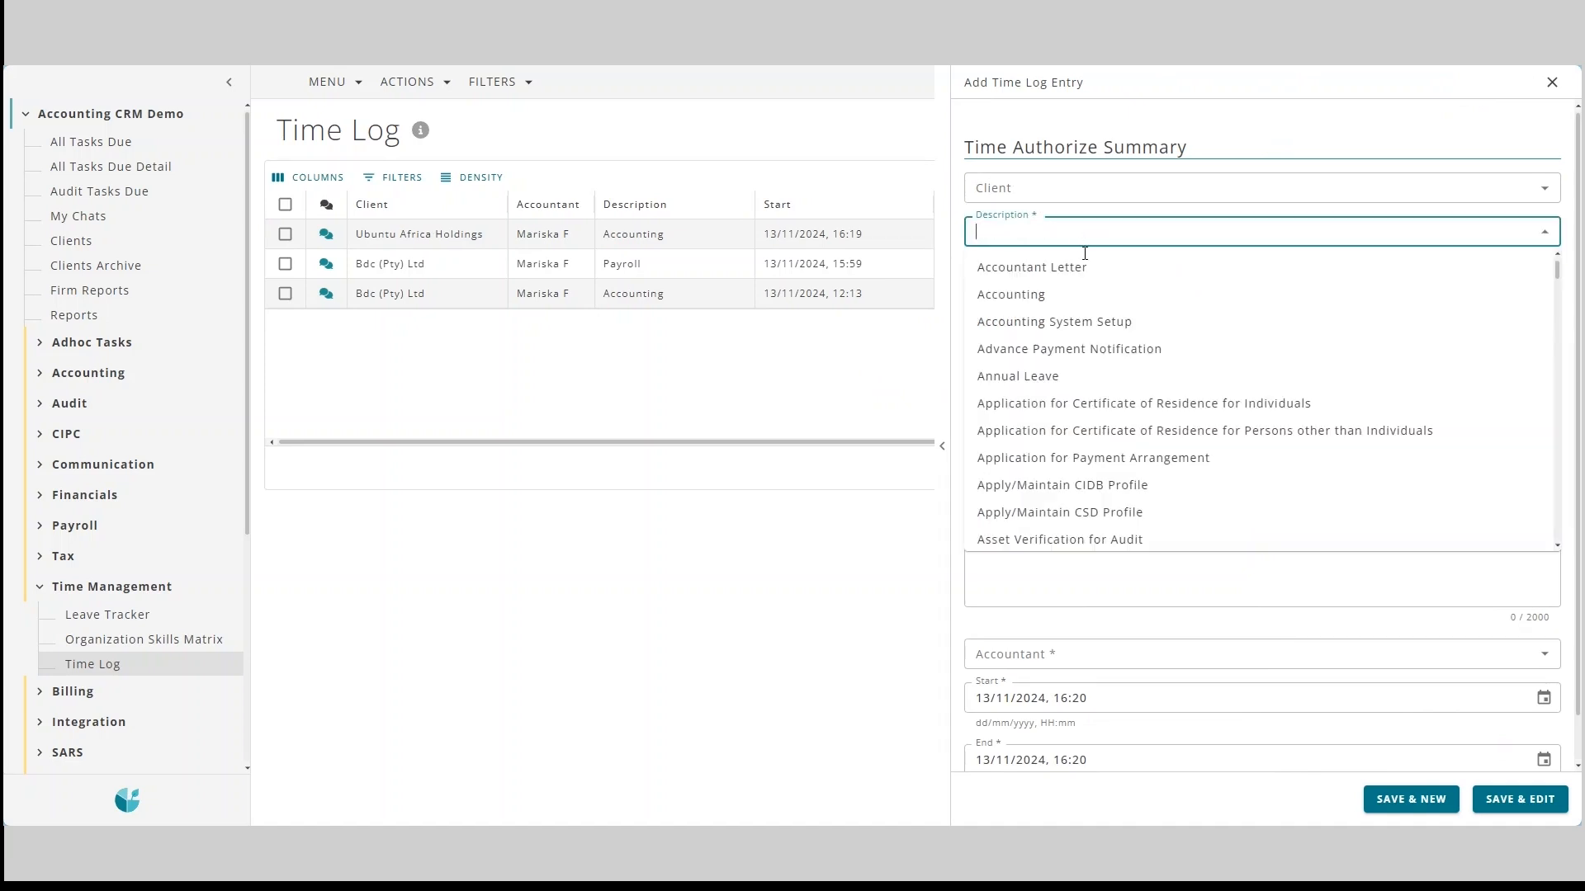
left_click(1070, 218)
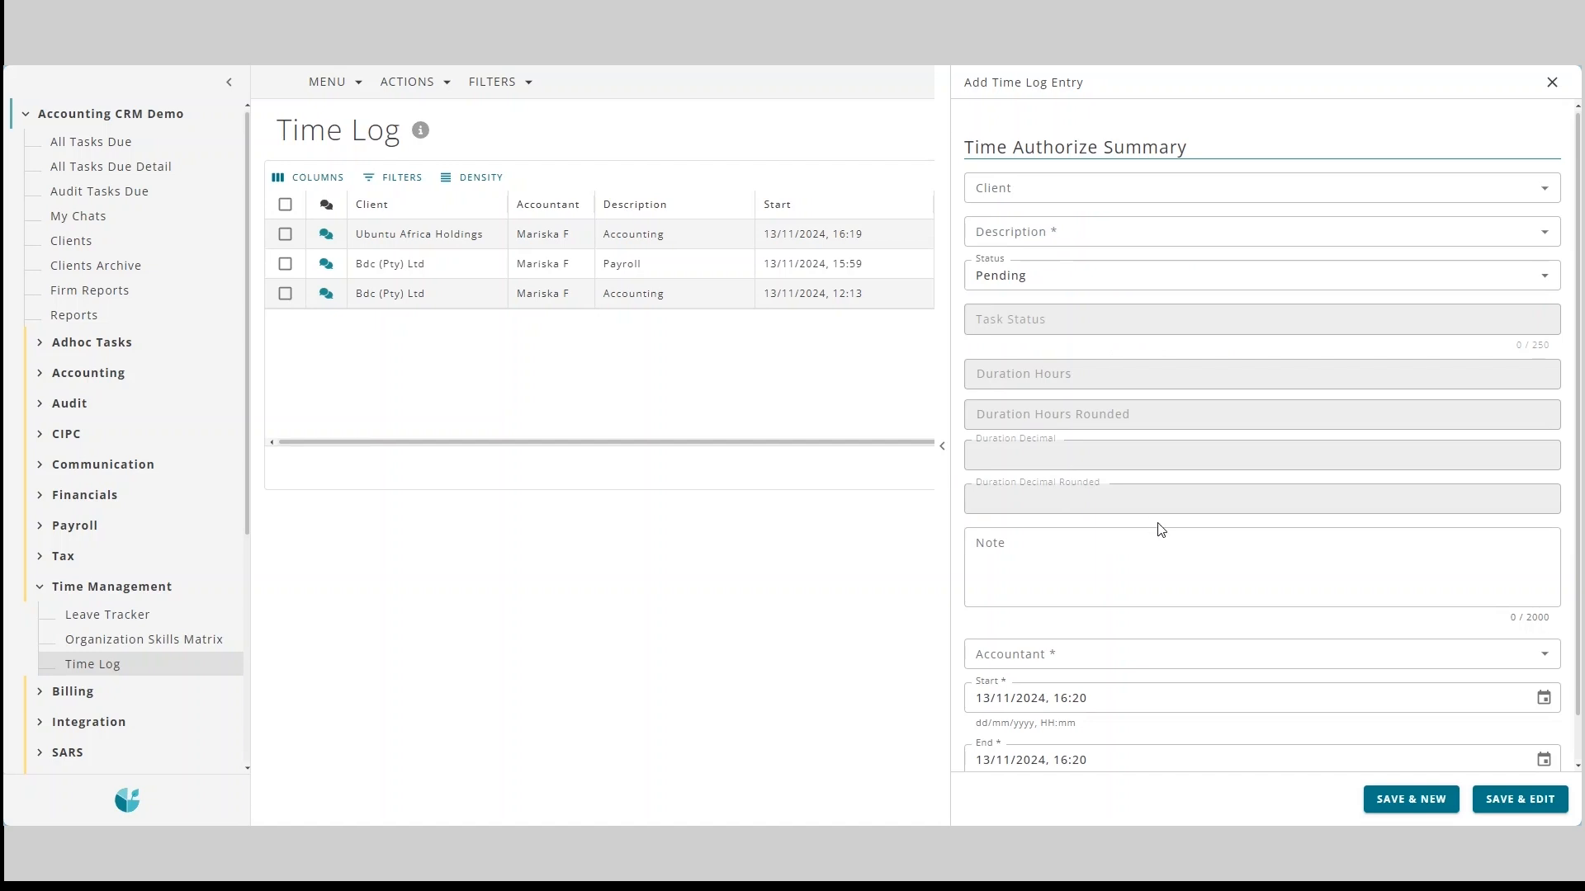
scroll(1159, 532, "down", 1)
left_click(1023, 606)
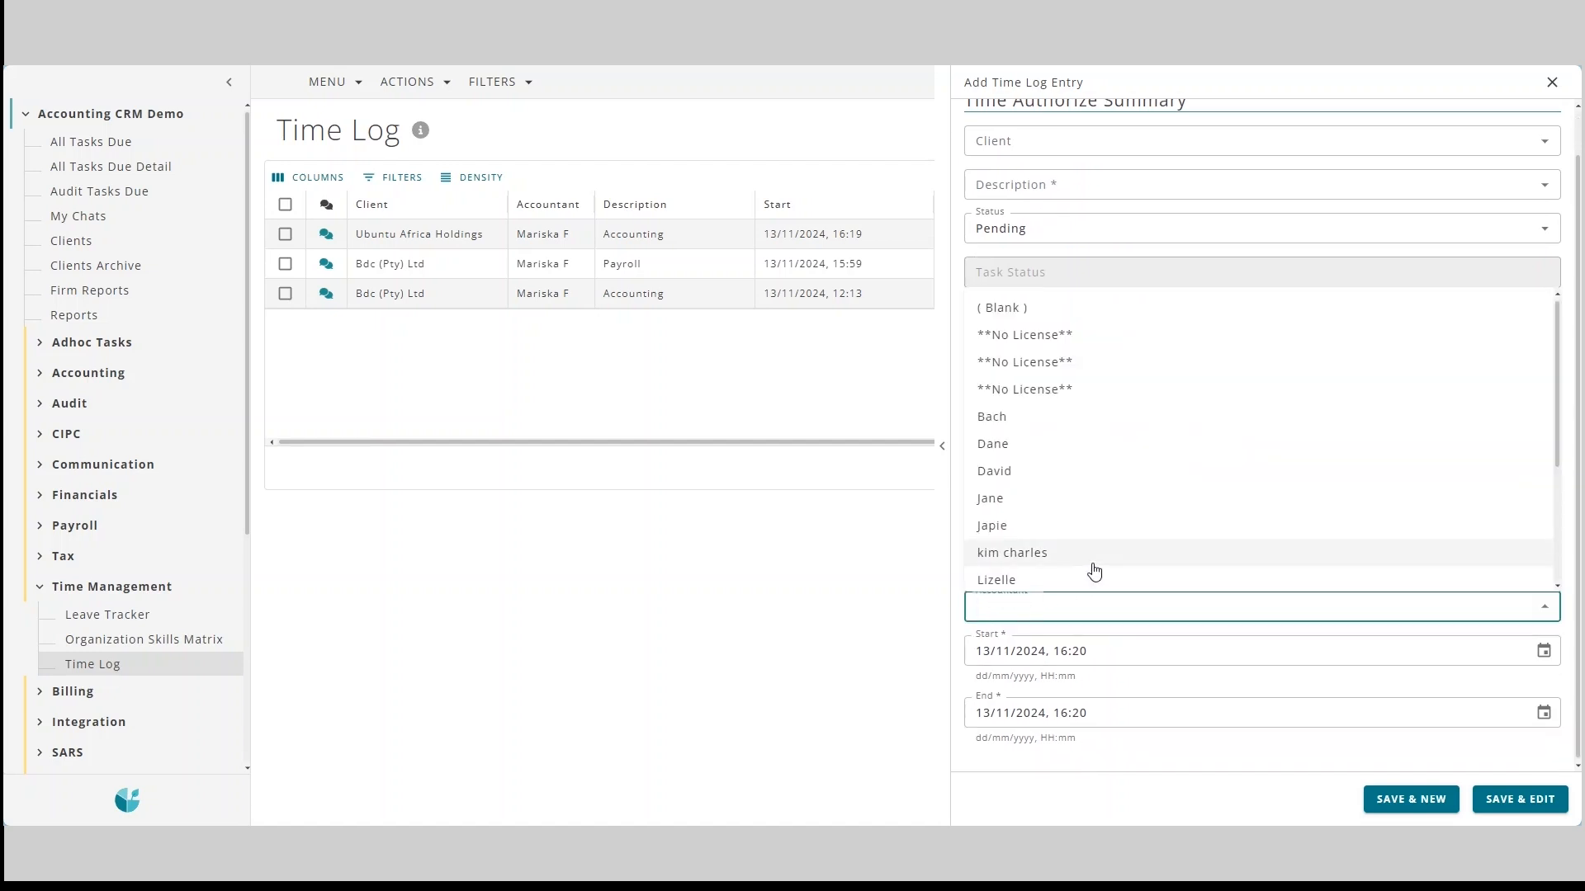
scroll(1113, 578, "down", 2)
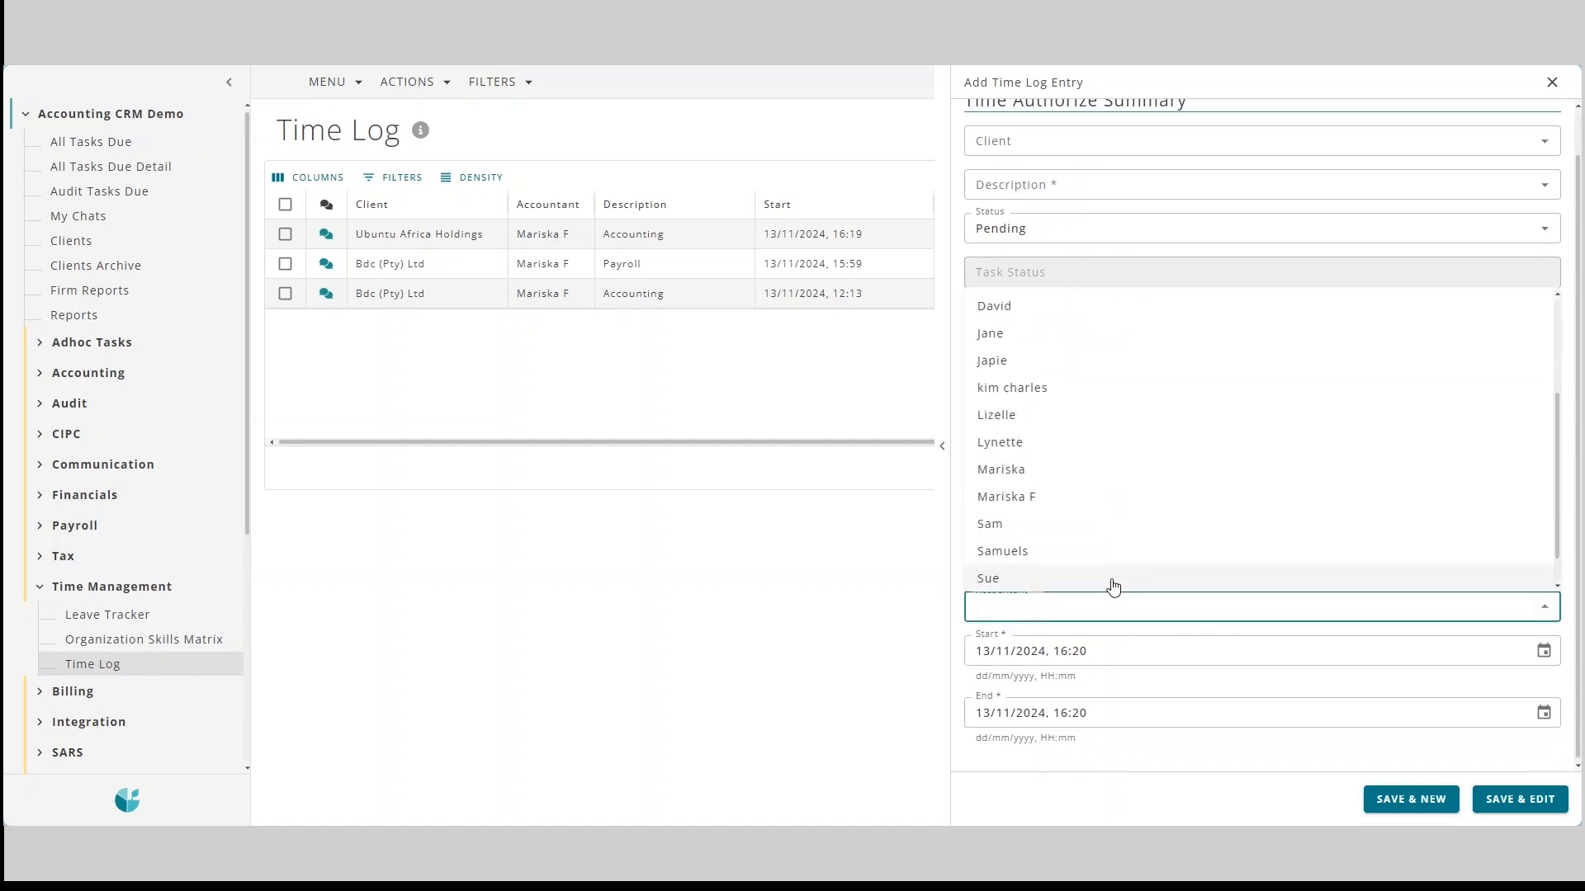
left_click(1107, 258)
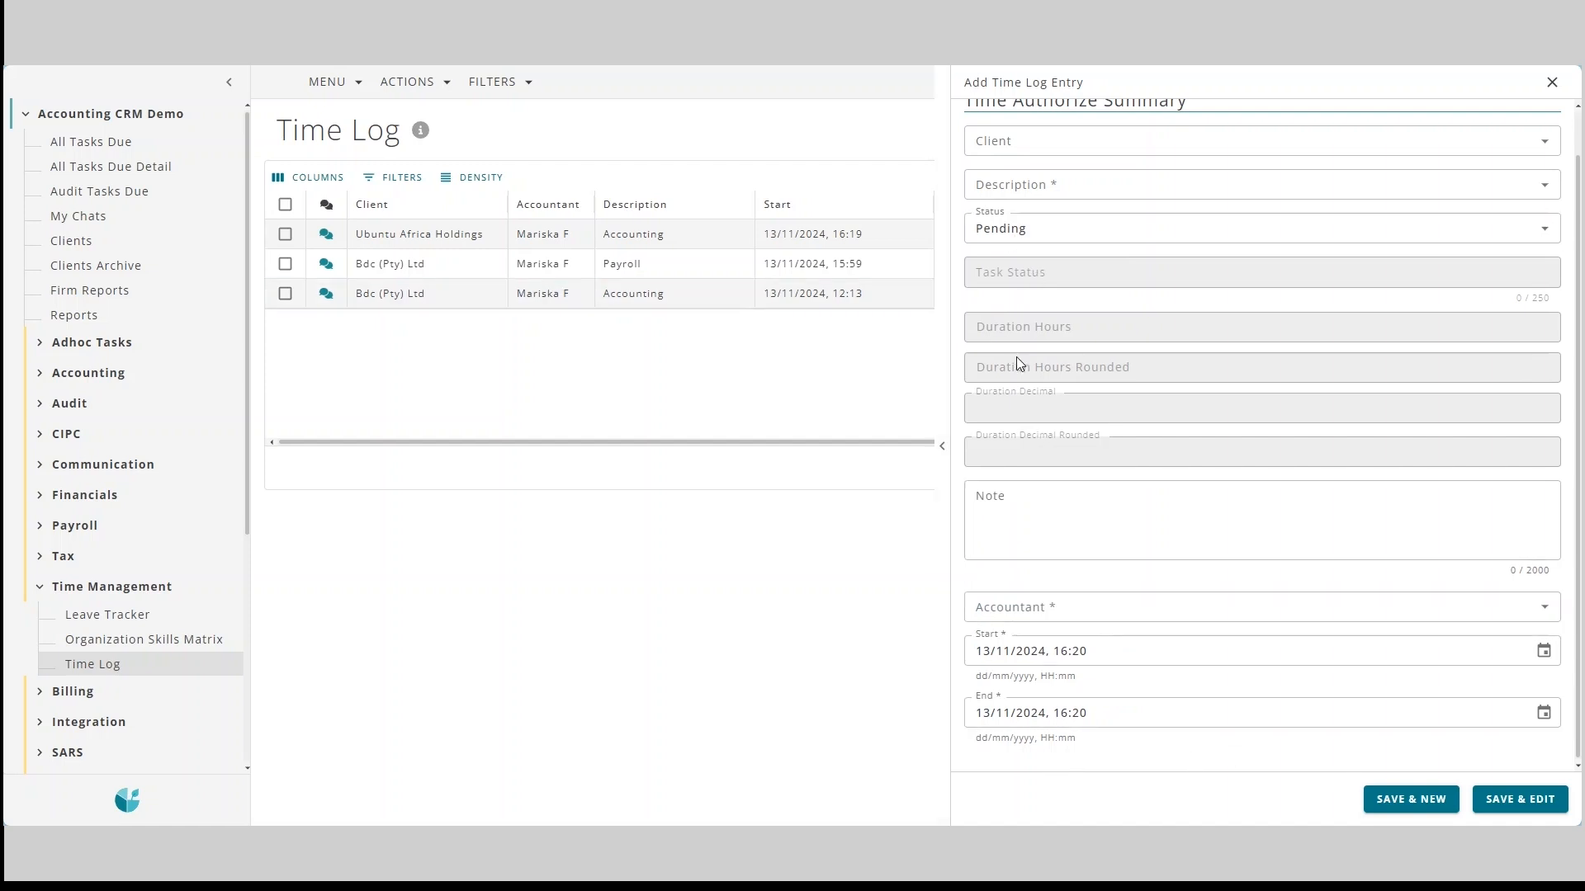
left_click(1551, 83)
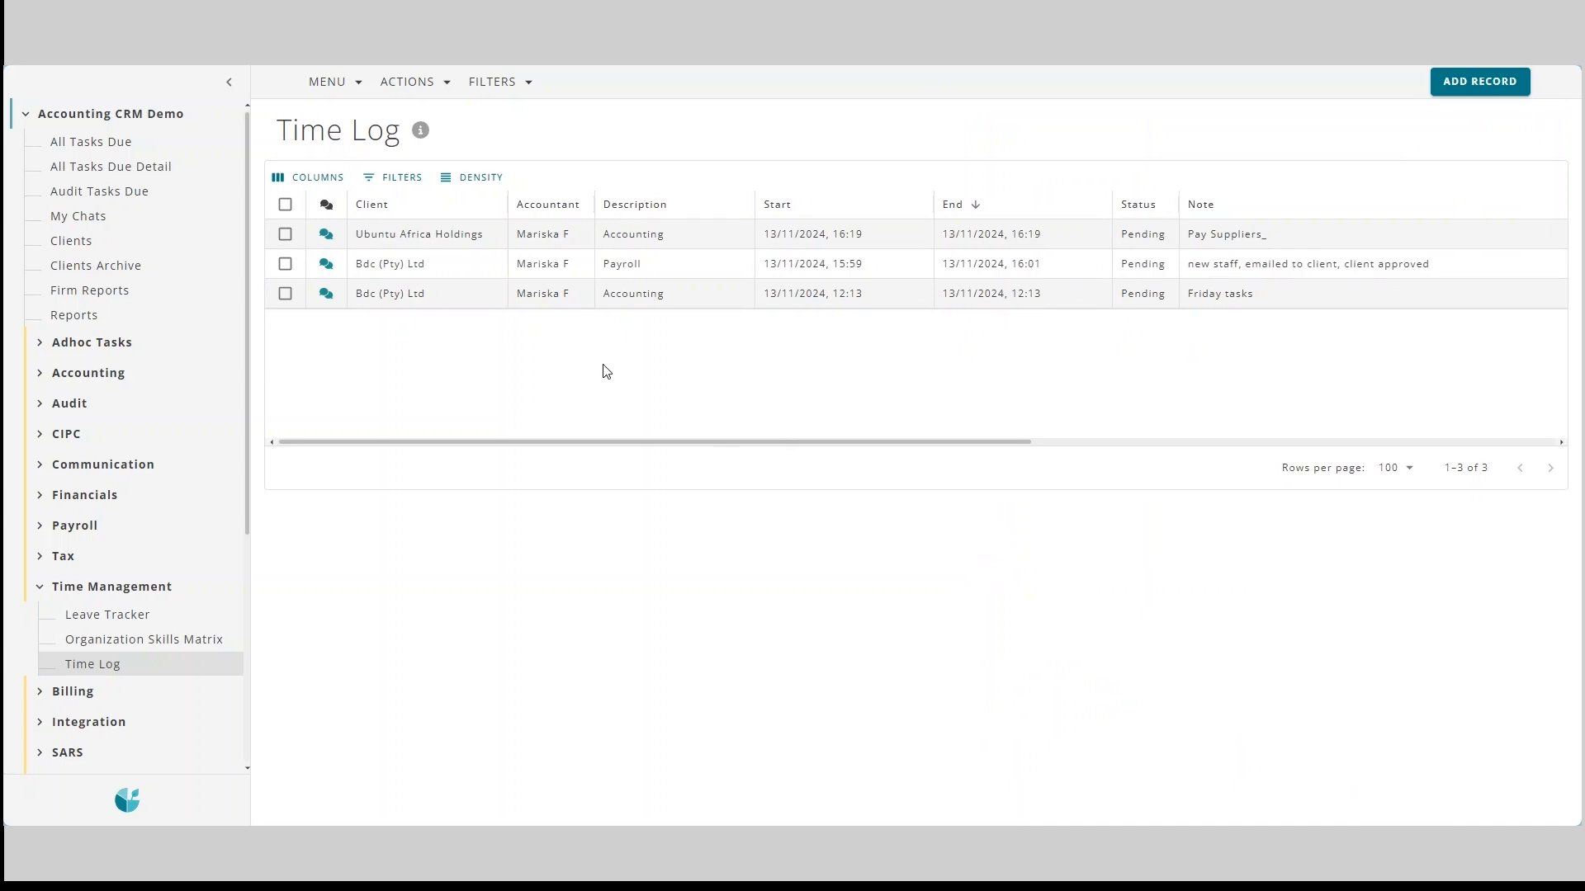
Open Bdc (Pty) Ltd's Friday tasks time log entry, review its details, and close it.
left_click(631, 294)
scroll(1176, 616, "down", 2)
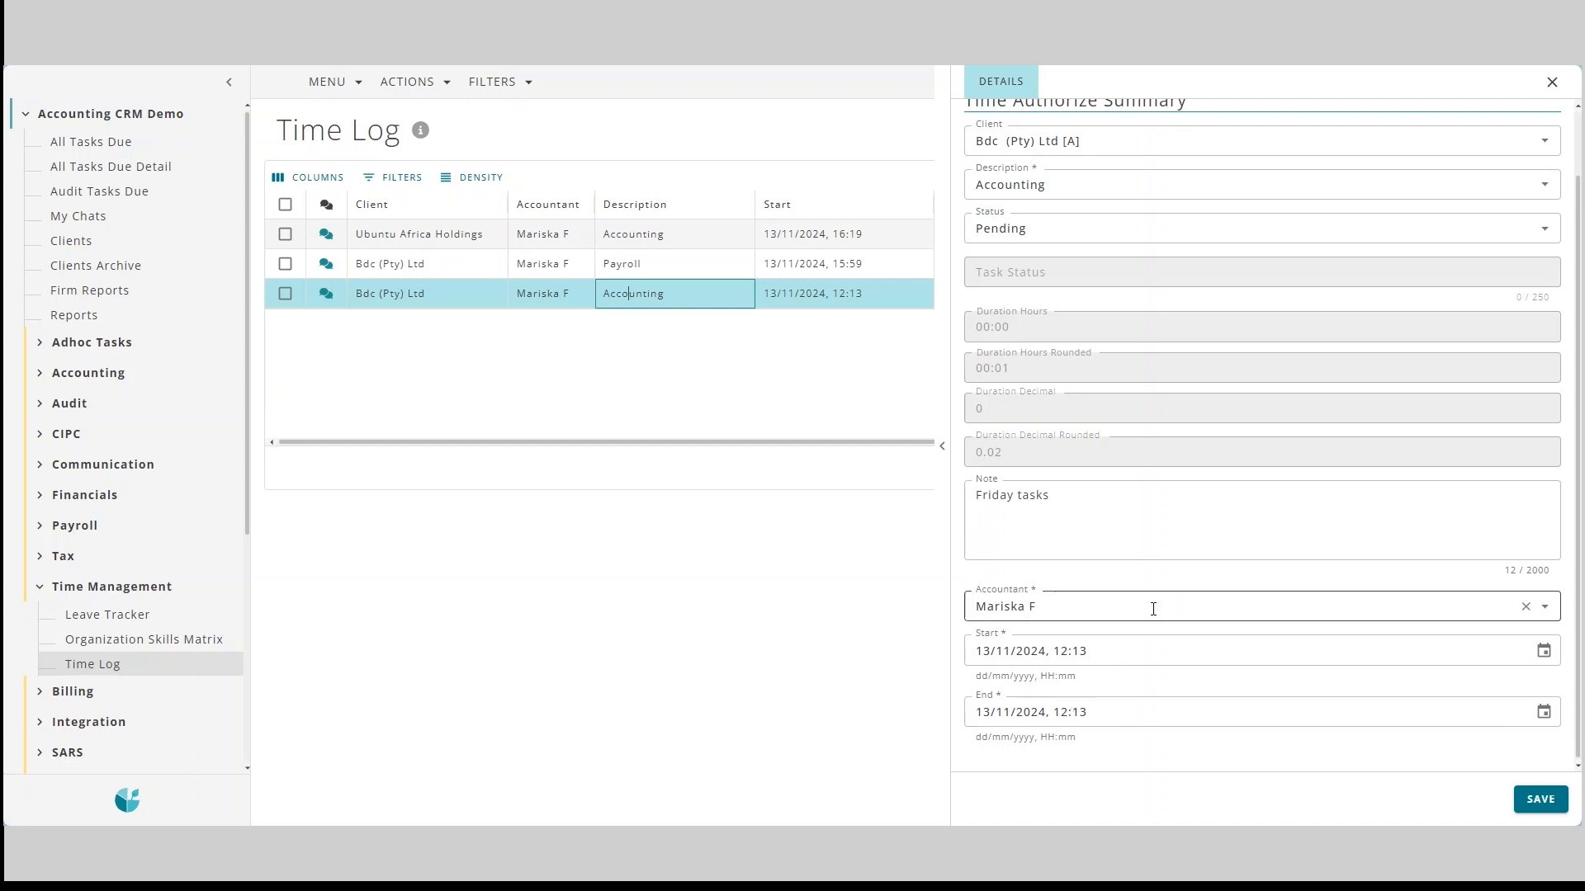
scroll(1057, 512, "up", 2)
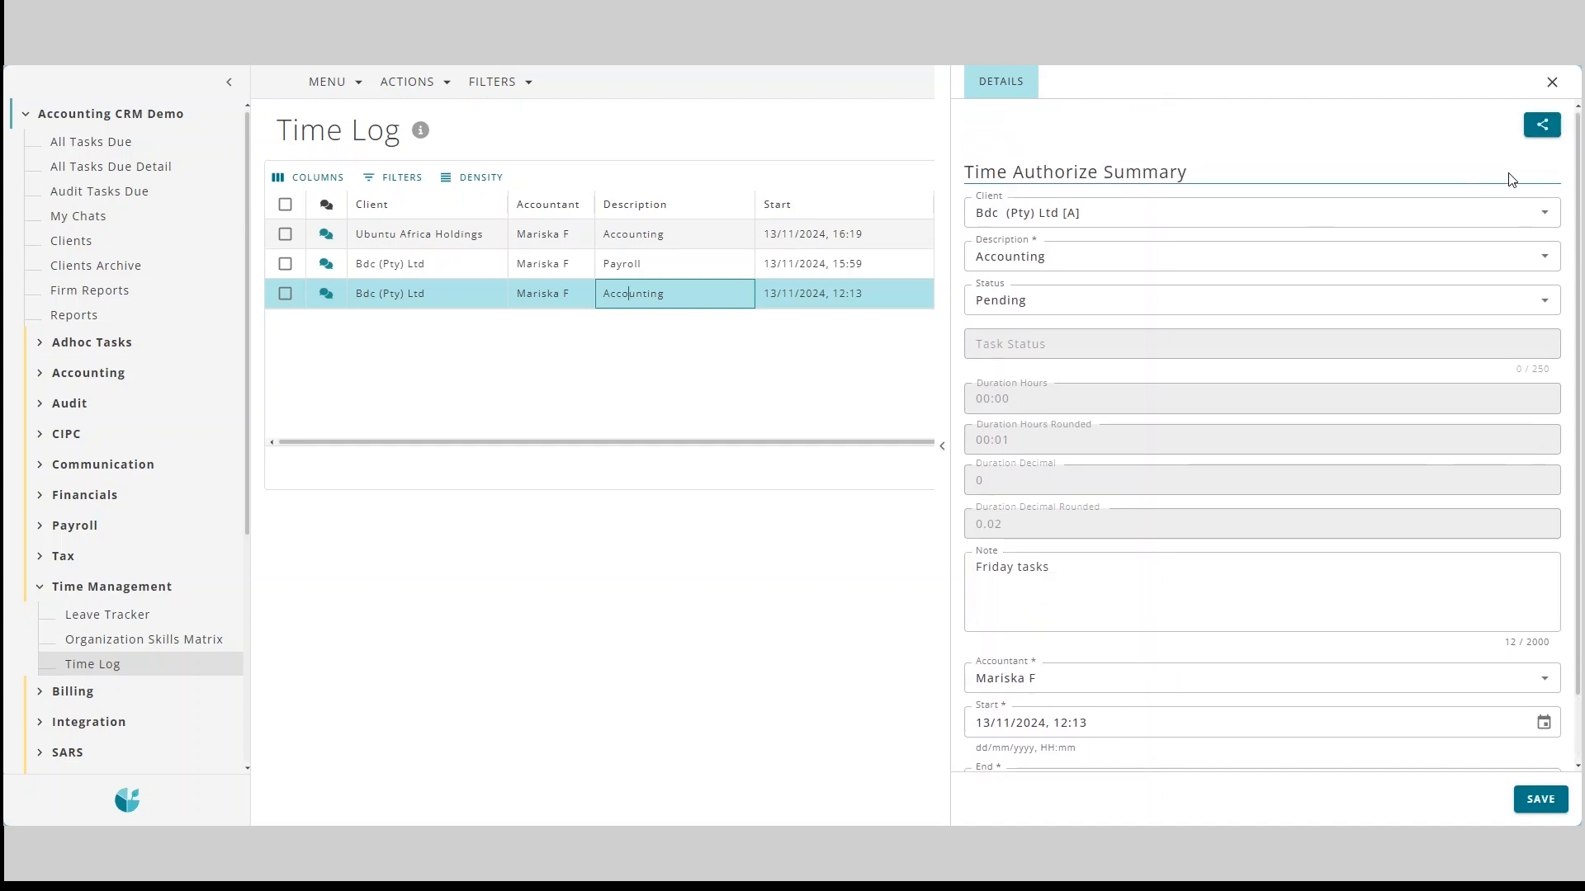
left_click(1552, 82)
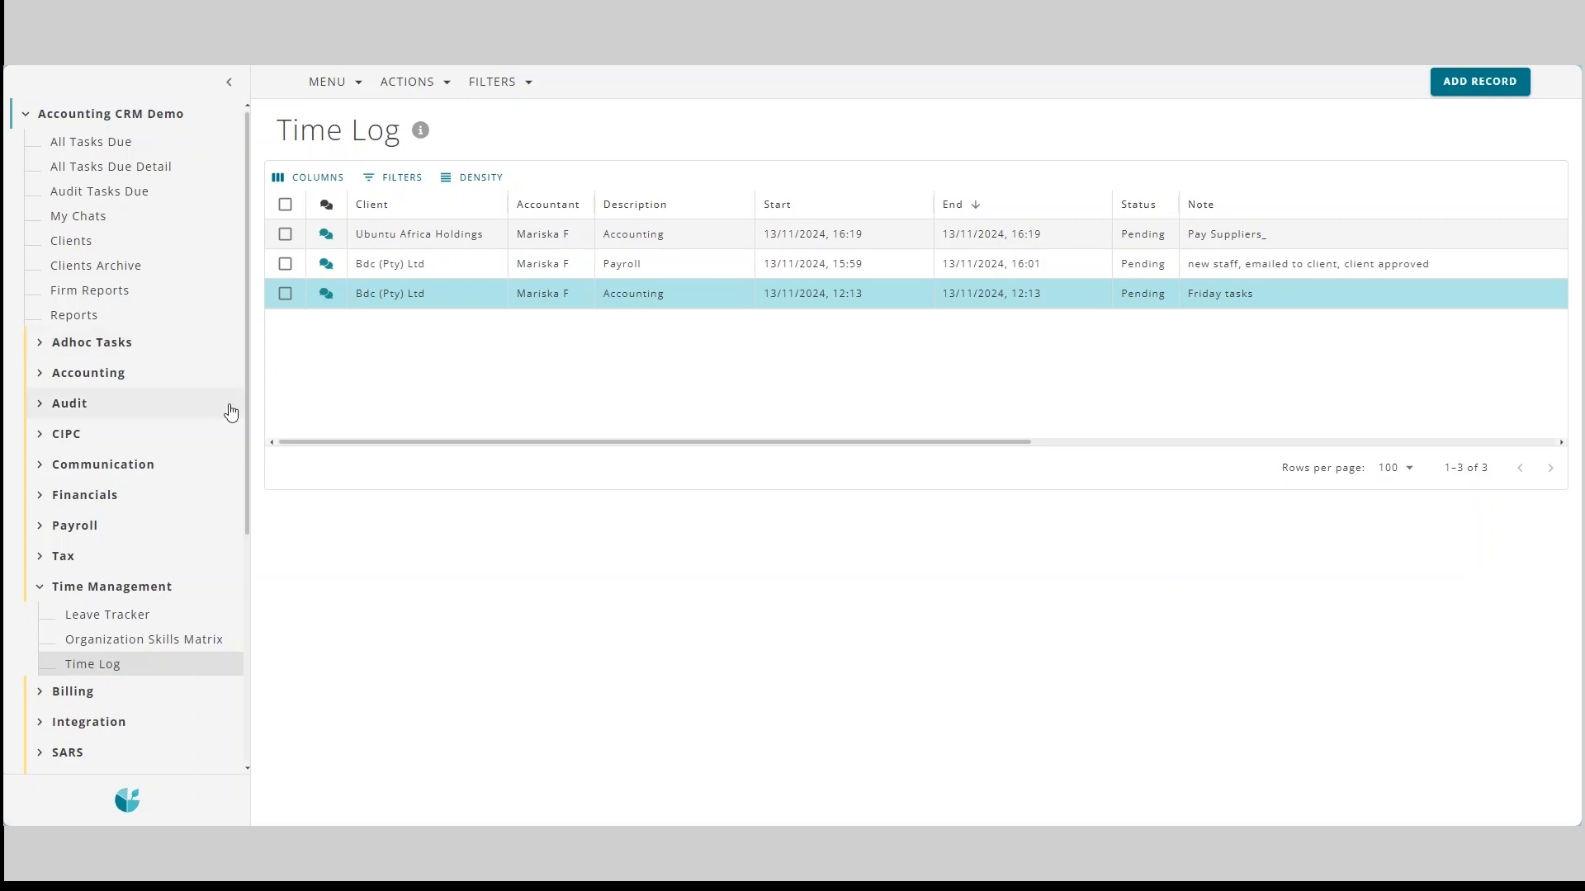
Open the Billing invoice list, select the first three invoices, and view the actions offered for them.
left_click(124, 587)
scroll(159, 622, "down", 2)
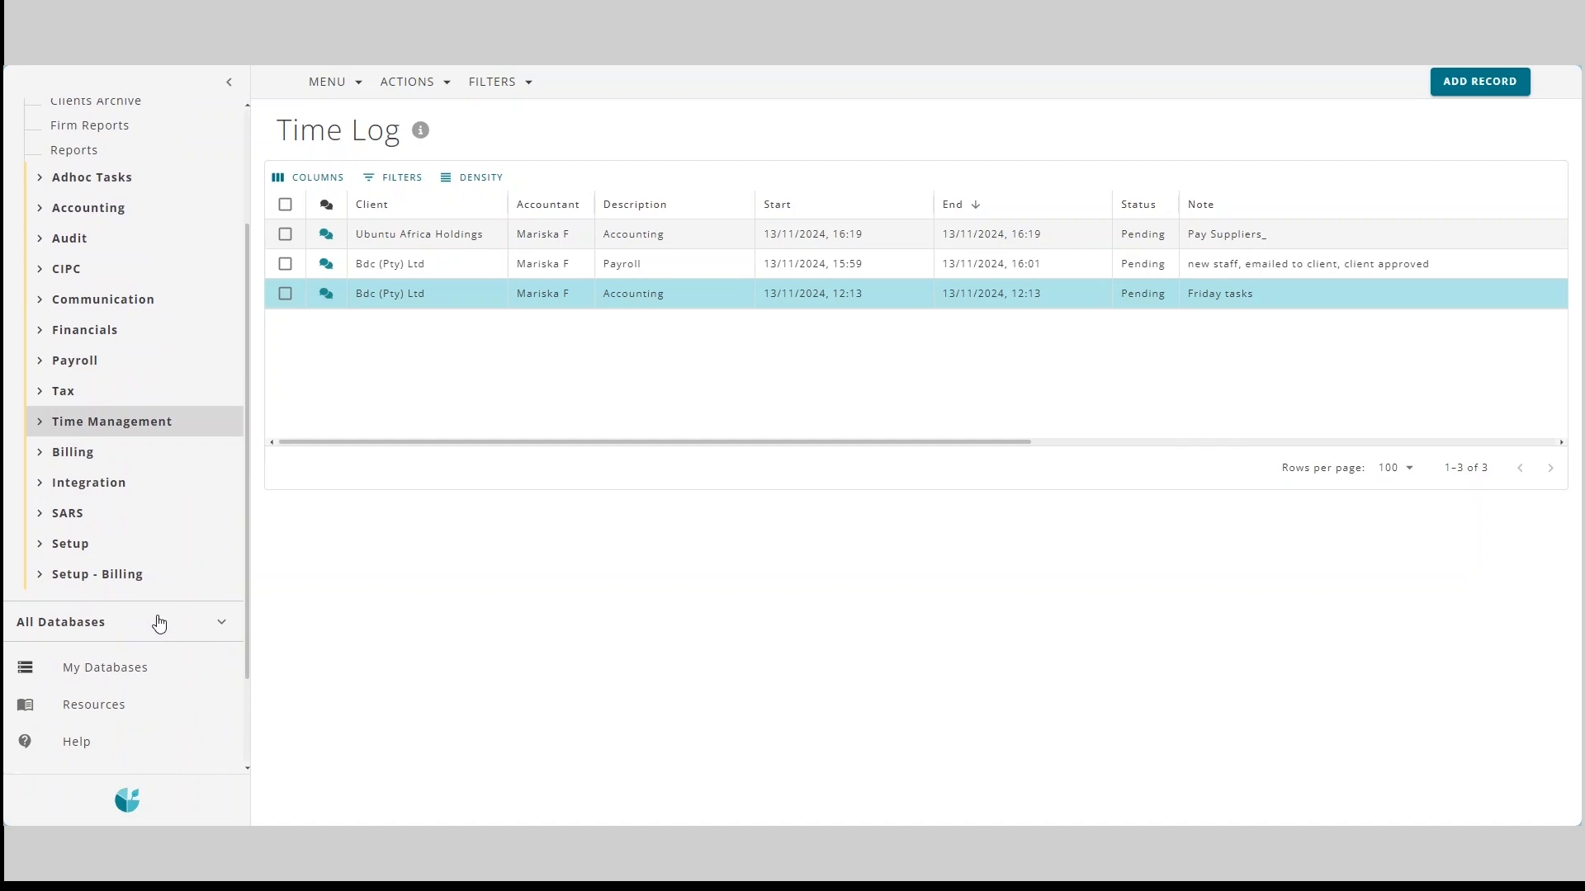
left_click(78, 454)
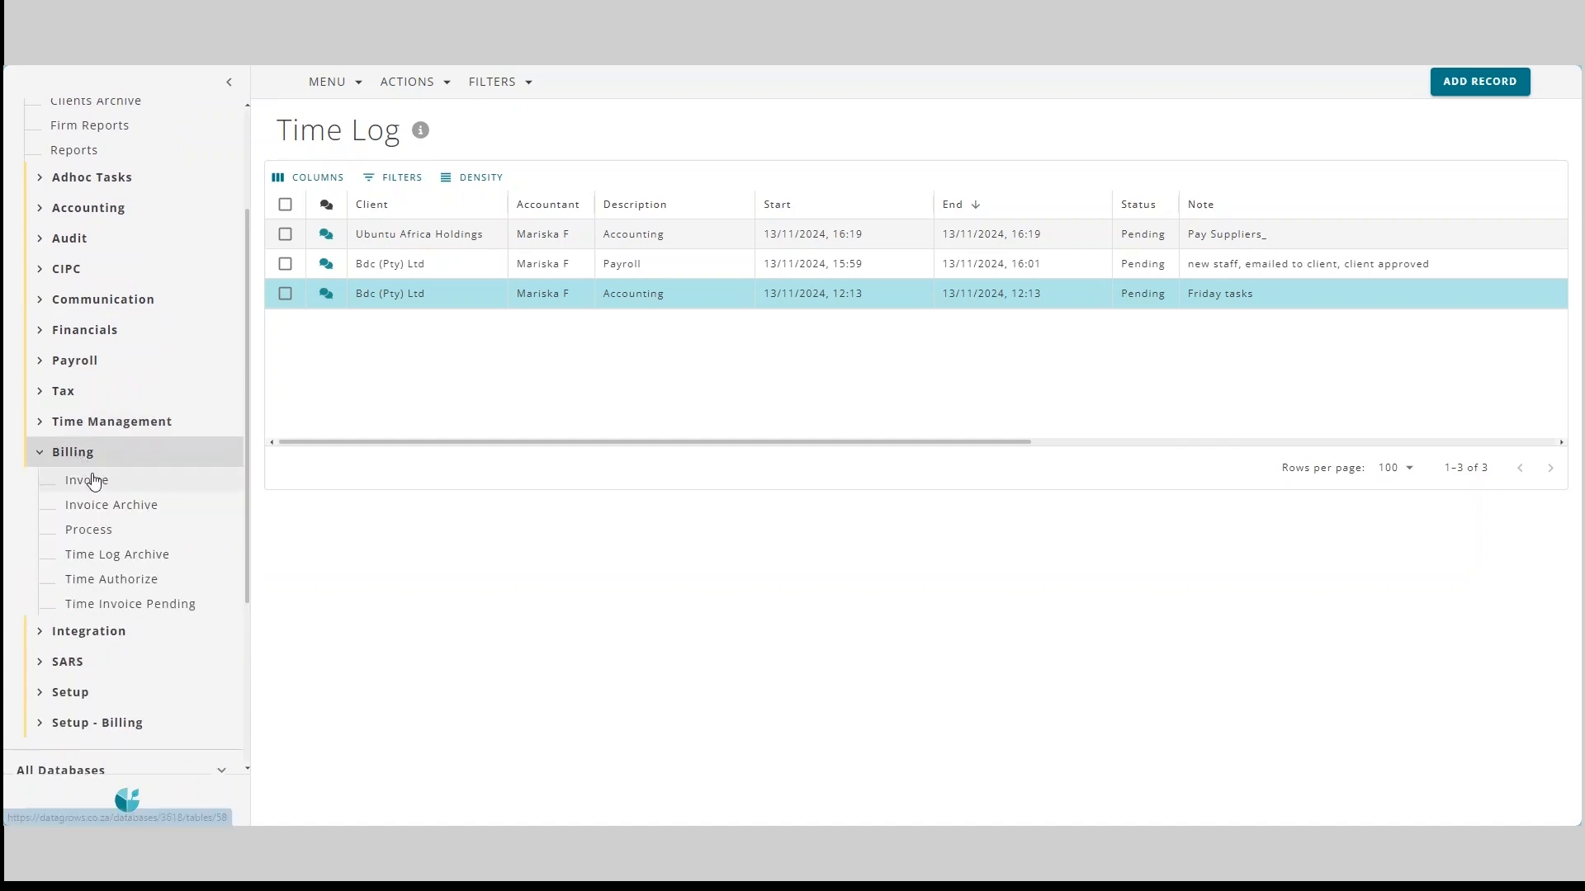
left_click(94, 481)
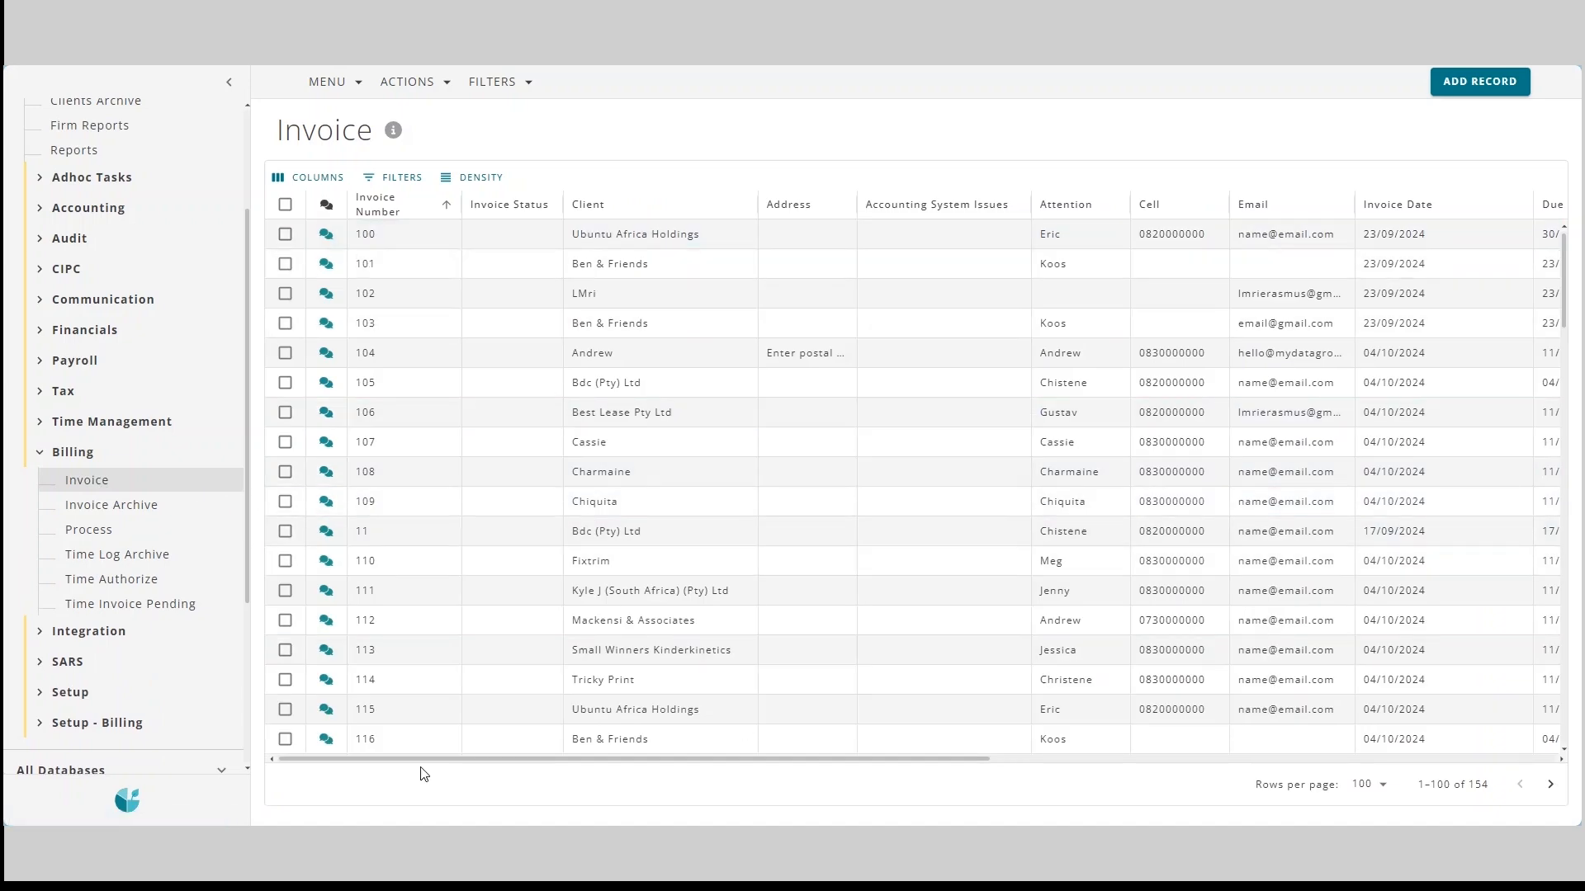
left_click(285, 233)
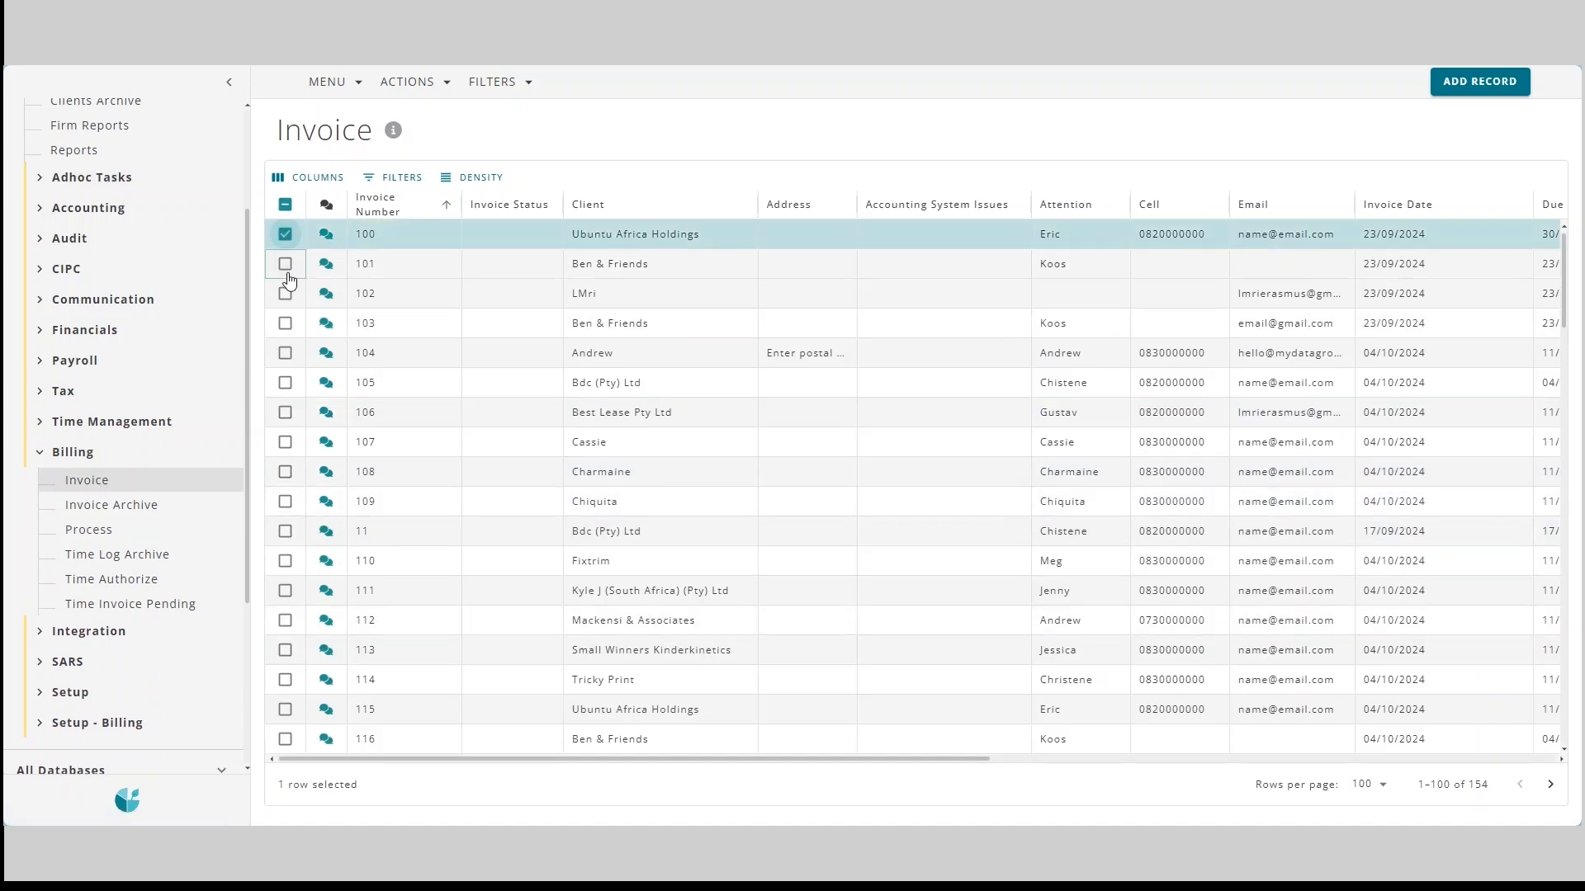
left_click(286, 265)
left_click(285, 293)
left_click(425, 81)
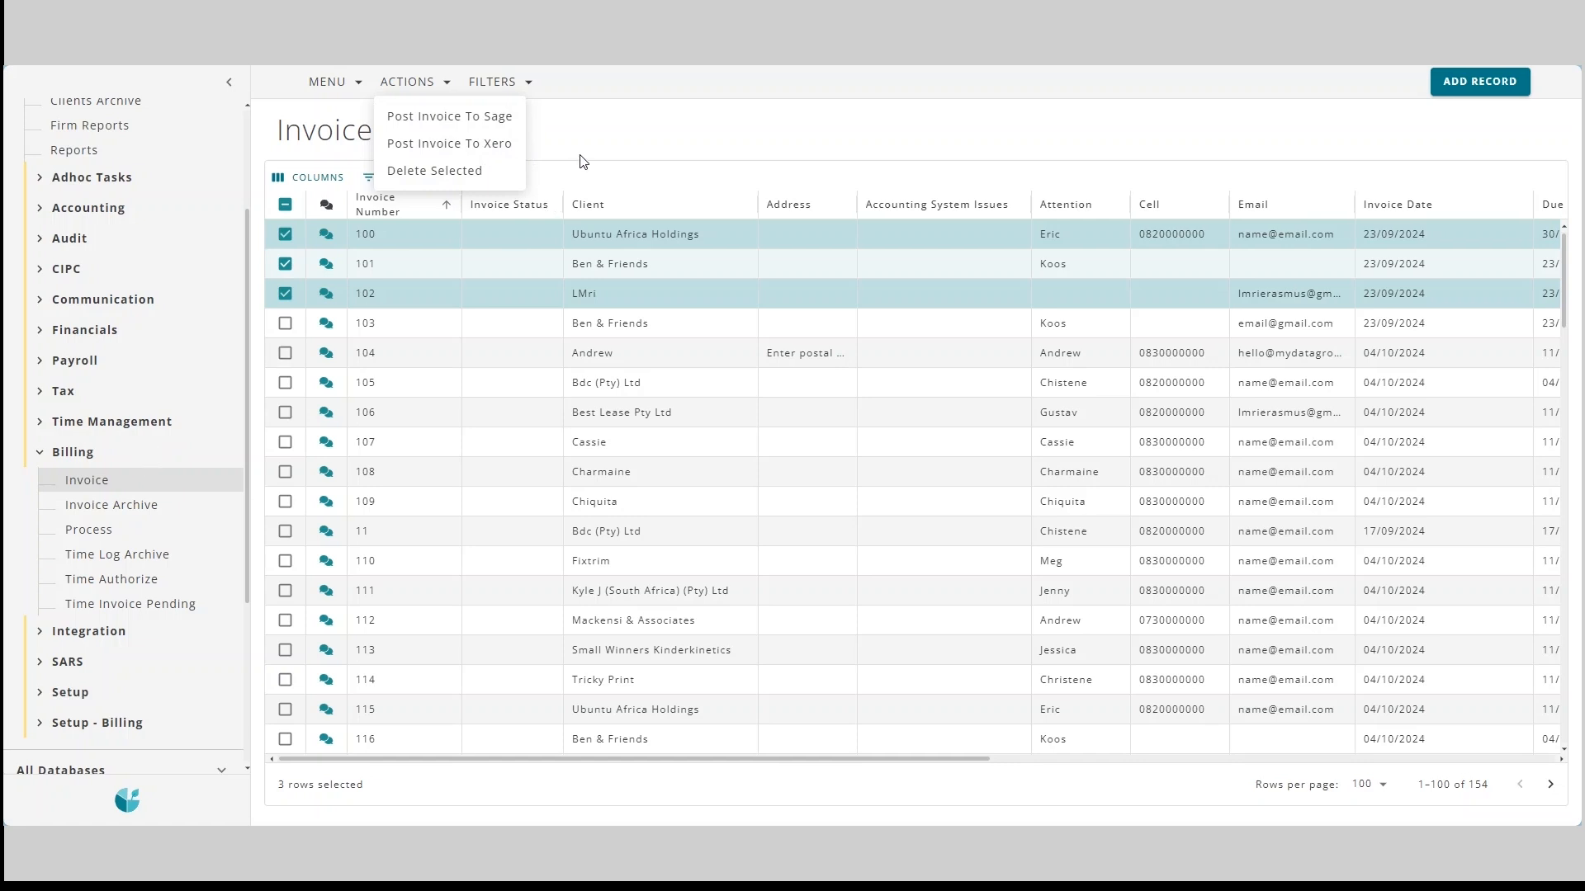
Dismiss the invoice actions, then open the Time Invoice Pending and Time Log Archive tables under Billing to view them.
left_click(594, 132)
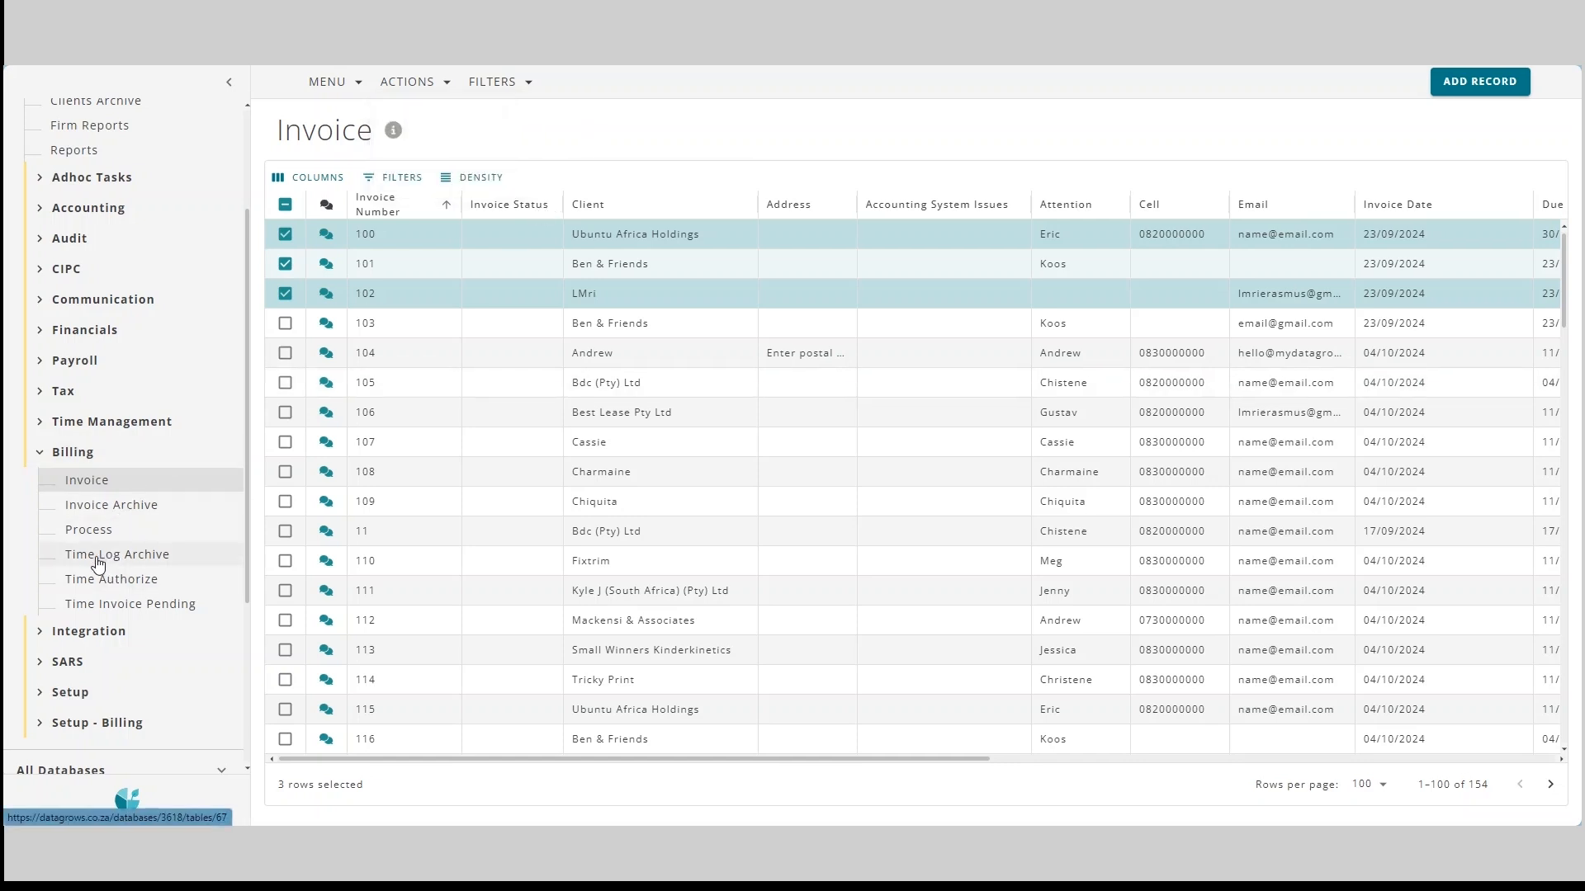
left_click(124, 607)
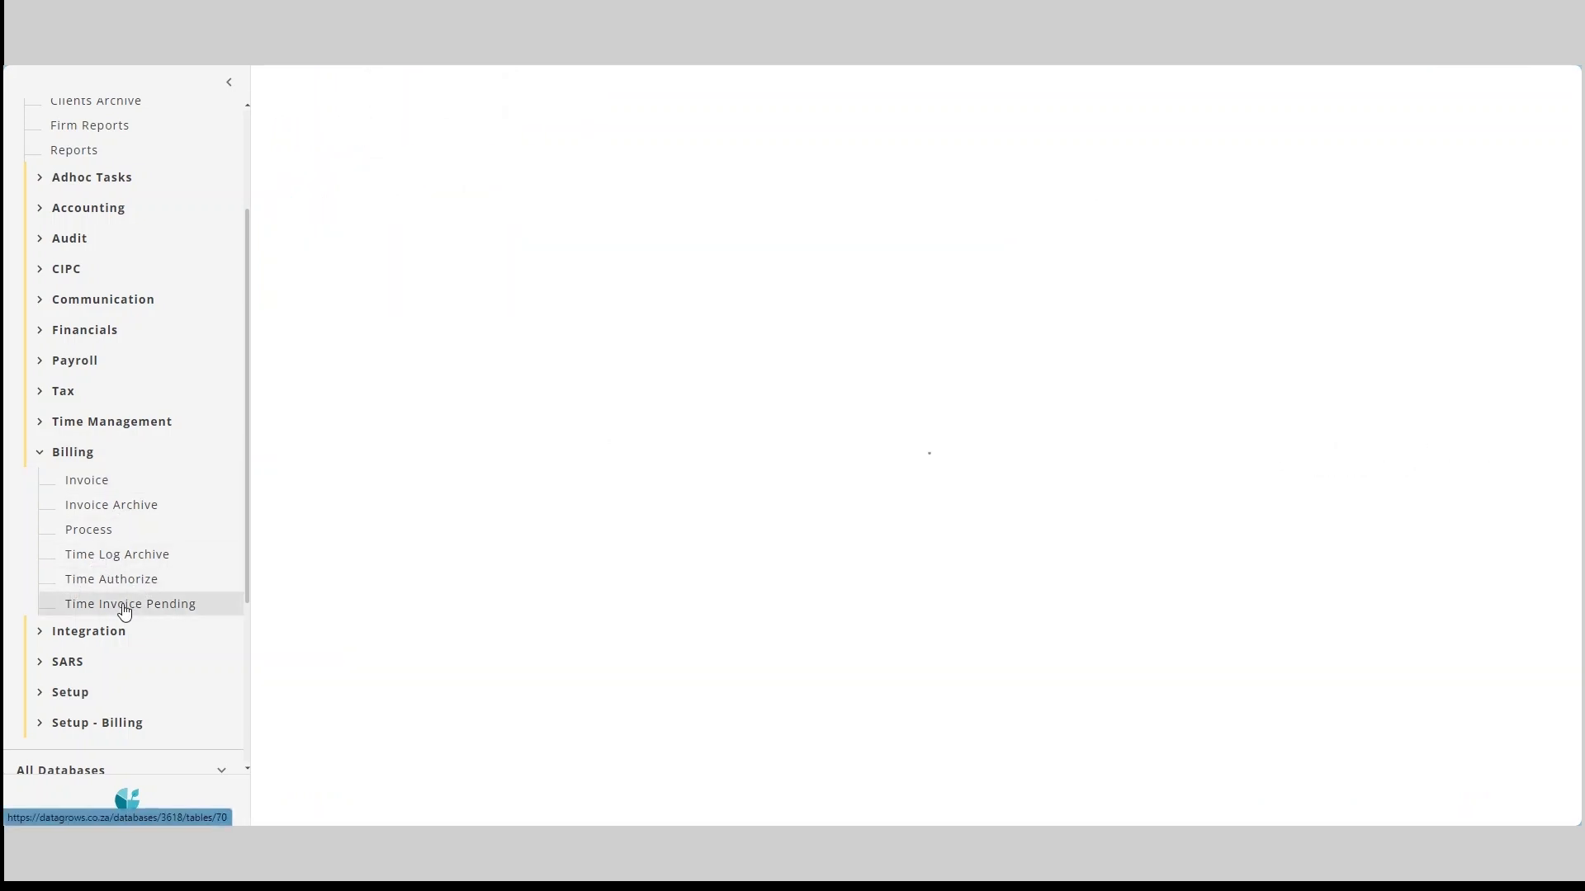
left_click(83, 555)
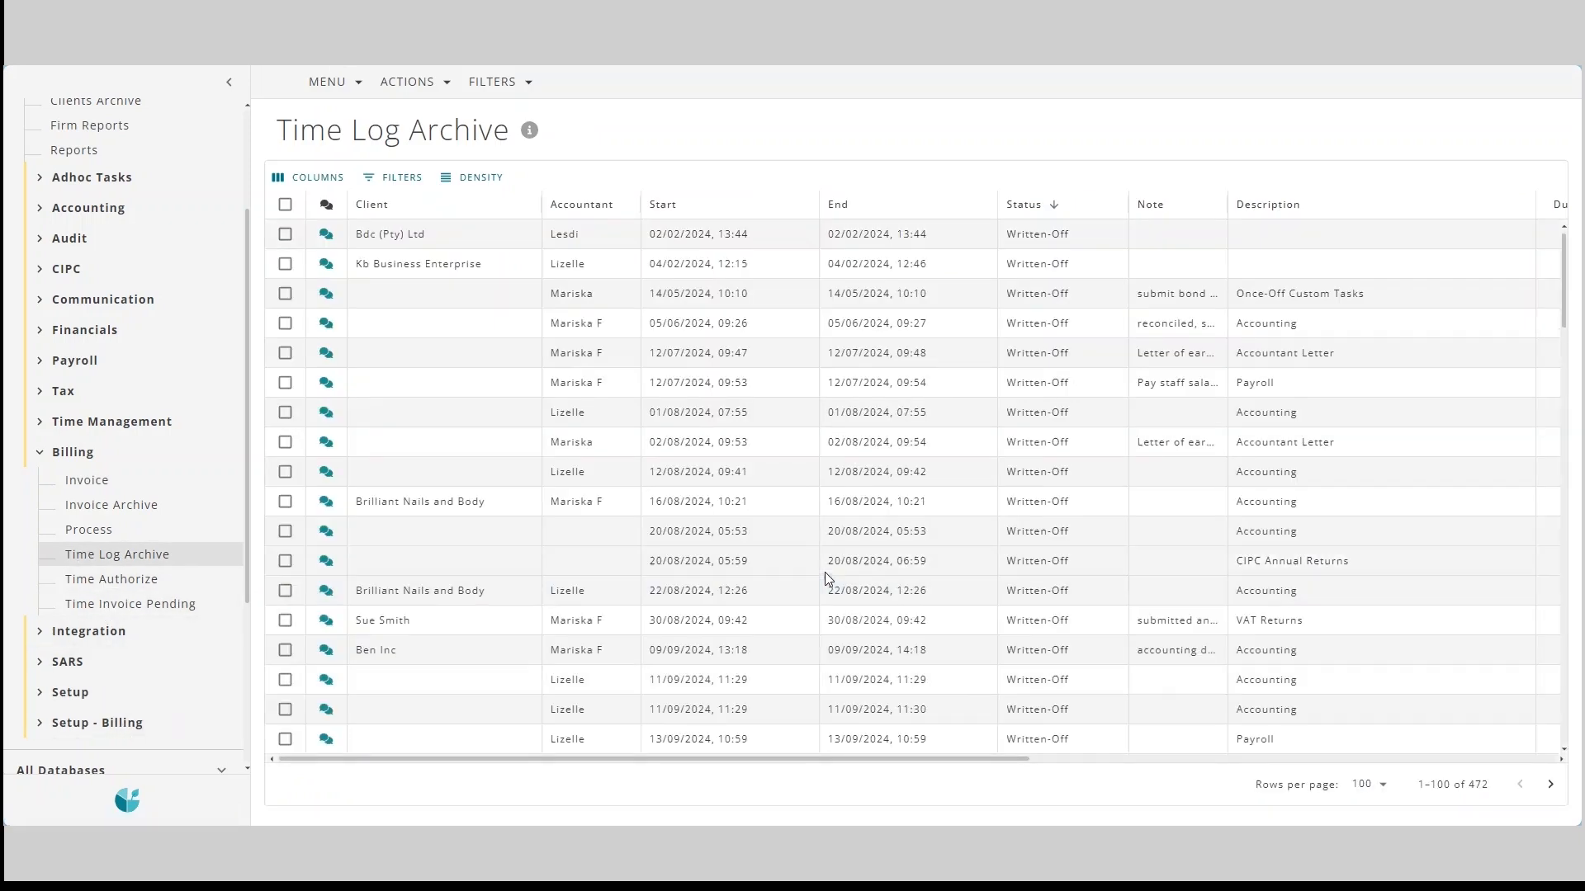
Open the Time Authorize table under Billing and widen its Client column so the full client names fit.
left_click(195, 580)
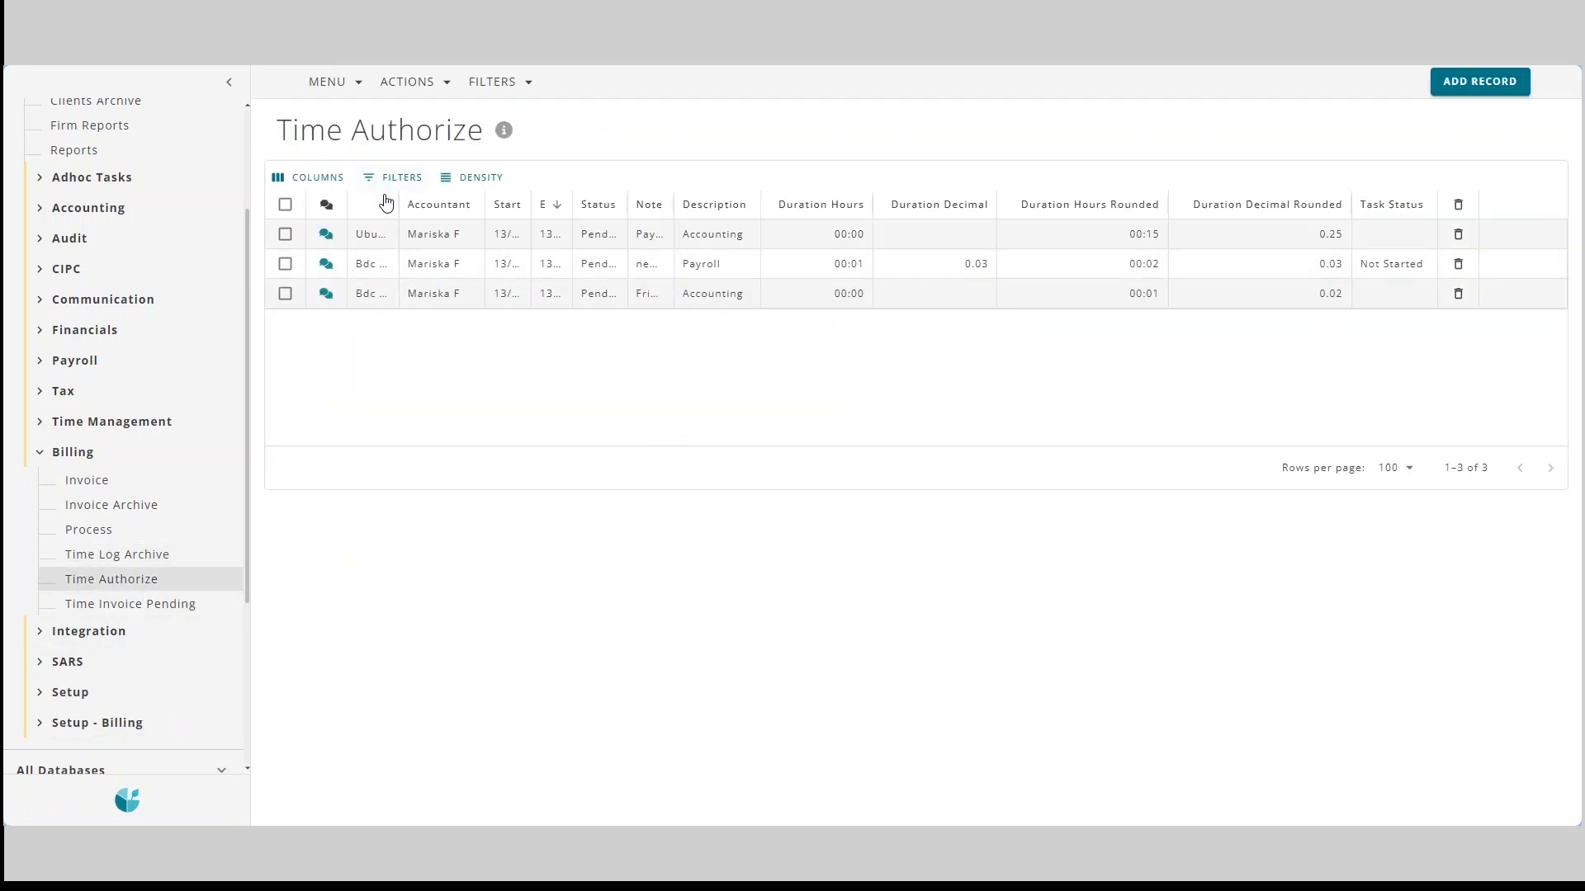
left_click_drag(398, 203, 512, 199)
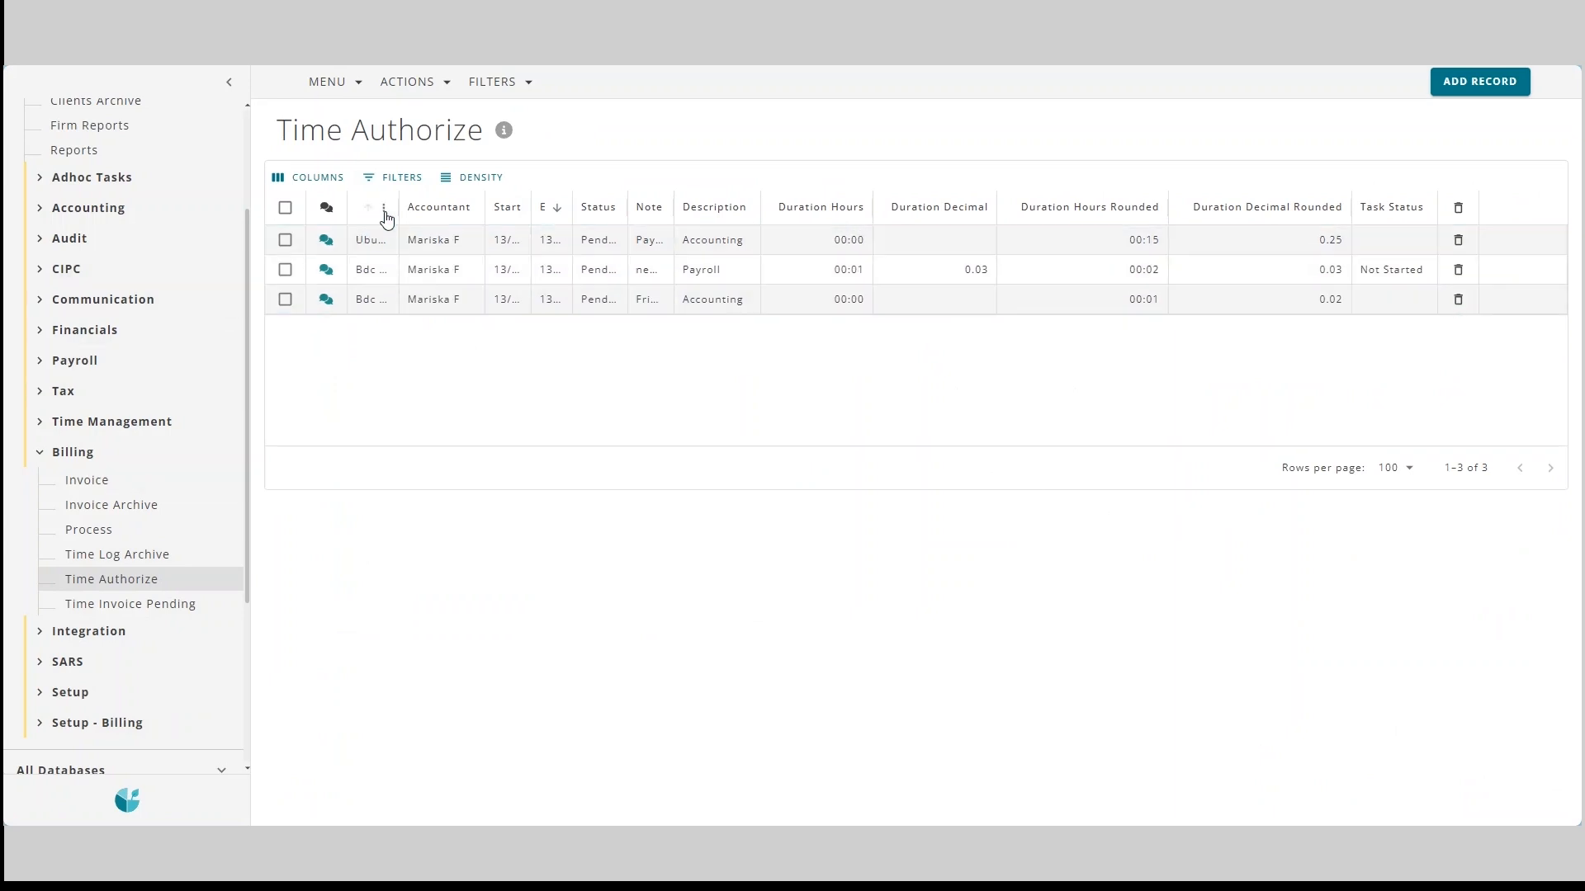
left_click(384, 208)
left_click(263, 307)
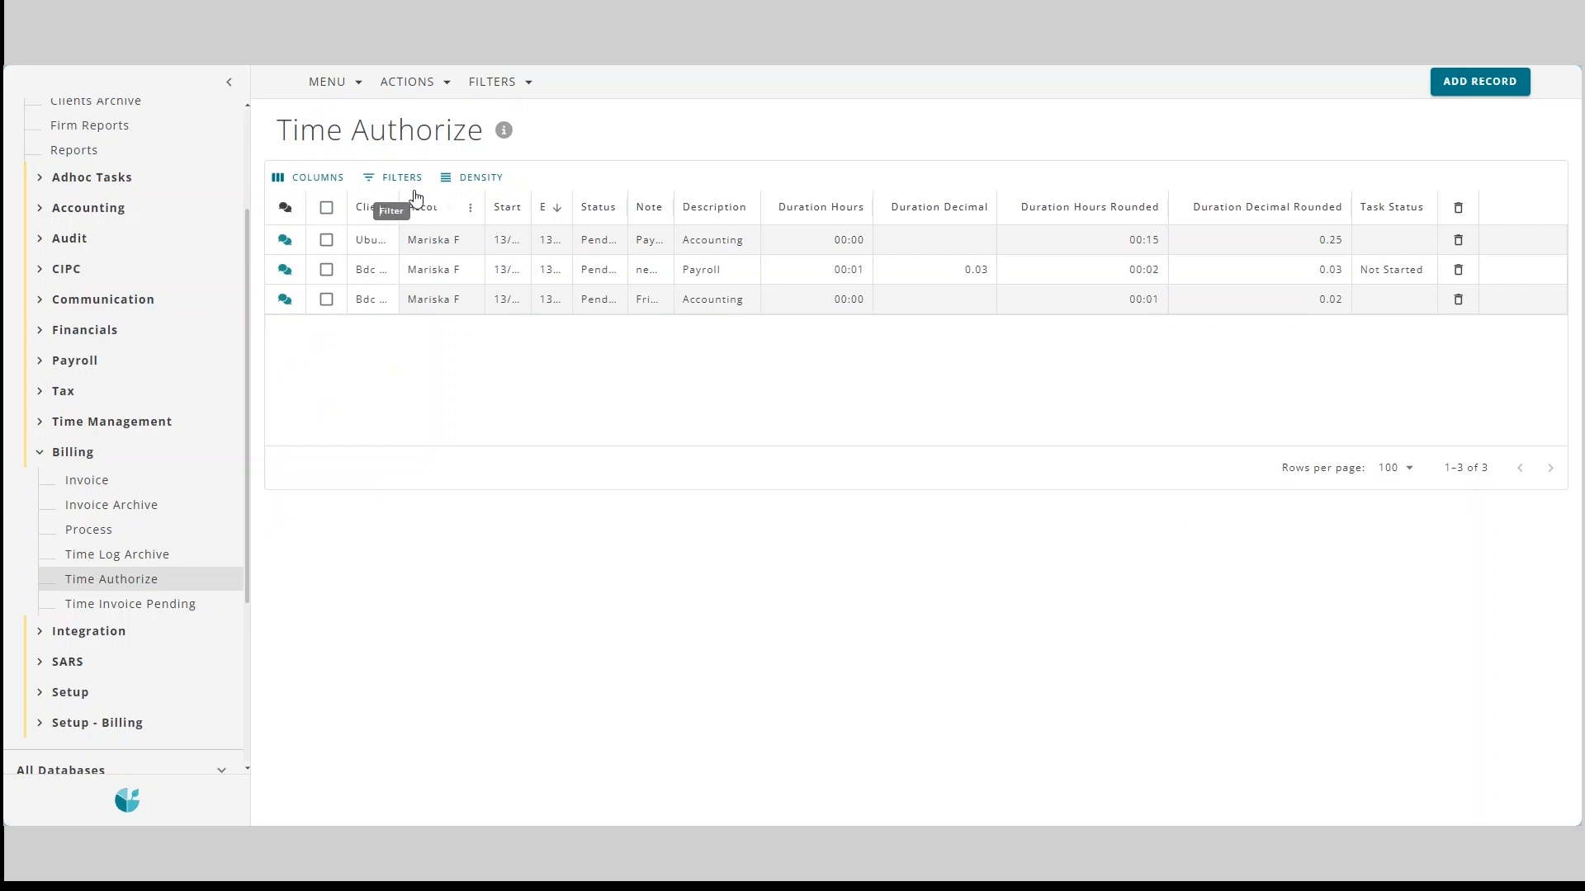
left_click_drag(400, 195, 595, 194)
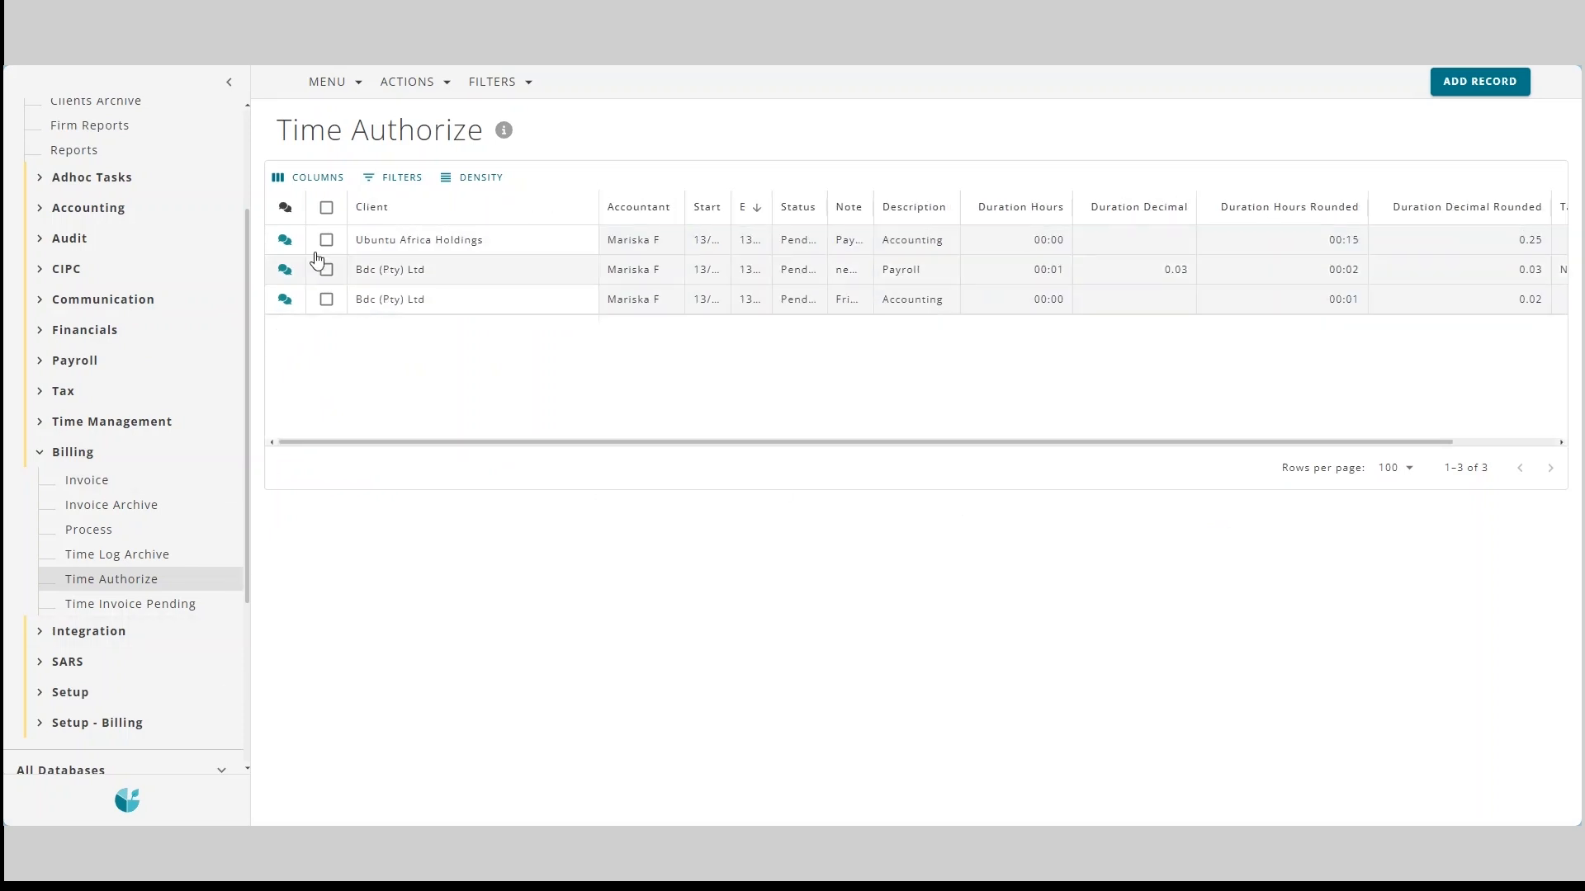
Mark all time entries in Time Authorize as Invoice Pending and open the Time Invoice Pending table.
left_click(326, 207)
left_click(421, 83)
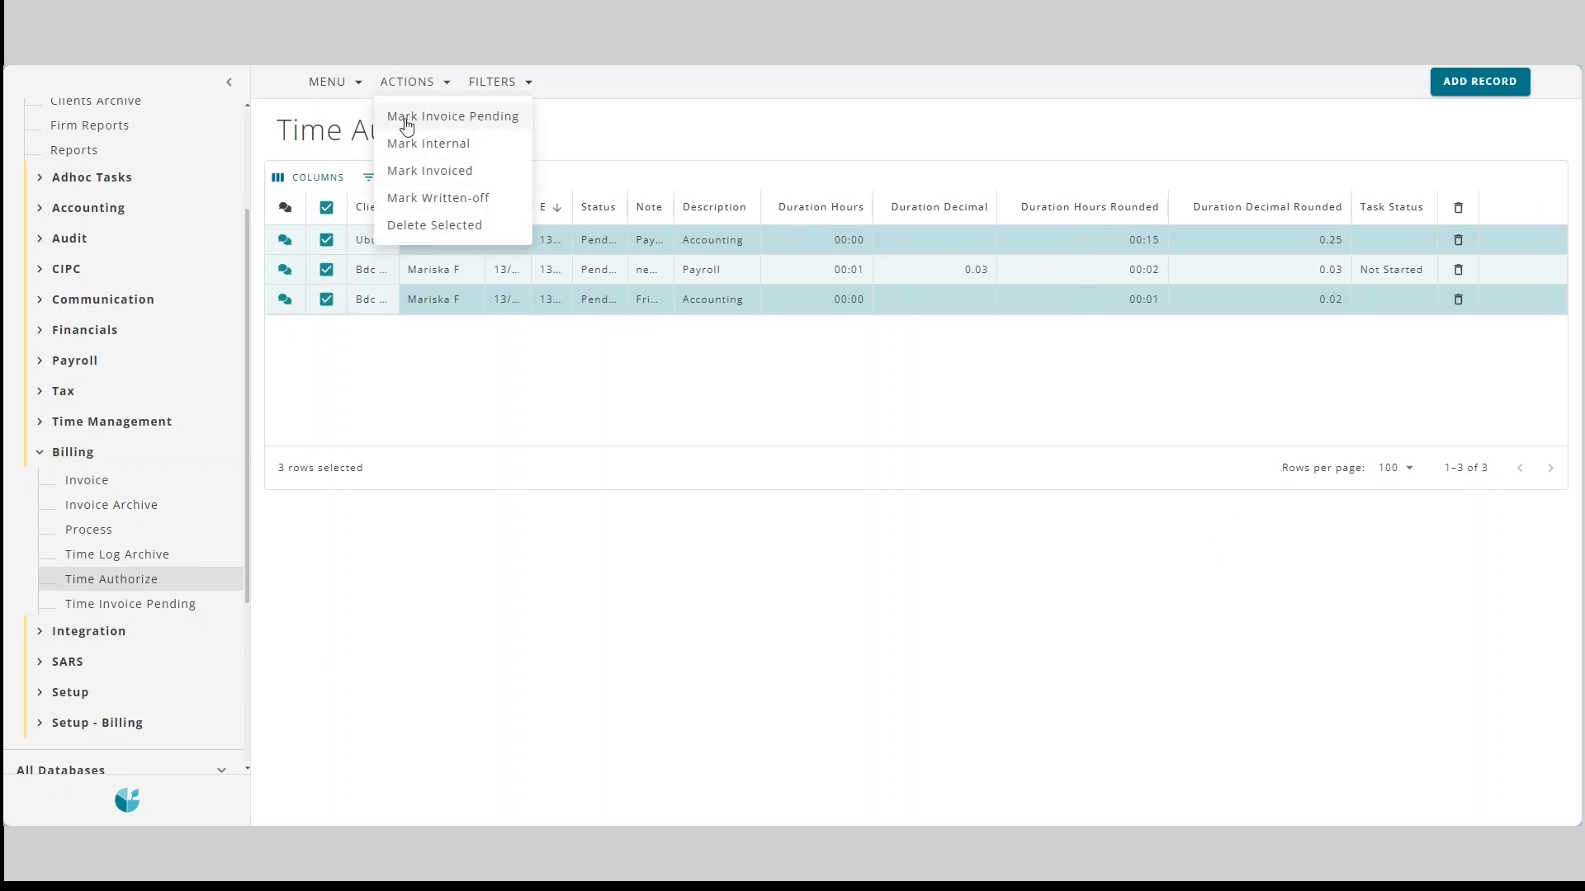
left_click(476, 122)
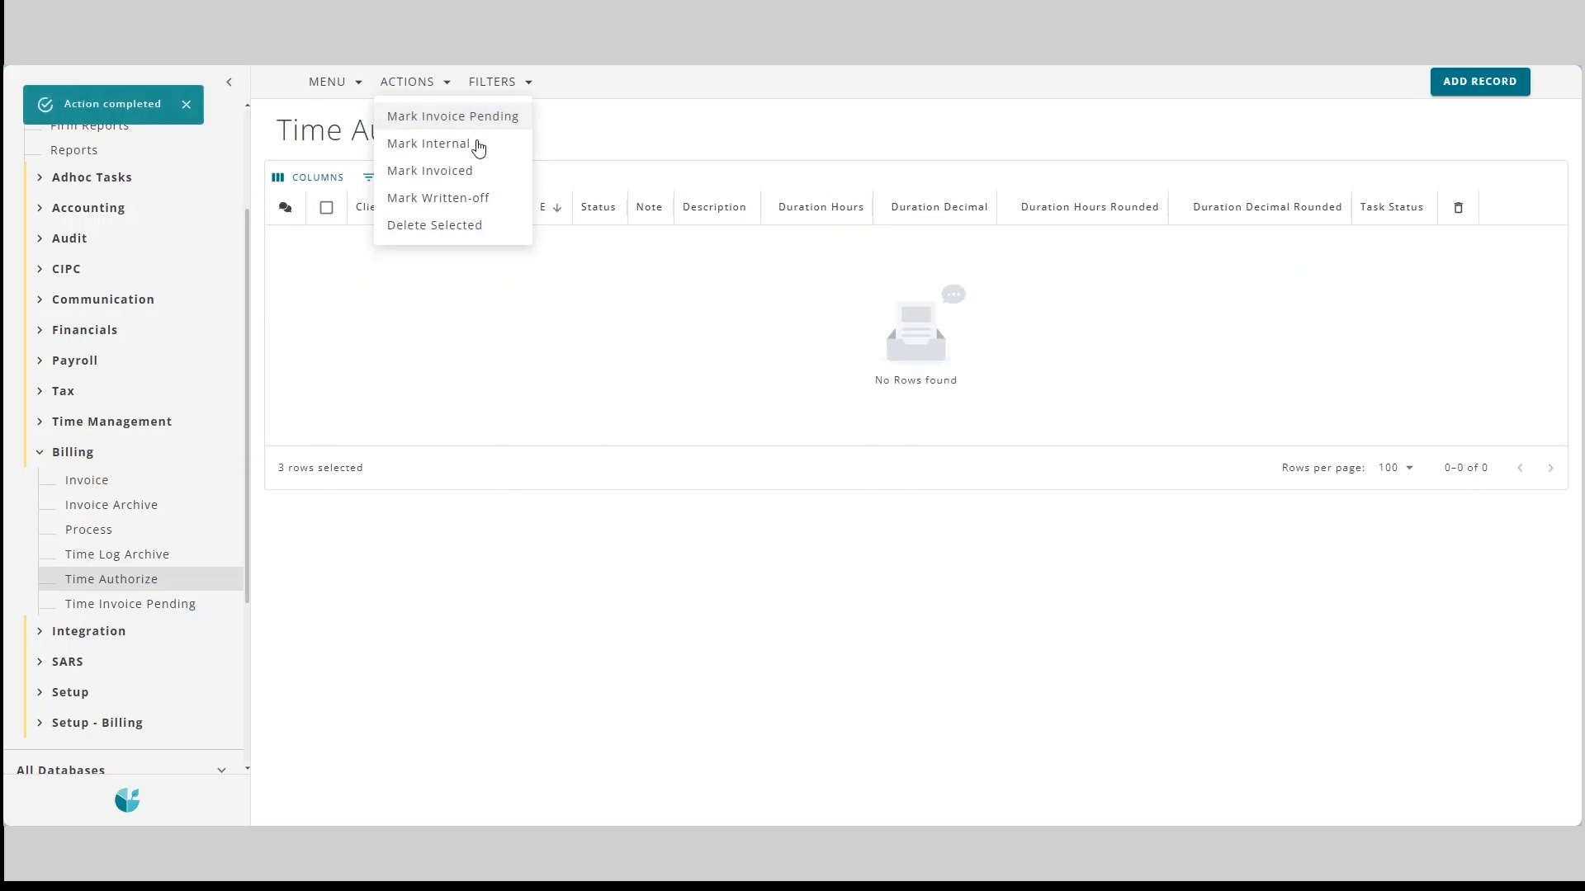
left_click(120, 605)
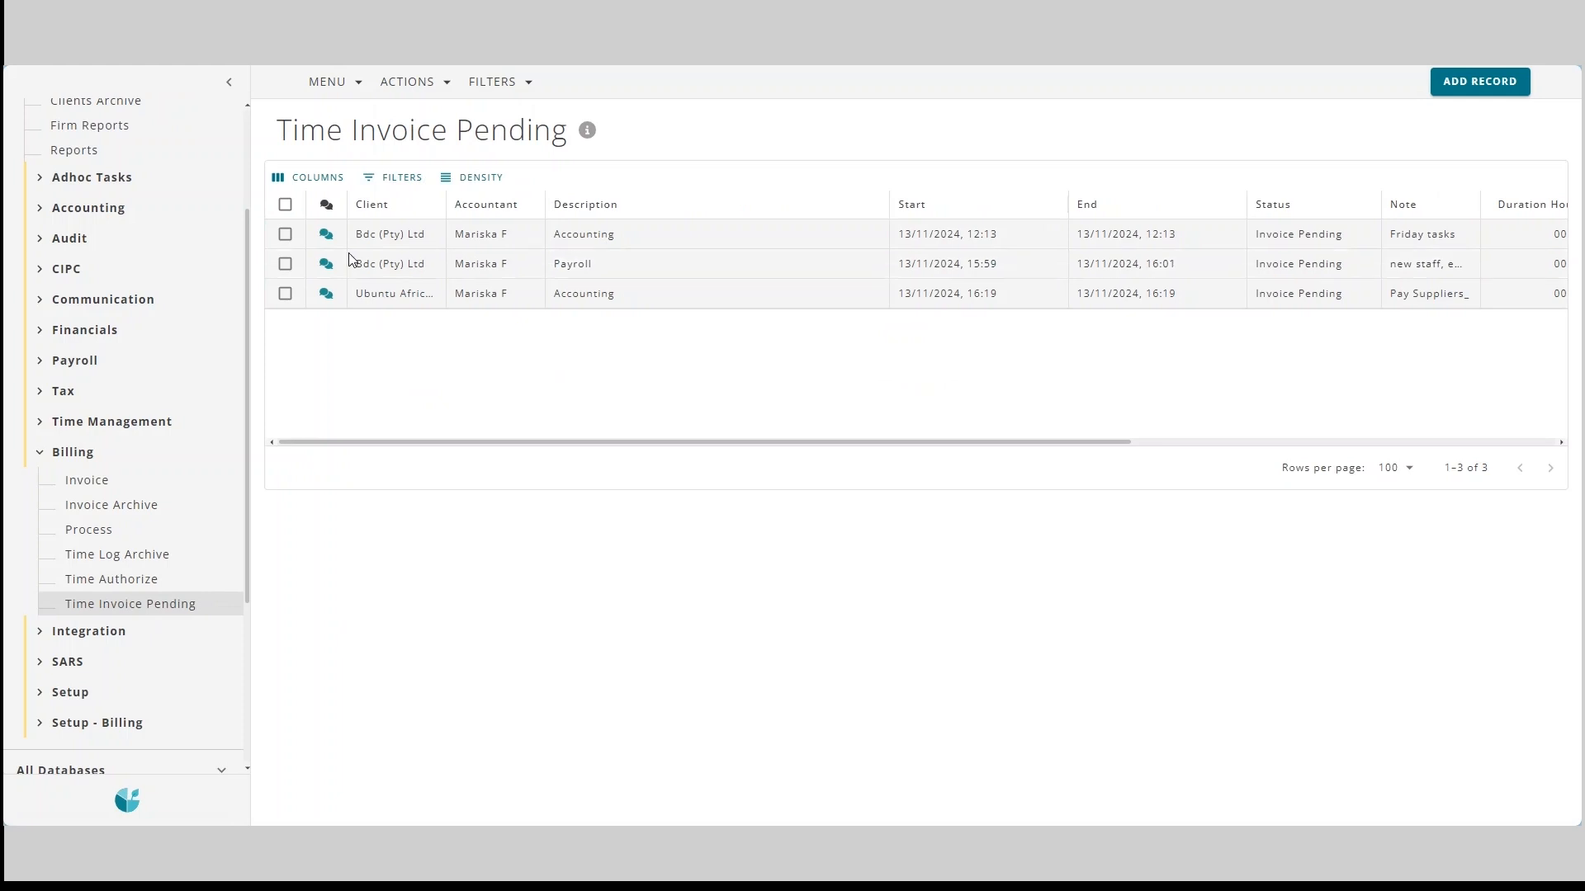
Open the Billing report from Firm Reports and generate it for all firms.
scroll(145, 429, "up", 1)
scroll(145, 429, "up", 4)
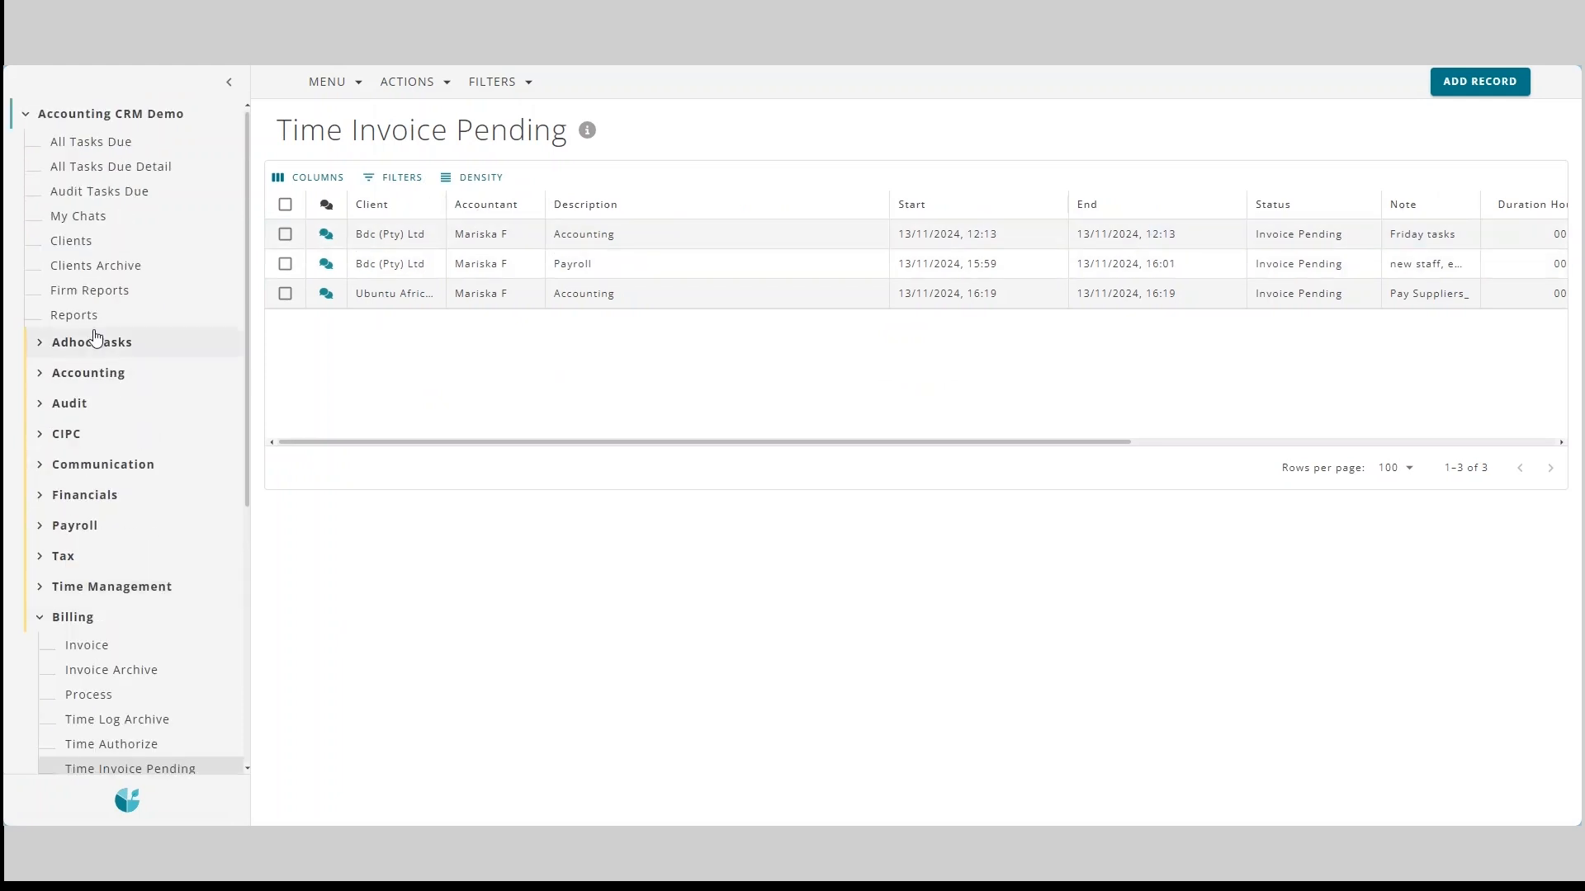
left_click(90, 295)
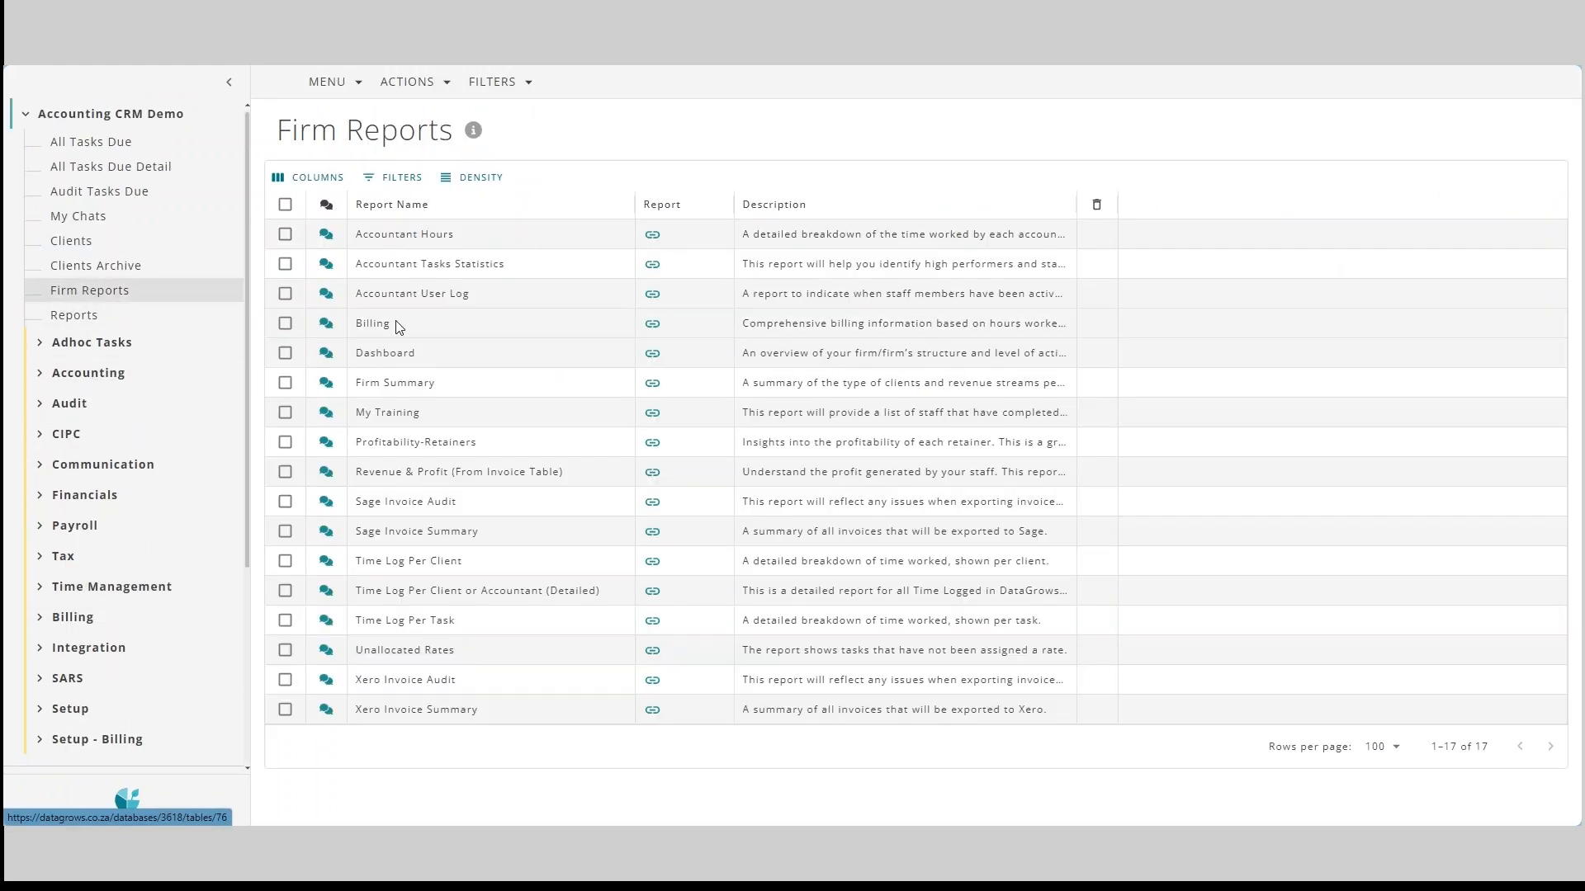
left_click(651, 329)
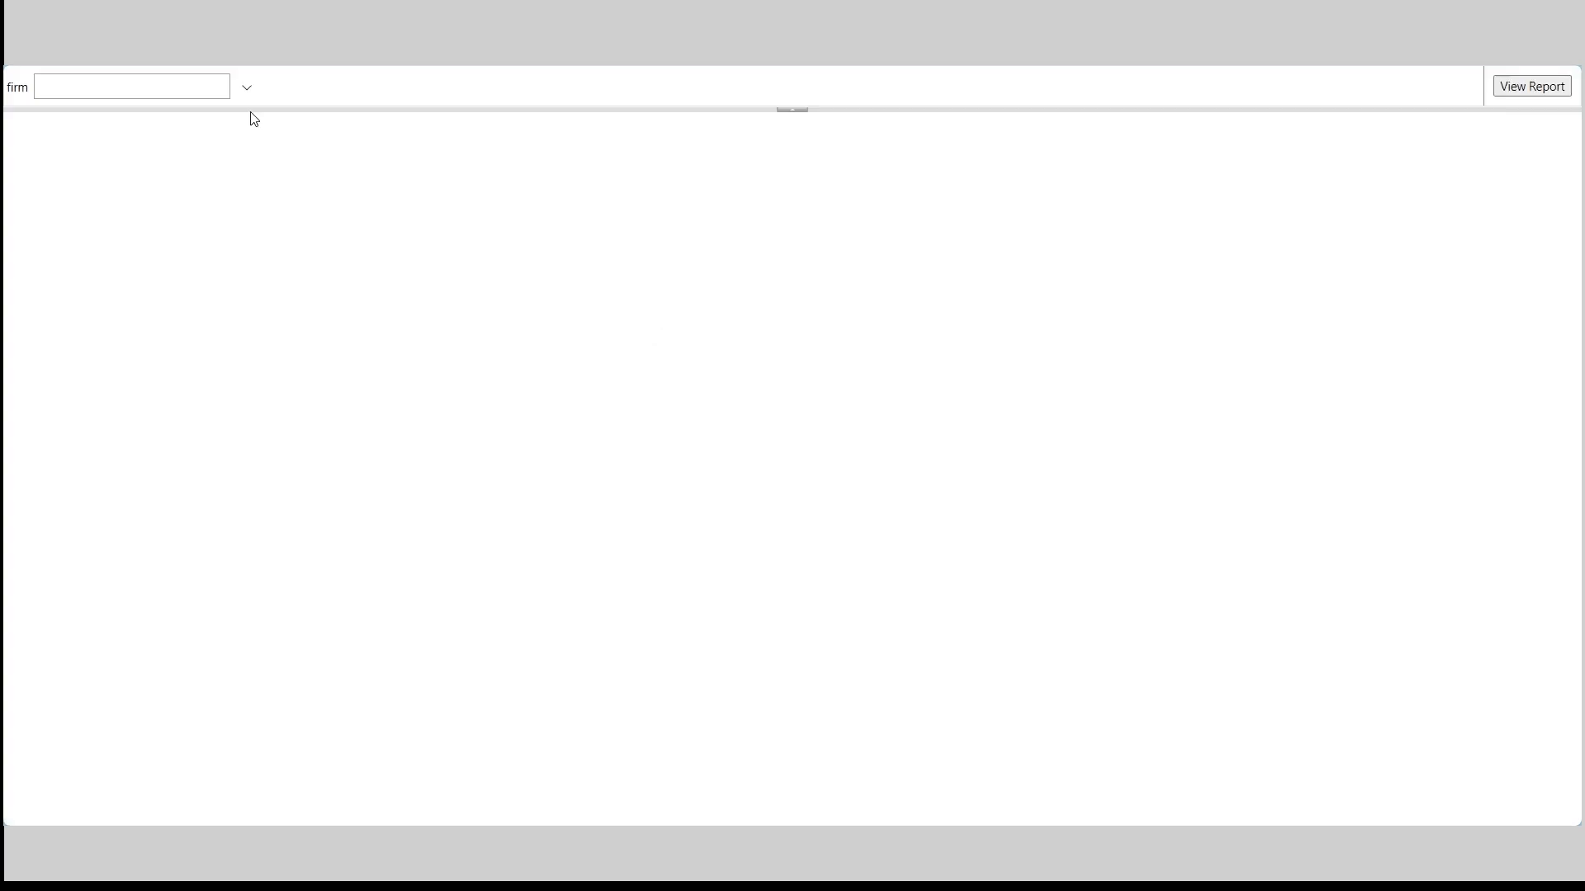
left_click(247, 88)
left_click(45, 108)
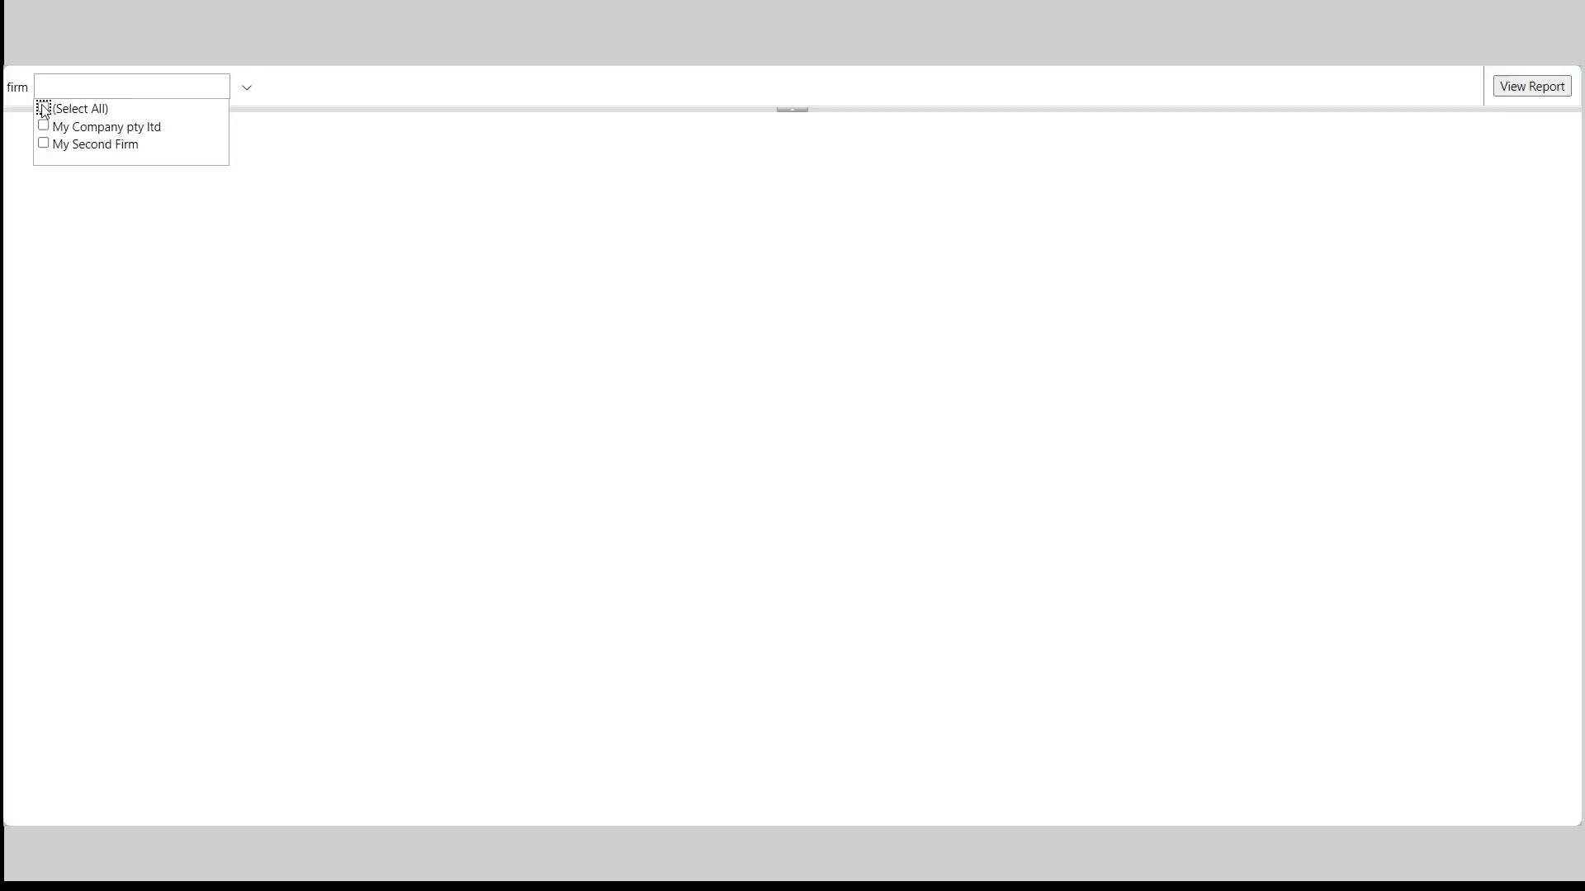
left_click(1532, 86)
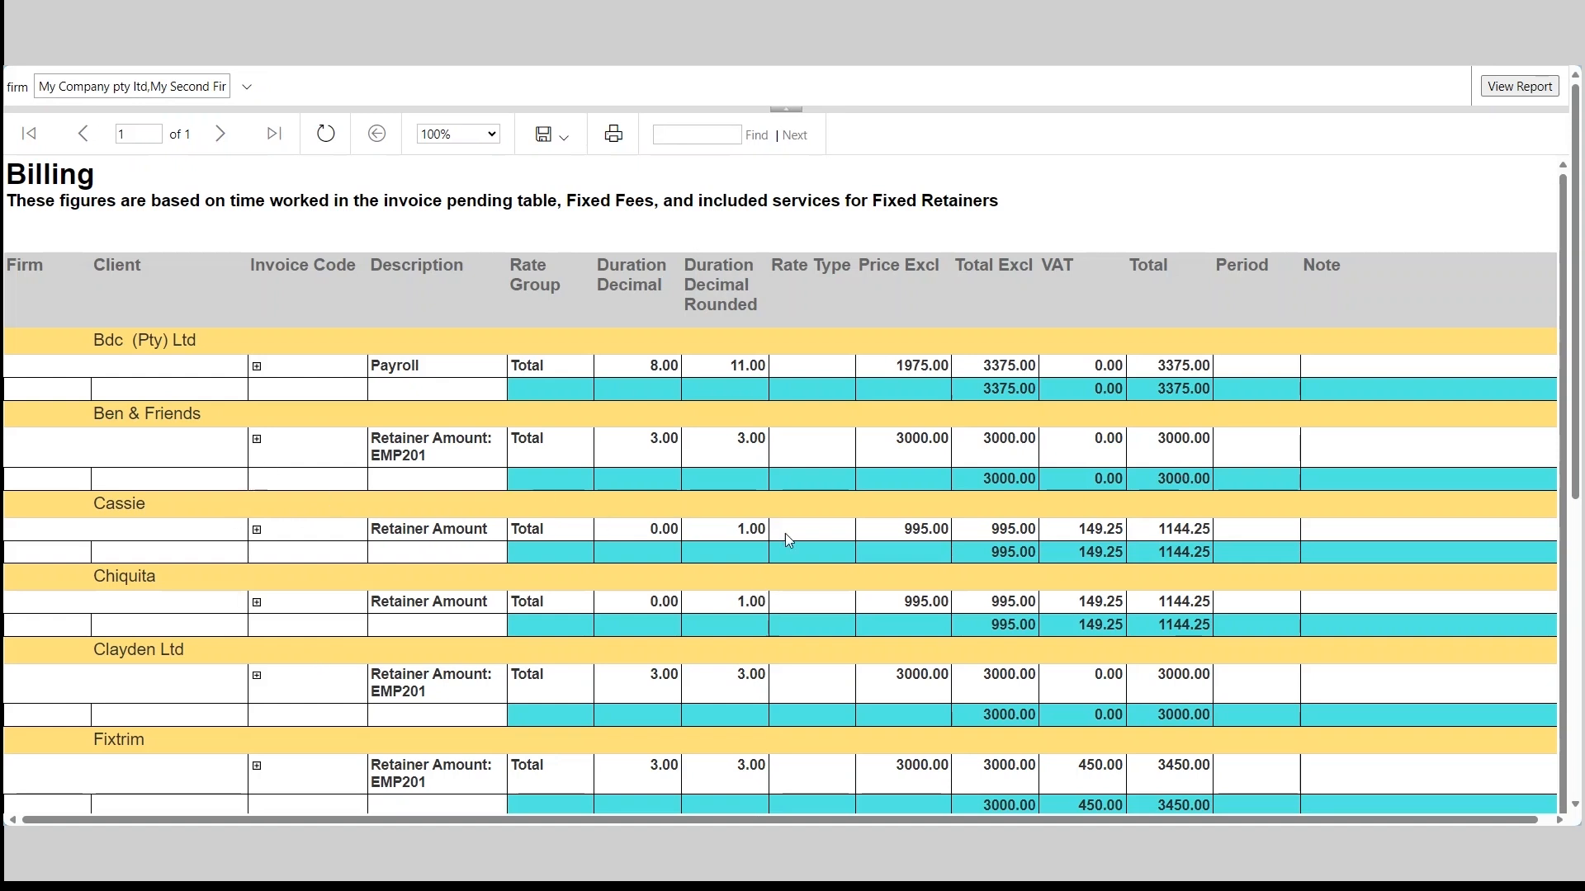
Expand Bdc (Pty) Ltd's Payroll line in the Billing report and review the billing lines and totals for all clients.
left_click(256, 366)
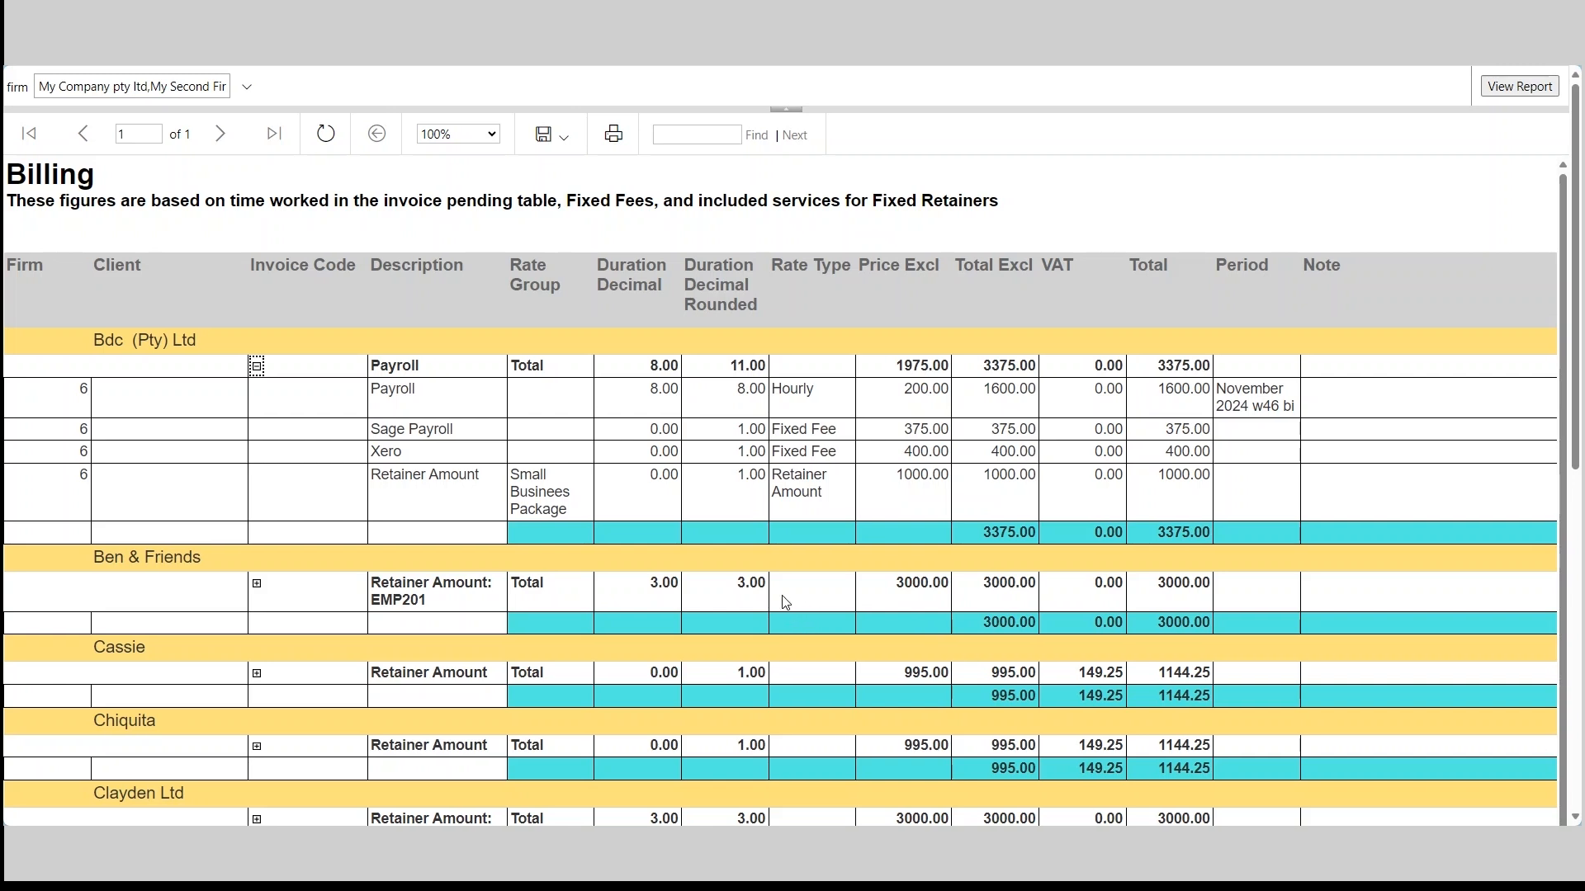
scroll(825, 603, "down", 6)
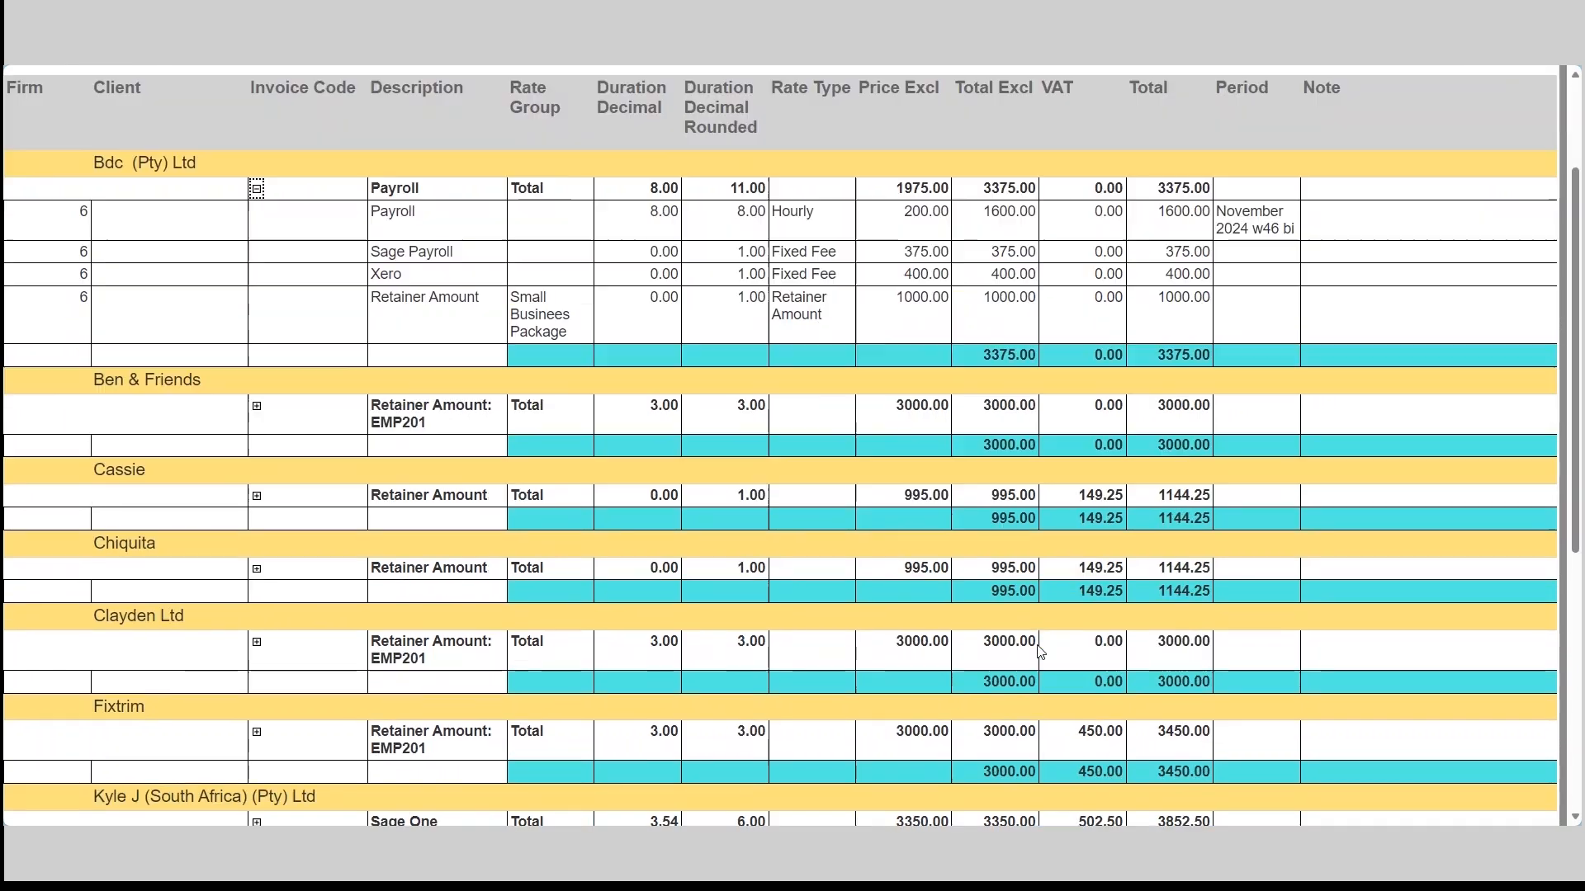
scroll(1033, 653, "down", 2)
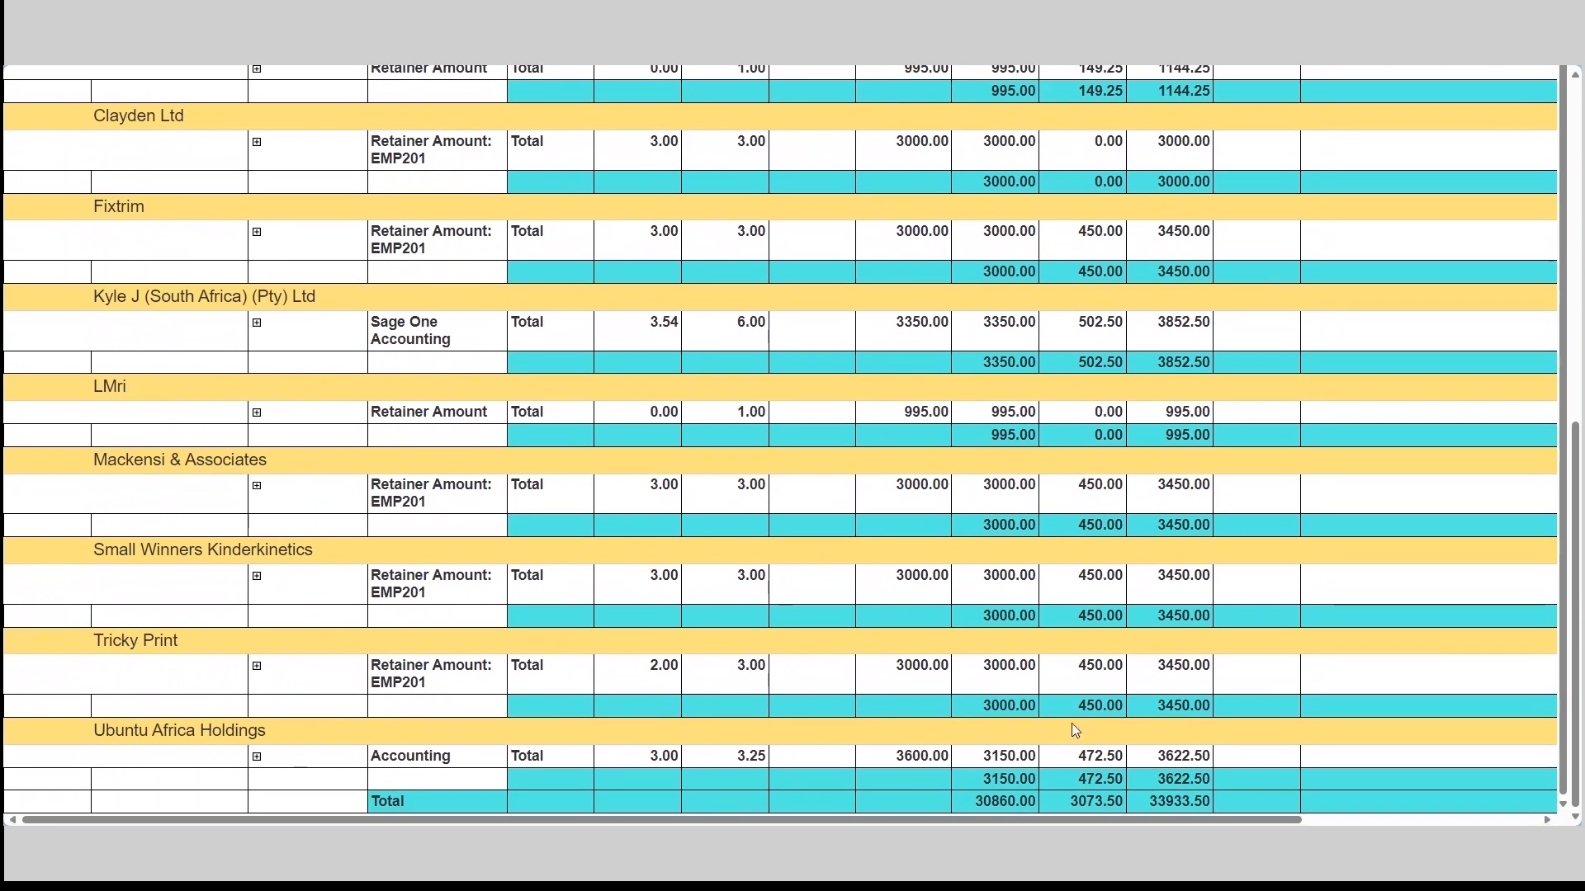
scroll(715, 716, "up", 6)
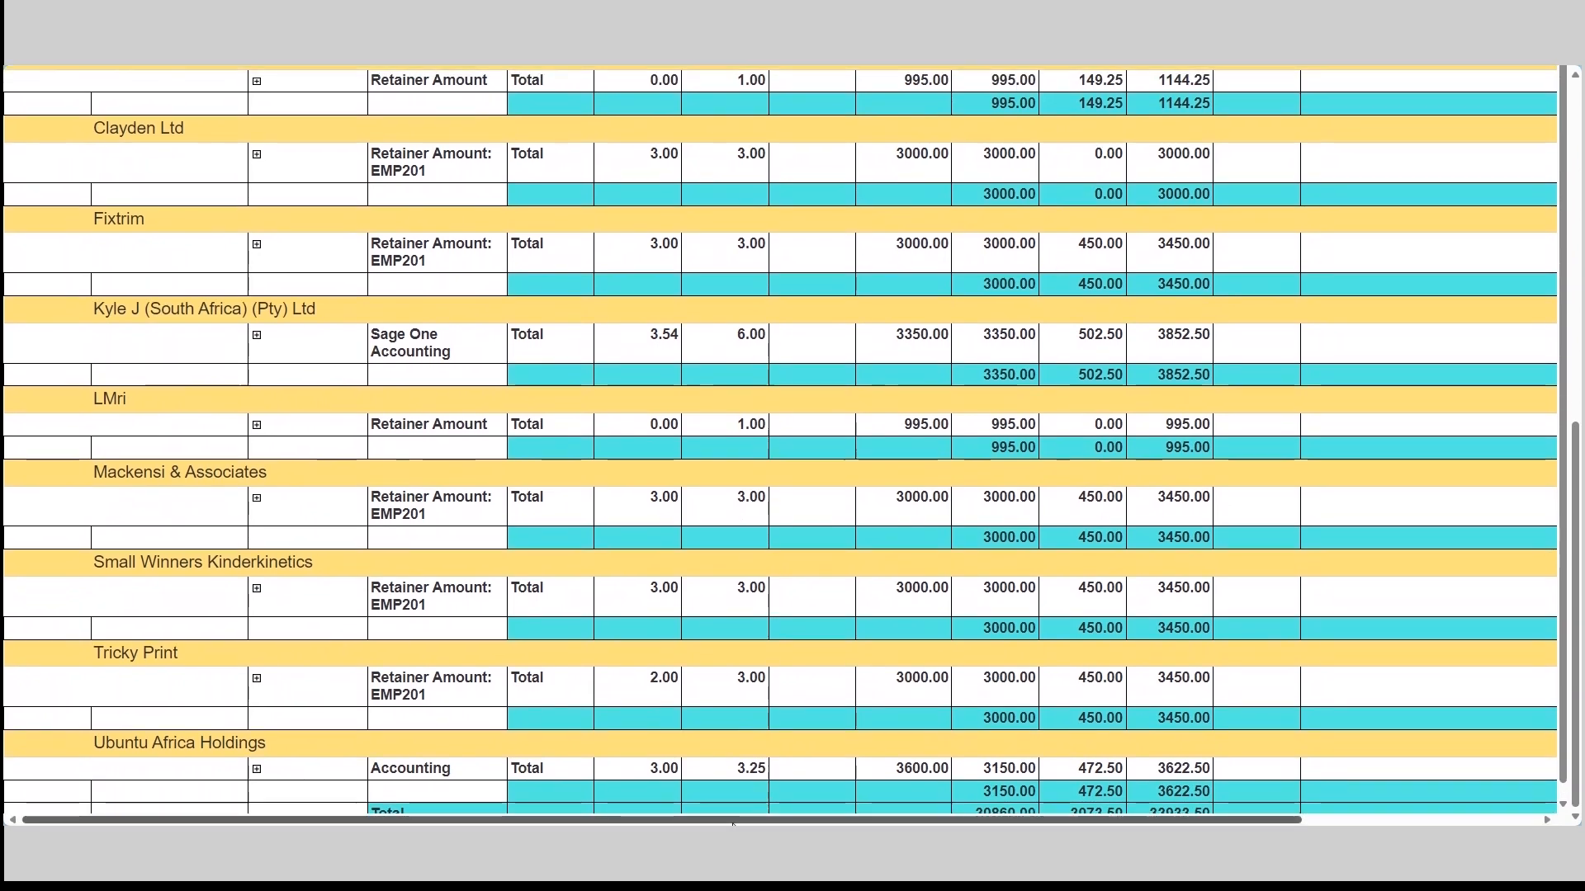
scroll(624, 419, "up", 2)
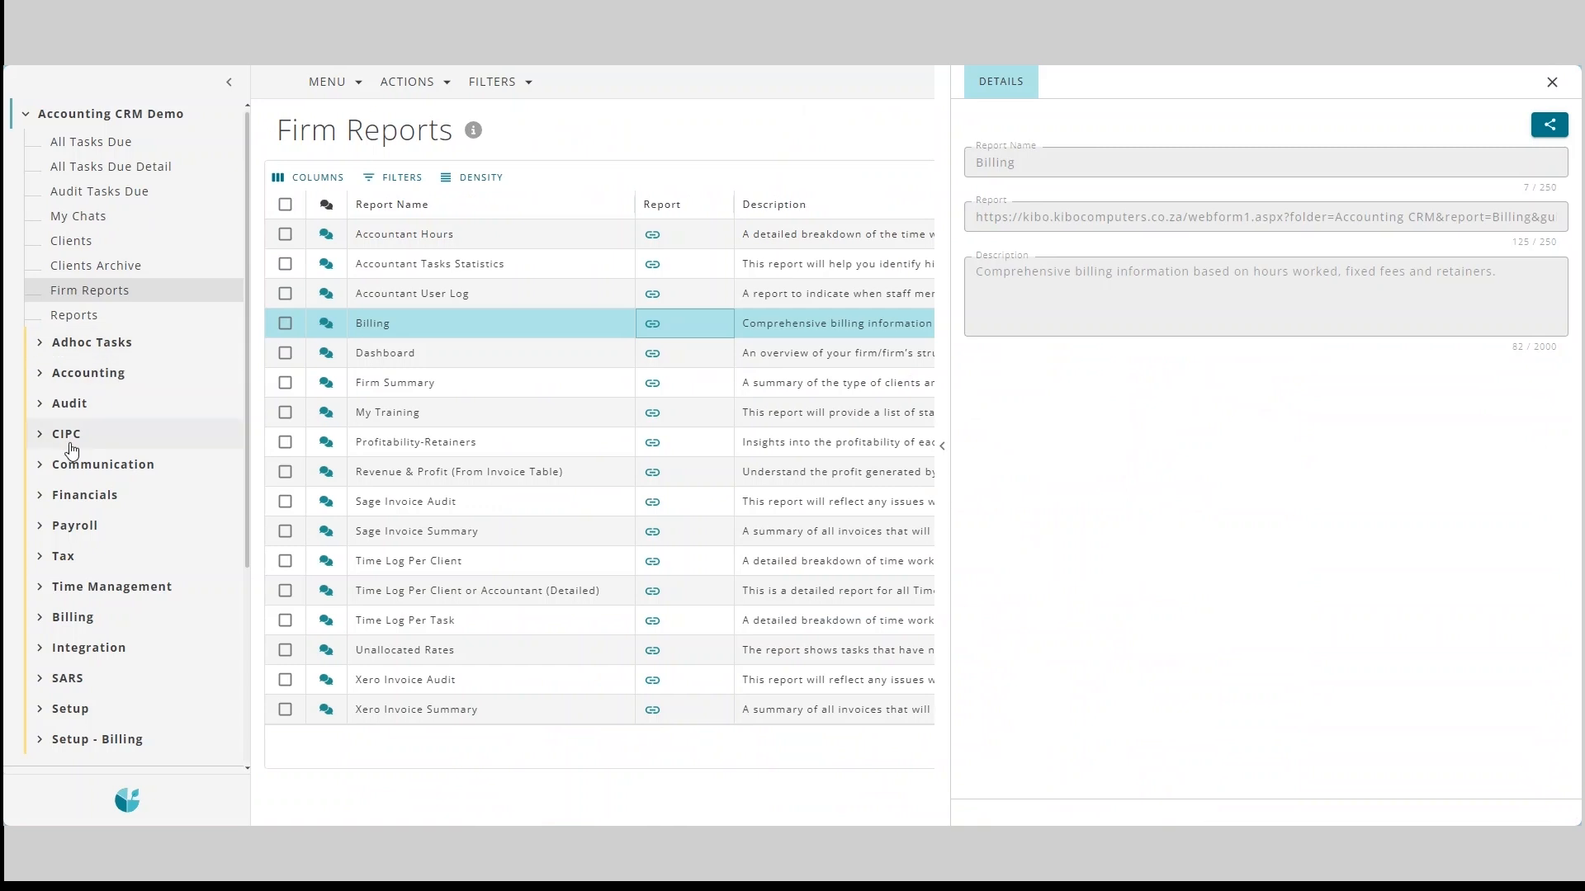
In the Billing Process table, set the Generate Adhoc Invoices action to Process and save the record.
scroll(124, 517, "down", 3)
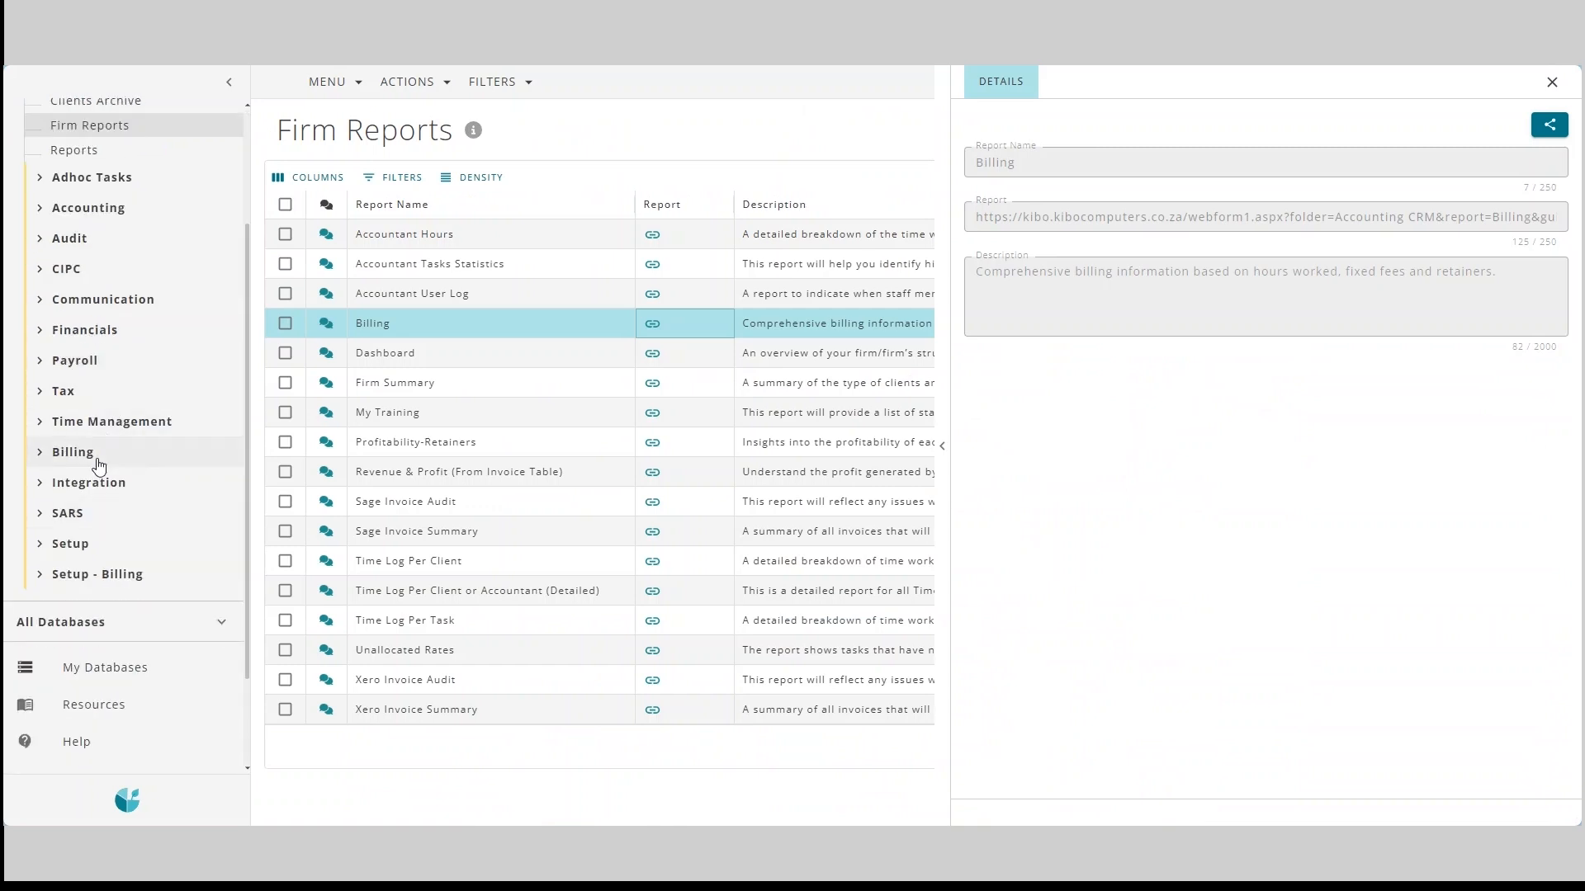
left_click(95, 454)
left_click(110, 536)
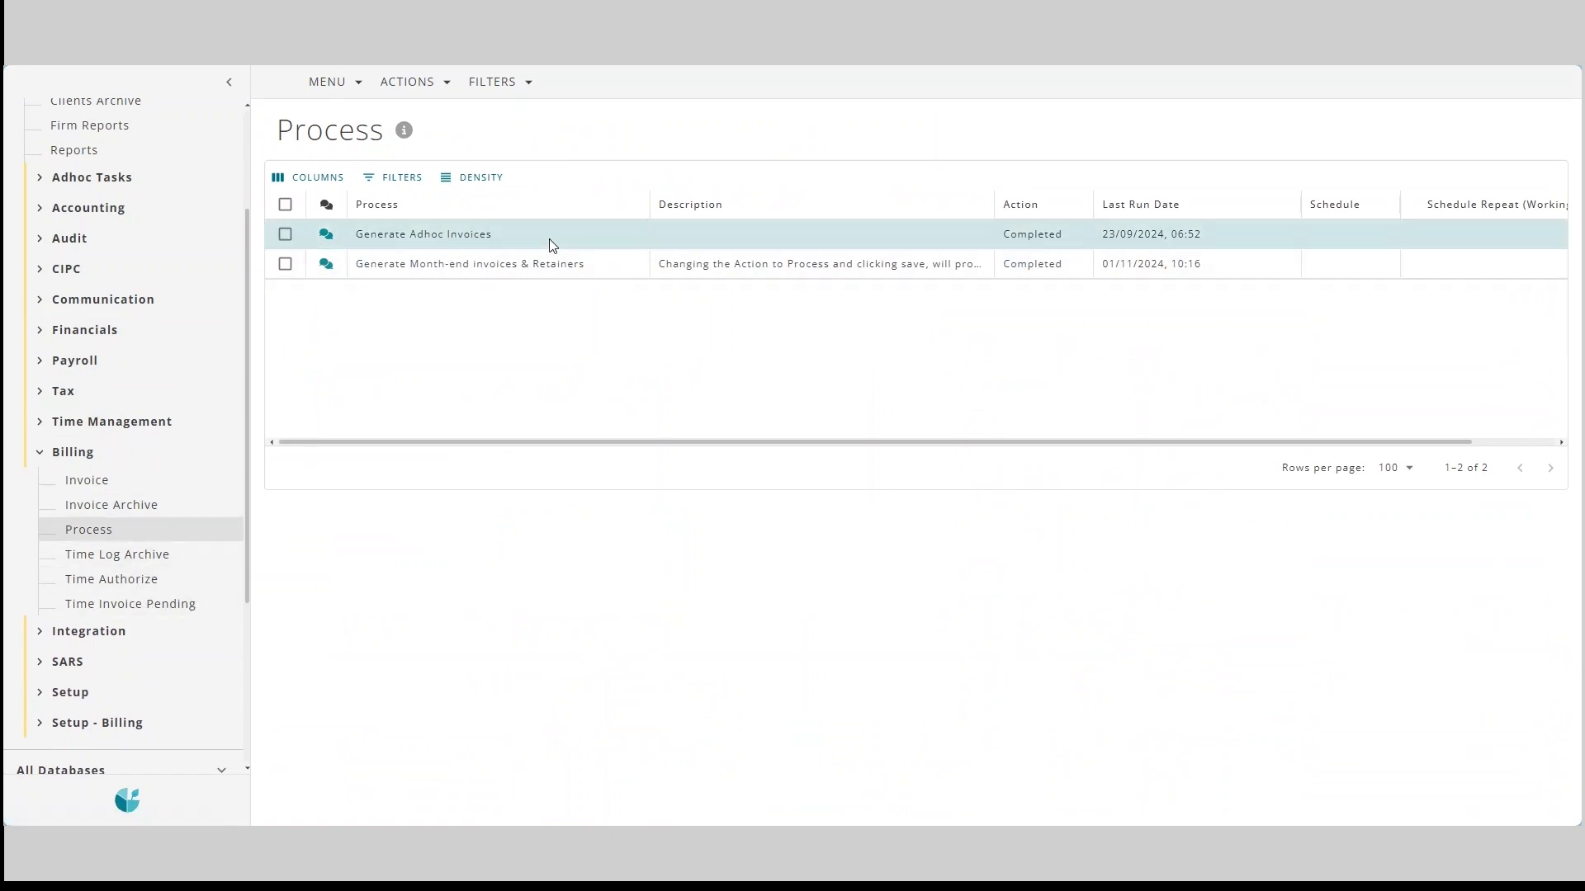
left_click(603, 248)
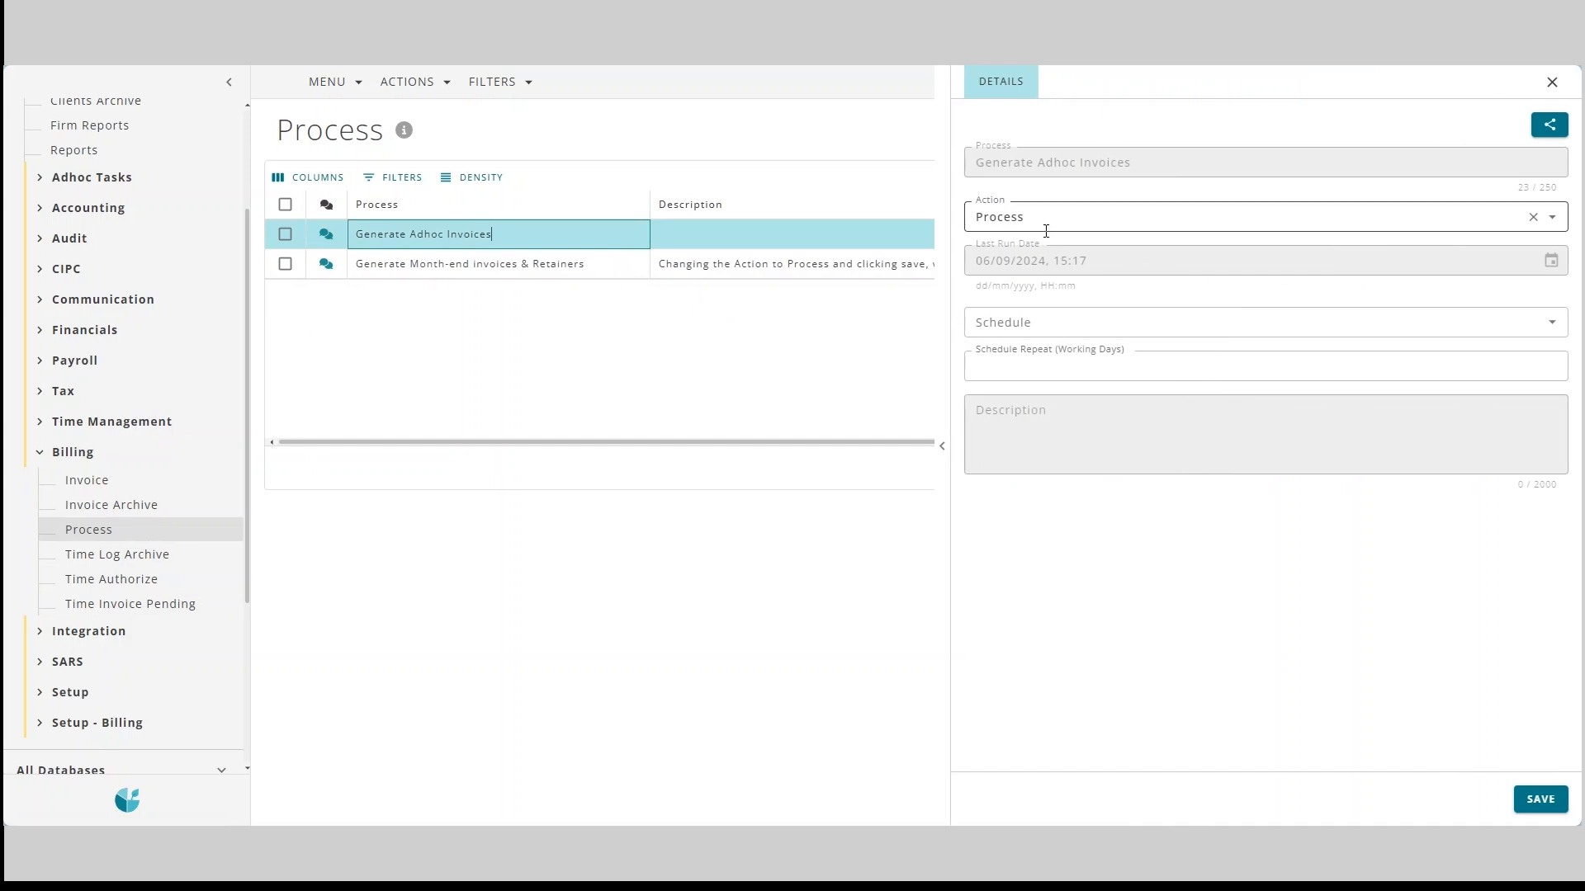
left_click(1044, 218)
left_click(1037, 277)
left_click(1043, 218)
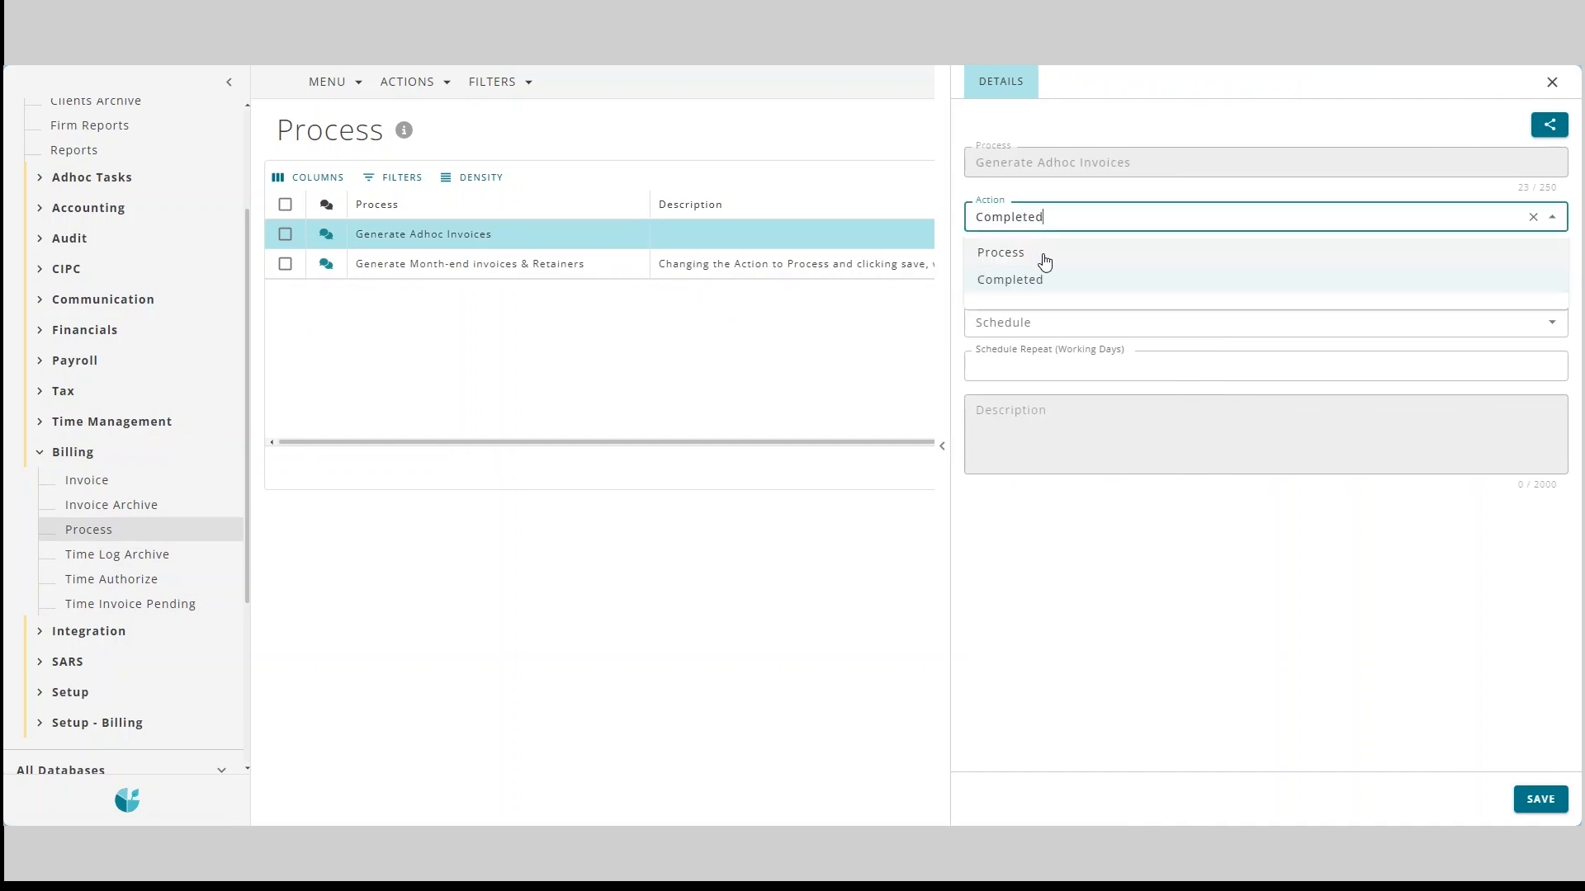
left_click(1043, 255)
left_click(1540, 799)
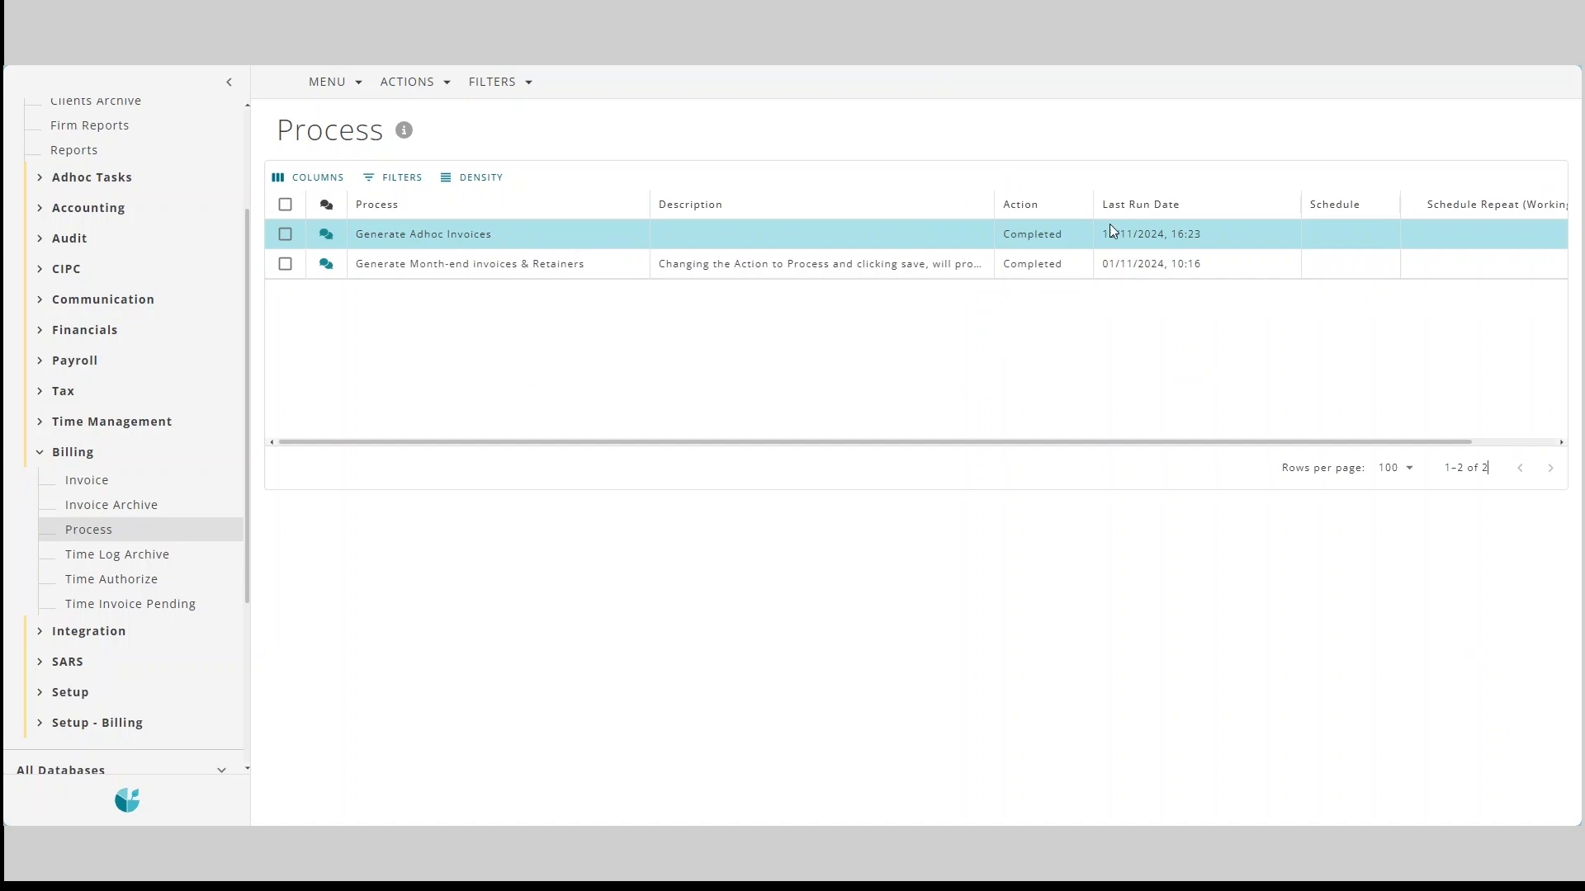
Set the action of Generate Month-end invoices & Retainers to Process and save the record.
left_click(538, 261)
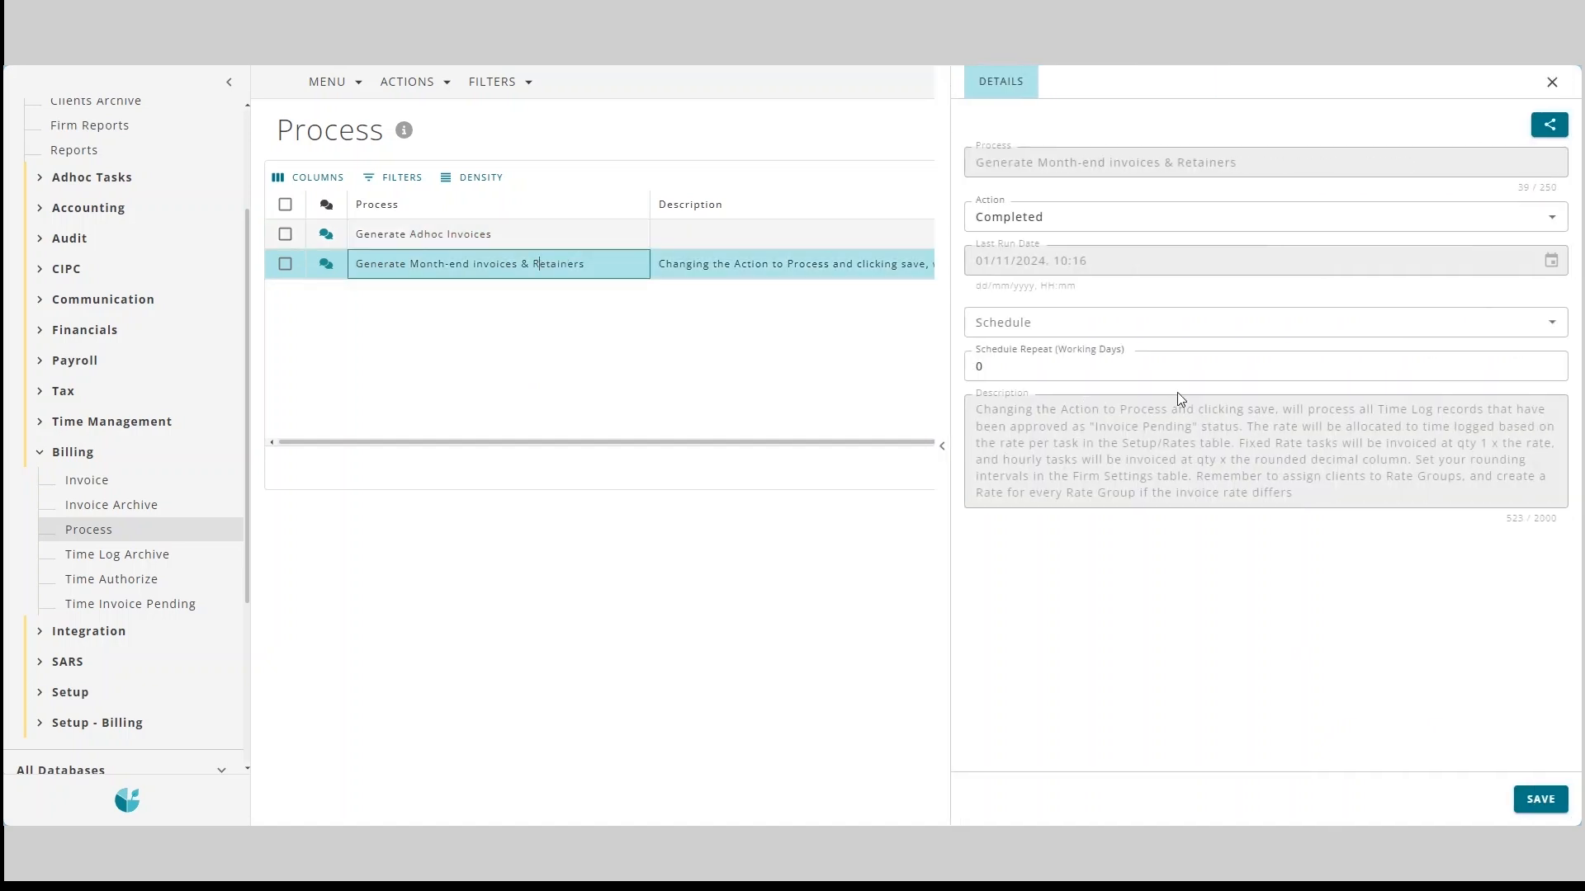
left_click(1089, 216)
left_click(1061, 253)
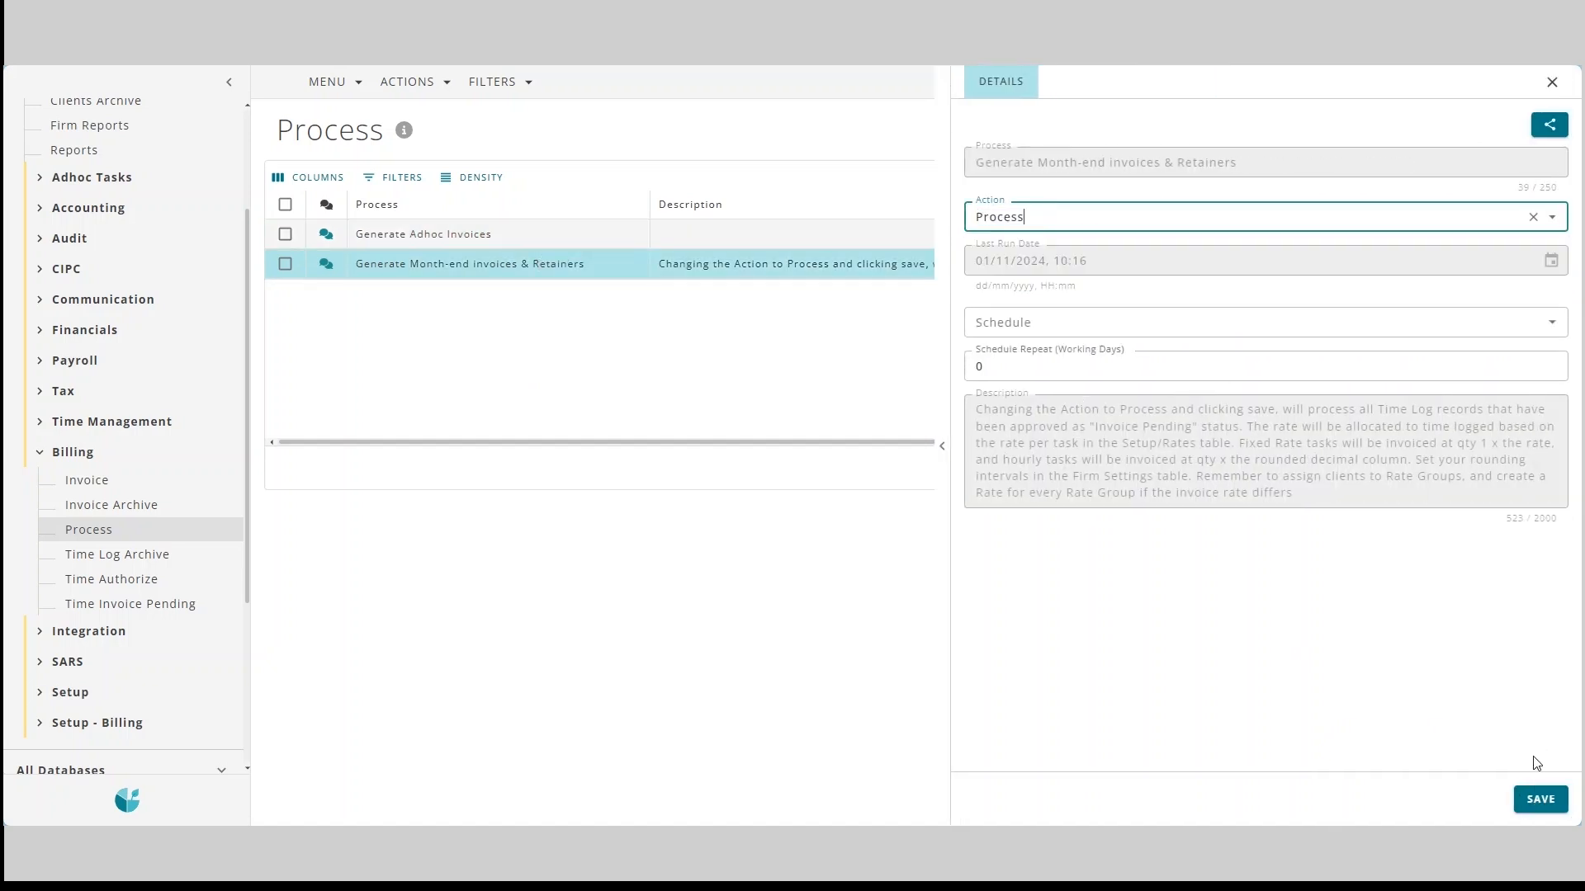
left_click(1537, 799)
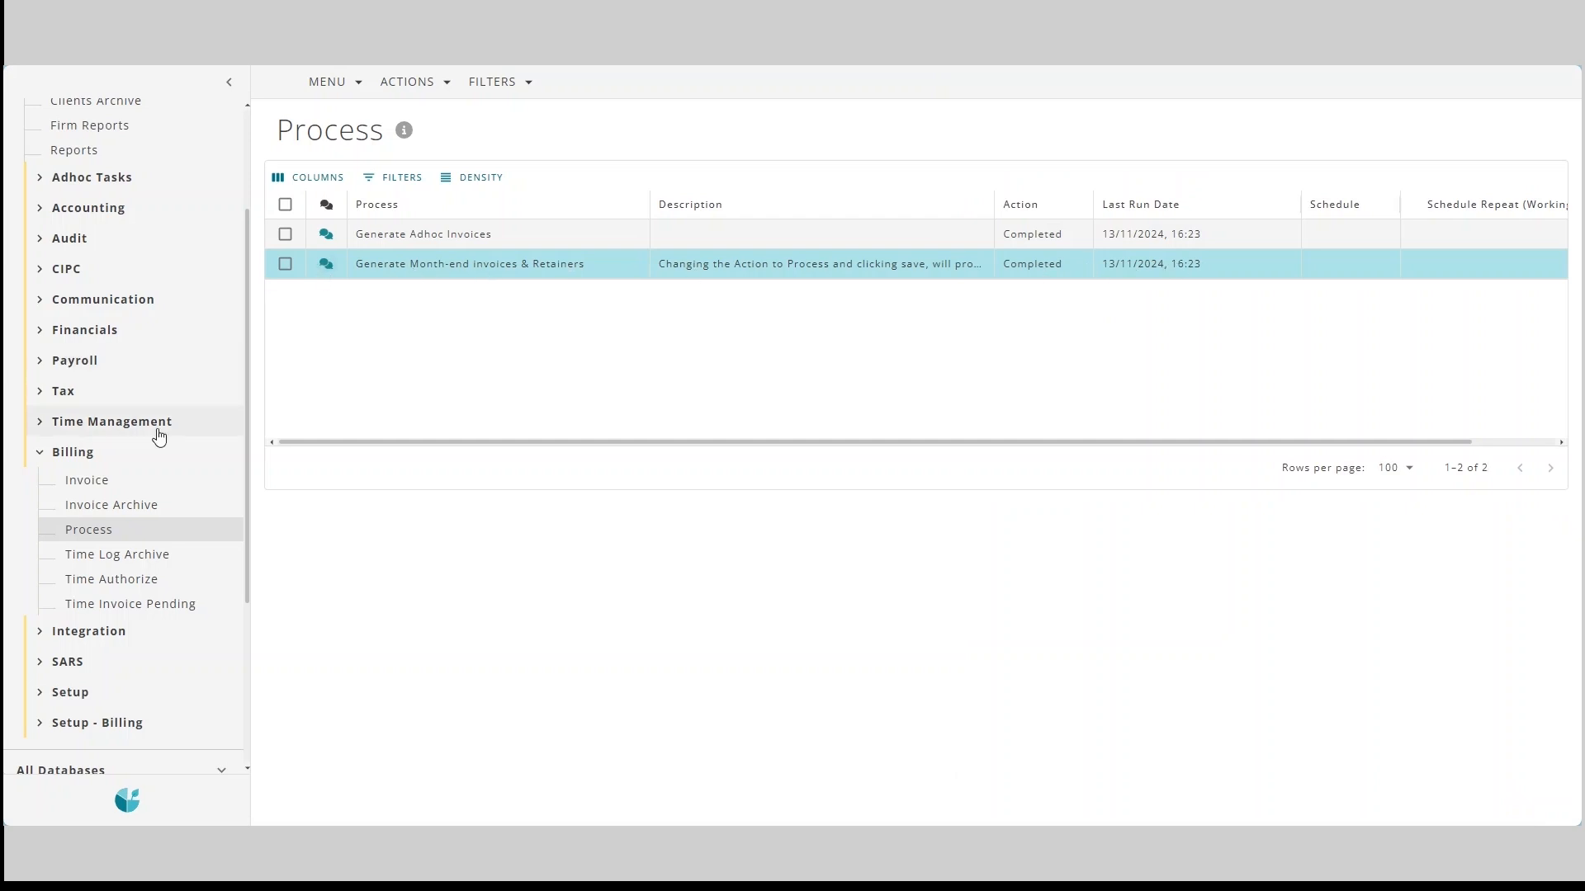
Open the Billing Invoice list, sort it by invoice date with the newest first, and filter it on 13/11/2024.
left_click(130, 487)
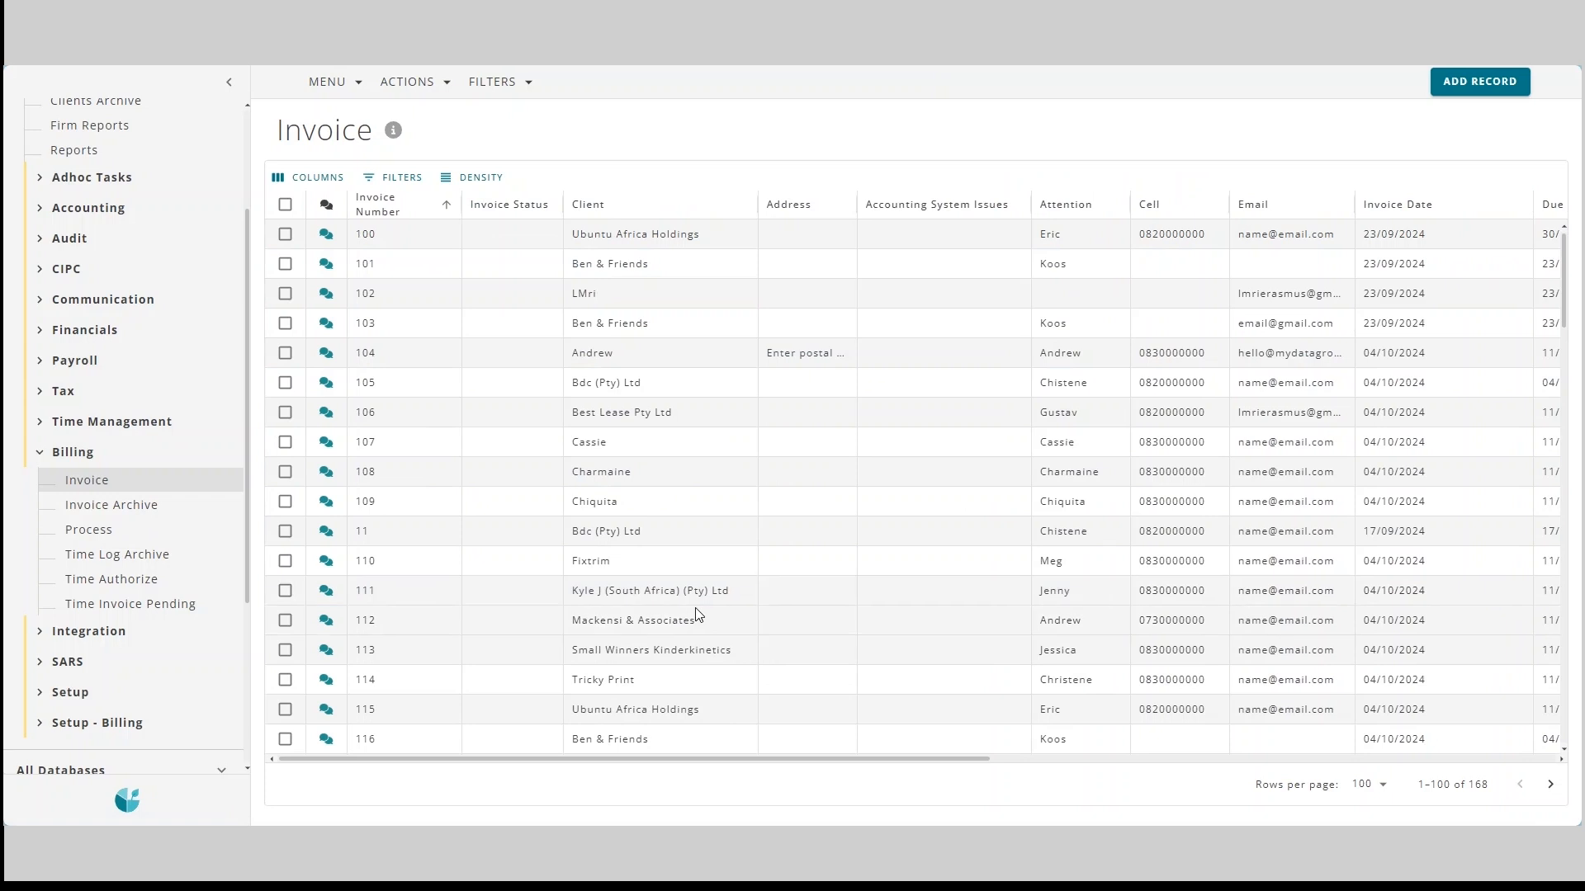
left_click_drag(781, 761, 1044, 763)
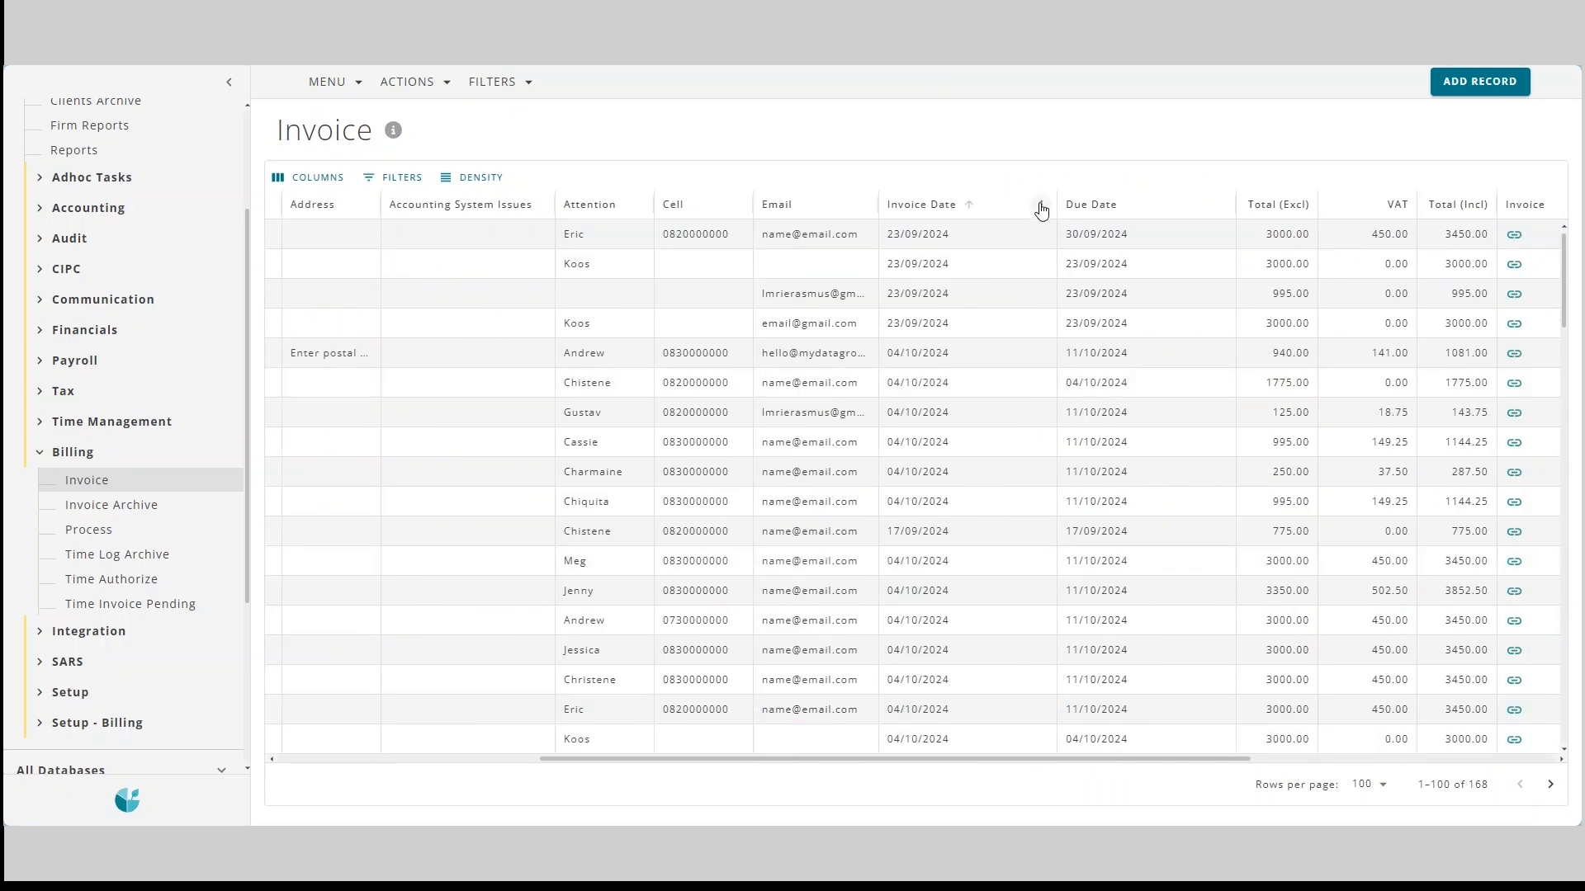
left_click(1001, 215)
left_click(997, 217)
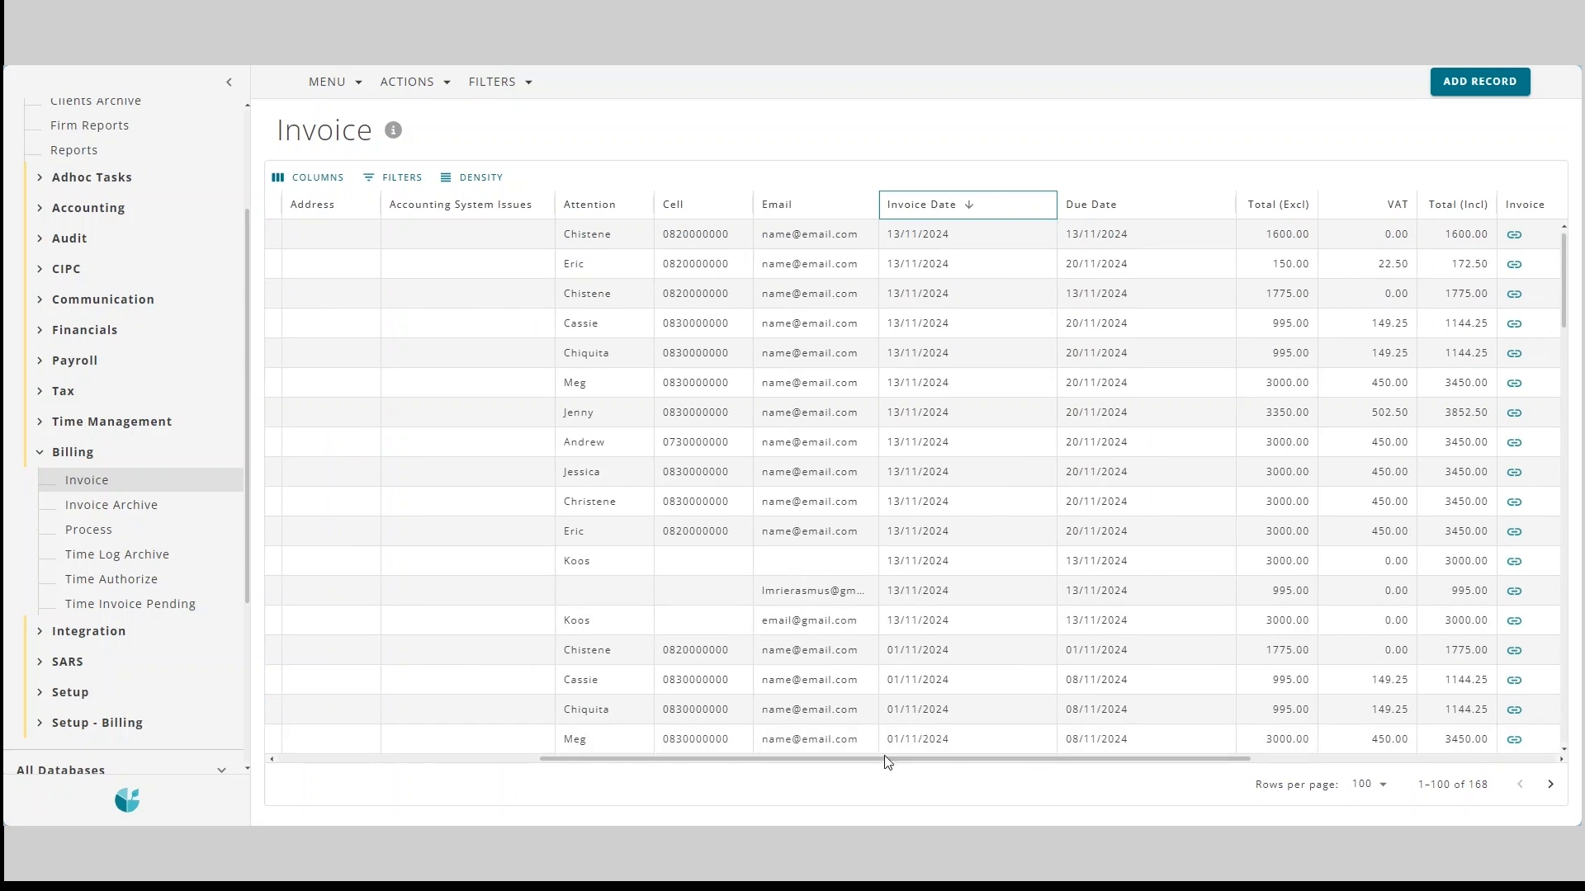
right_click(920, 243)
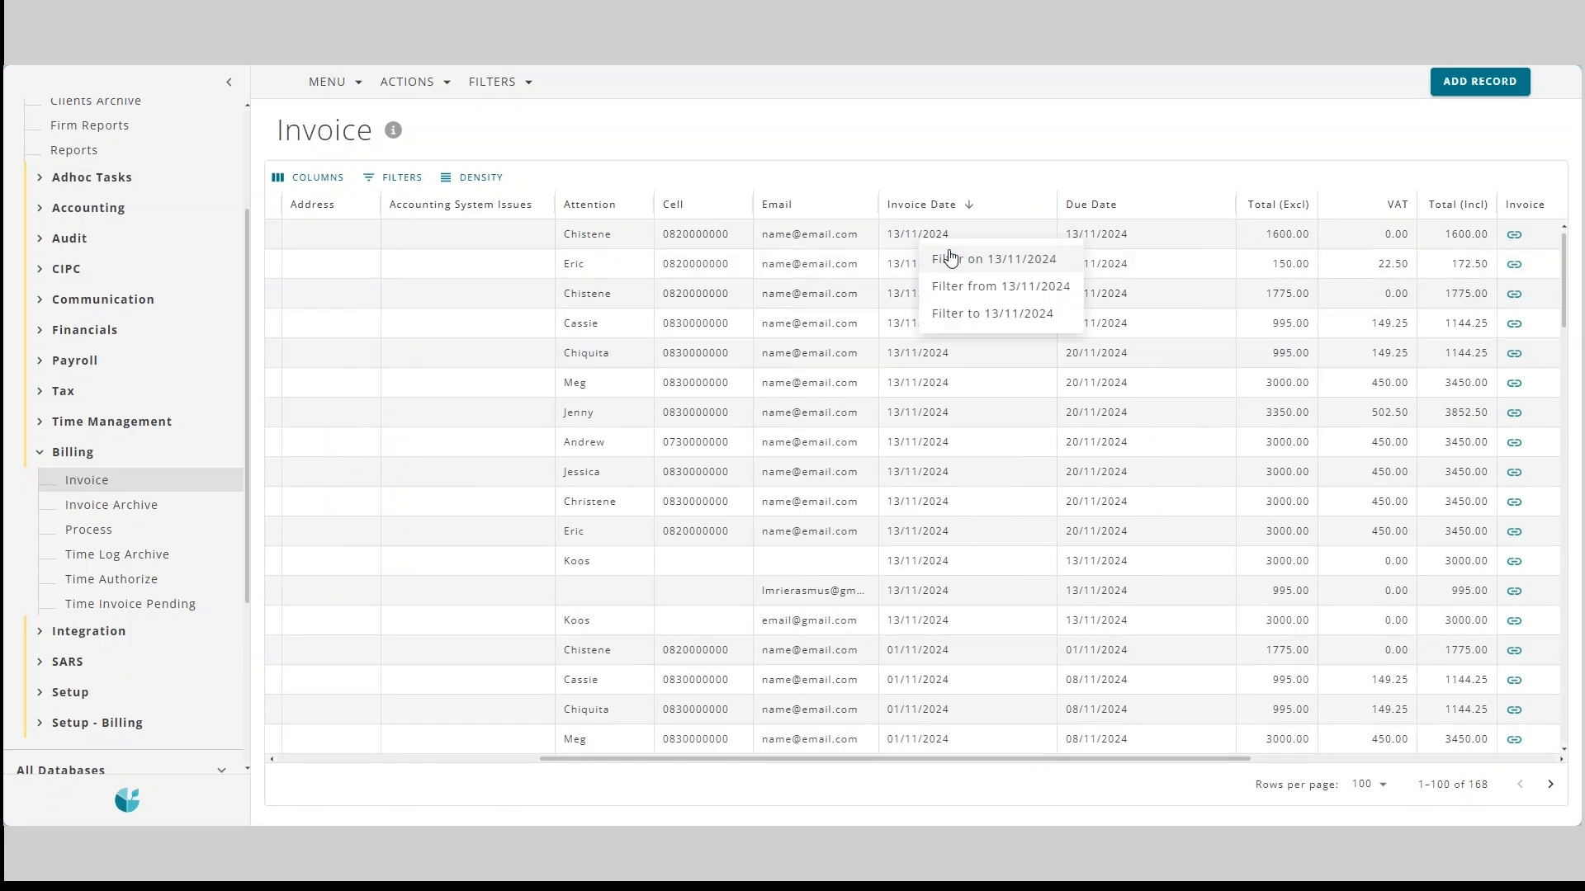
left_click(949, 262)
left_click_drag(792, 637, 529, 639)
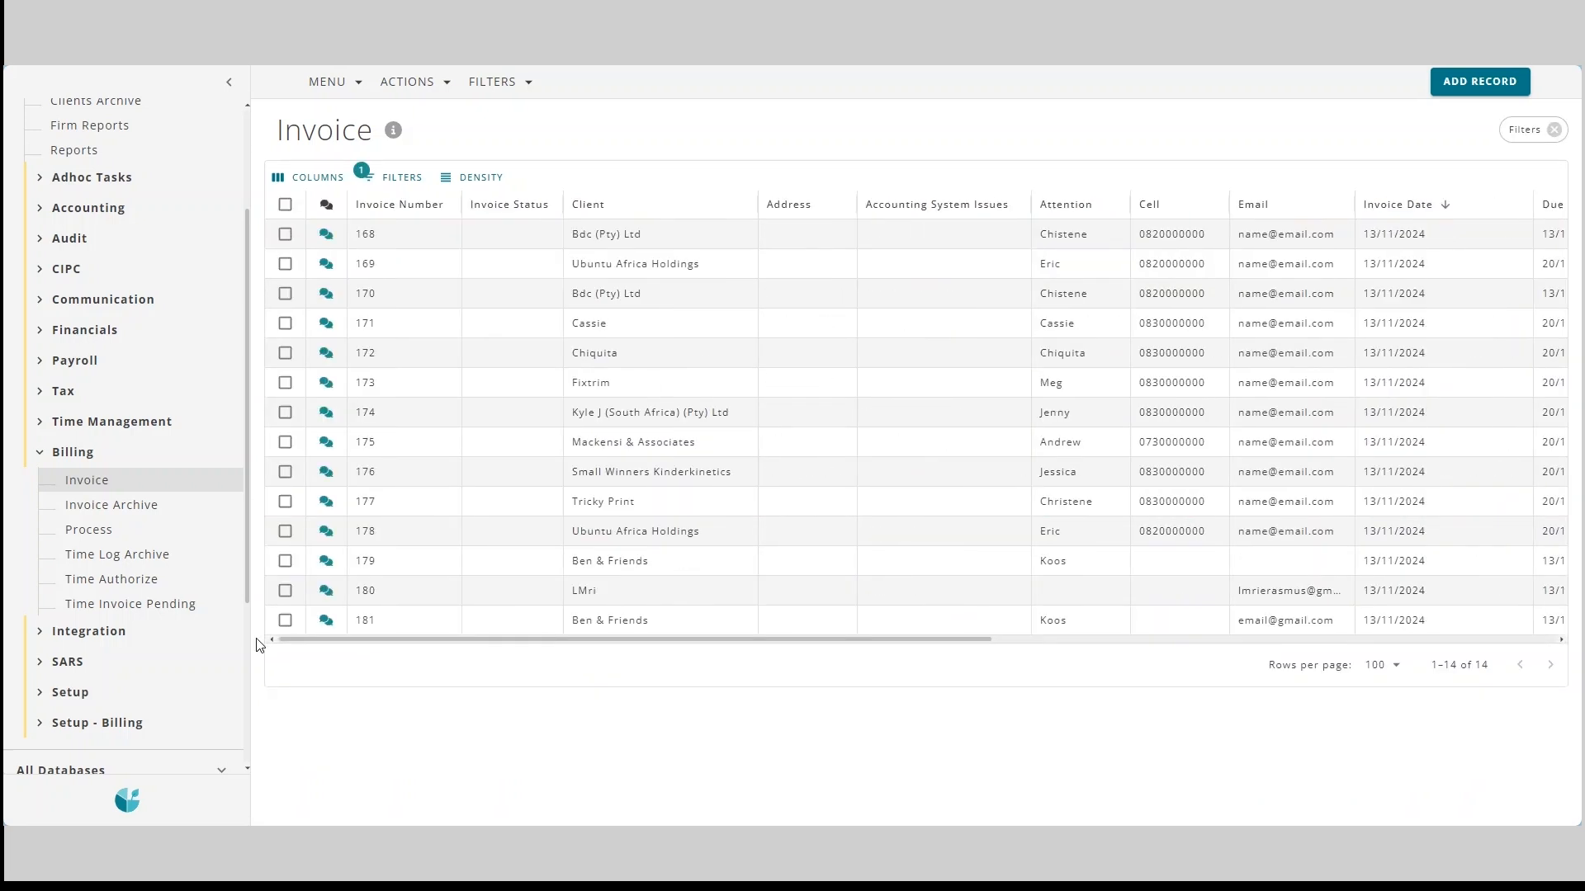
Open invoice 168 for Bdc (Pty) Ltd and review its details and invoice lines, including VAT and total.
left_click(630, 235)
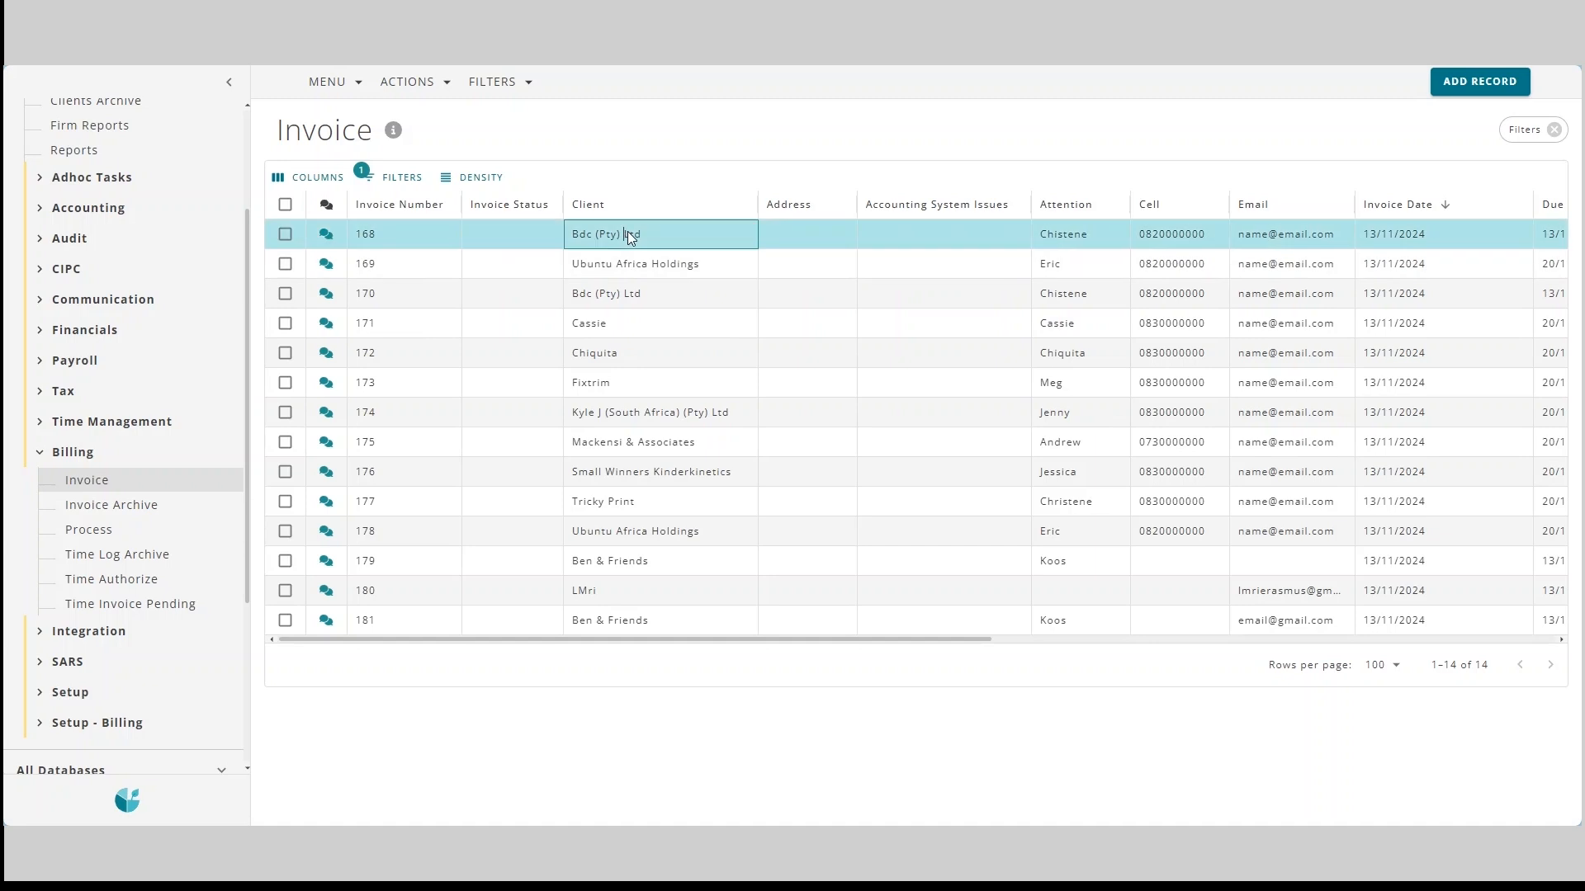
scroll(1041, 739, "down", 2)
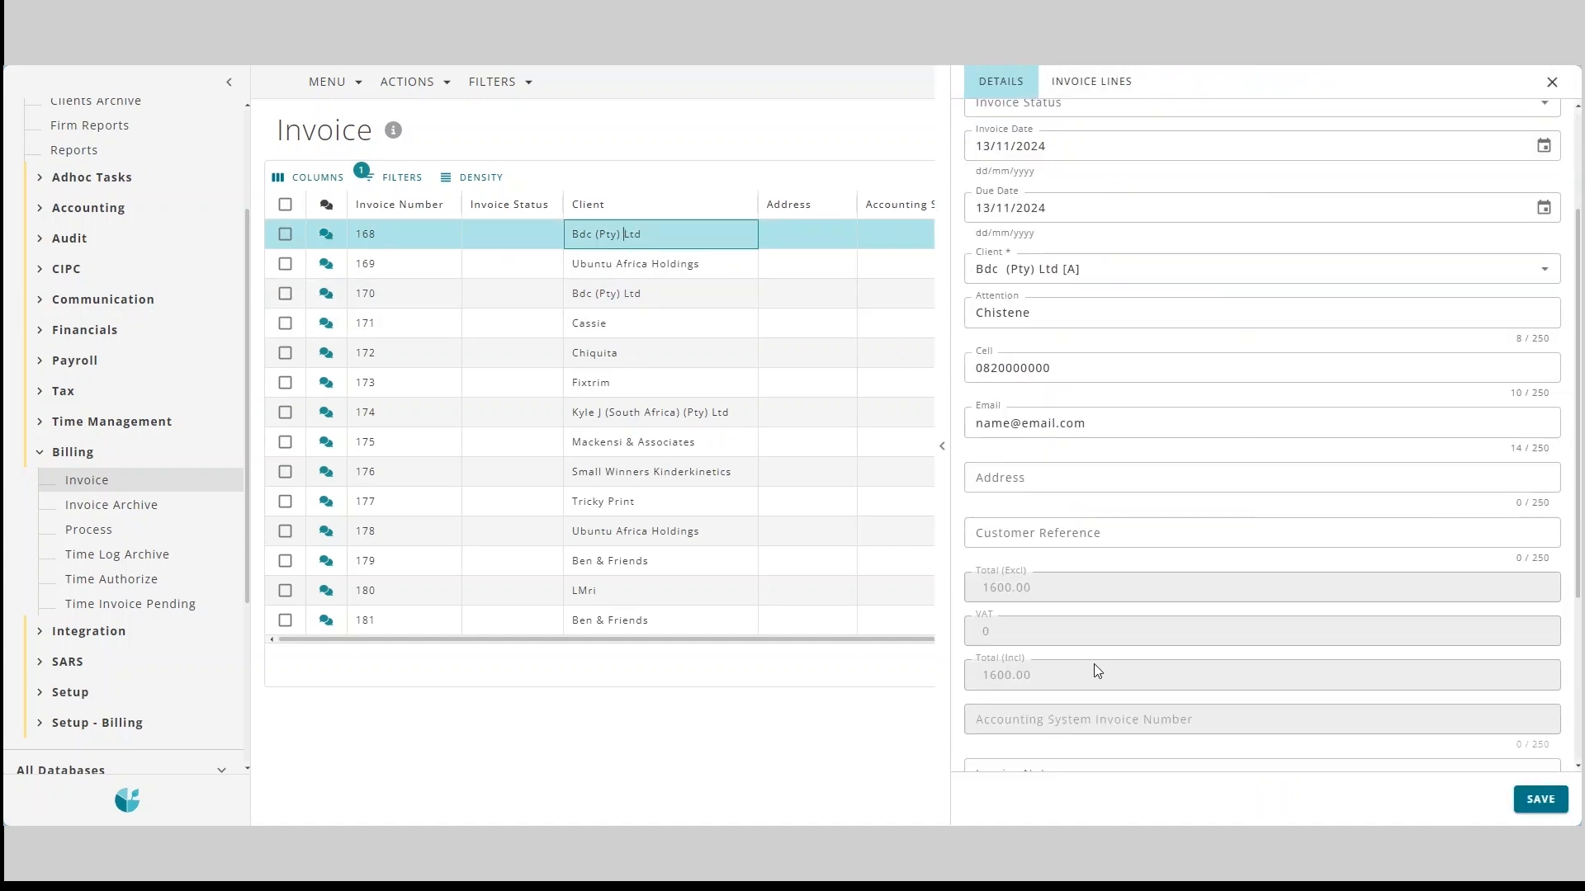
left_click(1094, 81)
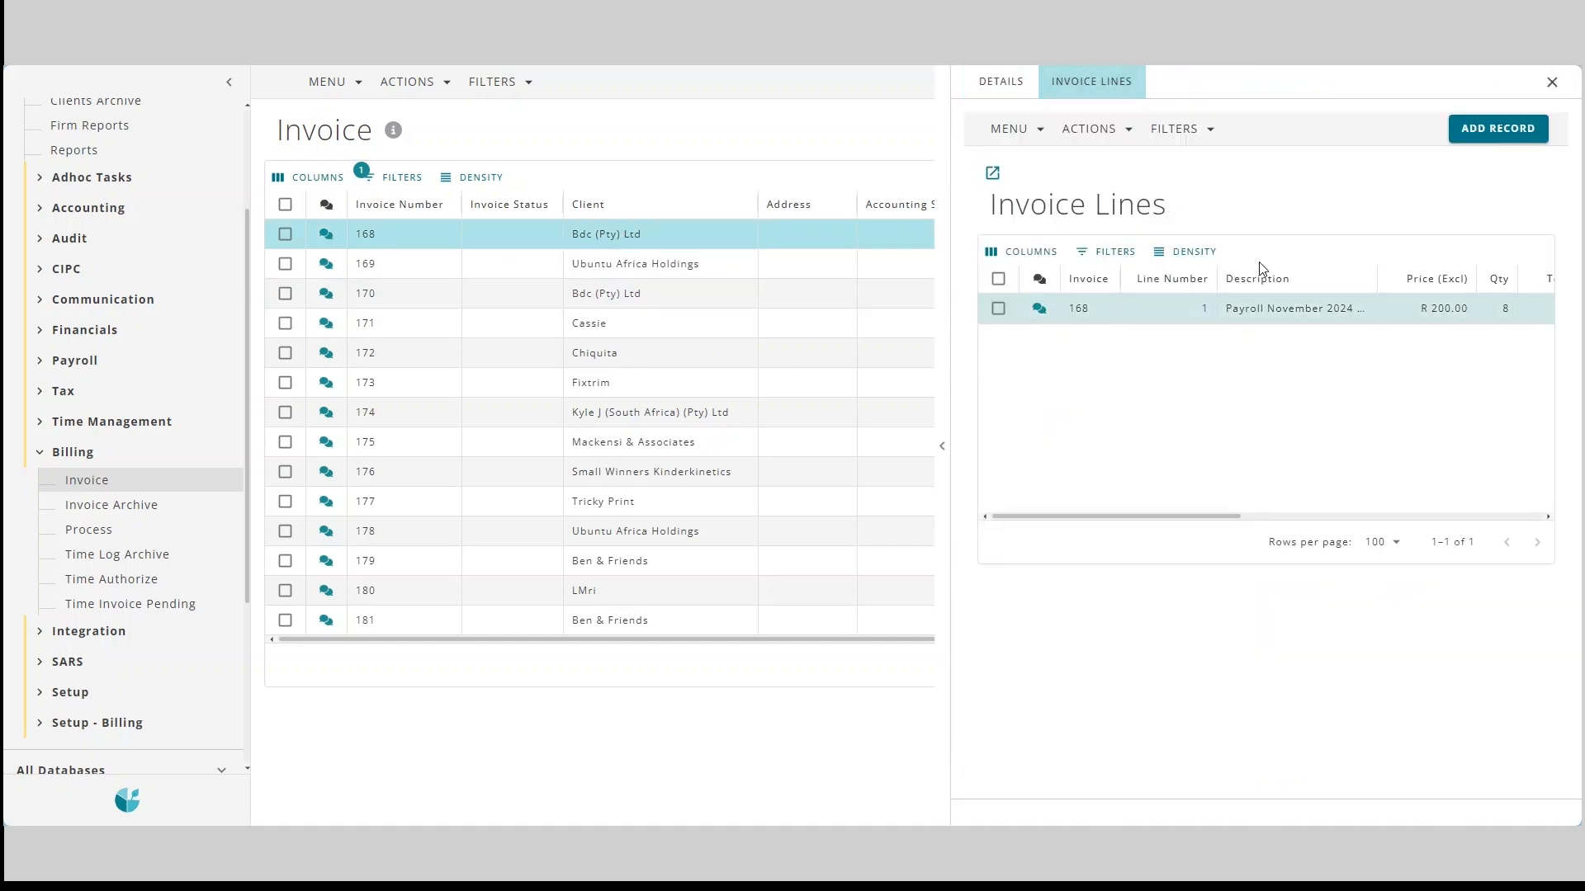
left_click_drag(1111, 515, 1386, 503)
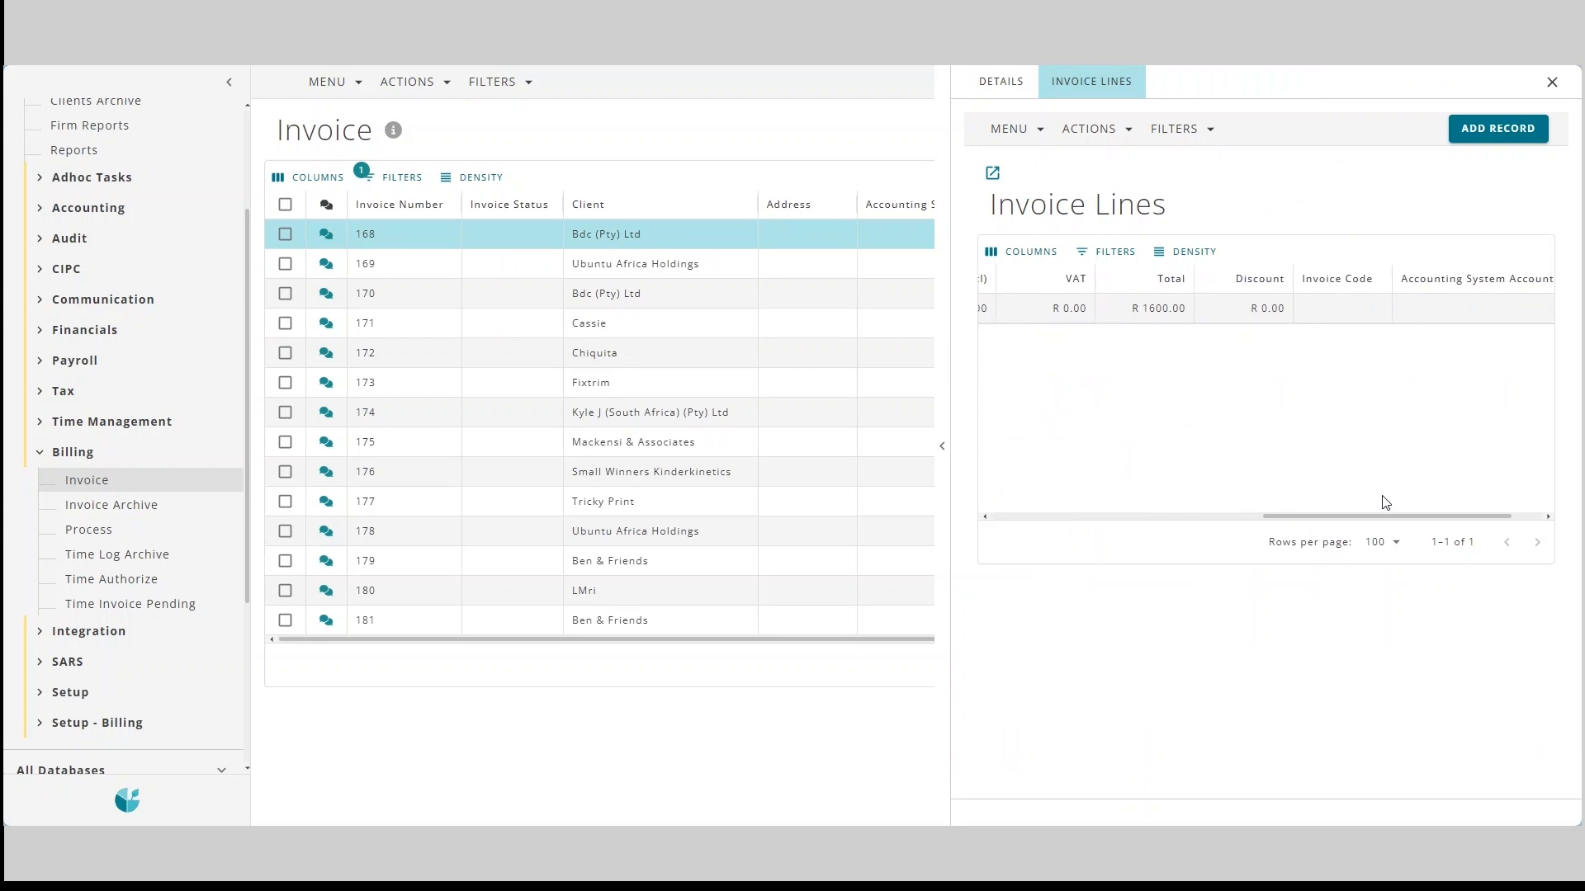
left_click(1552, 82)
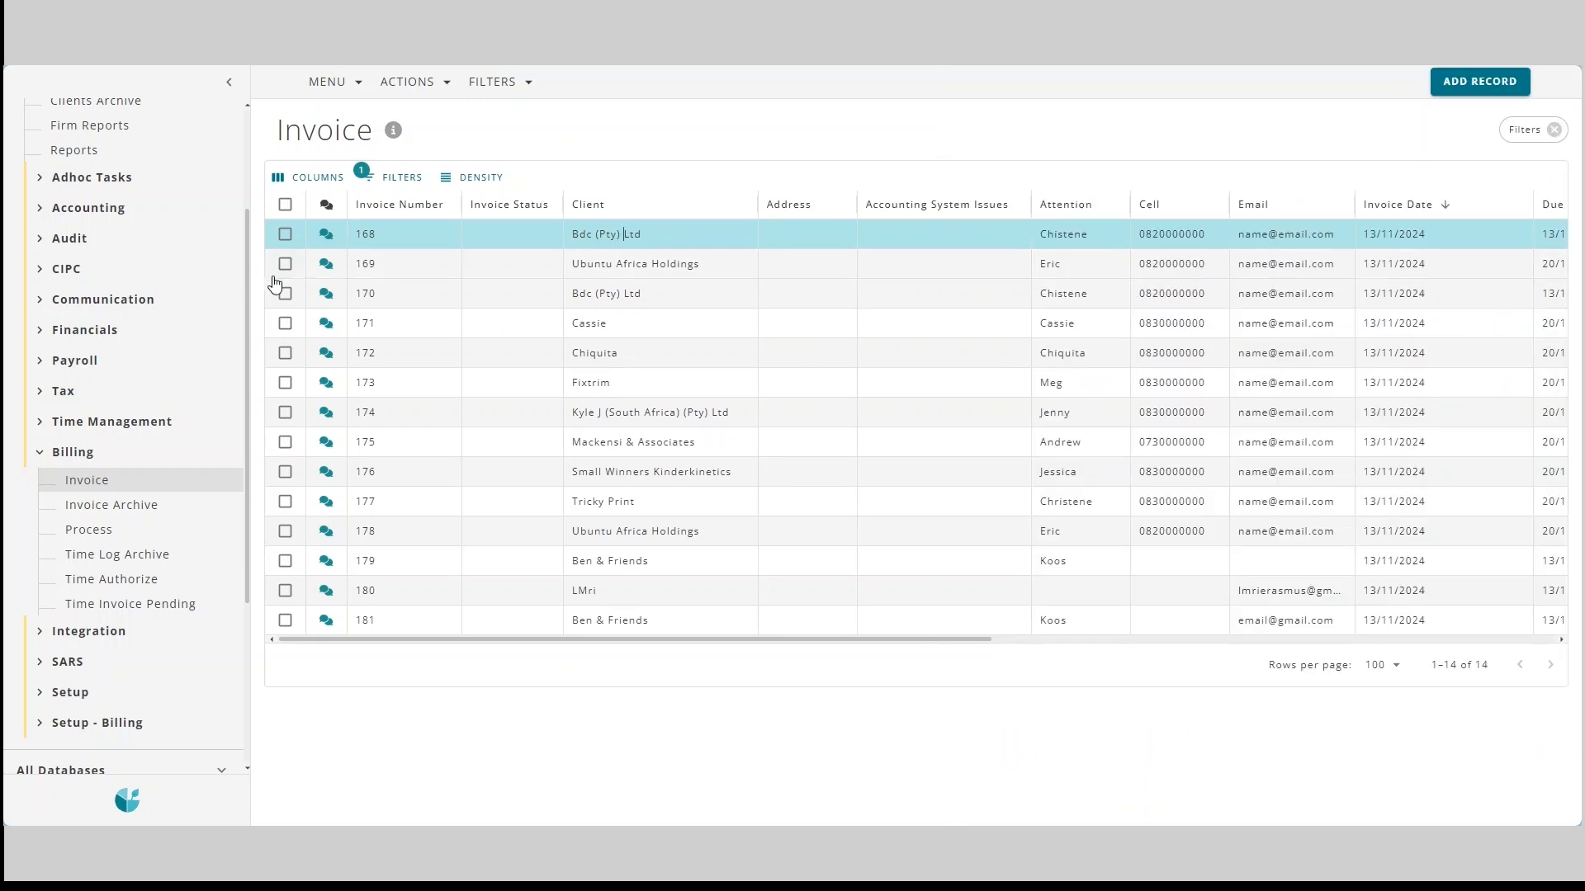
Select all invoices in the filtered list and show the actions for posting them to Sage or Xero.
left_click(285, 234)
left_click(285, 264)
left_click(285, 294)
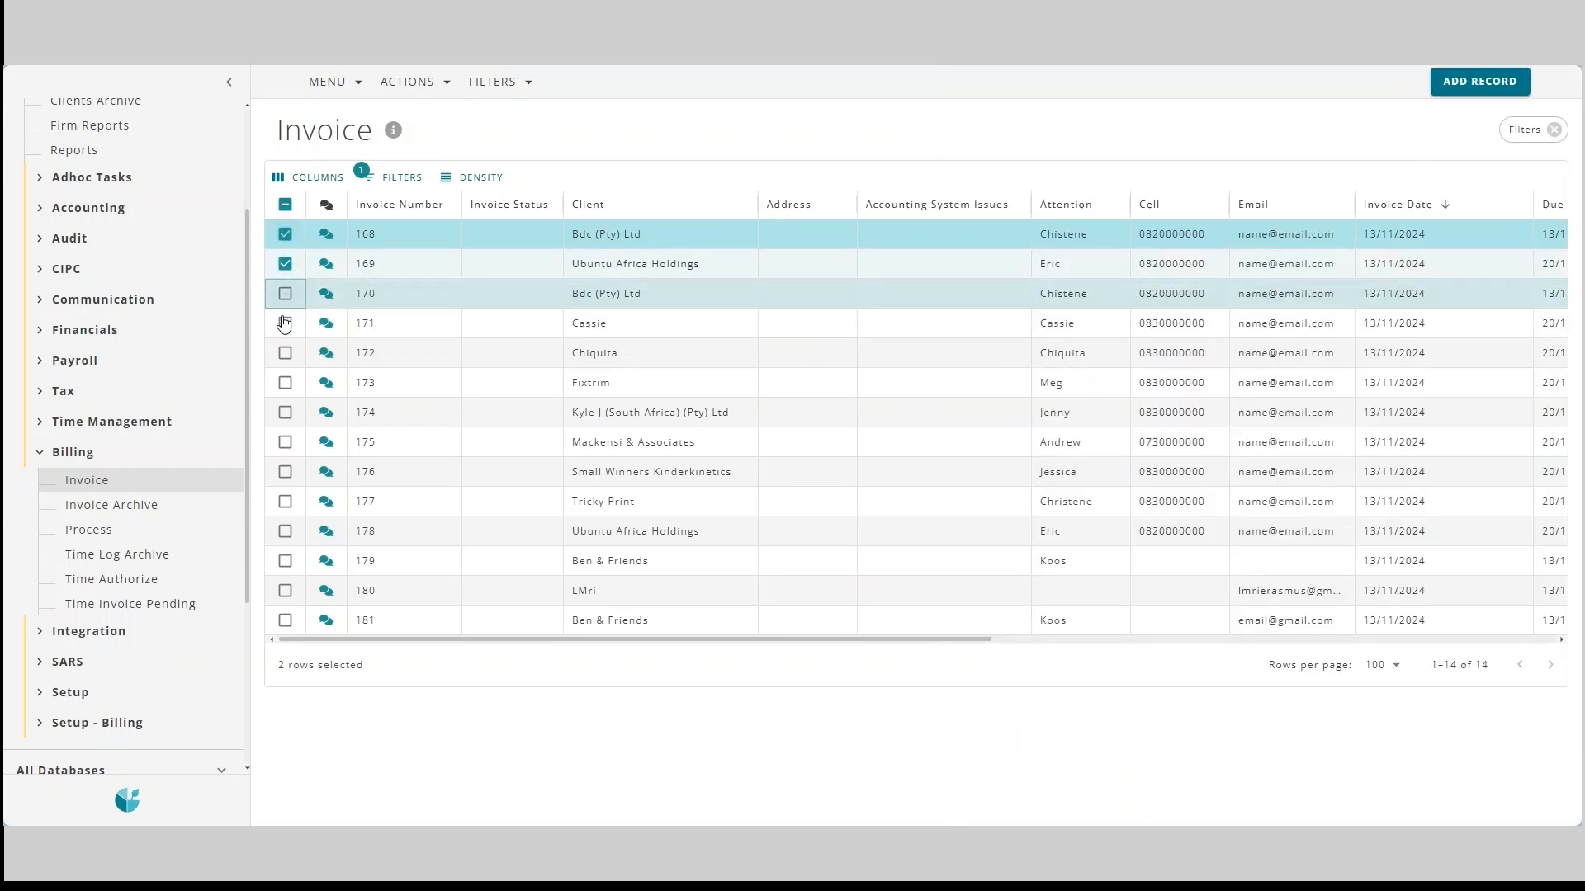
left_click(284, 324)
left_click(407, 81)
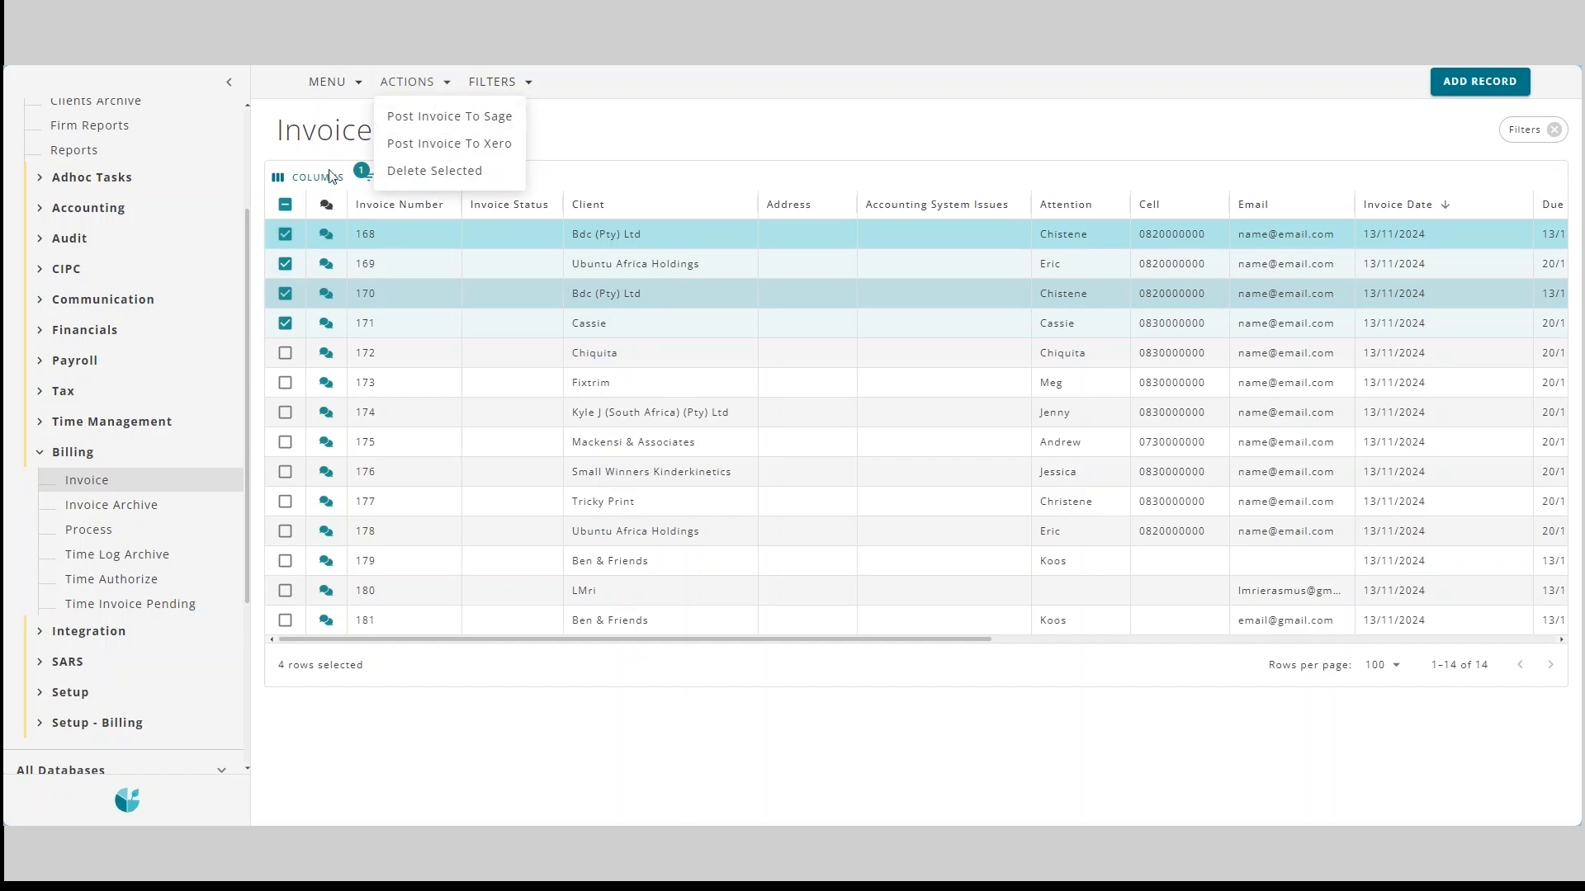
left_click(285, 204)
left_click(285, 204)
left_click(284, 204)
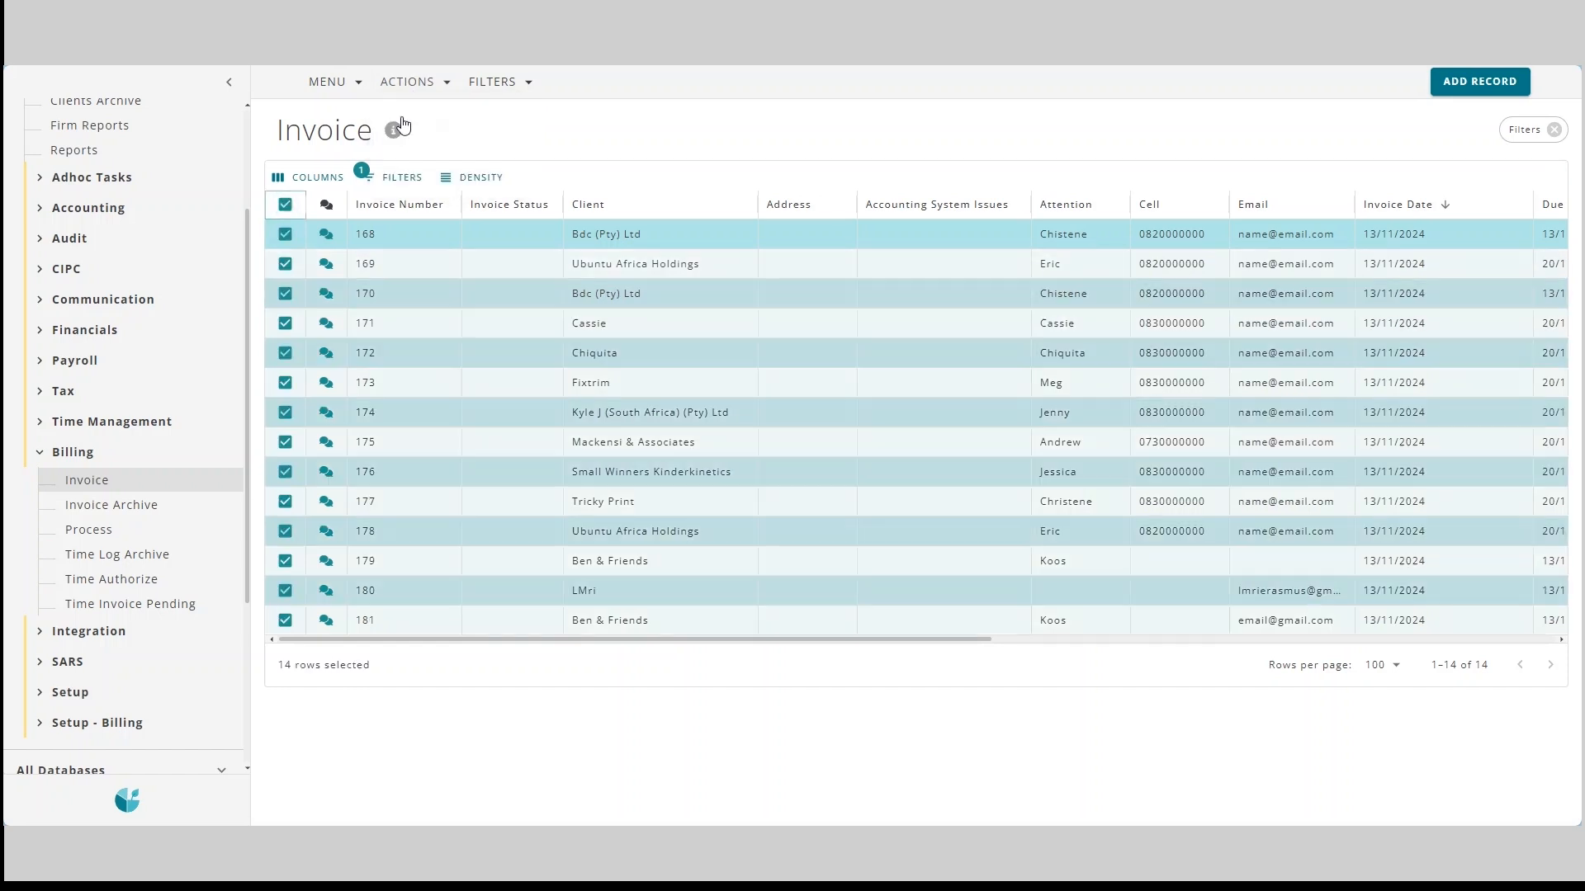
left_click(408, 81)
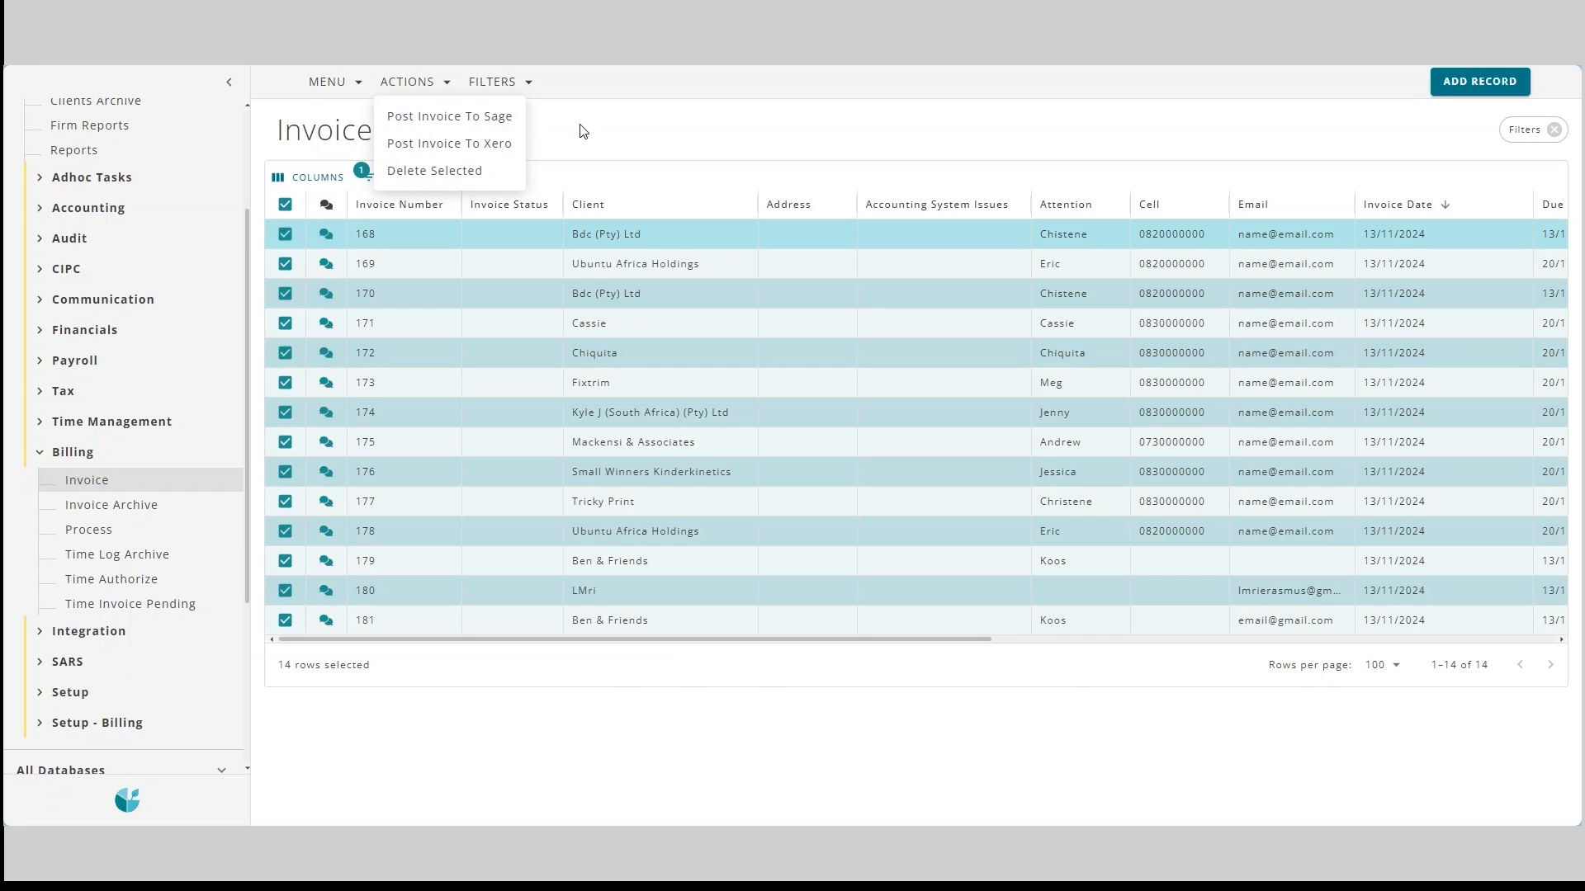
Open the Communication Emails list and view the Income Tax Individuals email record at full width.
left_click(103, 299)
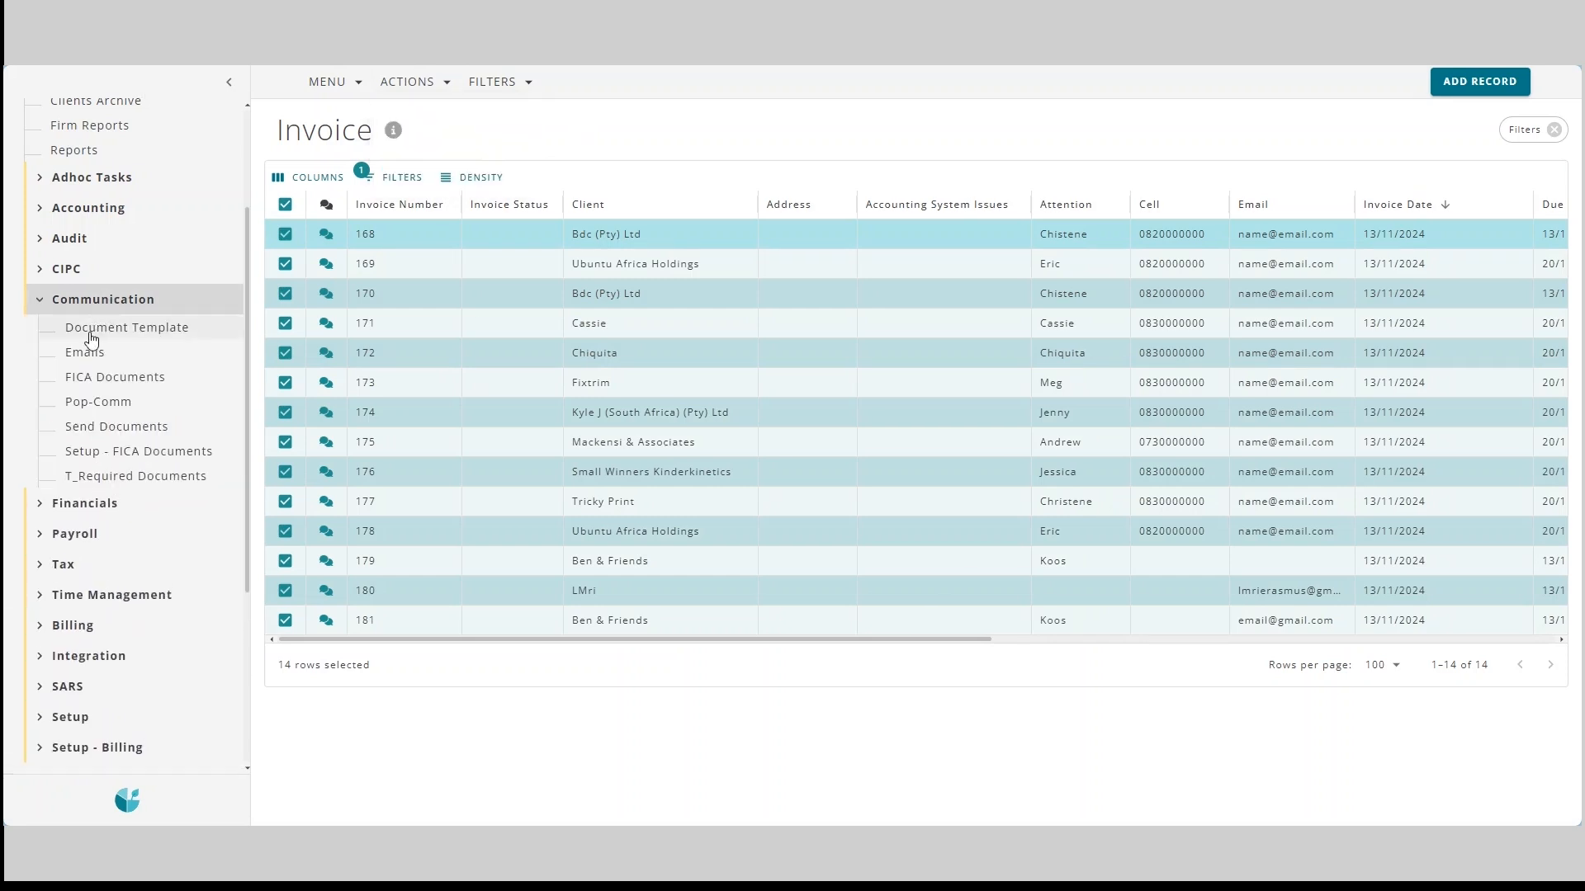
left_click(85, 352)
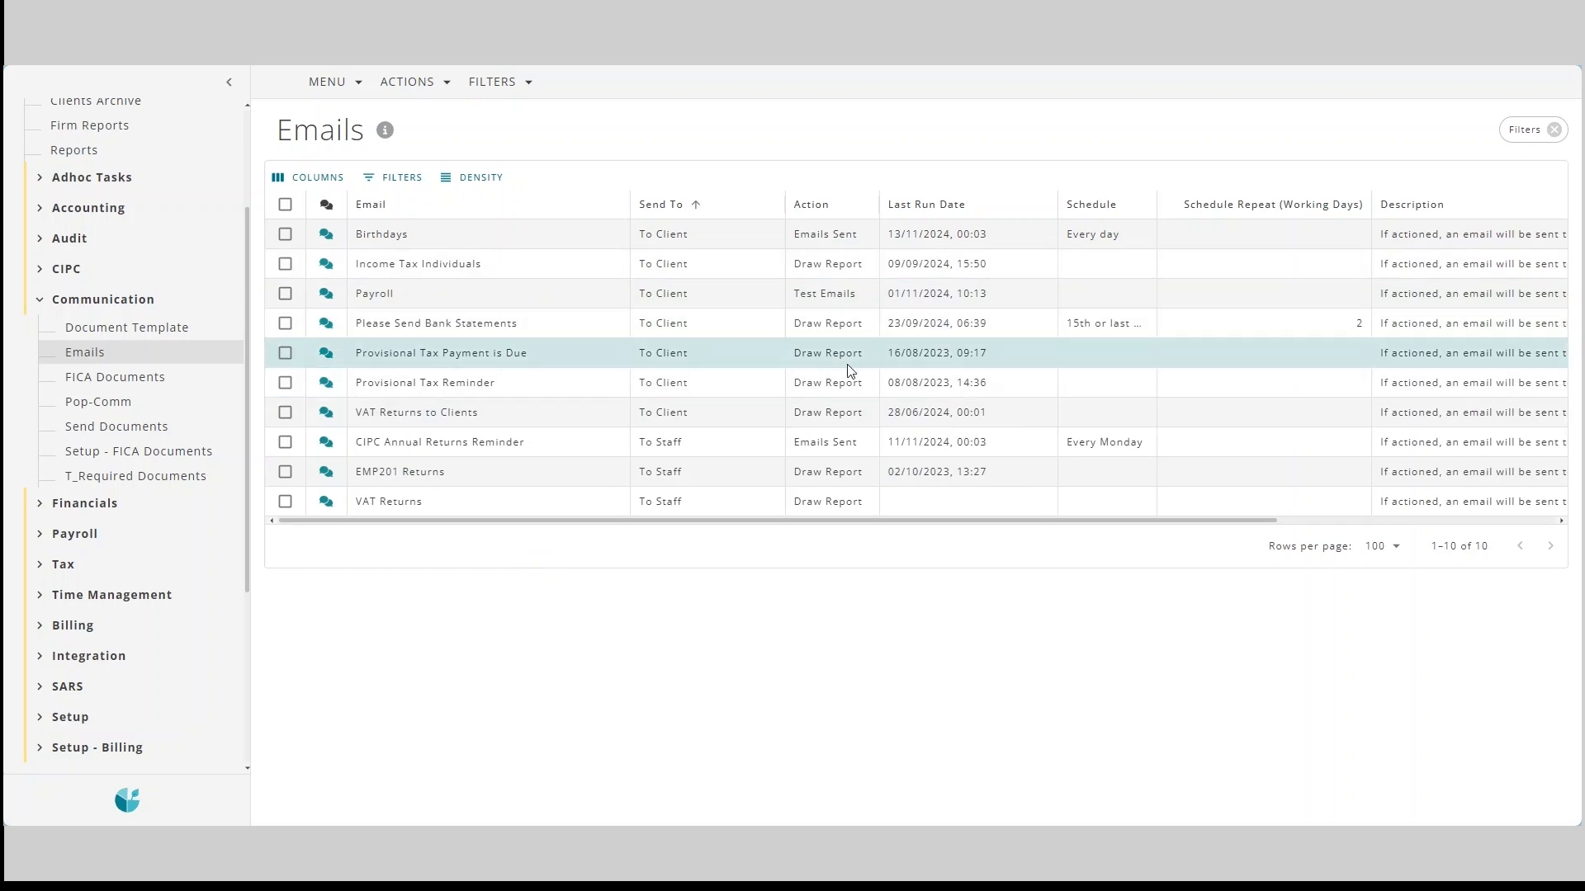
left_click(593, 234)
left_click(475, 268)
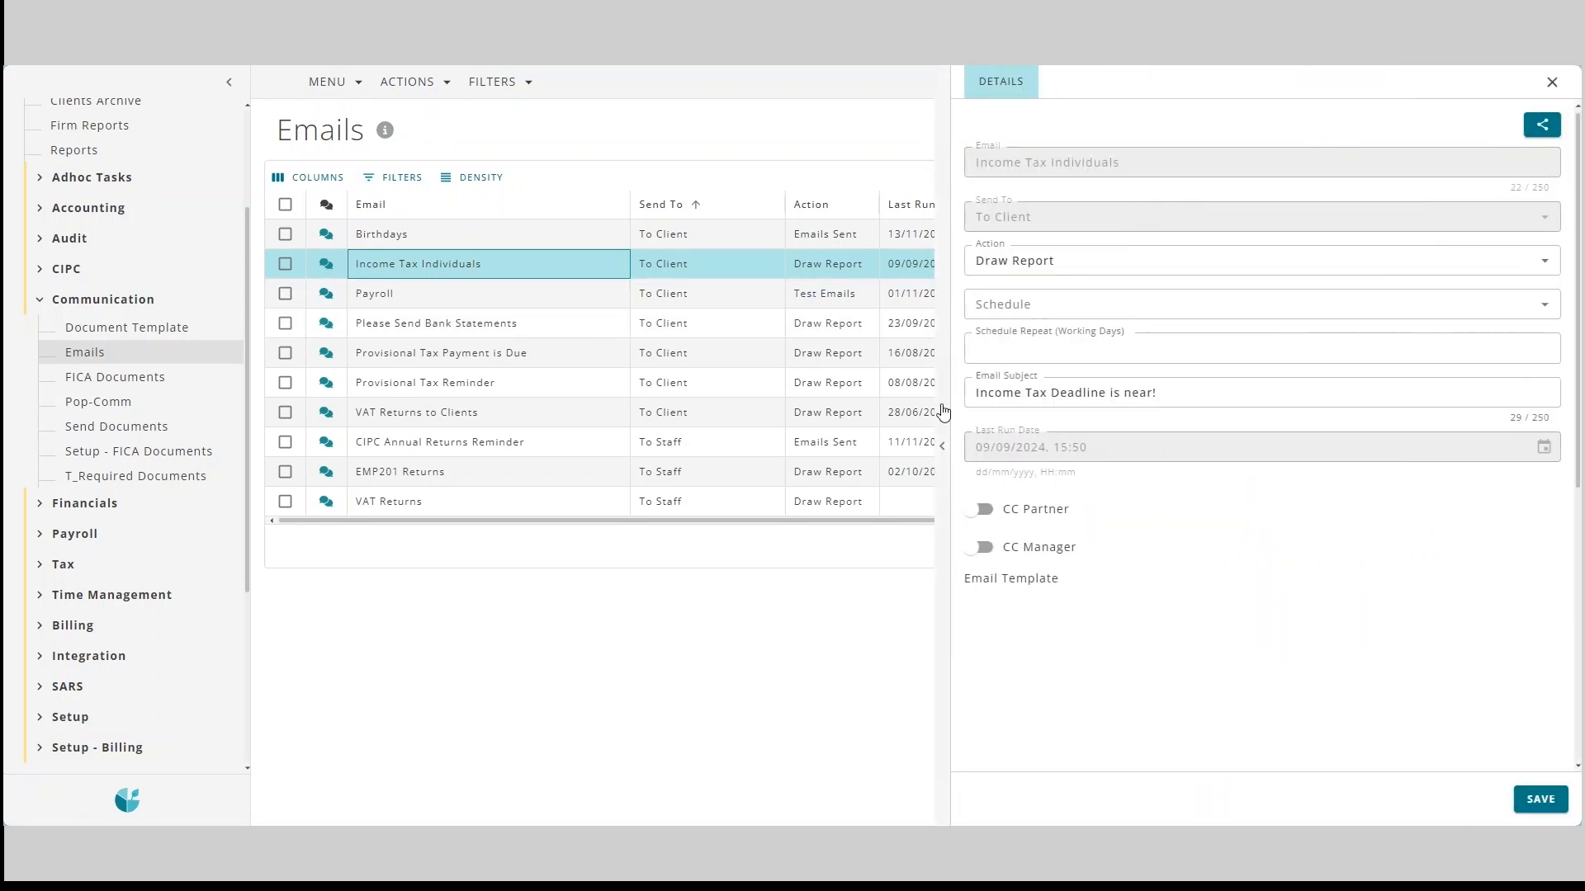
left_click(941, 411)
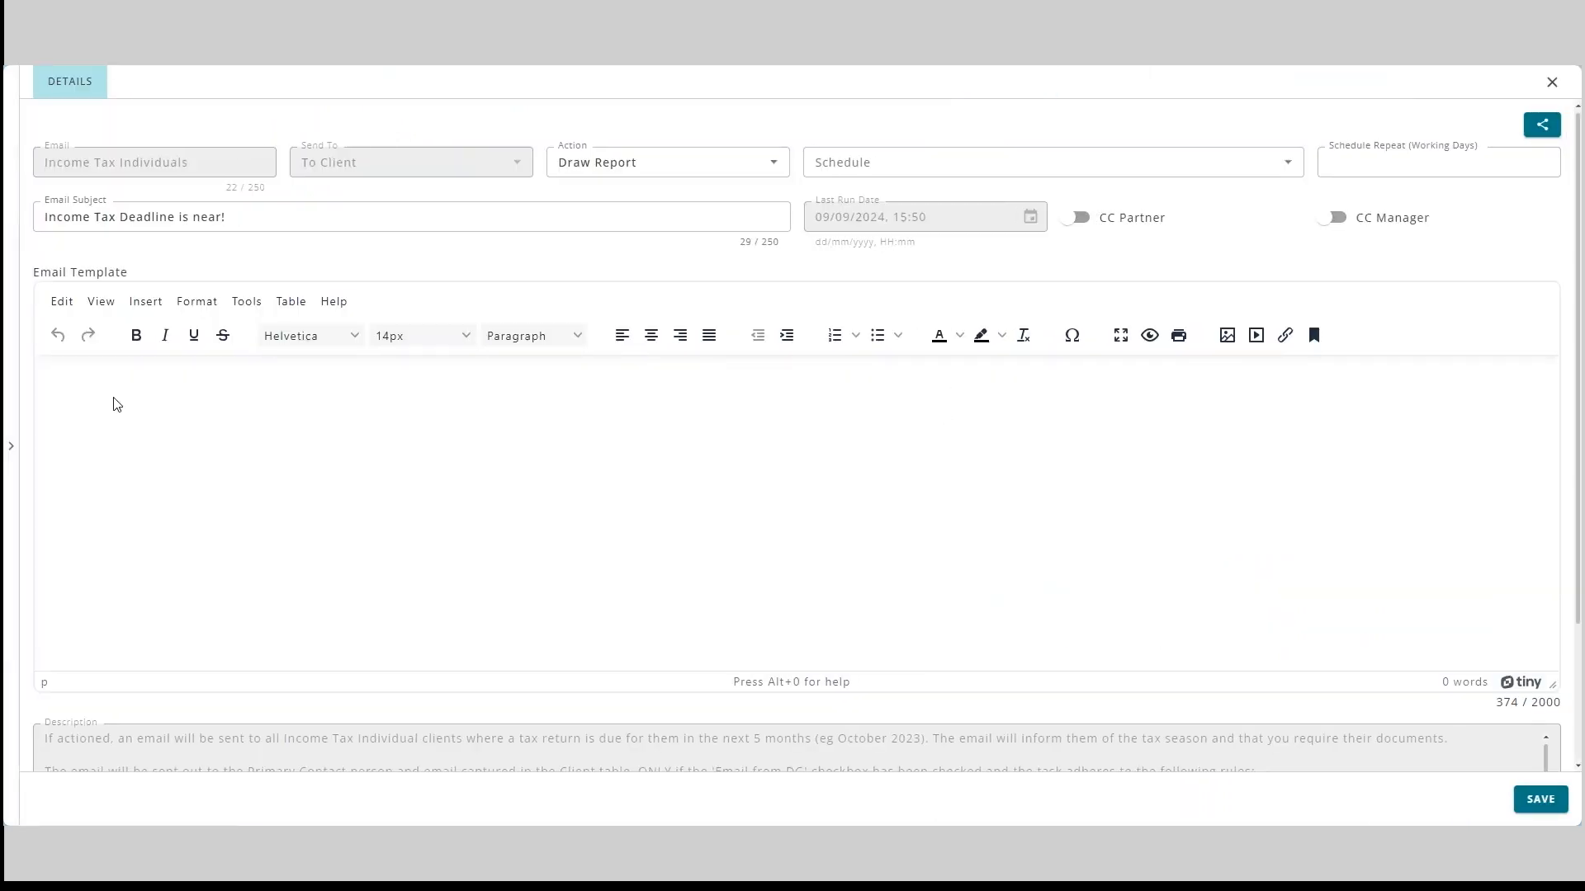
left_click(11, 417)
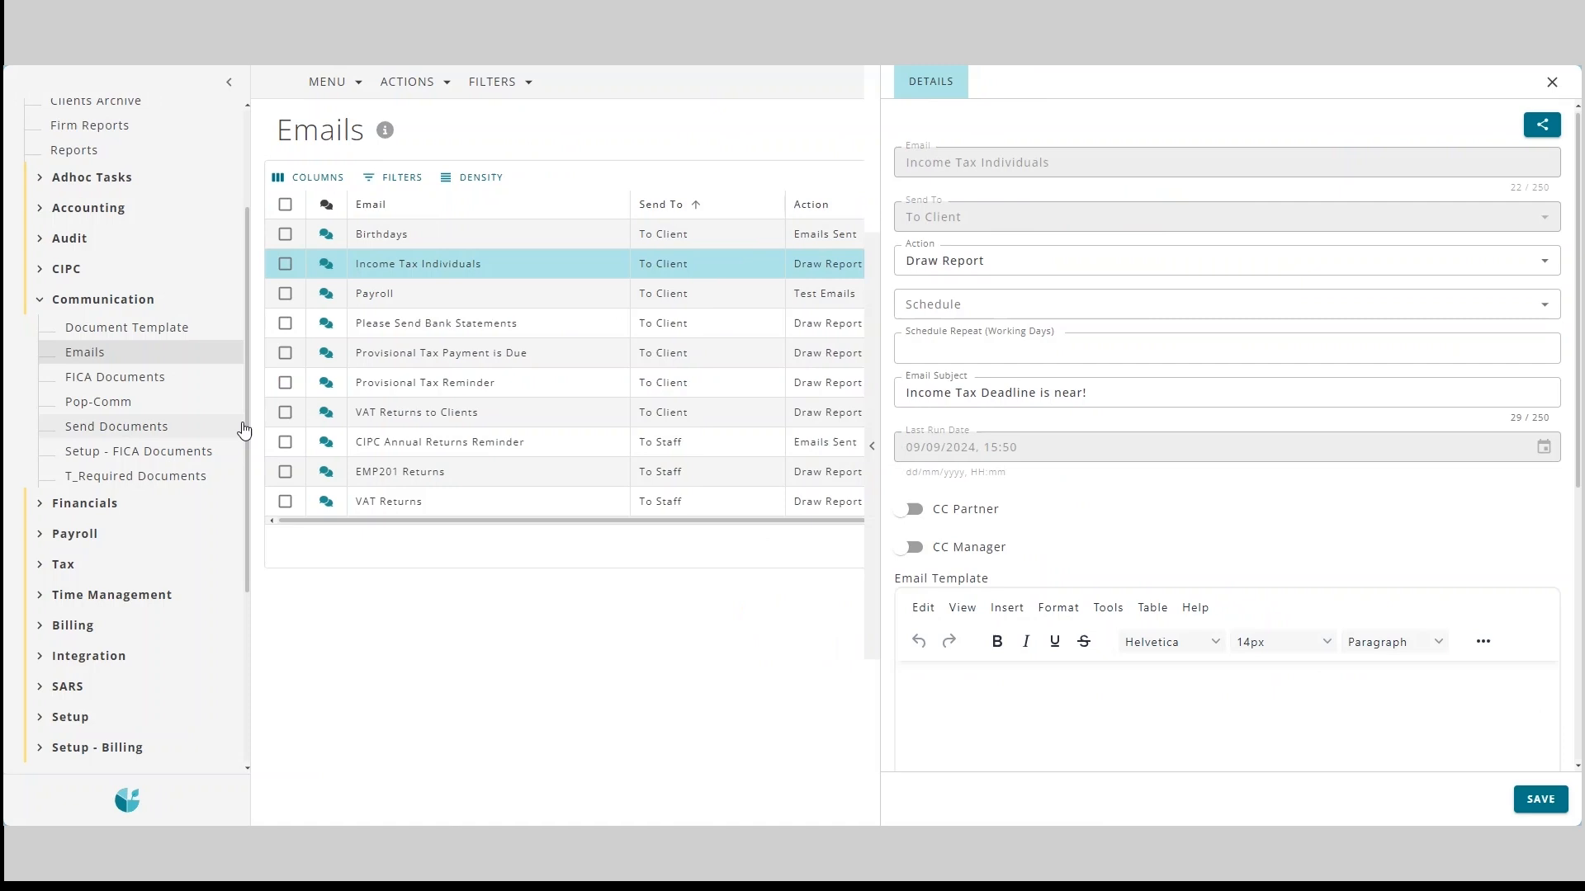
Open the Please Send Bank Statements email record and expand it to show its schedule and template.
left_click(431, 323)
scroll(1203, 728, "down", 4)
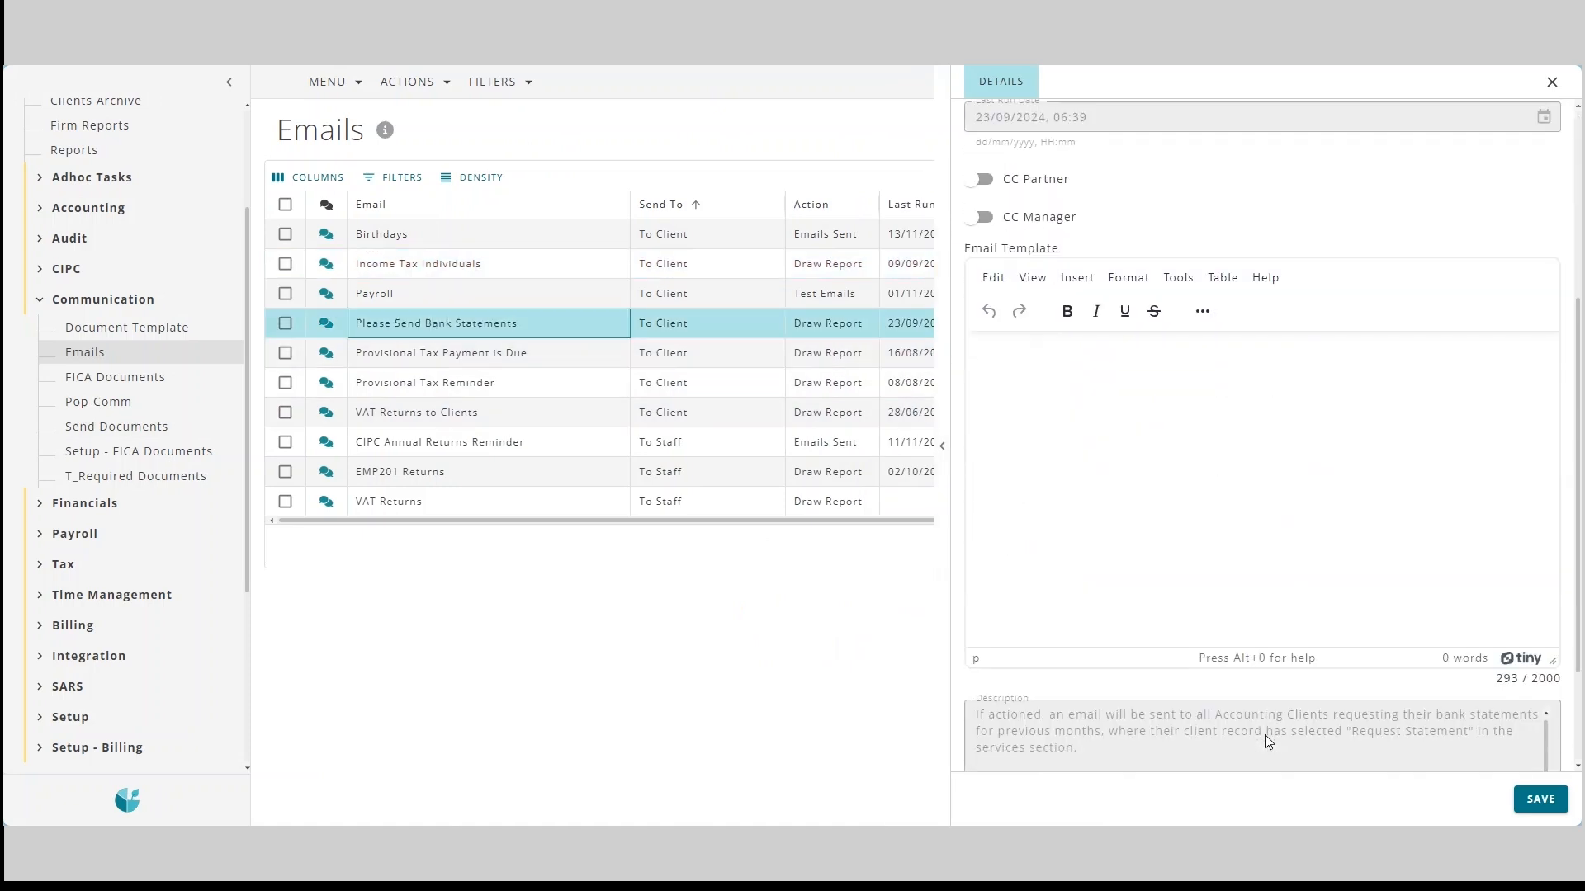
left_click(1552, 81)
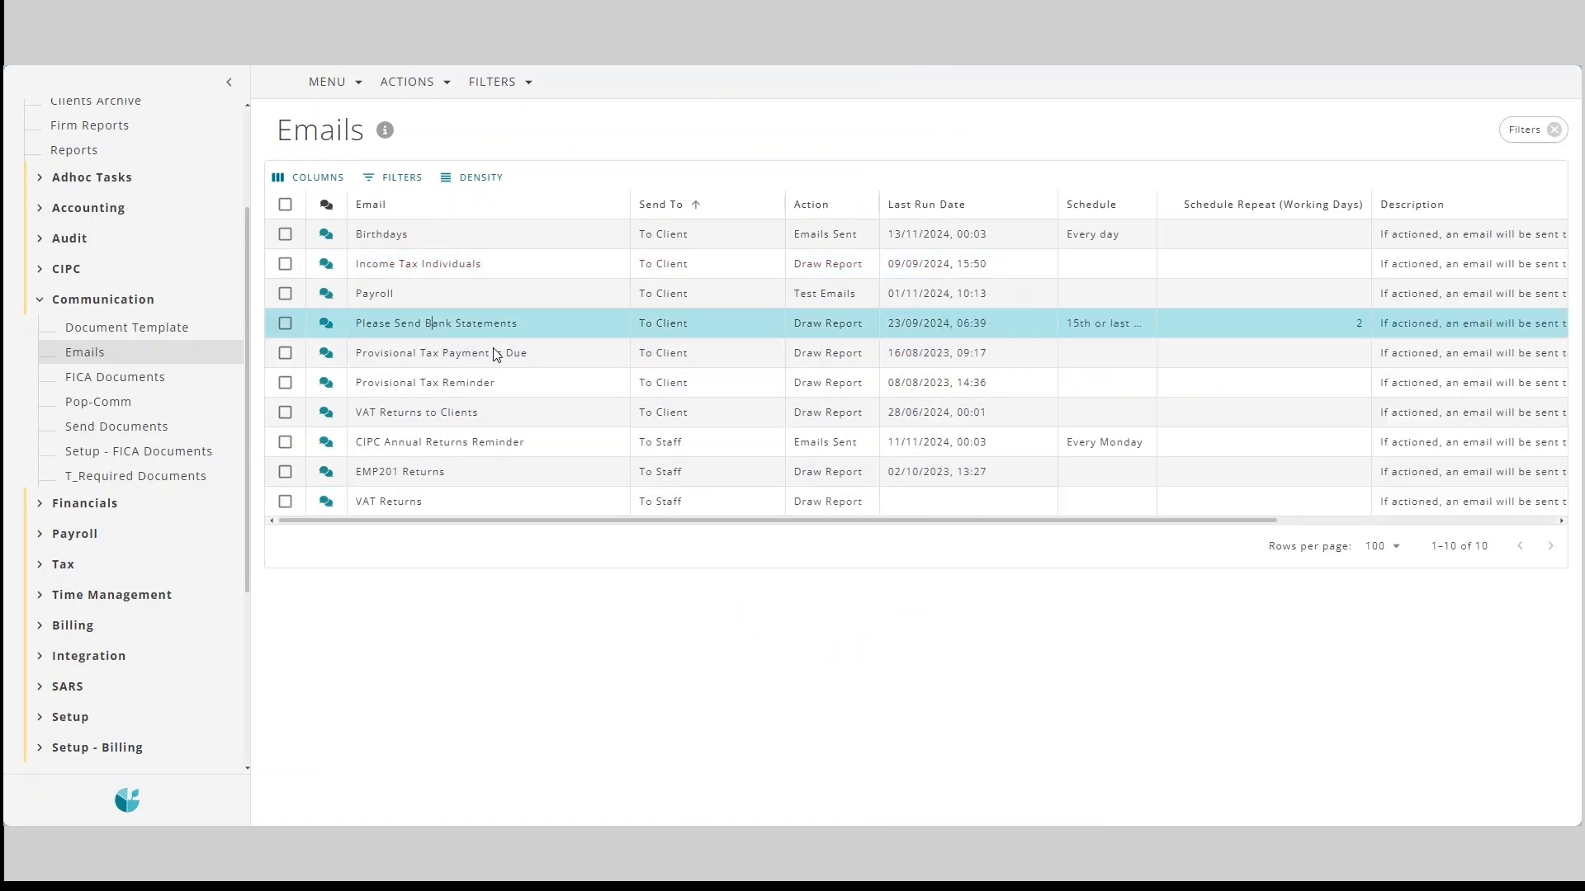
left_click(467, 325)
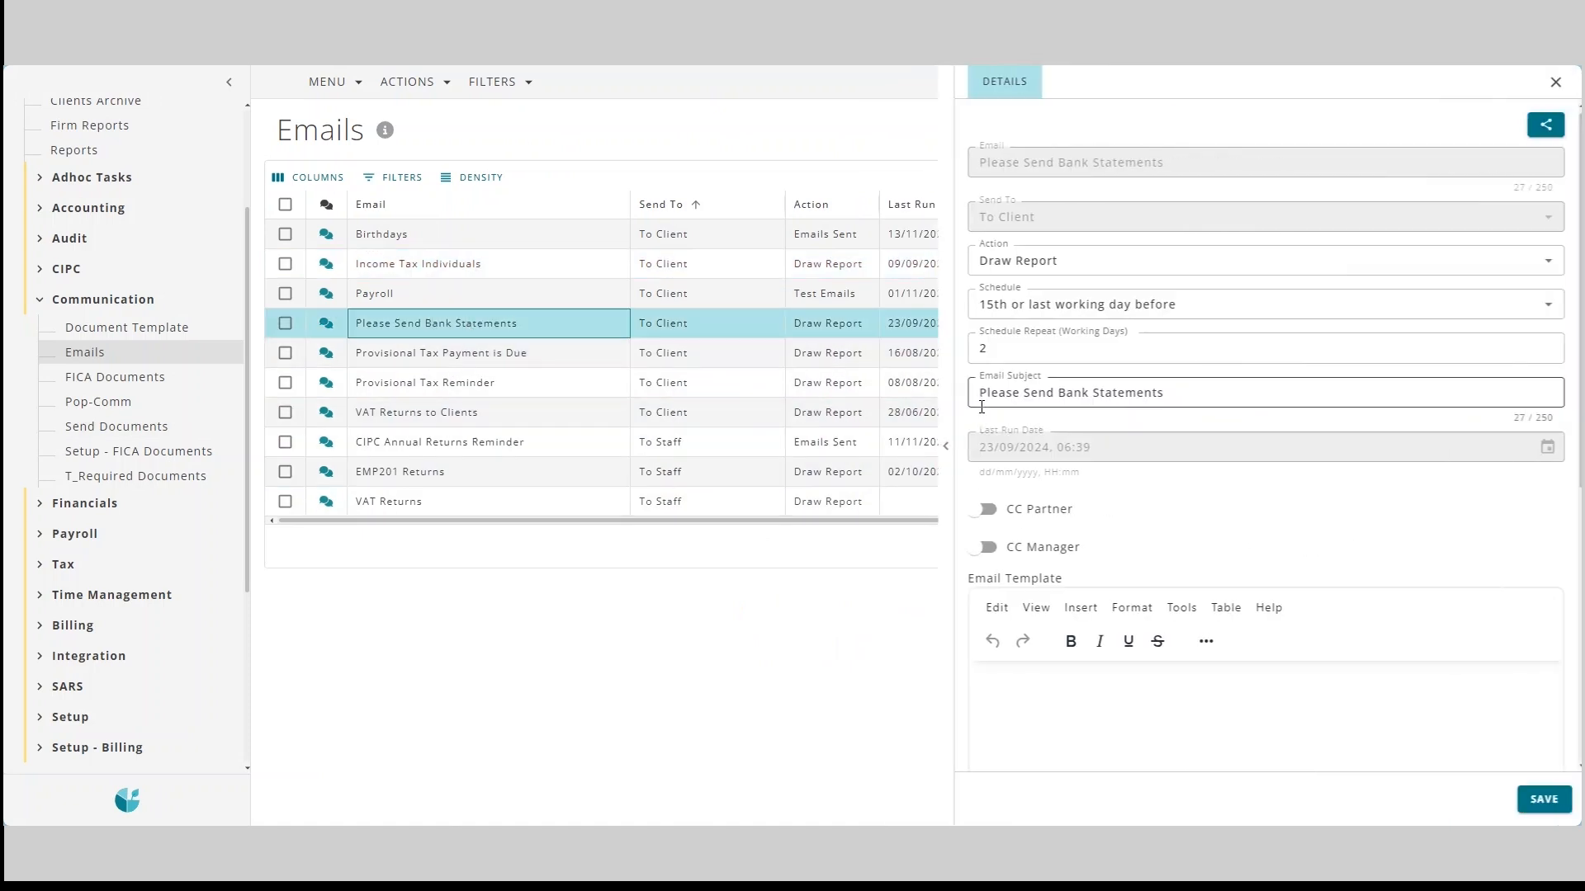
left_click(942, 392)
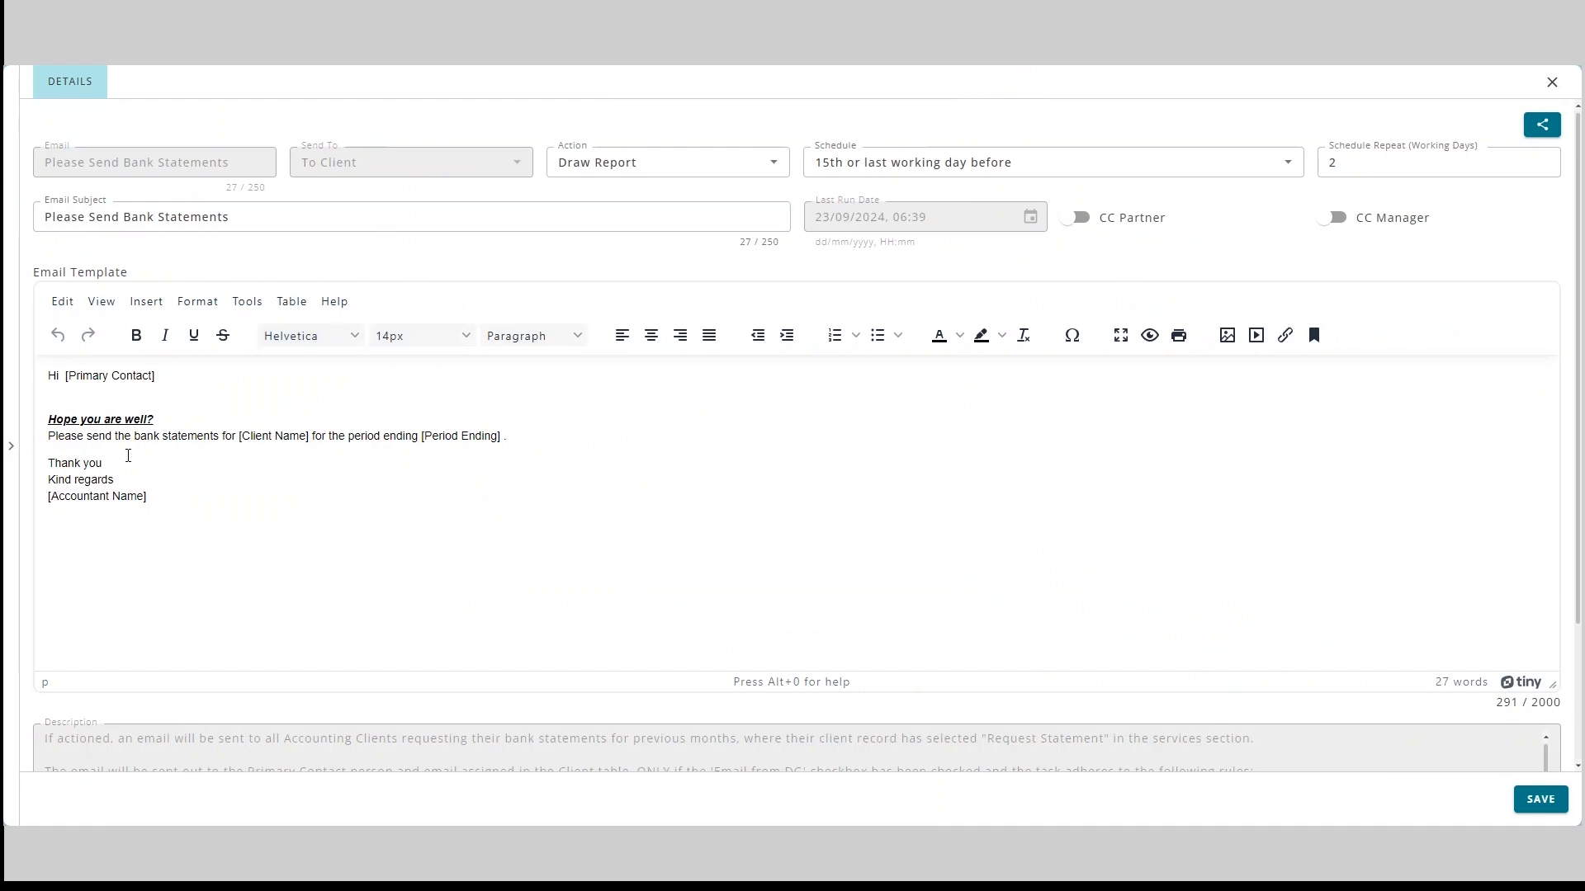
Add "and supplier invoices" after "bank statements" in the email template's request sentence.
left_click(151, 520)
left_click(219, 437)
type("and ")
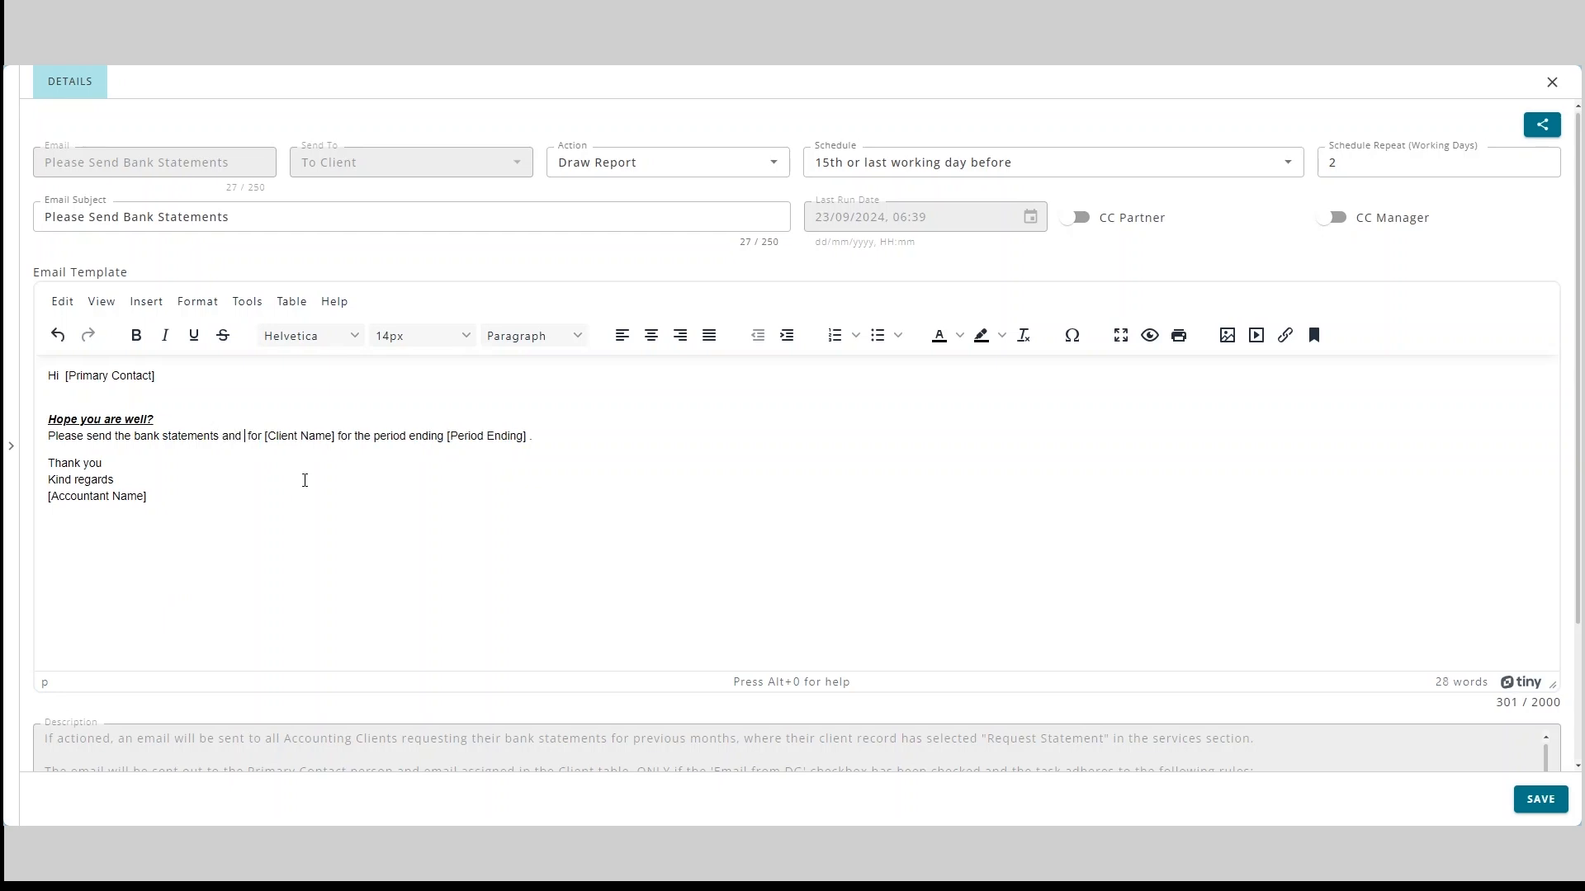
type("supplier invo")
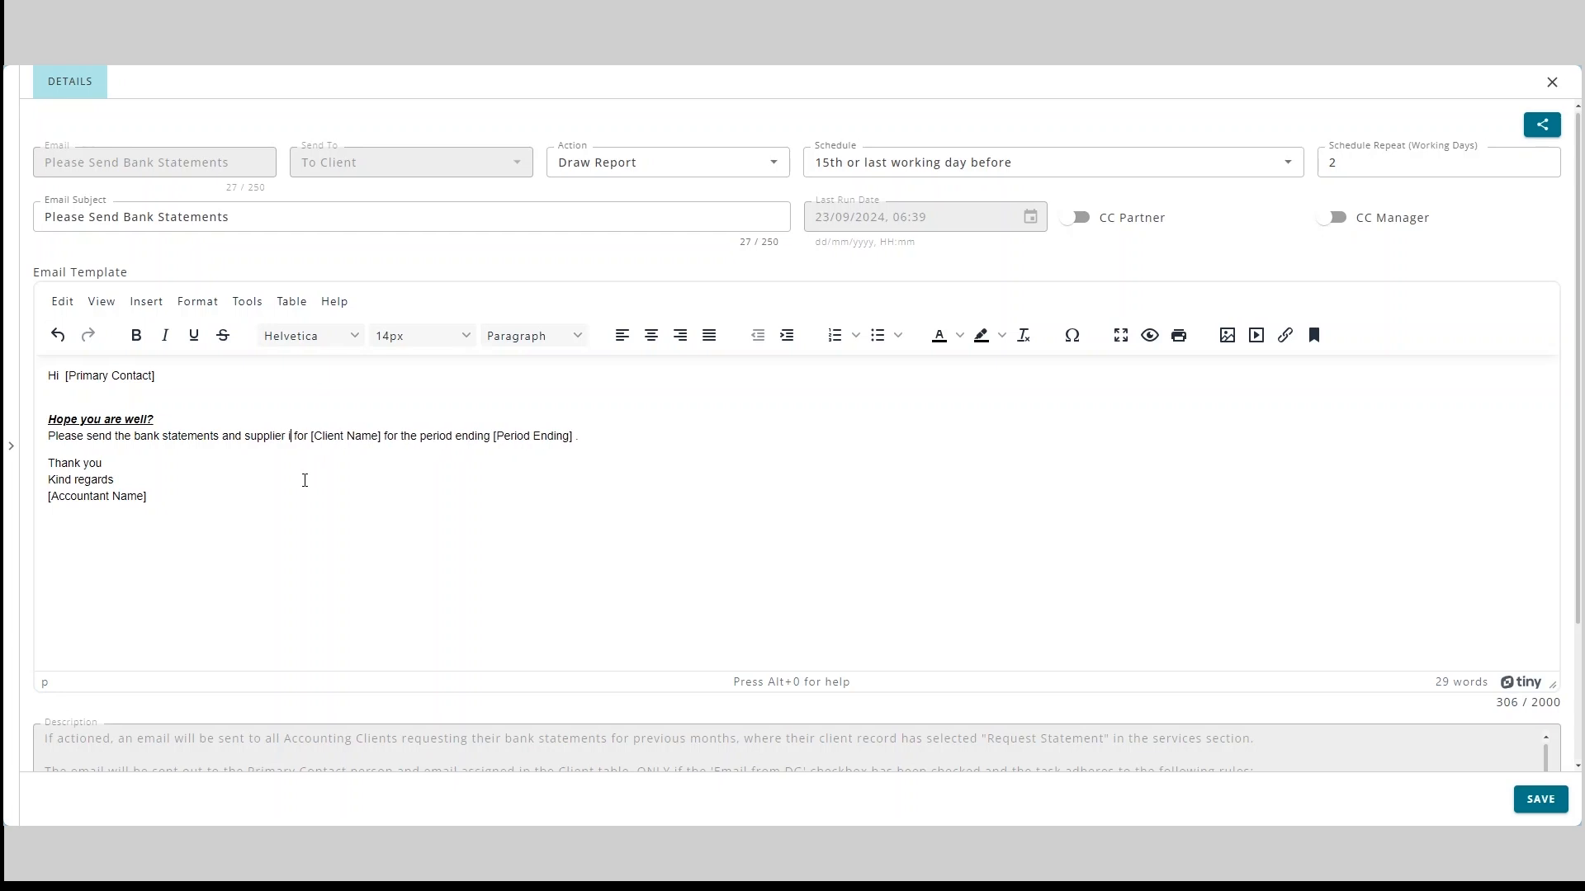
type("ices")
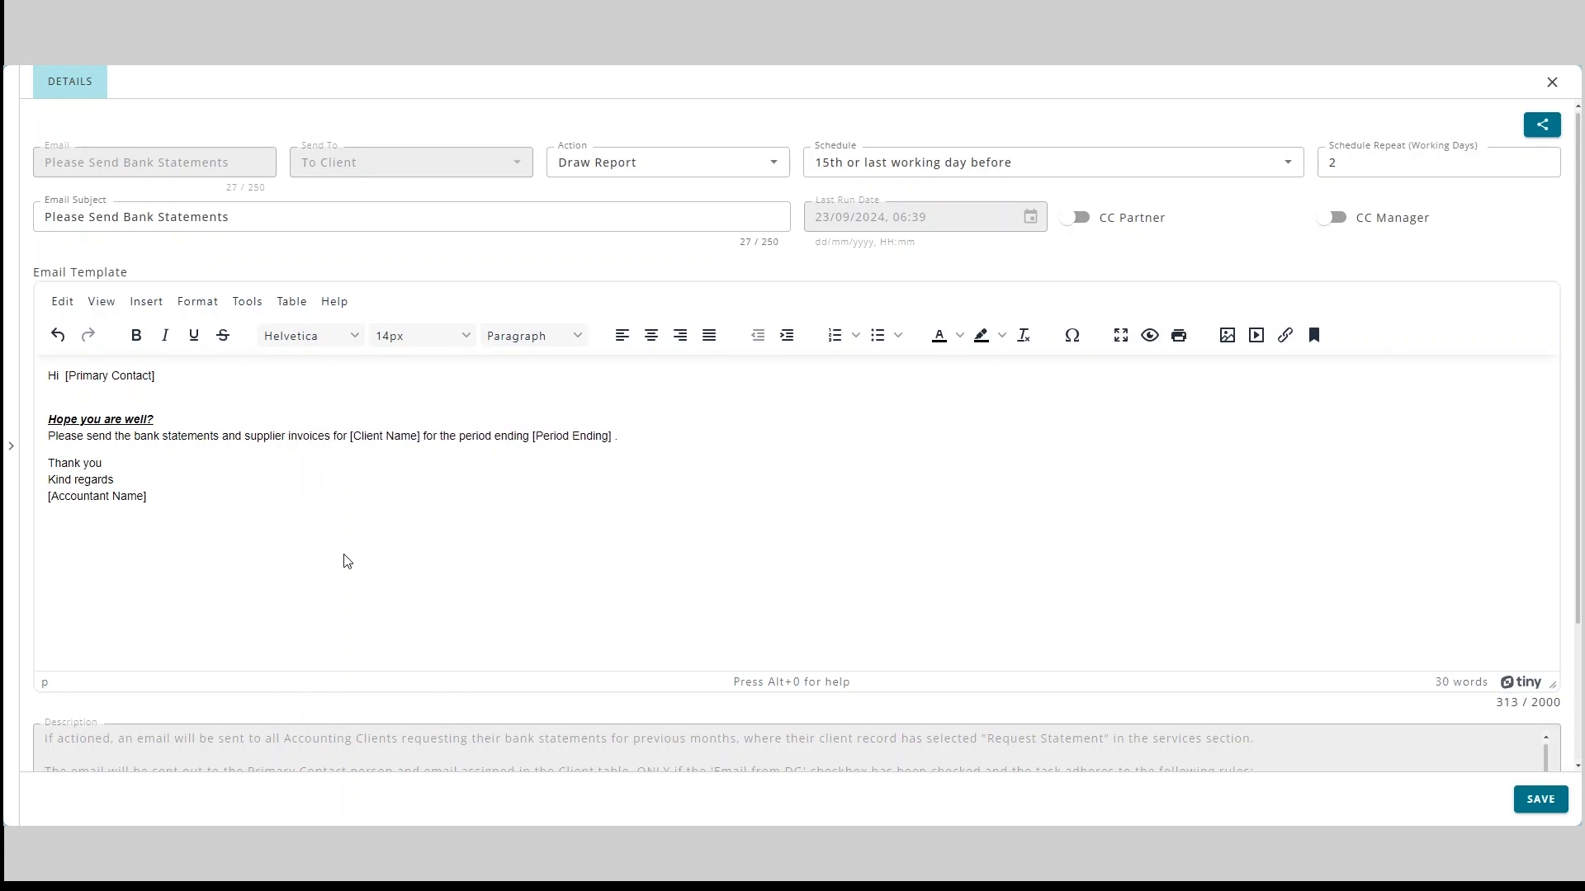
Replace "bank statements and supplier invoices" in the email template with "monthly work".
left_click(135, 436, "shift")
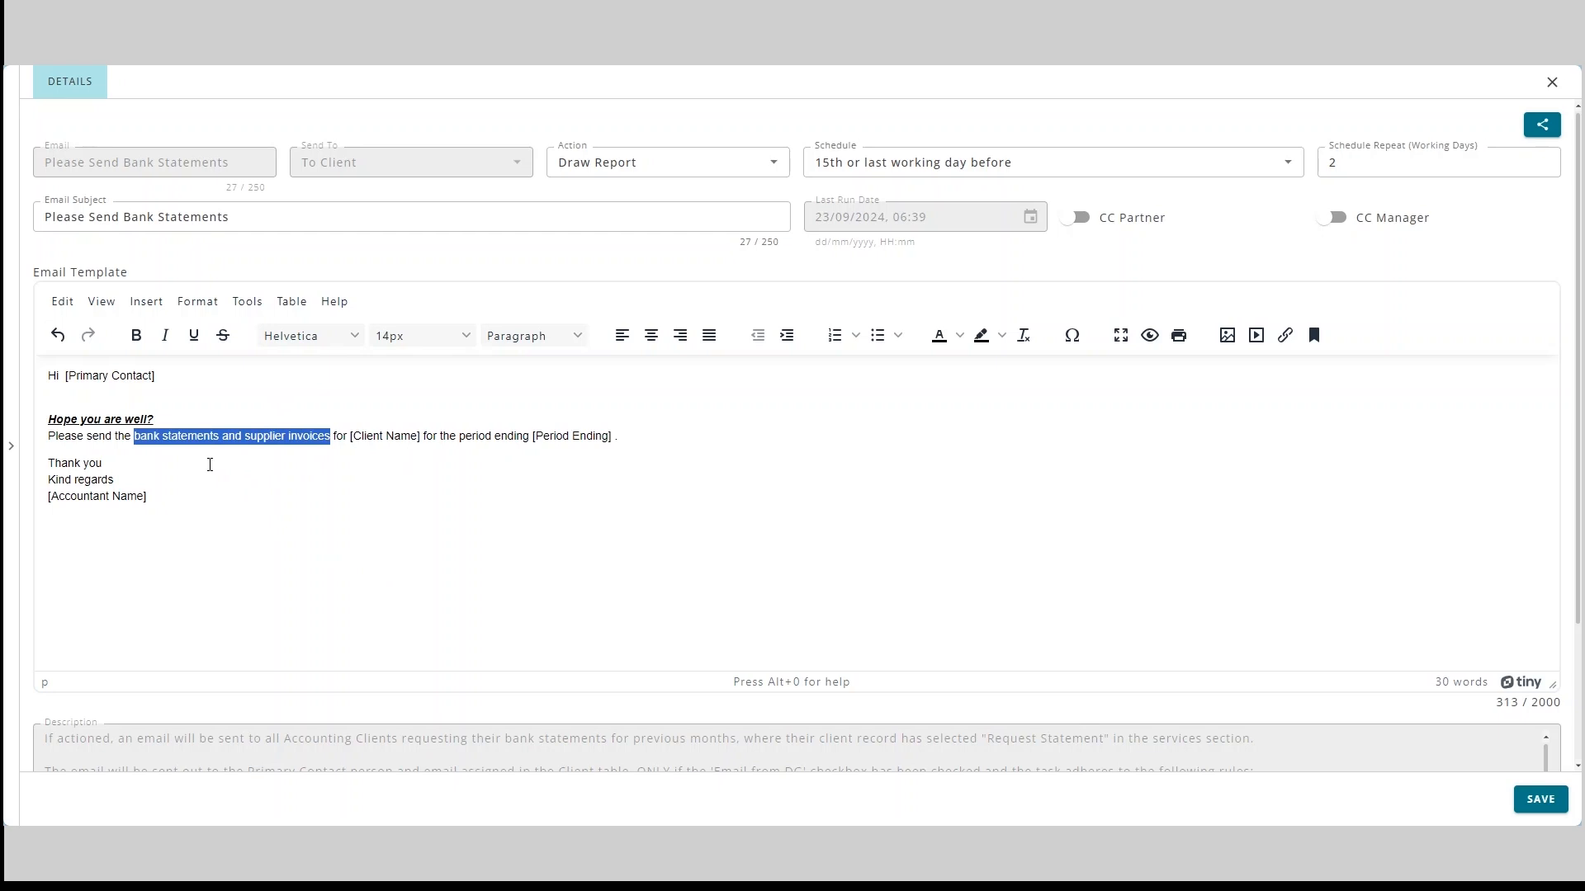
type("monthly ")
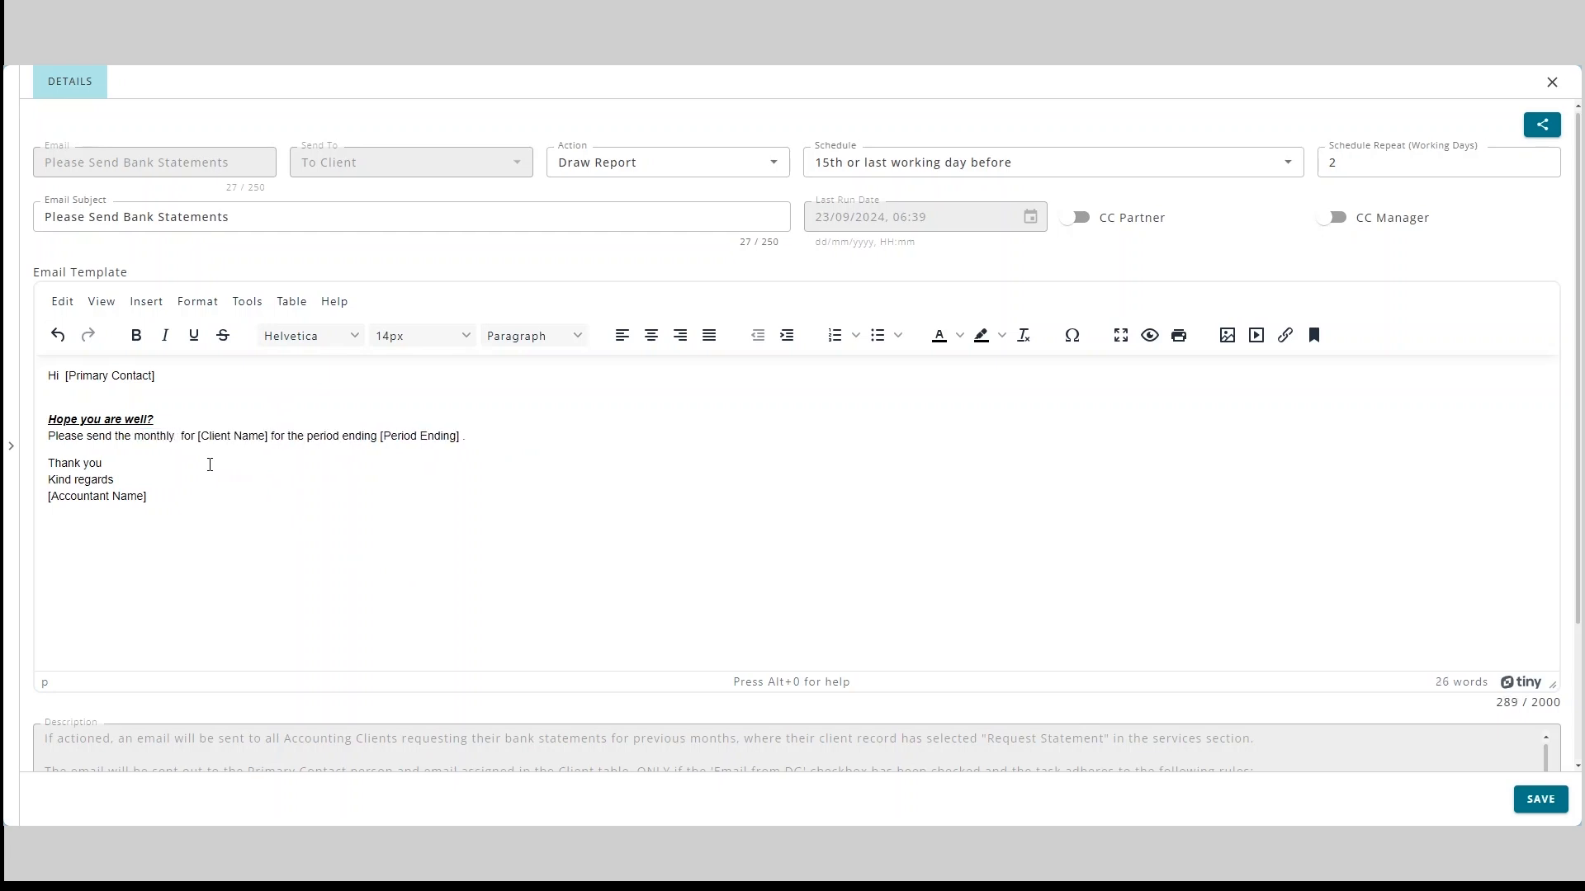
type("work")
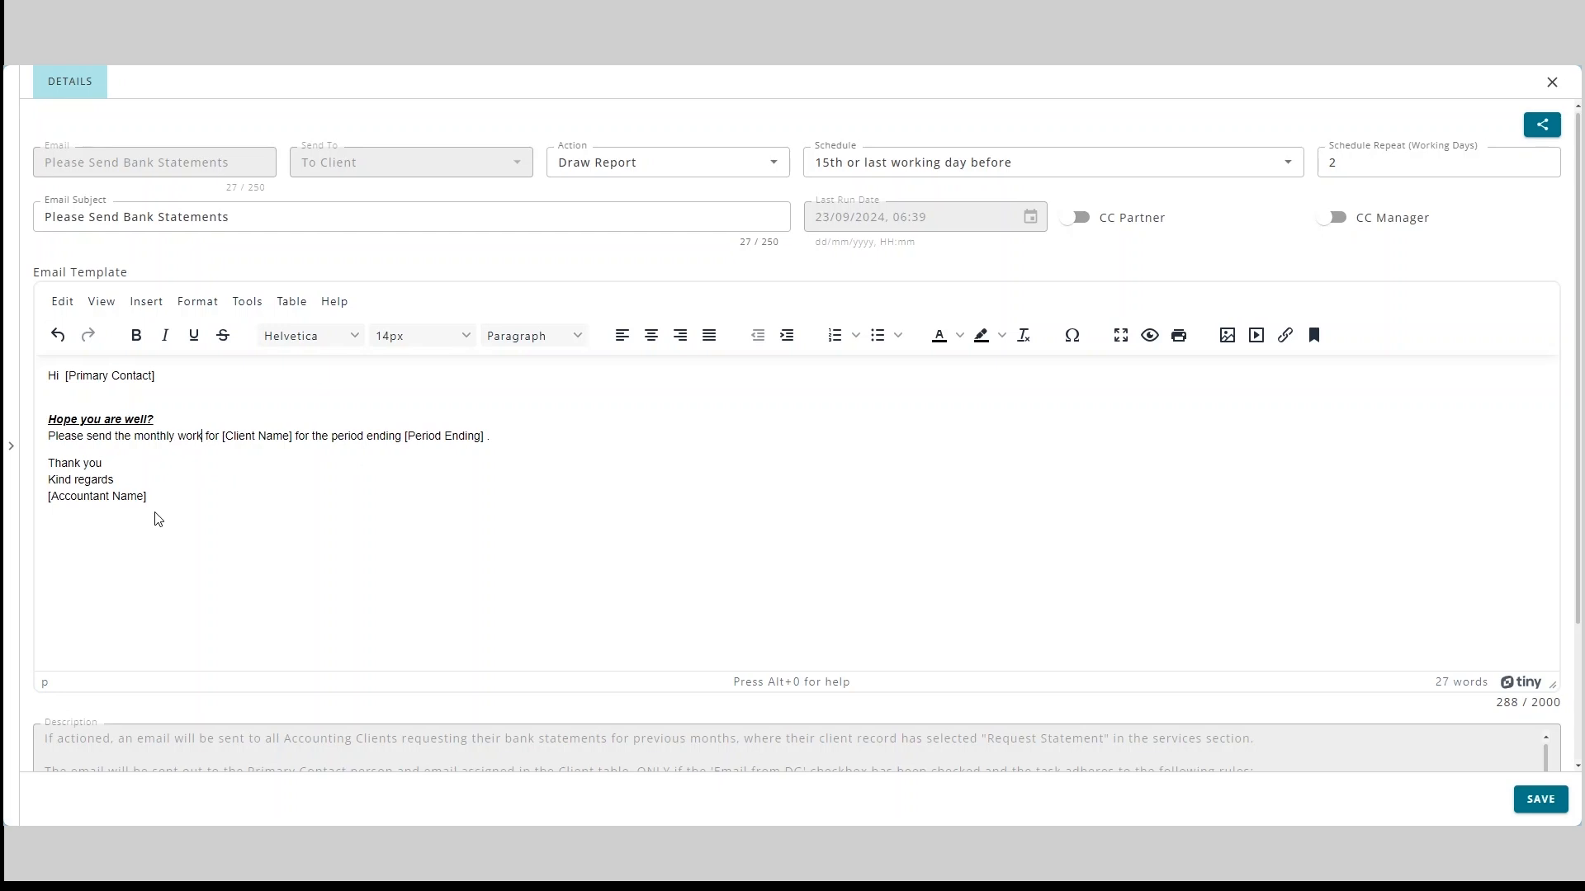
Examine the [Primary Contact], [Client Name] and [Period Ending] placeholders in the bank statement email template.
left_click_drag(179, 385, 66, 380)
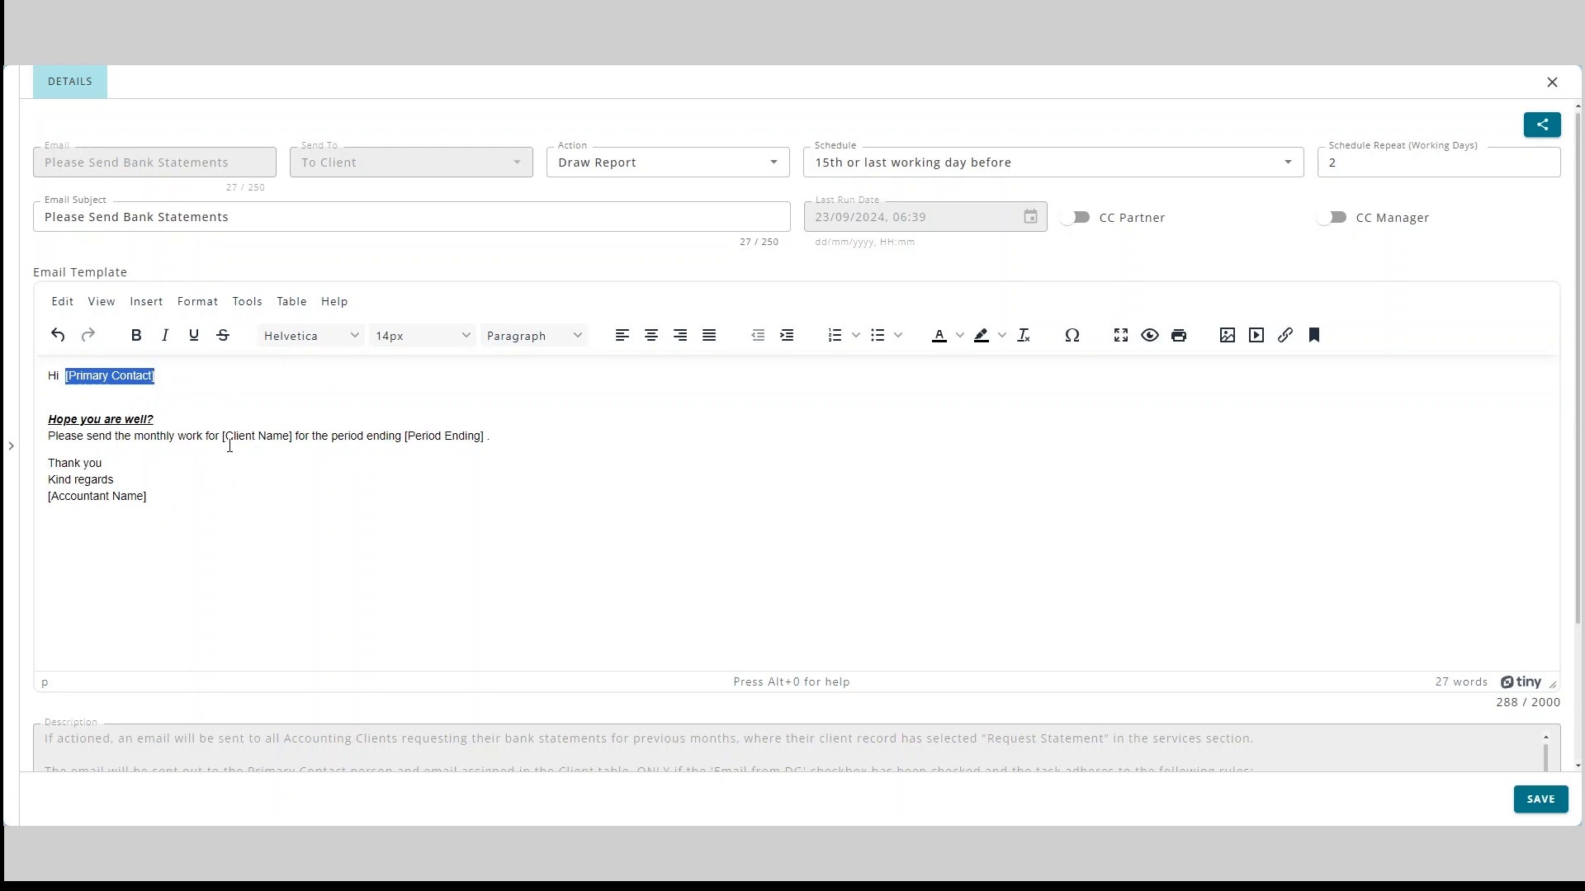
left_click_drag(222, 439, 294, 442)
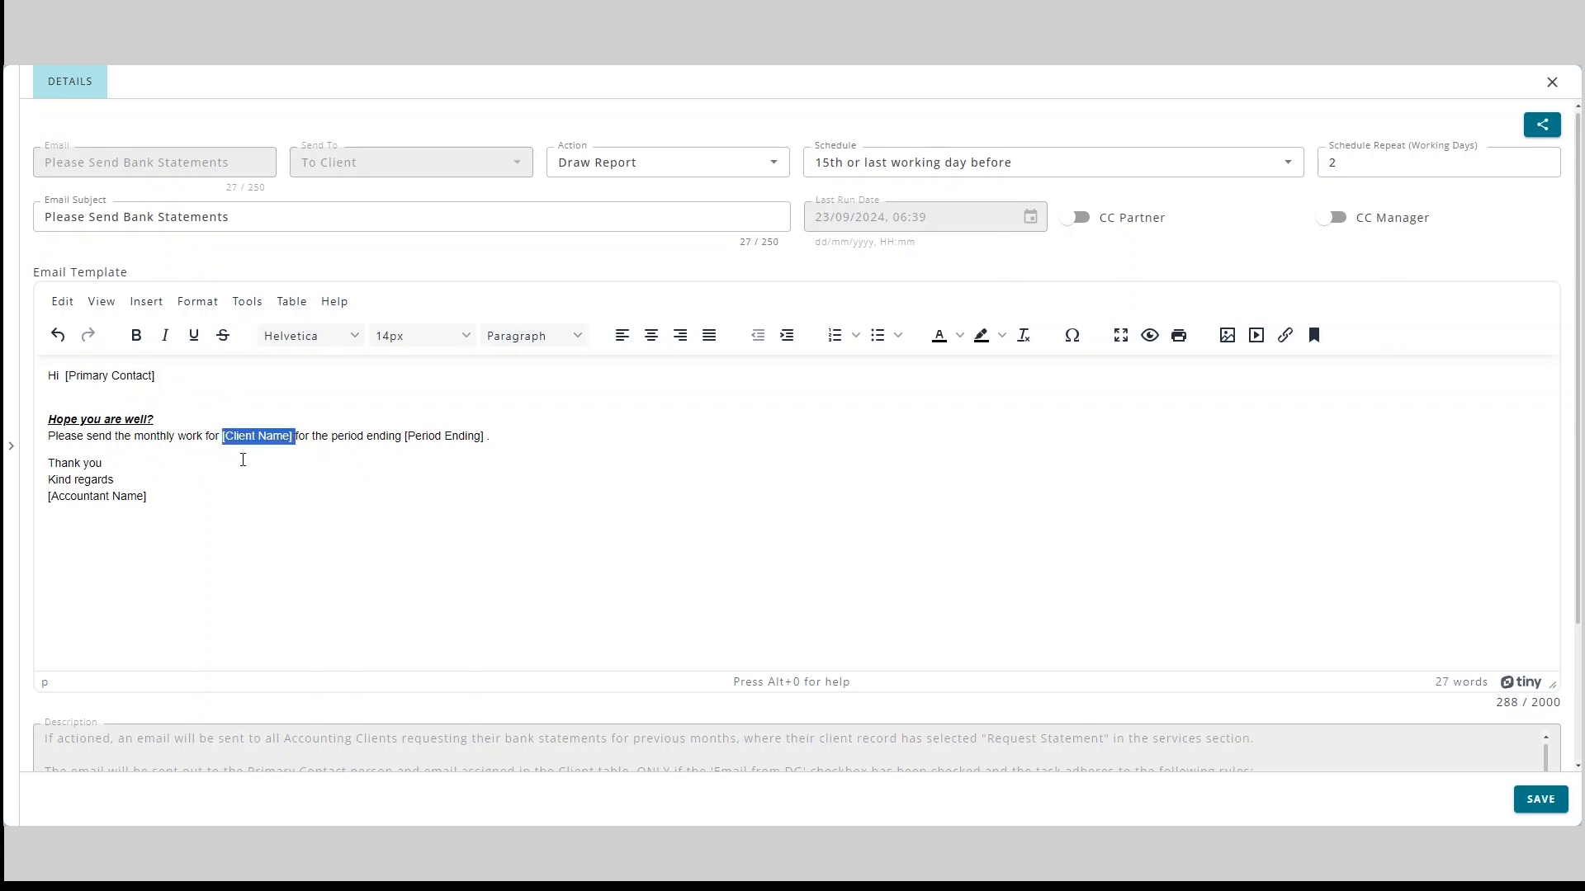
left_click(384, 485)
left_click_drag(221, 445, 301, 443)
left_click(275, 445)
left_click_drag(404, 439, 487, 437)
left_click(378, 483)
left_click(135, 474)
Read the description of the rules for sending the bank statement request email.
scroll(334, 699, "down", 5)
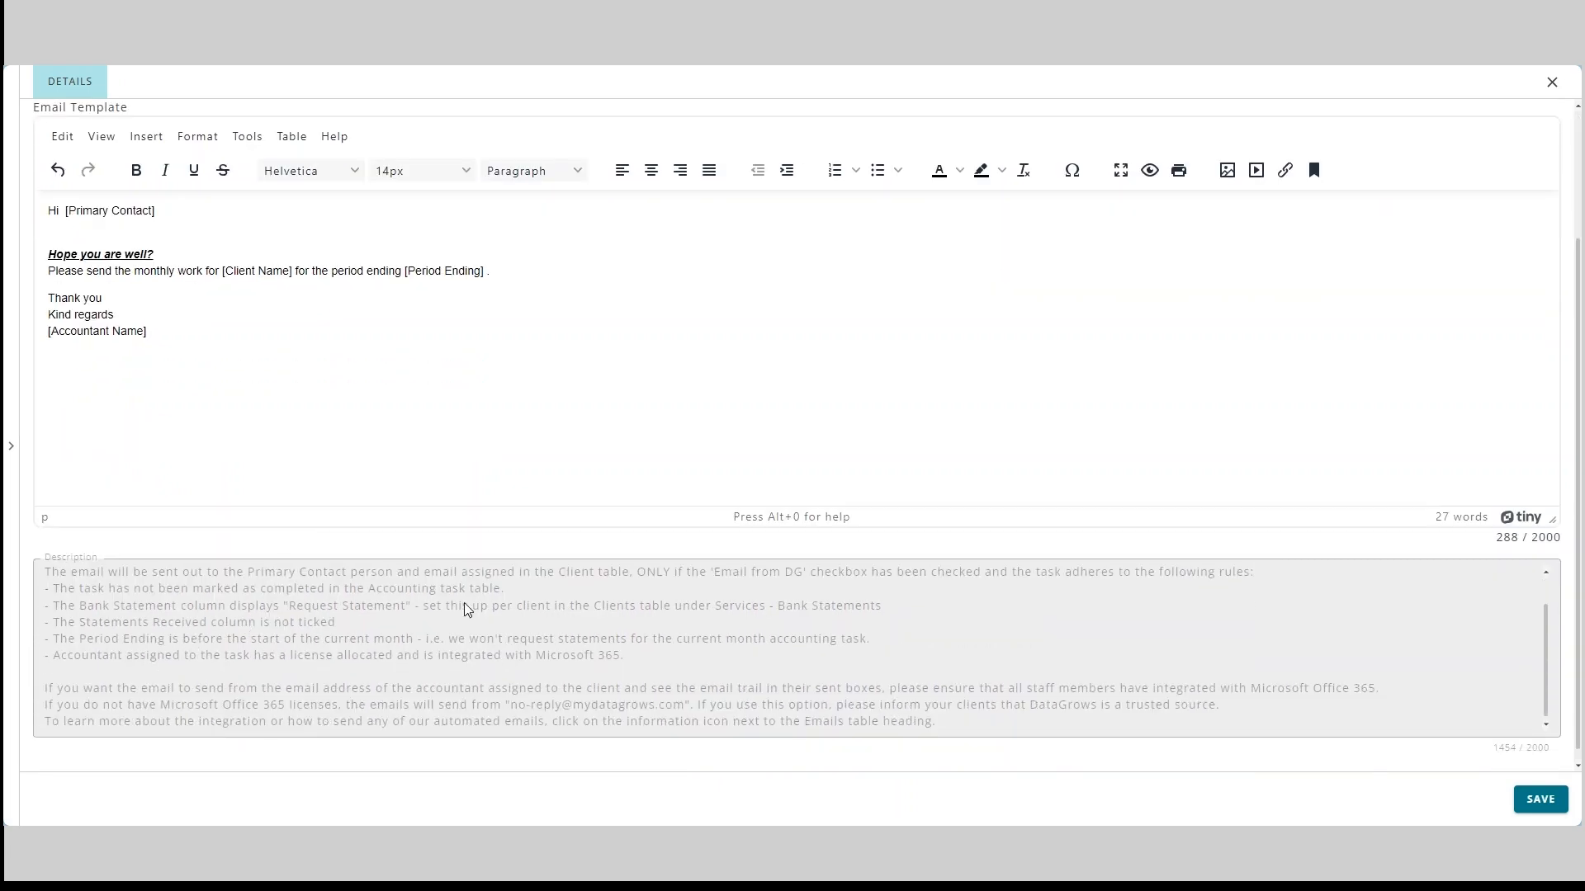
scroll(636, 695, "up", 1)
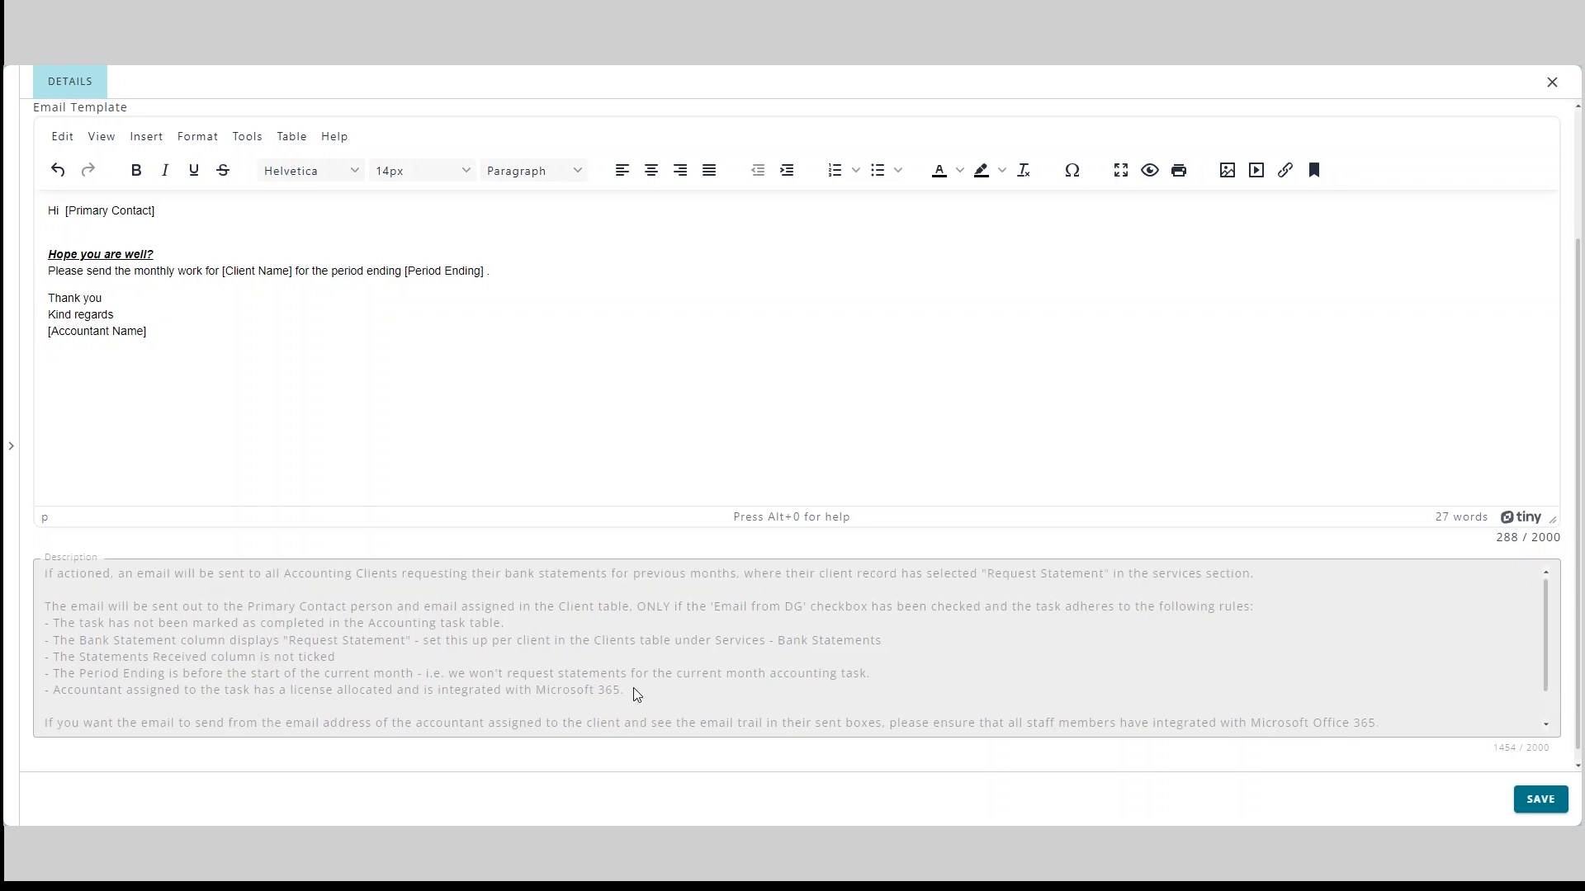
scroll(520, 556, "up", 3)
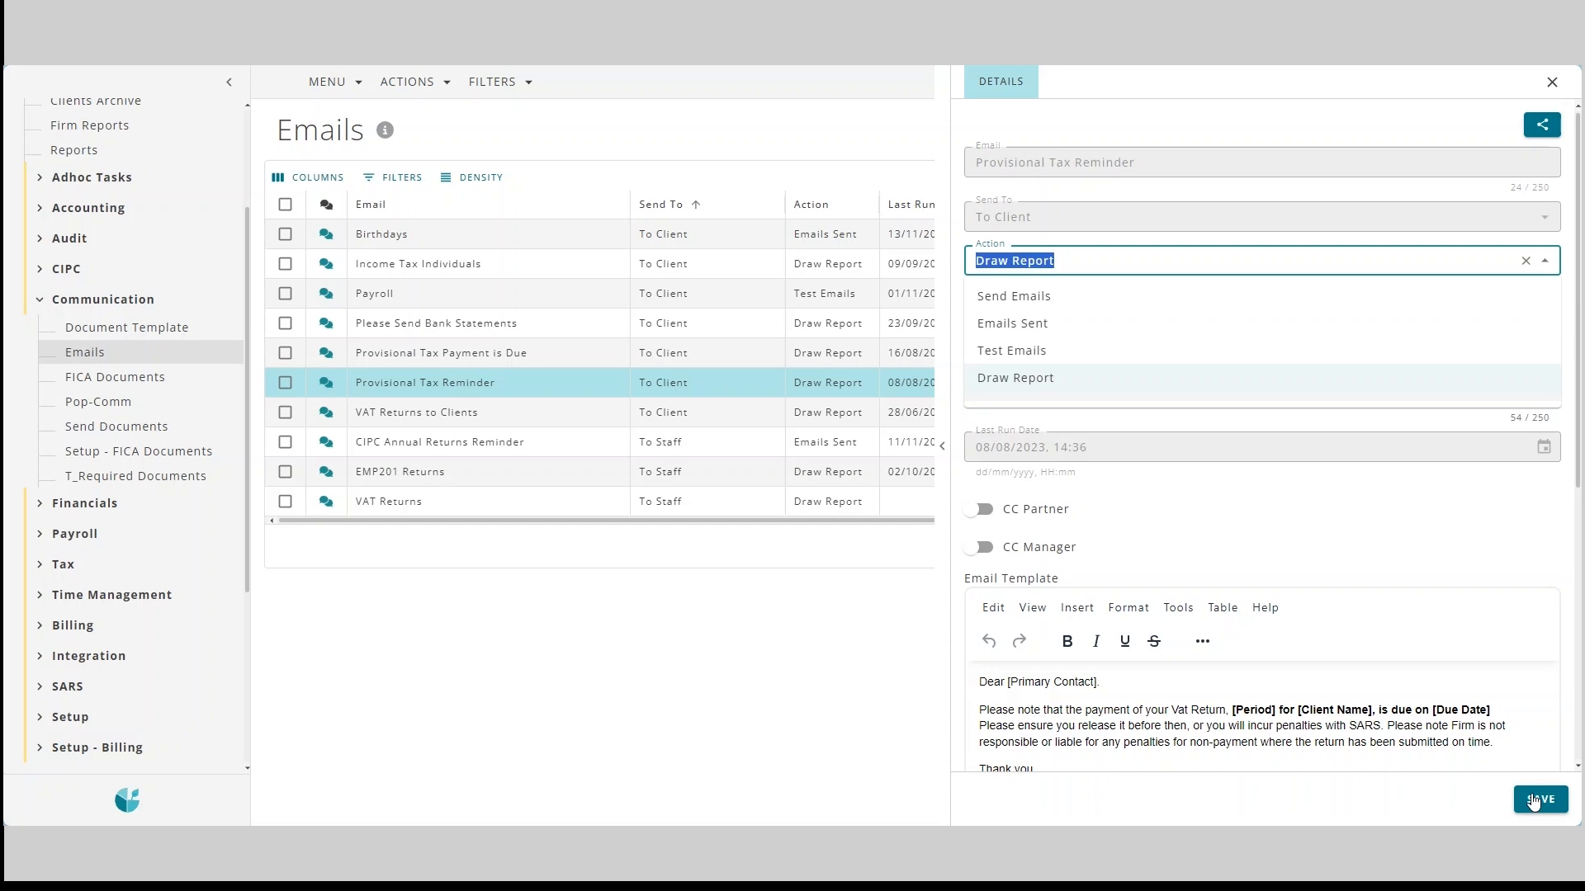
Save the Provisional Tax Reminder email with the Draw Report action and run its report for all statuses.
left_click(1533, 800)
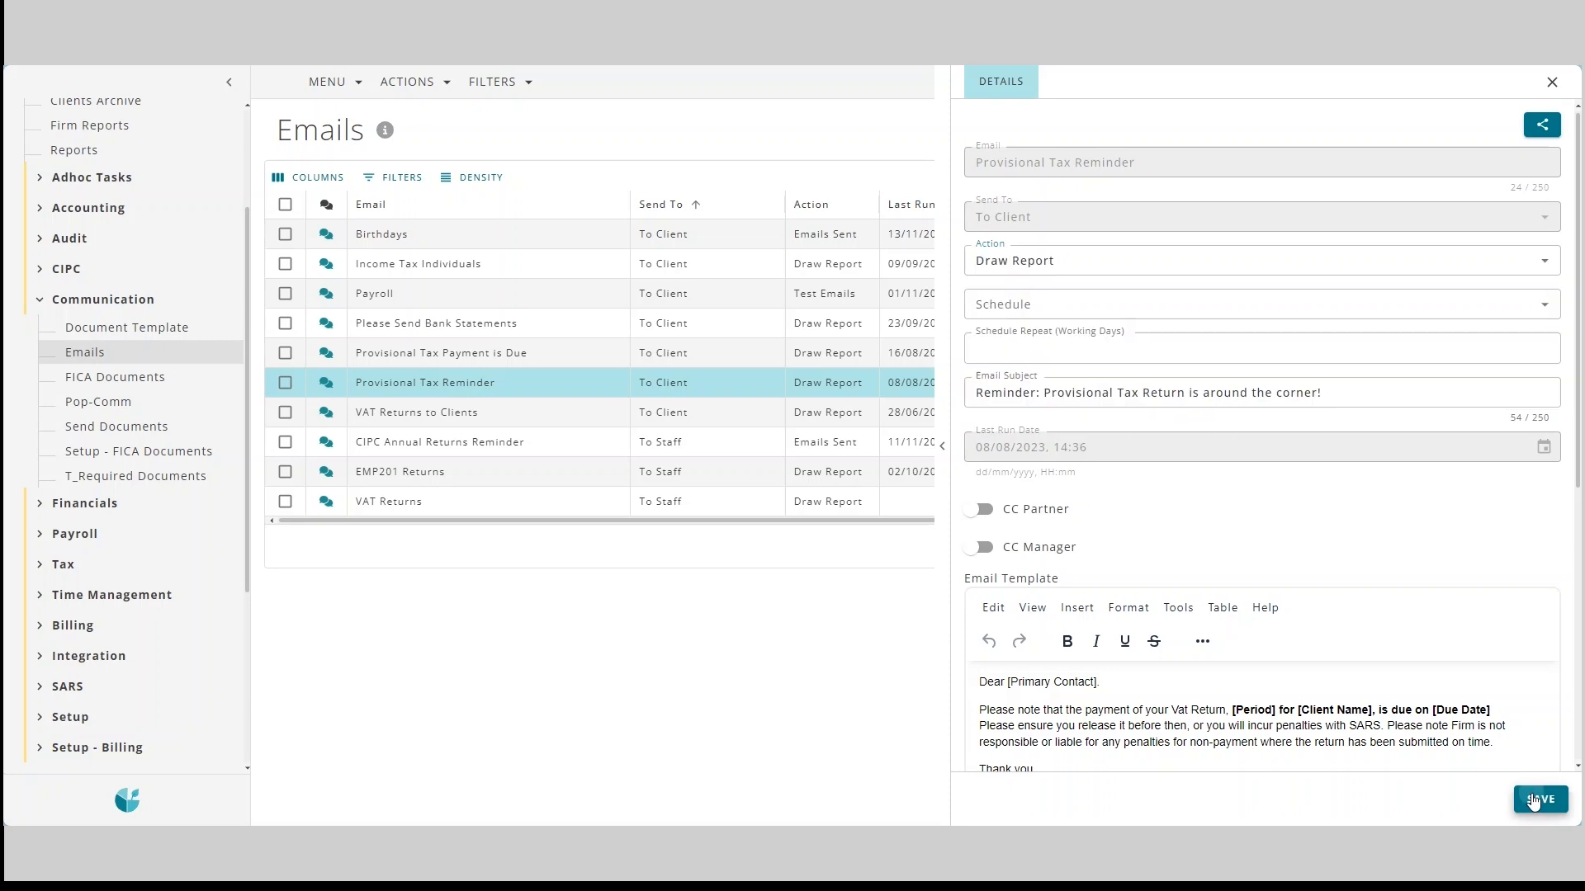
left_click(165, 115)
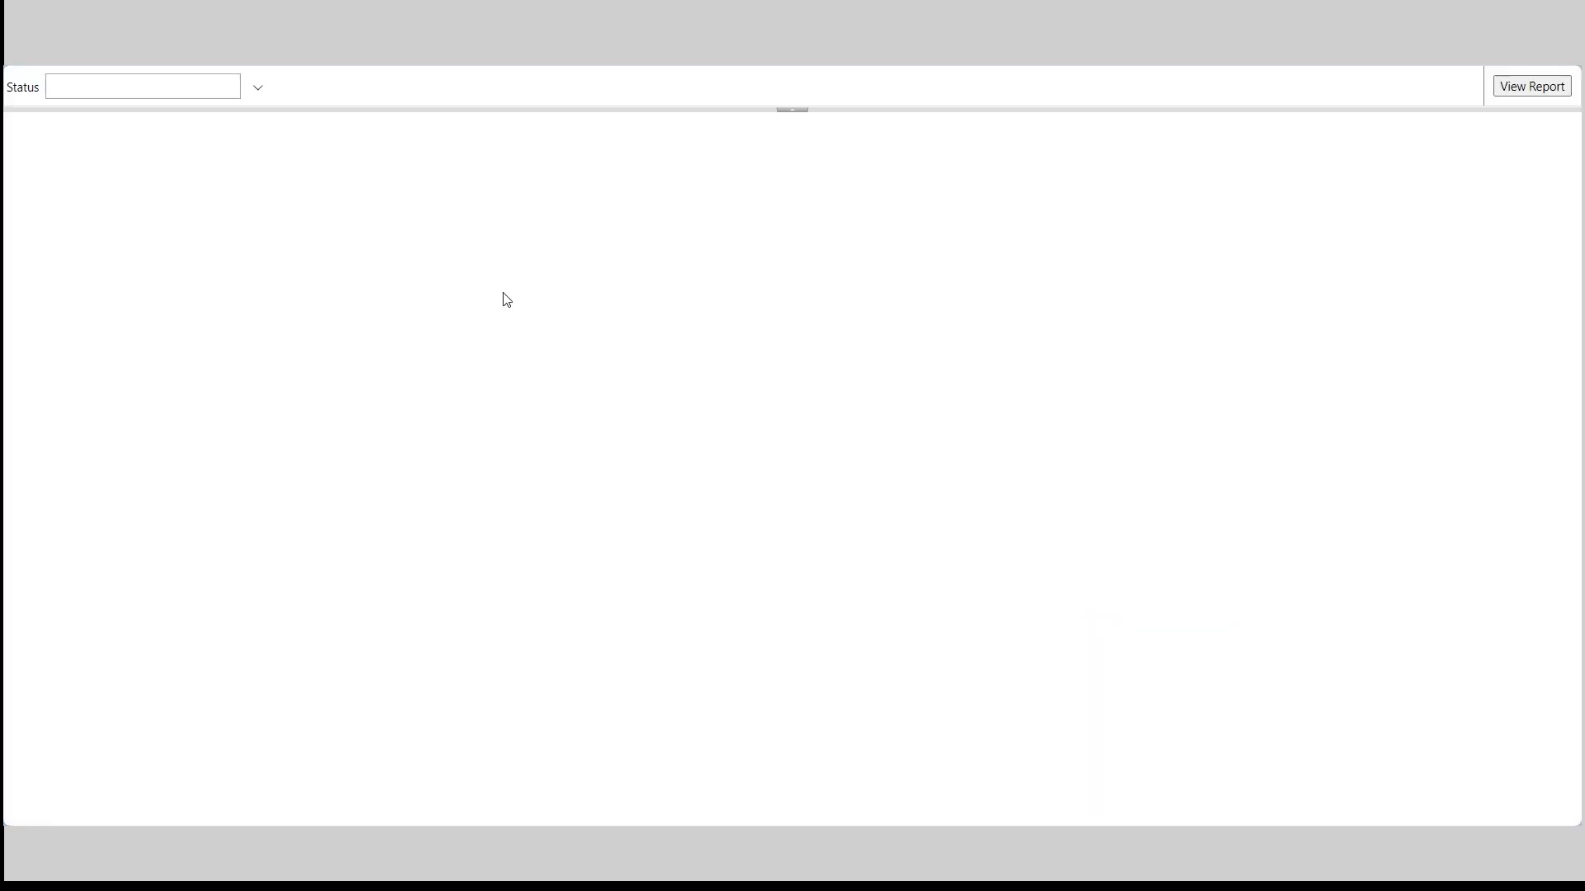
left_click(256, 92)
left_click(52, 104)
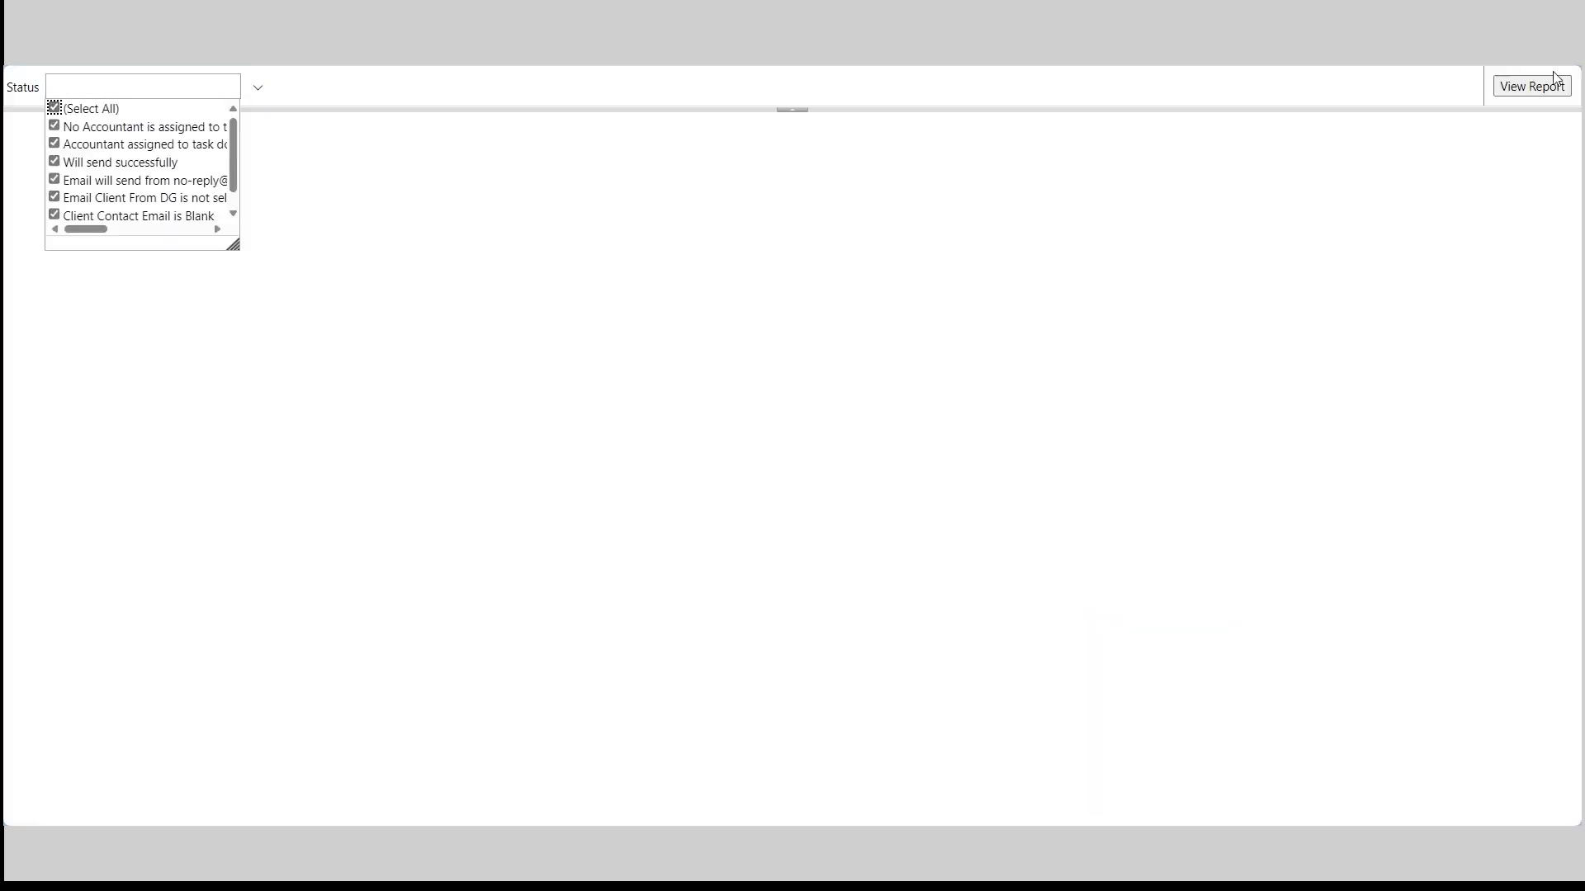
left_click(1542, 89)
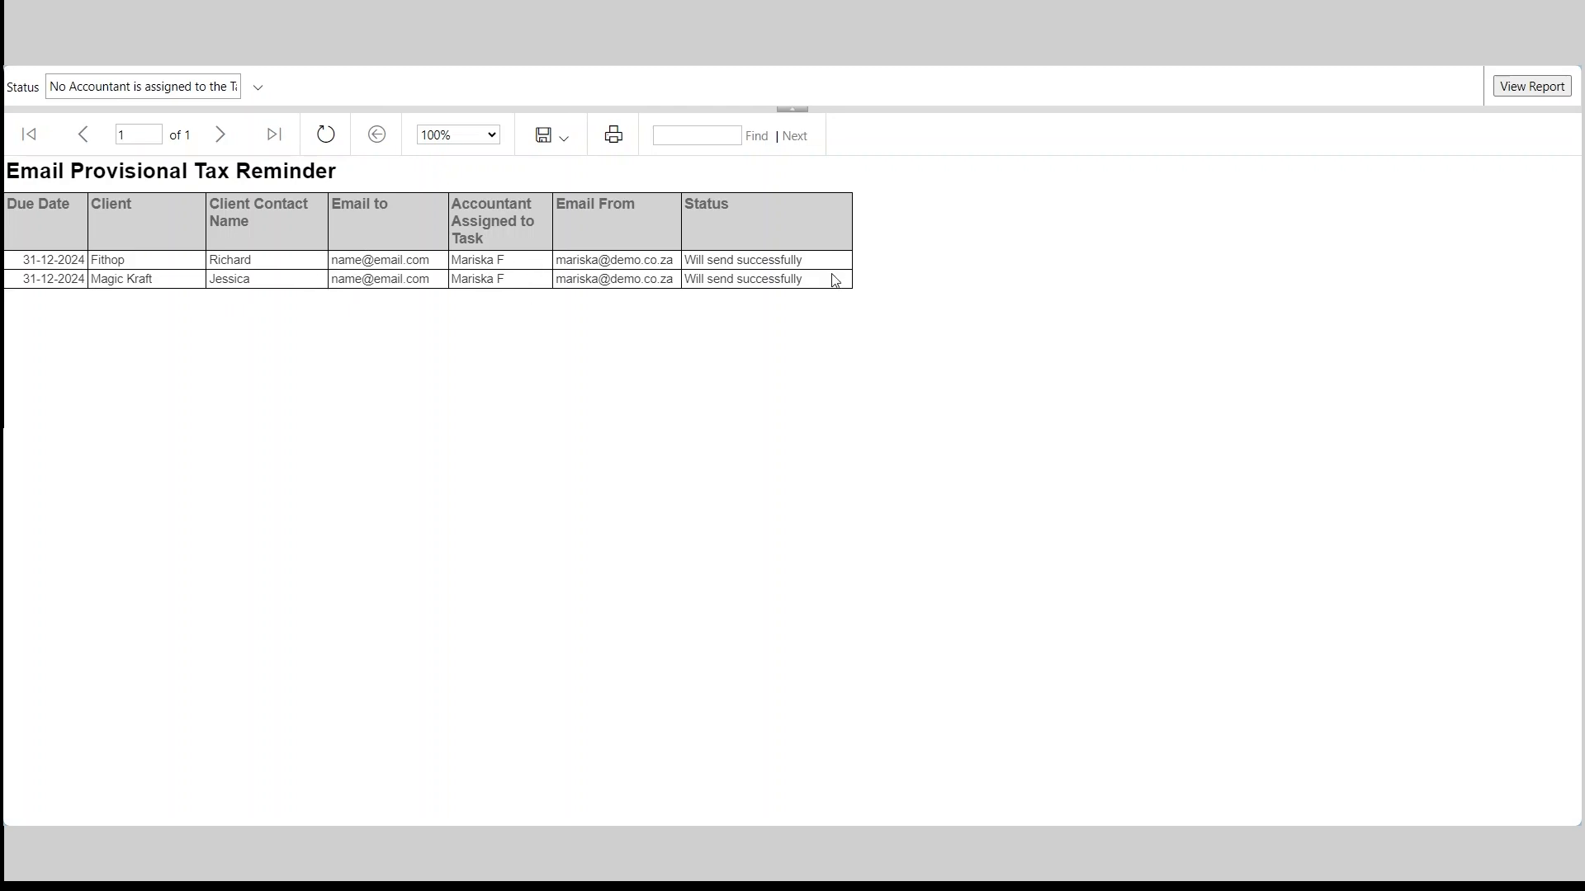
Check the sending status of each client in the Email Provisional Tax Reminder report and return to the Emails list.
left_click_drag(815, 263, 681, 272)
left_click(555, 345)
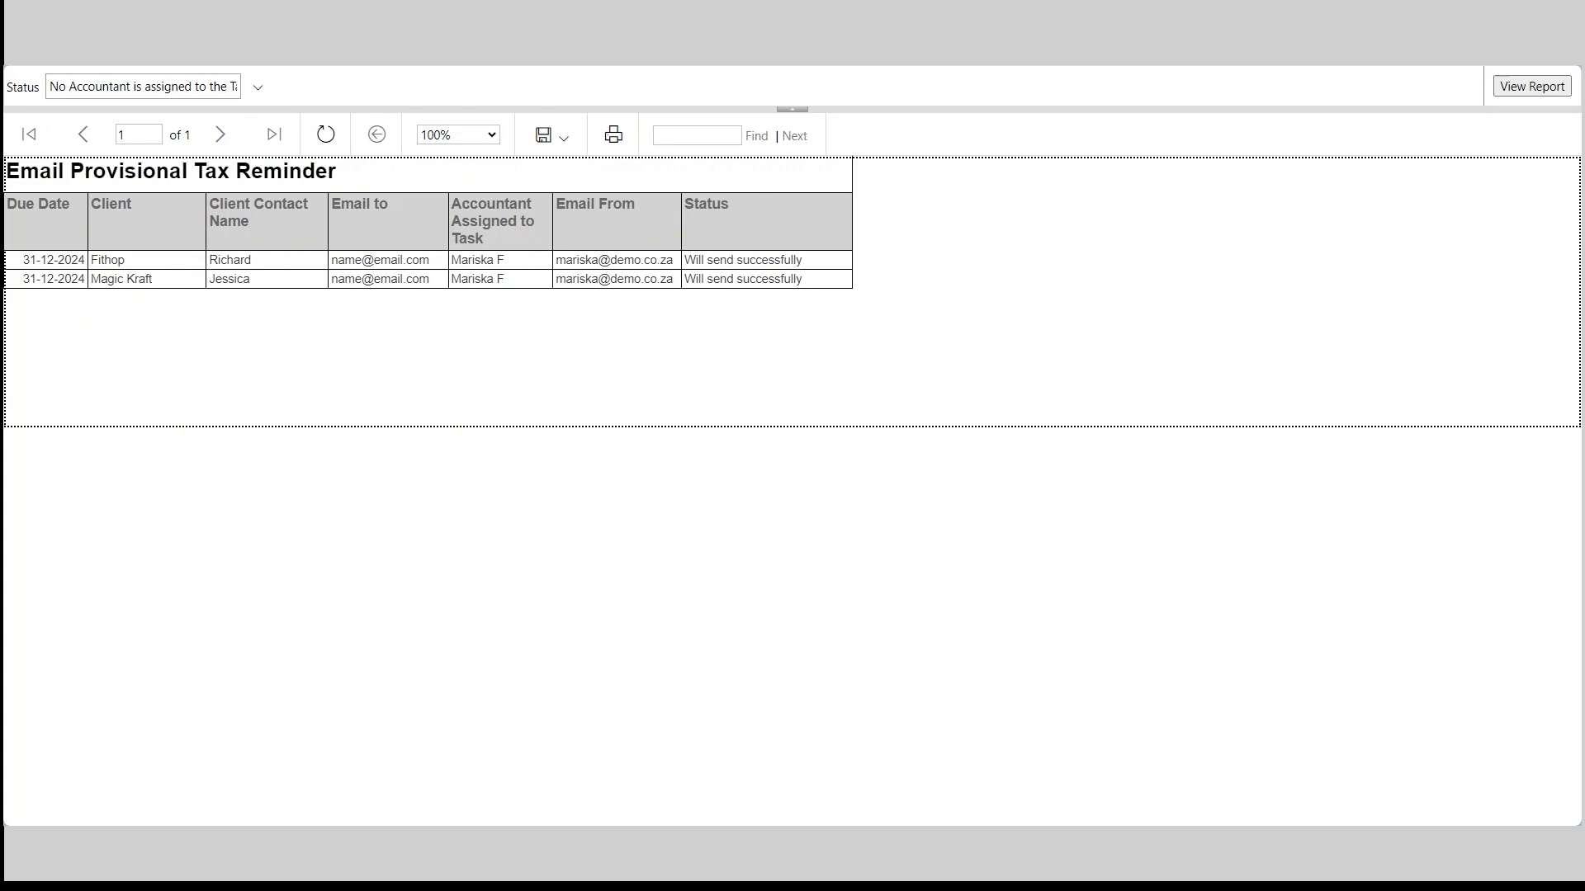
key("ctrl+shift+Tab")
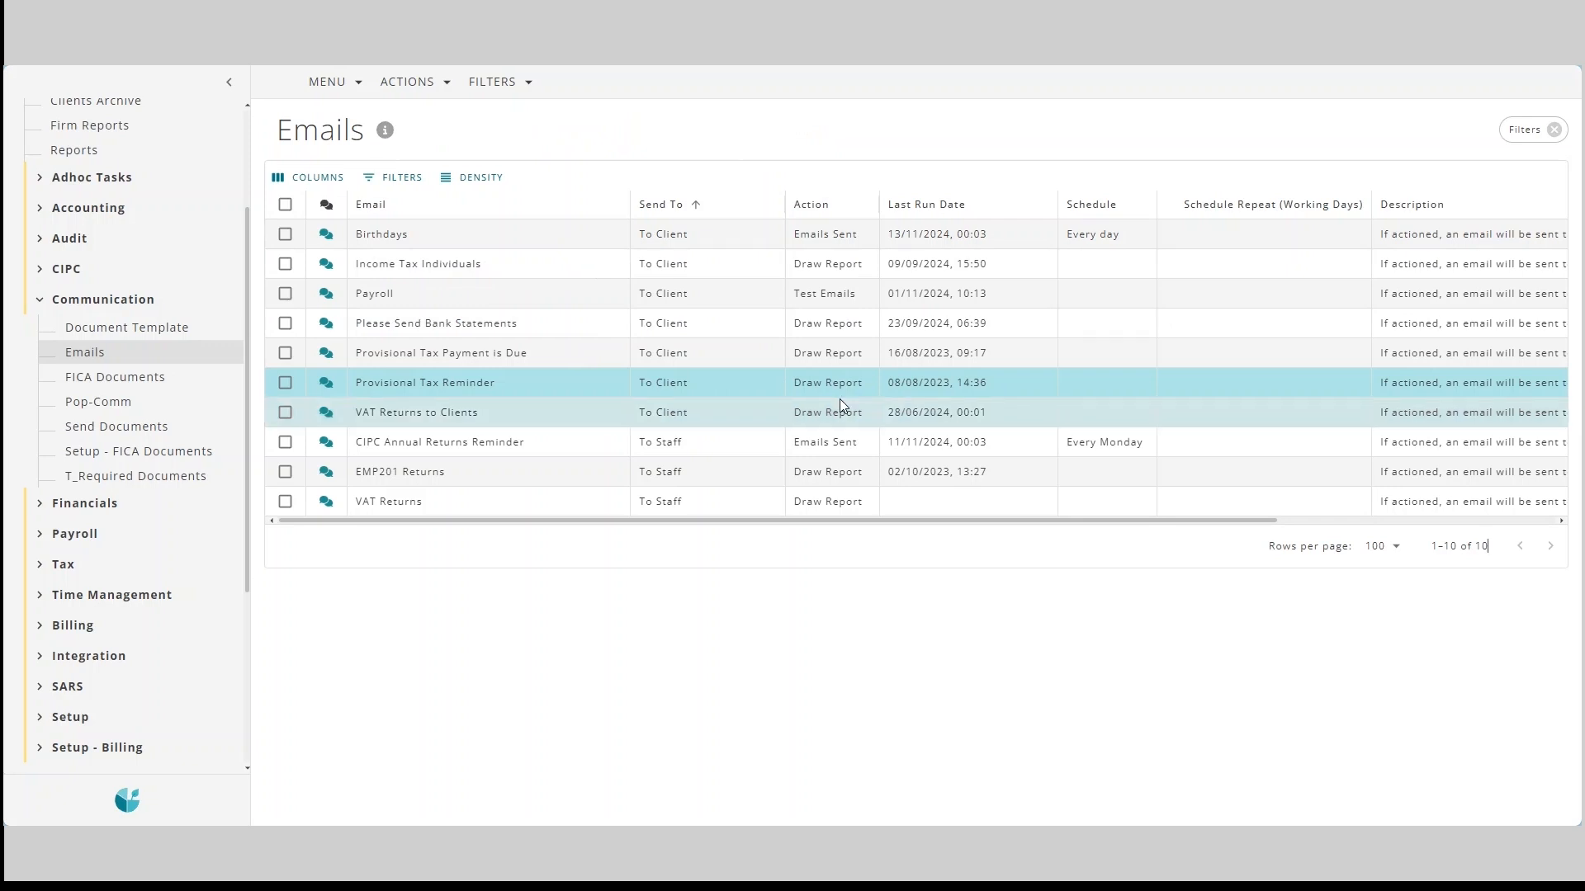
Set the Provisional Tax Reminder email's action to Test Emails and save it to send a test email.
left_click(799, 383)
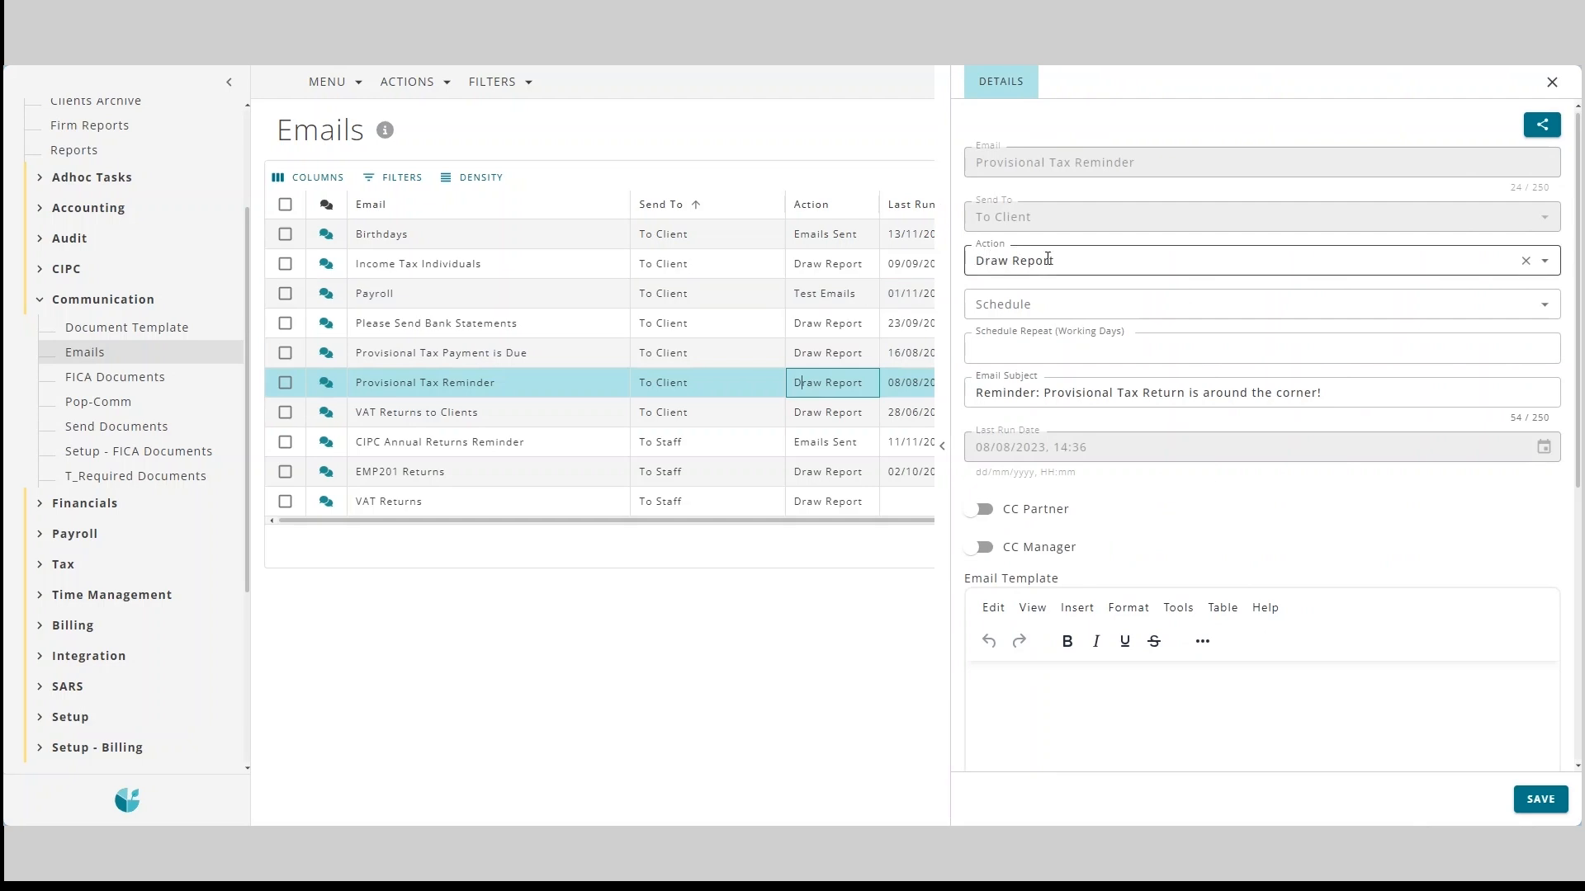
left_click(1050, 260)
left_click(1032, 350)
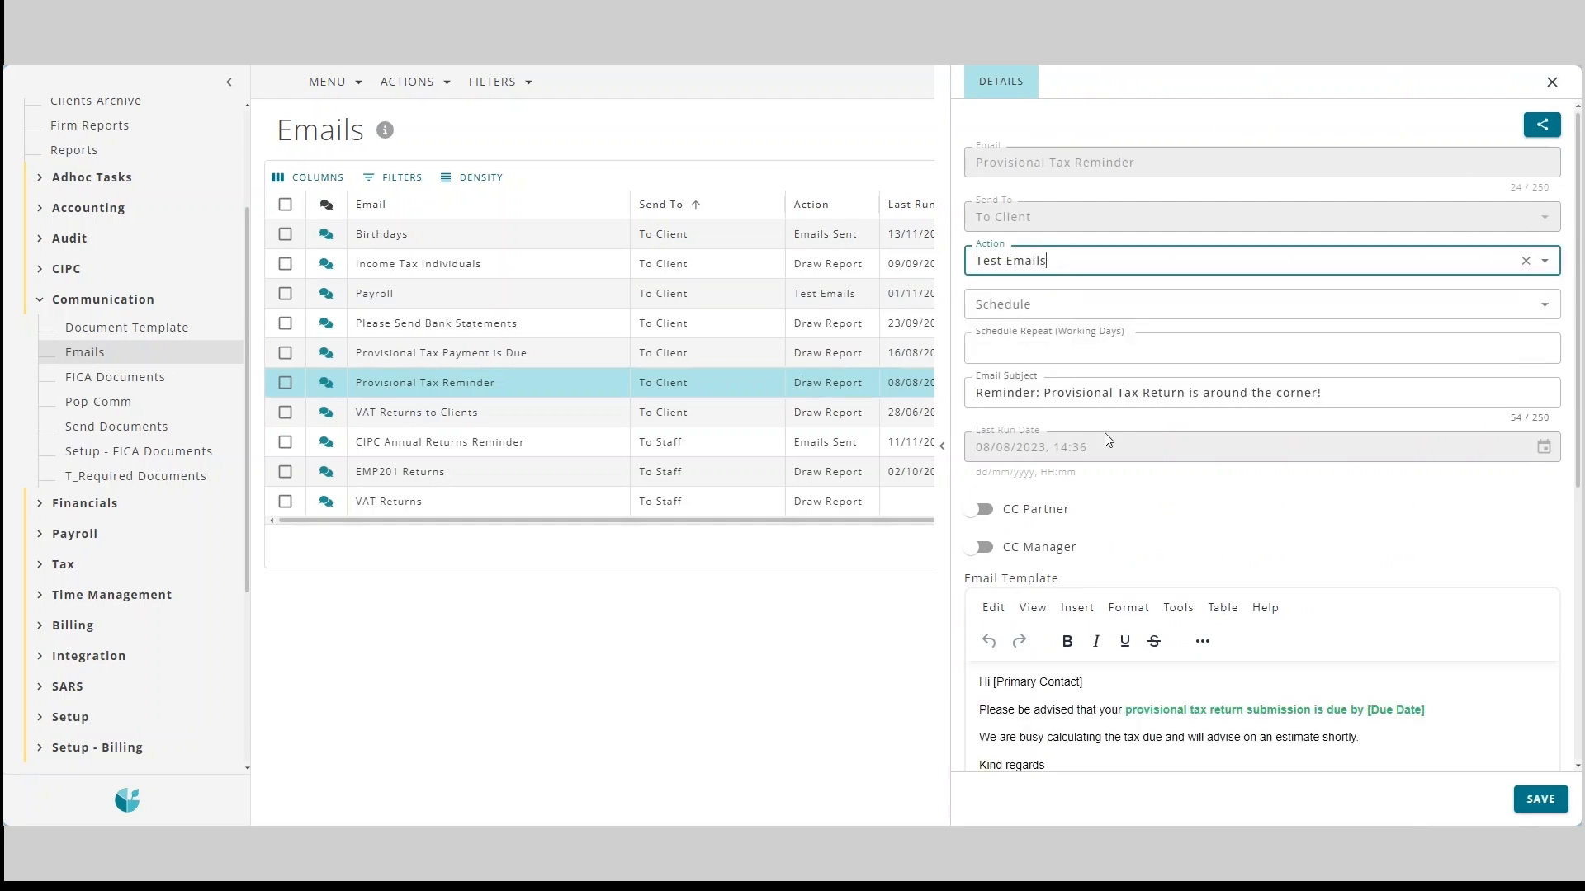
left_click(1550, 802)
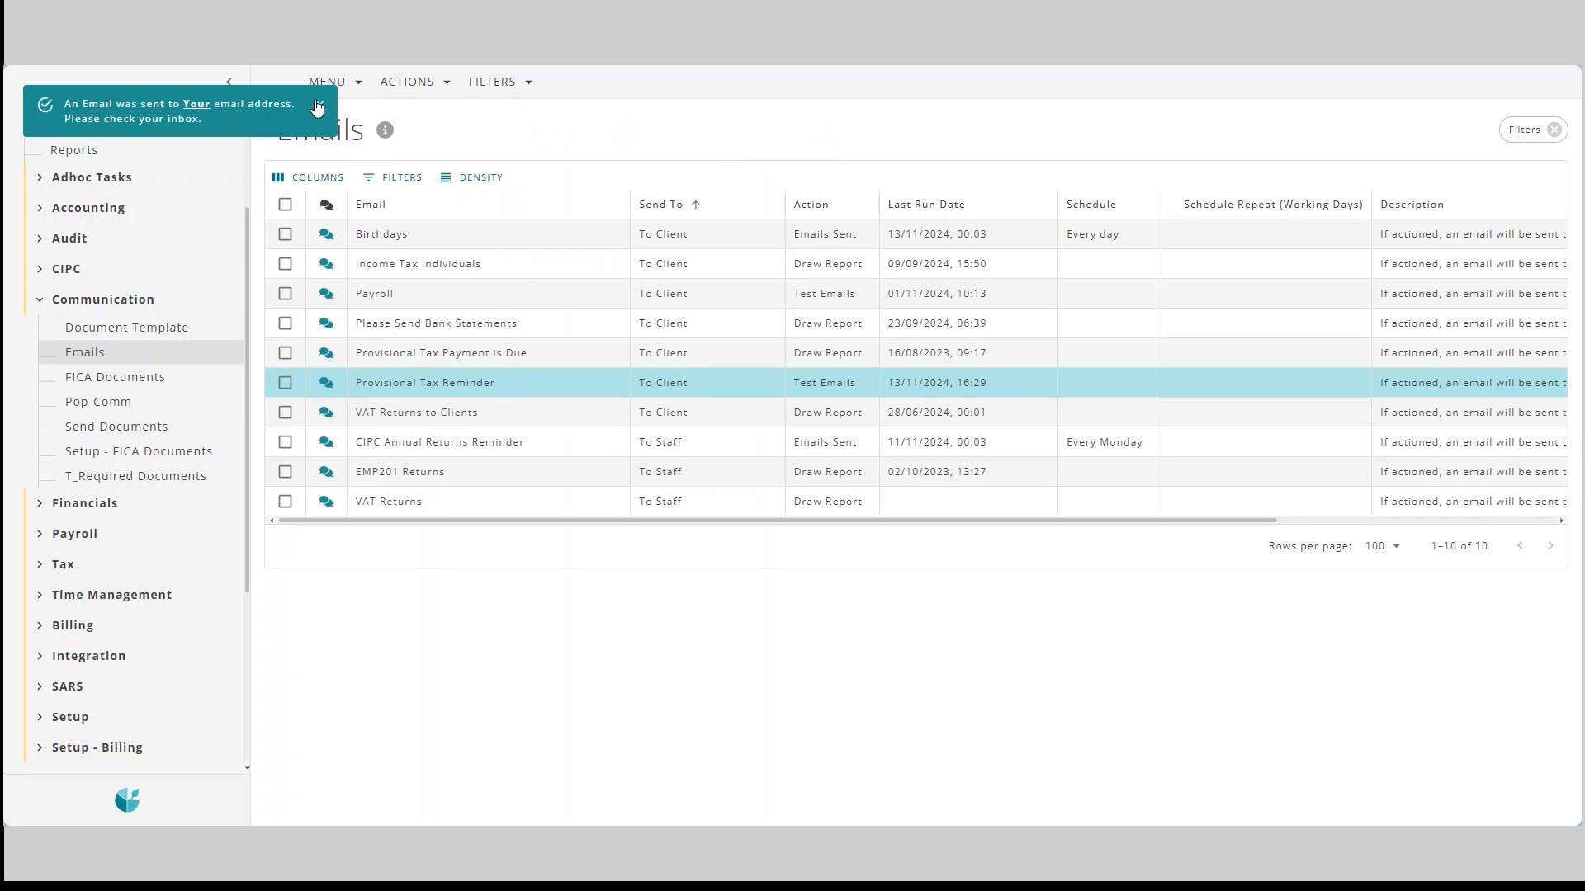
Change the action of the Provisional Tax Reminder email to Send Emails.
left_click(405, 382)
left_click(1013, 260)
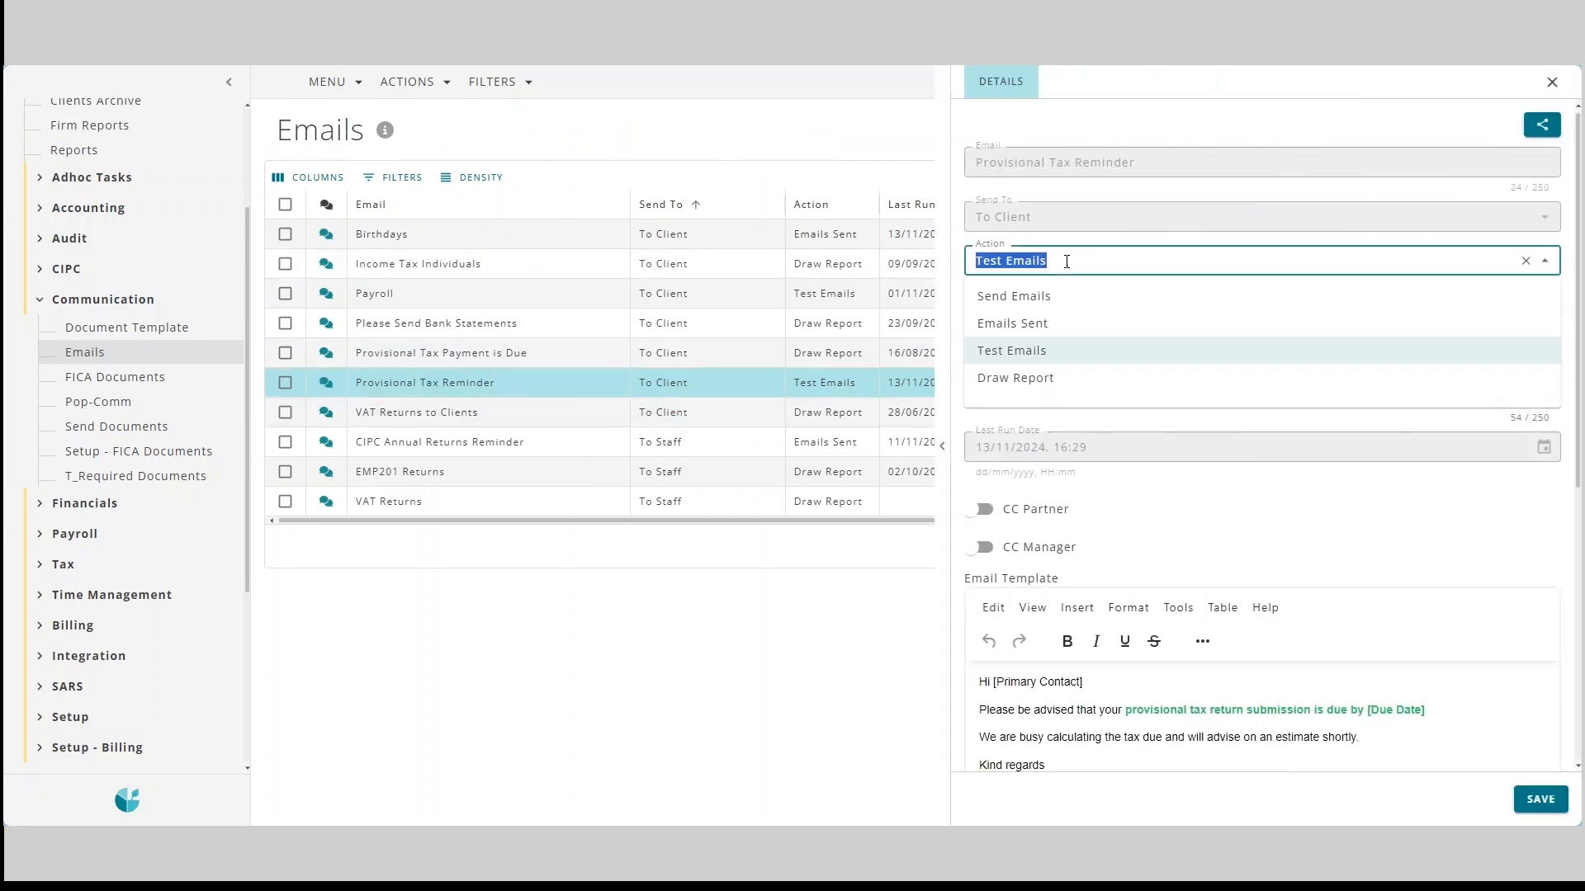
left_click(994, 290)
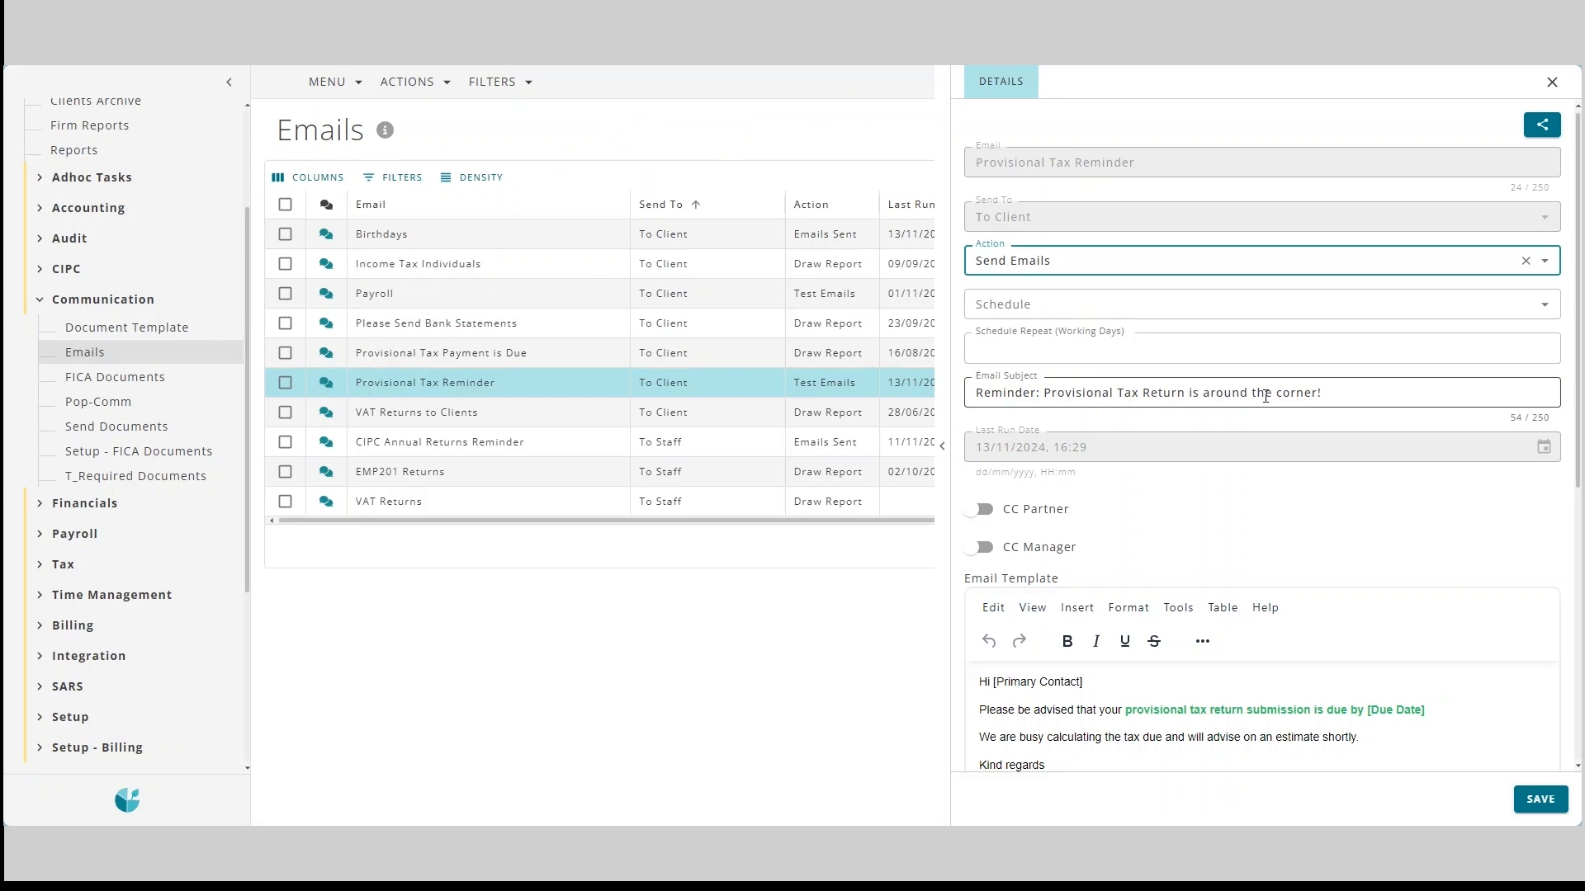
left_click(1104, 273)
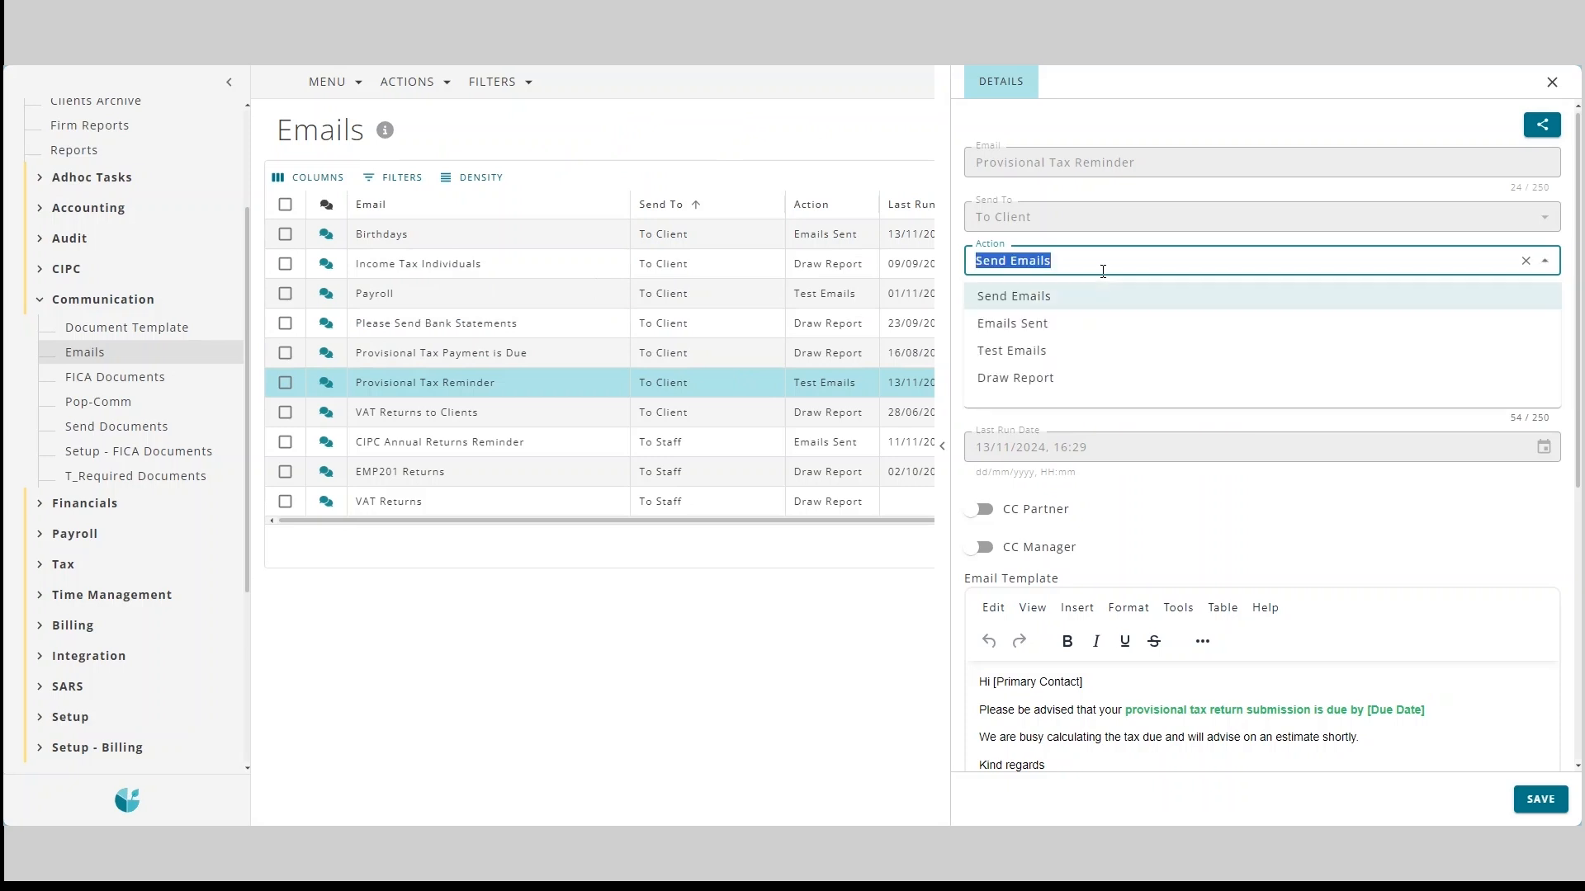
left_click(1058, 246)
Look through the schedule options for the Provisional Tax Reminder email and close it without saving the changes.
left_click(1053, 305)
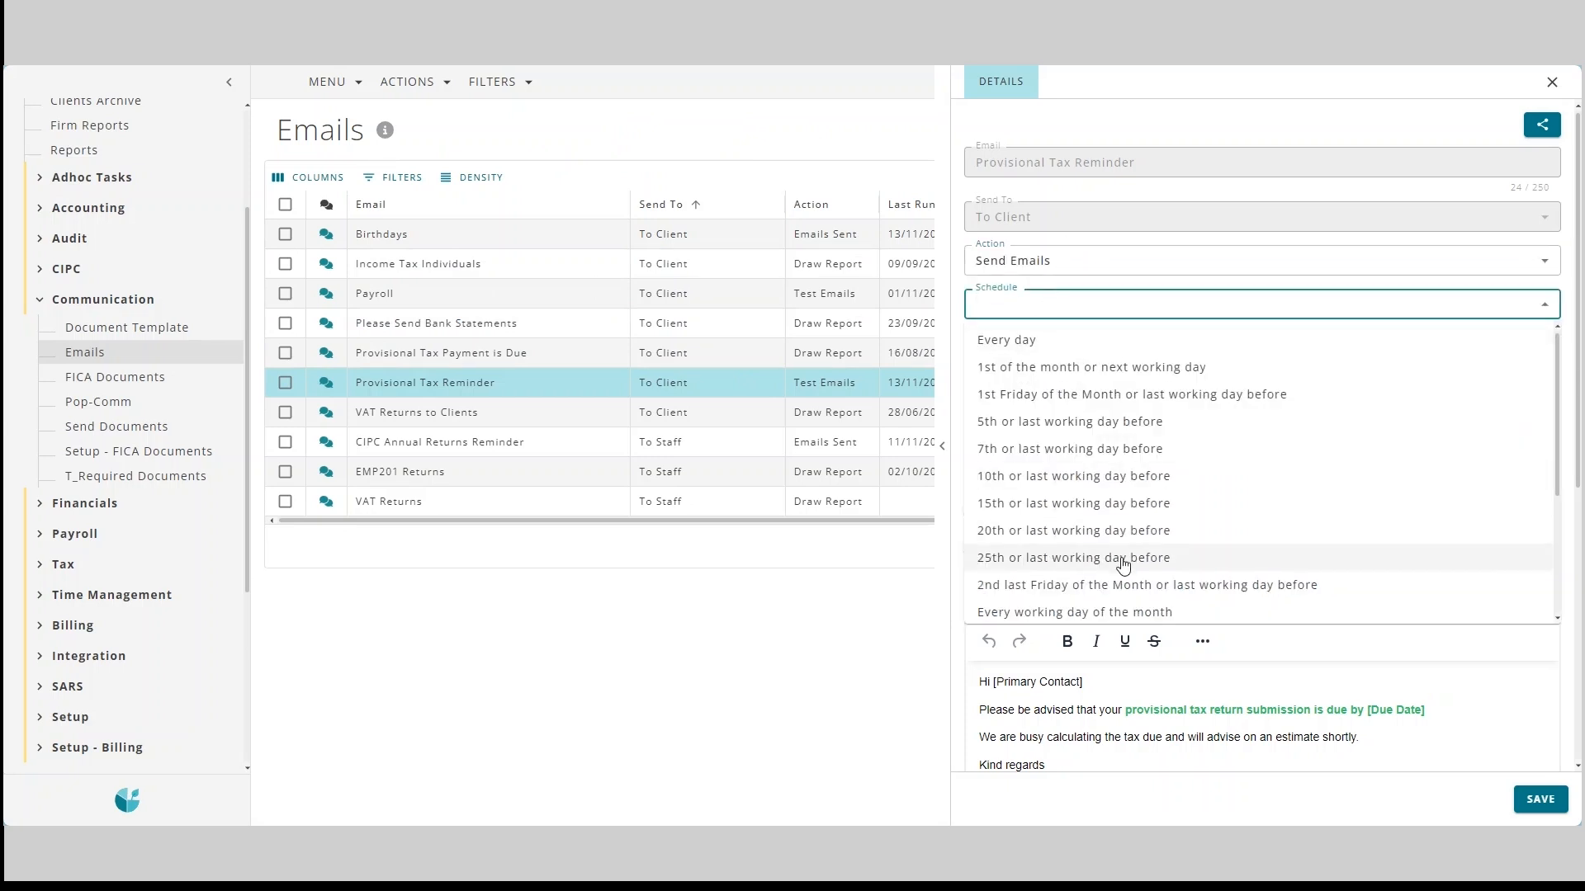
scroll(1106, 553, "down", 3)
scroll(1078, 535, "up", 3)
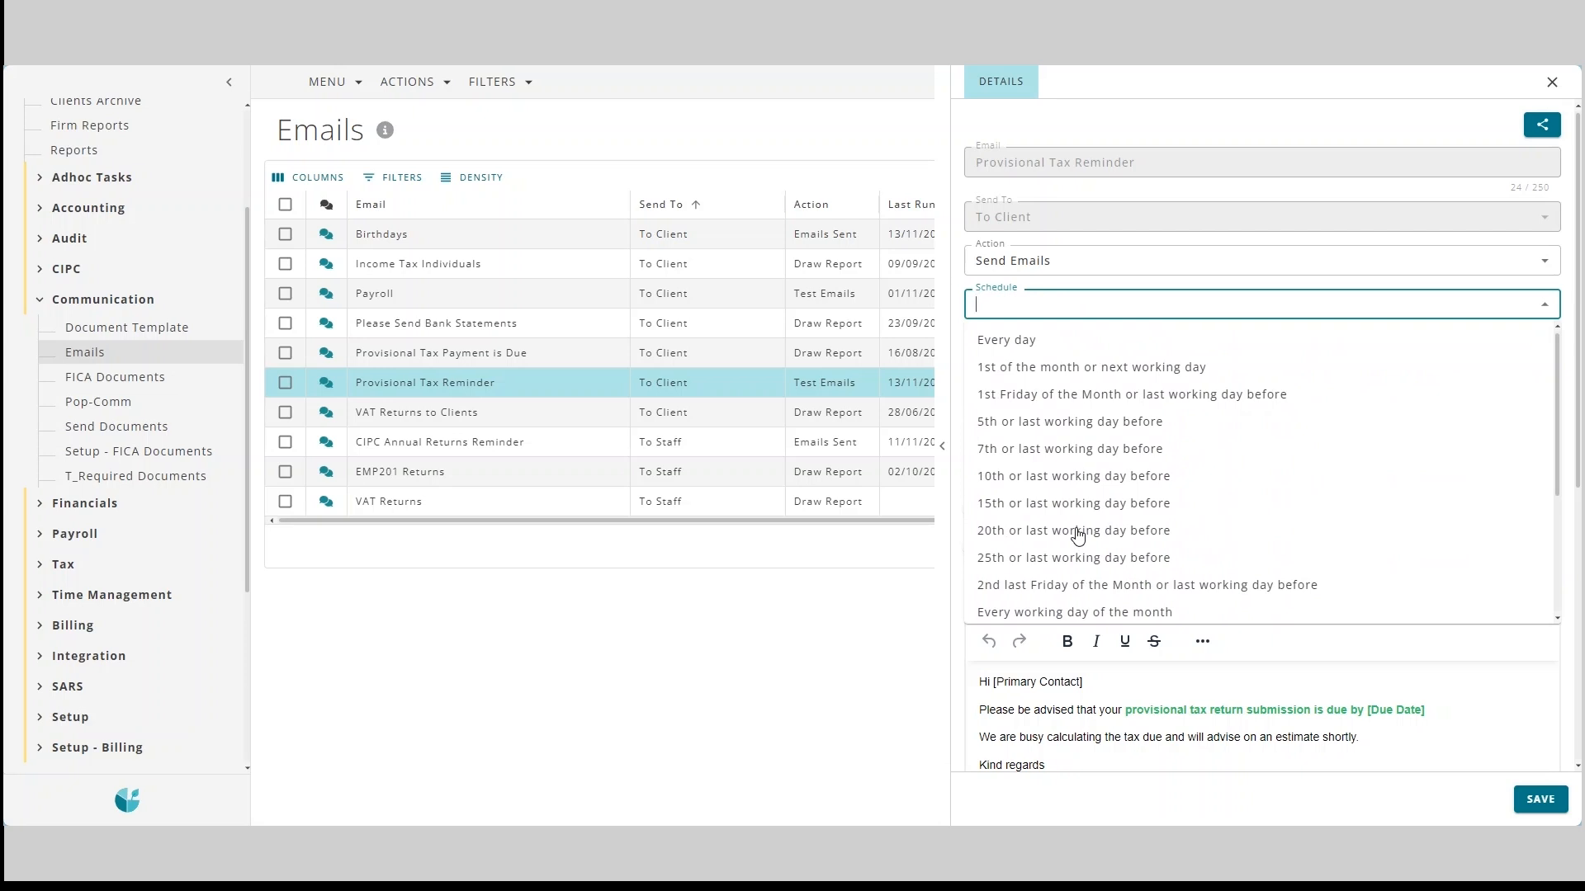
scroll(1300, 627, "down", 2)
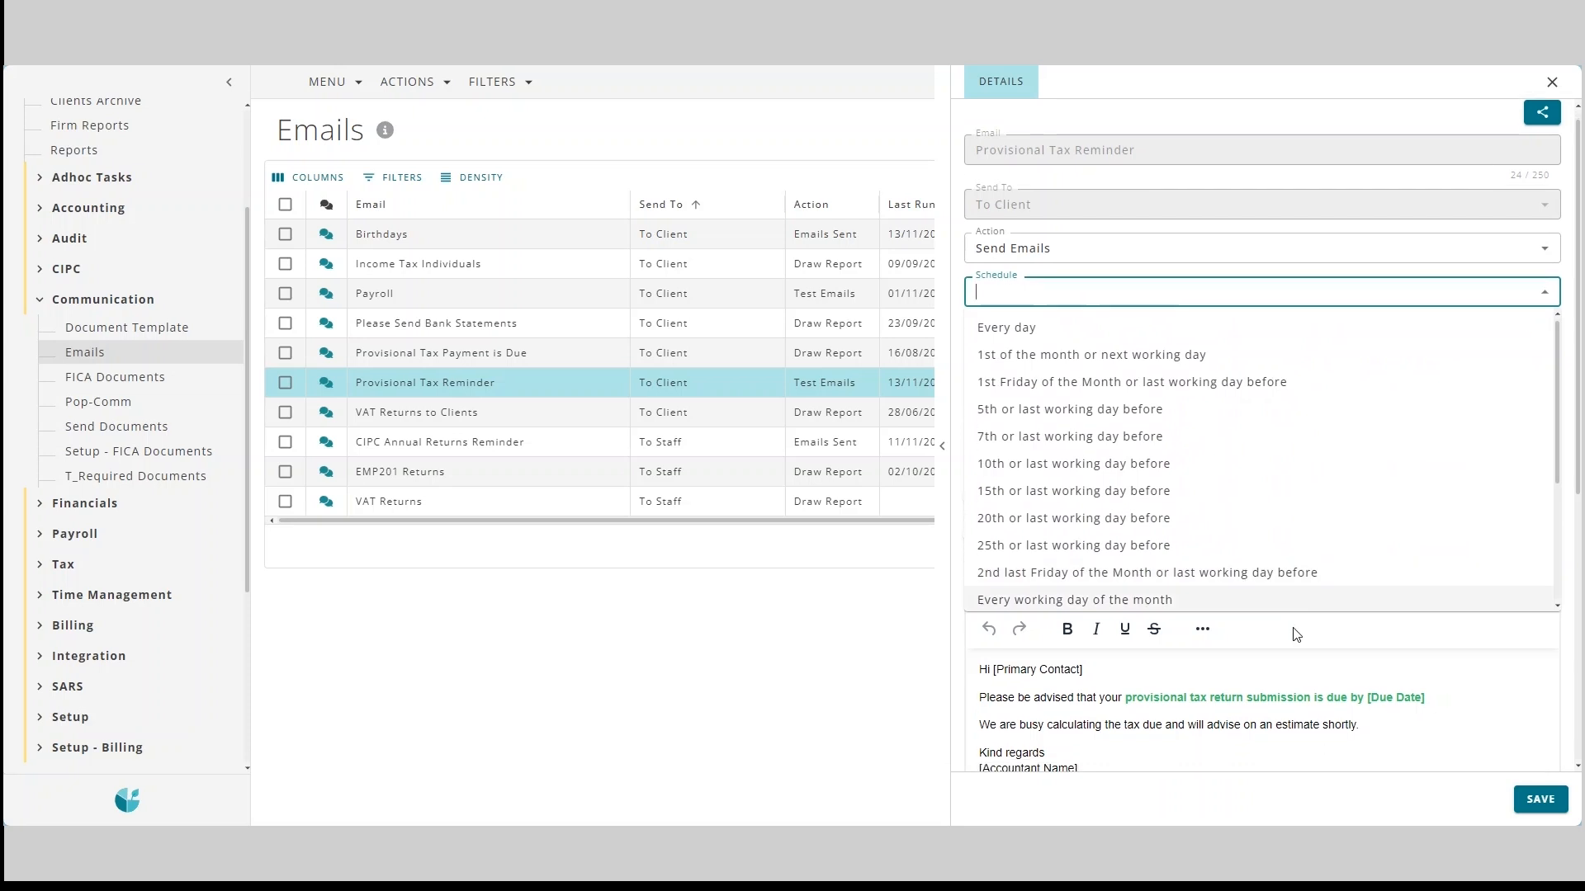
left_click(1551, 82)
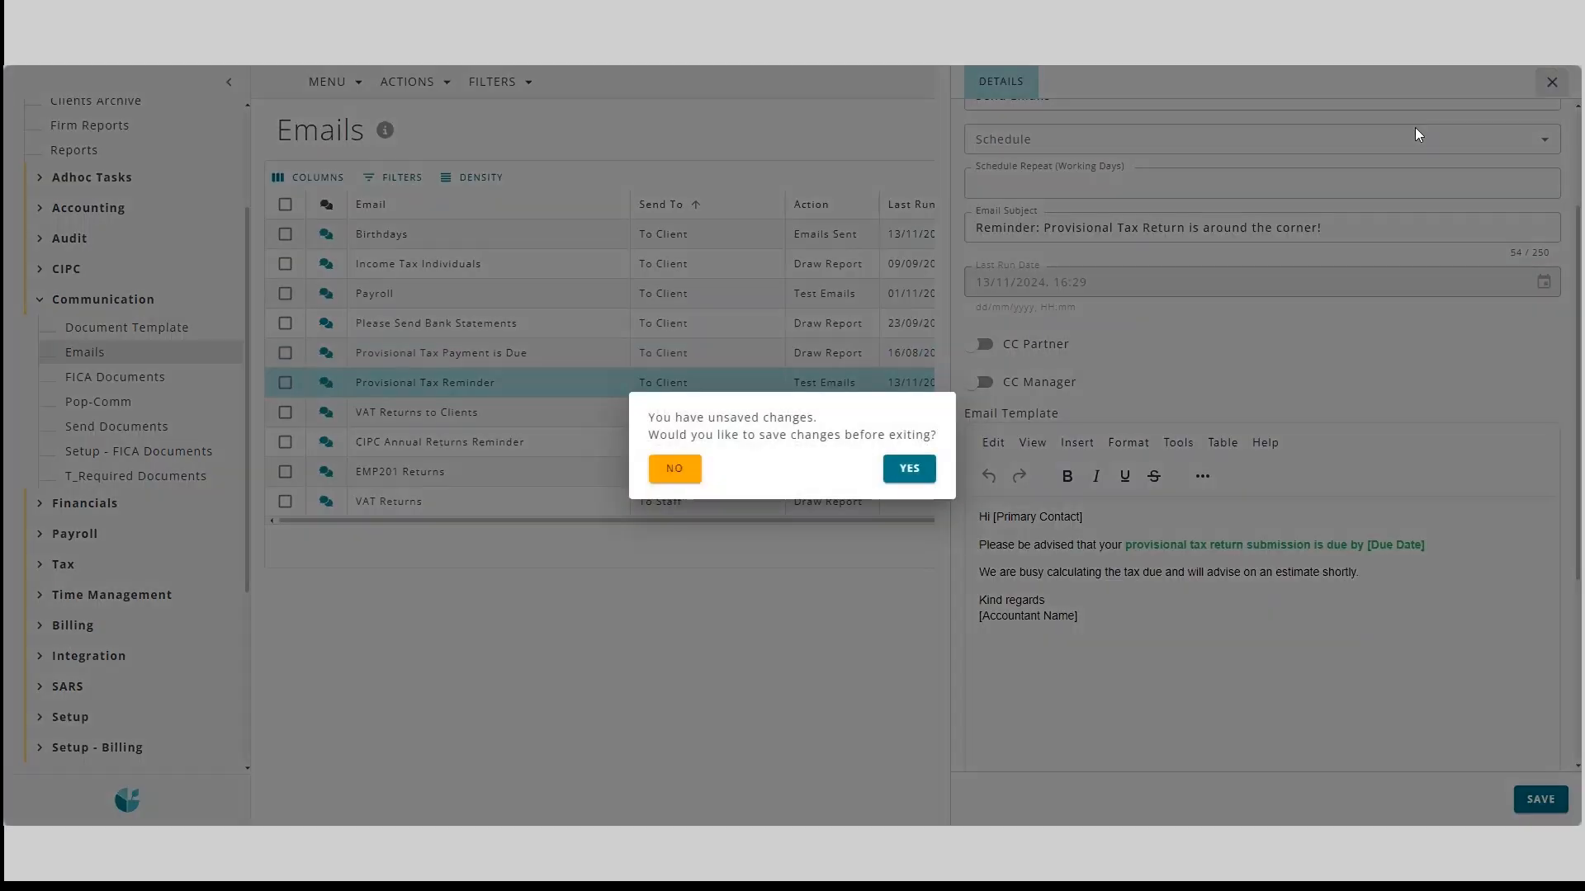
left_click(701, 468)
View the Birthdays email's template and settings at full width and close it without saving.
left_click(428, 234)
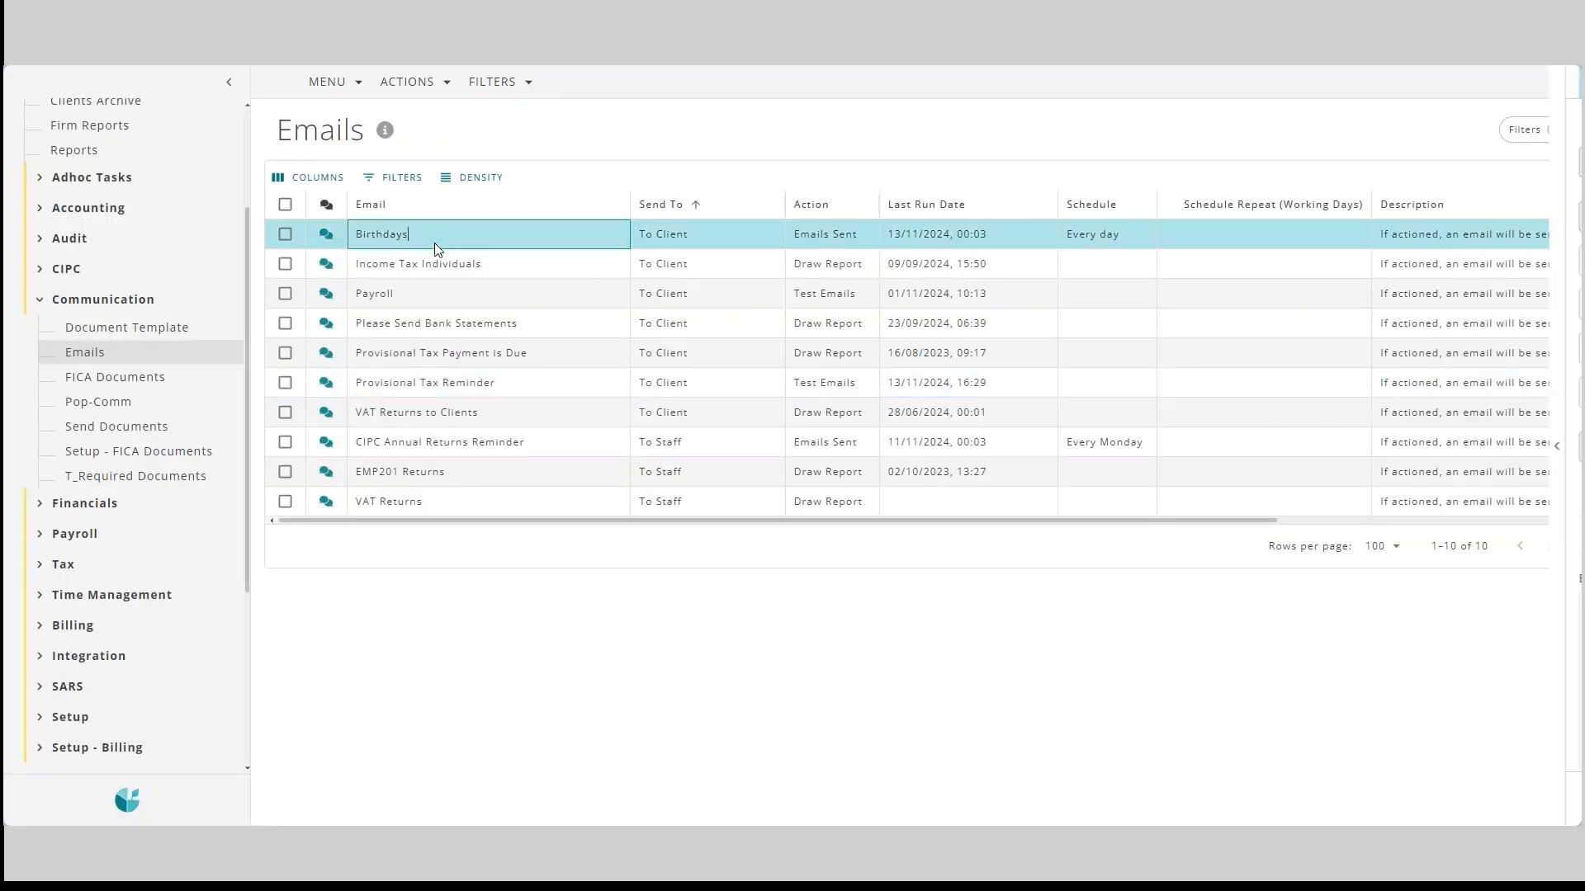
left_click(942, 446)
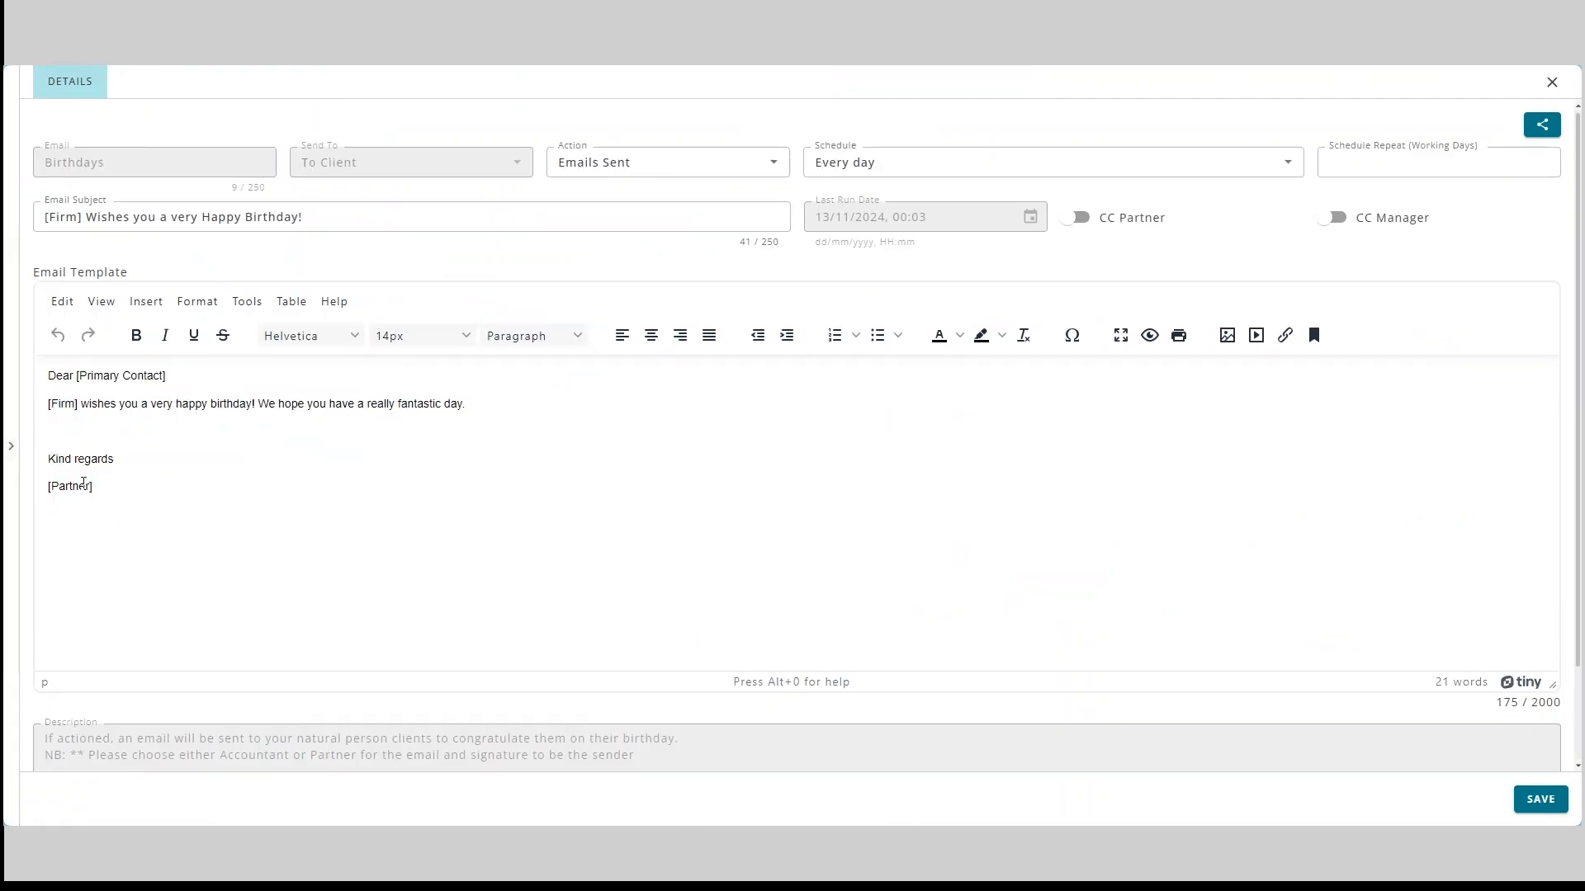
left_click(1552, 82)
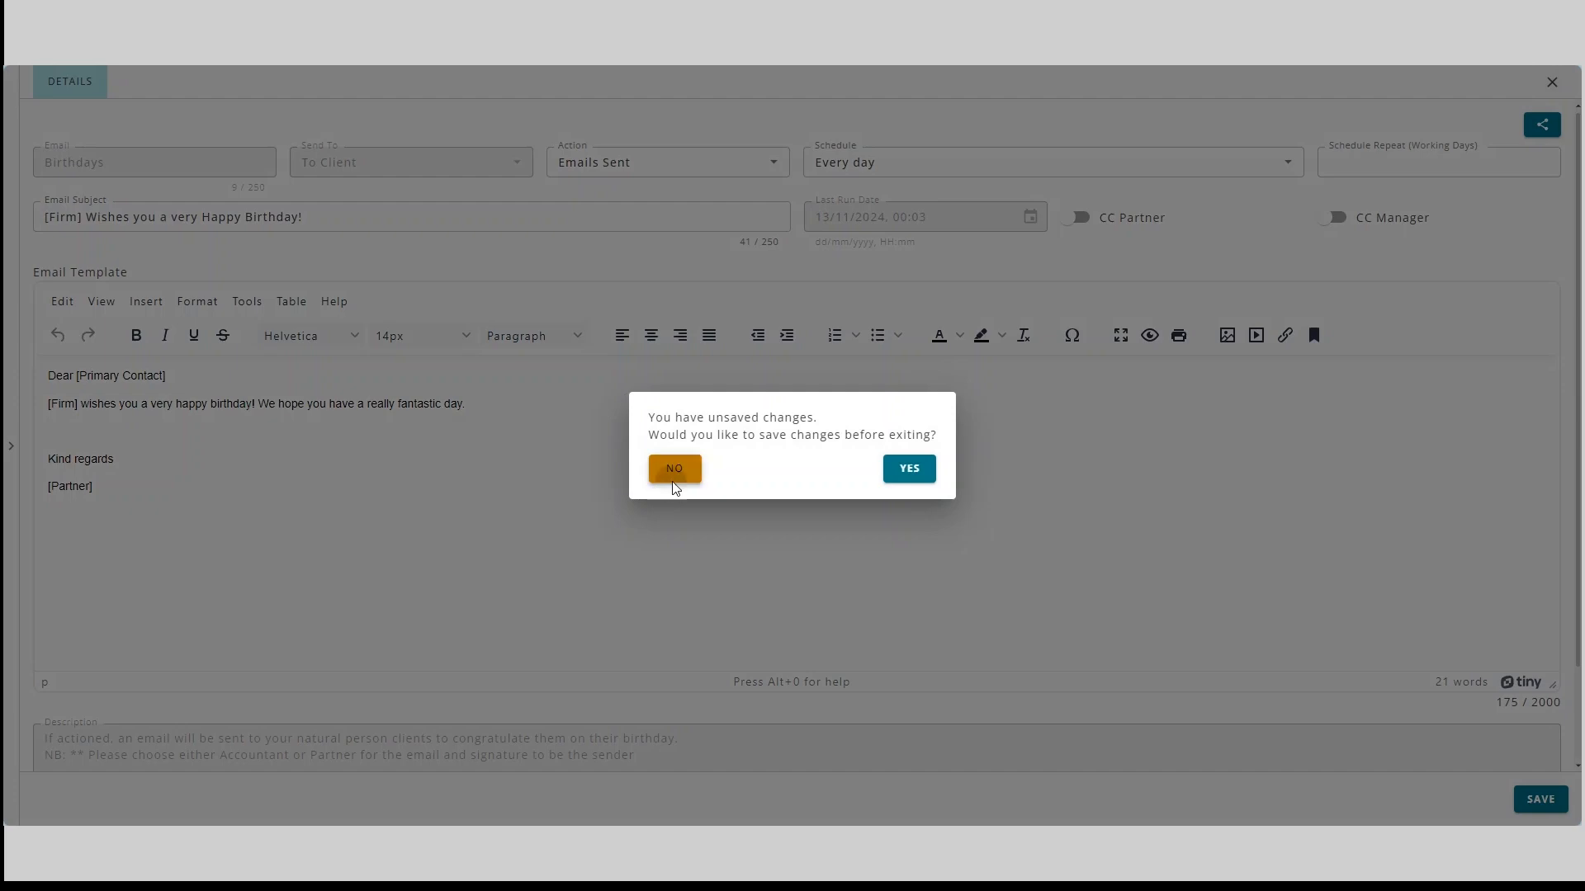
left_click(672, 467)
Collapse the Communication section and look at the pages listed under Audit.
left_click(93, 301)
scroll(121, 520, "up", 2)
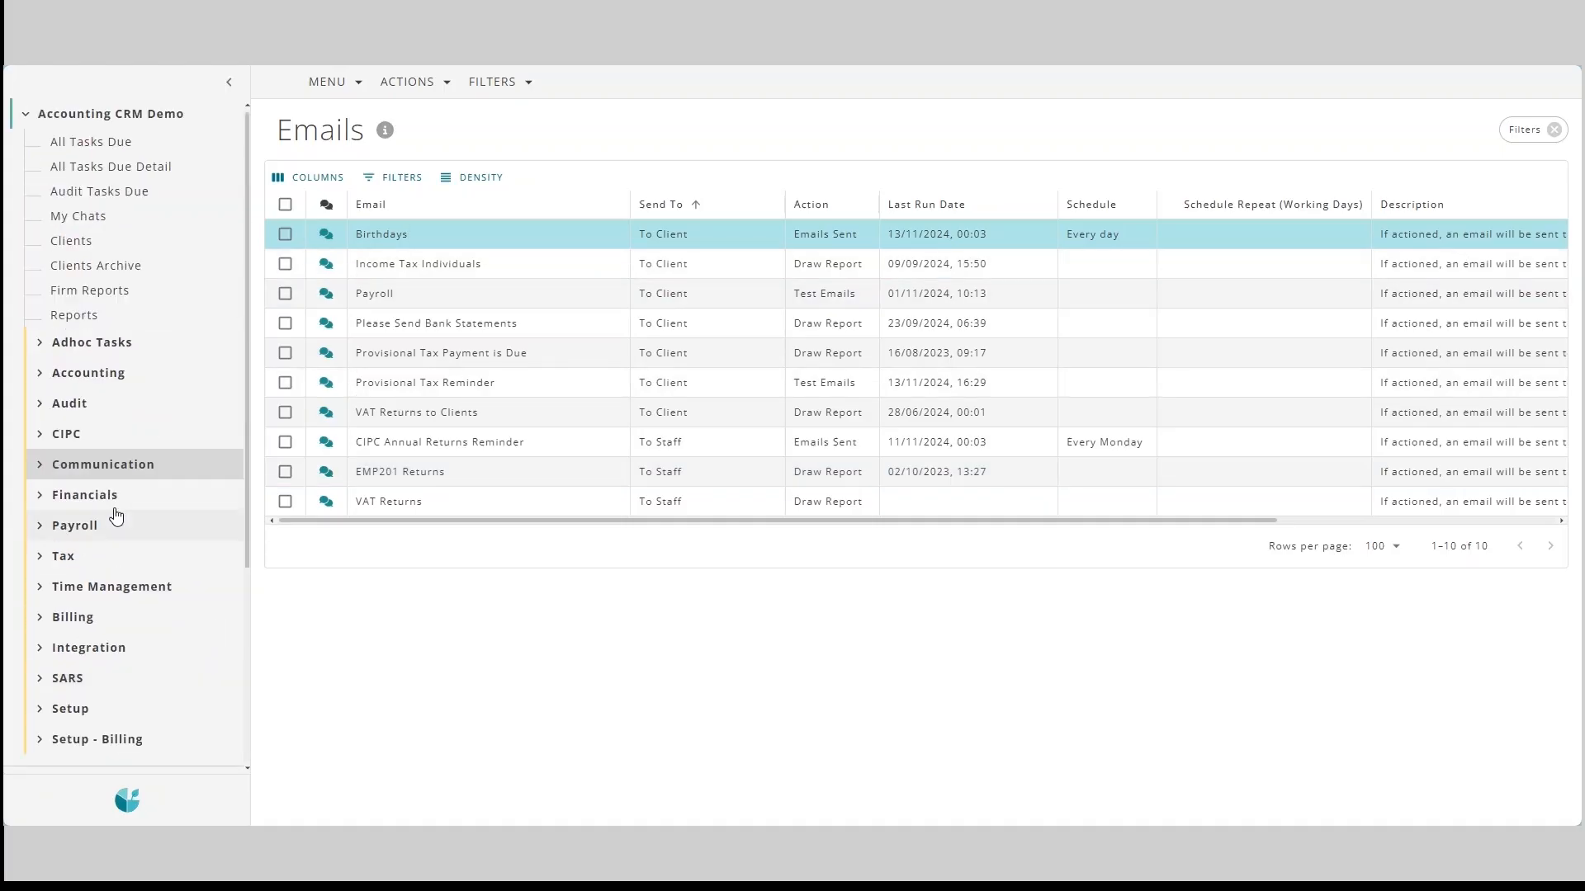
left_click(61, 412)
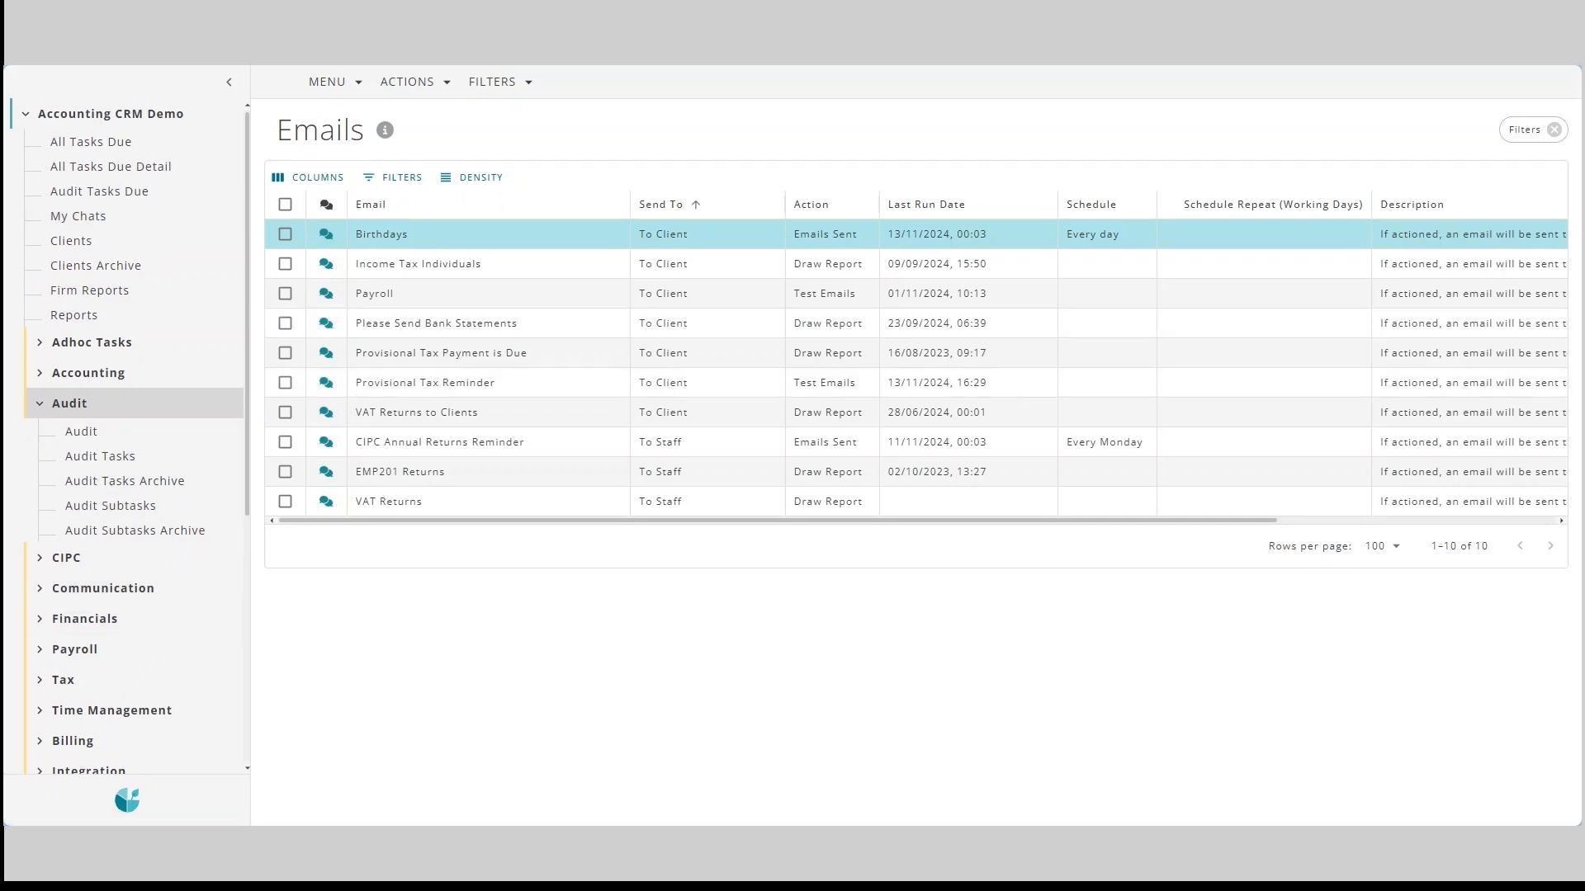
left_click(82, 405)
Open the Client Engagement Letter from the Communication document templates and expand its details to full width.
left_click(122, 474)
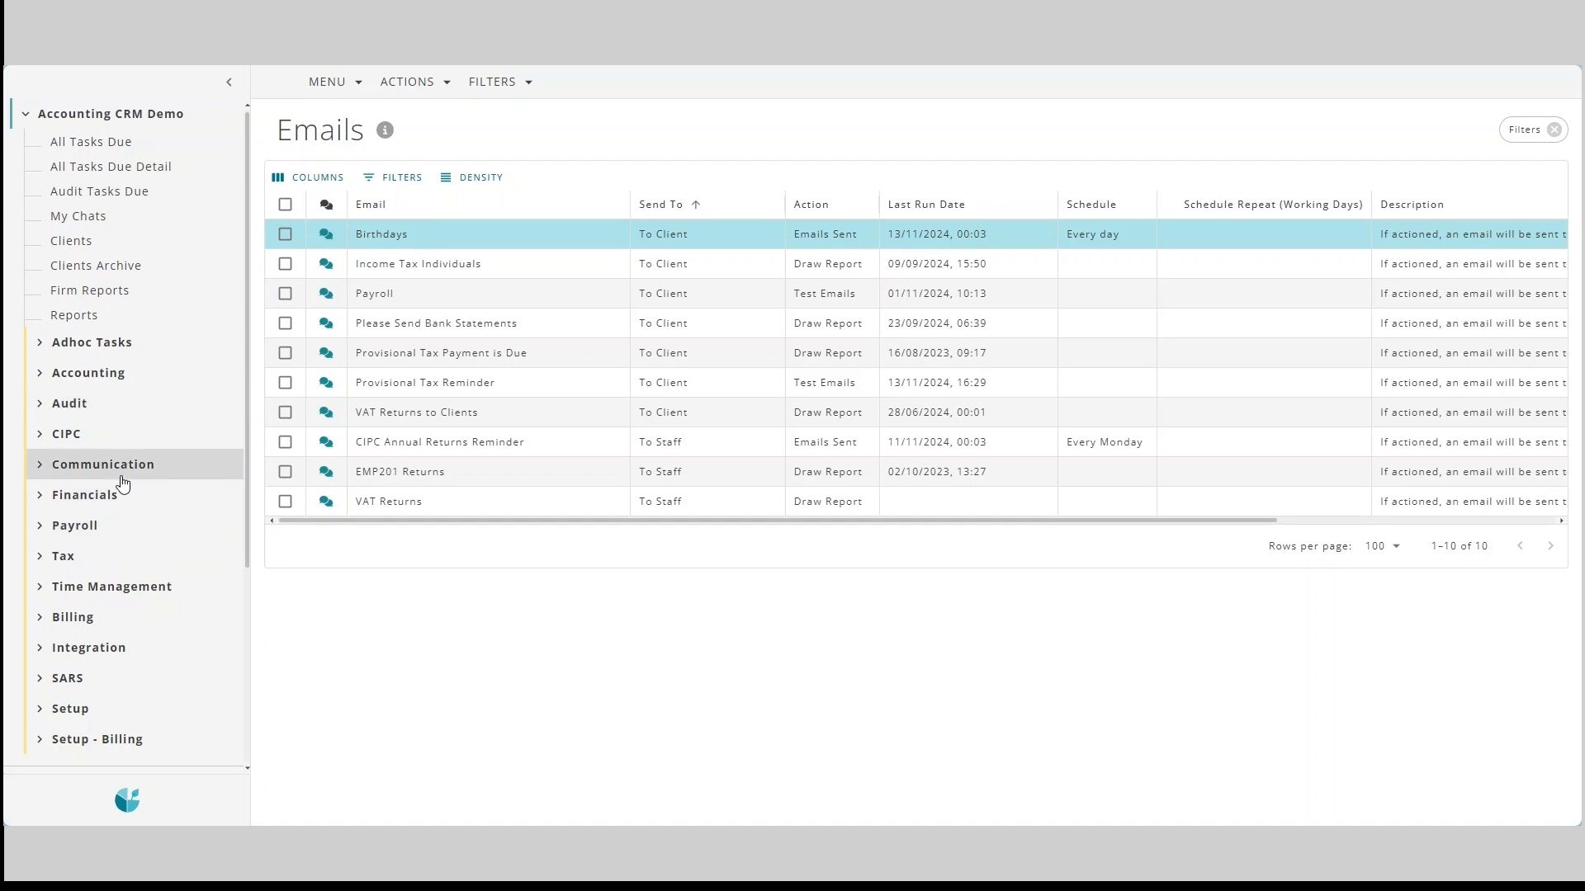
left_click(124, 492)
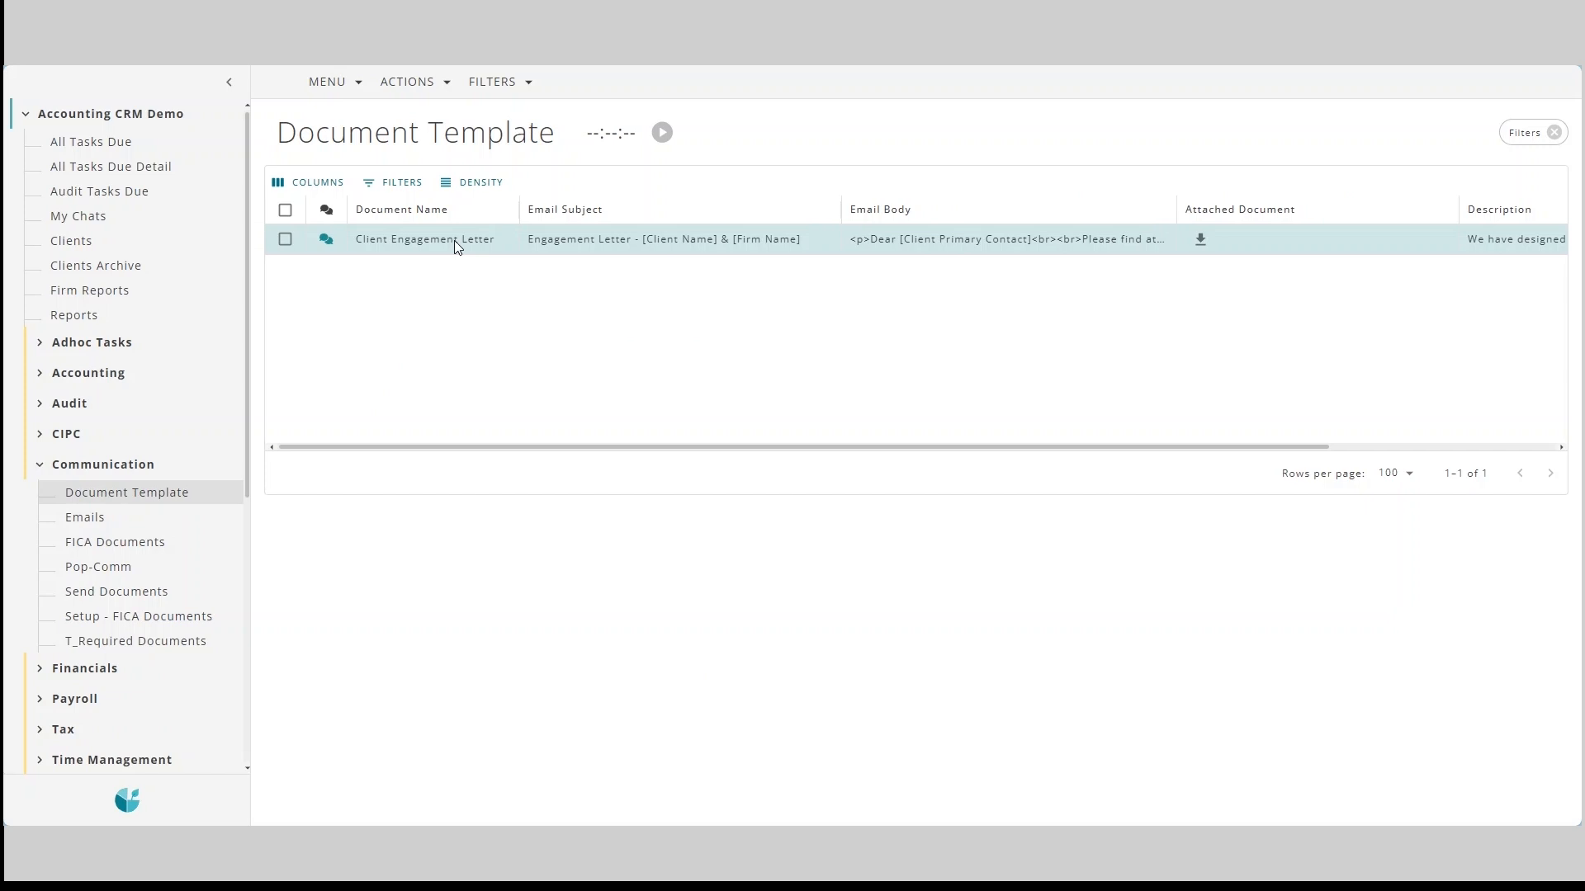
left_click(408, 239)
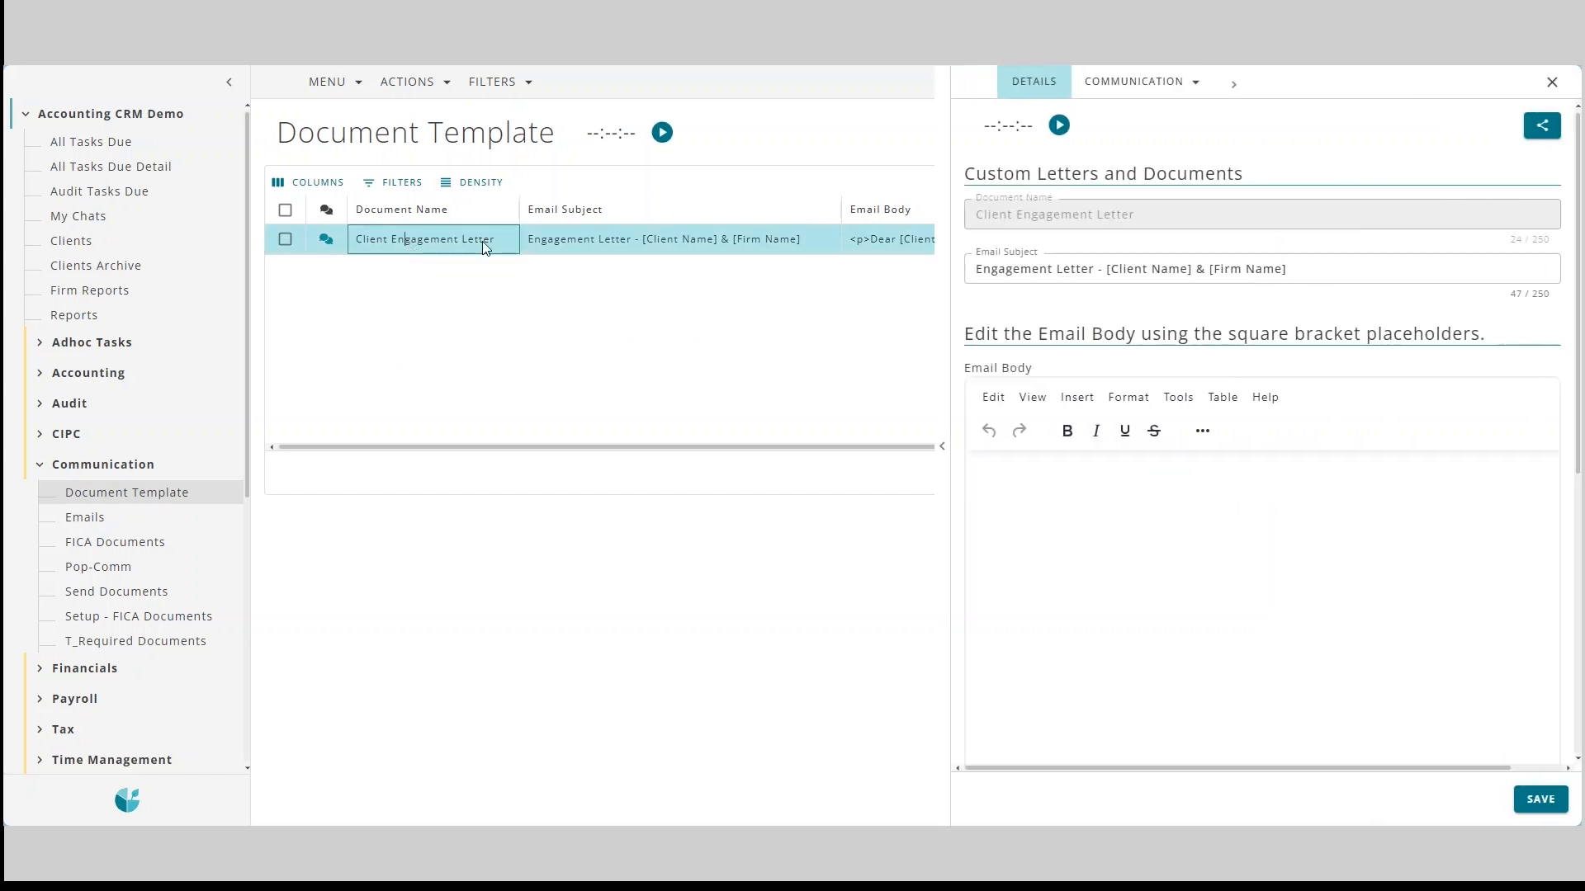
left_click(942, 445)
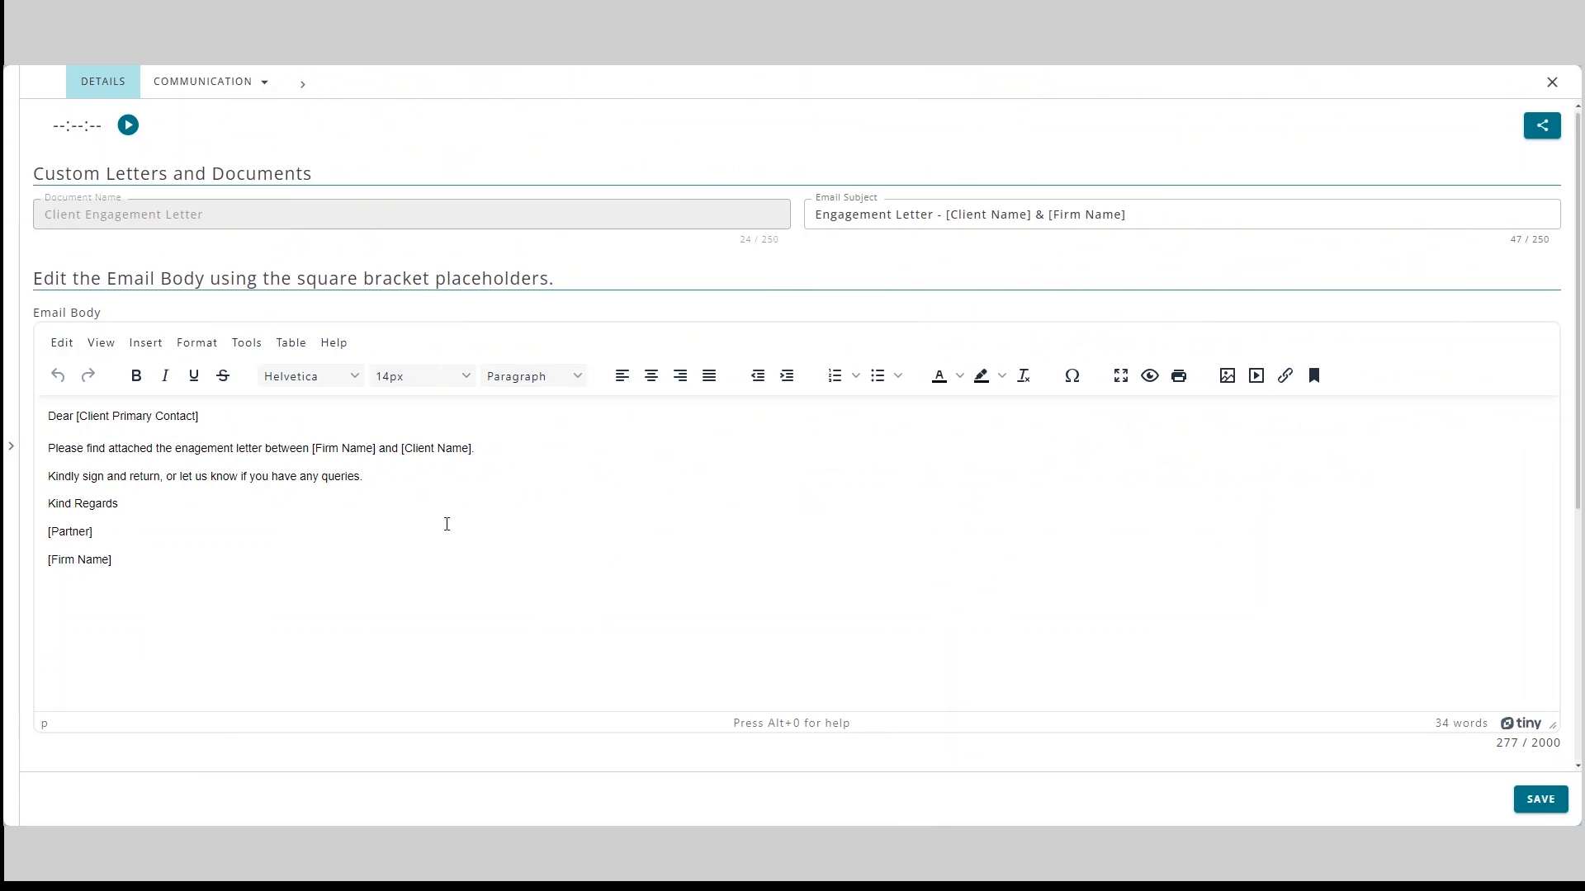
Download the engagement letter template attached to the record and open it in Word.
scroll(446, 524, "down", 5)
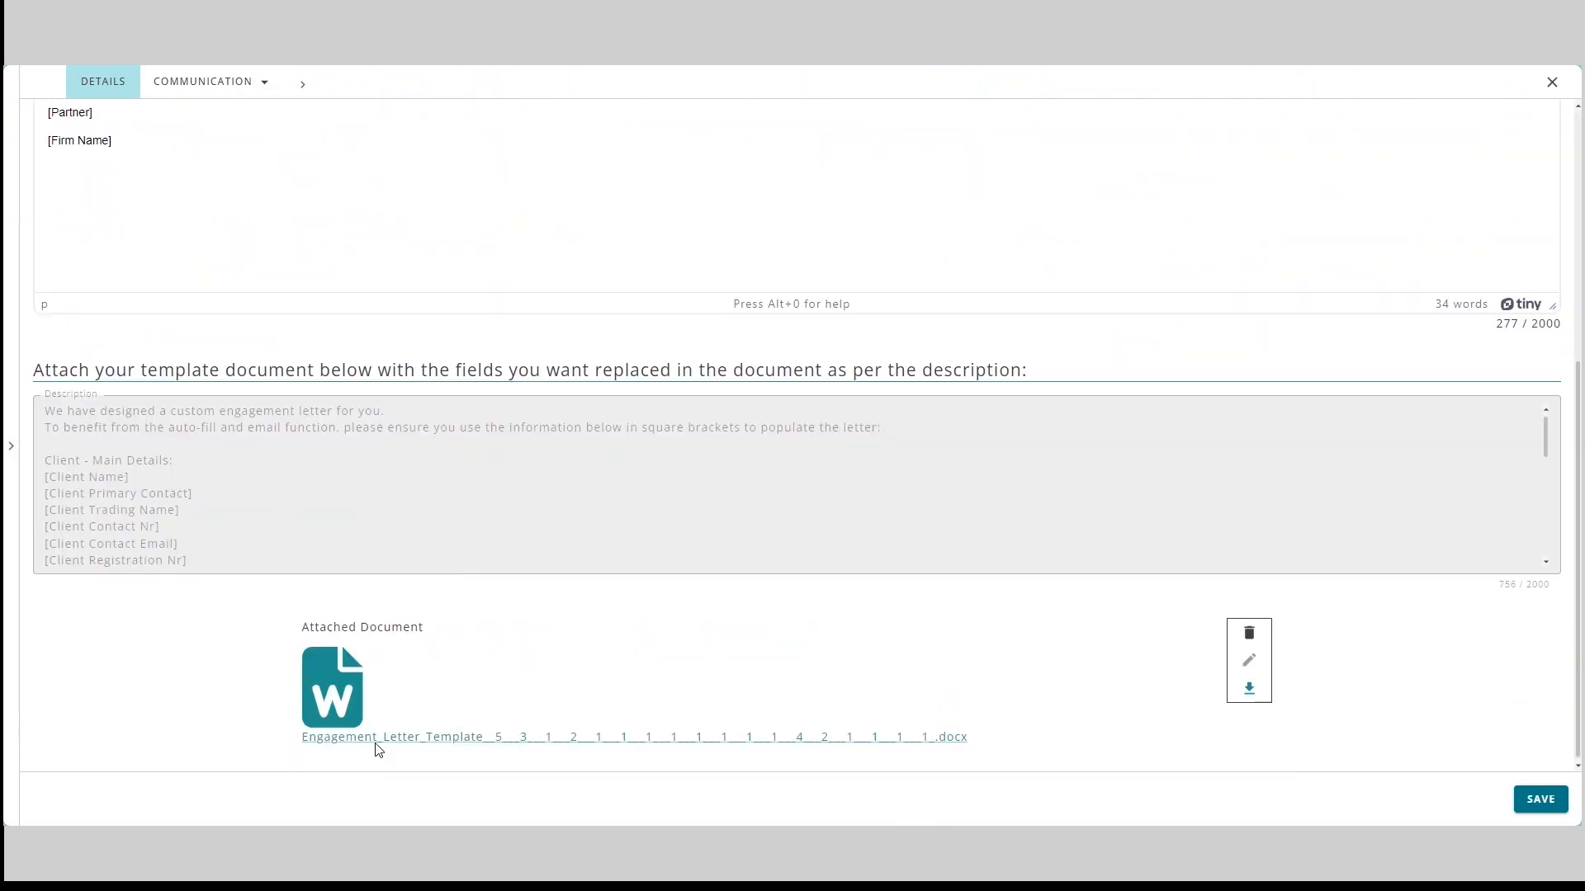
left_click(377, 743)
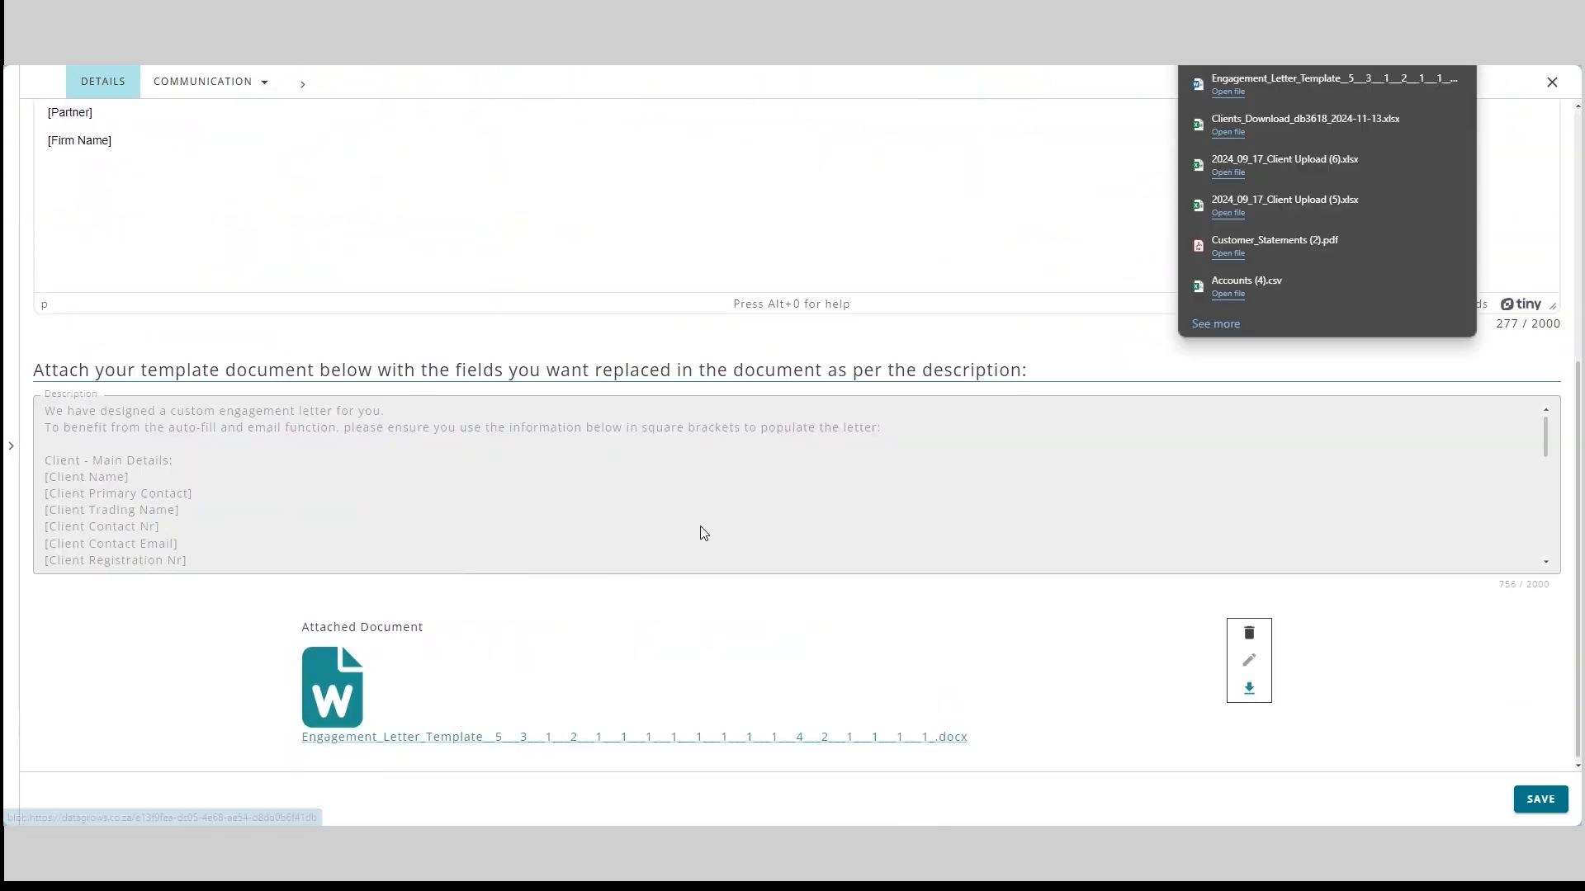
left_click(1228, 94)
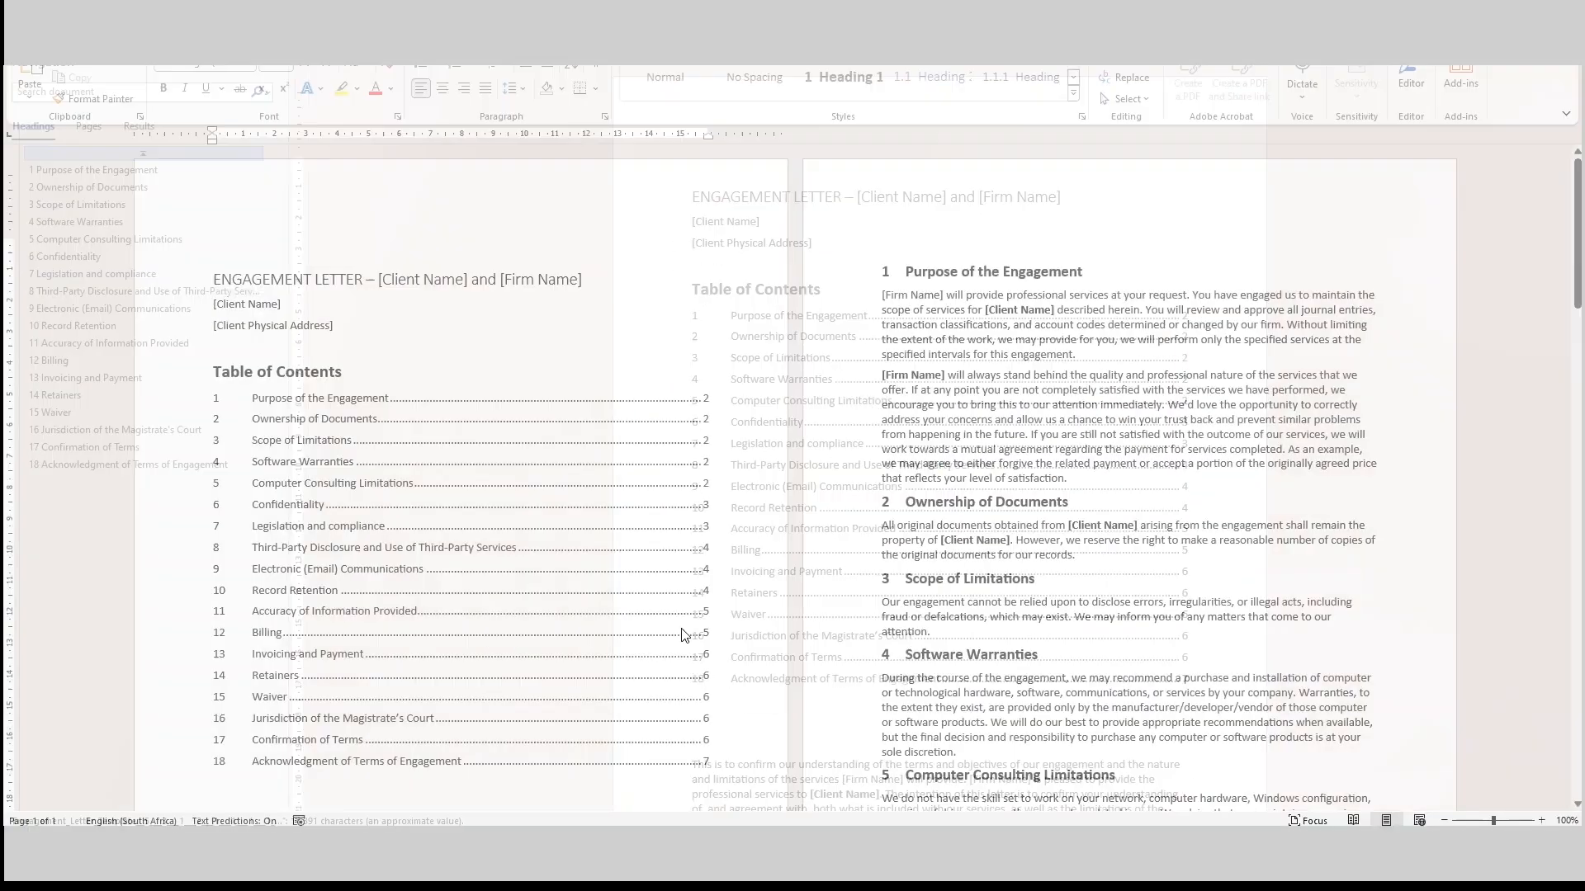
Read through the engagement letter's clauses and placeholders down to the signature fields under Acknowledgment of Terms of Engagement.
scroll(728, 567, "down", 15)
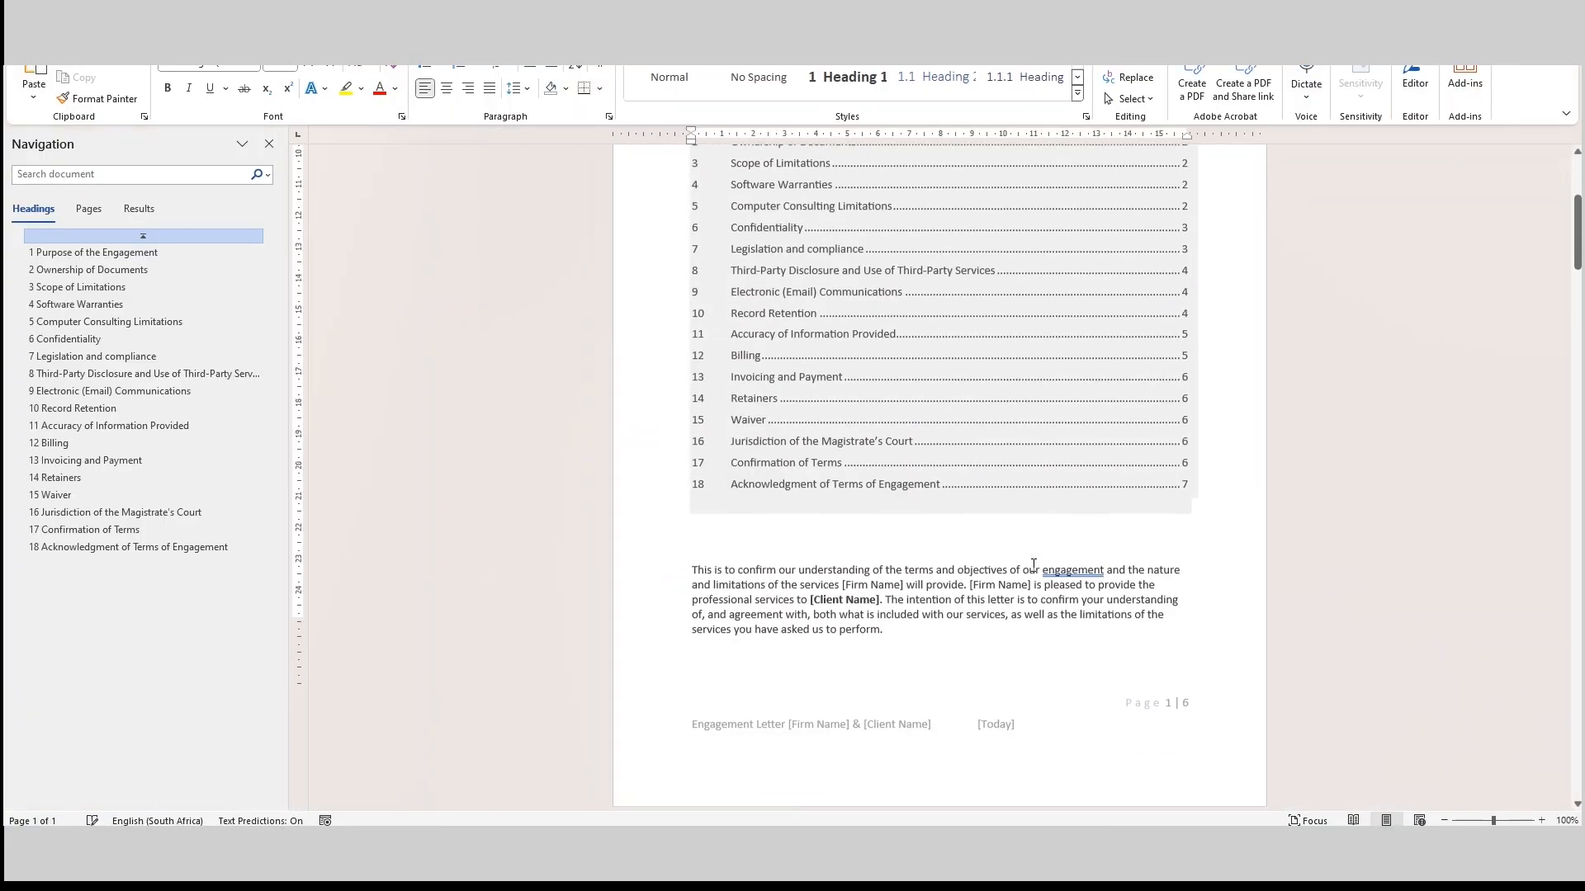
scroll(1014, 580, "down", 20)
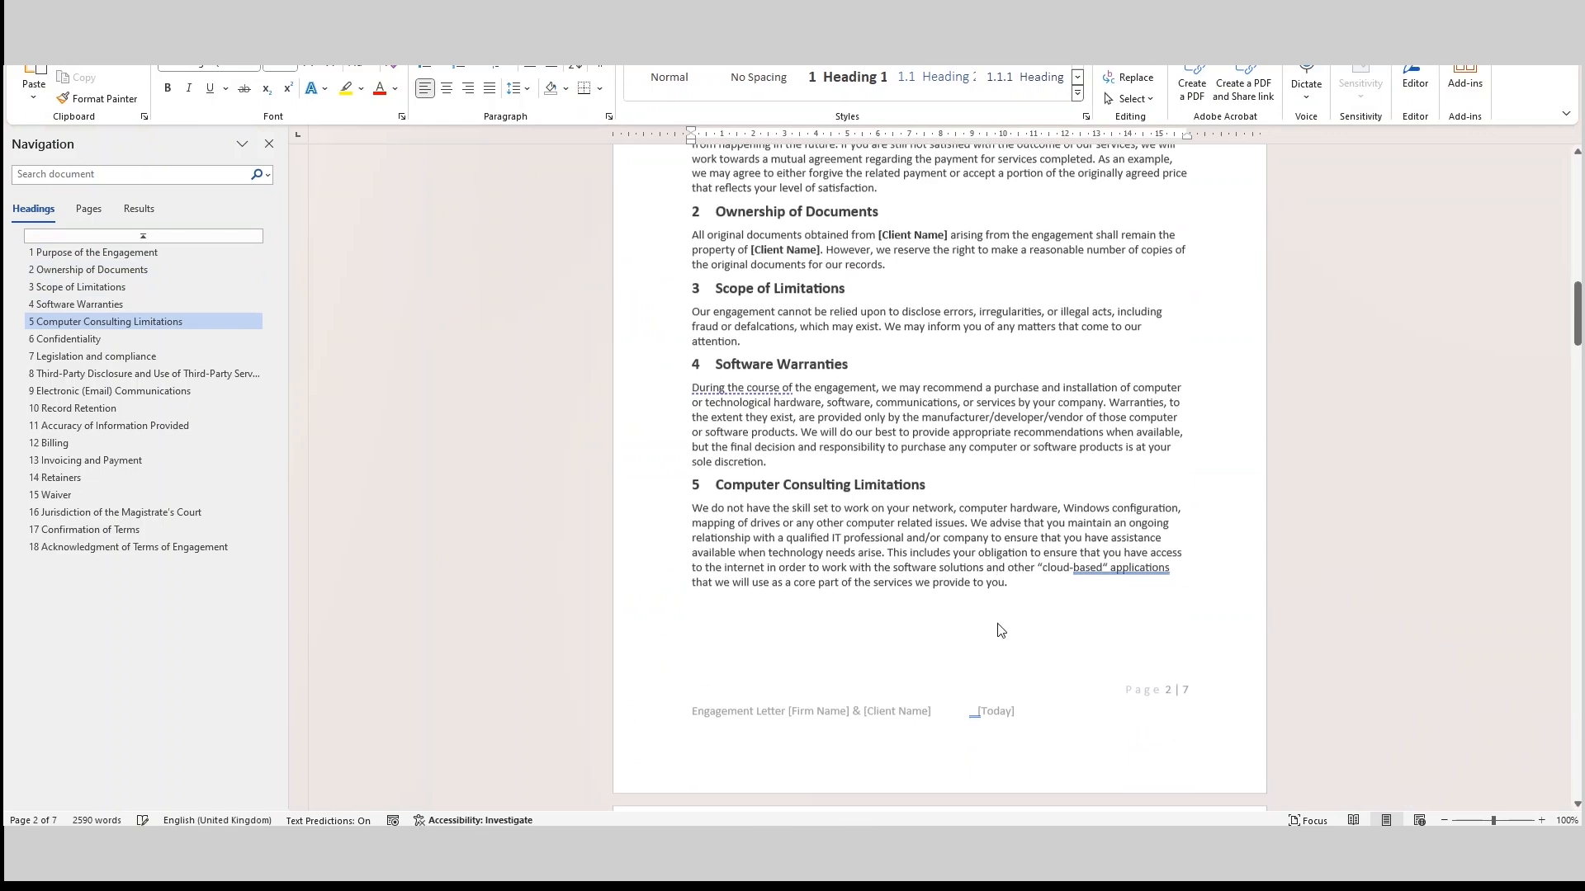
scroll(995, 636, "down", 20)
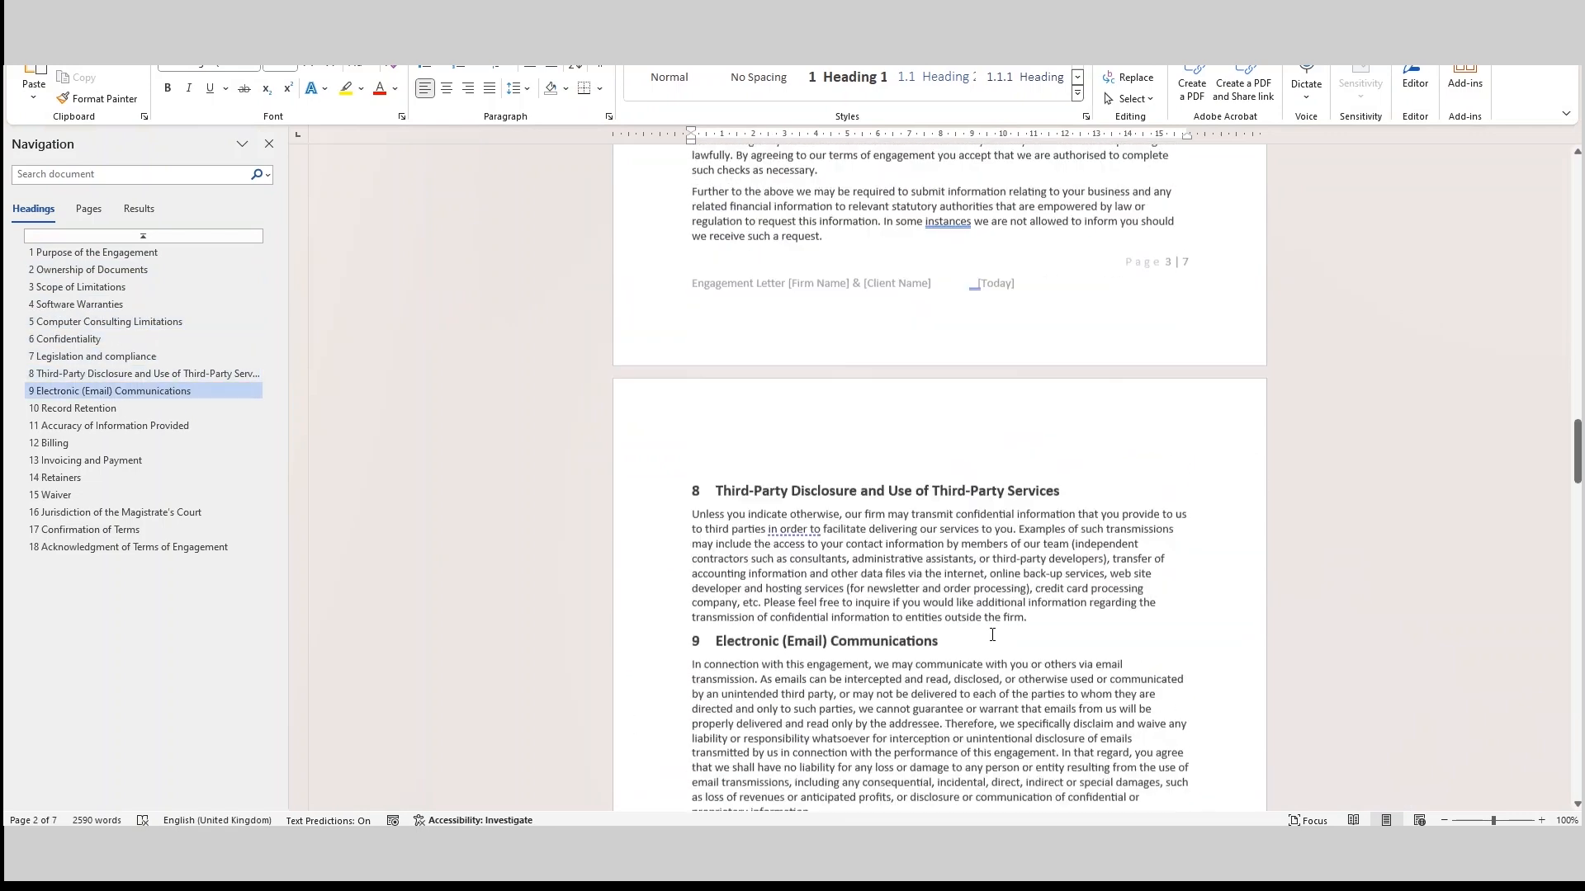
scroll(988, 638, "down", 12)
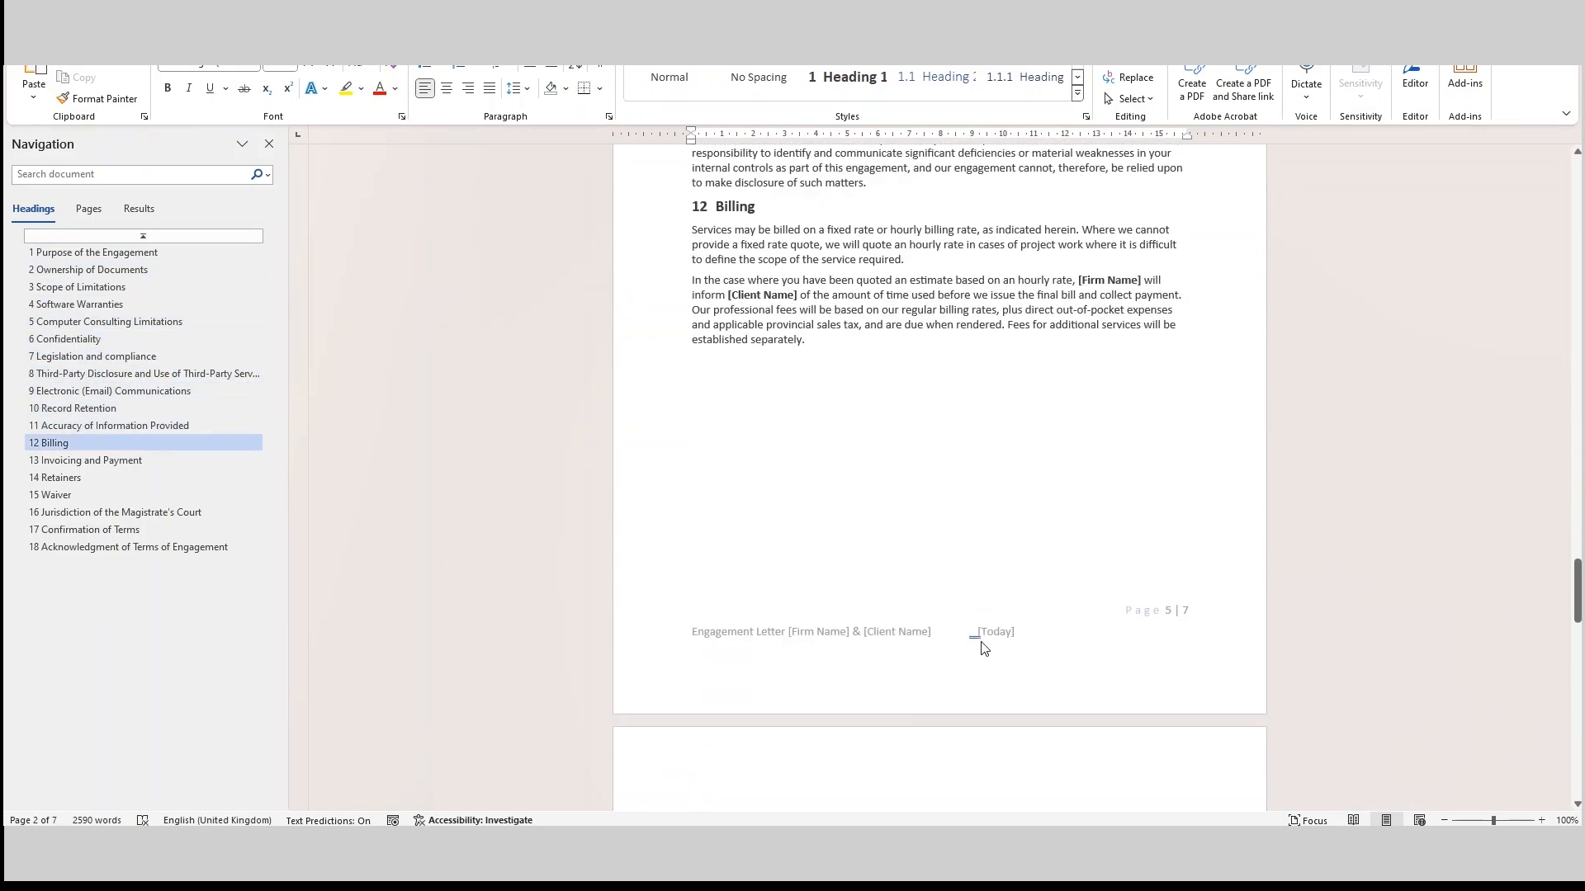
scroll(983, 648, "down", 20)
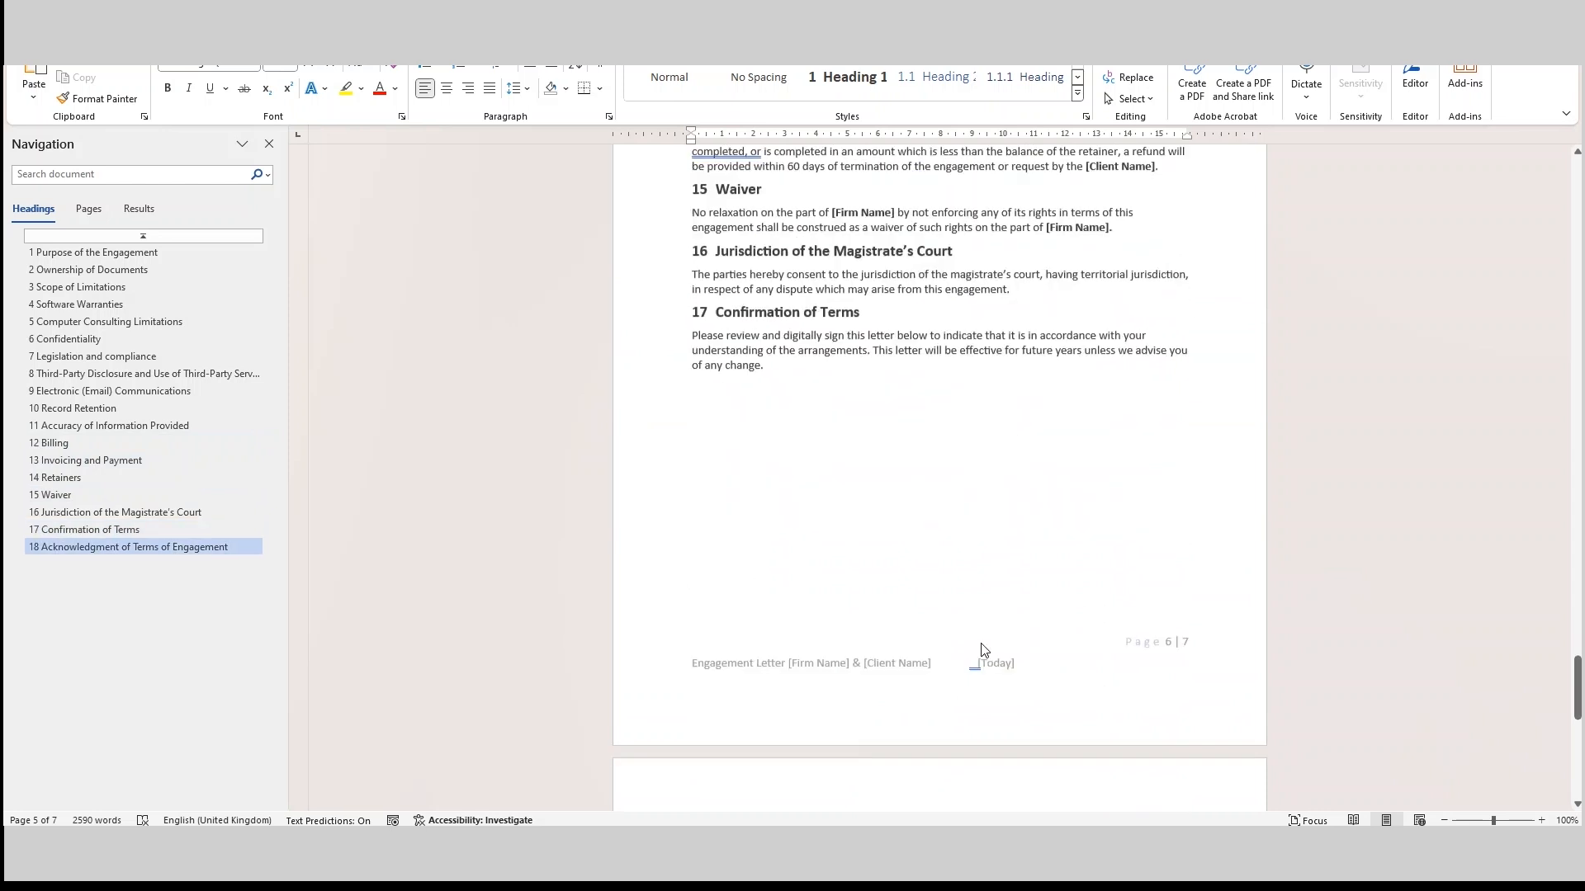
scroll(983, 645, "down", 3)
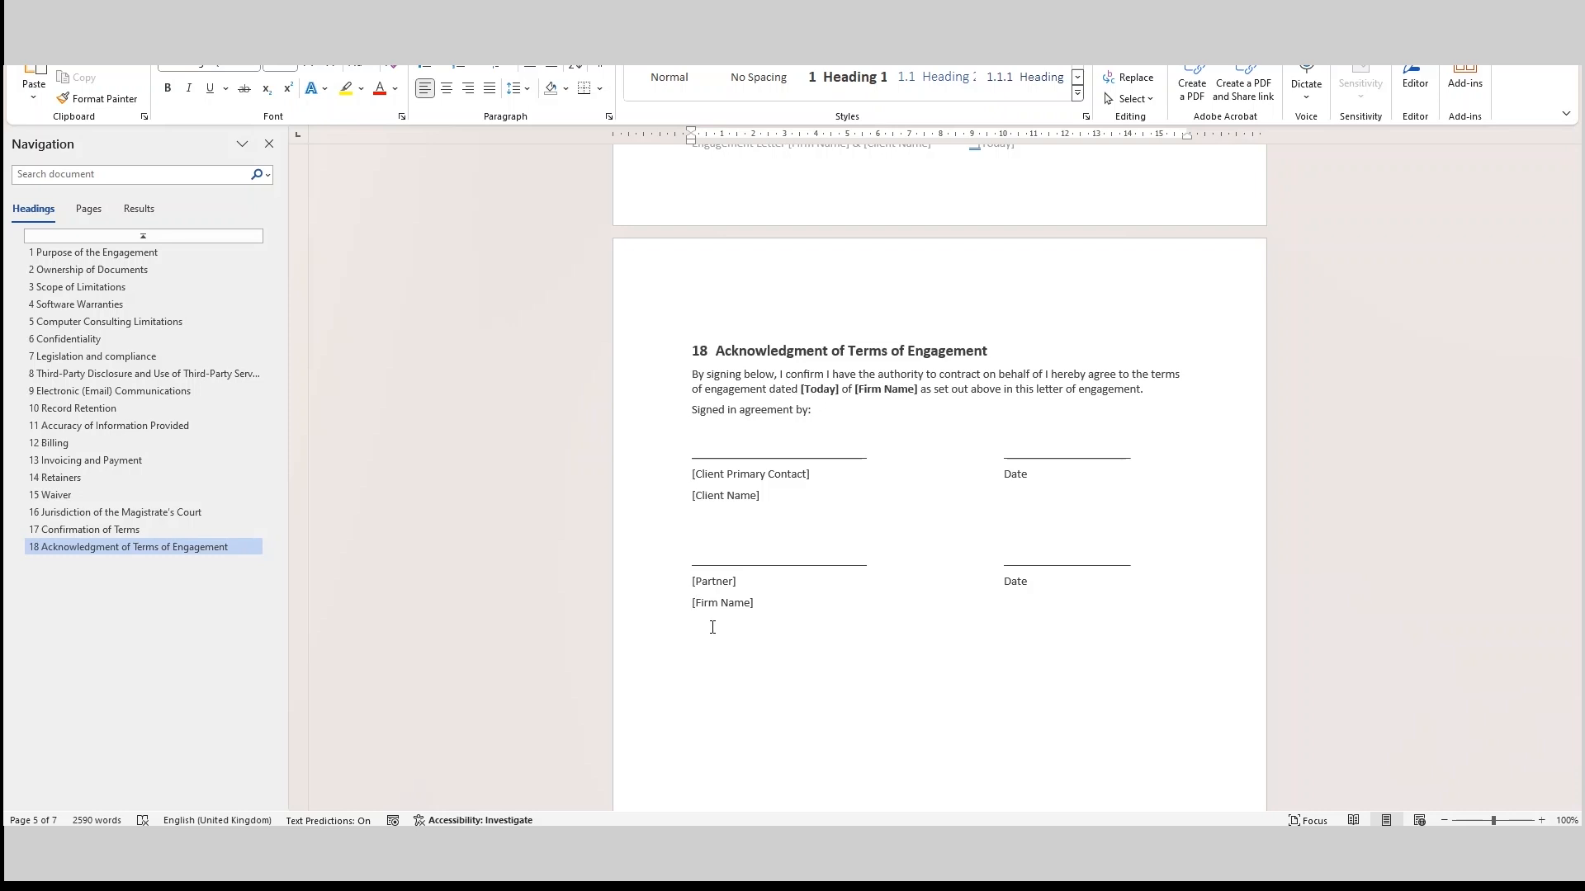
Review the engagement letter's placeholders back from the signature section to the title and client details on the first page.
scroll(875, 445, "up", 10)
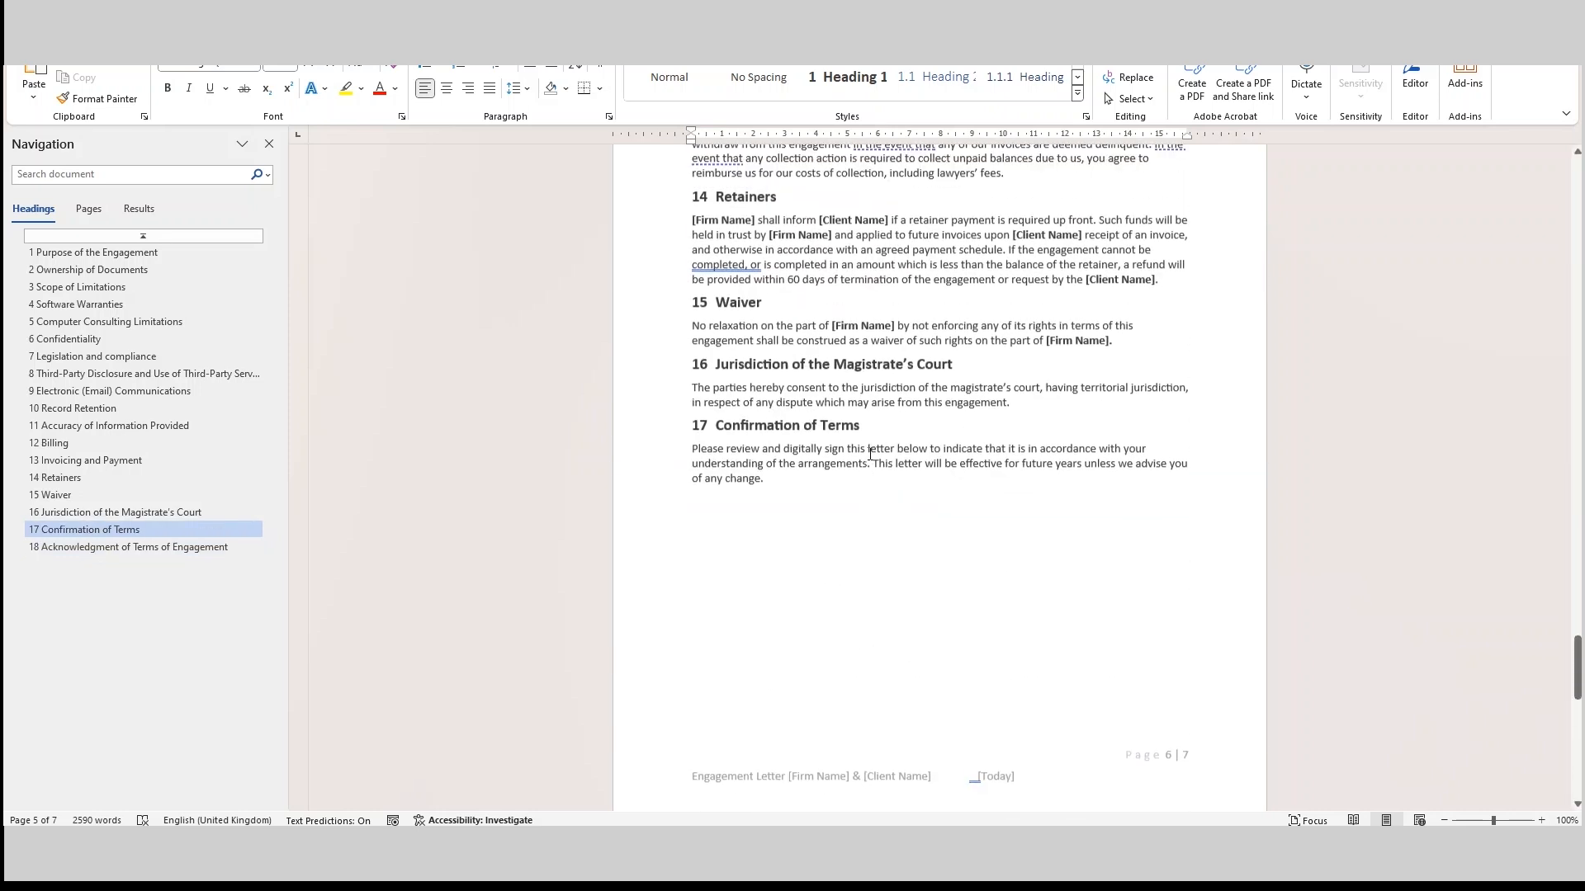
scroll(870, 454, "up", 2)
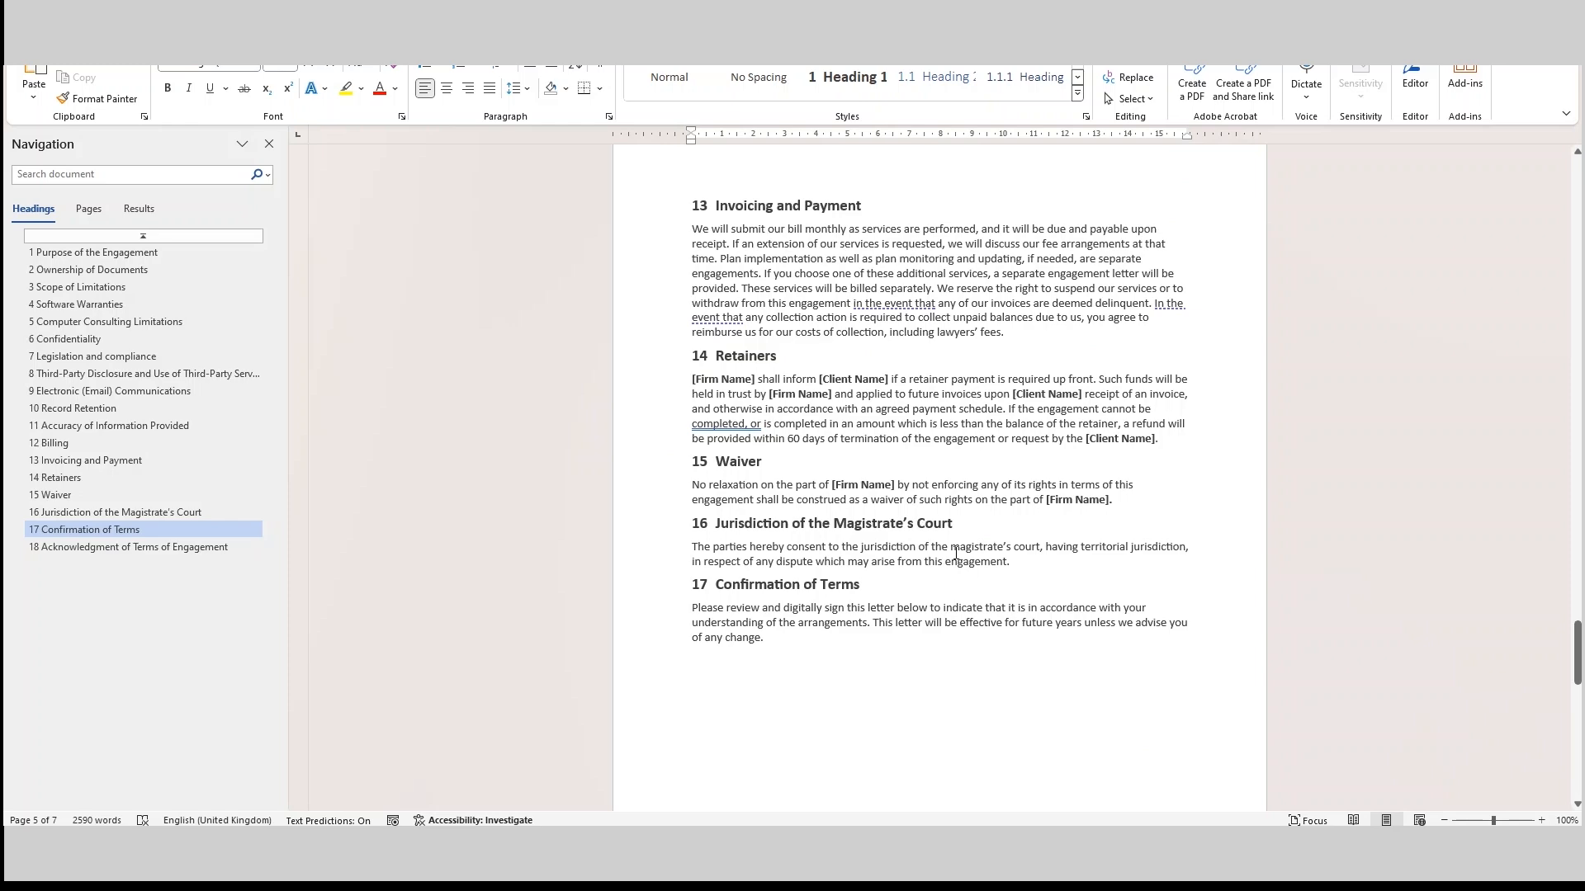
scroll(955, 553, "up", 20)
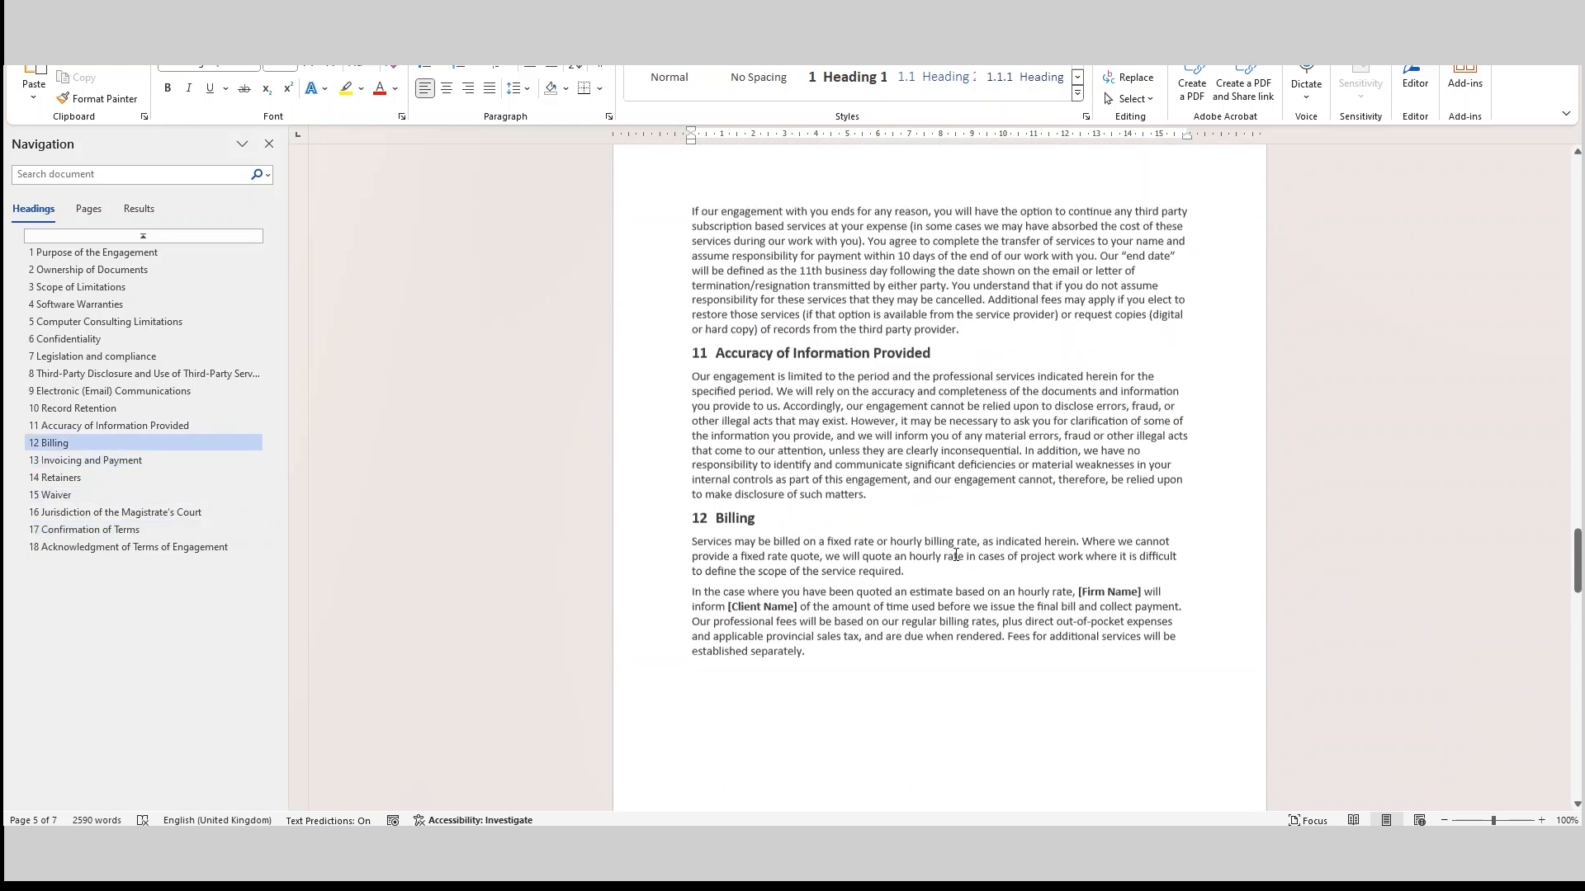
scroll(955, 555, "up", 20)
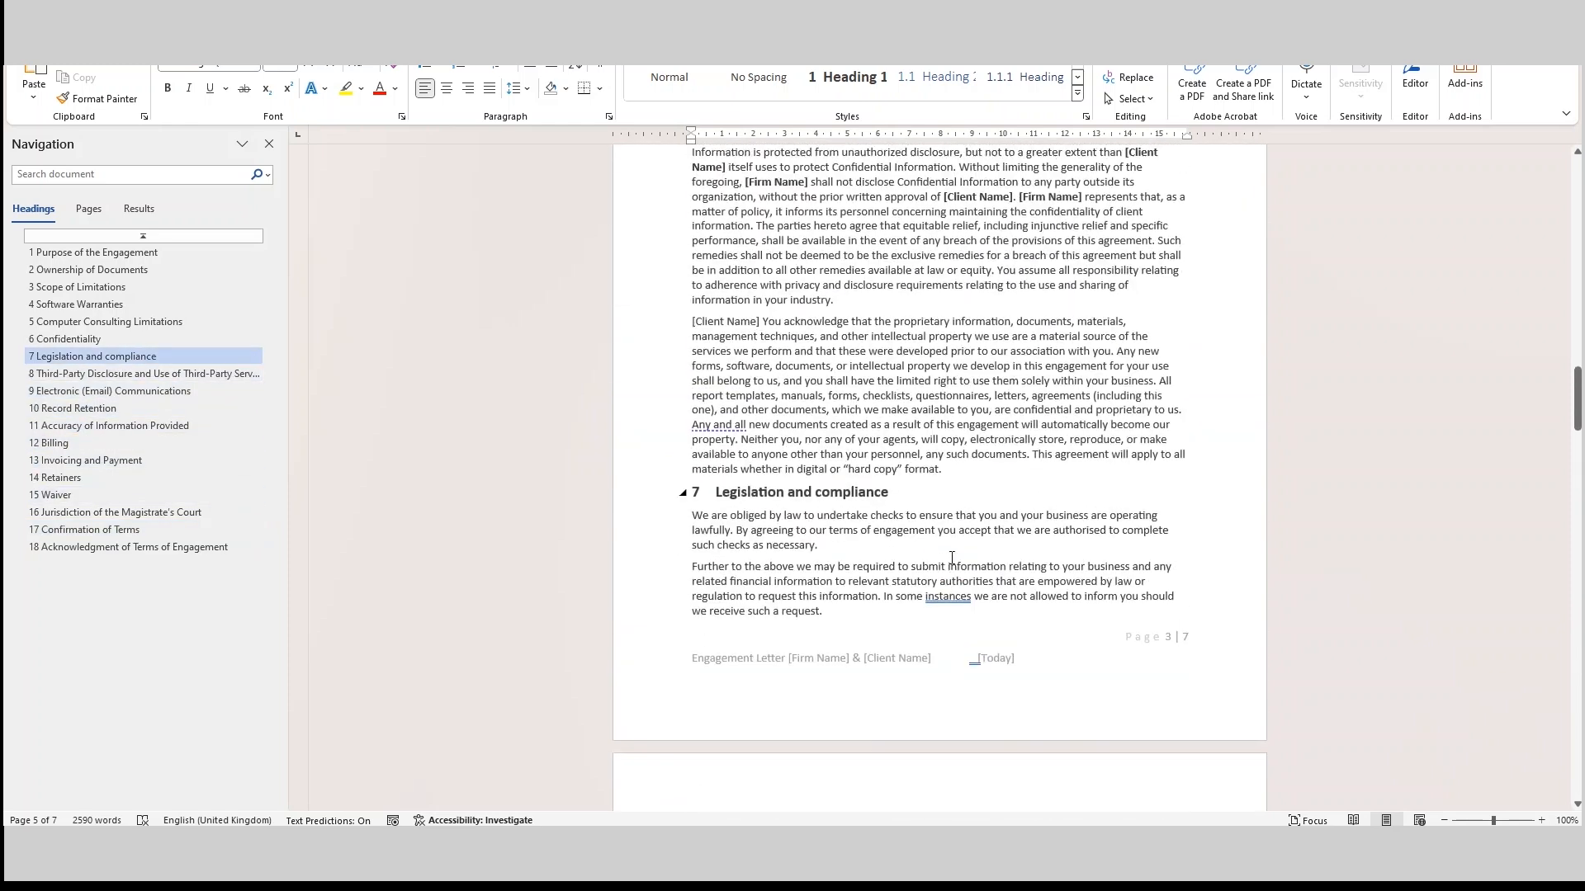
scroll(951, 559, "up", 20)
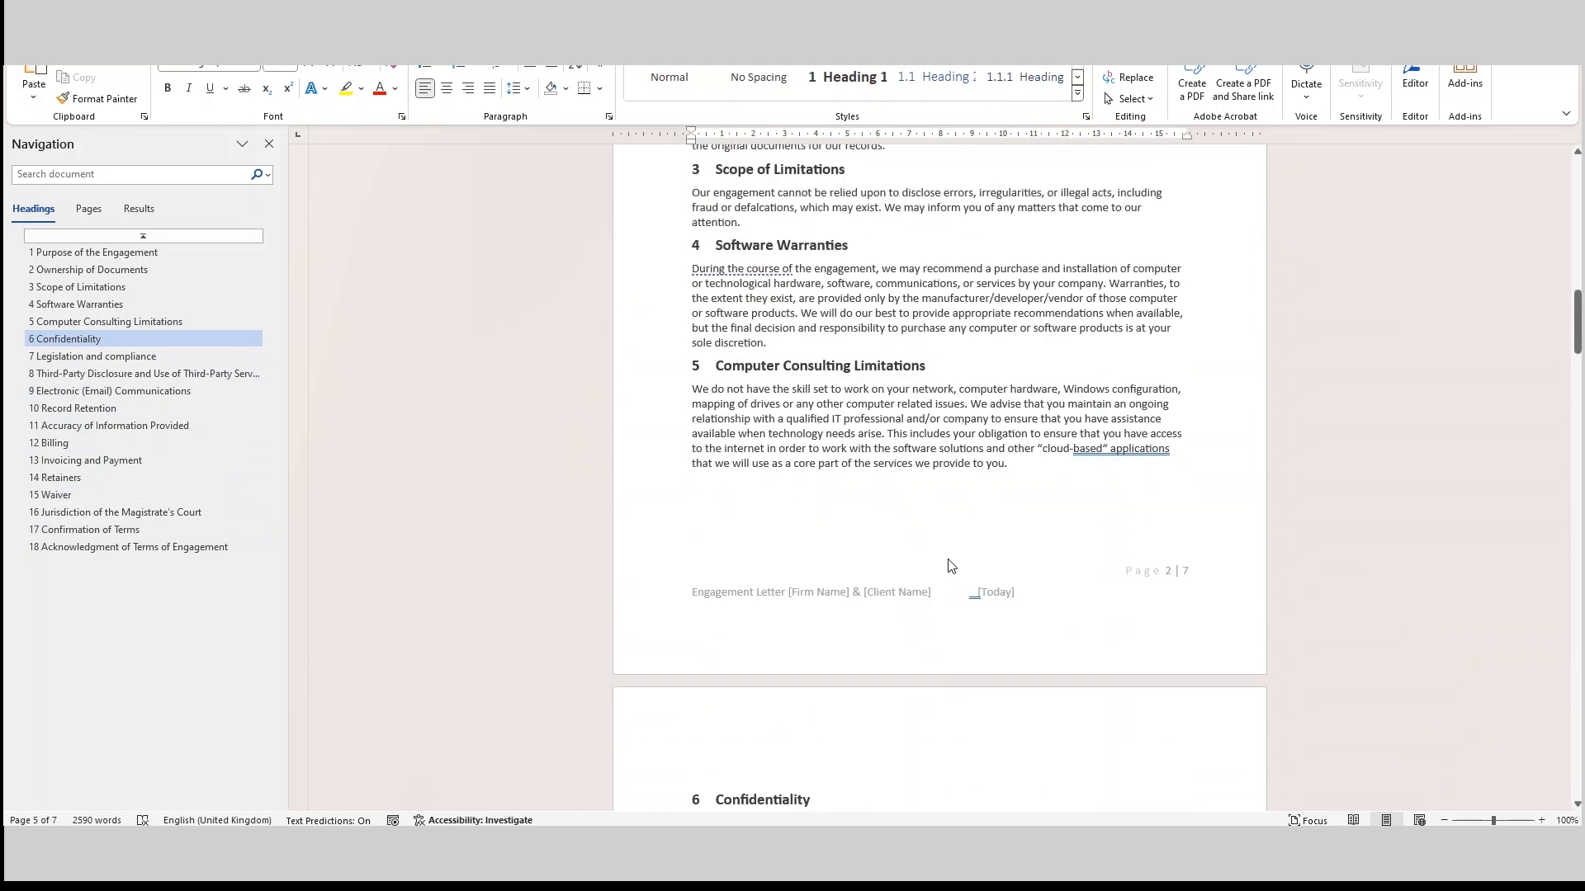
scroll(952, 564, "up", 20)
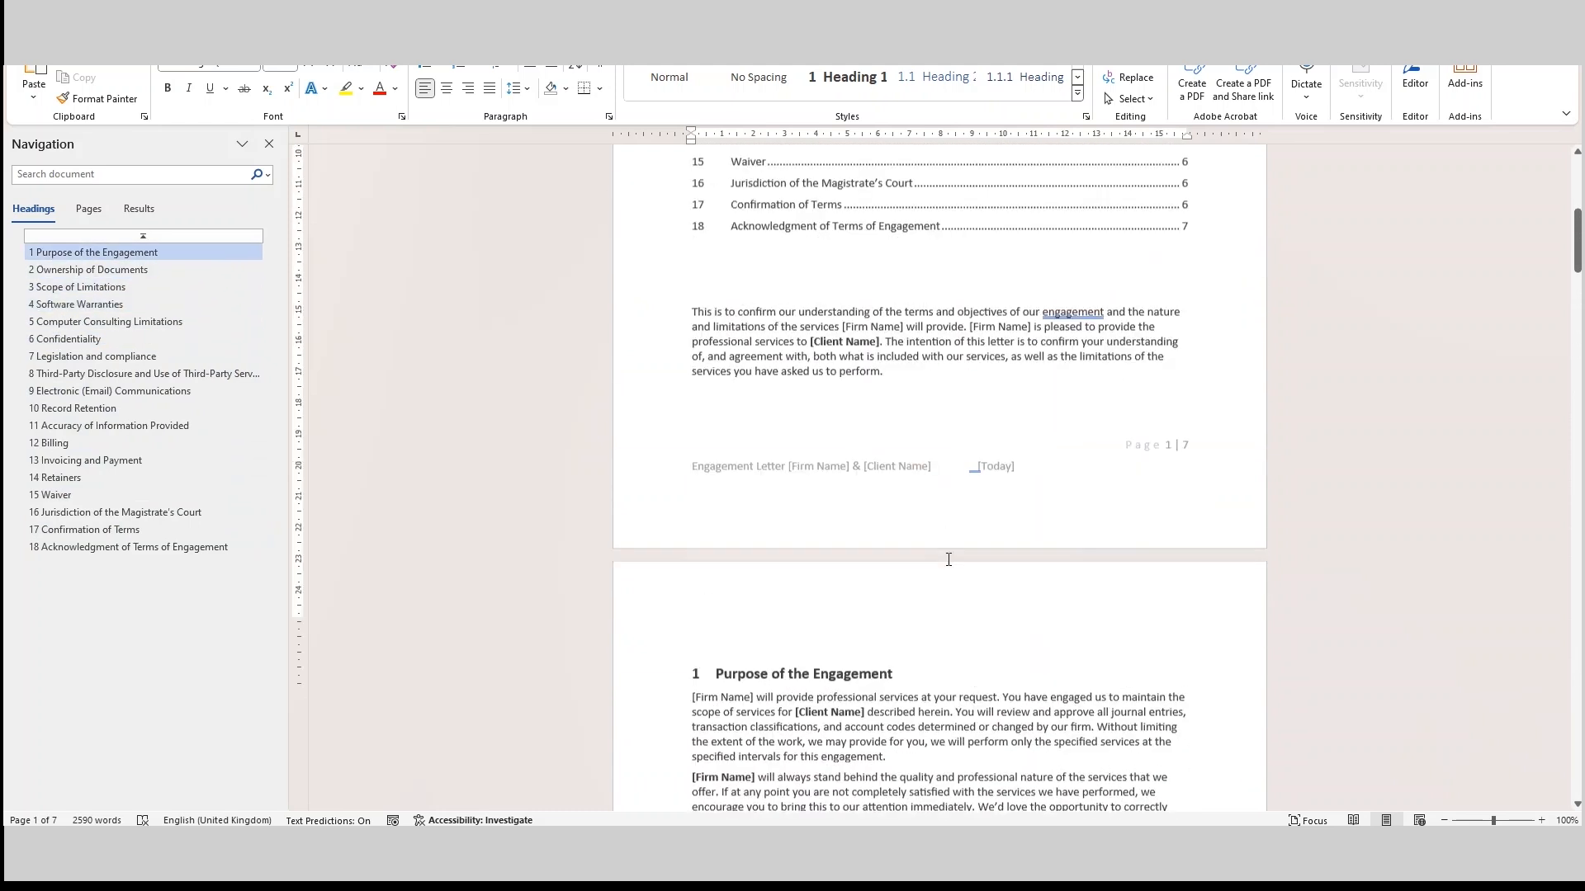
scroll(948, 558, "up", 11)
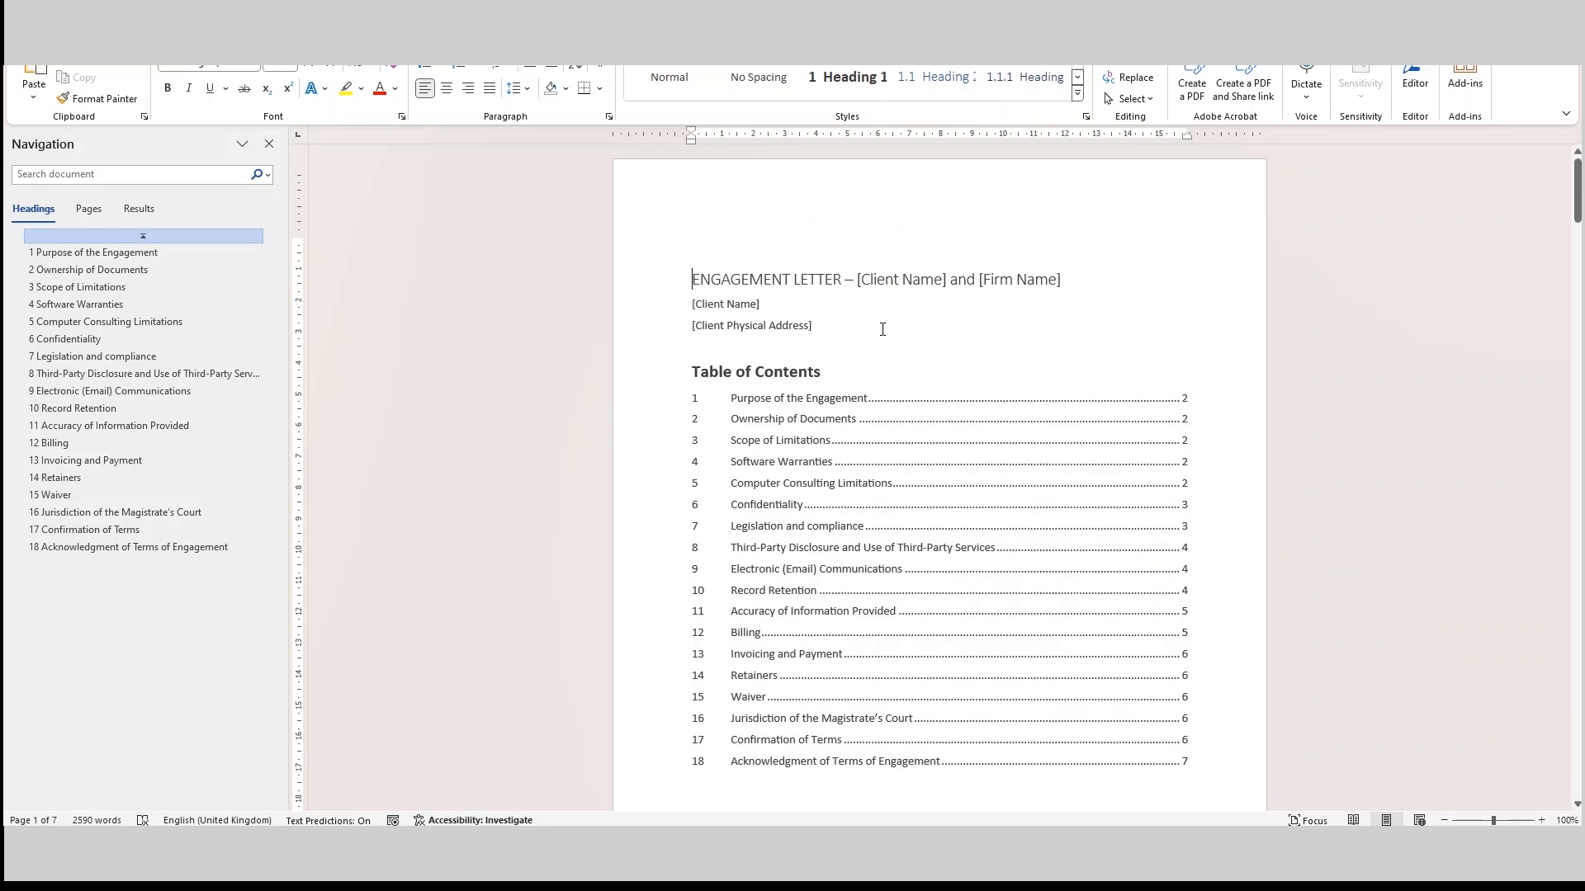
Review the introduction paragraph and footer placeholders on the engagement letter's first page, and switch back to the CRM.
scroll(997, 496, "down", 5)
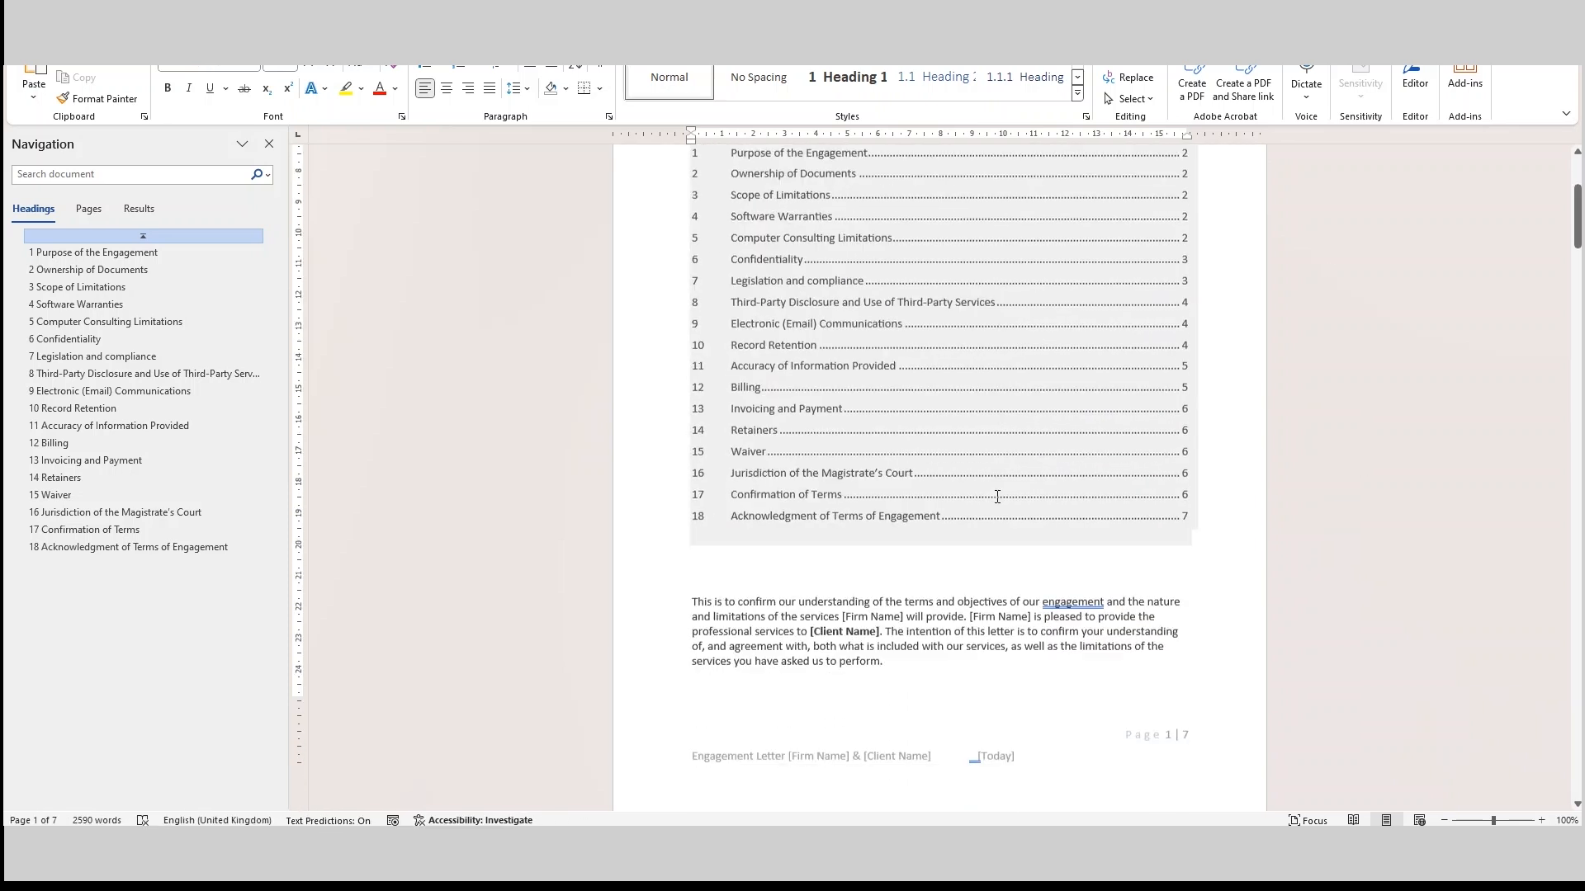
scroll(997, 496, "down", 1)
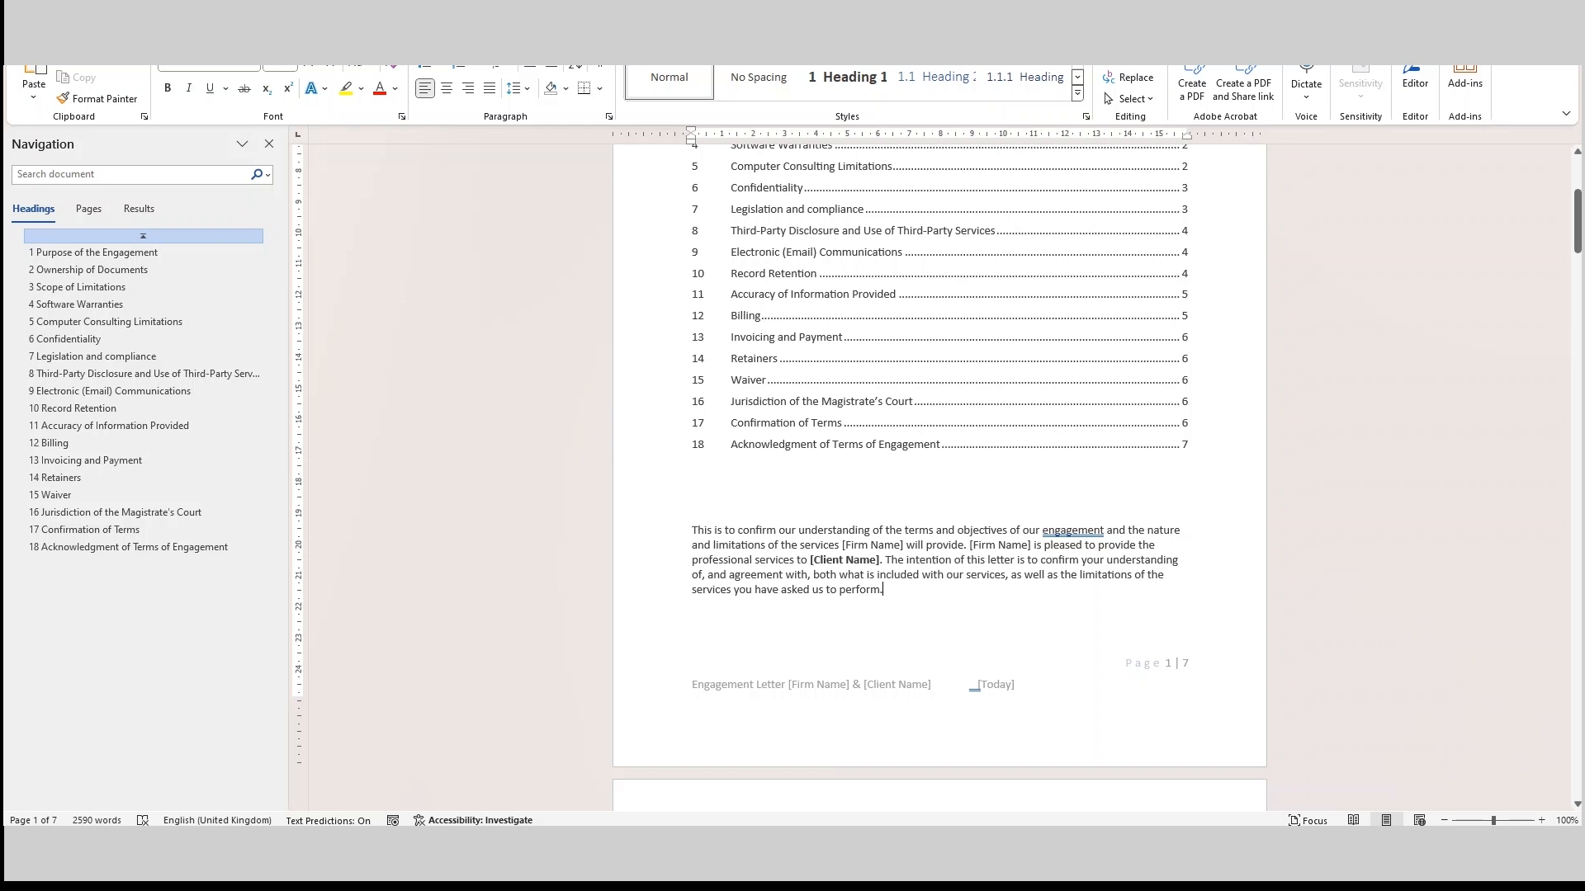
key("alt+Tab")
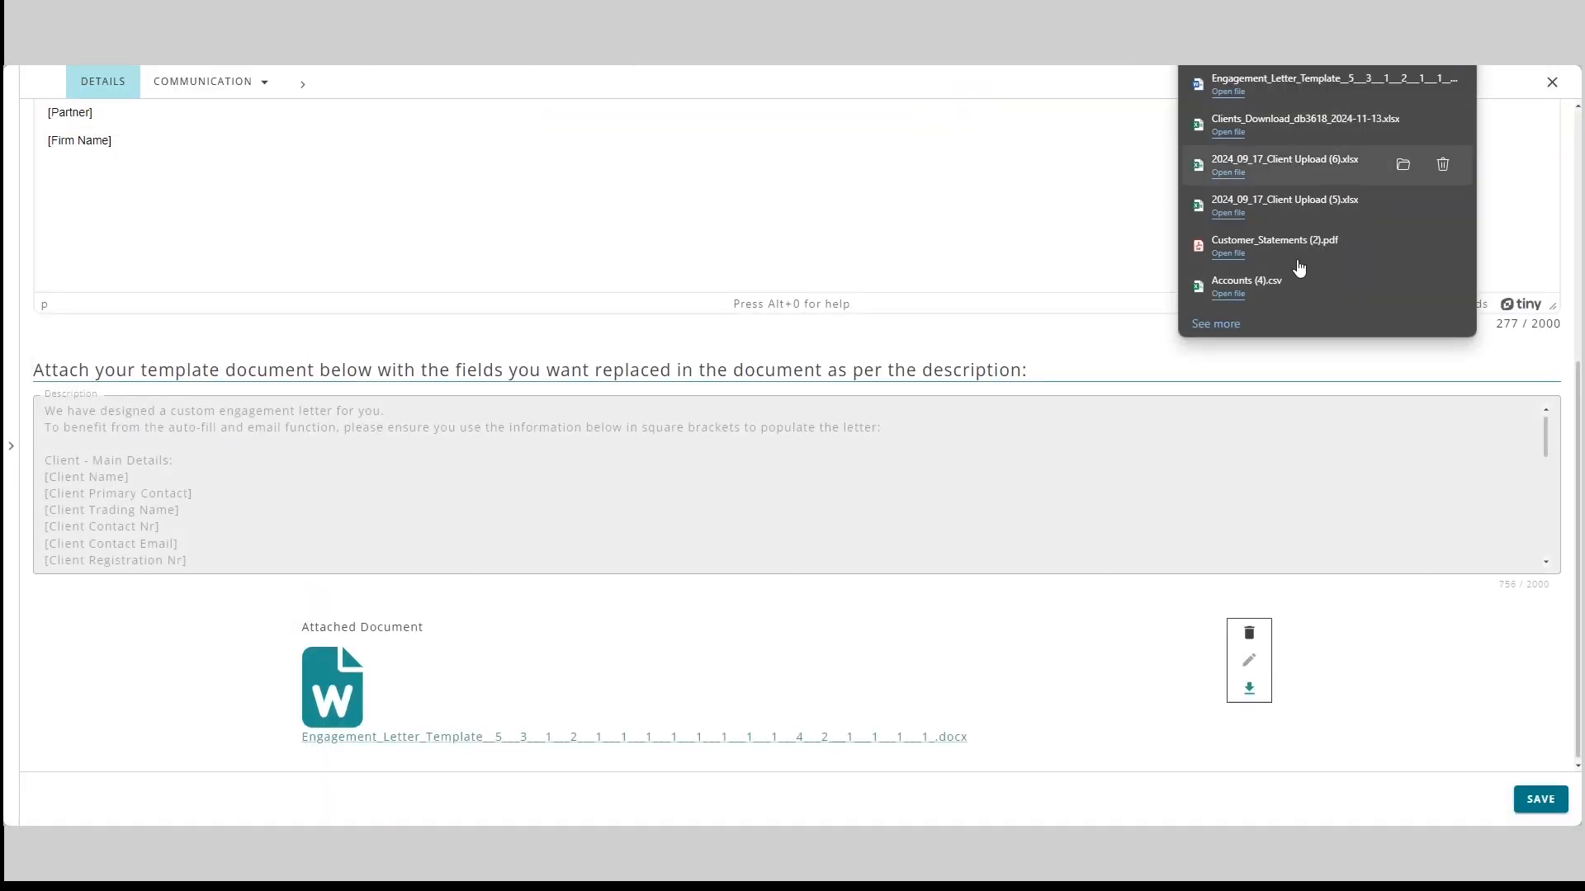
Replace the template record's attached document with the most recently downloaded Engagement_Letter_Template Word file and save the record.
left_click(1250, 642)
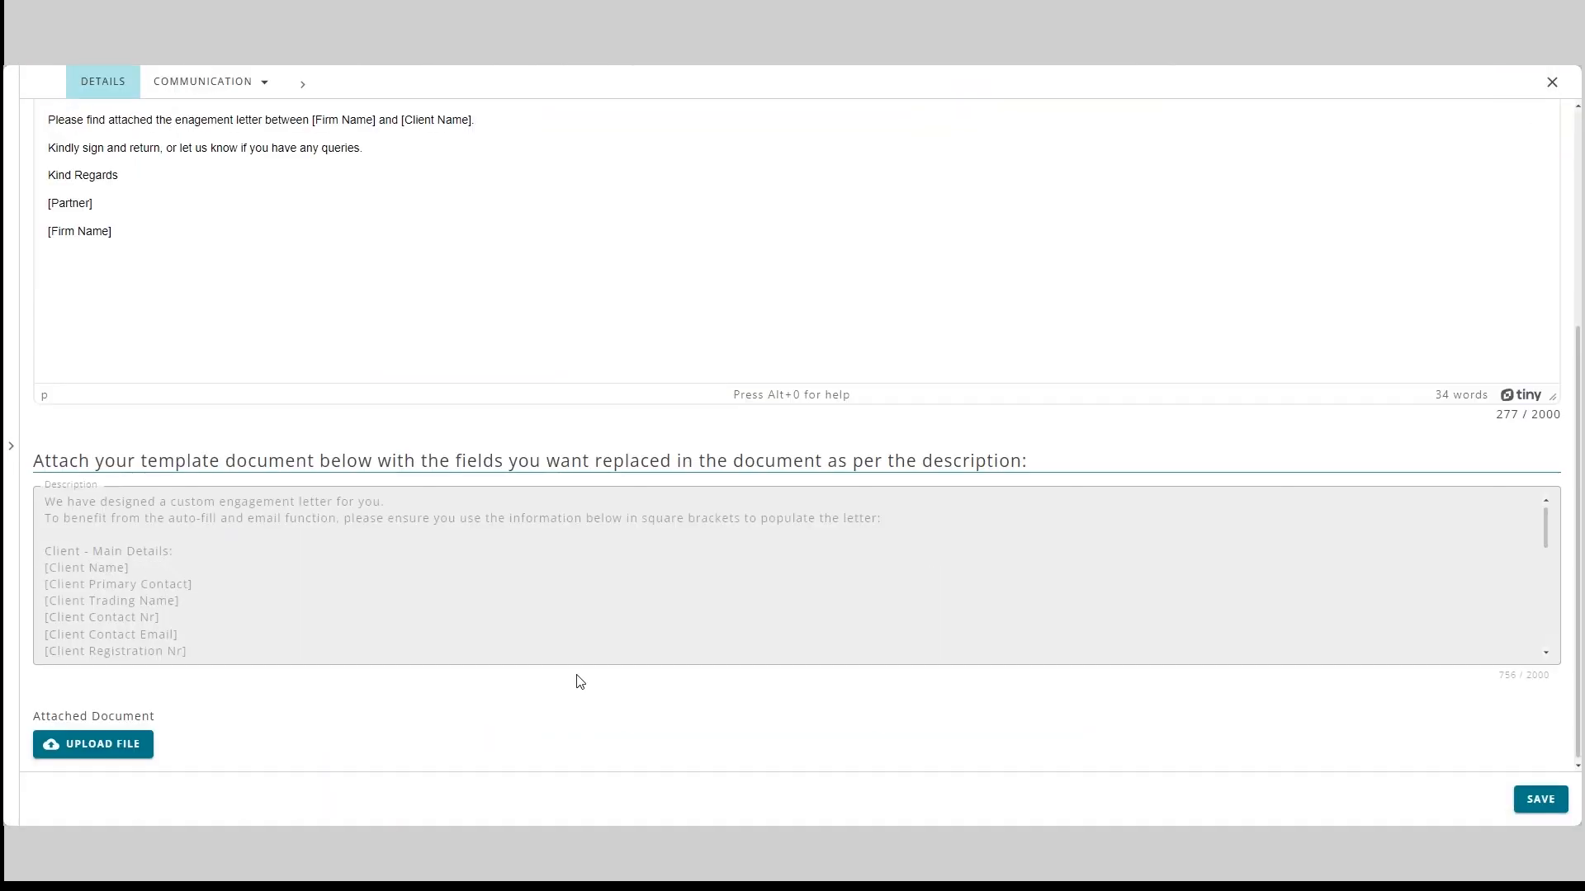
left_click(92, 747)
left_click(272, 133)
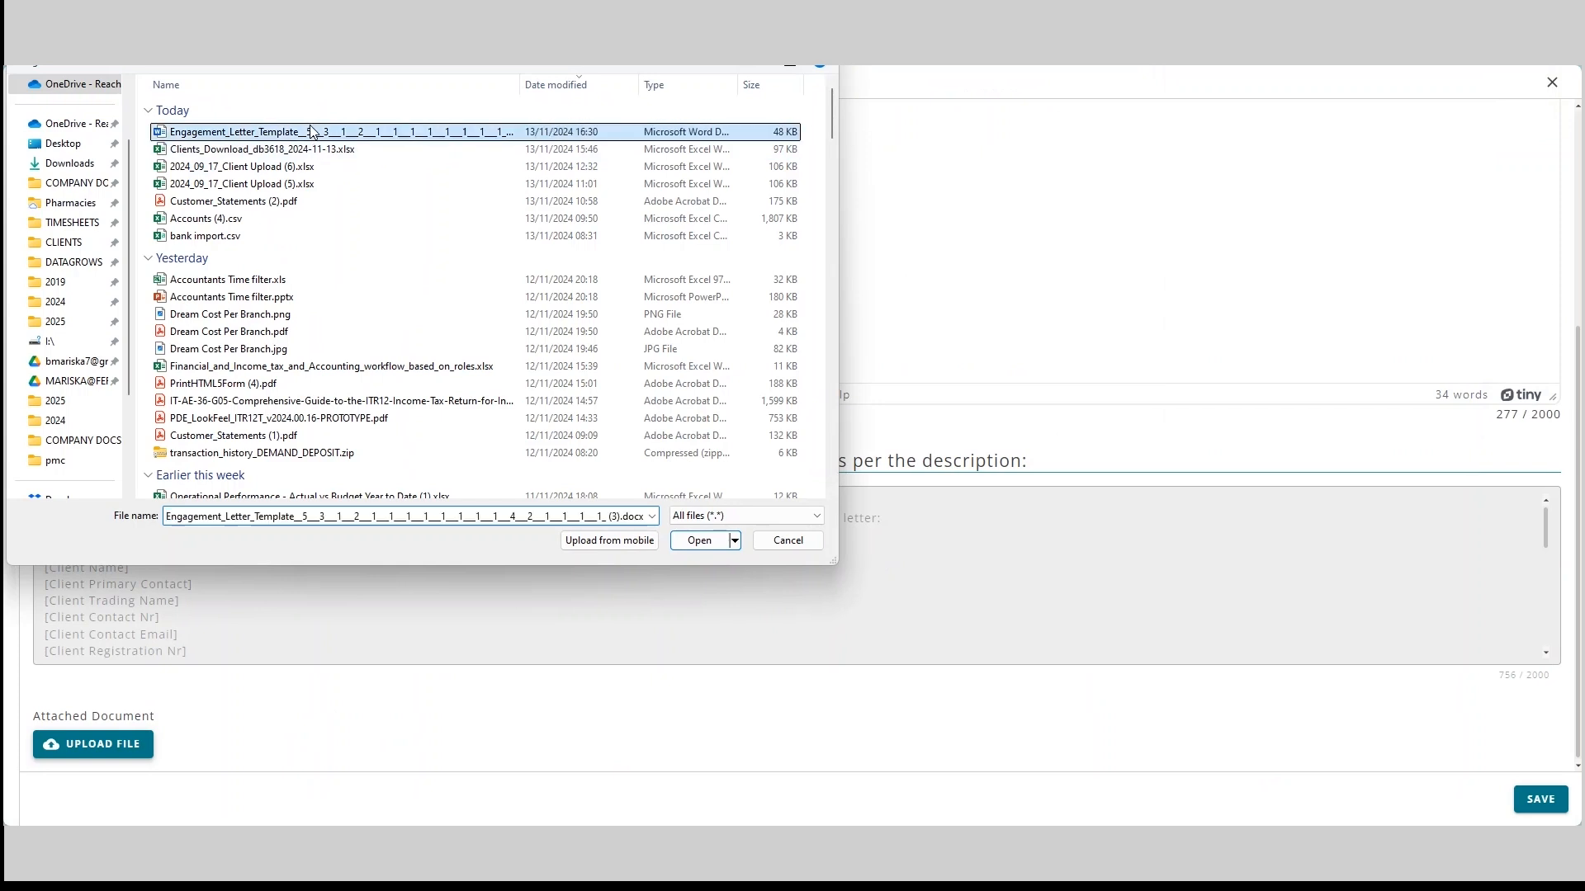
left_click(705, 540)
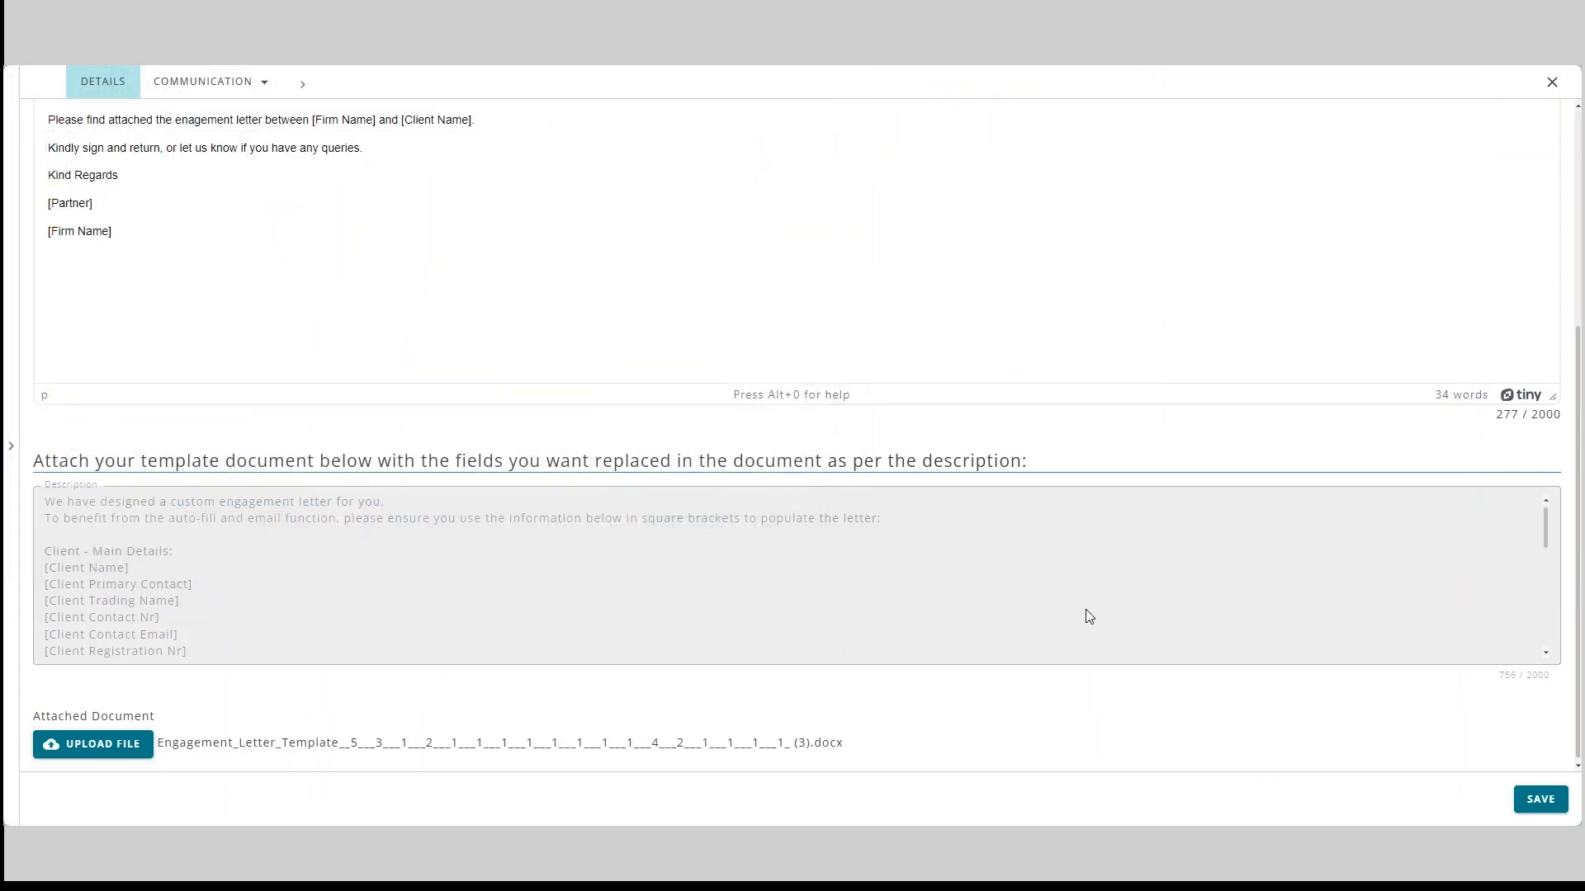
scroll(629, 608, "up", 4)
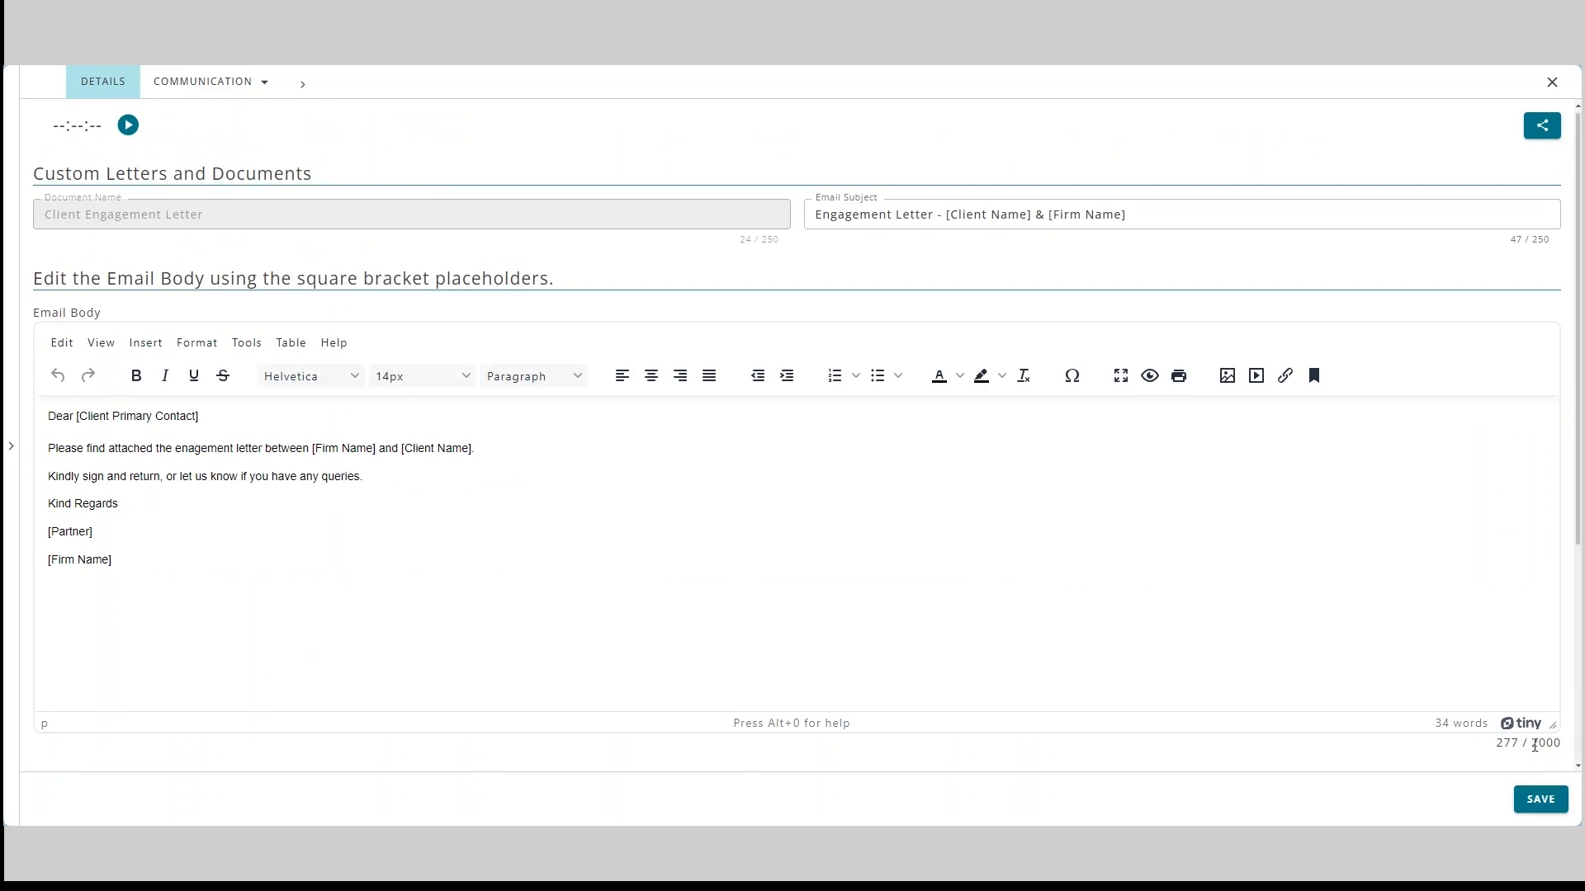
left_click(1542, 802)
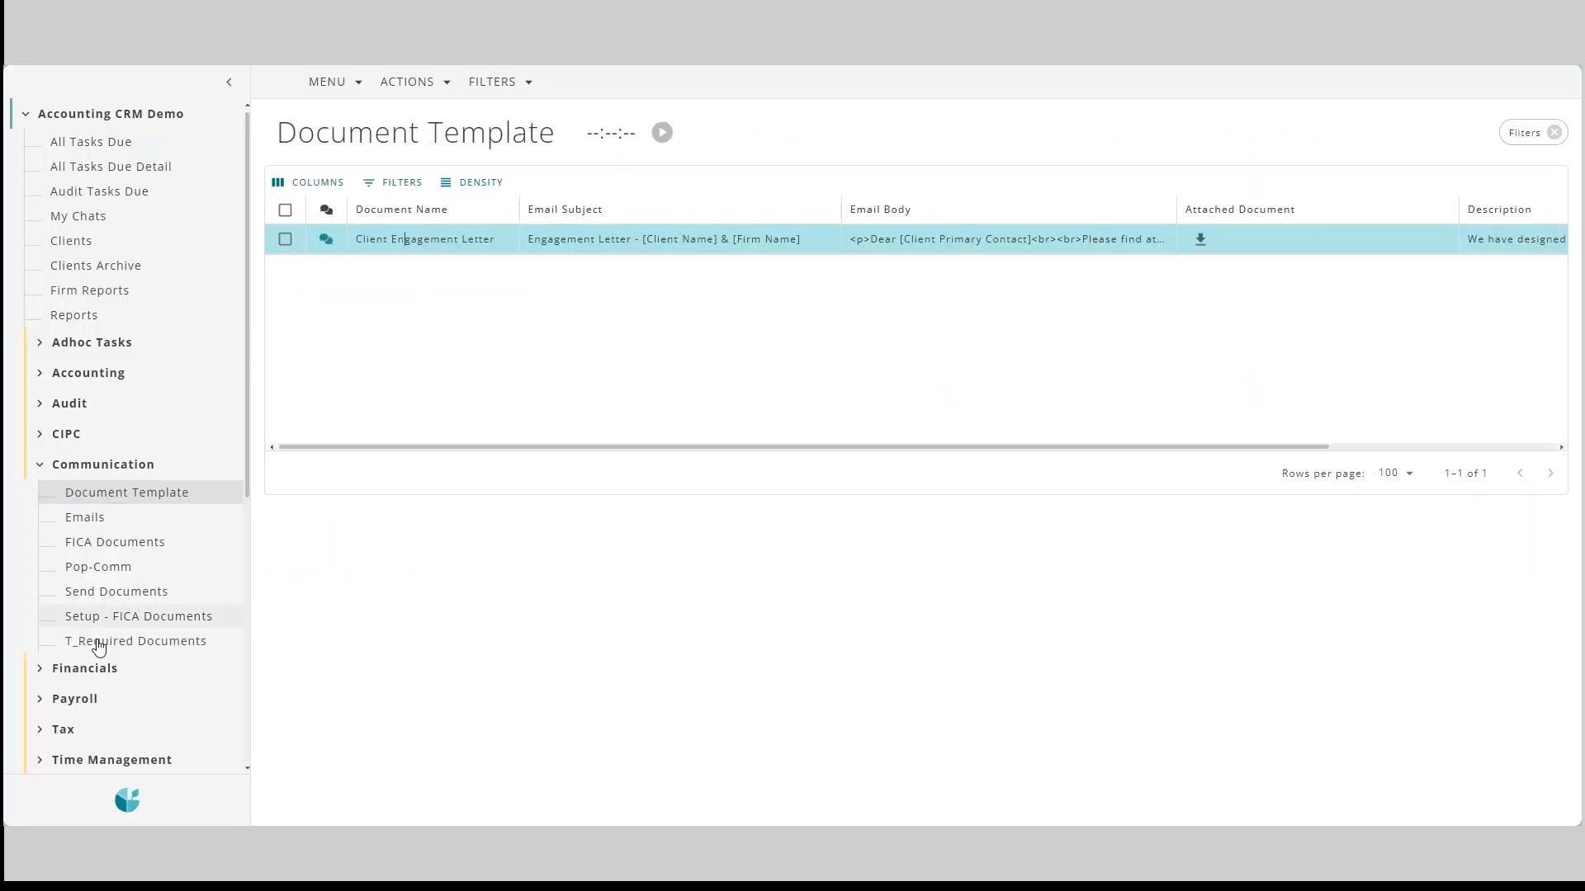
Add a Send Documents record for the first client in the list, using the Client Engagement Letter template, and save it for editing.
left_click(128, 603)
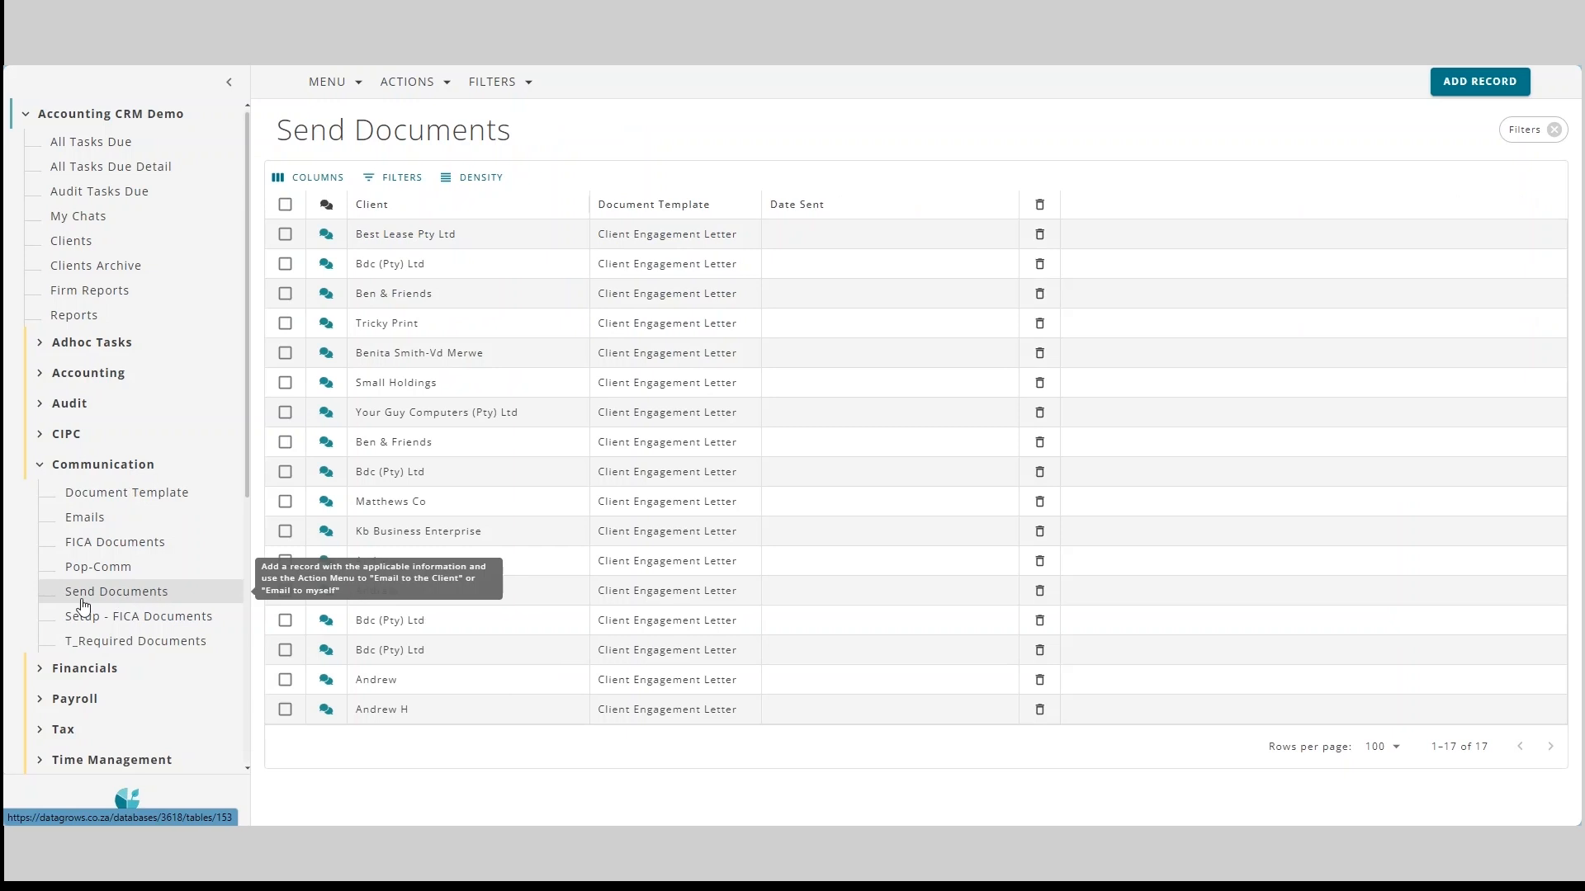
left_click(1477, 82)
left_click(1051, 230)
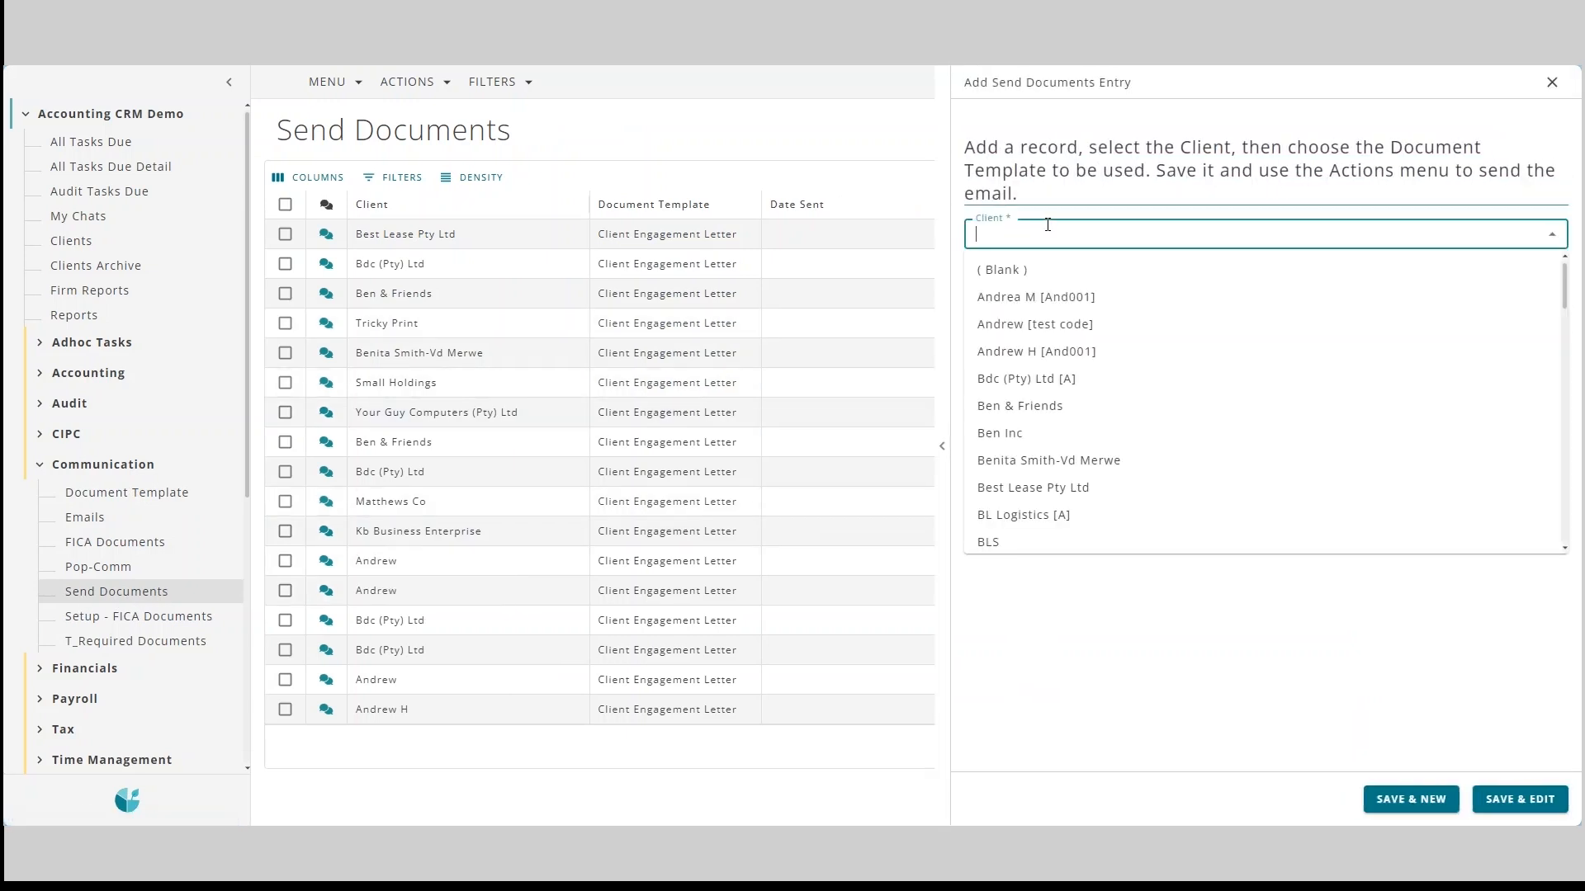
left_click(1088, 298)
left_click(1082, 278)
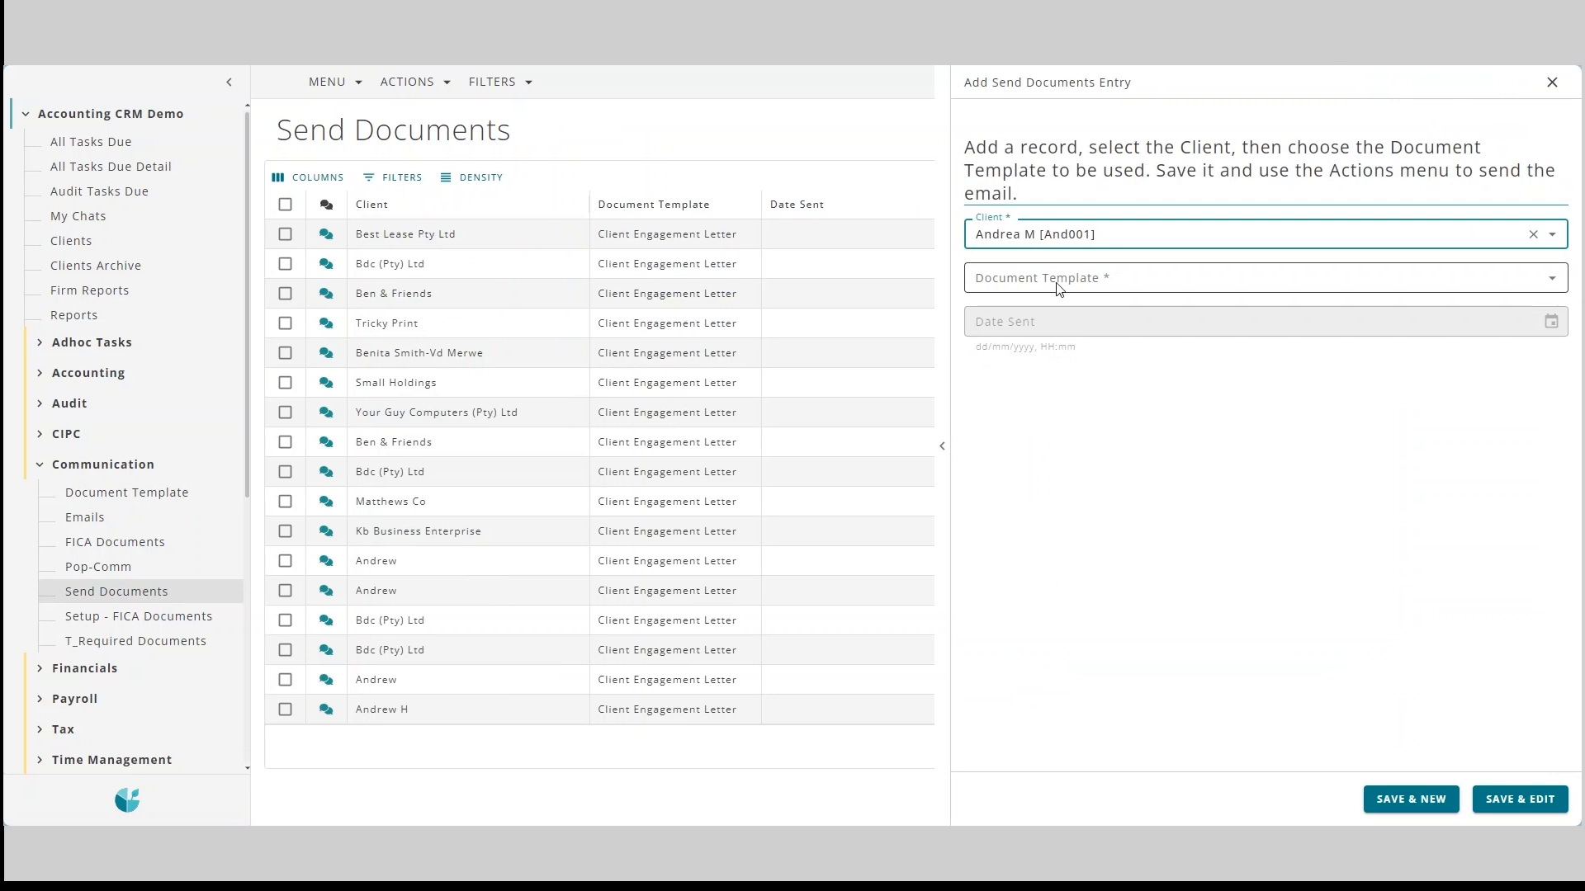
left_click(1073, 340)
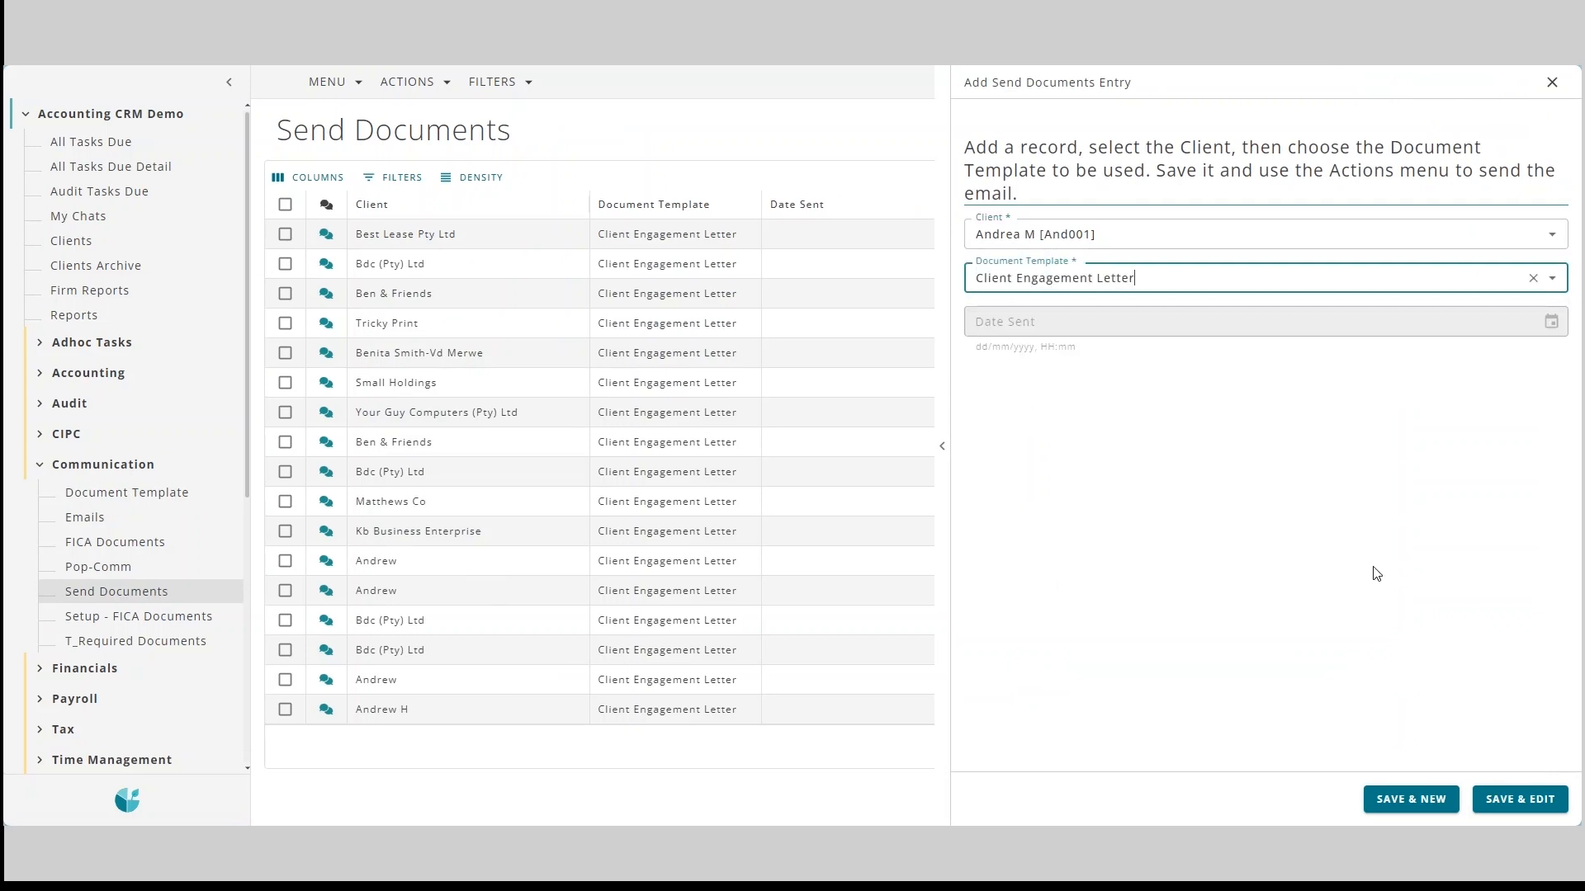
left_click(1537, 799)
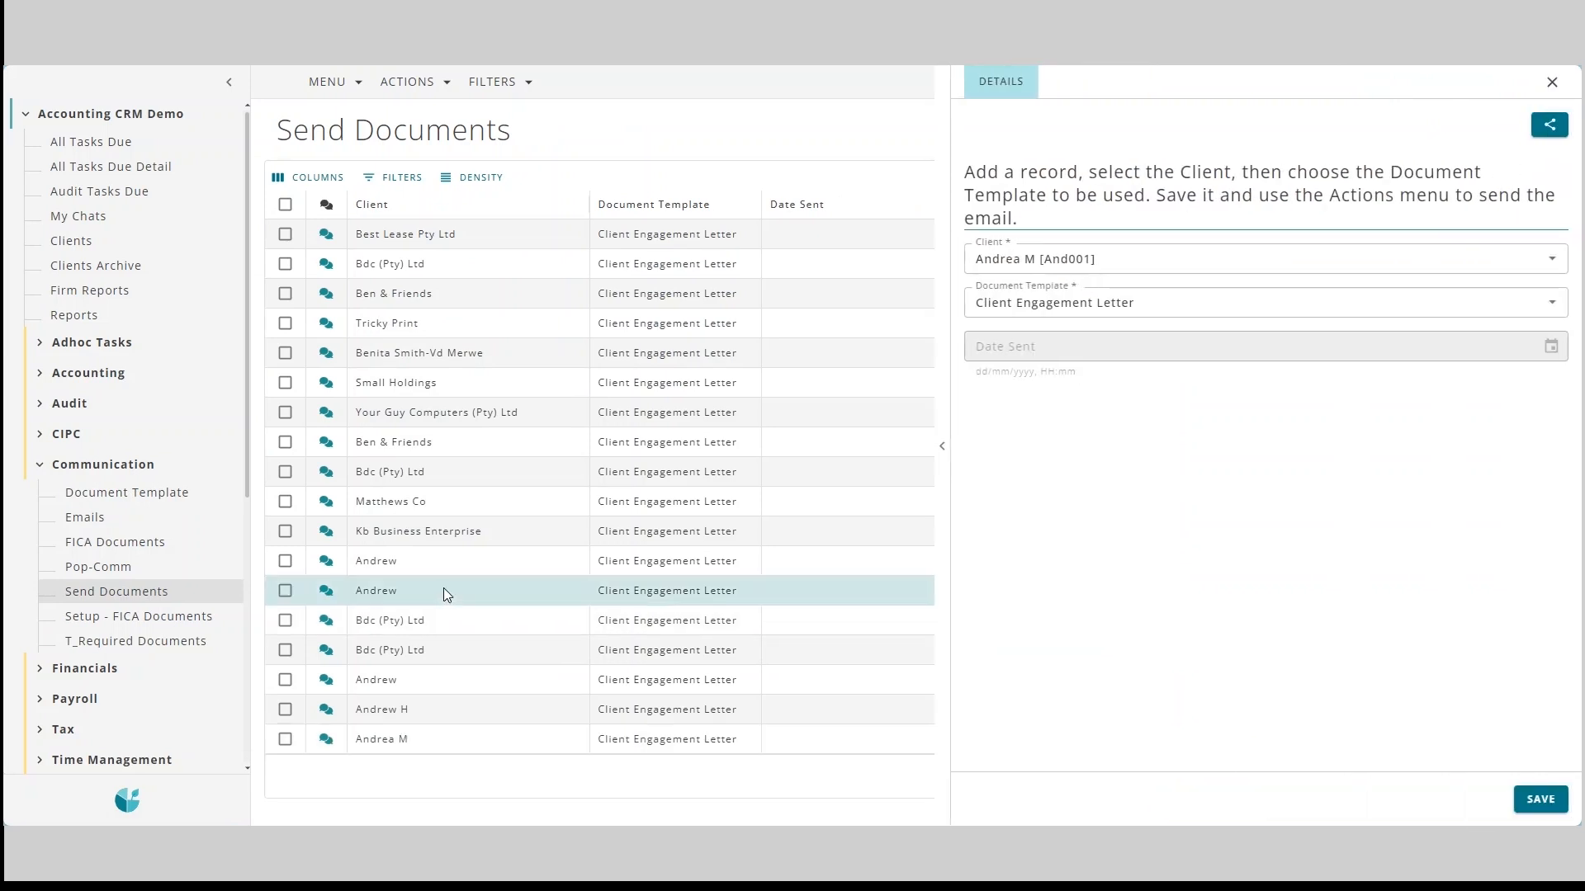
Select the new Send Documents record, view its available email actions, and return to the refreshed list without sending.
left_click(284, 739)
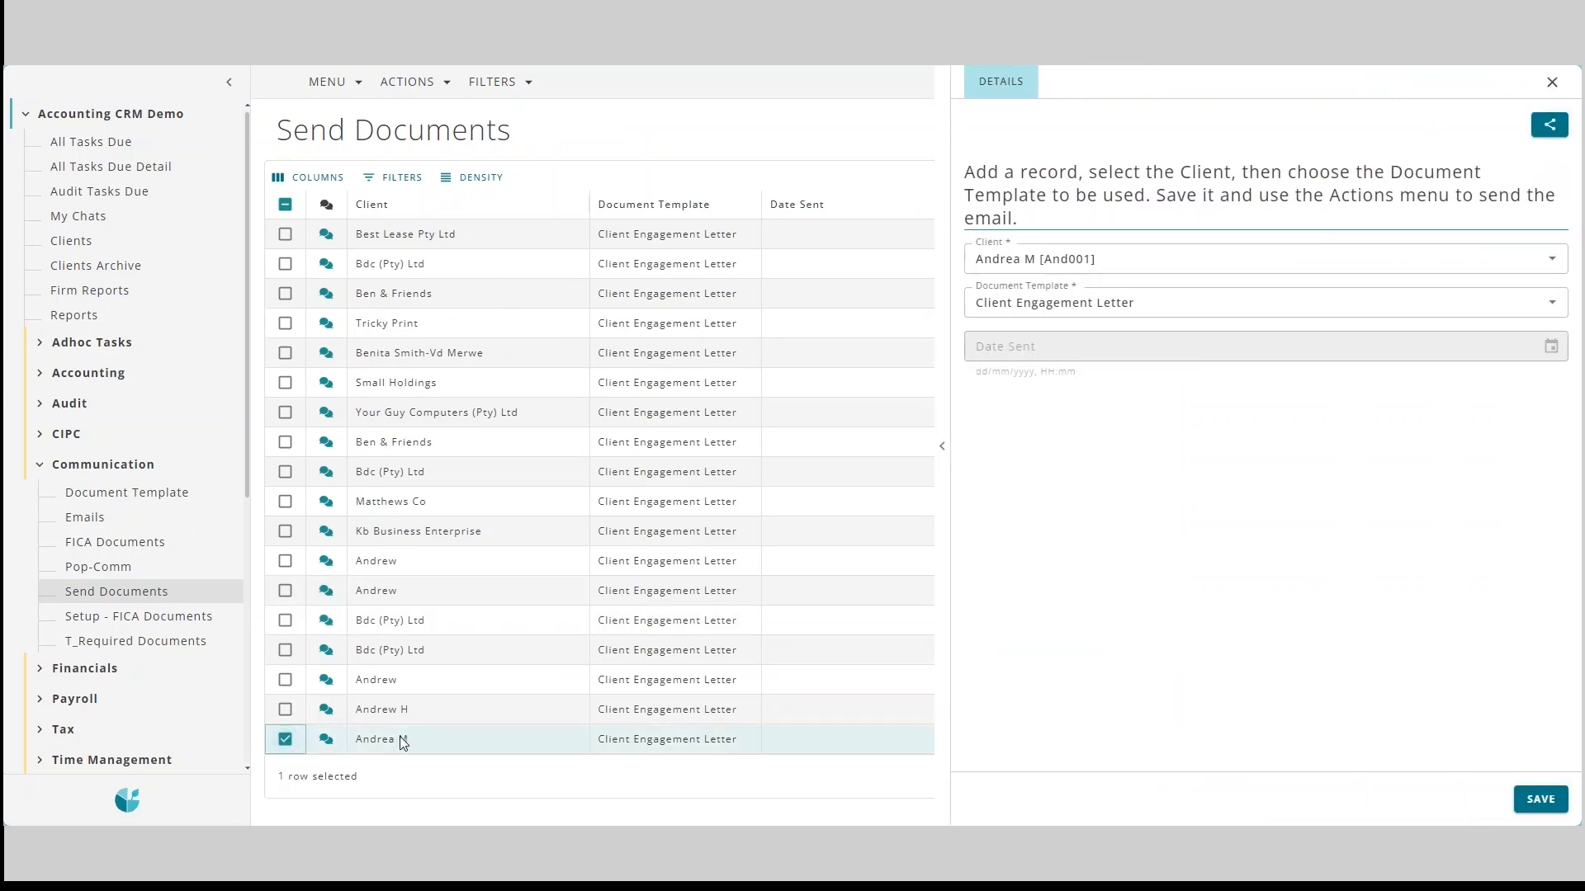
left_click(415, 82)
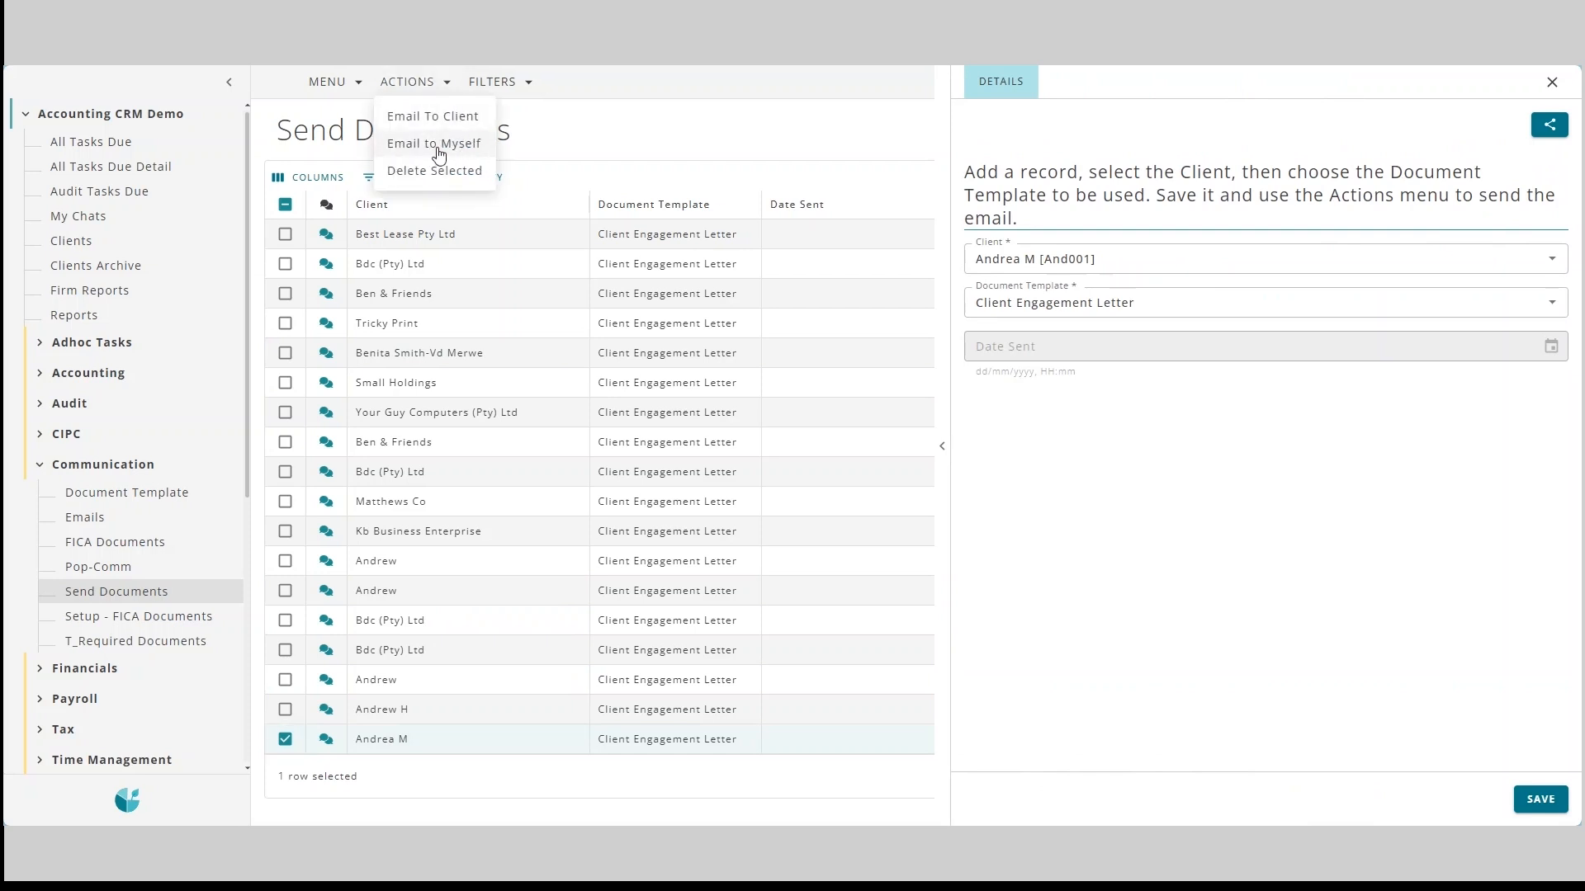
left_click(1553, 85)
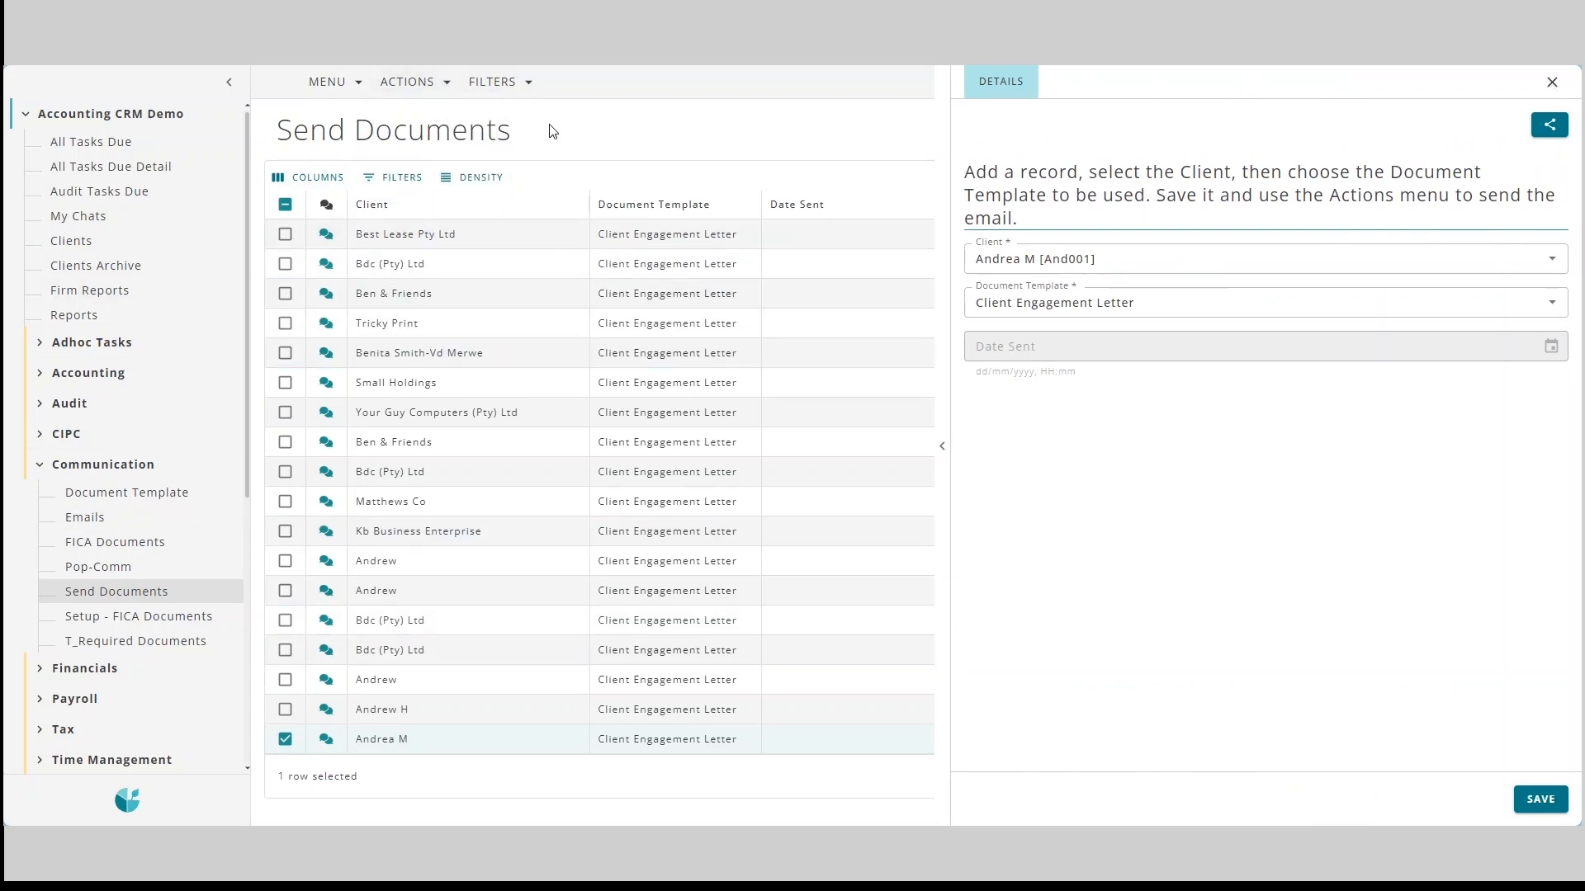
key("F5")
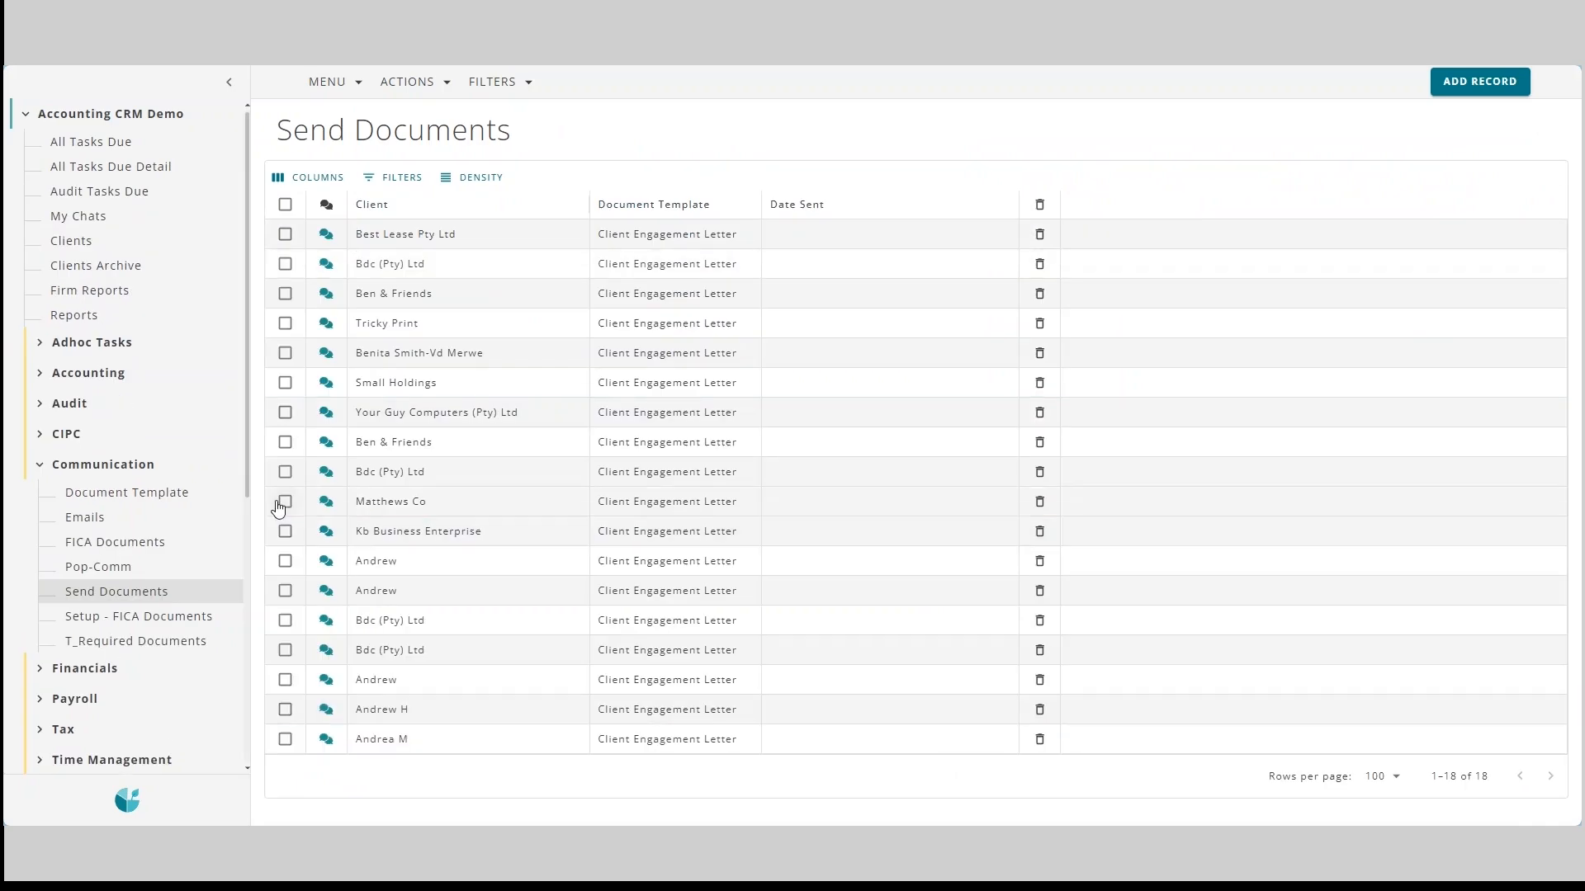
Collapse the Communication group and open the Beneficial Ownership Declaration table under CIPC.
left_click(95, 463)
left_click(93, 433)
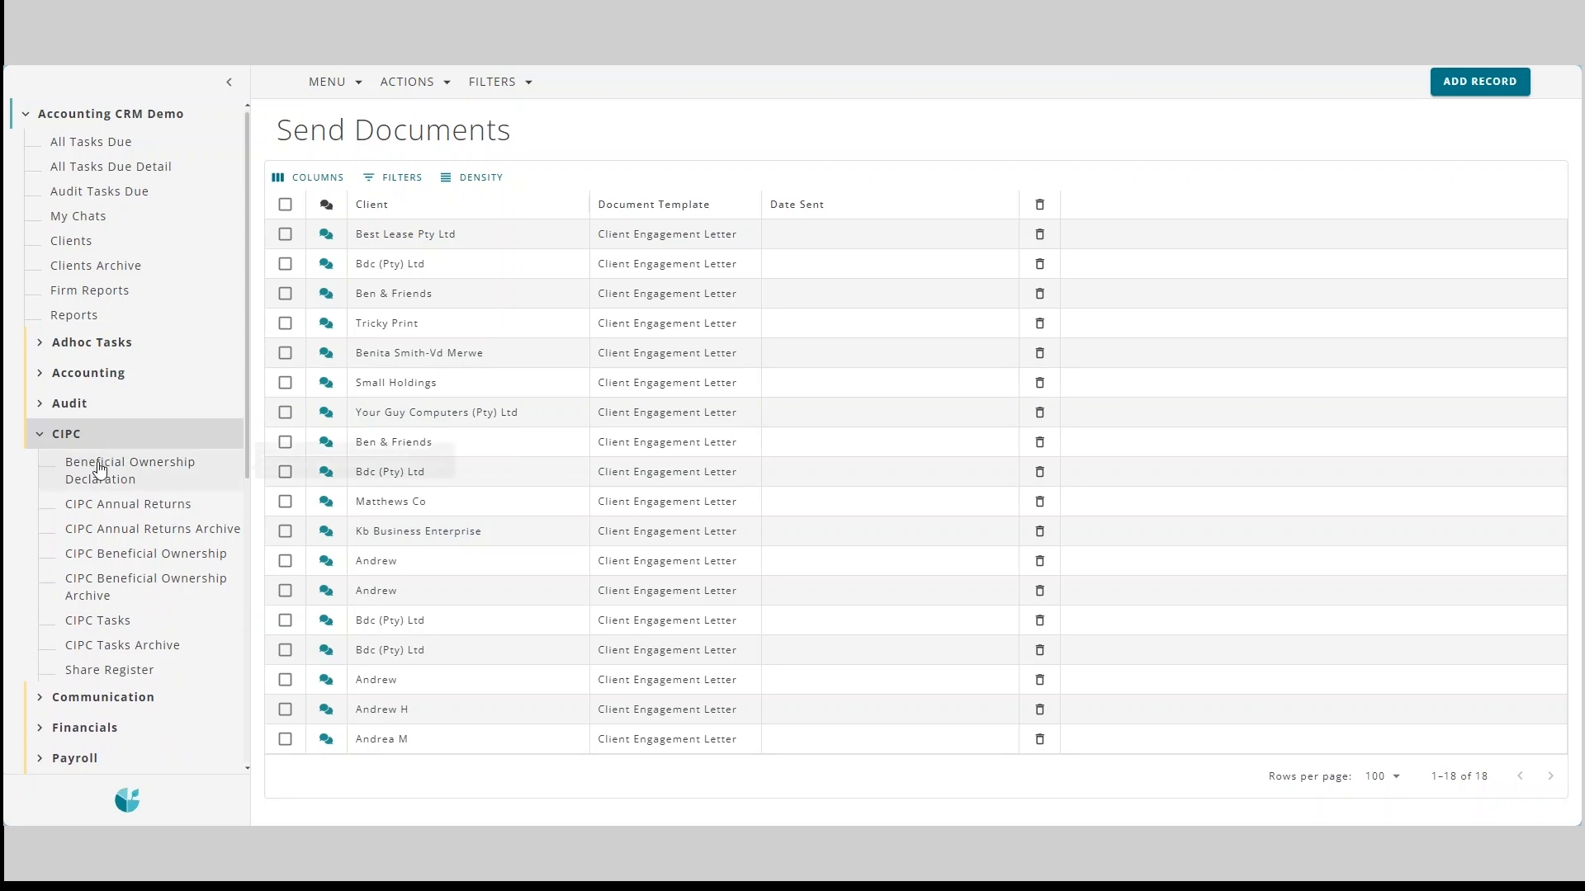
left_click(100, 468)
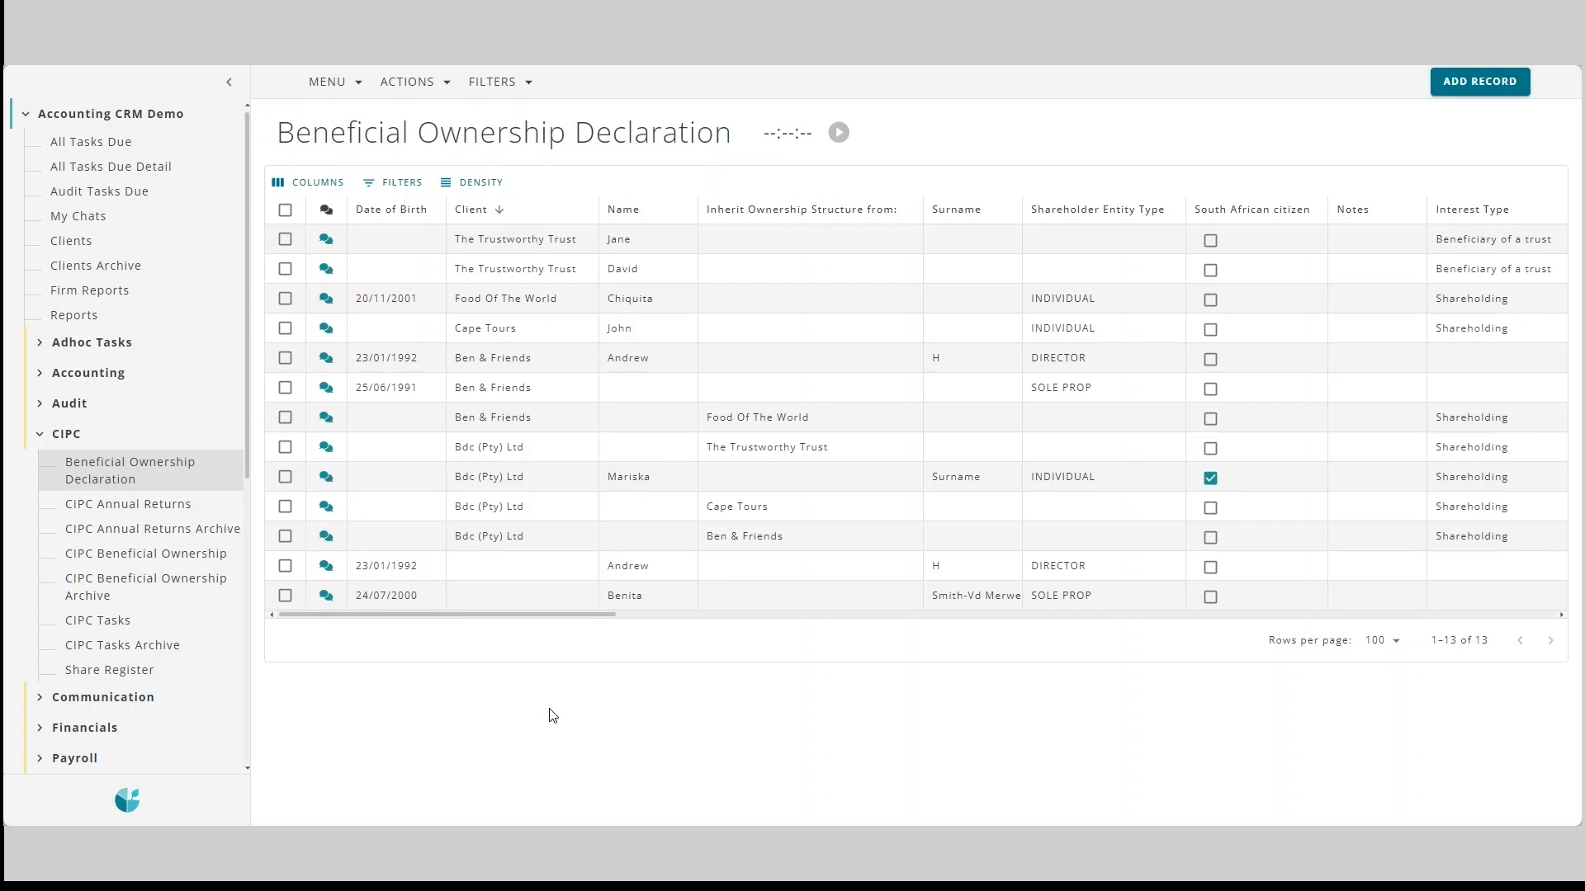
View the Mandate letter for Bdc (Pty) Ltd from the CIPC Beneficial Ownership table, and close the letter and record details.
left_click(166, 566)
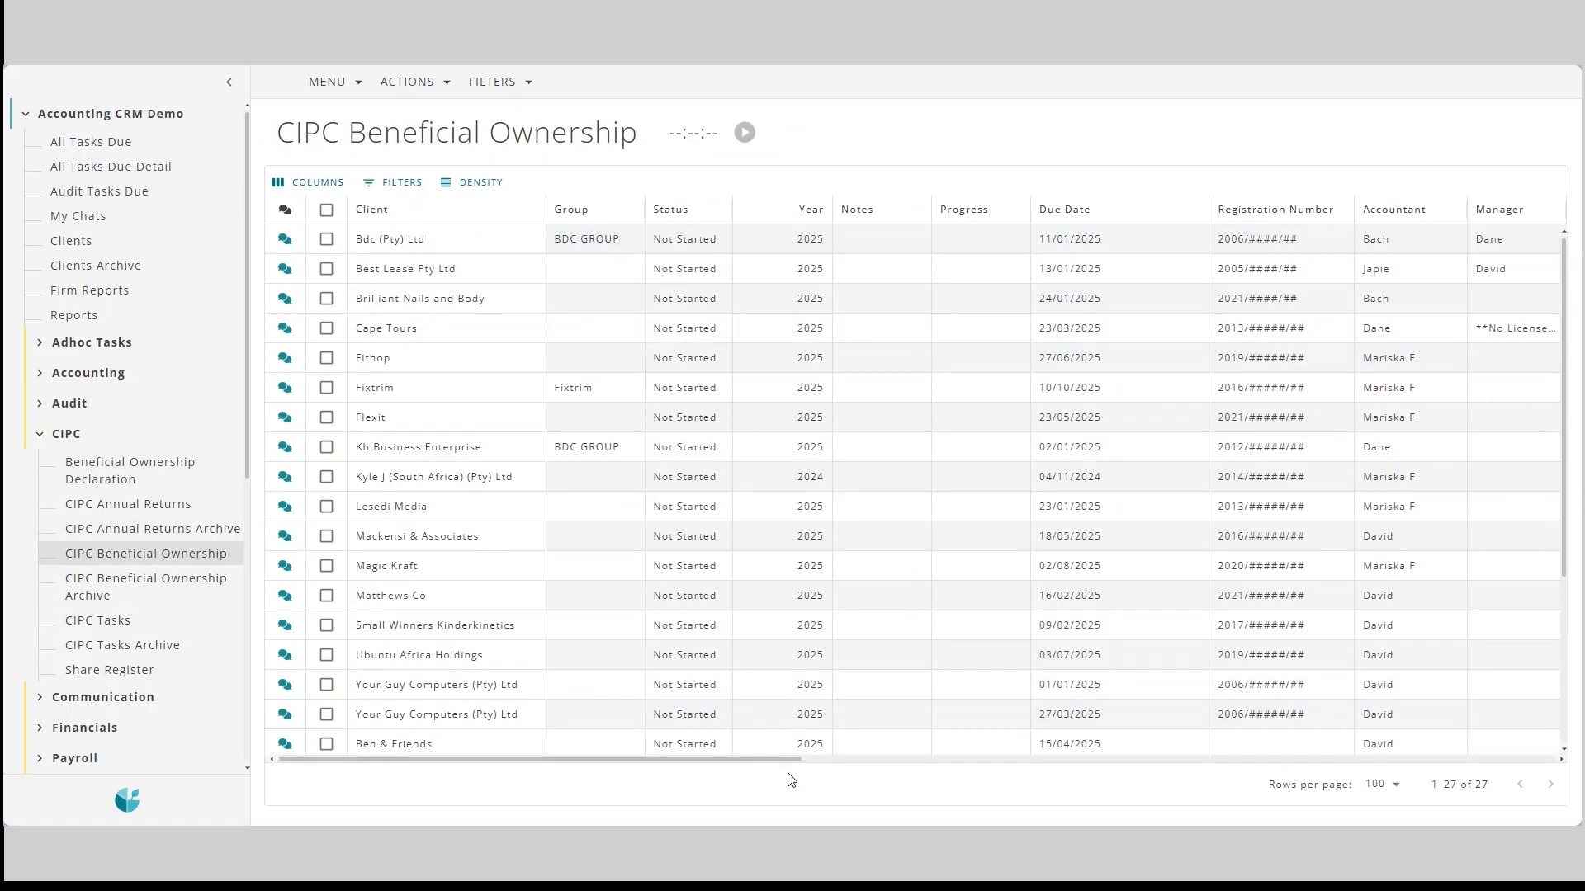
left_click_drag(730, 767, 1134, 772)
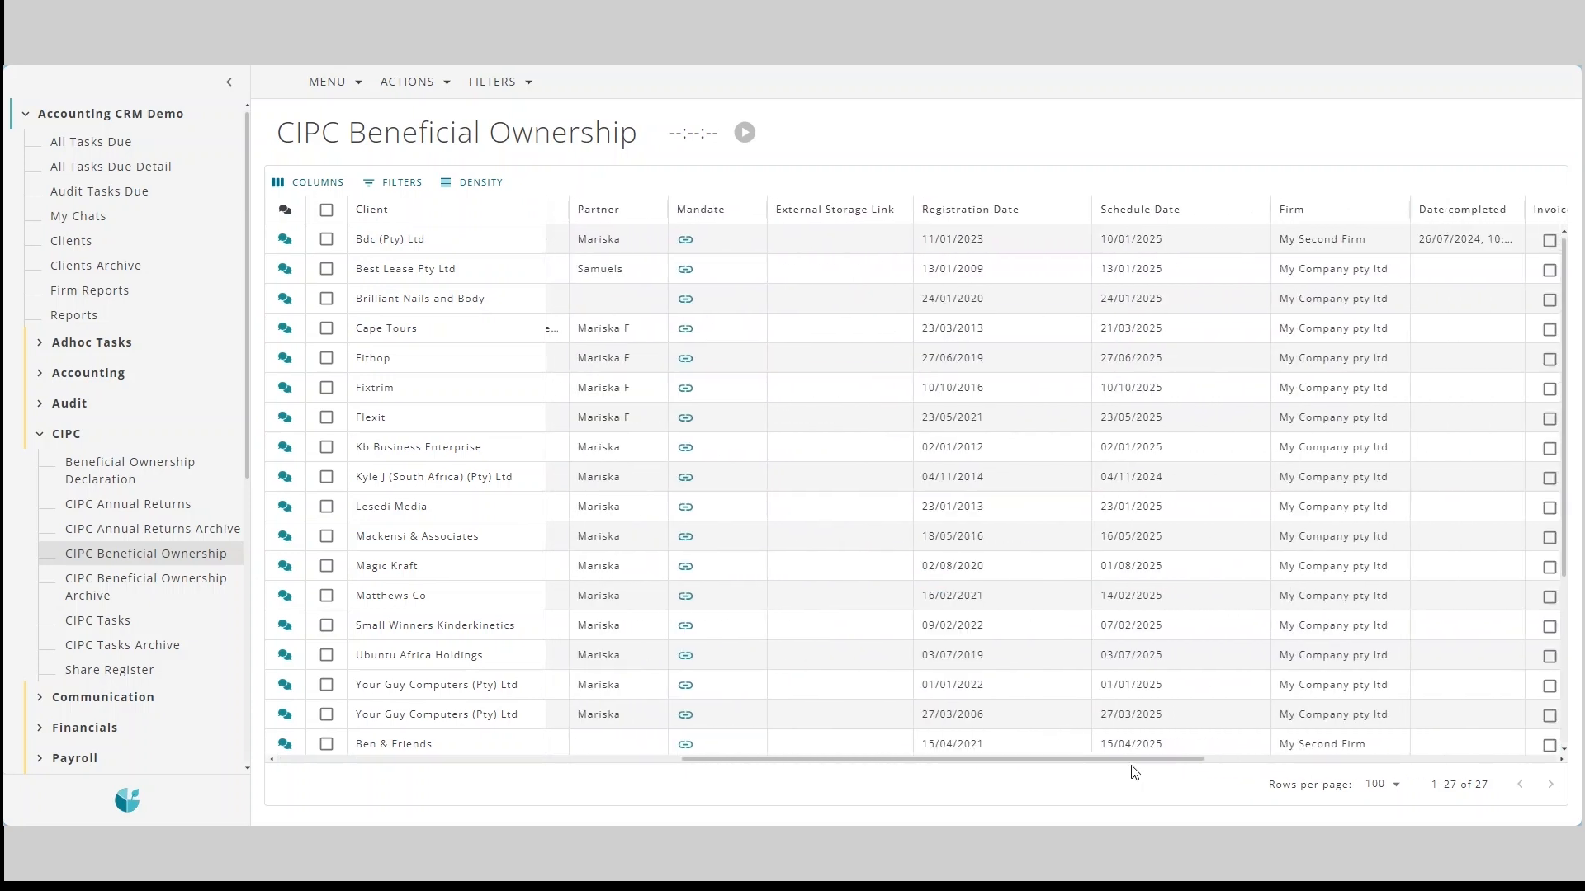
left_click(926, 669)
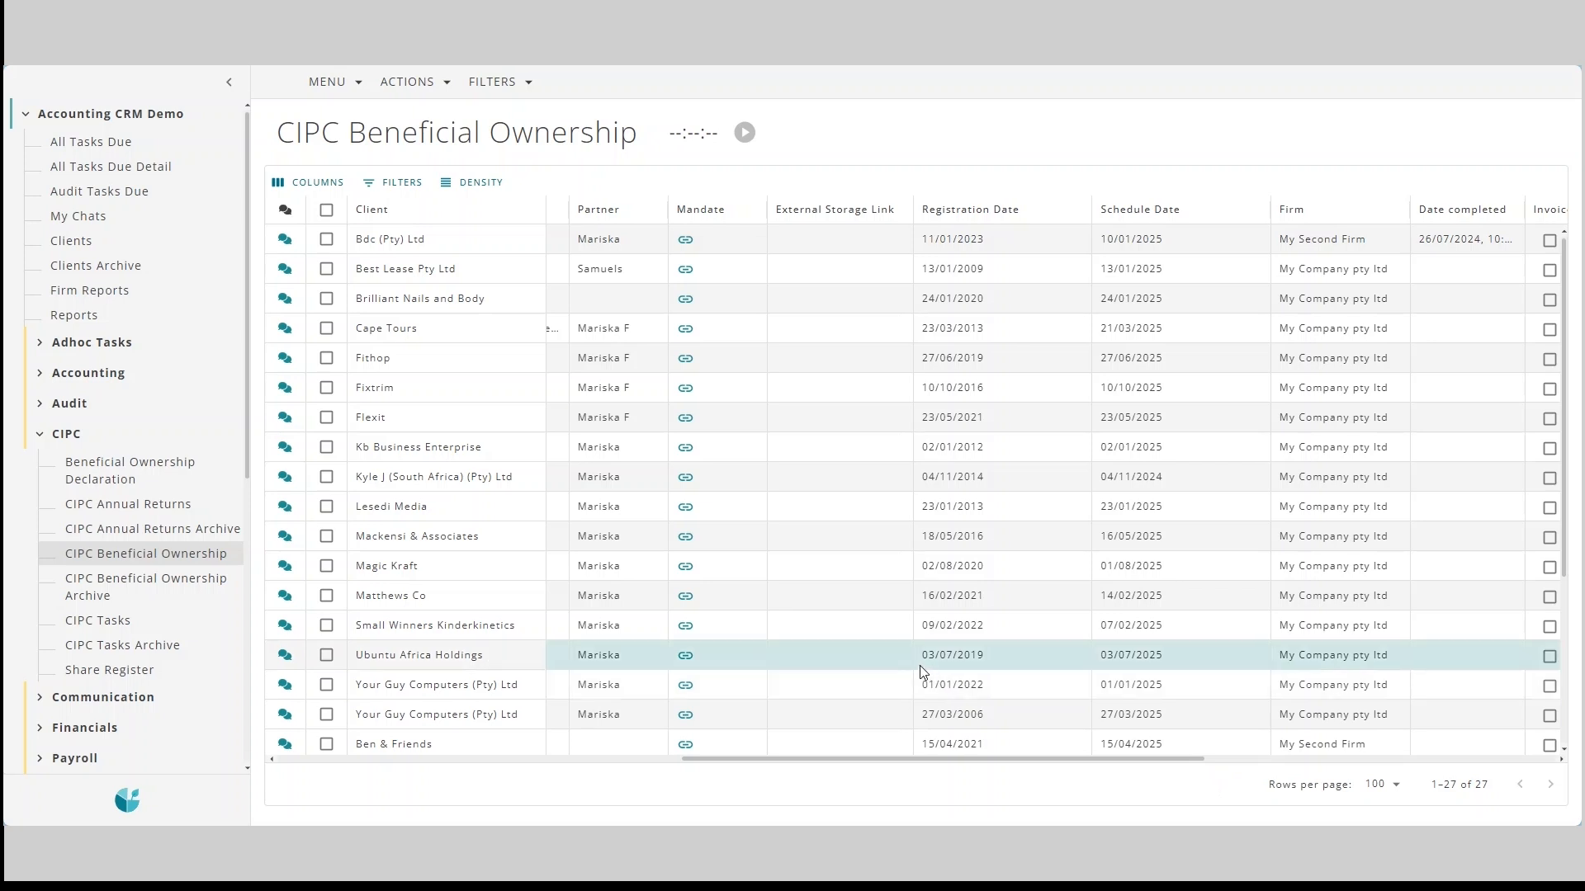
left_click(684, 241)
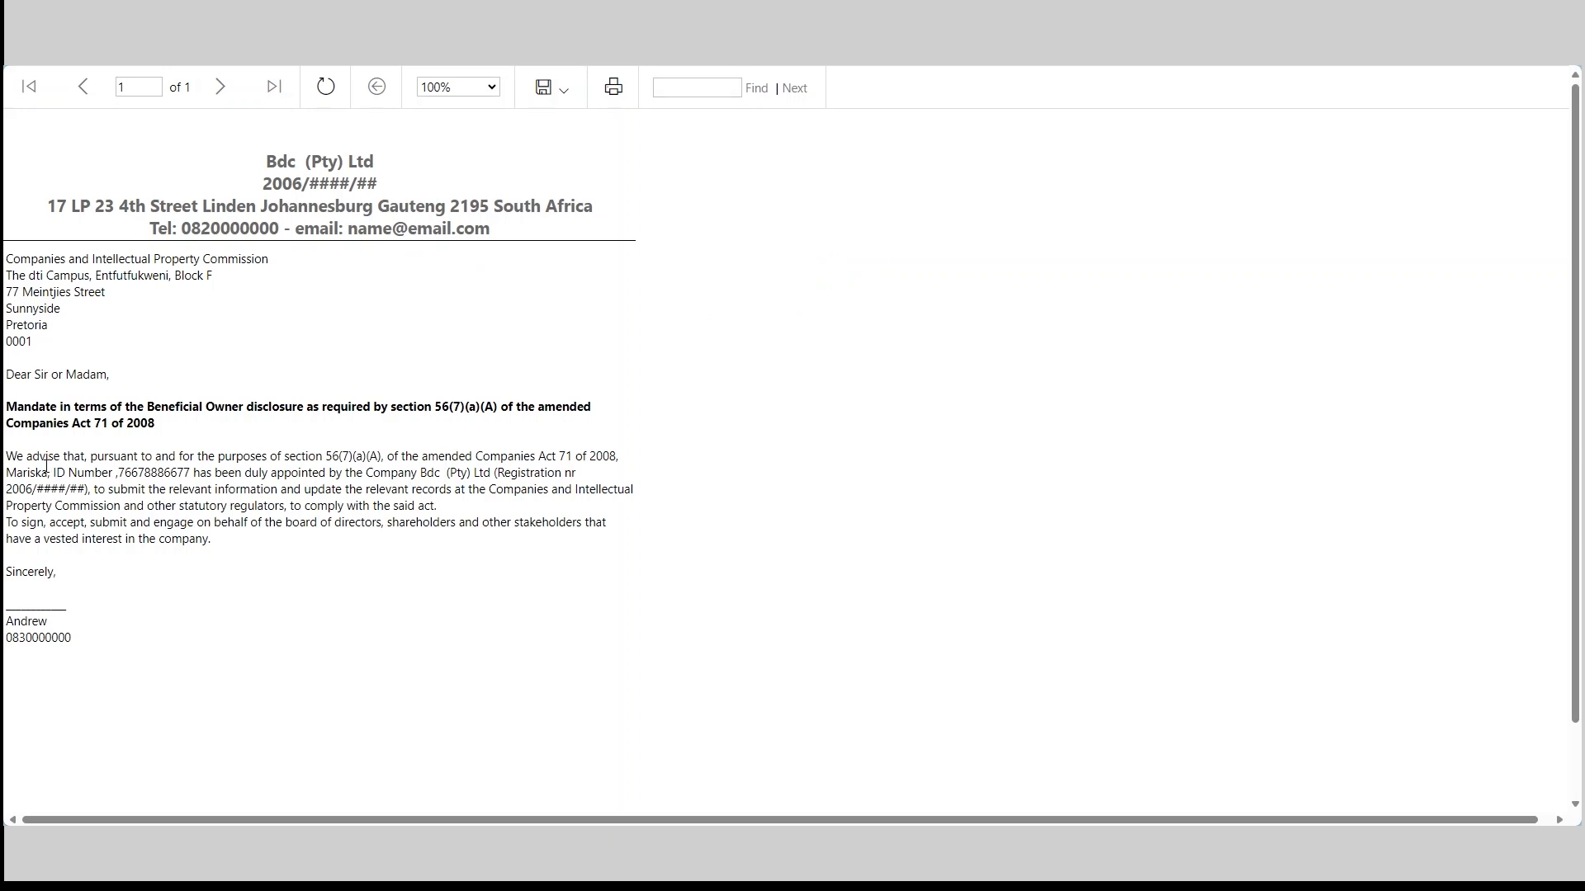
mouse_move(13, 476)
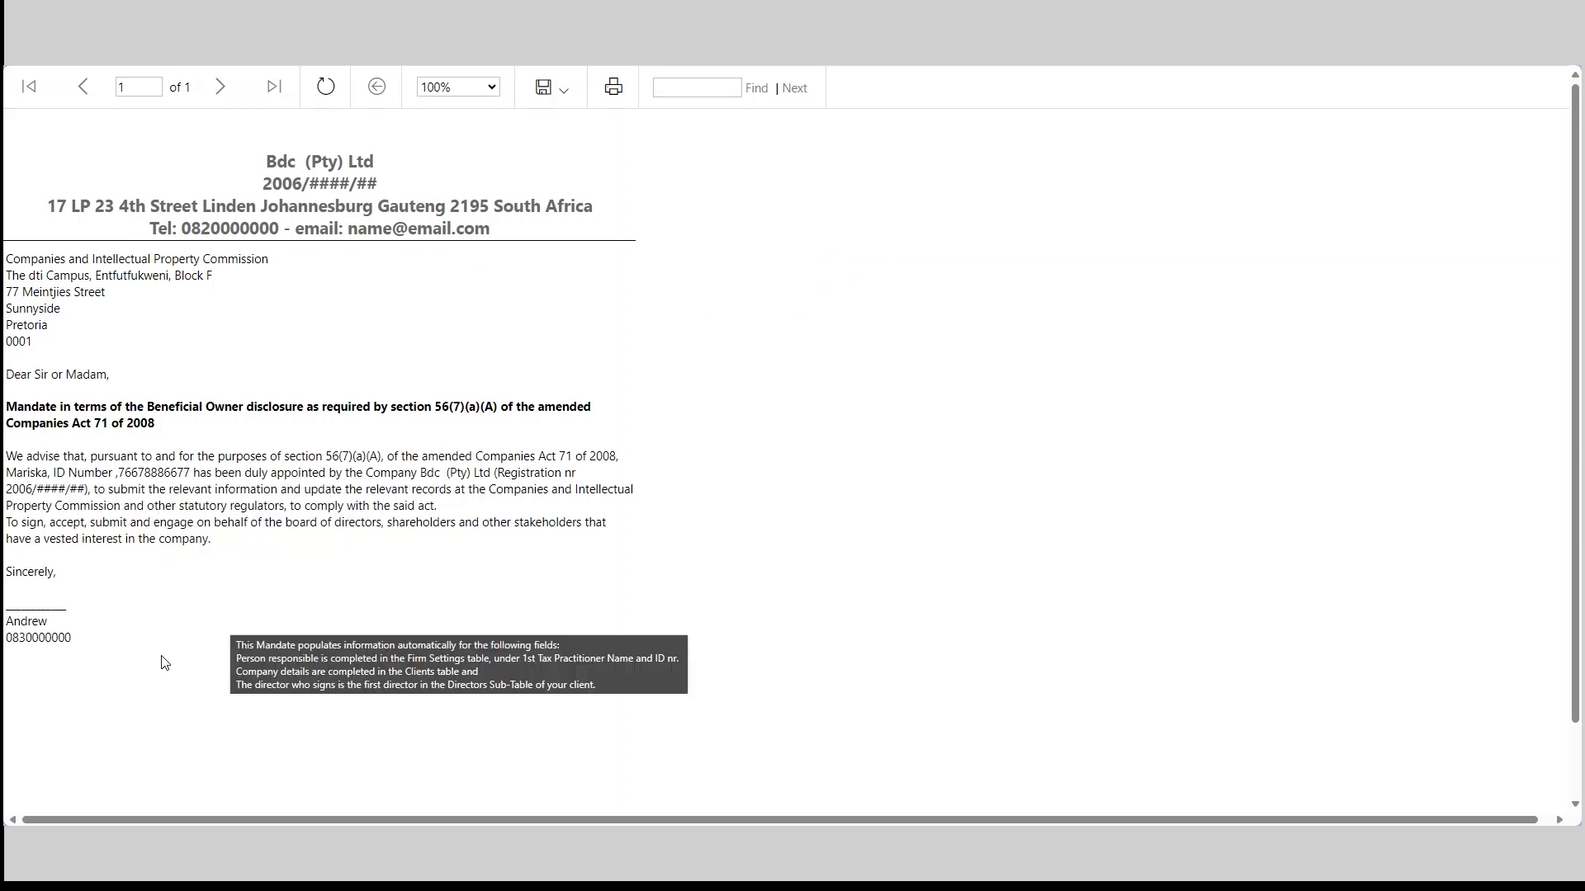
key("ctrl+w")
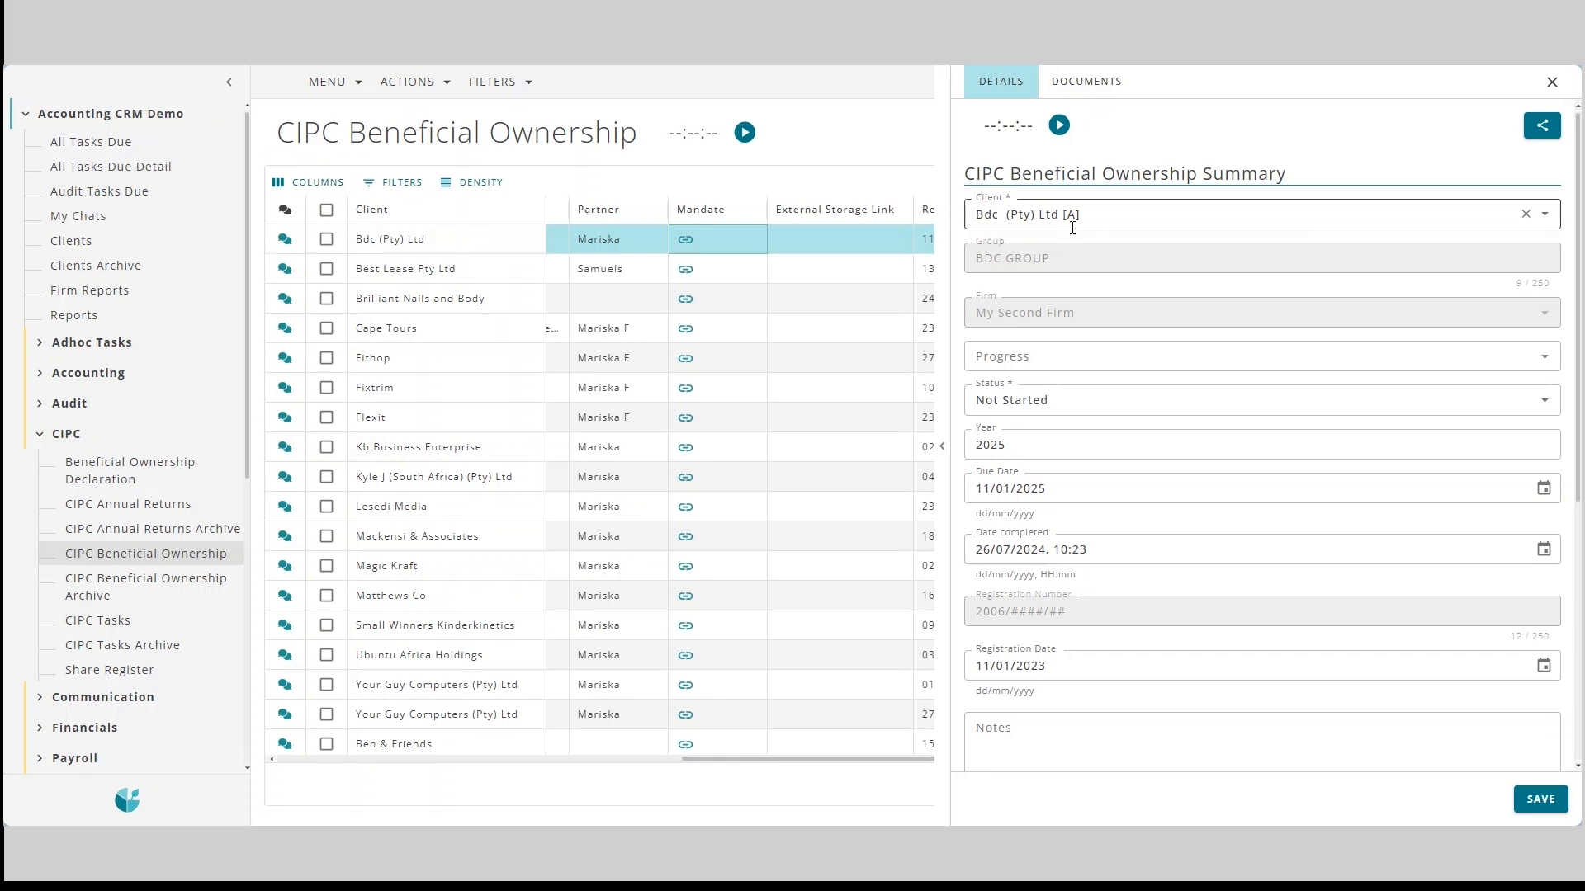
left_click(1549, 93)
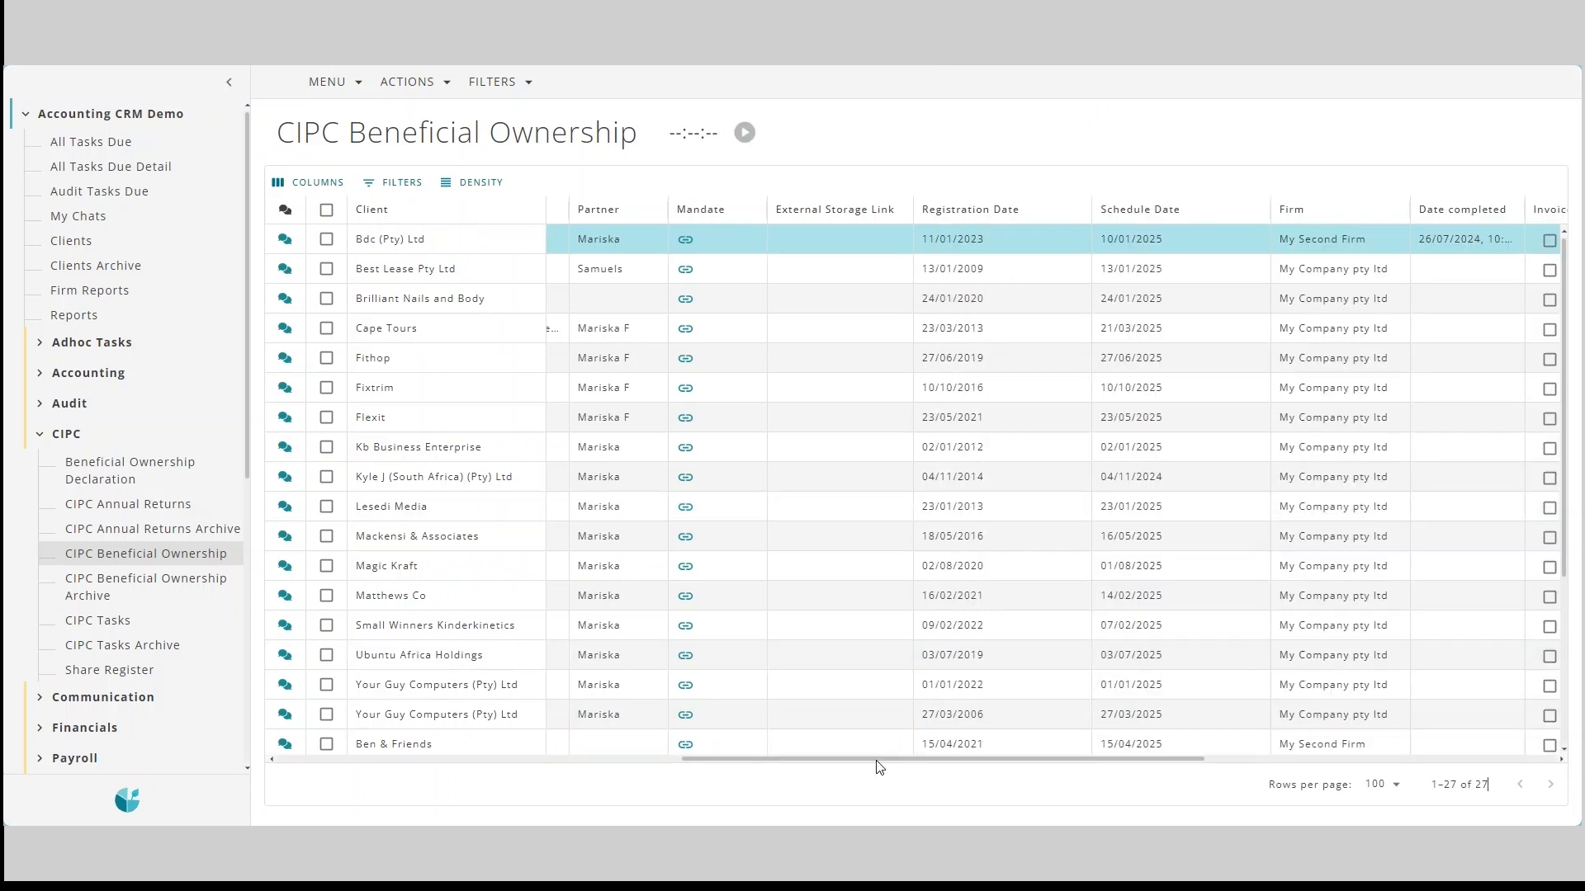
Open the Beneficial Ownership Disclosure Form of Bdc (Pty) Ltd and close the record details.
left_click_drag(877, 764, 1239, 779)
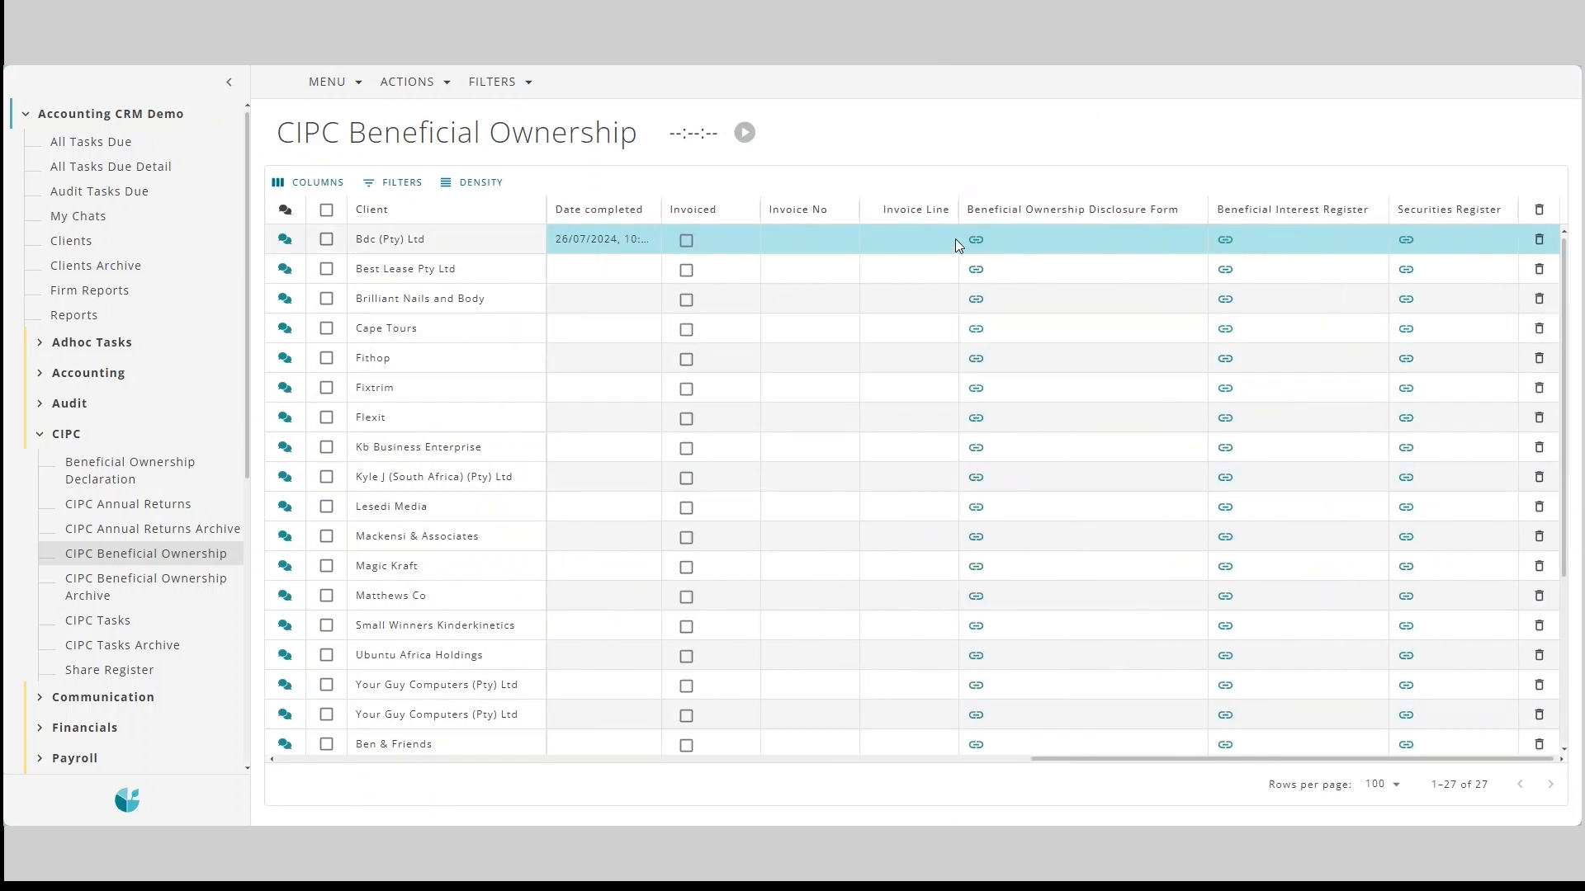
left_click(979, 245)
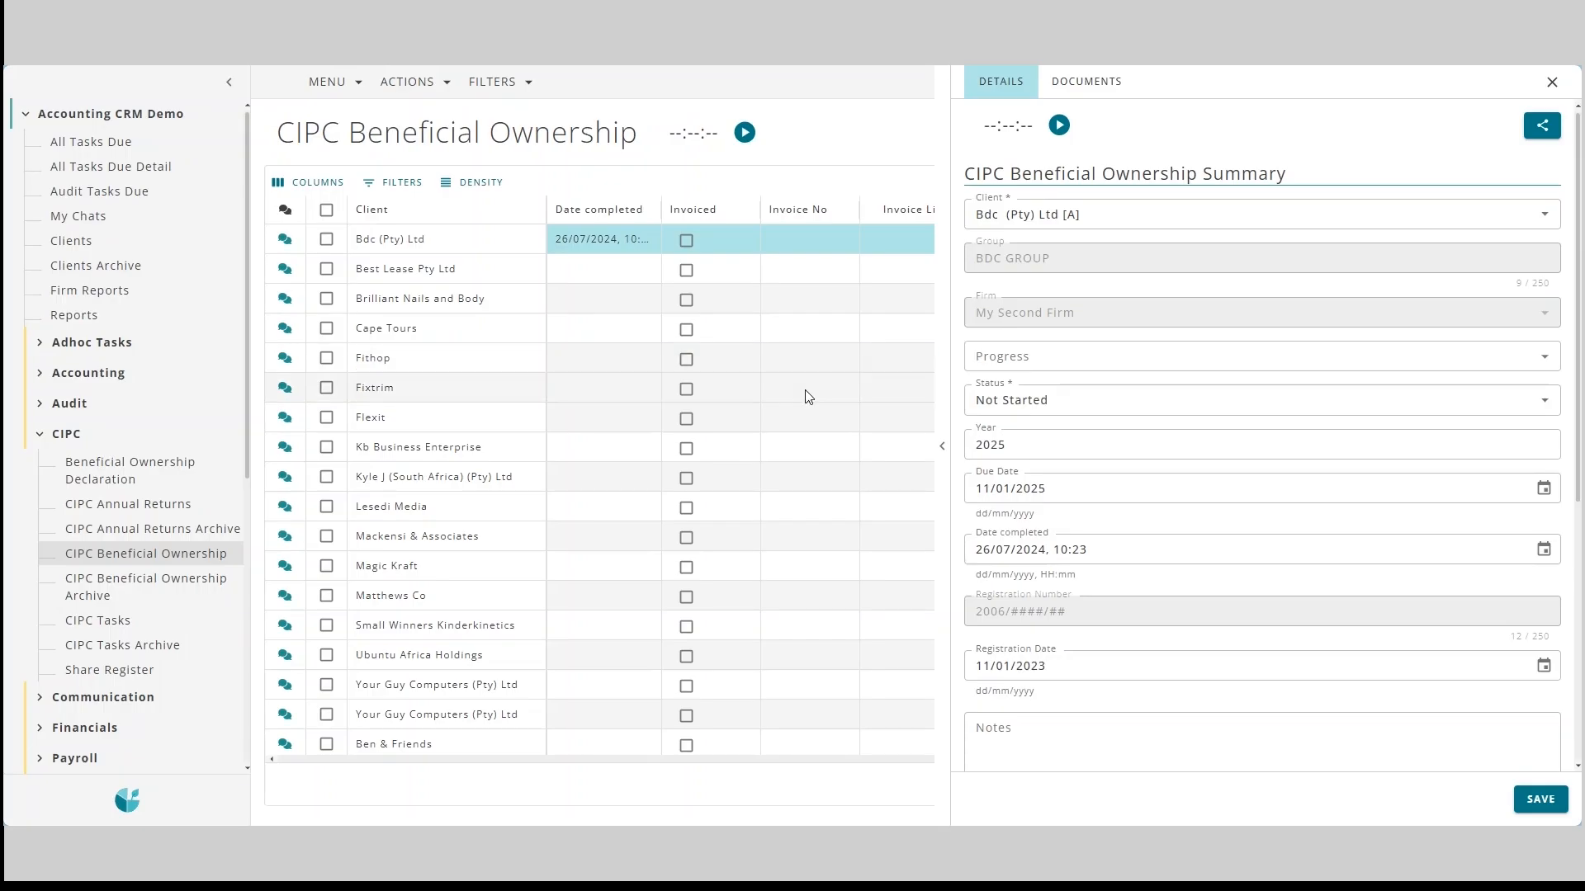
left_click(1552, 83)
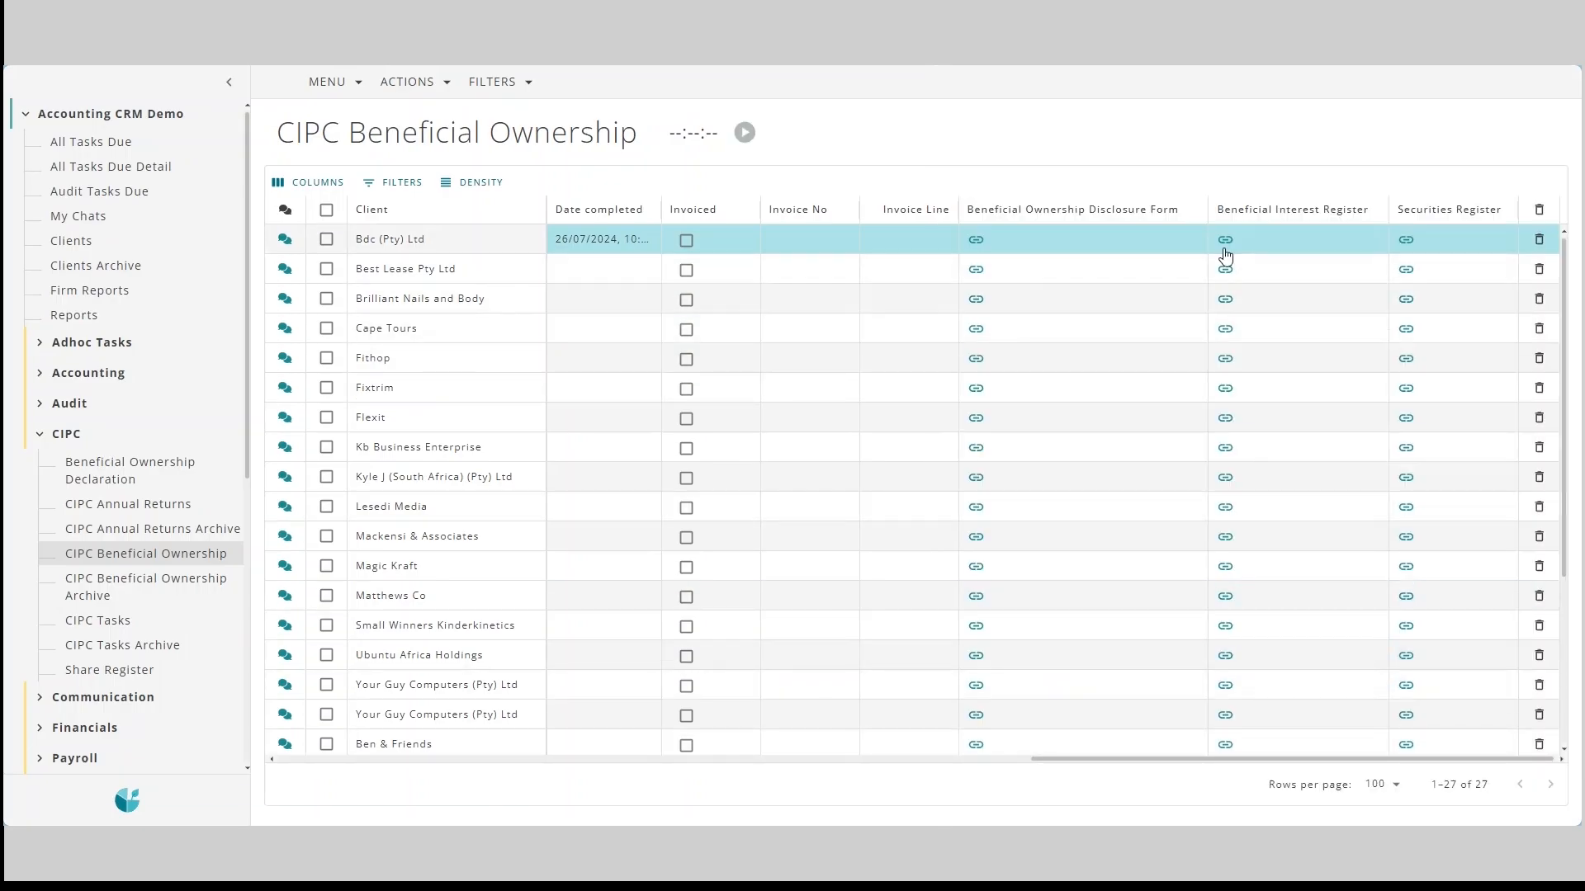
Page through the Beneficial Interest Register of Bdc (Pty) Ltd to its last page, and close the report and record details.
left_click(1226, 246)
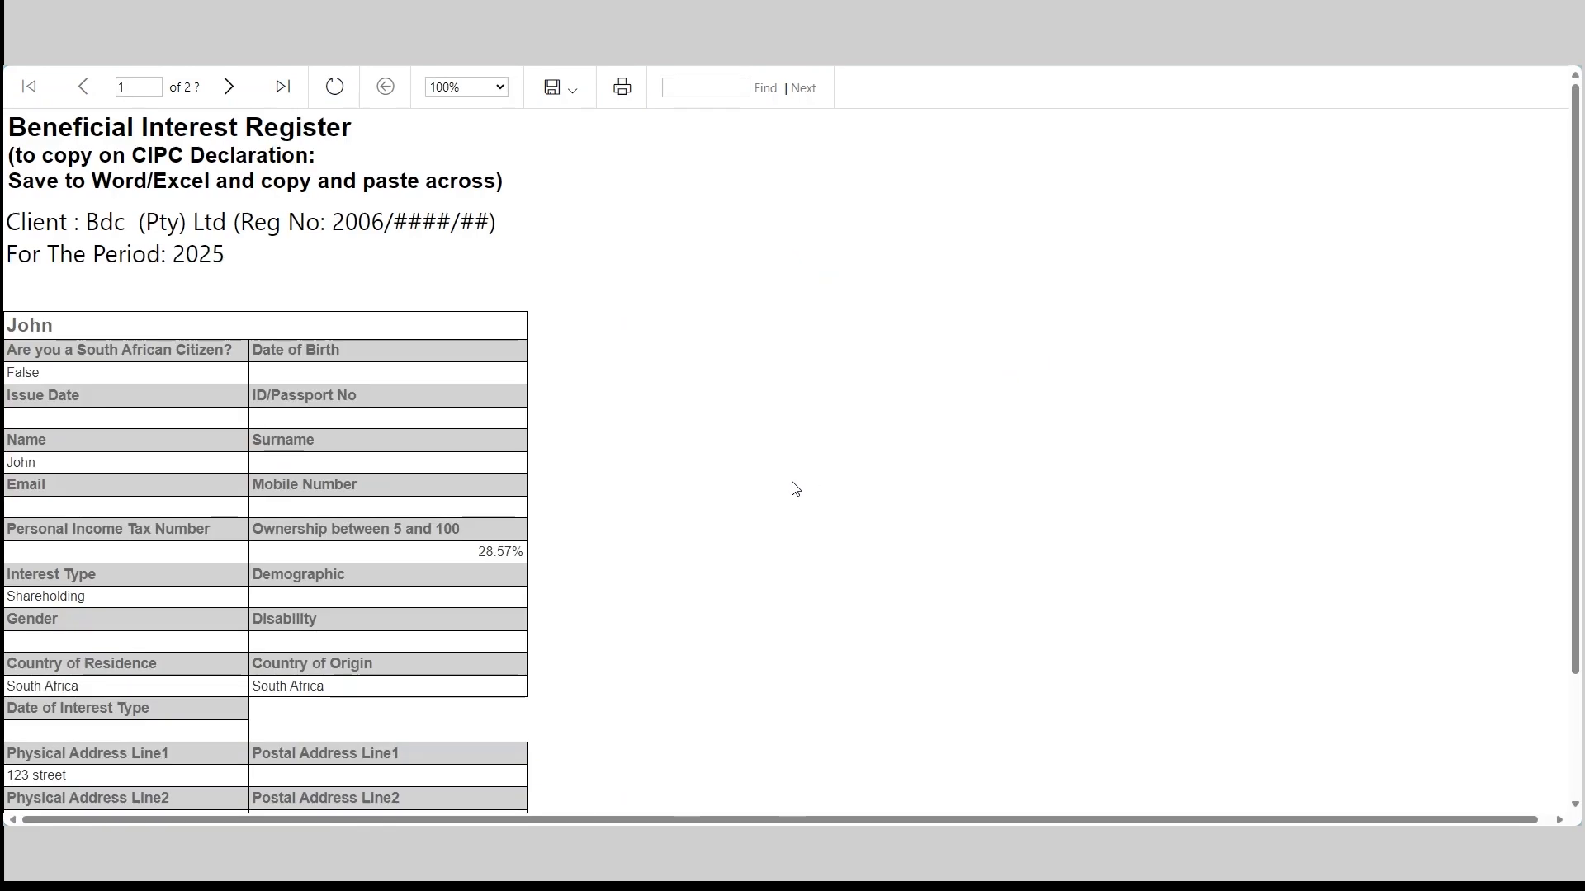
left_click(228, 87)
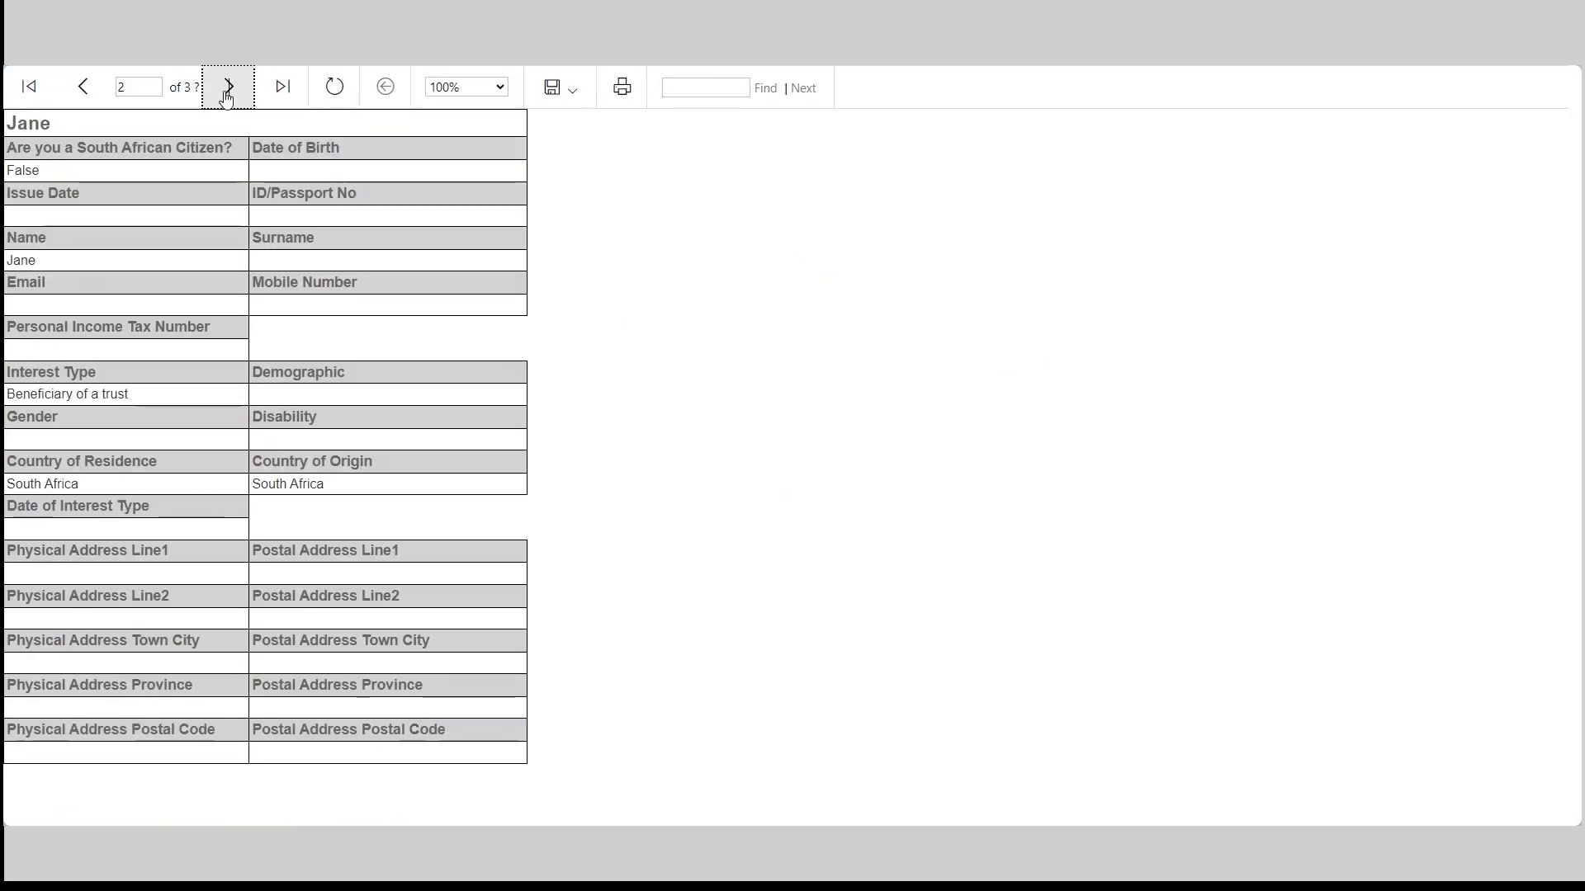
left_click(228, 87)
left_click(227, 86)
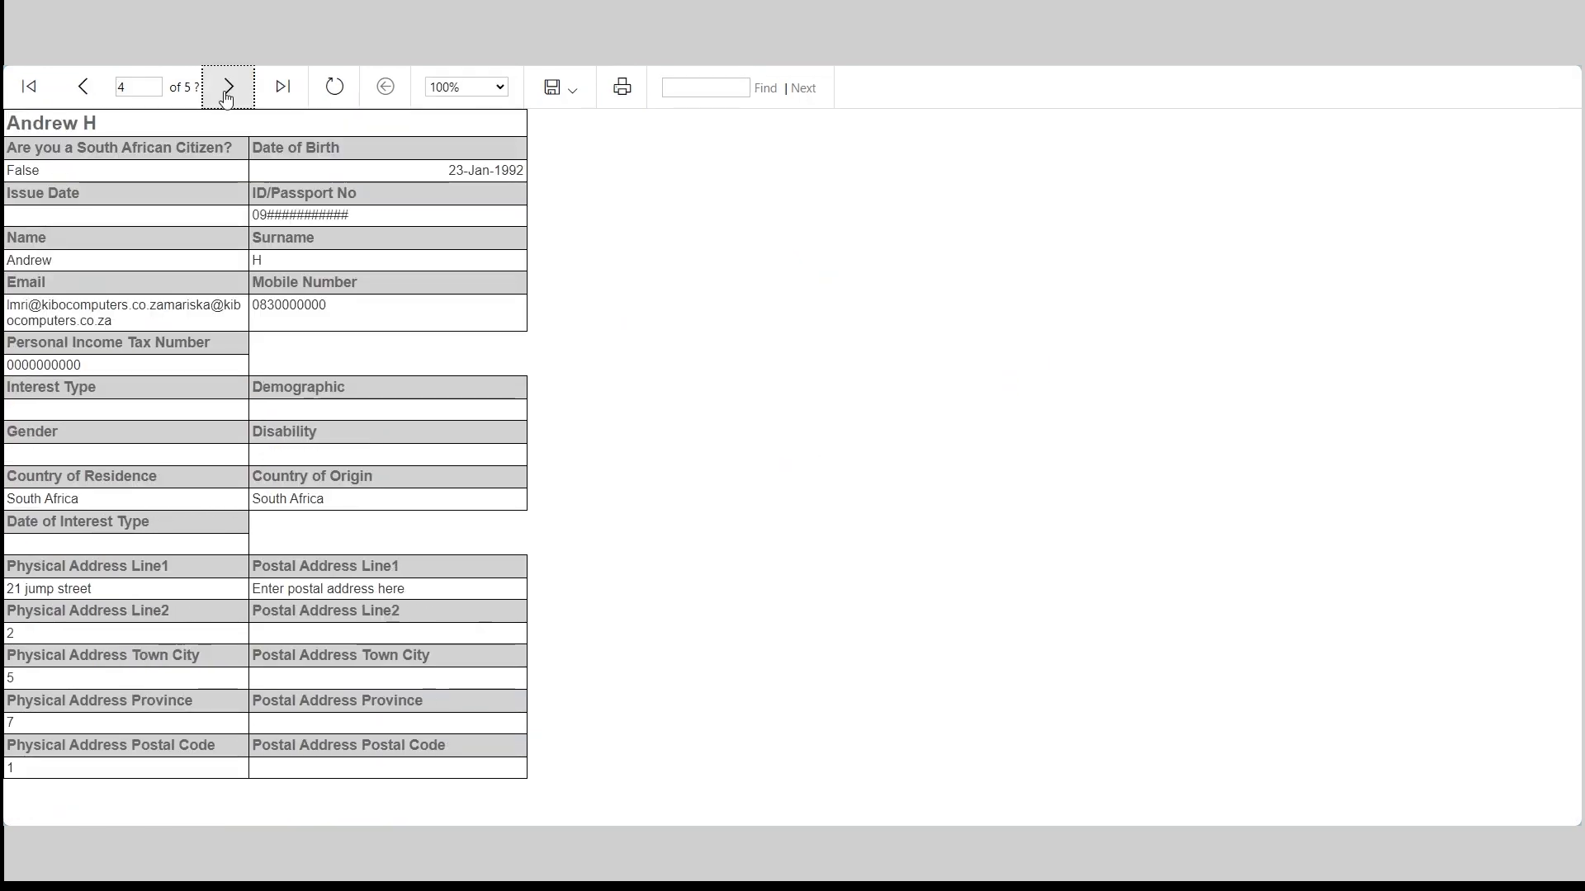
left_click(228, 86)
left_click(226, 94)
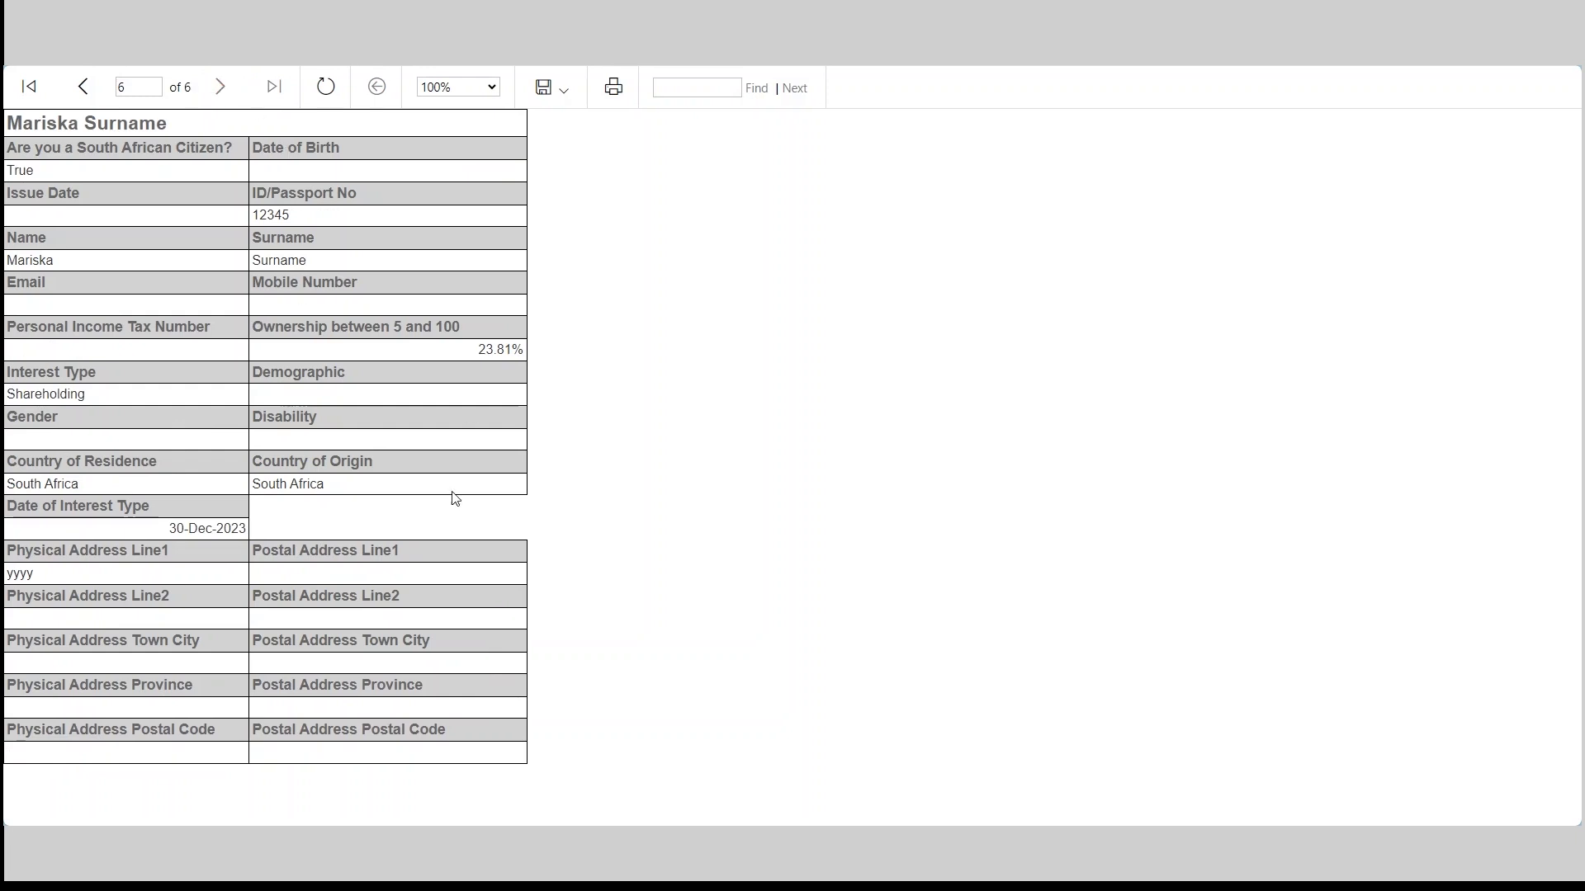
key("ctrl+w")
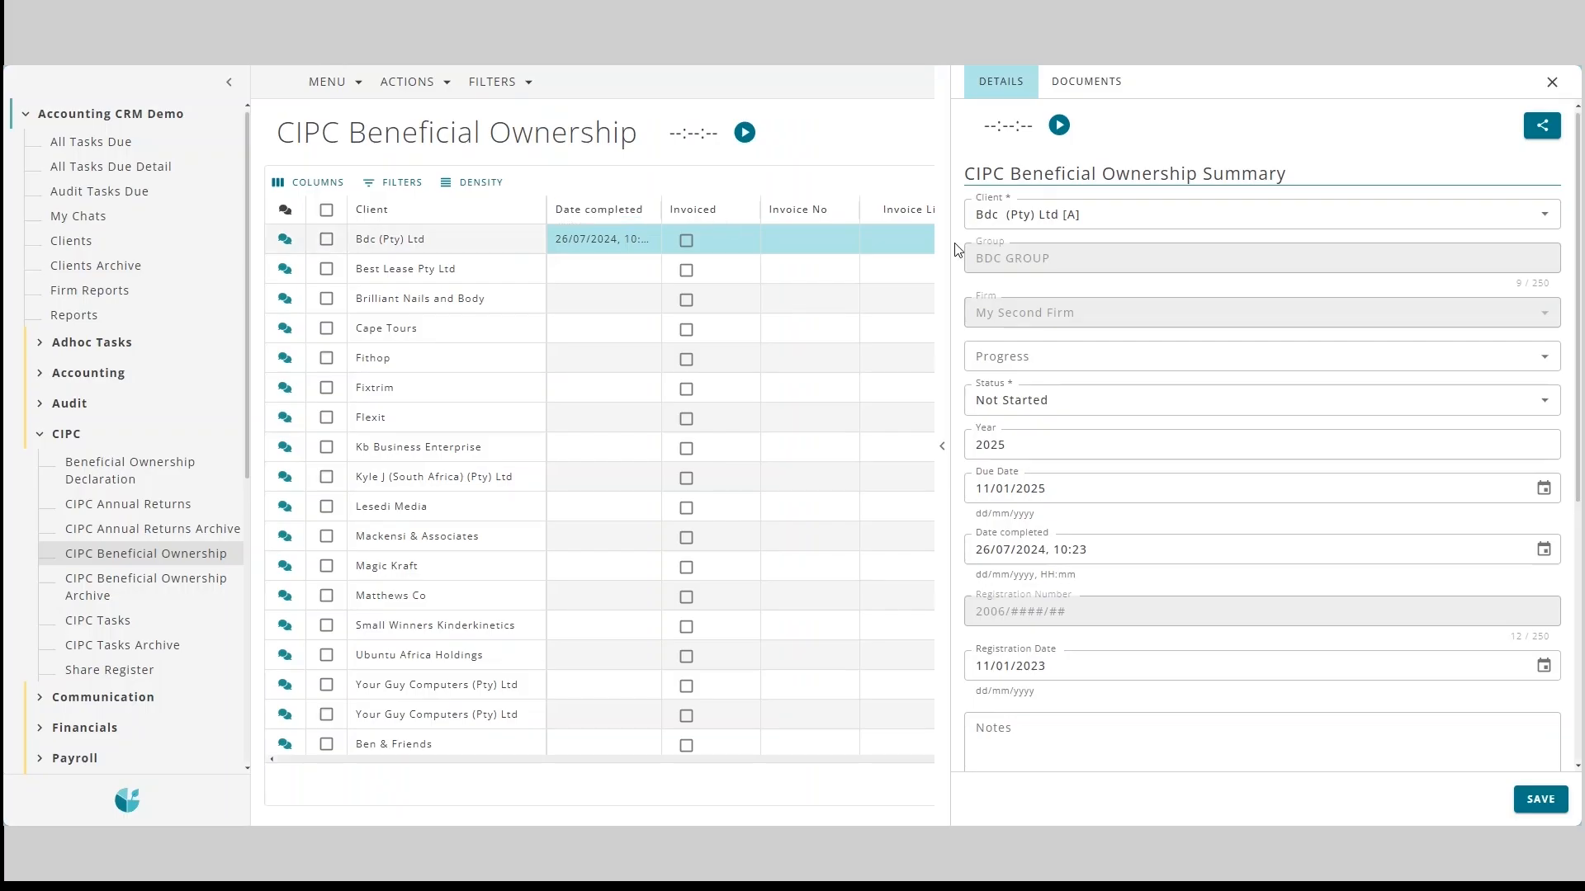
left_click(1552, 83)
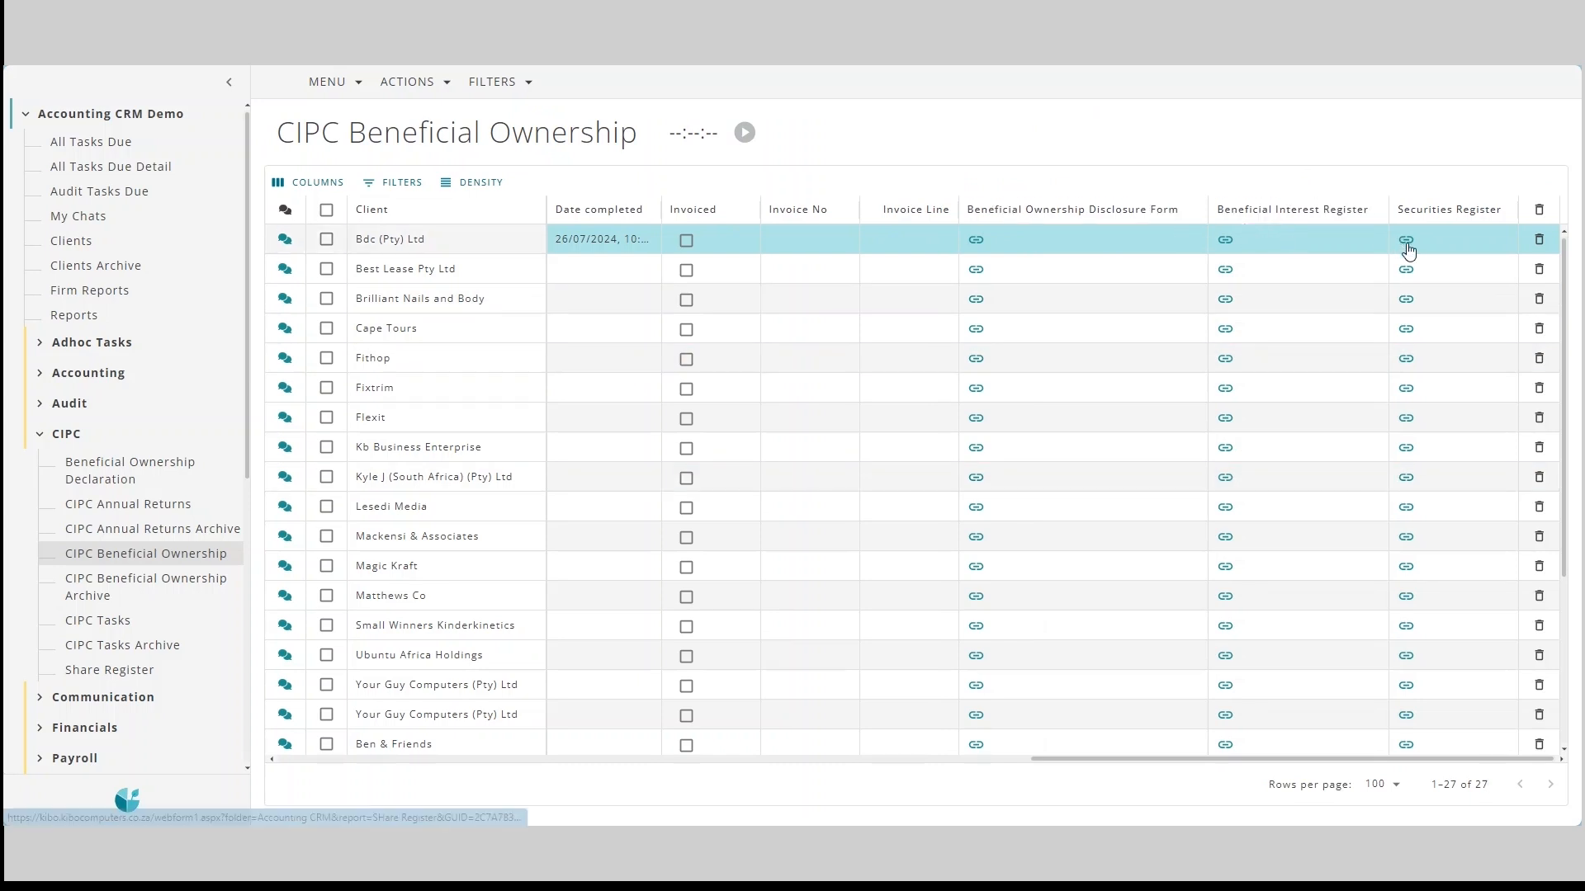
Open the Securities Register of Bdc (Pty) Ltd, and switch to the Share Register table under CIPC.
left_click(1408, 241)
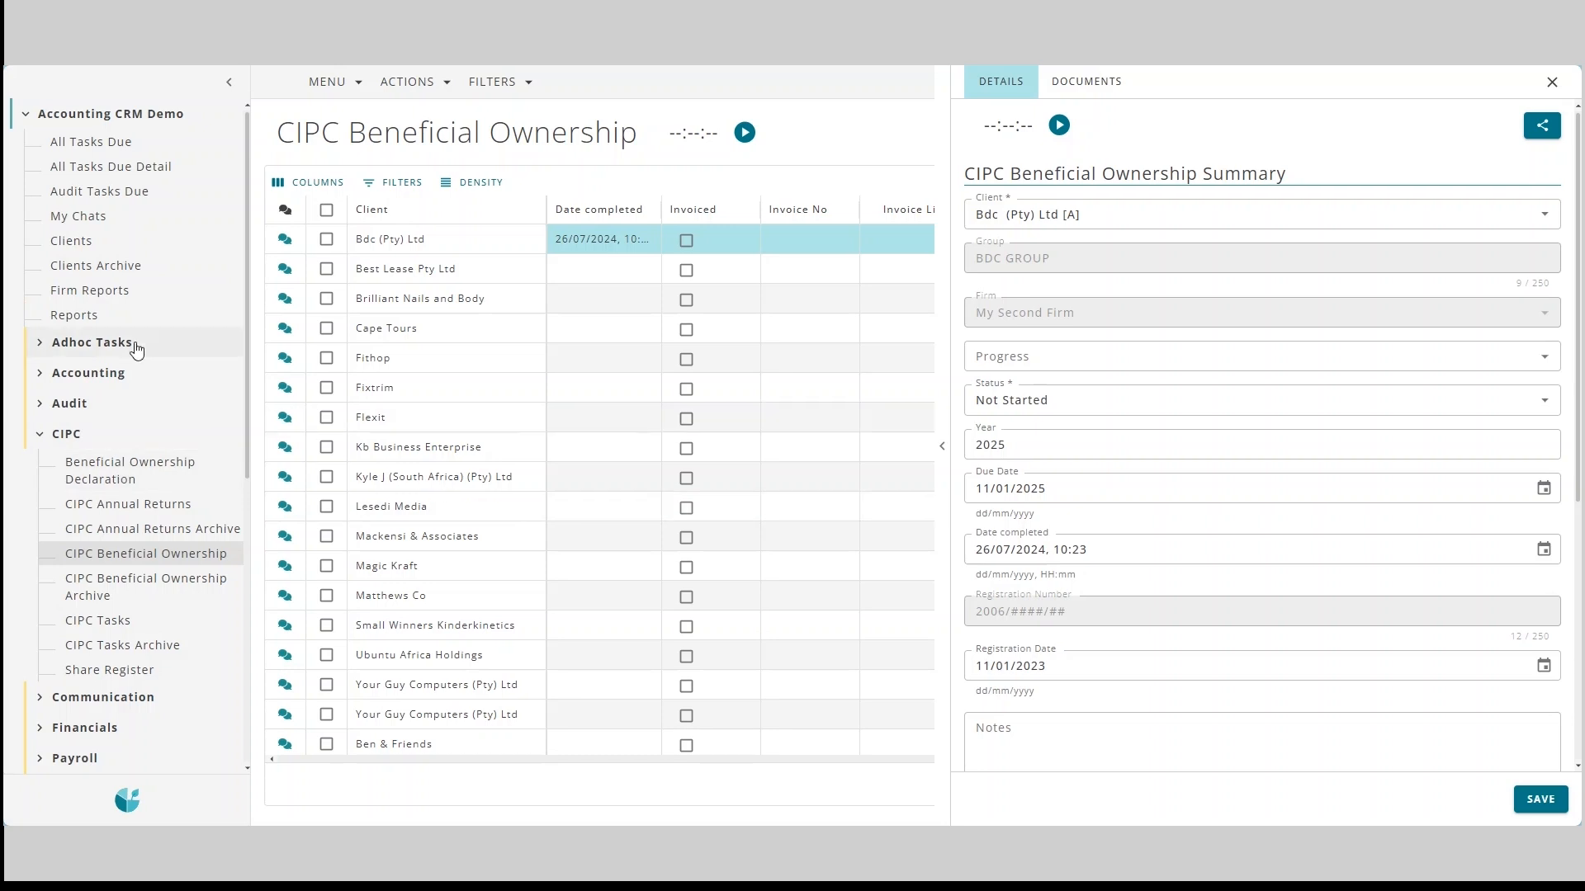
left_click(93, 670)
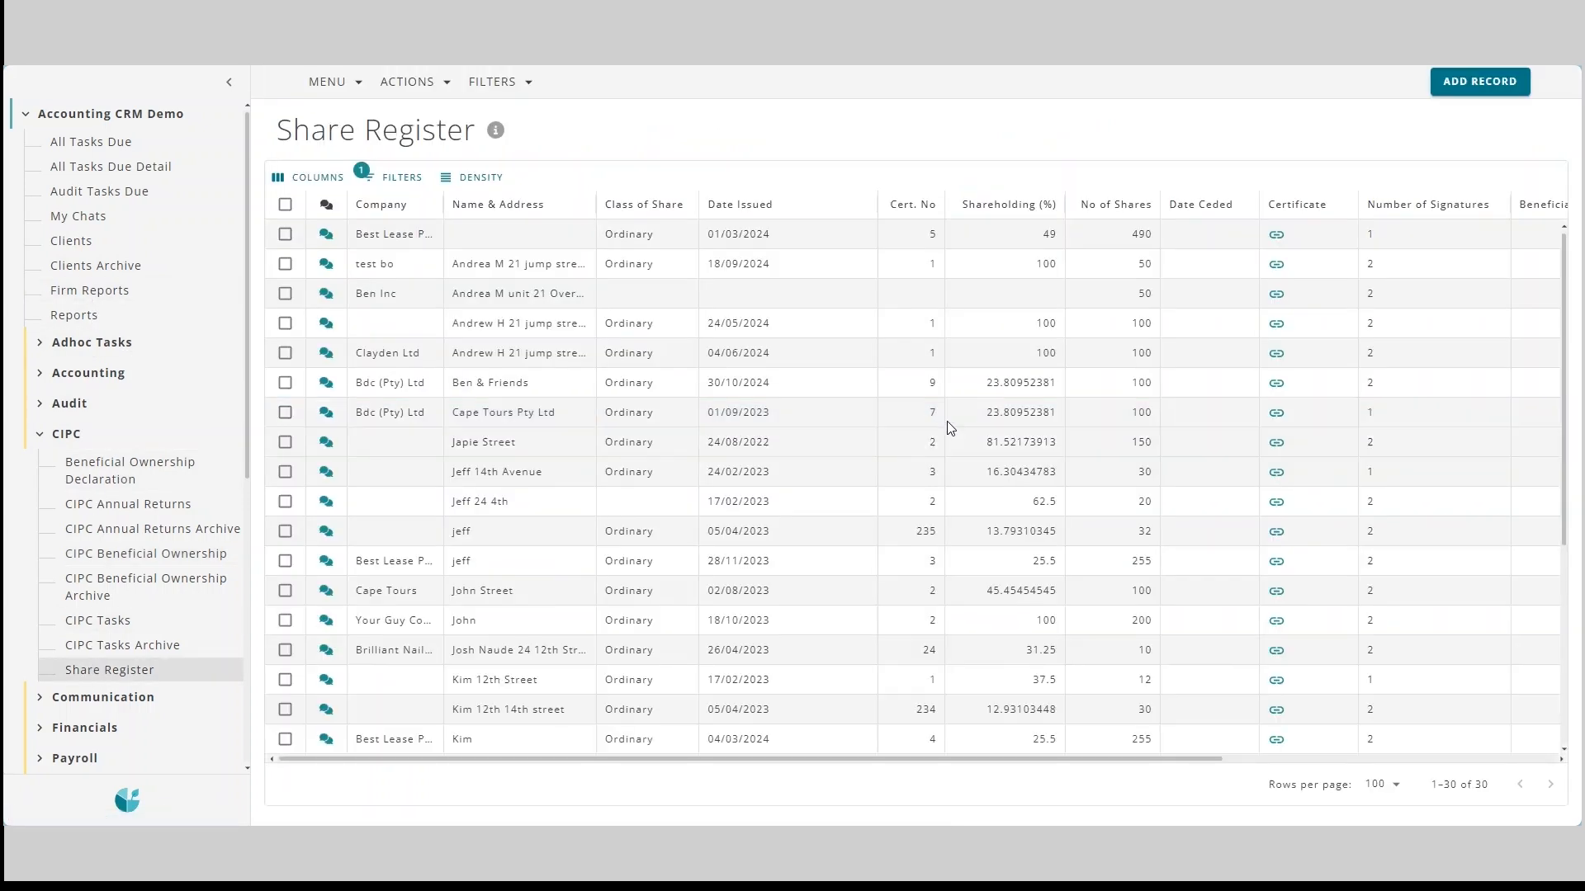
View the share certificate of Best Lease Pty Ltd and close the record details.
left_click(1276, 237)
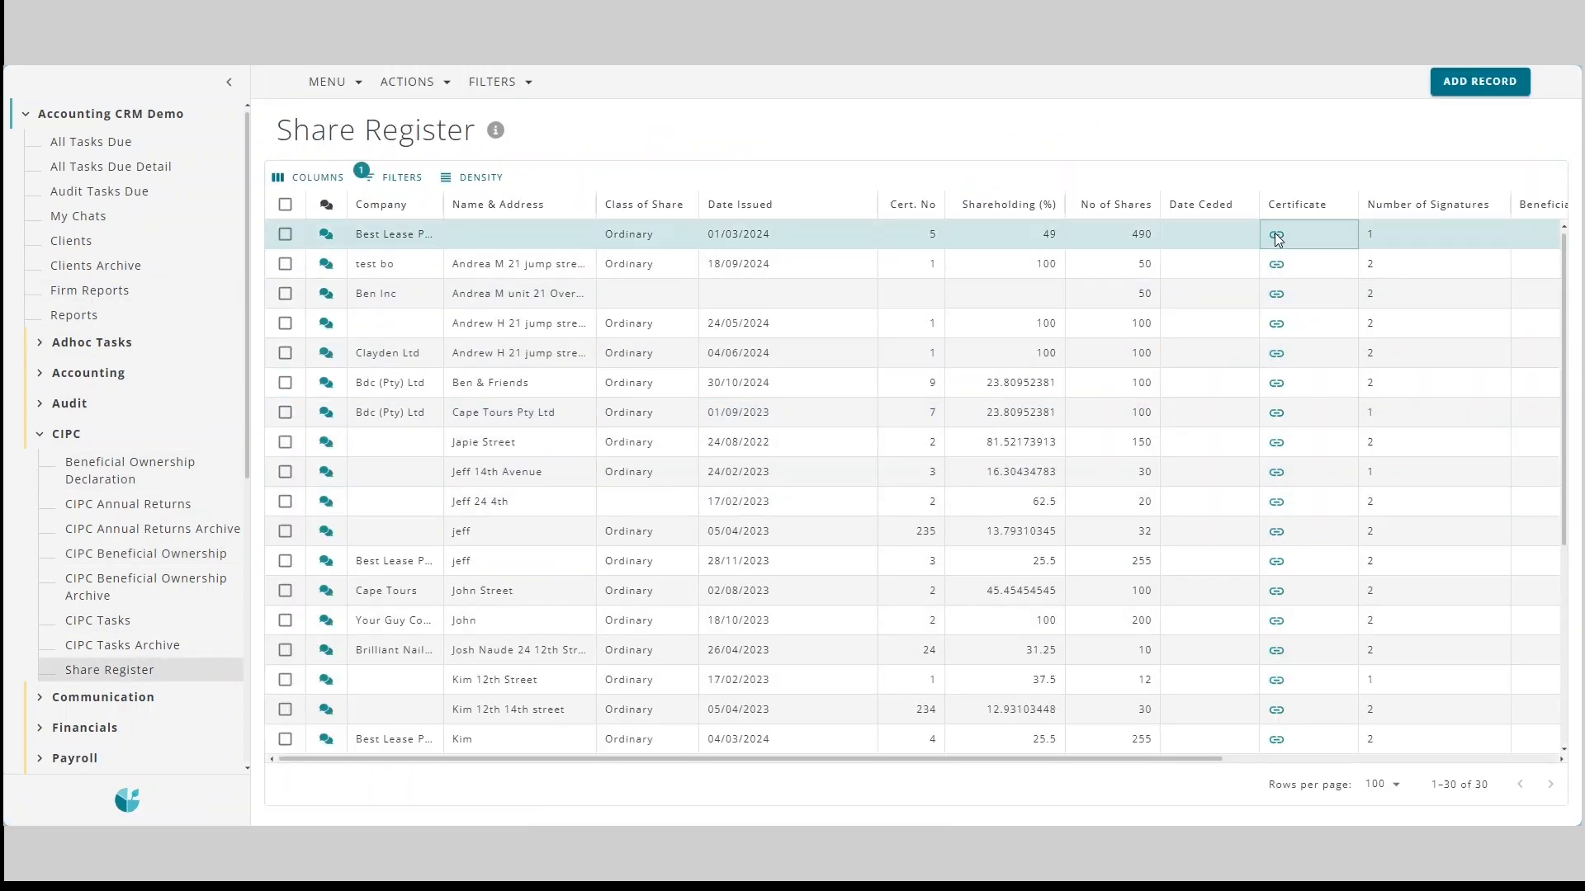
scroll(452, 606, "down", 1)
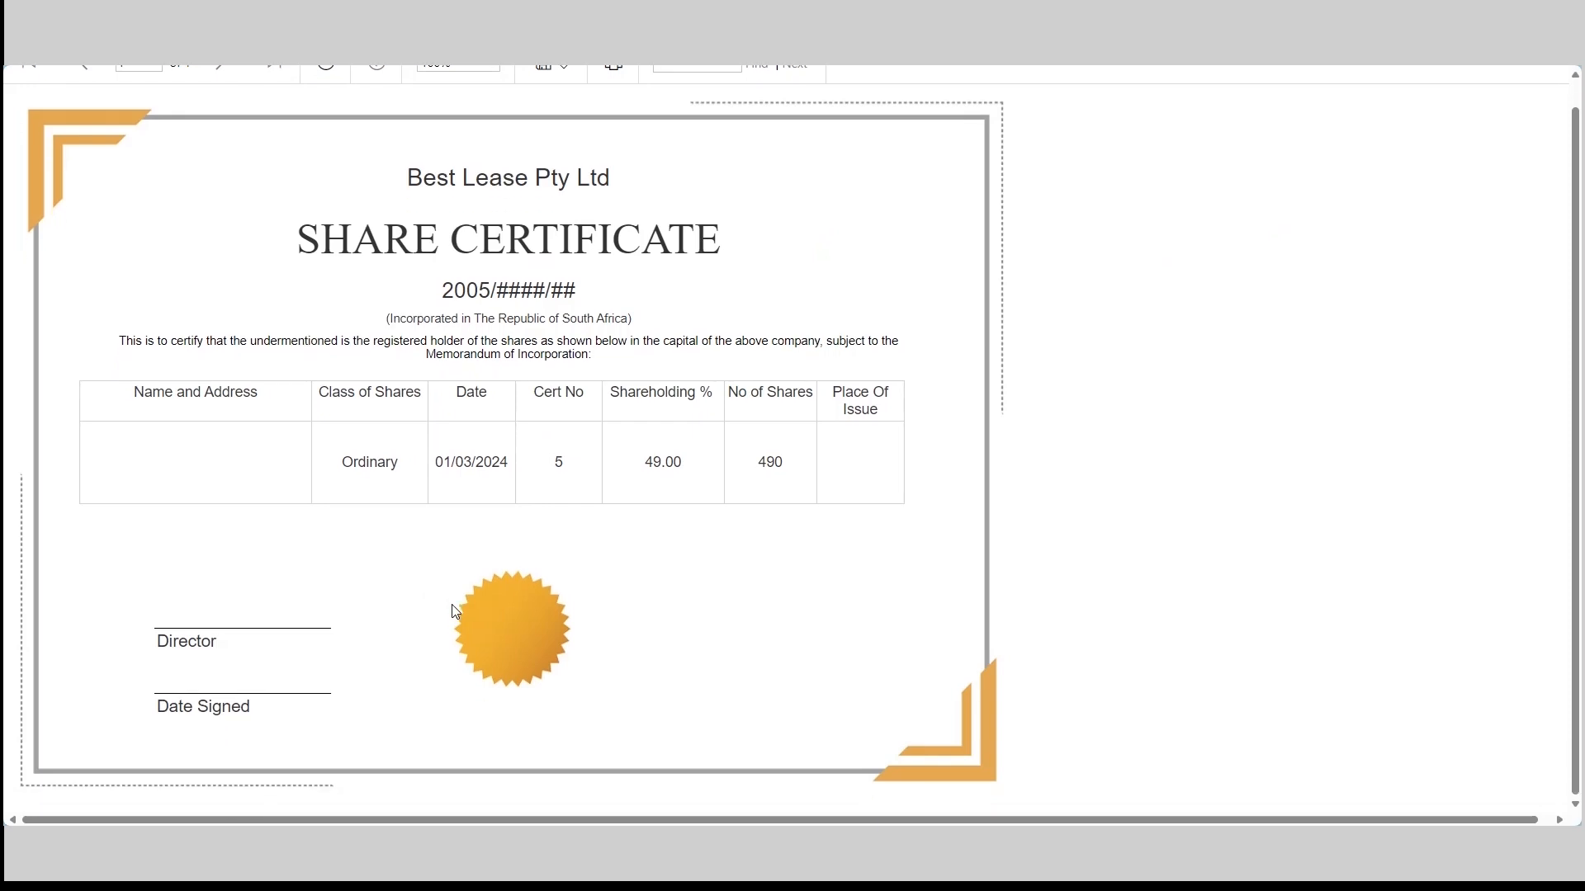
scroll(452, 606, "up", 1)
scroll(457, 615, "up", 1)
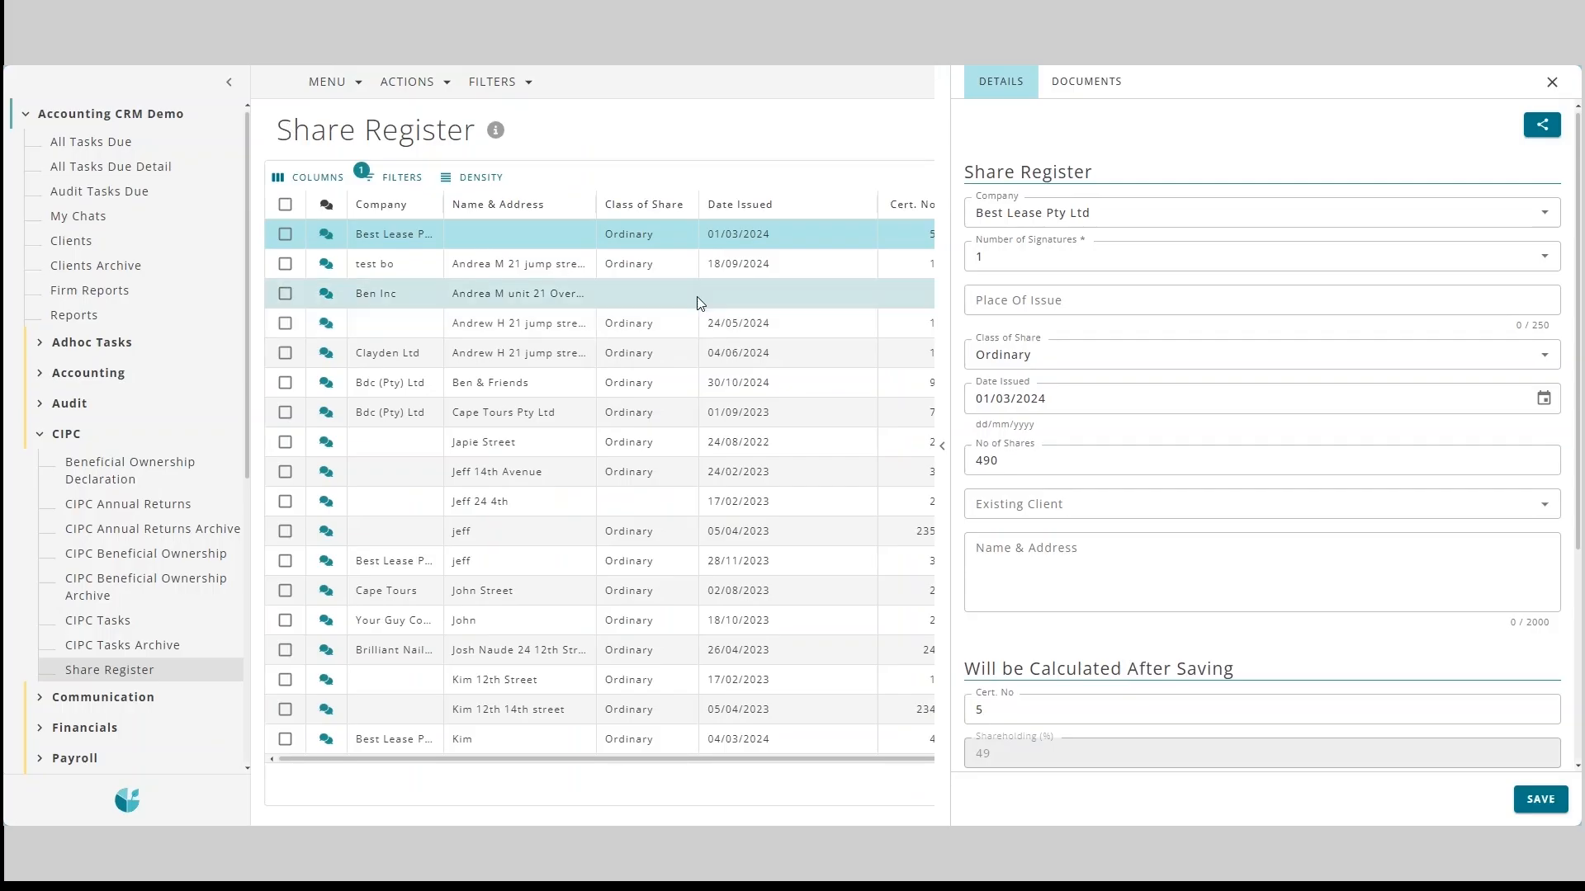
left_click(1551, 82)
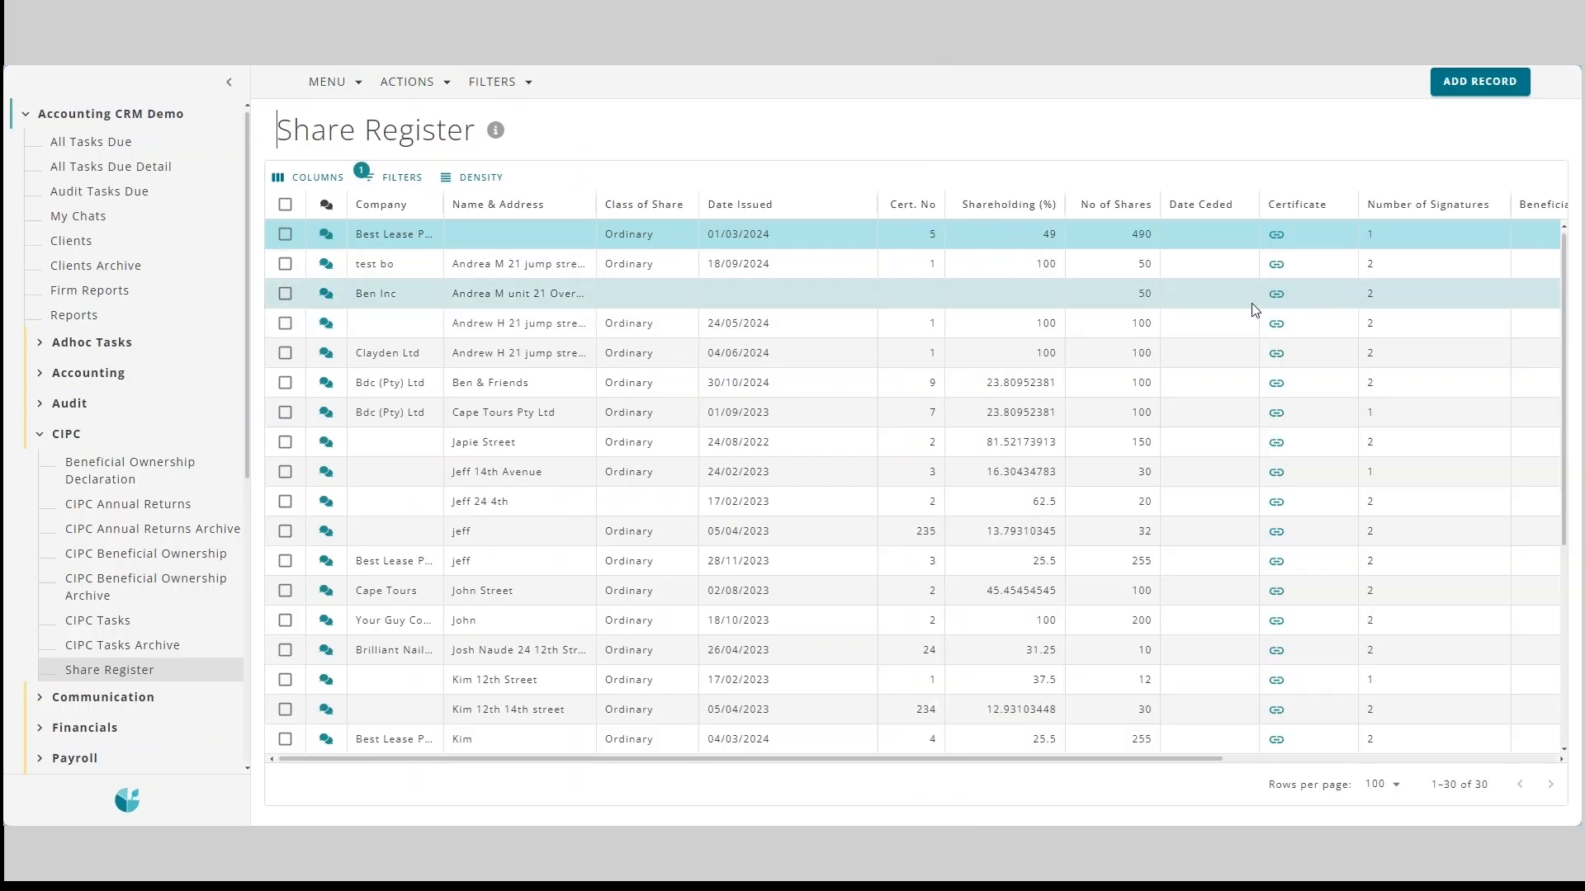
Open the share certificate of test bo and list the export formats available for it.
left_click(1278, 265)
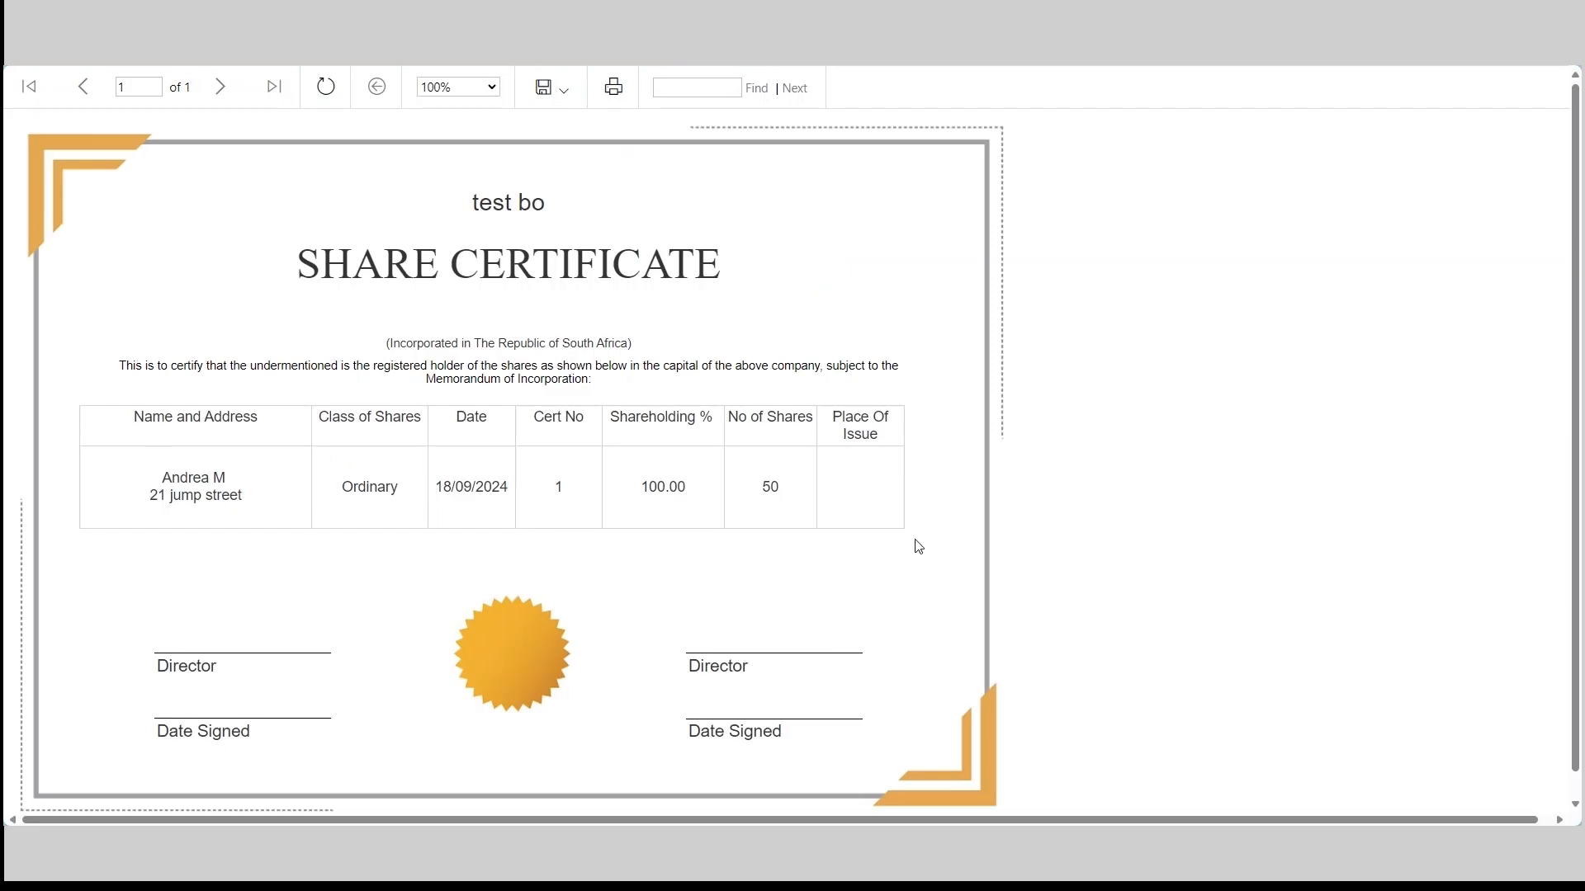
left_click(567, 93)
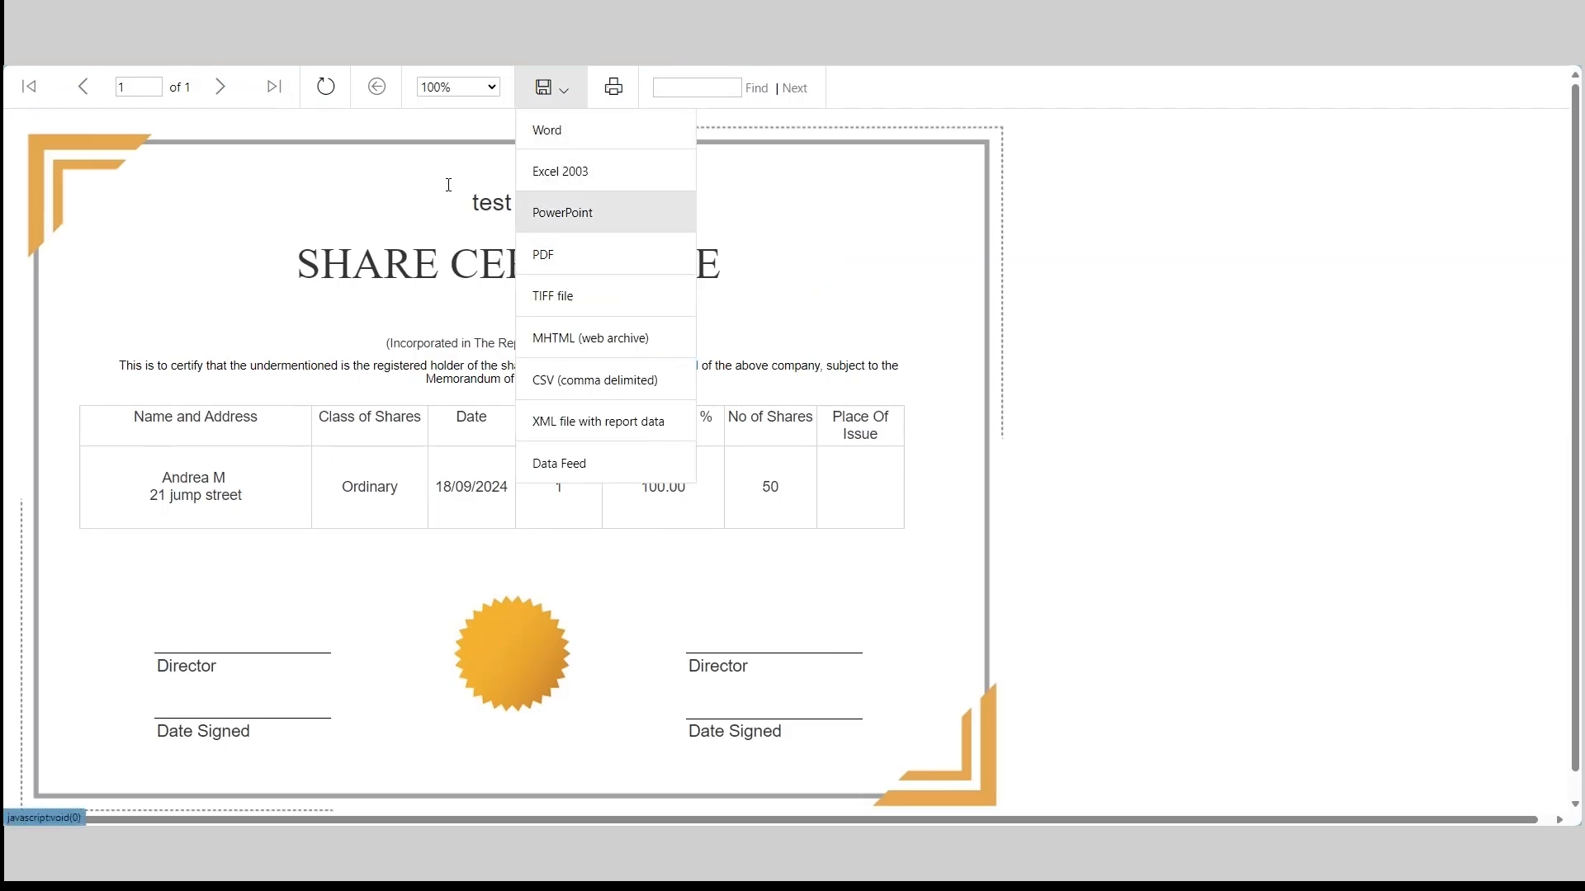
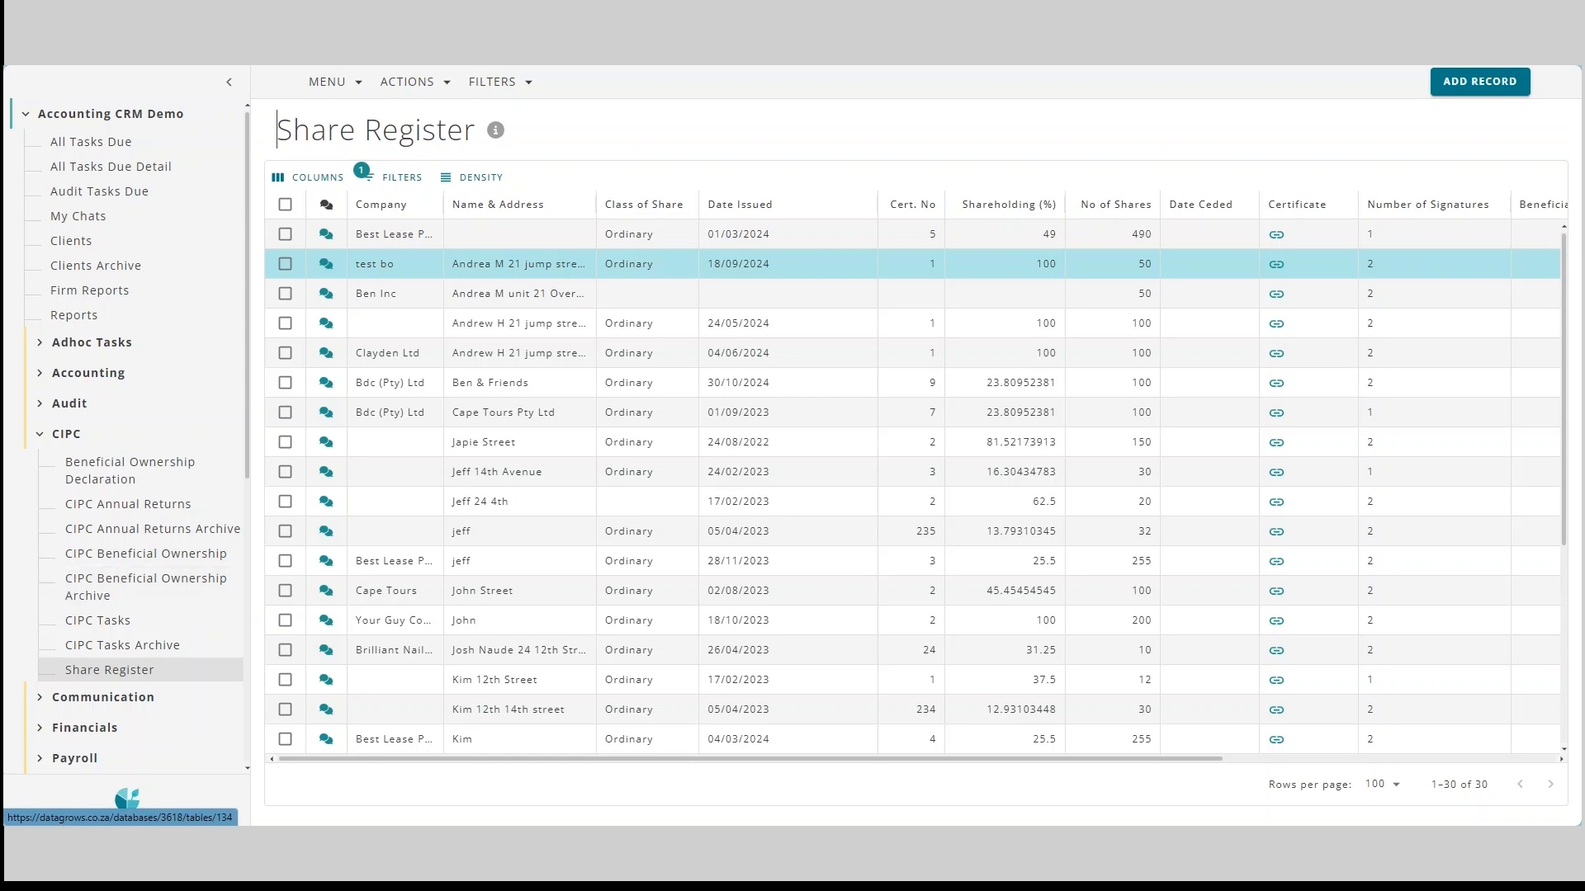
Open the Resources page with the Accounting CRM knowledge base articles.
scroll(63, 465, "down", 4)
scroll(210, 711, "down", 2)
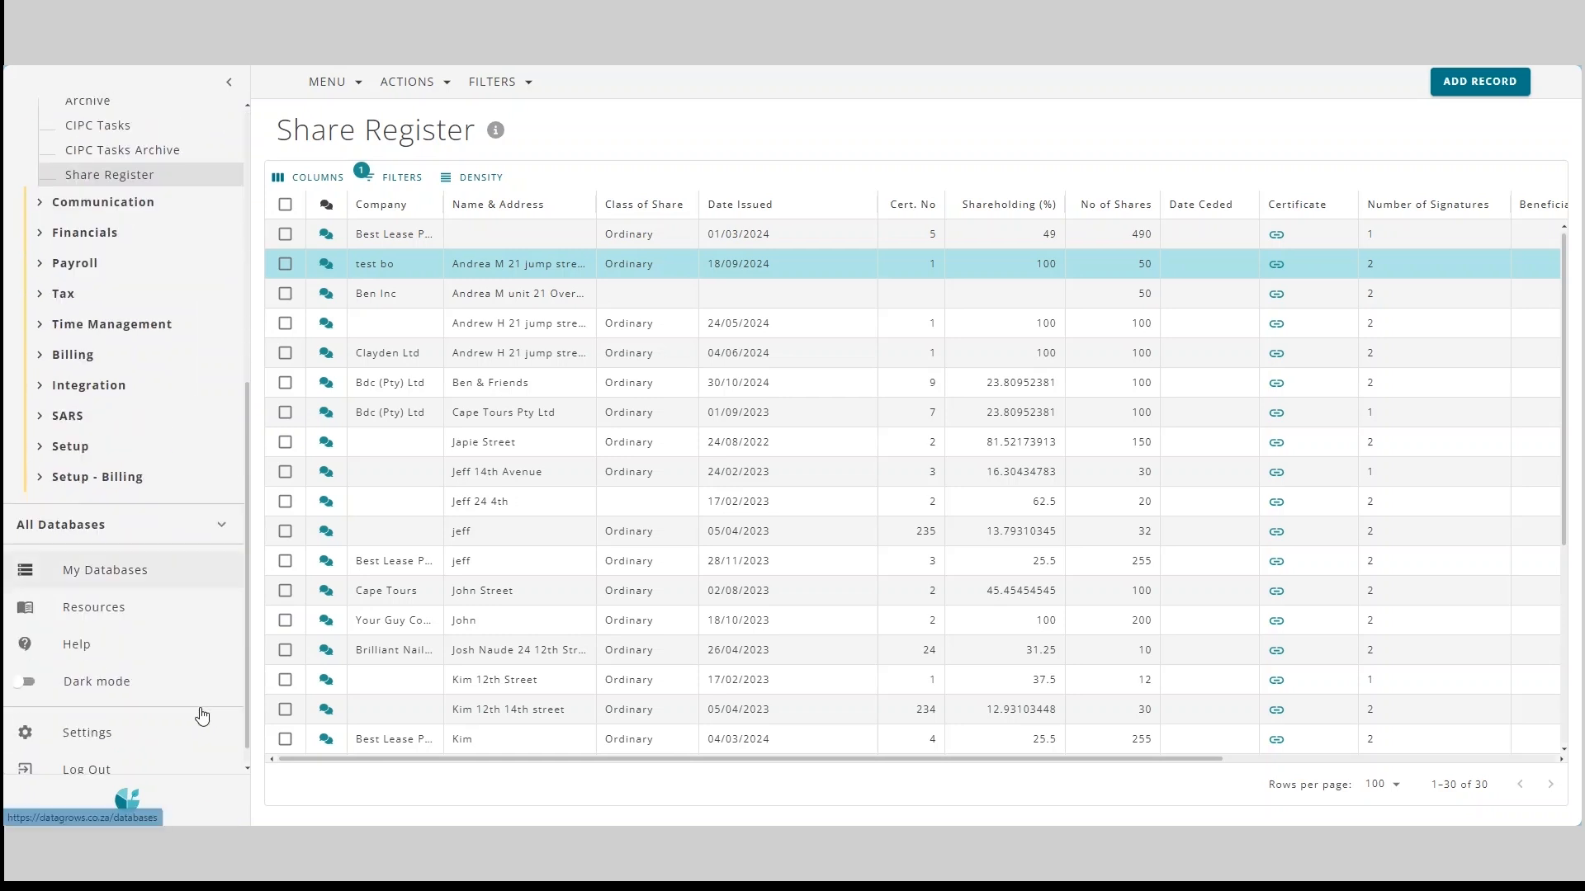
left_click(121, 609)
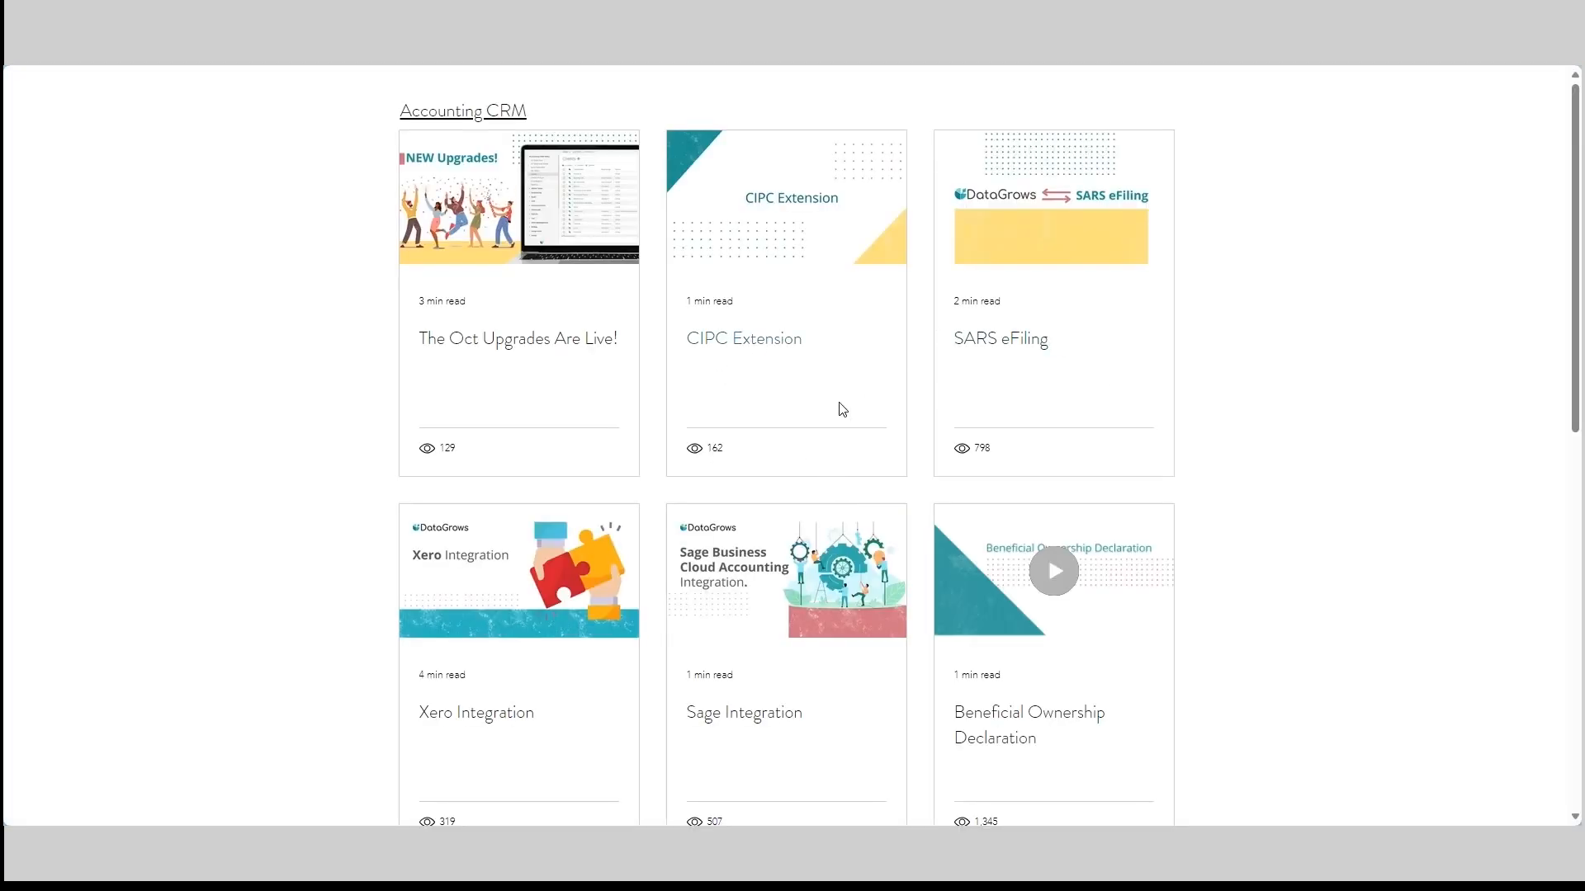
key("ctrl+shift+Tab")
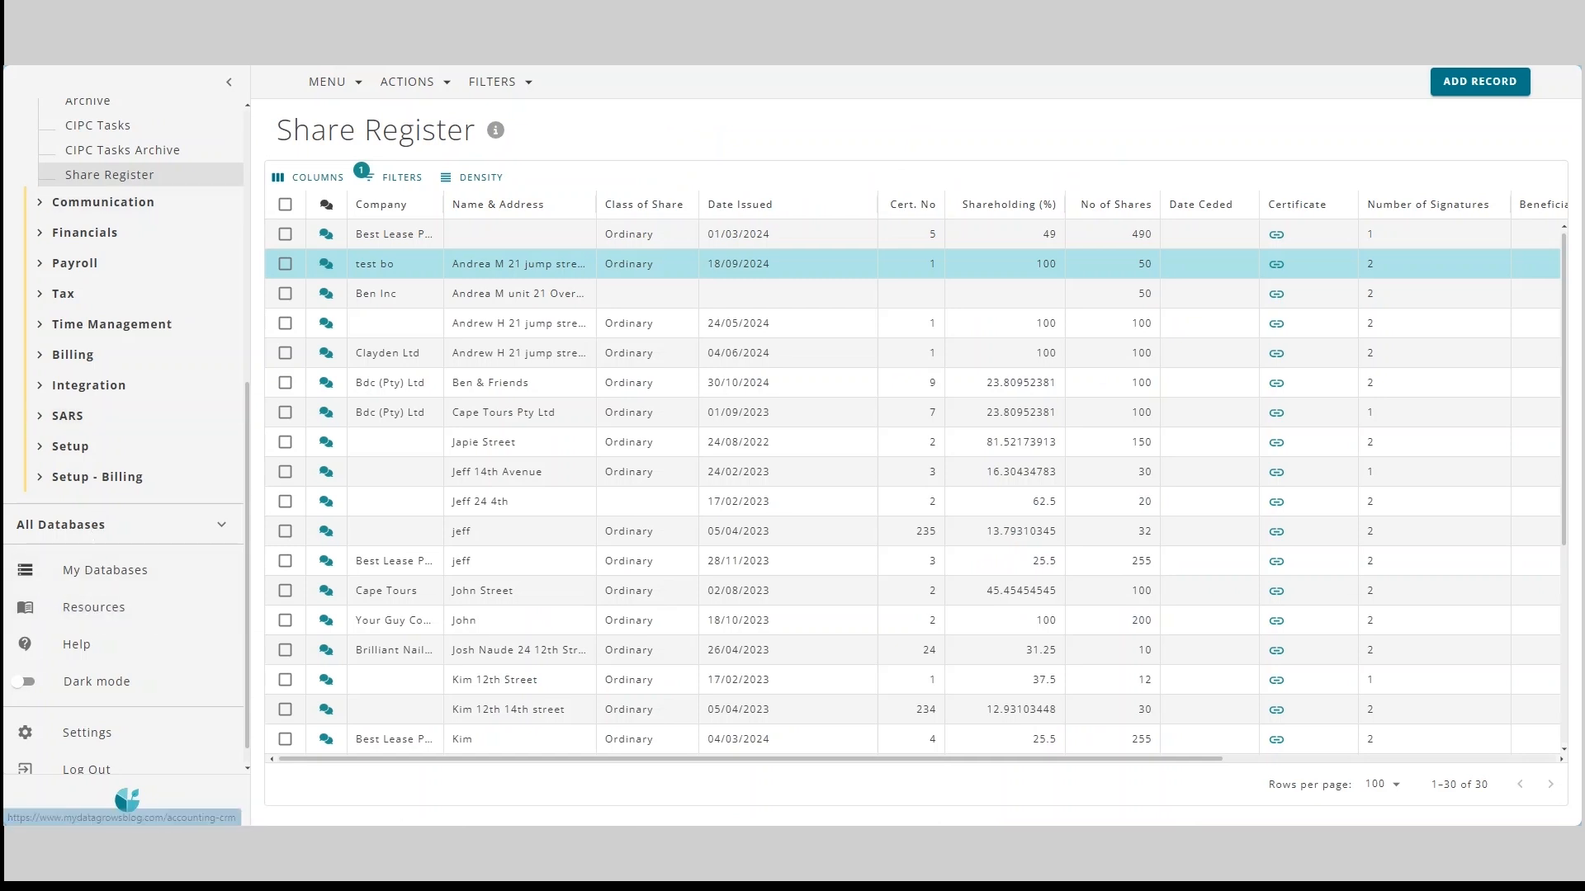
key("ctrl+Tab")
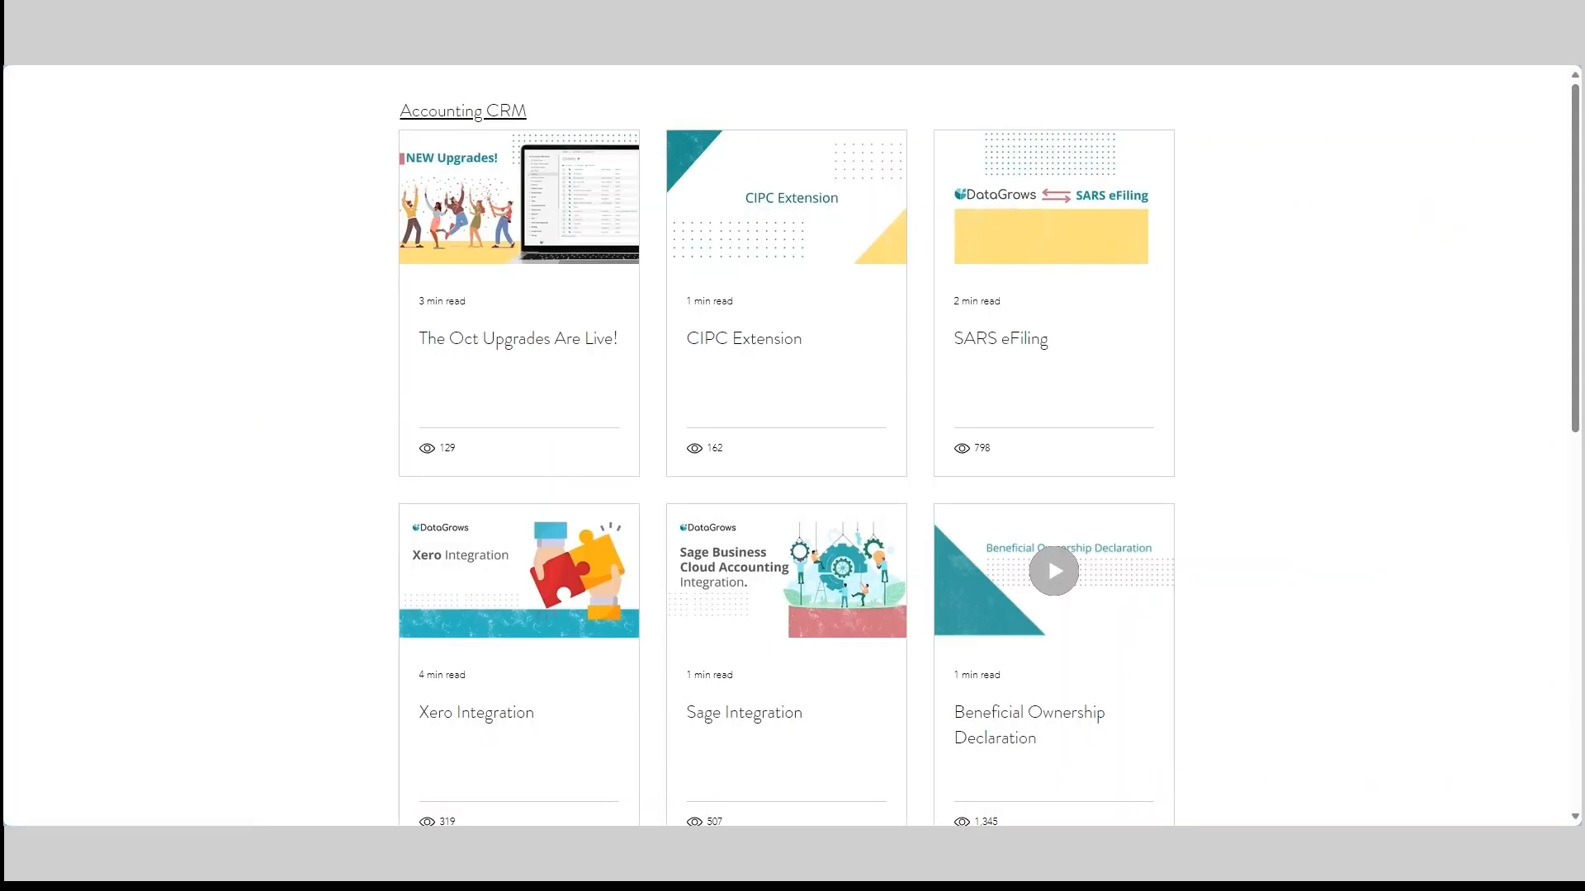
Open the CIPC Extension article and read through its sections on installing and using the extension.
left_click(774, 343)
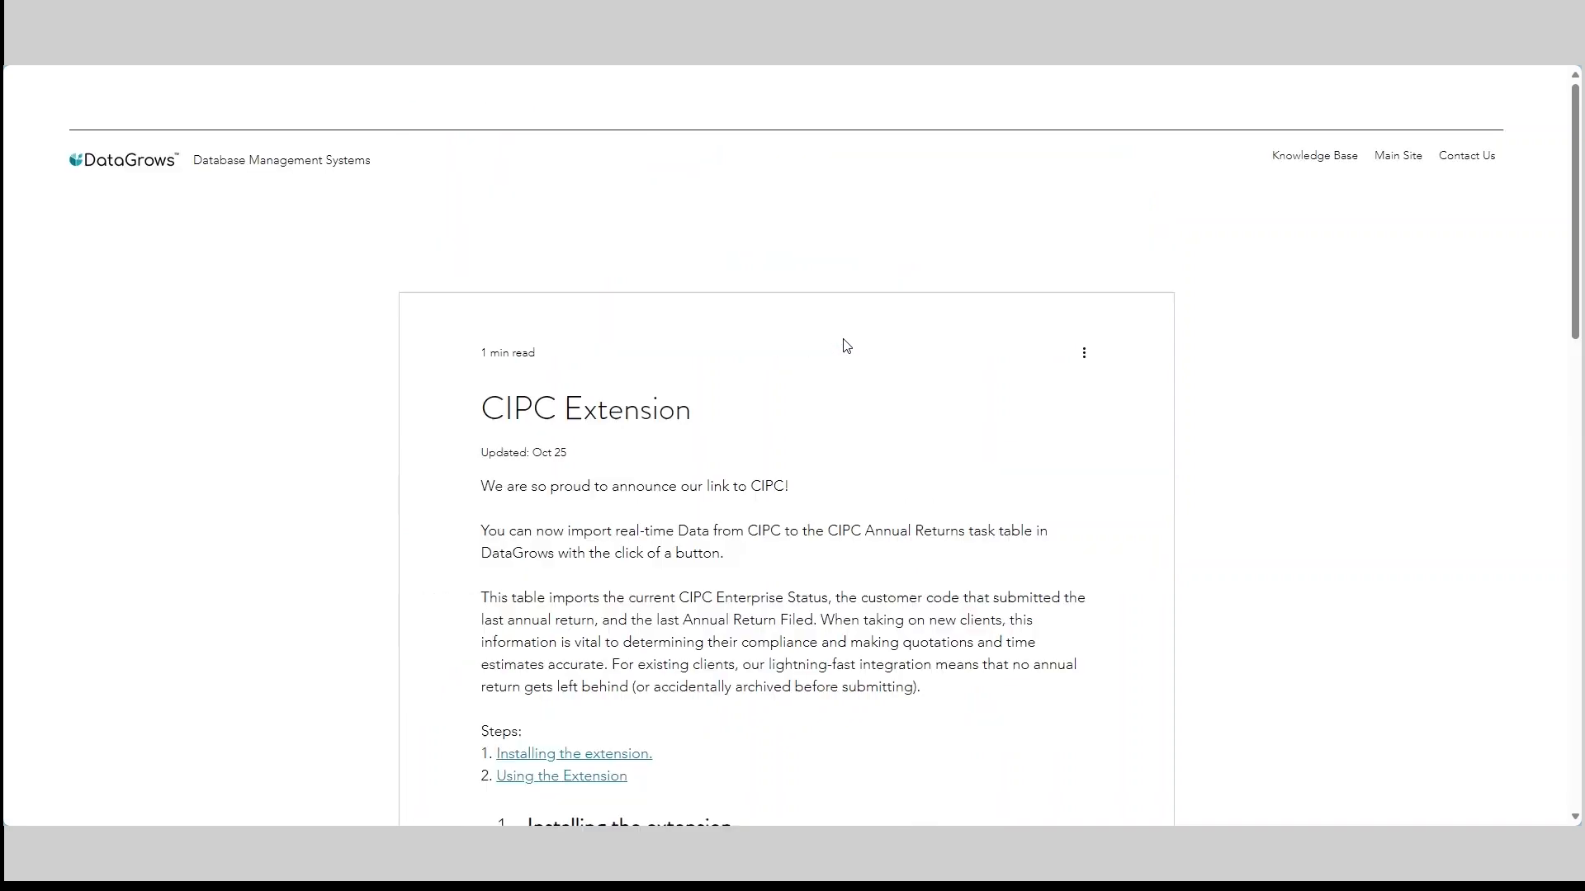
scroll(803, 710, "down", 6)
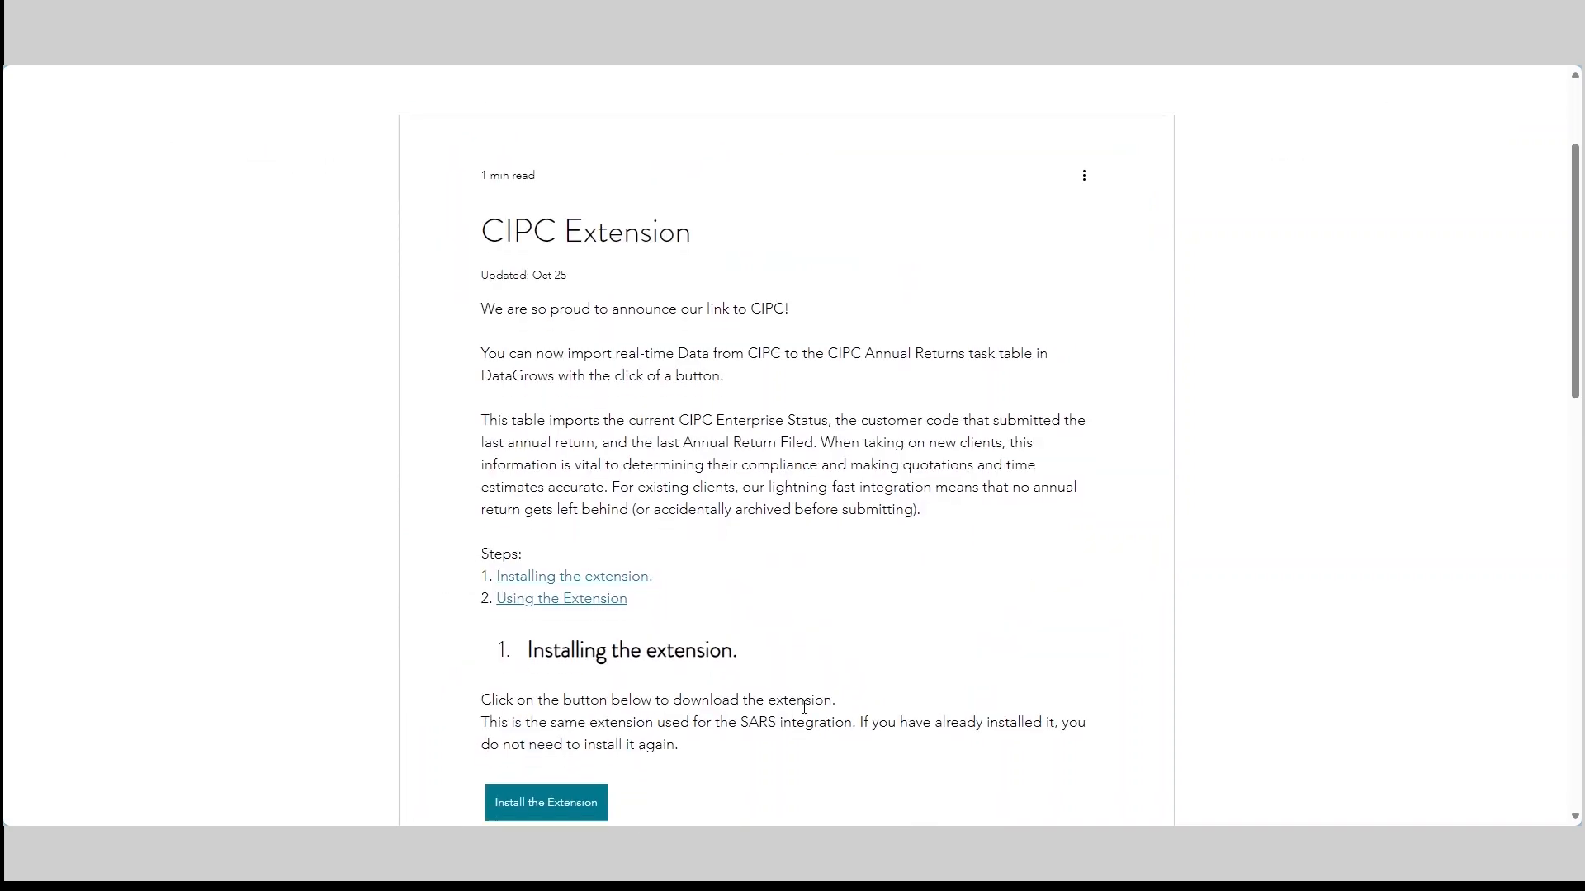
scroll(815, 685, "down", 2)
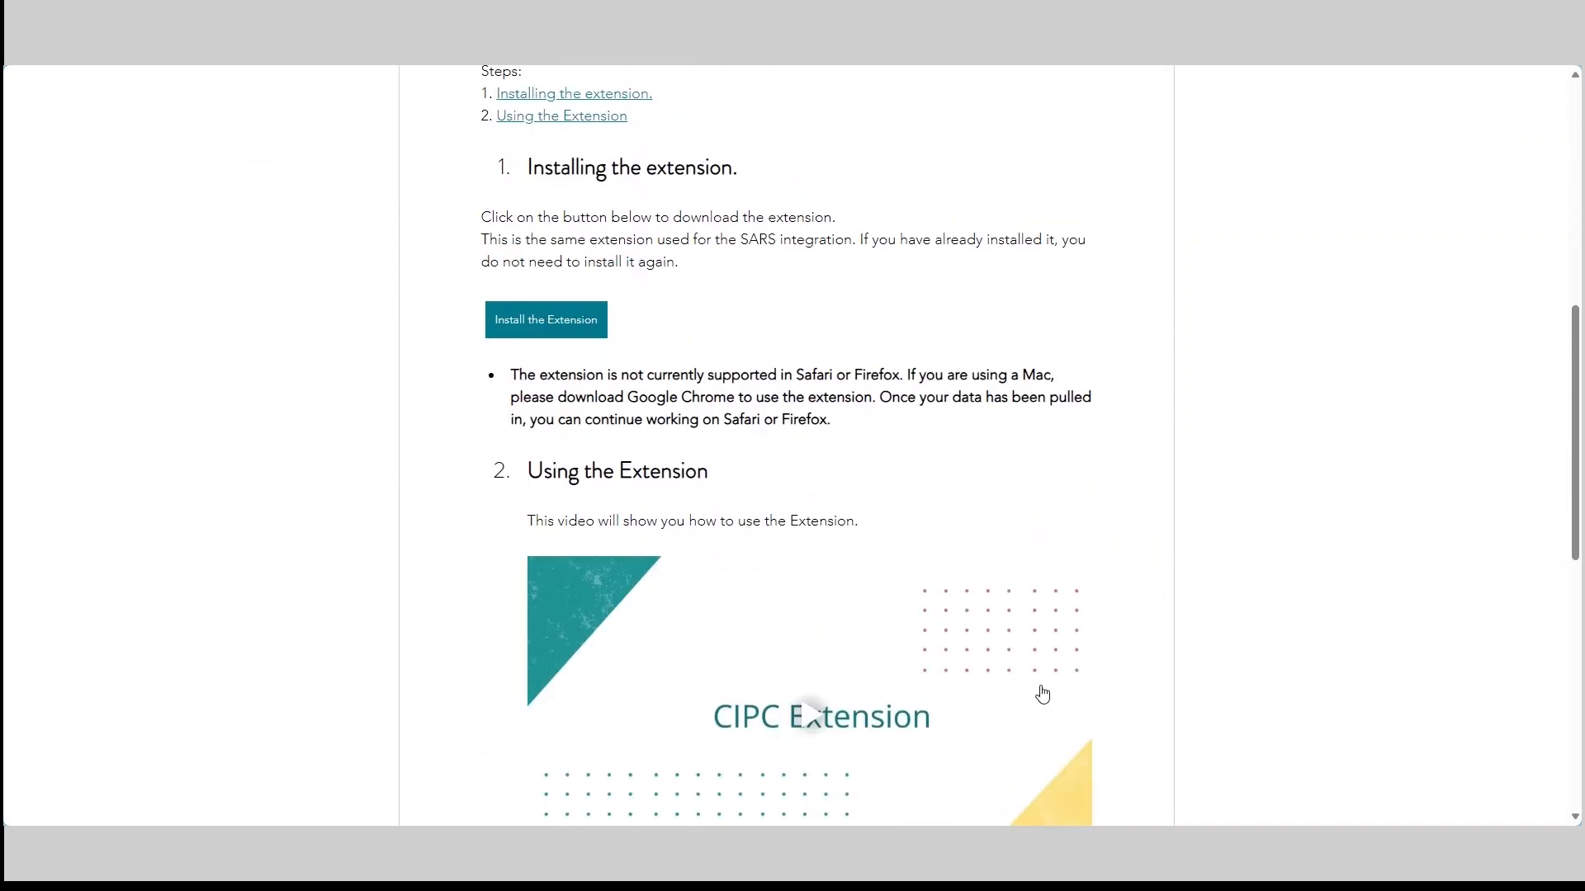
scroll(1035, 690, "down", 4)
scroll(814, 424, "up", 8)
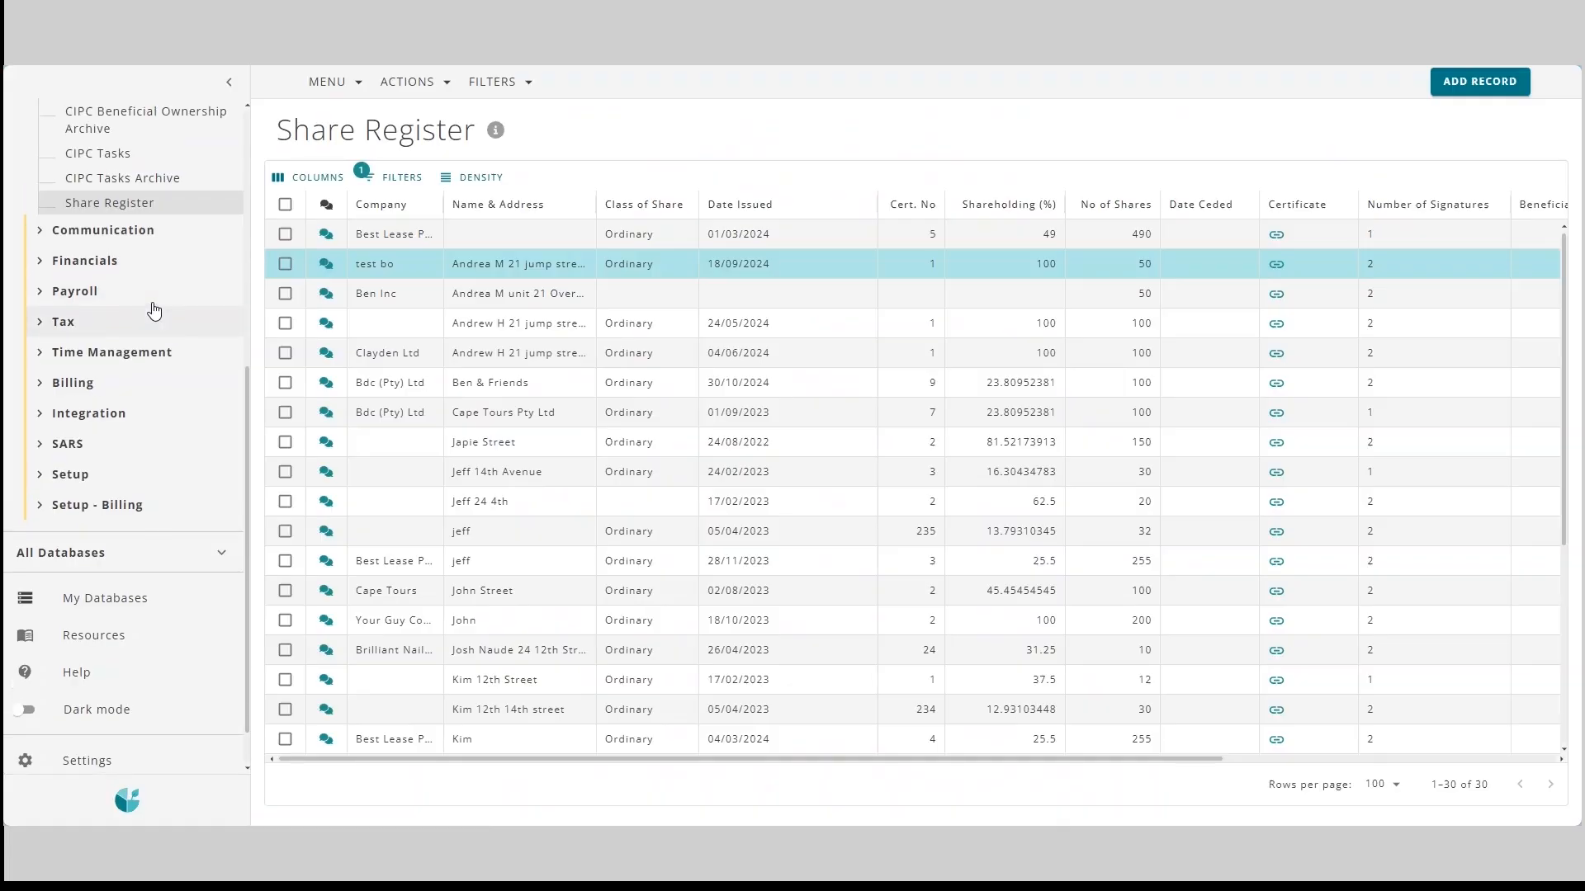
Open the CIPC Annual Returns table and examine the CIPC Enterprise Status and last annual return columns for all clients.
scroll(154, 311, "up", 4)
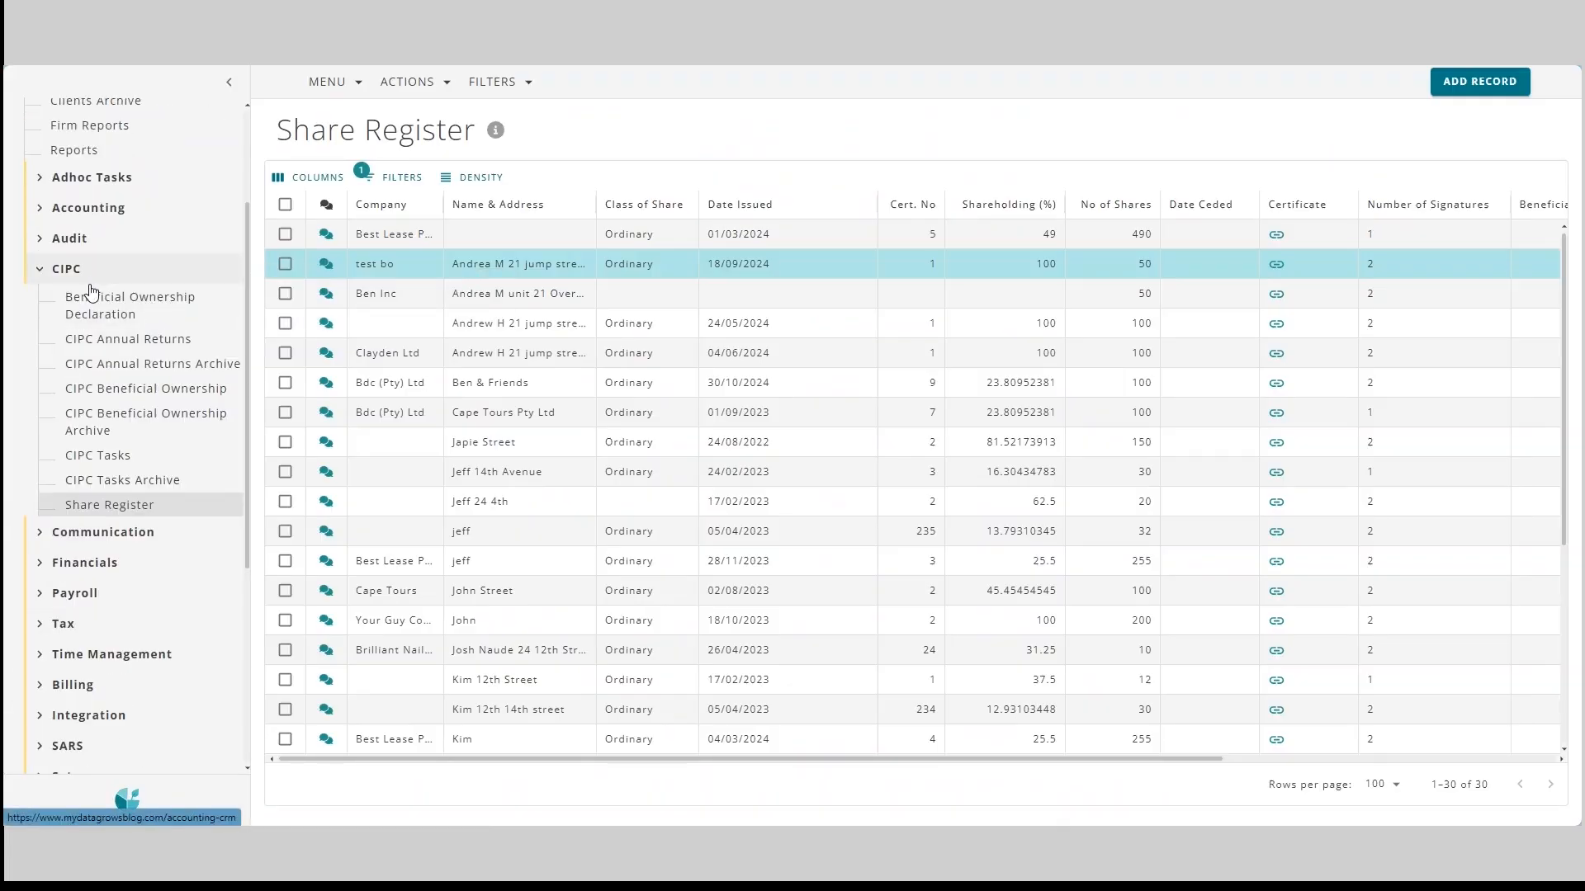
left_click(104, 339)
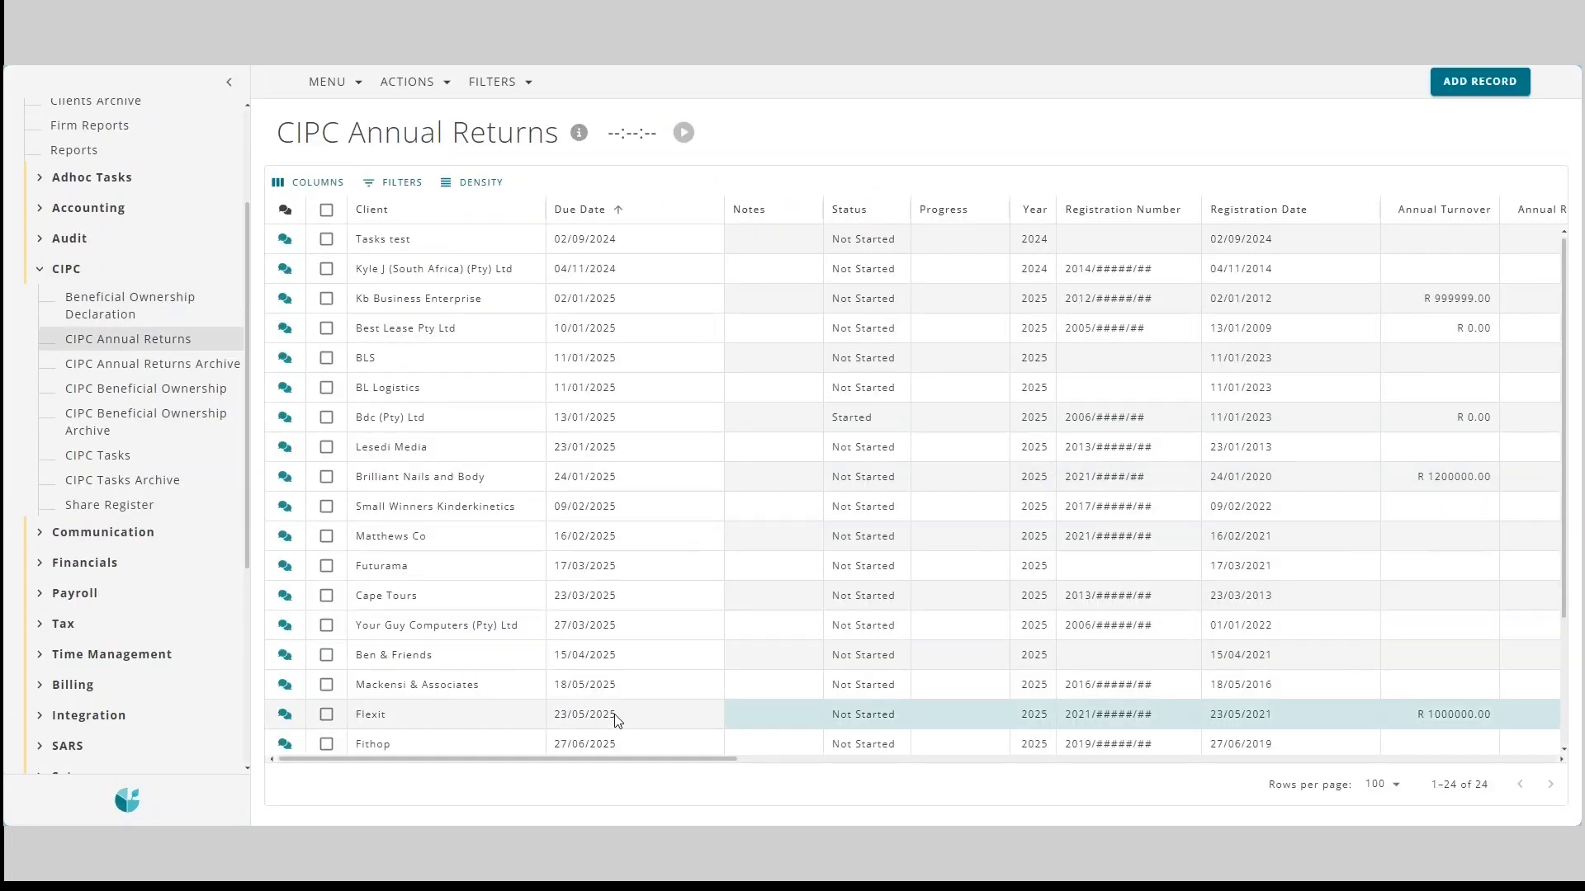
left_click_drag(611, 761, 1578, 772)
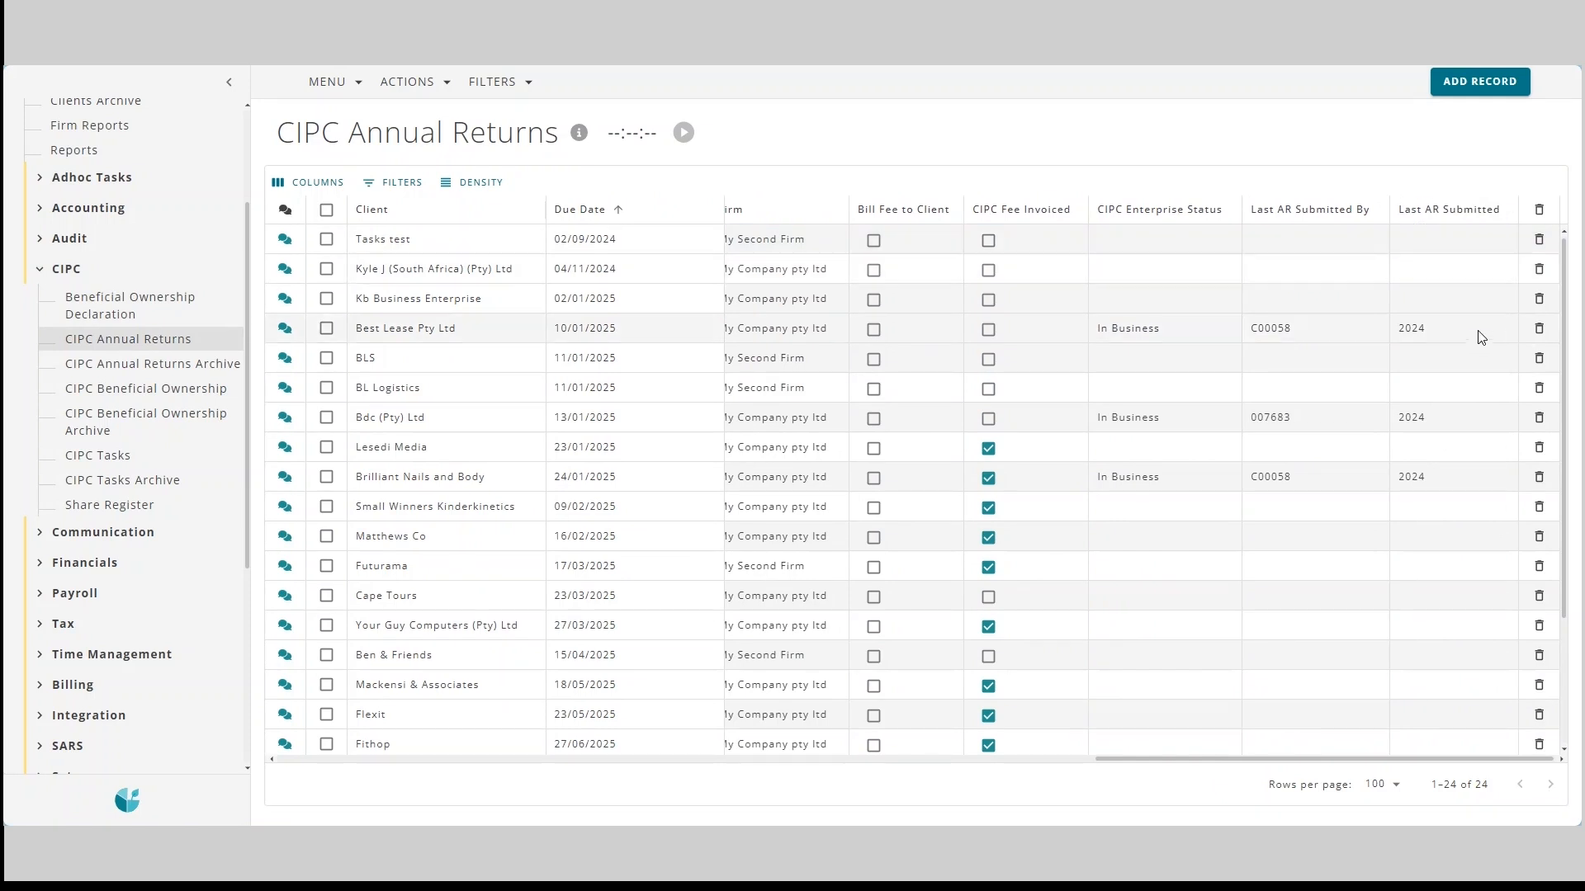
scroll(1439, 595, "down", 3)
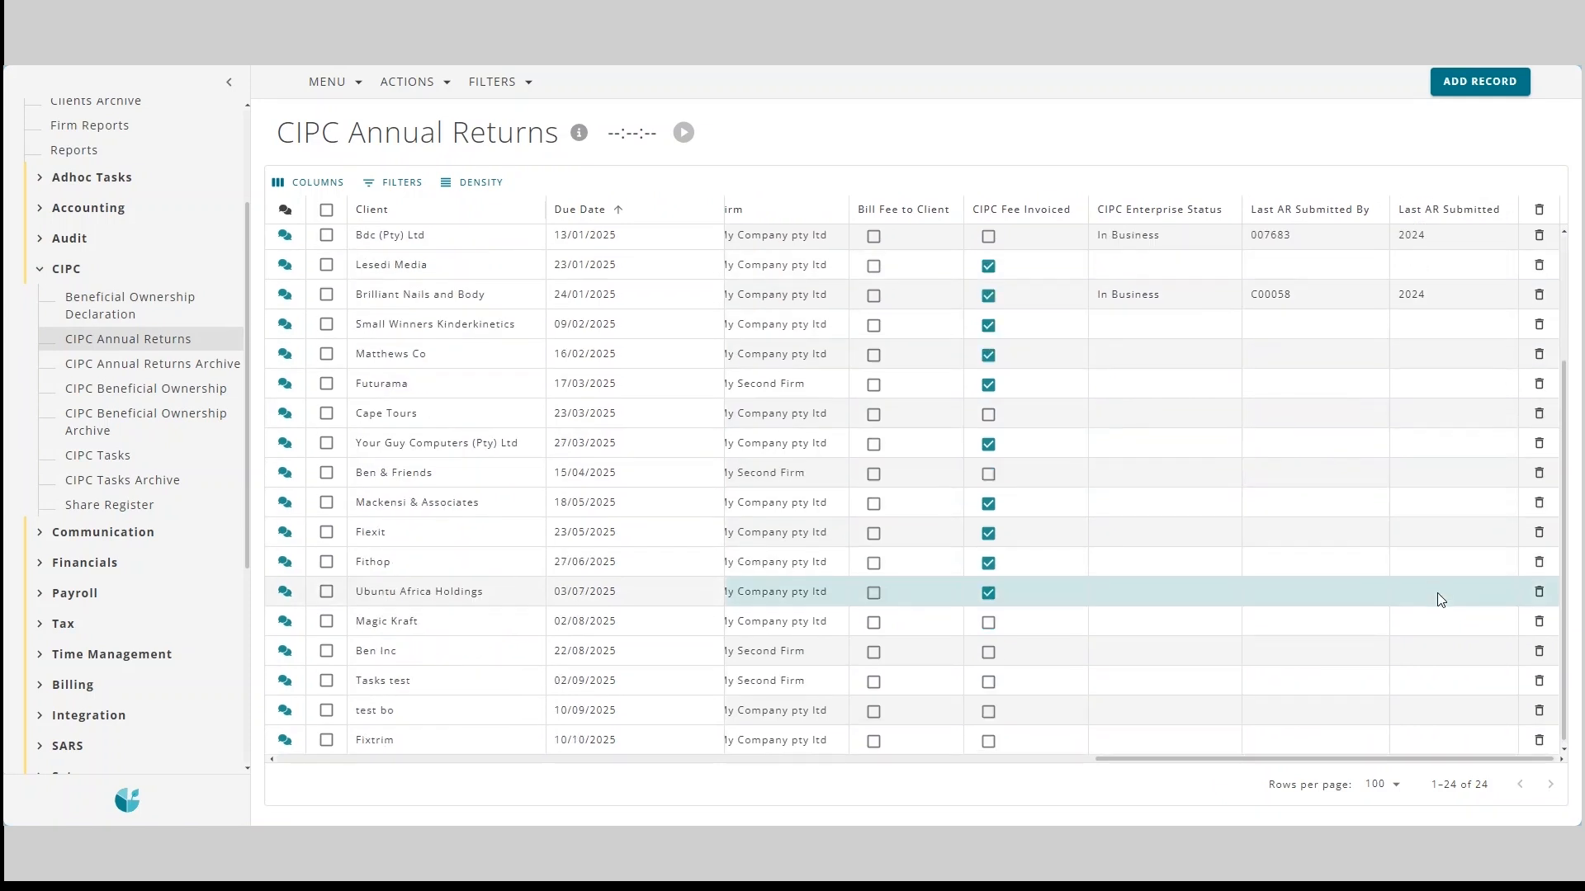
scroll(1440, 598, "up", 3)
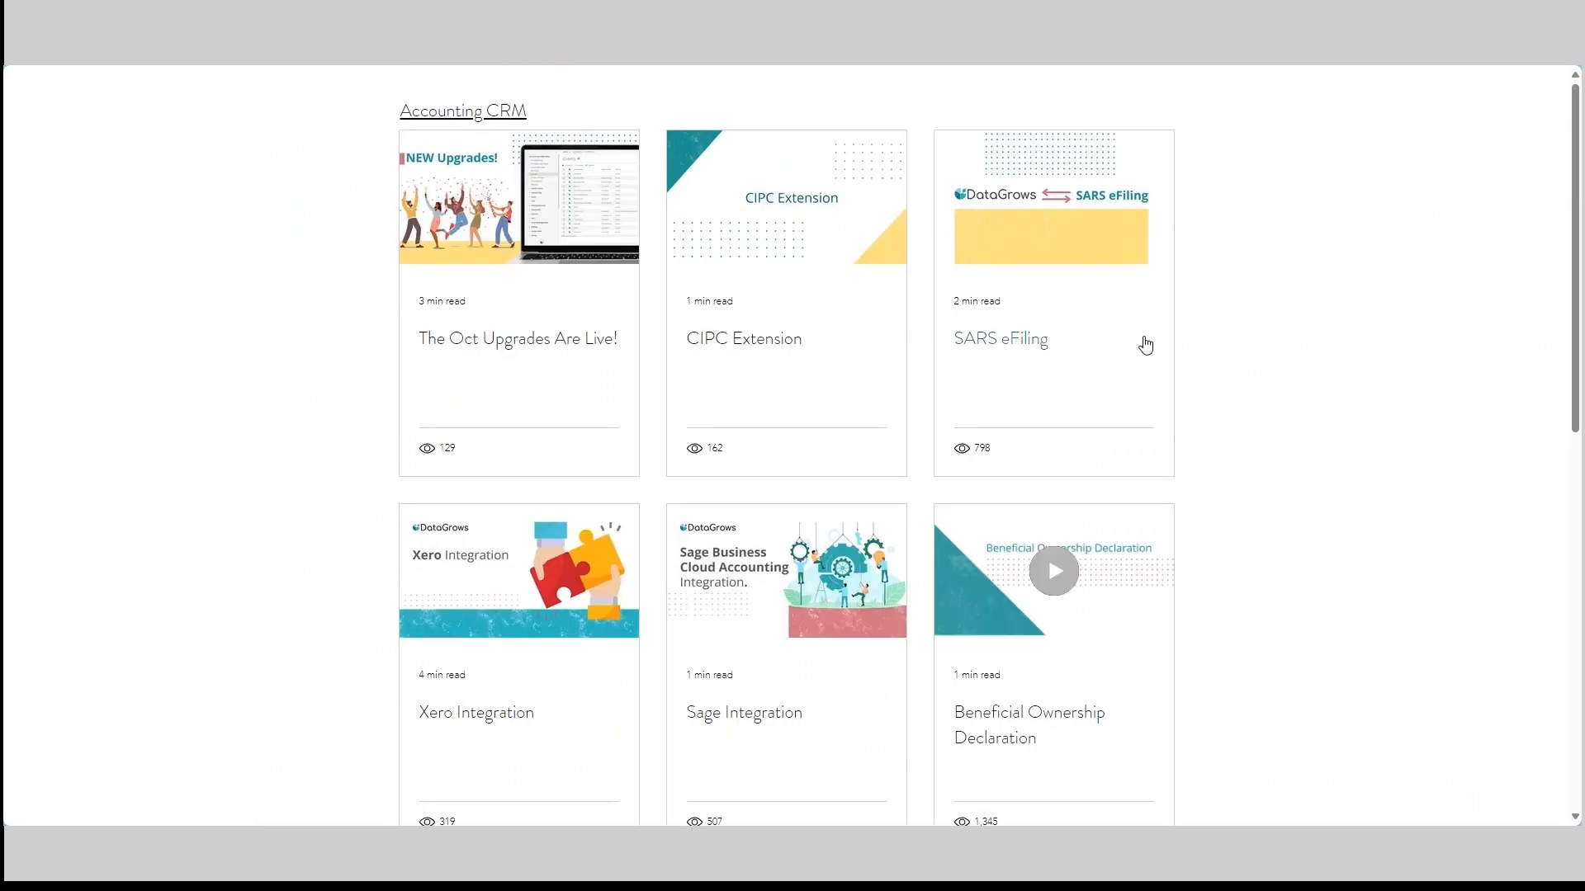
Open the SARS eFiling article from the Accounting CRM resources and read its beginning.
left_click(1093, 350)
scroll(706, 573, "down", 2)
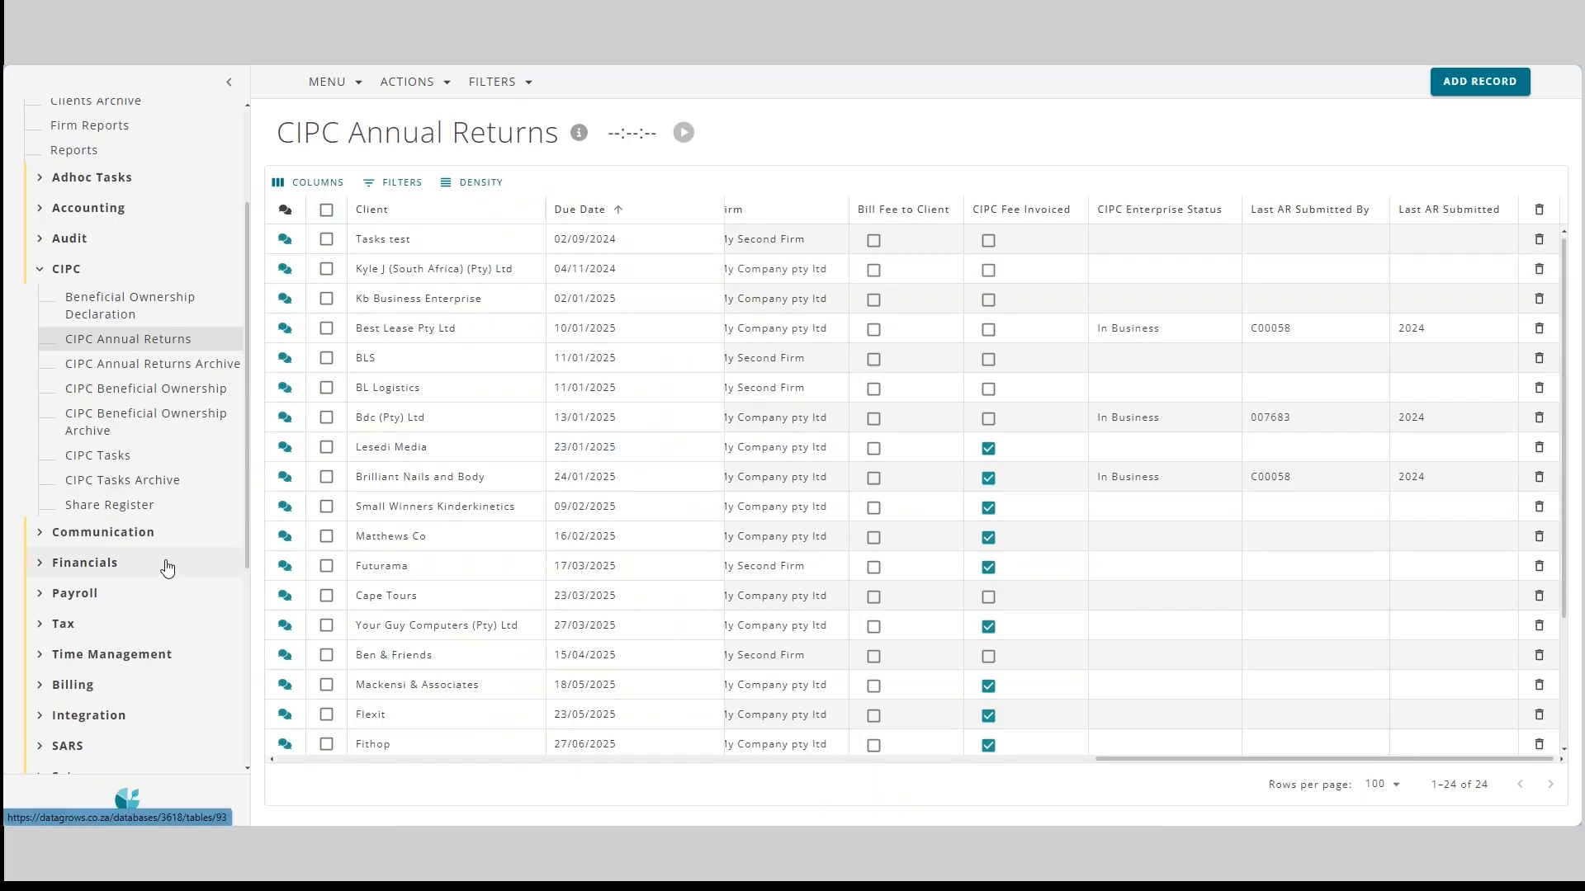
Expand the Tax and SARS table groups and open the SARS IRP6 table.
scroll(167, 568, "down", 4)
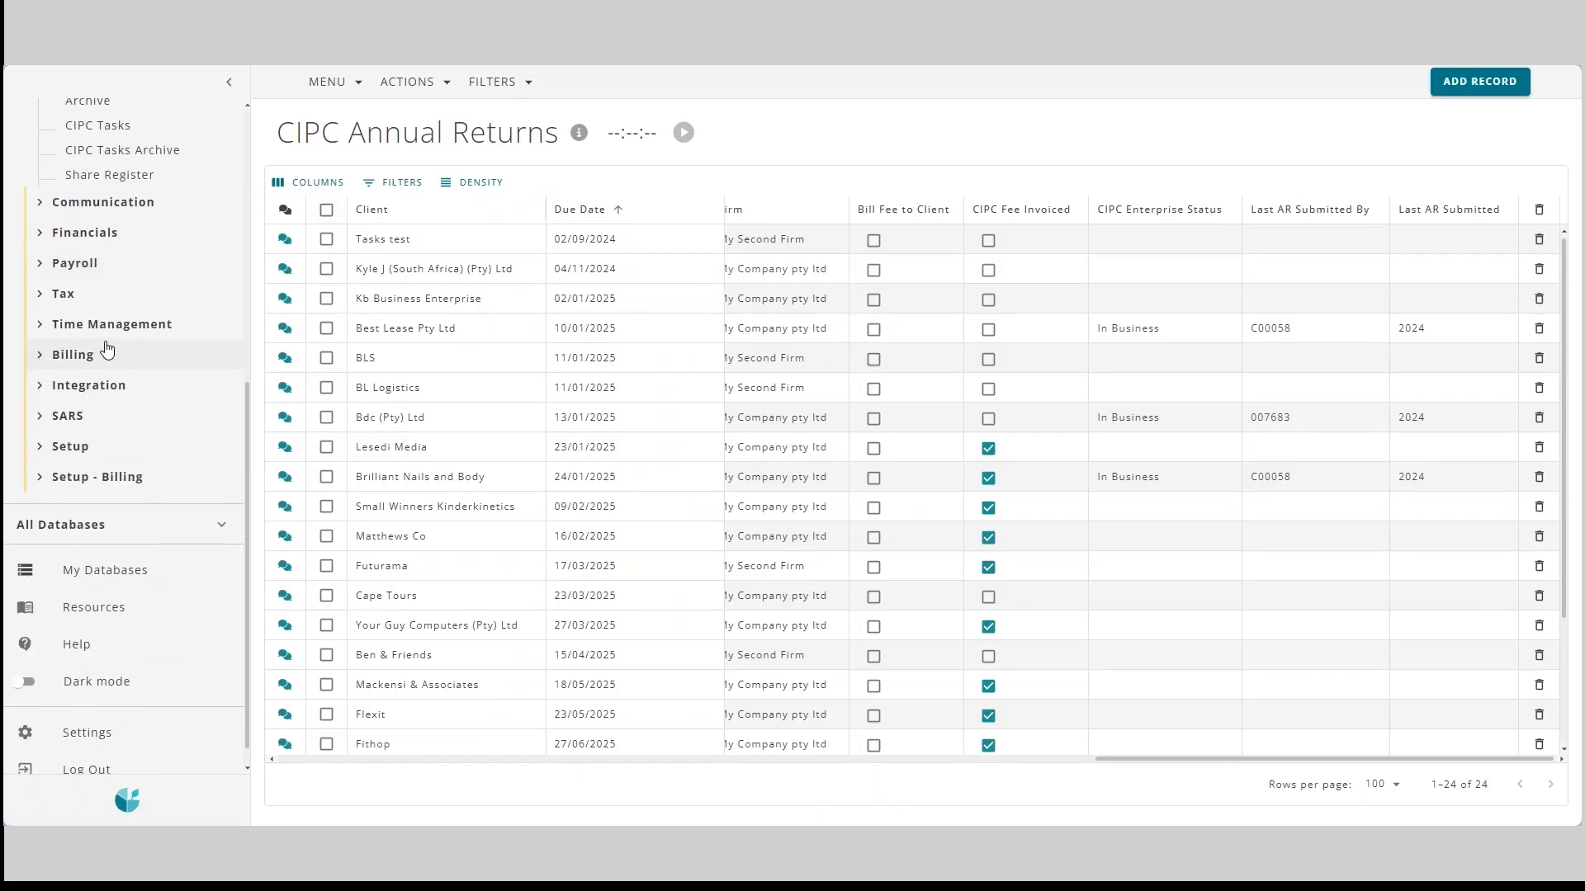
left_click(98, 295)
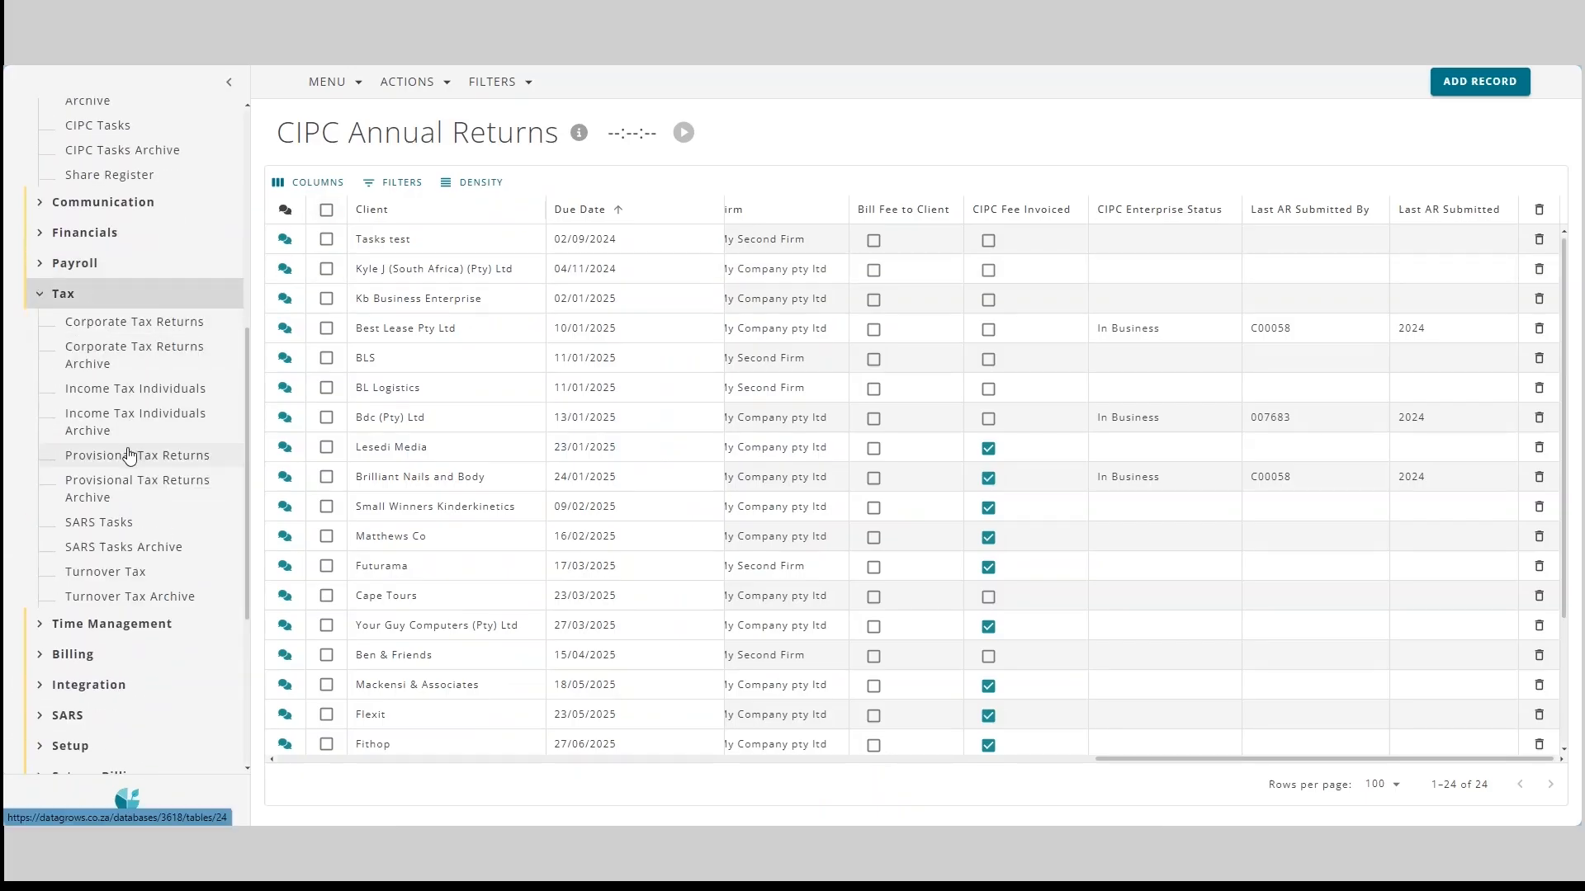
left_click(115, 715)
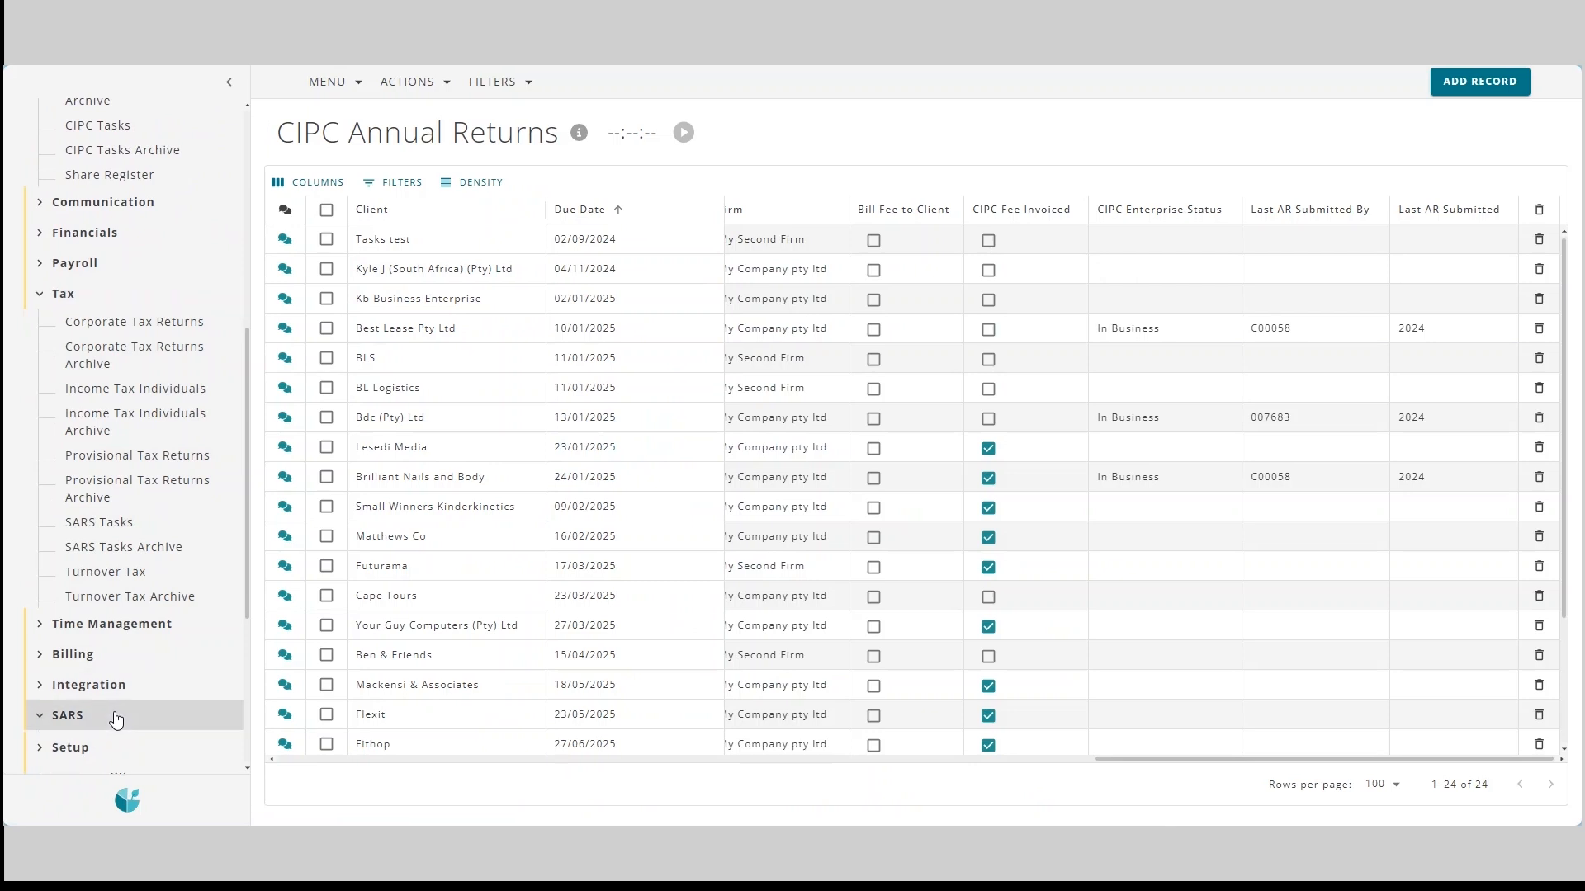
left_click(117, 746)
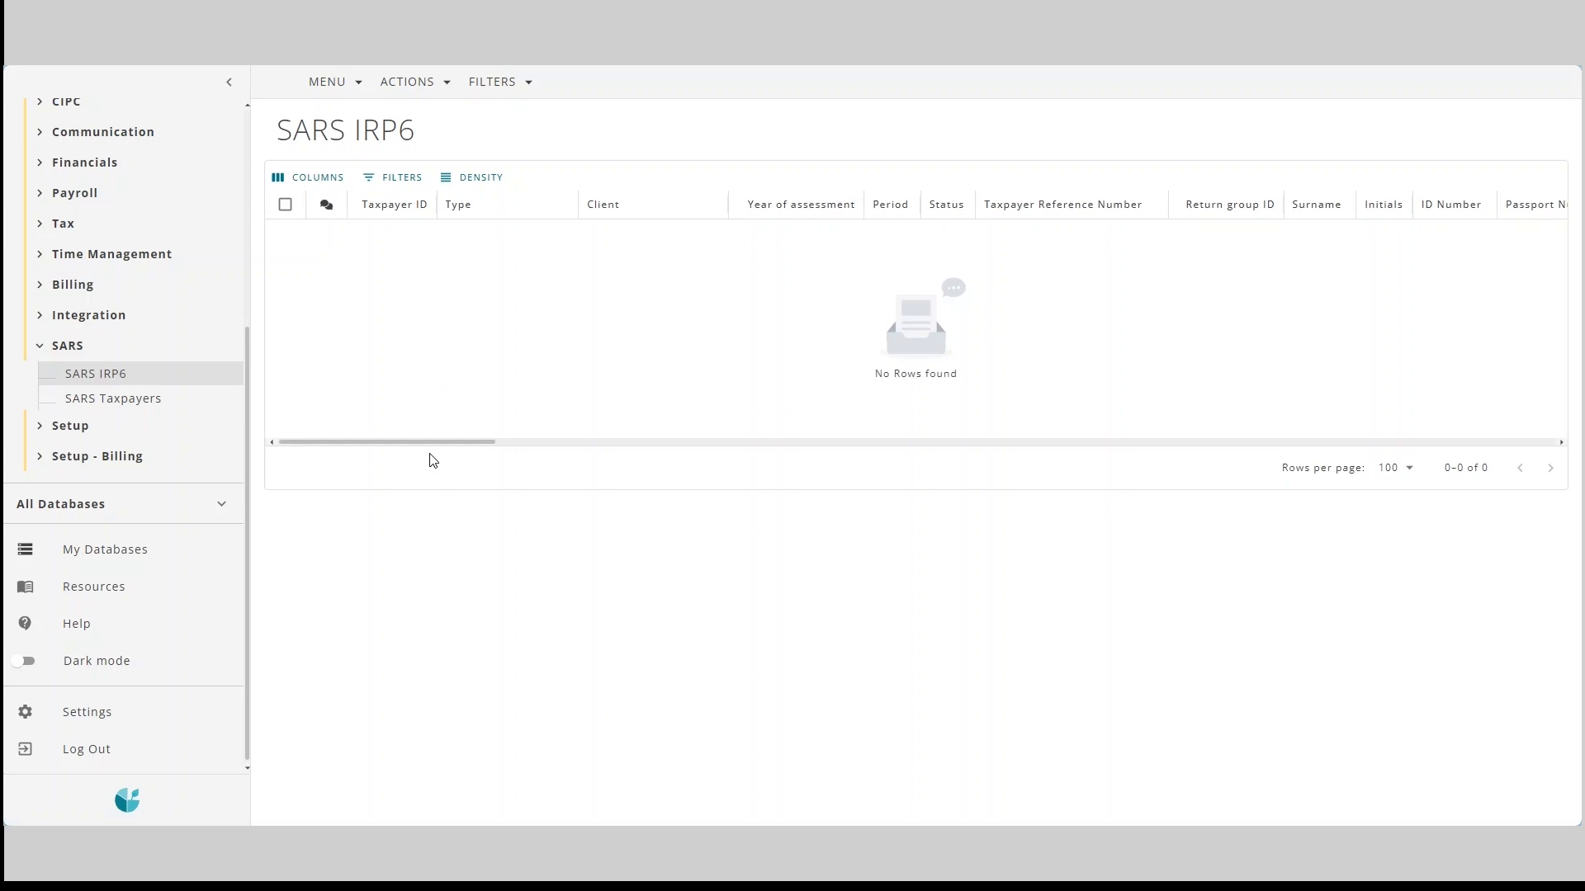
In the Provisional Tax Returns table under Tax, select the first two returns and view the actions available for them.
left_click(96, 237)
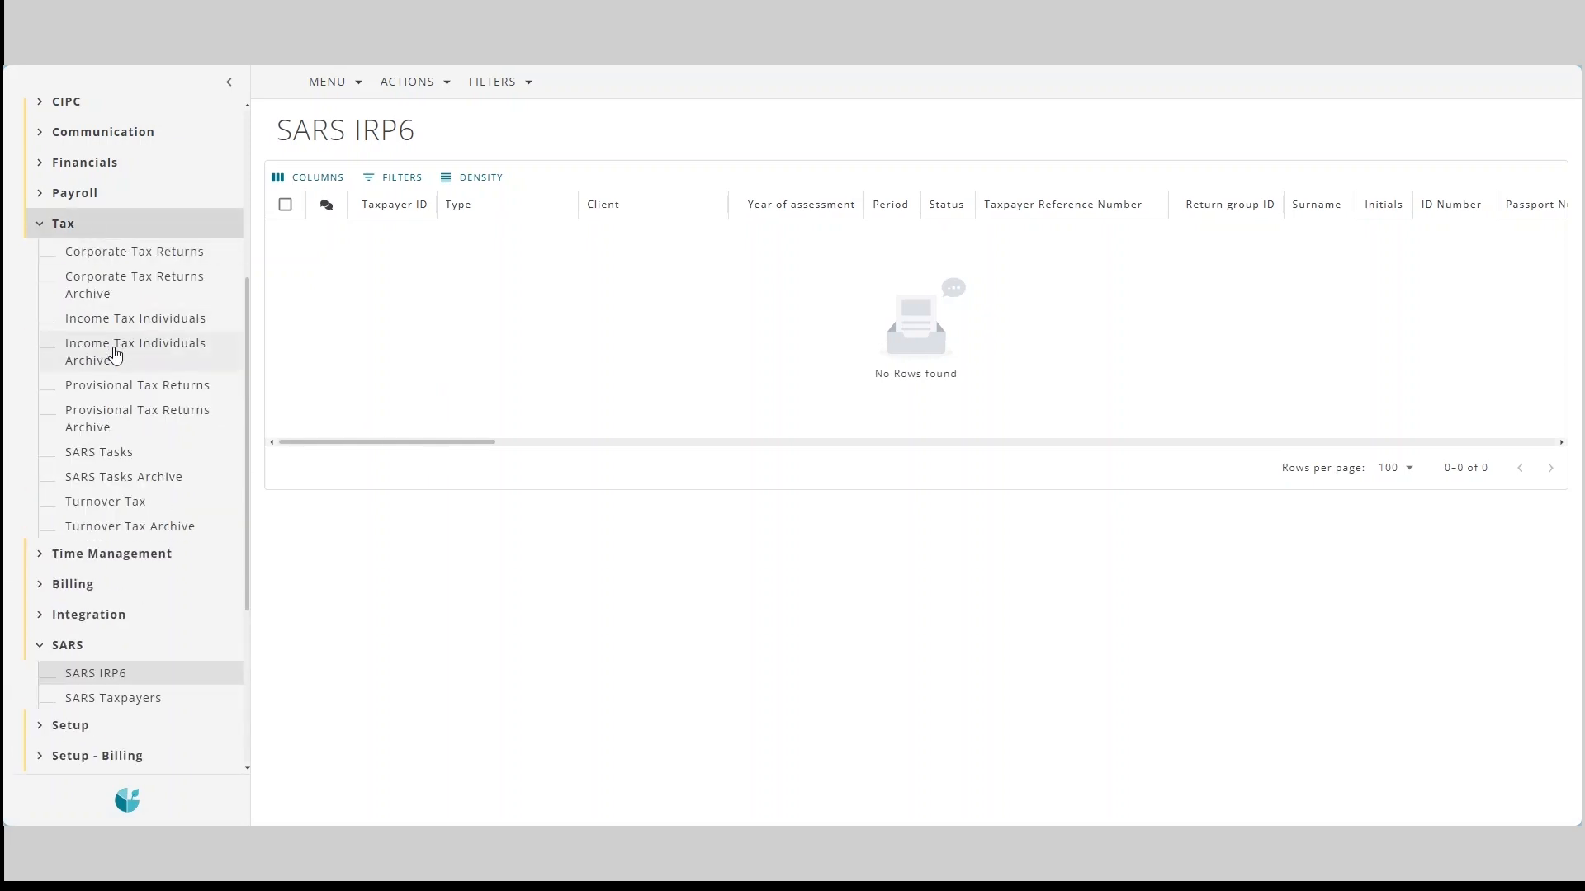
left_click(111, 385)
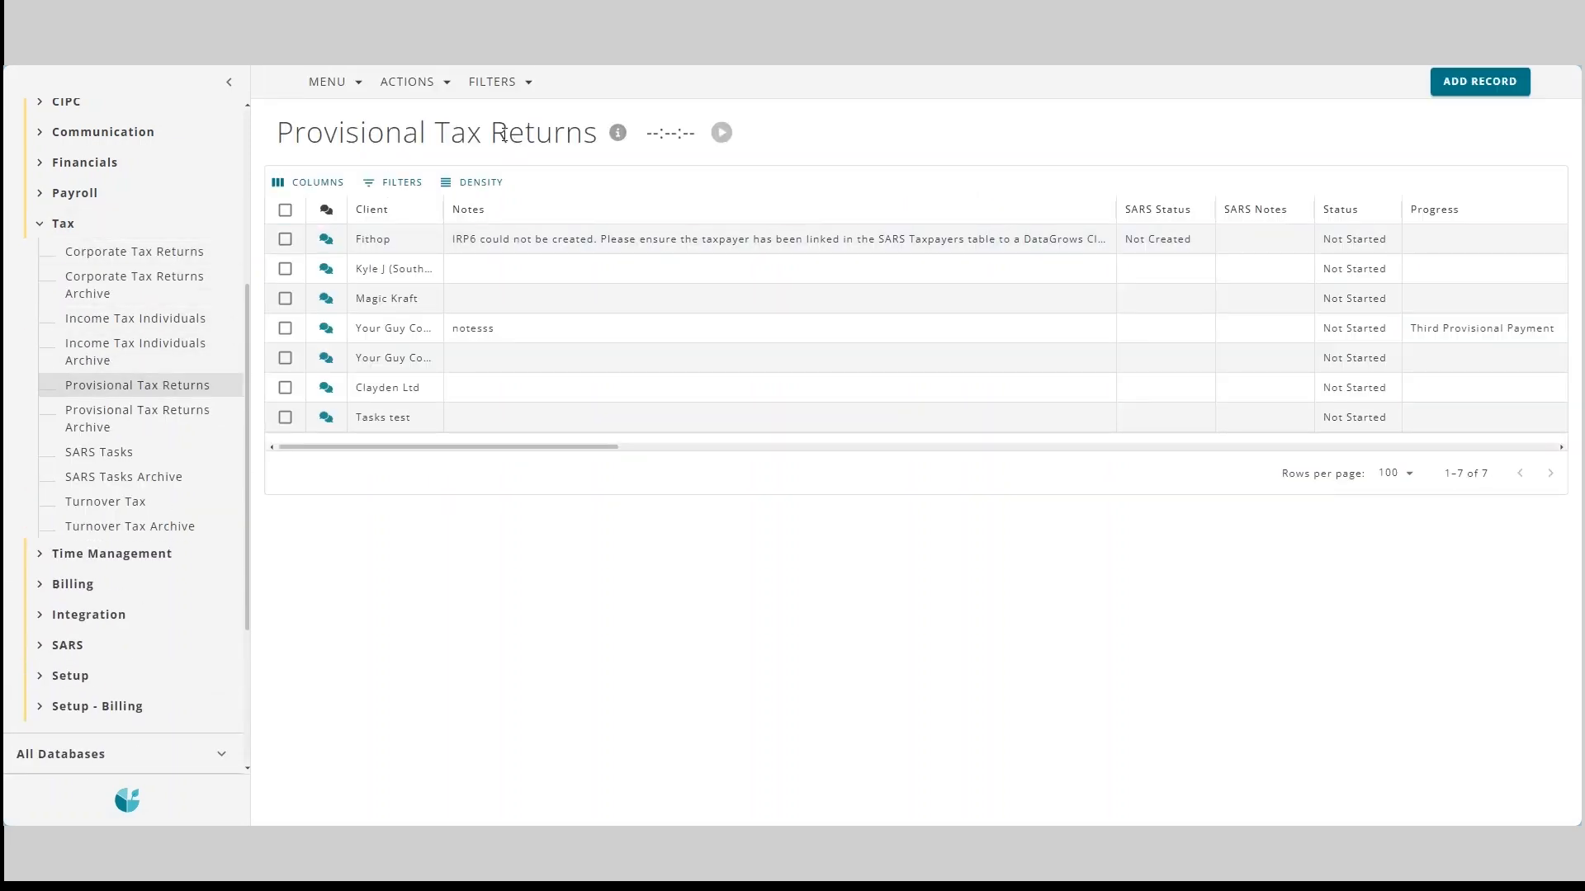
left_click(284, 239)
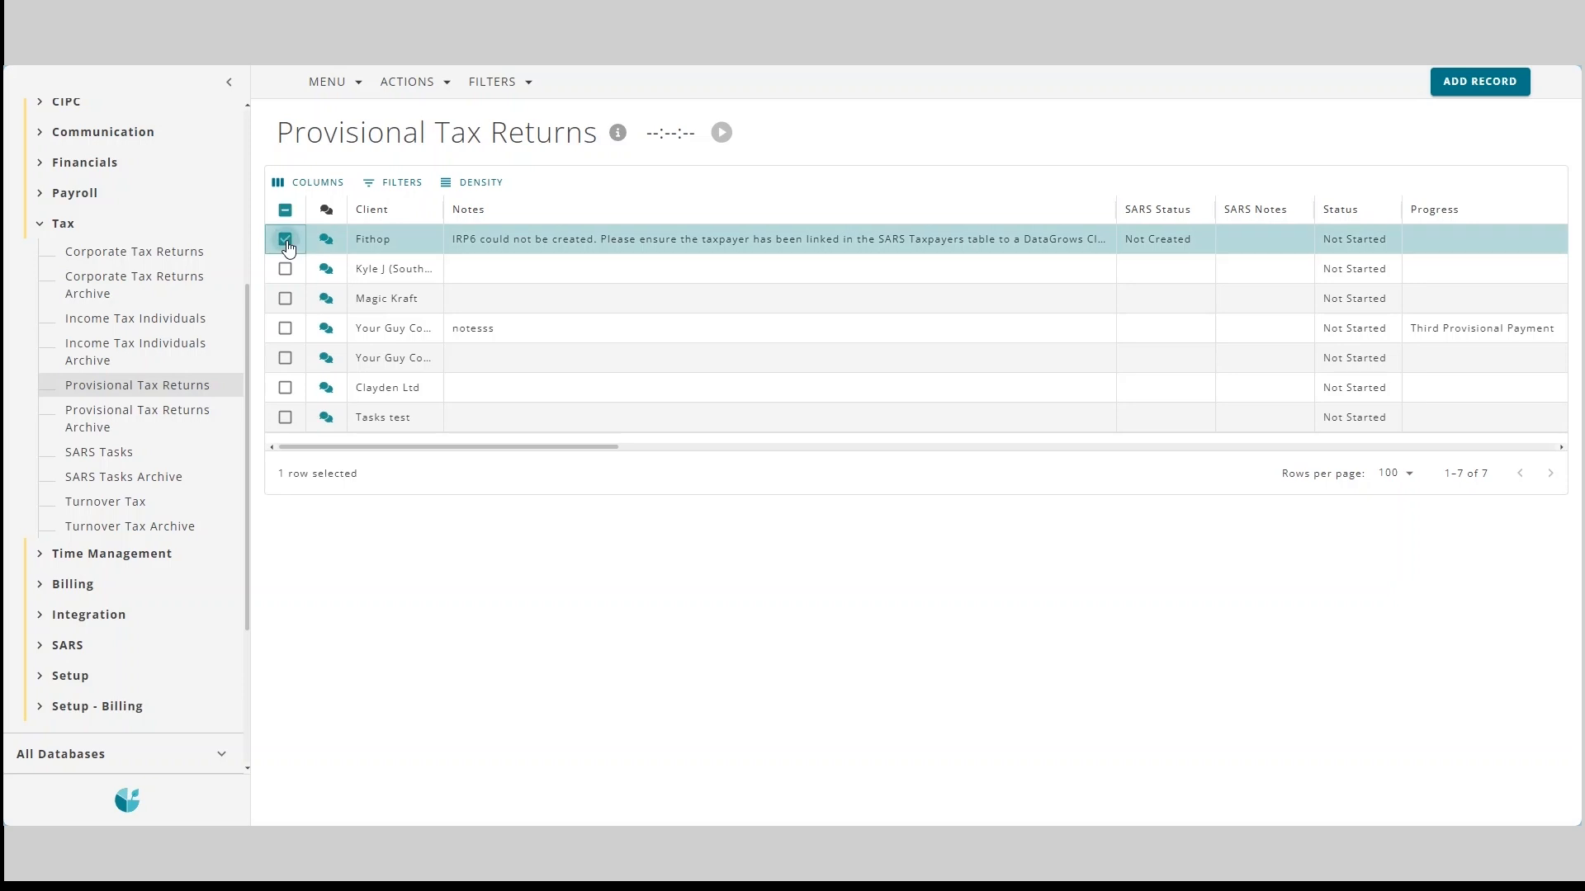
left_click(285, 268)
left_click(417, 83)
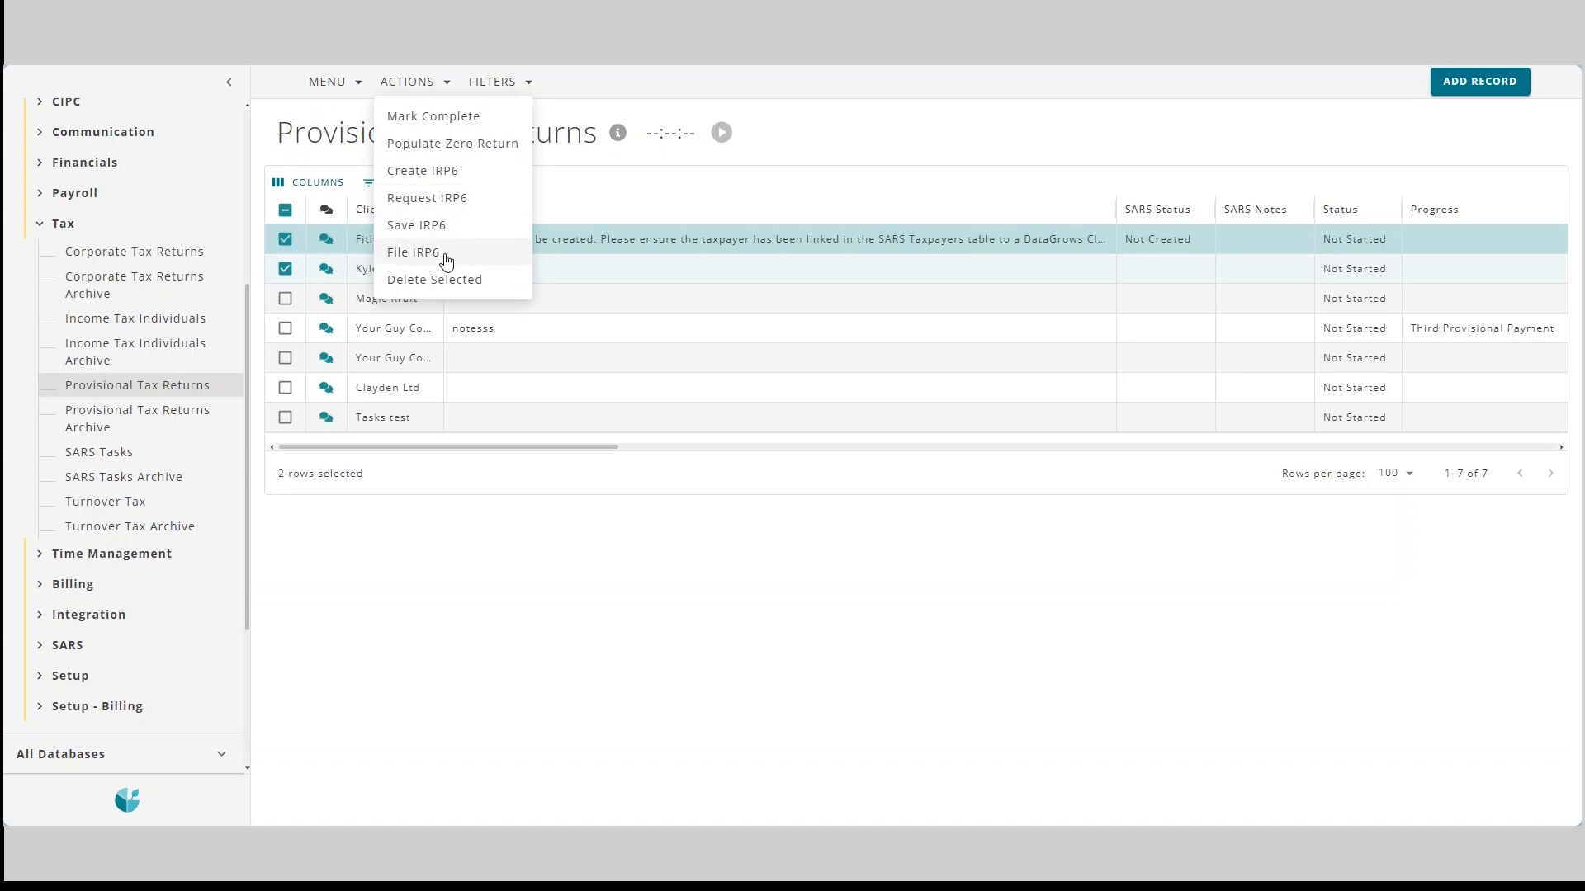
left_click(458, 454)
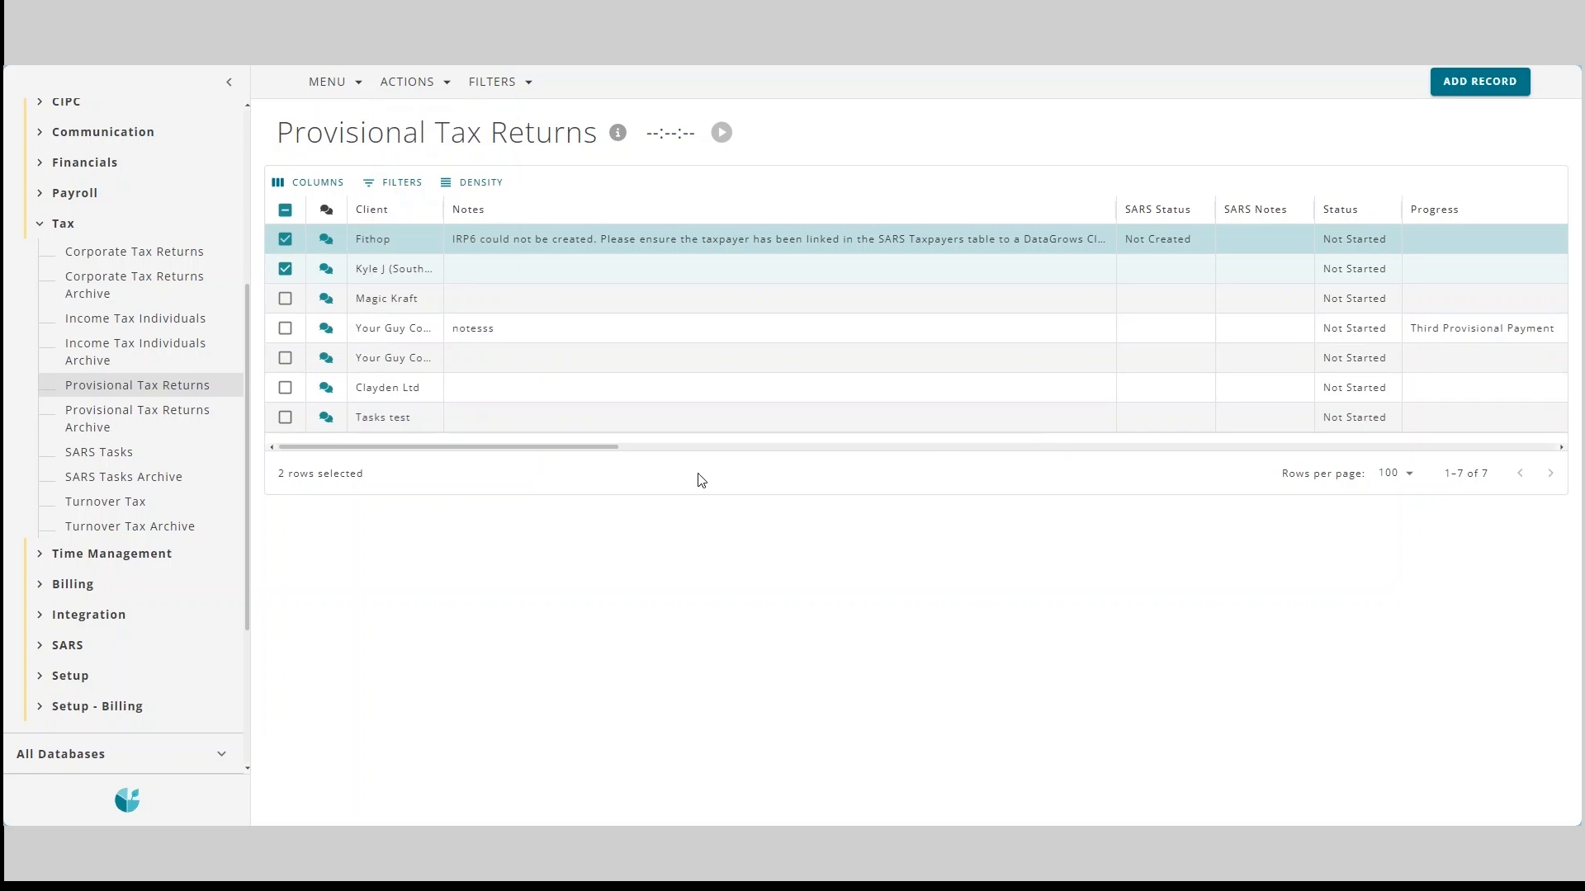
Open the Provisional Tax Calculation report for Fithop and view it down to the approval section.
left_click_drag(590, 452, 1486, 429)
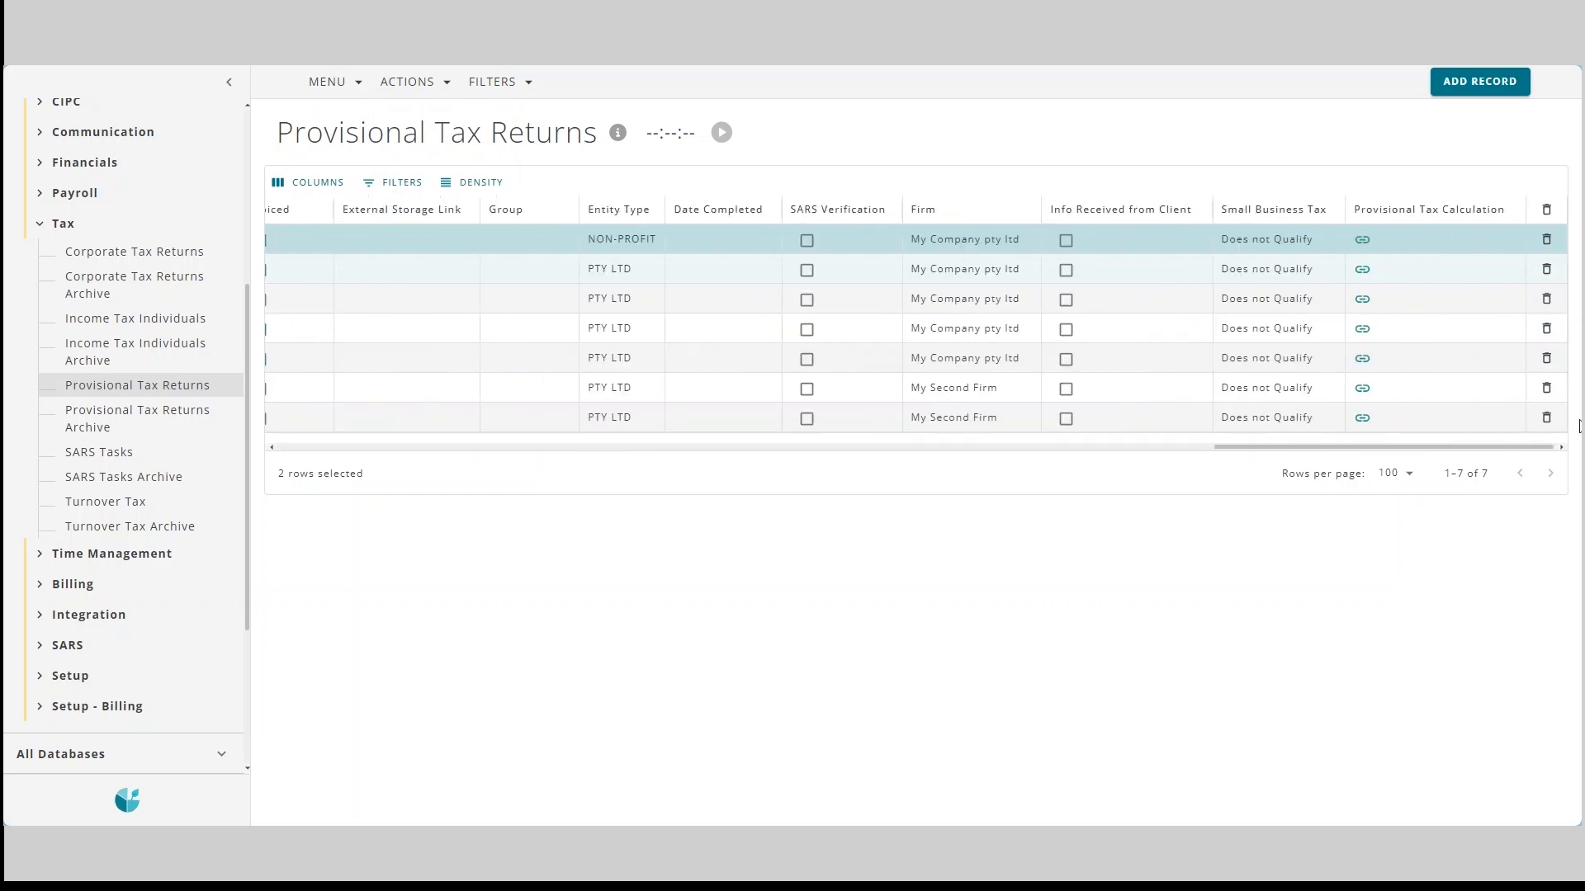
left_click(1362, 239)
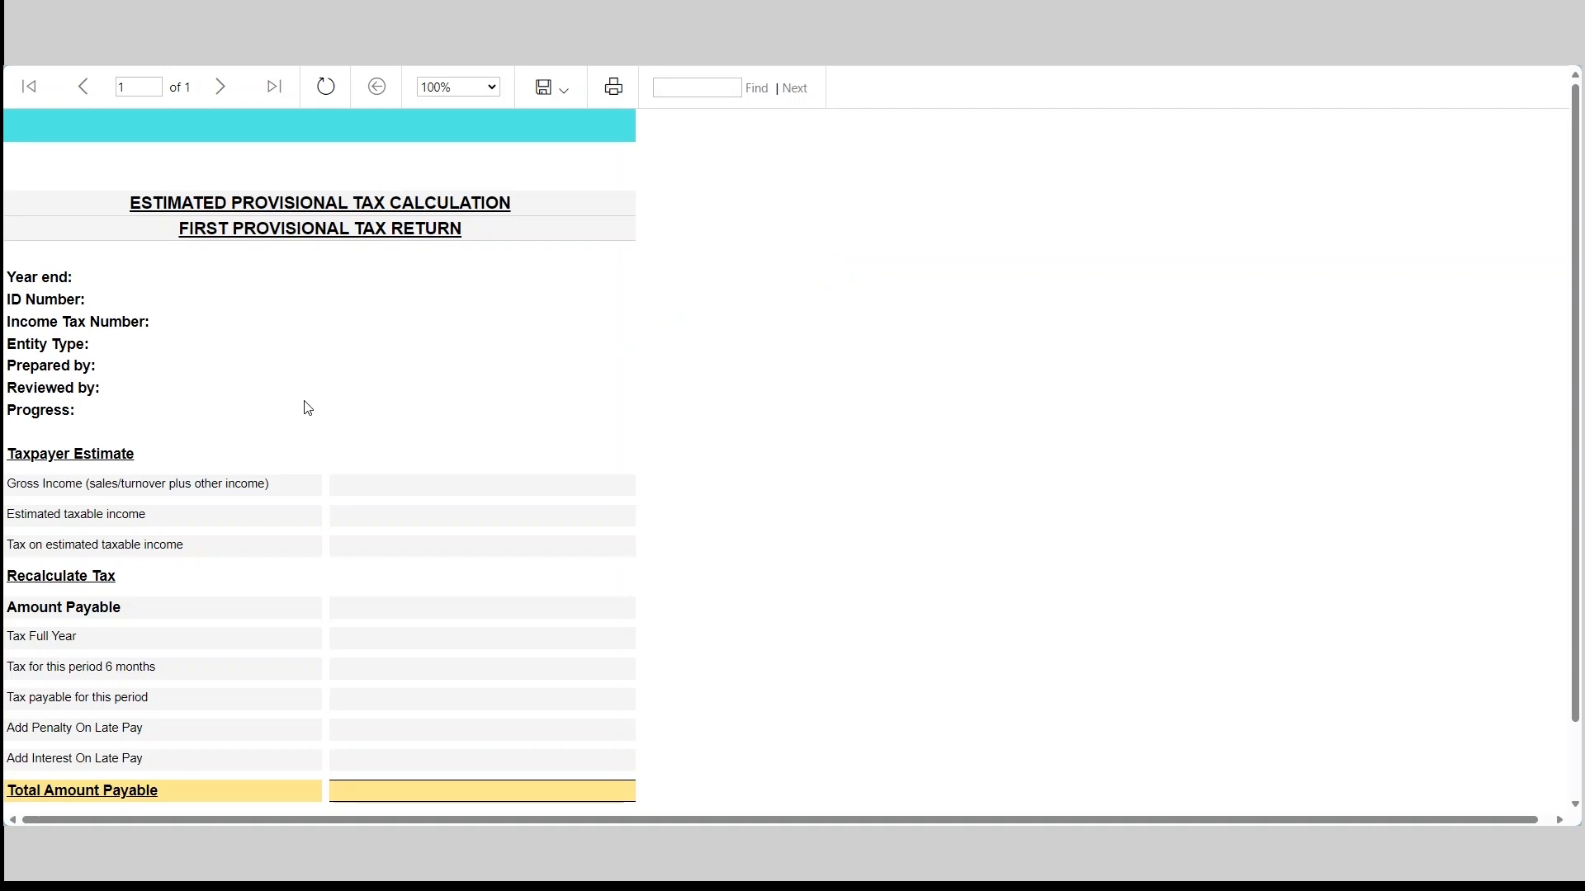
scroll(516, 545, "down", 1)
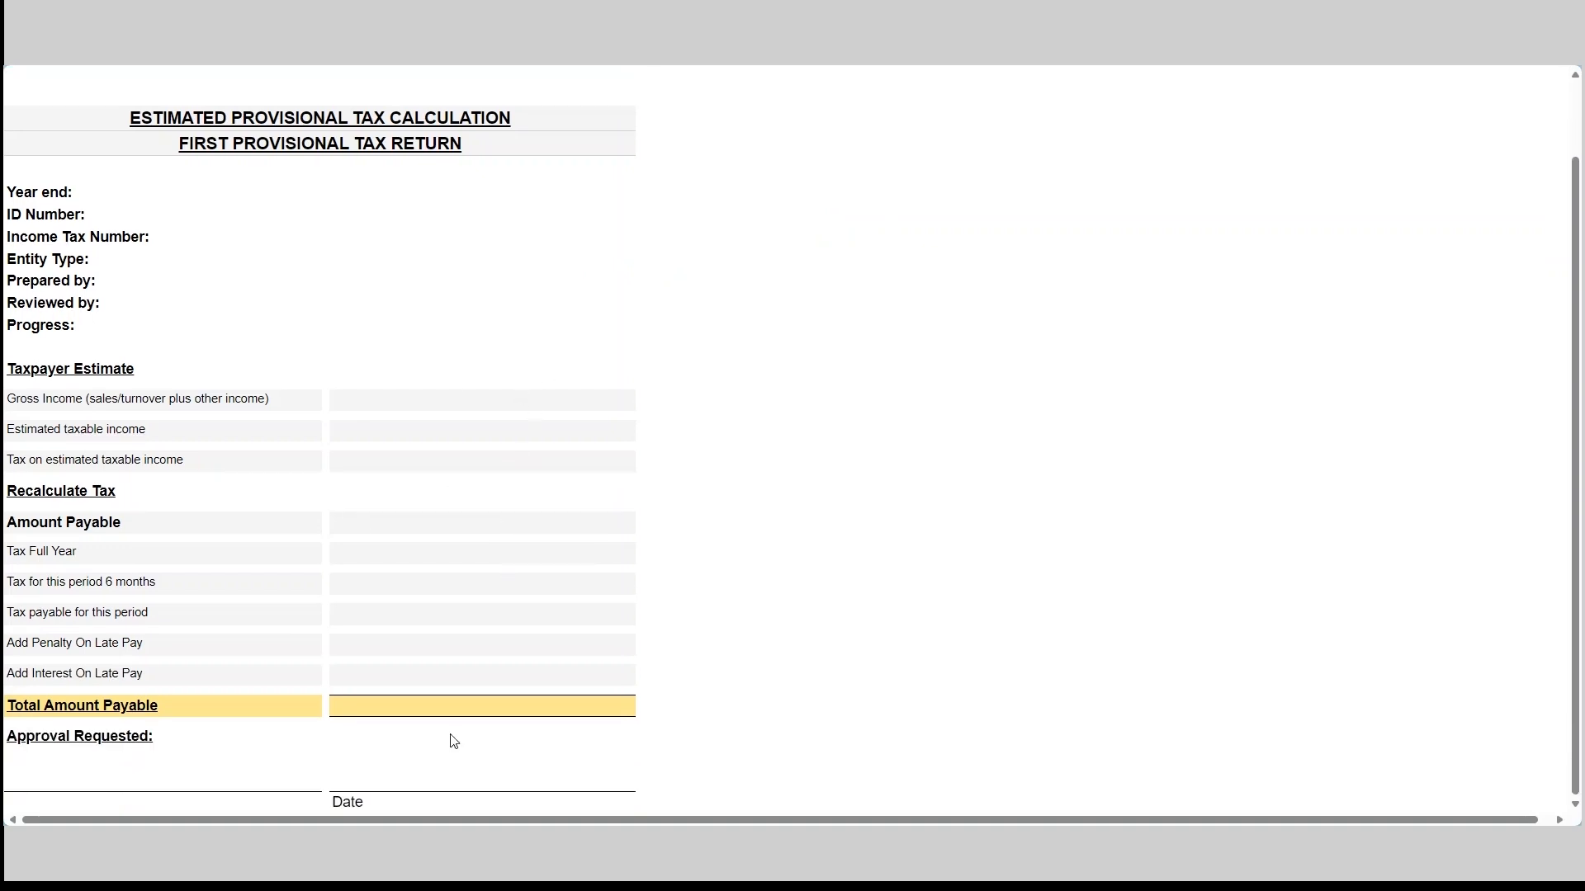
Close the Provisional Tax Calculation report and read the rest of the SARS eFiling article down to the support session link.
scroll(476, 433, "up", 1)
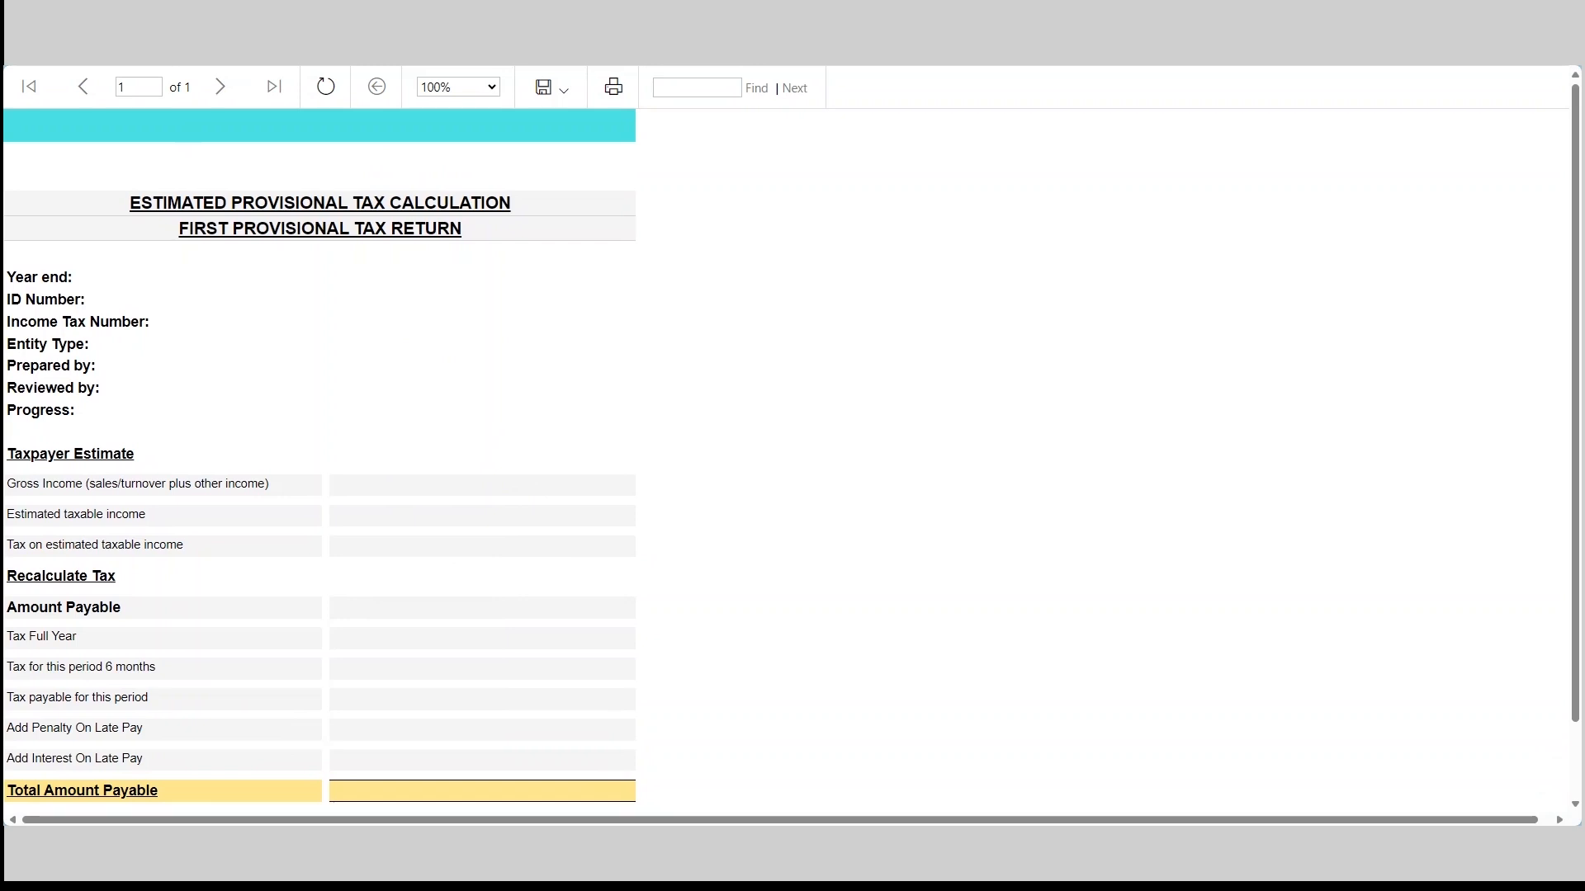
key("ctrl+w")
left_click(1550, 81)
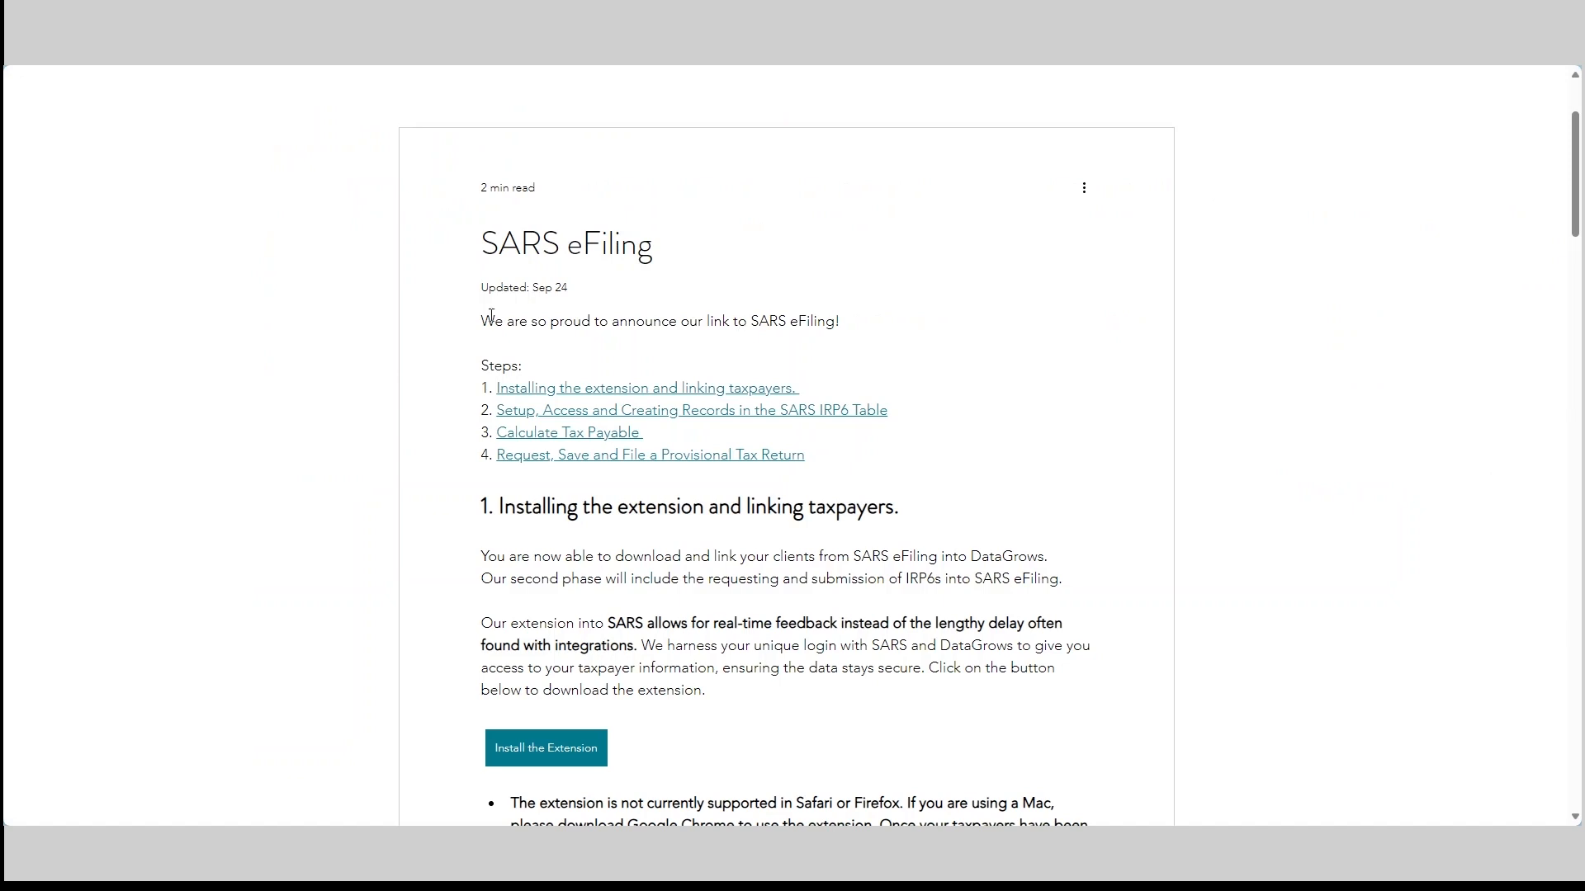
scroll(846, 702, "down", 4)
scroll(840, 715, "down", 4)
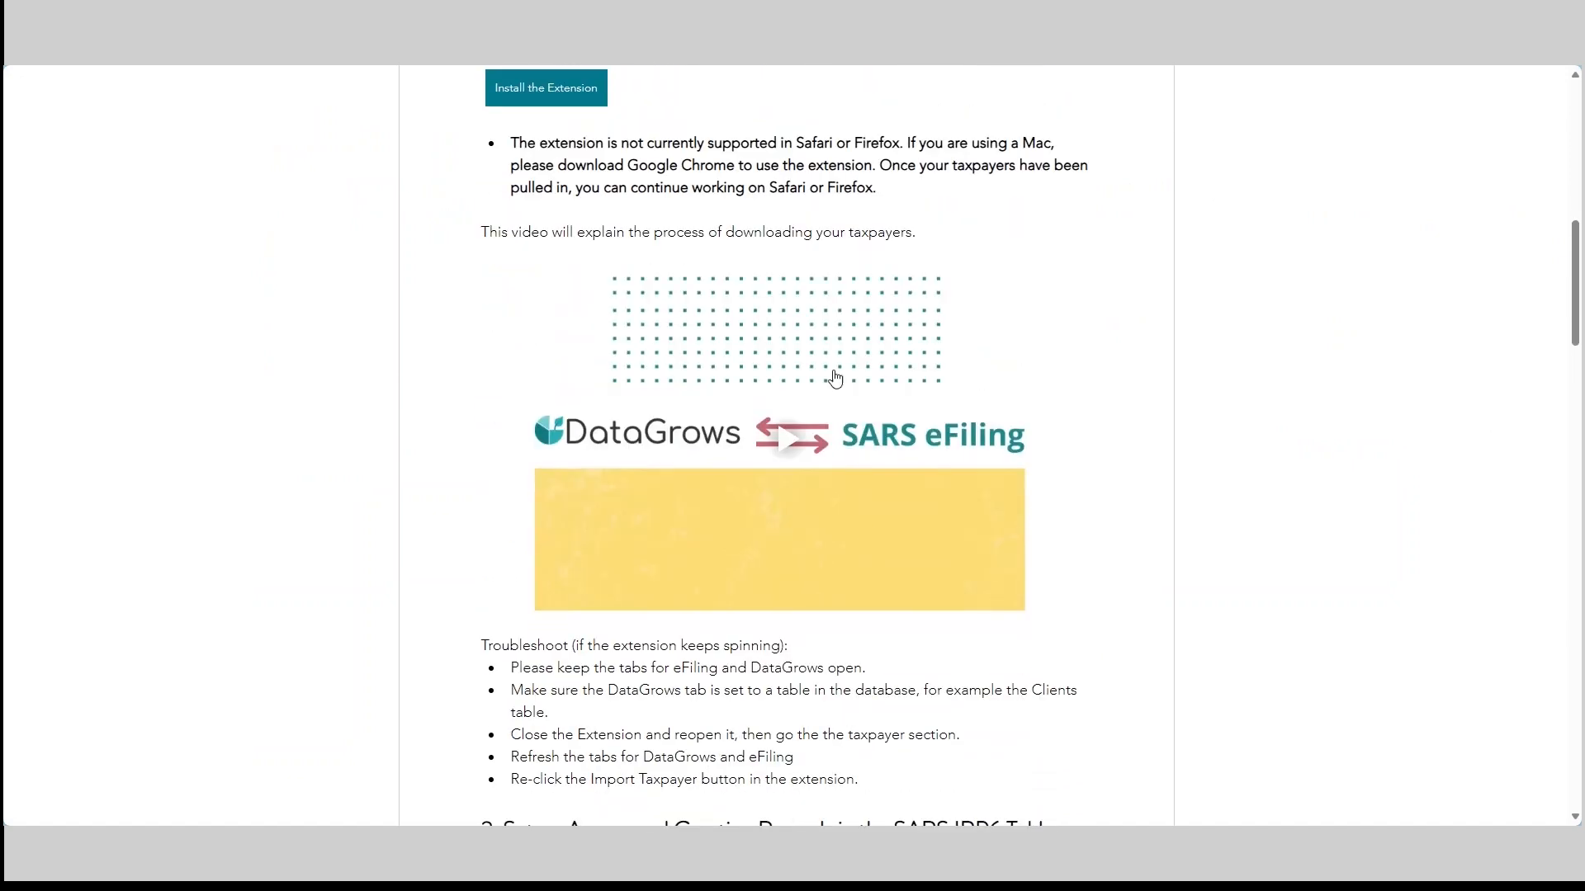
scroll(892, 520, "down", 4)
scroll(892, 525, "down", 15)
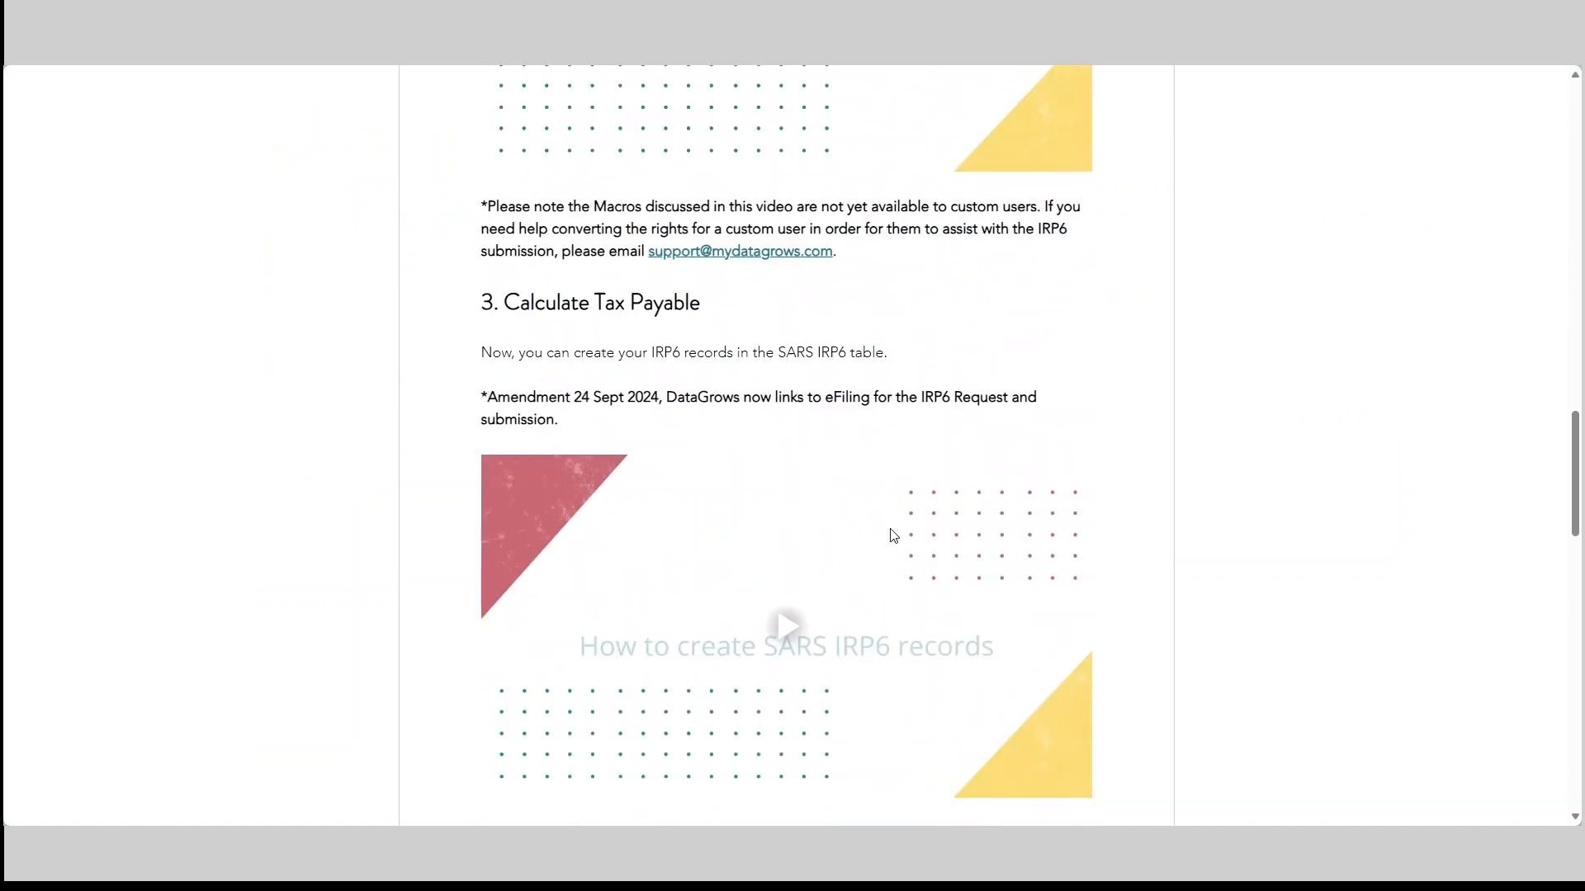
scroll(893, 553, "down", 10)
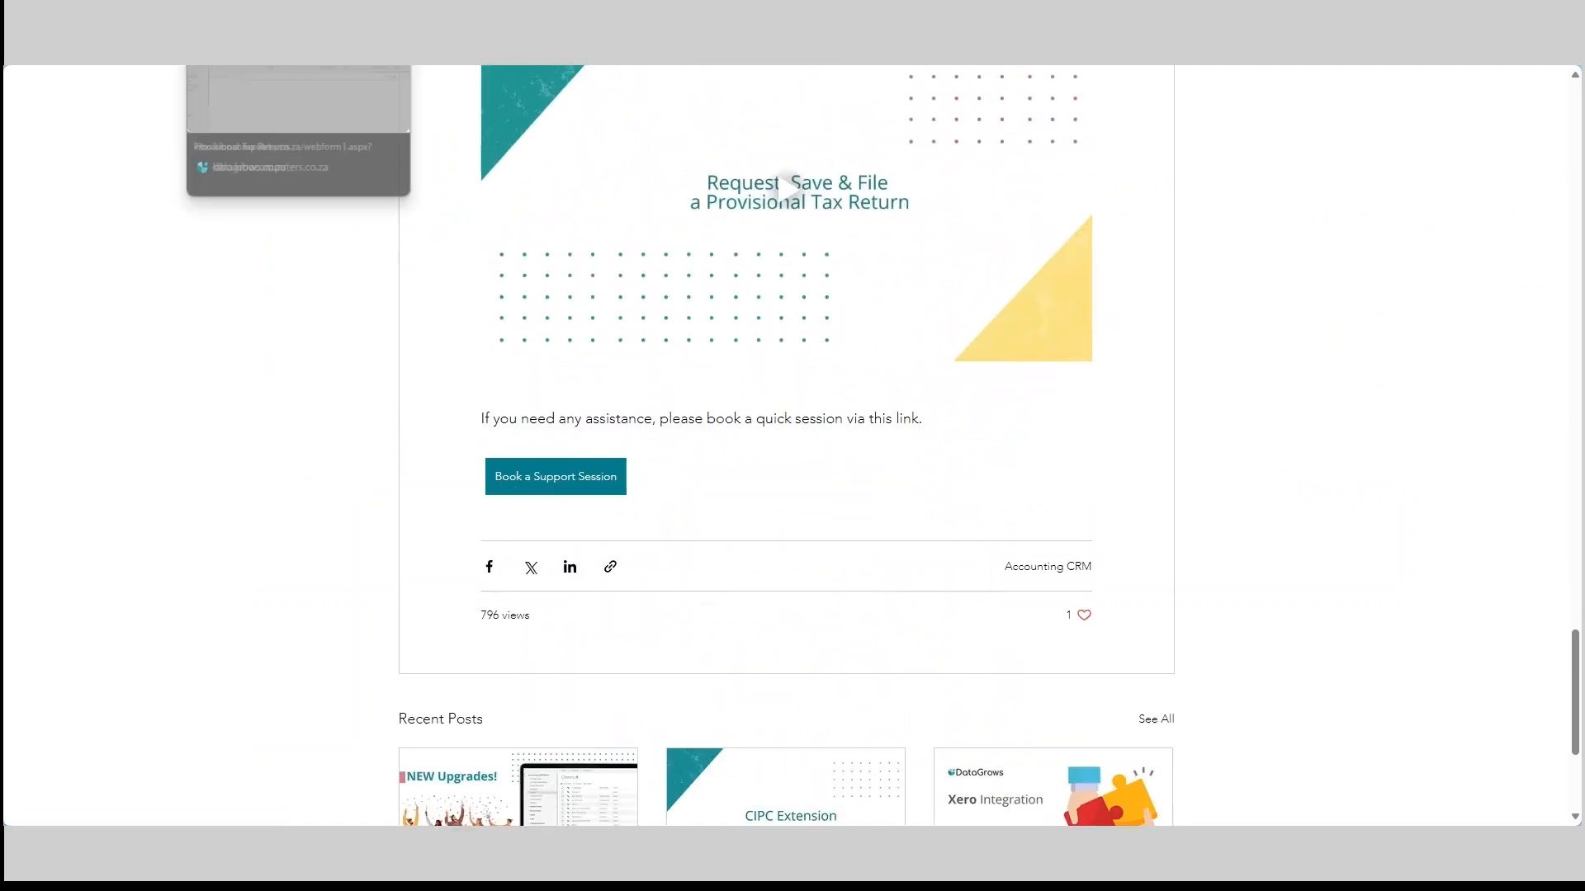
Return to the CRM, open the Accountant table under Setup and open a blank entry for a new accountant.
left_click(165, 16)
left_click(66, 433)
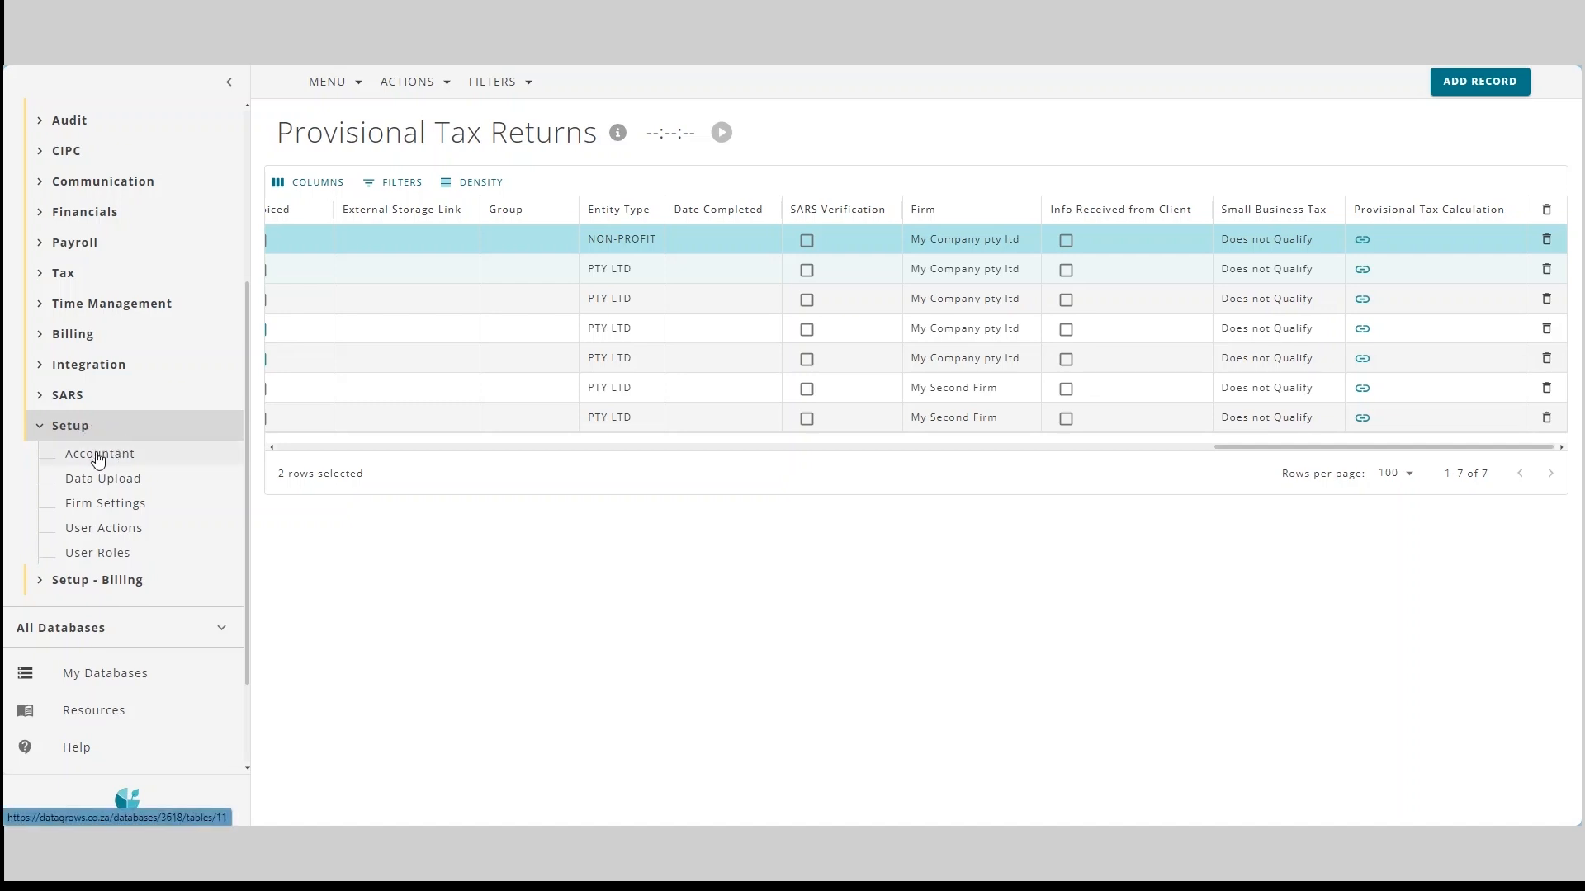
left_click(99, 459)
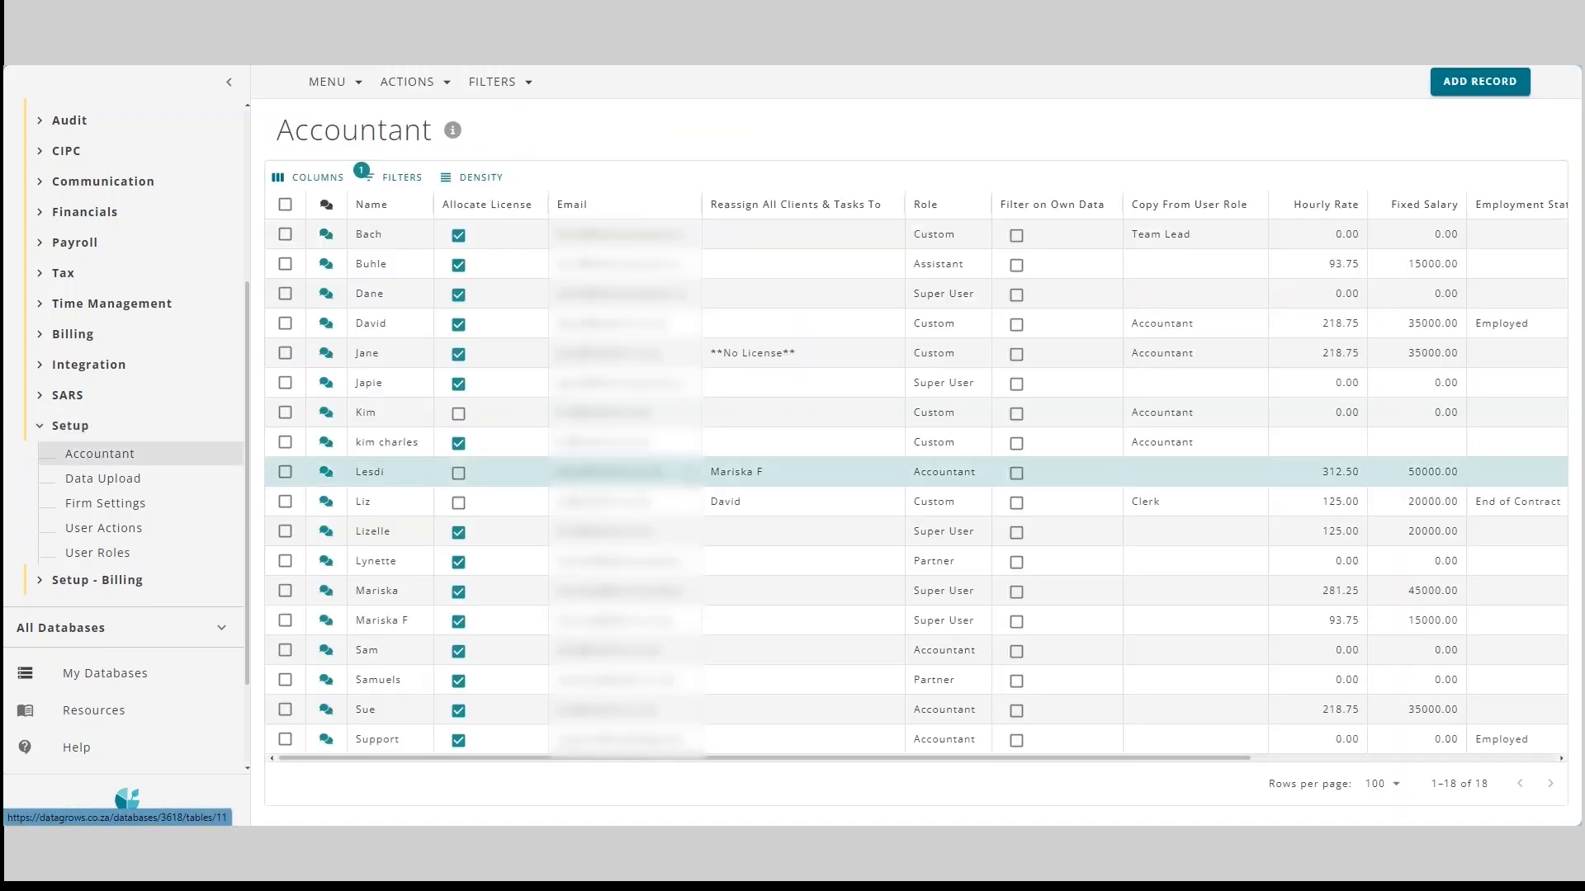
left_click(1499, 85)
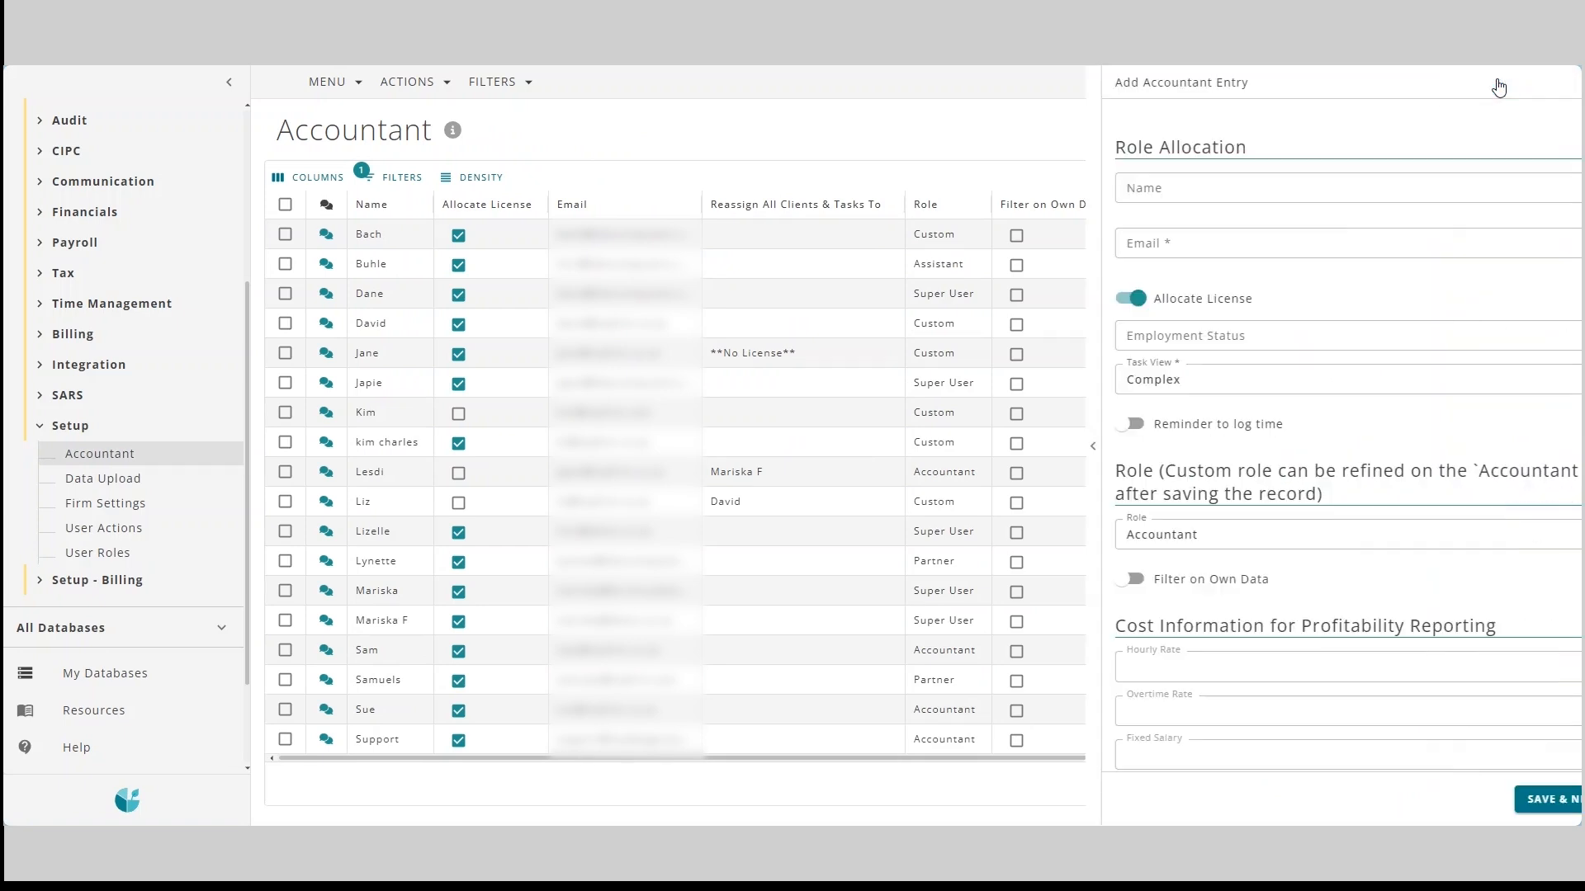
left_click(1176, 189)
left_click(1321, 223)
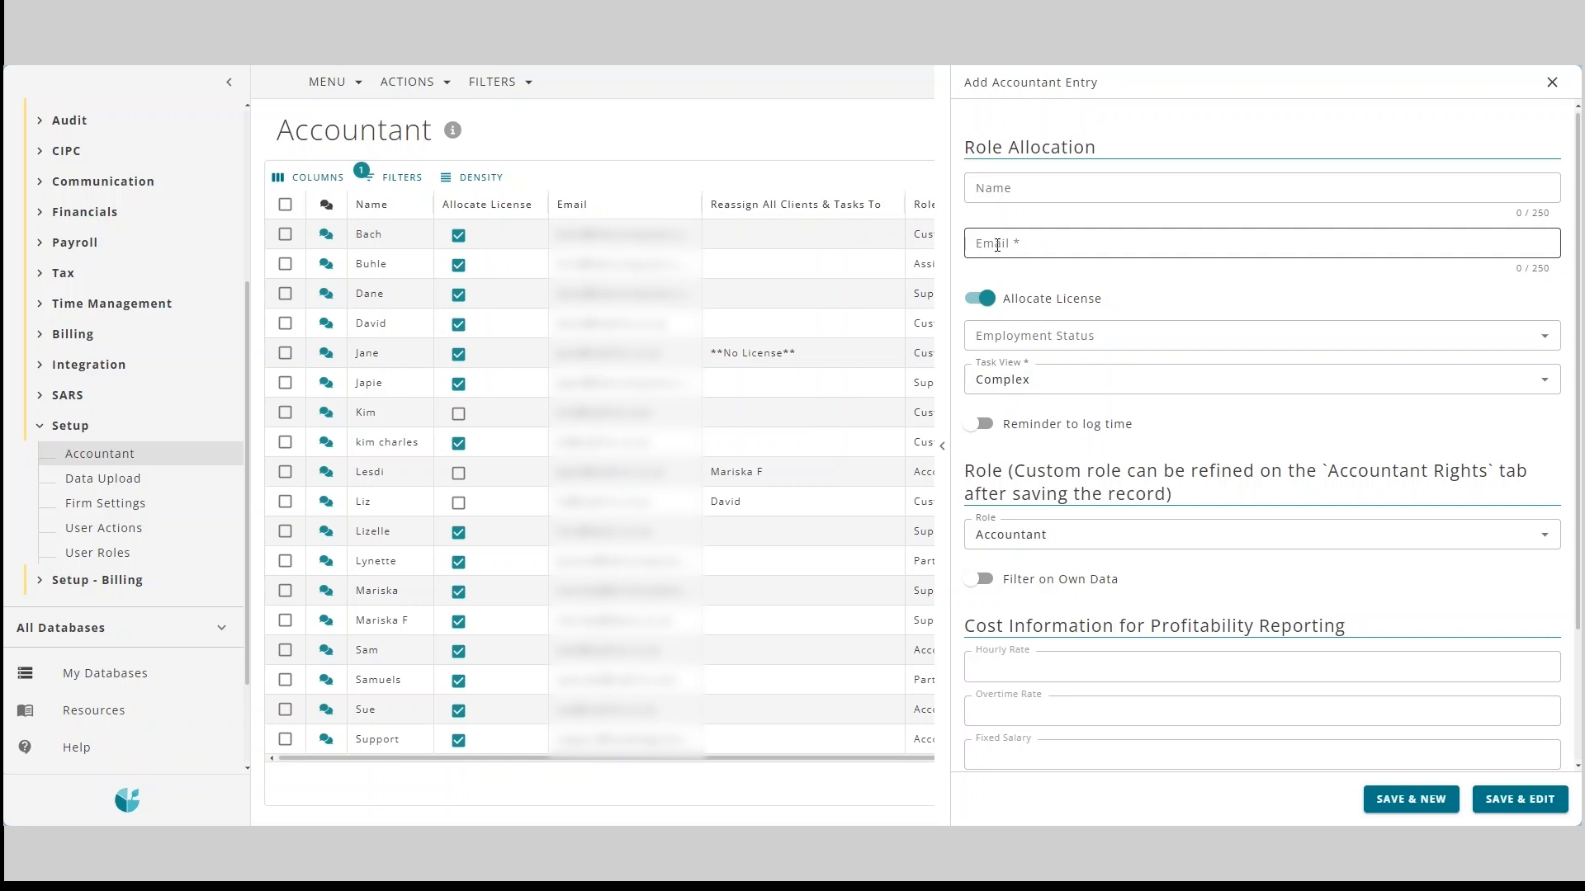
Set the new accountant's employment status to Employed and view the available roles.
left_click(1028, 335)
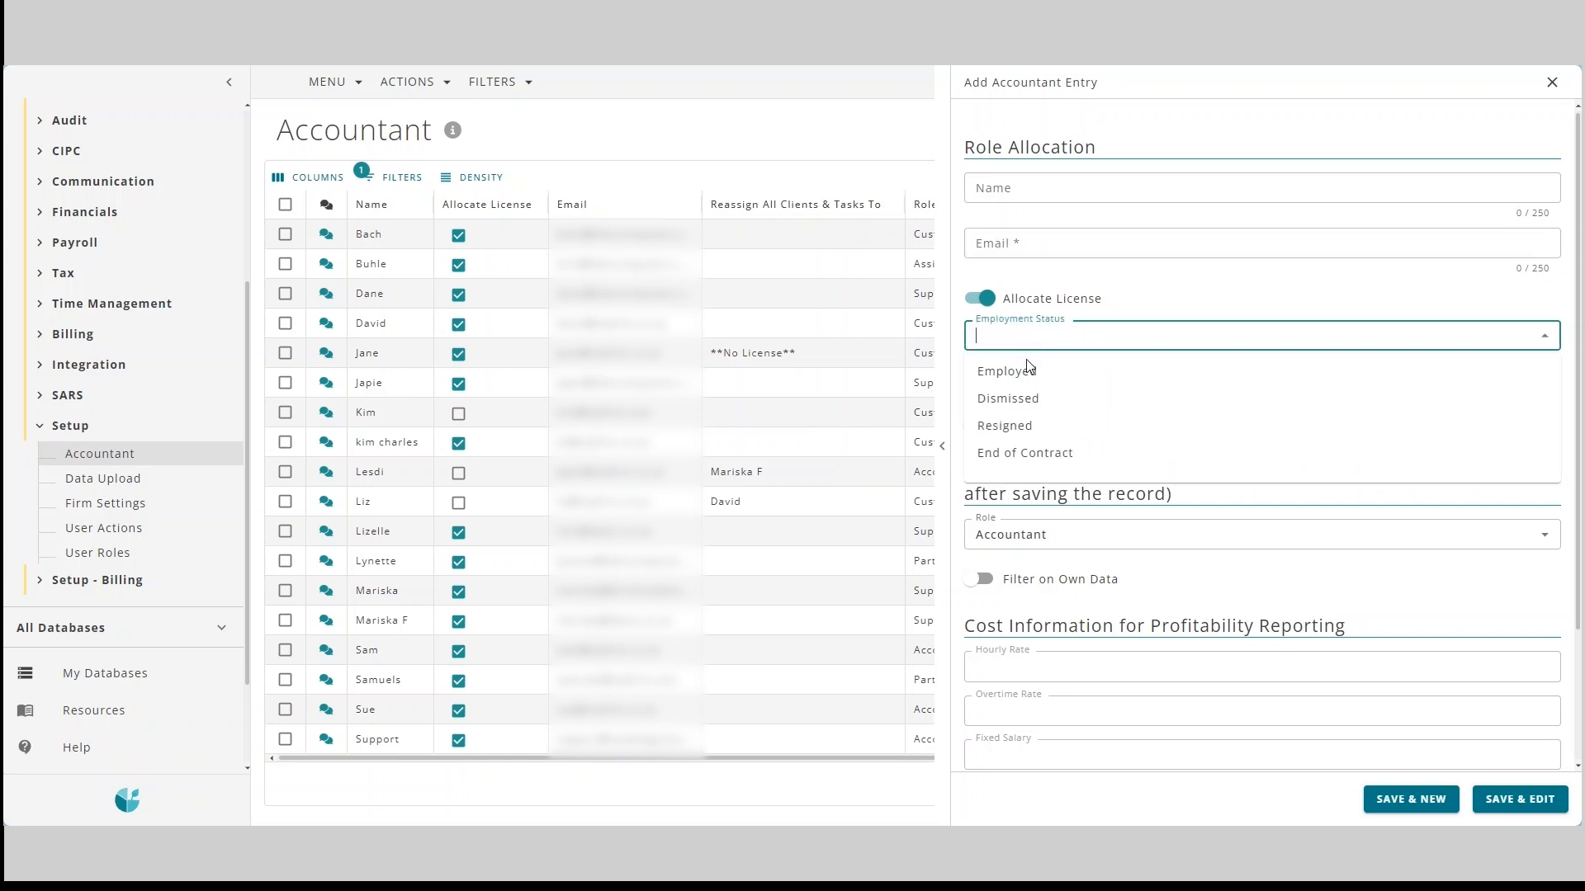
left_click(1027, 373)
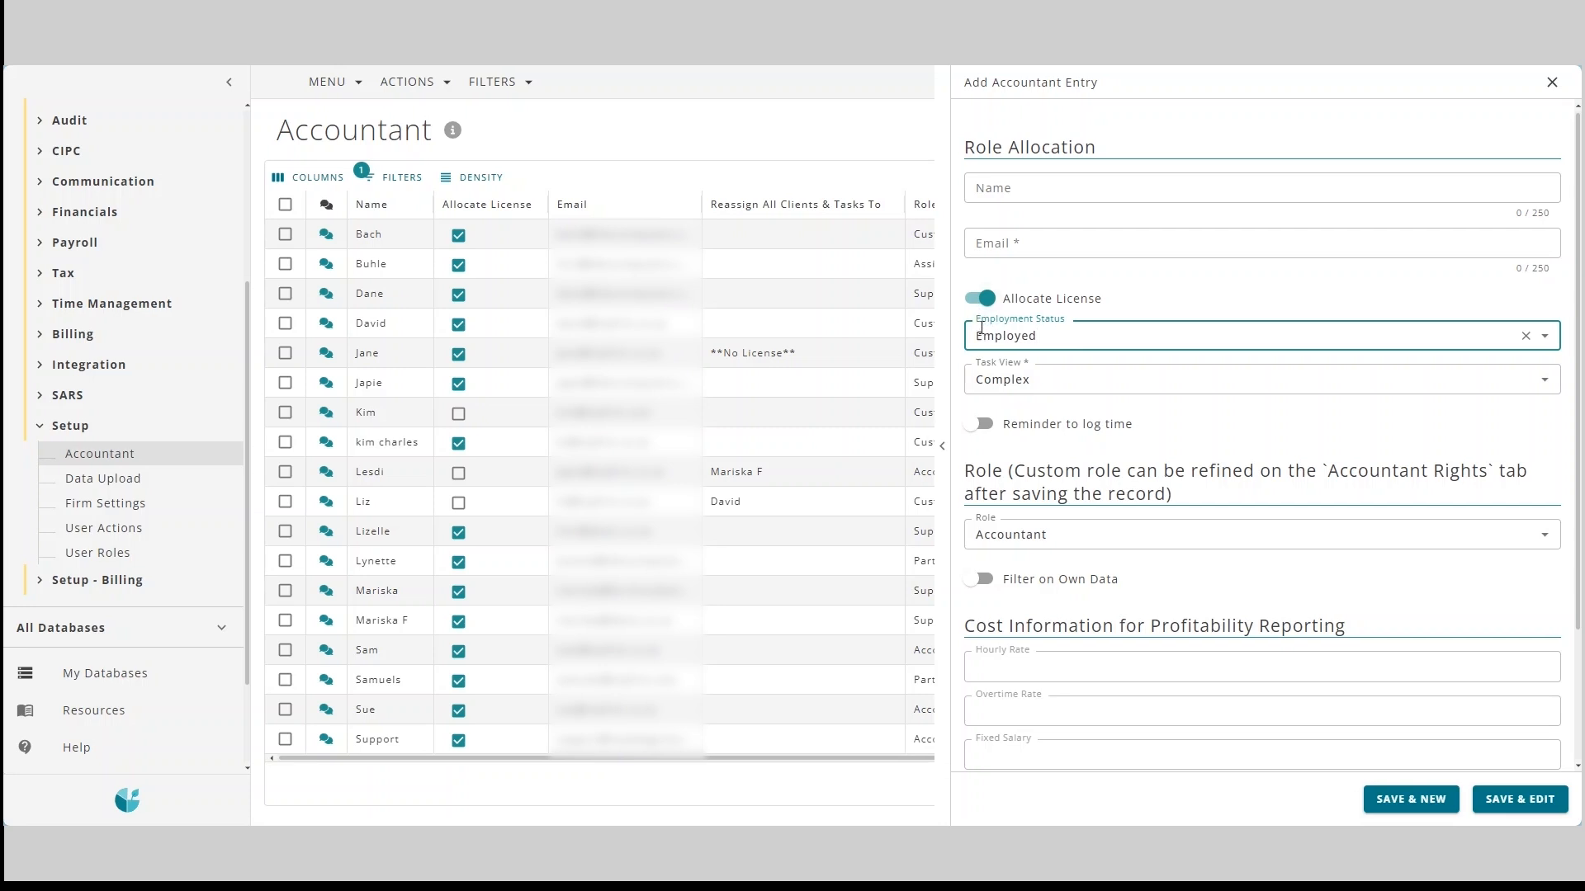
scroll(1105, 450, "down", 2)
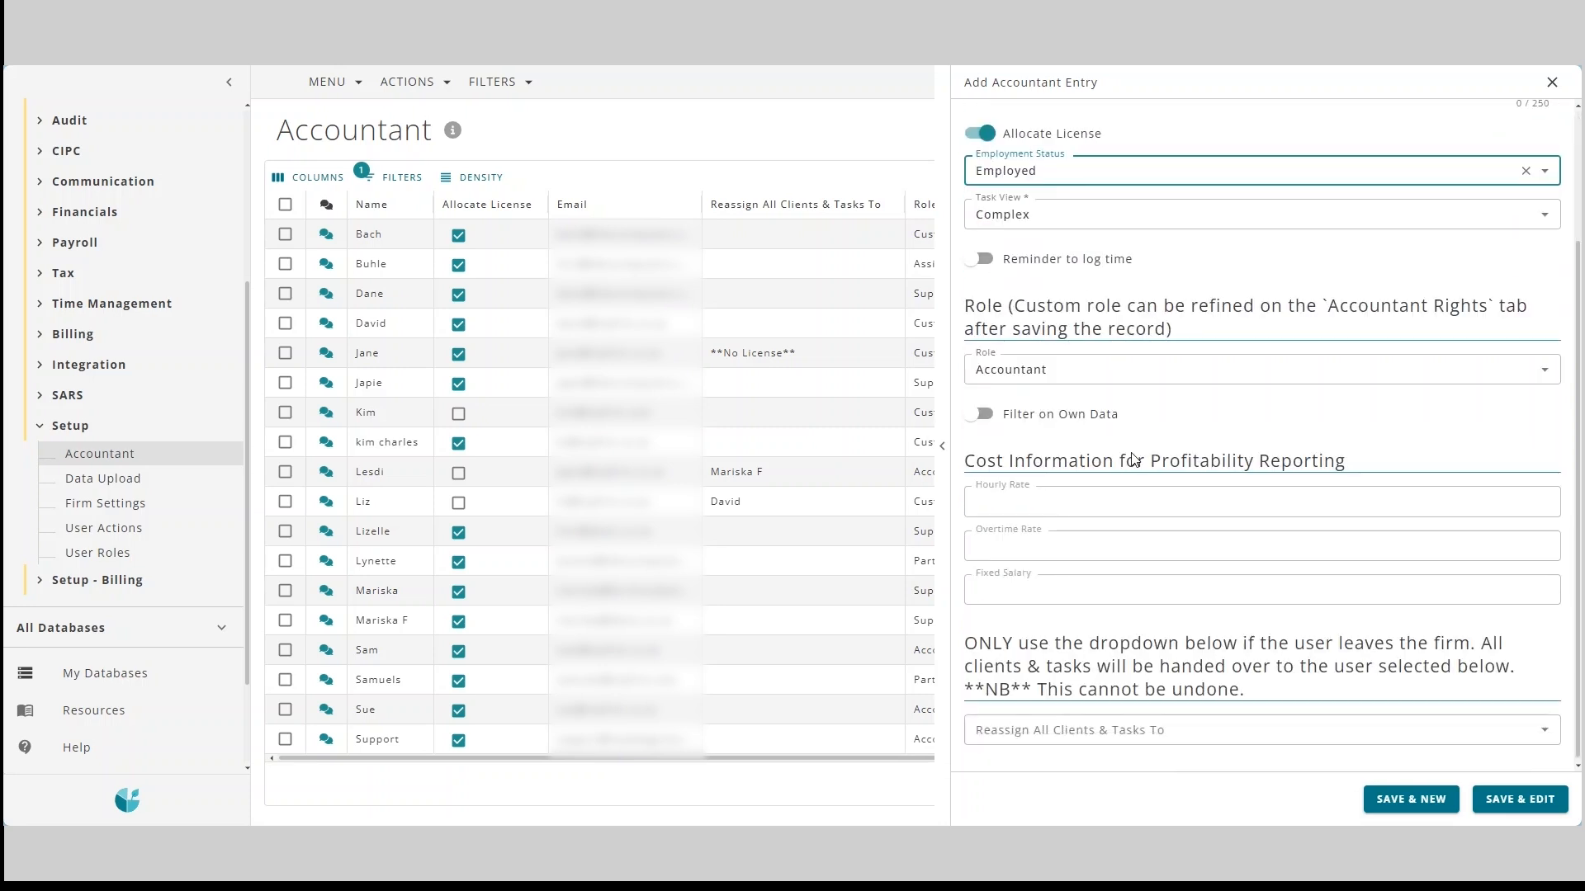
left_click(1047, 363)
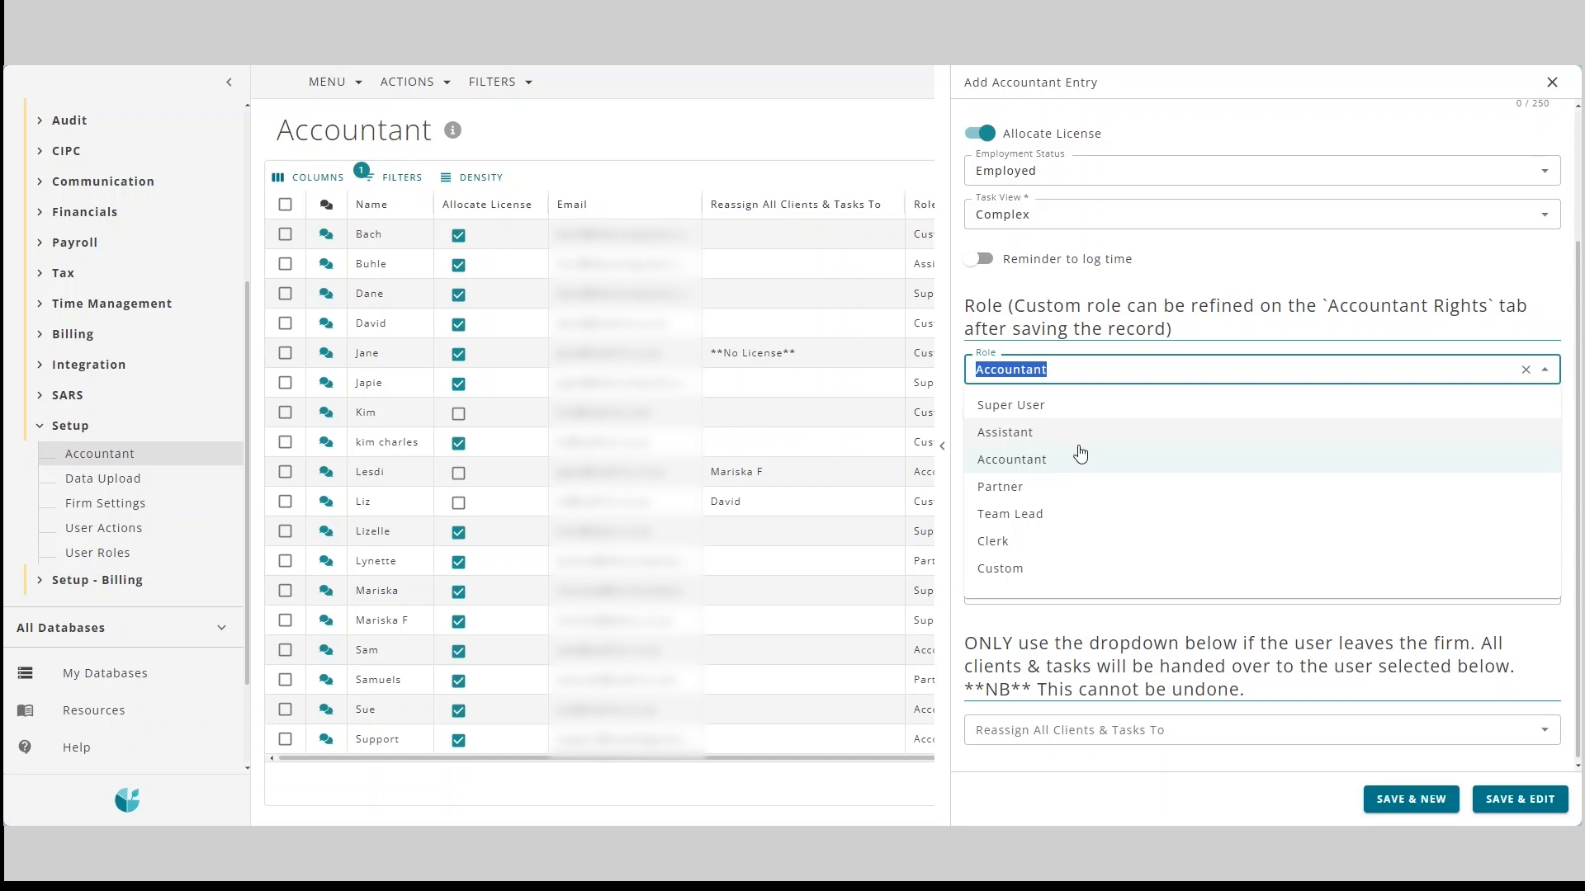
left_click(1107, 354)
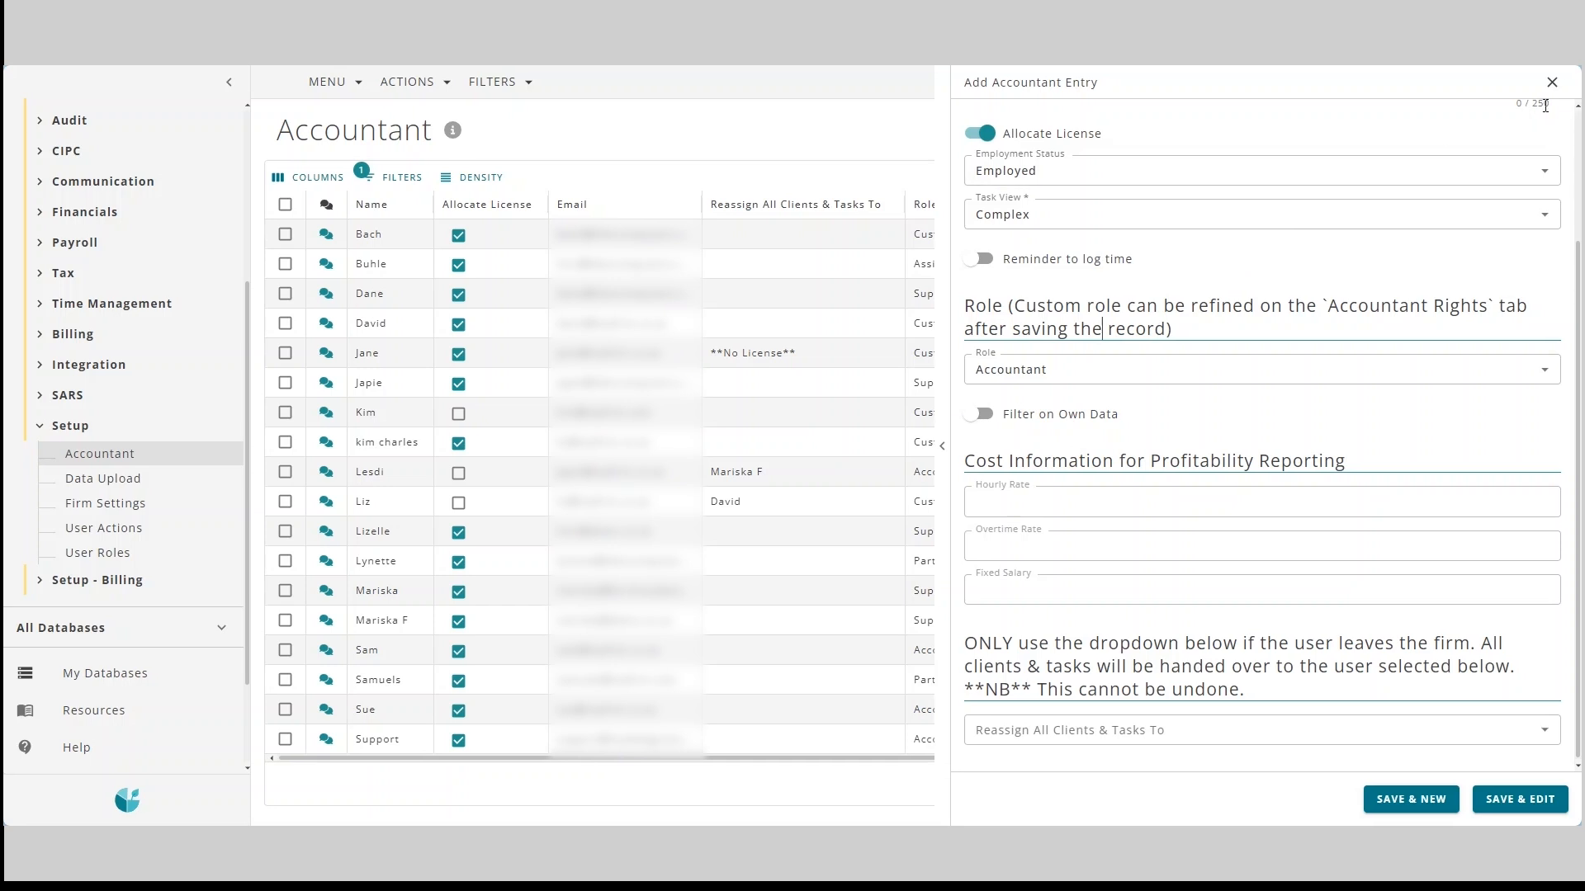
scroll(1197, 331, "up", 2)
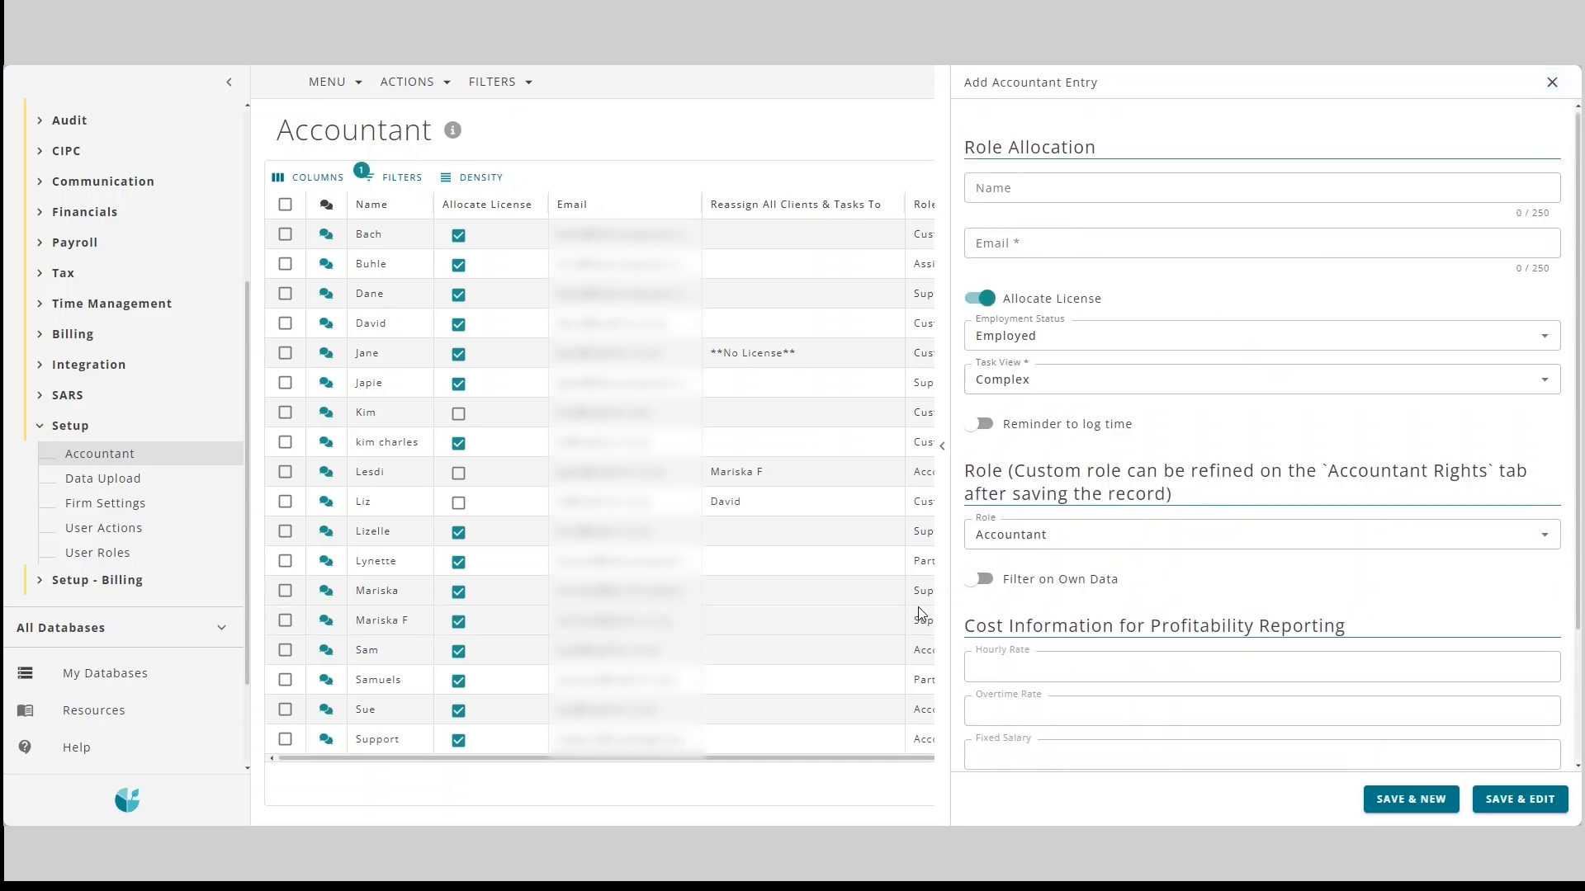
Try Filter on Own Data for the new accountant, switch it off again, and set the role to Team Lead.
left_click(982, 579)
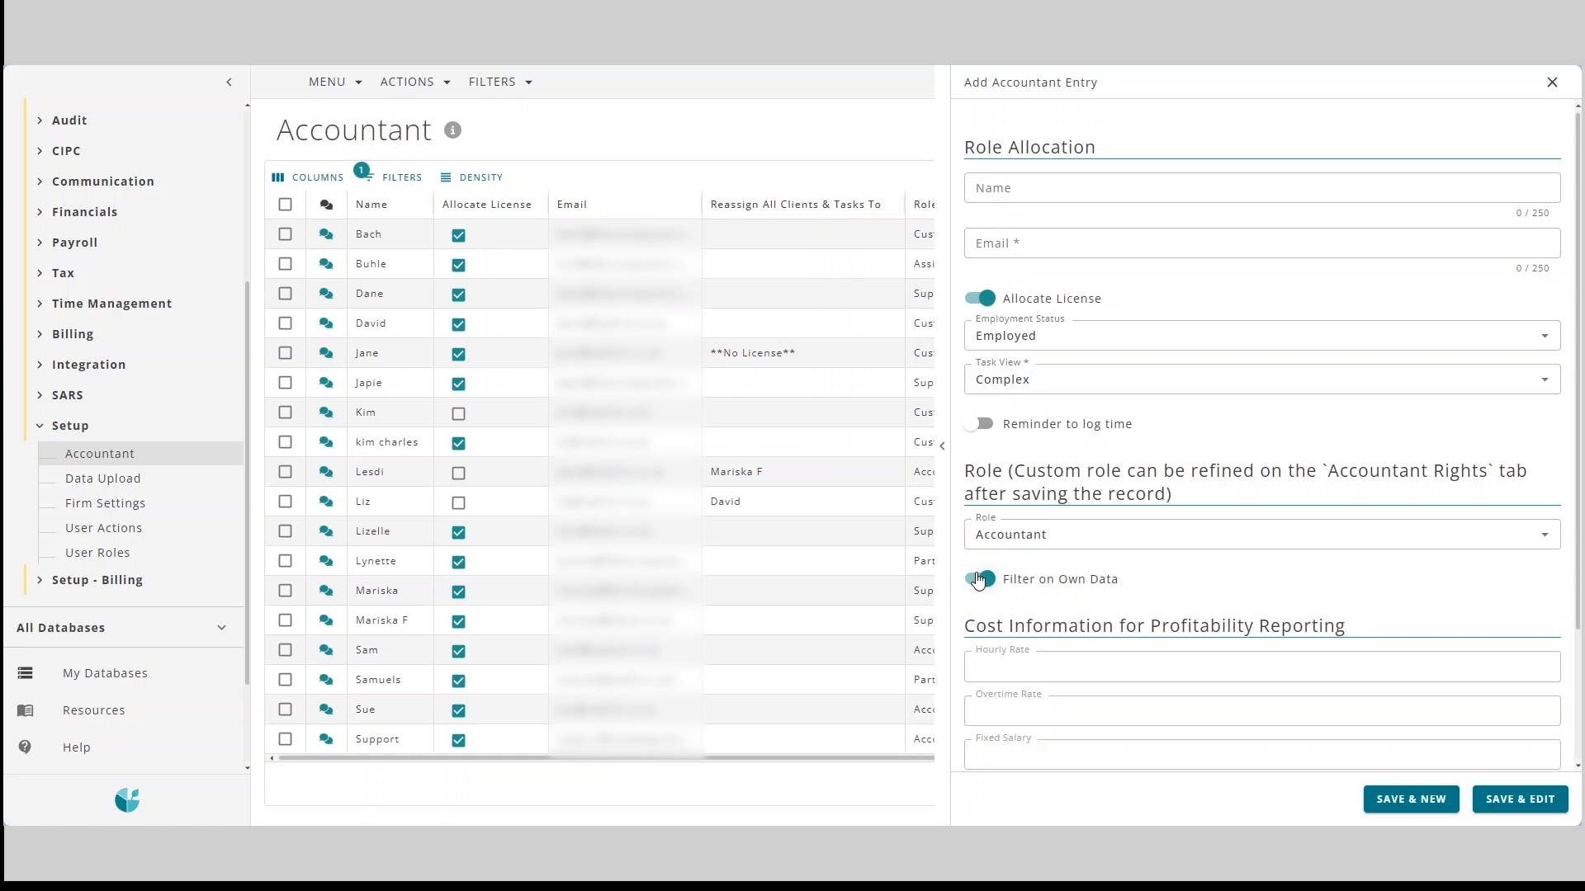
scroll(126, 247, "up", 3)
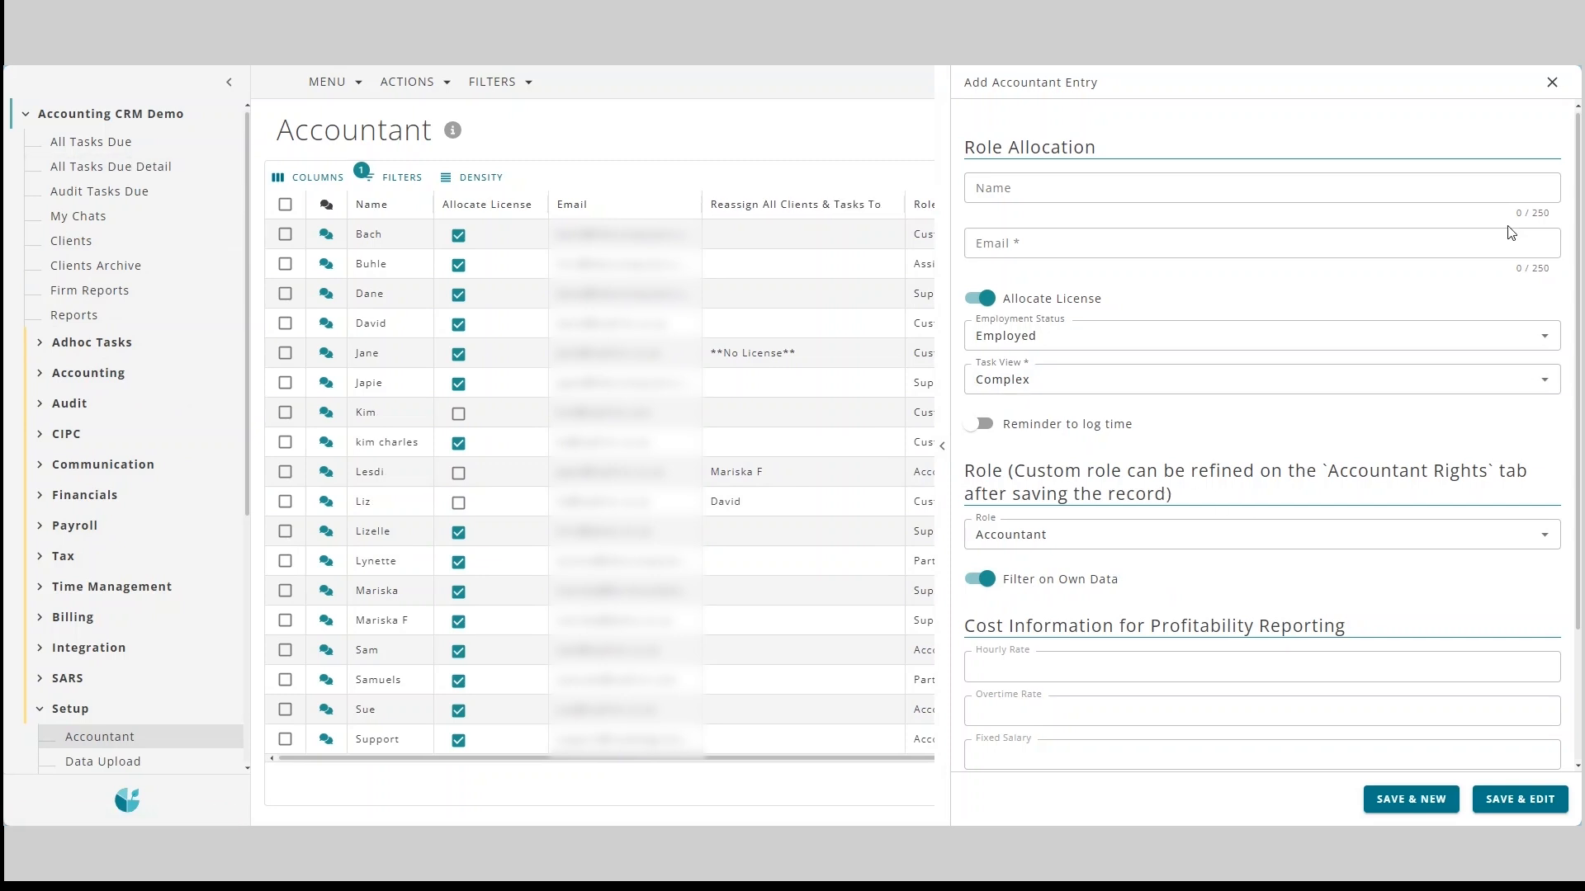
left_click(986, 579)
left_click(1024, 528)
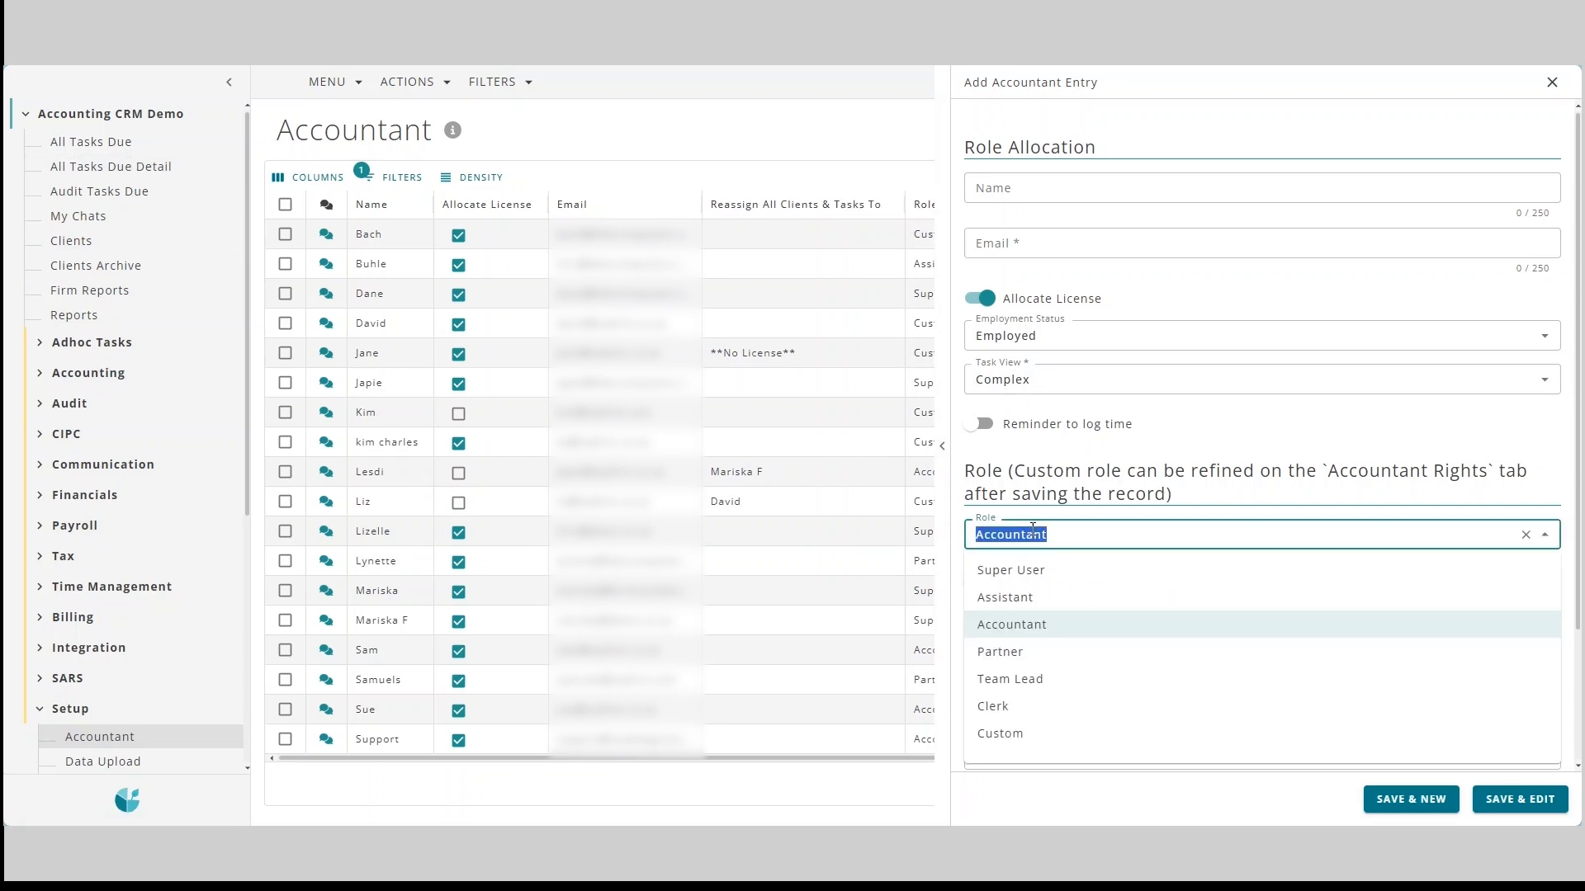
left_click(1052, 675)
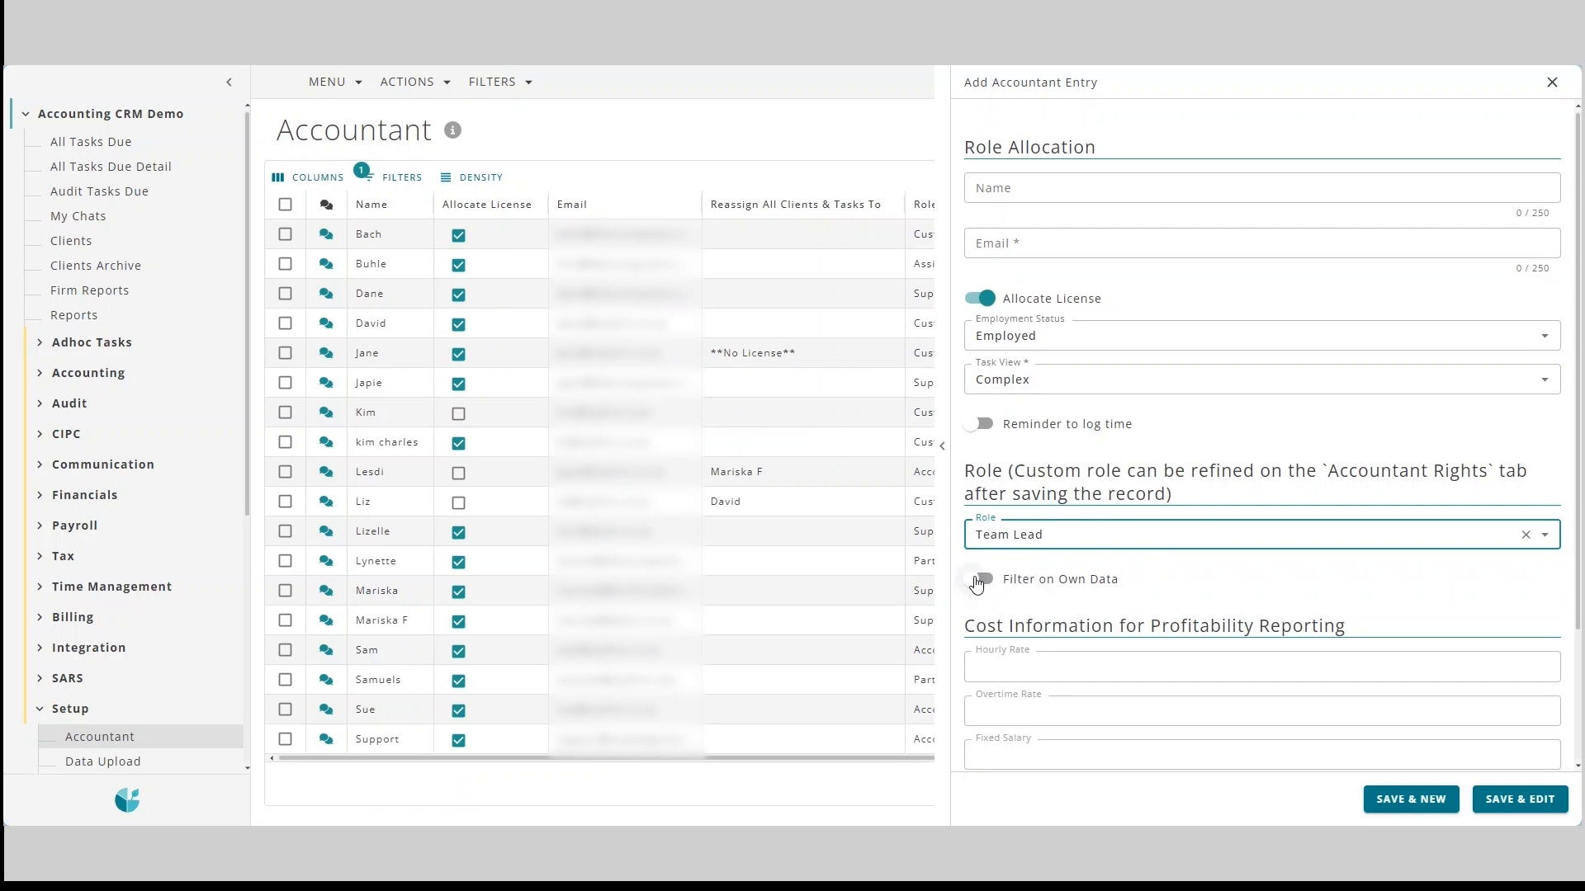
Leave the accountant entry, open My Modules in the My Training database, and view the training module list.
left_click(873, 148)
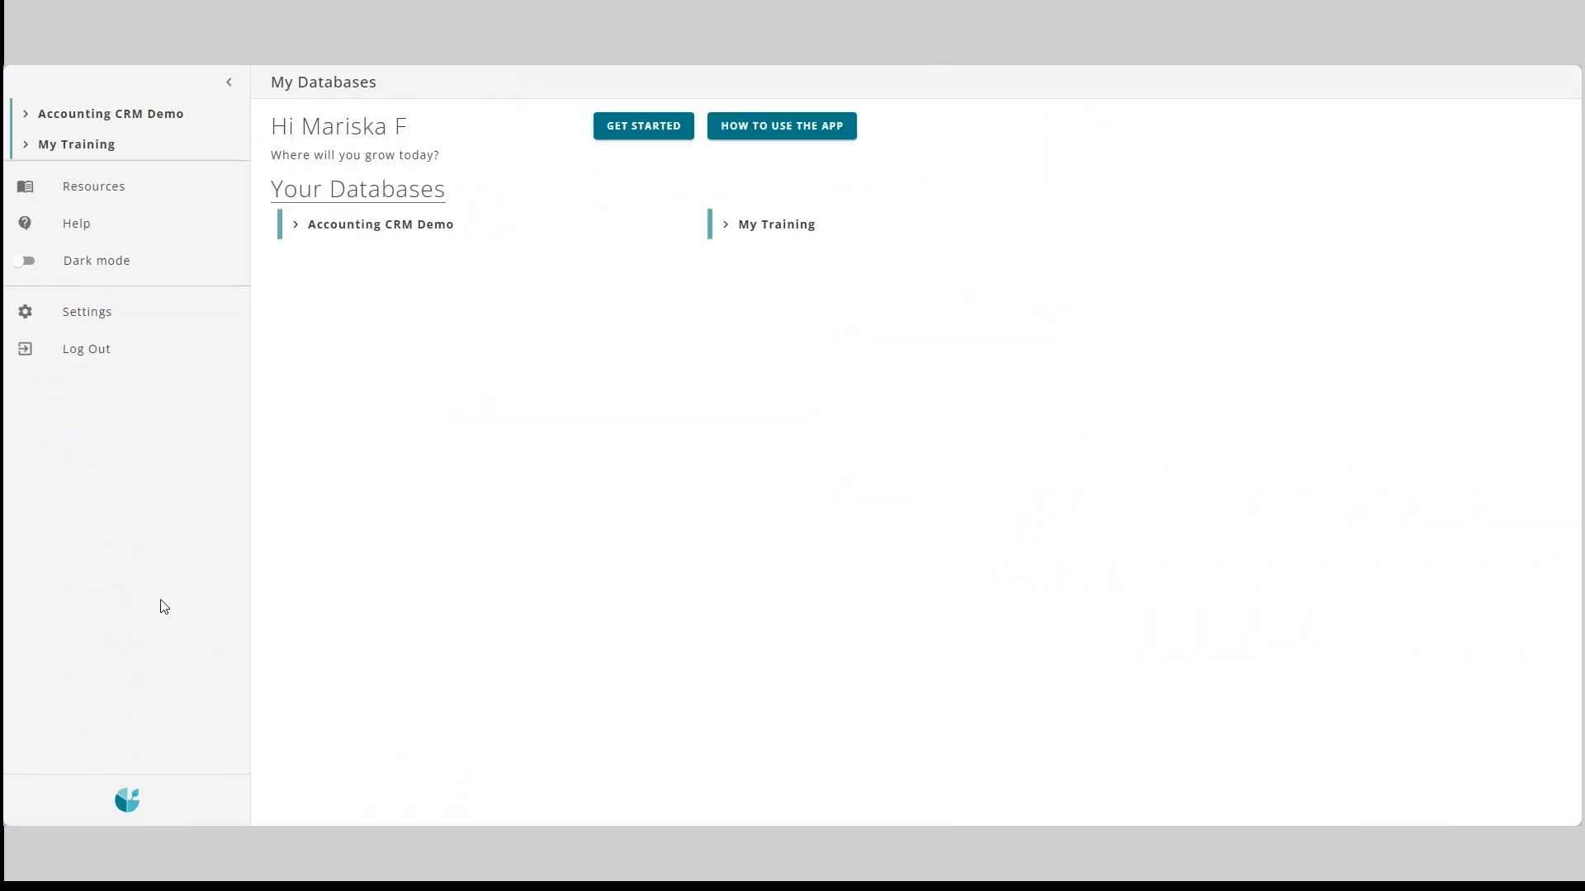
left_click(786, 229)
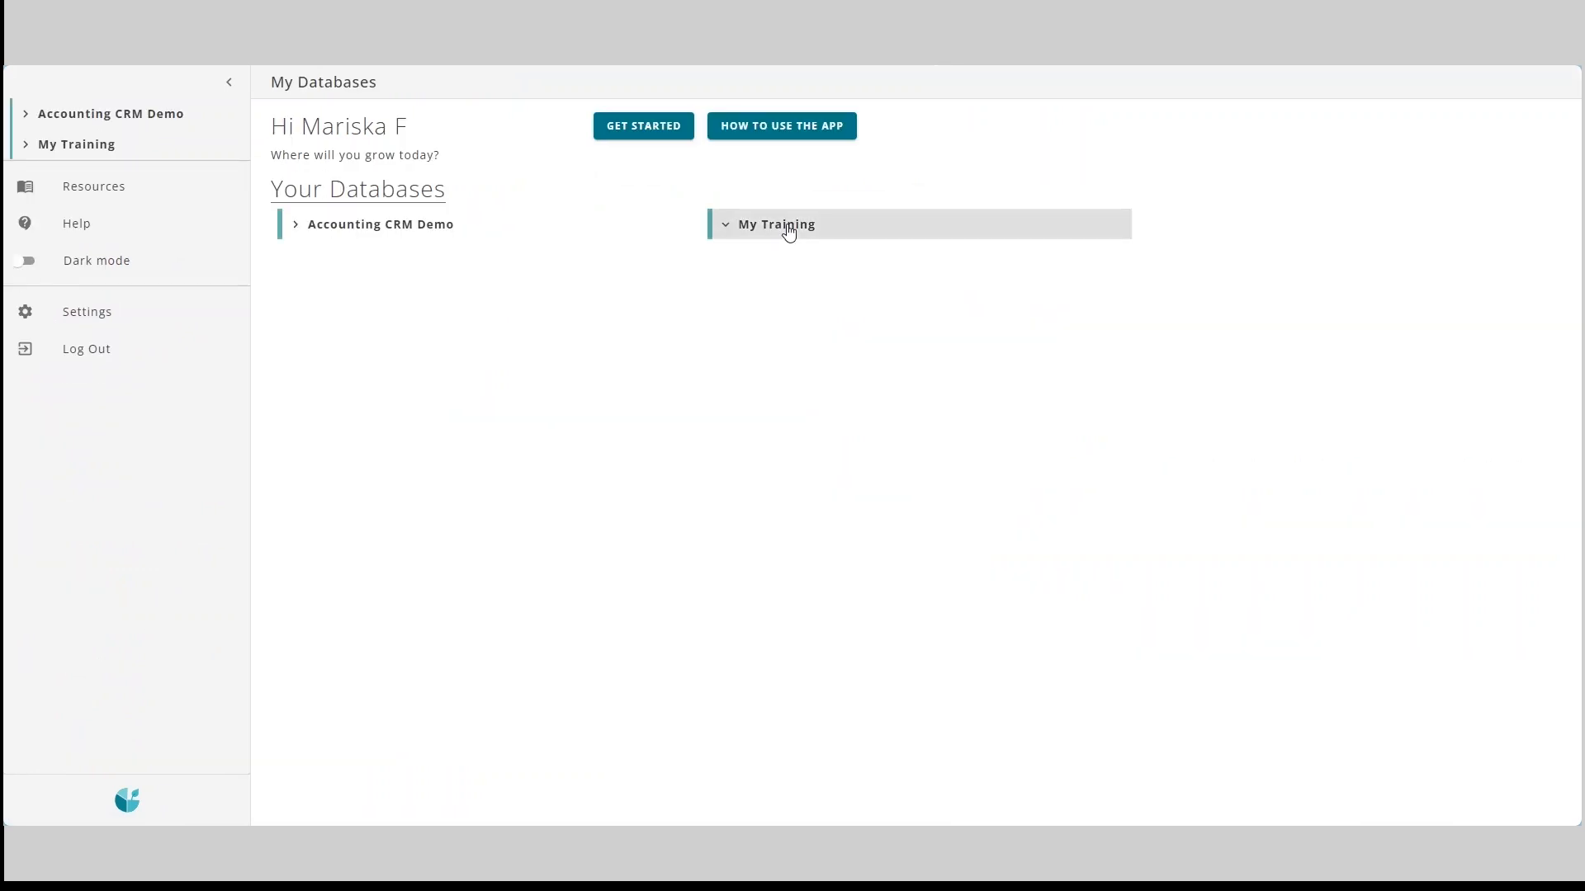
left_click(880, 276)
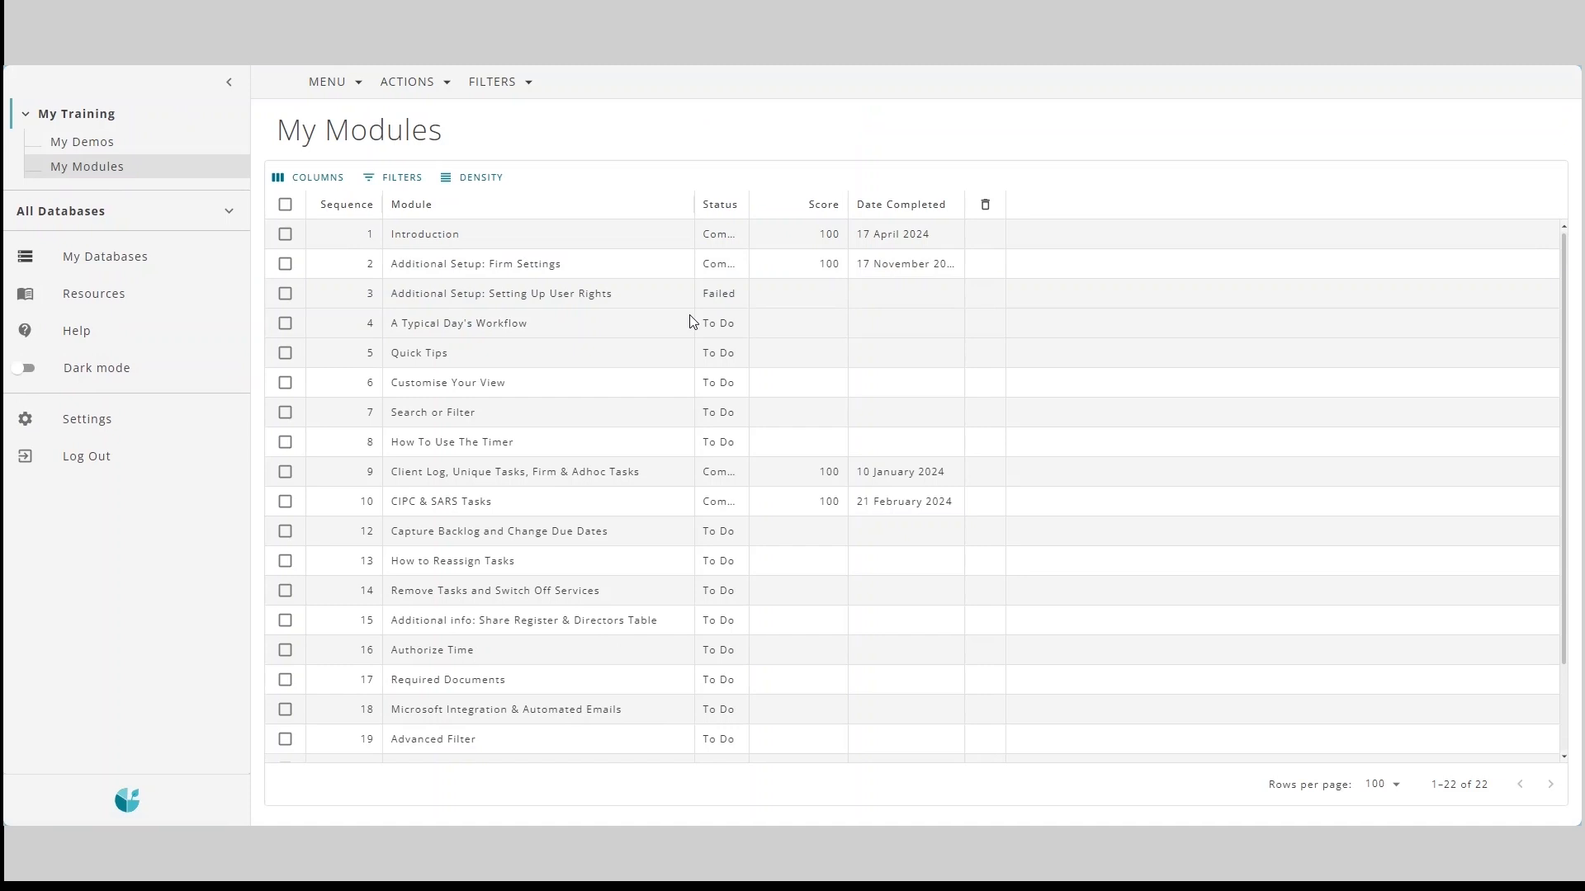
left_click(613, 652)
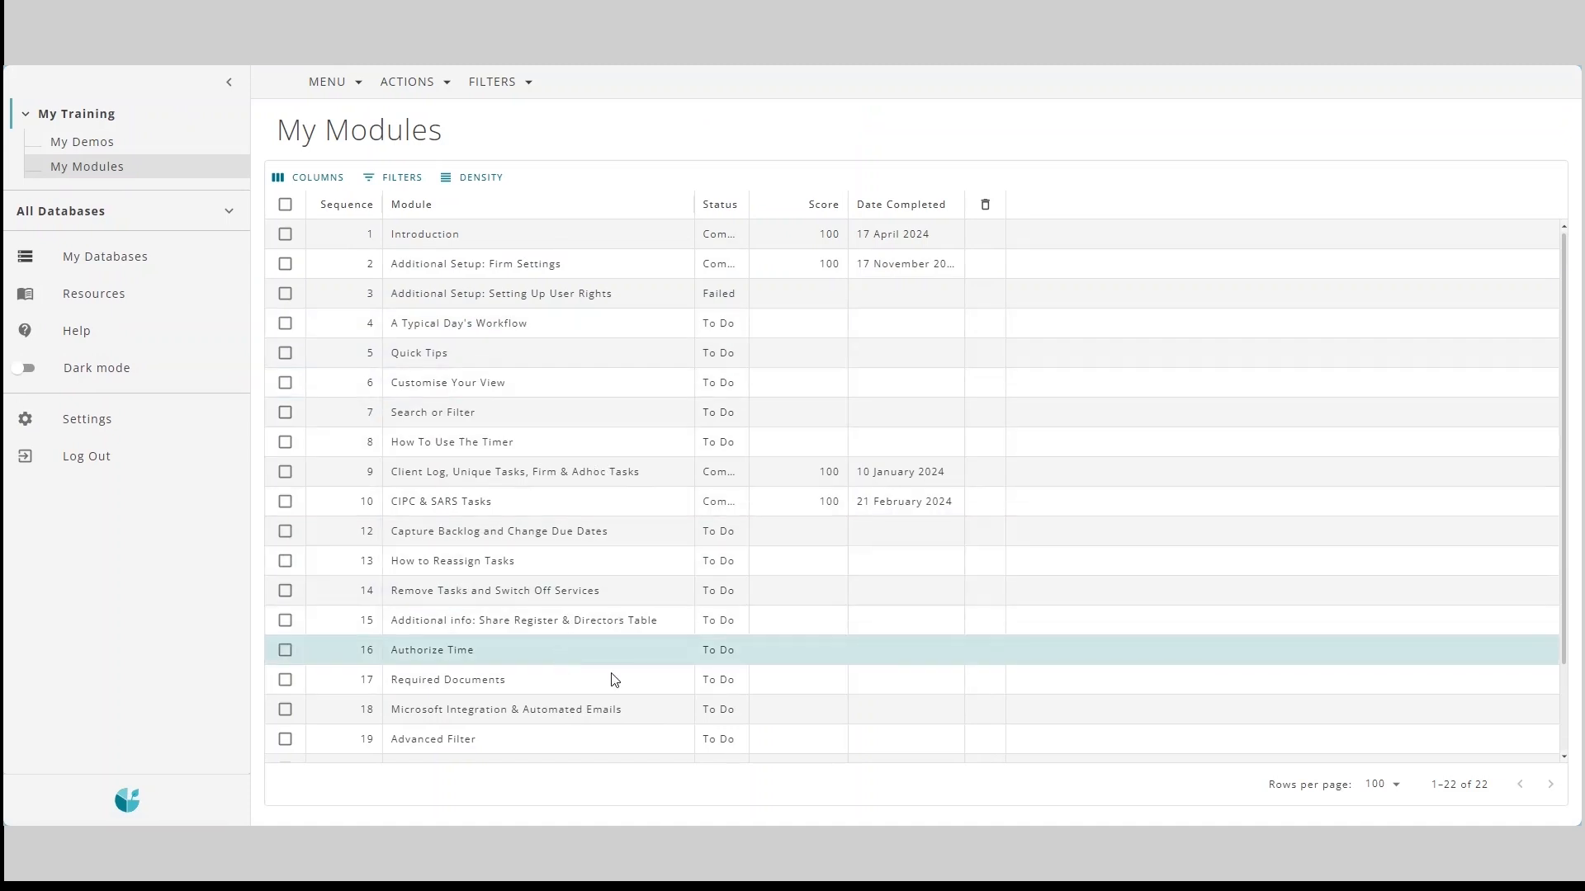
scroll(565, 458, "down", 2)
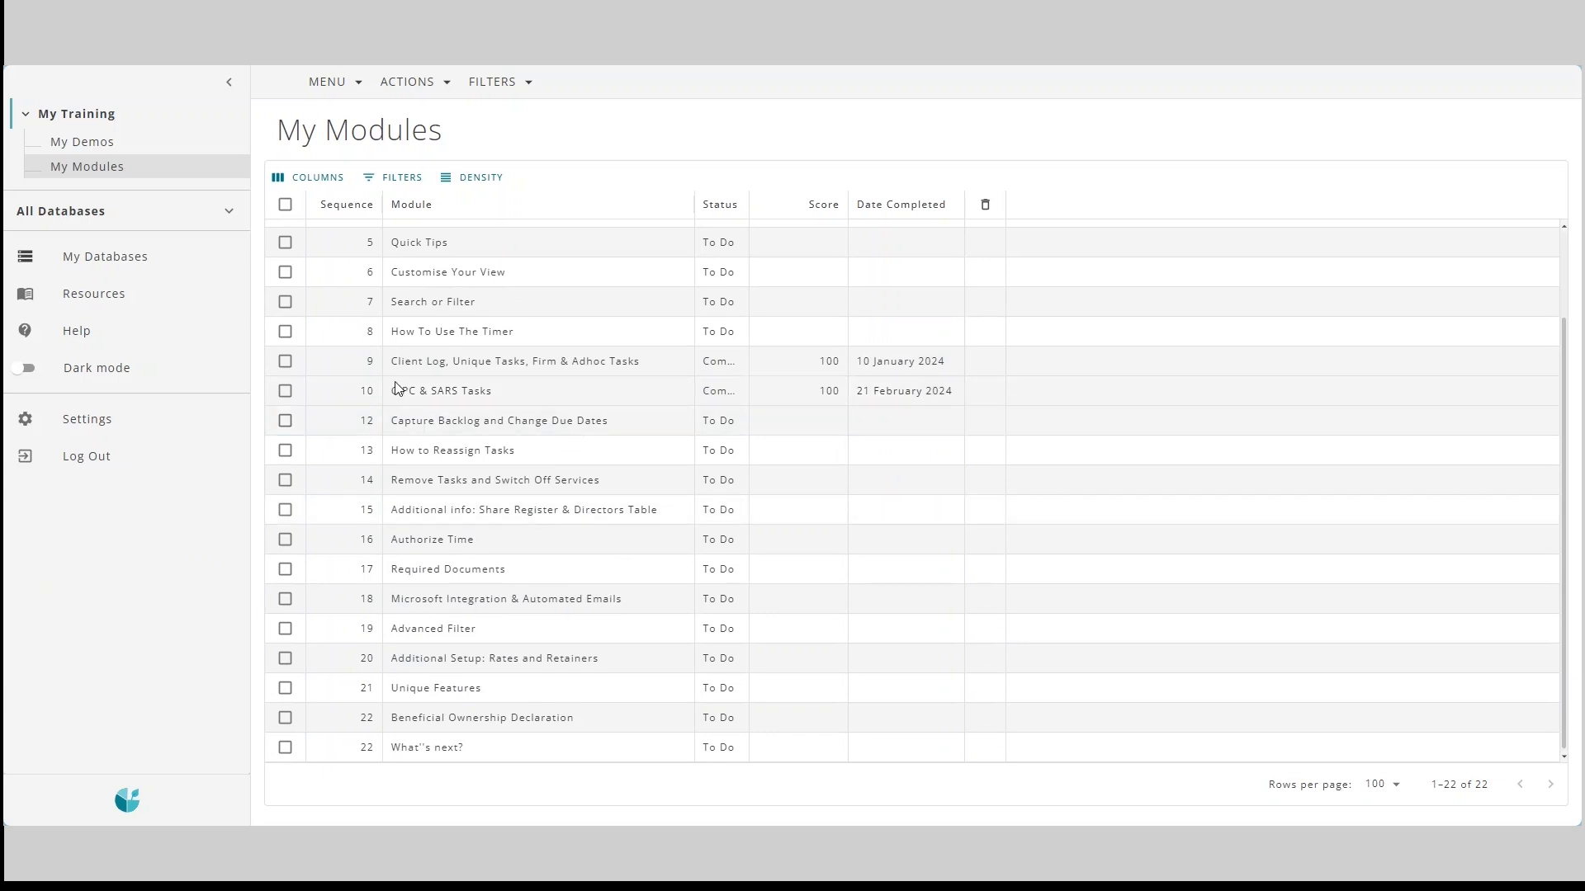
Open the Uploading Clients booking from My Demos, confirming the Excel template is populated, and view the times for 15 and 18 November 2024.
left_click(132, 156)
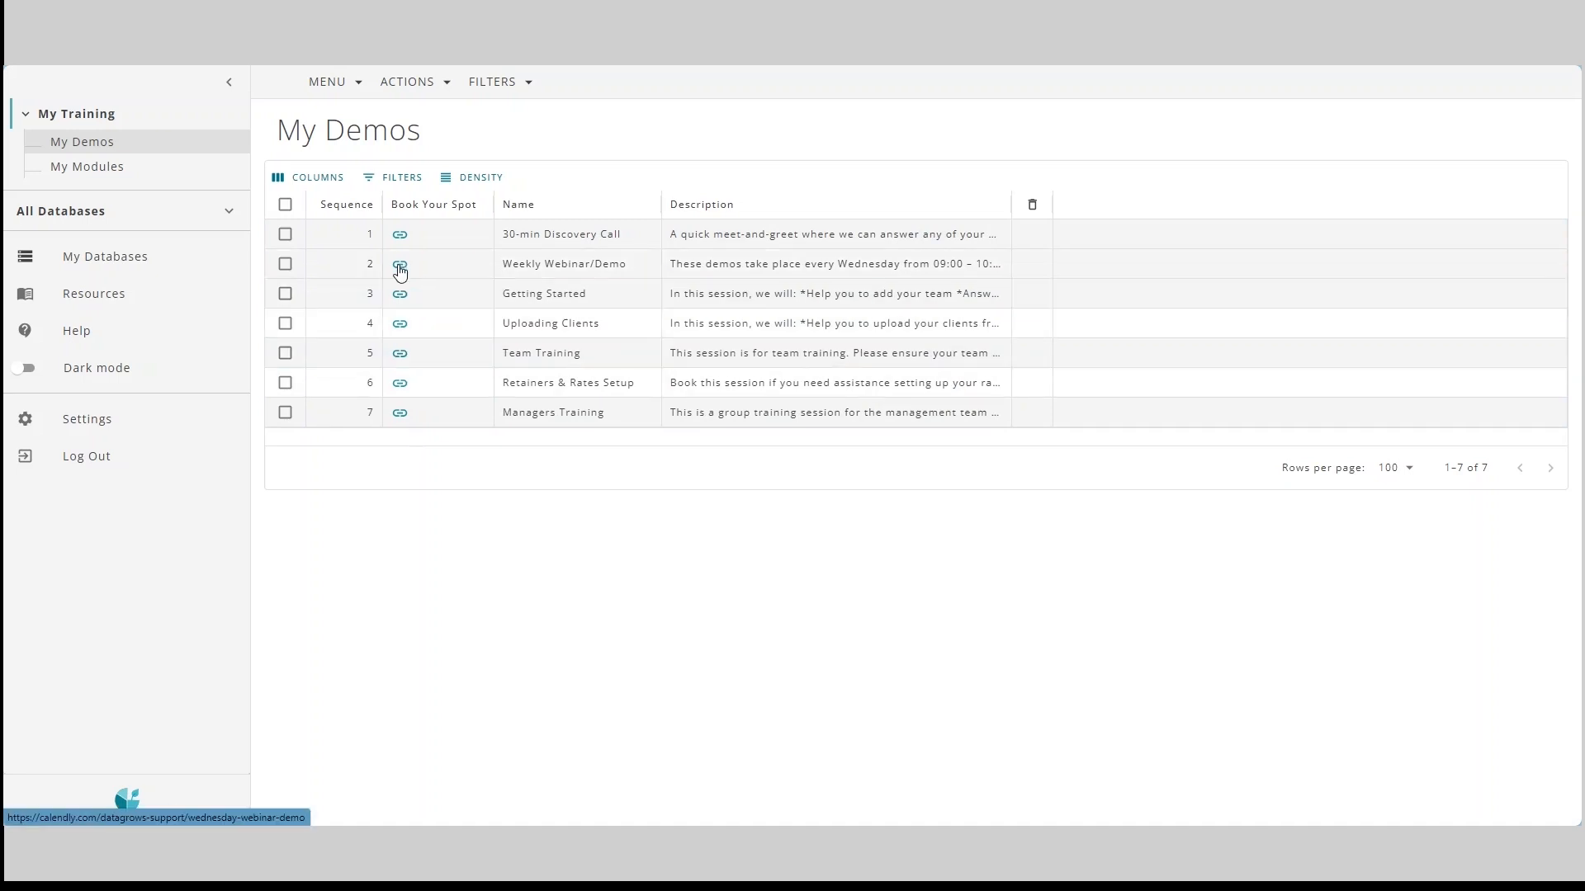
left_click(400, 331)
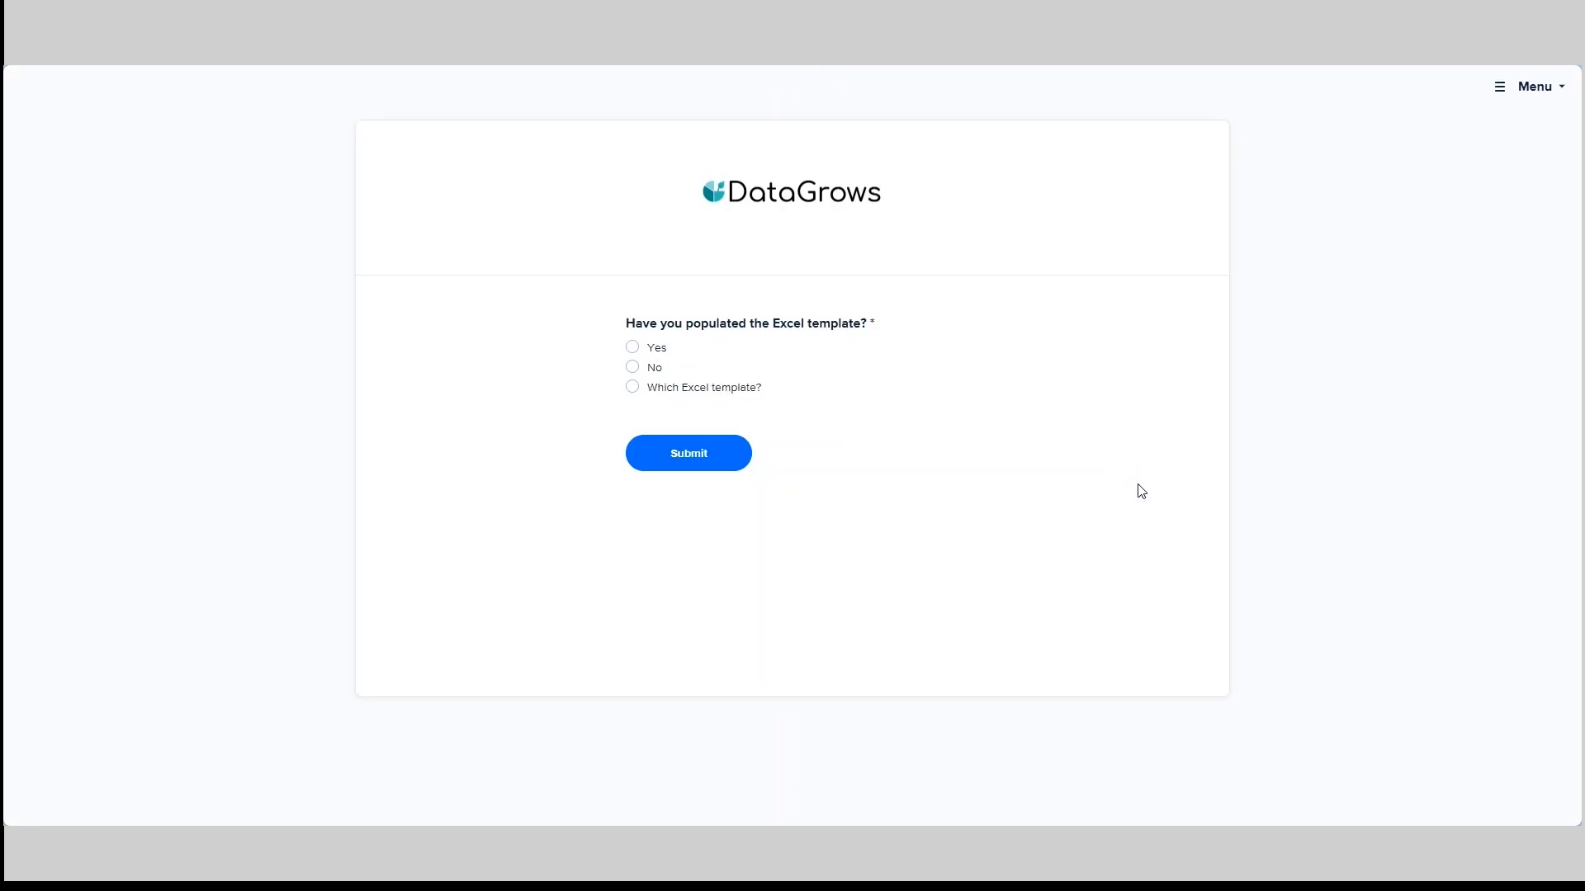
left_click(631, 348)
left_click(685, 465)
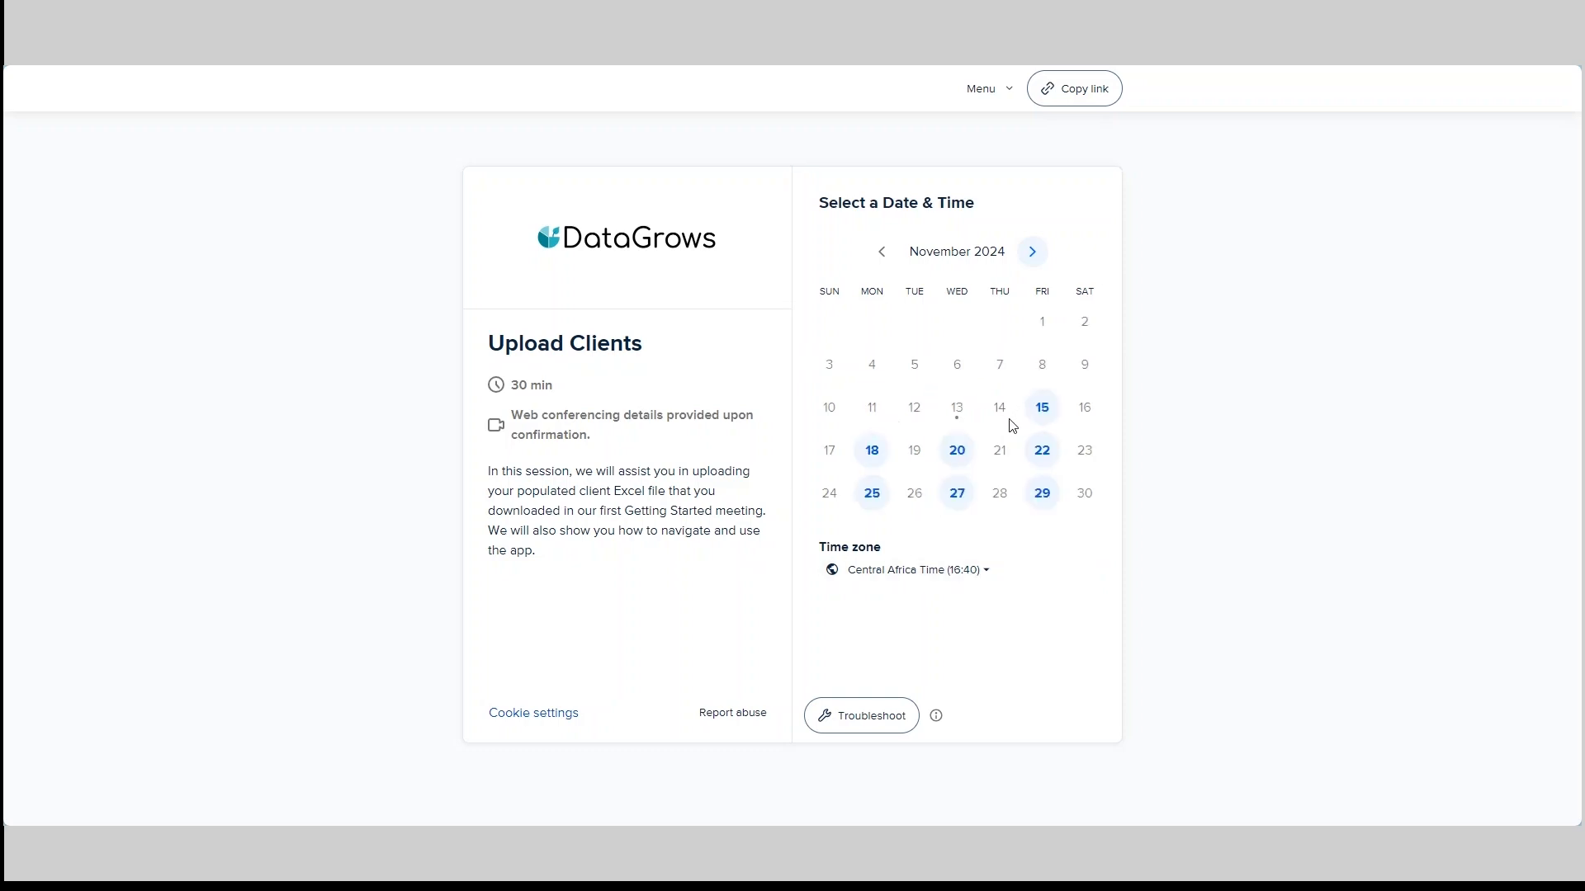
left_click(1042, 407)
left_click(745, 454)
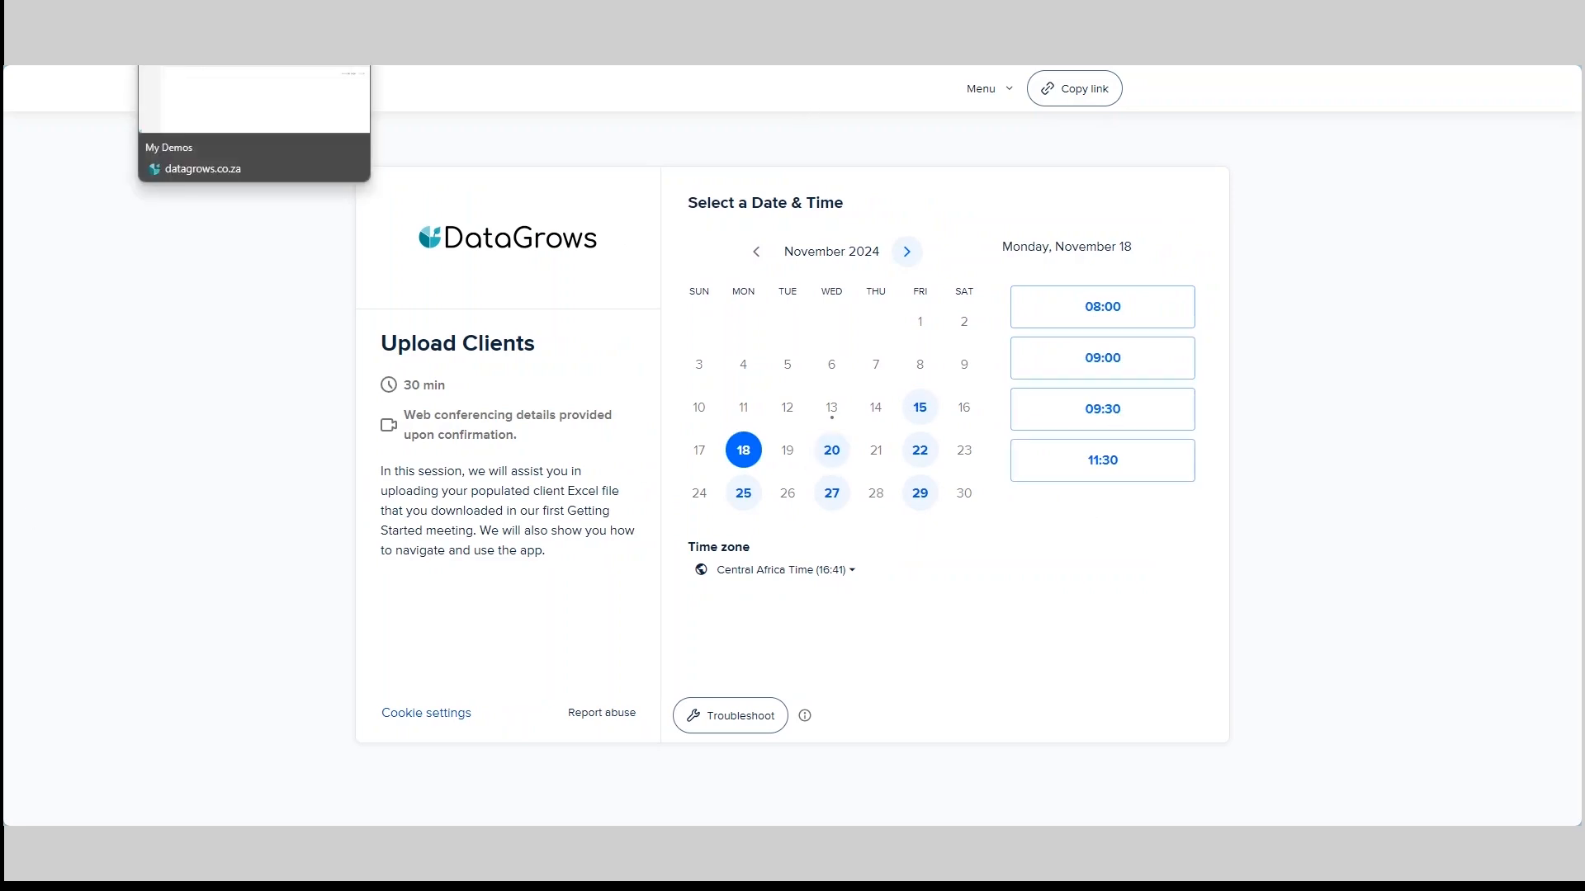
Return to My Demos, close the Uploading Clients details, and go back to the My Databases overview.
left_click(253, 15)
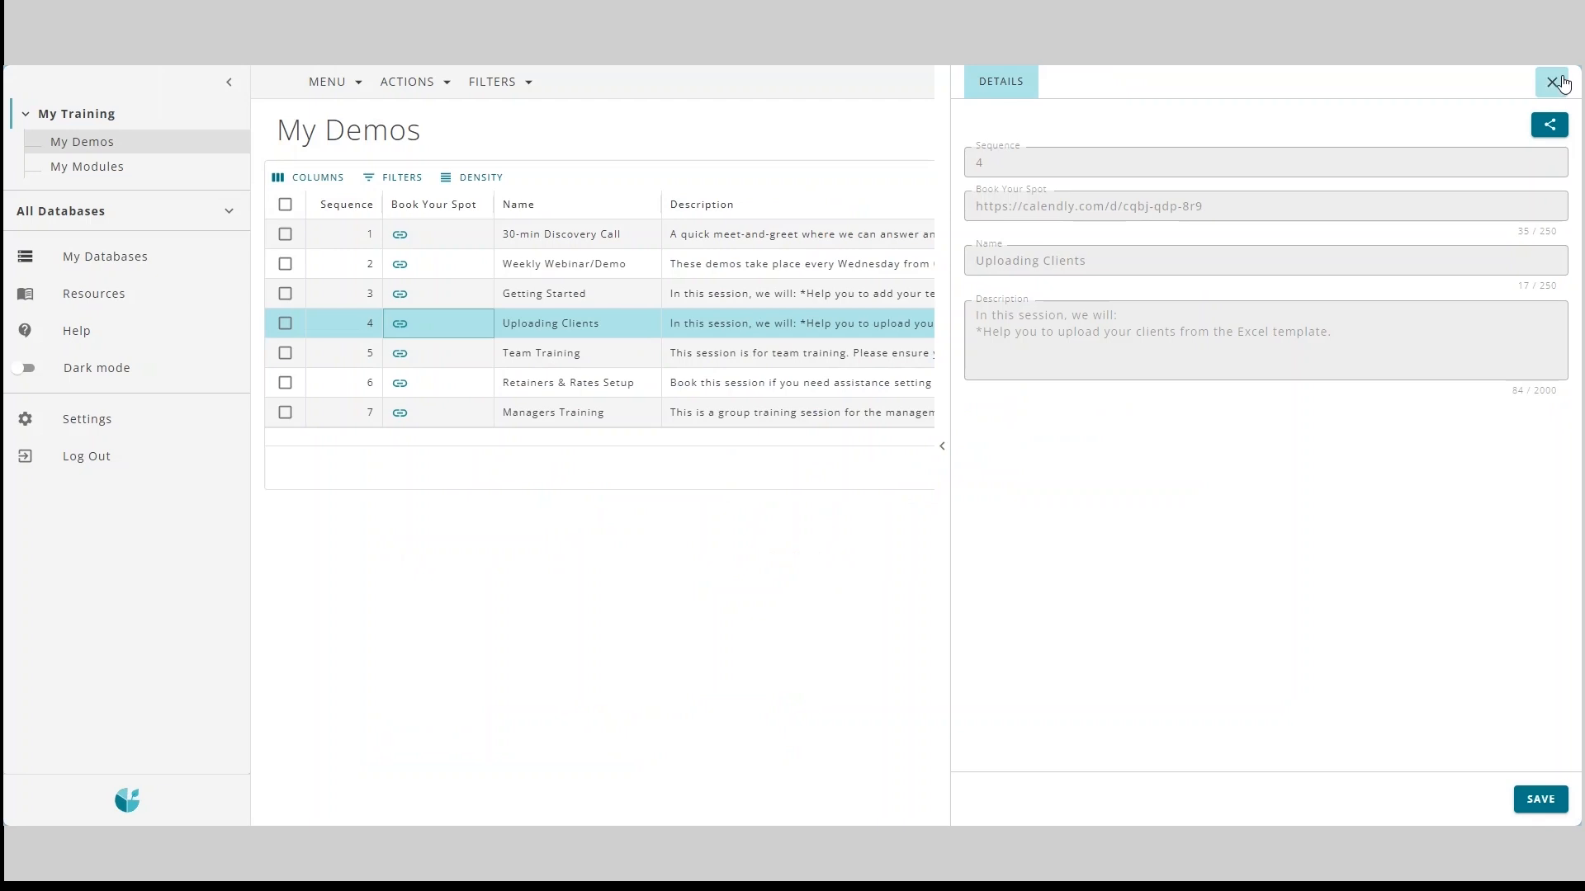
left_click(1552, 81)
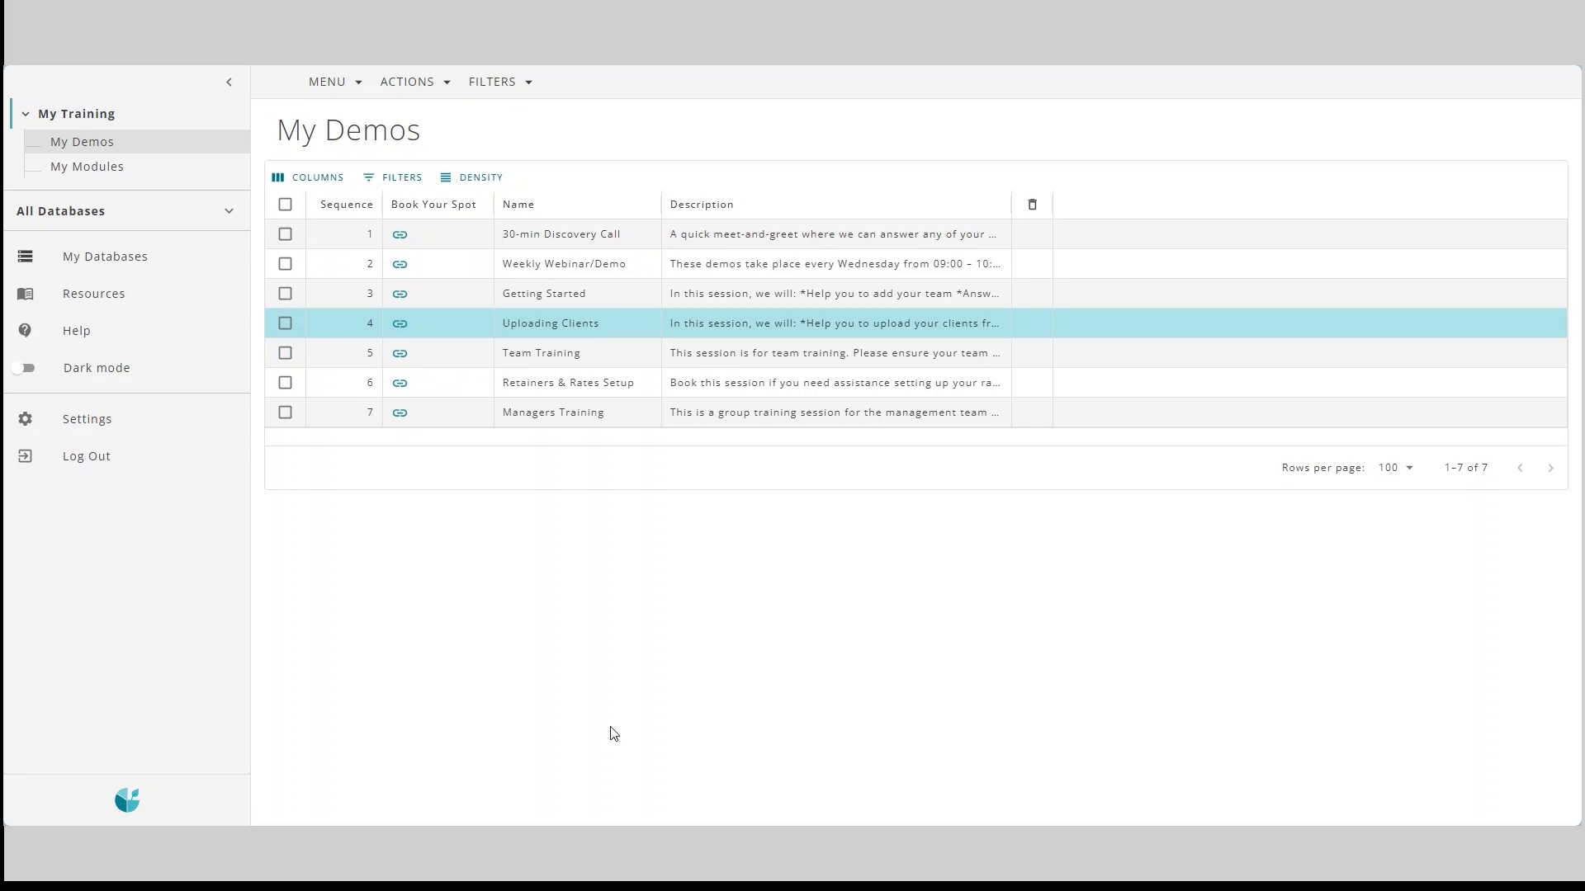
left_click(65, 334)
left_click(118, 266)
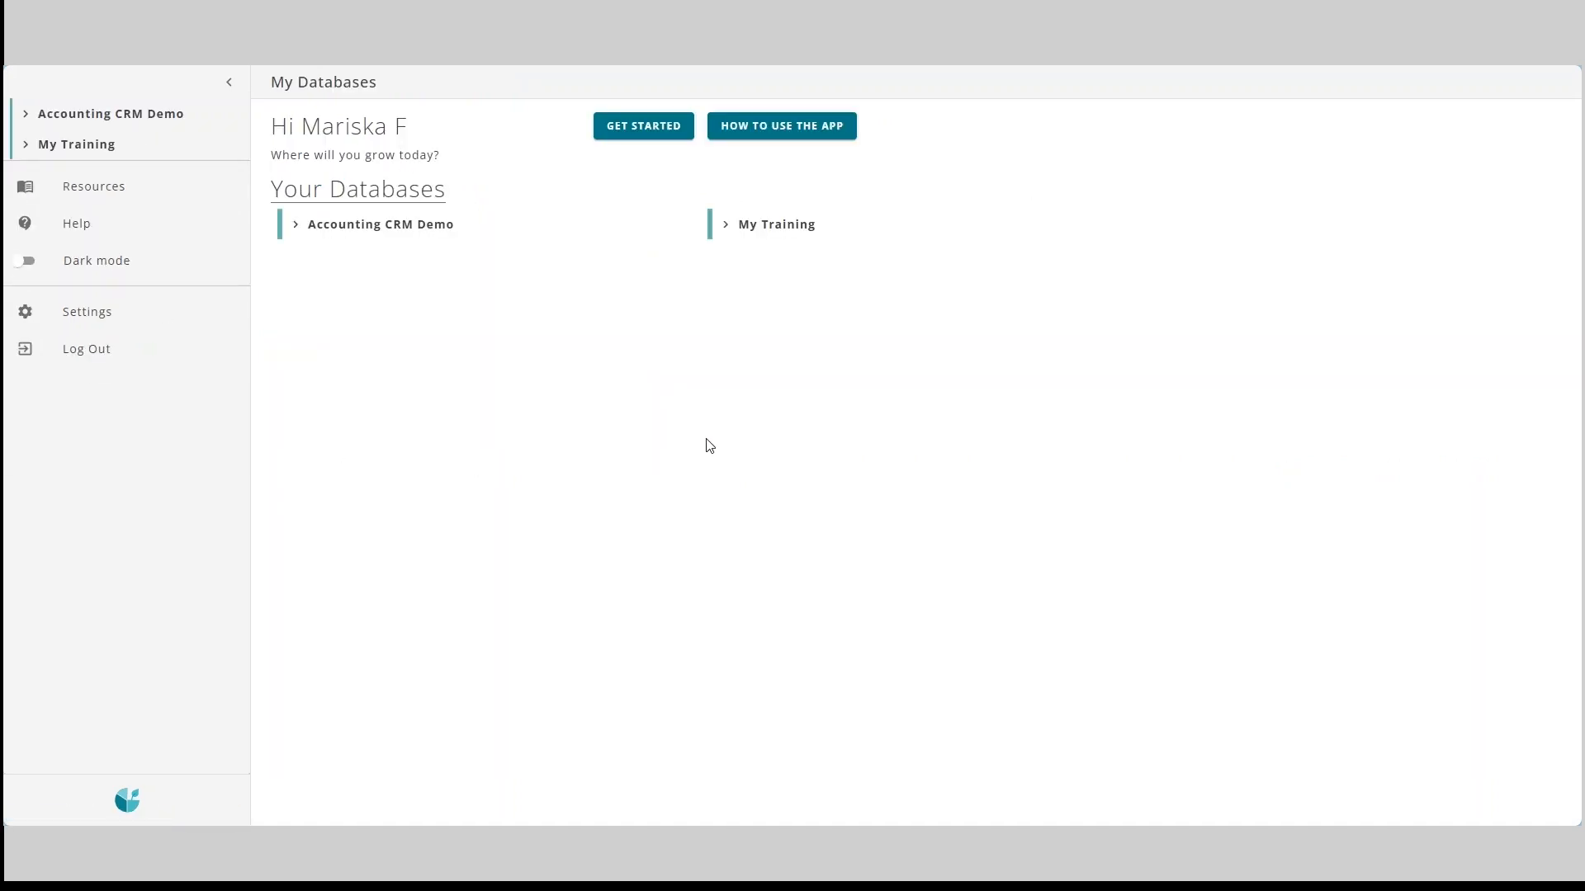